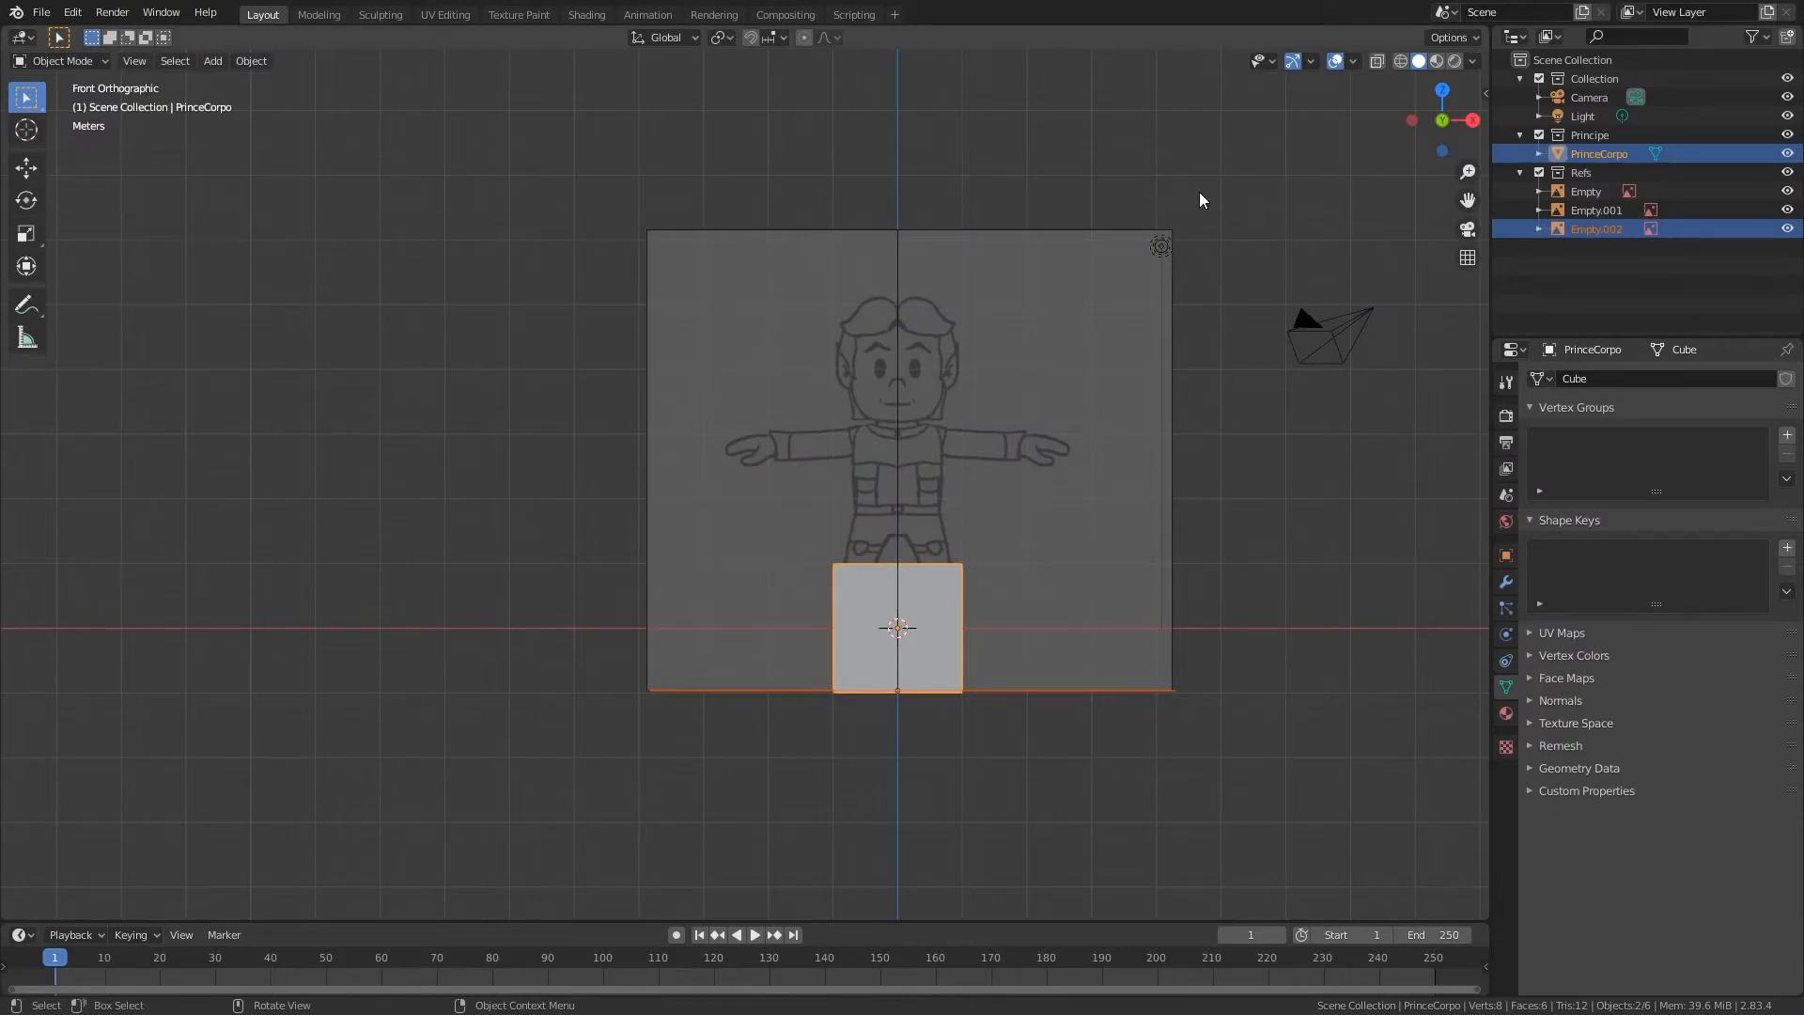
Step: Show the selectability toggles in the outliner and make the Refs collection unselectable
{"action": "middle_click_drag", "start_coordinate": [1168, 301], "coordinate": [1110, 311]}
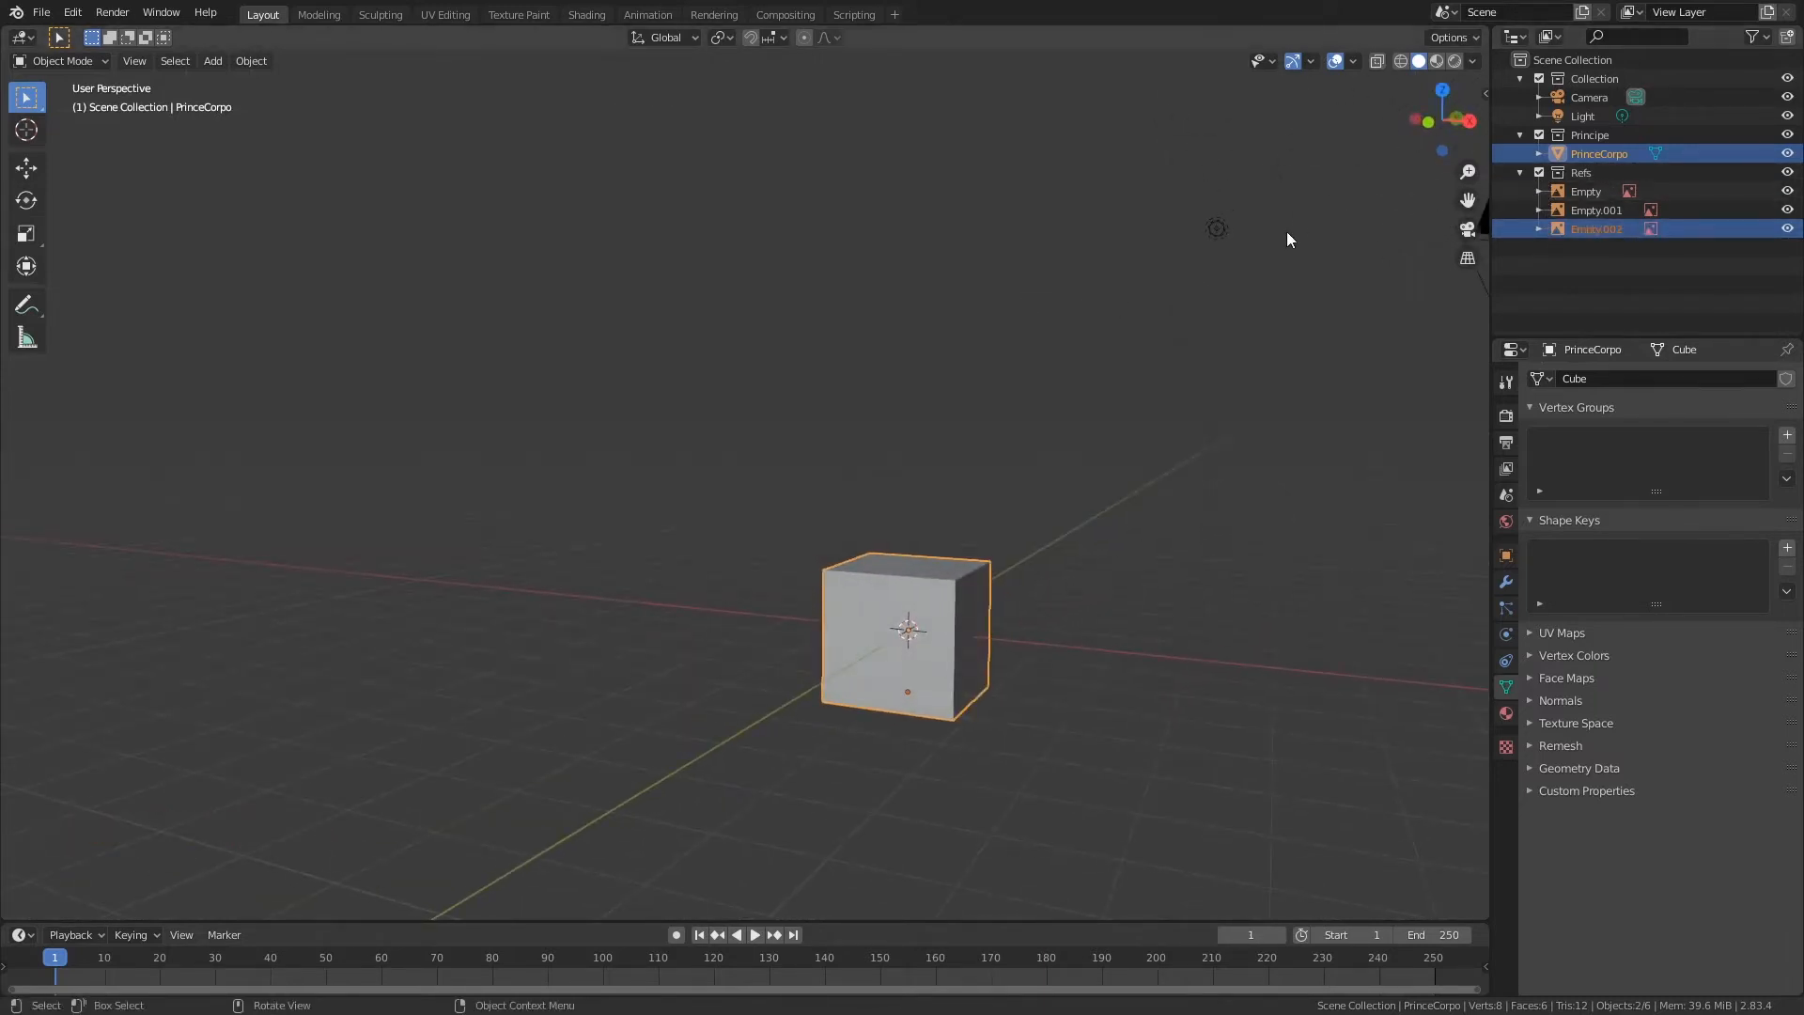
{"action": "left_click", "coordinate": [1577, 173]}
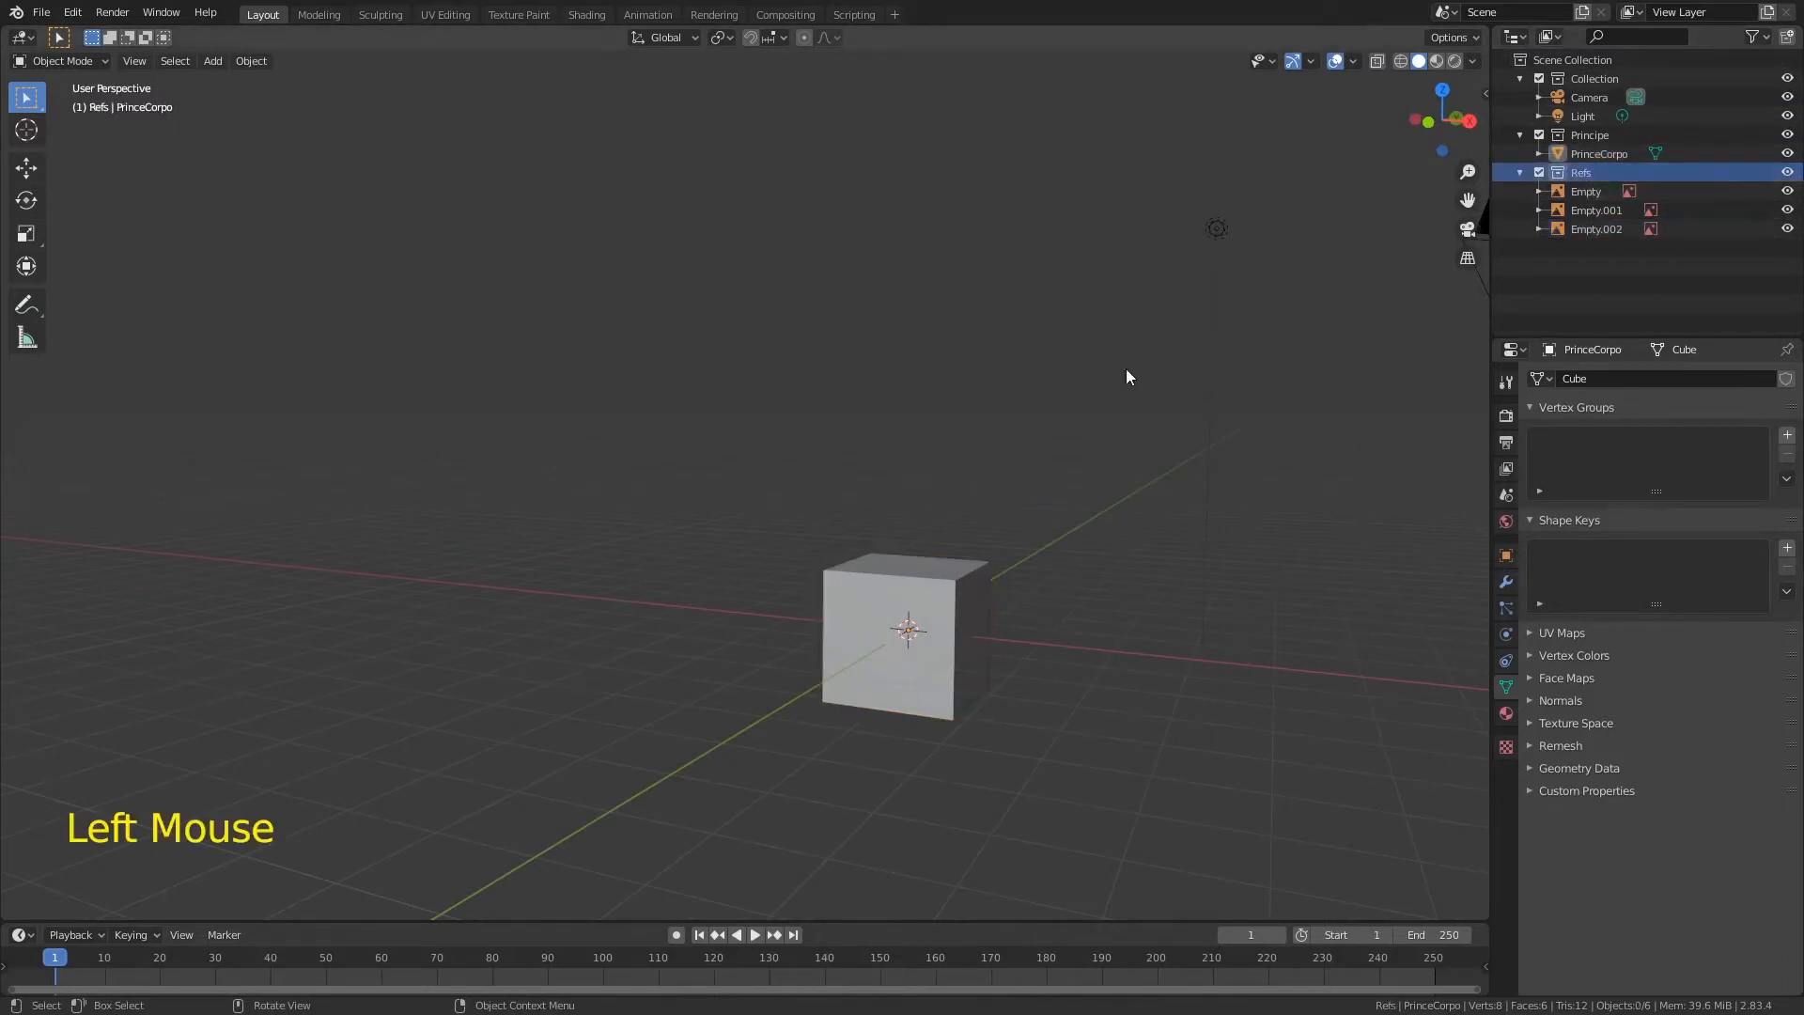
{"action": "left_click", "coordinate": [1759, 37]}
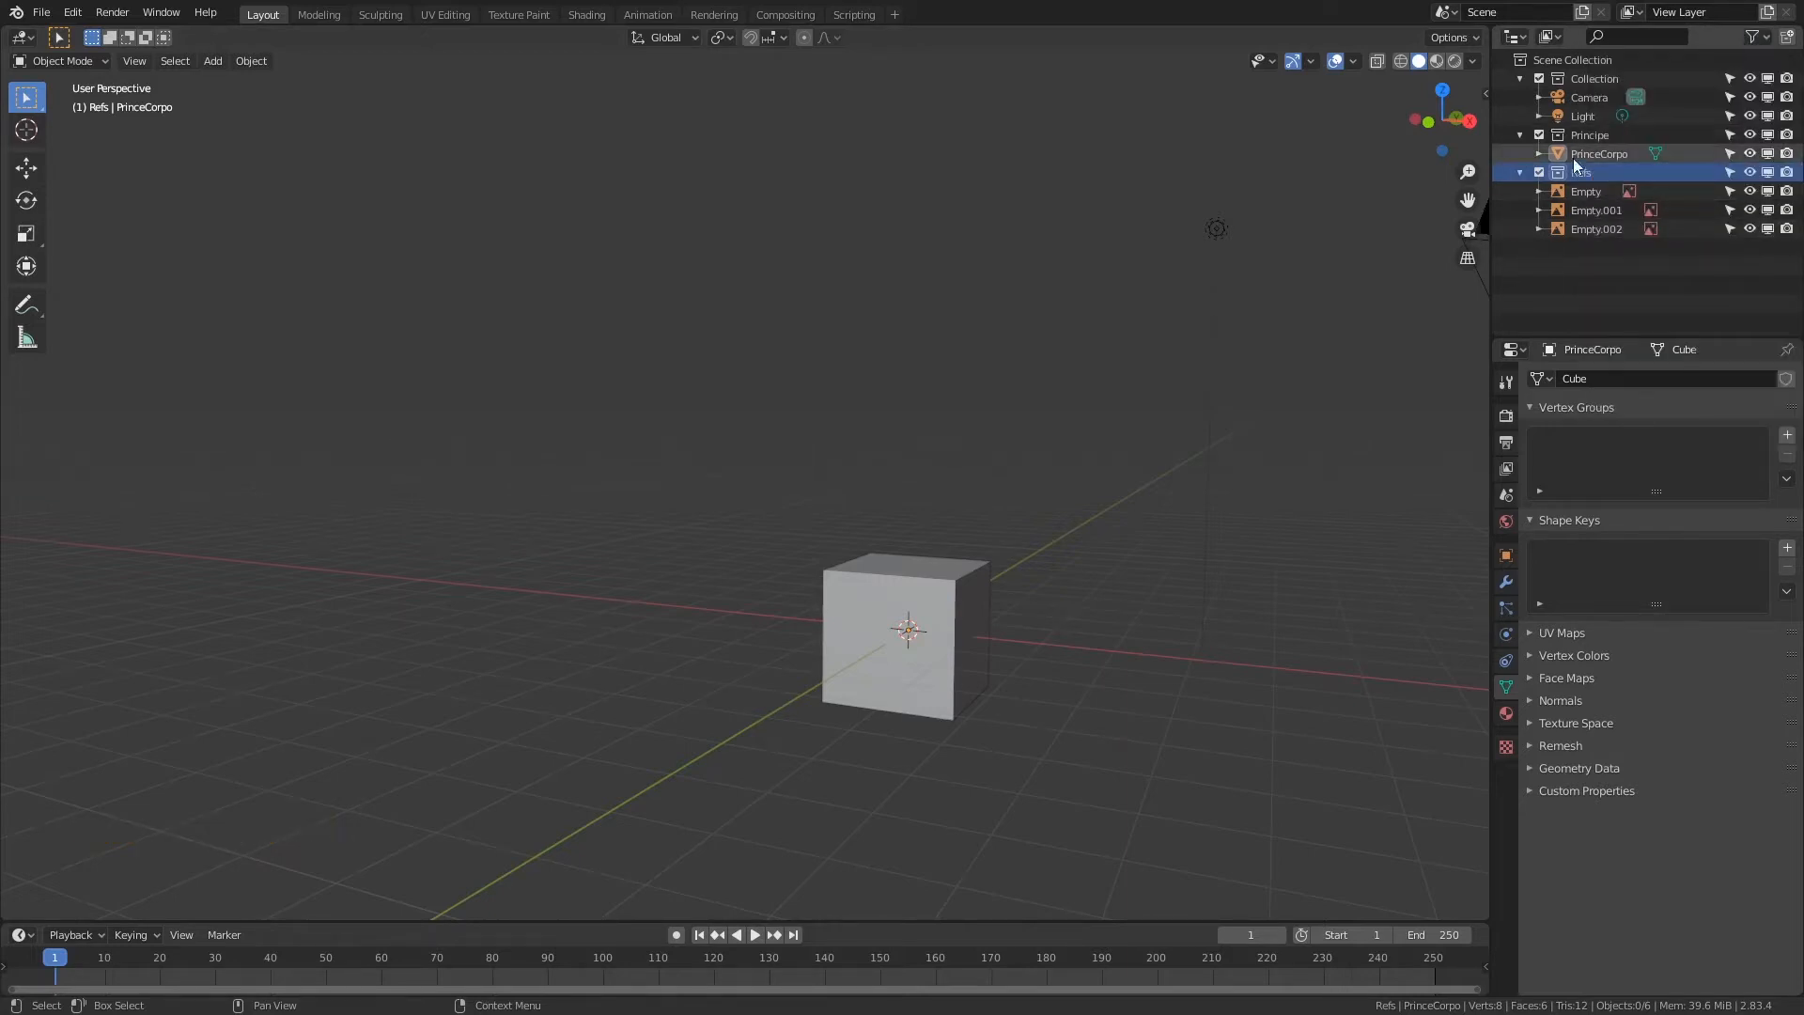
{"action": "left_click", "coordinate": [1729, 172]}
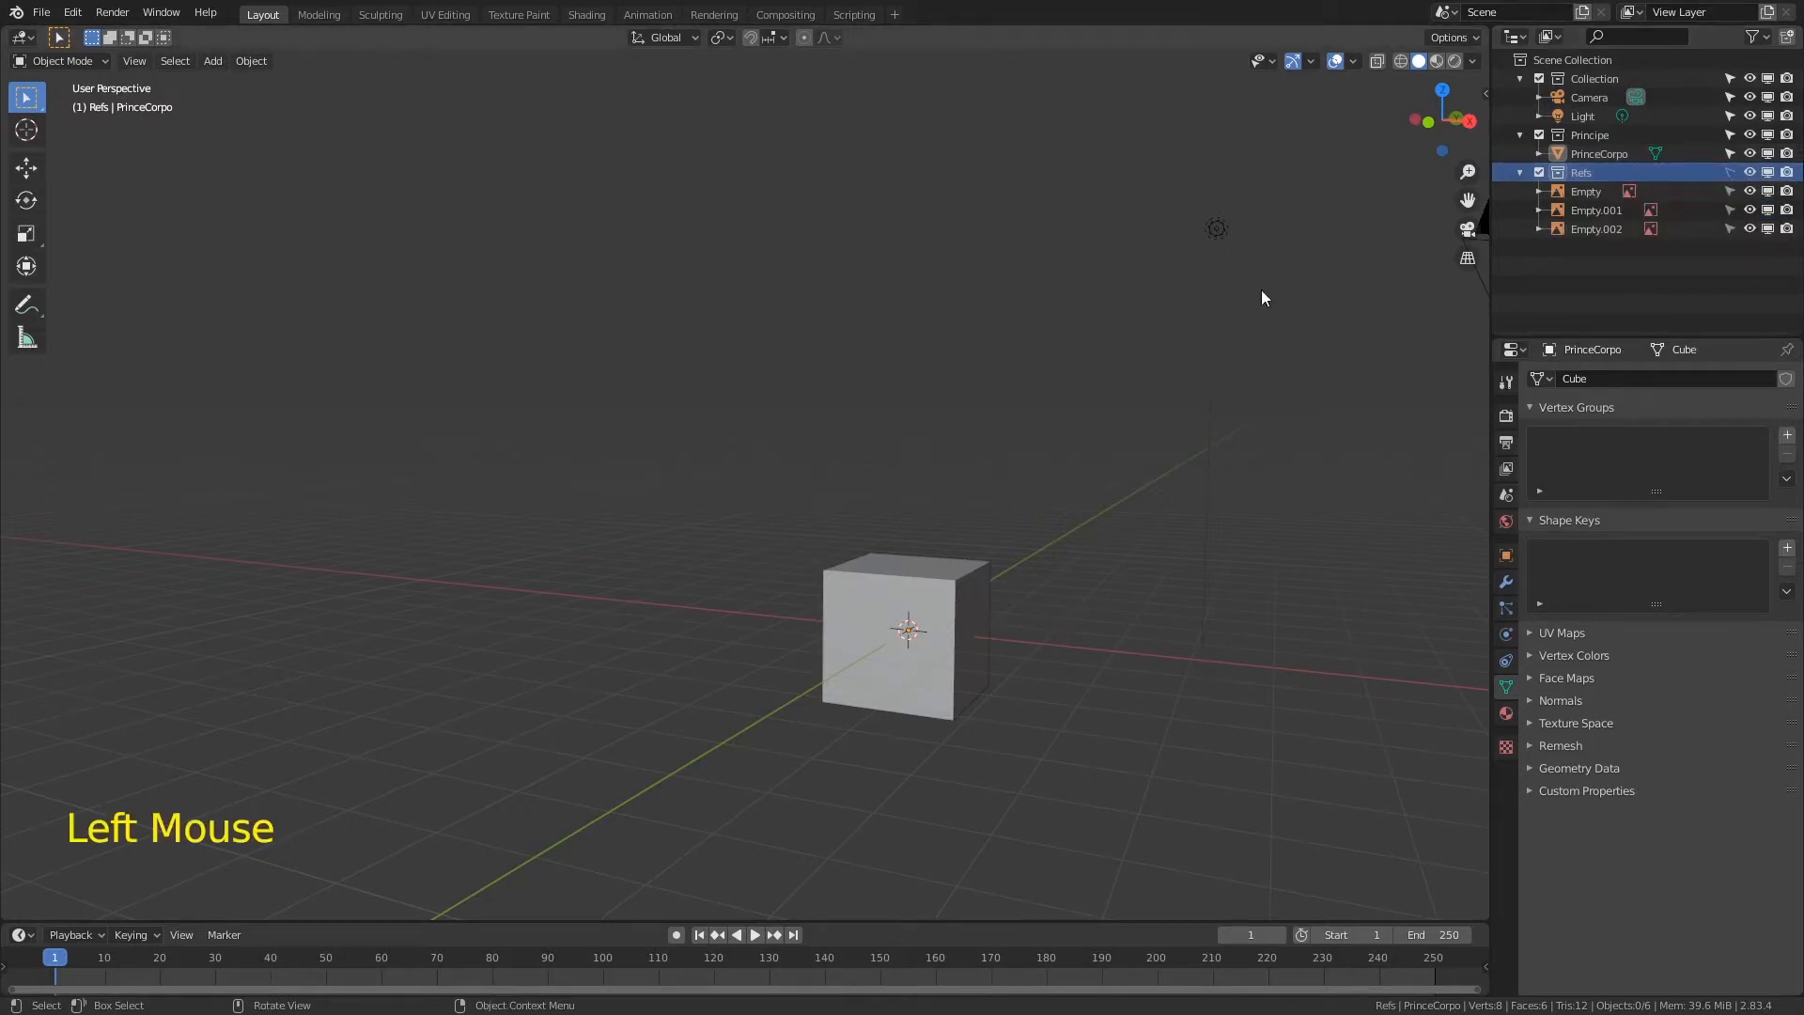
Step: Test selecting the character reference image in the front view, and collapse the Refs collection in the outliner
{"action": "key", "text": "KP_1"}
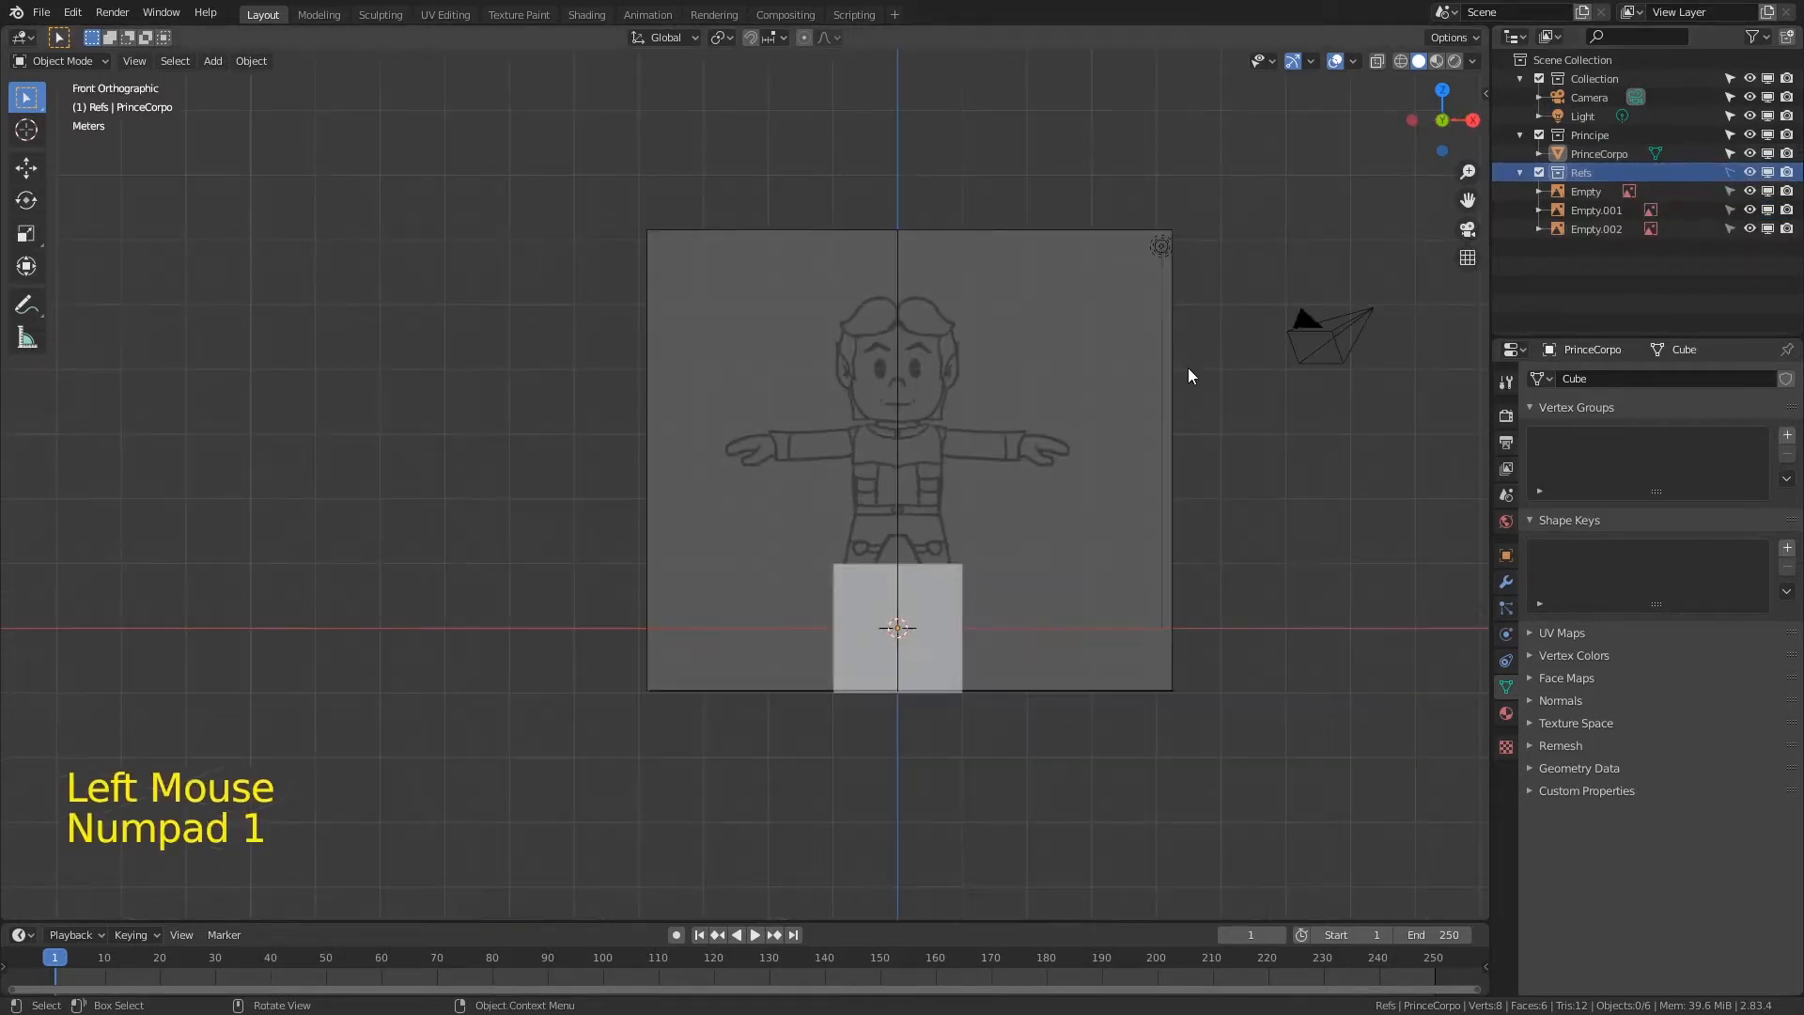
{"action": "left_click", "coordinate": [1019, 282]}
{"action": "left_click", "coordinate": [752, 261]}
{"action": "left_click", "coordinate": [748, 252]}
{"action": "left_click", "coordinate": [988, 275]}
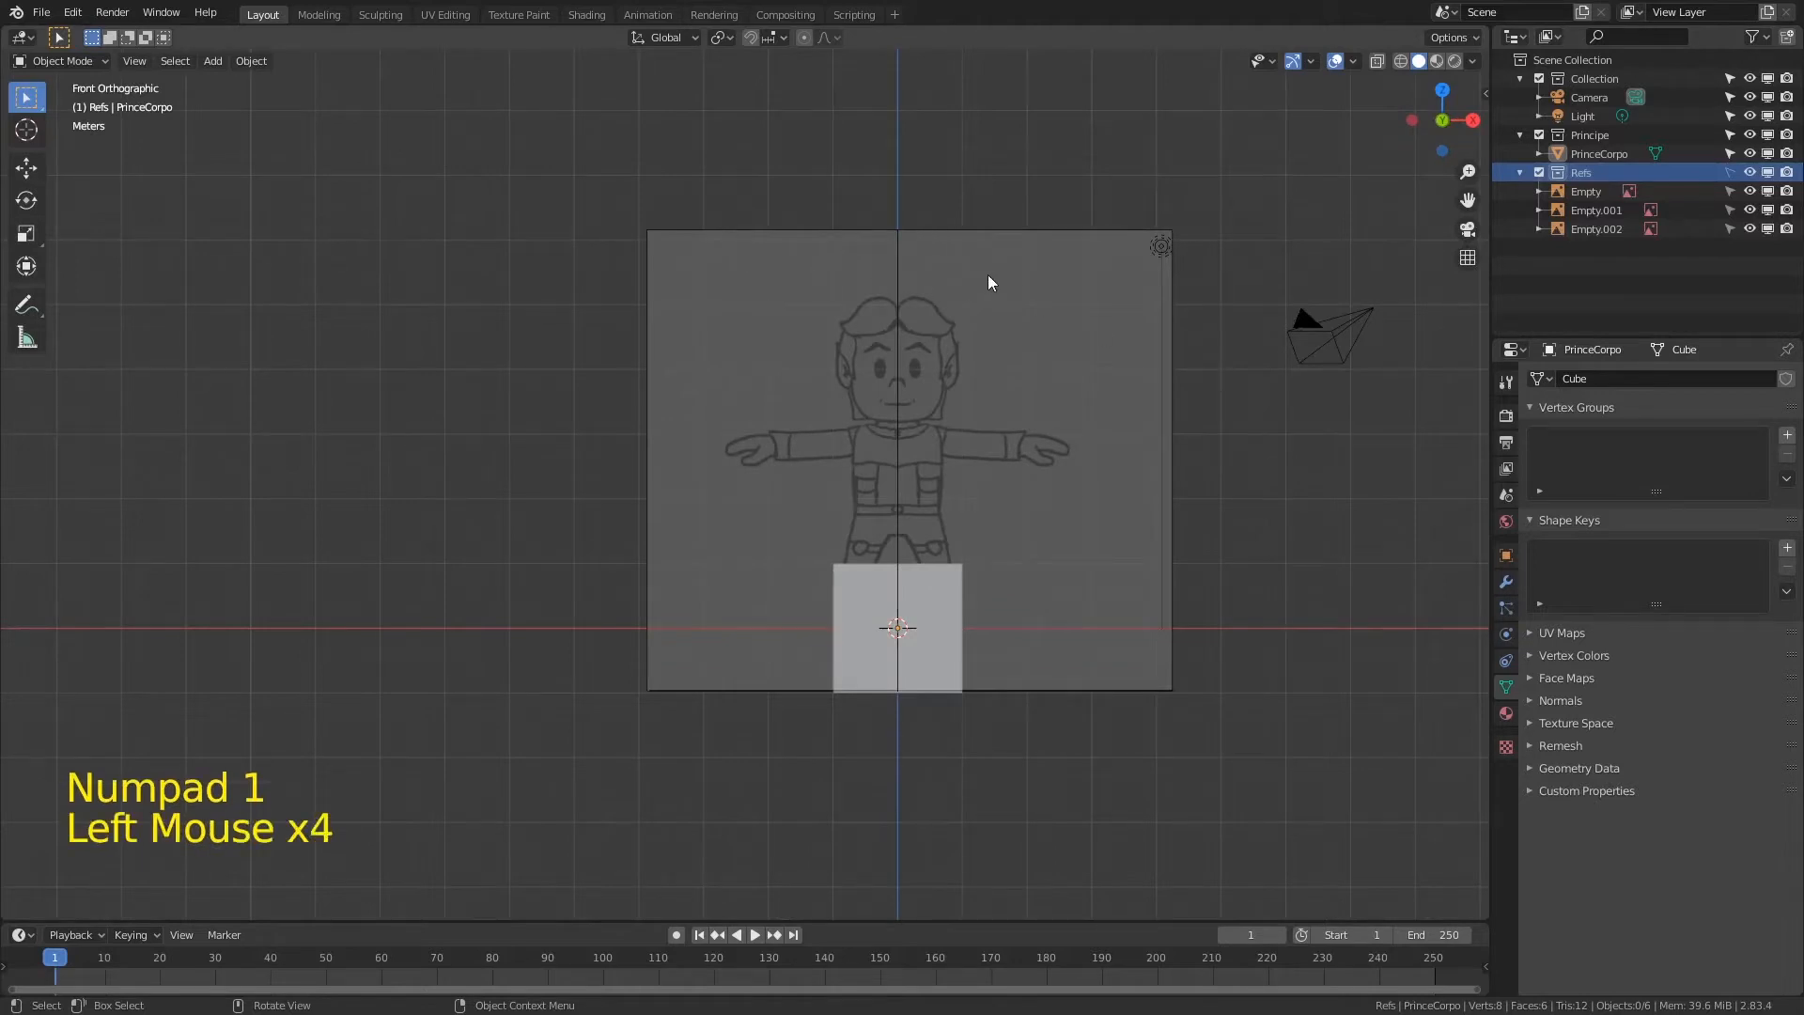
{"action": "left_click", "coordinate": [1520, 173]}
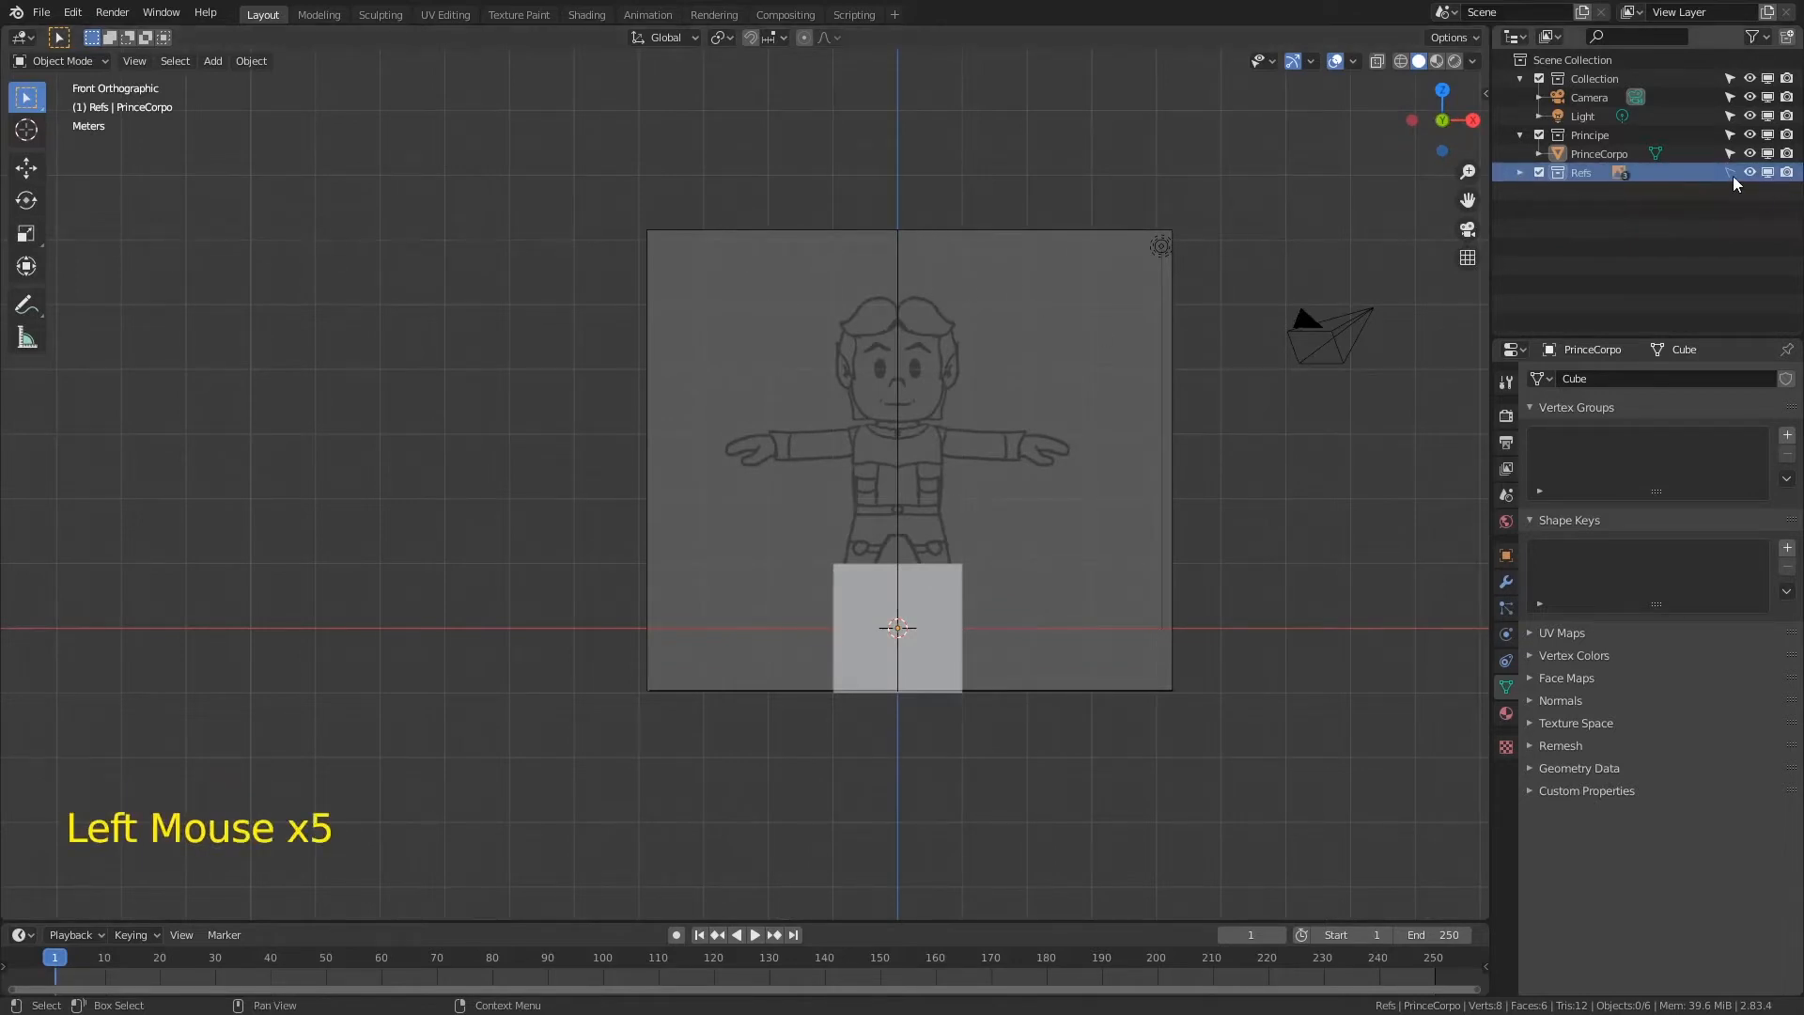
Step: Select the PrinceCorpo cube in the right view, and save the file from the front view
{"action": "left_click", "coordinate": [1152, 503]}
{"action": "middle_click_drag", "start_coordinate": [1152, 504], "coordinate": [1055, 552]}
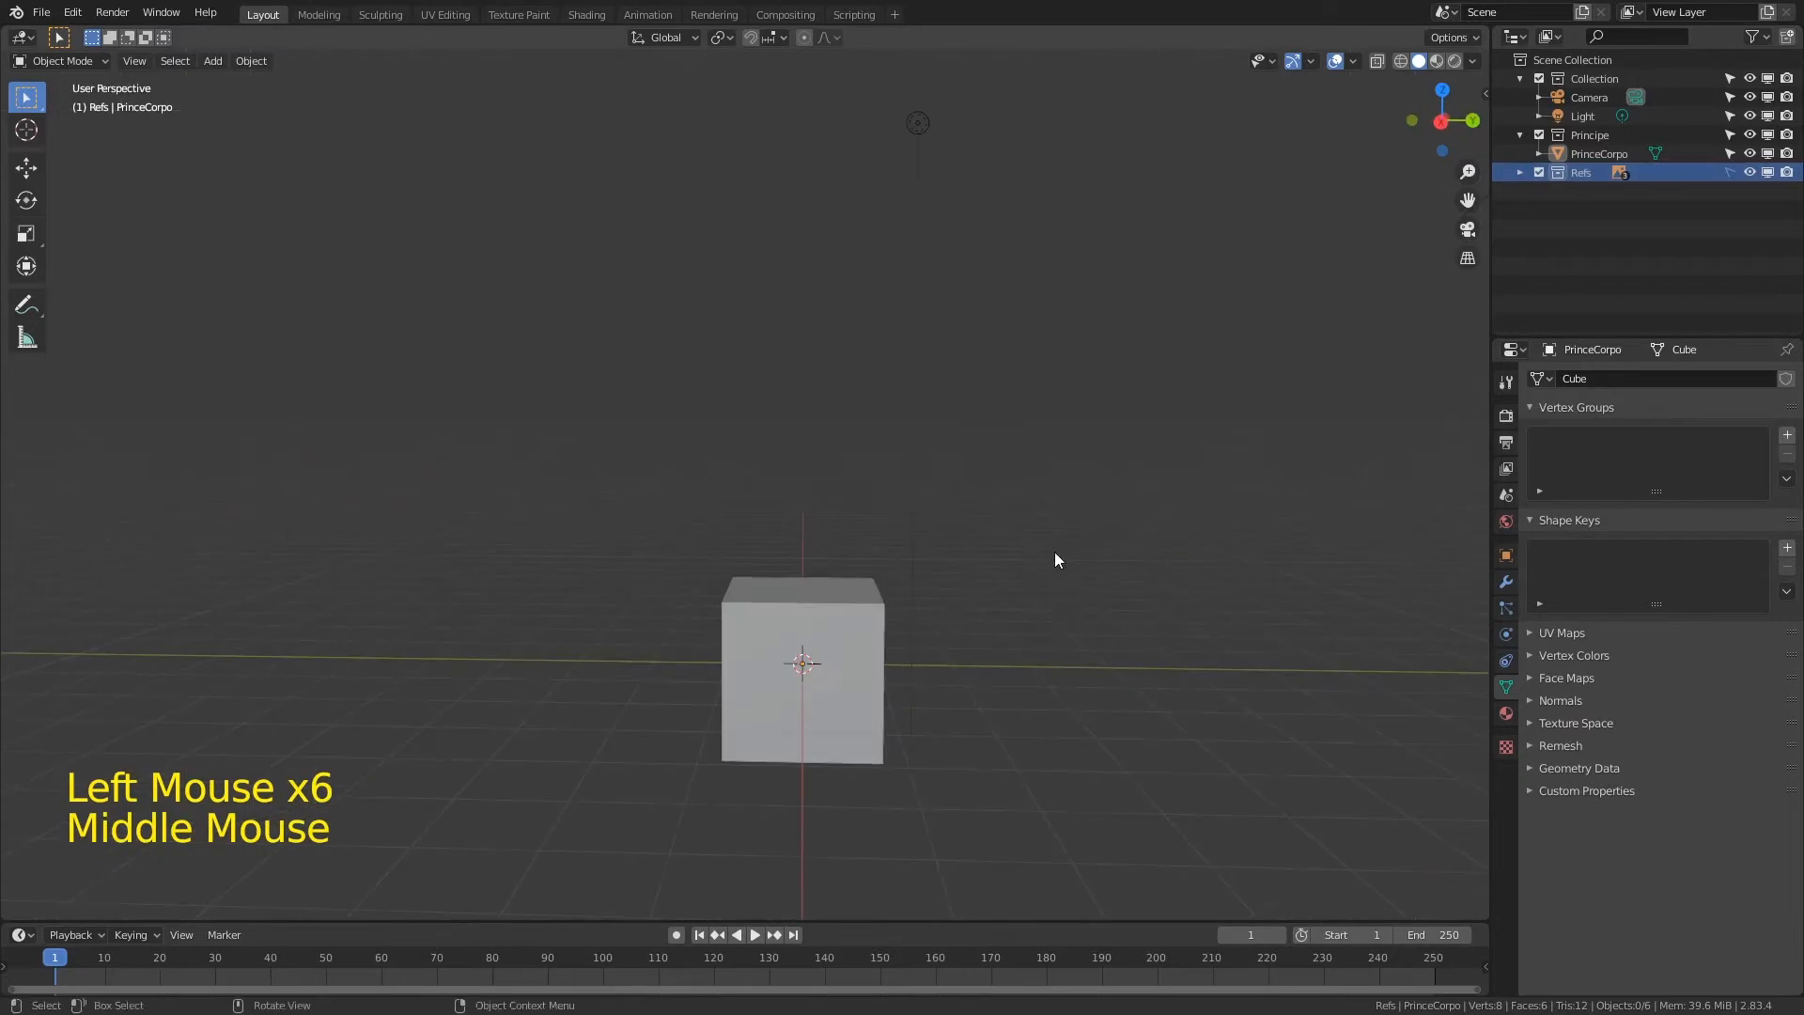
{"action": "key", "text": "KP_3"}
{"action": "left_click", "coordinate": [1054, 551]}
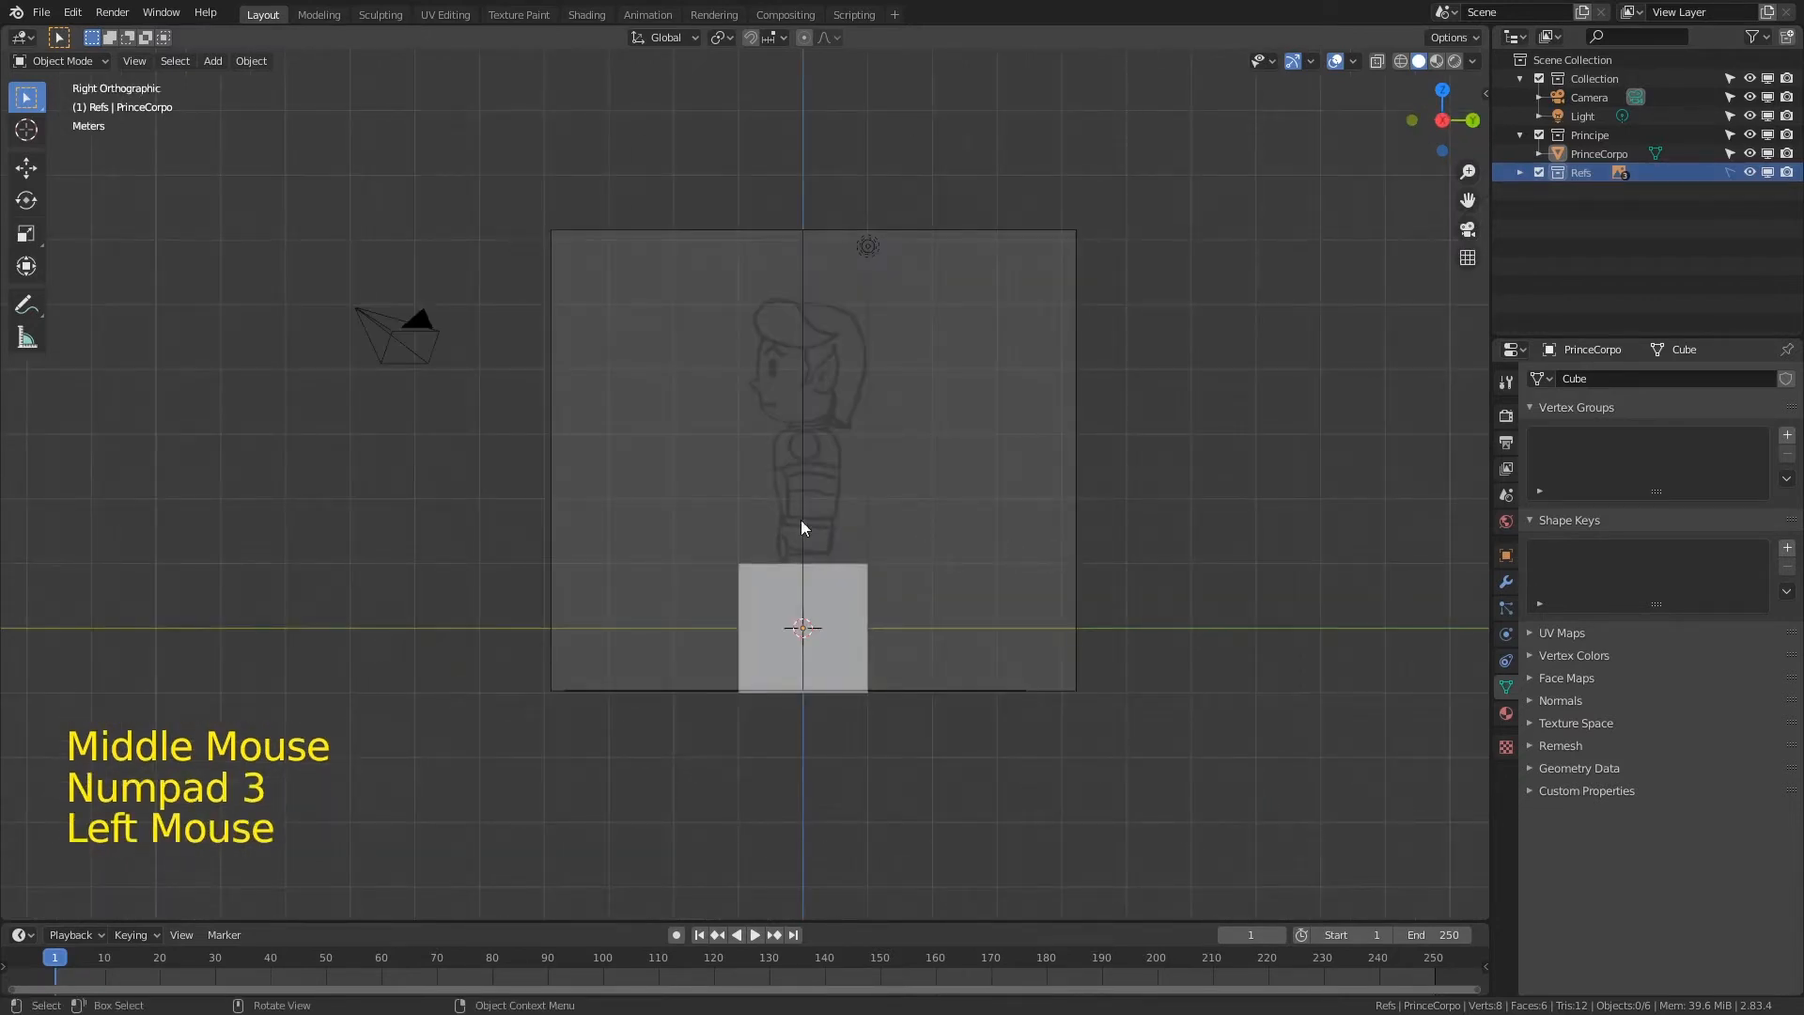
{"action": "left_click", "coordinate": [798, 575]}
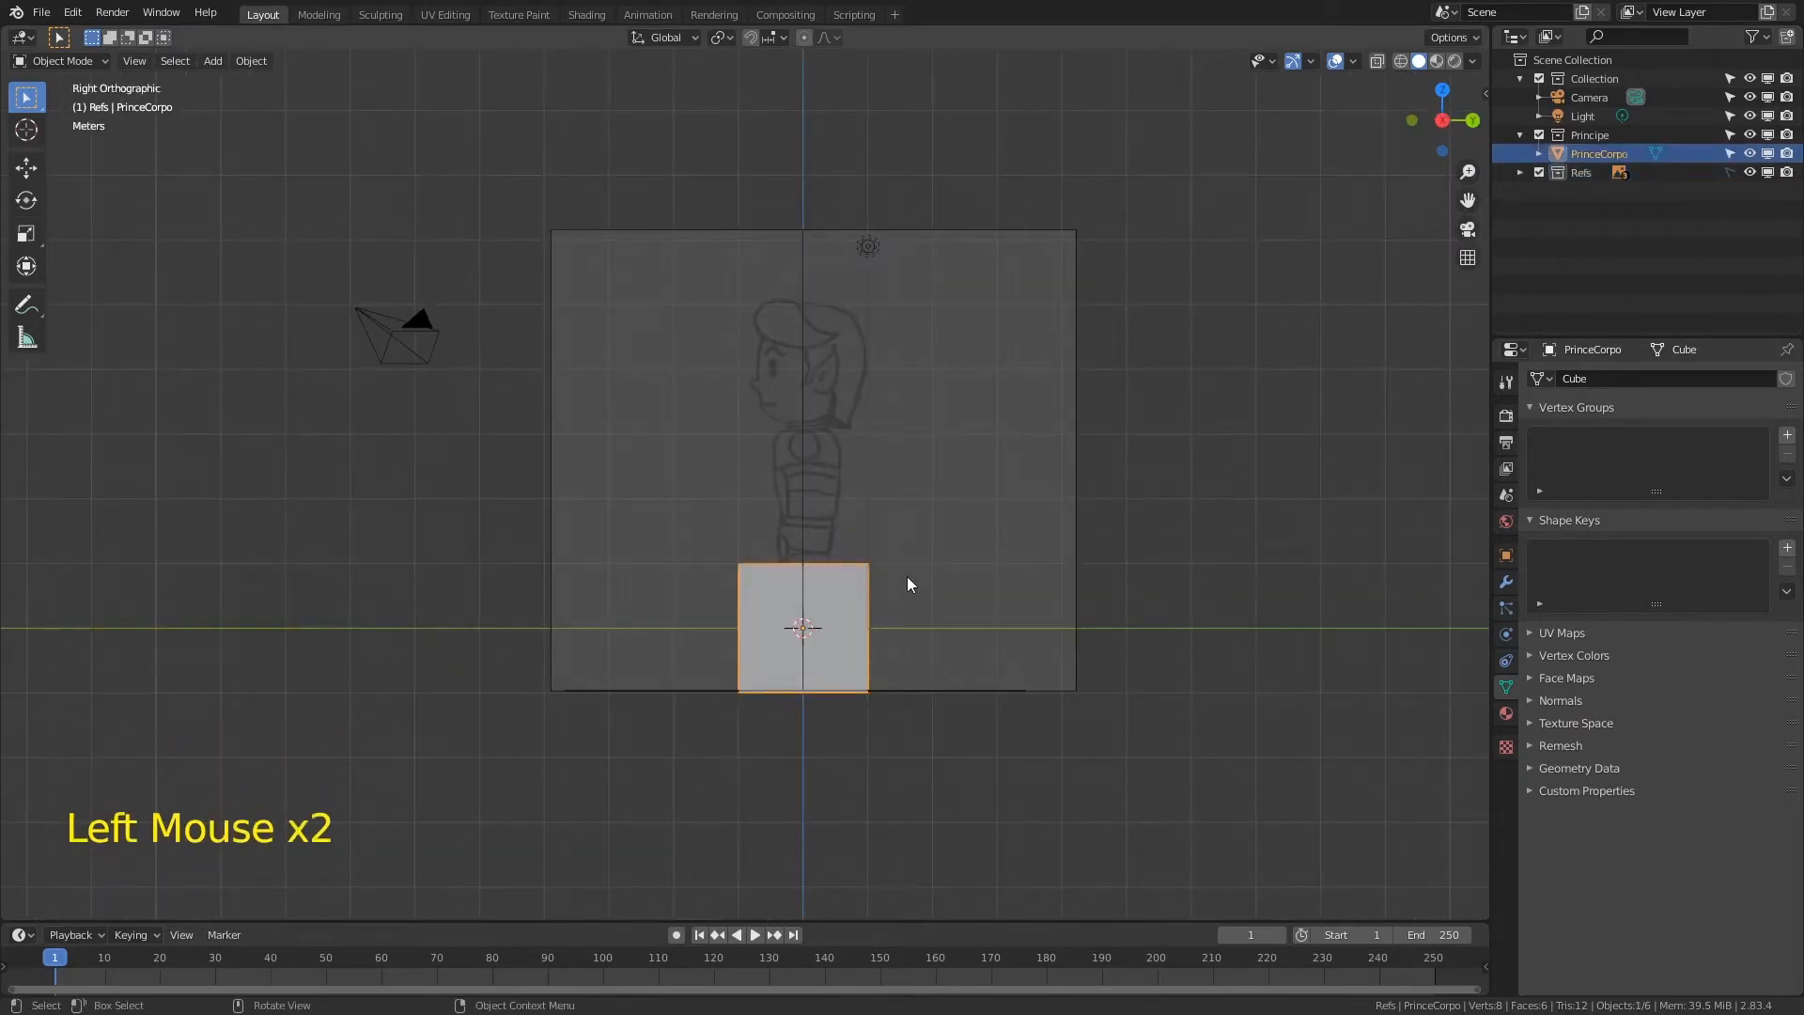
{"action": "key", "text": "KP_1"}
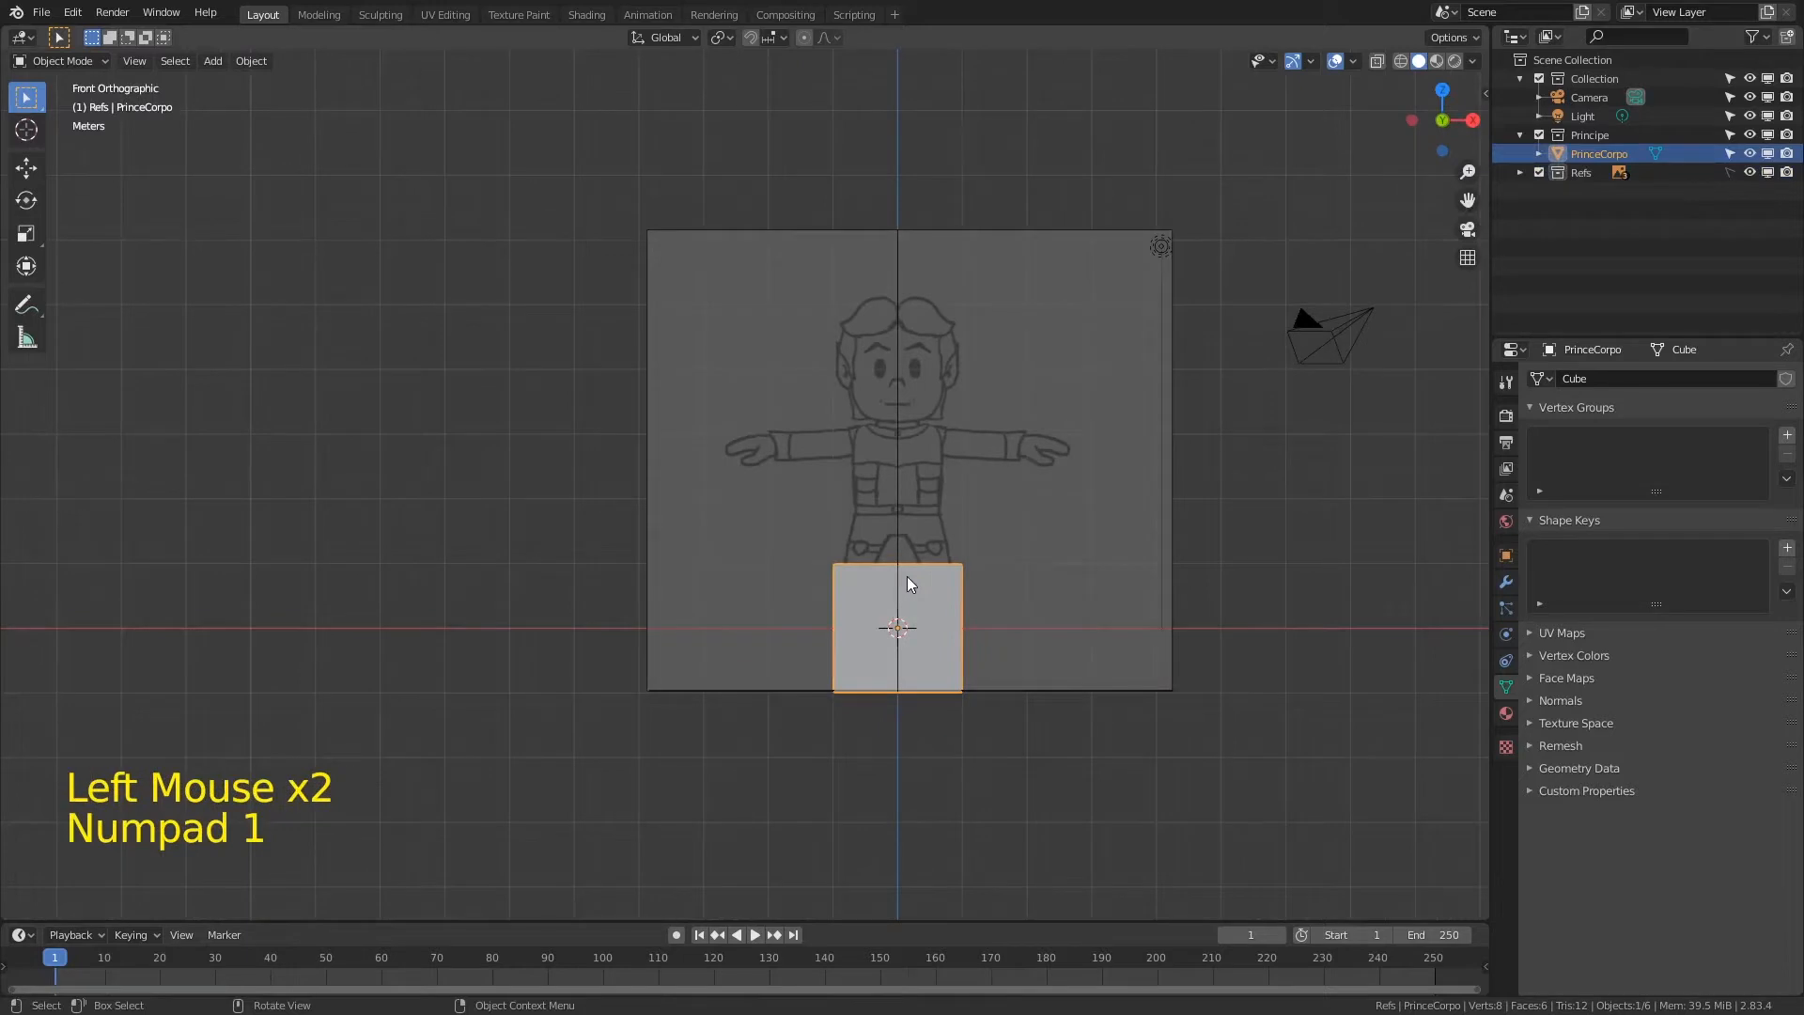
{"action": "middle_click_drag", "start_coordinate": [962, 651], "coordinate": [991, 504], "text": "ctrl"}
{"action": "key", "text": "ctrl+s"}
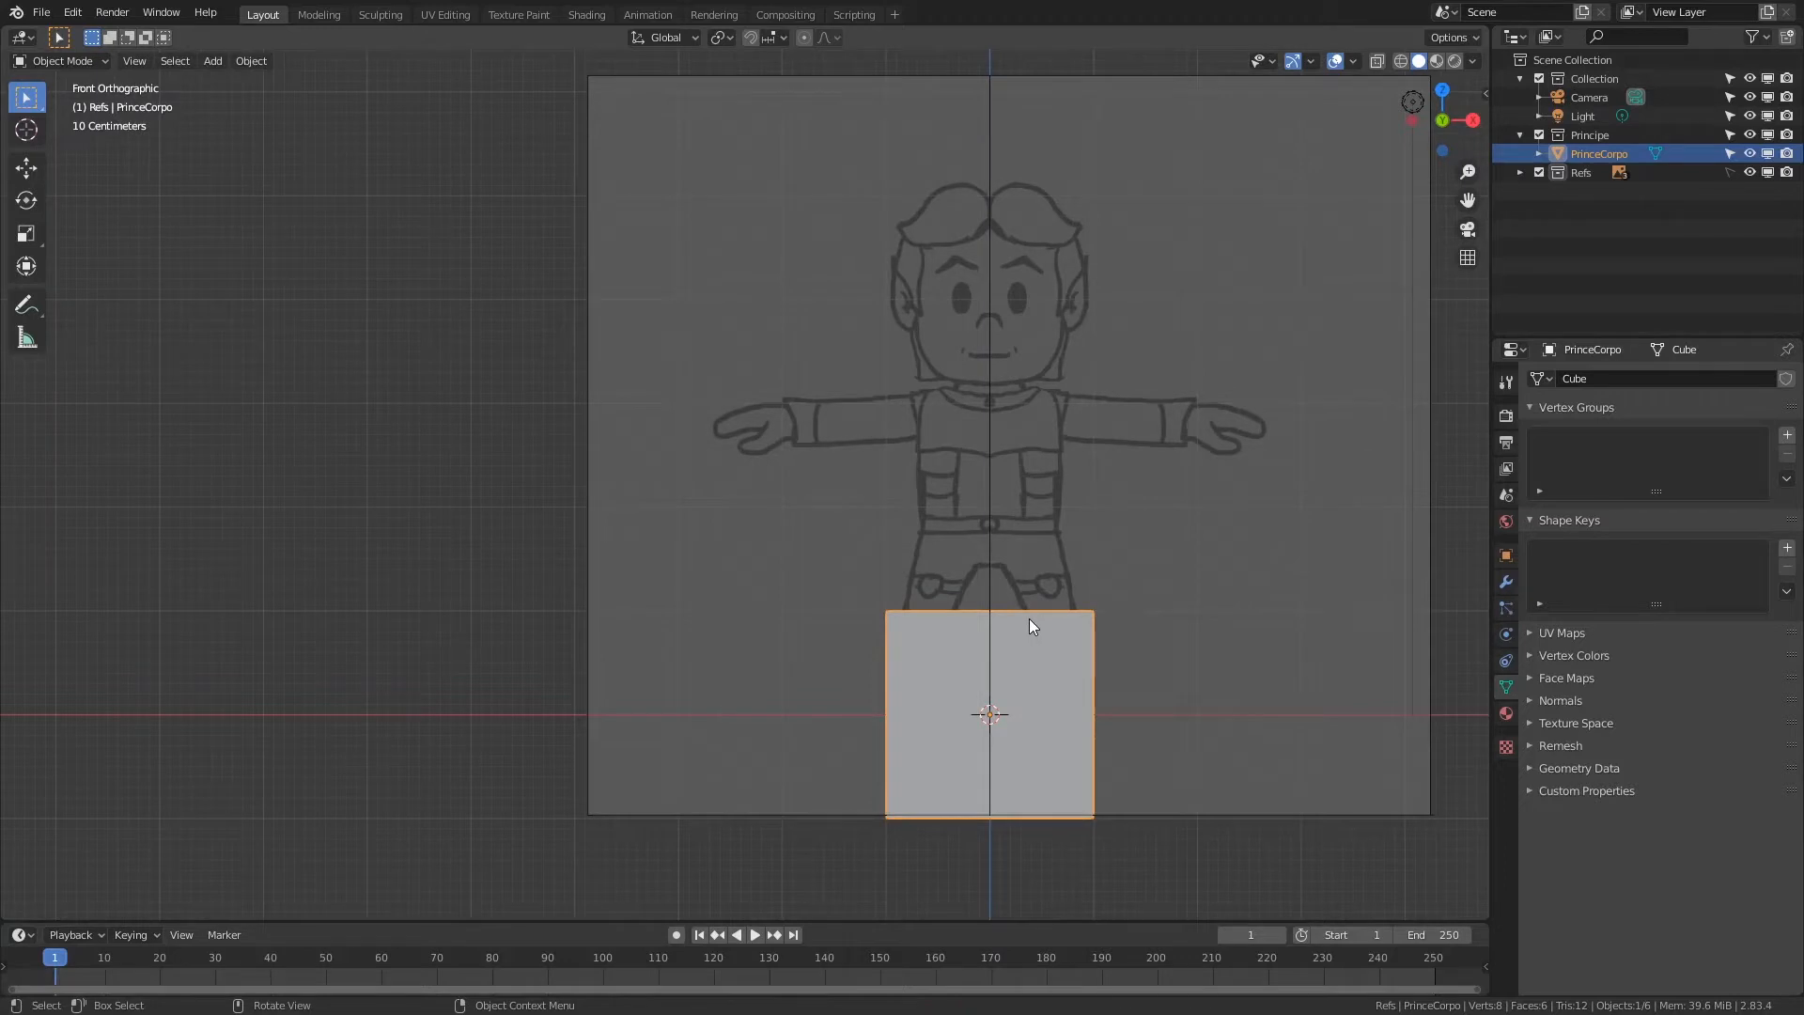
Step: Subdivide the whole cube in Edit Mode with one cut and a smoothness of 0.850
{"action": "key", "text": "Tab"}
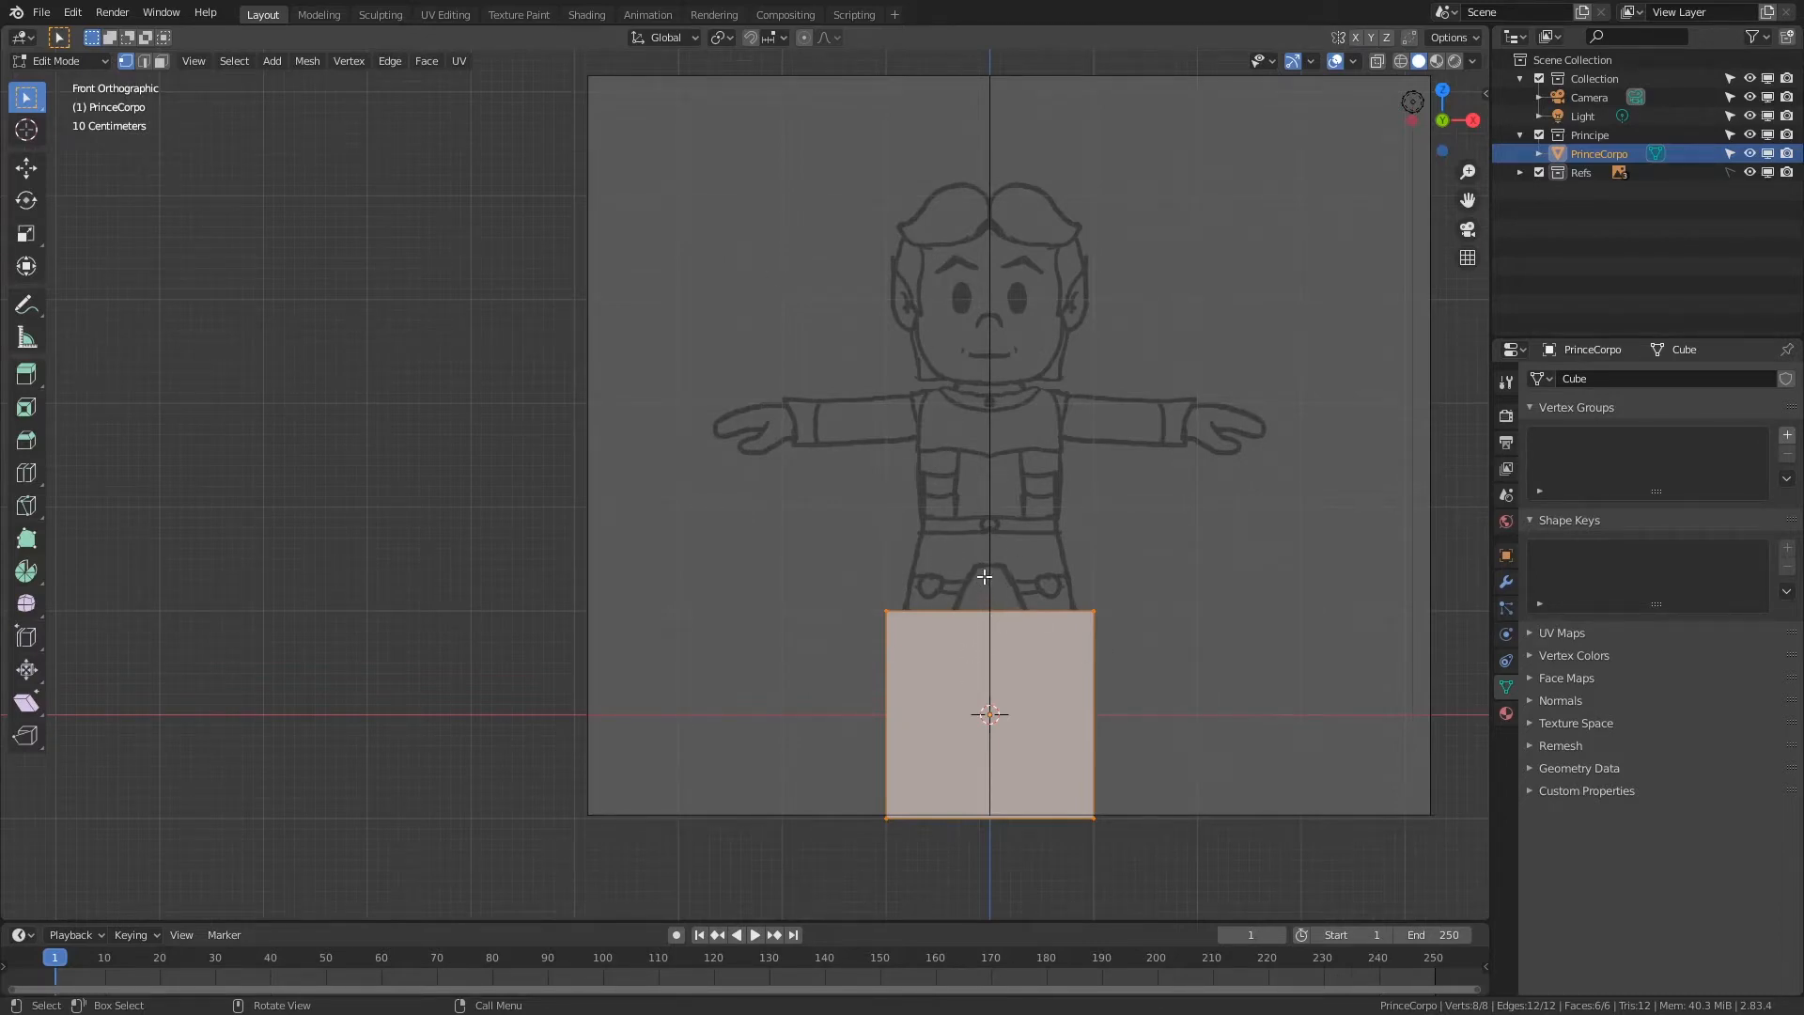
{"action": "key", "text": "w"}
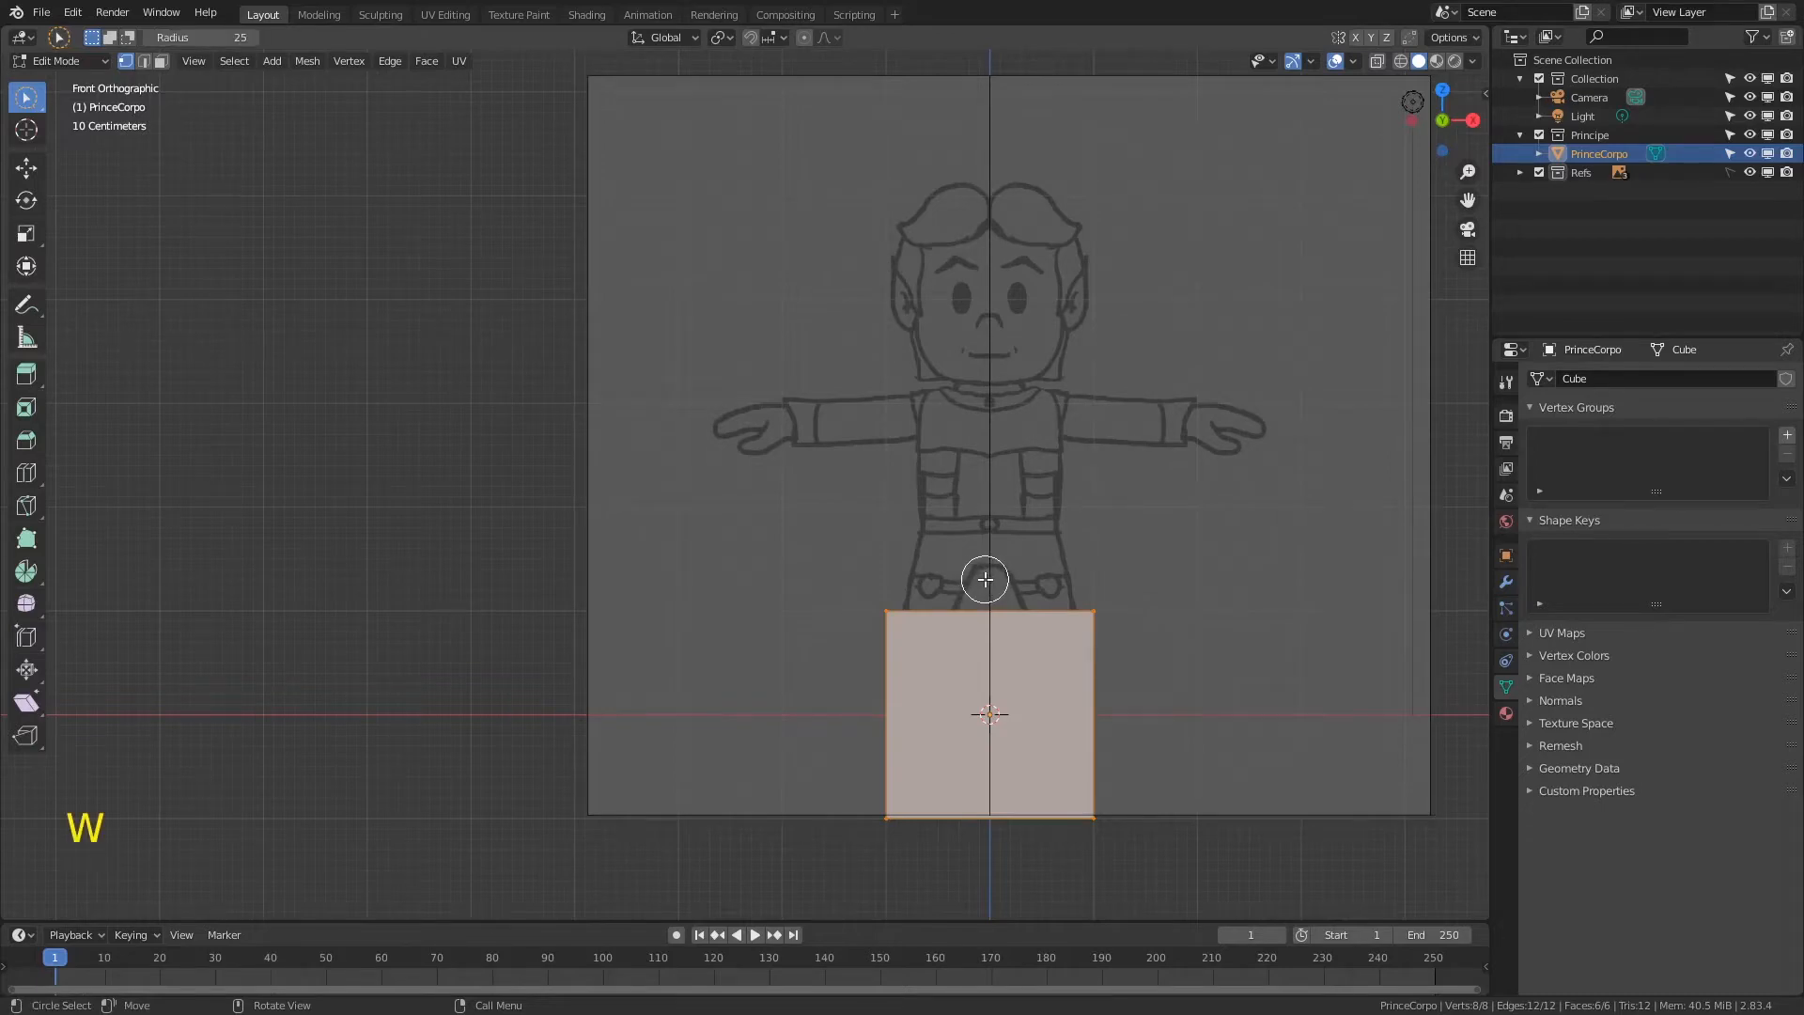
{"action": "key", "text": "w"}
{"action": "right_click", "coordinate": [991, 631]}
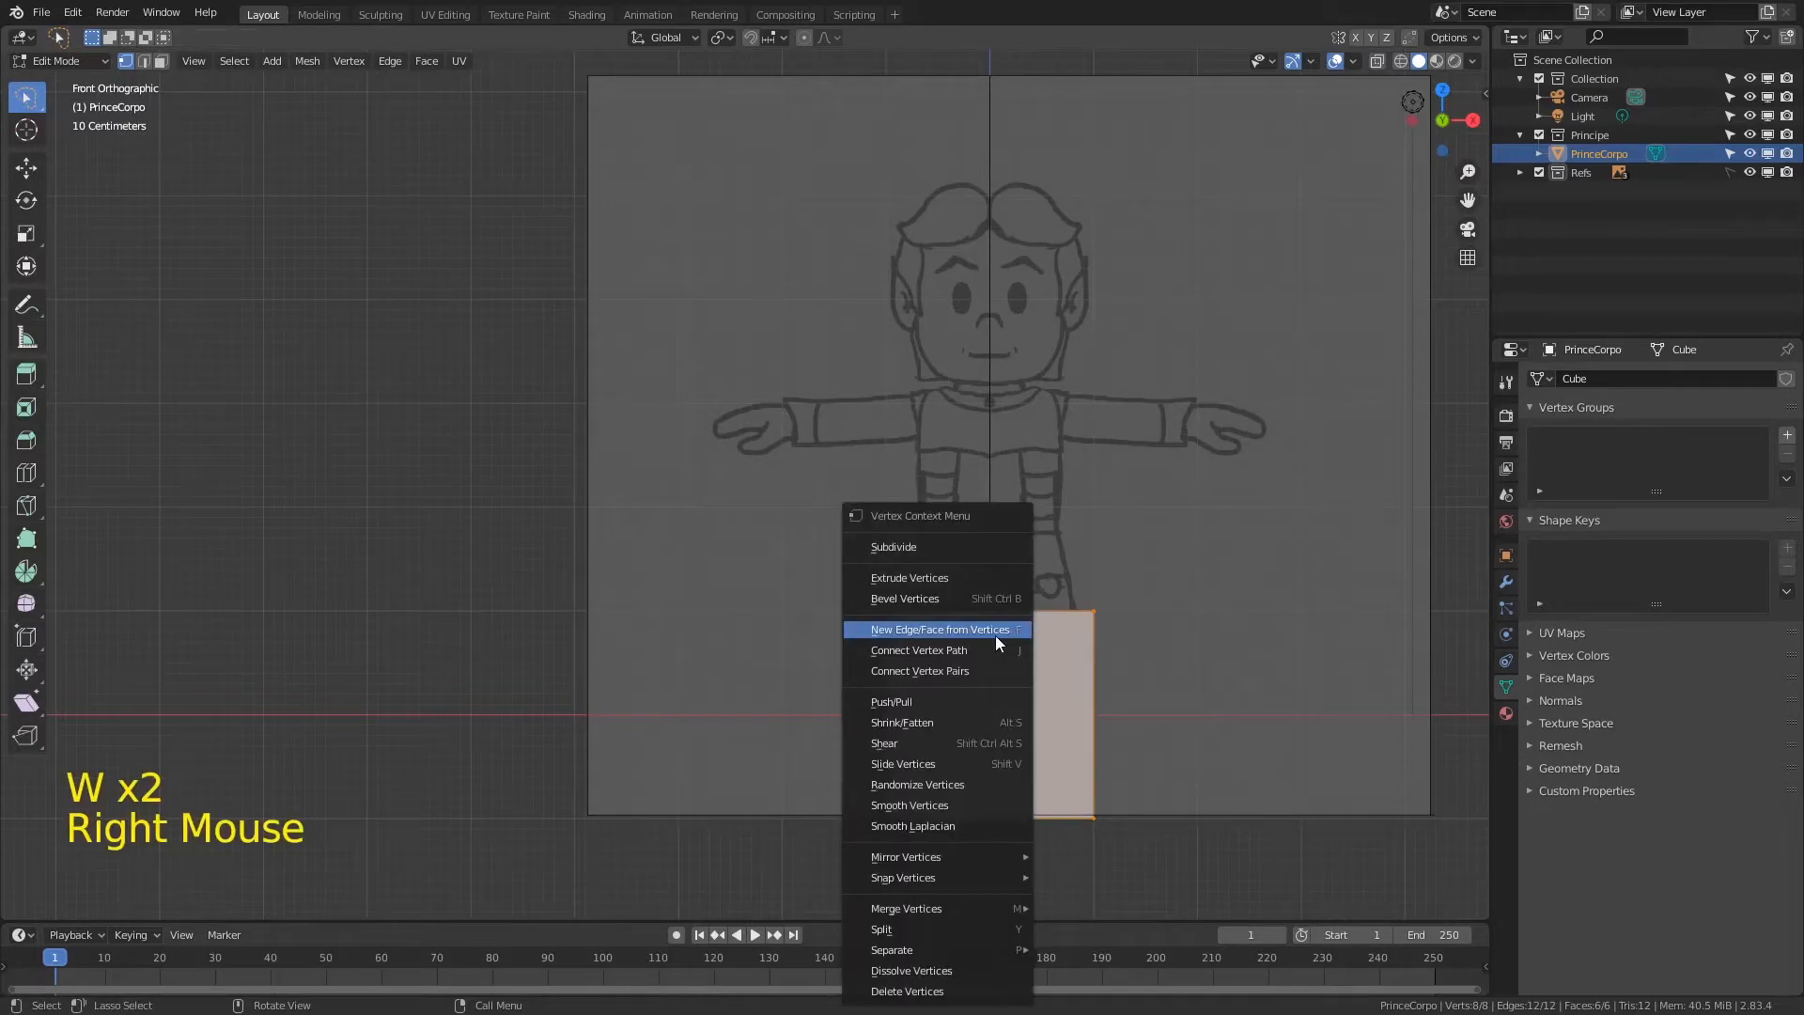
{"action": "left_click", "coordinate": [939, 546]}
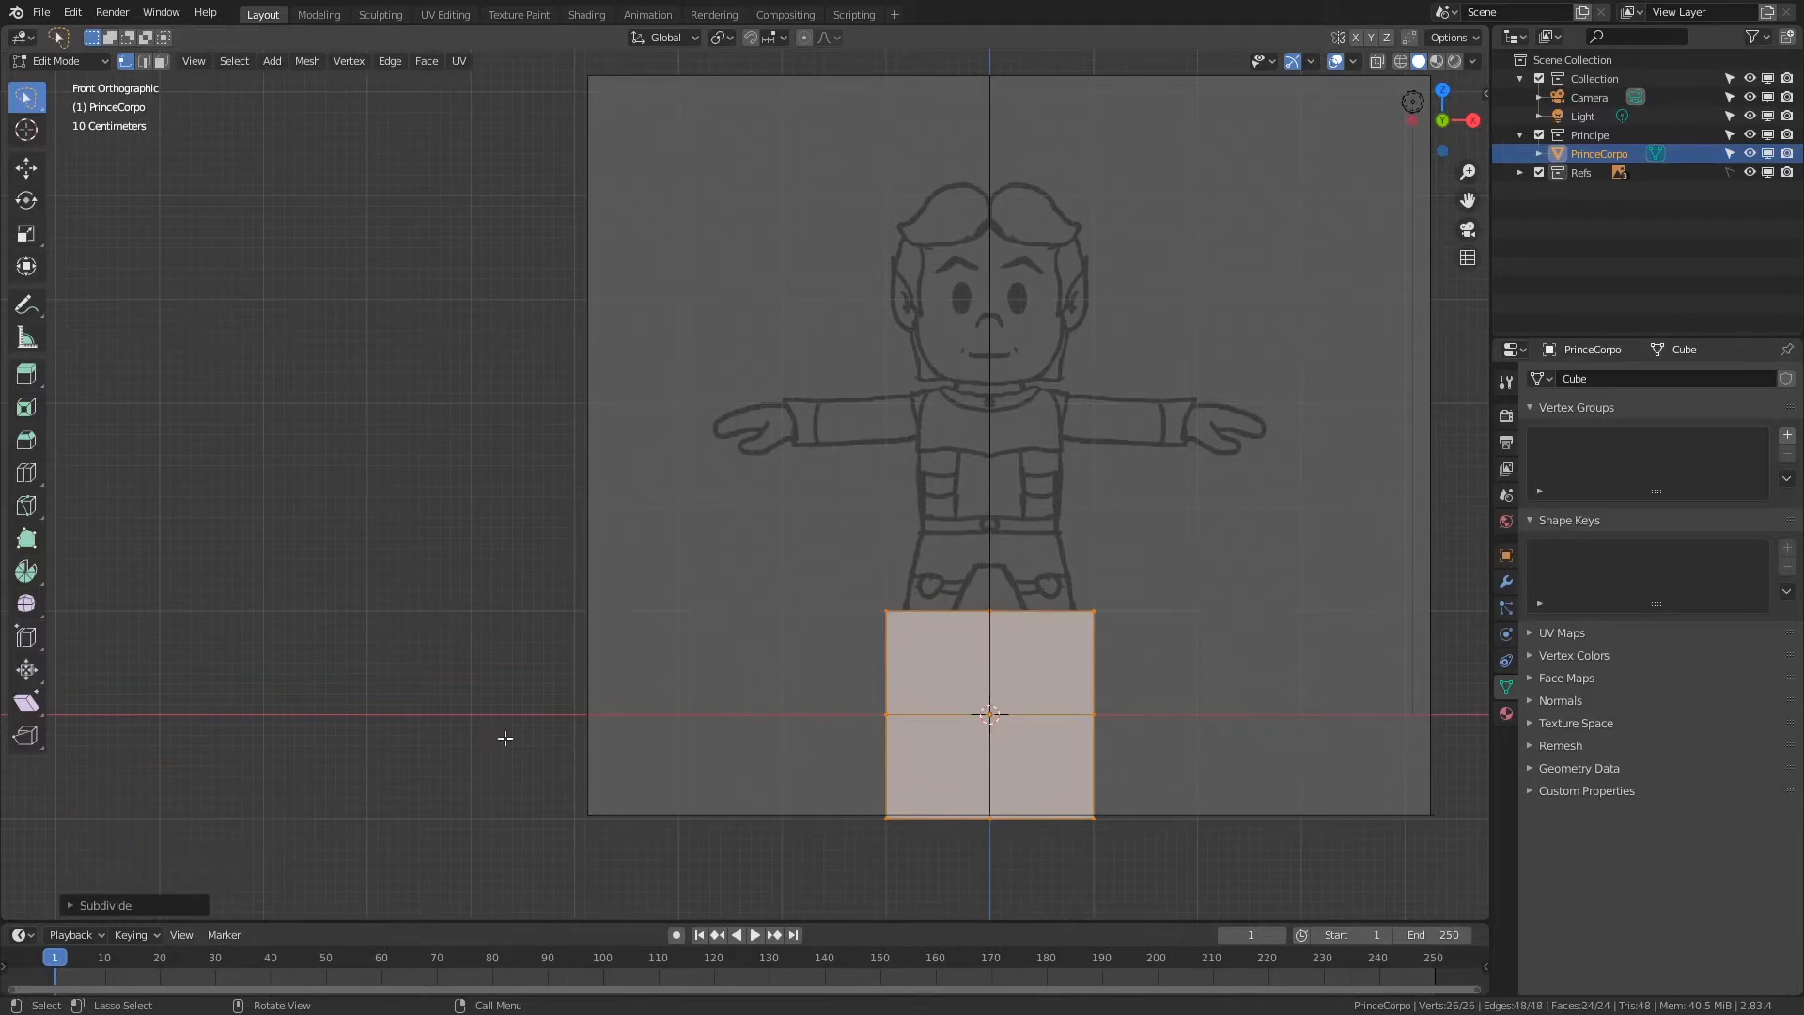
{"action": "left_click", "coordinate": [71, 905]}
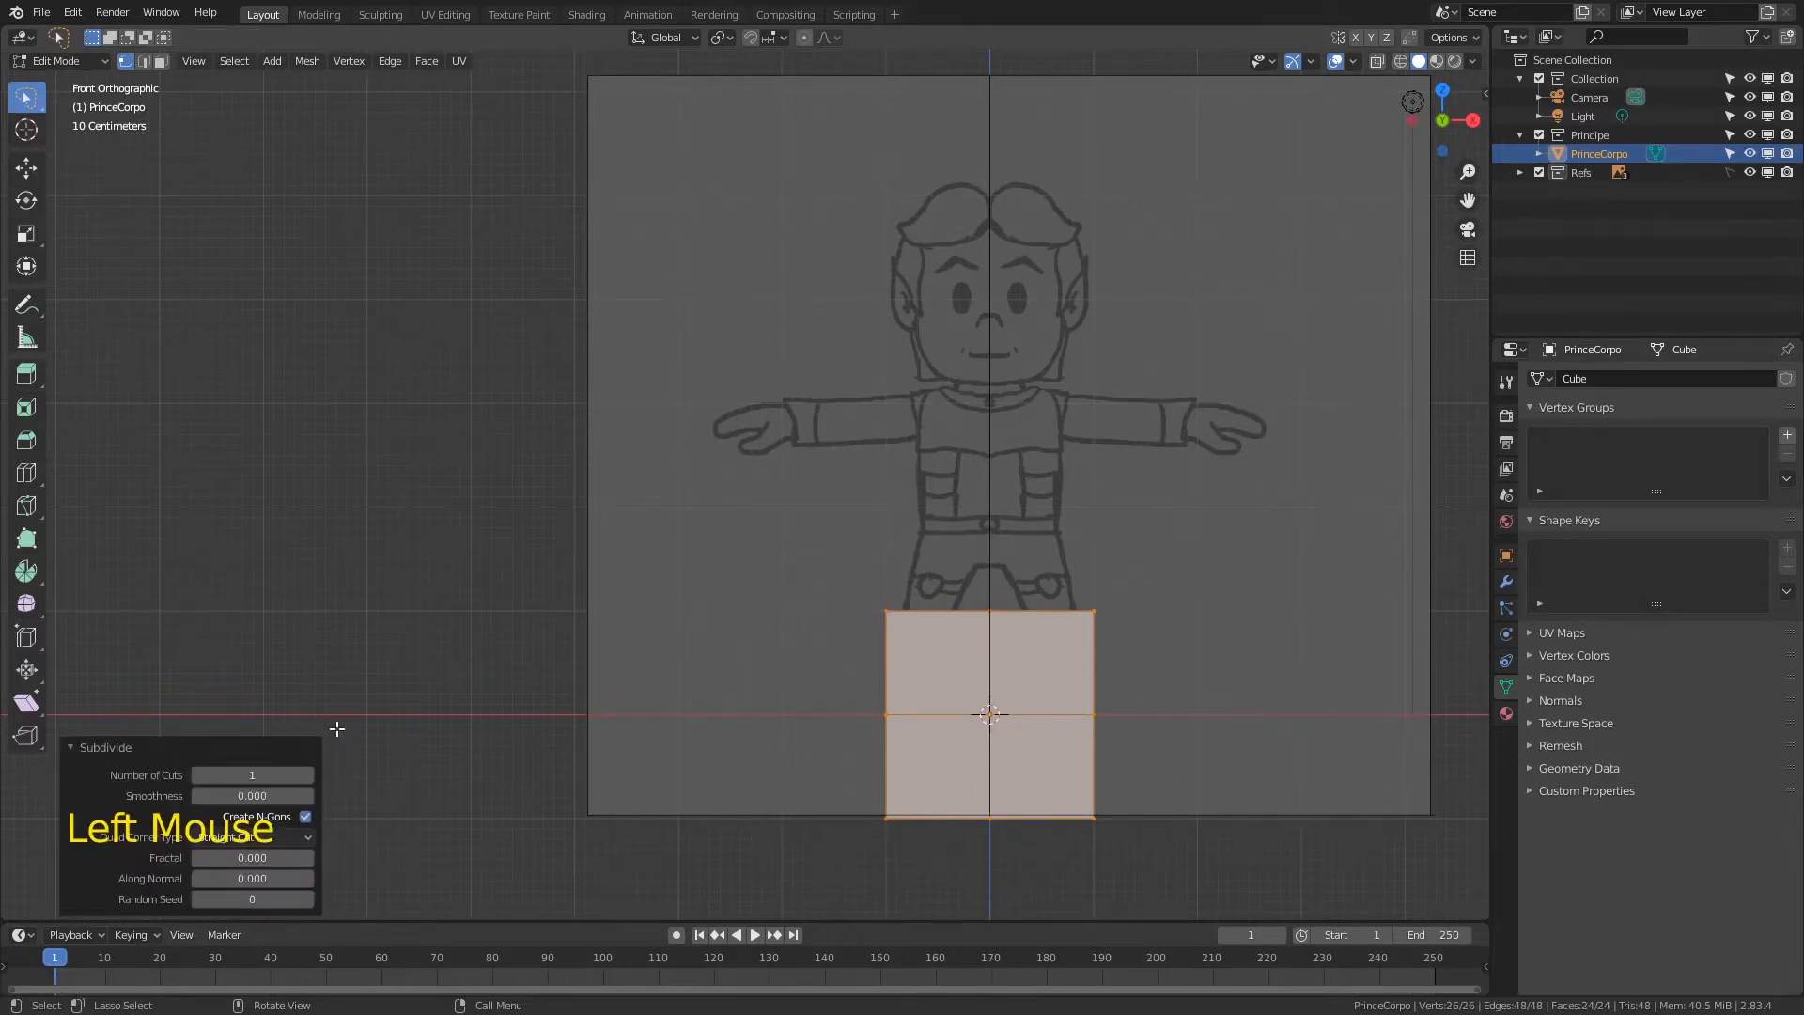
{"action": "left_click_drag", "start_coordinate": [254, 796], "coordinate": [419, 817]}
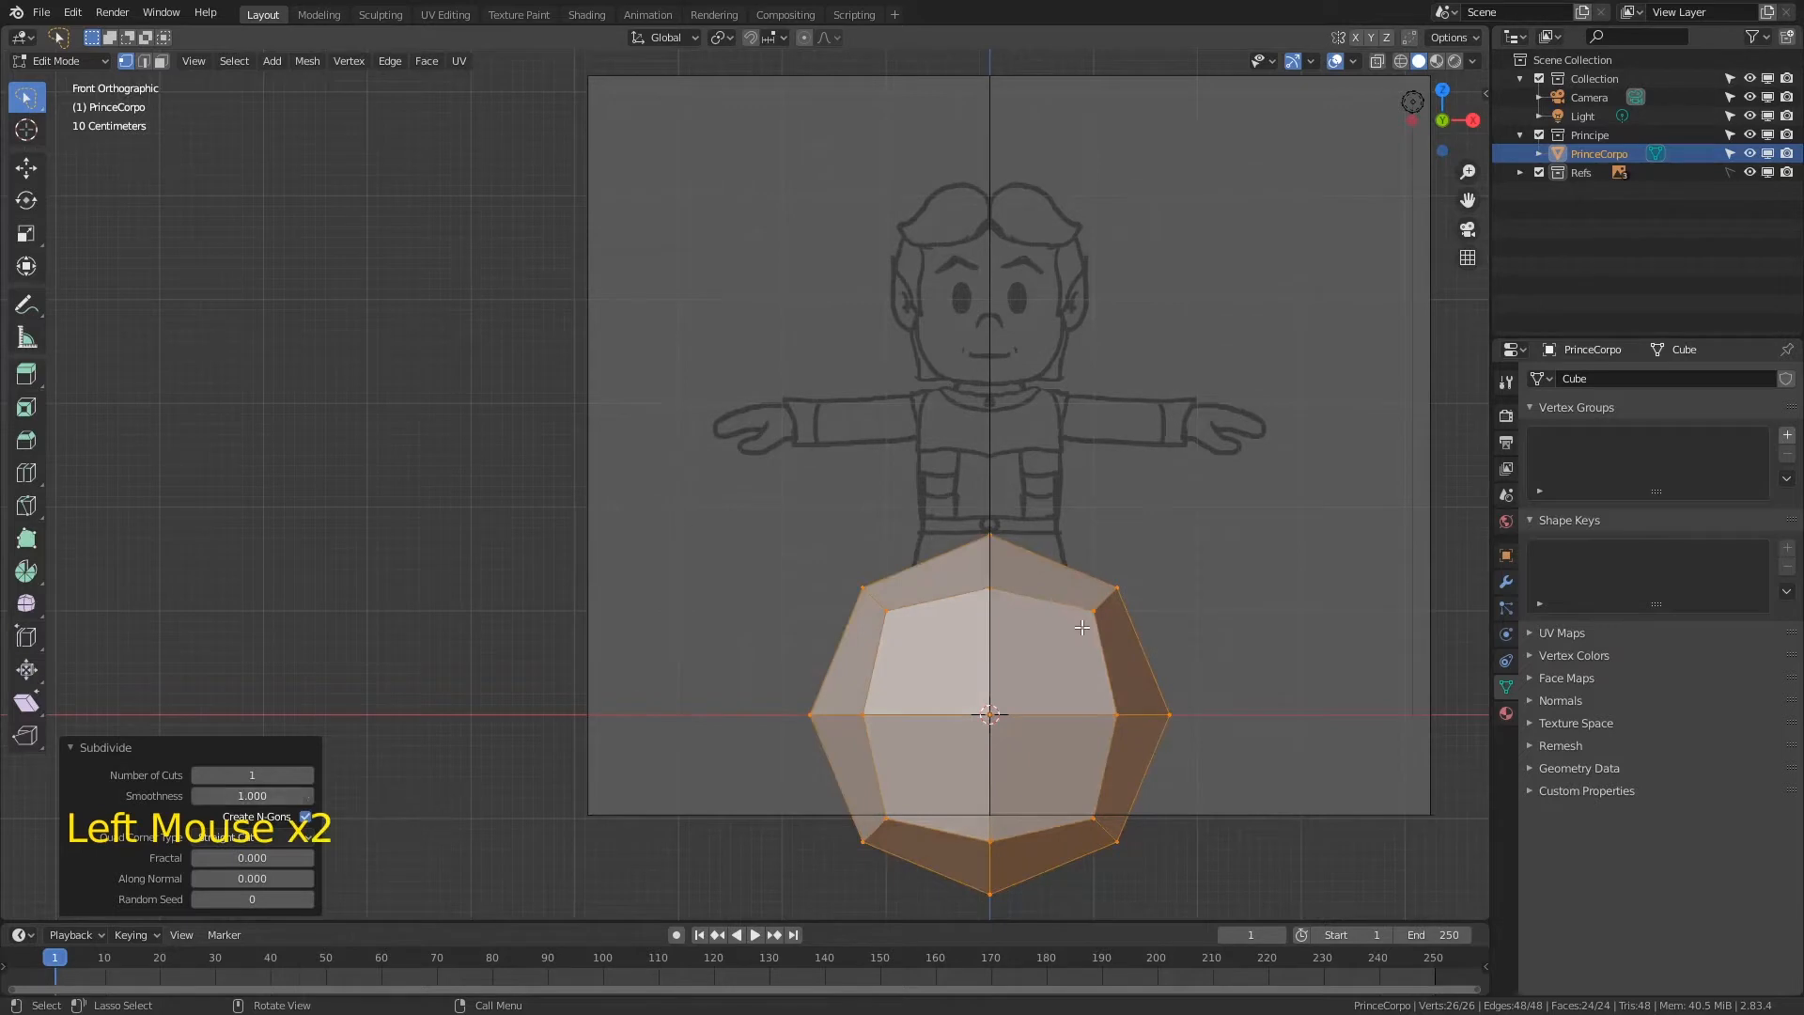
{"action": "left_click_drag", "start_coordinate": [252, 796], "coordinate": [256, 795]}
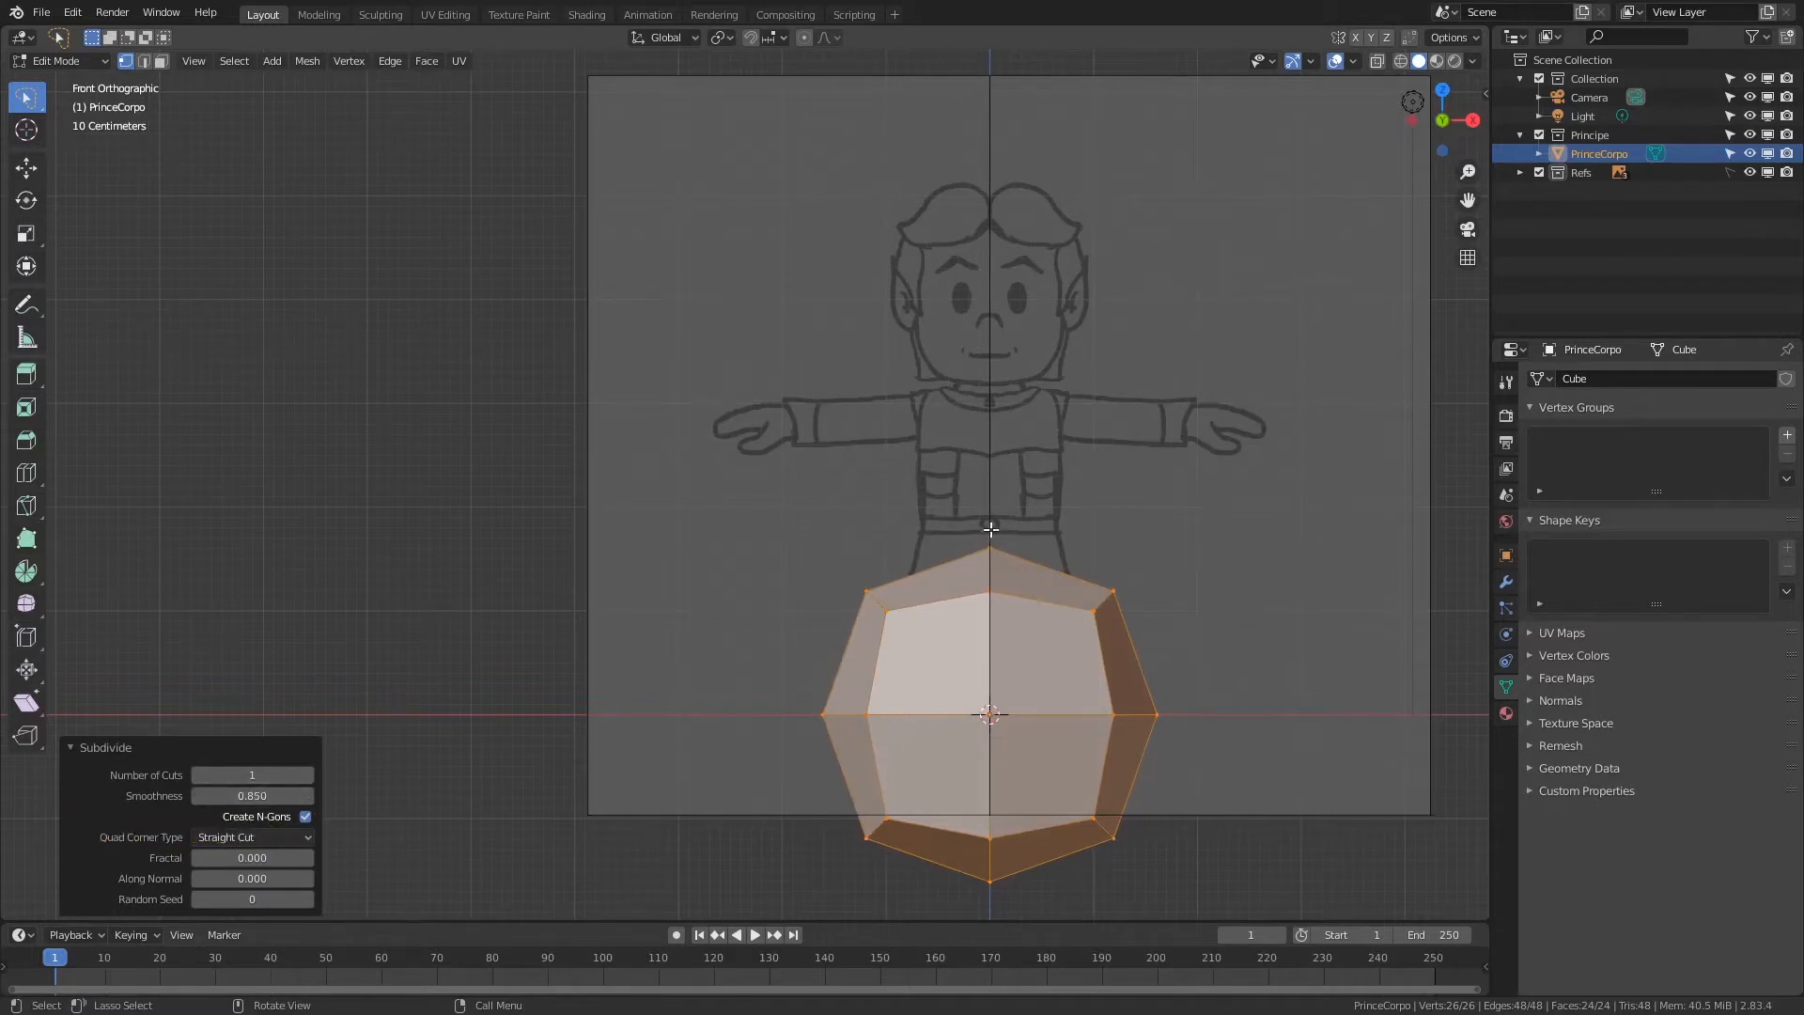
Step: Delete the vertices on the negative X half of the rounded mesh using wireframe shading, and return to solid shading
{"action": "left_click", "coordinate": [1400, 64]}
{"action": "mouse_move", "coordinate": [662, 515]}
{"action": "left_mouse_down"}
{"action": "mouse_move", "coordinate": [825, 817]}
{"action": "mouse_move", "coordinate": [933, 860]}
{"action": "mouse_move", "coordinate": [677, 524]}
{"action": "left_mouse_up"}
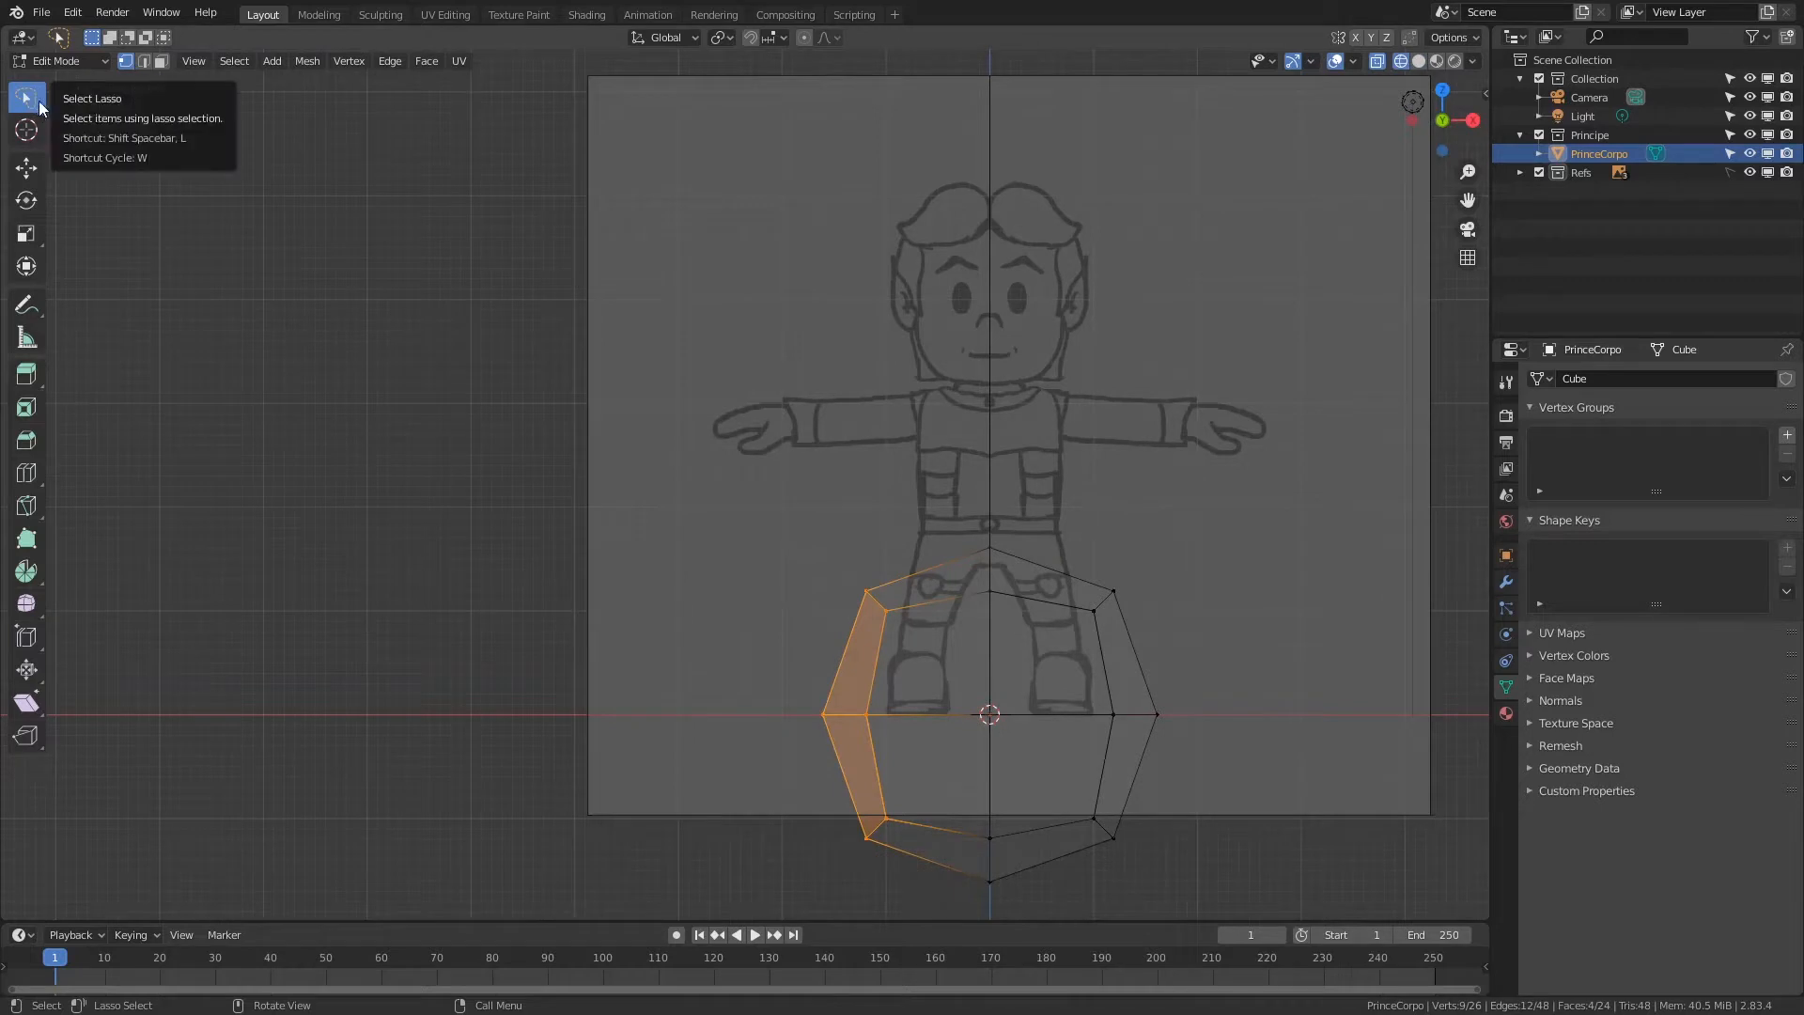
{"action": "key", "text": "x"}
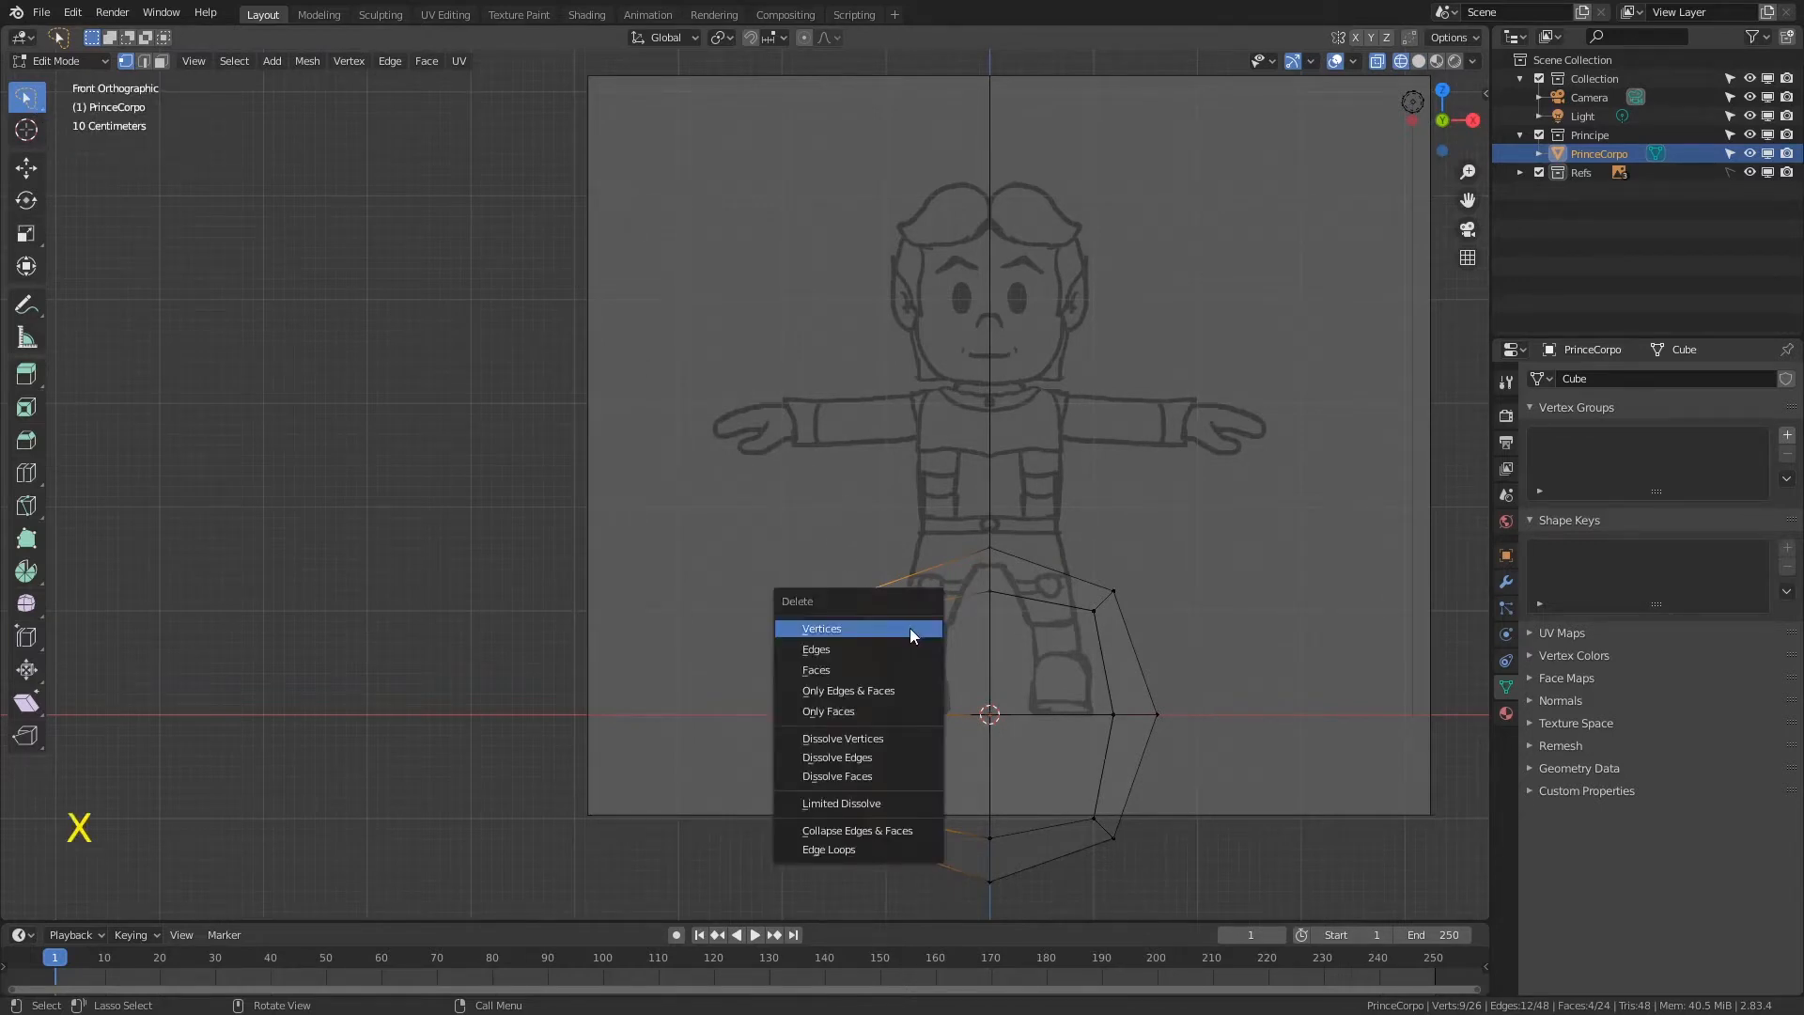
{"action": "left_click", "coordinate": [910, 630]}
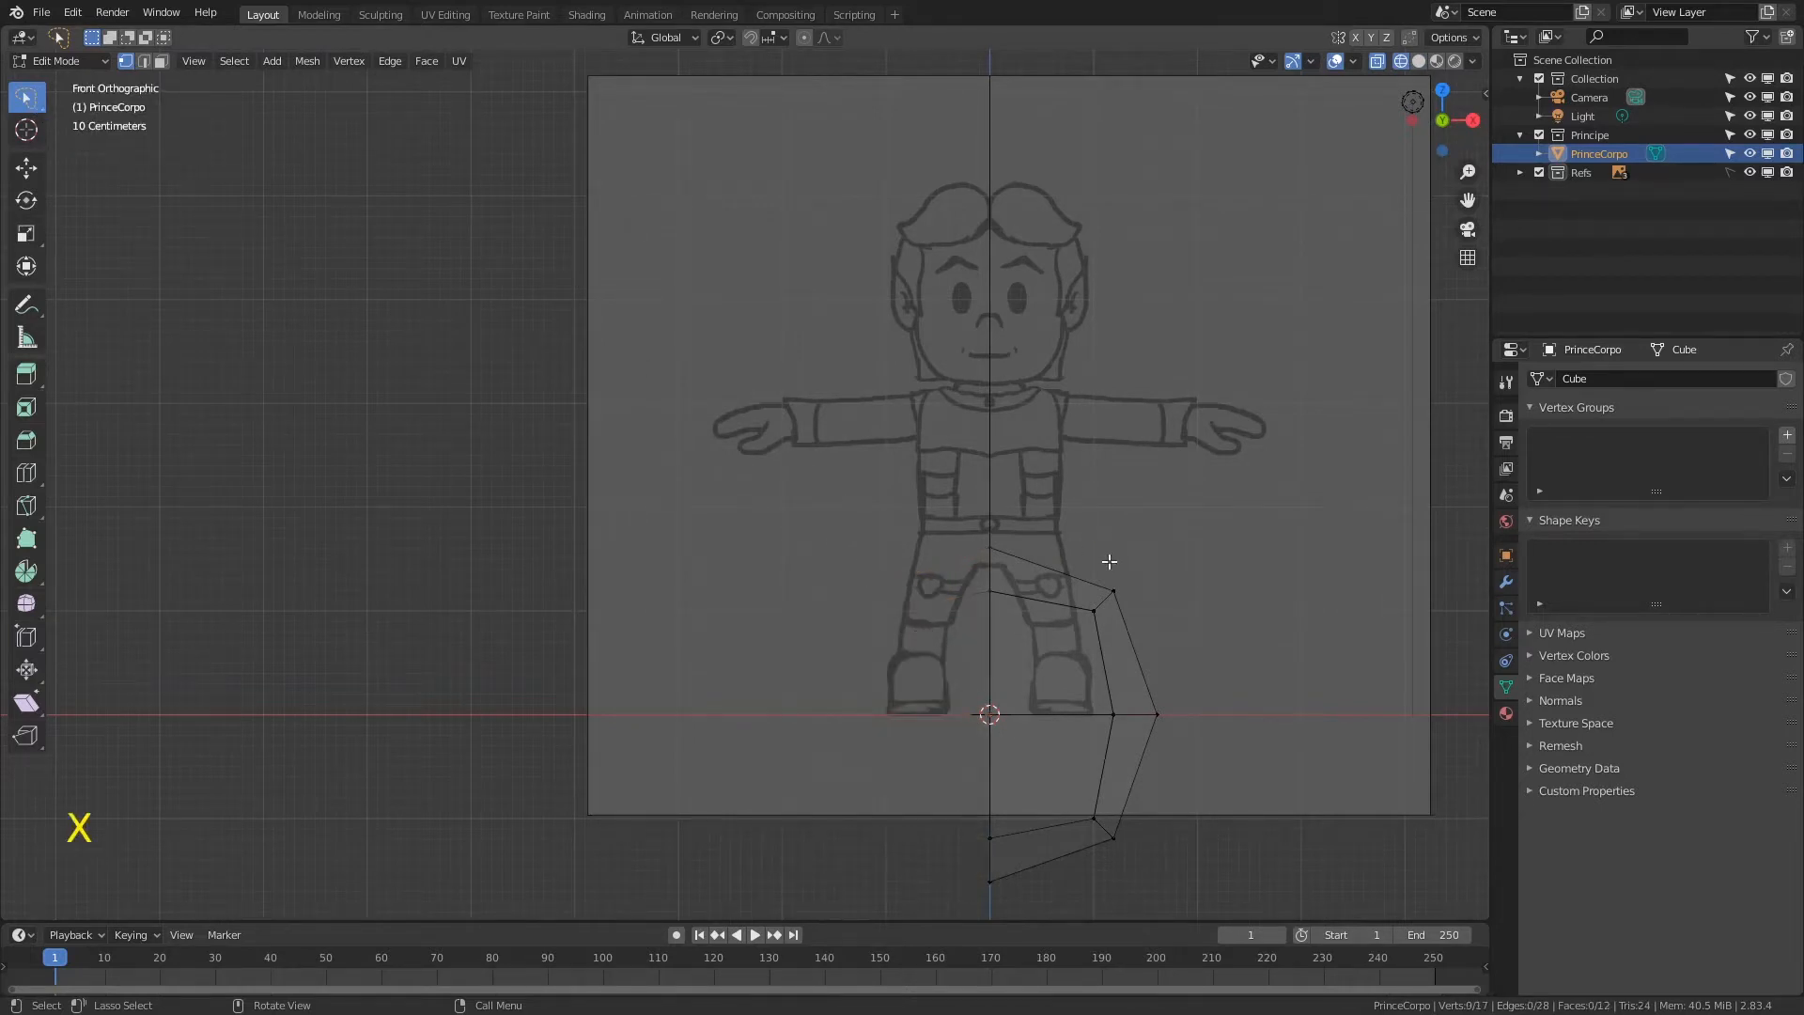
{"action": "left_click", "coordinate": [1419, 62]}
Step: Add a Mirror modifier on the X axis to PrinceCorpo in Object Mode, with Clipping enabled
{"action": "key", "text": "Tab"}
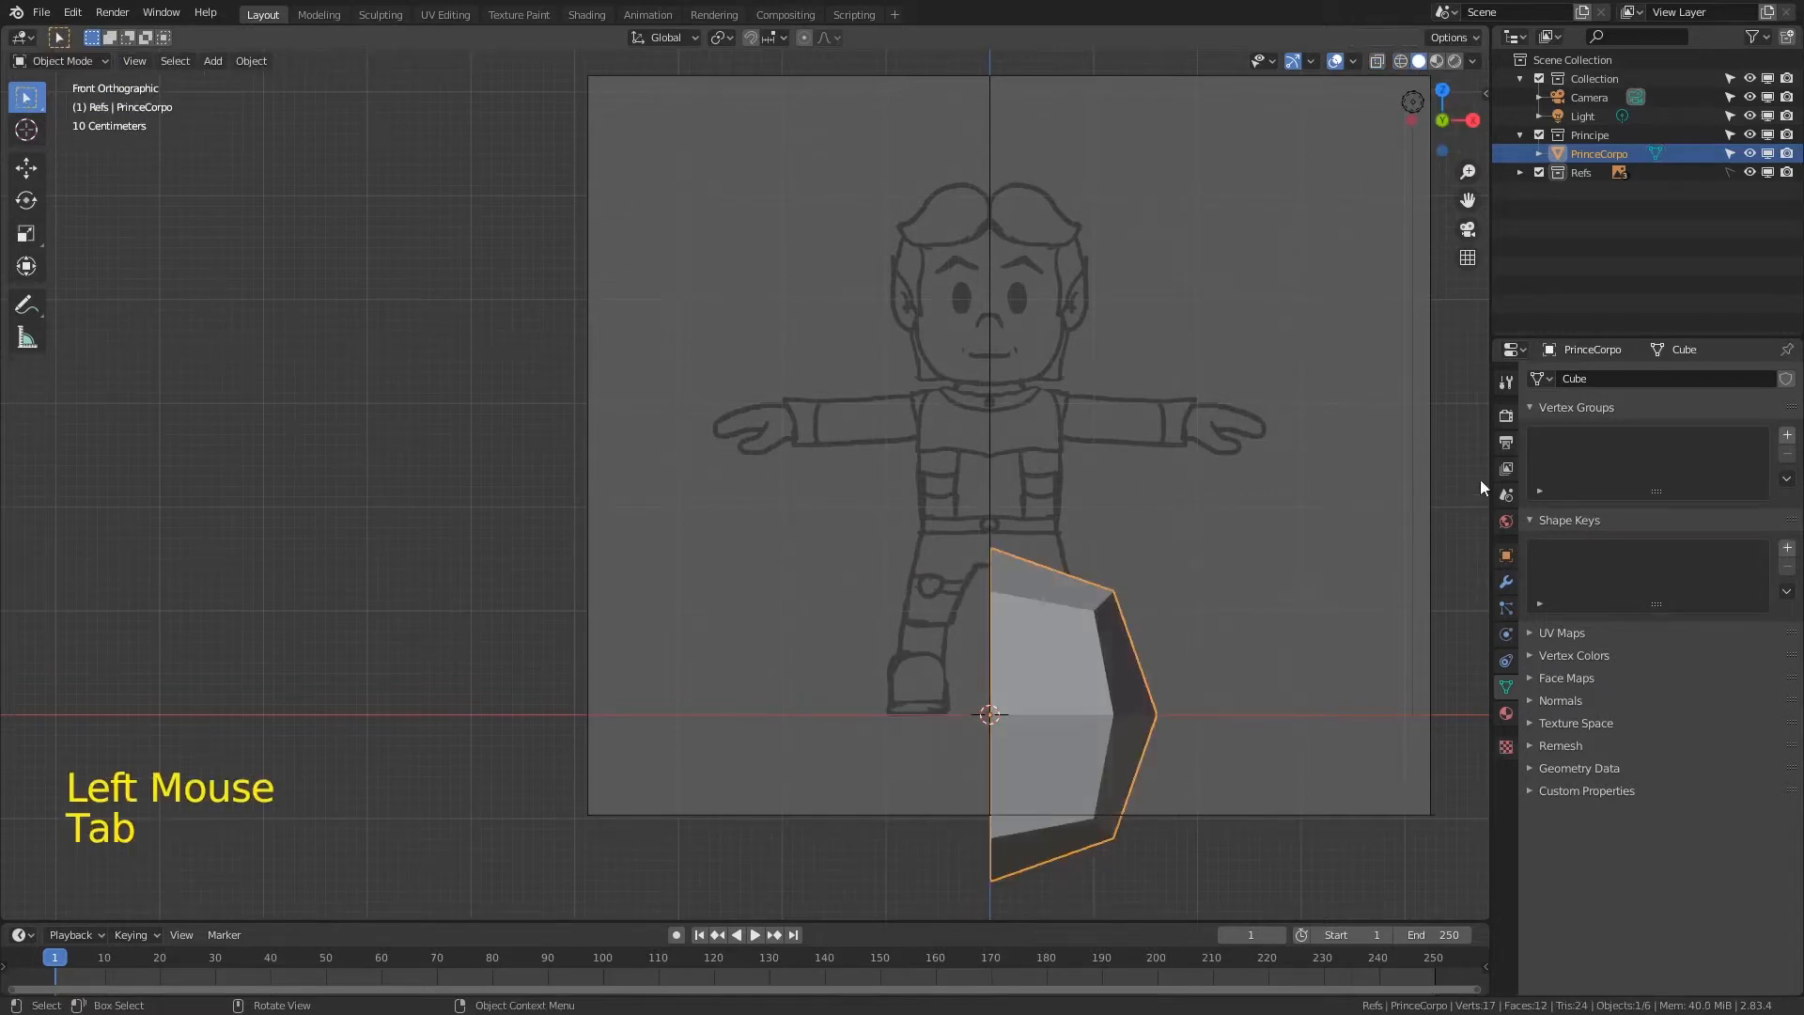
{"action": "left_click", "coordinate": [1508, 580]}
{"action": "left_click", "coordinate": [1593, 378]}
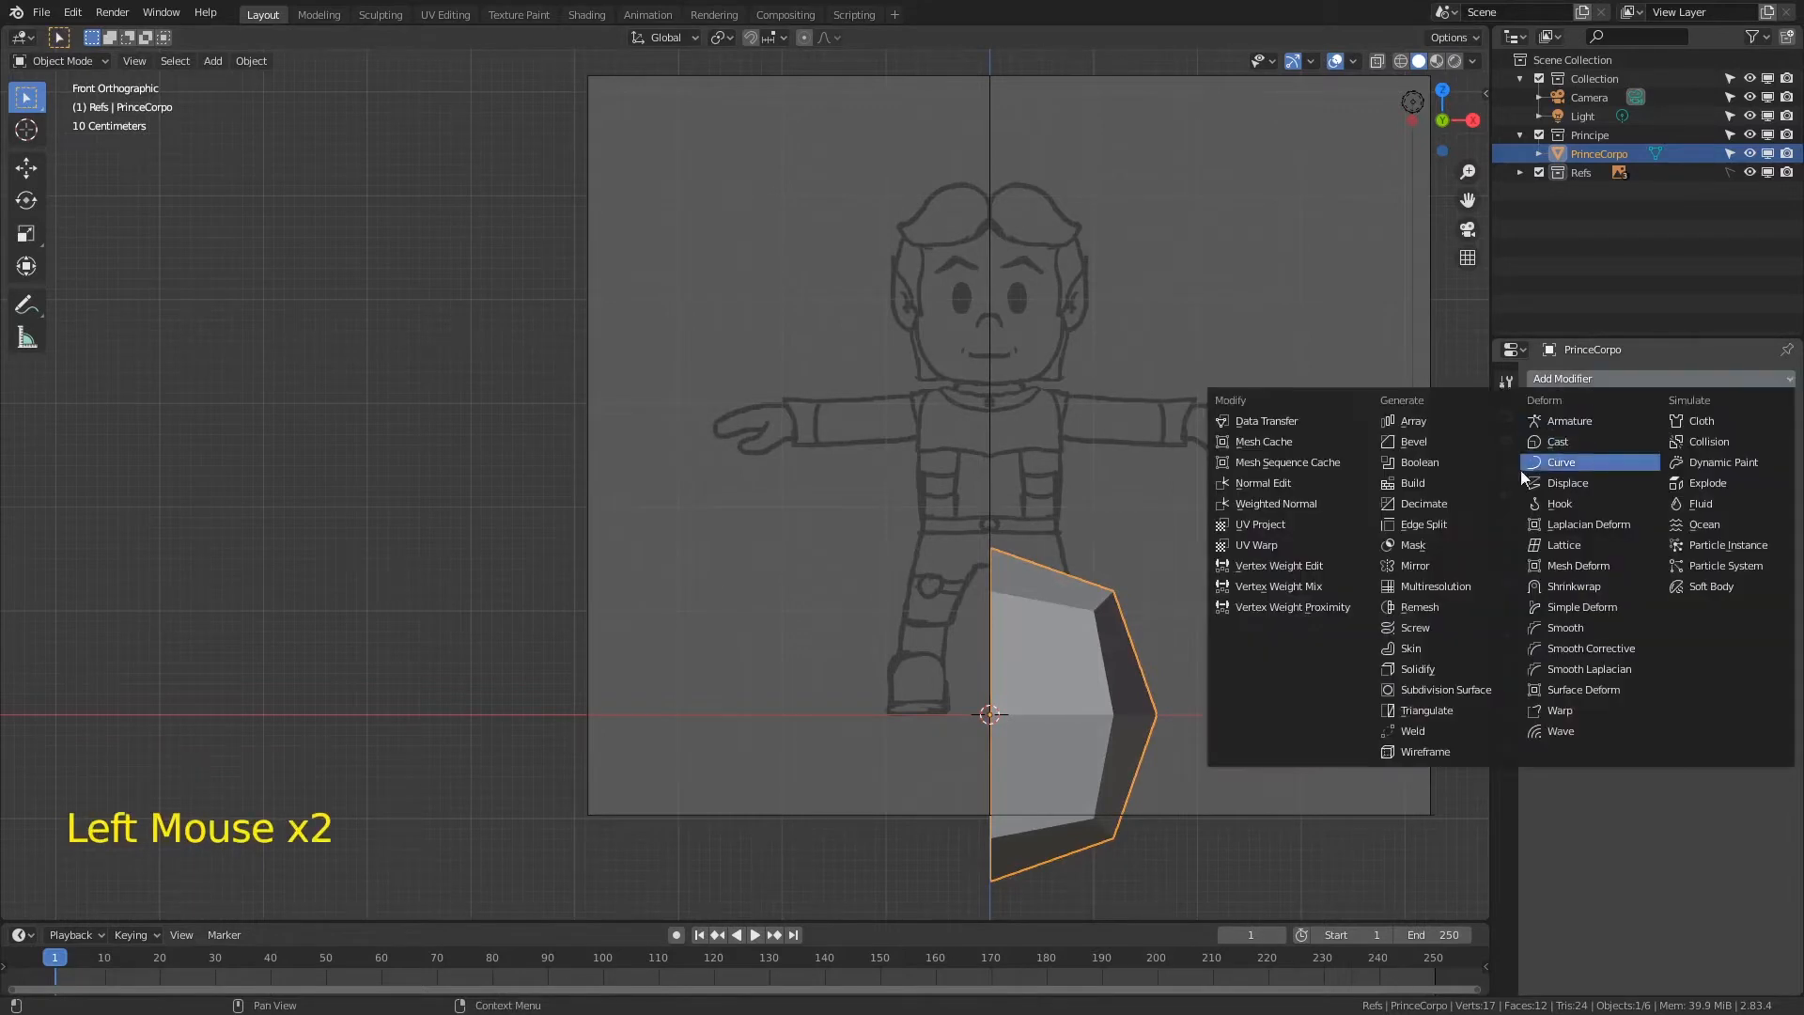
{"action": "left_click", "coordinate": [1439, 570]}
{"action": "left_click", "coordinate": [1674, 622]}
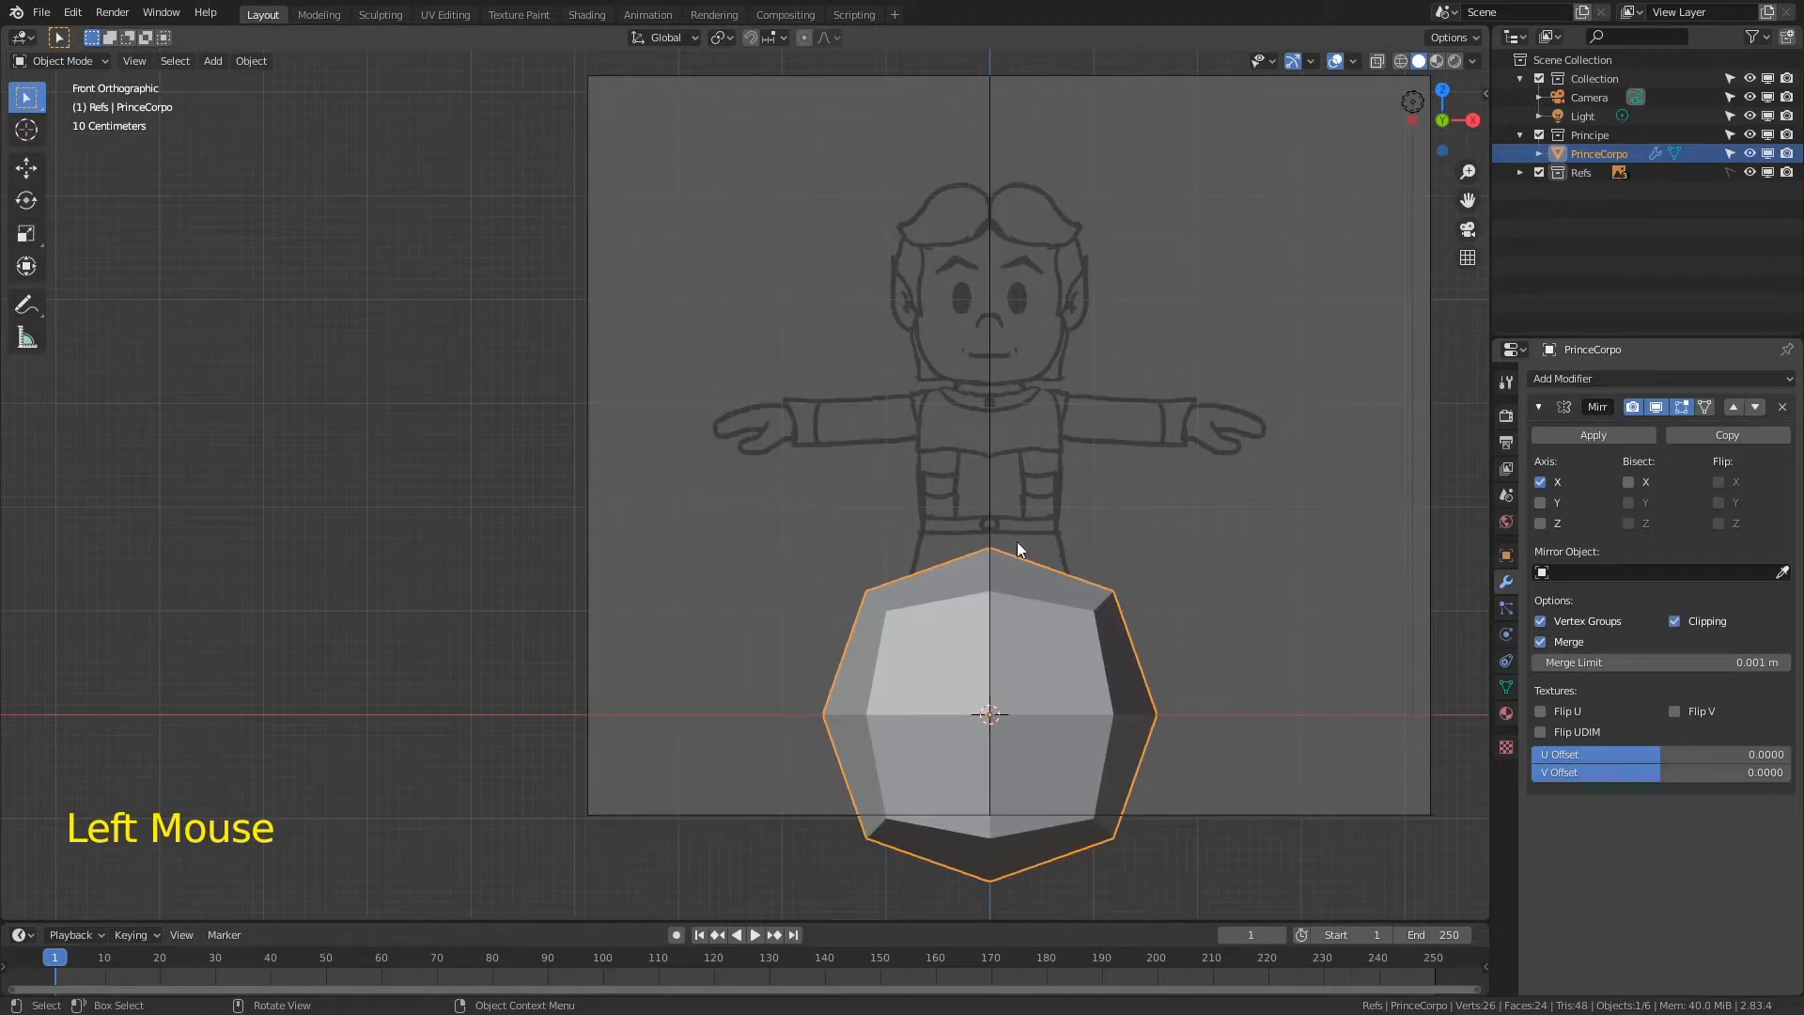
Step: Try moving the mesh's top centre vertex in Edit Mode to test the mirror clipping
{"action": "key", "text": "Tab"}
{"action": "key", "text": "Tab"}
{"action": "key", "text": "Tab"}
{"action": "left_click", "coordinate": [992, 550]}
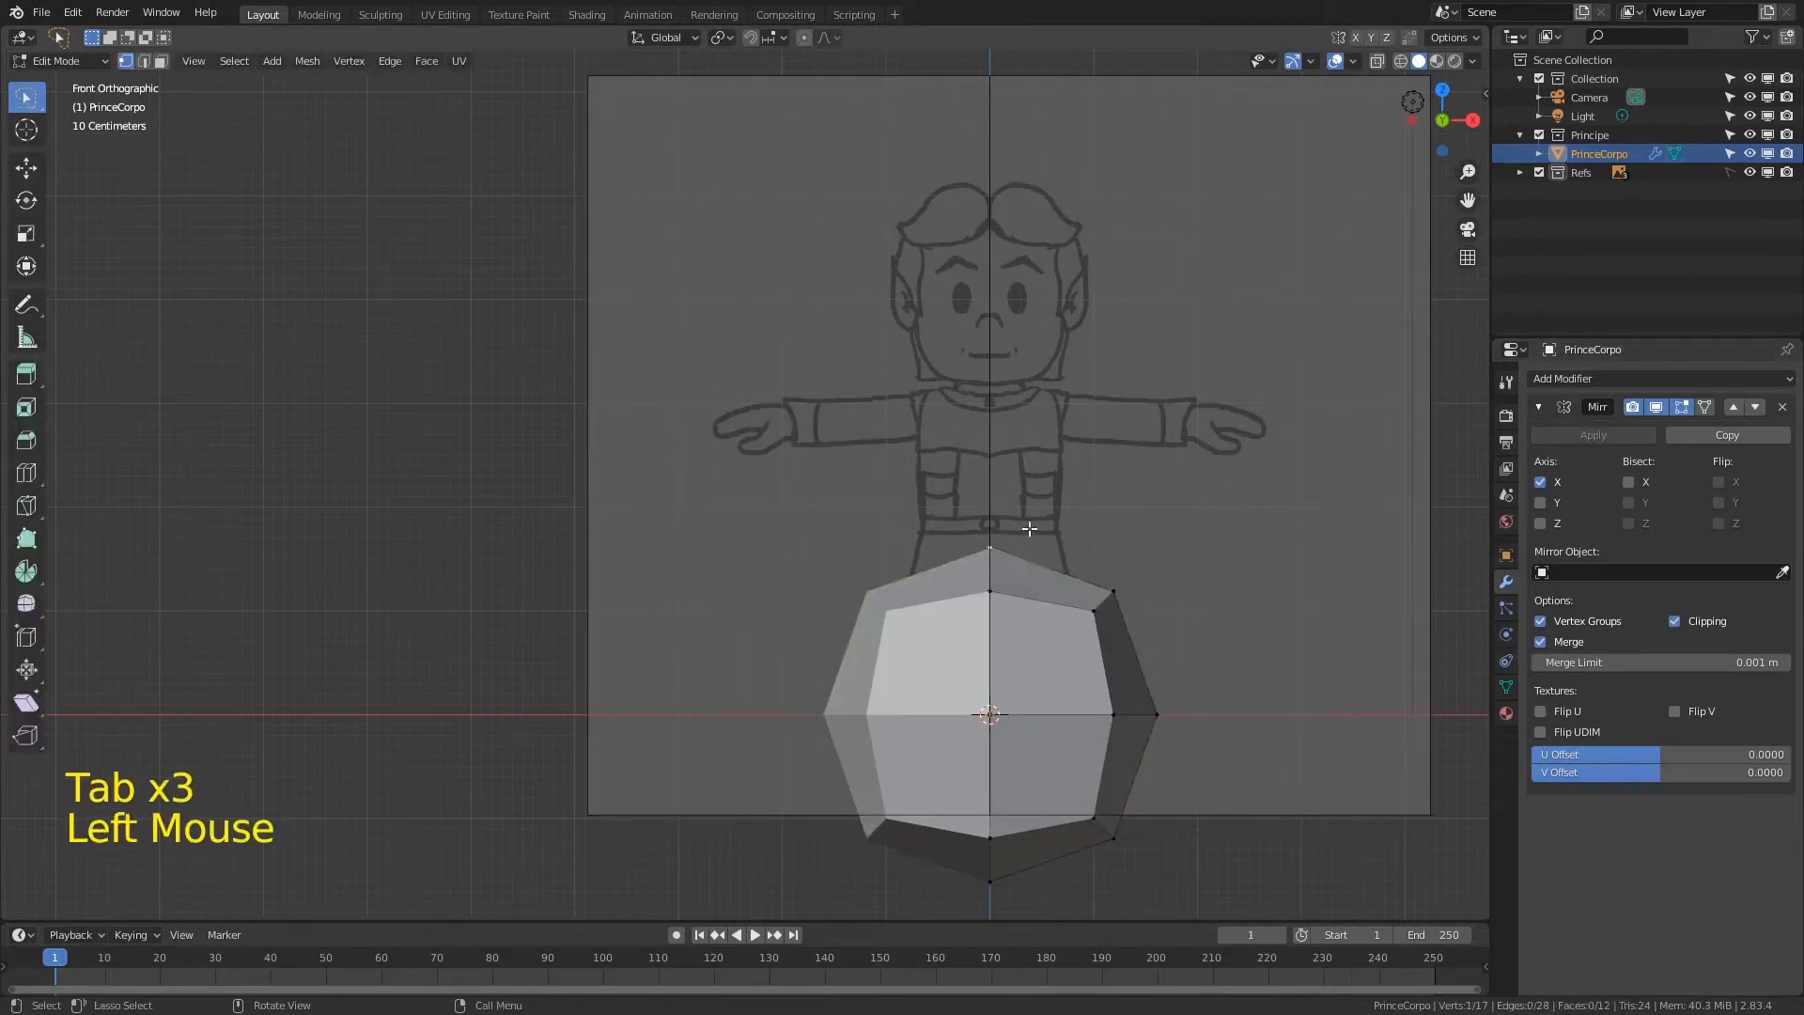
{"action": "key", "text": "g"}
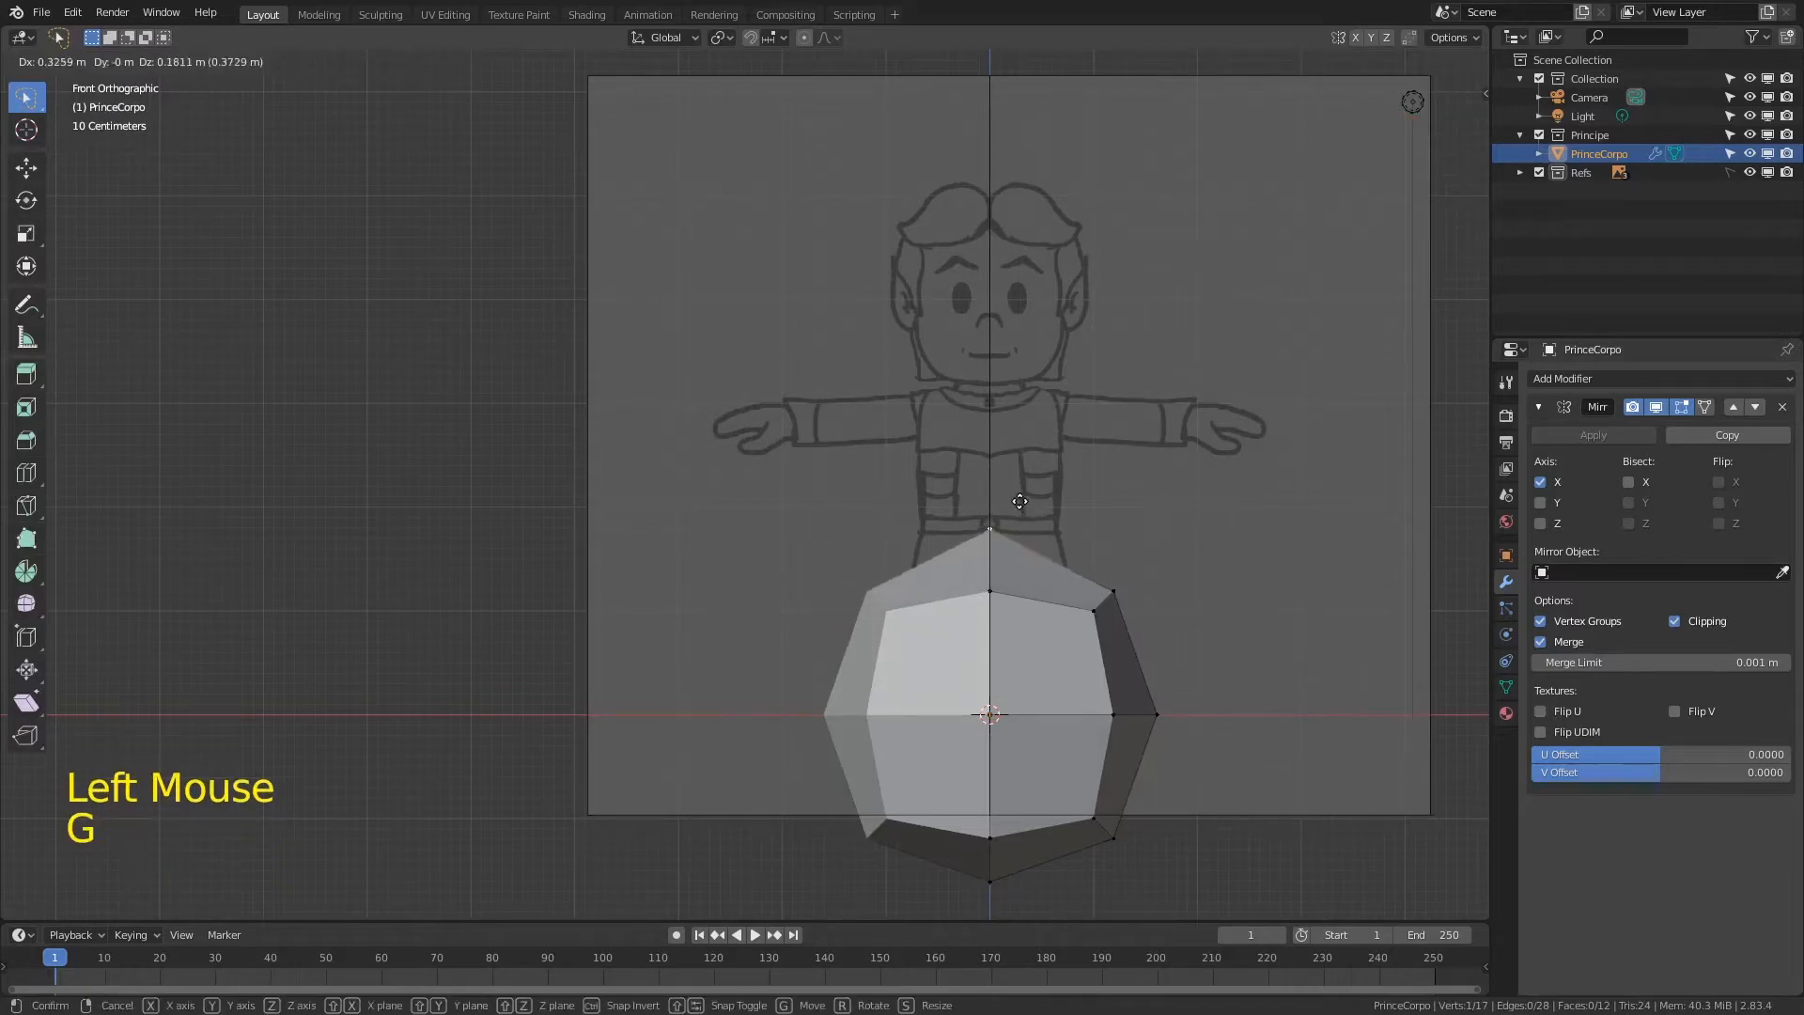
{"action": "right_click", "coordinate": [1032, 488]}
Step: Move the entire mesh up about 2.15 m along the Z axis onto the reference character's torso
{"action": "key", "text": "a"}
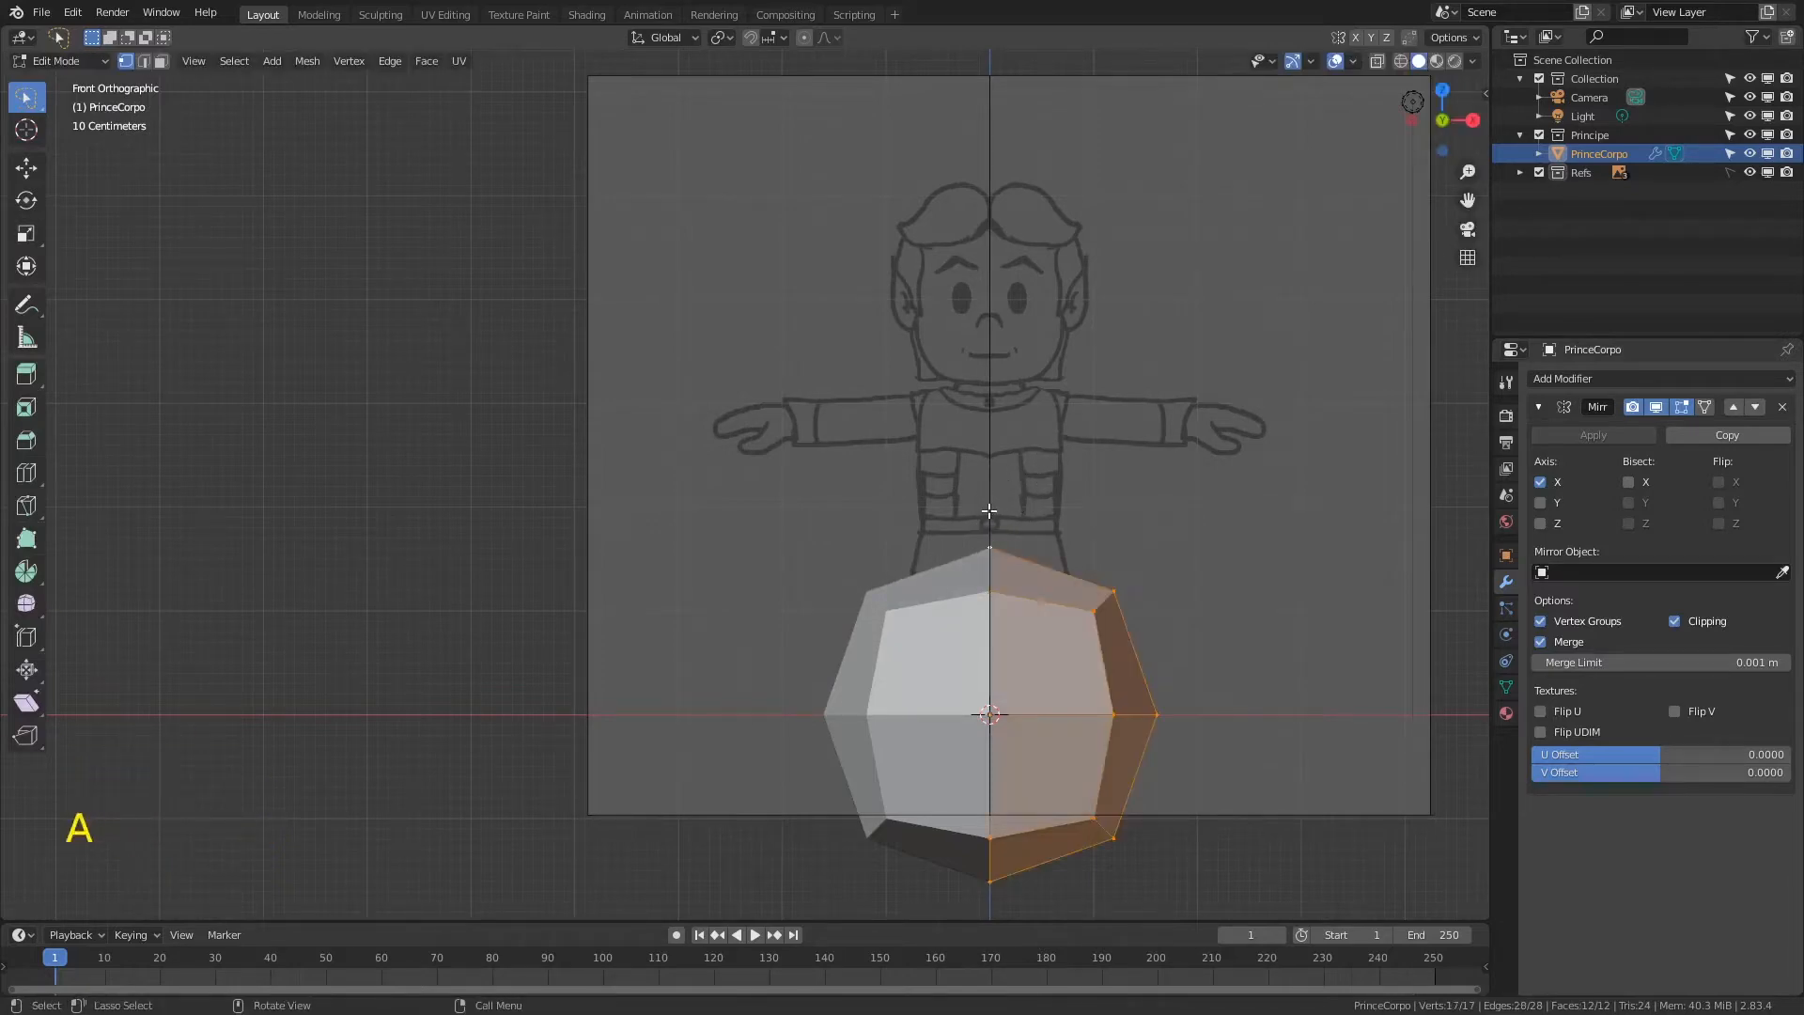
{"action": "key", "text": "g"}
{"action": "key", "text": "z"}
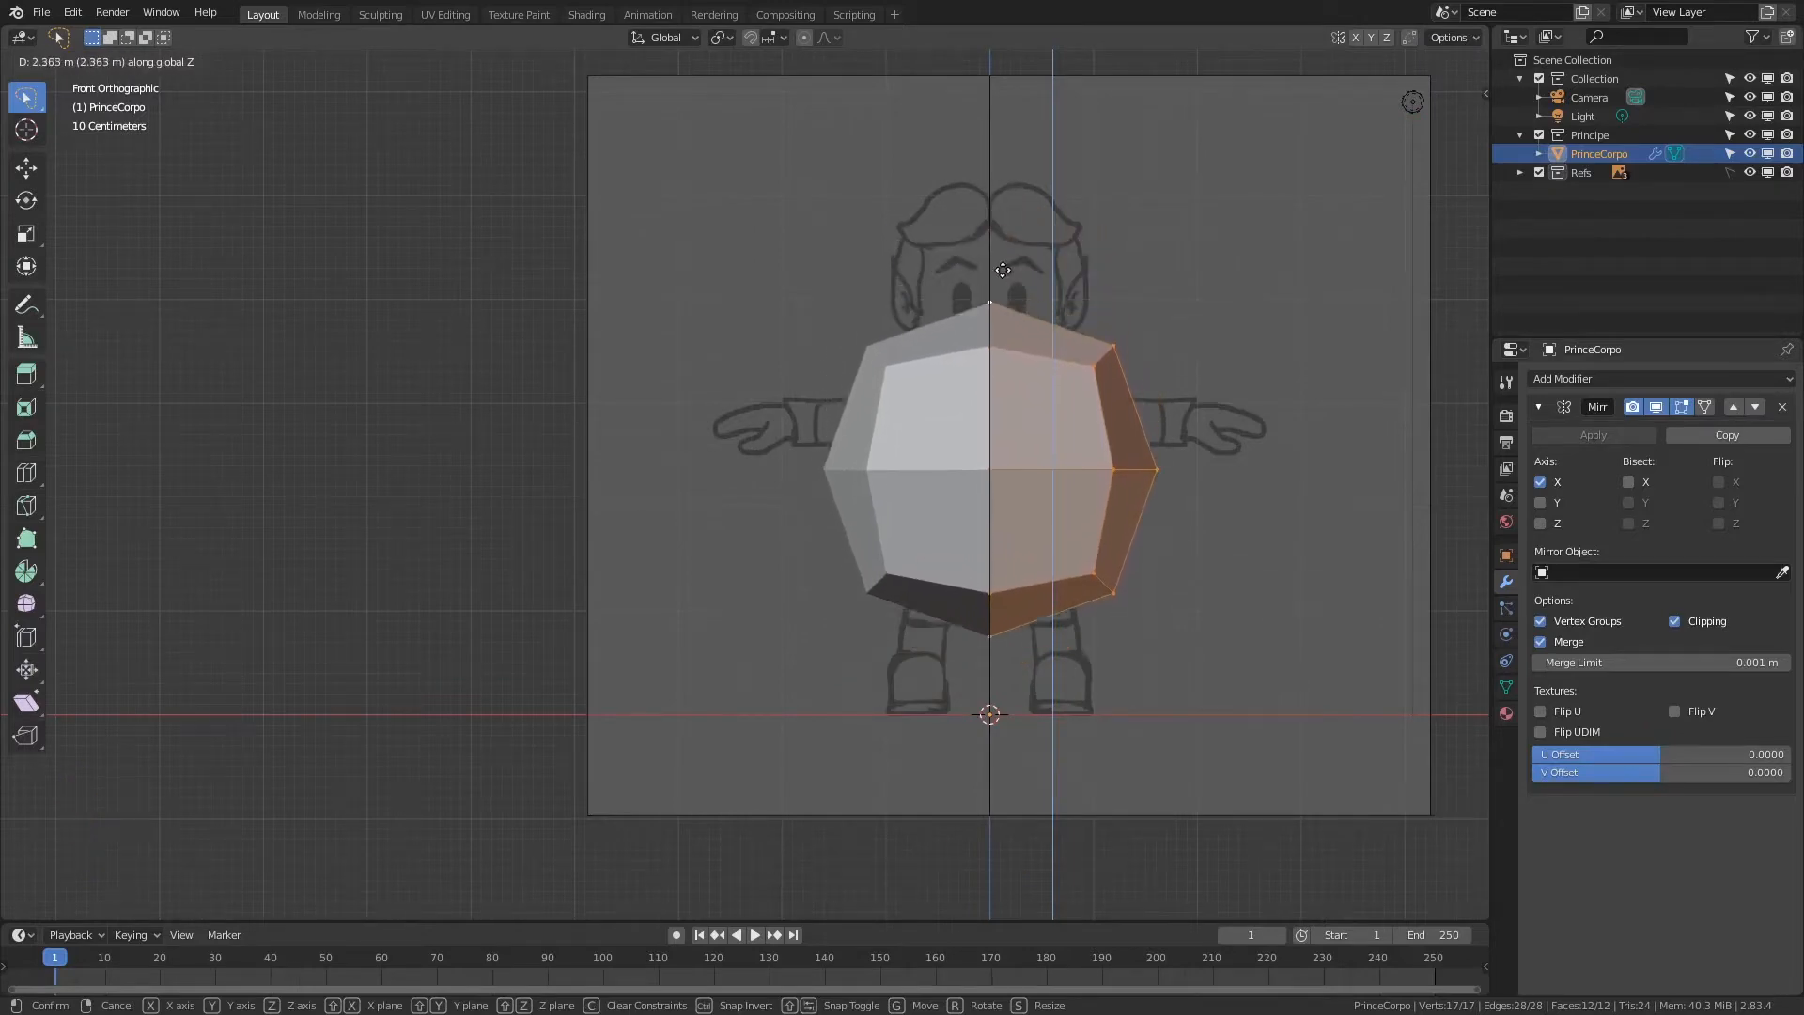
{"action": "left_click", "coordinate": [1005, 298]}
Step: Scale the entire mesh to about 0.65 and shift it about -0.2 m in X and 0.07 m in Z
{"action": "key", "text": "s"}
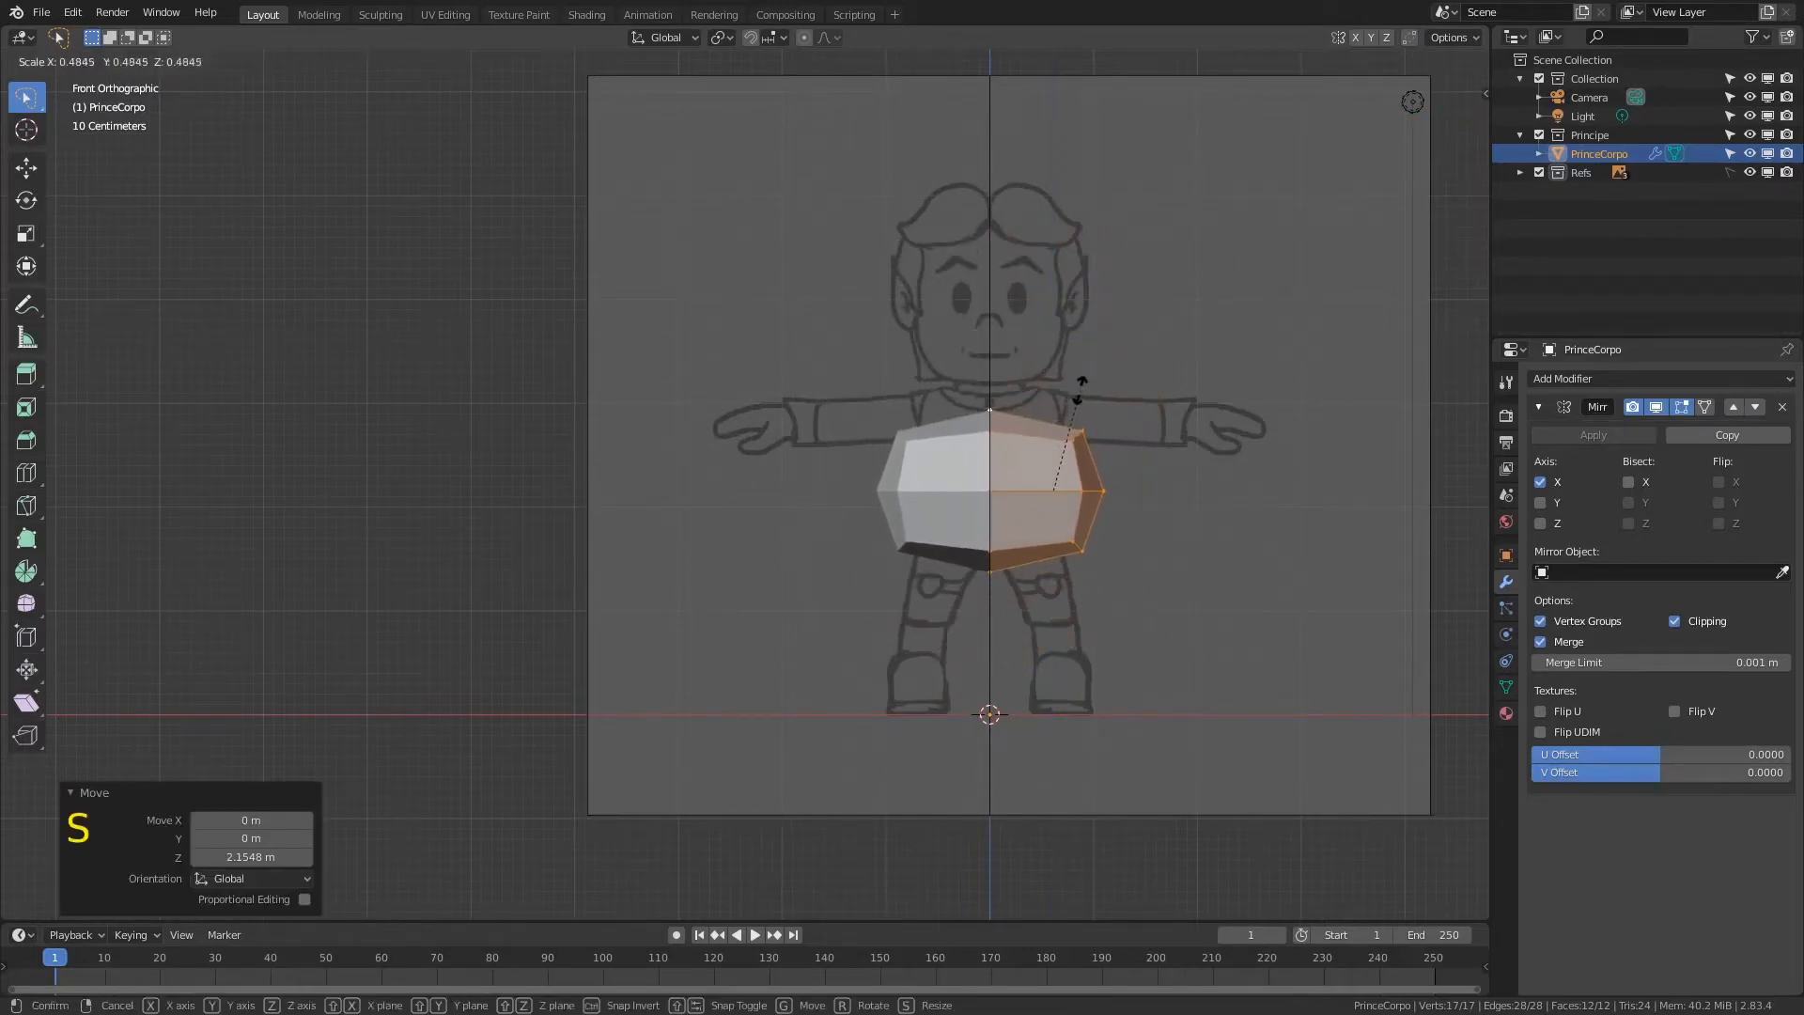
{"action": "left_click", "coordinate": [1078, 352]}
{"action": "key", "text": "g"}
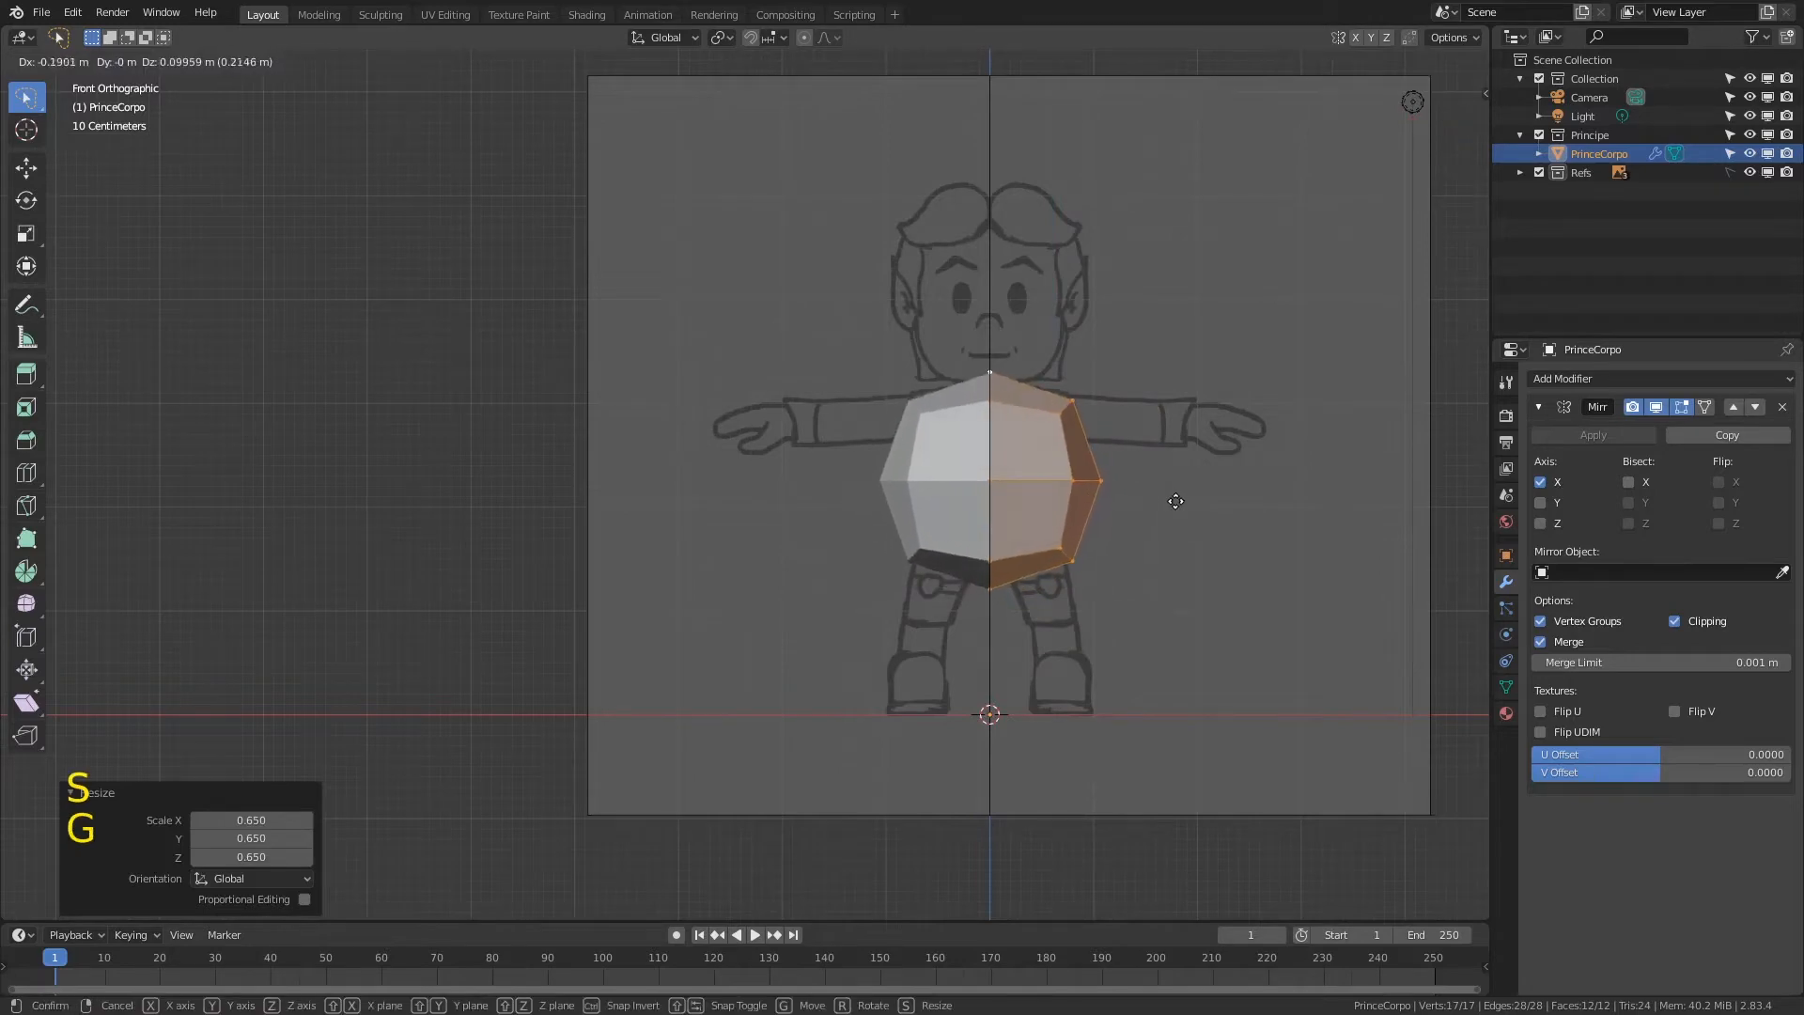
{"action": "left_click", "coordinate": [1177, 505]}
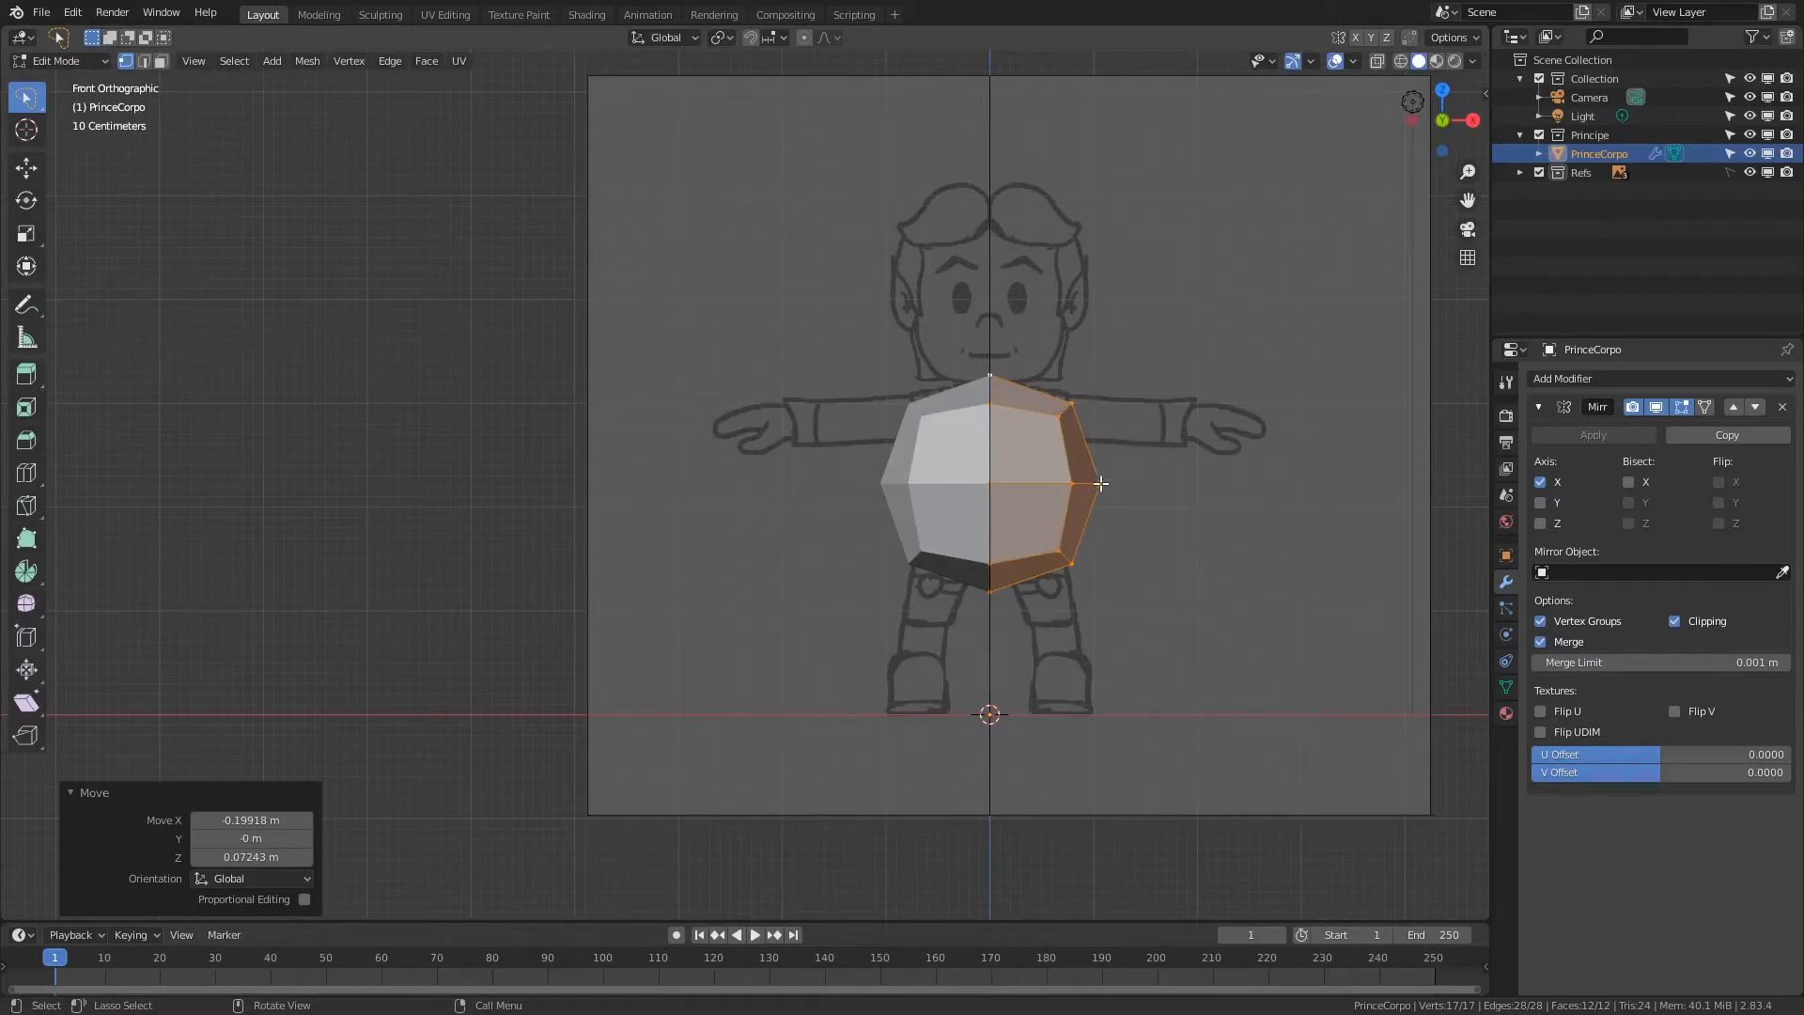
Step: Scale the horizontal edge loop around the mesh's middle to about 0.615 to narrow the waist
{"action": "key", "text": "alt"}
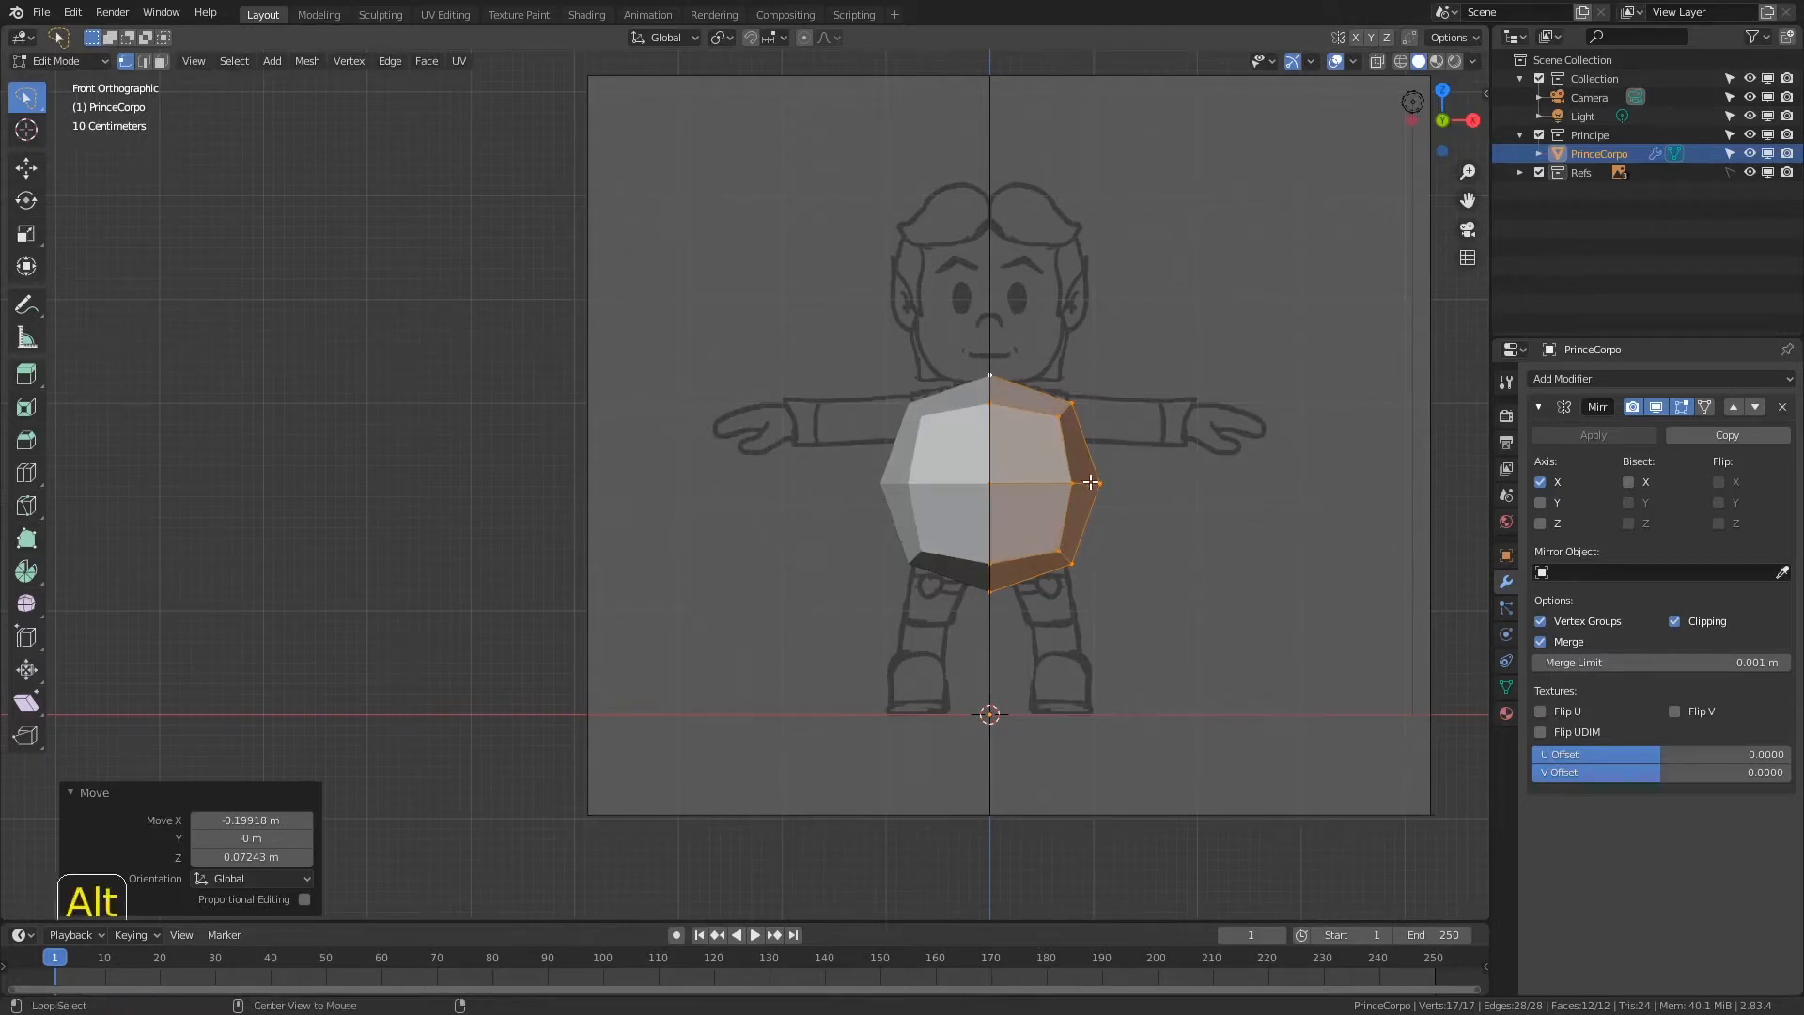
{"action": "left_click", "coordinate": [1090, 482], "text": "alt"}
{"action": "key", "text": "s"}
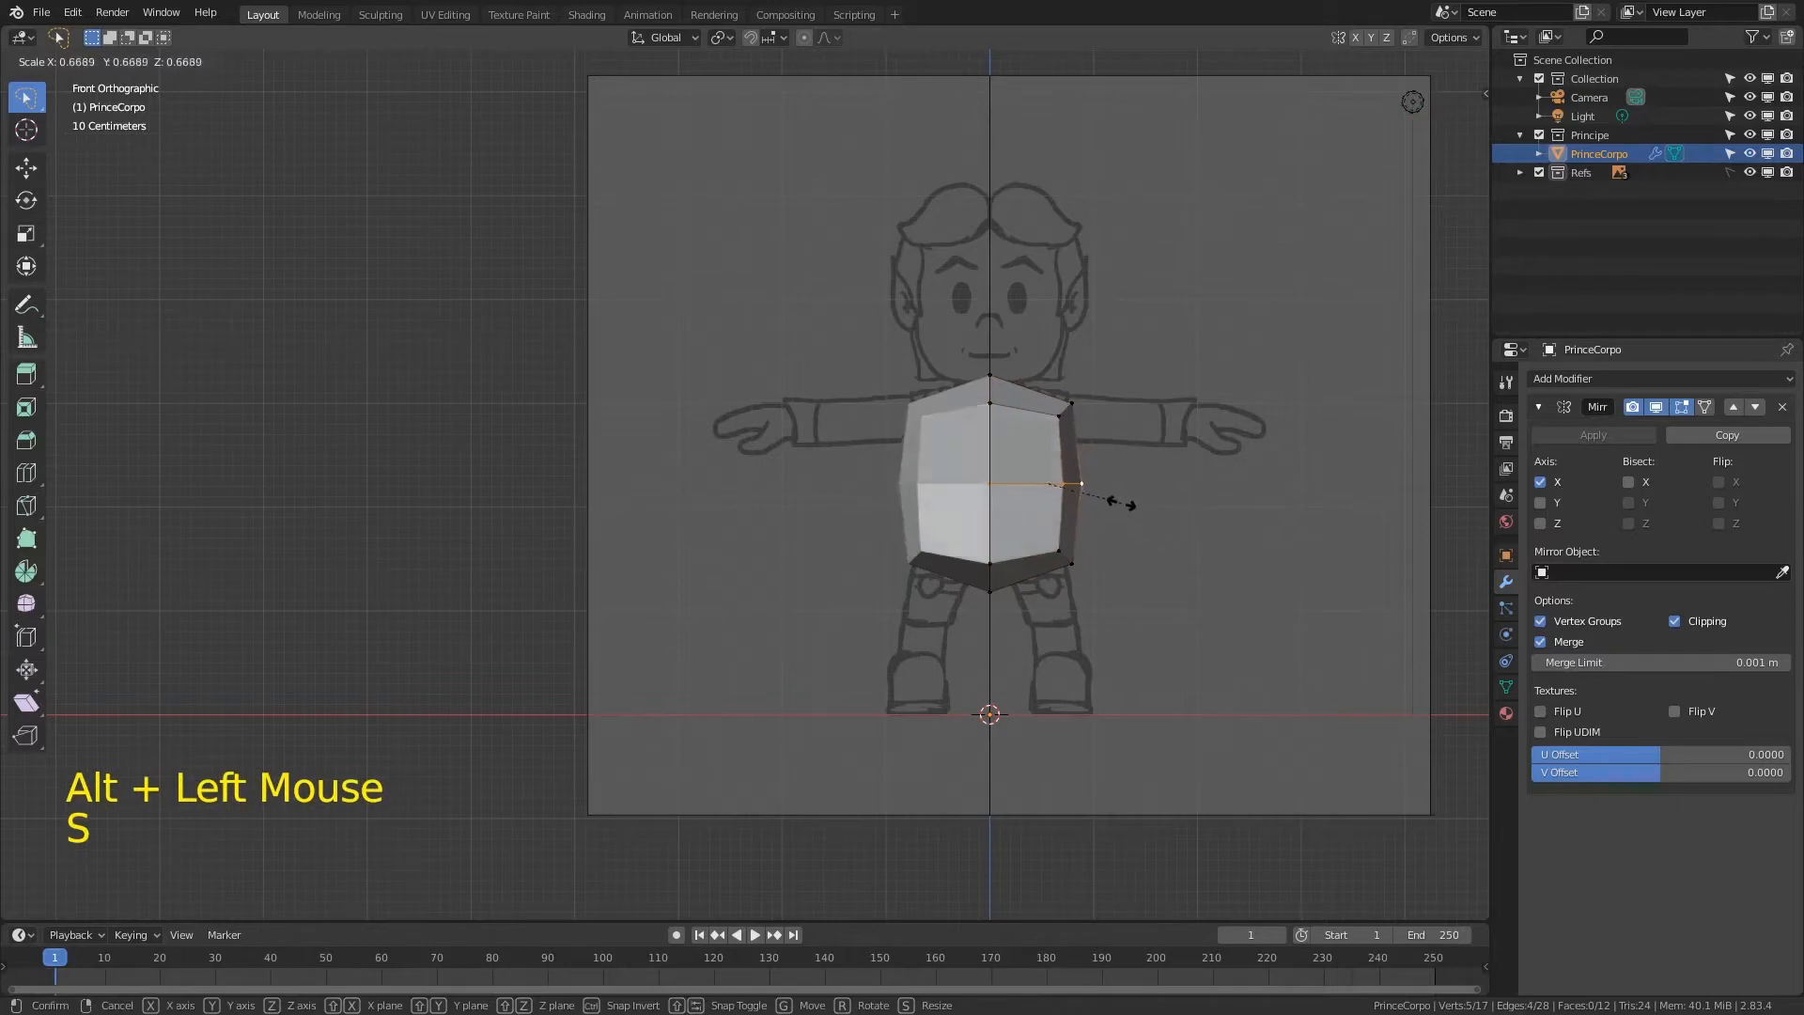
{"action": "left_click", "coordinate": [1115, 504]}
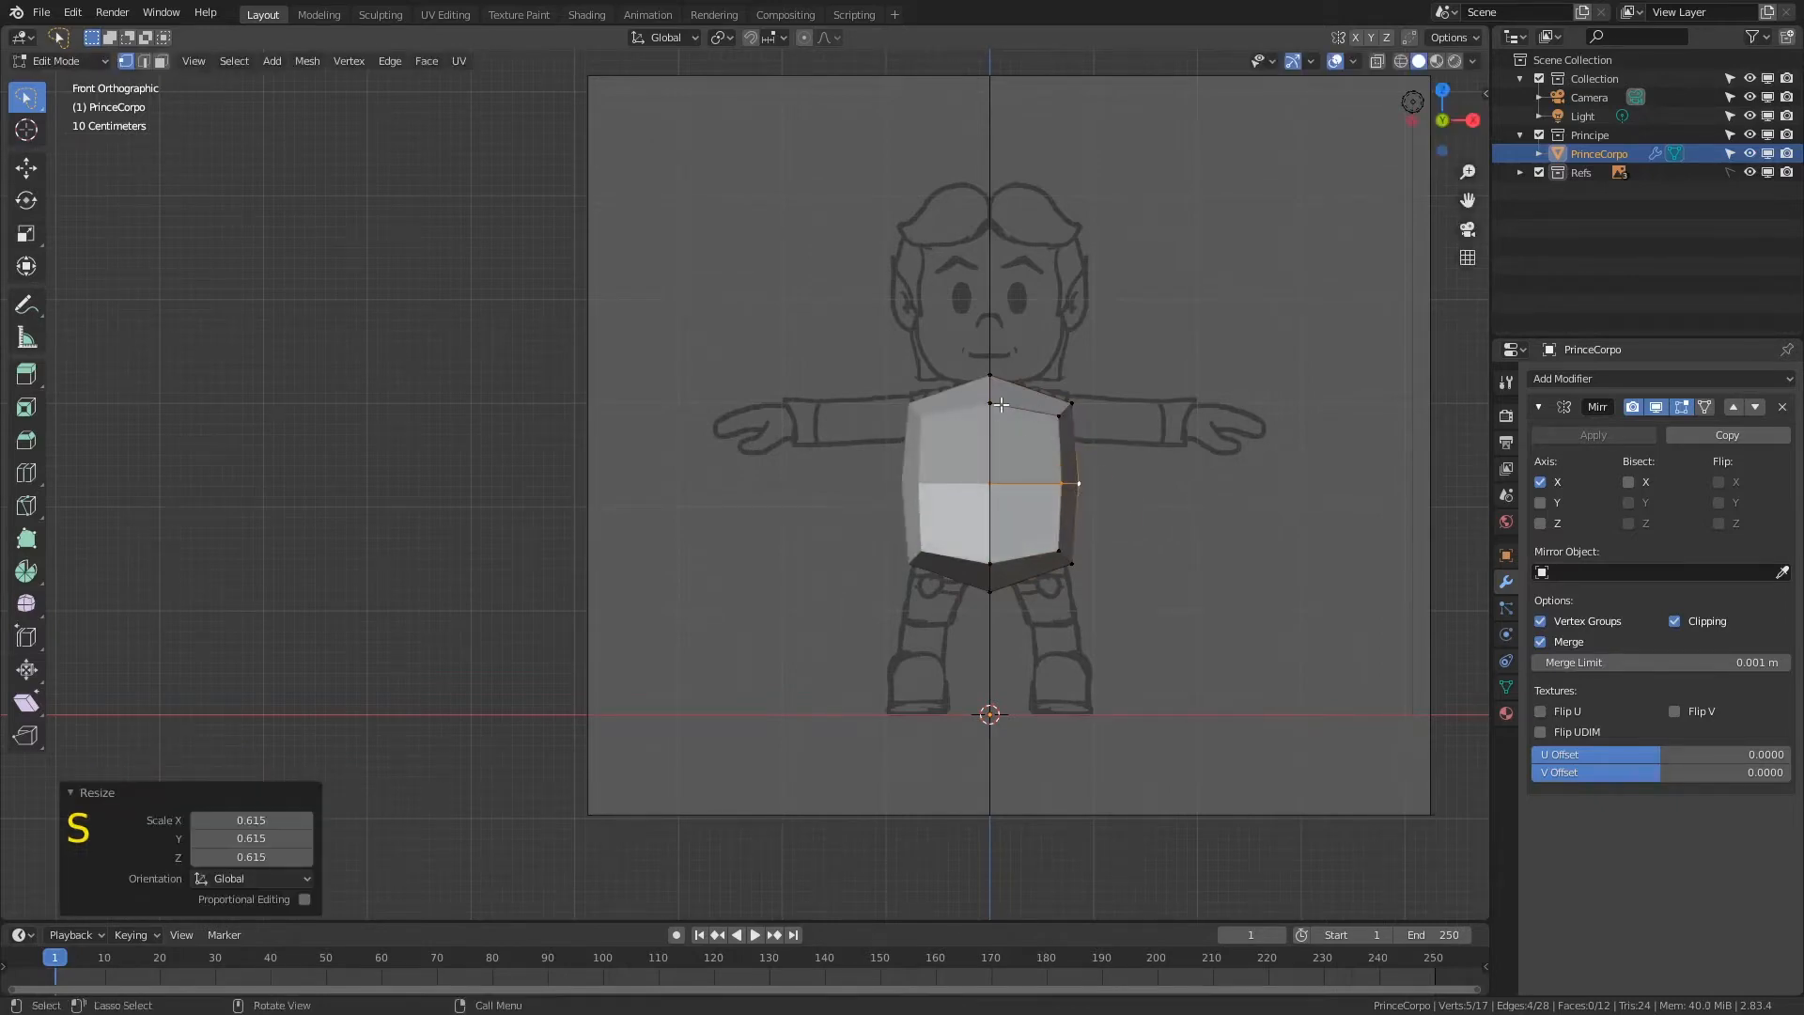
Step: Save Principe02.blend, leave Edit Mode and make the reference images in the Refs collection selectable
{"action": "key", "text": "ctrl+s"}
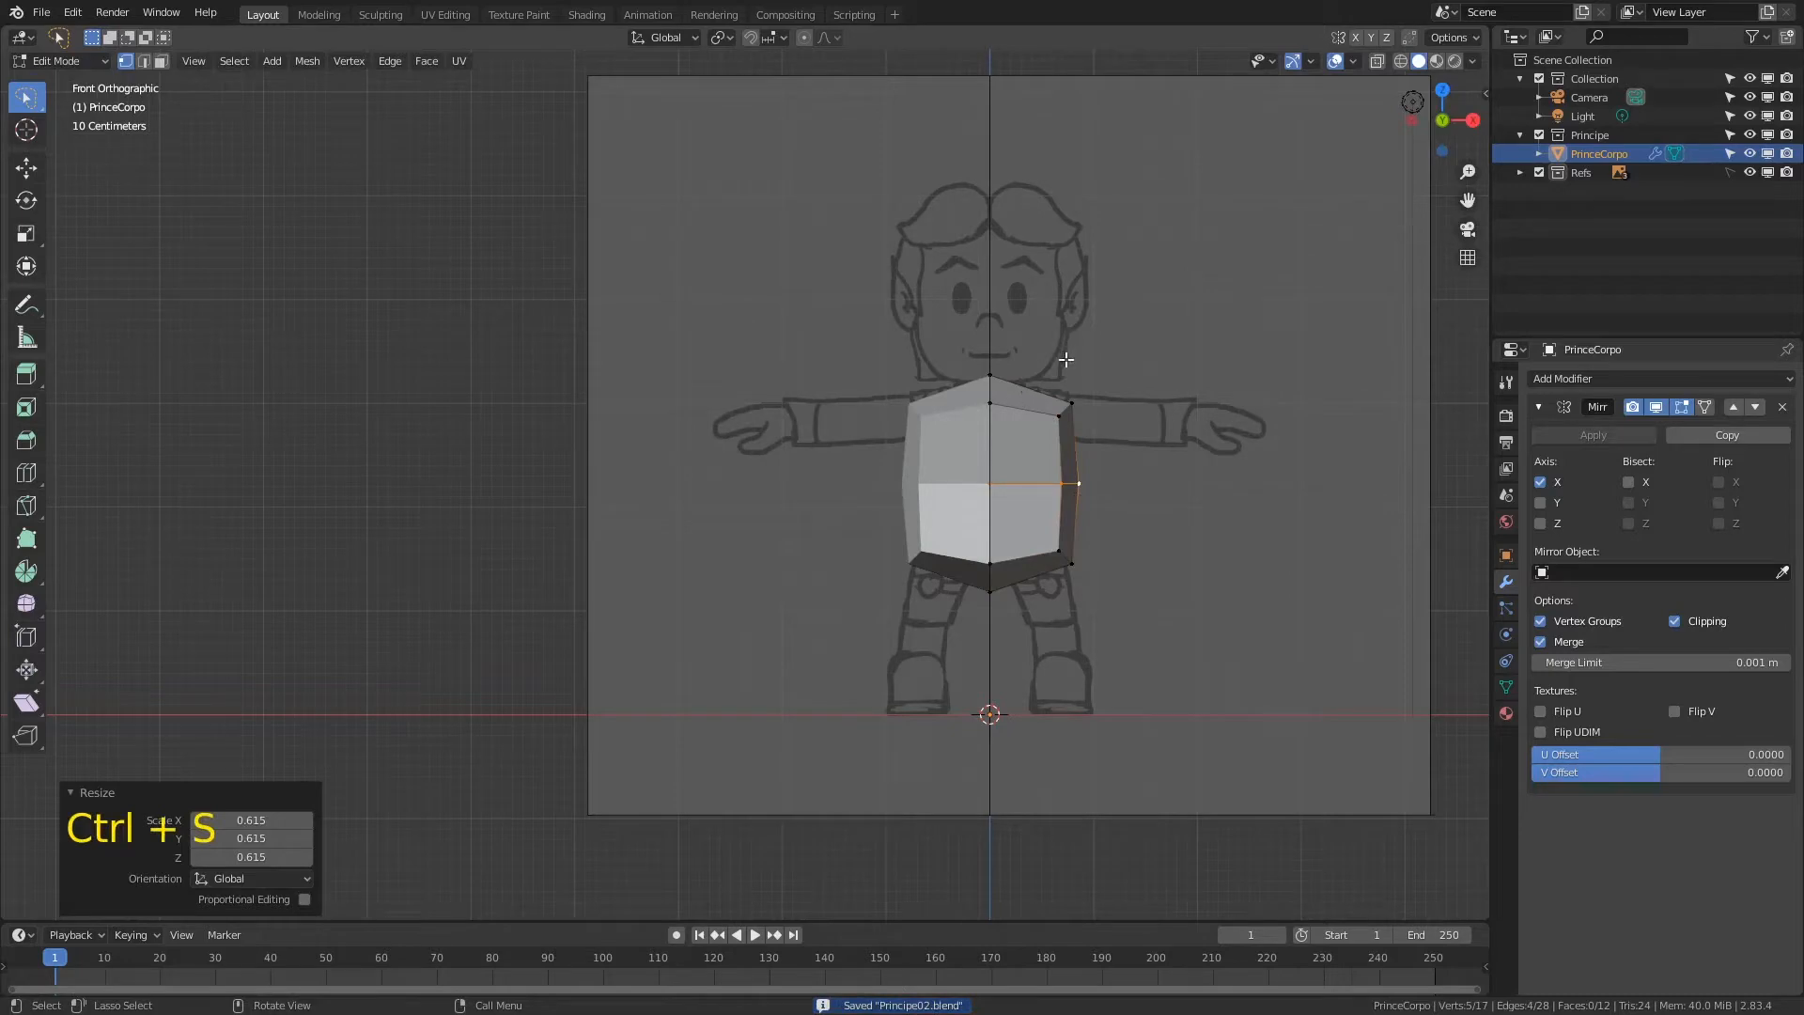
{"action": "key", "text": "Tab"}
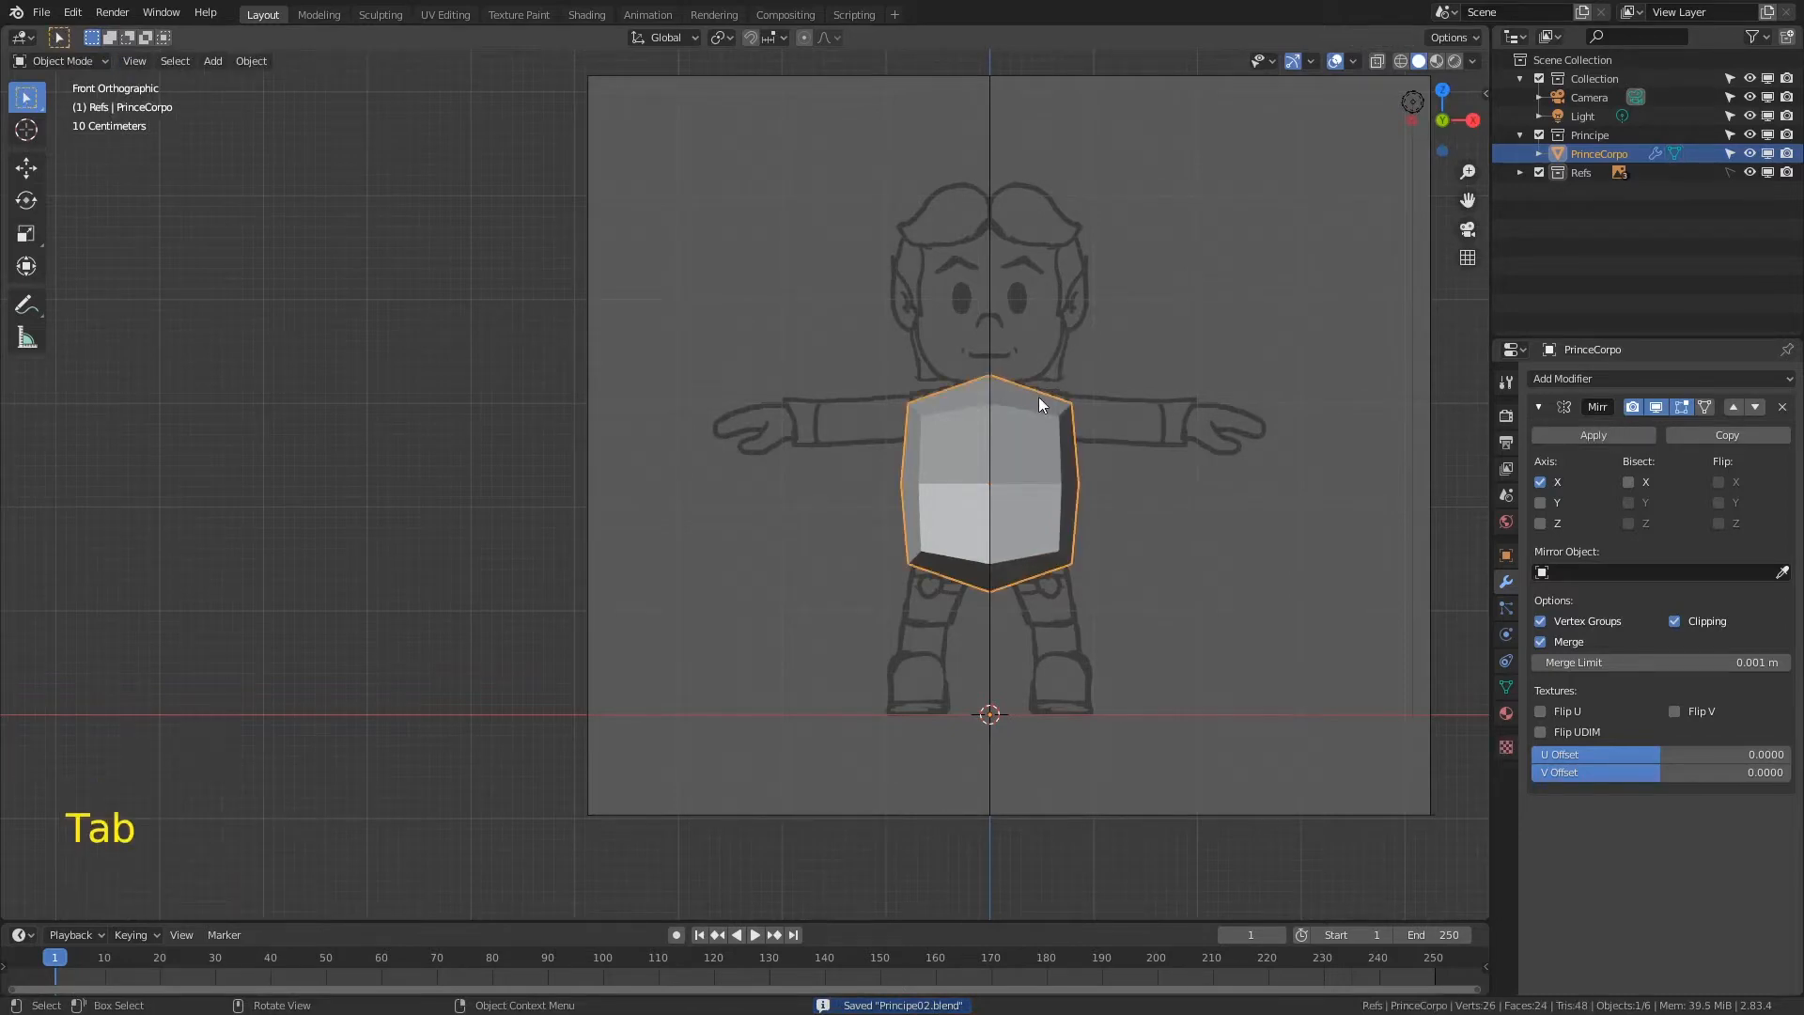
{"action": "left_click", "coordinate": [1519, 172]}
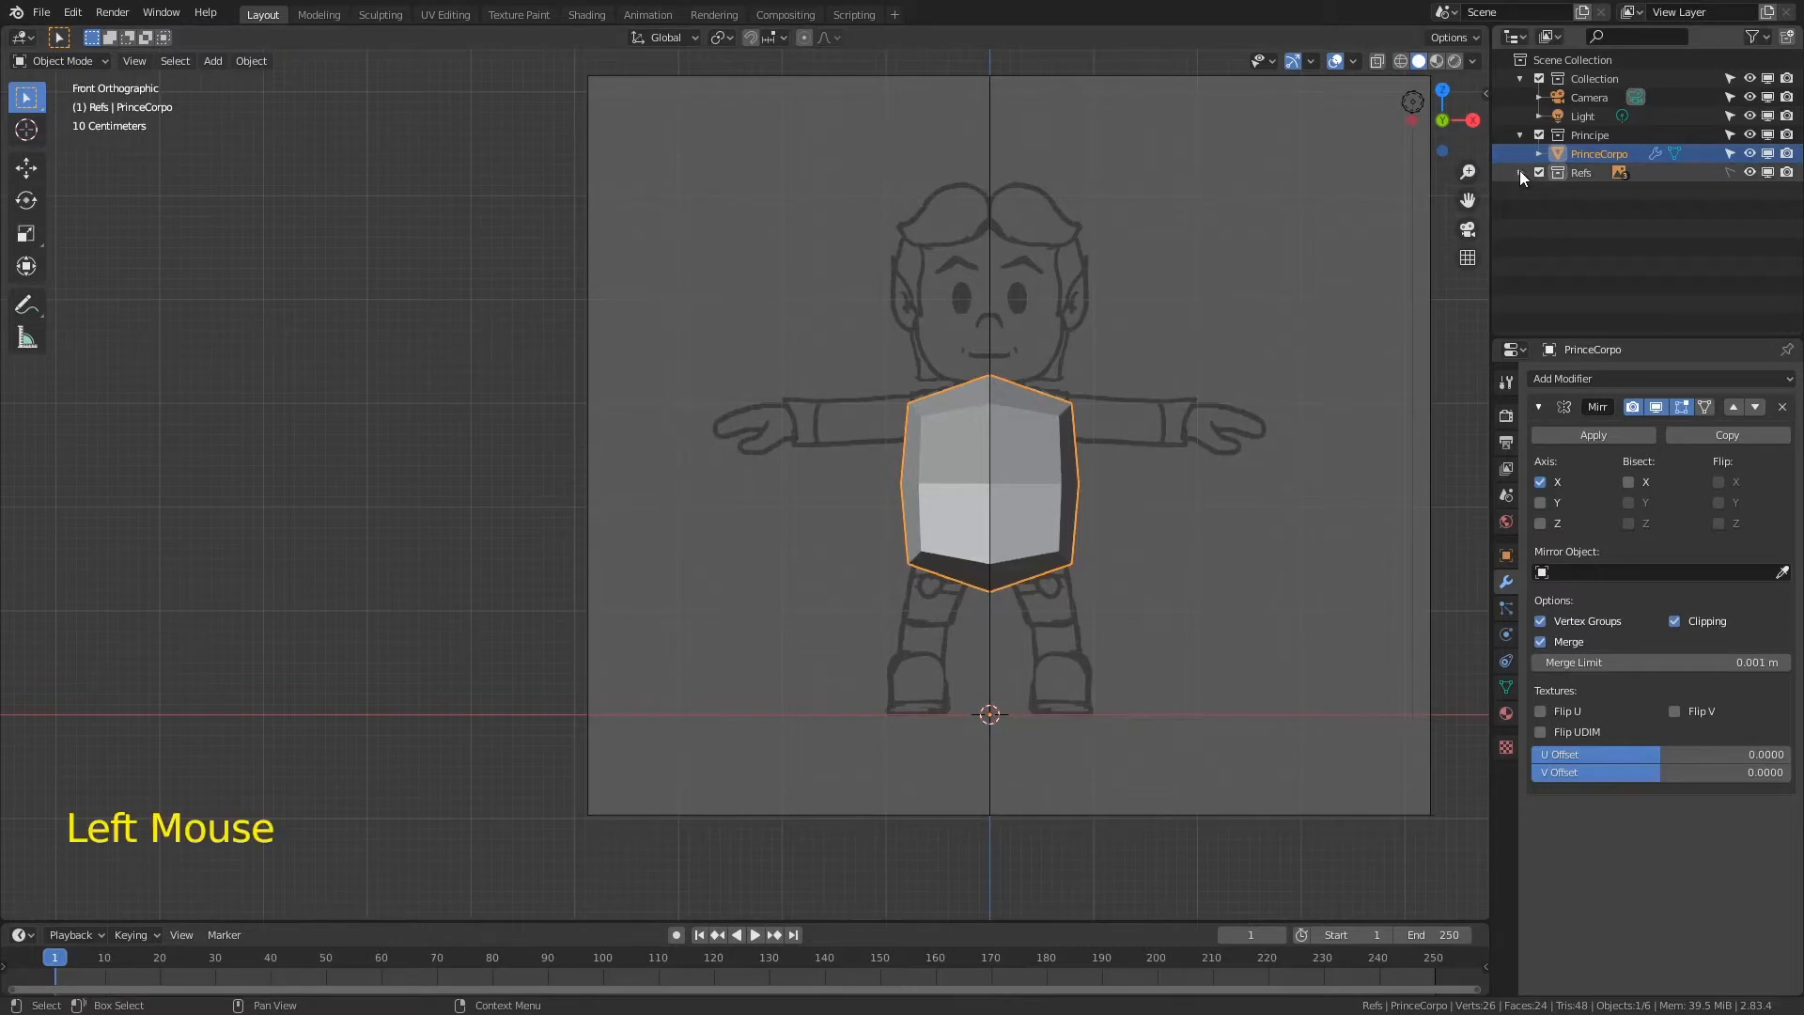
{"action": "left_click", "coordinate": [1728, 173]}
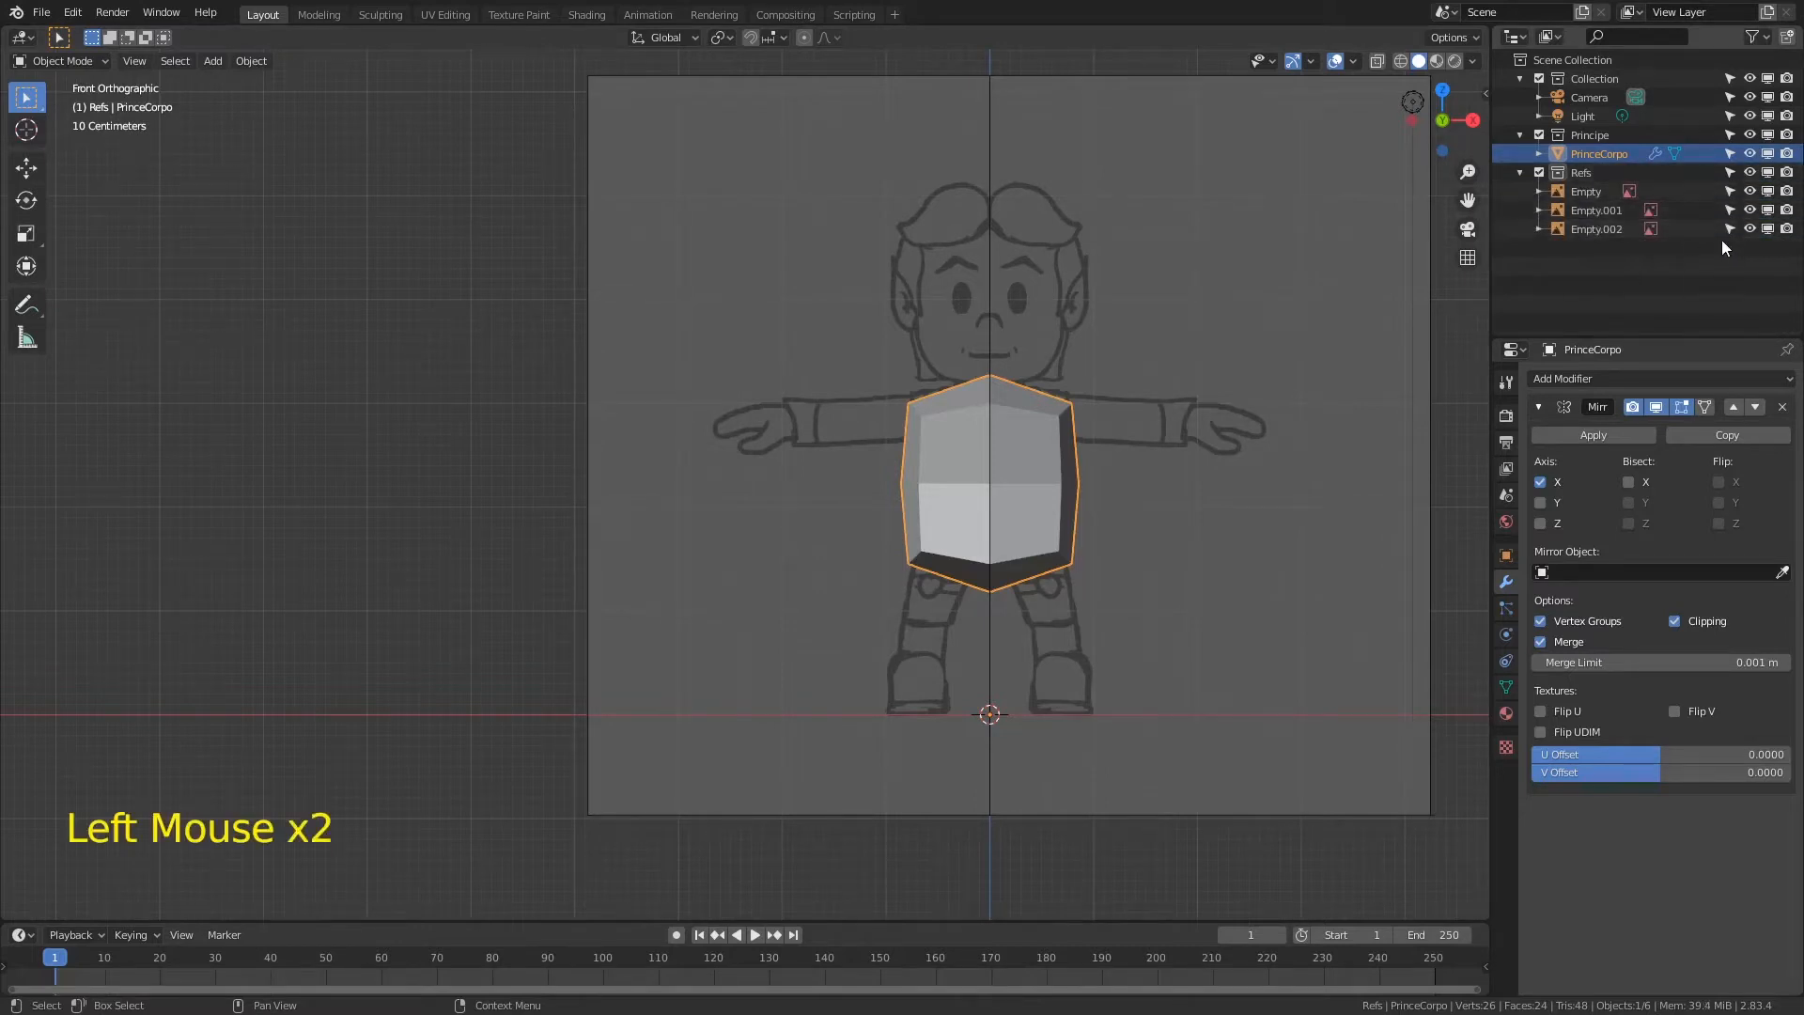
Step: Set the front reference image frente.jpg to Front depth with an opacity of 0.022
{"action": "left_click", "coordinate": [1298, 335]}
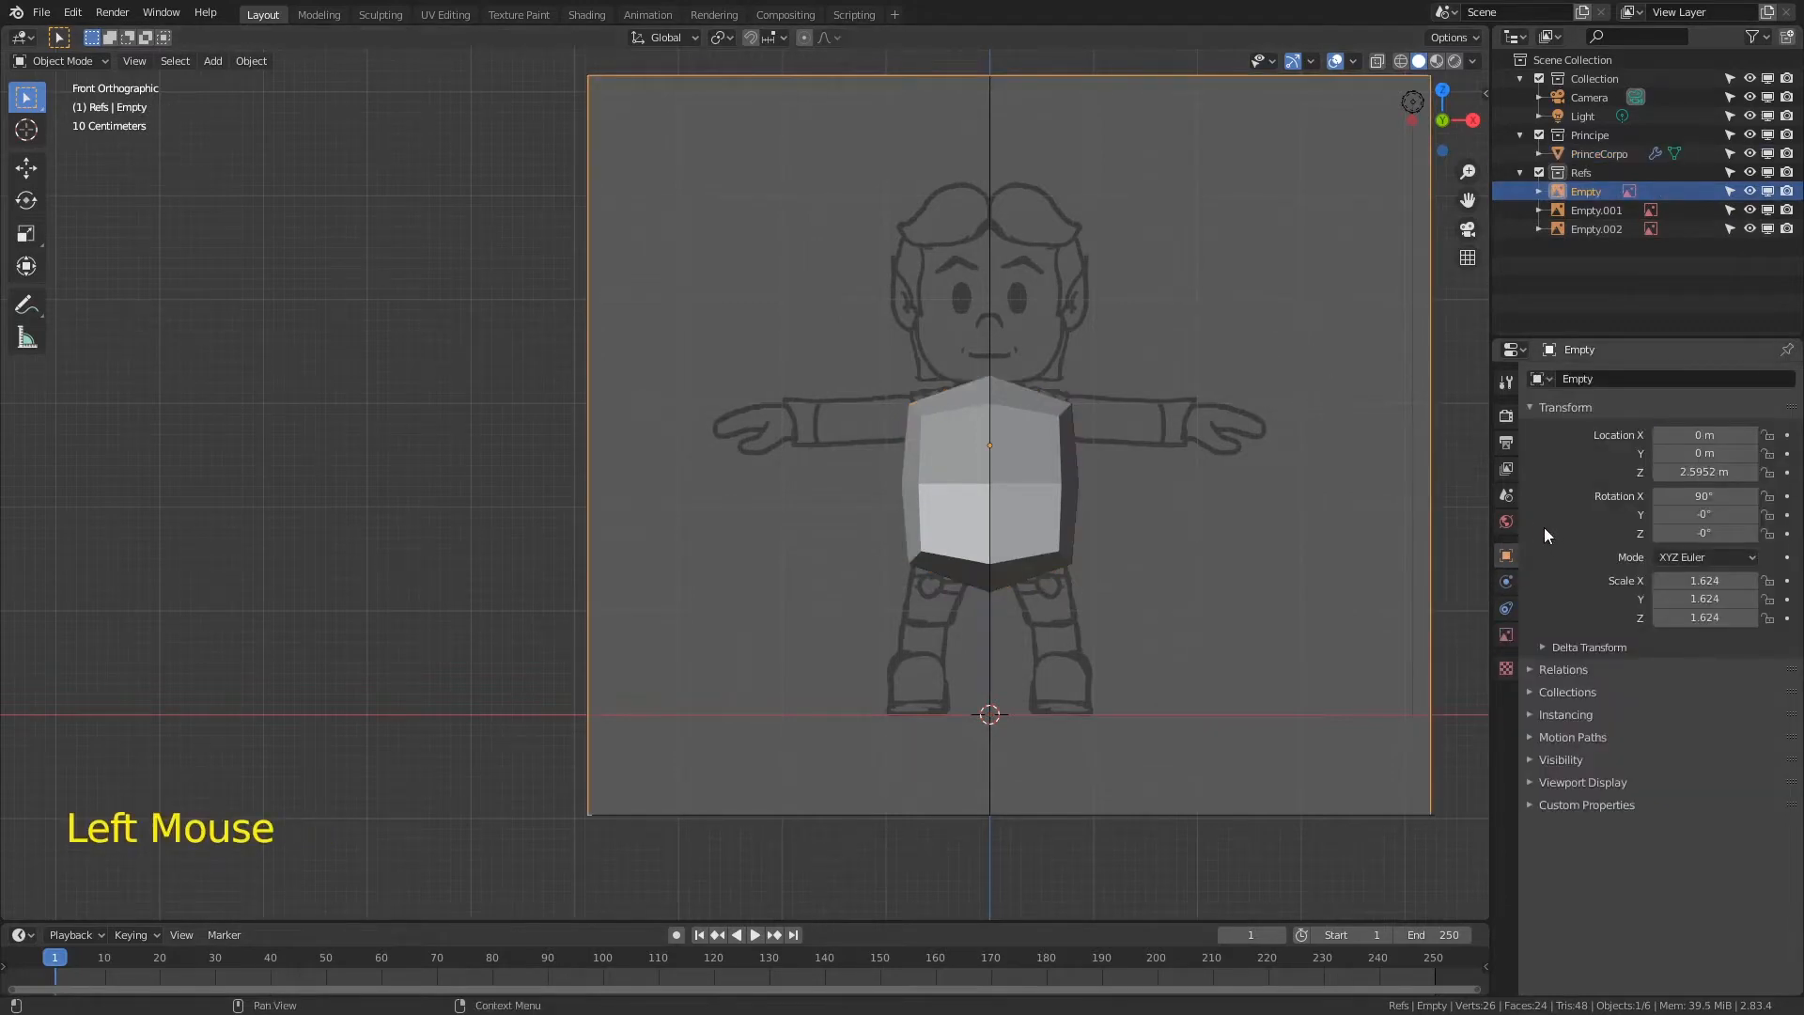
{"action": "left_click", "coordinate": [1507, 635]}
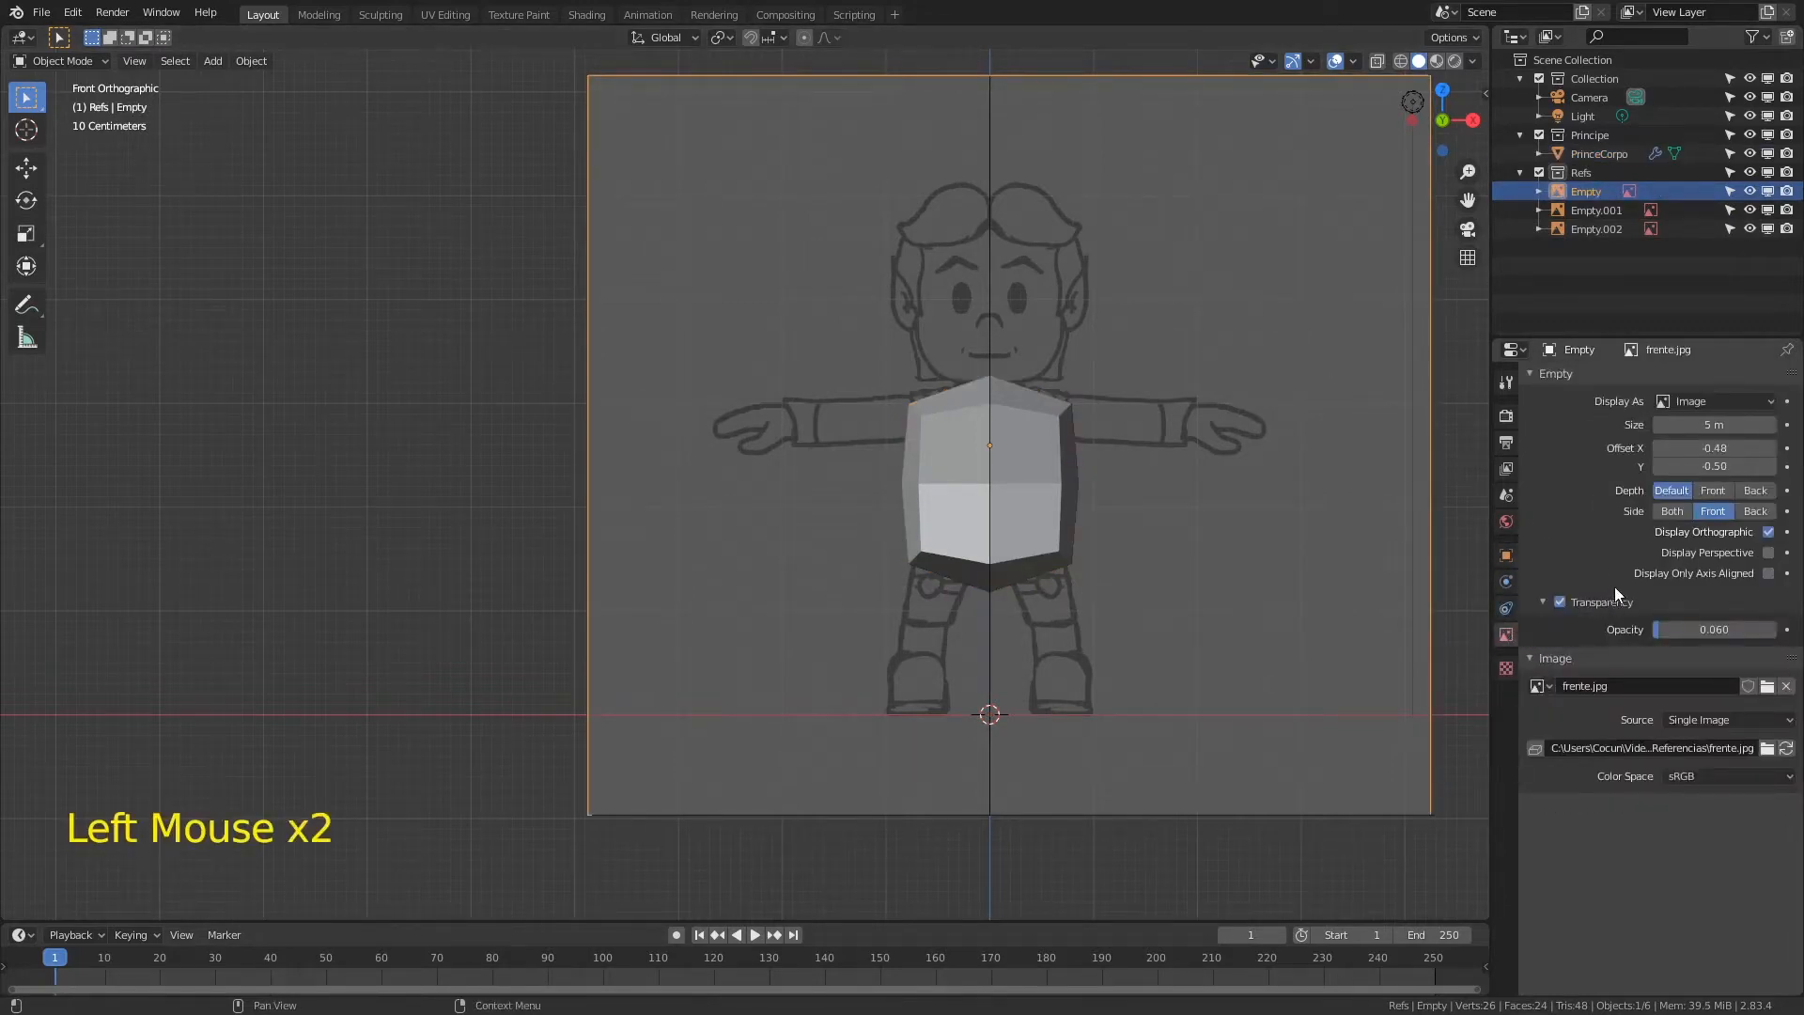
{"action": "middle_click_drag", "start_coordinate": [1604, 500], "coordinate": [1597, 523]}
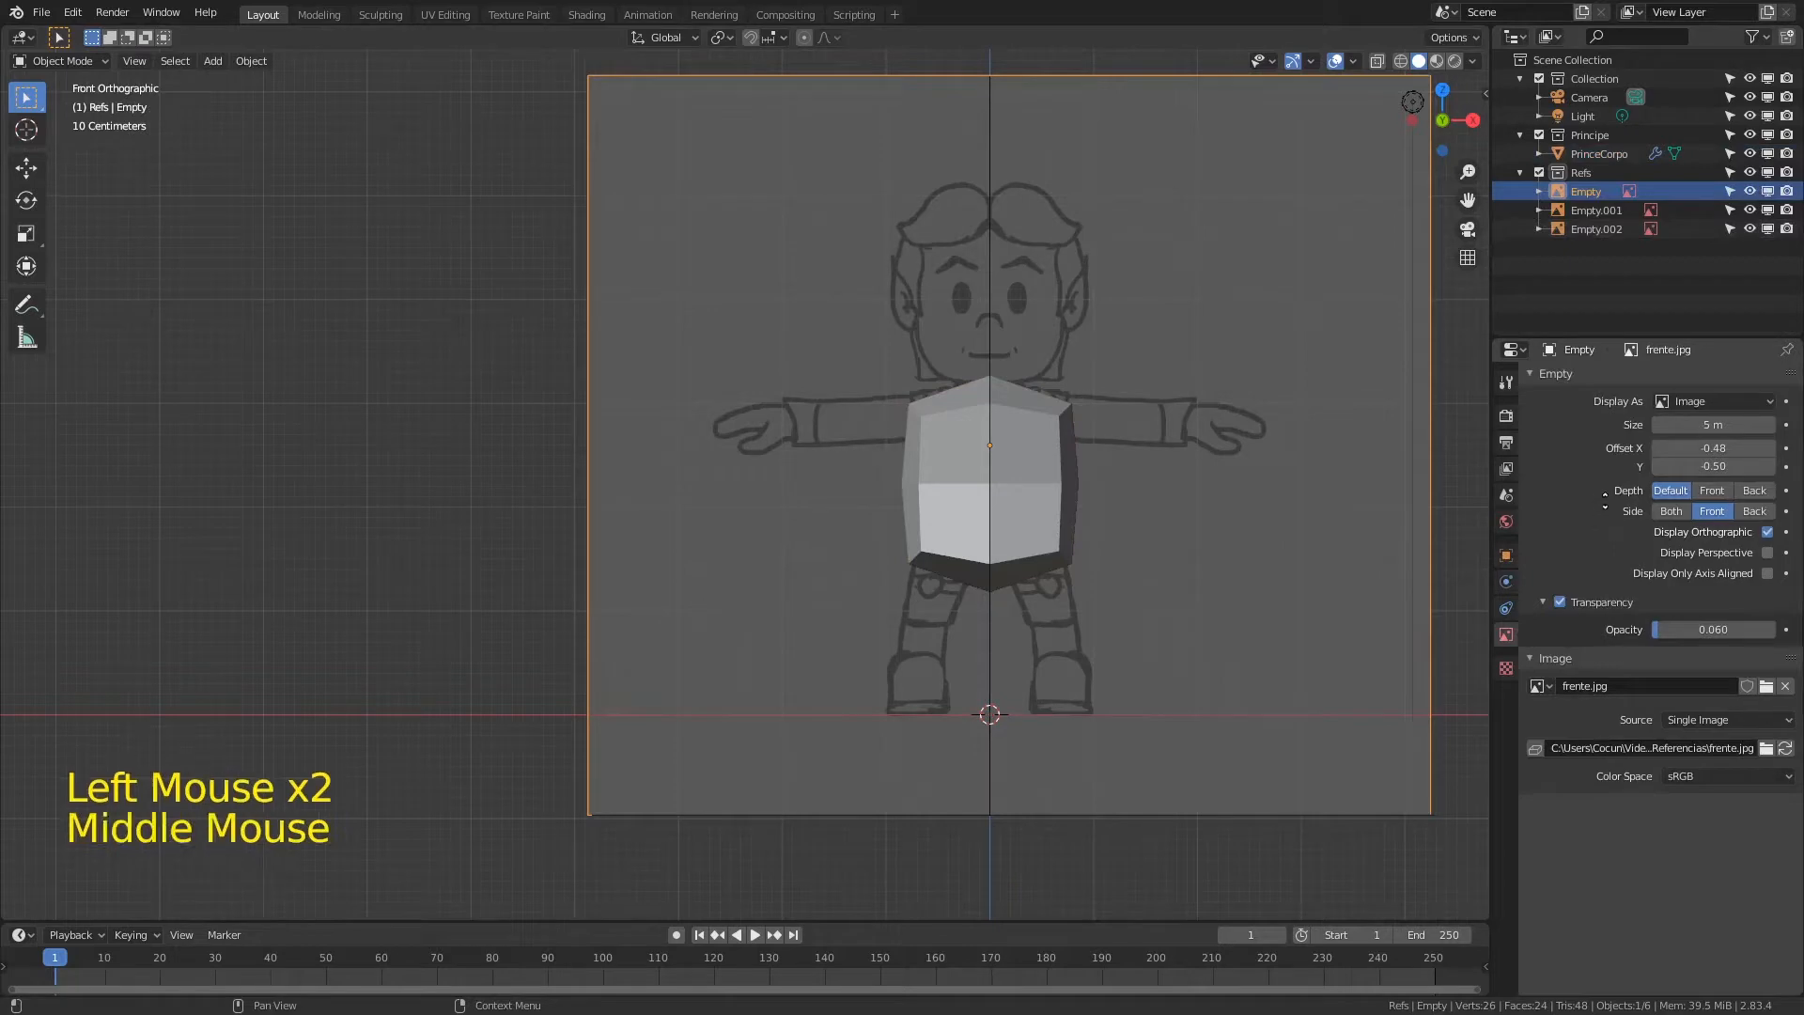
{"action": "left_click", "coordinate": [1712, 491]}
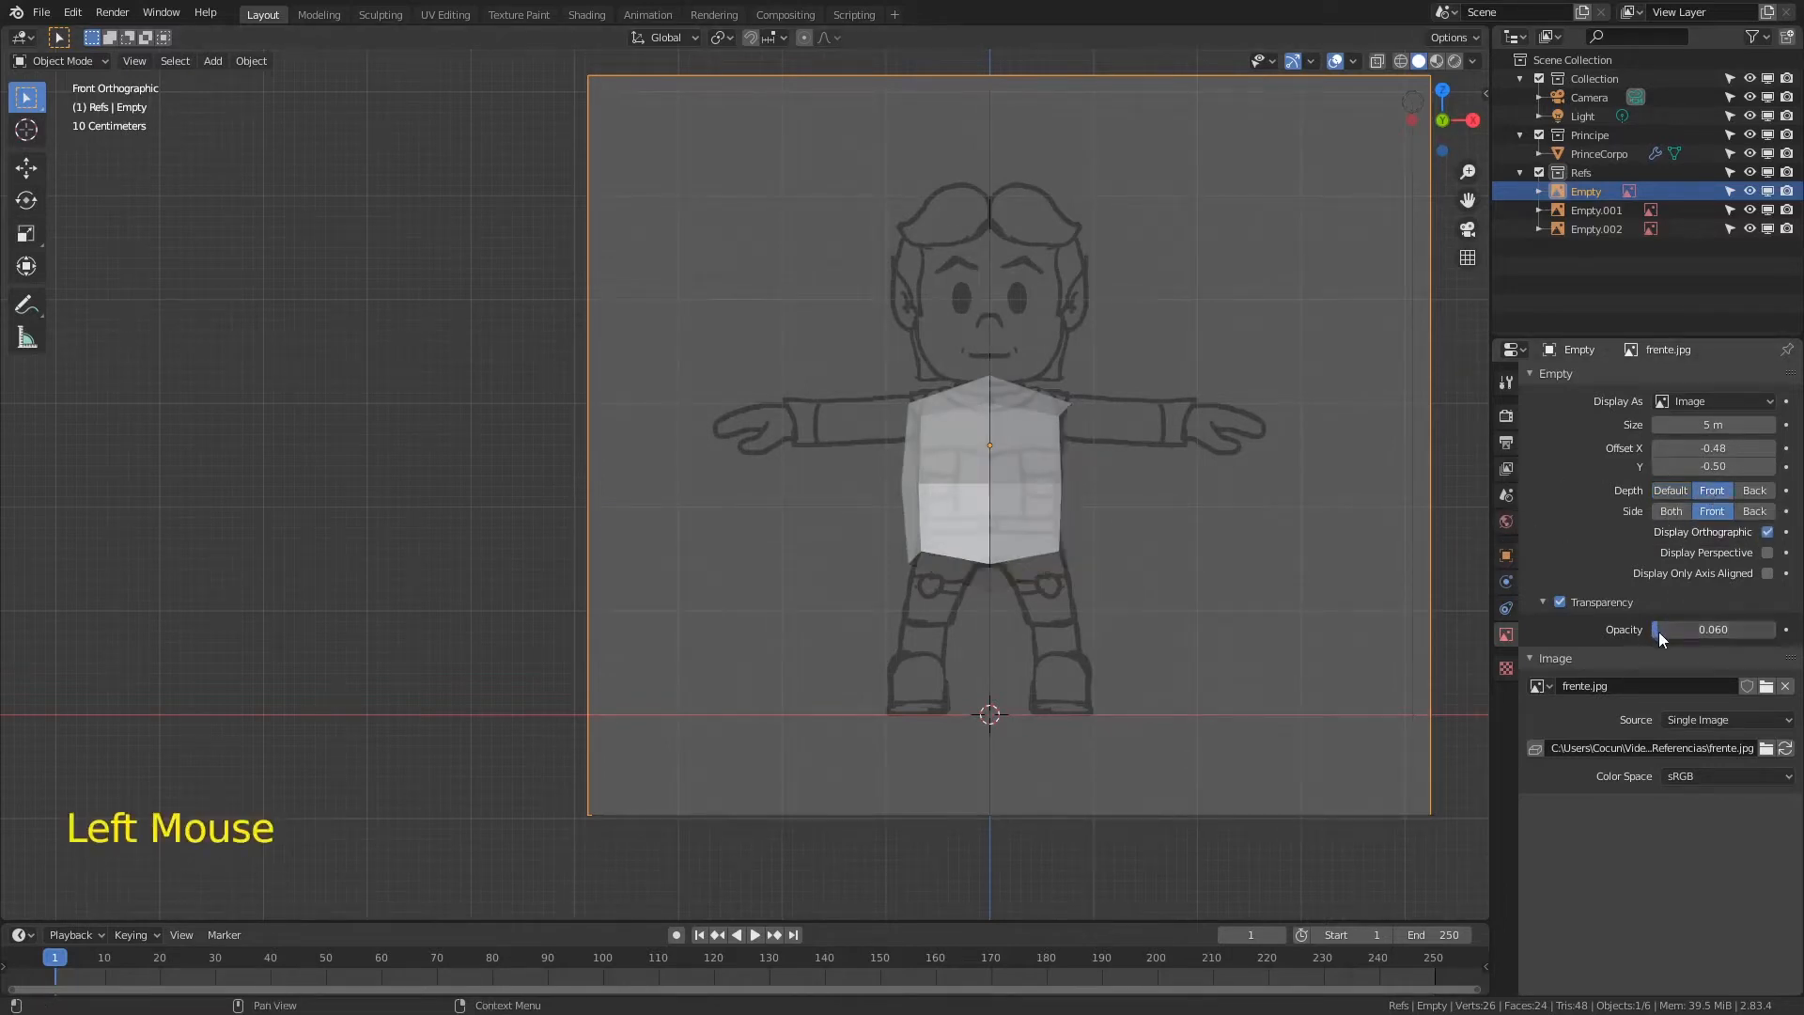
{"action": "left_click_drag", "start_coordinate": [1649, 629], "coordinate": [1674, 626]}
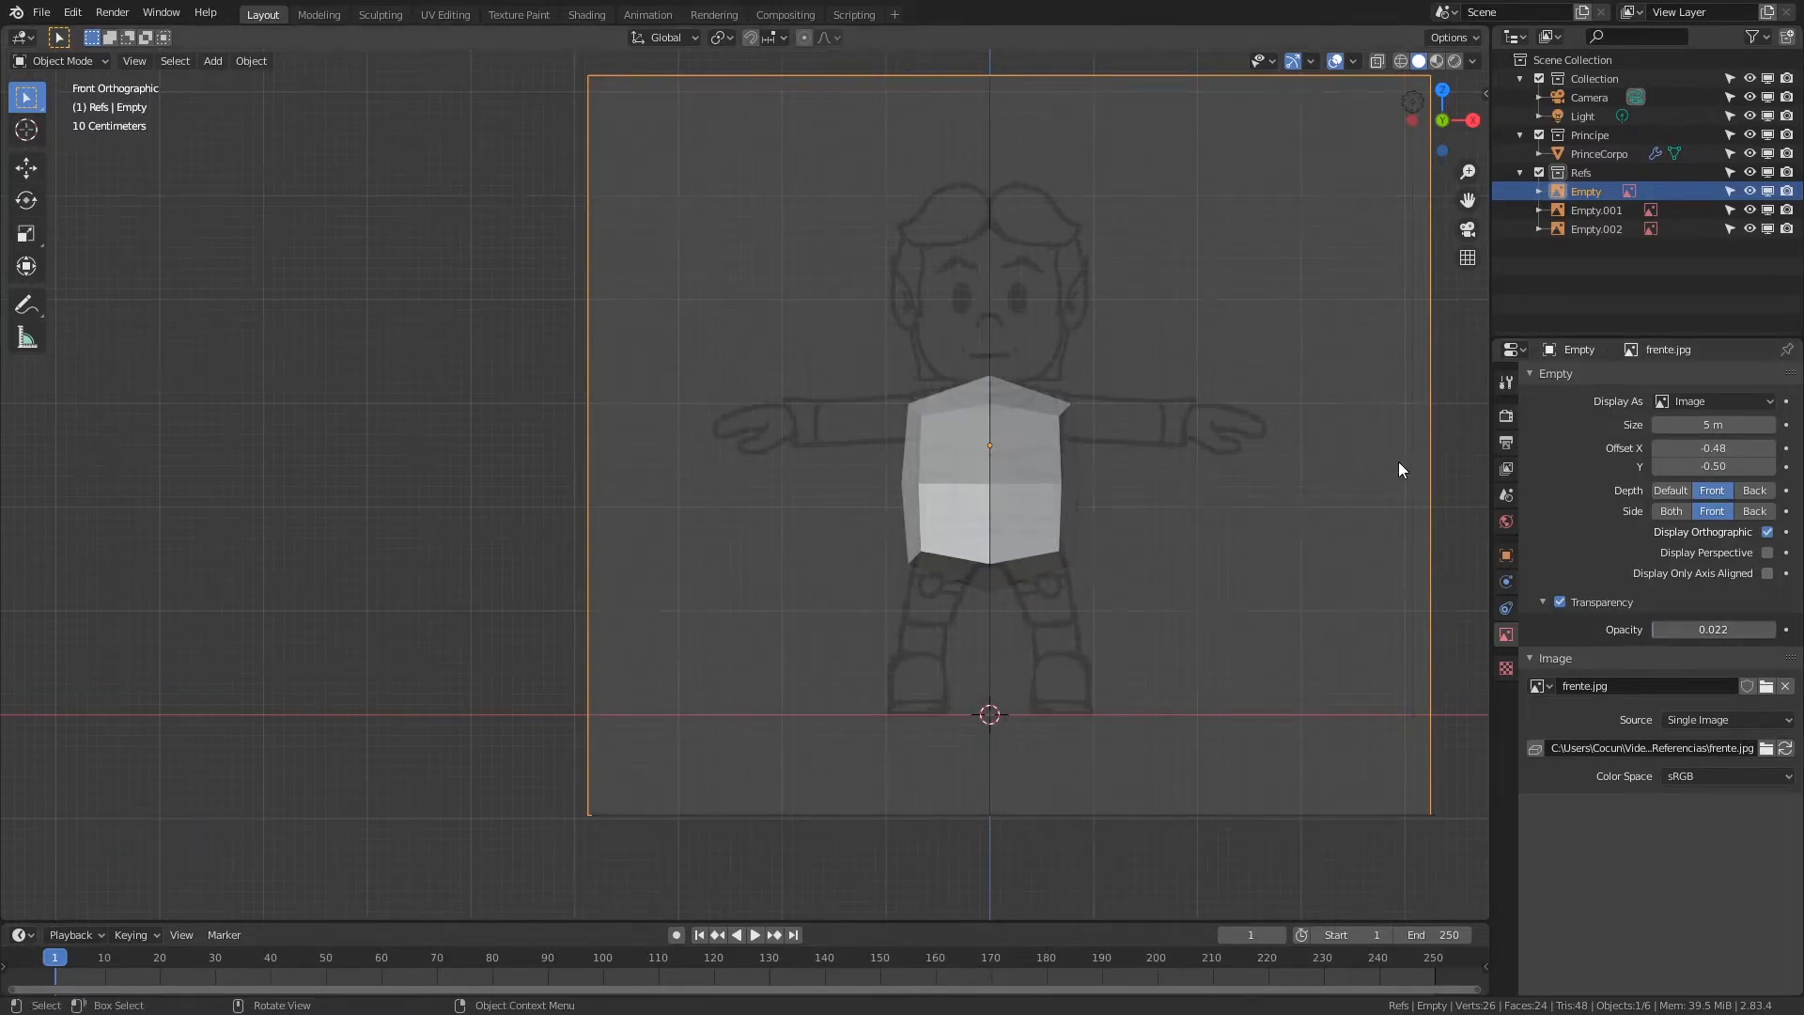
Step: Set the depth of the side reference Lado.jpg and the top reference topo.jpg to Front
{"action": "key", "text": "KP_3"}
{"action": "left_click", "coordinate": [1224, 355]}
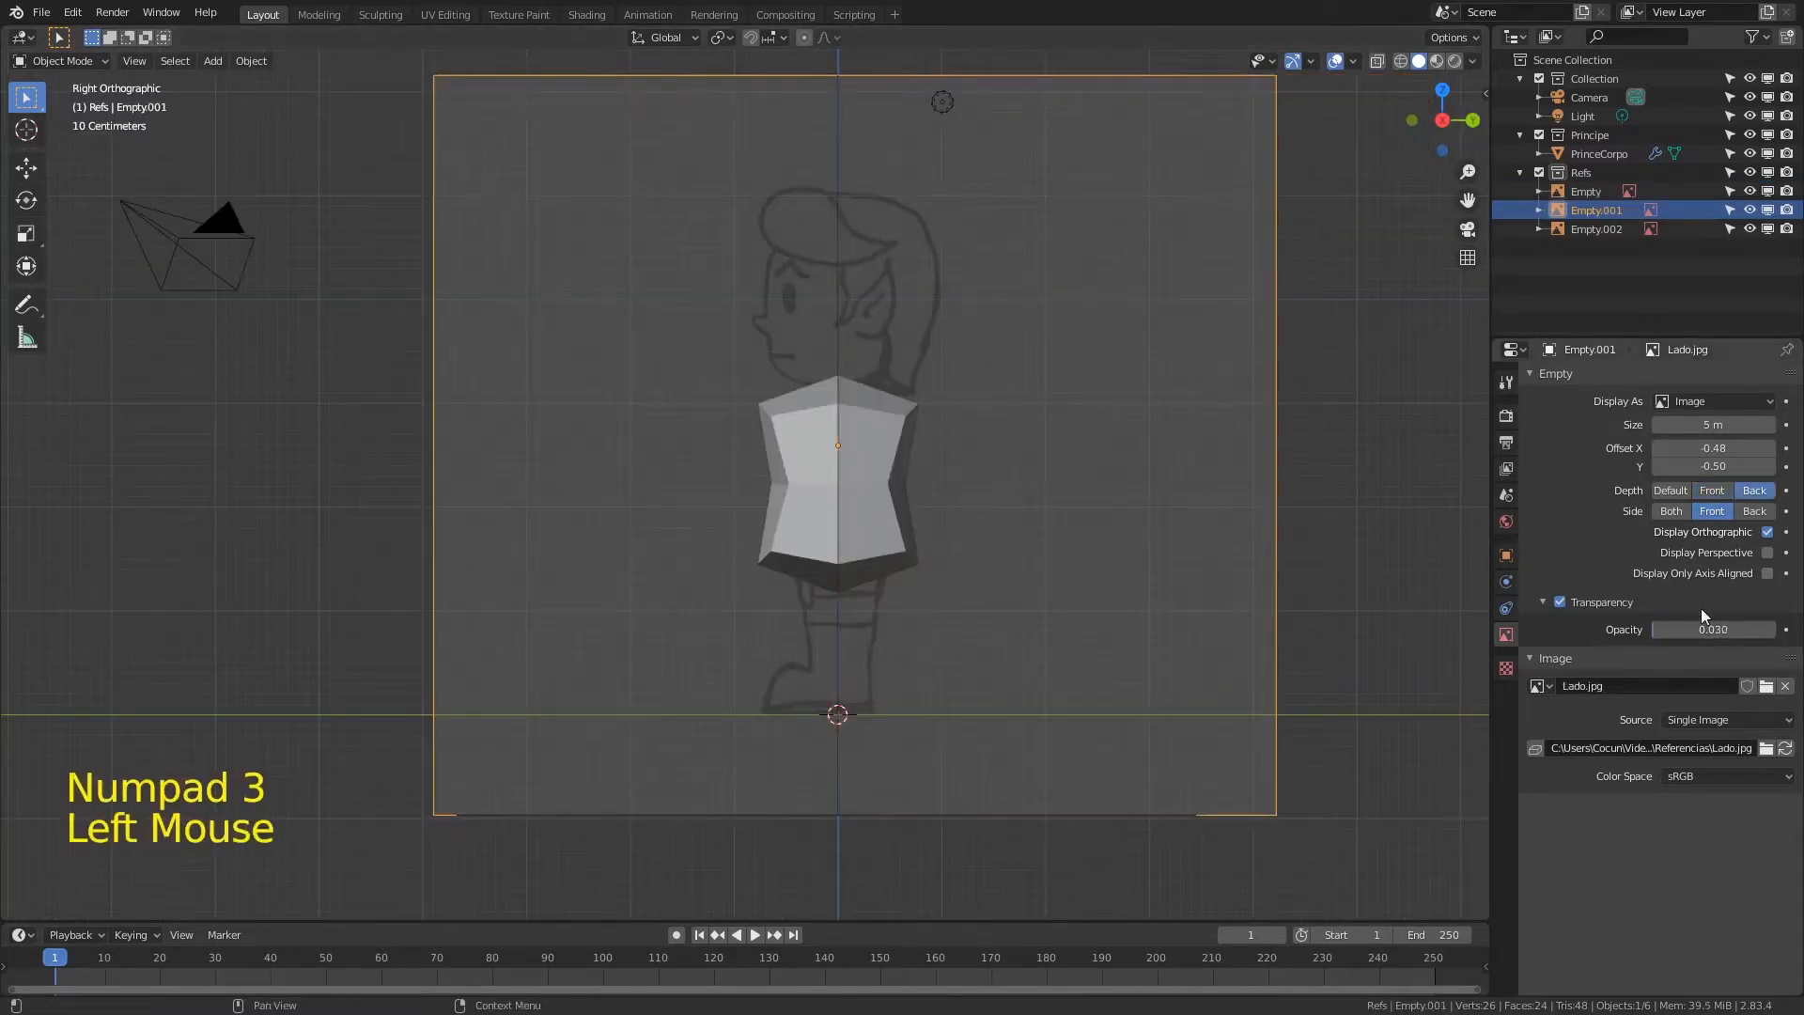
{"action": "left_click", "coordinate": [1713, 490]}
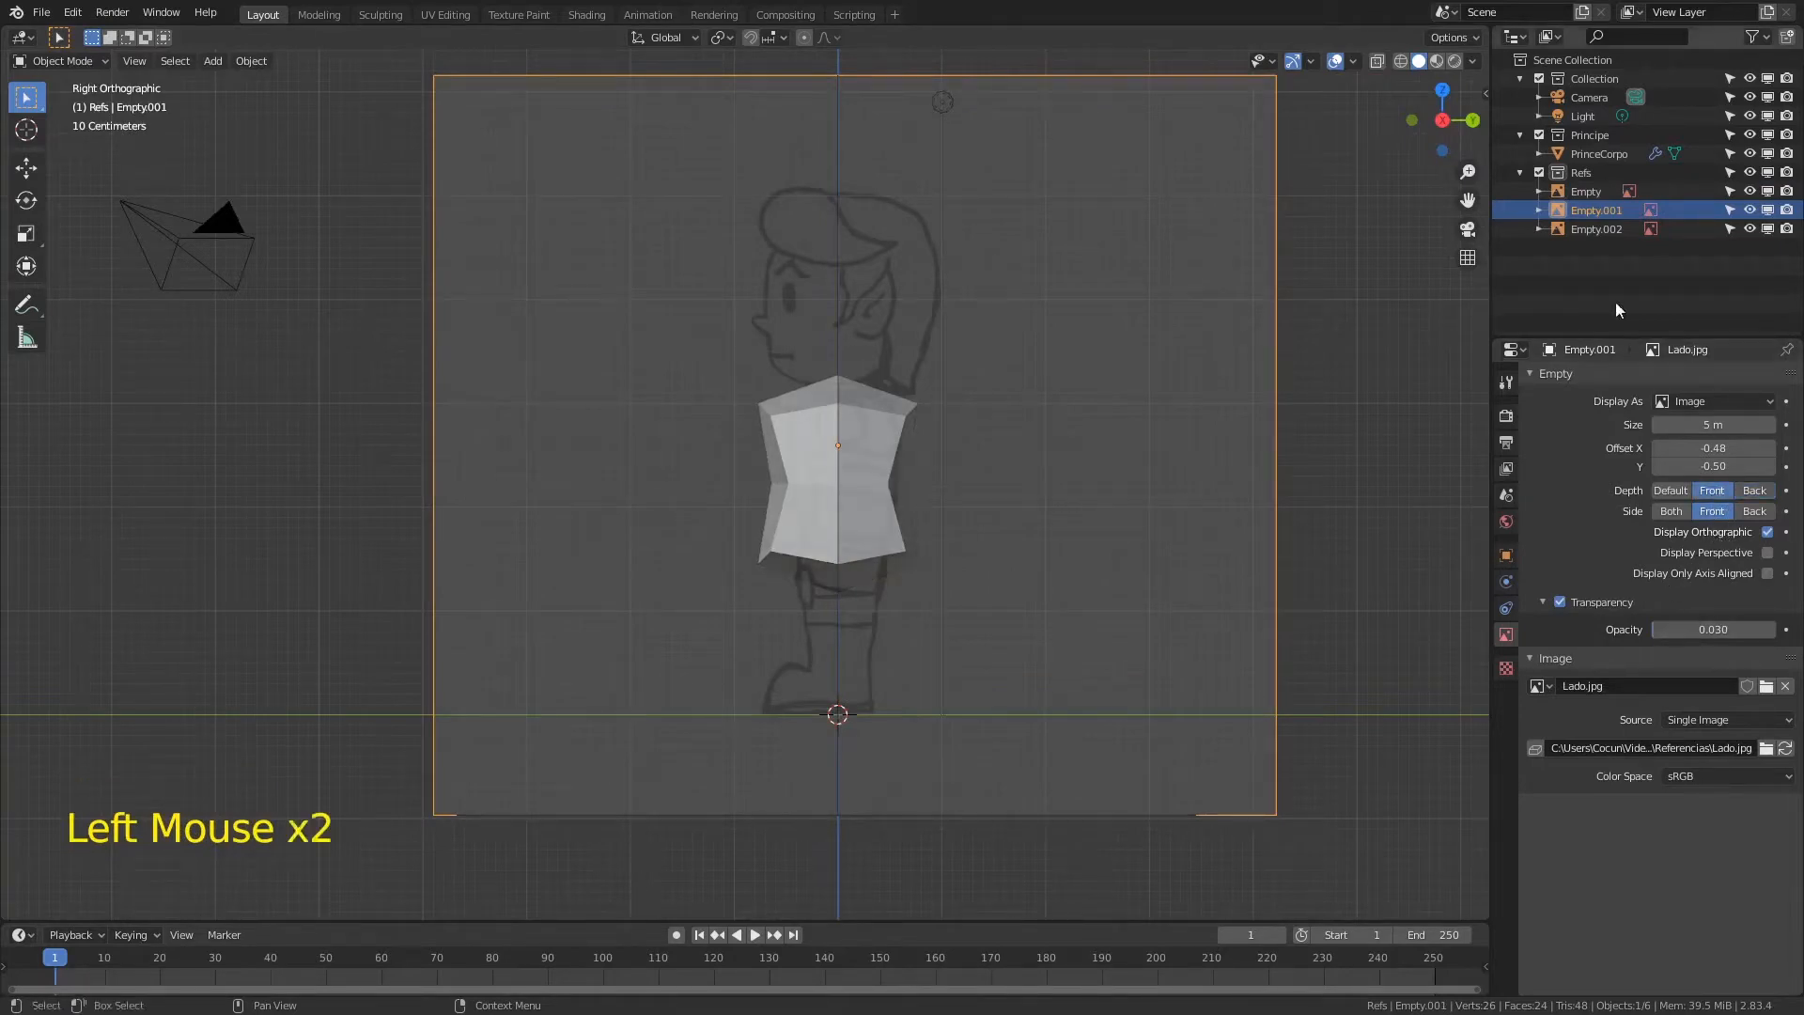
{"action": "left_click", "coordinate": [1603, 230]}
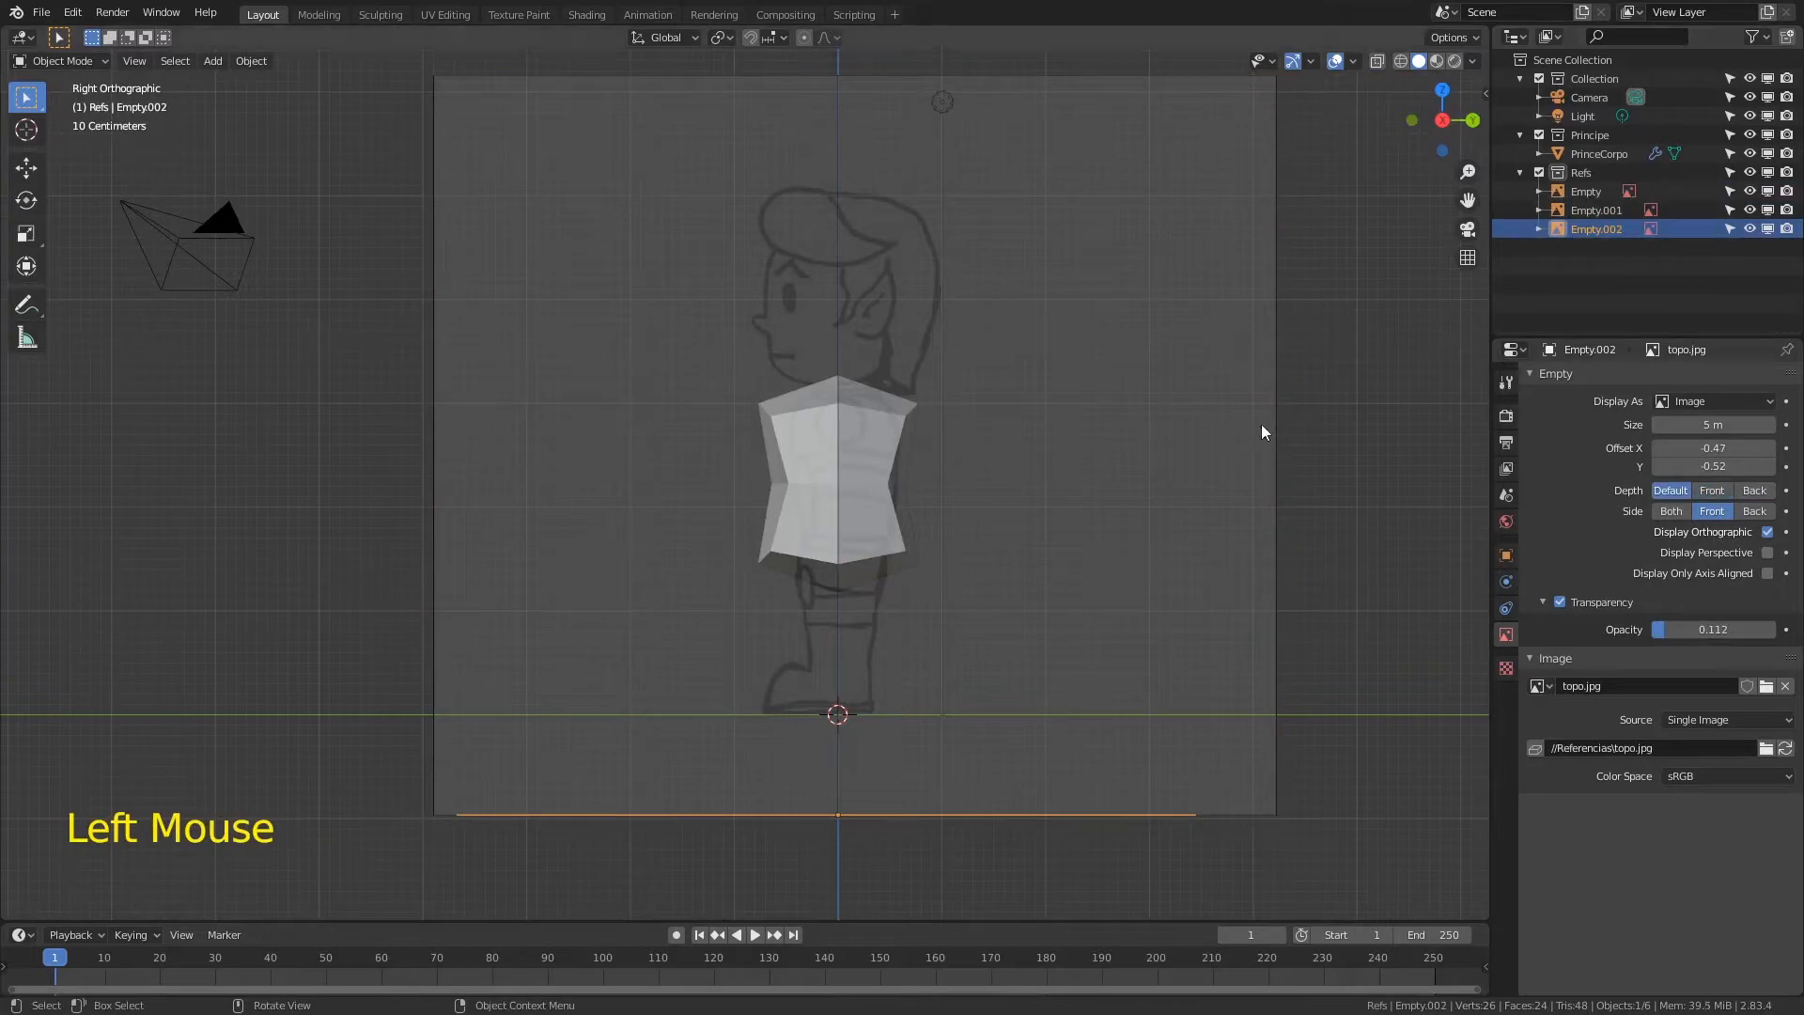
{"action": "left_click", "coordinate": [1704, 491]}
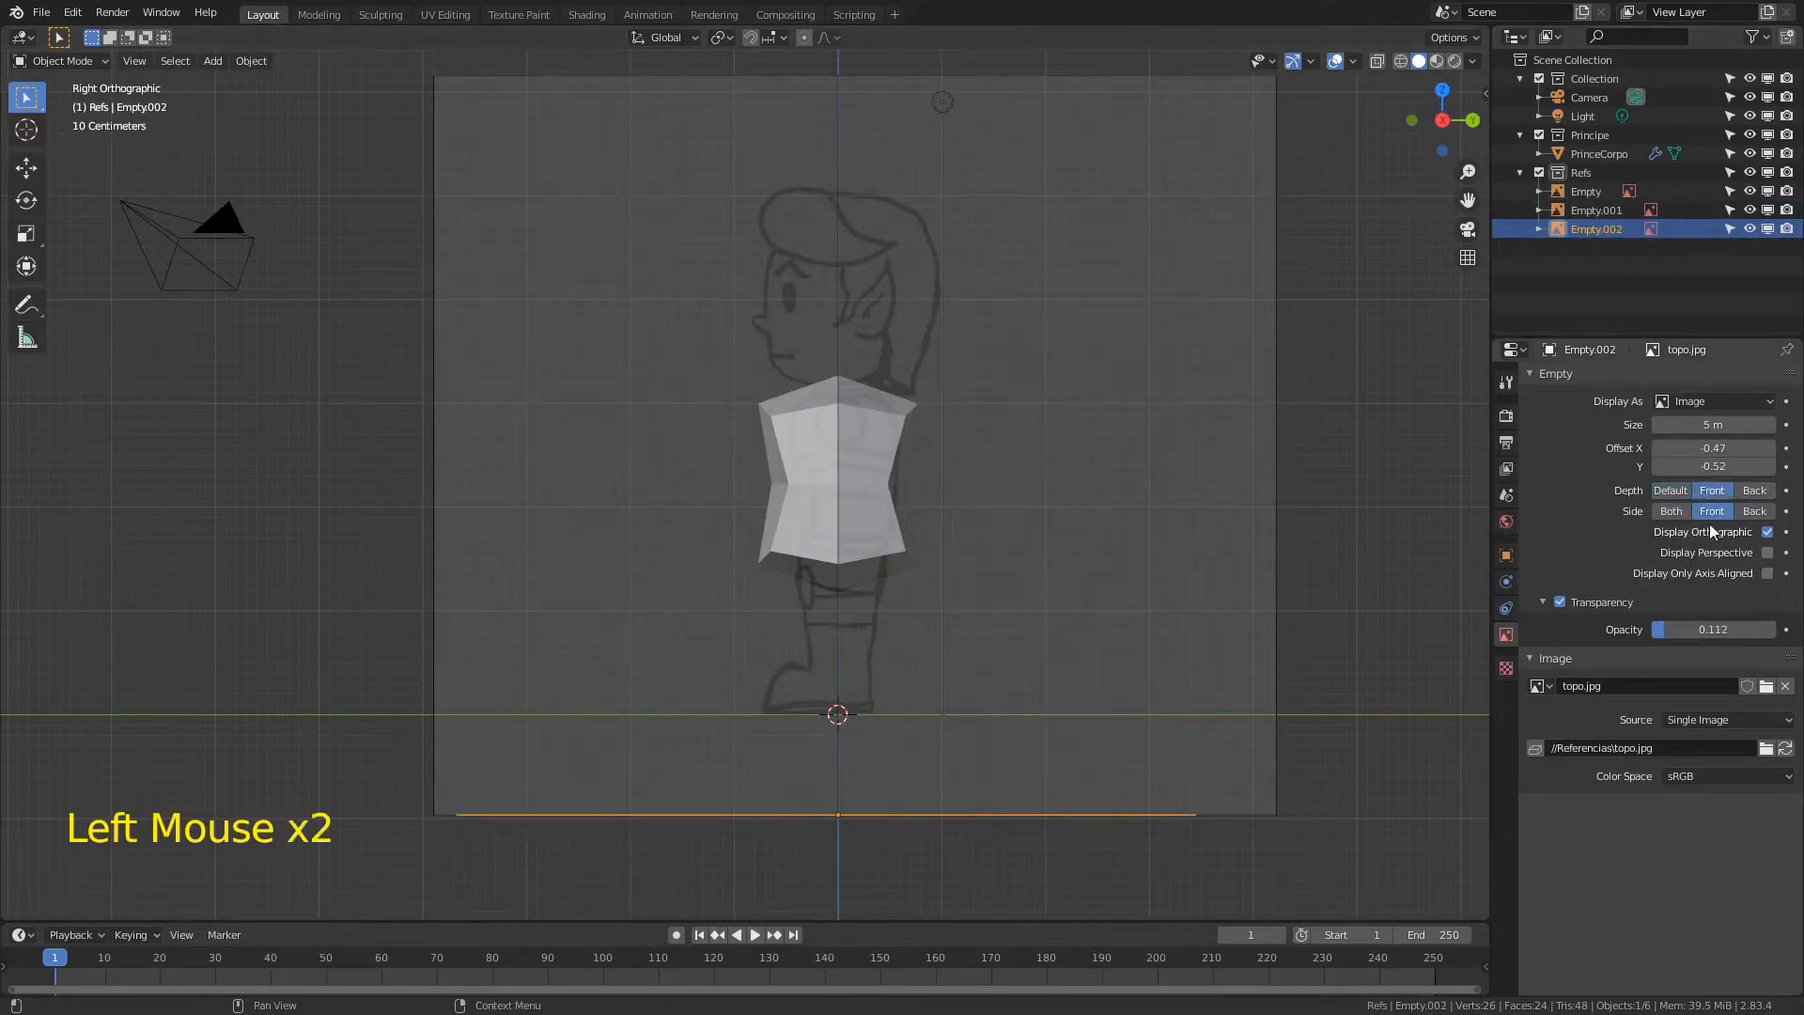
Step: Lock the Refs collection against selection and enter Edit Mode on the PrinceCorpo mesh in the front view
{"action": "left_click", "coordinate": [1520, 172]}
{"action": "left_click", "coordinate": [1729, 172]}
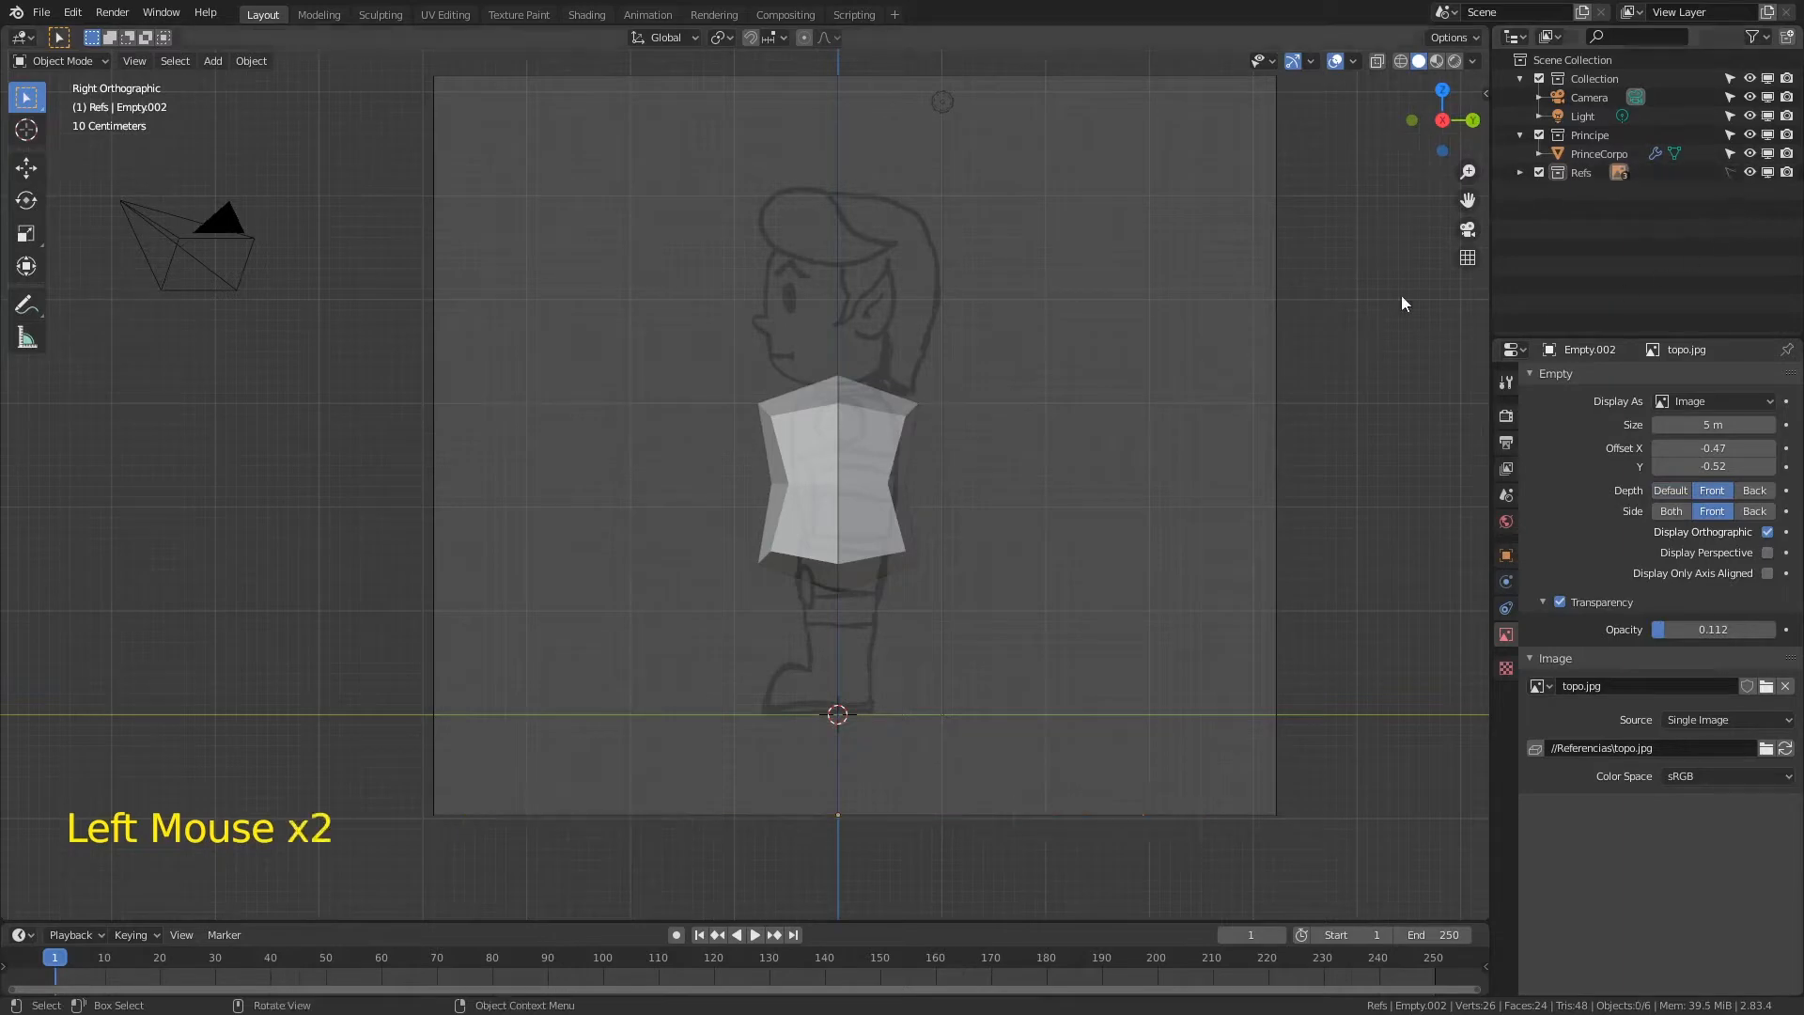
{"action": "left_click", "coordinate": [895, 320]}
{"action": "left_click", "coordinate": [1330, 436]}
{"action": "left_click", "coordinate": [891, 433]}
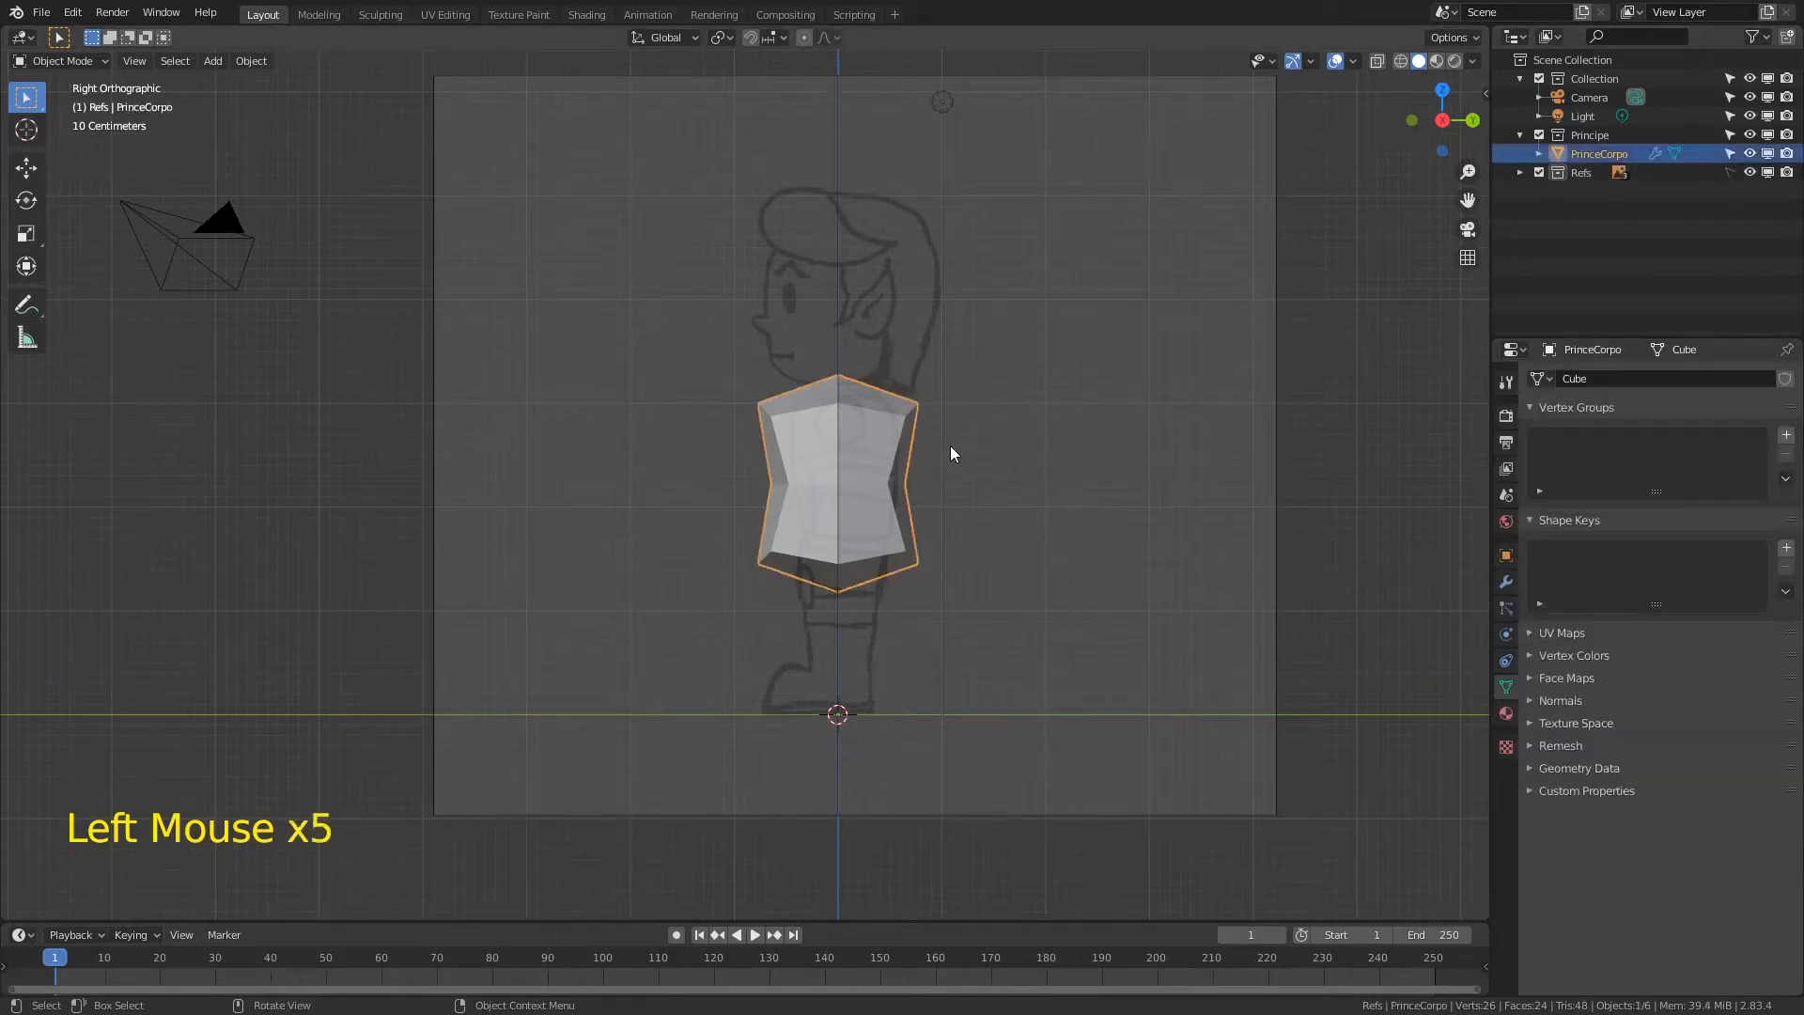
{"action": "key", "text": "KP_1"}
{"action": "middle_click_drag", "start_coordinate": [1116, 554], "coordinate": [1144, 489], "text": "ctrl"}
{"action": "key", "text": "Tab"}
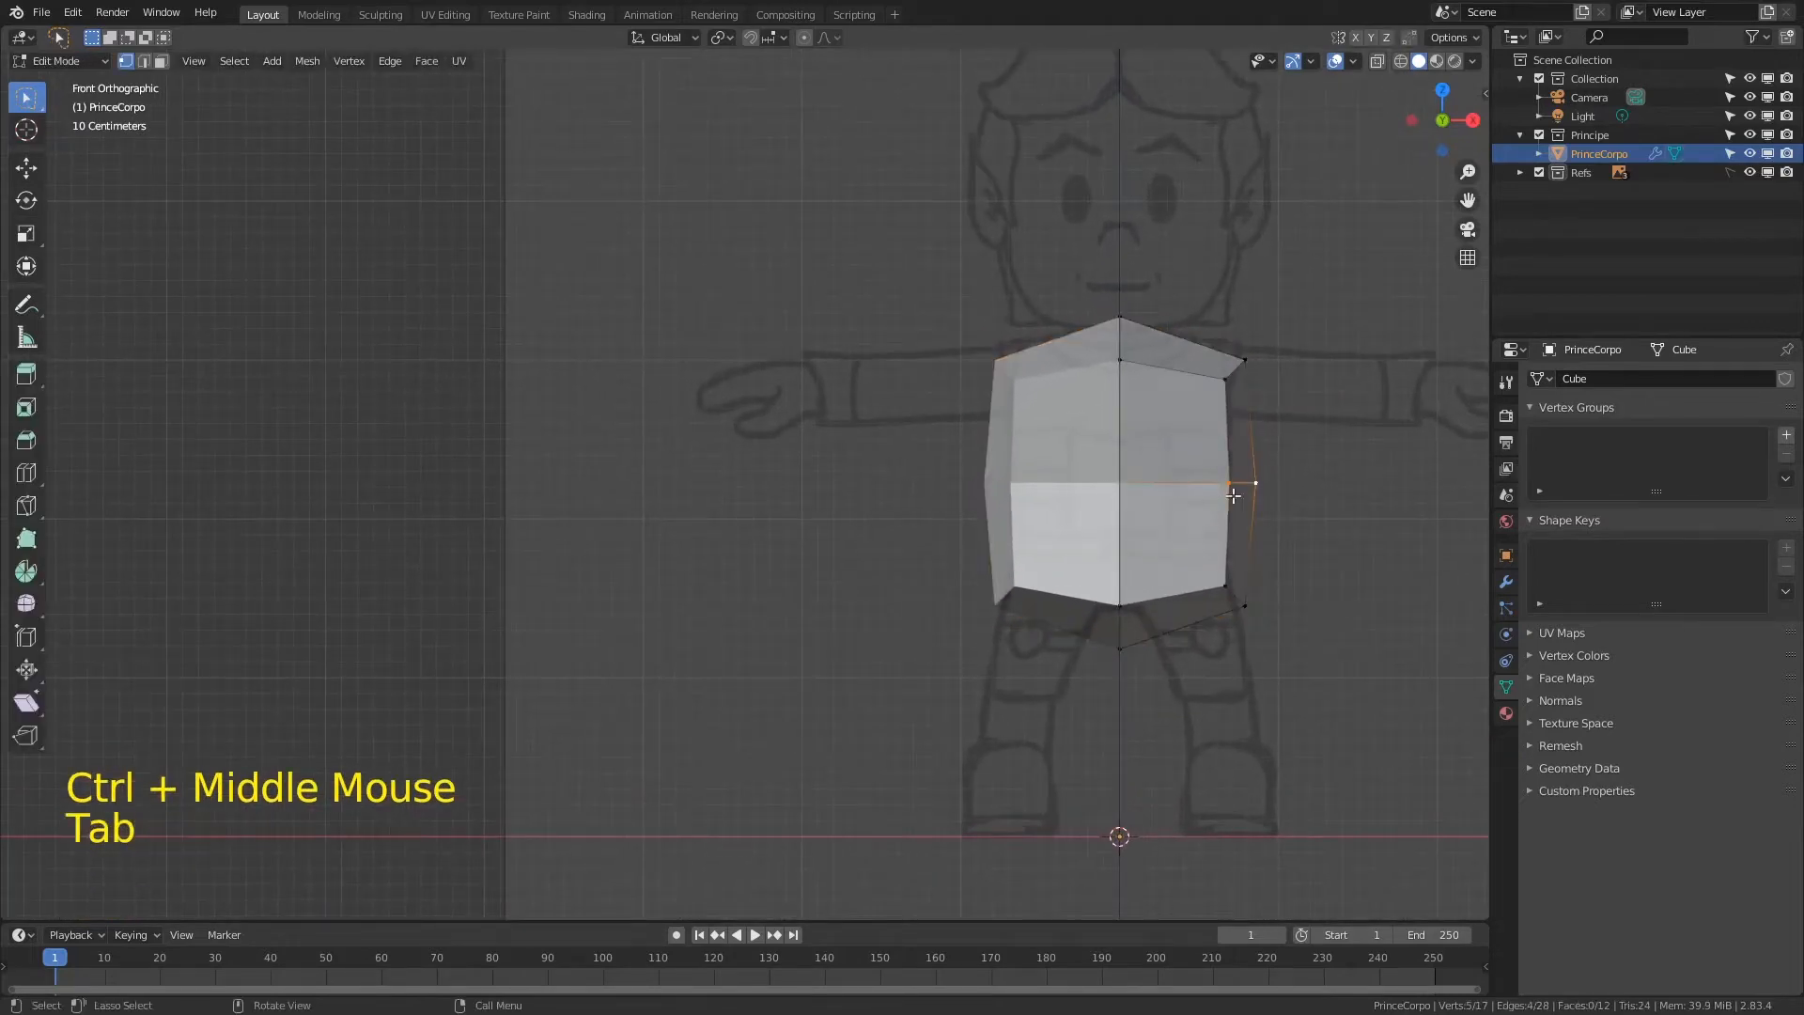
{"action": "left_click", "coordinate": [1227, 484]}
{"action": "key", "text": "g"}
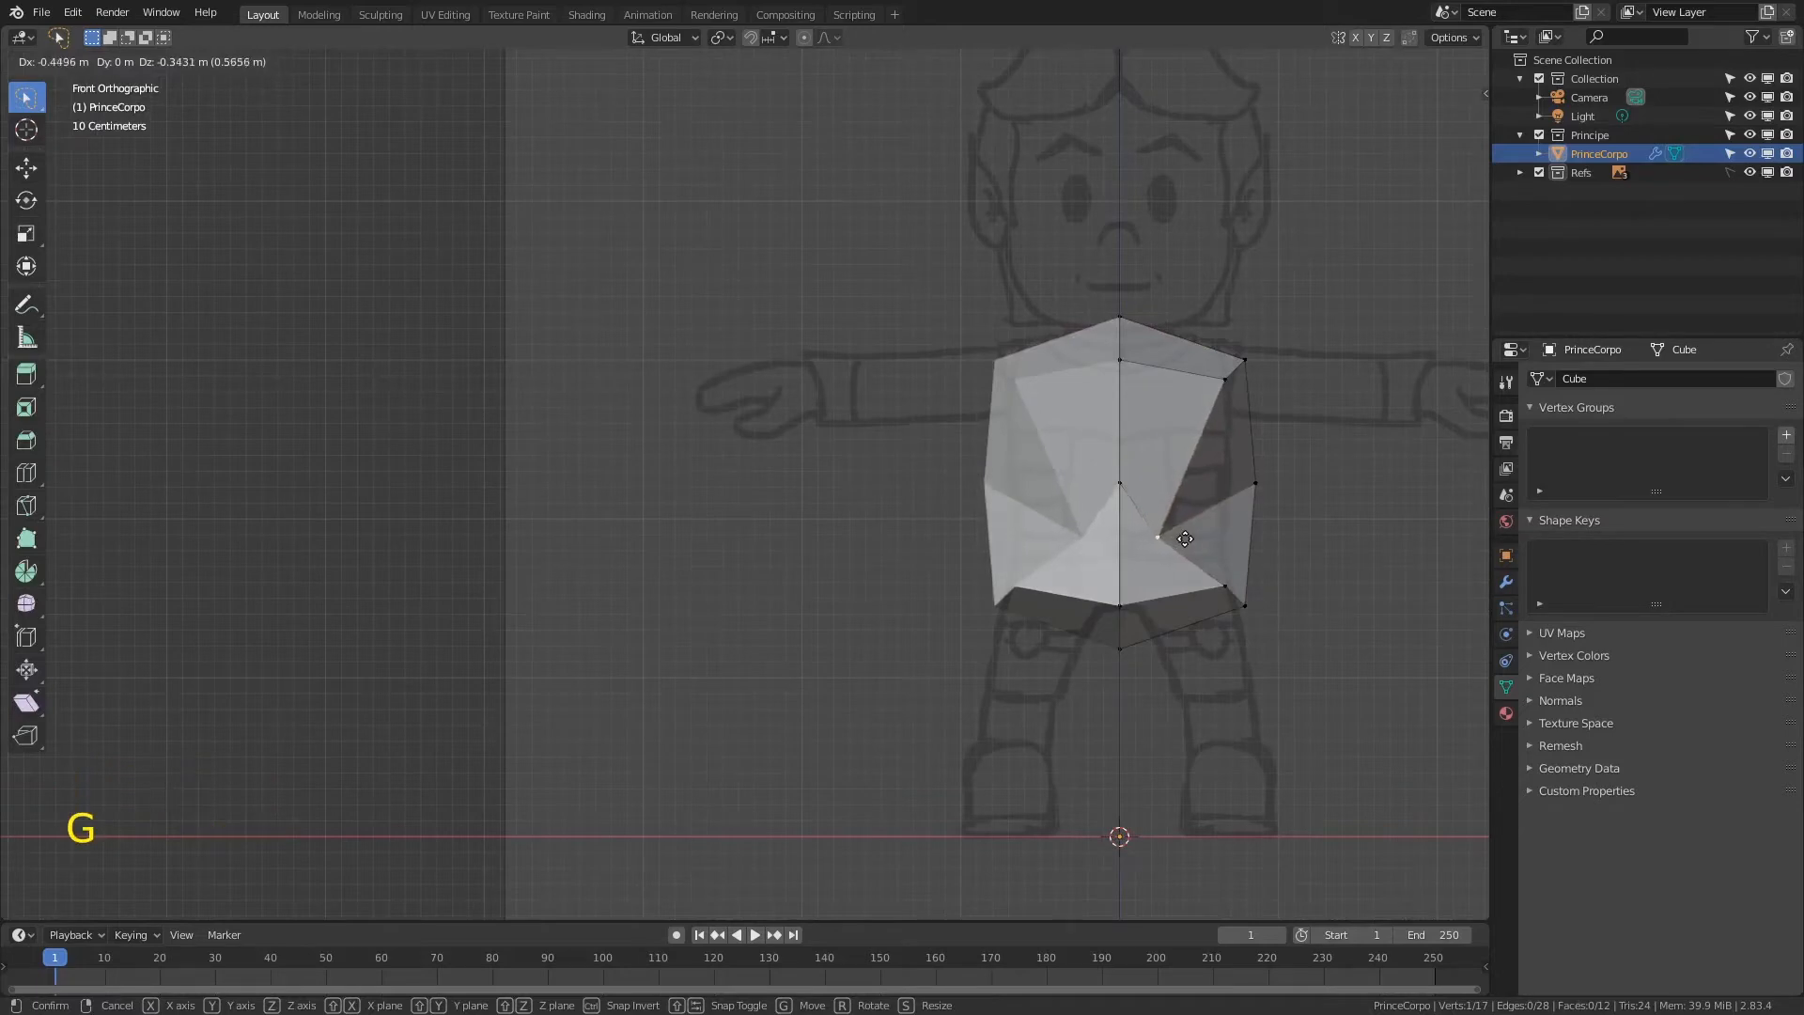
{"action": "right_click", "coordinate": [1249, 491]}
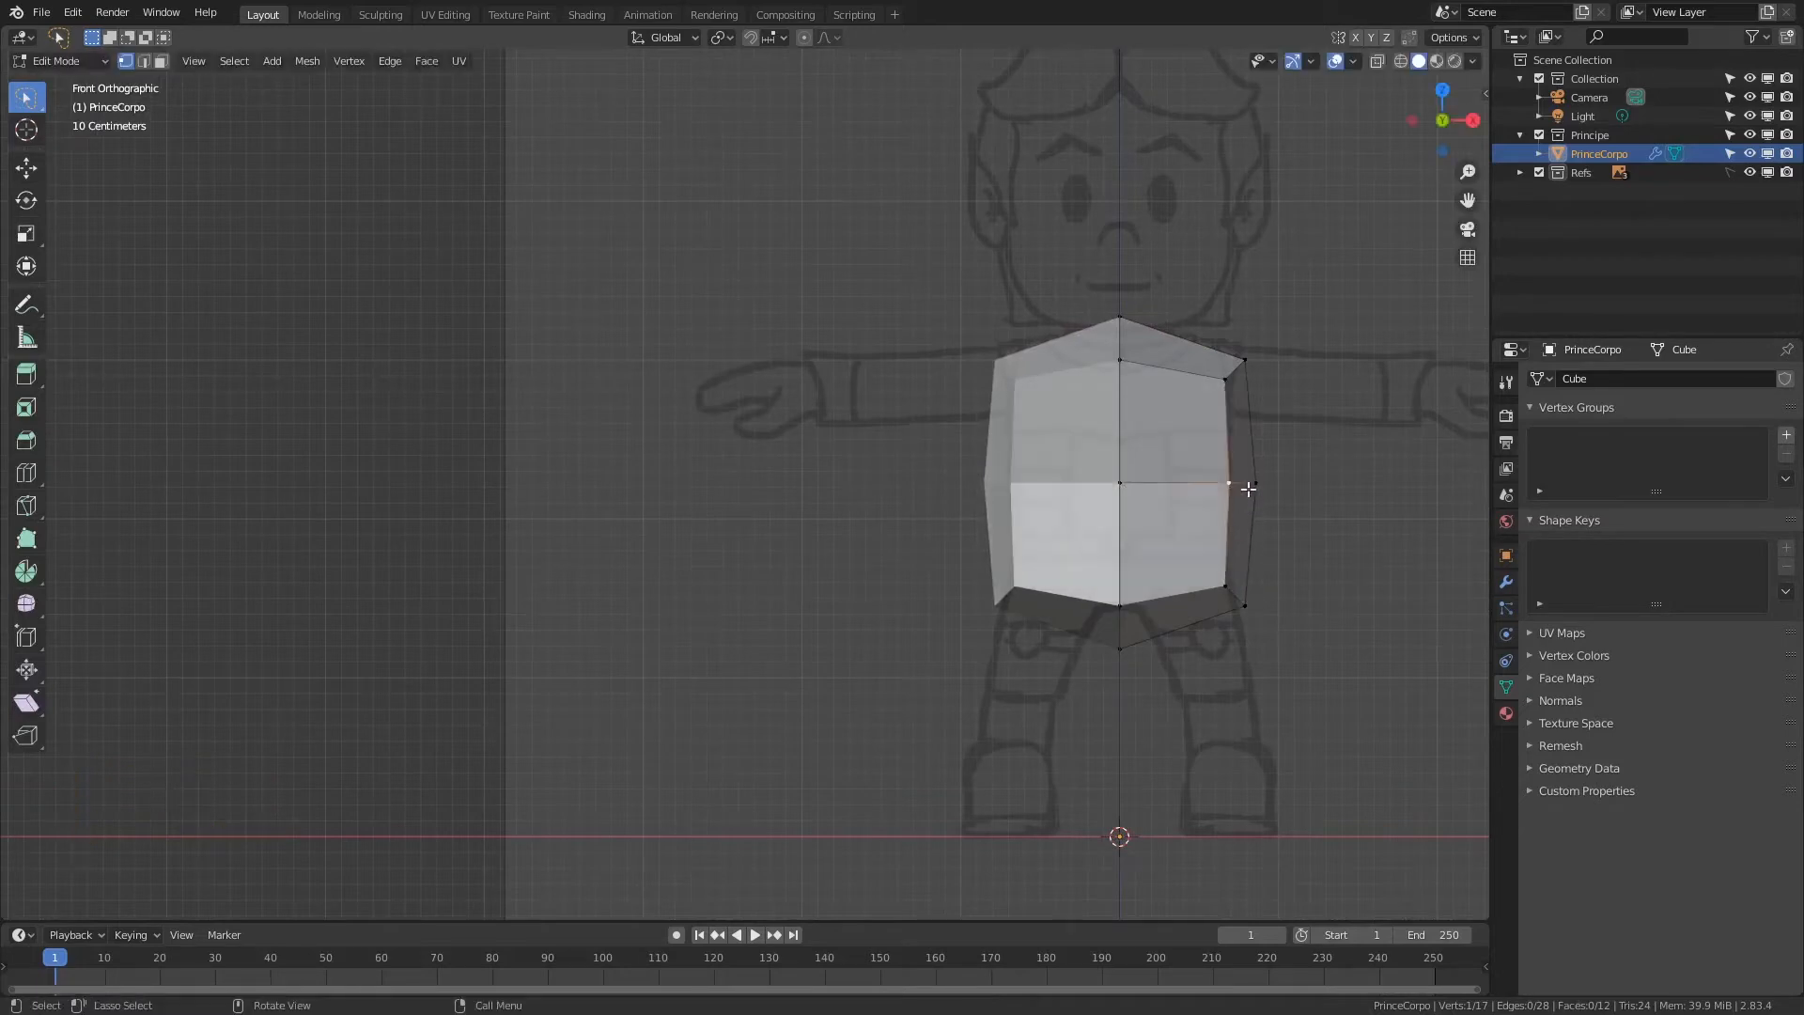
Step: Try selecting the mesh's bottom vertices without X-ray and inspect the selection from below
{"action": "left_click", "coordinate": [1188, 484], "text": "alt"}
{"action": "left_click_drag", "start_coordinate": [1063, 597], "coordinate": [1342, 735]}
{"action": "mouse_move", "coordinate": [1295, 595]}
{"action": "left_mouse_down"}
{"action": "mouse_move", "coordinate": [1031, 627]}
{"action": "mouse_move", "coordinate": [1316, 616]}
{"action": "left_mouse_up"}
{"action": "middle_click_drag", "start_coordinate": [1199, 582], "coordinate": [983, 565]}
{"action": "middle_click_drag", "start_coordinate": [1064, 415], "coordinate": [1074, 297]}
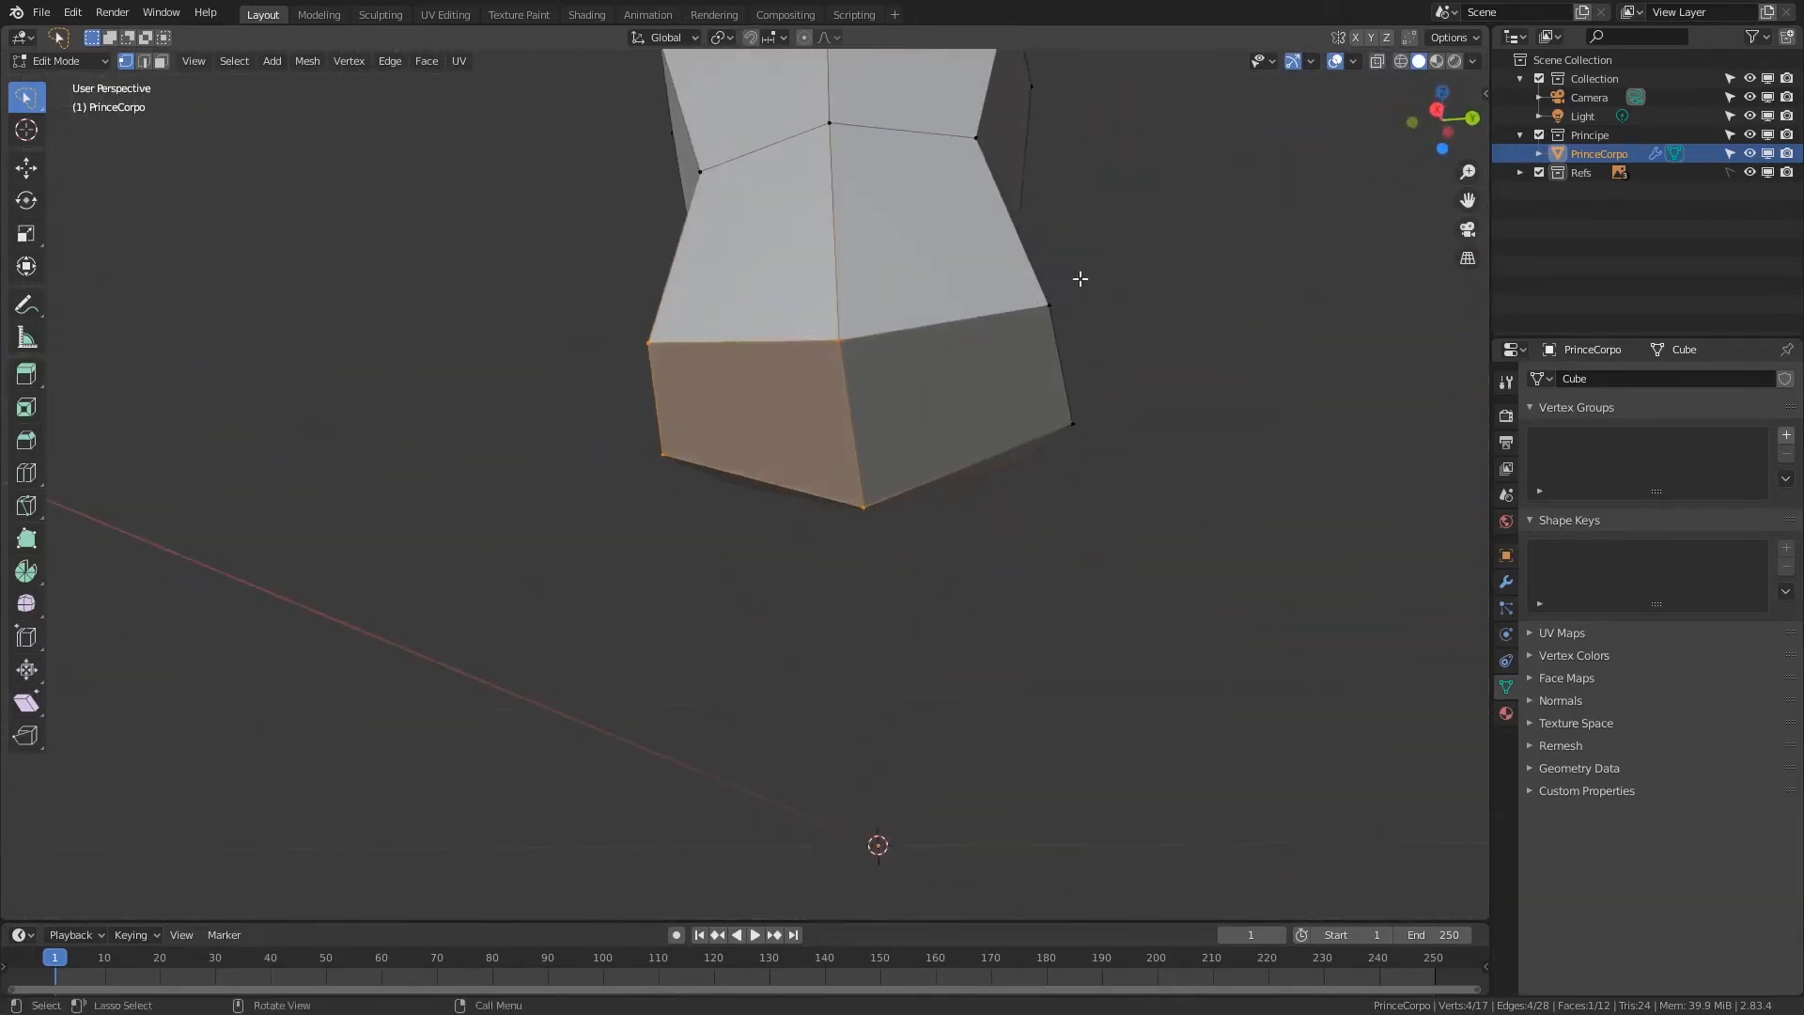
{"action": "key", "text": "KP_1"}
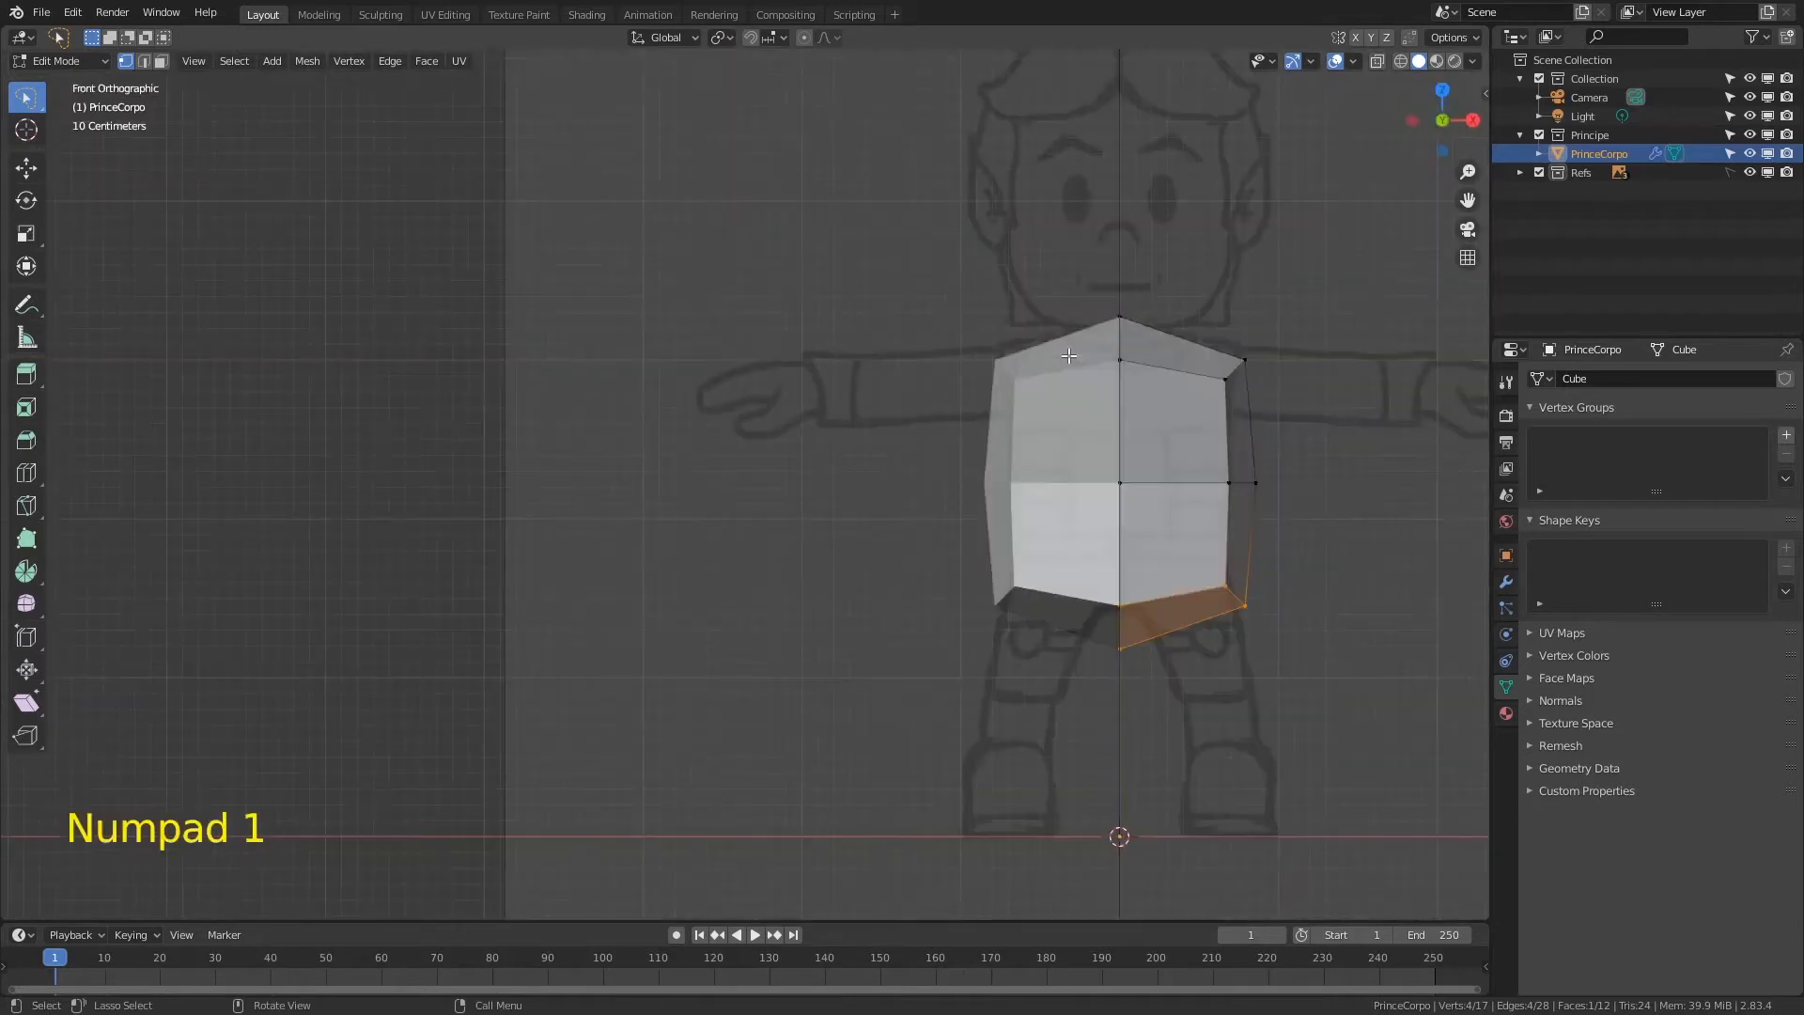
Step: Select all the mesh's bottom vertices with X-ray on and move them up about 0.25 m in Z
{"action": "left_click", "coordinate": [1376, 63]}
{"action": "double_click", "coordinate": [1303, 705]}
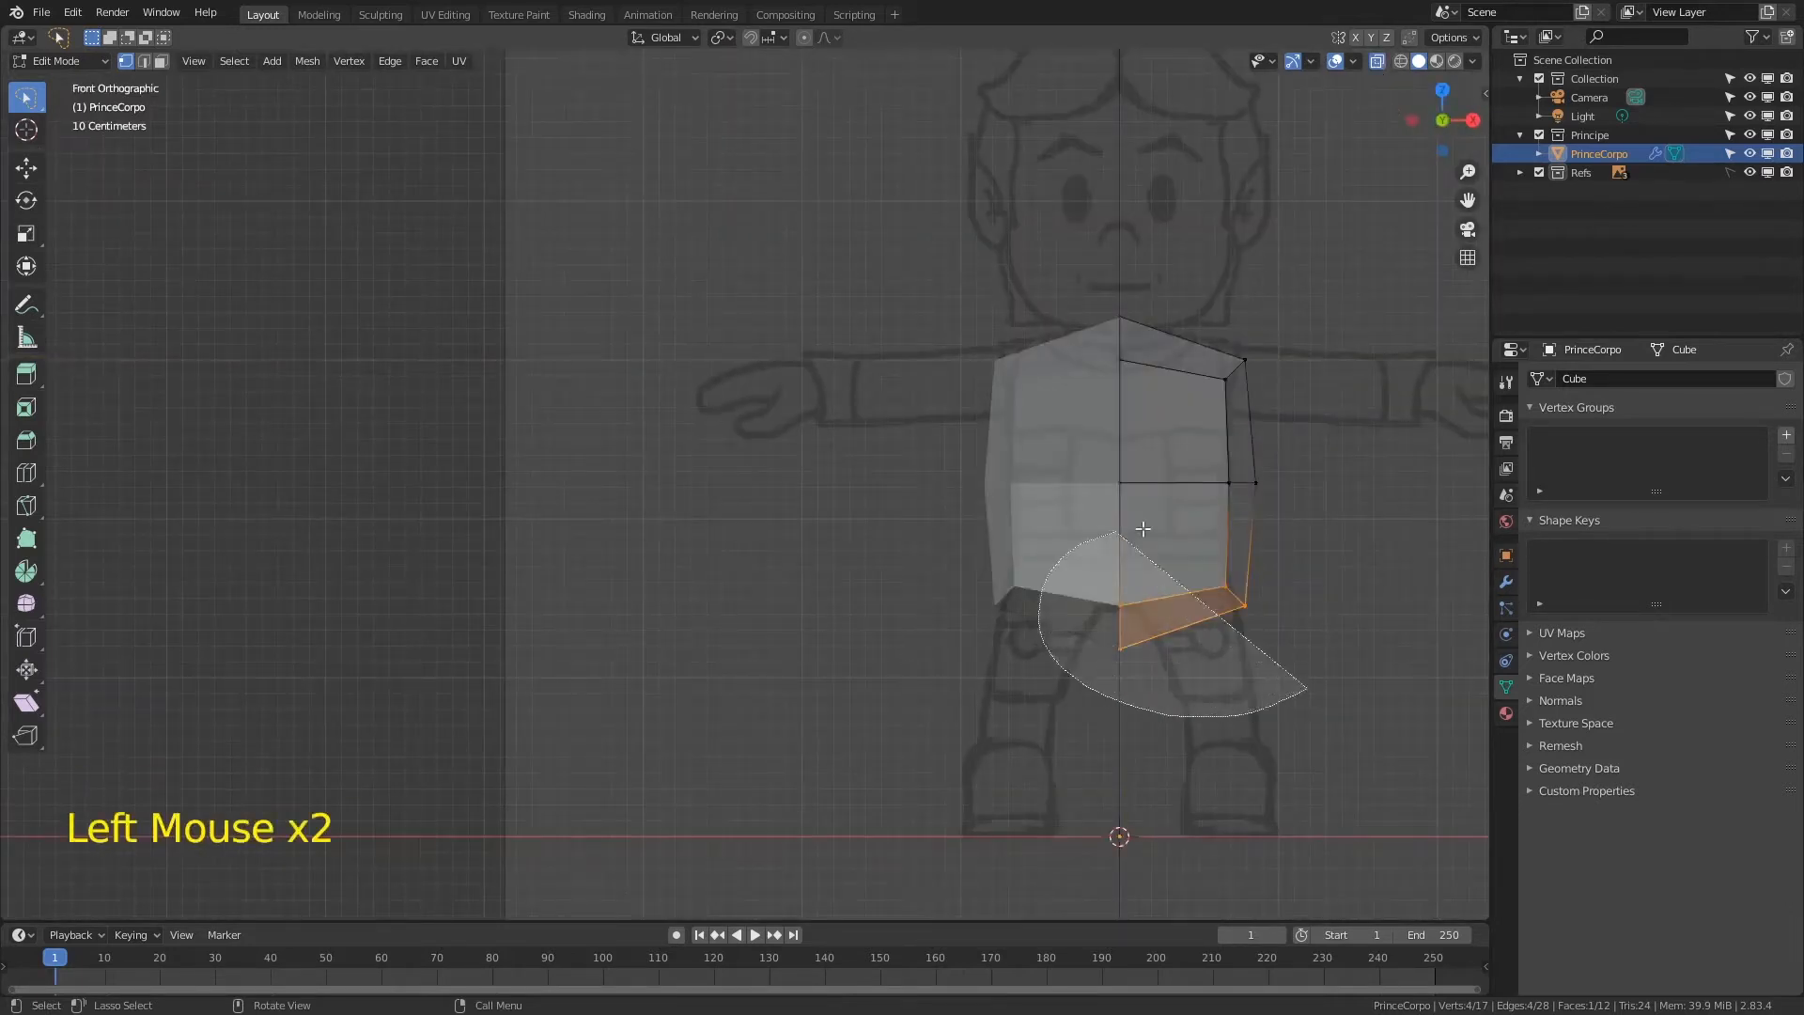
{"action": "key", "text": "g"}
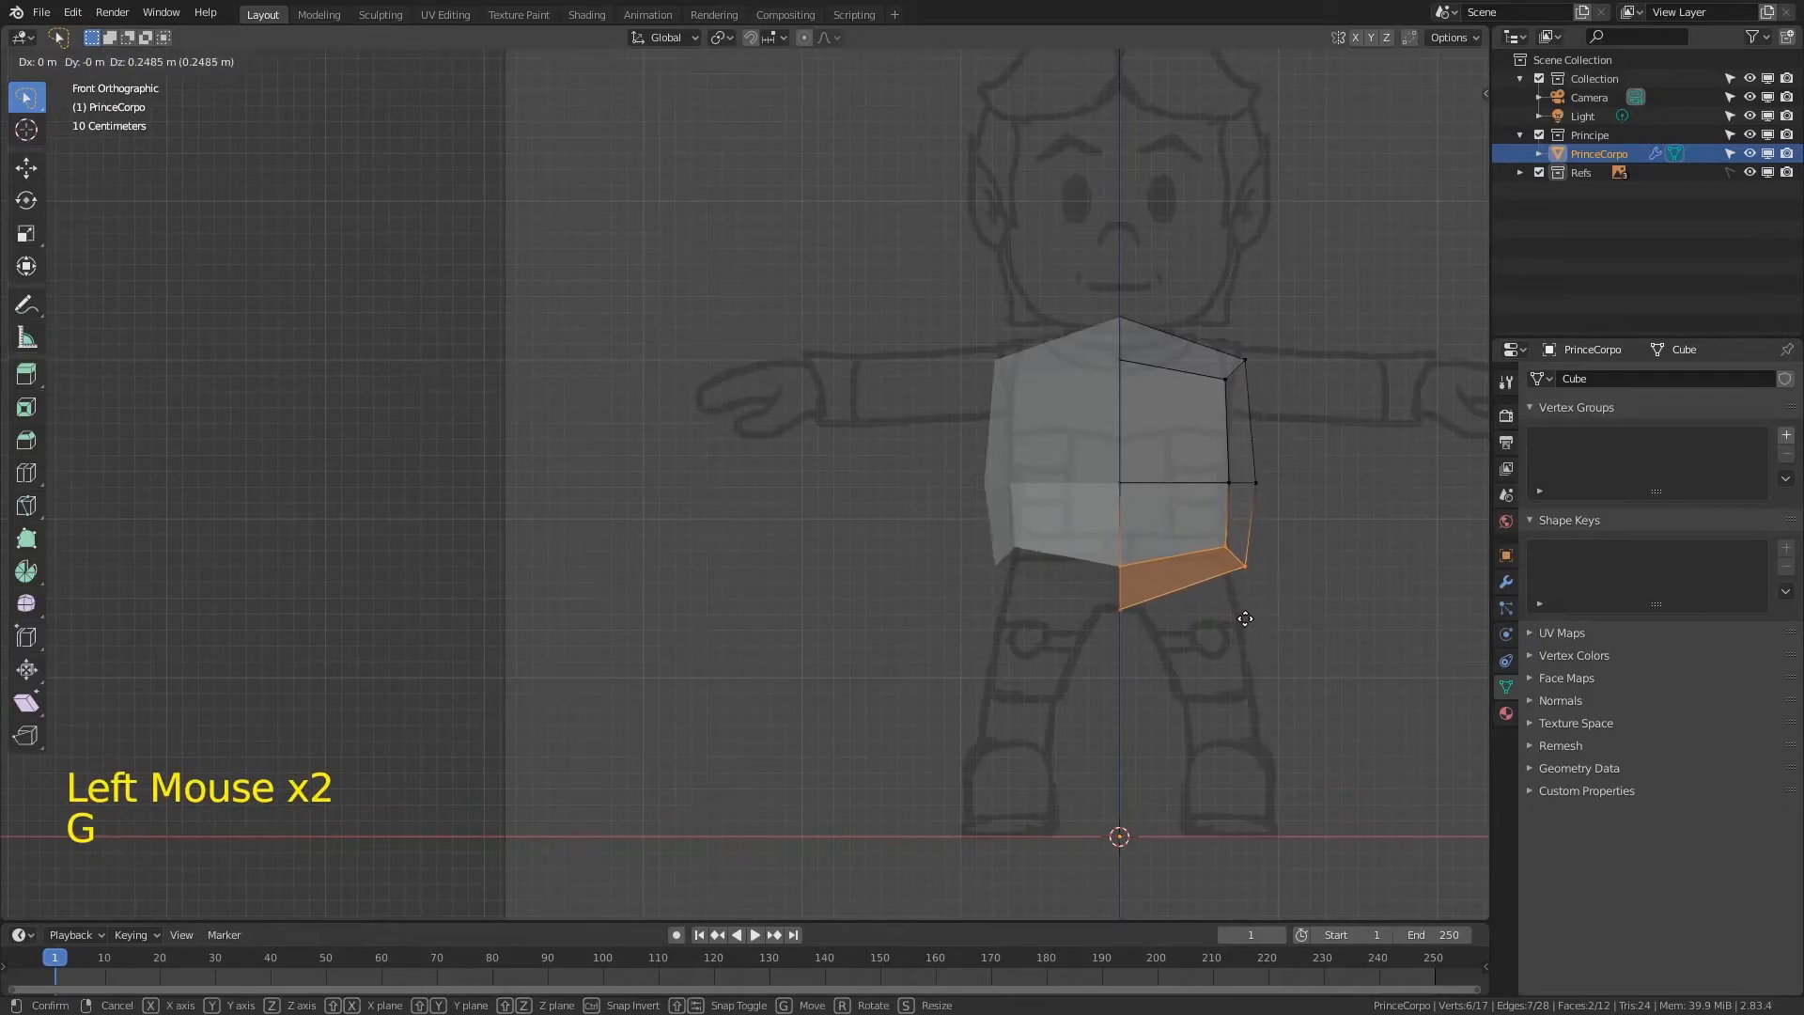
{"action": "left_click", "coordinate": [1248, 616]}
Step: Lower the front centre vertex of the hips about 0.13 m in Wireframe shading, and restore Solid shading with X-ray off
{"action": "key", "text": "z"}
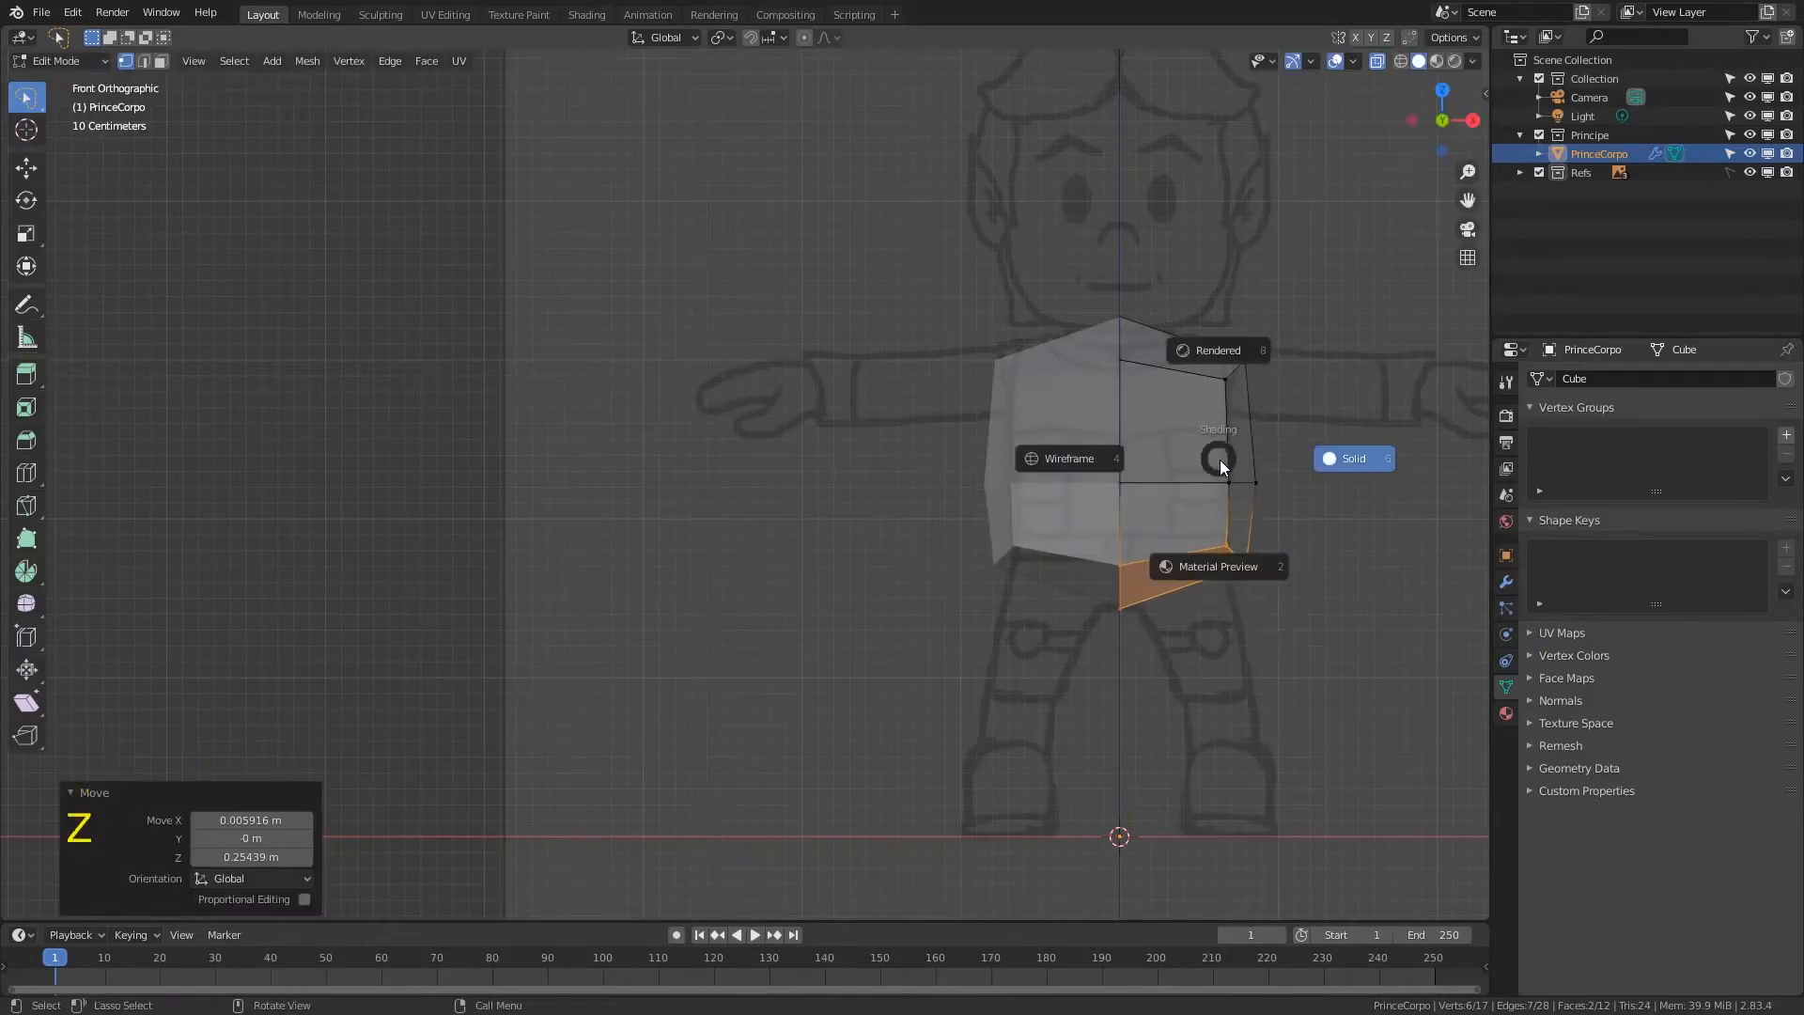
{"action": "left_click", "coordinate": [1078, 460]}
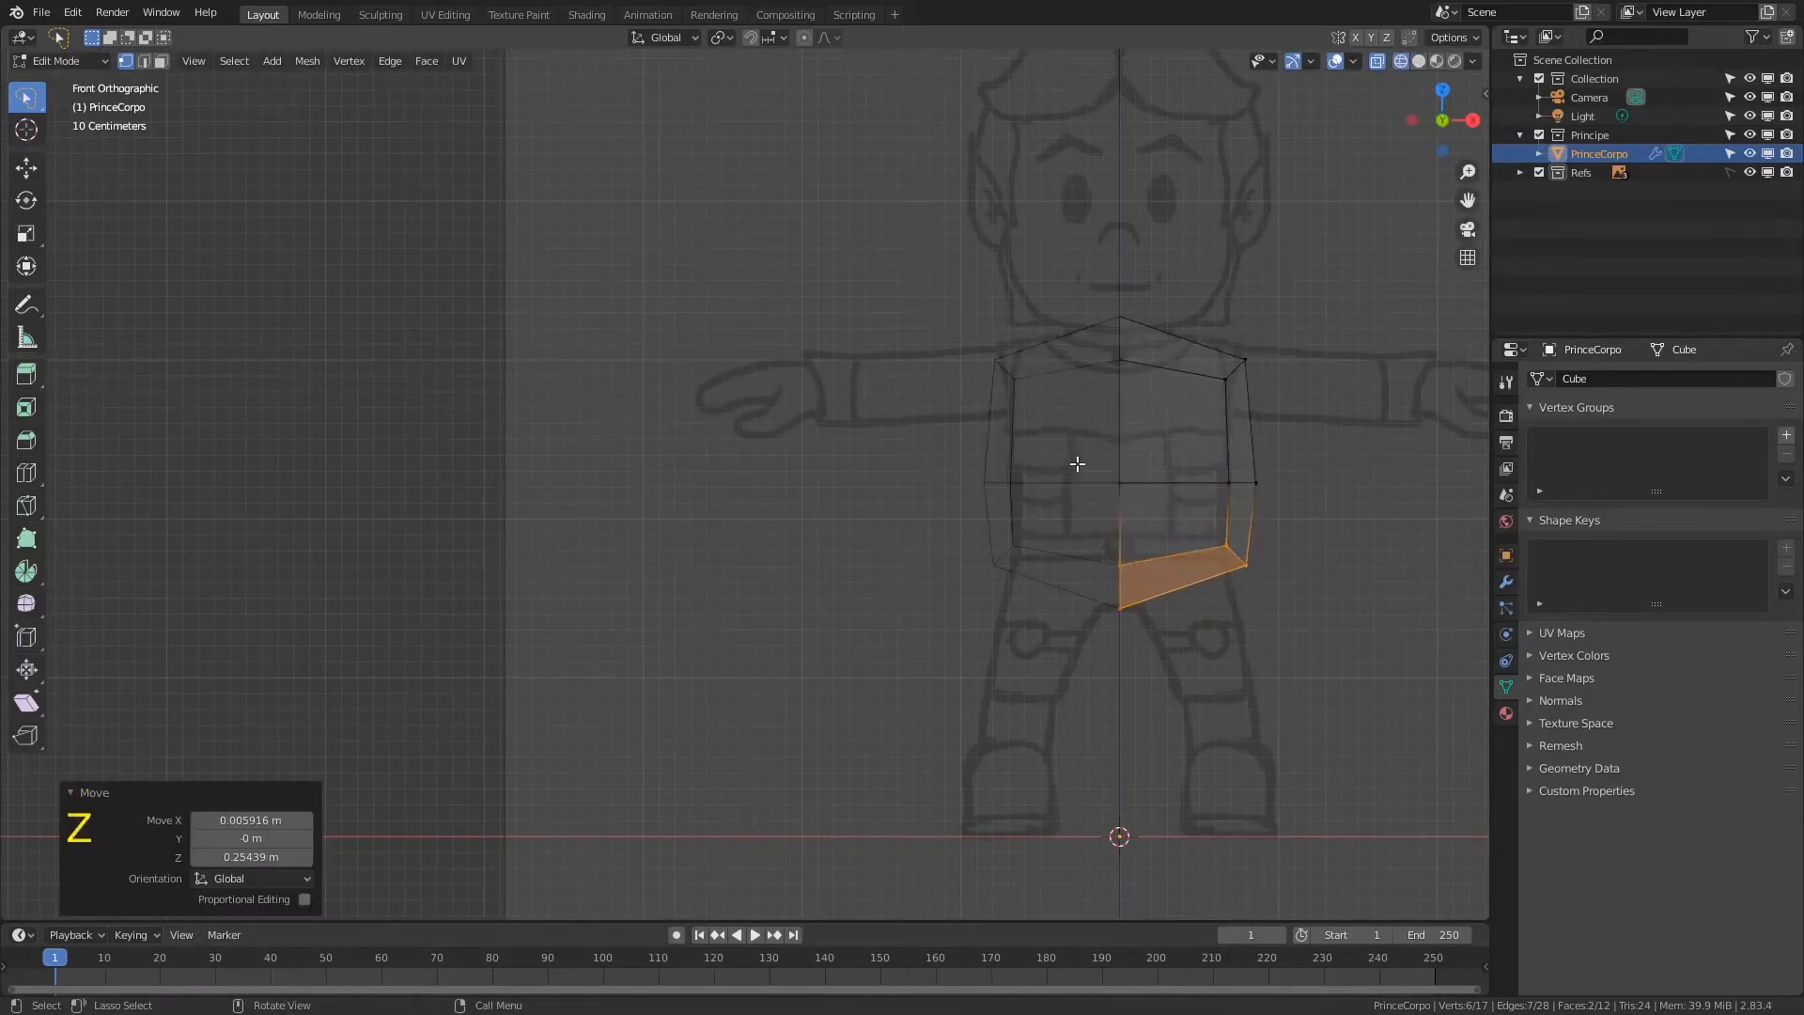
{"action": "left_click", "coordinate": [1130, 562]}
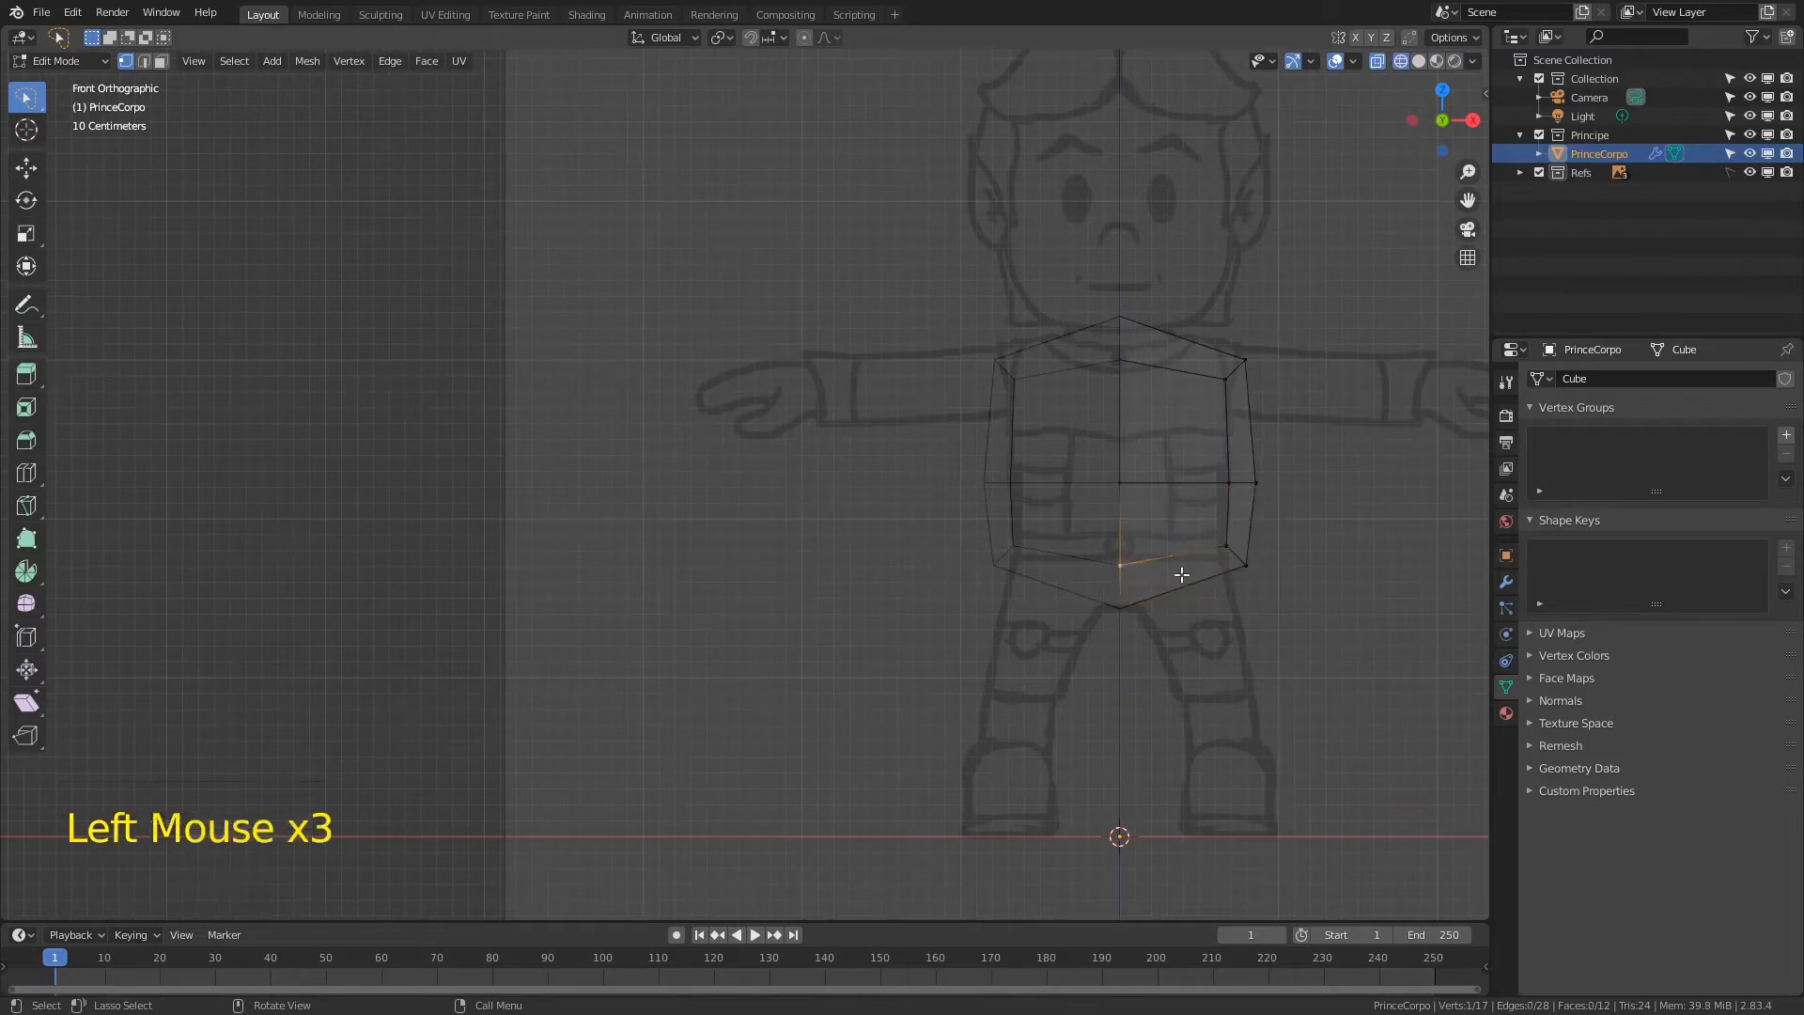
{"action": "key", "text": "g"}
{"action": "left_click", "coordinate": [1180, 551]}
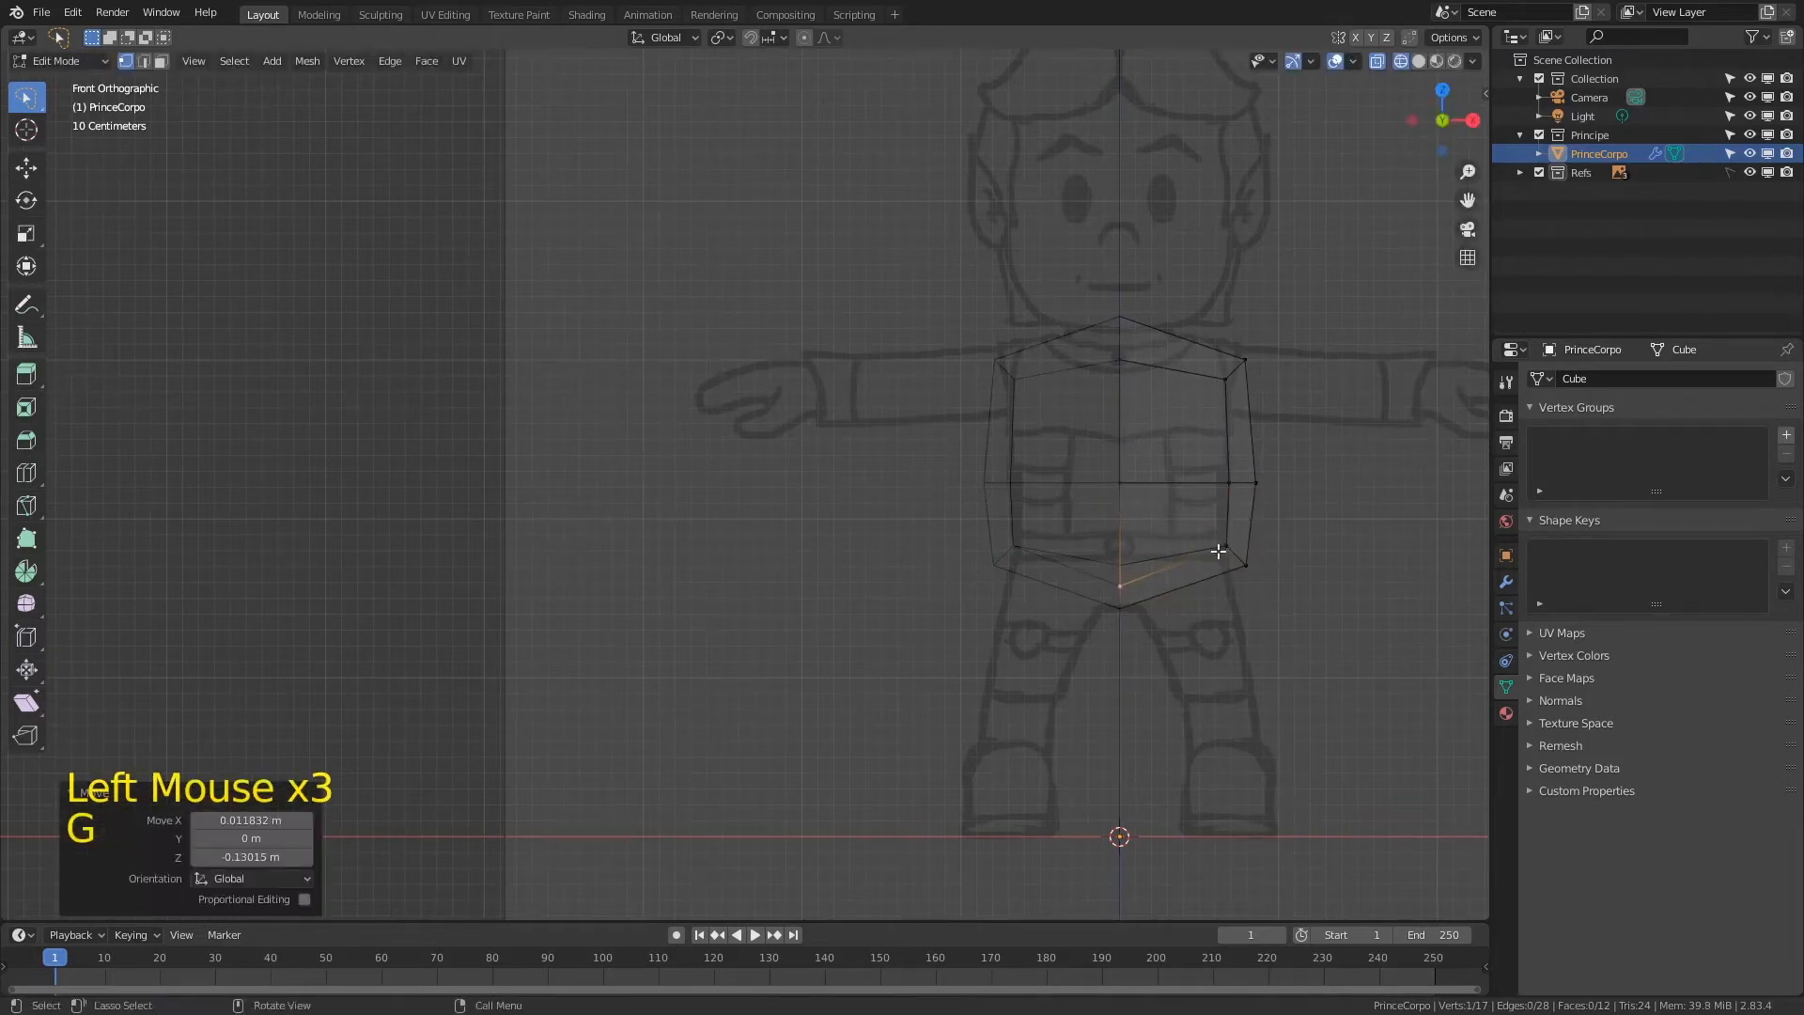
{"action": "left_click", "coordinate": [1419, 62]}
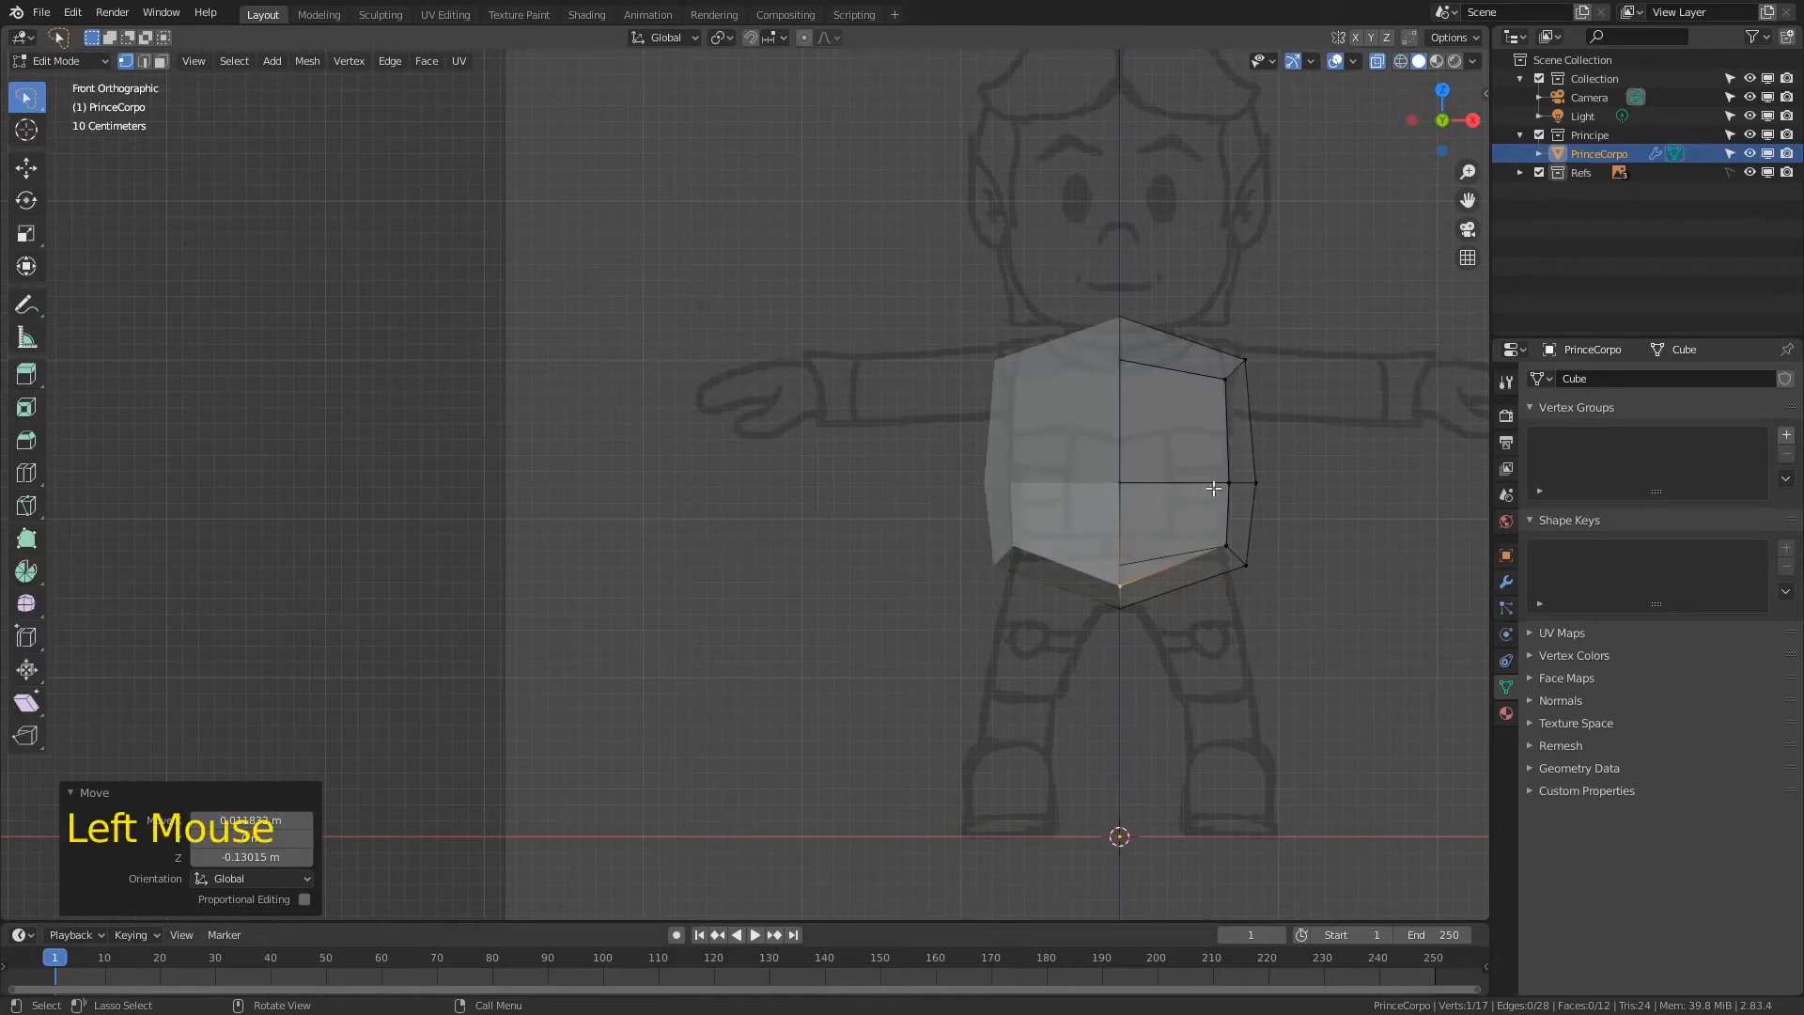
{"action": "left_click", "coordinate": [1378, 64]}
Step: Move the hips' front corner and side vertices inward to the front reference's body outline
{"action": "left_click", "coordinate": [1218, 573]}
{"action": "key", "text": "g"}
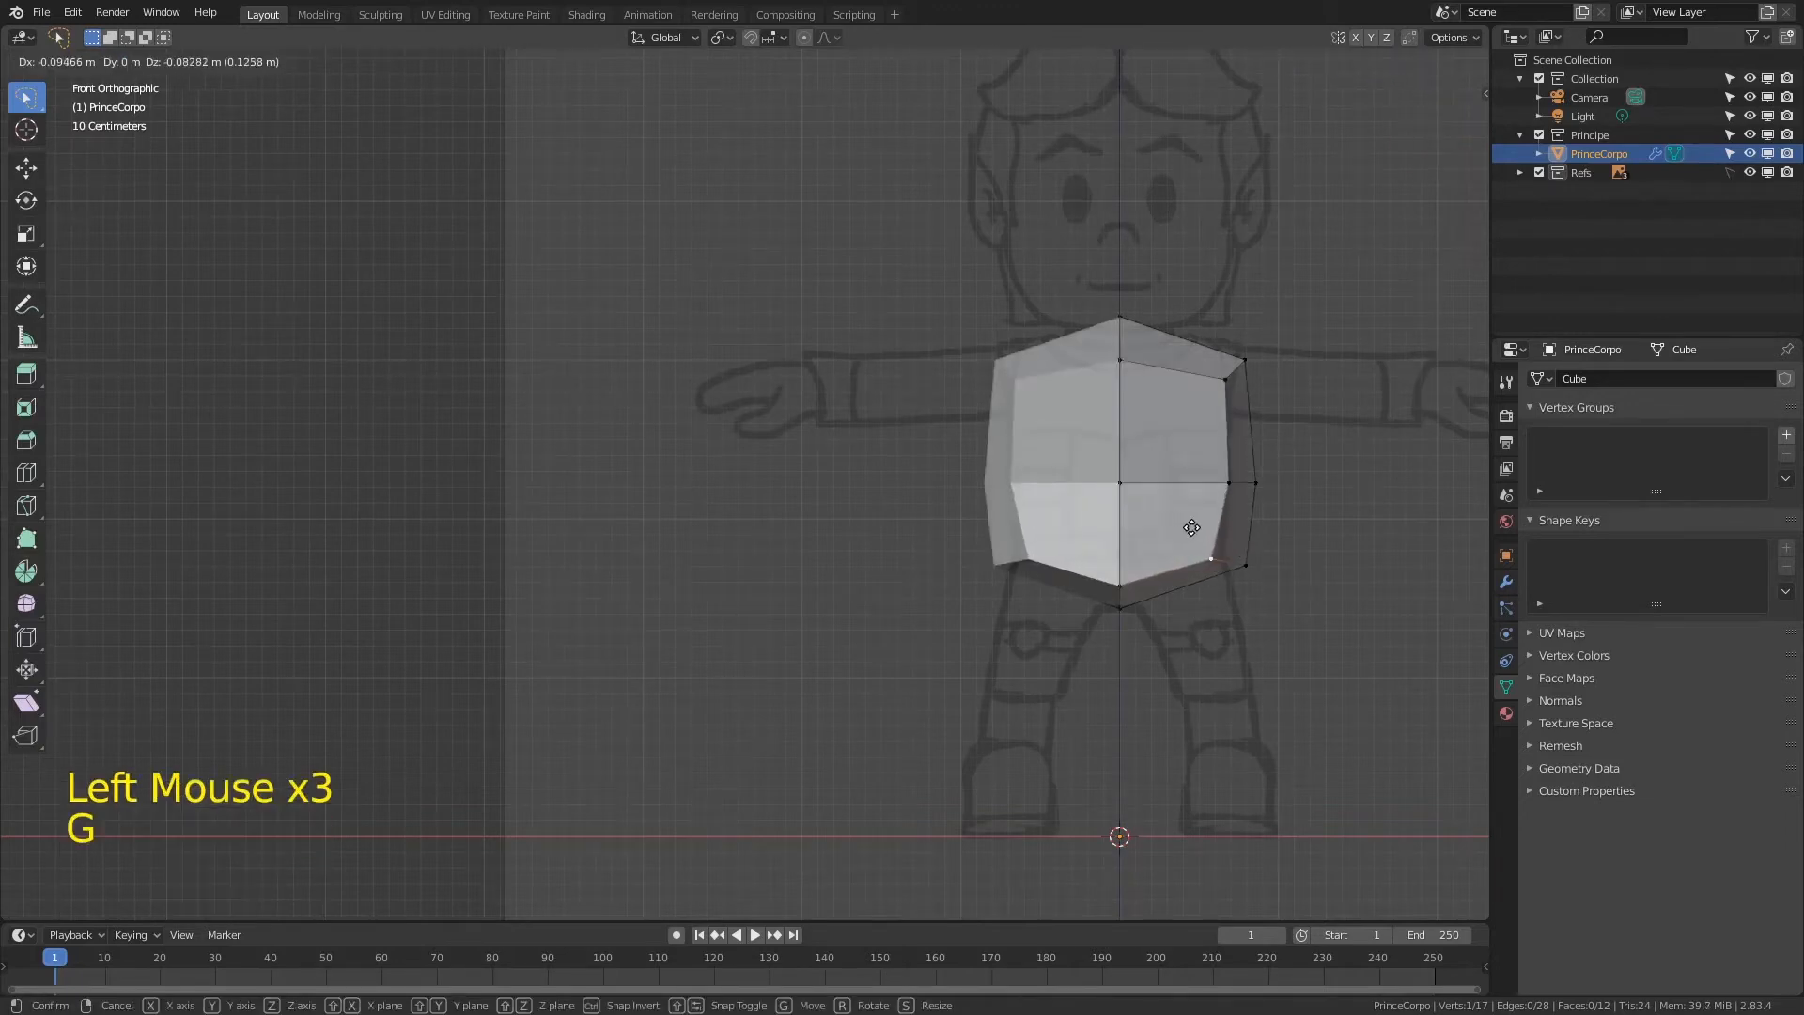
{"action": "left_click", "coordinate": [1259, 561]}
{"action": "key", "text": "g"}
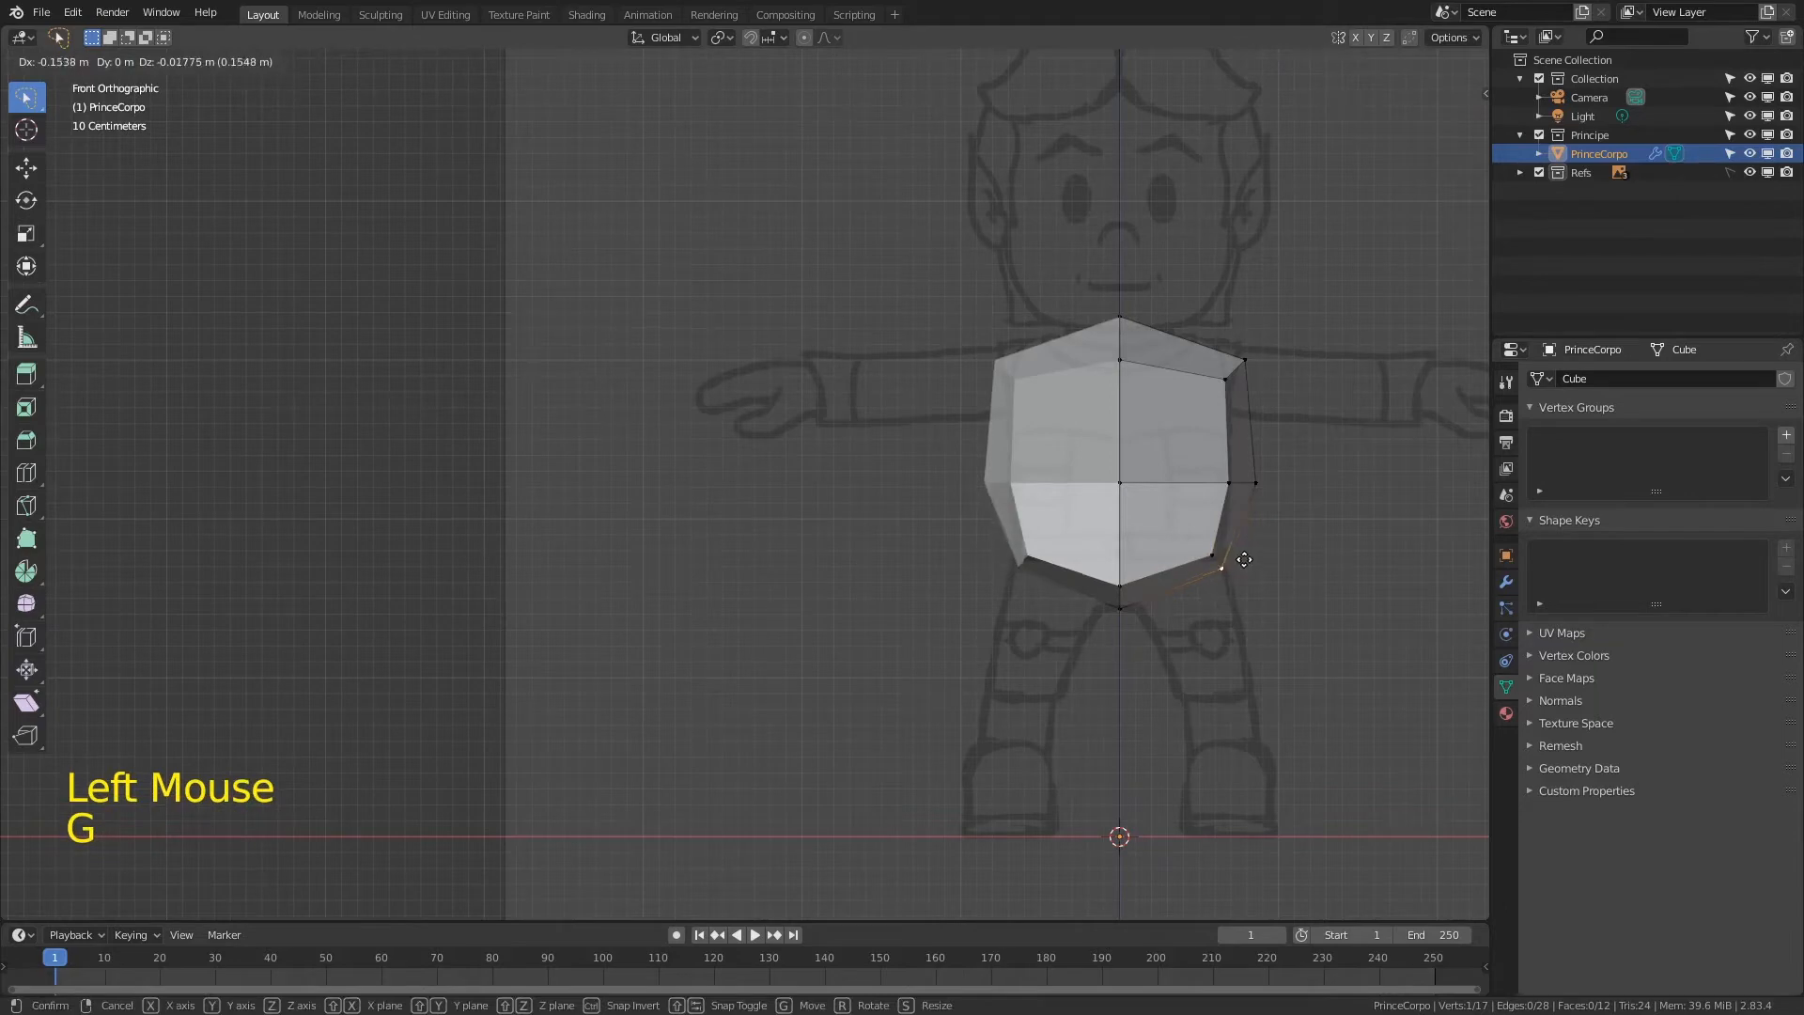
{"action": "left_click", "coordinate": [1246, 552]}
Step: Move the waist's front corner and side vertices inward to narrow the torso to the front reference
{"action": "left_click", "coordinate": [1229, 480]}
{"action": "key", "text": "g"}
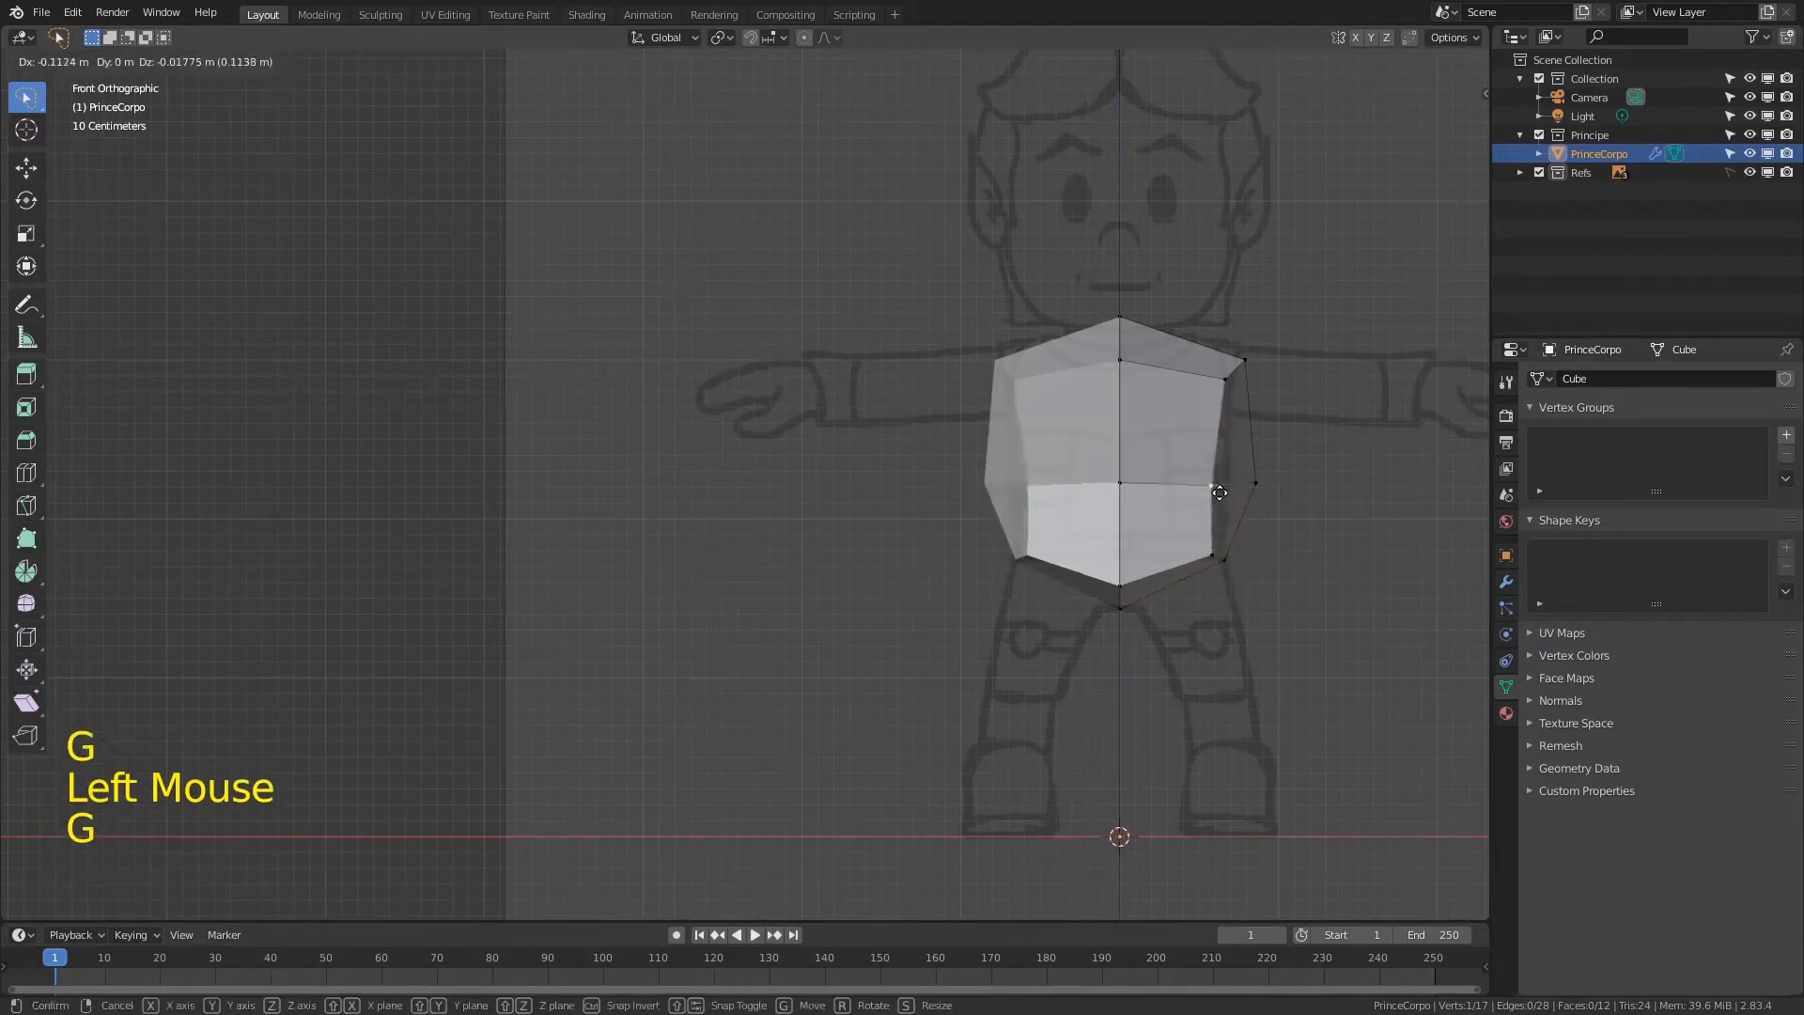
{"action": "left_click", "coordinate": [1202, 487]}
{"action": "left_click", "coordinate": [1265, 479]}
{"action": "key", "text": "g"}
{"action": "left_click", "coordinate": [1231, 479]}
Step: Flatten the torso's top along the reference shoulders by moving the shoulder vertices and lowering the top centre vertex about 0.15 m
{"action": "left_click", "coordinate": [1227, 381]}
{"action": "key", "text": "g"}
{"action": "key", "text": "g"}
{"action": "left_click", "coordinate": [1256, 337]}
{"action": "left_click", "coordinate": [1212, 377]}
{"action": "key", "text": "g"}
{"action": "left_click", "coordinate": [1235, 363]}
Step: Nudge the waist's side vertex about 0.024 m in X and -0.035 m in Z
{"action": "left_click", "coordinate": [1195, 487]}
{"action": "key", "text": "g"}
{"action": "left_click", "coordinate": [1211, 489]}
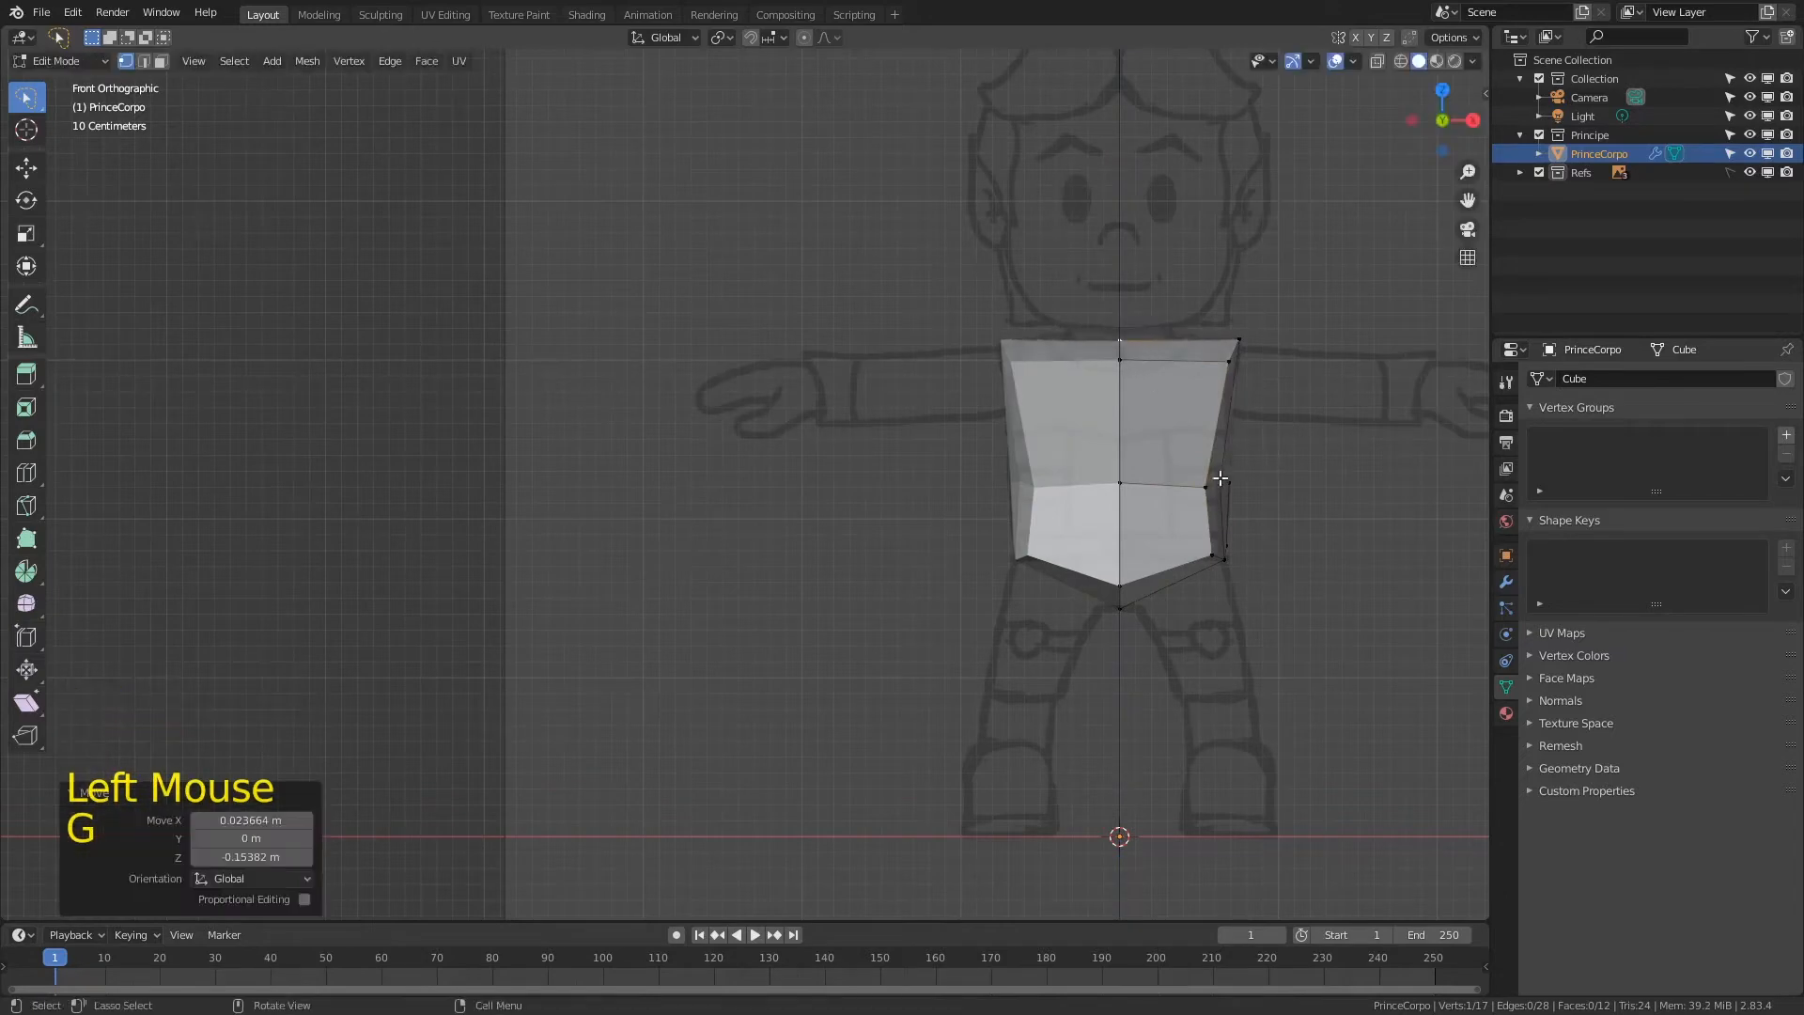
Step: Move all the front vertices of the torso back to the chest outline of the side reference
{"action": "key", "text": "KP_3"}
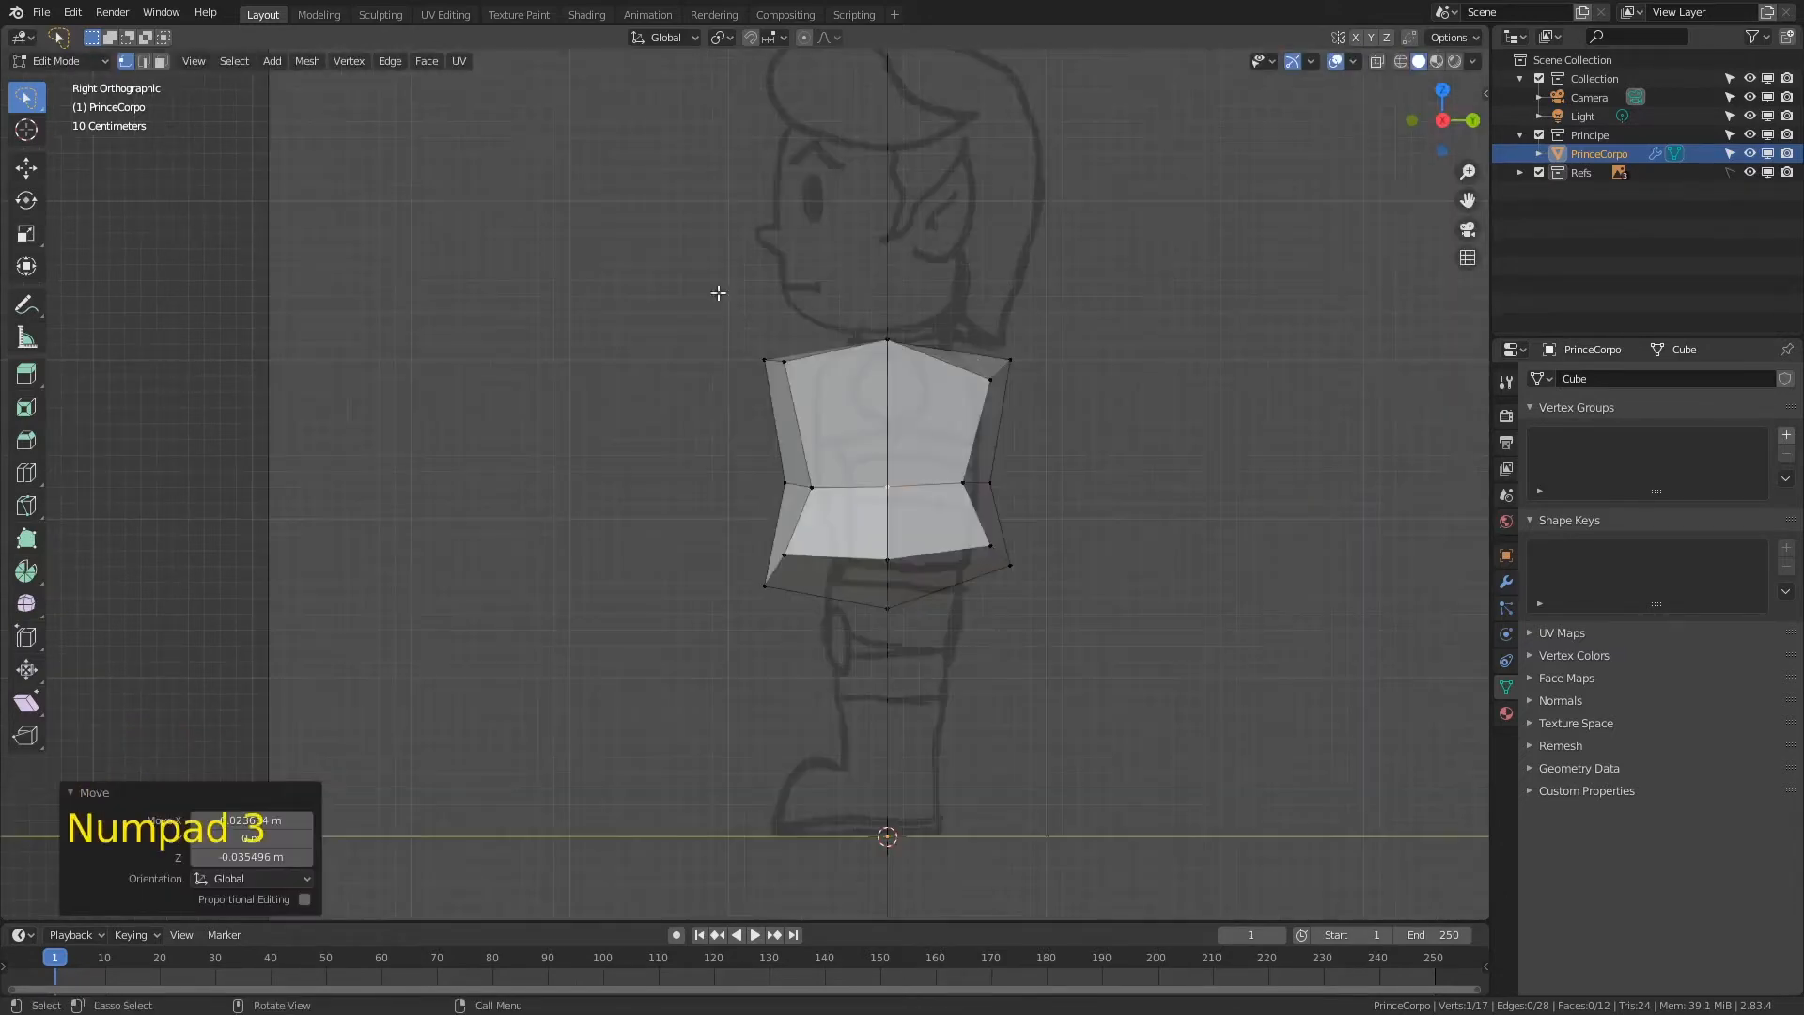
{"action": "left_click_drag", "start_coordinate": [718, 294], "coordinate": [841, 677]}
{"action": "key", "text": "g"}
{"action": "left_click", "coordinate": [820, 457]}
Step: Adjust the front waist vertices and shift the top front vertices about -0.03 m in Y and -0.05 m in Z
{"action": "left_click", "coordinate": [846, 480]}
{"action": "key", "text": "g"}
{"action": "left_click", "coordinate": [817, 470]}
{"action": "left_click", "coordinate": [827, 359]}
{"action": "key", "text": "g"}
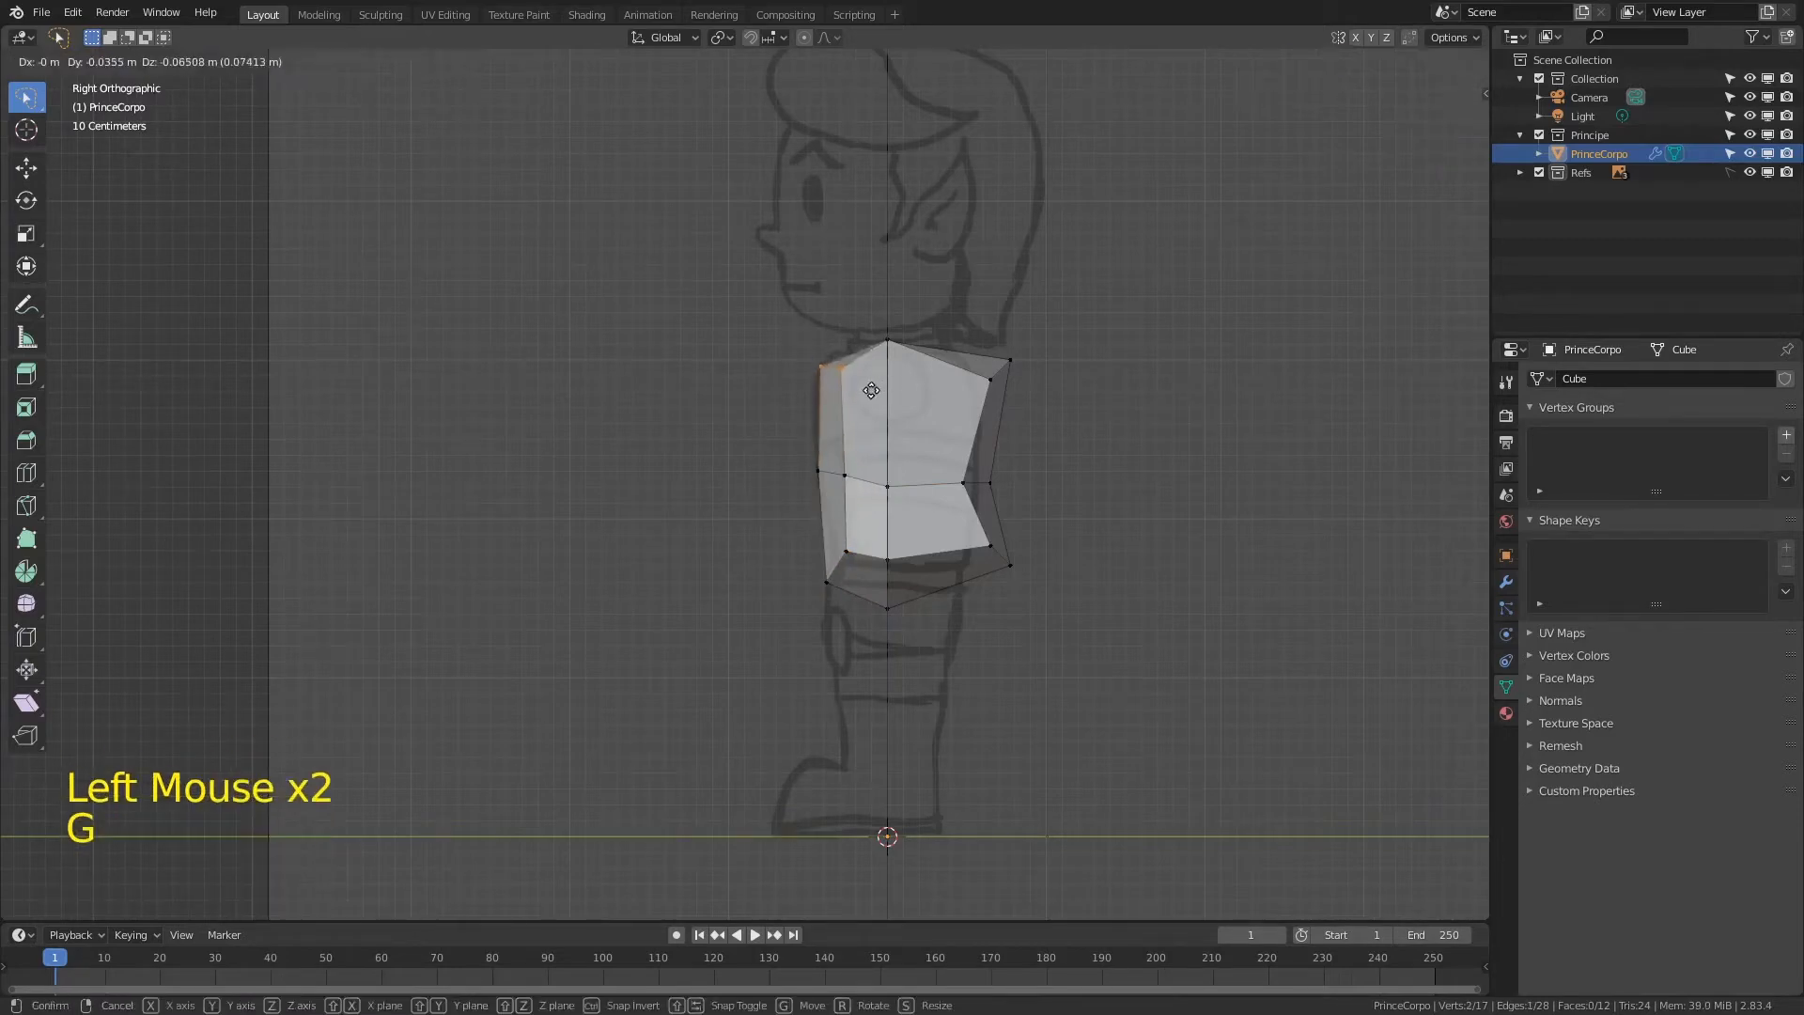
{"action": "left_click", "coordinate": [871, 391]}
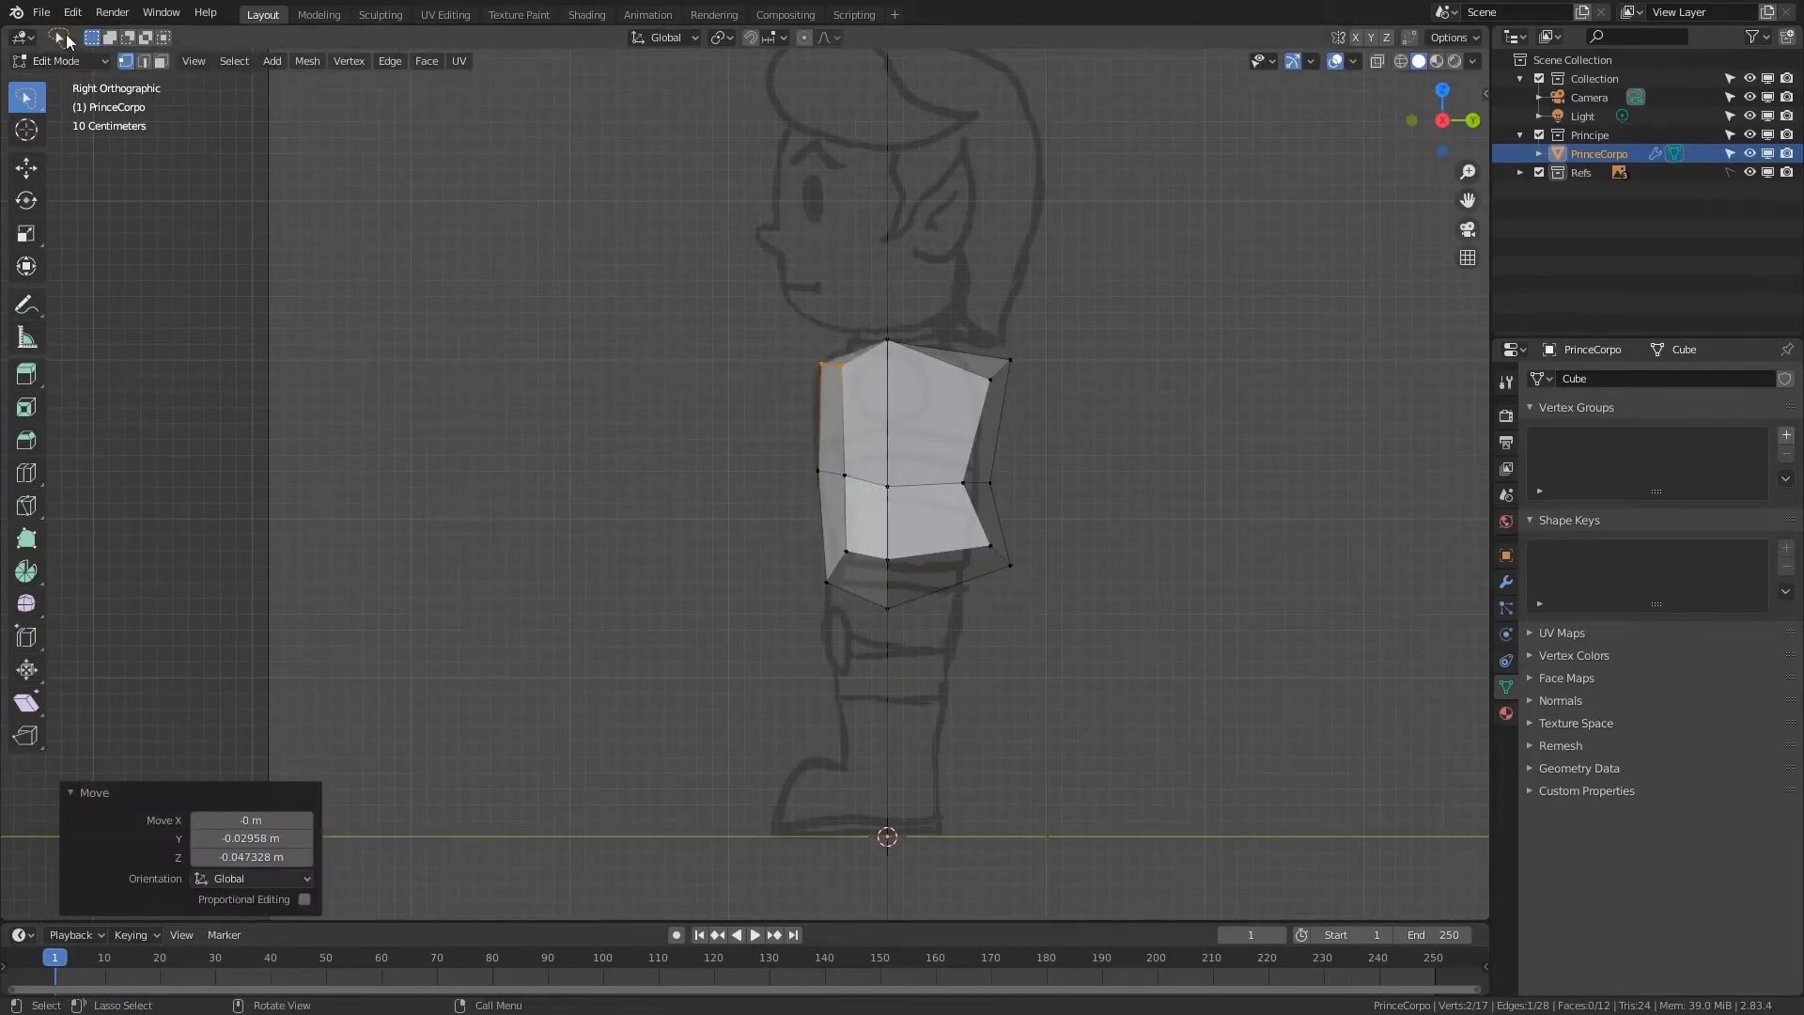
Step: Move the upper back, top centre and upper front vertices to follow the shoulder outline of the side reference
{"action": "left_click", "coordinate": [71, 42]}
{"action": "left_click", "coordinate": [1024, 385]}
{"action": "key", "text": "g"}
{"action": "left_click", "coordinate": [1024, 427]}
{"action": "left_click", "coordinate": [892, 340]}
{"action": "key", "text": "g"}
{"action": "left_click", "coordinate": [902, 342]}
{"action": "key", "text": "g"}
{"action": "left_click", "coordinate": [911, 357]}
{"action": "left_click", "coordinate": [827, 363]}
{"action": "key", "text": "g"}
{"action": "left_click", "coordinate": [850, 359]}
Step: Lower the waist row's front, middle and back vertices to the belt line of the side reference
{"action": "left_click", "coordinate": [834, 486]}
{"action": "key", "text": "g"}
{"action": "left_click", "coordinate": [859, 547]}
{"action": "left_click", "coordinate": [861, 489]}
{"action": "key", "text": "g"}
{"action": "left_click", "coordinate": [867, 543]}
{"action": "key", "text": "g"}
{"action": "left_click", "coordinate": [989, 551]}
{"action": "left_click", "coordinate": [908, 532], "text": "alt"}
{"action": "left_click", "coordinate": [993, 489]}
{"action": "key", "text": "g"}
{"action": "left_click", "coordinate": [993, 537]}
Step: Move the lower back vertices of the hips inward and down to the side reference's outline
{"action": "left_click", "coordinate": [992, 548]}
{"action": "key", "text": "g"}
{"action": "left_click", "coordinate": [971, 569]}
{"action": "left_click", "coordinate": [1016, 582]}
{"action": "key", "text": "g"}
{"action": "left_click", "coordinate": [965, 634]}
{"action": "left_click", "coordinate": [970, 577]}
{"action": "key", "text": "g"}
{"action": "left_click", "coordinate": [955, 609]}
Step: Lower the side and front vertices of the hips to meet the top of the legs in the side reference
{"action": "left_click", "coordinate": [896, 569]}
{"action": "key", "text": "g"}
{"action": "left_click", "coordinate": [899, 593]}
{"action": "key", "text": "g"}
{"action": "left_click", "coordinate": [829, 602]}
{"action": "left_click", "coordinate": [847, 573]}
{"action": "key", "text": "g"}
{"action": "left_click", "coordinate": [848, 586]}
Step: Raise the outer hip vertices to the leg line of the front reference and adjust the waist's outer front vertex
{"action": "left_click", "coordinate": [919, 596], "text": "alt"}
{"action": "key", "text": "KP_1"}
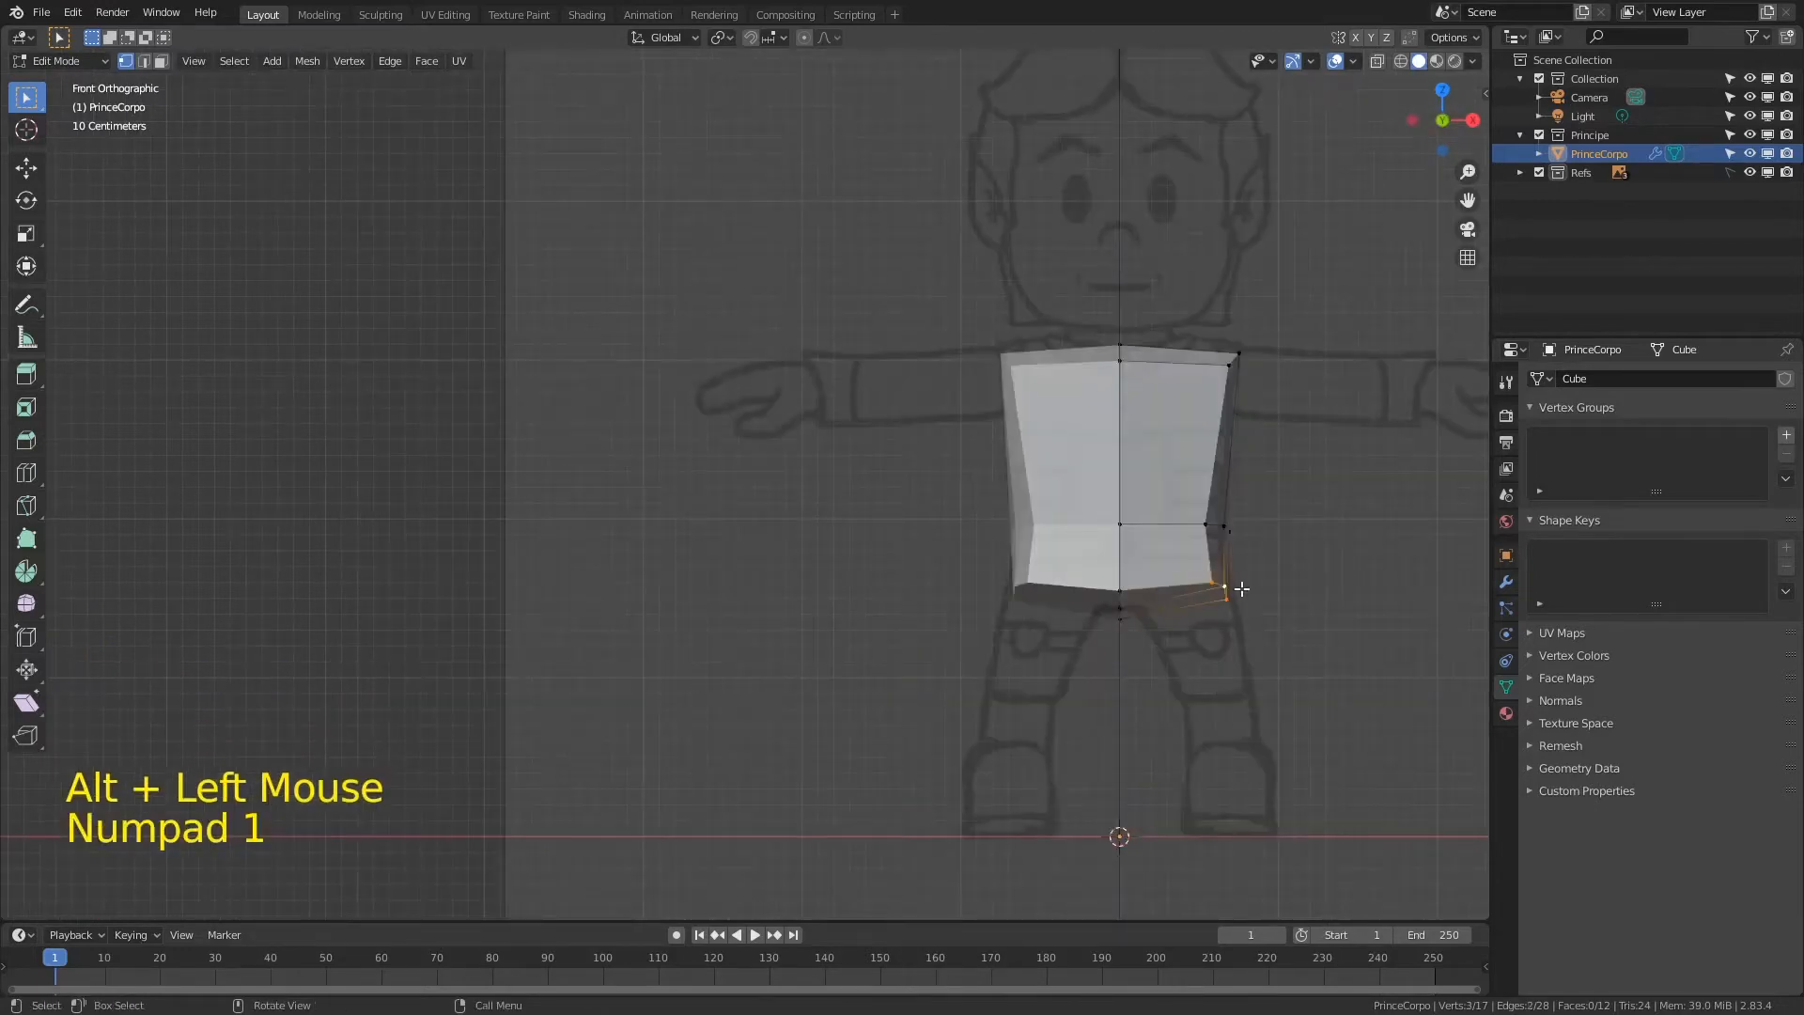
{"action": "key", "text": "g"}
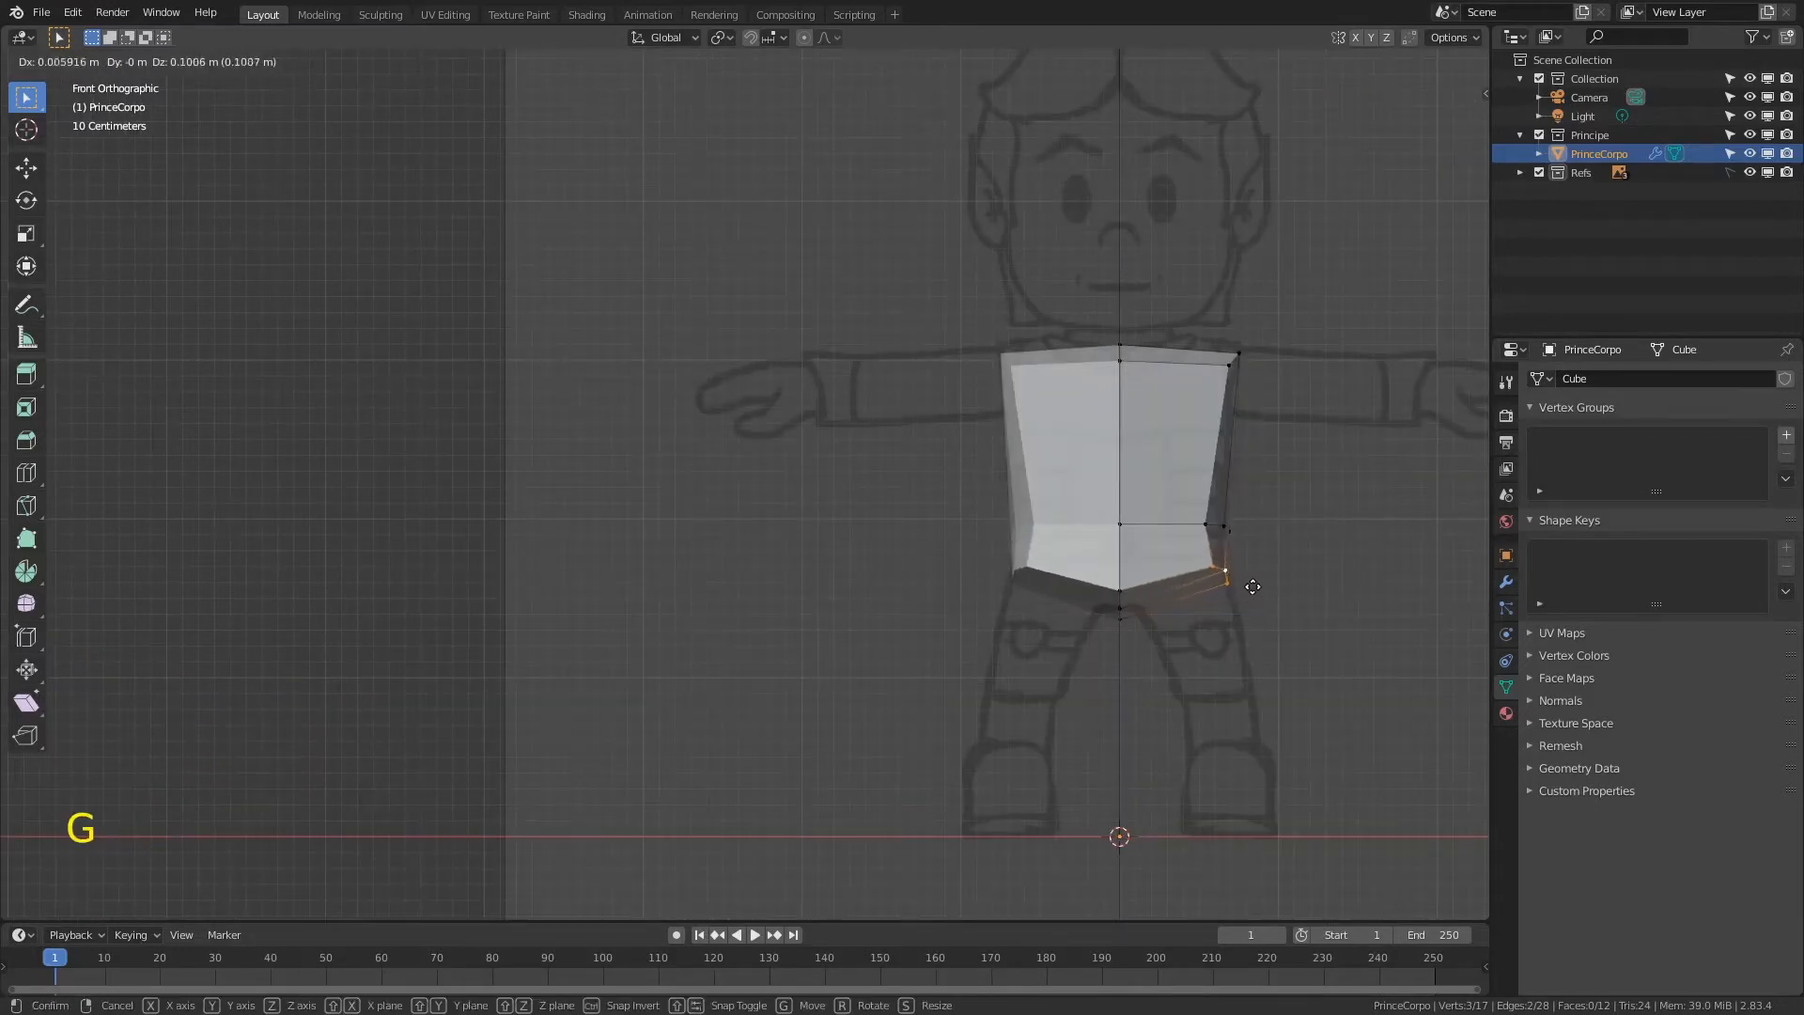
{"action": "left_click", "coordinate": [1226, 562]}
{"action": "left_click", "coordinate": [1206, 525]}
{"action": "key", "text": "g"}
{"action": "left_click", "coordinate": [1214, 523]}
Step: Move the outer shoulder vertices and the top centre vertex to the shoulder line of the front reference
{"action": "left_click", "coordinate": [1233, 363]}
{"action": "key", "text": "g"}
{"action": "left_click", "coordinate": [1212, 357]}
{"action": "key", "text": "g"}
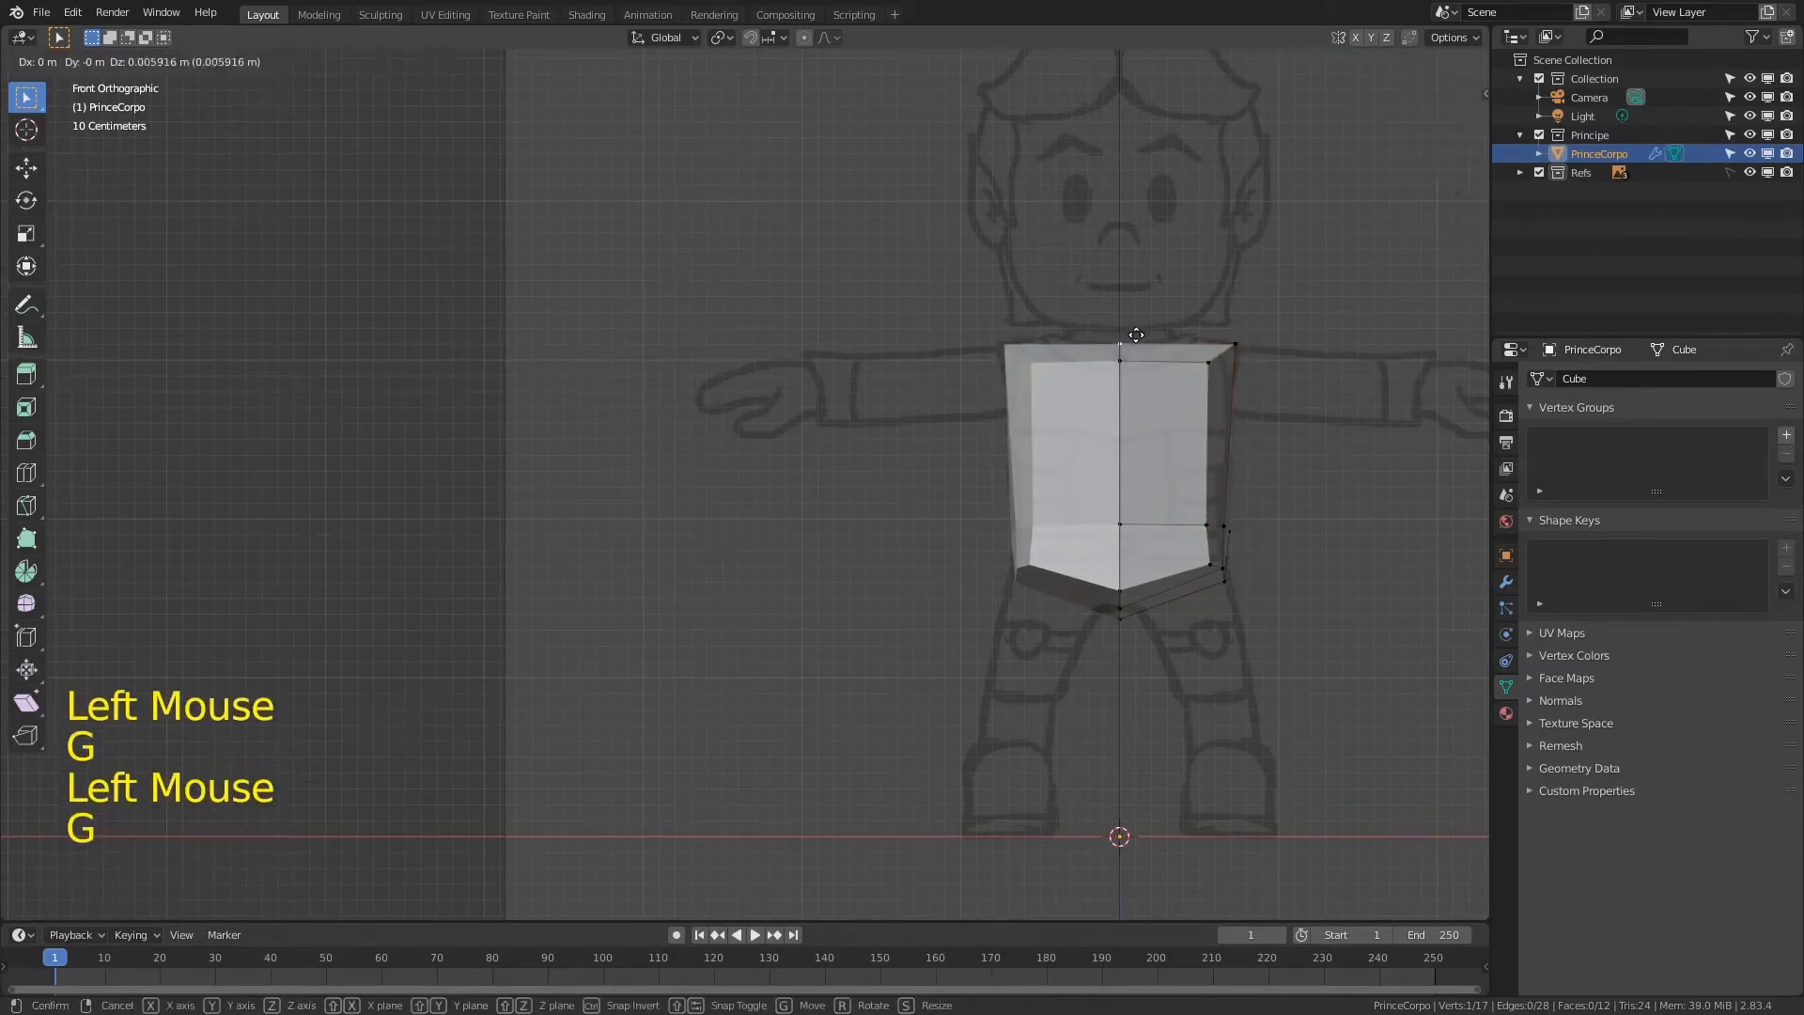
{"action": "left_click", "coordinate": [1190, 589]}
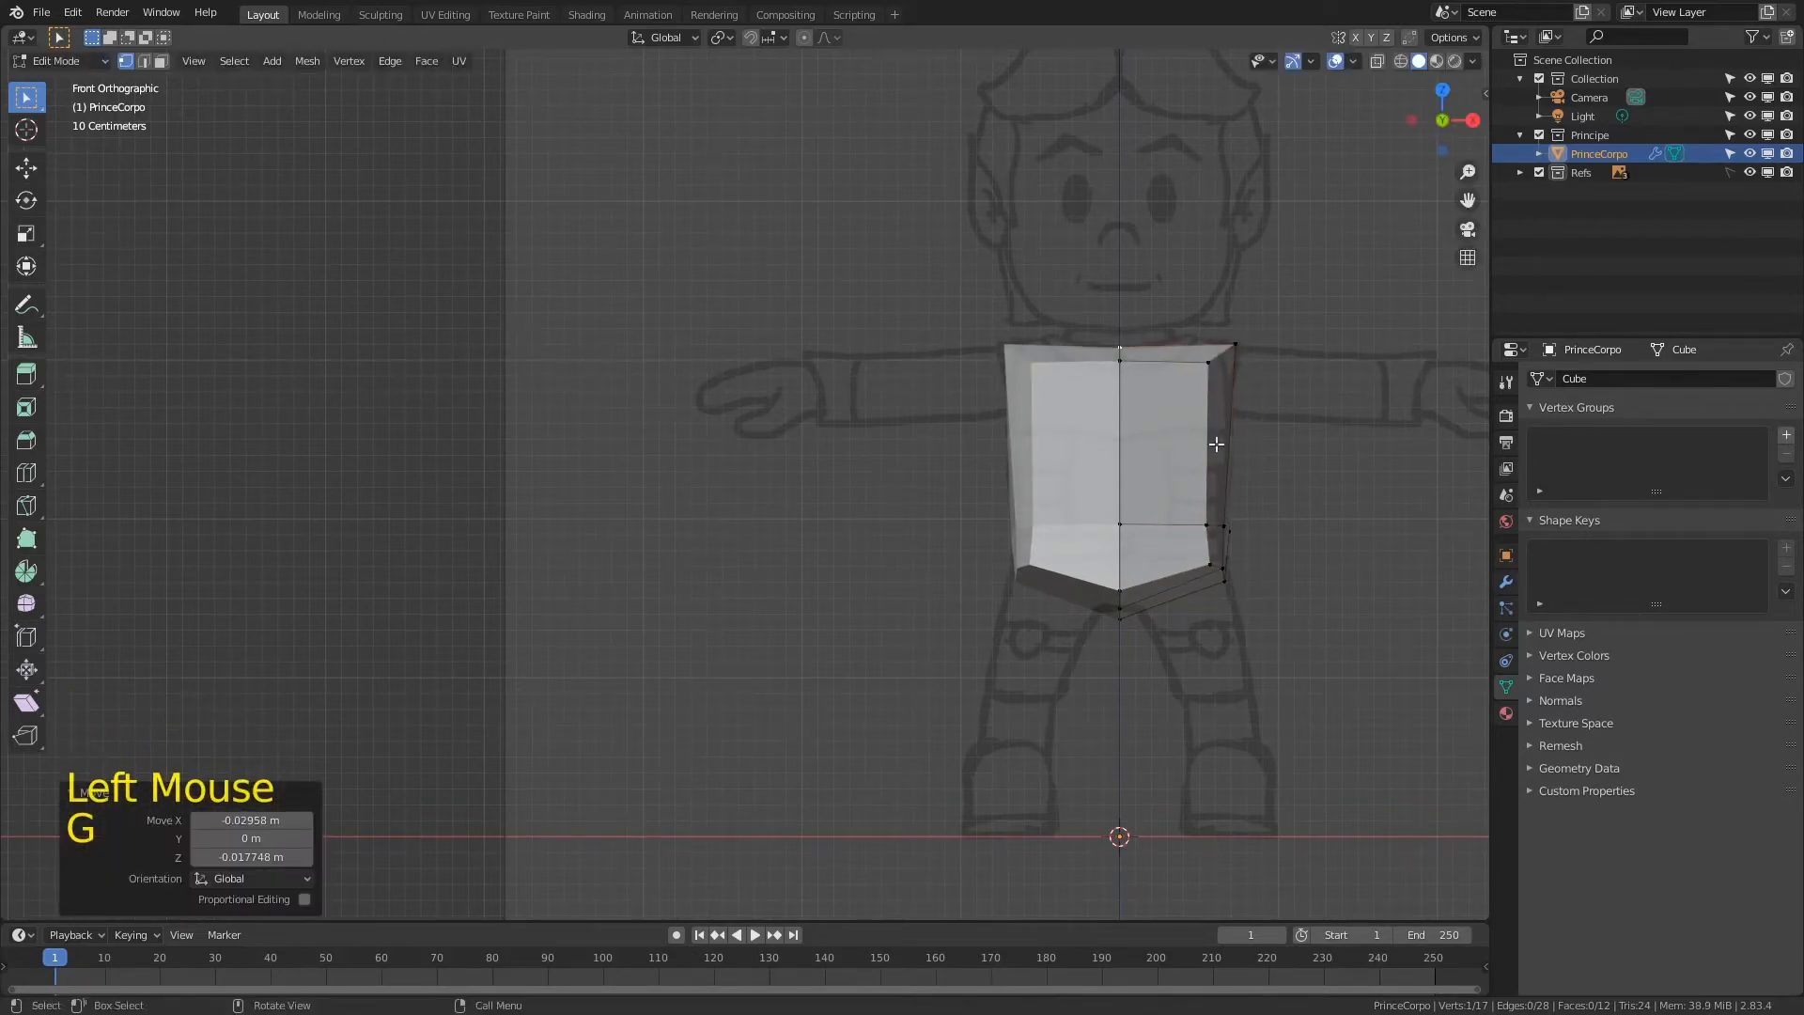
Step: Leave Edit Mode and apply smooth shading to the body
{"action": "key", "text": "Tab"}
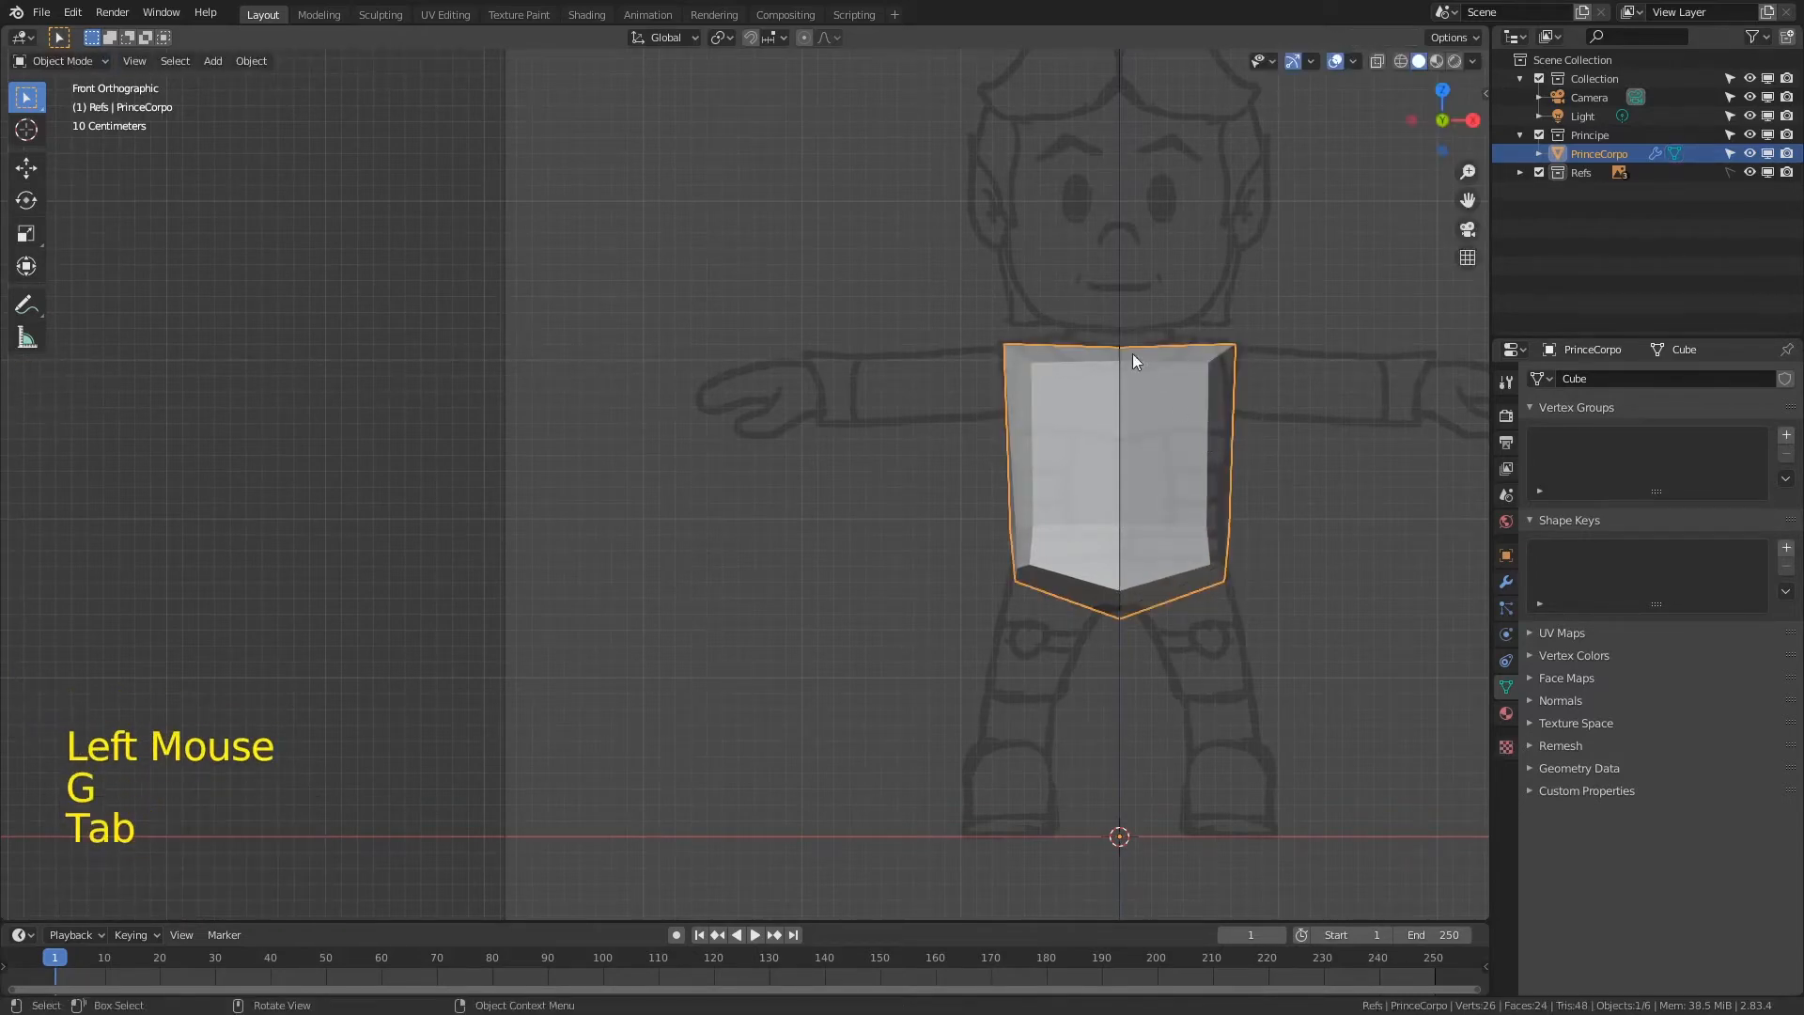
{"action": "right_click", "coordinate": [1171, 385]}
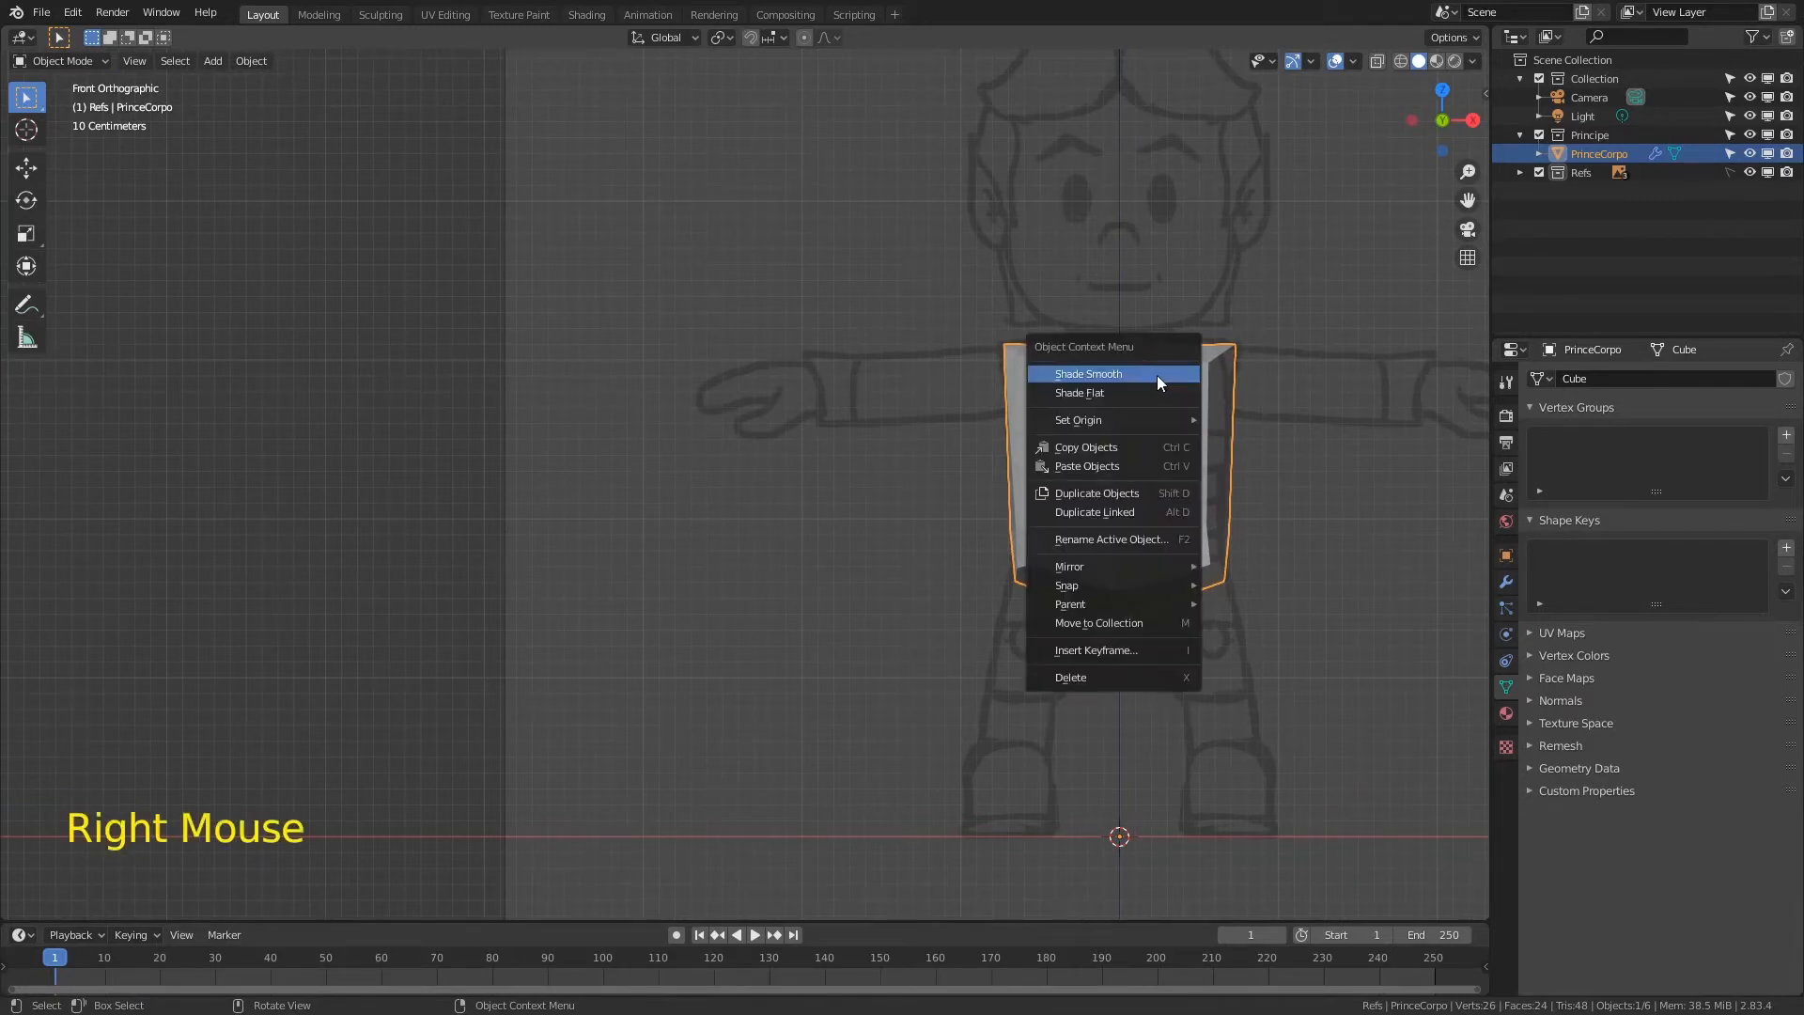
{"action": "left_click", "coordinate": [1157, 375]}
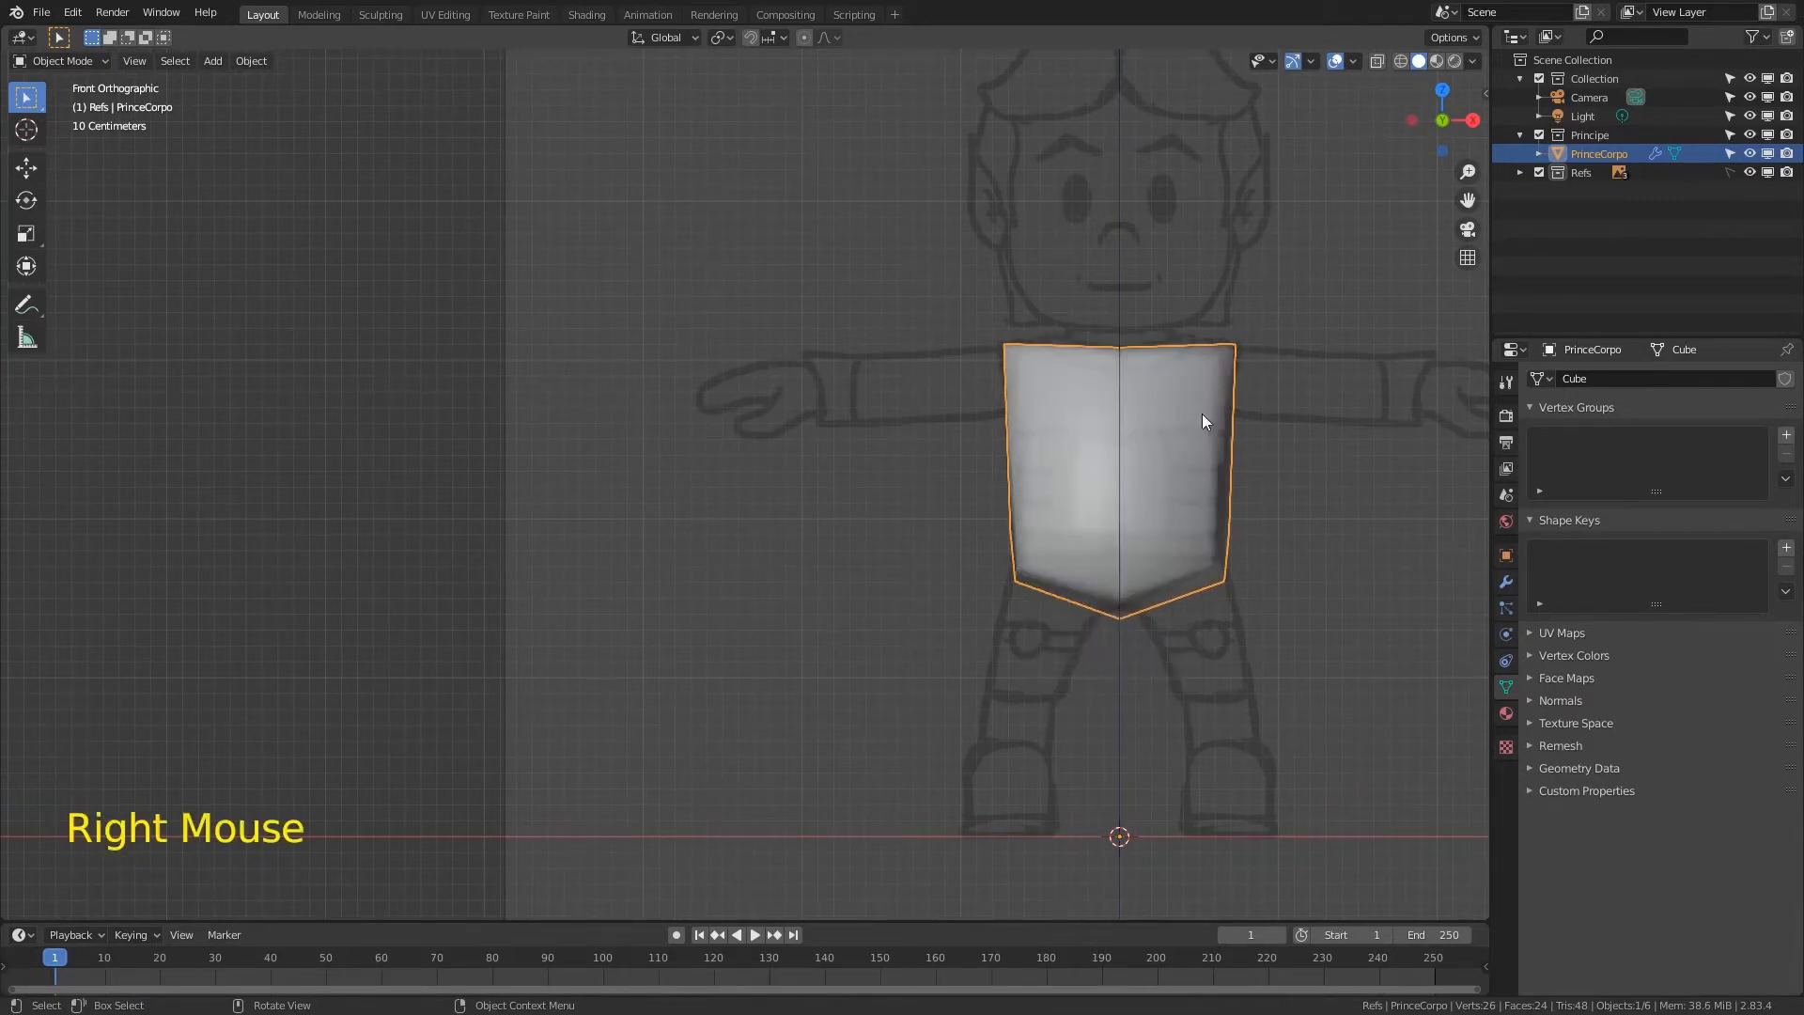
Step: Add a Subdivision Surface modifier to the body below its Mirror modifier
{"action": "left_click", "coordinate": [1506, 584]}
{"action": "left_click", "coordinate": [1577, 378]}
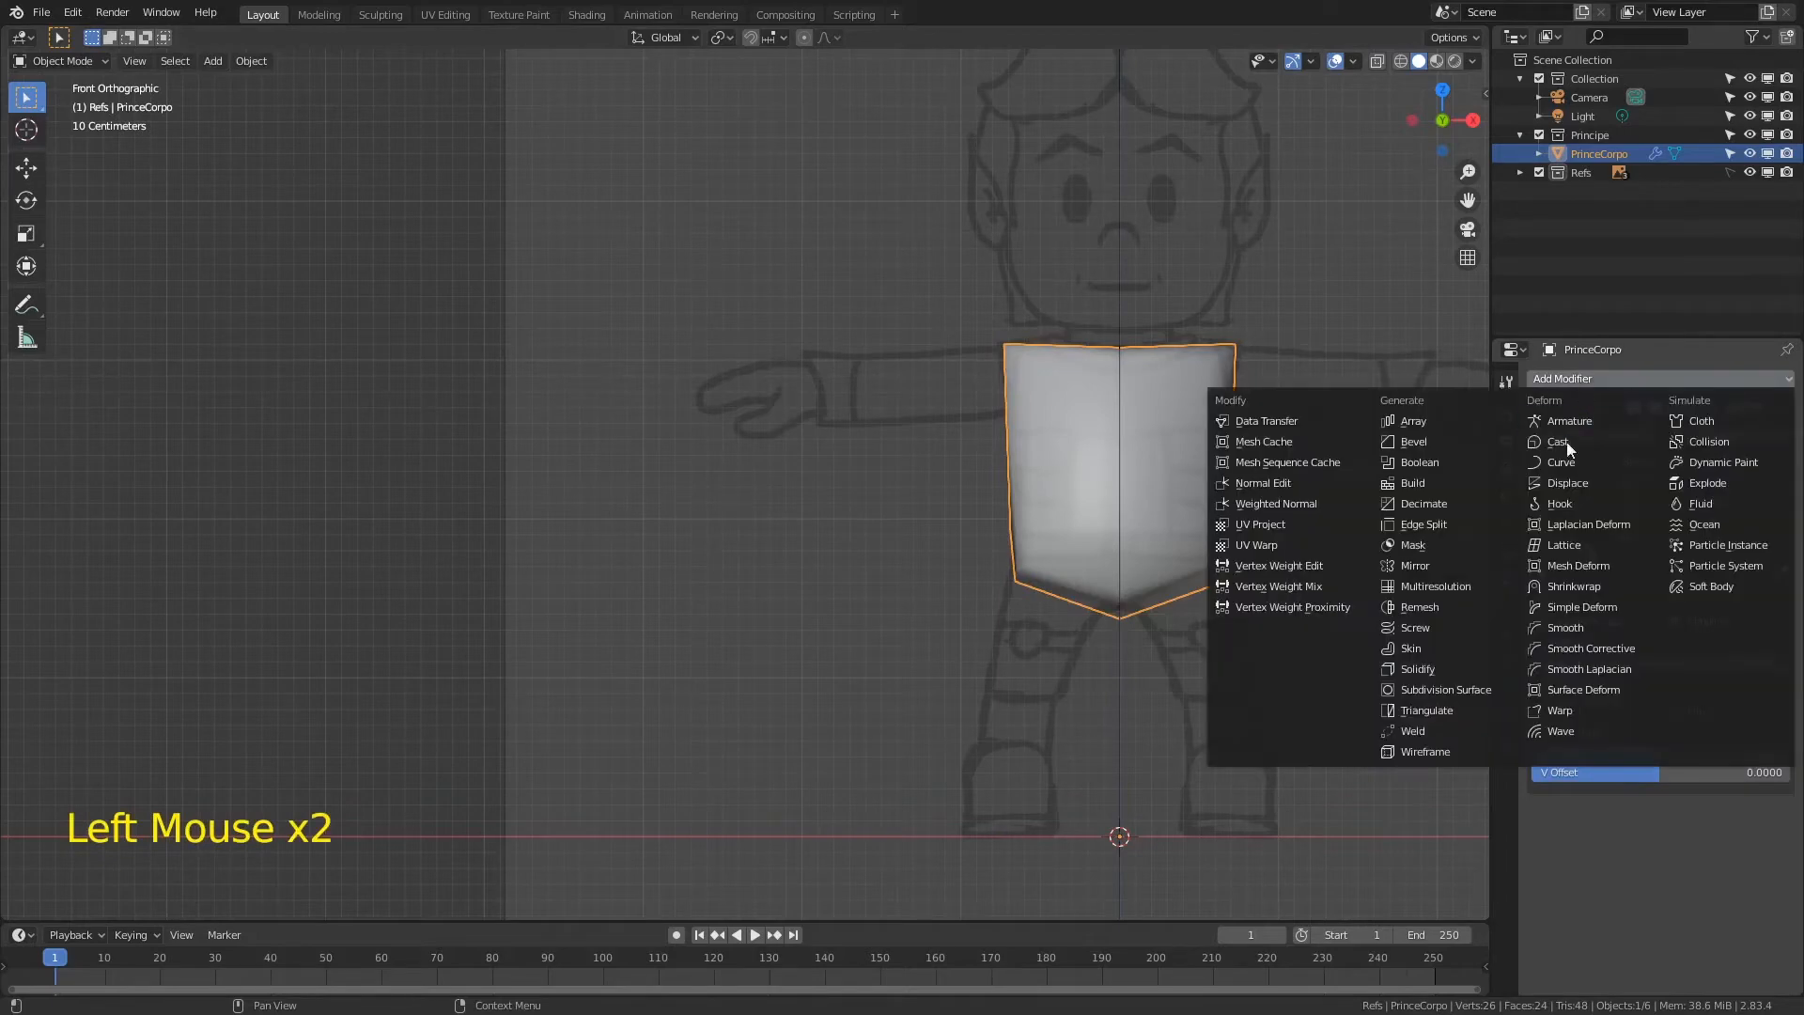
{"action": "left_click", "coordinate": [1425, 690]}
{"action": "key", "text": "Tab"}
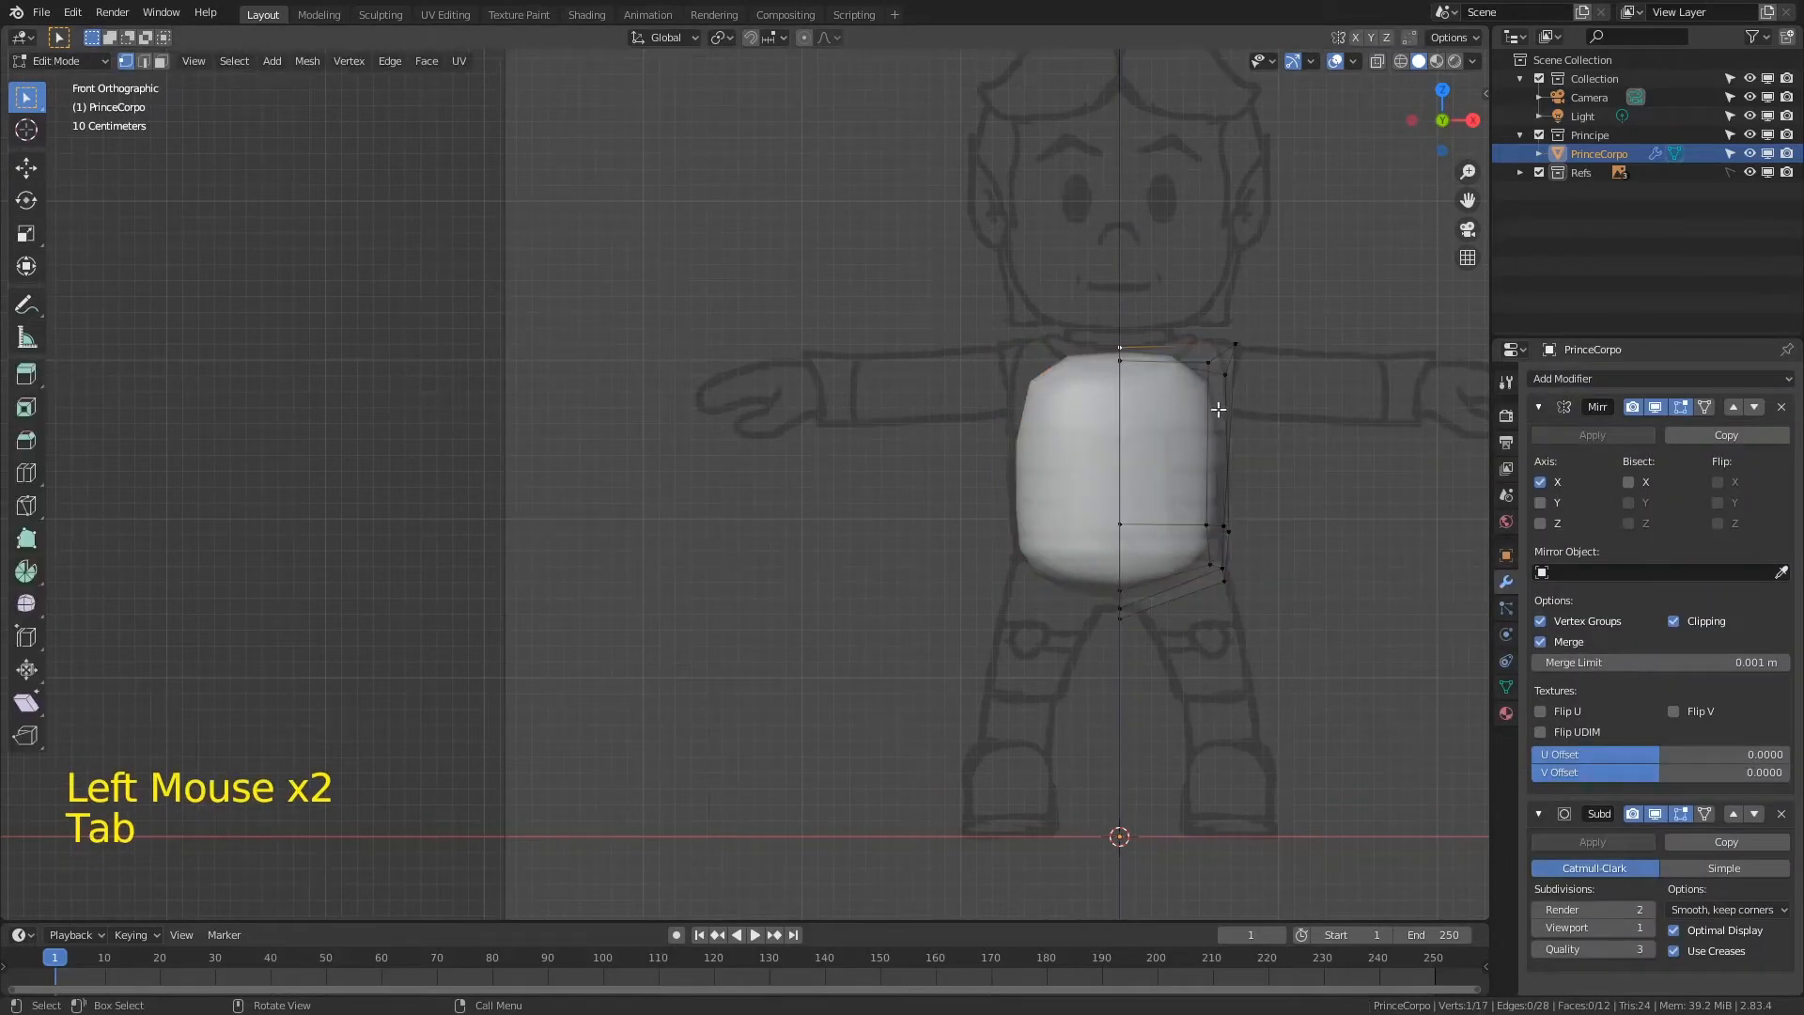
{"action": "key", "text": "Tab"}
{"action": "right_click", "coordinate": [1165, 389]}
Step: In the side view, shift the whole top row of body vertices slightly up and back to meet the neck line
{"action": "middle_click_drag", "start_coordinate": [1285, 362], "coordinate": [1112, 406]}
{"action": "key", "text": "KP_3"}
{"action": "mouse_move", "coordinate": [934, 410]}
{"action": "middle_mouse_down", "text": "ctrl"}
{"action": "mouse_move", "coordinate": [939, 378]}
{"action": "mouse_move", "coordinate": [1046, 299]}
{"action": "middle_mouse_up", "text": "ctrl"}
{"action": "key", "text": "Tab"}
{"action": "left_click_drag", "start_coordinate": [776, 262], "coordinate": [1050, 387]}
{"action": "key", "text": "g"}
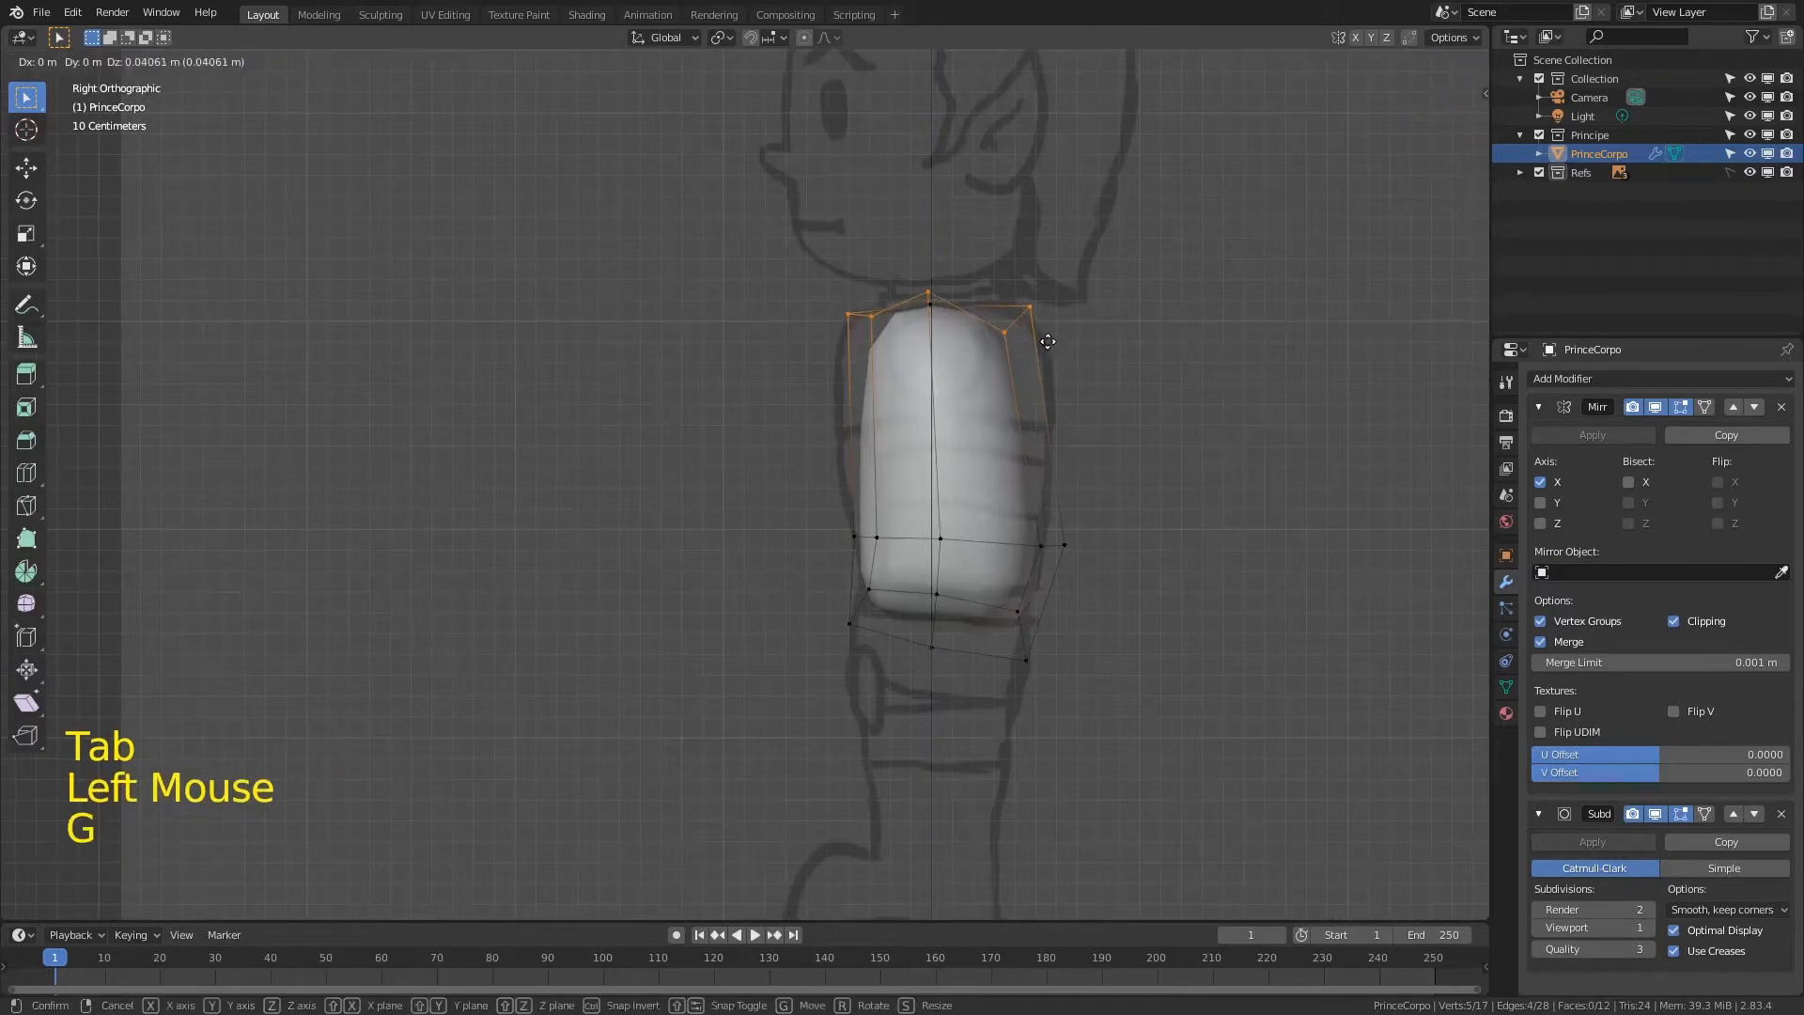
{"action": "left_click", "coordinate": [1044, 330]}
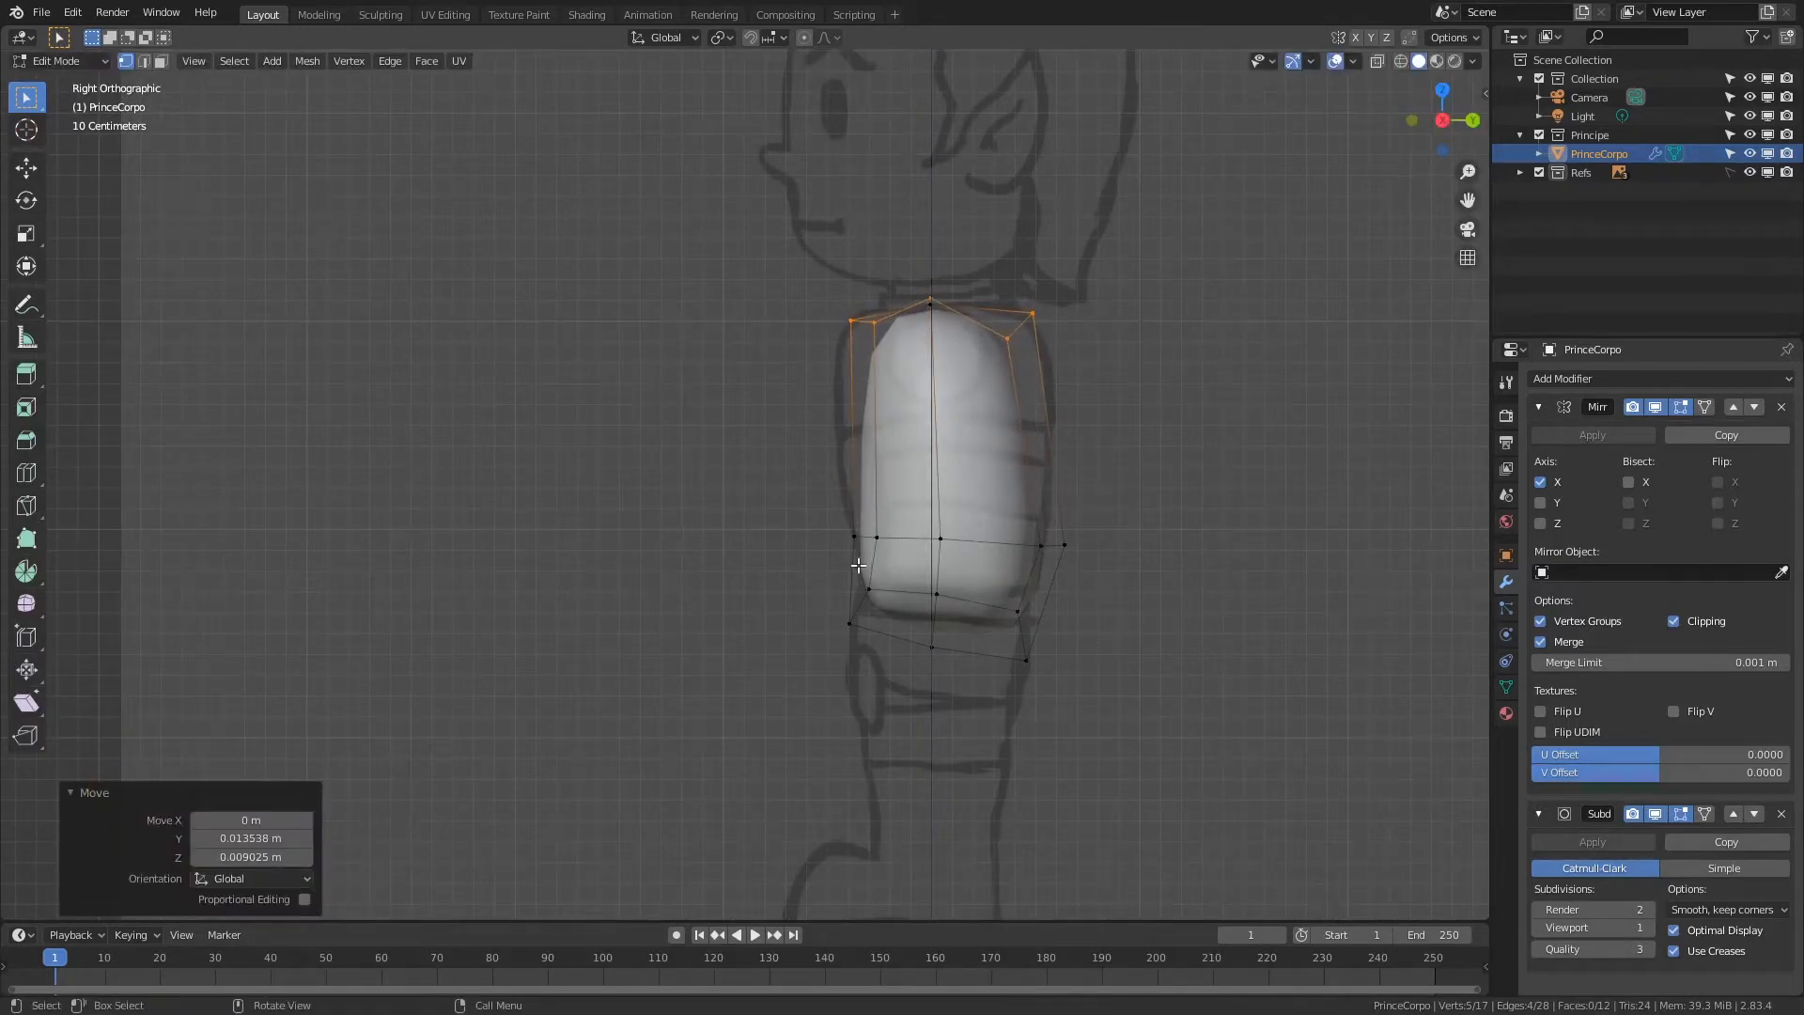
Step: Move the two front waist vertices slightly forward and down towards the belly outline of the side reference
{"action": "left_click", "coordinate": [865, 537]}
{"action": "key", "text": "g"}
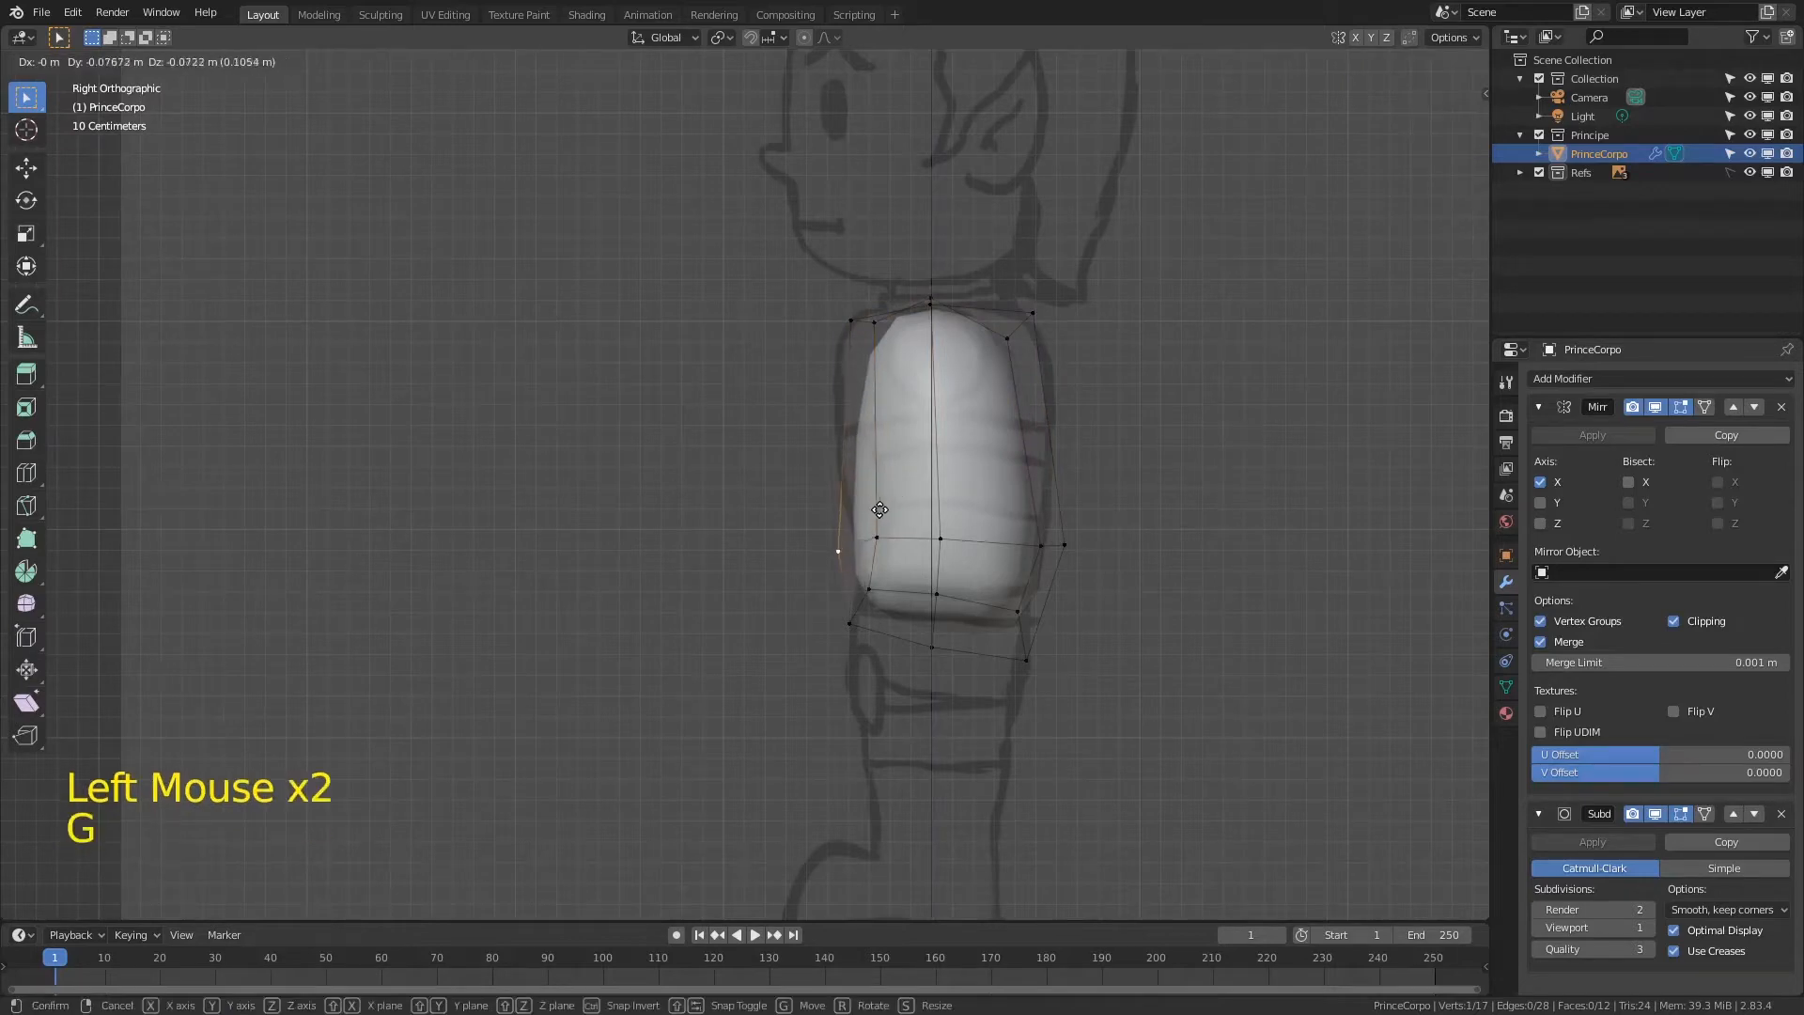
{"action": "left_click", "coordinate": [892, 515]}
{"action": "key", "text": "g"}
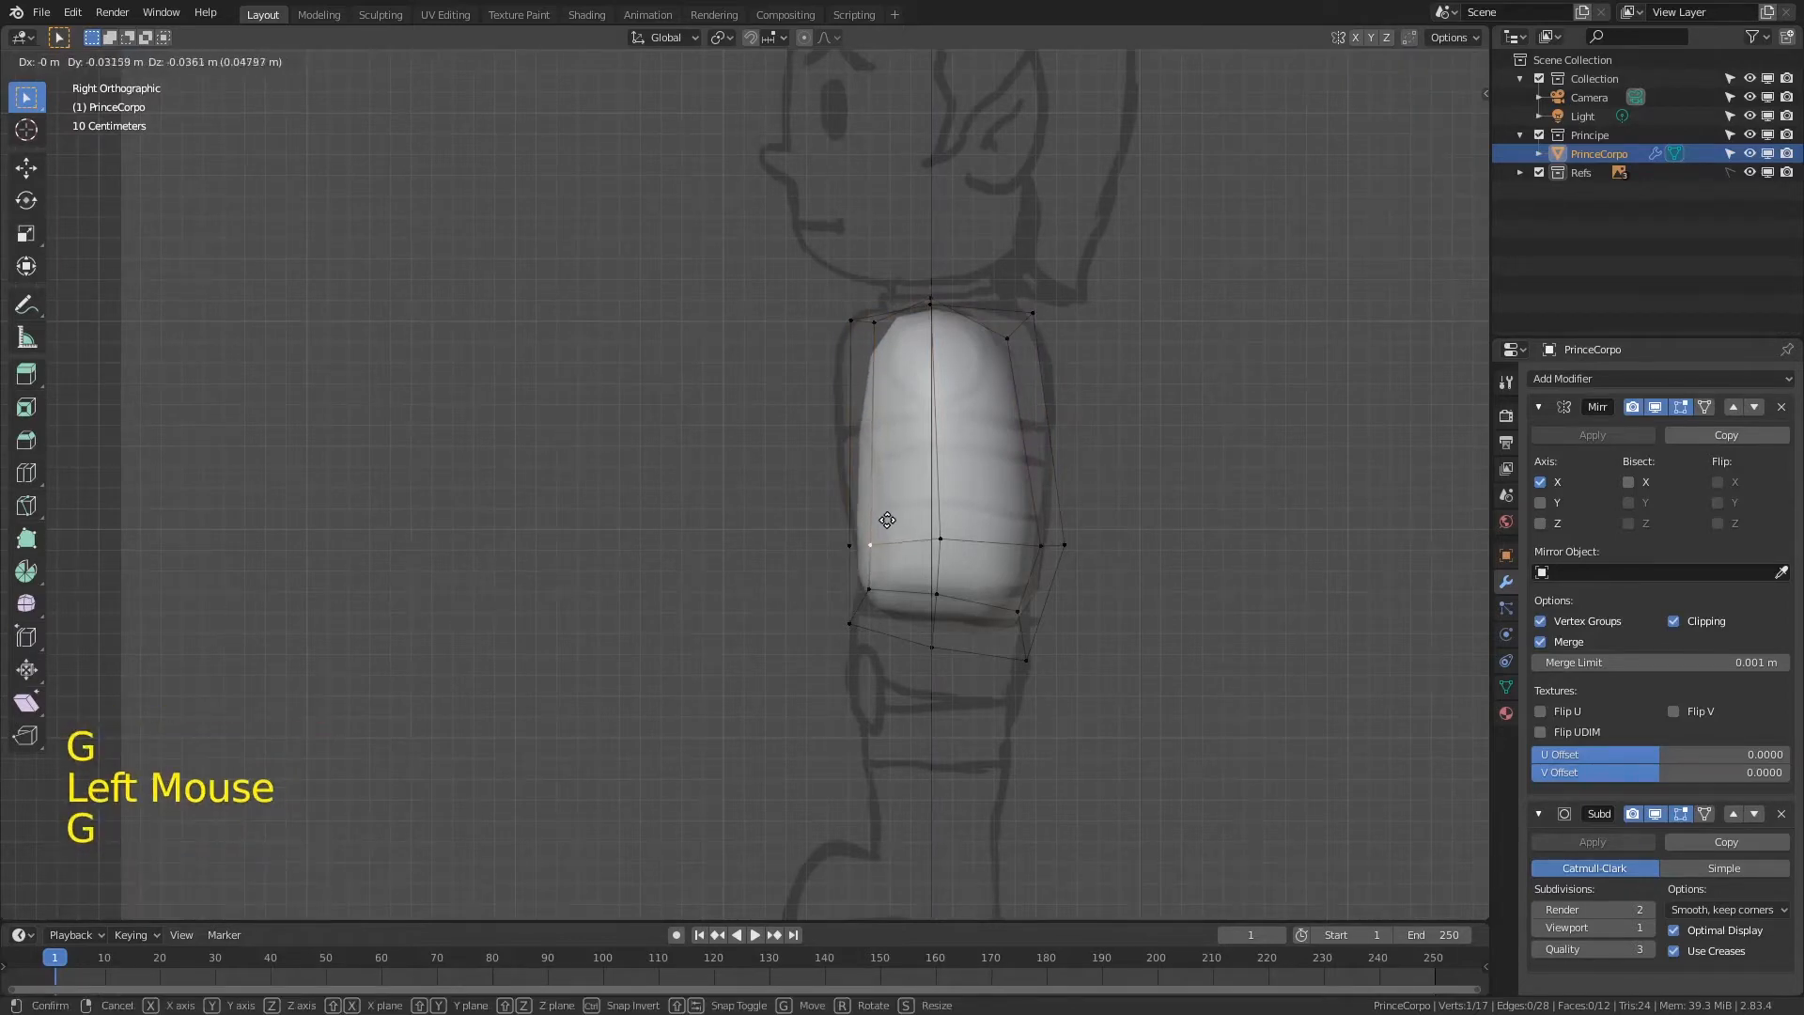
{"action": "left_click", "coordinate": [882, 526]}
Step: Add a horizontal loop cut around the chest, midway between the shoulder and waist rows
{"action": "key", "text": "ctrl+r"}
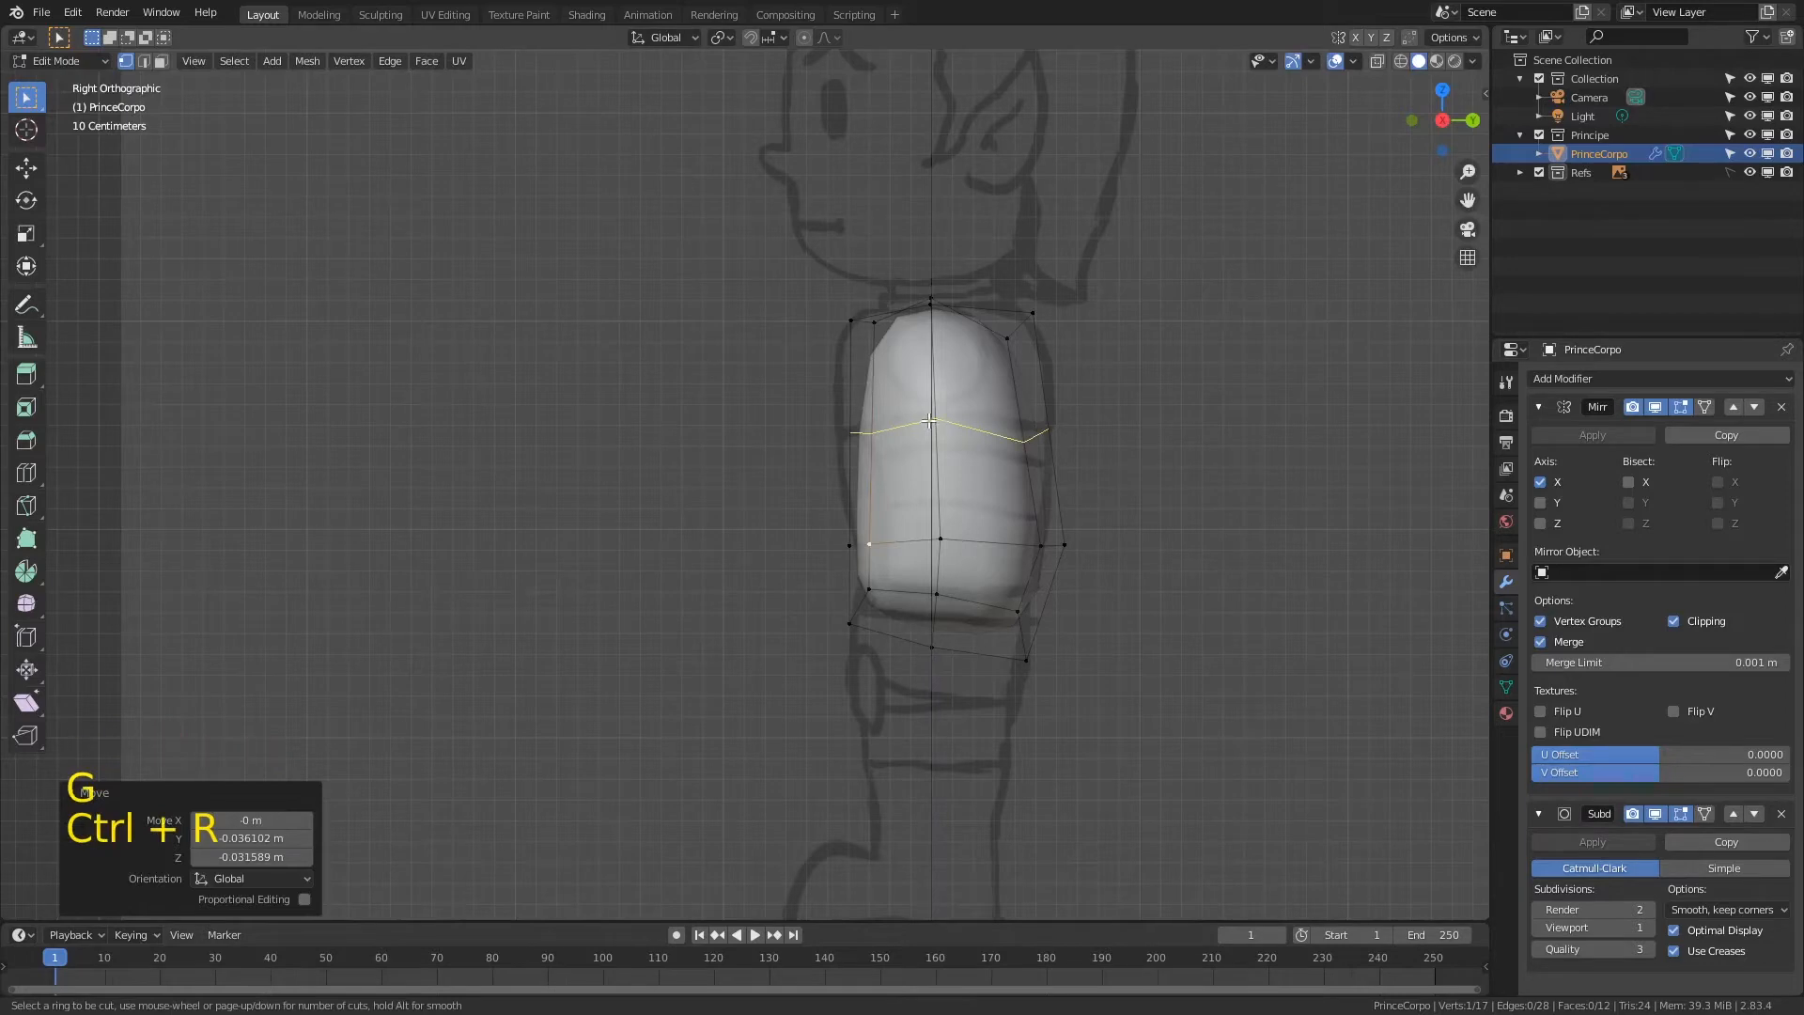
{"action": "left_click", "coordinate": [938, 434]}
{"action": "left_click", "coordinate": [928, 415]}
Step: Push the front chest vertices and the upper front vertex forward to round the chest along the side reference
{"action": "left_click", "coordinate": [857, 425]}
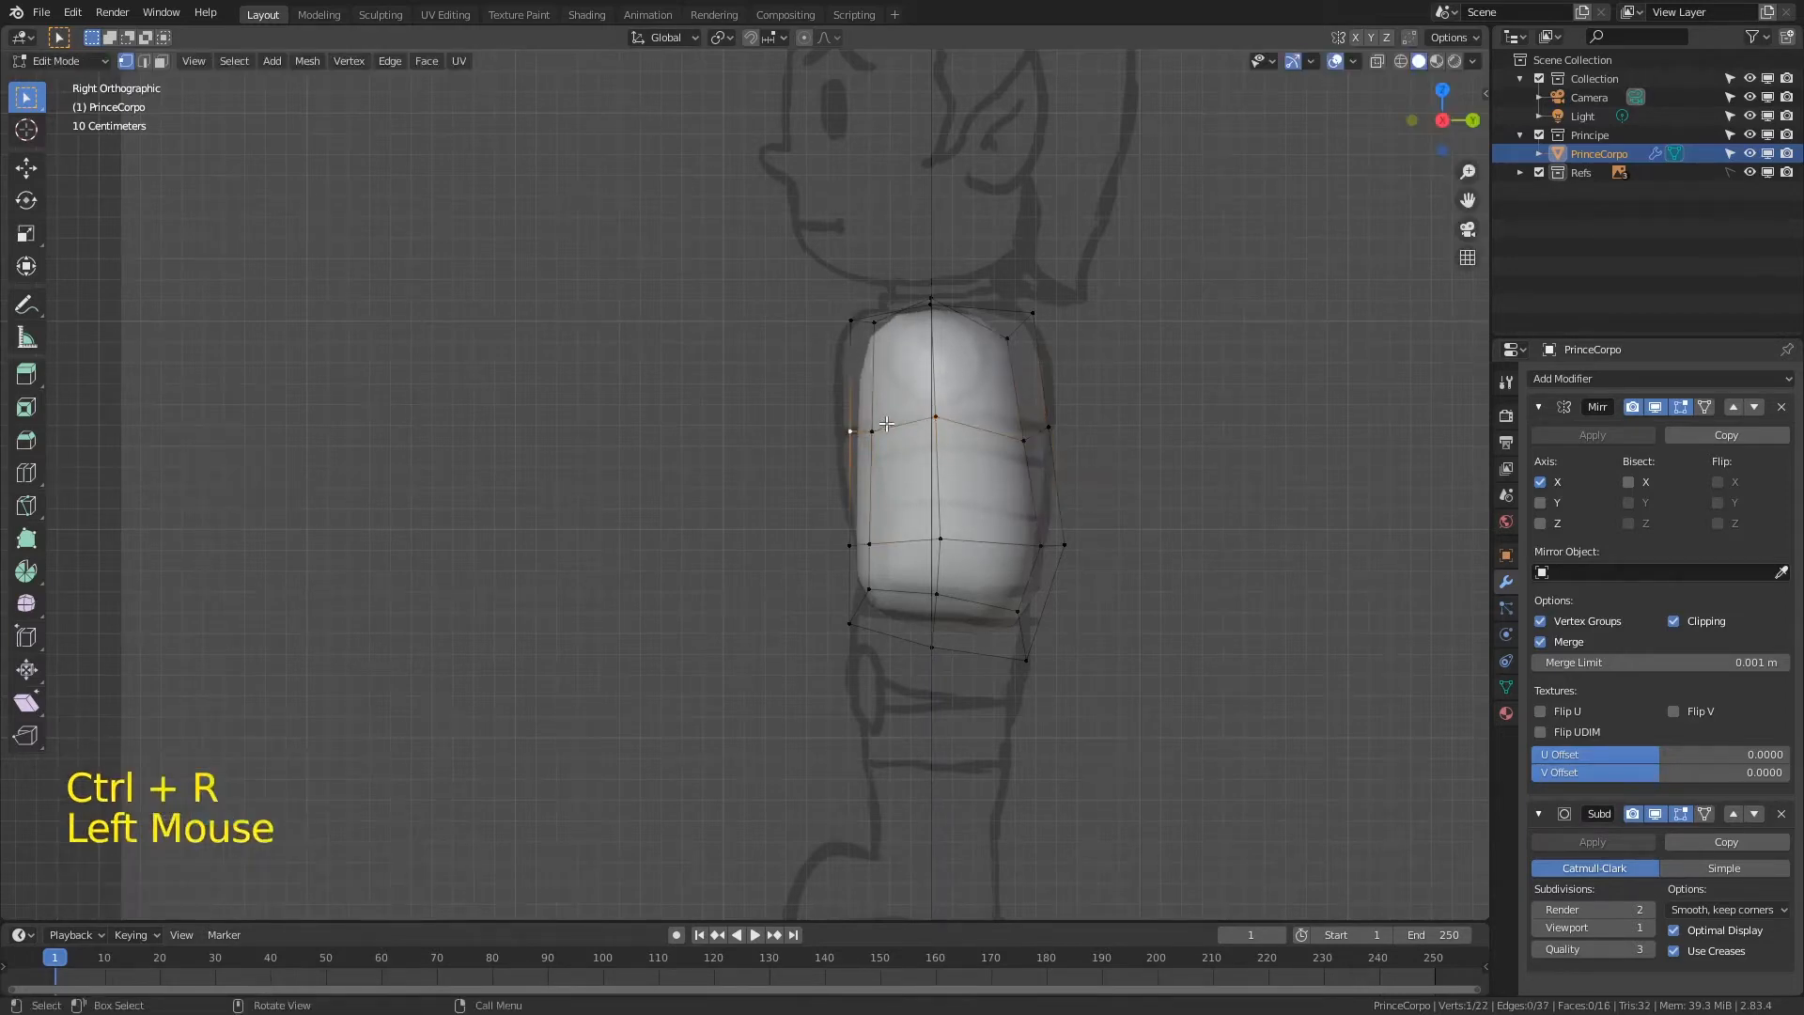
{"action": "key", "text": "g"}
{"action": "left_click", "coordinate": [869, 405]}
{"action": "left_click", "coordinate": [857, 316]}
{"action": "key", "text": "g"}
{"action": "left_click", "coordinate": [854, 312]}
{"action": "left_click", "coordinate": [875, 420]}
{"action": "key", "text": "g"}
{"action": "left_click", "coordinate": [885, 404]}
Step: Move the middle side vertices of the chest loop and the shoulder row slightly back and level them
{"action": "left_click", "coordinate": [936, 417]}
{"action": "key", "text": "g"}
{"action": "left_click", "coordinate": [945, 419]}
{"action": "left_click", "coordinate": [941, 318]}
{"action": "key", "text": "g"}
{"action": "left_click", "coordinate": [953, 339]}
Step: Move the two upper back vertices up and outward to fill the upper back of the side reference
{"action": "left_click", "coordinate": [1008, 340]}
{"action": "key", "text": "g"}
{"action": "left_click", "coordinate": [1035, 320]}
{"action": "key", "text": "g"}
{"action": "left_click", "coordinate": [1053, 285]}
{"action": "key", "text": "g"}
{"action": "left_click", "coordinate": [1044, 302]}
{"action": "key", "text": "g"}
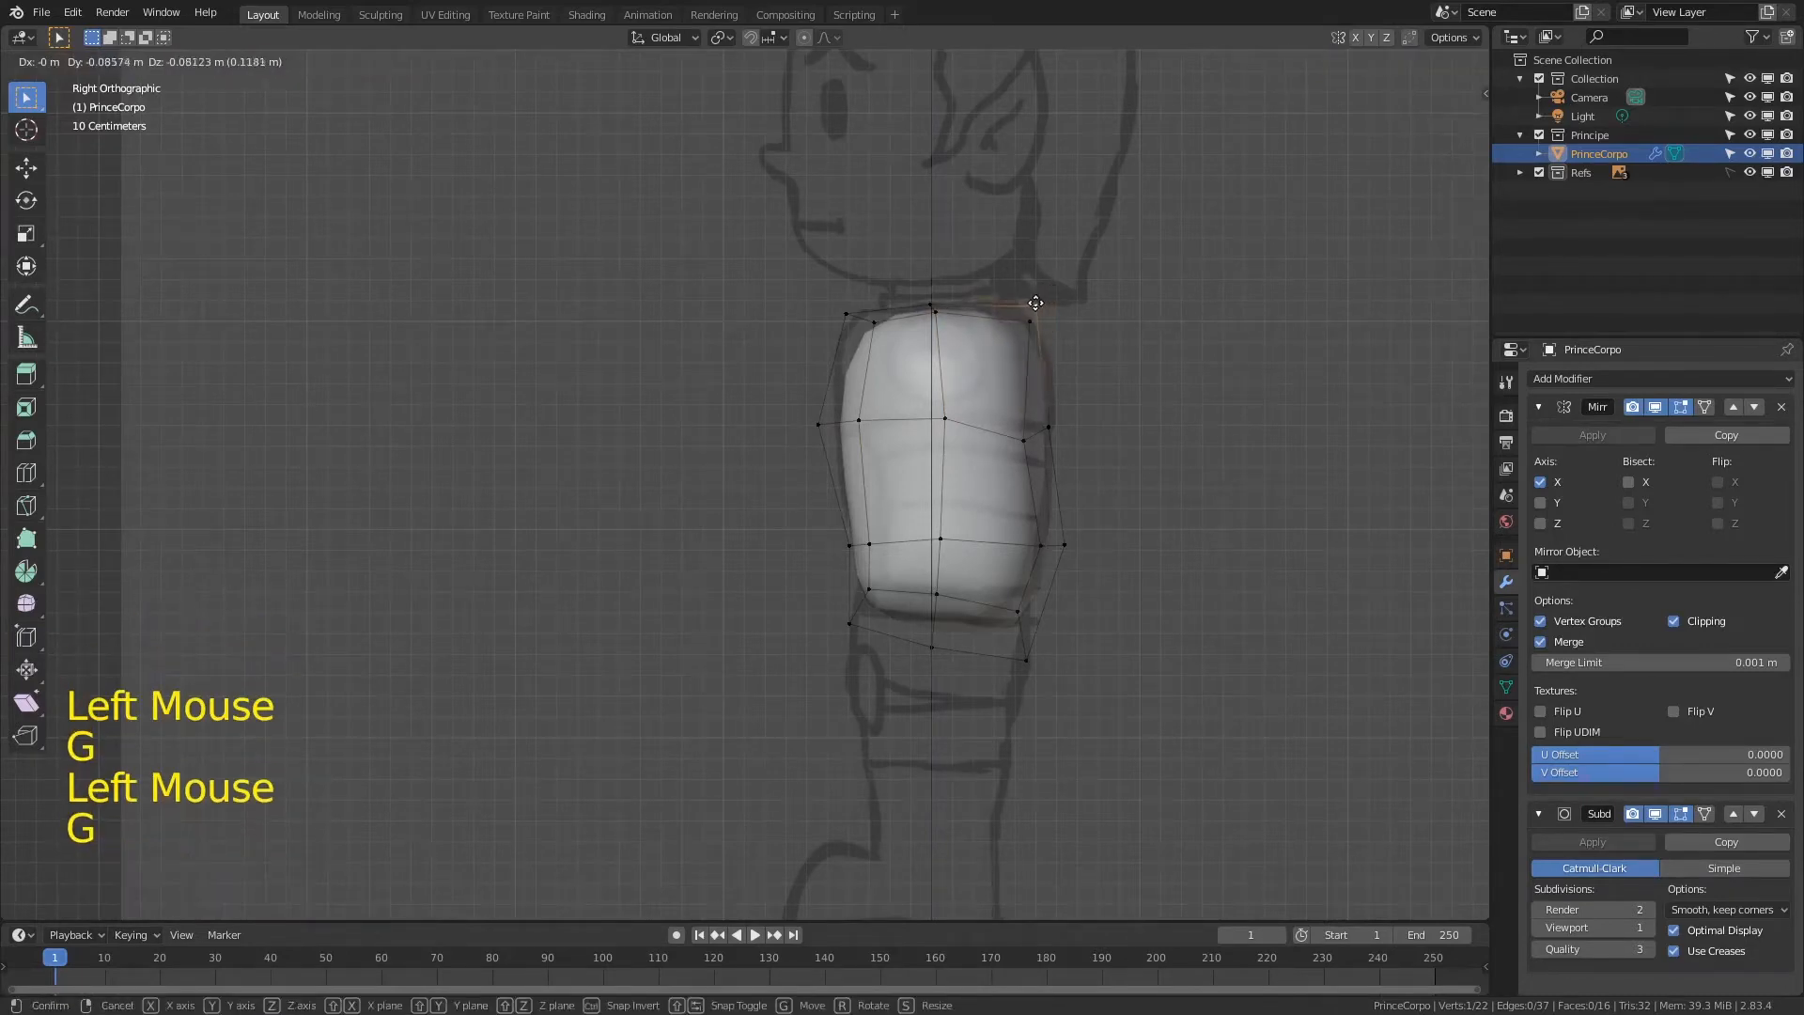
{"action": "left_click", "coordinate": [1051, 288]}
Step: Raise the chest loop's outer back vertex into line and shift its middle side vertex slightly forward and down
{"action": "left_click", "coordinate": [1023, 440]}
{"action": "key", "text": "g"}
{"action": "left_click", "coordinate": [958, 404]}
{"action": "left_click", "coordinate": [945, 419]}
{"action": "key", "text": "g"}
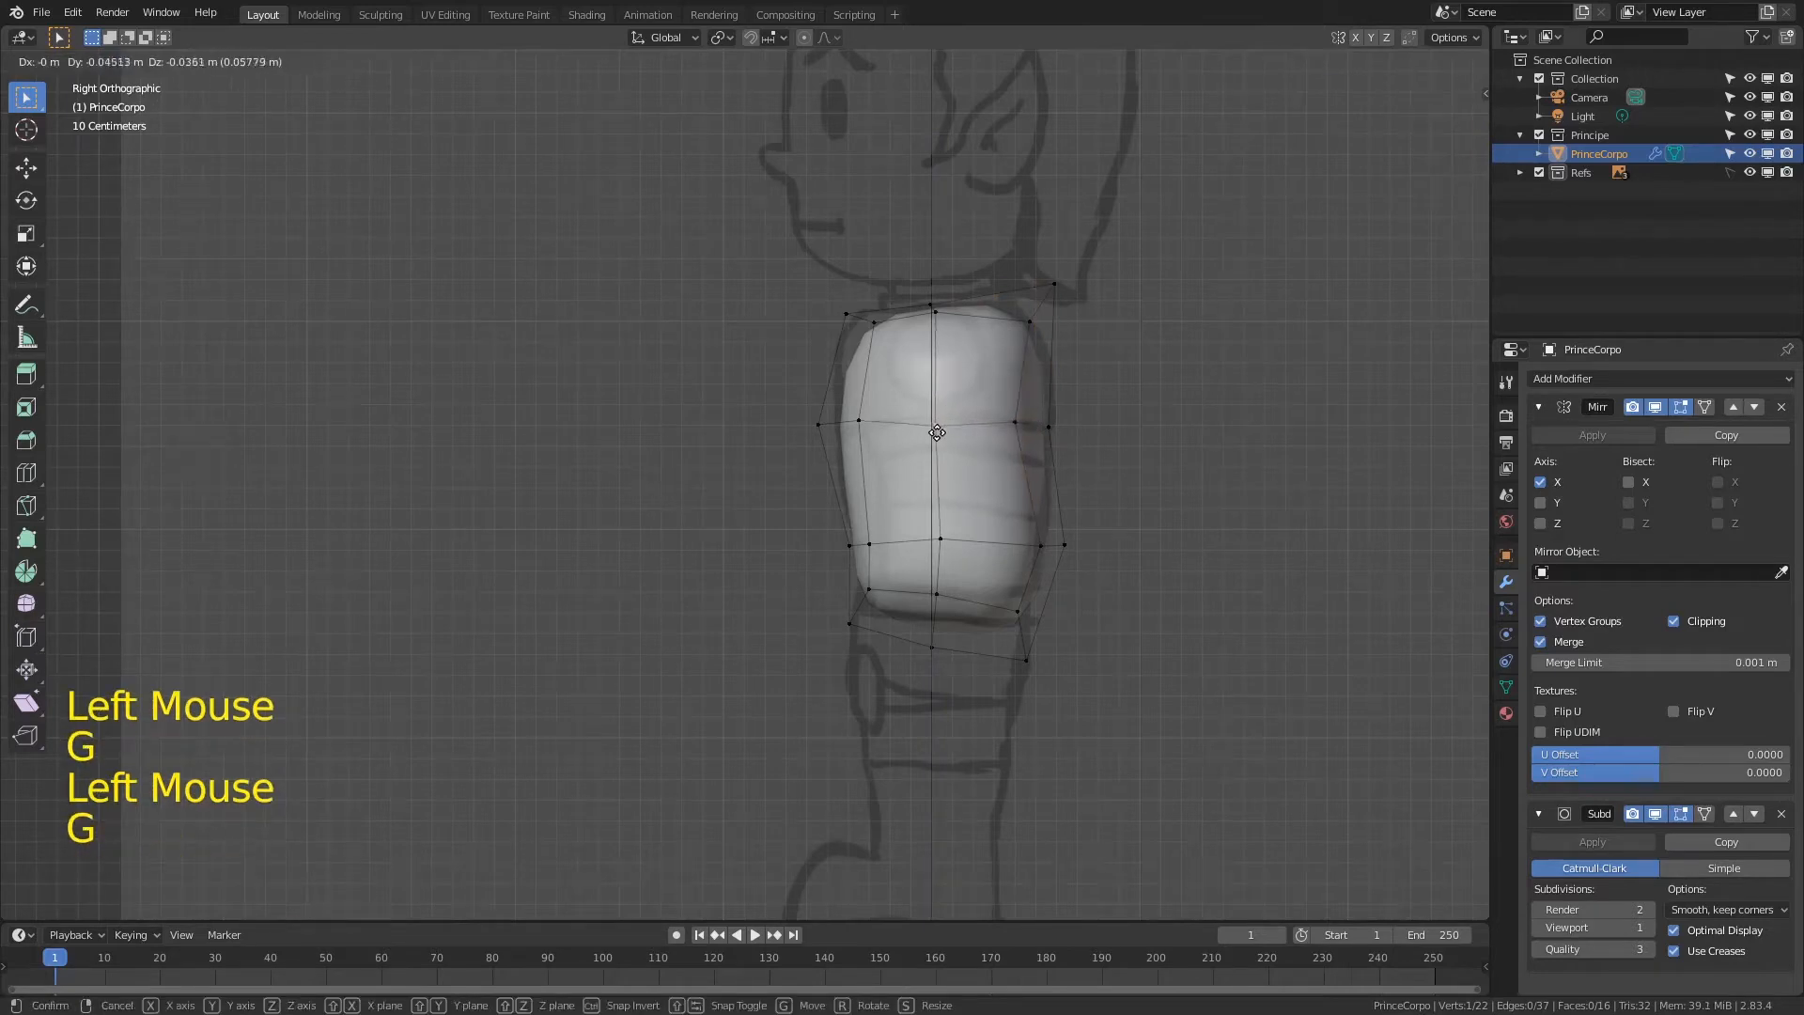
{"action": "left_click", "coordinate": [937, 432]}
Step: Shift the chest loop's outer front and outer back vertices slightly backward to even out the side edges
{"action": "left_click", "coordinate": [876, 412]}
{"action": "key", "text": "g"}
{"action": "left_click", "coordinate": [895, 419]}
{"action": "left_click", "coordinate": [1023, 422]}
{"action": "key", "text": "g"}
{"action": "left_click", "coordinate": [1041, 434]}
Step: Move the waist row's outer back and outer front vertices inward to even out the side faces
{"action": "left_click", "coordinate": [1033, 549]}
{"action": "key", "text": "g"}
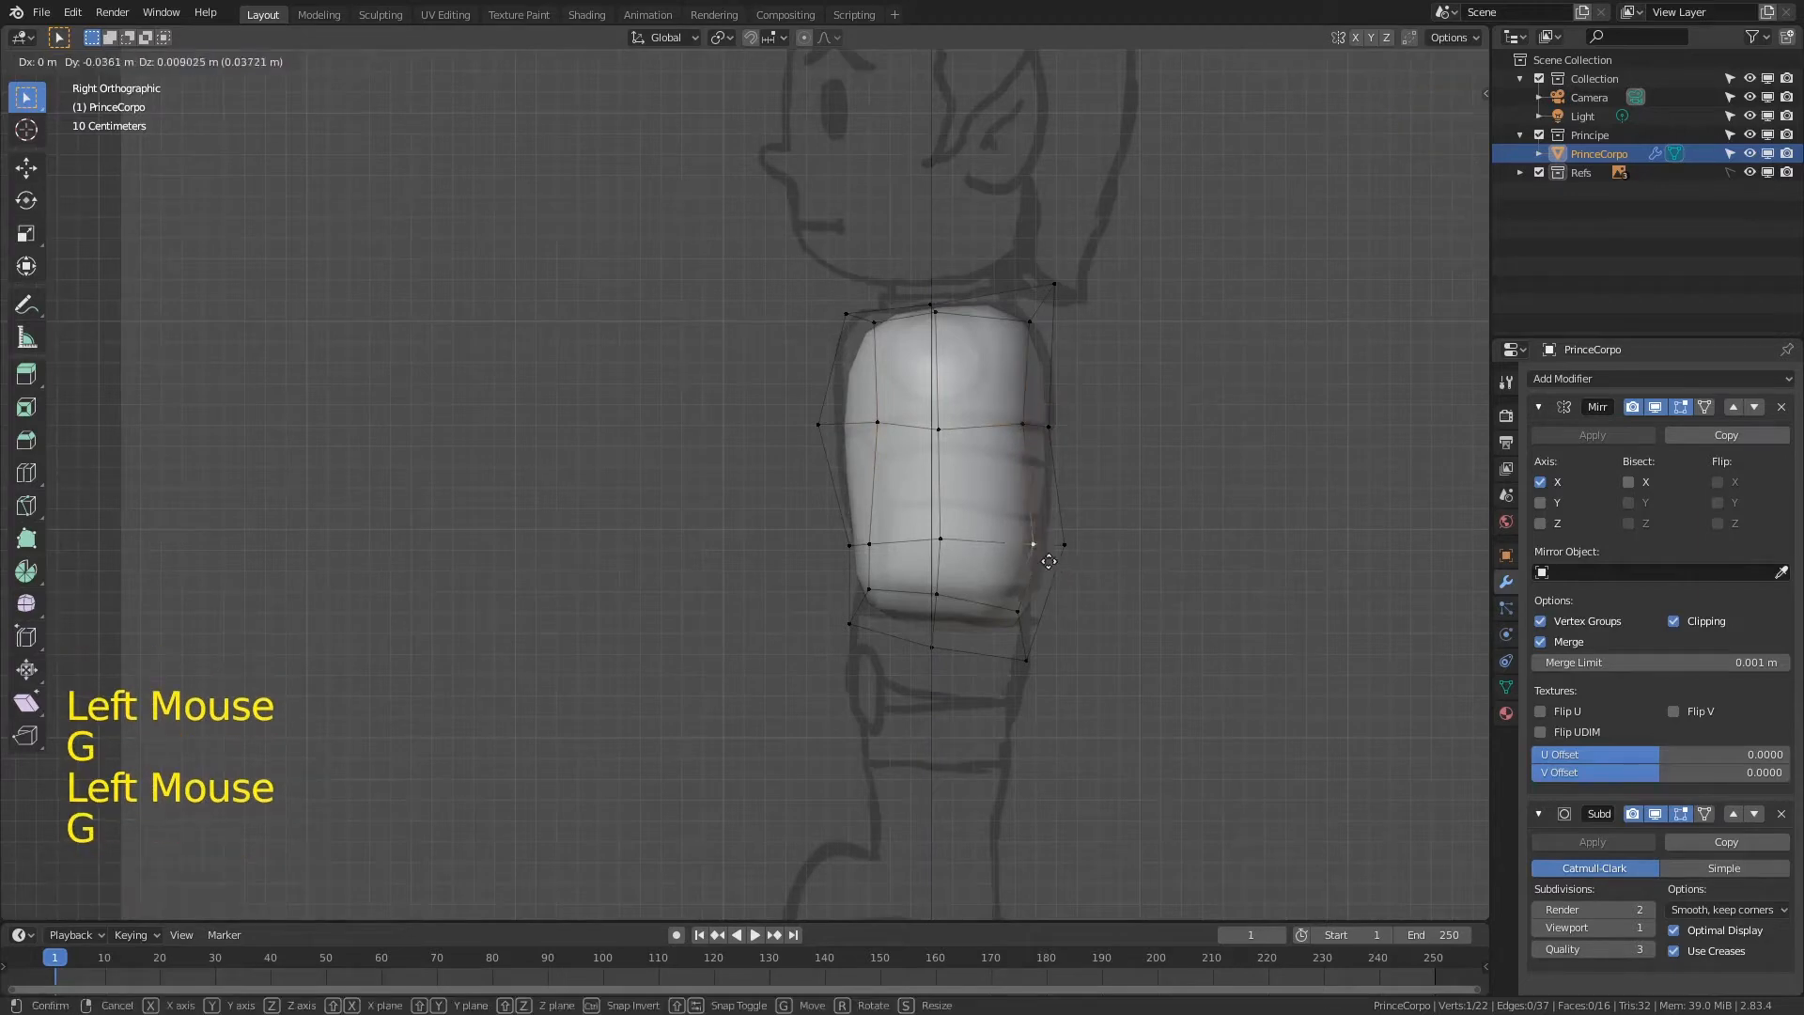
{"action": "left_click", "coordinate": [1032, 562]}
{"action": "left_click", "coordinate": [872, 545]}
{"action": "key", "text": "g"}
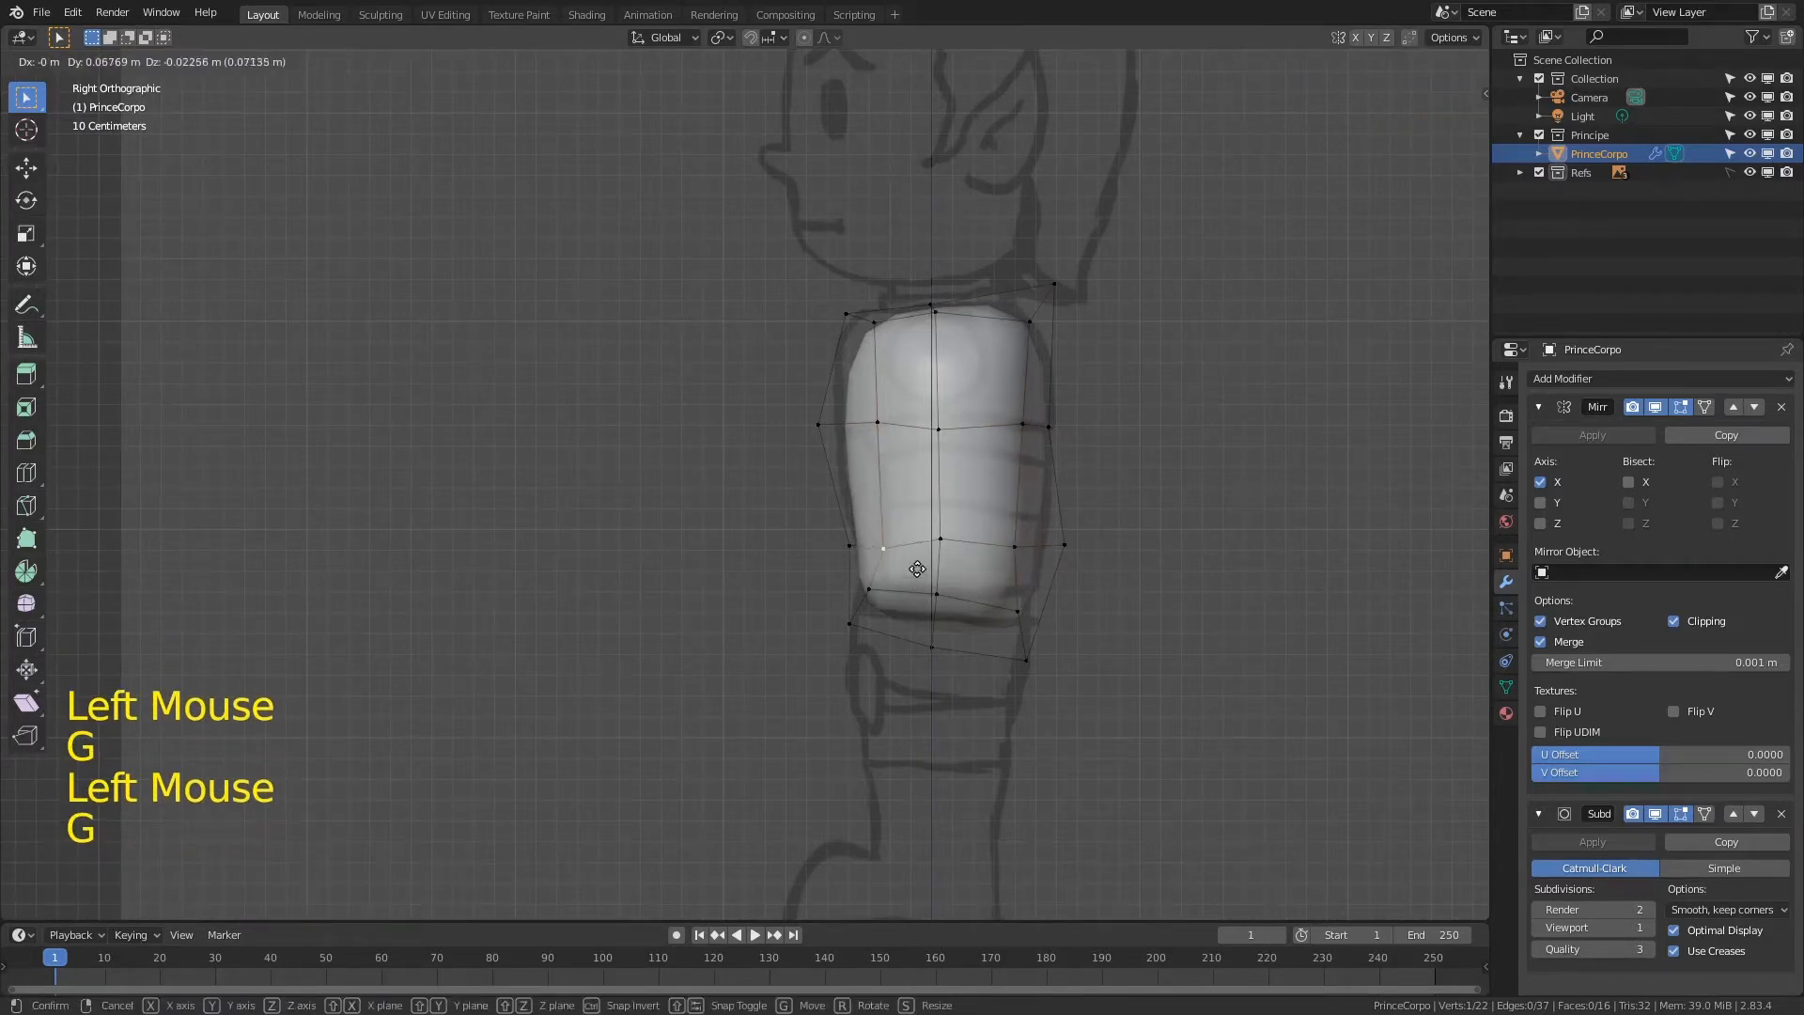
{"action": "left_click", "coordinate": [907, 562]}
Step: Move the outer front and back hip vertices inward and pull the rear waist vertex onto the side outline
{"action": "left_click", "coordinate": [870, 591]}
{"action": "key", "text": "g"}
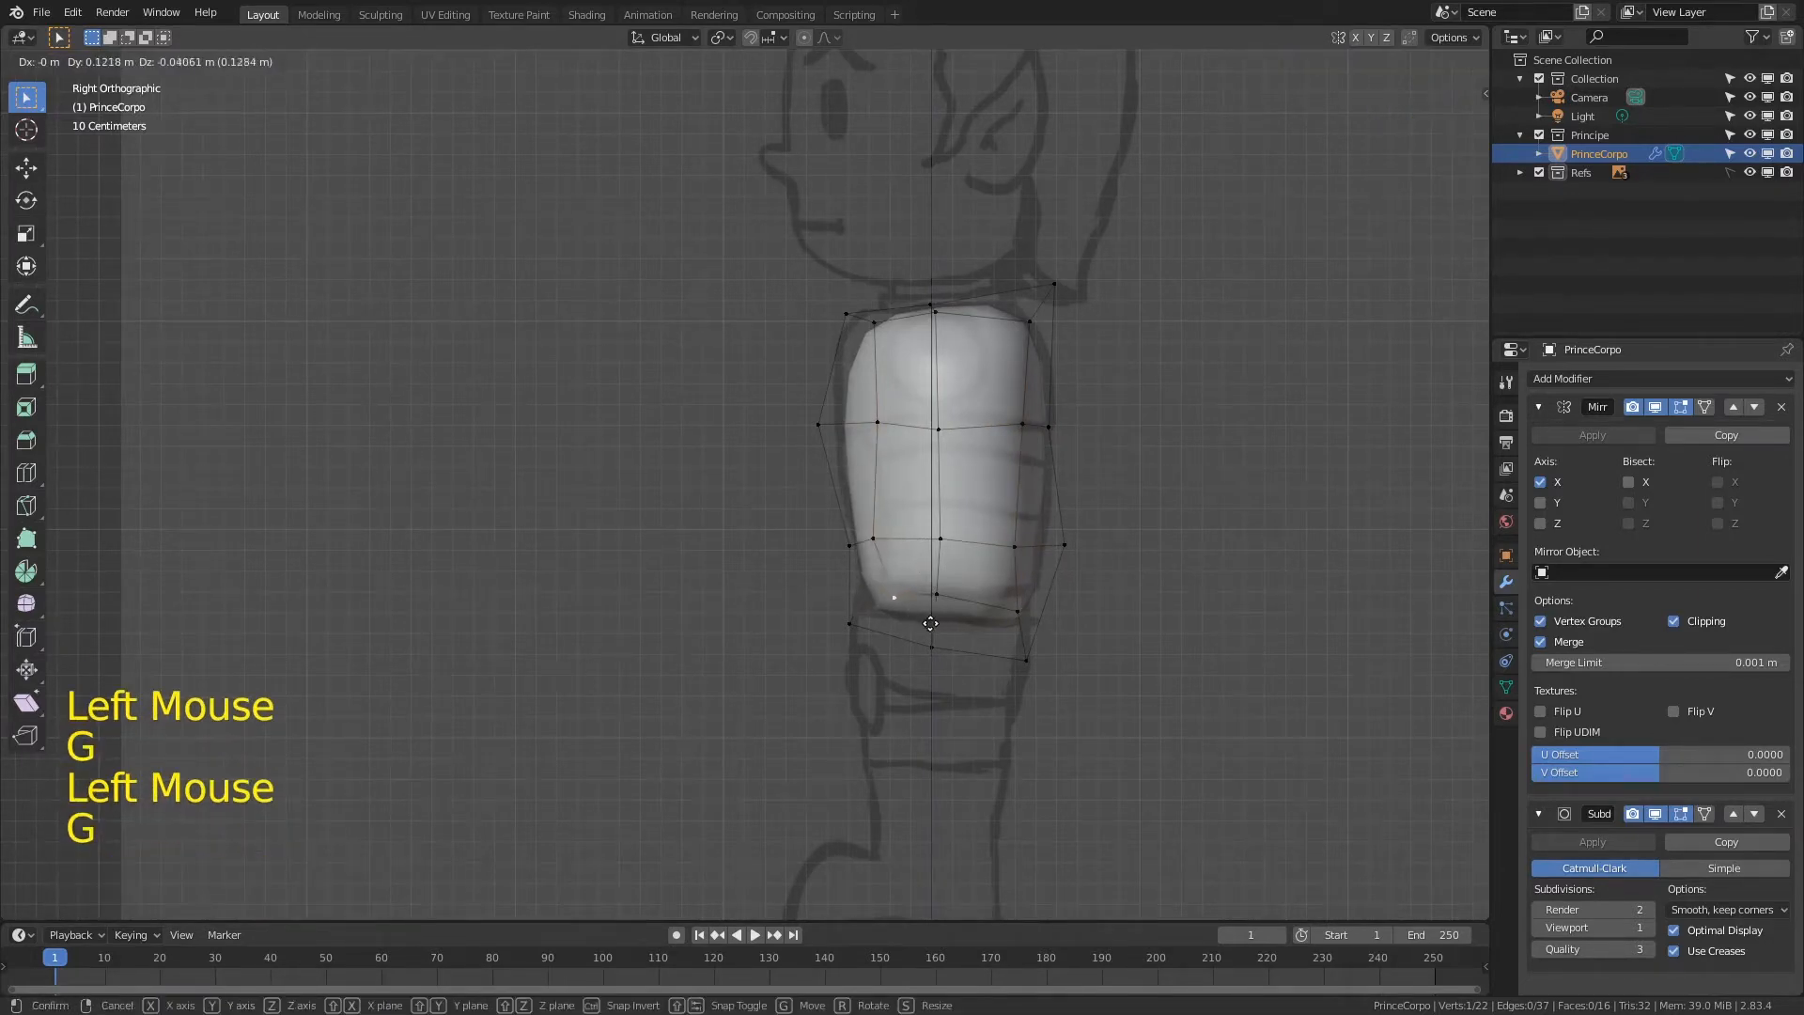
{"action": "left_click", "coordinate": [1043, 611]}
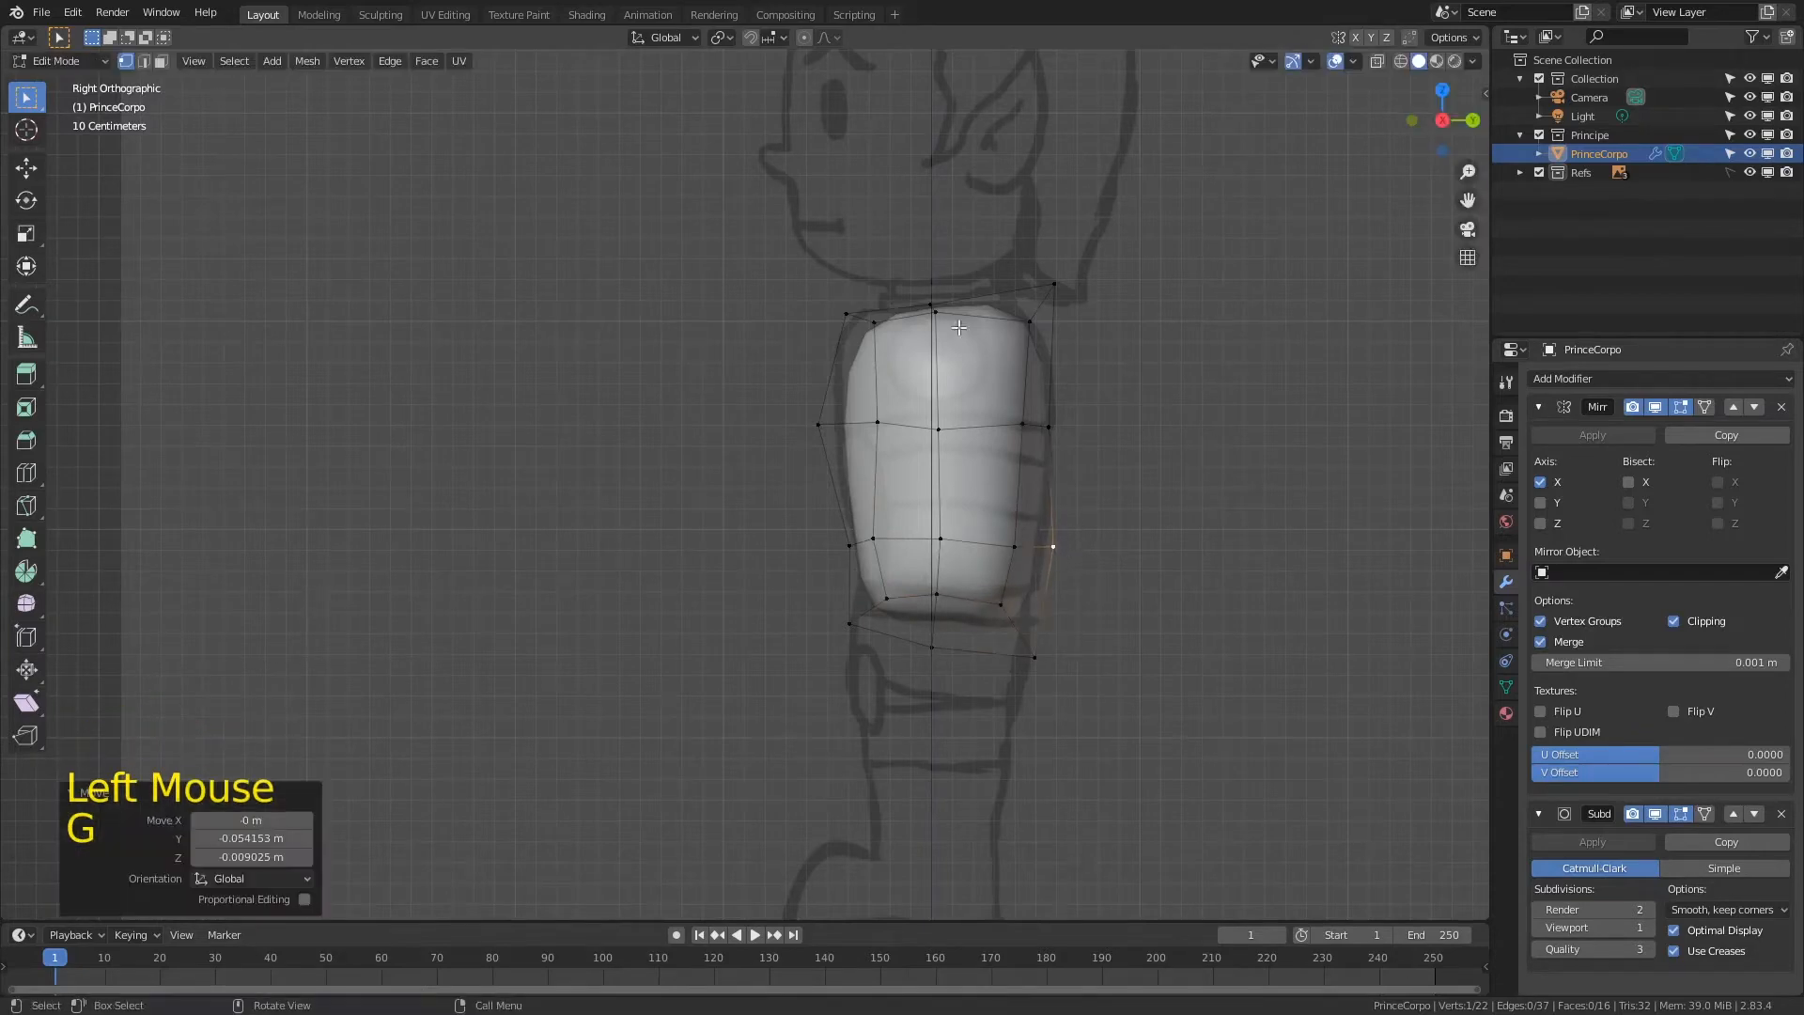
Step: Fine-tune the upper back, top centre and upper front vertices along the shoulder line of the side reference
{"action": "left_click", "coordinate": [1054, 287]}
{"action": "key", "text": "g"}
{"action": "left_click", "coordinate": [1047, 292]}
{"action": "left_click", "coordinate": [951, 296]}
{"action": "key", "text": "g"}
{"action": "left_click", "coordinate": [951, 292]}
{"action": "left_click", "coordinate": [856, 320]}
{"action": "key", "text": "g"}
{"action": "left_click", "coordinate": [852, 313]}
Step: Adjust the front chest vertex and the lowest back hip vertex to the side reference's outline
{"action": "left_click", "coordinate": [817, 423]}
{"action": "key", "text": "g"}
{"action": "left_click", "coordinate": [815, 417]}
{"action": "key", "text": "g"}
{"action": "left_click", "coordinate": [821, 425]}
{"action": "left_click", "coordinate": [1037, 656]}
{"action": "key", "text": "g"}
{"action": "left_click", "coordinate": [1101, 582]}
Step: Leave Edit Mode and examine the smoothed body from a perspective angle
{"action": "left_click", "coordinate": [933, 297]}
{"action": "mouse_move", "coordinate": [889, 396]}
{"action": "middle_mouse_down"}
{"action": "mouse_move", "coordinate": [991, 422]}
{"action": "mouse_move", "coordinate": [863, 399]}
{"action": "middle_mouse_up"}
{"action": "key", "text": "KP_3"}
{"action": "key", "text": "Tab"}
{"action": "mouse_move", "coordinate": [943, 354]}
{"action": "middle_mouse_down"}
{"action": "mouse_move", "coordinate": [866, 445]}
{"action": "mouse_move", "coordinate": [1006, 438]}
{"action": "mouse_move", "coordinate": [1105, 397]}
{"action": "mouse_move", "coordinate": [934, 386]}
{"action": "middle_mouse_up"}
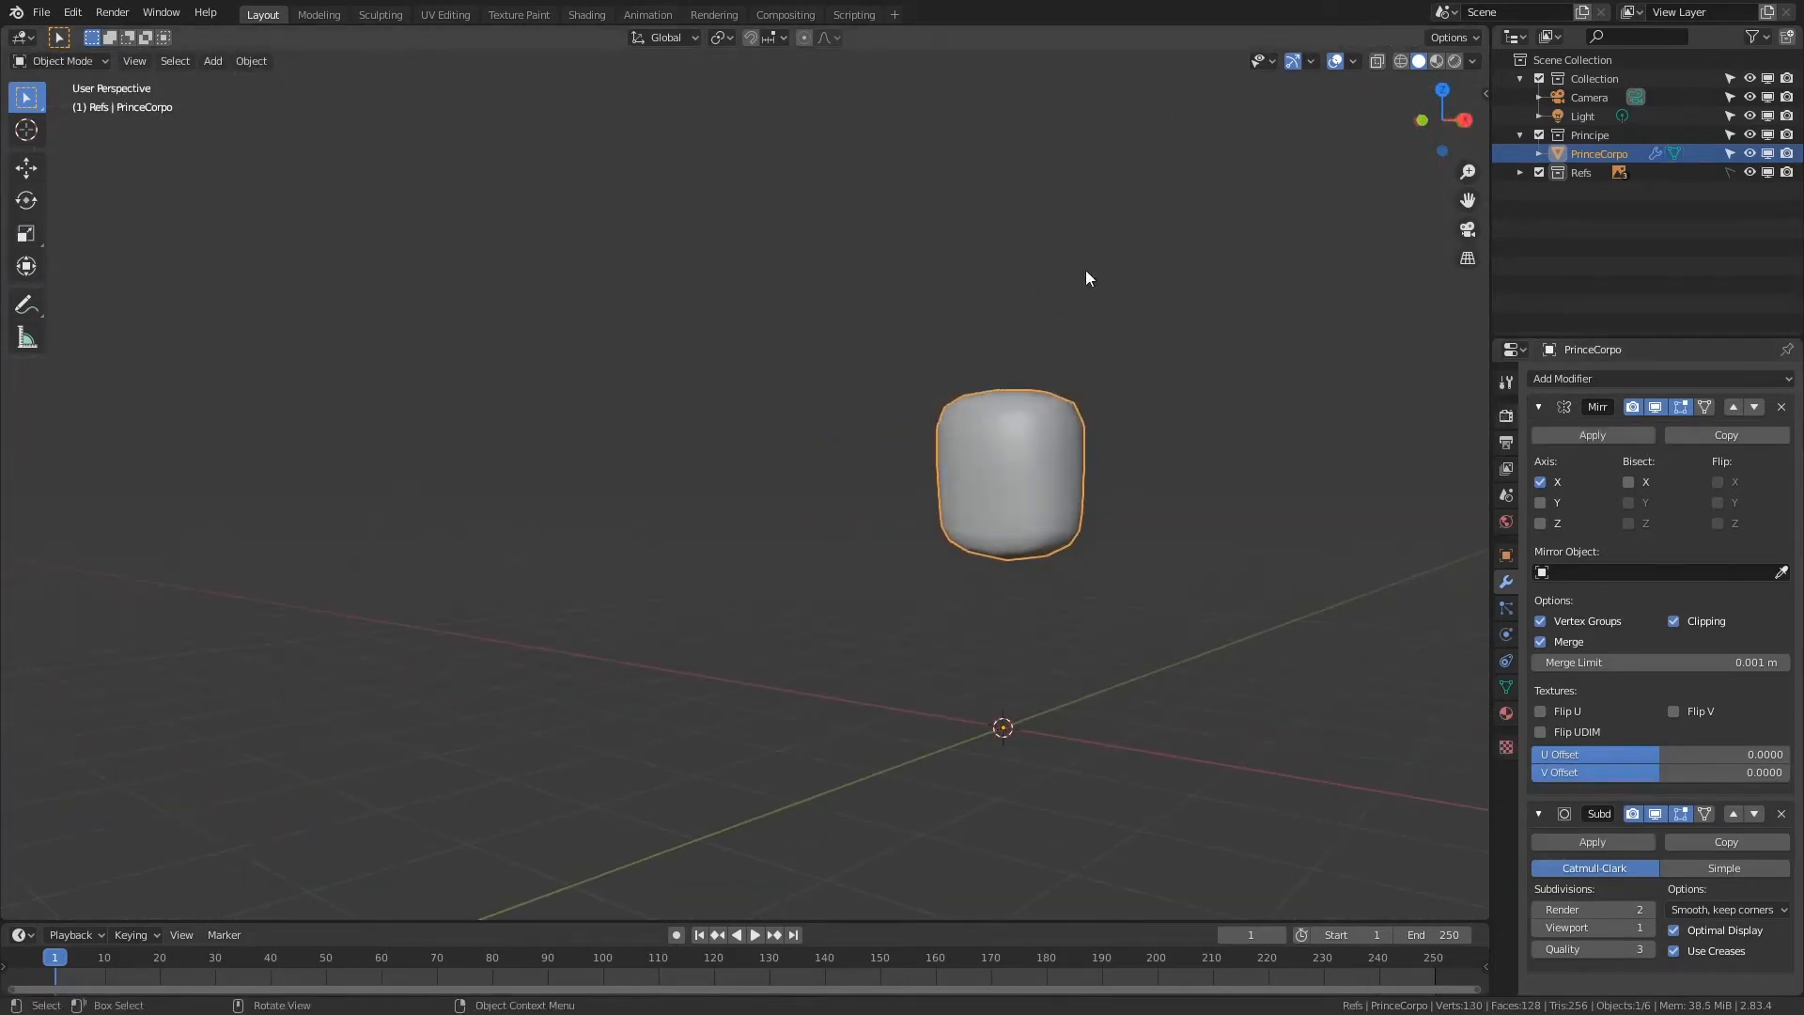
Step: Switch to the Modeling workspace
{"action": "left_click", "coordinate": [333, 15]}
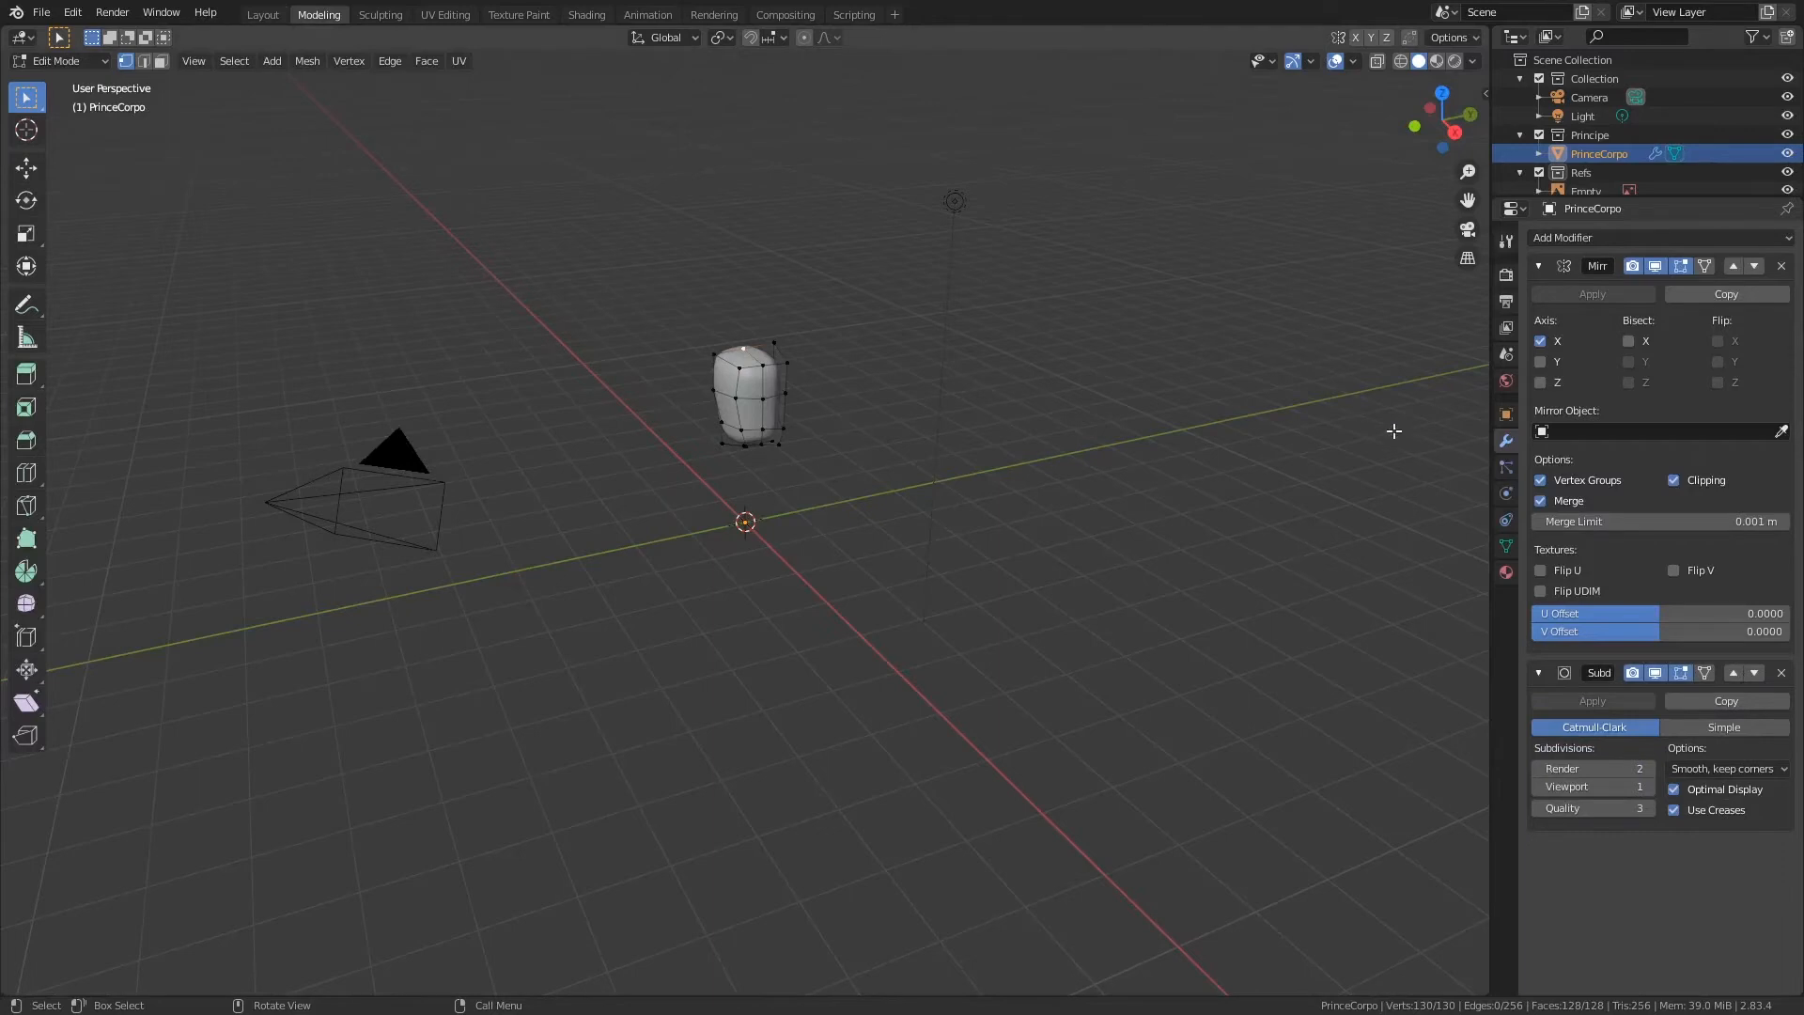
{"action": "right_click", "coordinate": [1487, 451]}
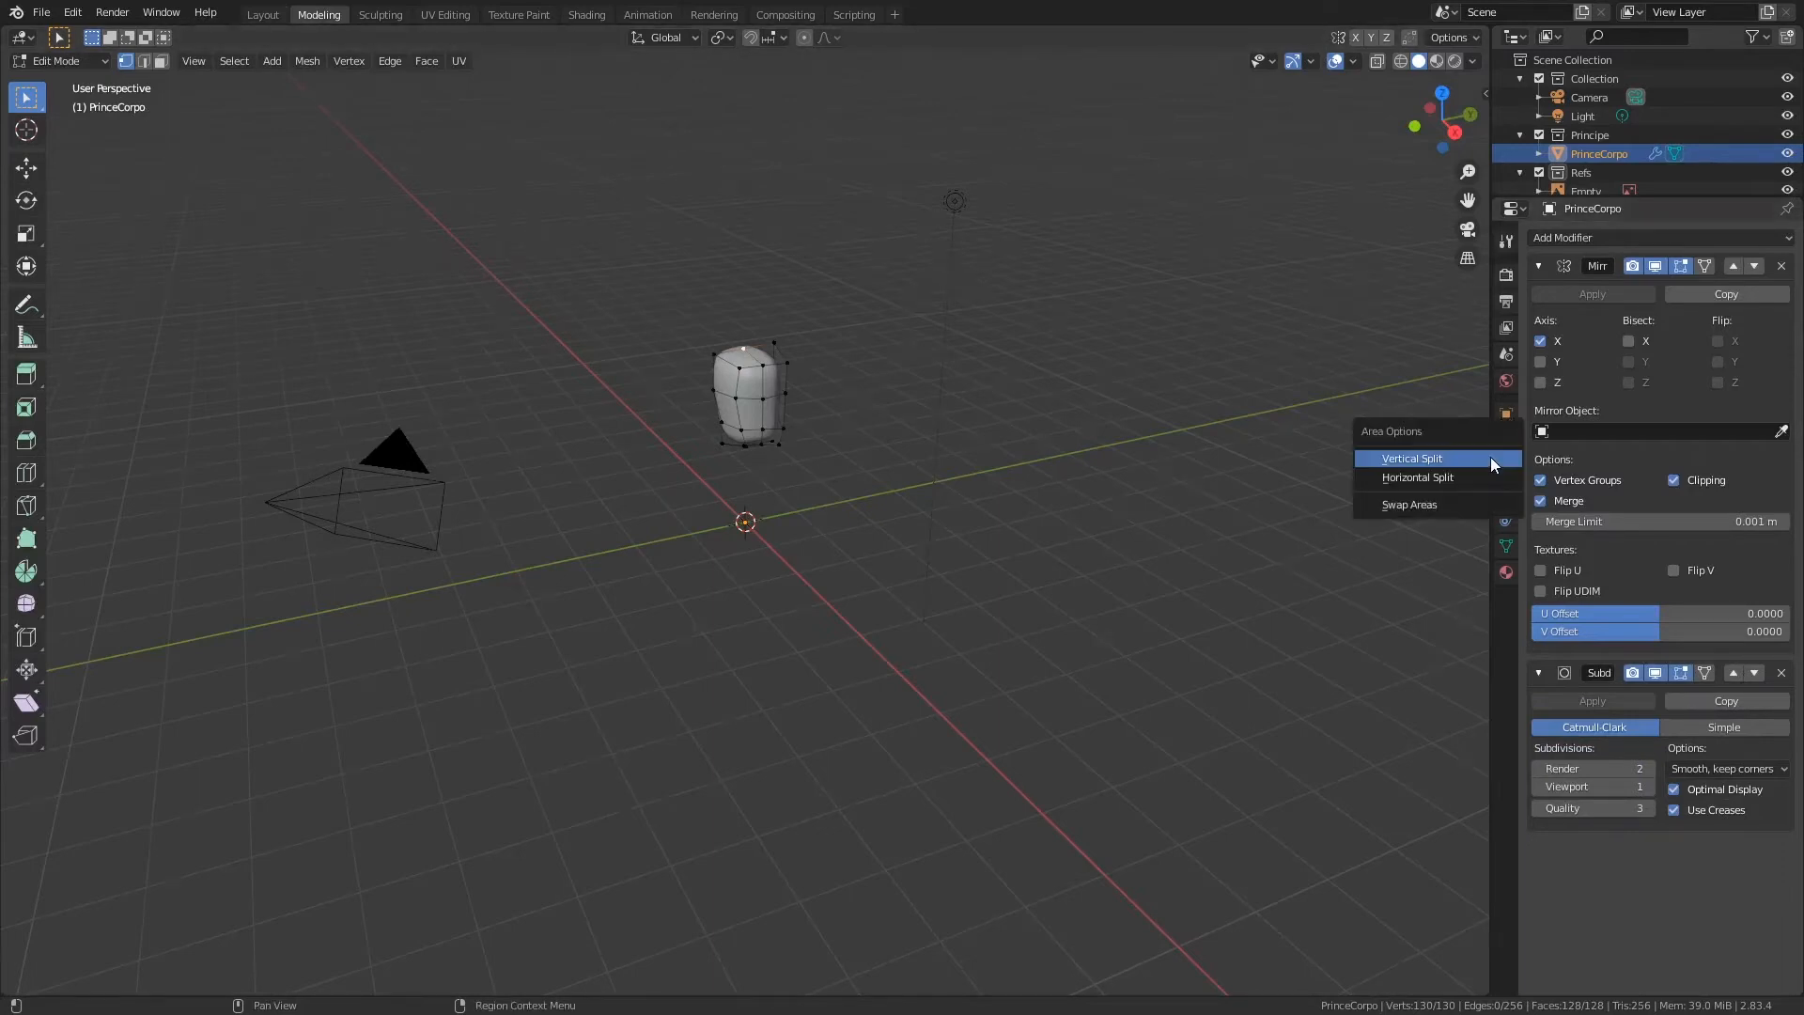
{"action": "left_click", "coordinate": [1480, 477]}
{"action": "key", "text": "Escape"}
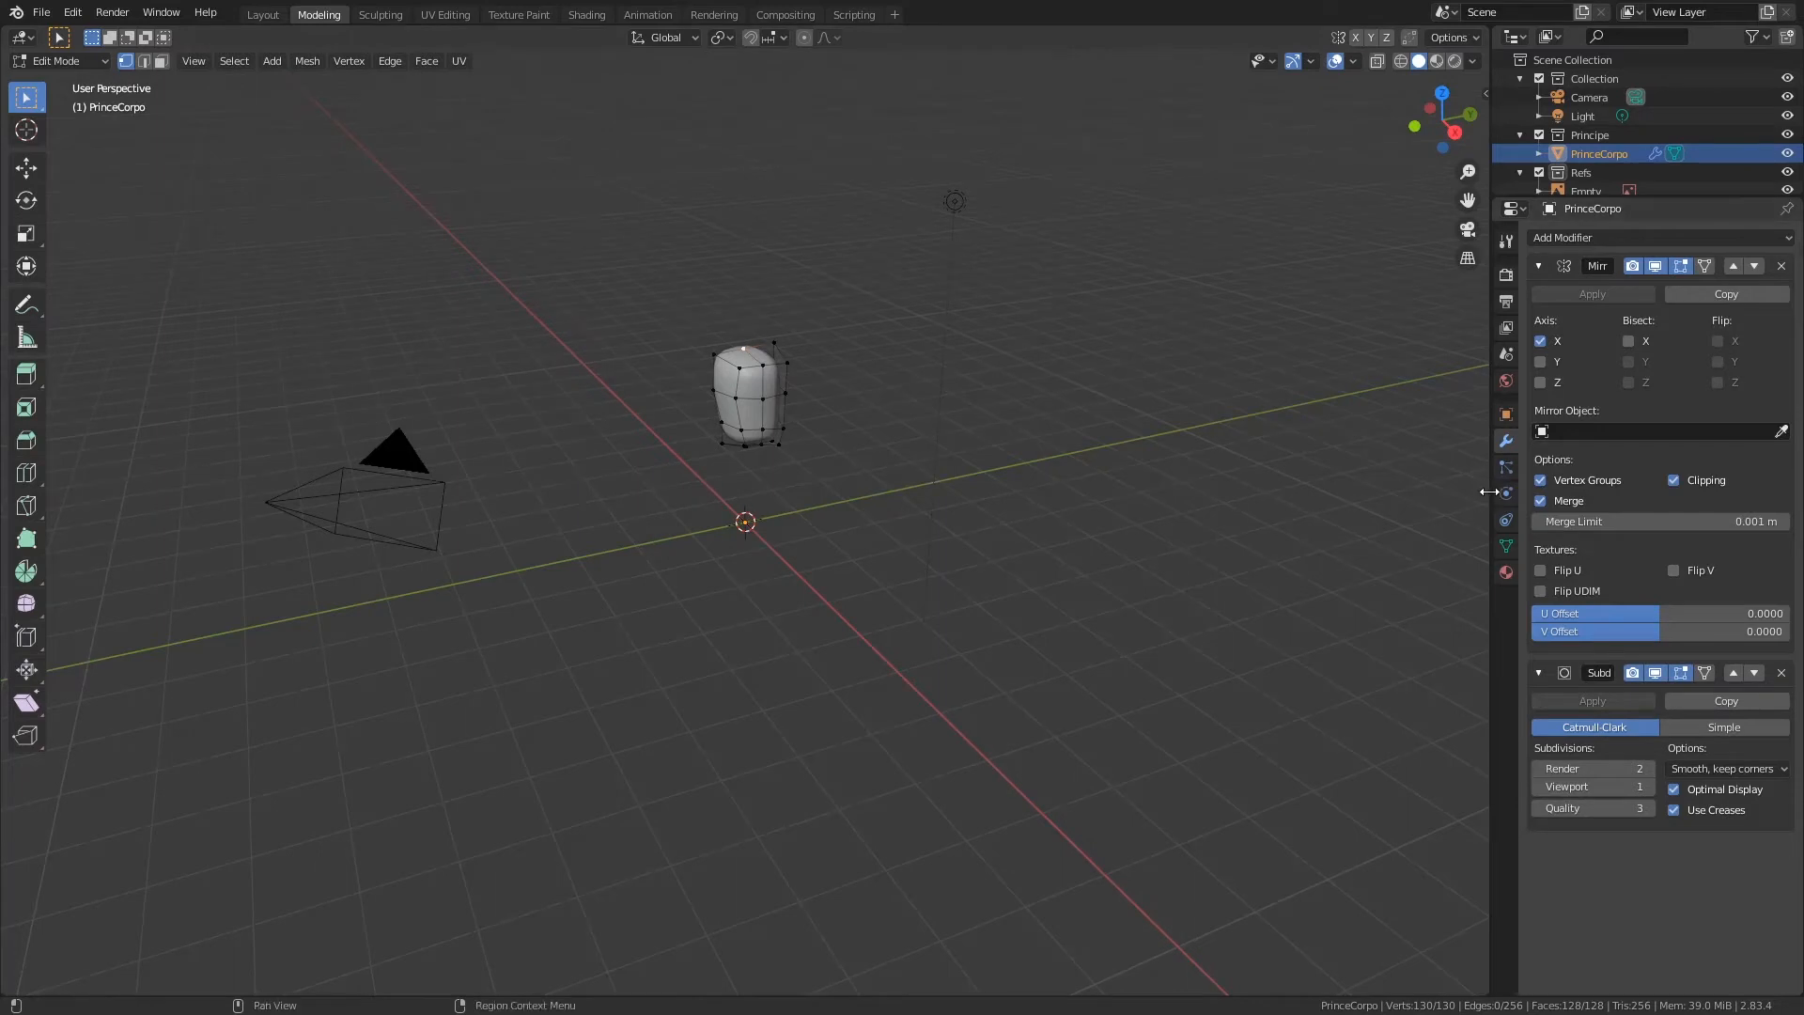
Step: Split the 3D viewport vertically into two equal side-by-side views
{"action": "right_click", "coordinate": [1494, 498]}
{"action": "left_click", "coordinate": [1490, 493]}
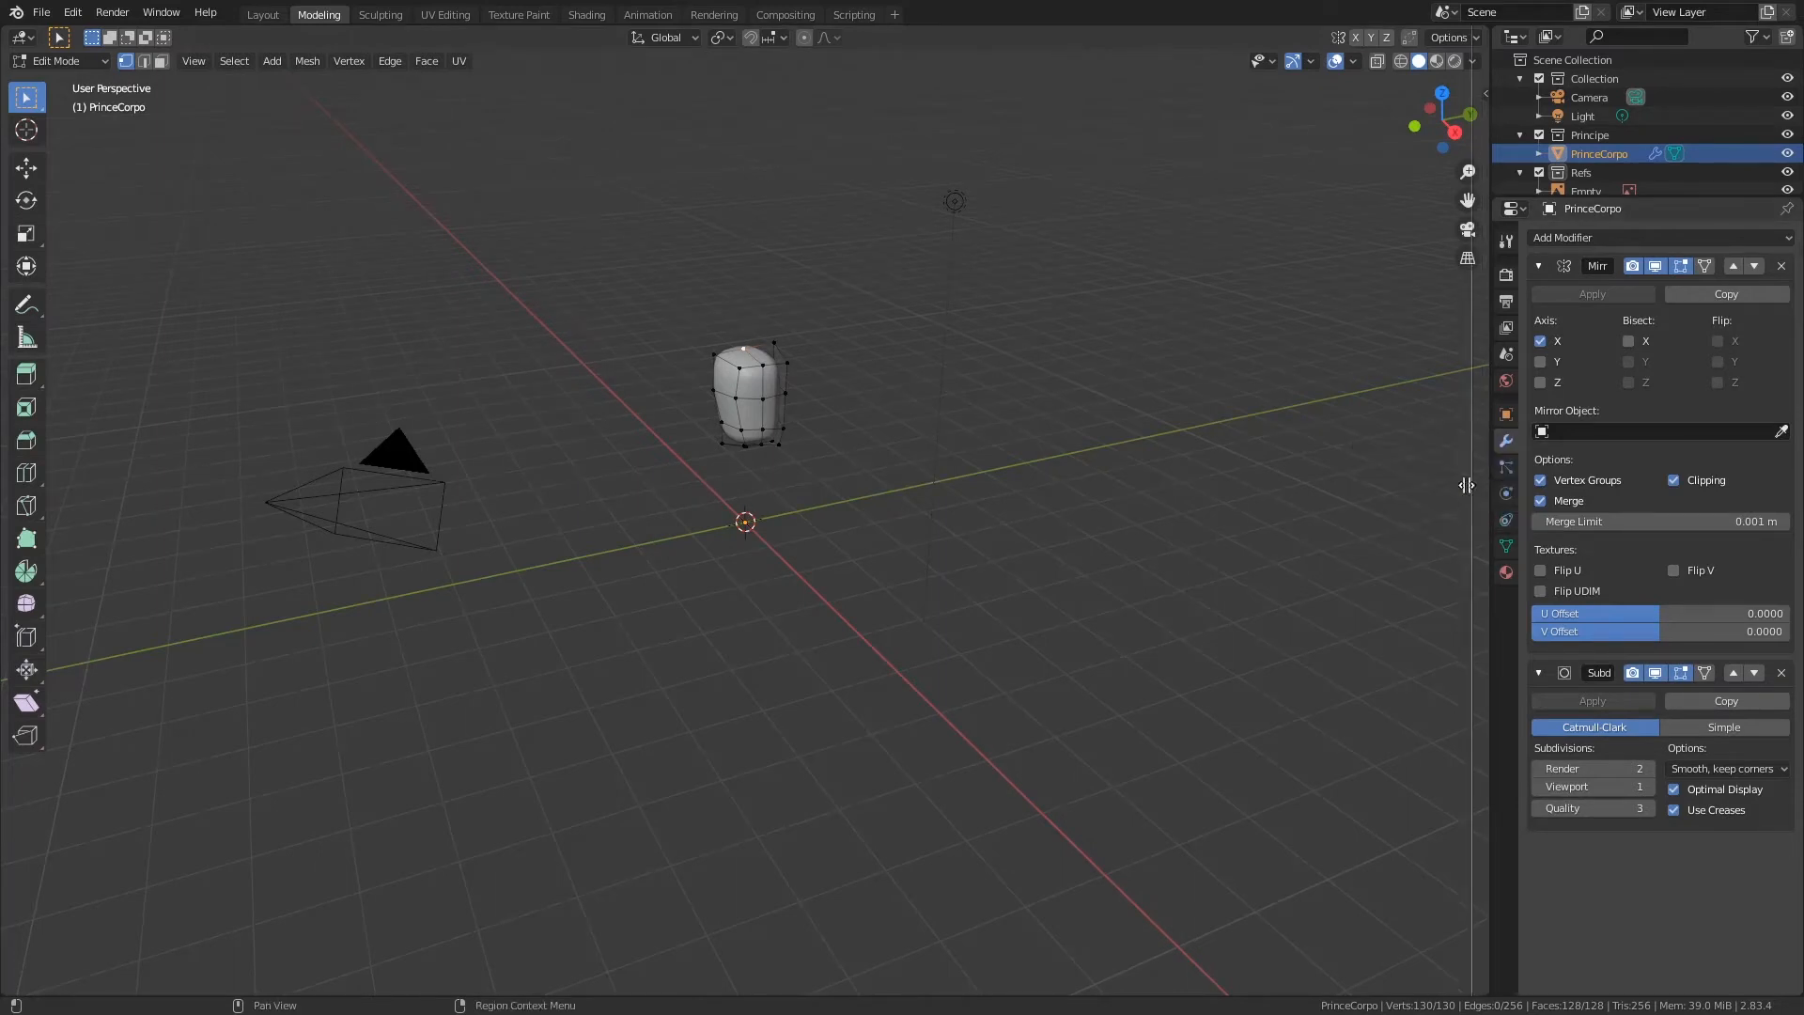
{"action": "left_click", "coordinate": [738, 438]}
Step: Show the front orthographic view framed on the character in one viewport and the right orthographic view in the other
{"action": "key", "text": "KP_3"}
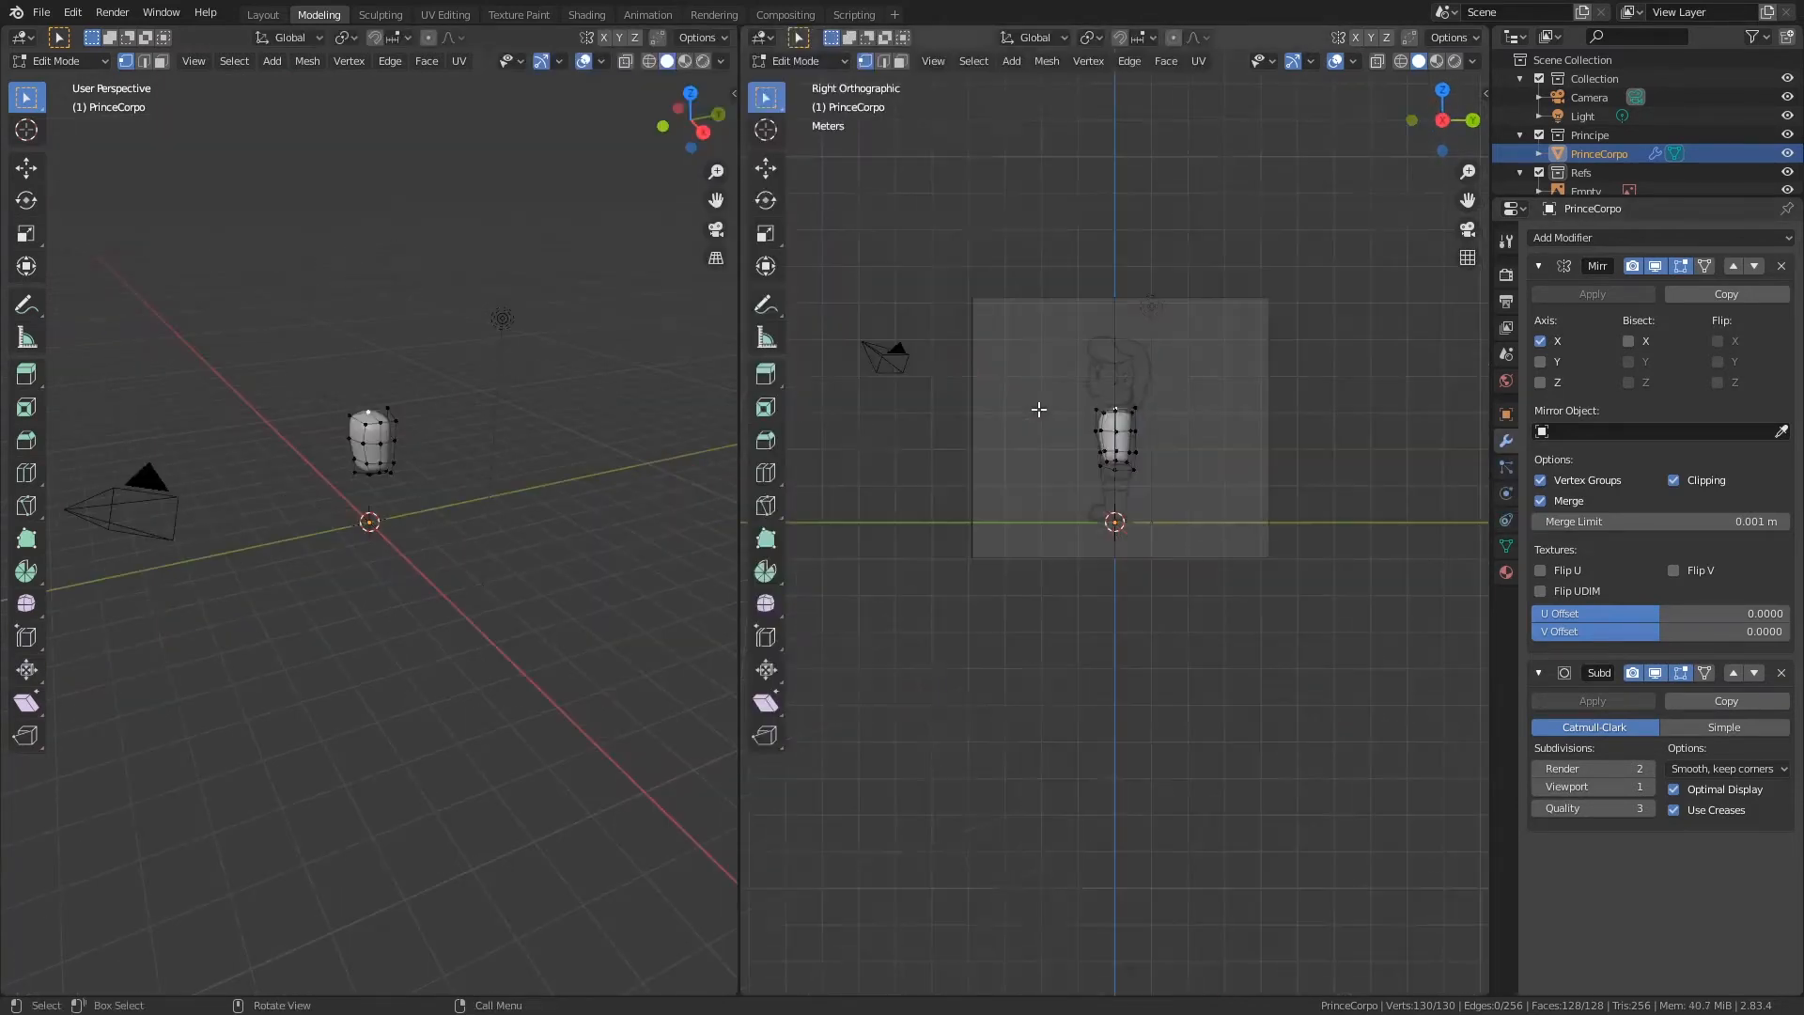
{"action": "scroll", "coordinate": [1117, 599], "scroll_direction": "up", "scroll_amount": 6}
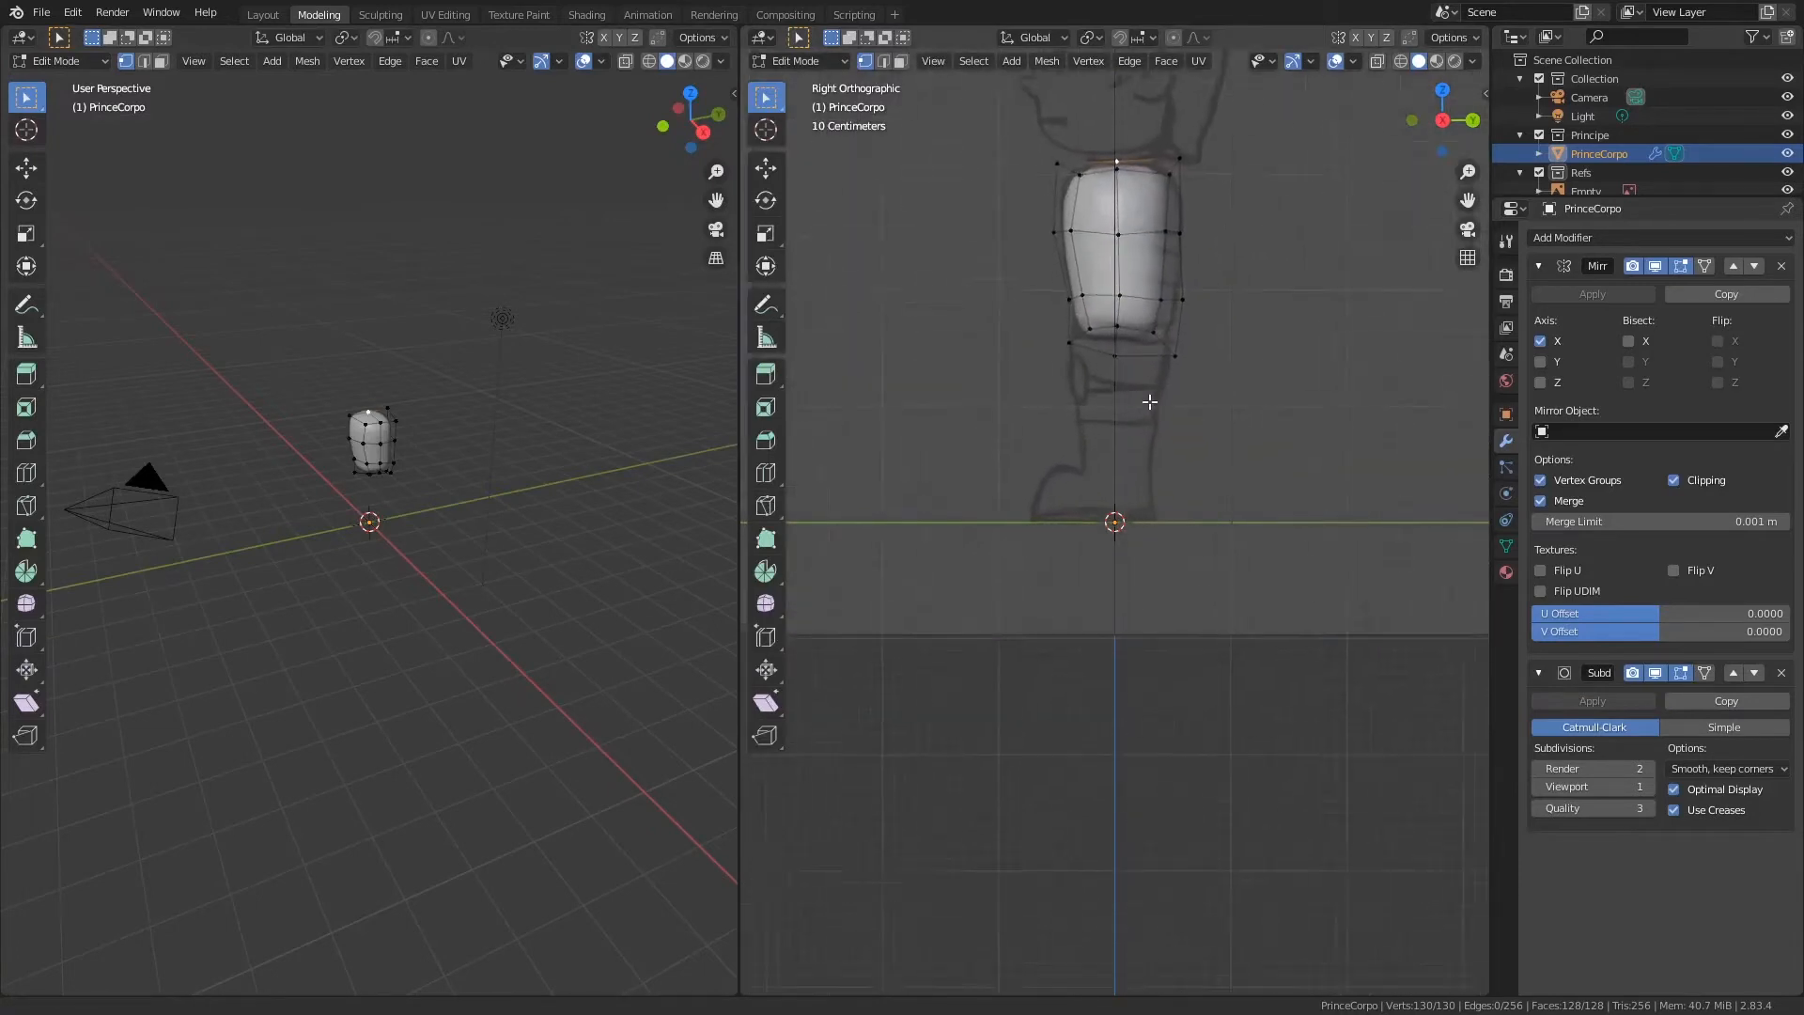
{"action": "middle_click_drag", "start_coordinate": [1109, 295], "coordinate": [1083, 519], "text": "shift"}
{"action": "key", "text": "KP_1"}
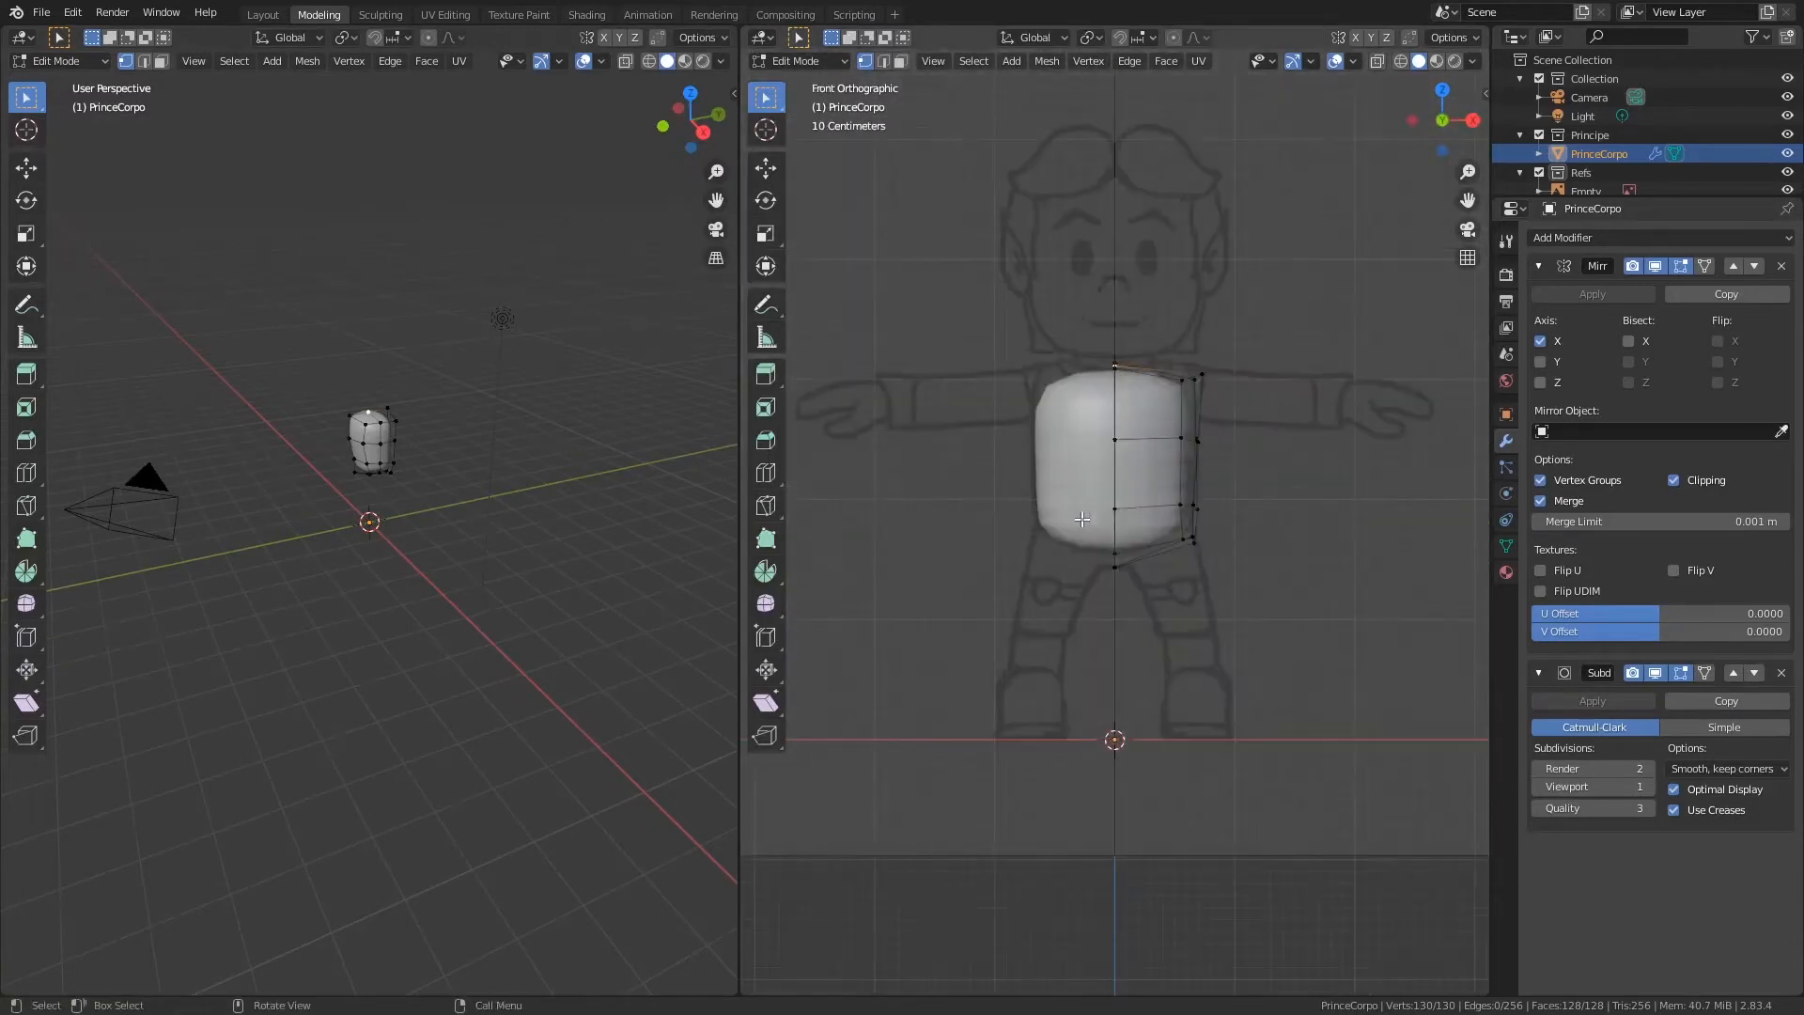
{"action": "scroll", "coordinate": [954, 463], "scroll_direction": "up", "scroll_amount": 1}
{"action": "key", "text": "KP_3"}
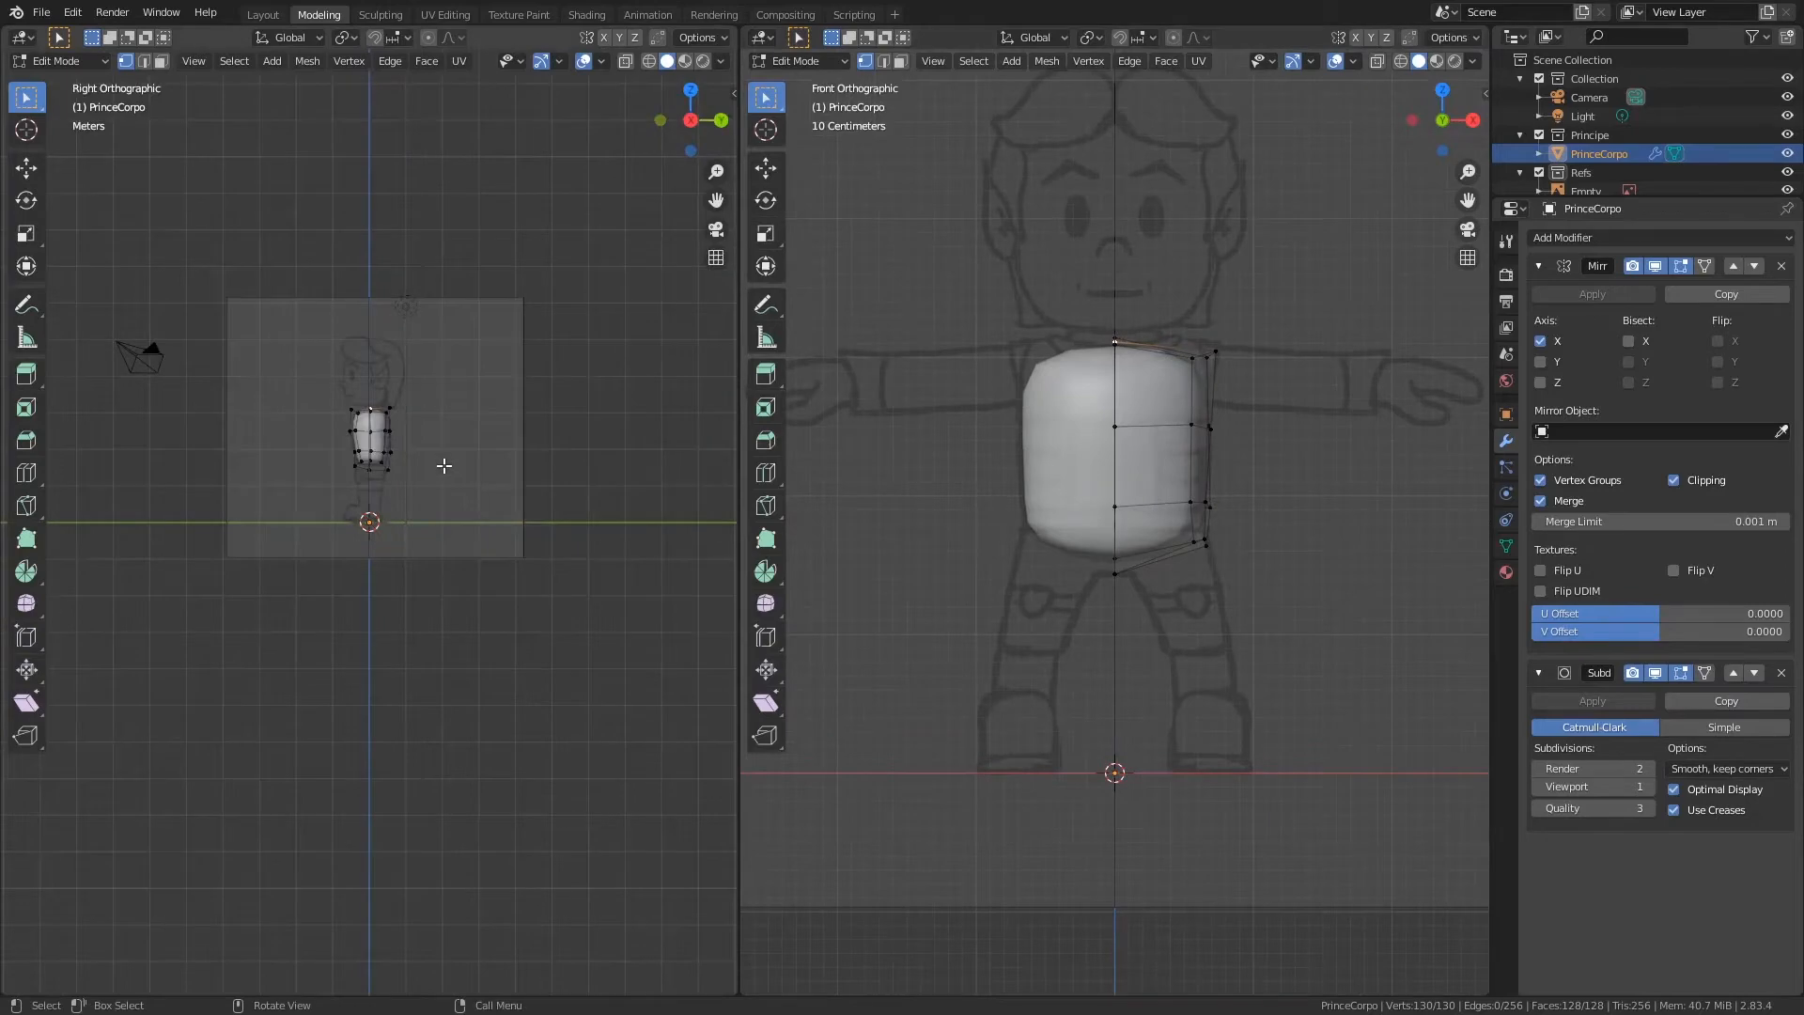
Step: Frame the character in the side view and save the file
{"action": "scroll", "coordinate": [552, 543], "scroll_direction": "up", "scroll_amount": 4}
{"action": "middle_click_drag", "start_coordinate": [524, 264], "coordinate": [560, 486], "text": "shift"}
{"action": "key", "text": "ctrl+s"}
{"action": "key", "text": "Tab"}
{"action": "key", "text": "Tab"}
Step: Move the torso's upper outer corner vertices up and outward to match the shoulder line in the front reference
{"action": "left_click_drag", "start_coordinate": [1171, 325], "coordinate": [1245, 363]}
{"action": "key", "text": "g"}
{"action": "left_click", "coordinate": [1262, 327]}
{"action": "left_click", "coordinate": [530, 523]}
{"action": "key", "text": "g"}
{"action": "left_click", "coordinate": [1252, 405]}
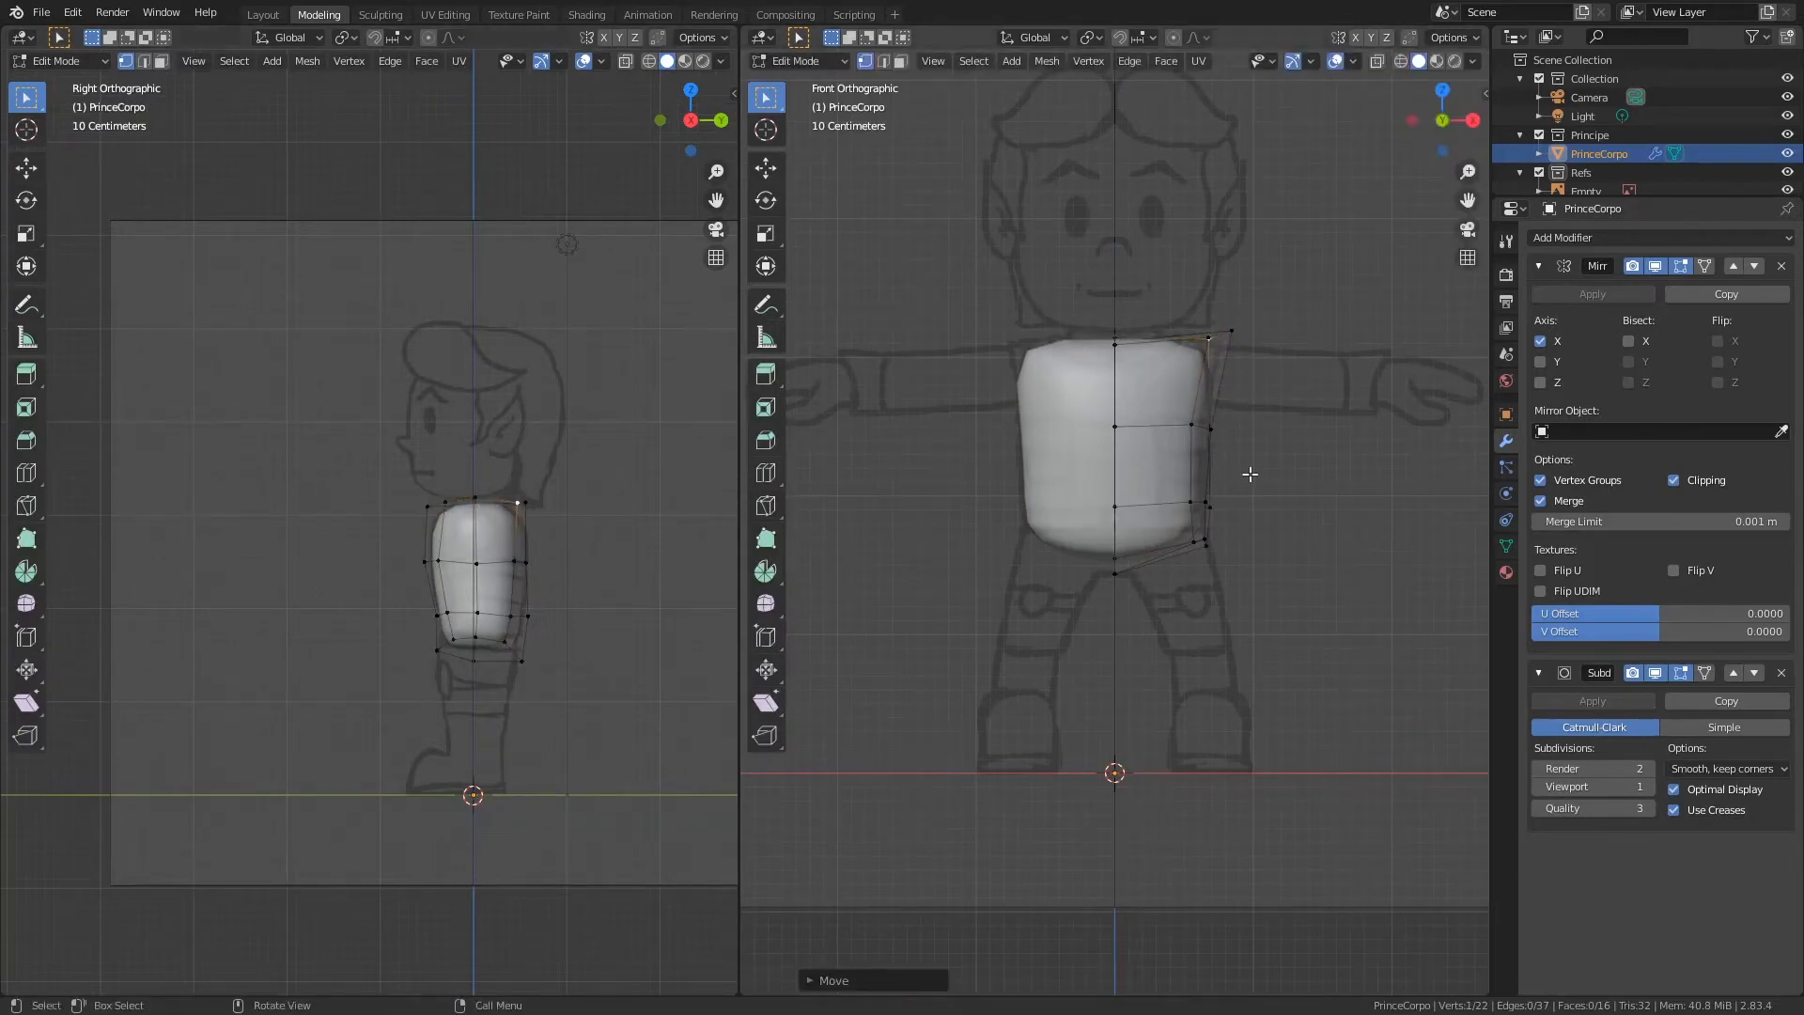
Step: Reposition the torso's outer vertices at mid-height and waist level to follow the body outline in the front reference
{"action": "left_click", "coordinate": [1190, 425]}
{"action": "key", "text": "g"}
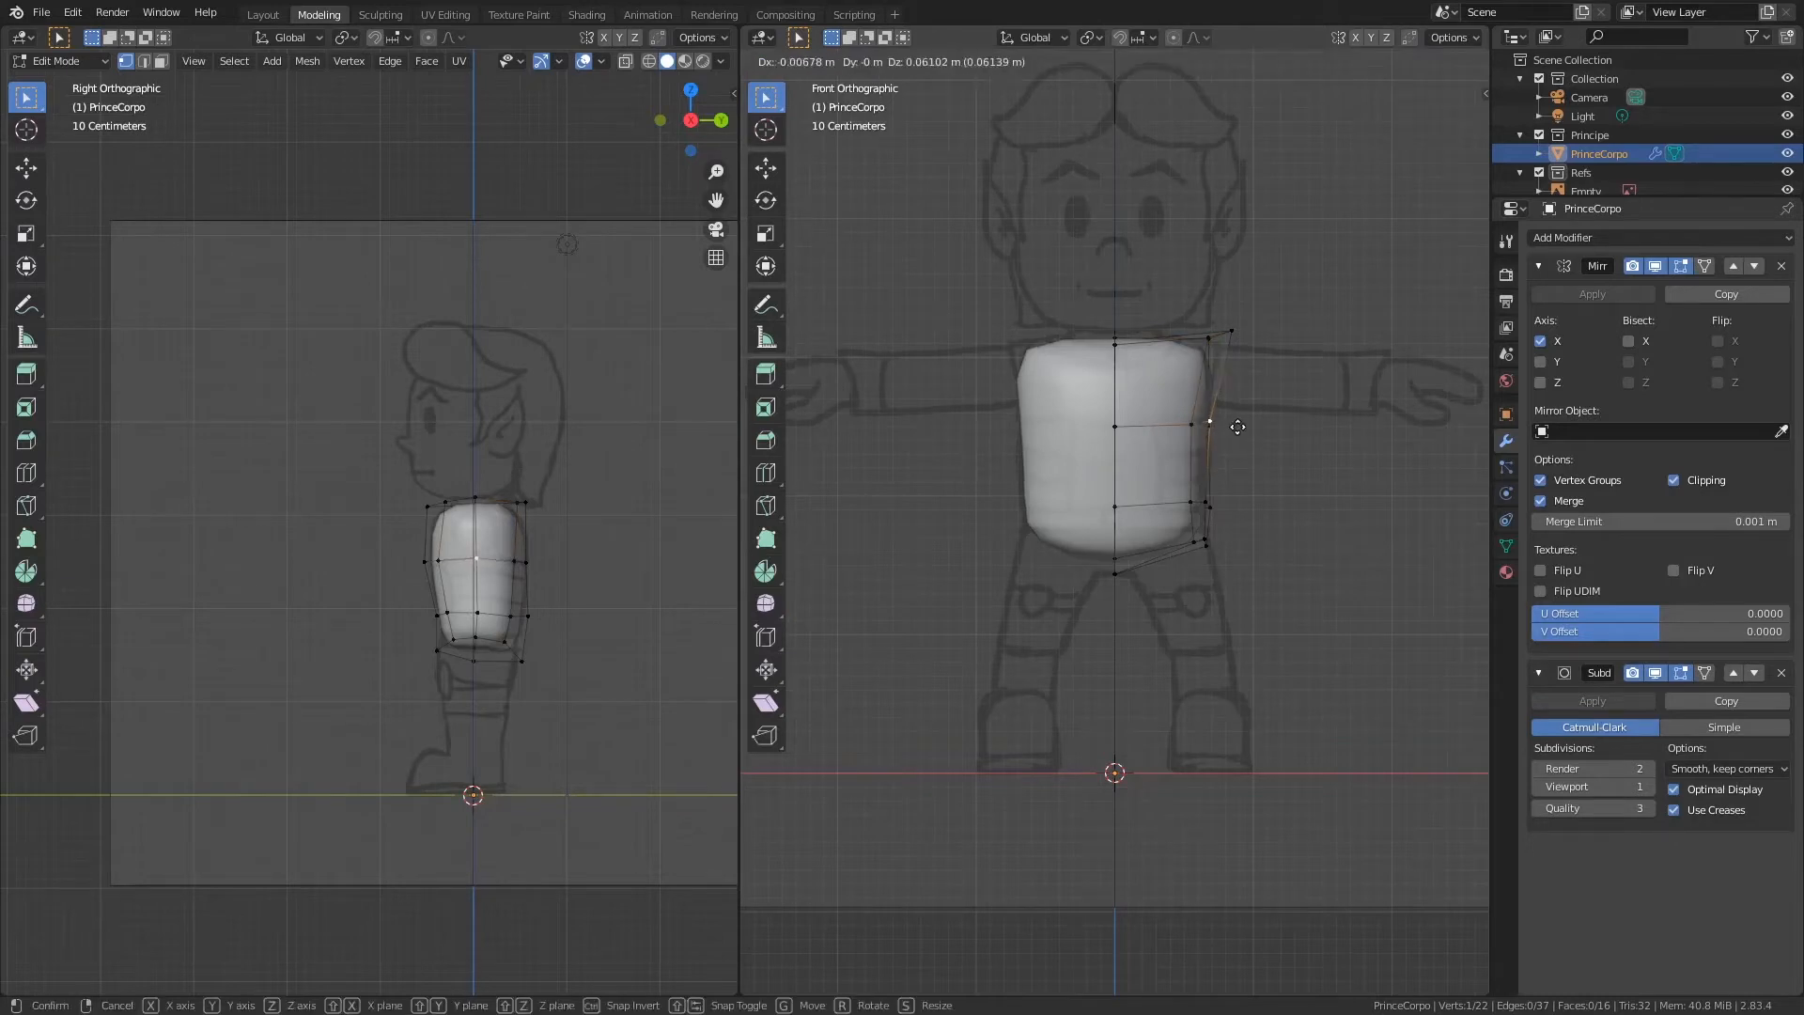
{"action": "left_click", "coordinate": [1241, 428]}
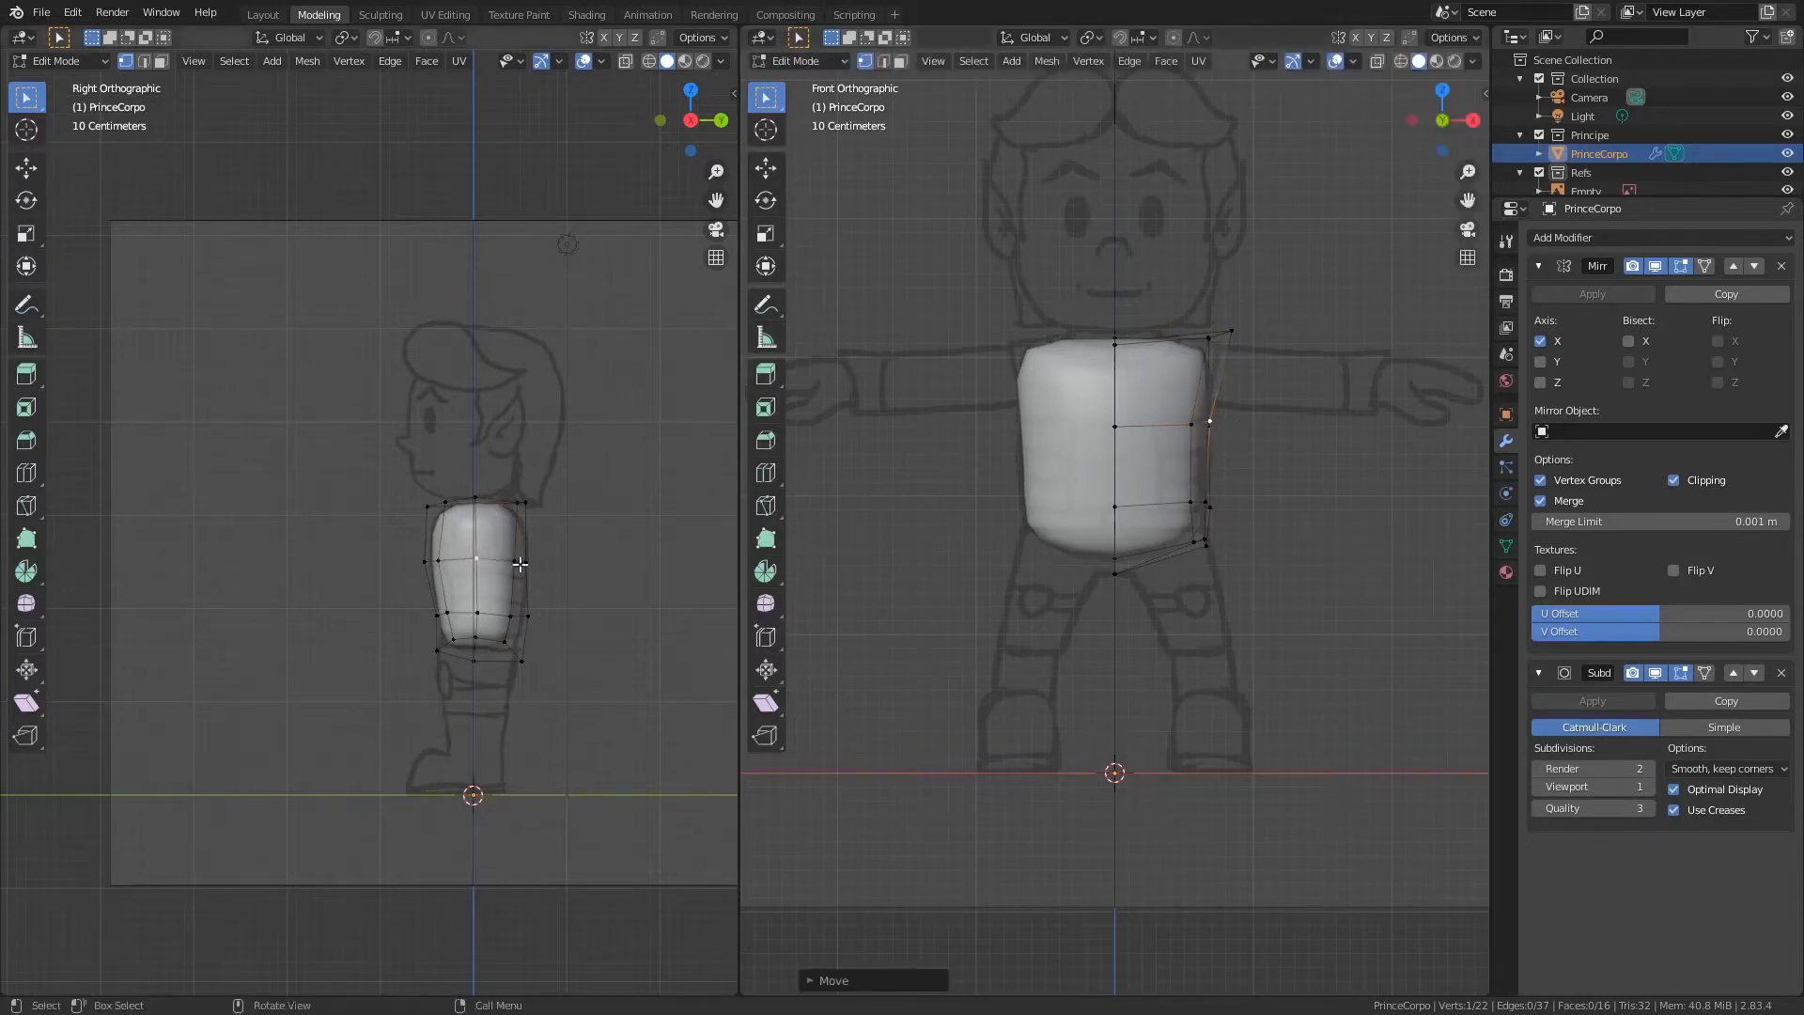
{"action": "left_click", "coordinate": [1190, 506]}
{"action": "key", "text": "g"}
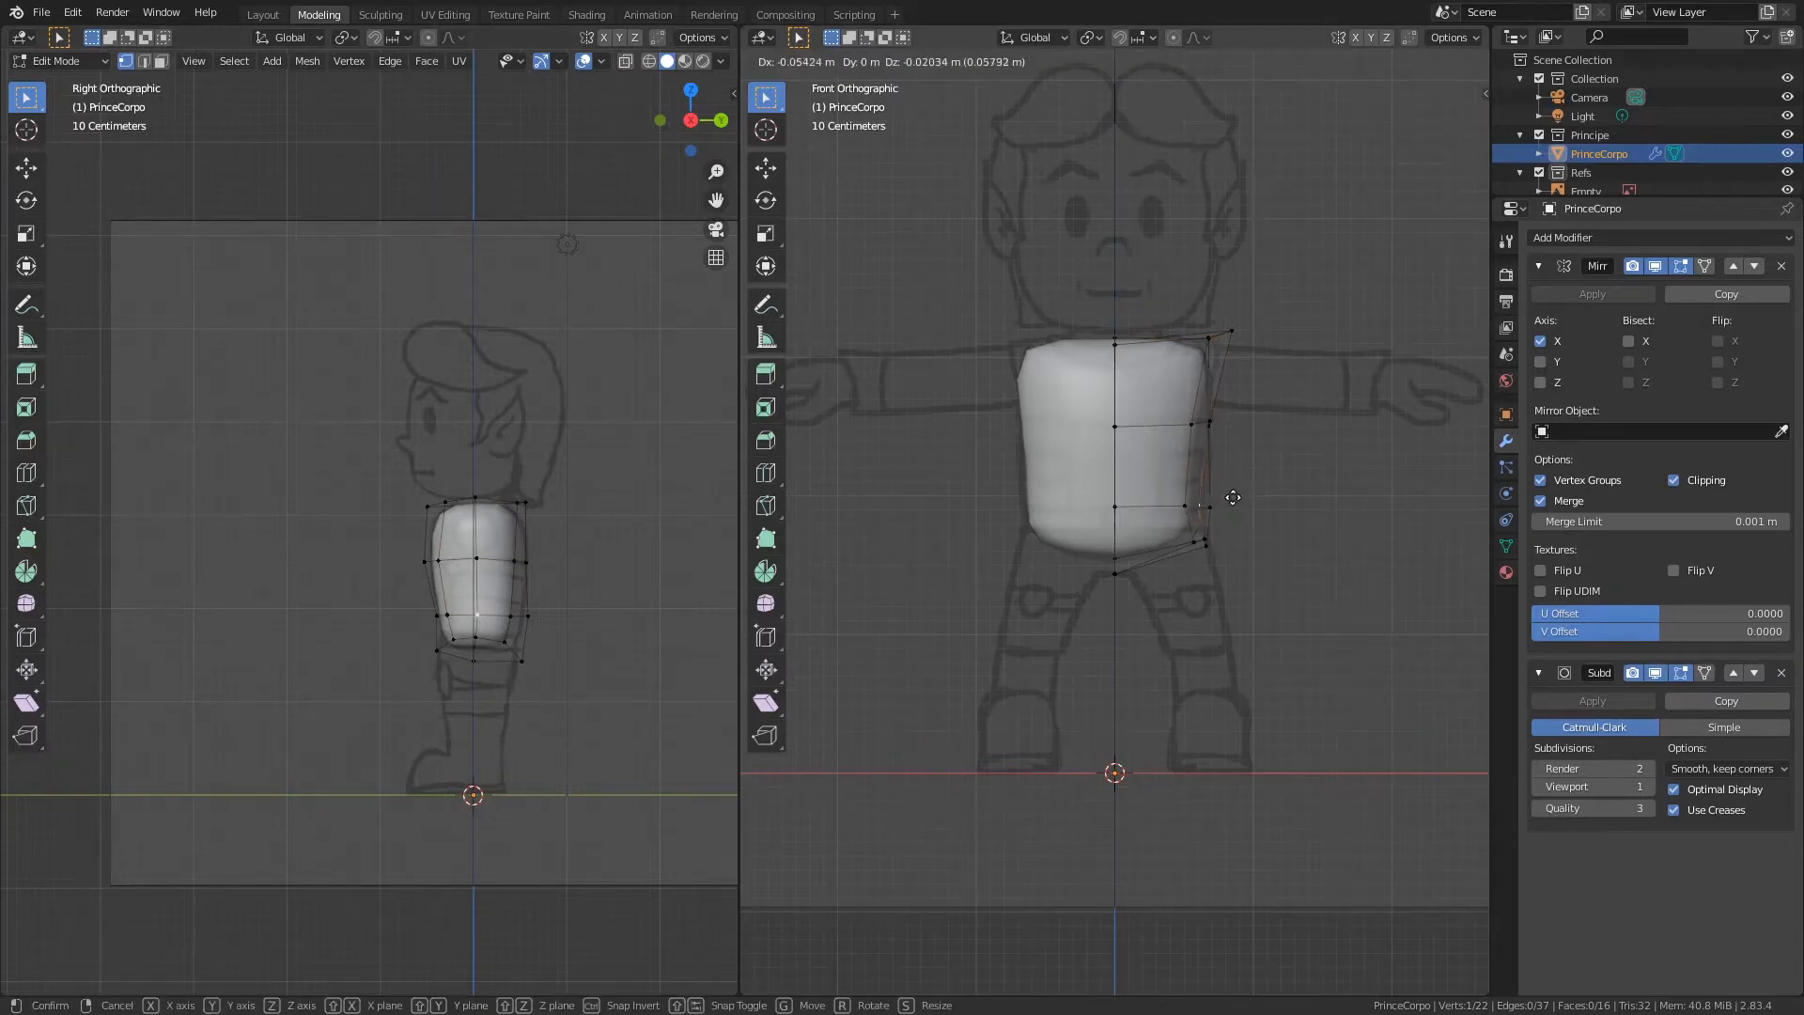
{"action": "left_click", "coordinate": [1233, 497]}
{"action": "key", "text": "g"}
{"action": "left_click", "coordinate": [1259, 486]}
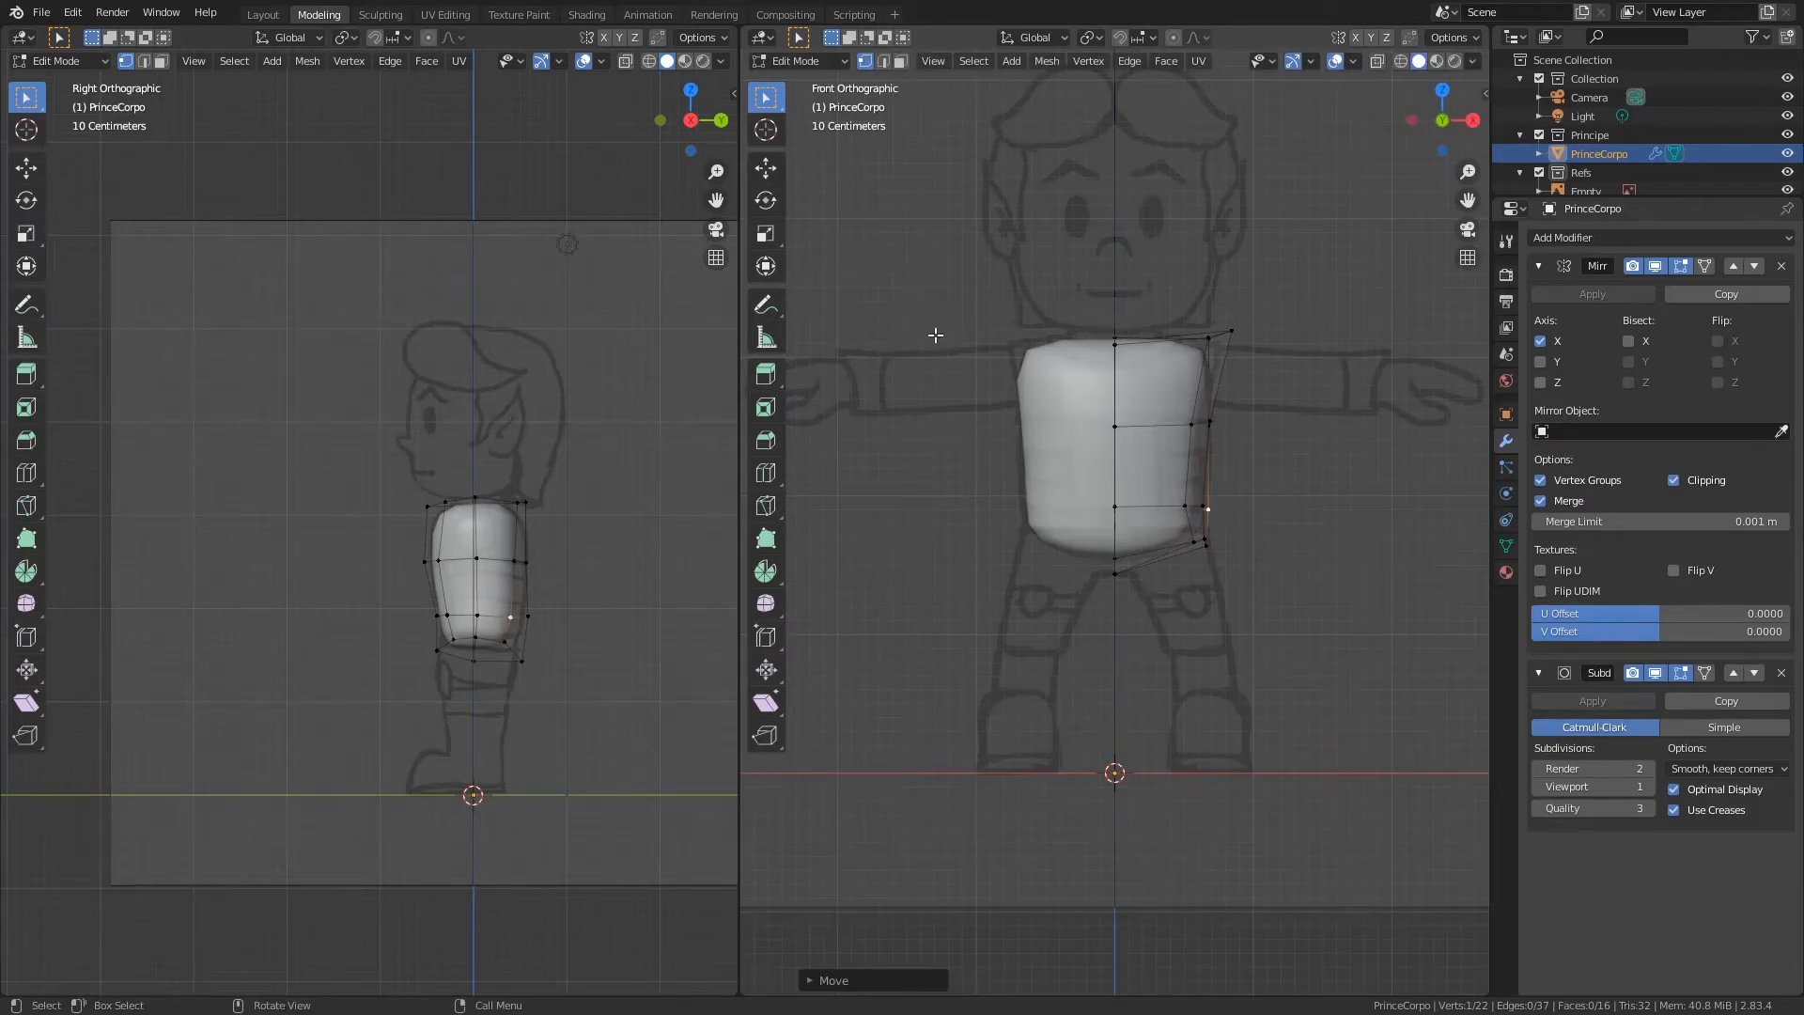
Step: Move the torso's bottom front corner vertex slightly inward at the hip
{"action": "left_click", "coordinate": [1198, 542]}
{"action": "key", "text": "g"}
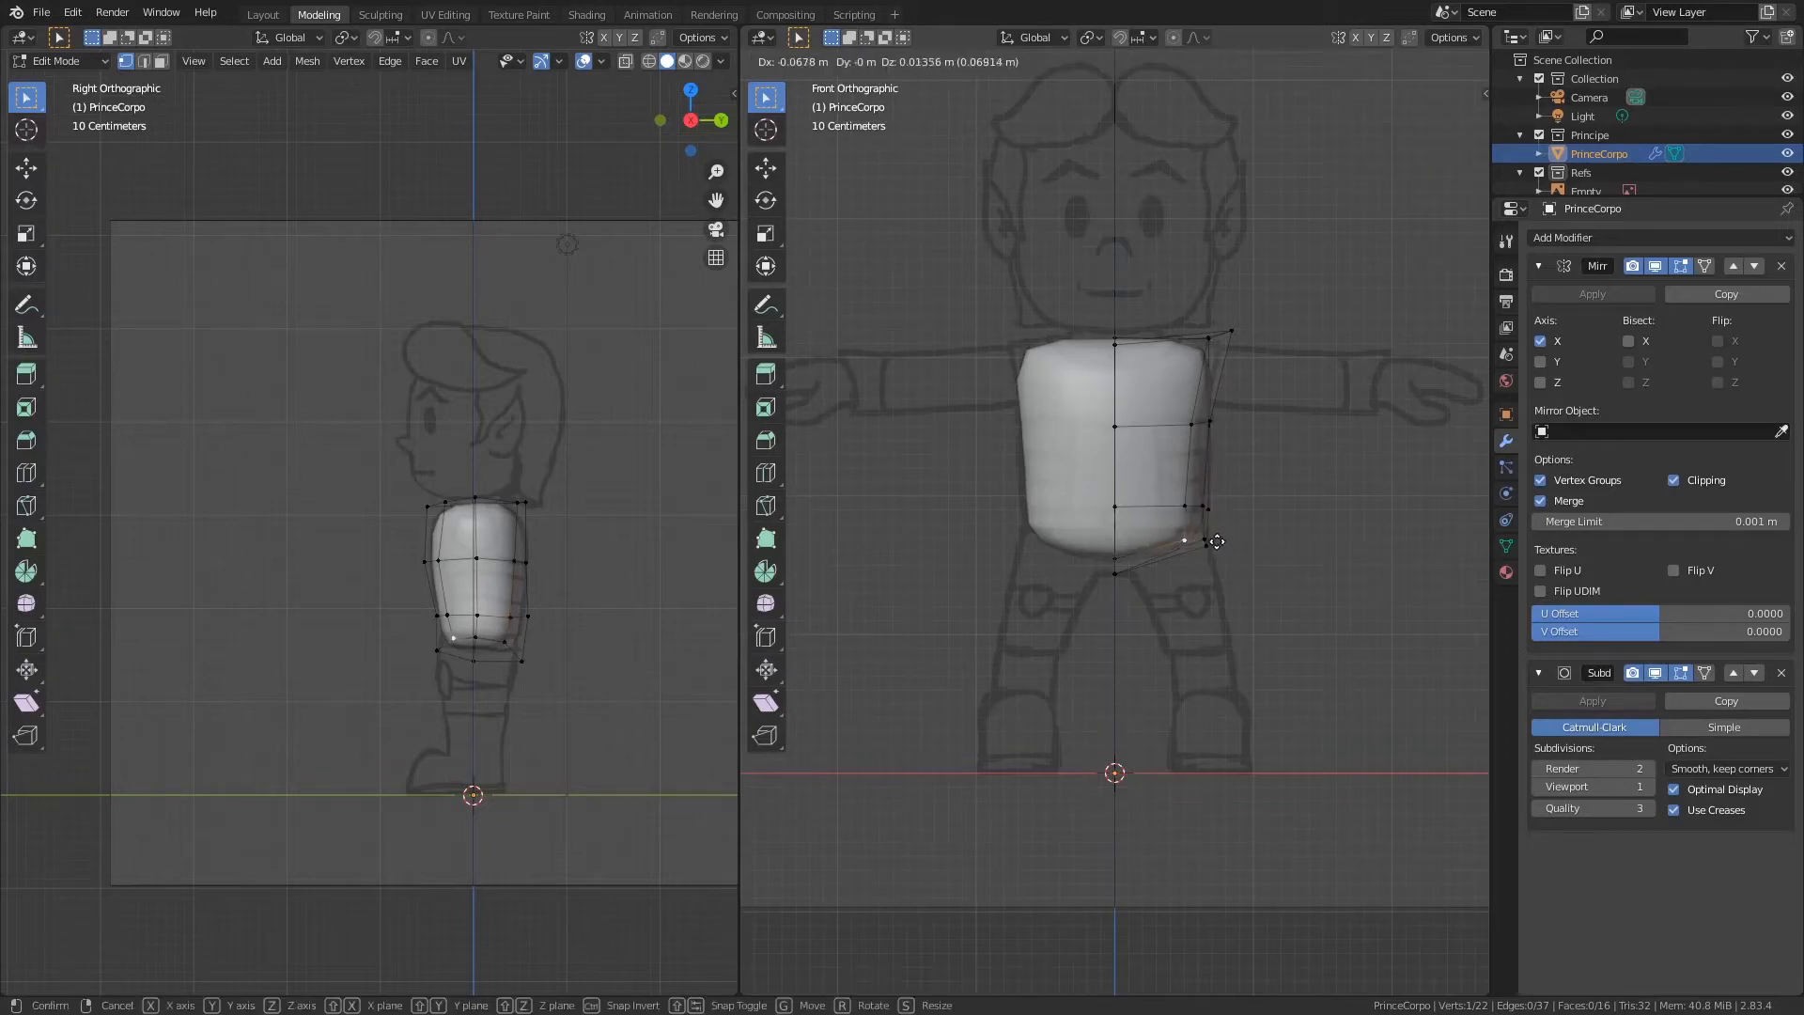
{"action": "left_click", "coordinate": [1213, 544]}
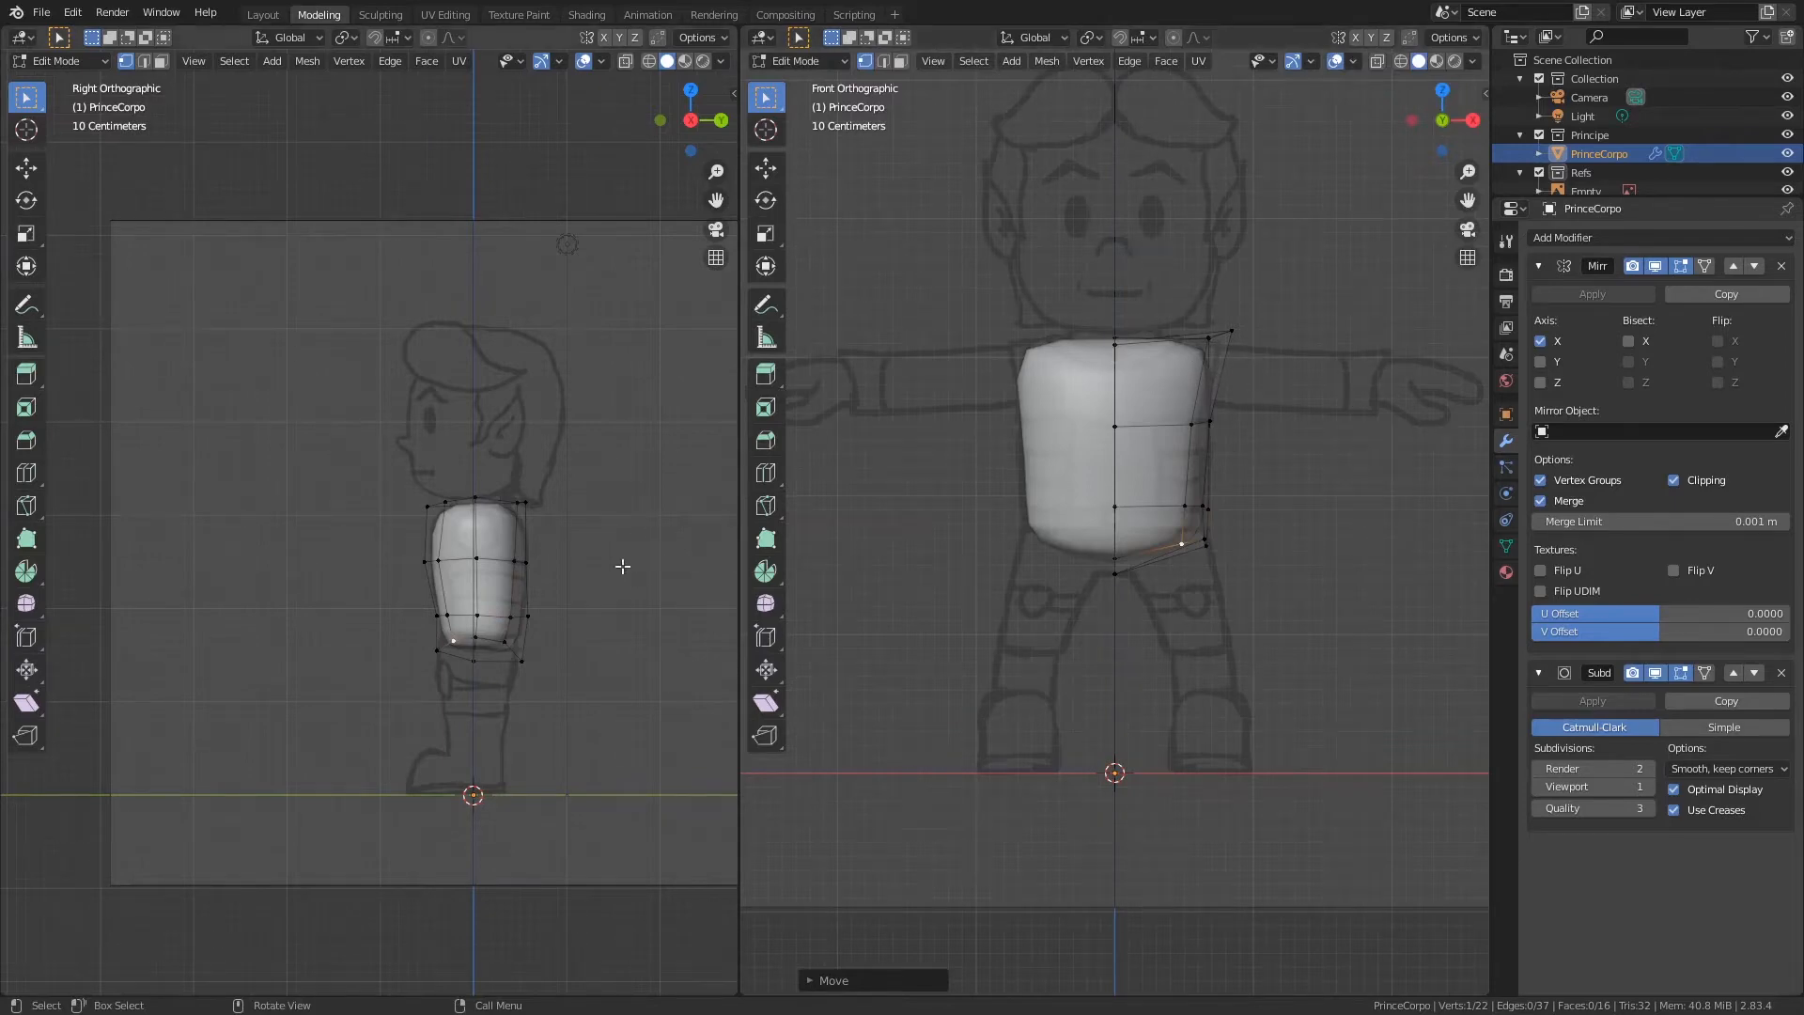
{"action": "key", "text": "n"}
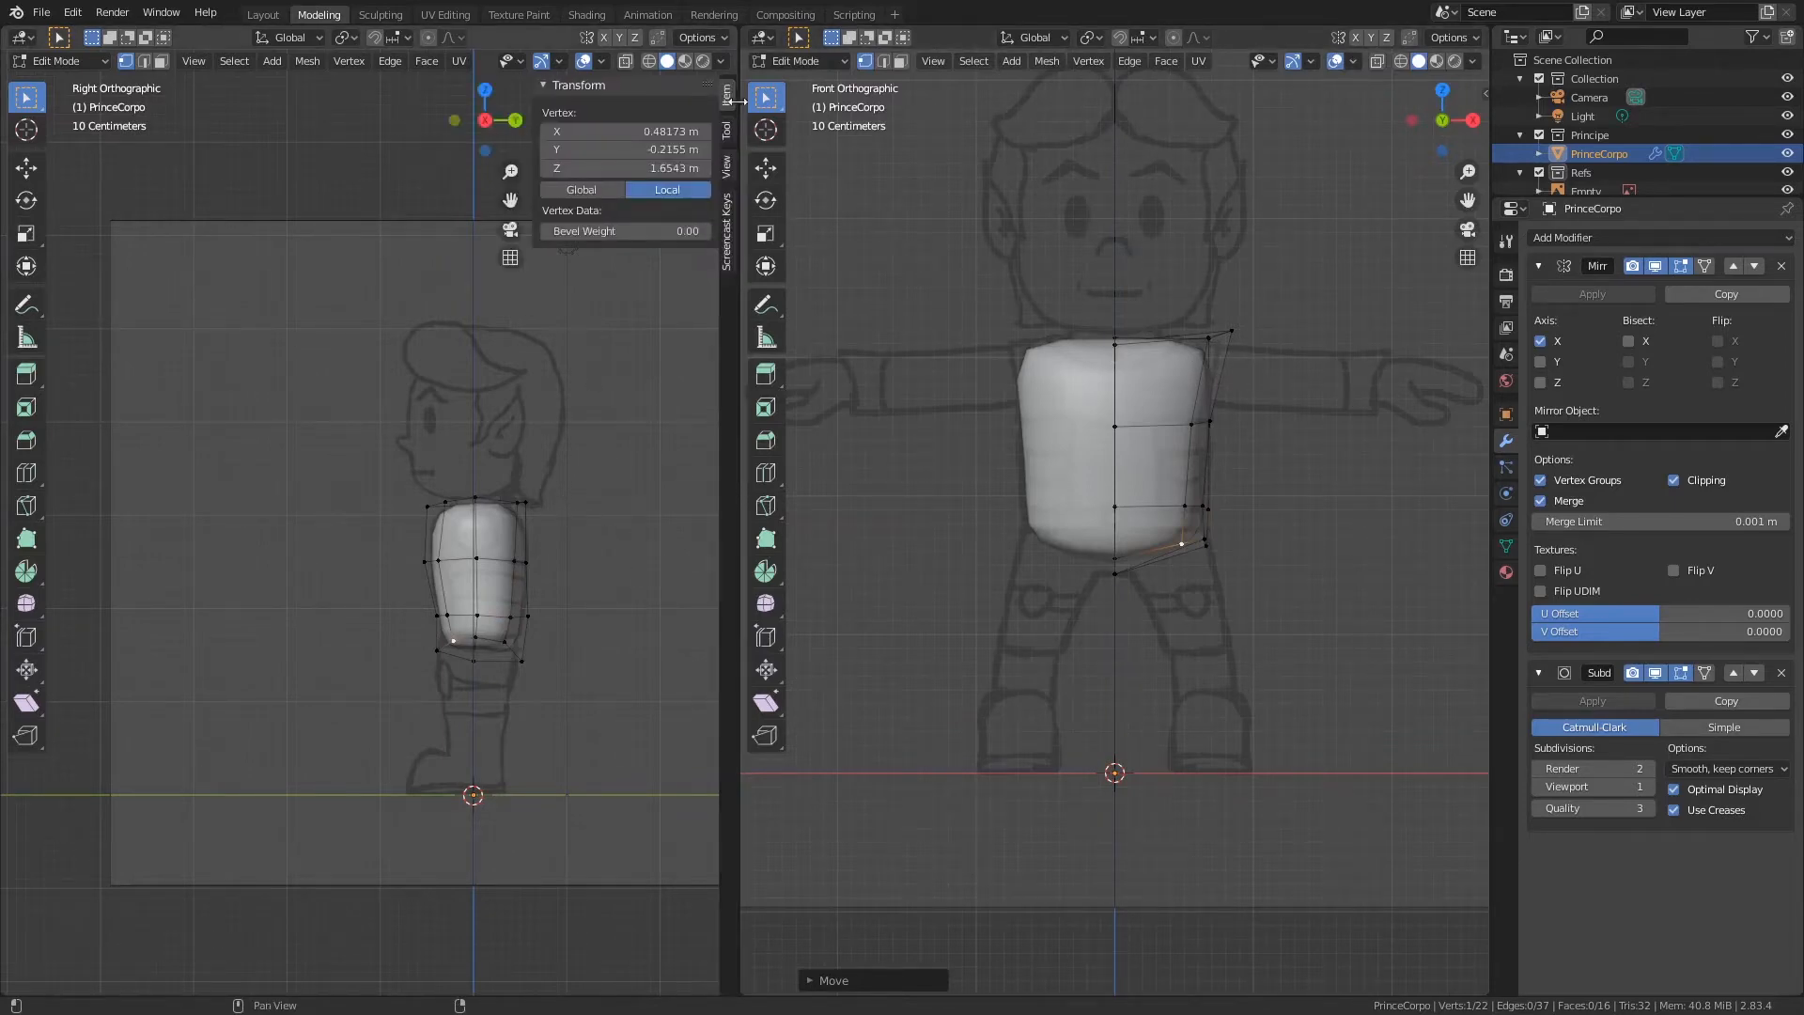
{"action": "key", "text": "n"}
{"action": "key", "text": "n"}
{"action": "key", "text": "n"}
{"action": "key", "text": "n"}
{"action": "left_click", "coordinate": [1478, 231]}
{"action": "key", "text": "n"}
{"action": "key", "text": "n"}
{"action": "key", "text": "n"}
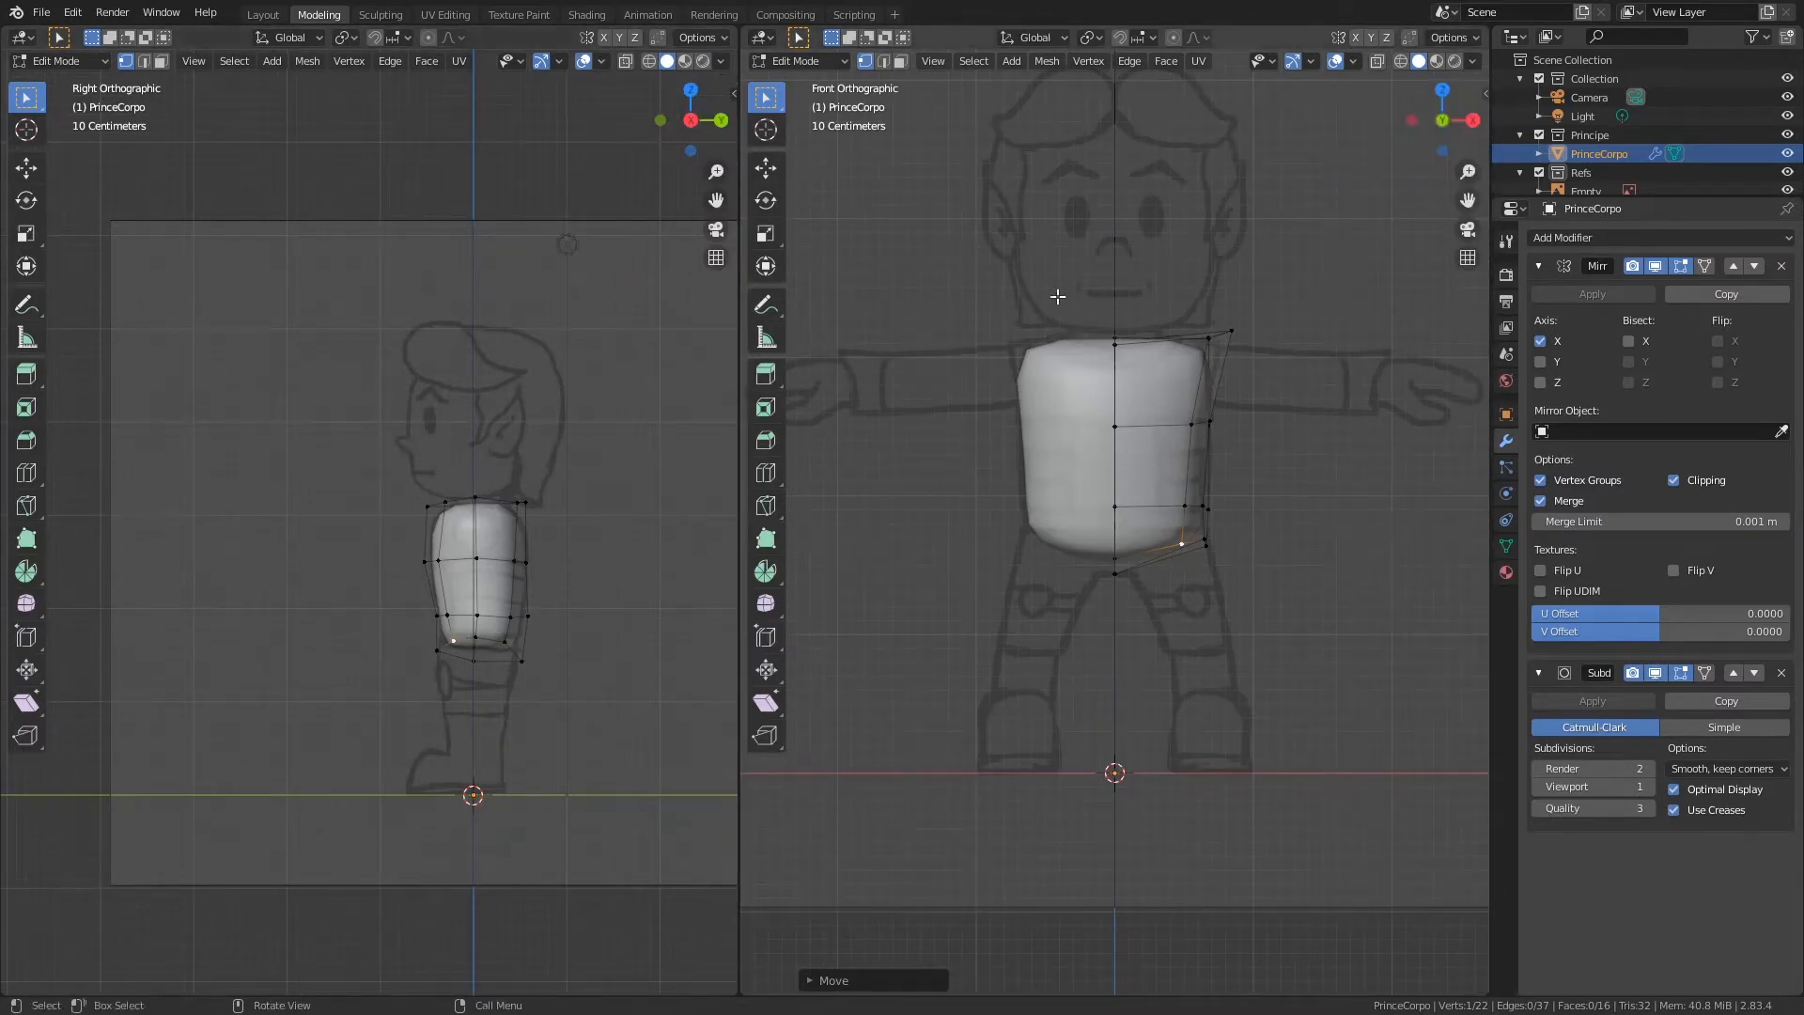
Step: Add a vertical loop cut around the torso half, close to the centre line
{"action": "key", "text": "2"}
{"action": "left_click", "coordinate": [1224, 380]}
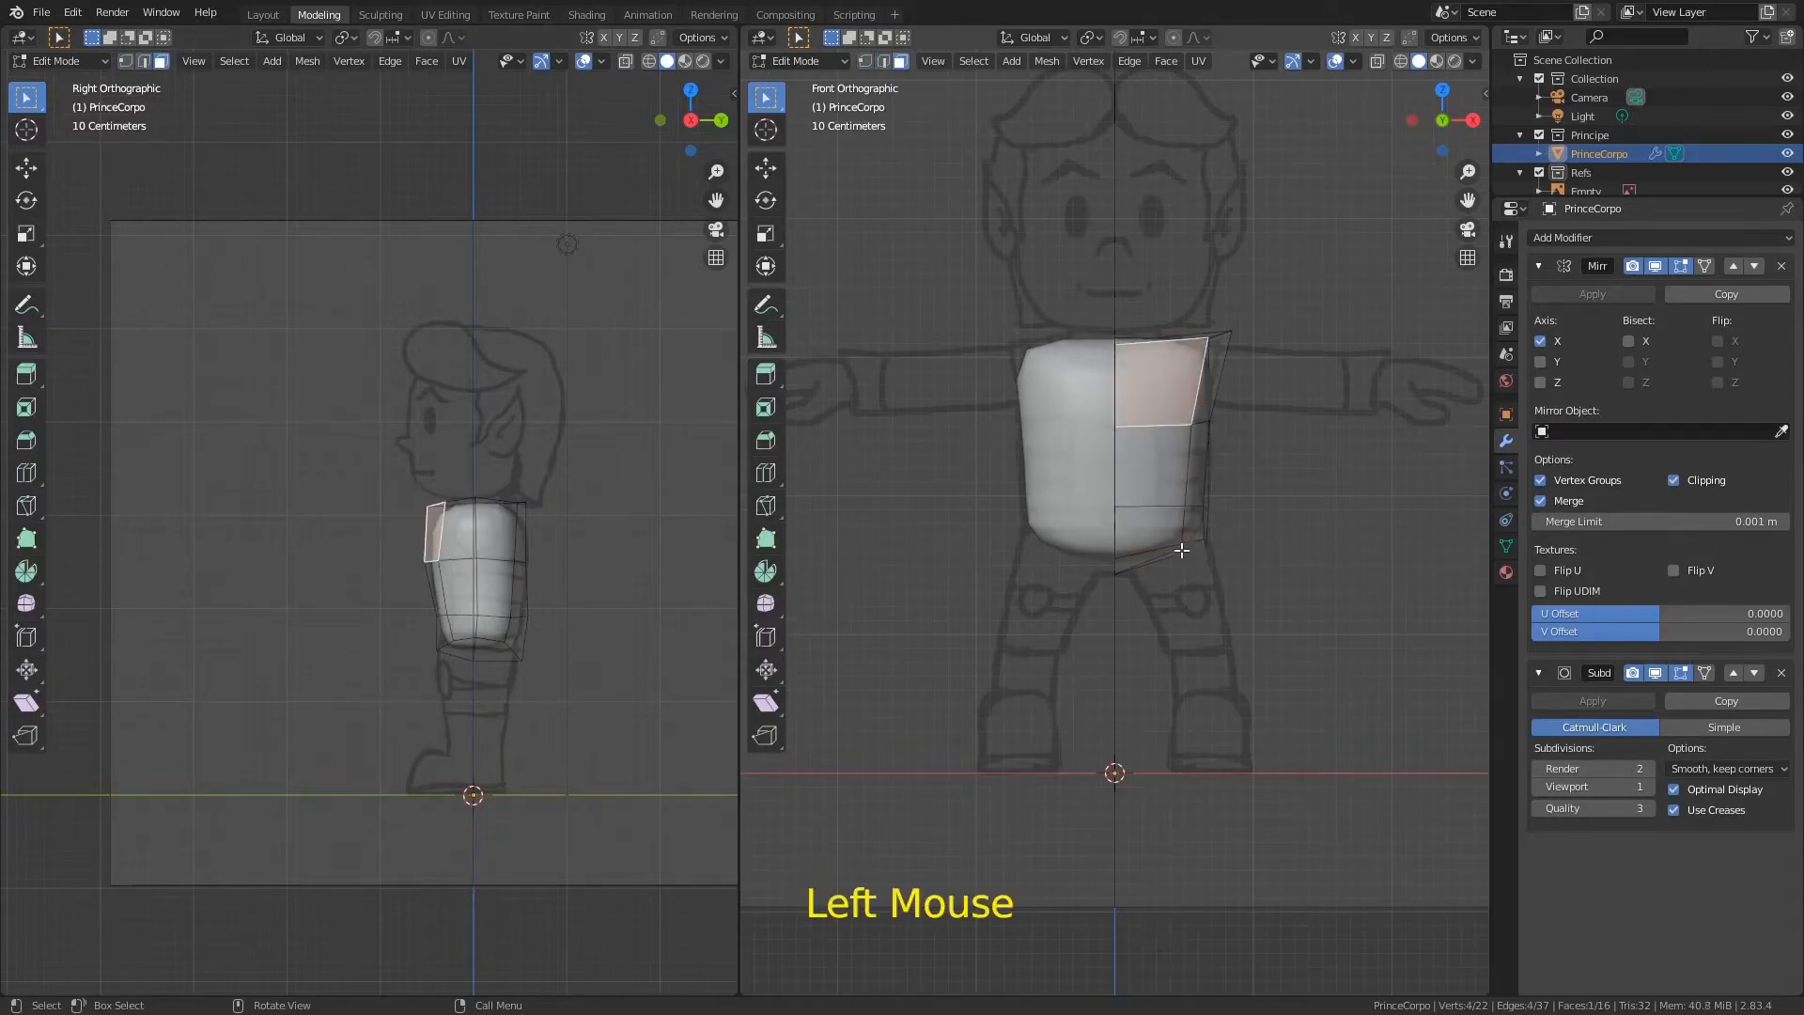
{"action": "key", "text": "ctrl+r"}
{"action": "left_click", "coordinate": [1147, 416]}
{"action": "left_click", "coordinate": [1133, 421]}
Step: Move the new loop's front vertices at waist and mid-torso height outward from the centre line
{"action": "key", "text": "1"}
{"action": "left_click", "coordinate": [1137, 549]}
{"action": "key", "text": "g"}
{"action": "left_click", "coordinate": [1155, 496]}
{"action": "key", "text": "g"}
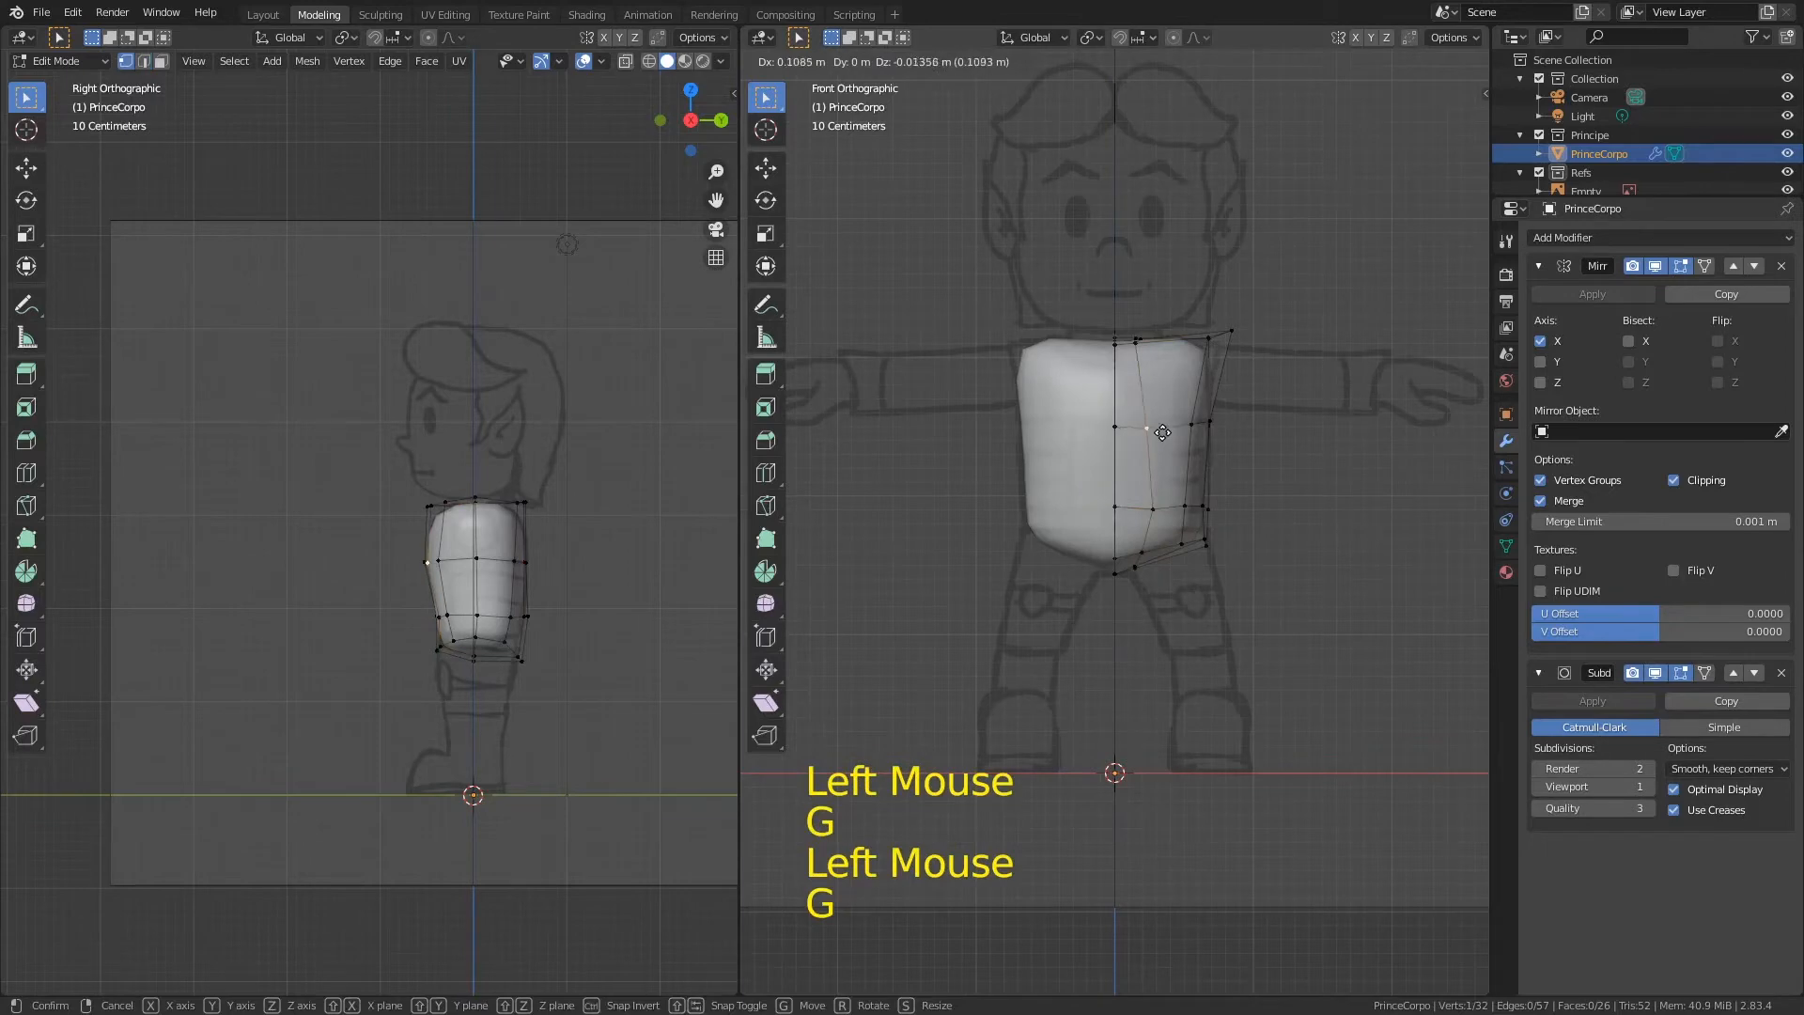
{"action": "left_click", "coordinate": [1142, 563]}
Step: From the bottom view, move the inner and centre vertices at the front of the torso's underside back toward the middle
{"action": "key", "text": "KP_3"}
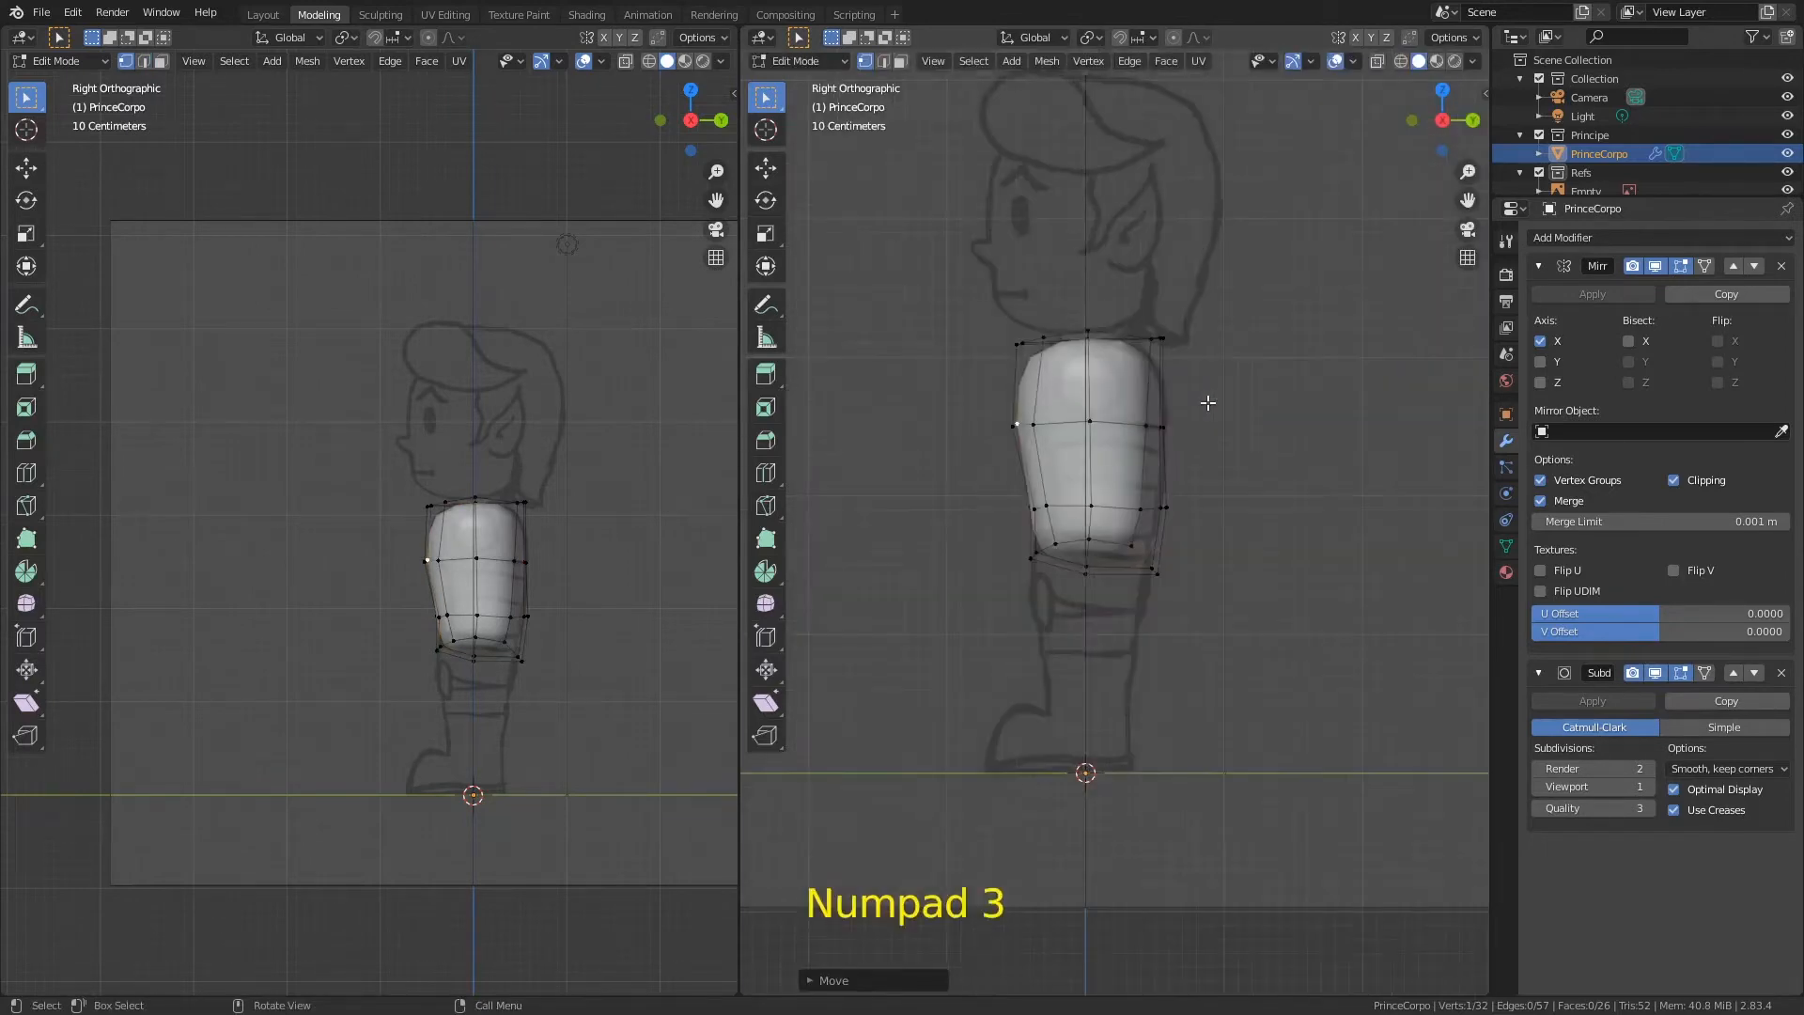
{"action": "left_click", "coordinate": [1057, 543]}
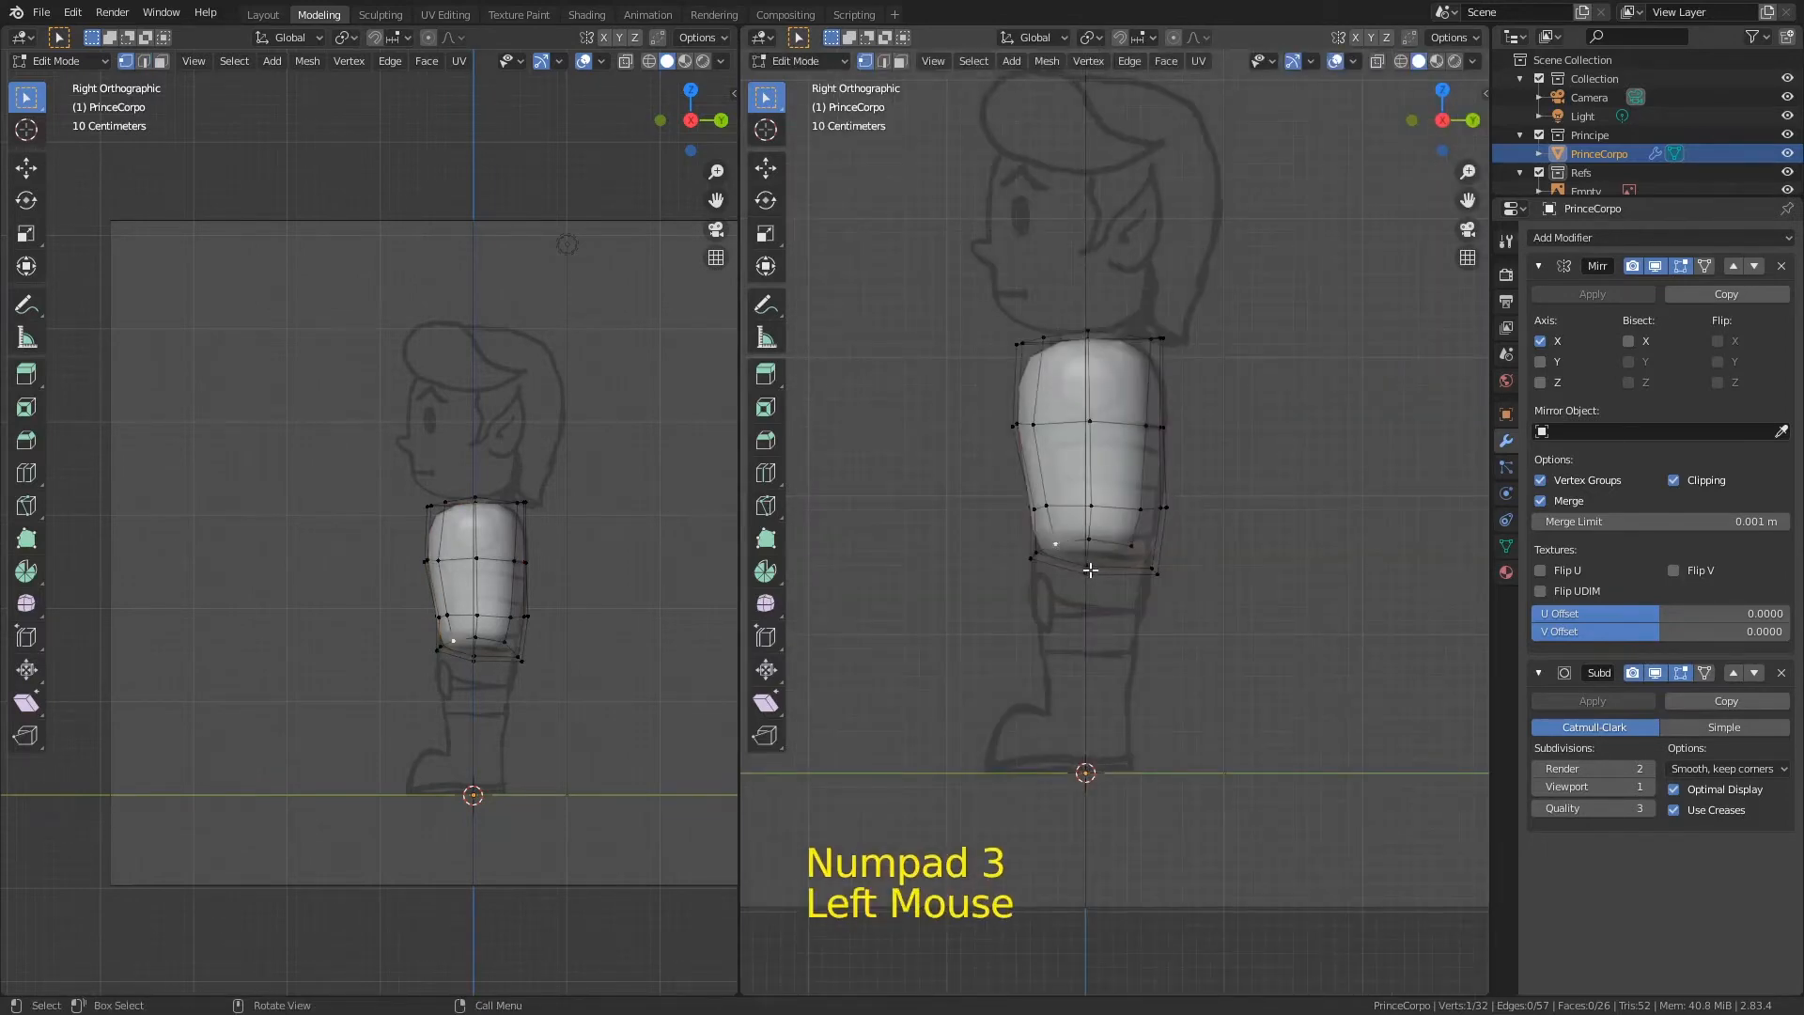
{"action": "key", "text": "ctrl+KP_7"}
{"action": "middle_click_drag", "start_coordinate": [1202, 590], "coordinate": [1170, 394], "text": "ctrl"}
{"action": "left_click", "coordinate": [1167, 377]}
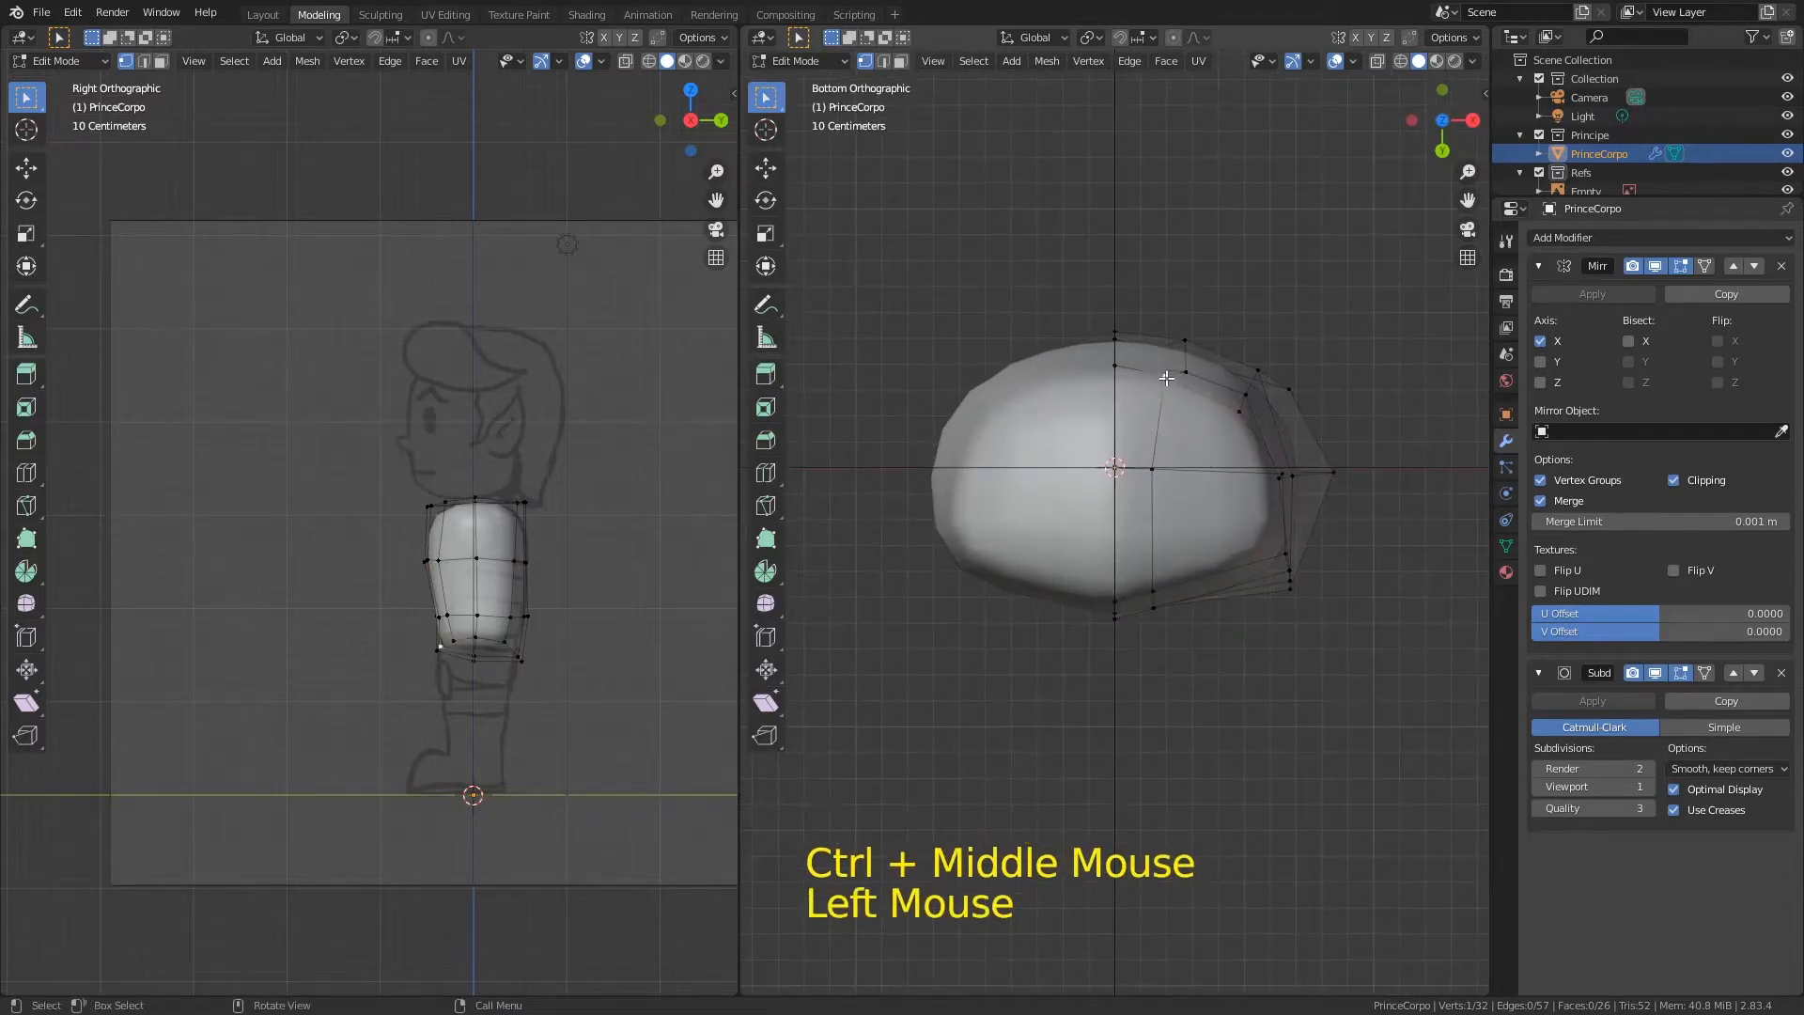
{"action": "key", "text": "g"}
{"action": "left_click", "coordinate": [1133, 385]}
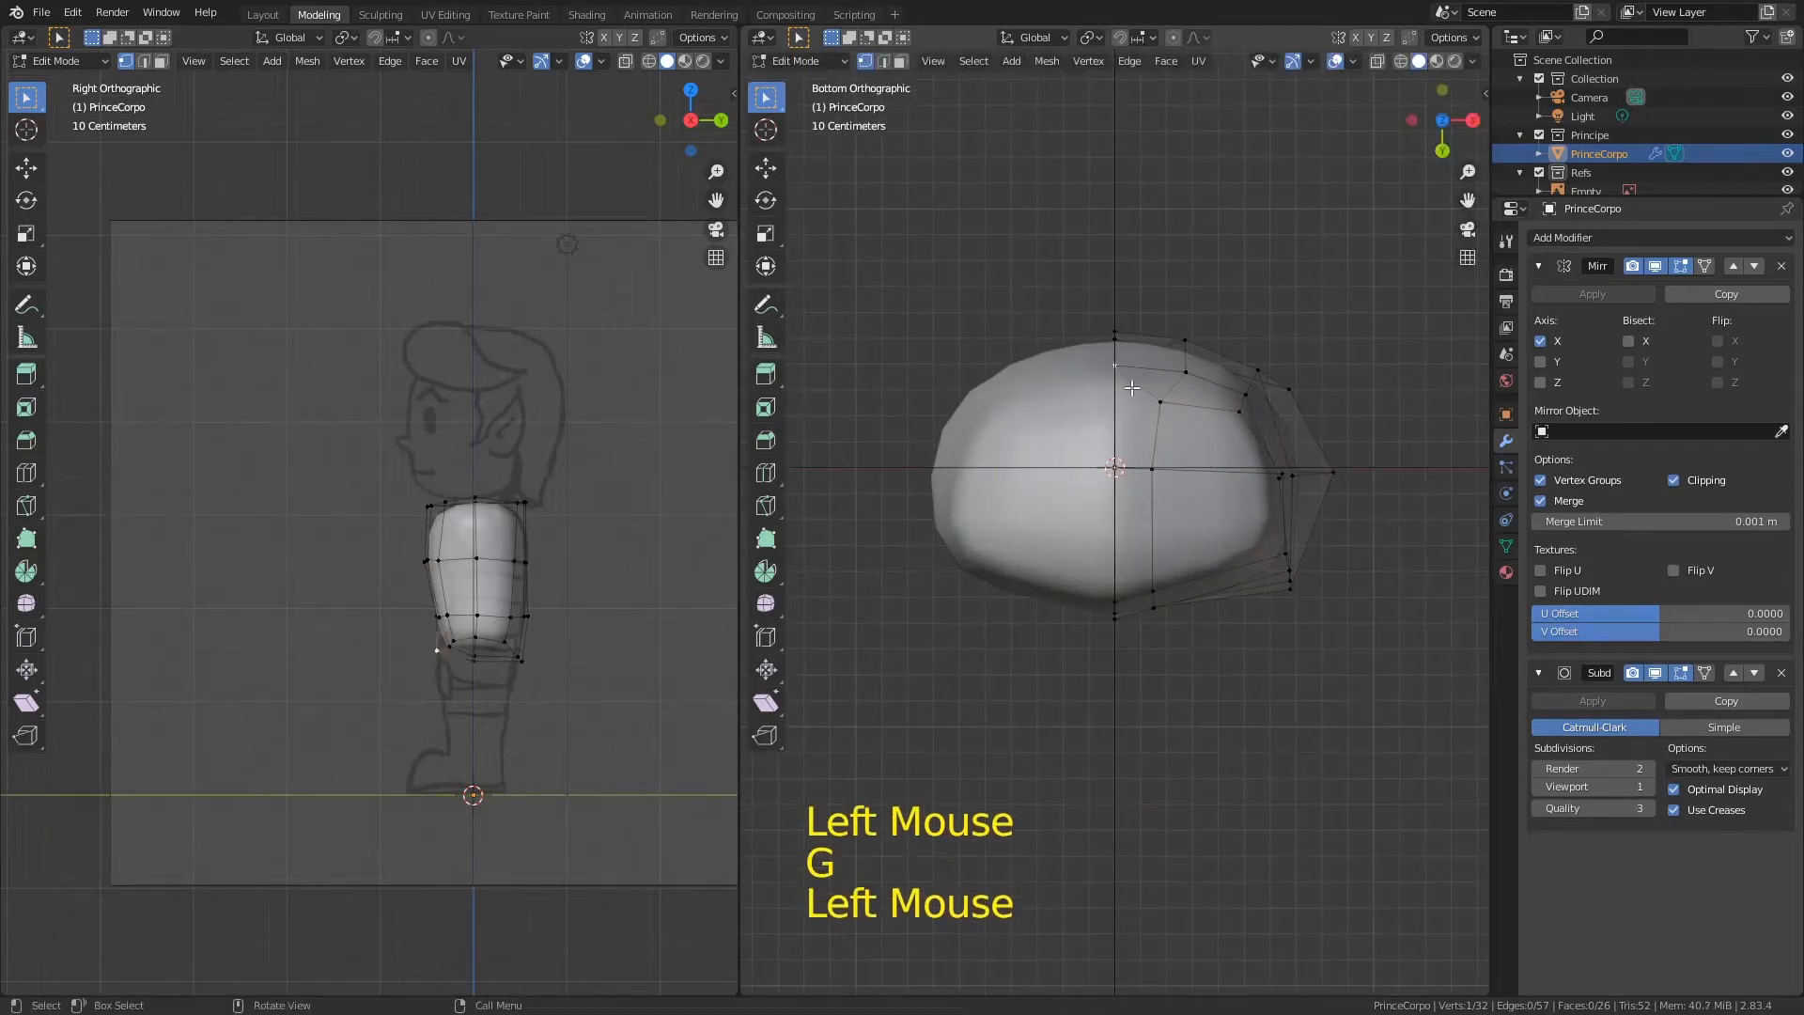
{"action": "key", "text": "g"}
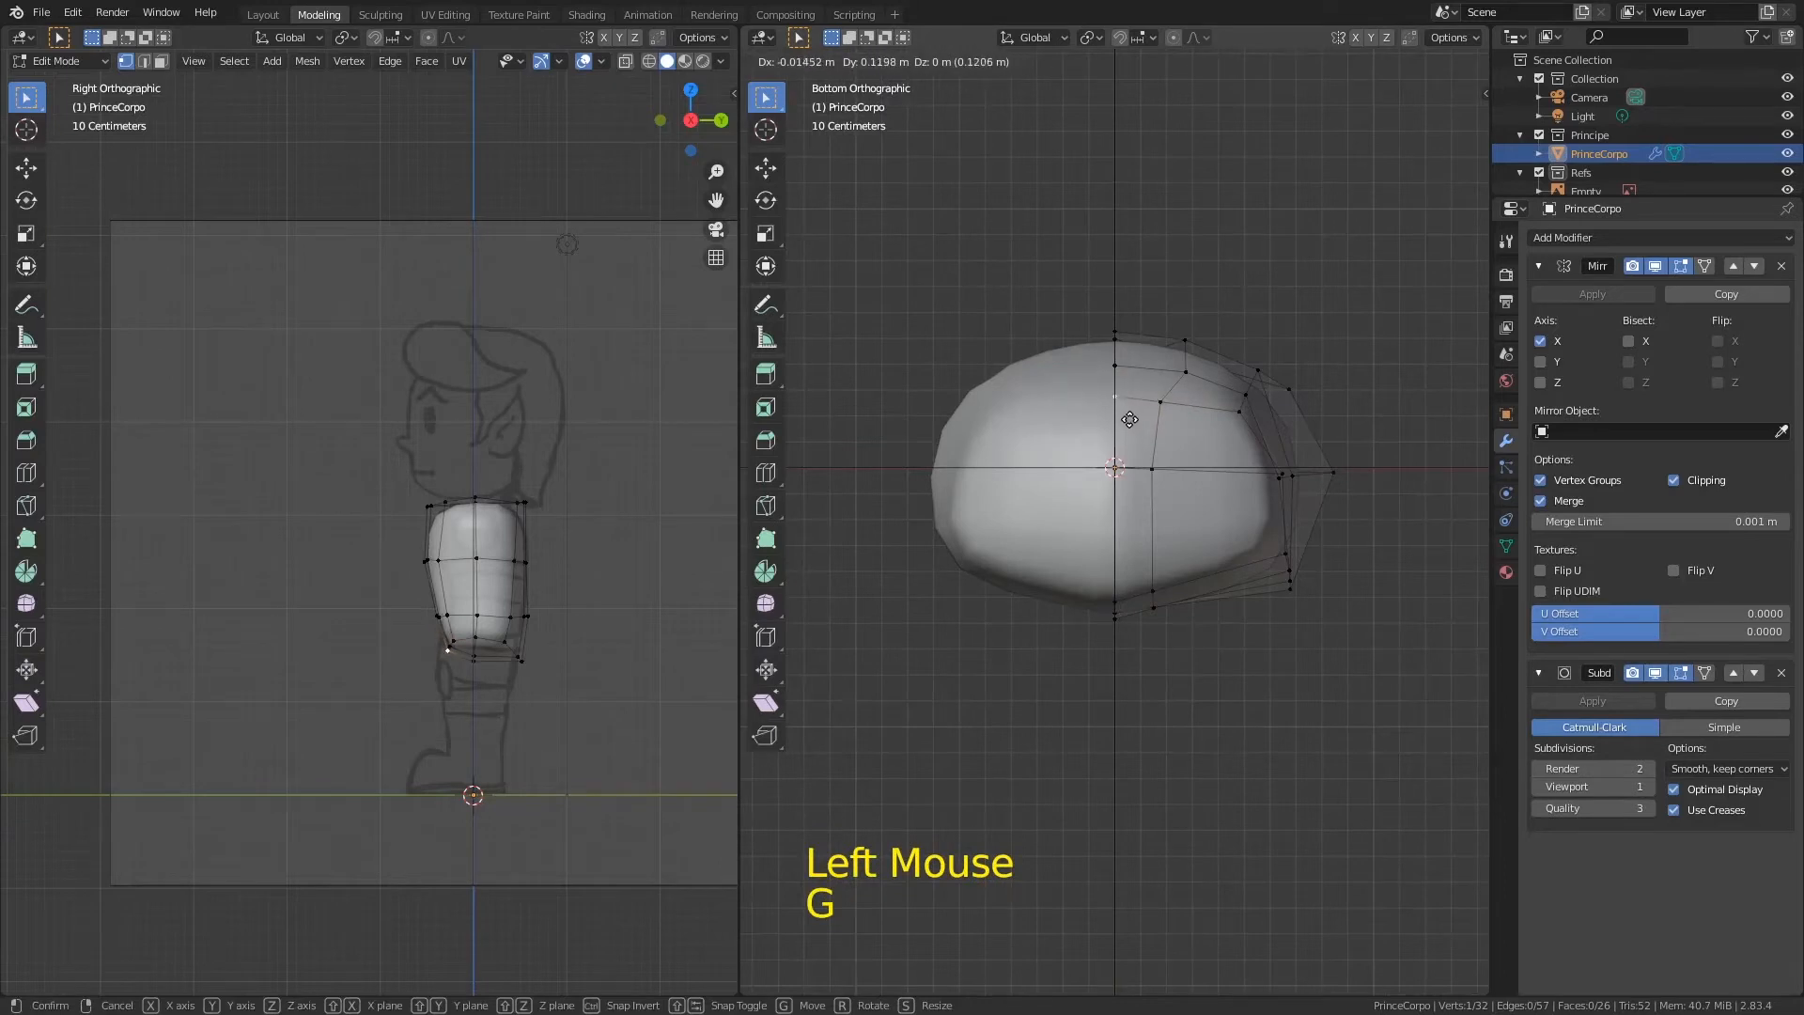
{"action": "left_click", "coordinate": [1131, 422]}
{"action": "key", "text": "g"}
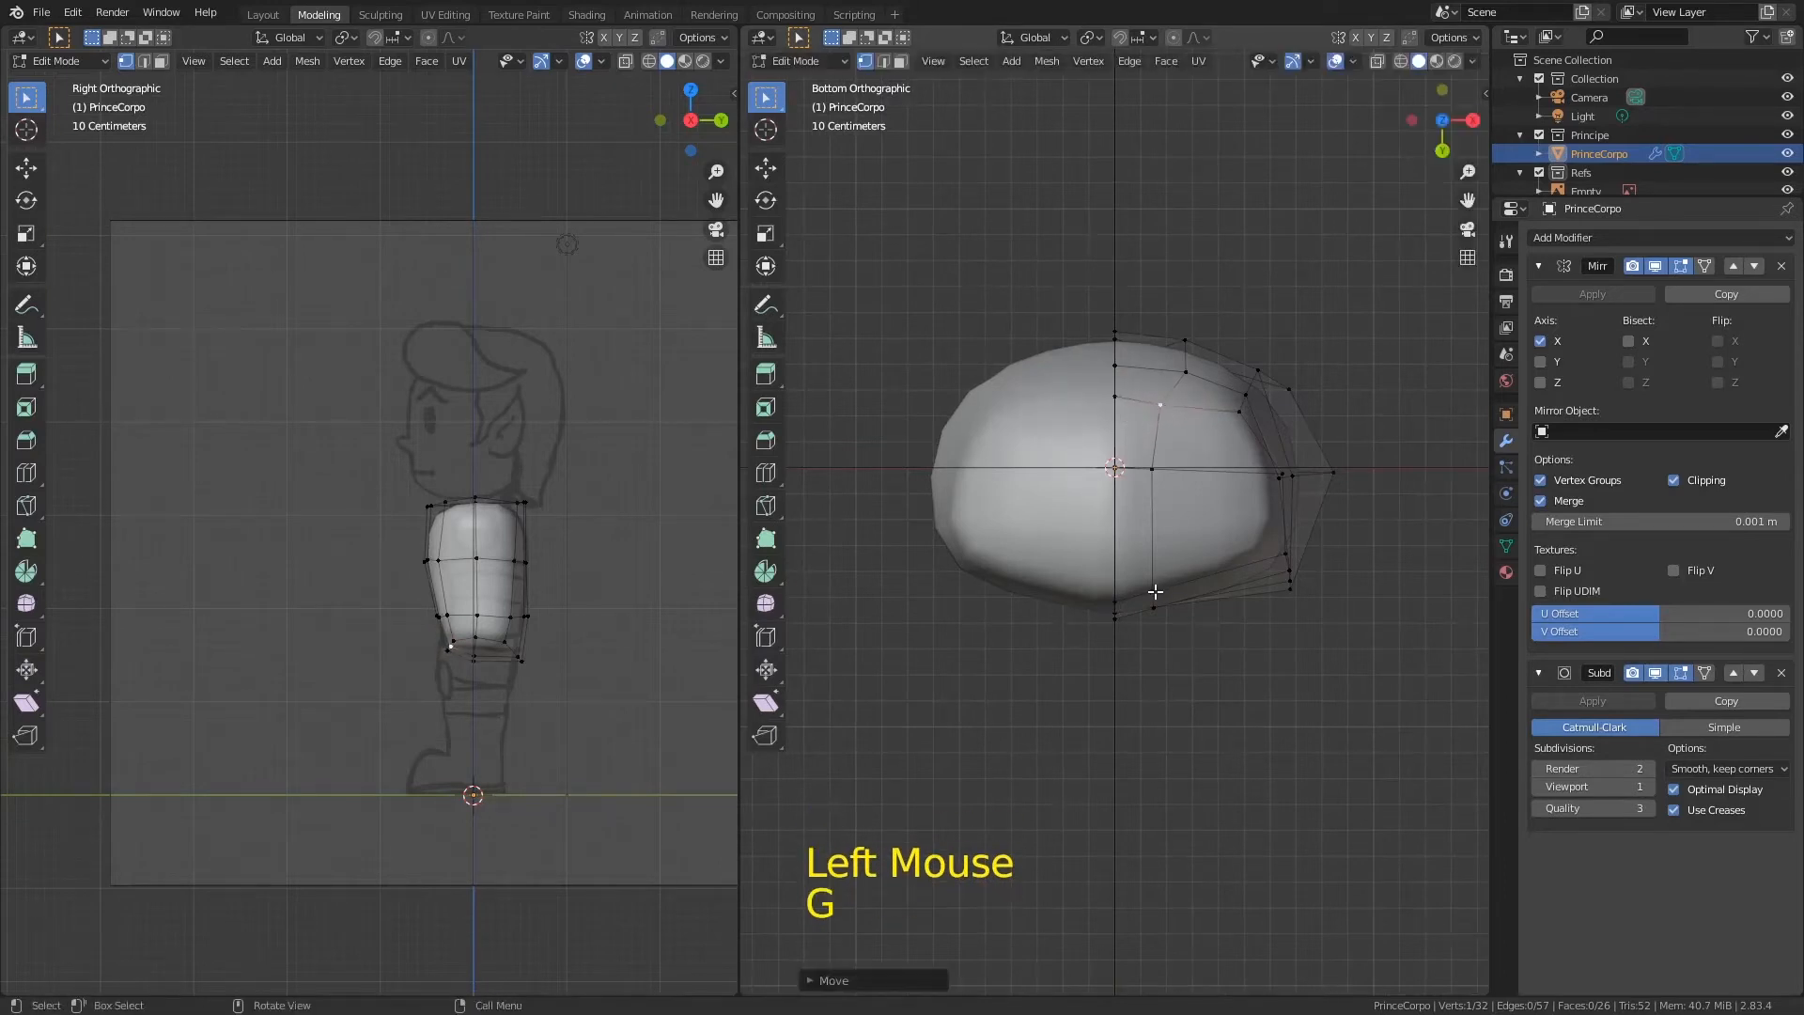
Step: Move the back vertices of the torso's underside inward, including the centre and outer corner ones, to round the leg base
{"action": "left_click", "coordinate": [1155, 590]}
{"action": "key", "text": "g"}
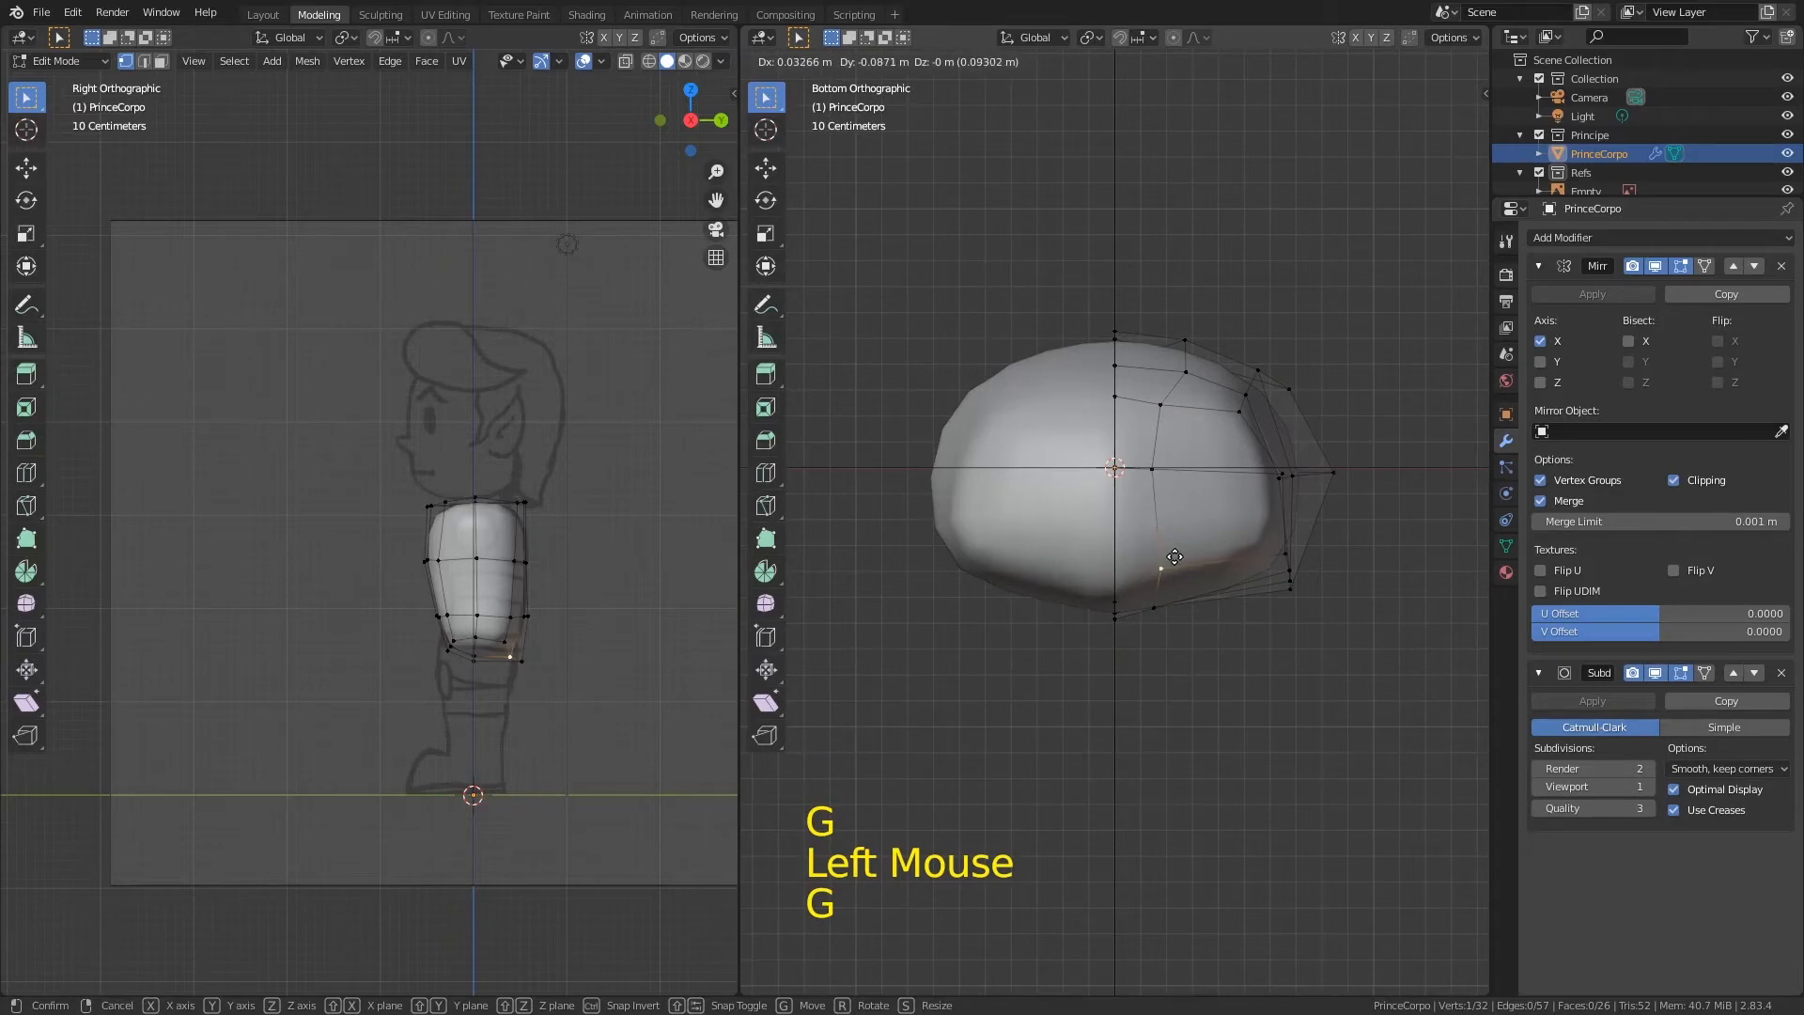
{"action": "left_click", "coordinate": [1176, 566]}
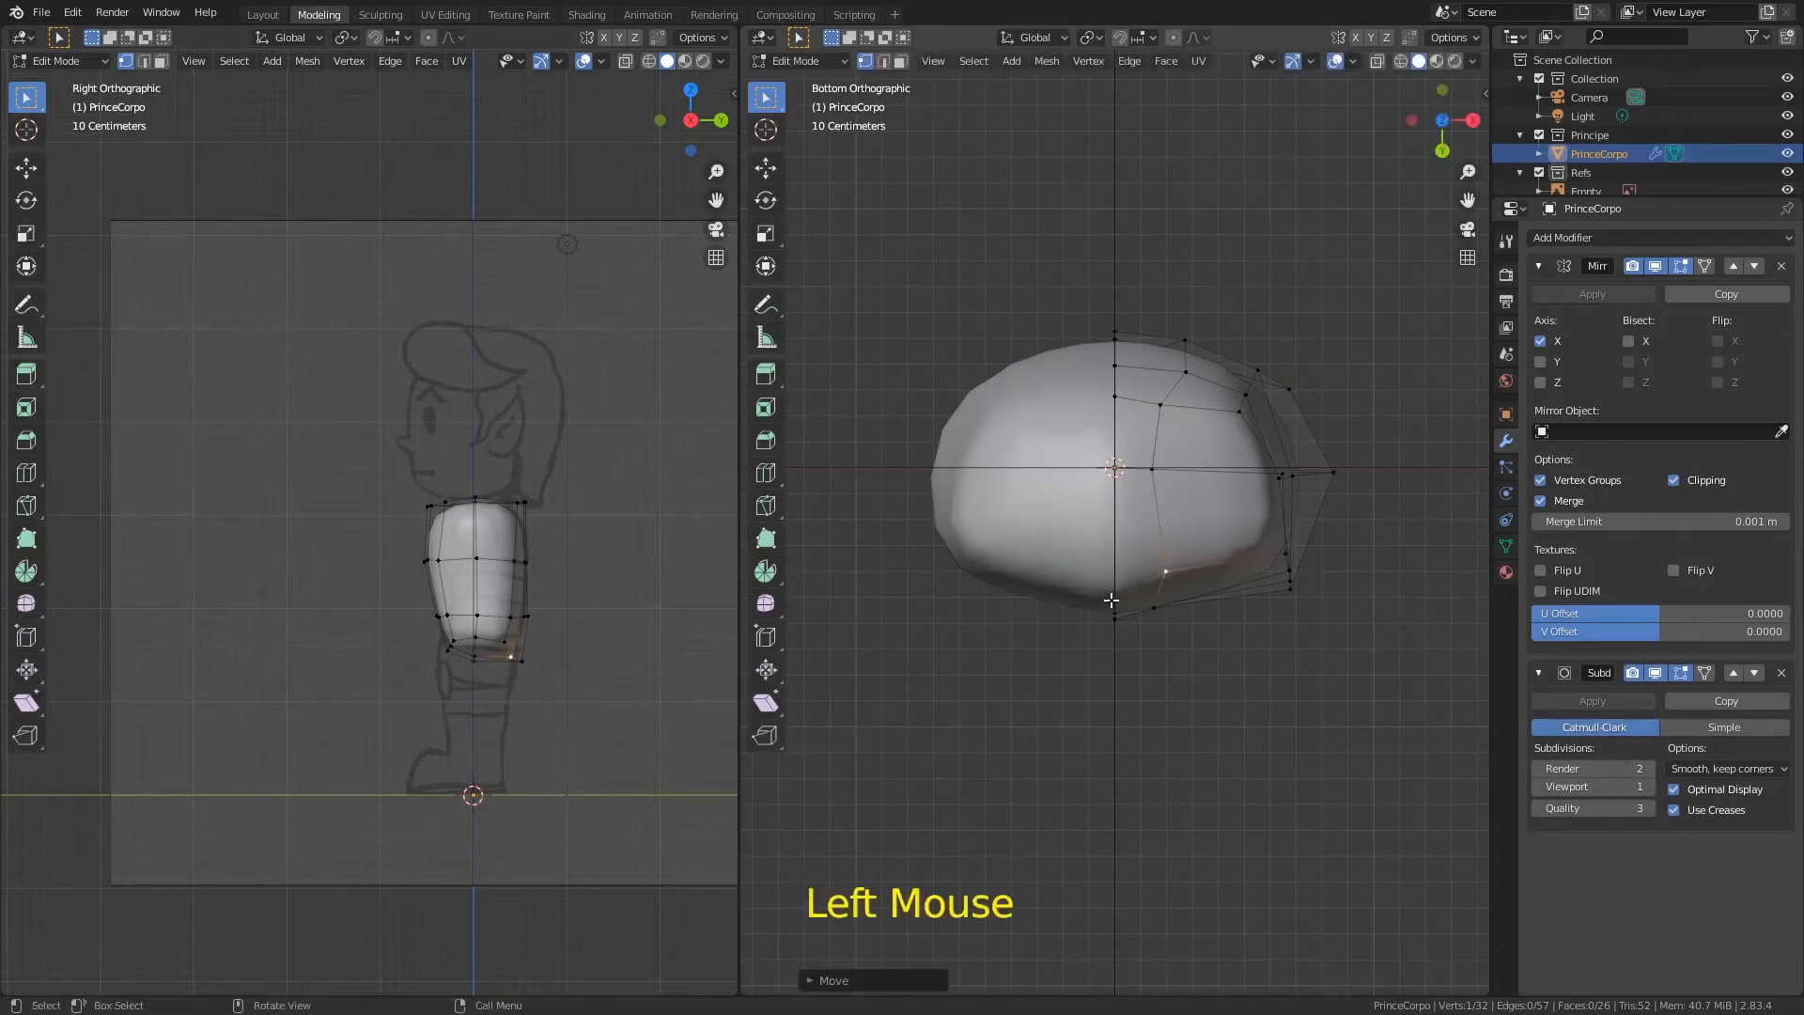
{"action": "key", "text": "g"}
{"action": "left_click", "coordinate": [1300, 560]}
{"action": "key", "text": "g"}
{"action": "left_click", "coordinate": [1290, 482]}
{"action": "key", "text": "g"}
{"action": "left_click", "coordinate": [1292, 508]}
Step: Fine-tune the front, middle and back vertices of the underside so two faces form a rounded leg base
{"action": "left_click", "coordinate": [1162, 411]}
{"action": "key", "text": "g"}
{"action": "left_click", "coordinate": [1192, 444]}
{"action": "left_click", "coordinate": [1155, 474]}
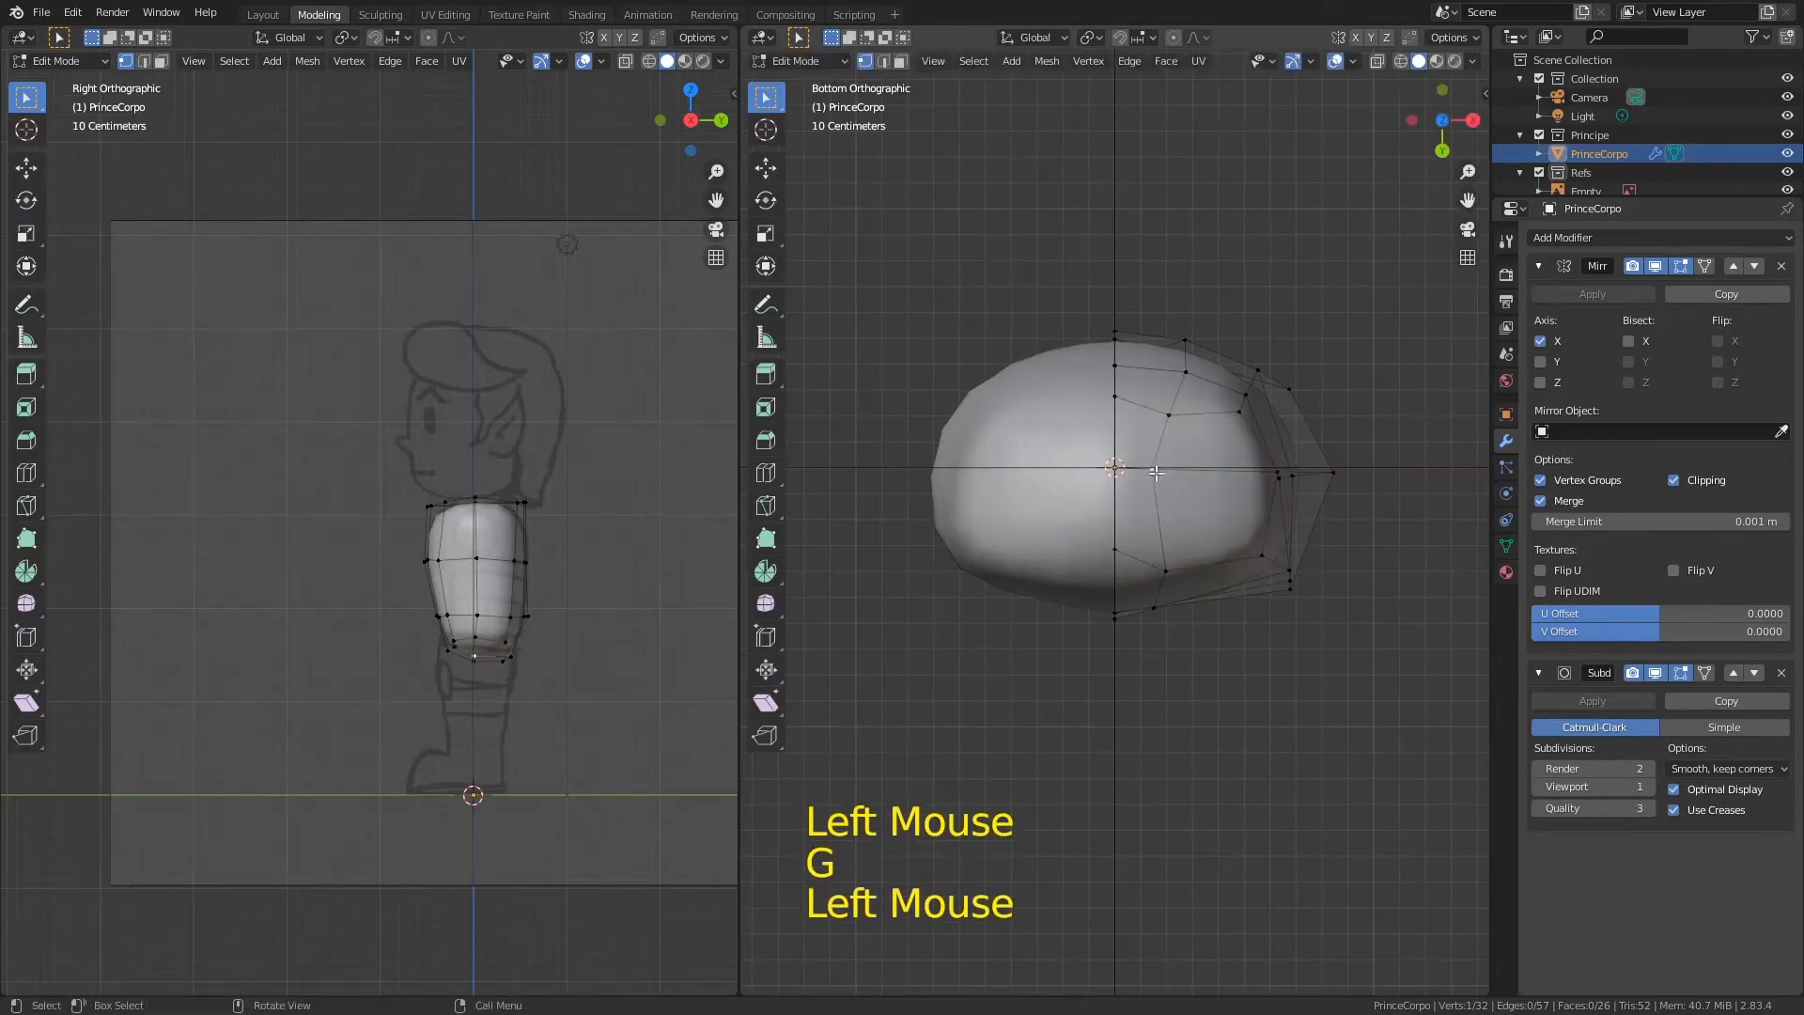
{"action": "key", "text": "g"}
{"action": "left_click", "coordinate": [1145, 487]}
{"action": "left_click", "coordinate": [1161, 574]}
{"action": "key", "text": "g"}
{"action": "left_click", "coordinate": [1157, 562]}
{"action": "left_click", "coordinate": [1254, 562]}
{"action": "key", "text": "g"}
Step: Extrude the two leg-base faces down to knee height and rotate their end roughly level in the front view
{"action": "key", "text": "3"}
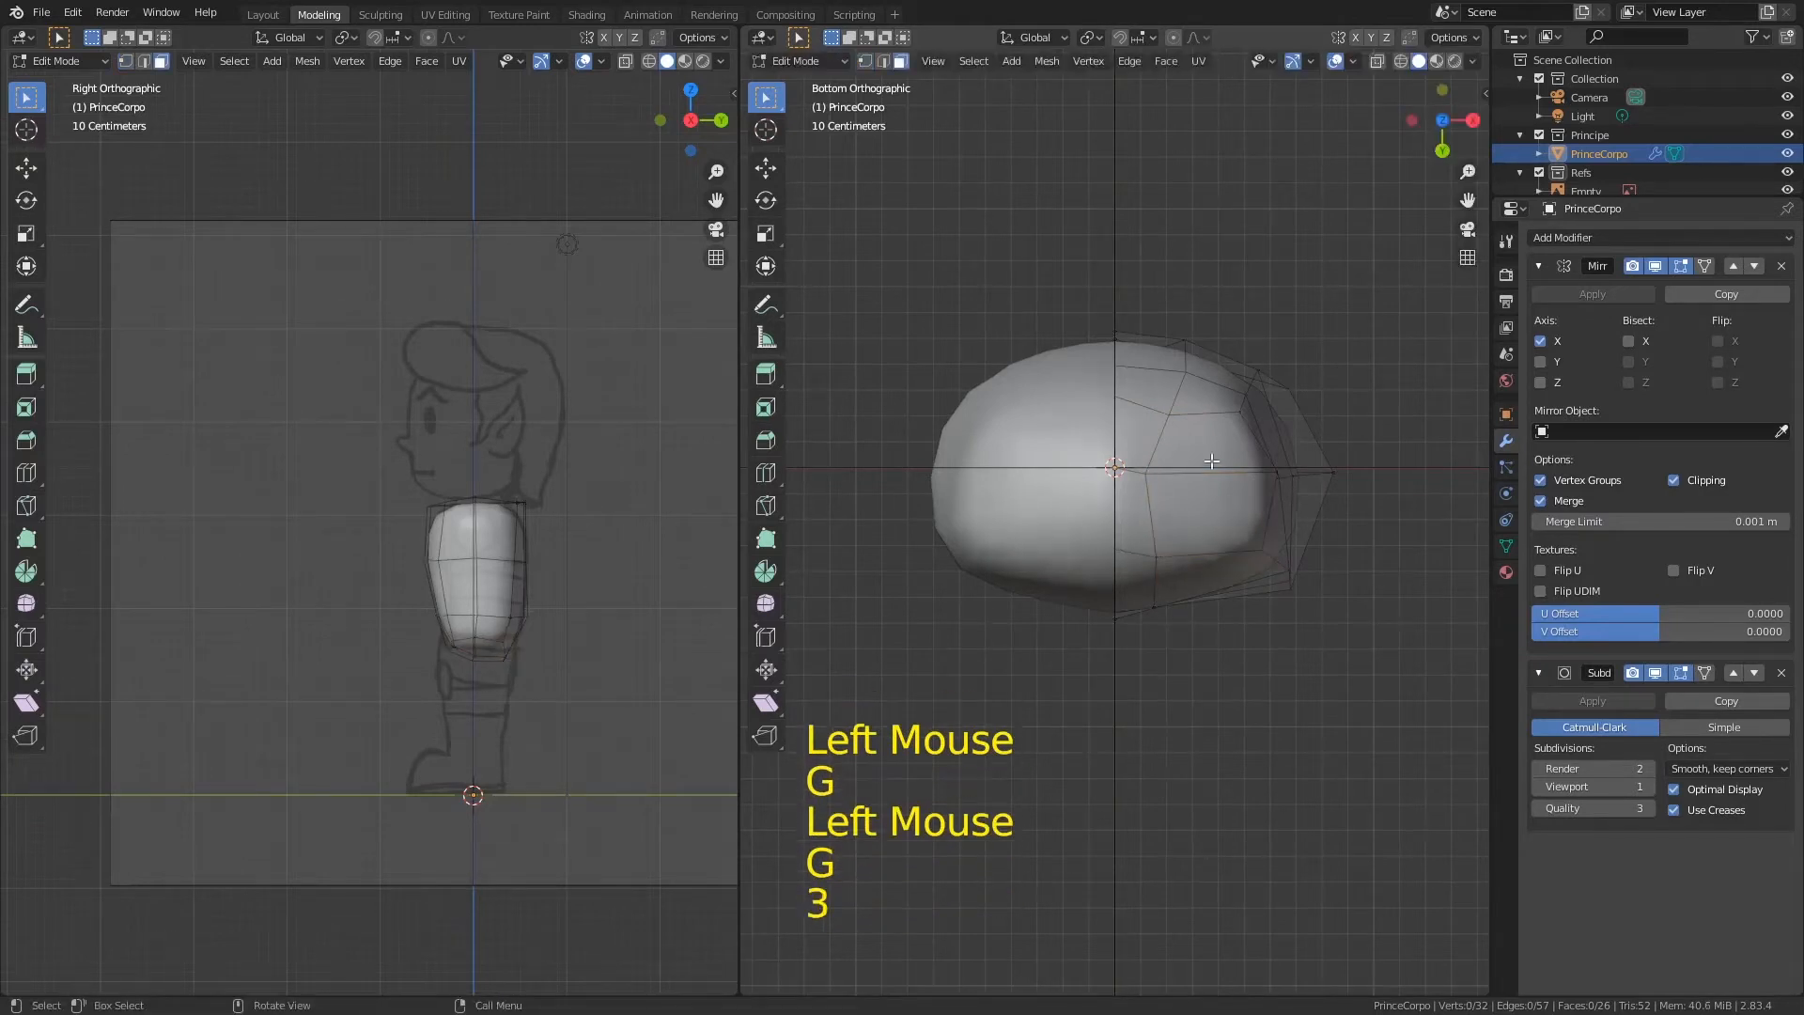
{"action": "left_click", "coordinate": [1212, 460]}
{"action": "left_click", "coordinate": [1211, 516], "text": "shift"}
{"action": "key", "text": "KP_1"}
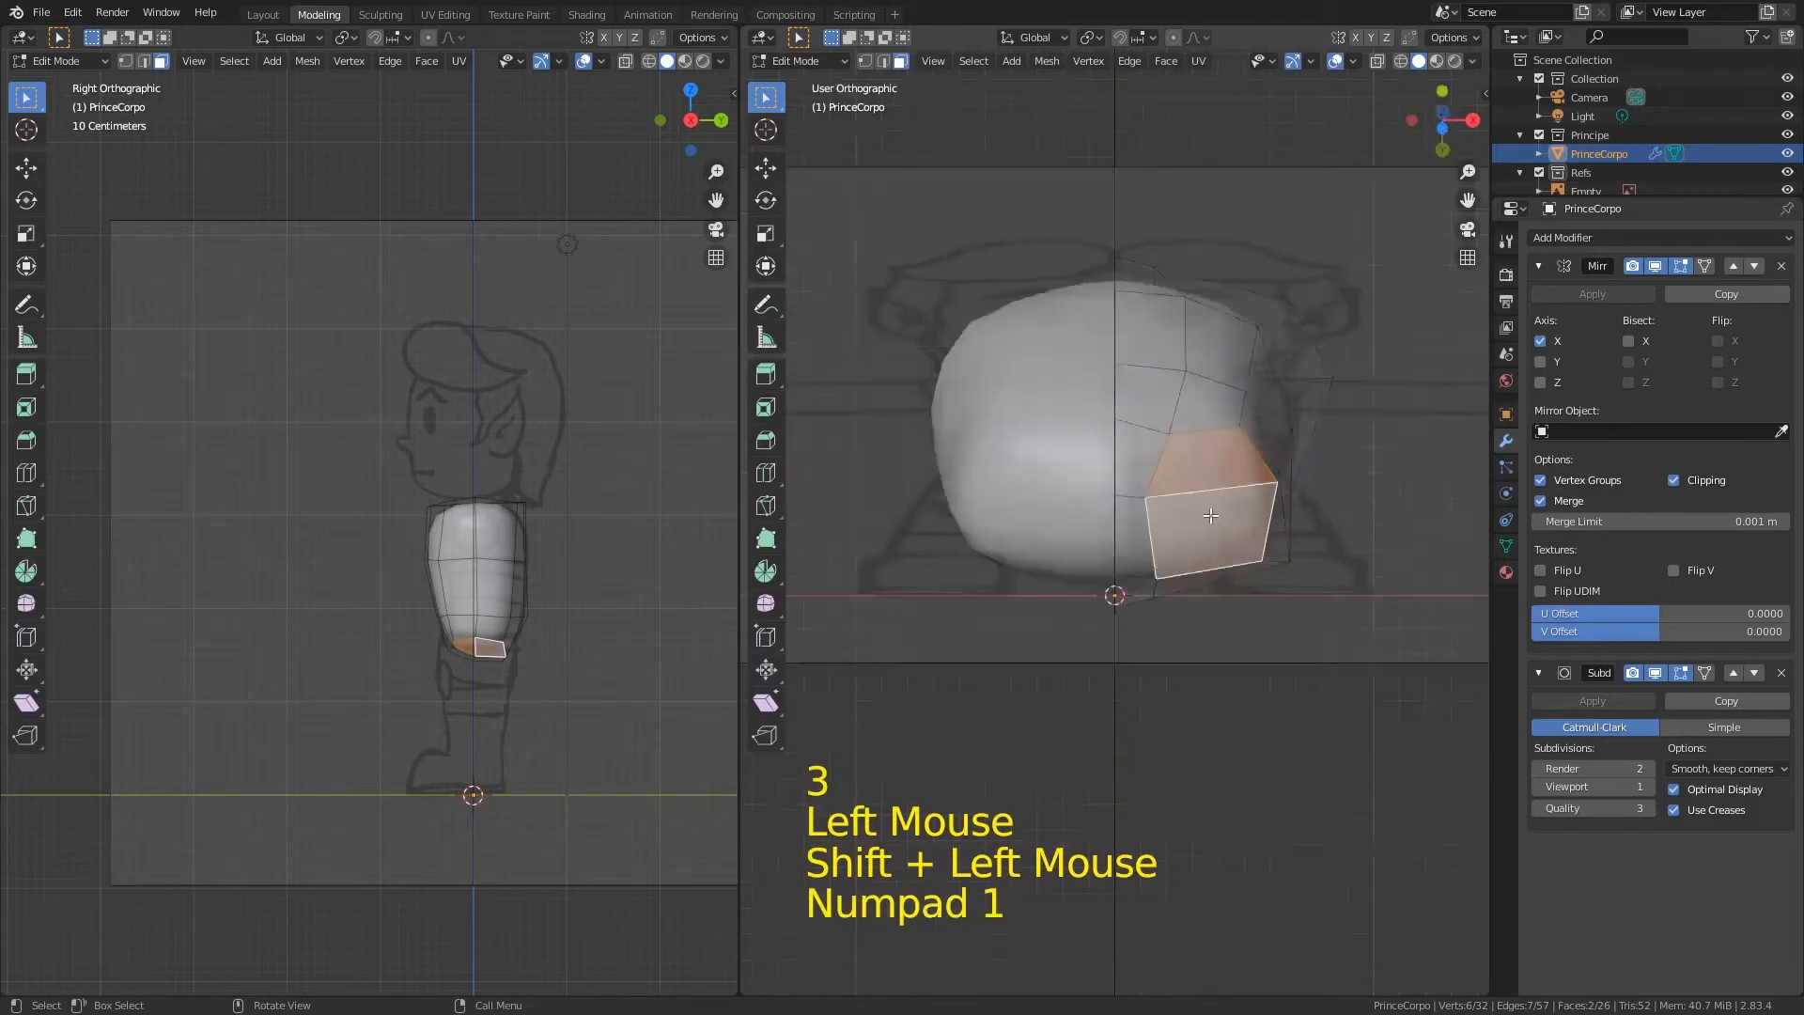
{"action": "middle_click_drag", "start_coordinate": [1231, 470], "coordinate": [1165, 551], "text": "ctrl"}
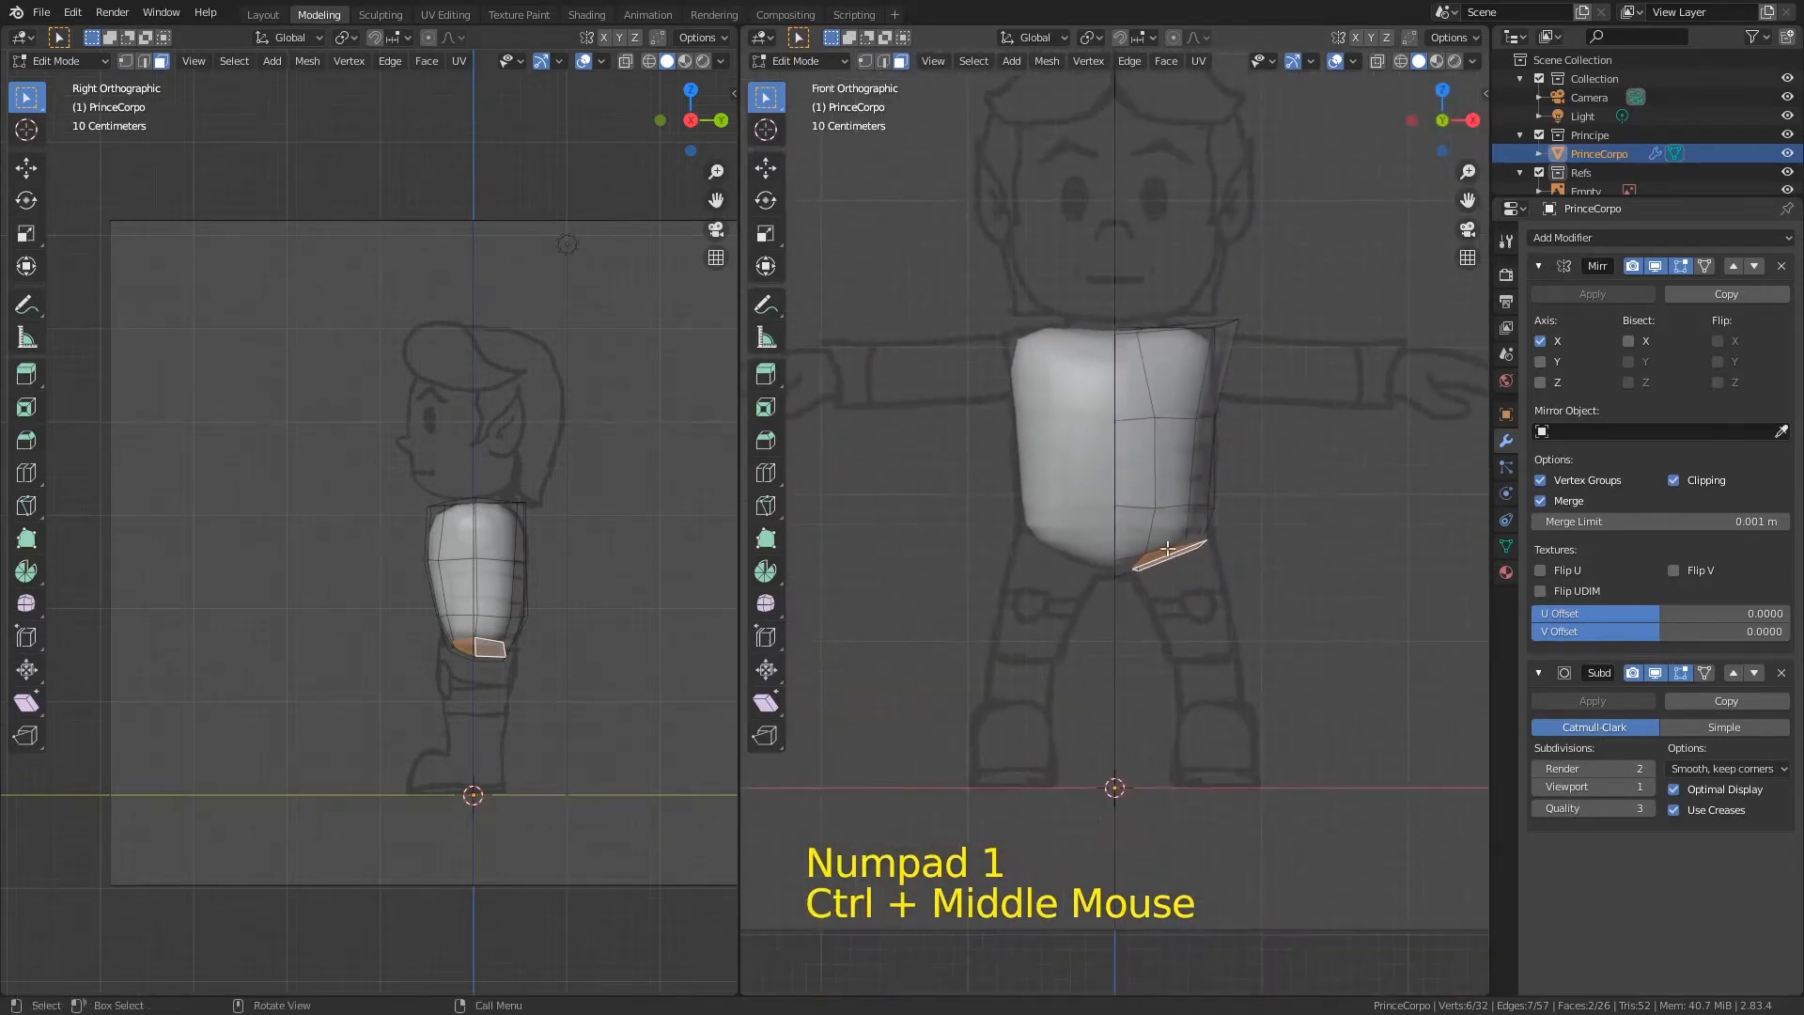
{"action": "key", "text": "e"}
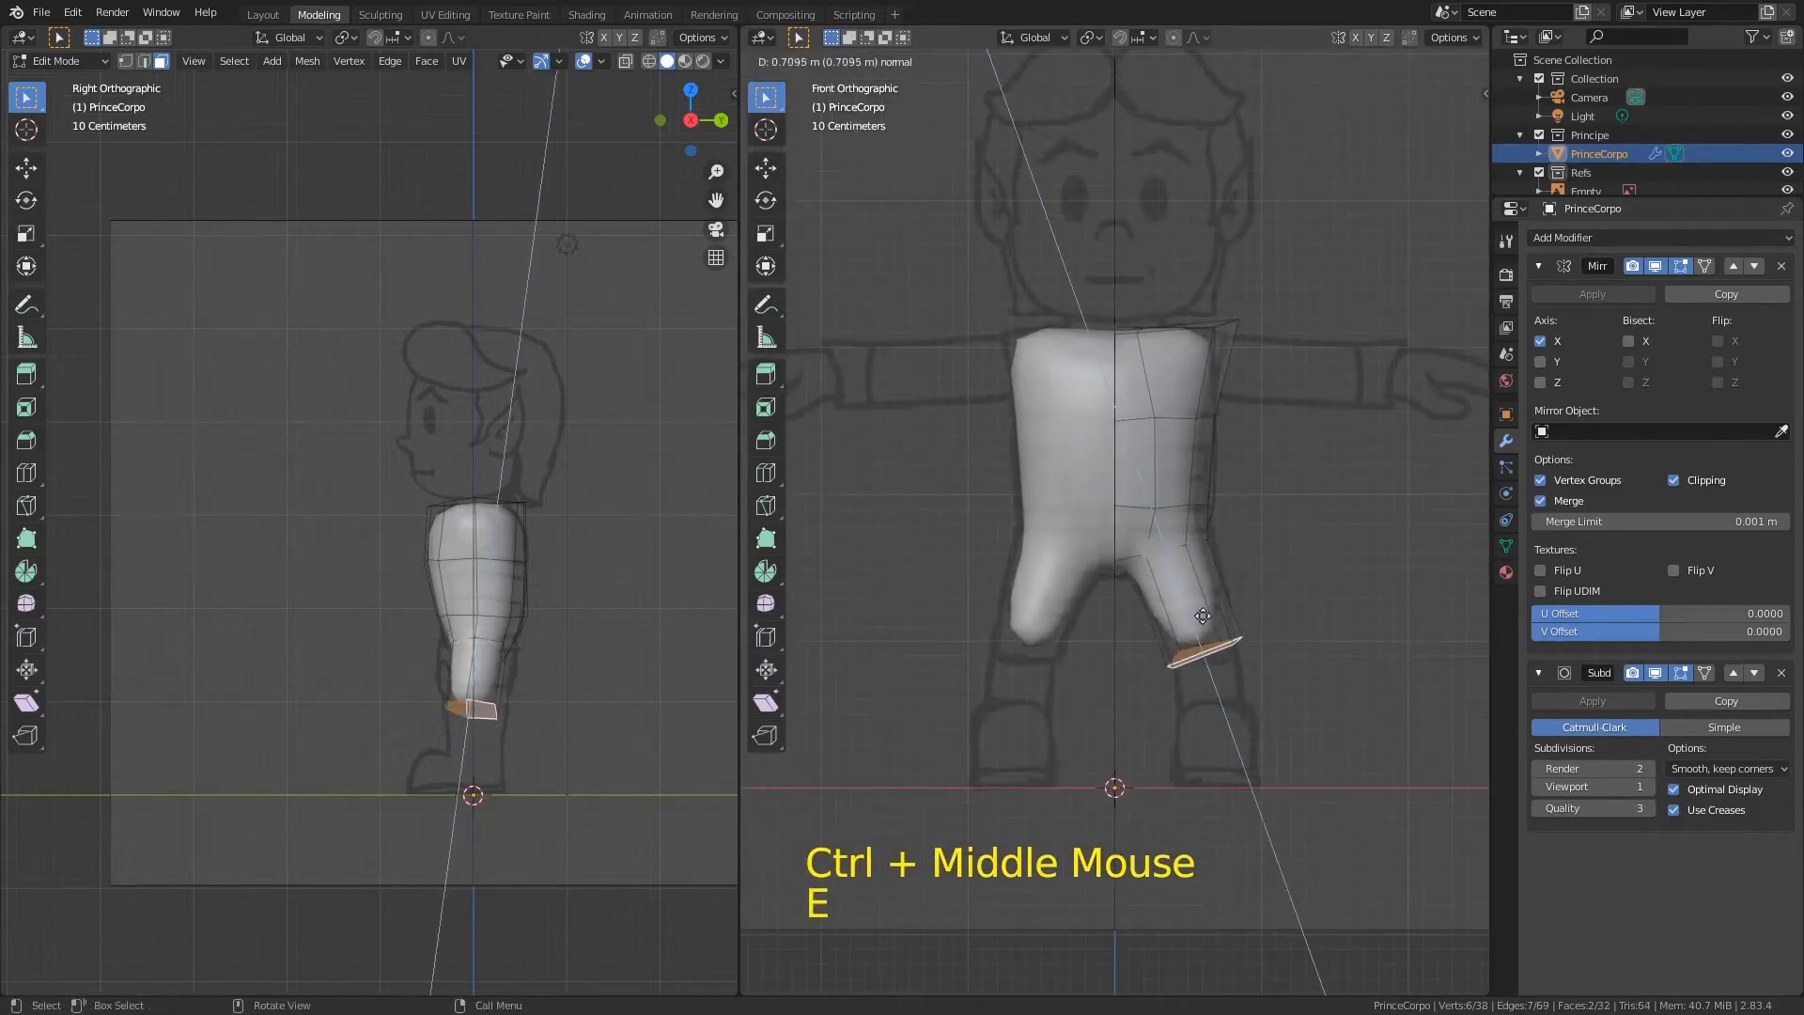
{"action": "left_click", "coordinate": [1213, 601]}
{"action": "key", "text": "r"}
{"action": "left_click", "coordinate": [1244, 589]}
Step: Try to level the leg's end faces with a rotation of 0 degrees about Z
{"action": "key", "text": "r"}
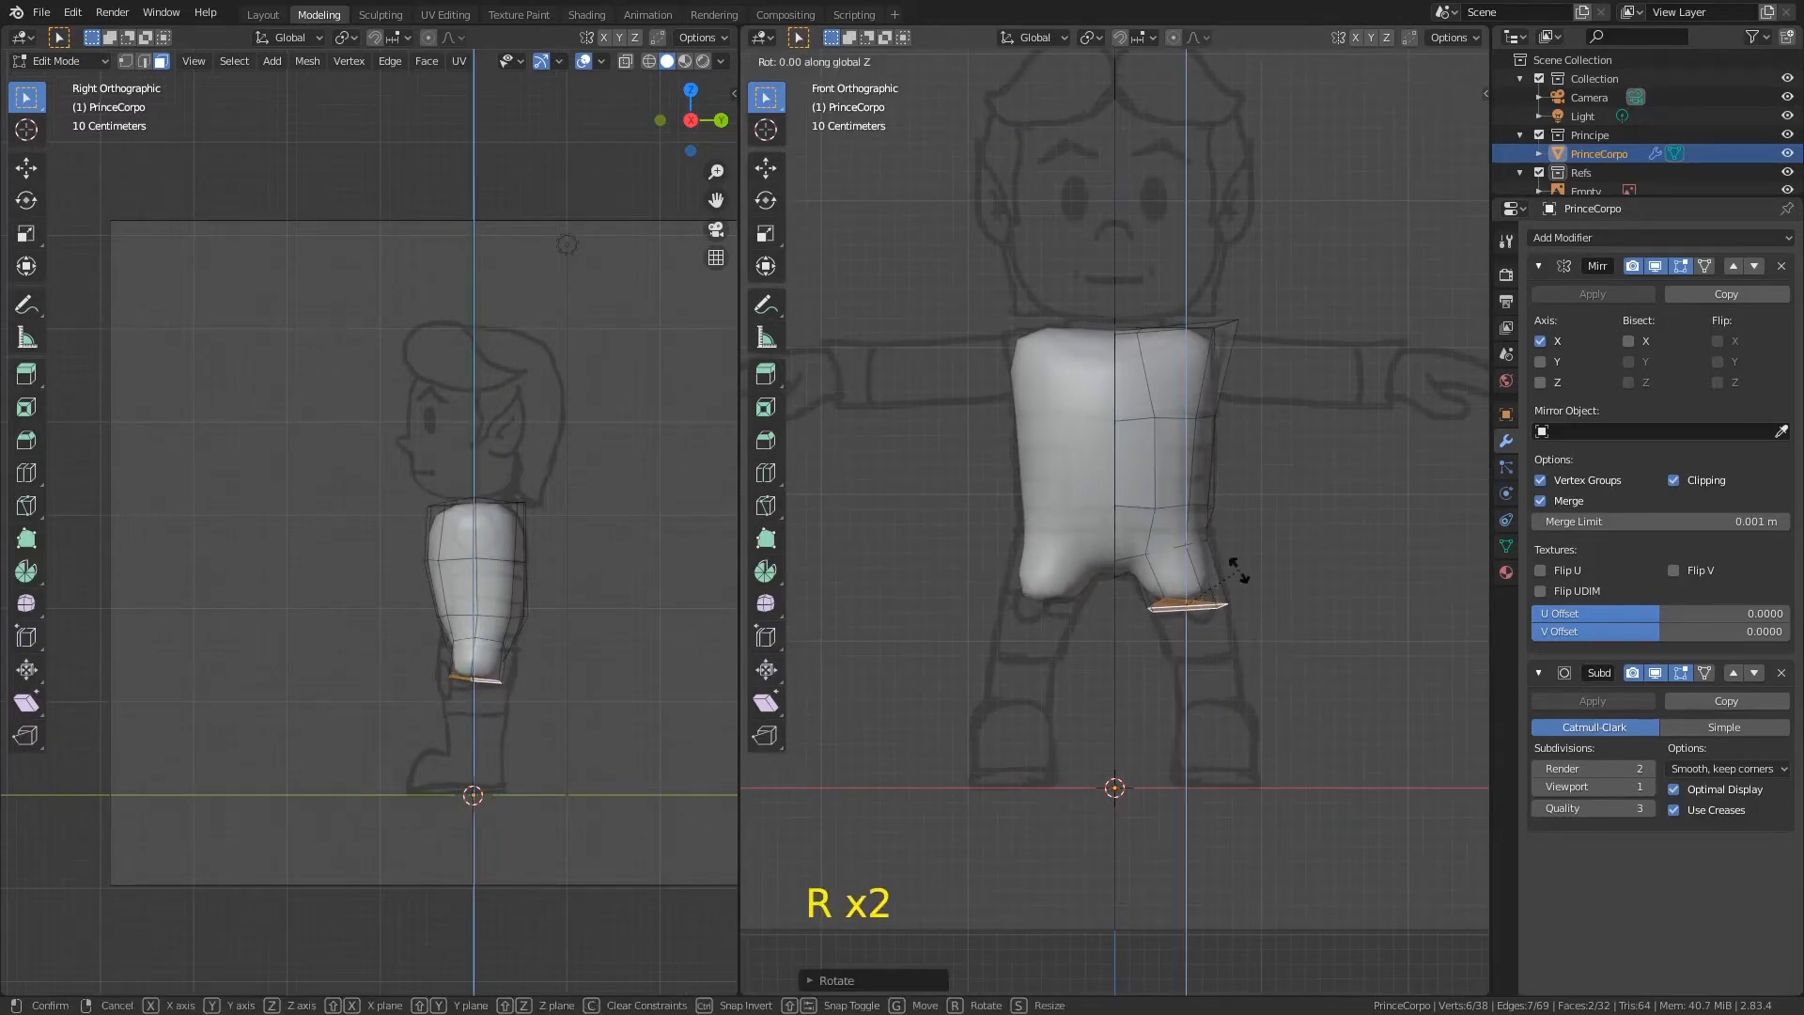
{"action": "left_click", "coordinate": [1238, 570]}
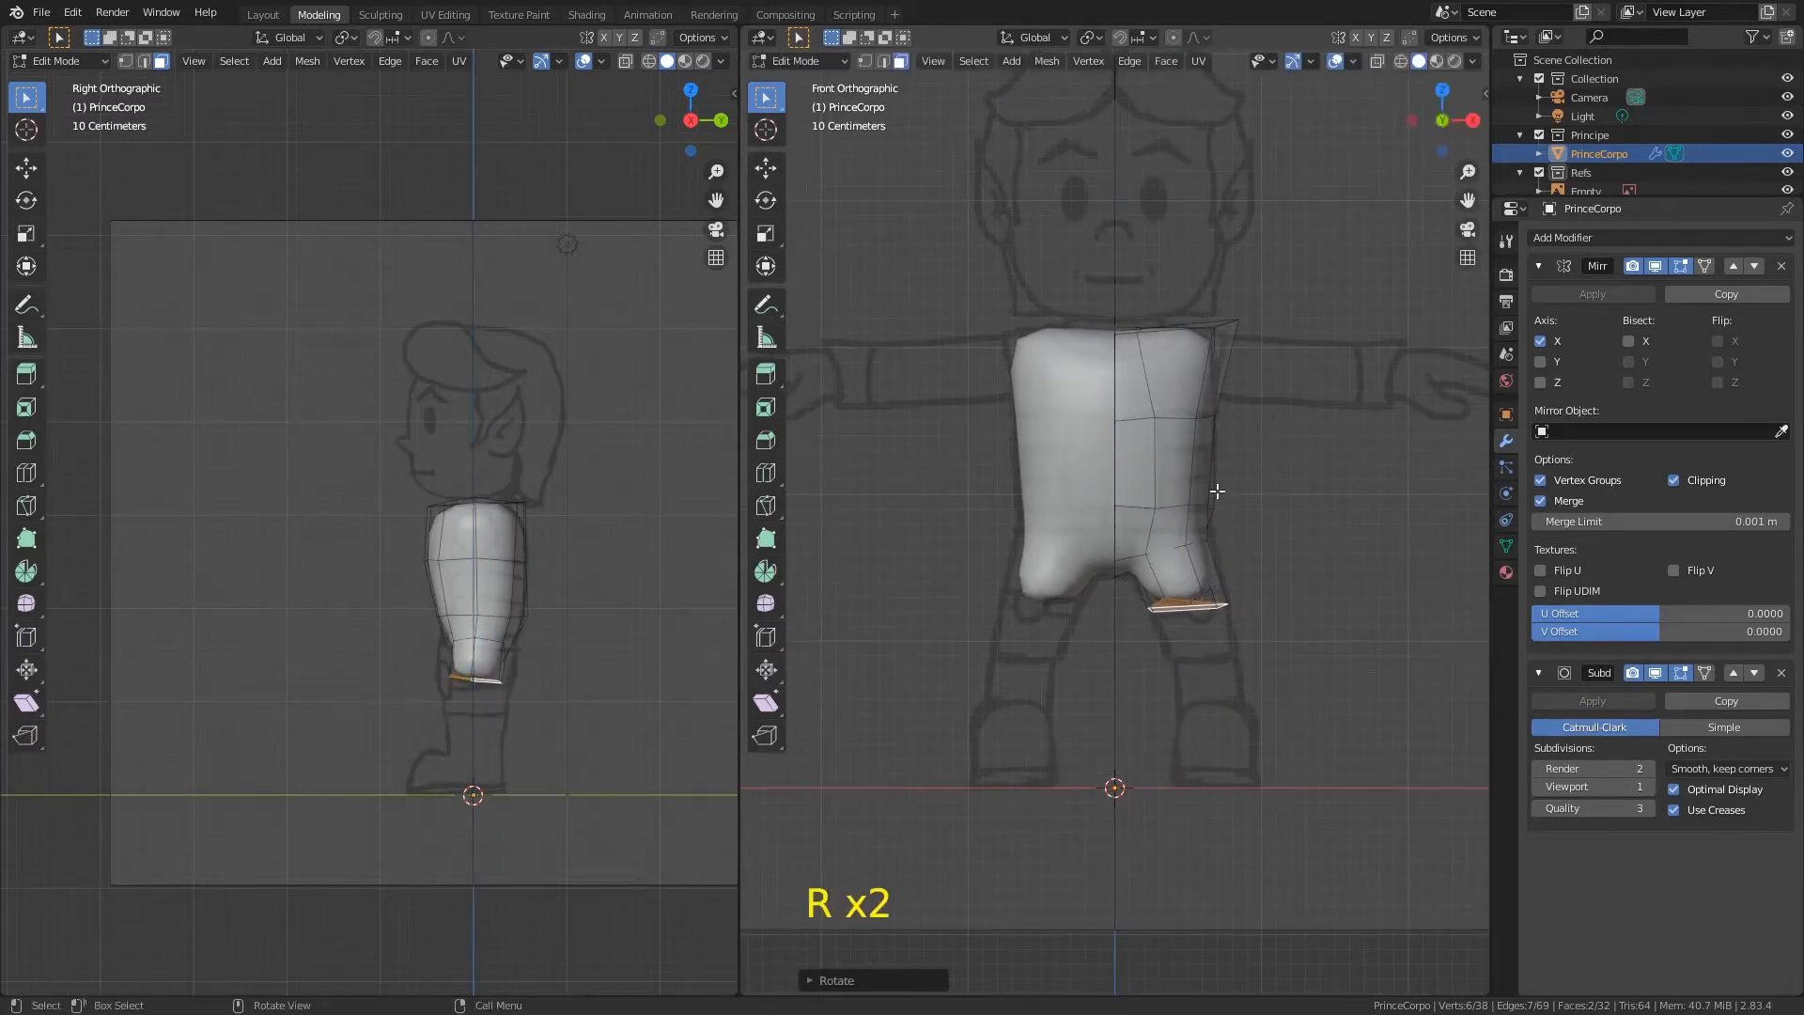
{"action": "key", "text": "r"}
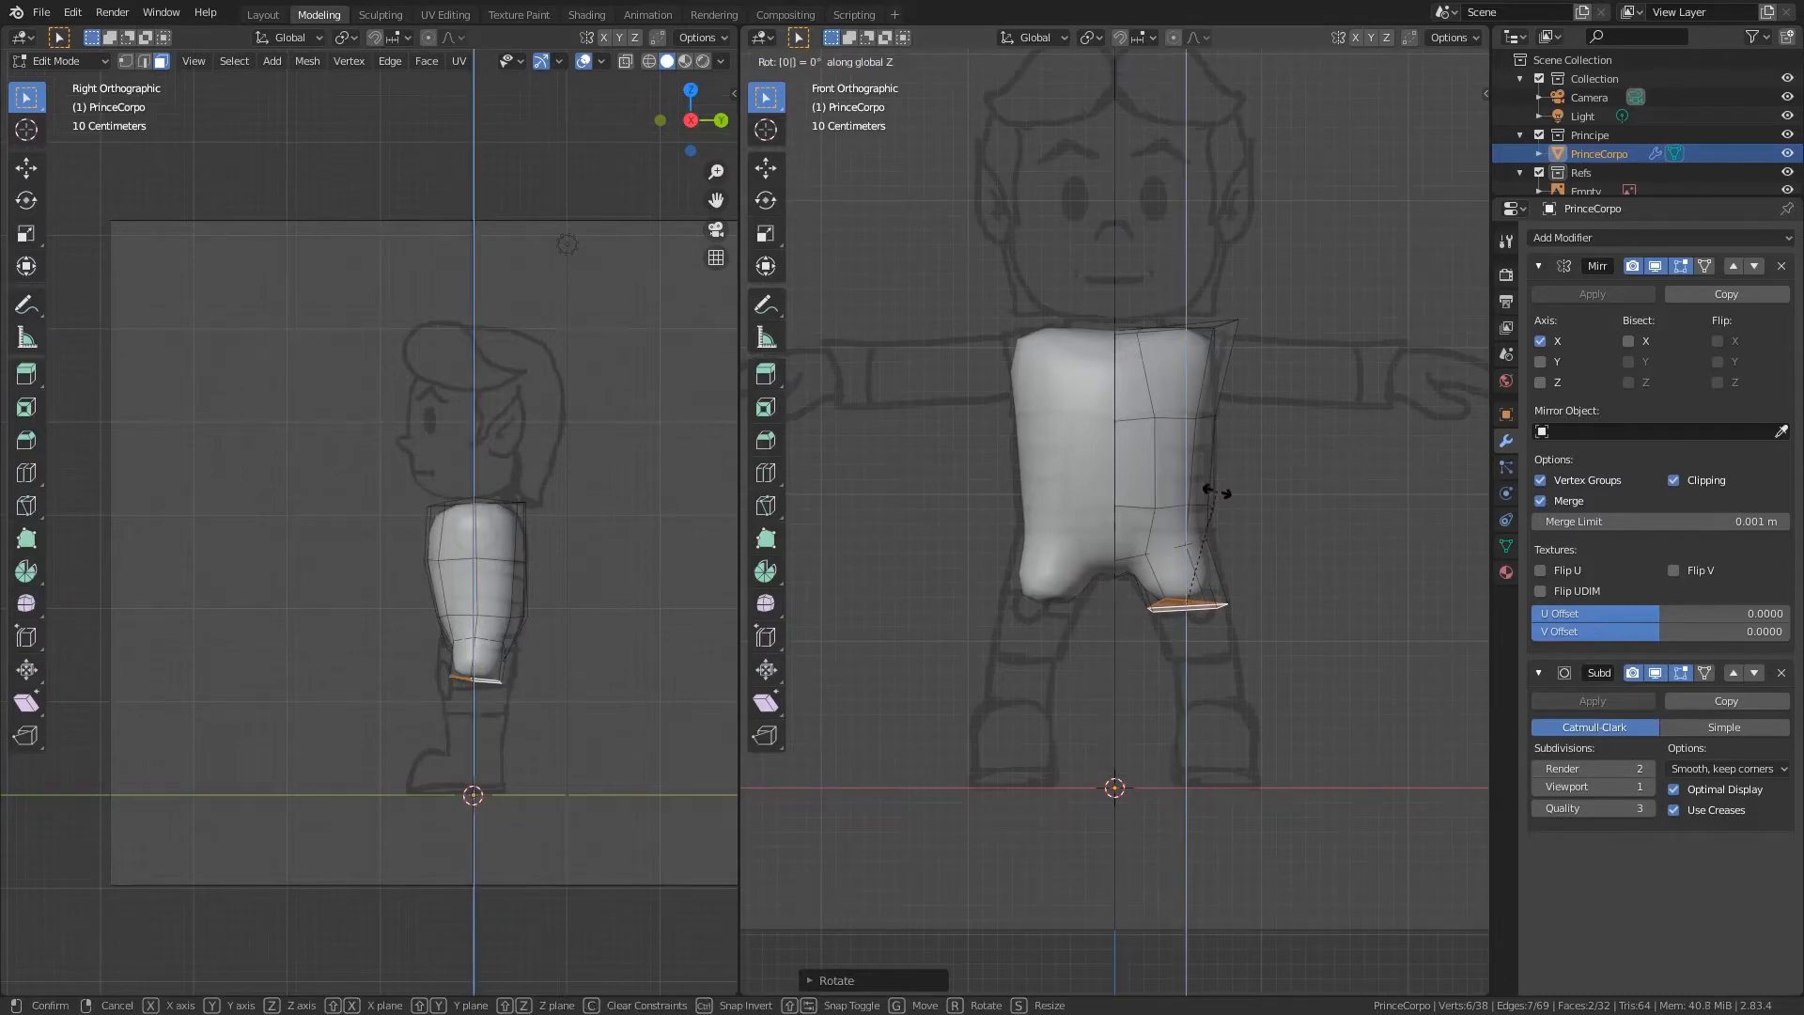
{"action": "left_click", "coordinate": [1217, 491]}
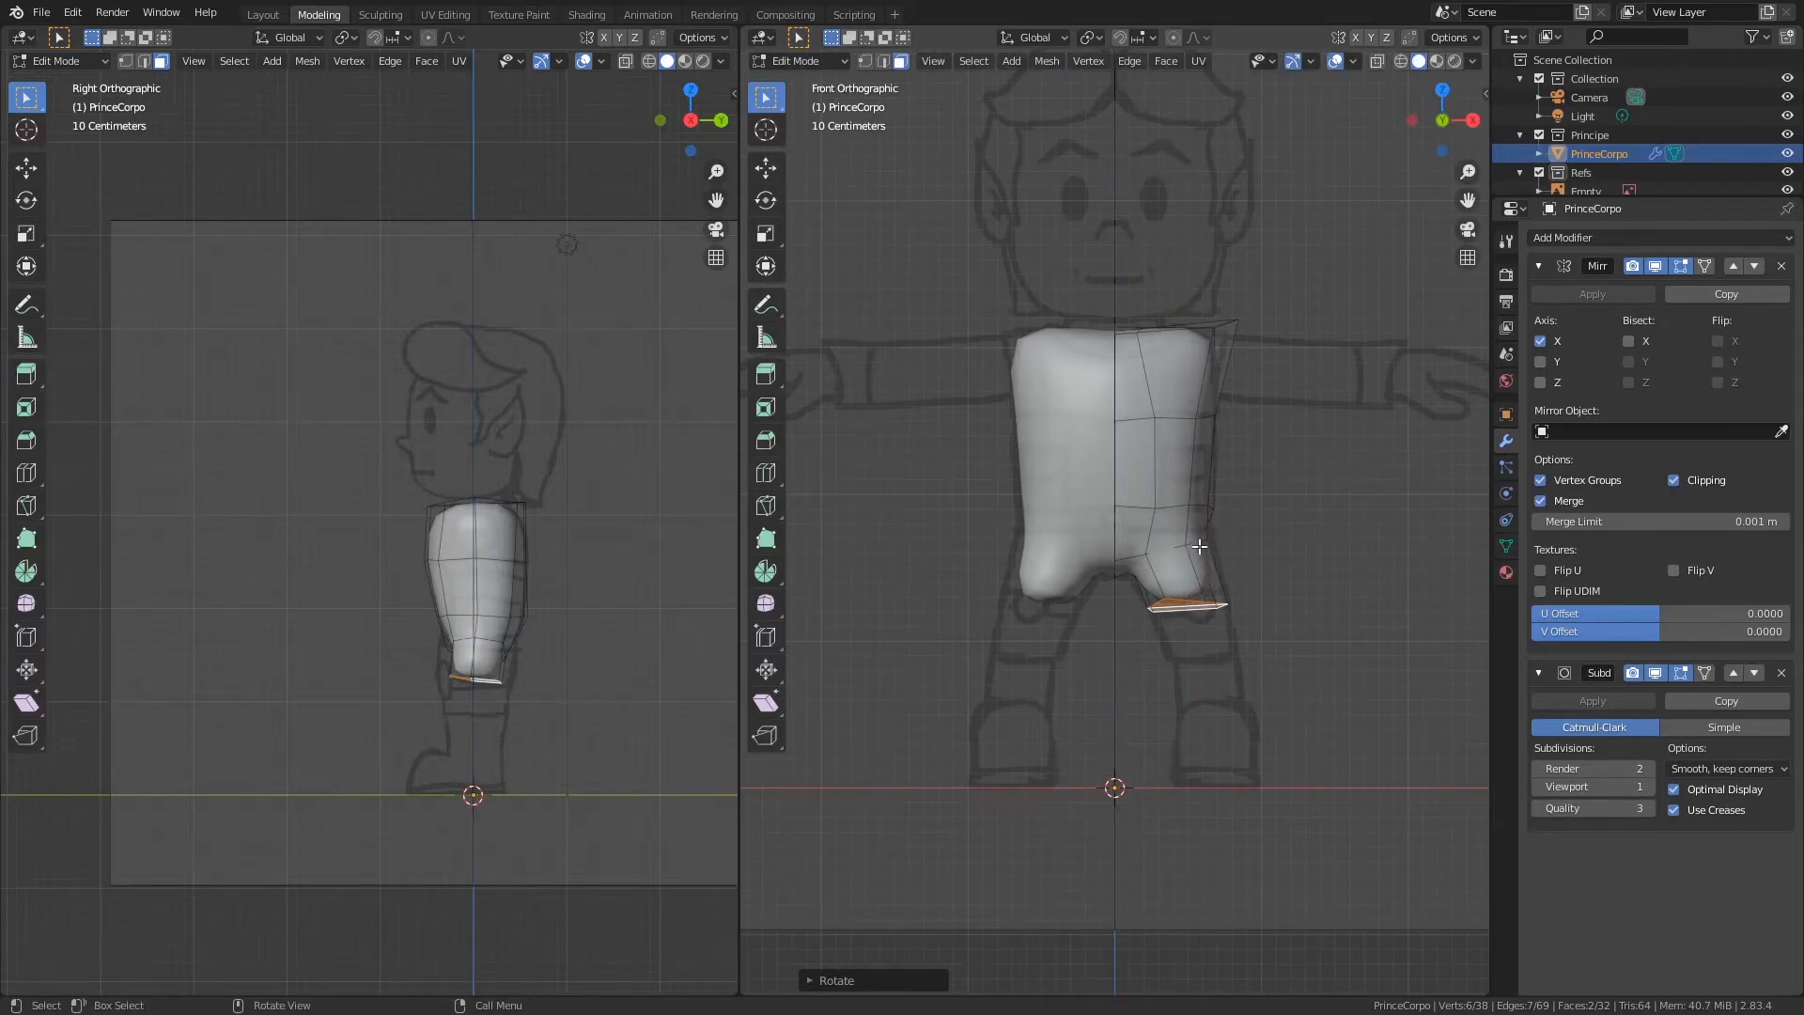
Step: Flatten the leg's end faces by scaling them to 0 along Z
{"action": "key", "text": "s"}
{"action": "key", "text": "z"}
{"action": "left_click", "coordinate": [1186, 581]}
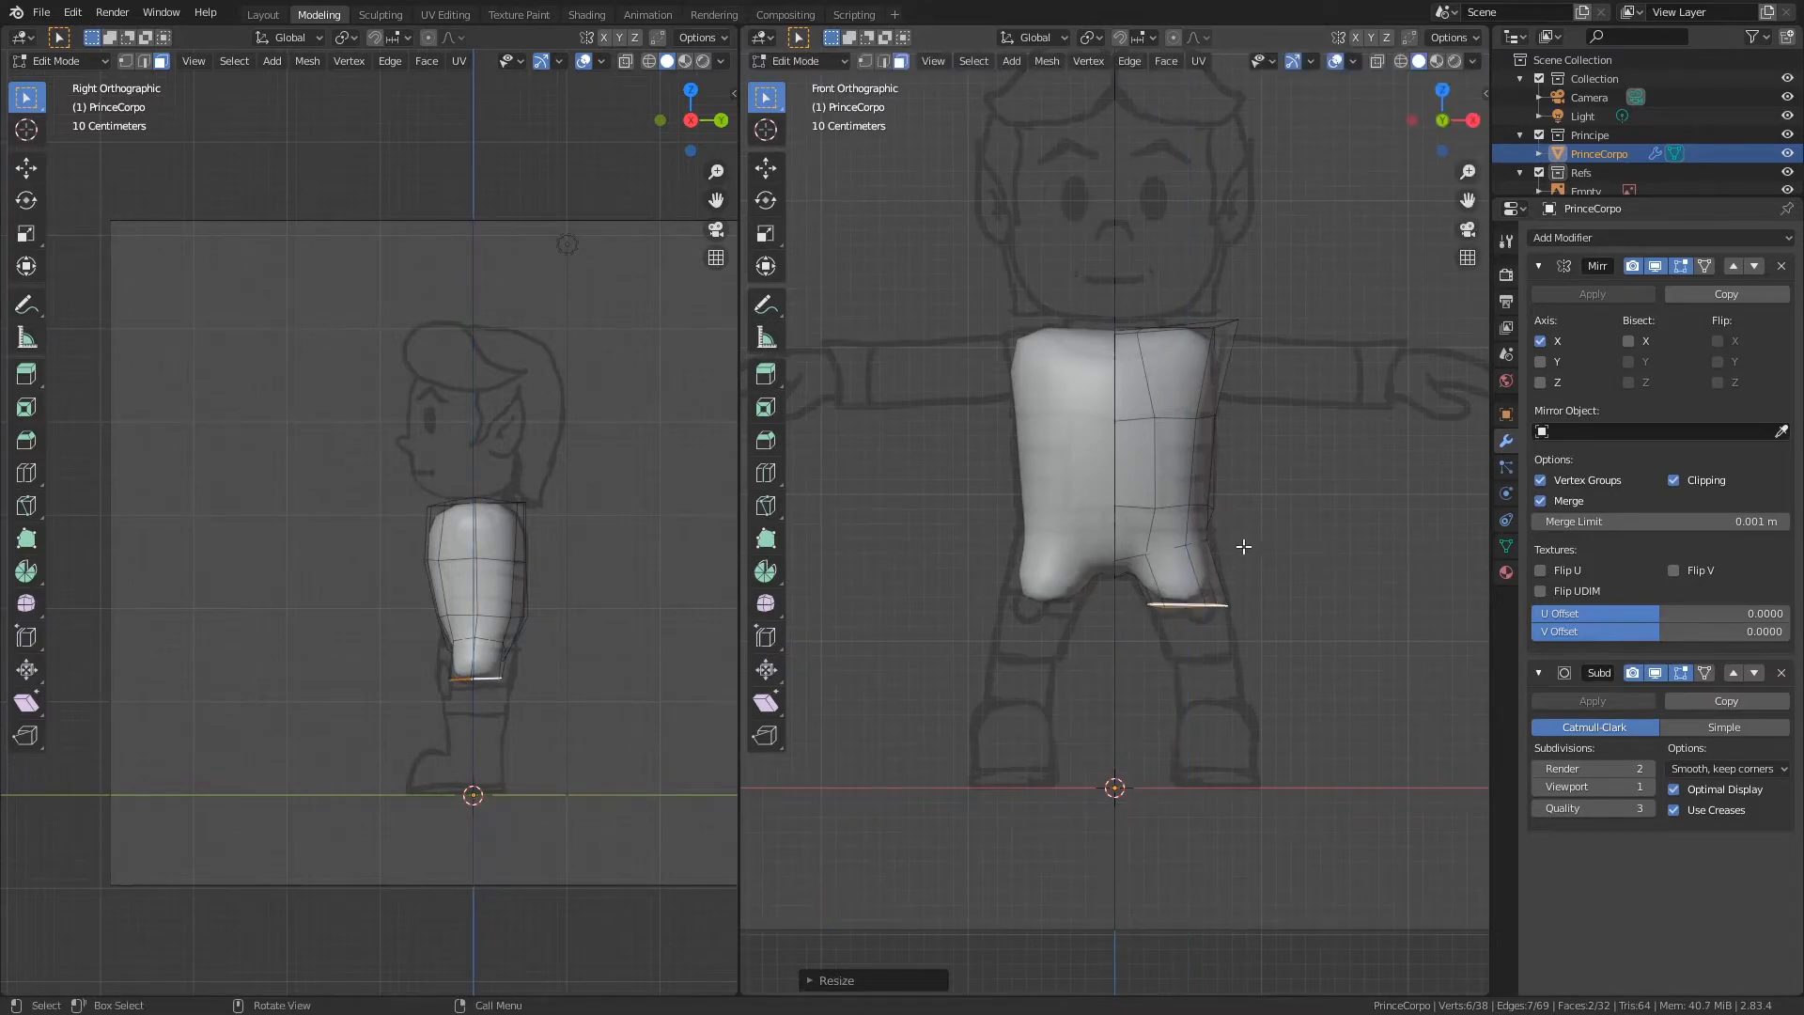
{"action": "key", "text": "s"}
{"action": "key", "text": "z"}
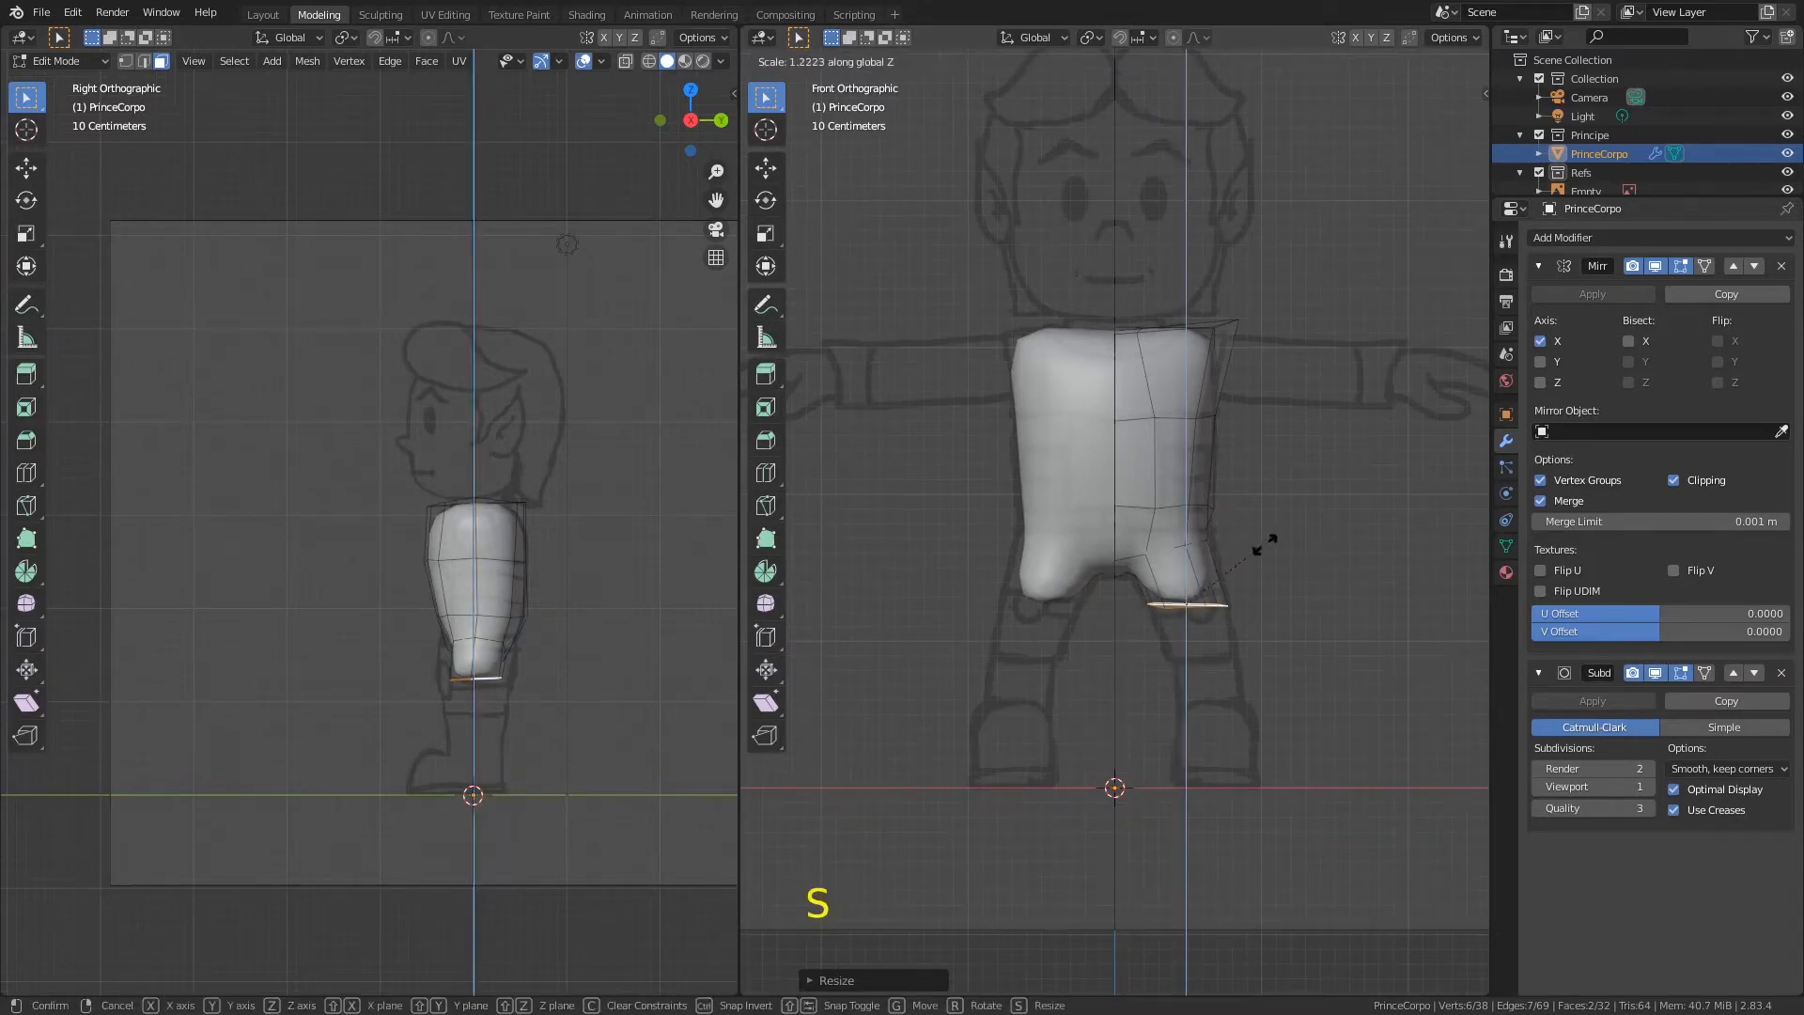
{"action": "left_click", "coordinate": [1242, 537]}
{"action": "key", "text": "s"}
{"action": "key", "text": "z"}
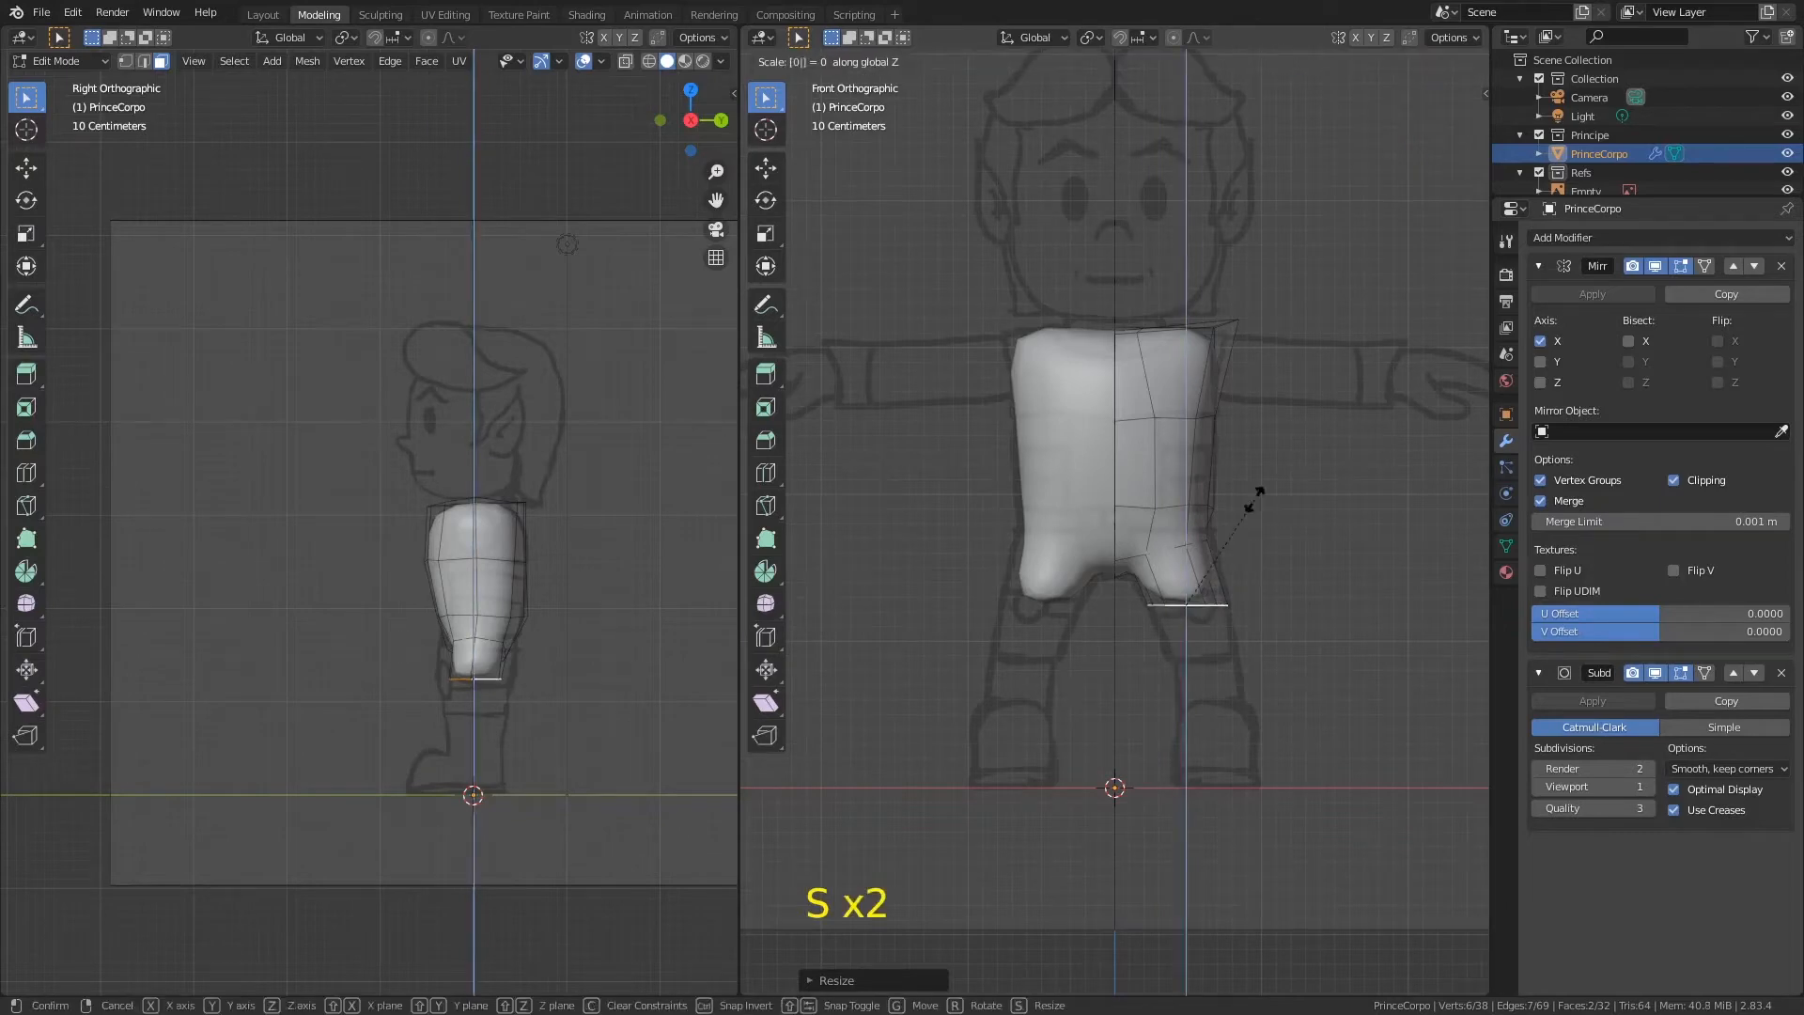
{"action": "left_click", "coordinate": [1255, 500]}
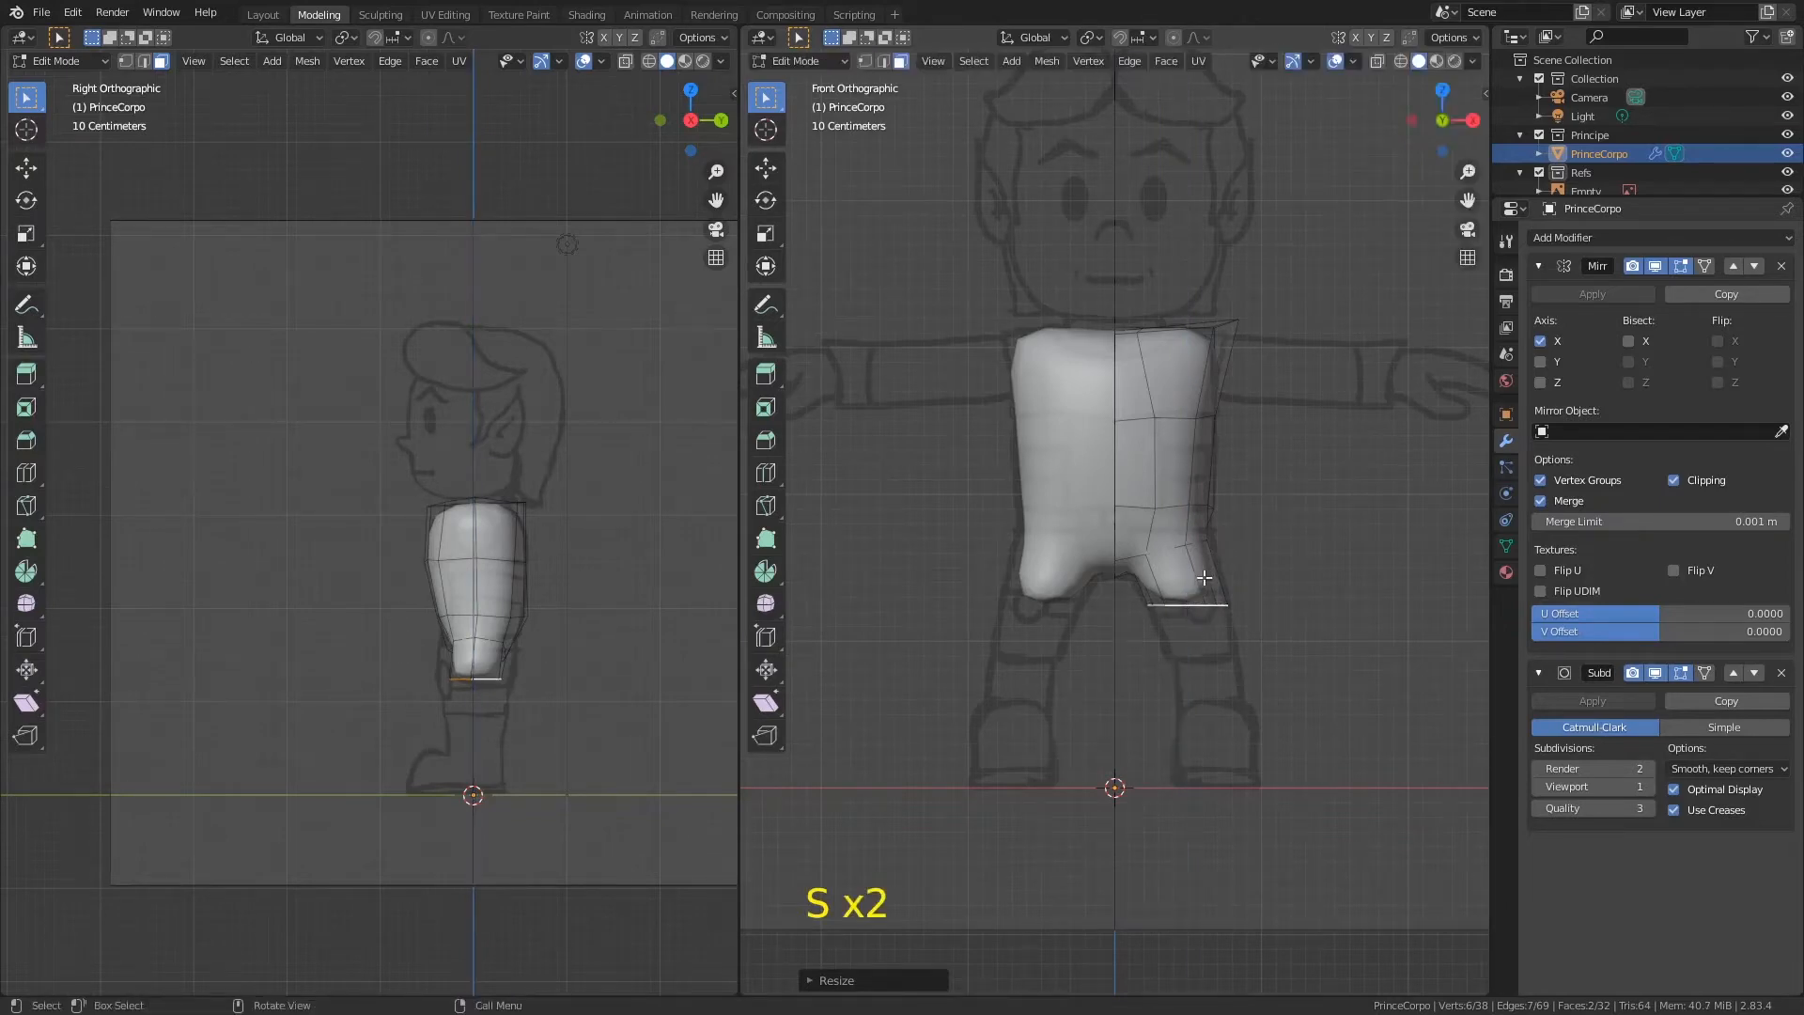
Step: Extrude the leg's end faces to ankle height, aligned with the front reference, and extrude them about 0.37 m farther to the ground
{"action": "key", "text": "e"}
{"action": "left_click", "coordinate": [1231, 665]}
{"action": "key", "text": "f"}
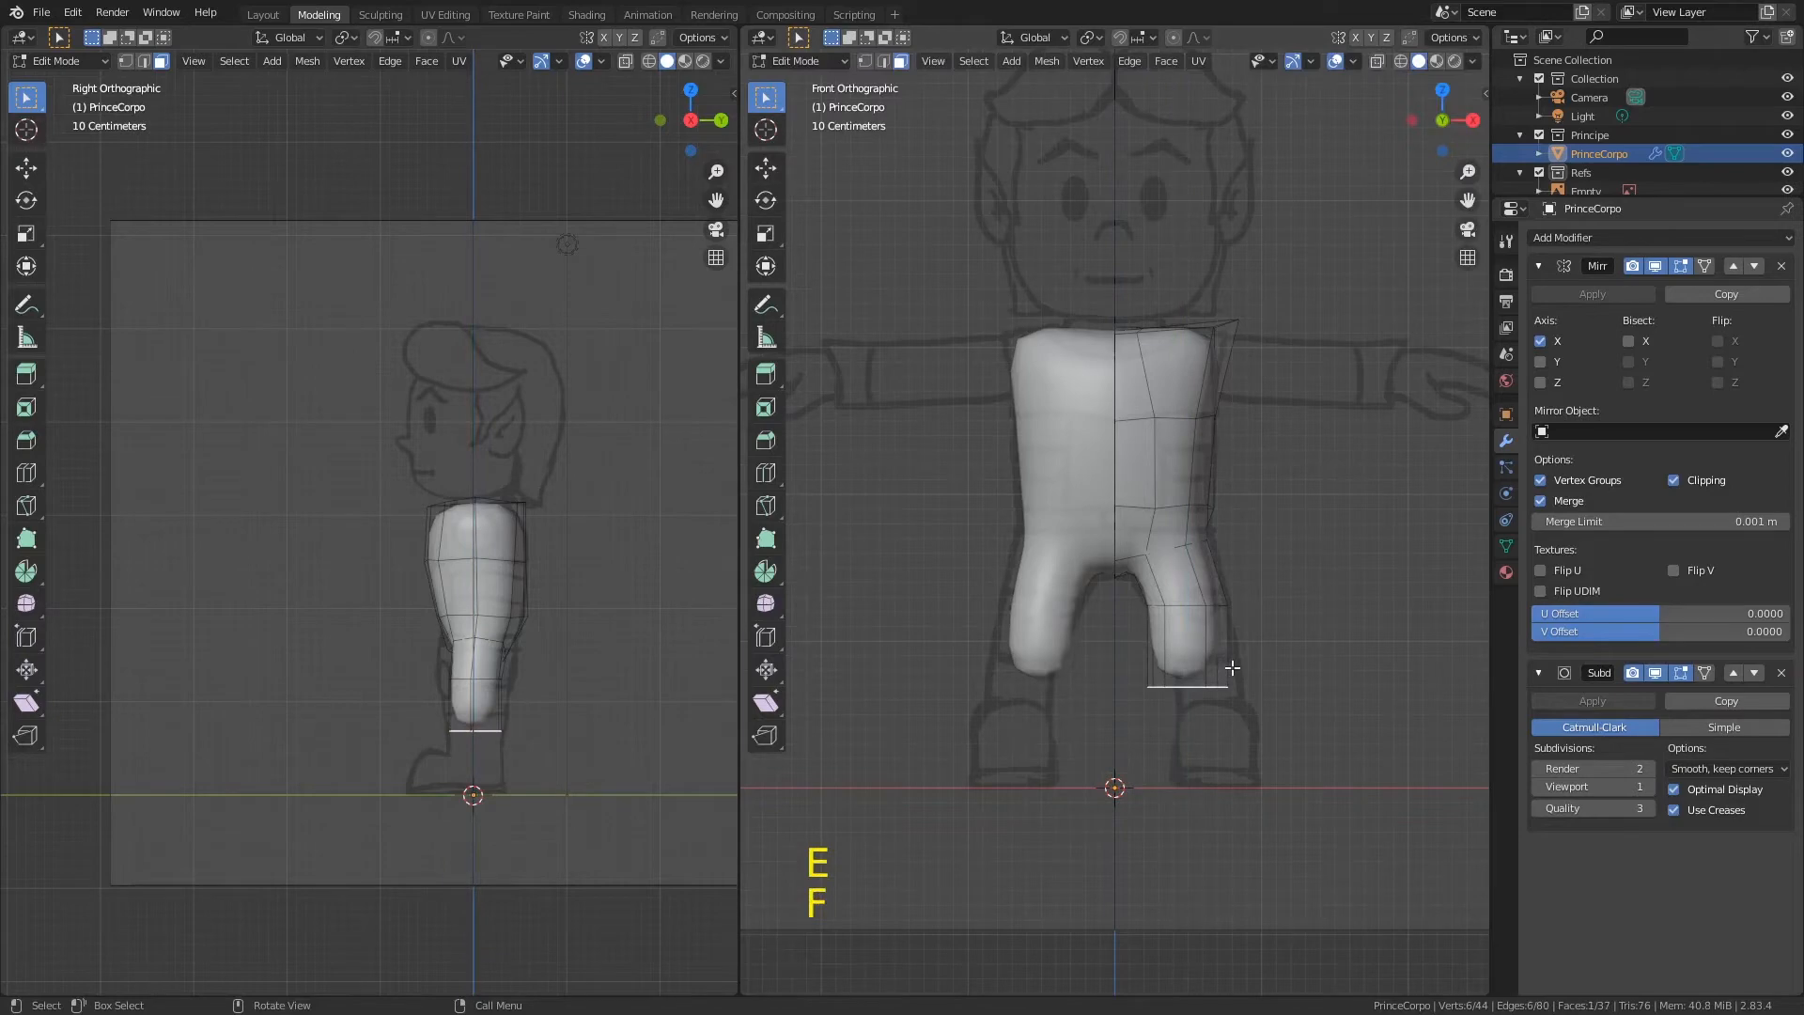
{"action": "key", "text": "ctrl+z"}
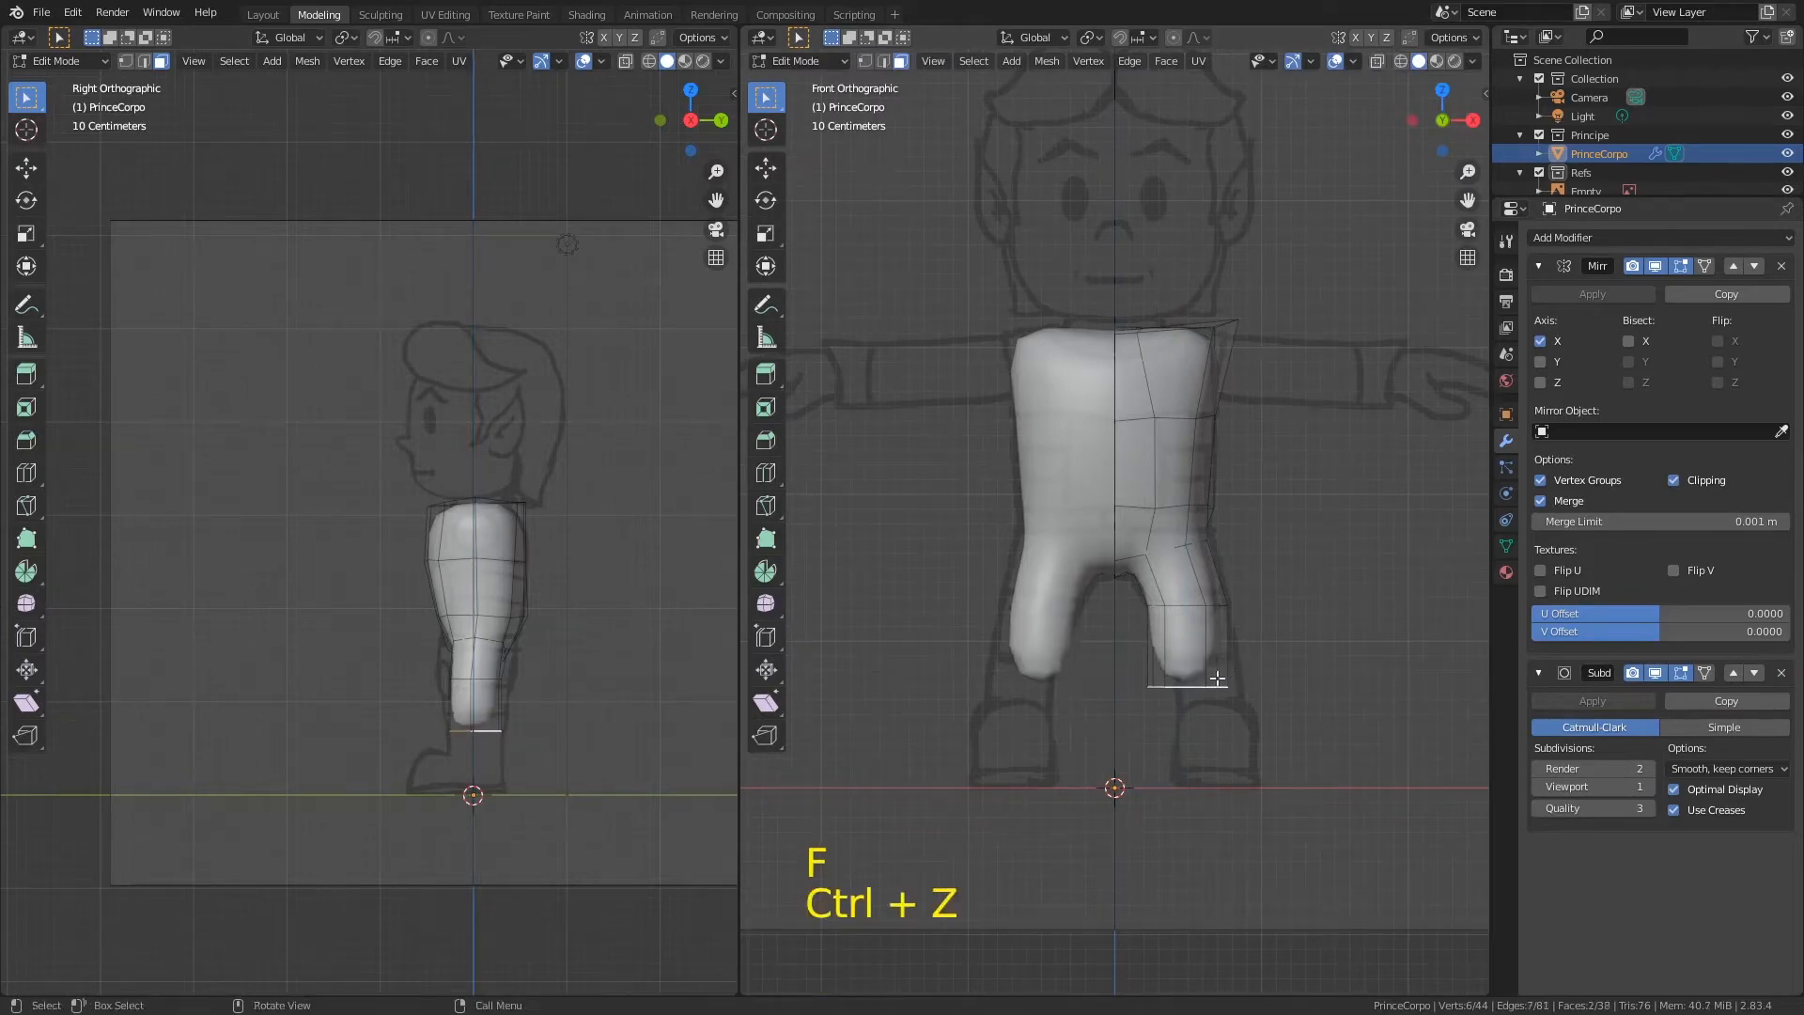
{"action": "key", "text": "g"}
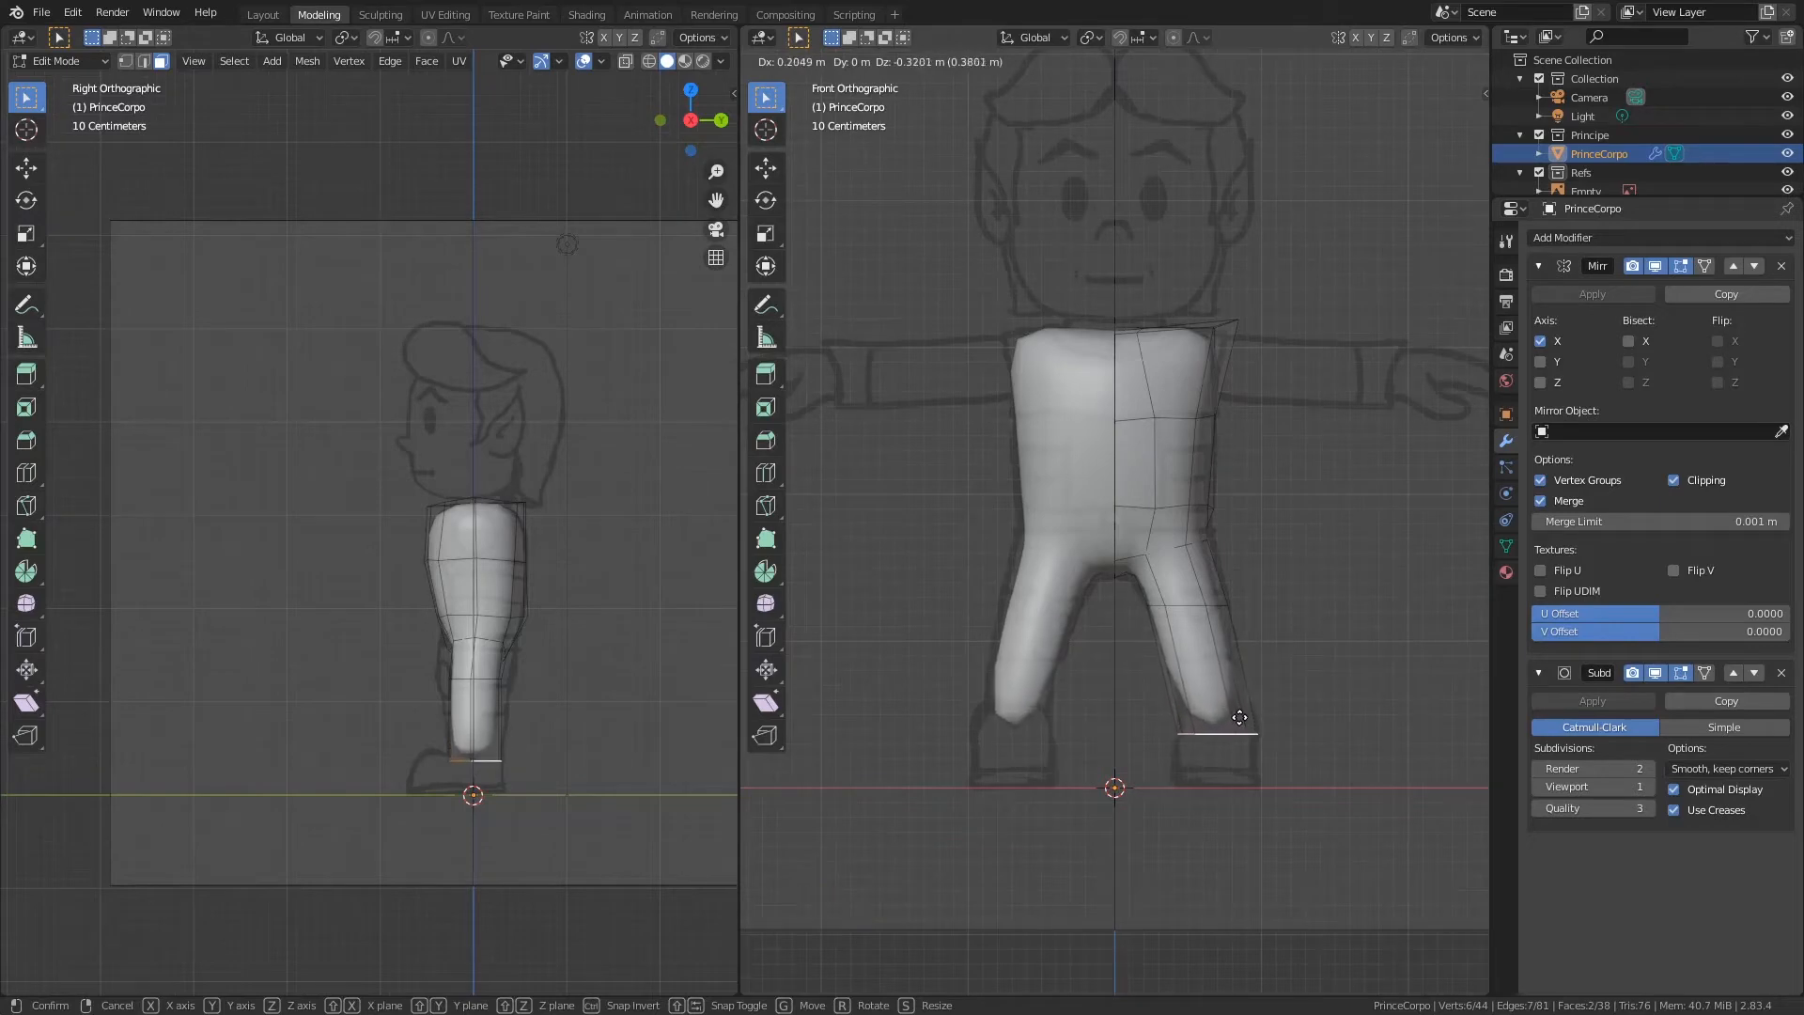
{"action": "left_click", "coordinate": [1243, 722]}
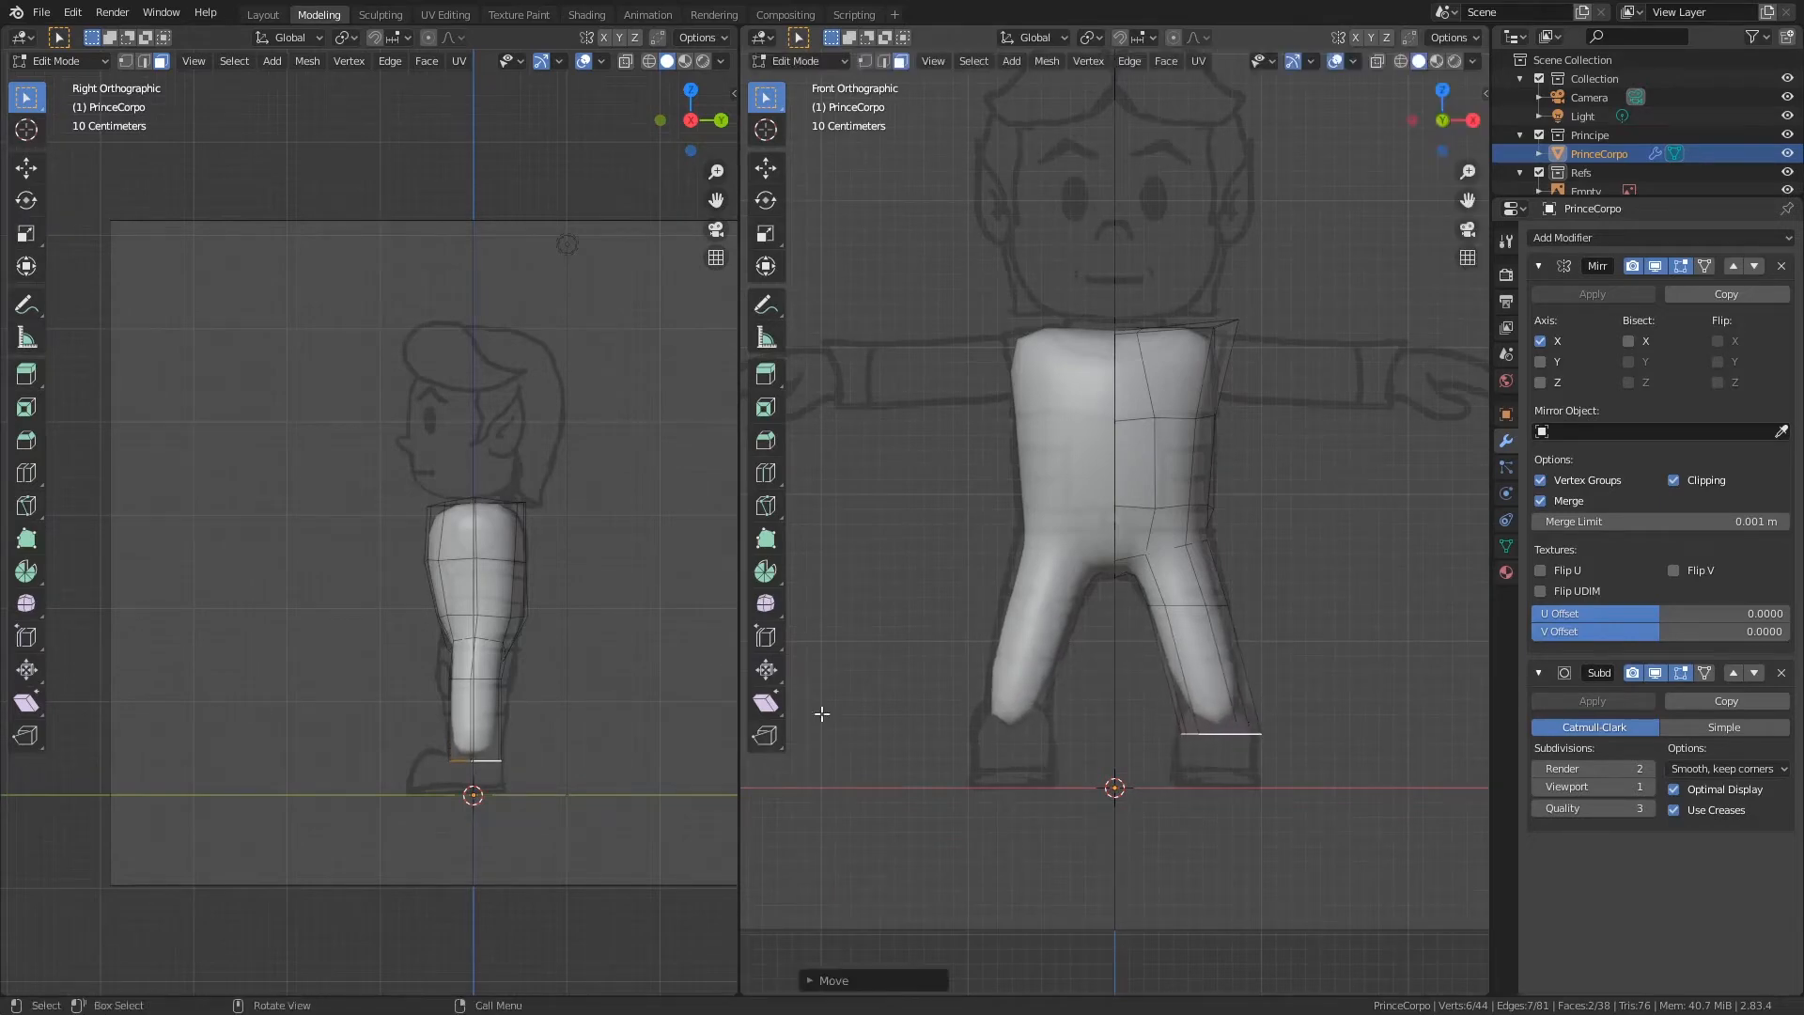
{"action": "key", "text": "e"}
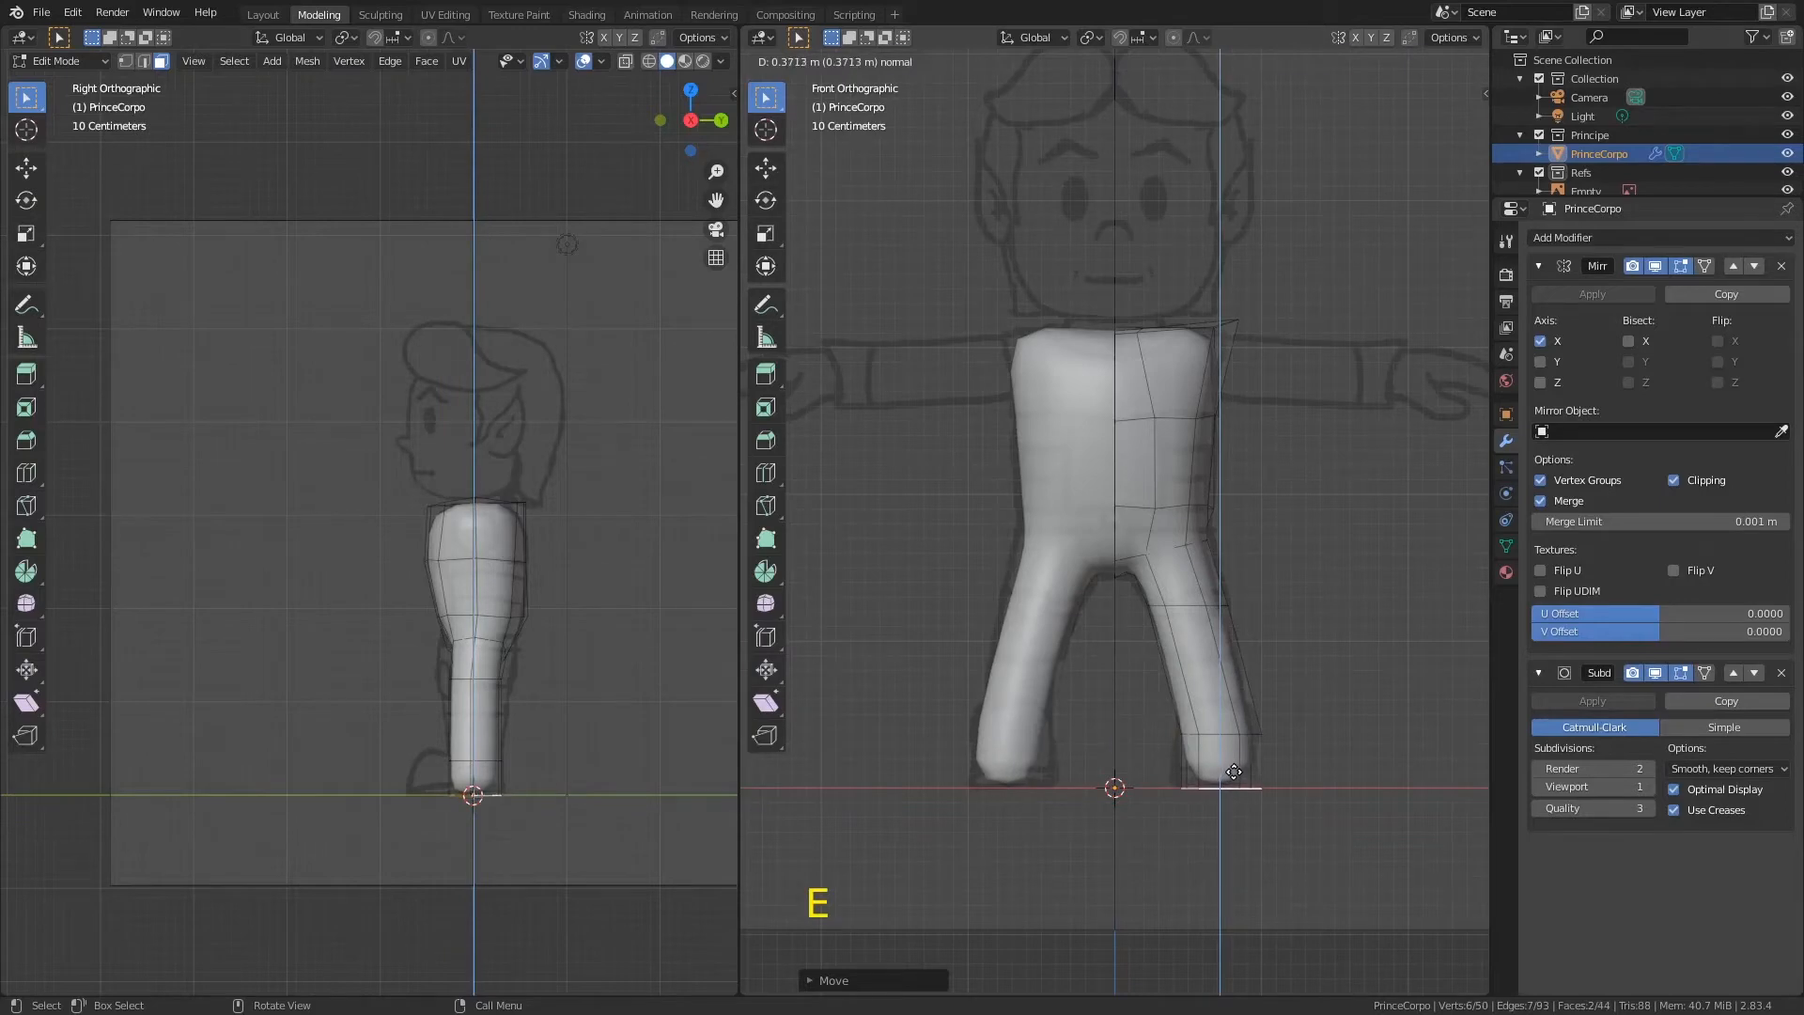
{"action": "left_click", "coordinate": [1234, 773]}
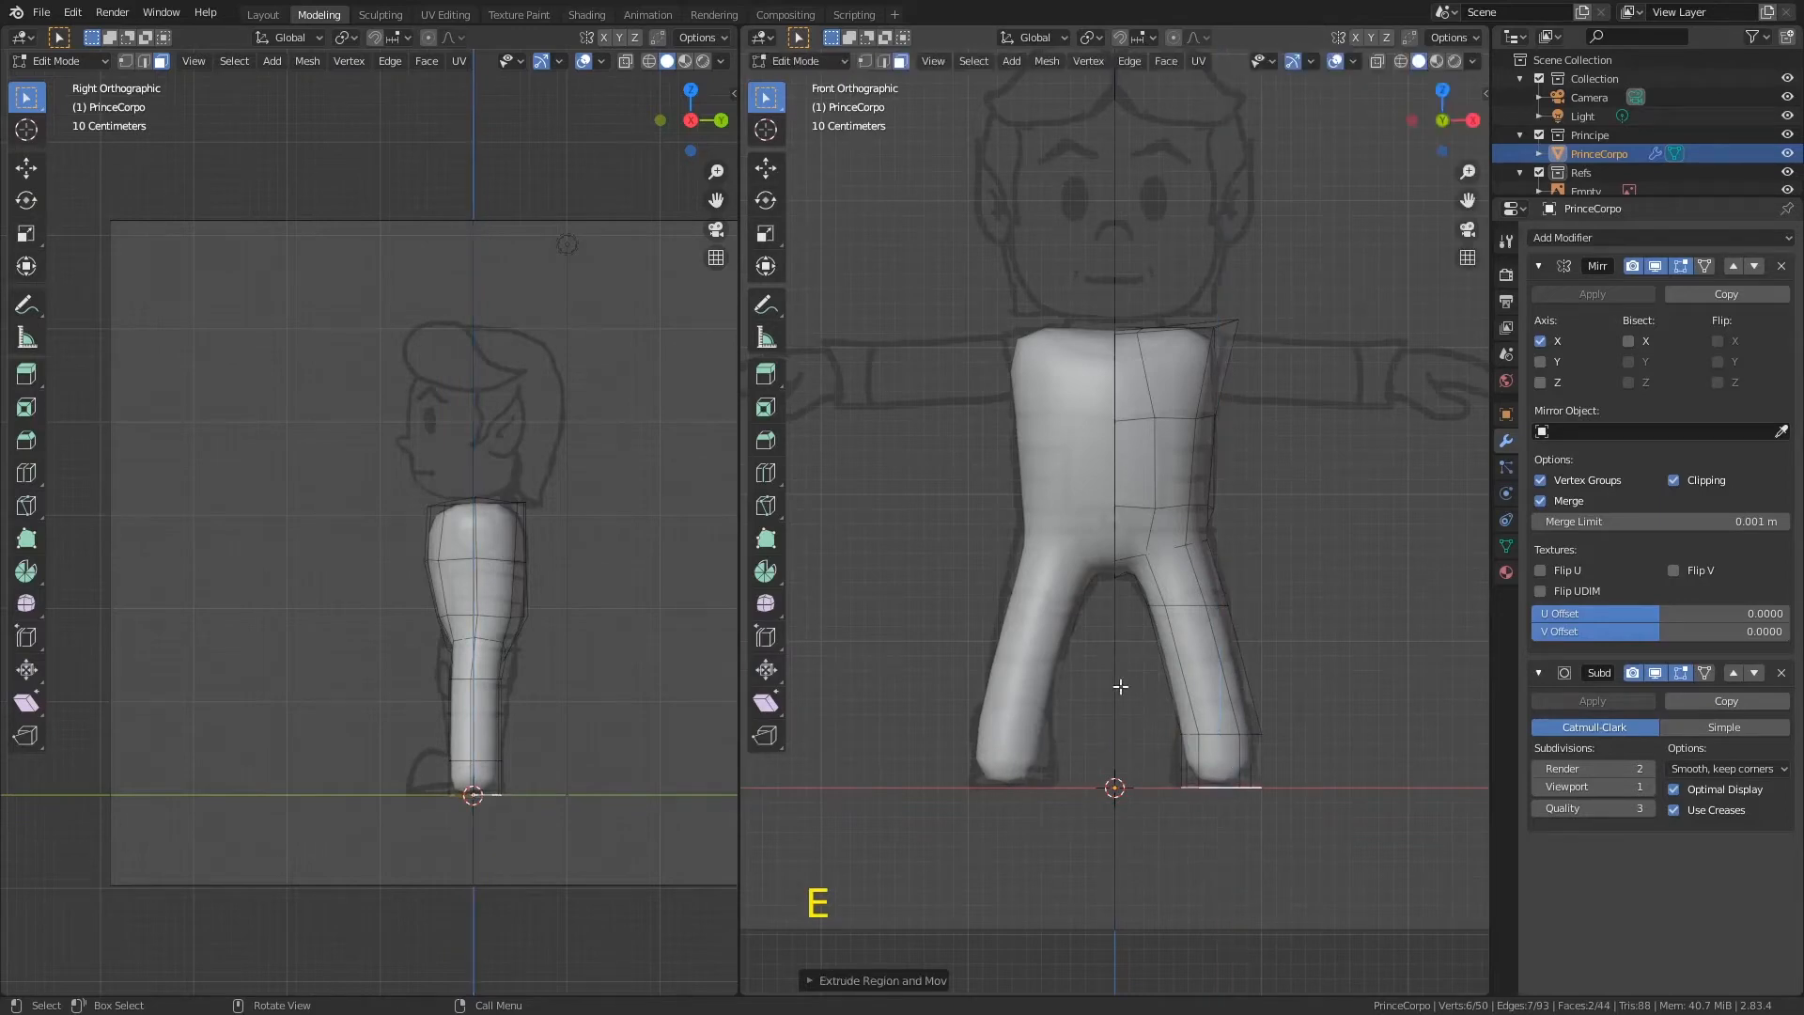
Step: Extrude the three front faces of the lowest leg segment forward about 0.57 m to form the foot
{"action": "left_click", "coordinate": [1190, 761]}
{"action": "left_click", "coordinate": [1242, 765], "text": "shift"}
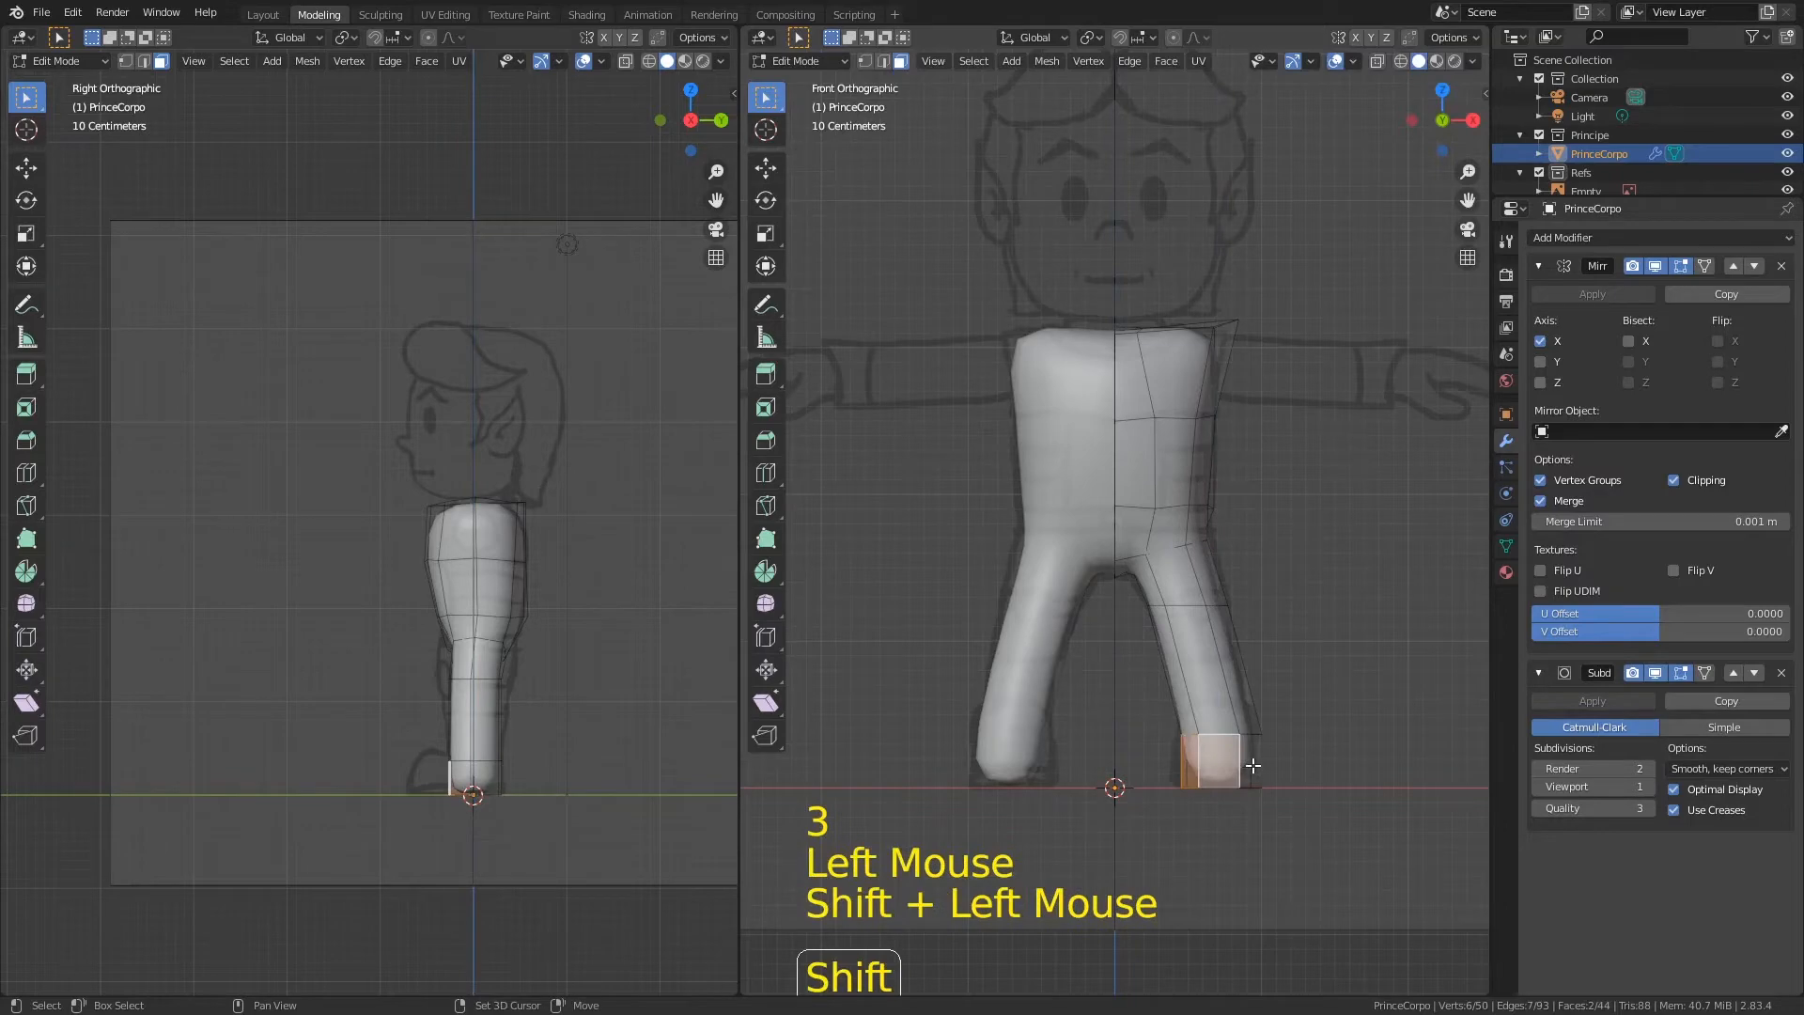
{"action": "left_click", "coordinate": [1262, 780], "text": "shift"}
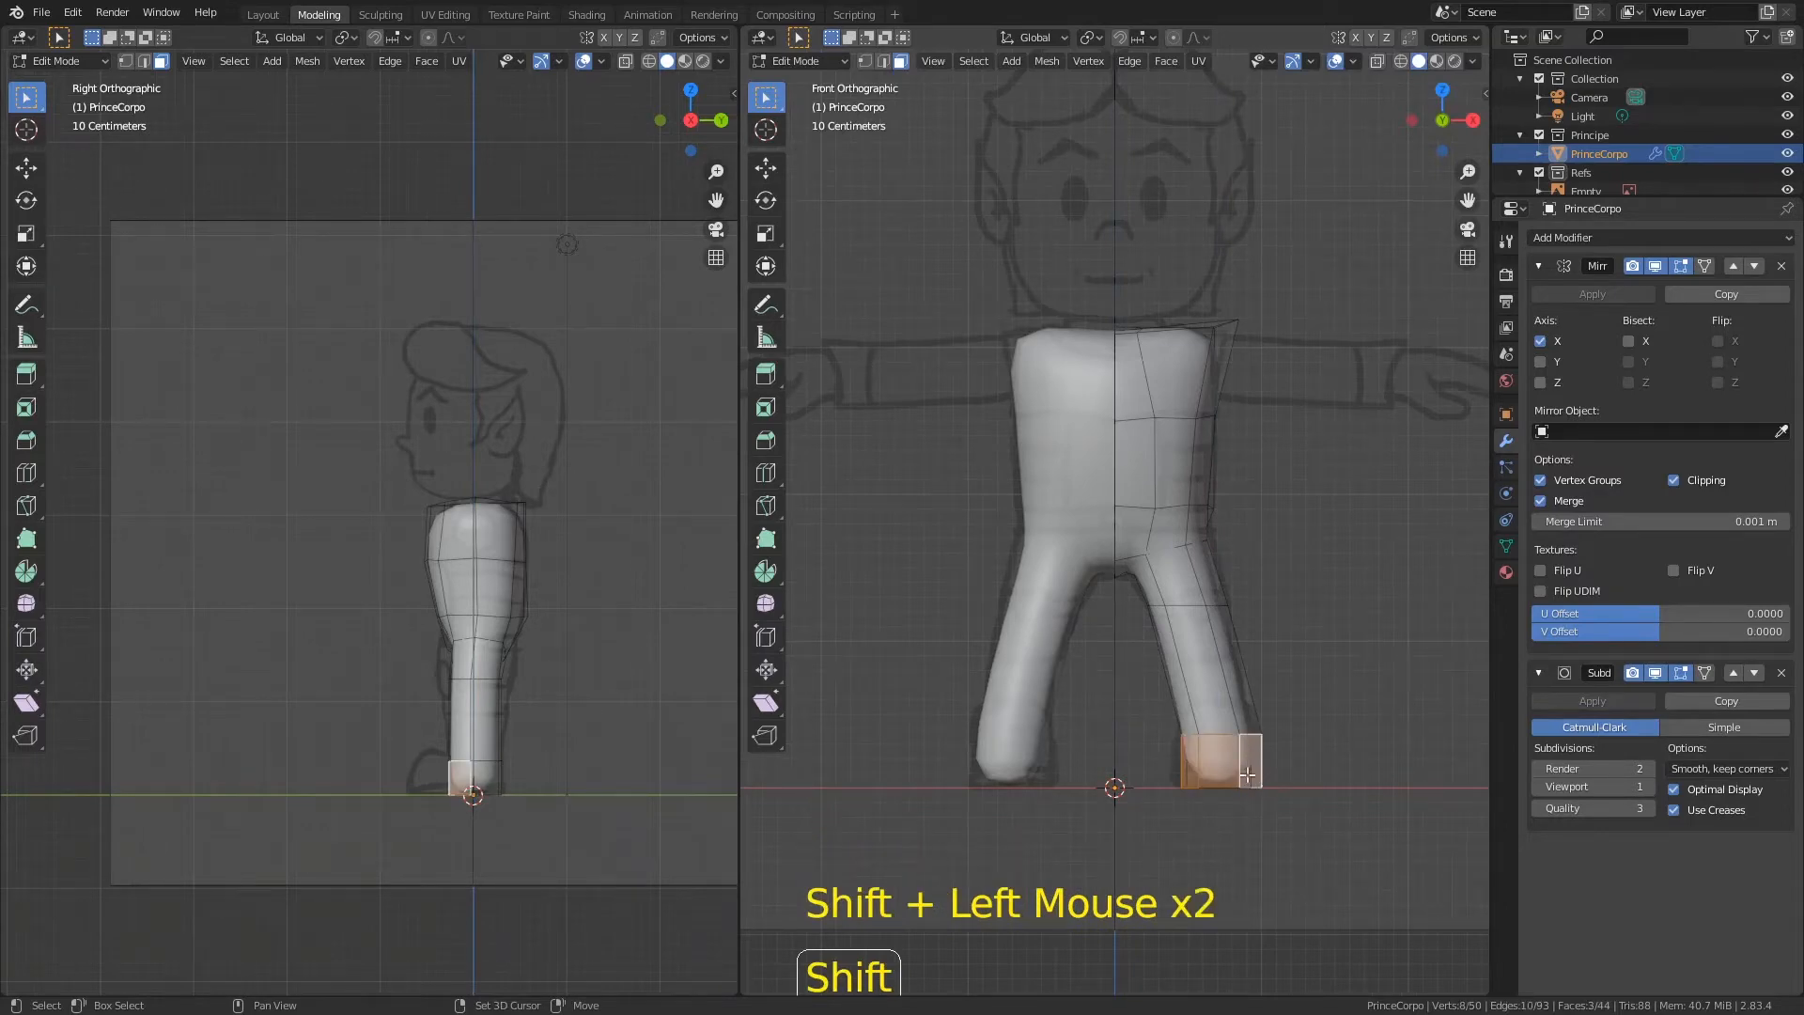
{"action": "key", "text": "e"}
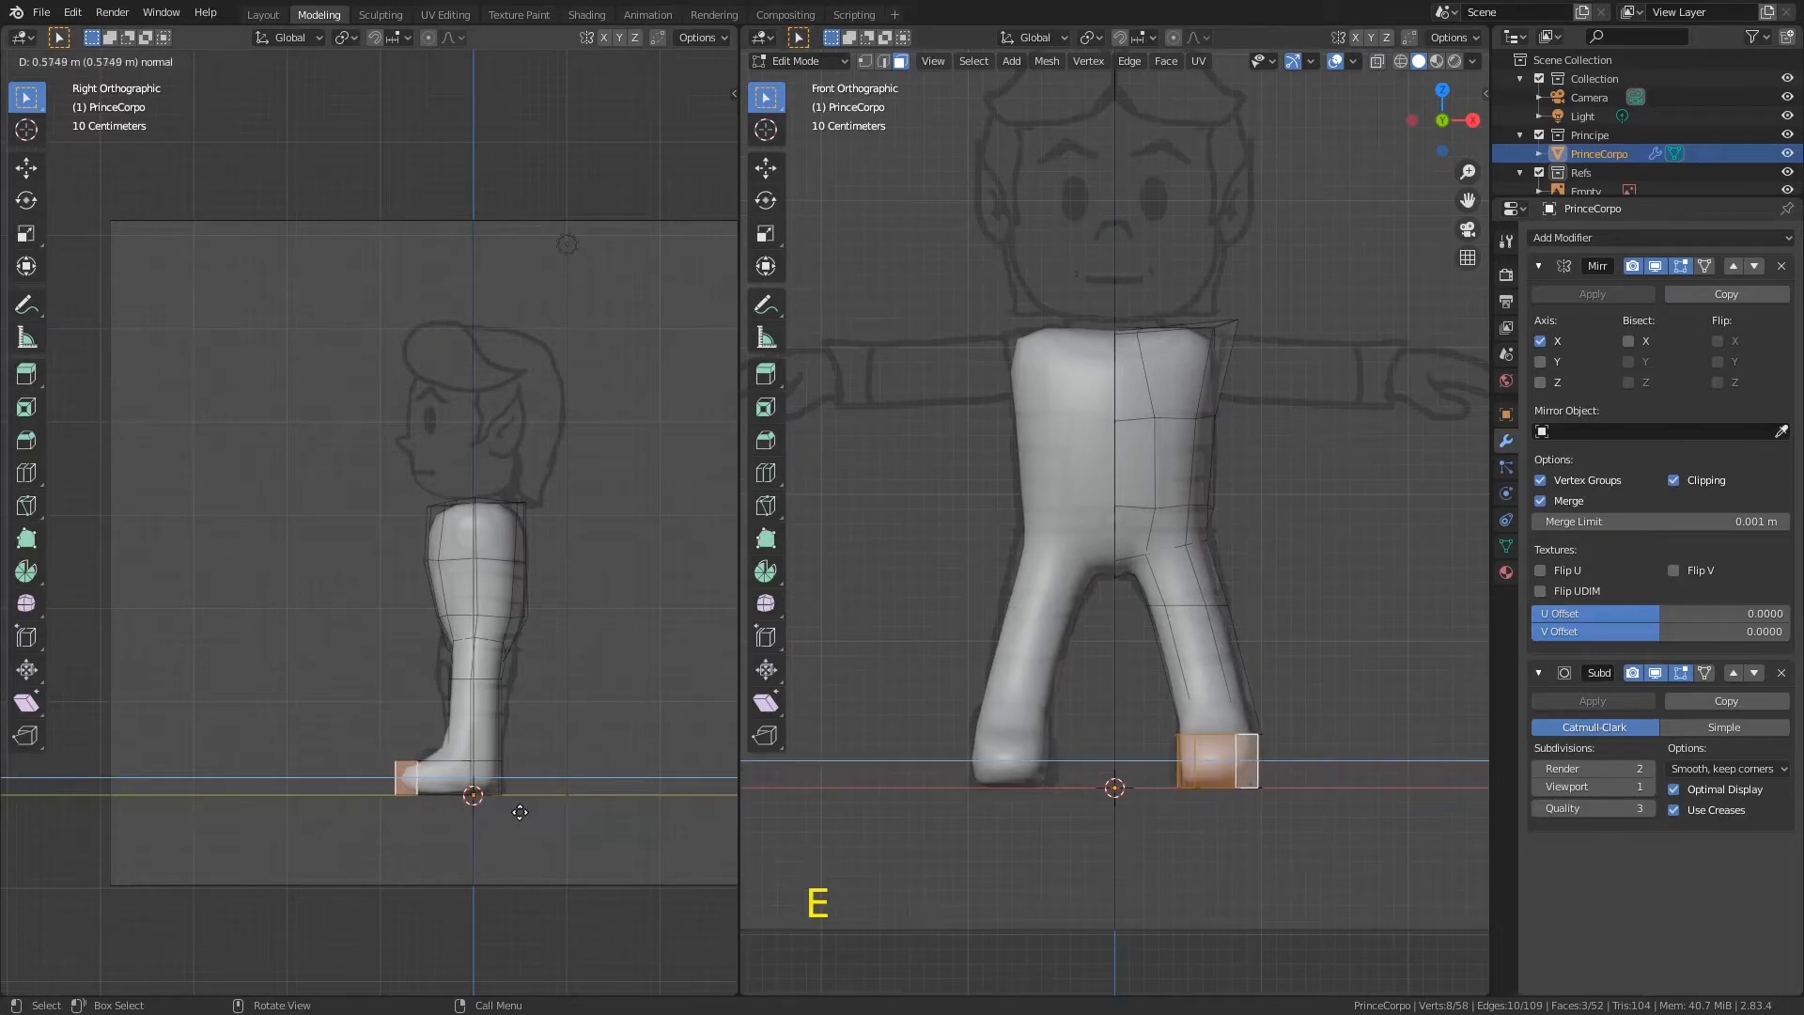
{"action": "left_click", "coordinate": [519, 809]}
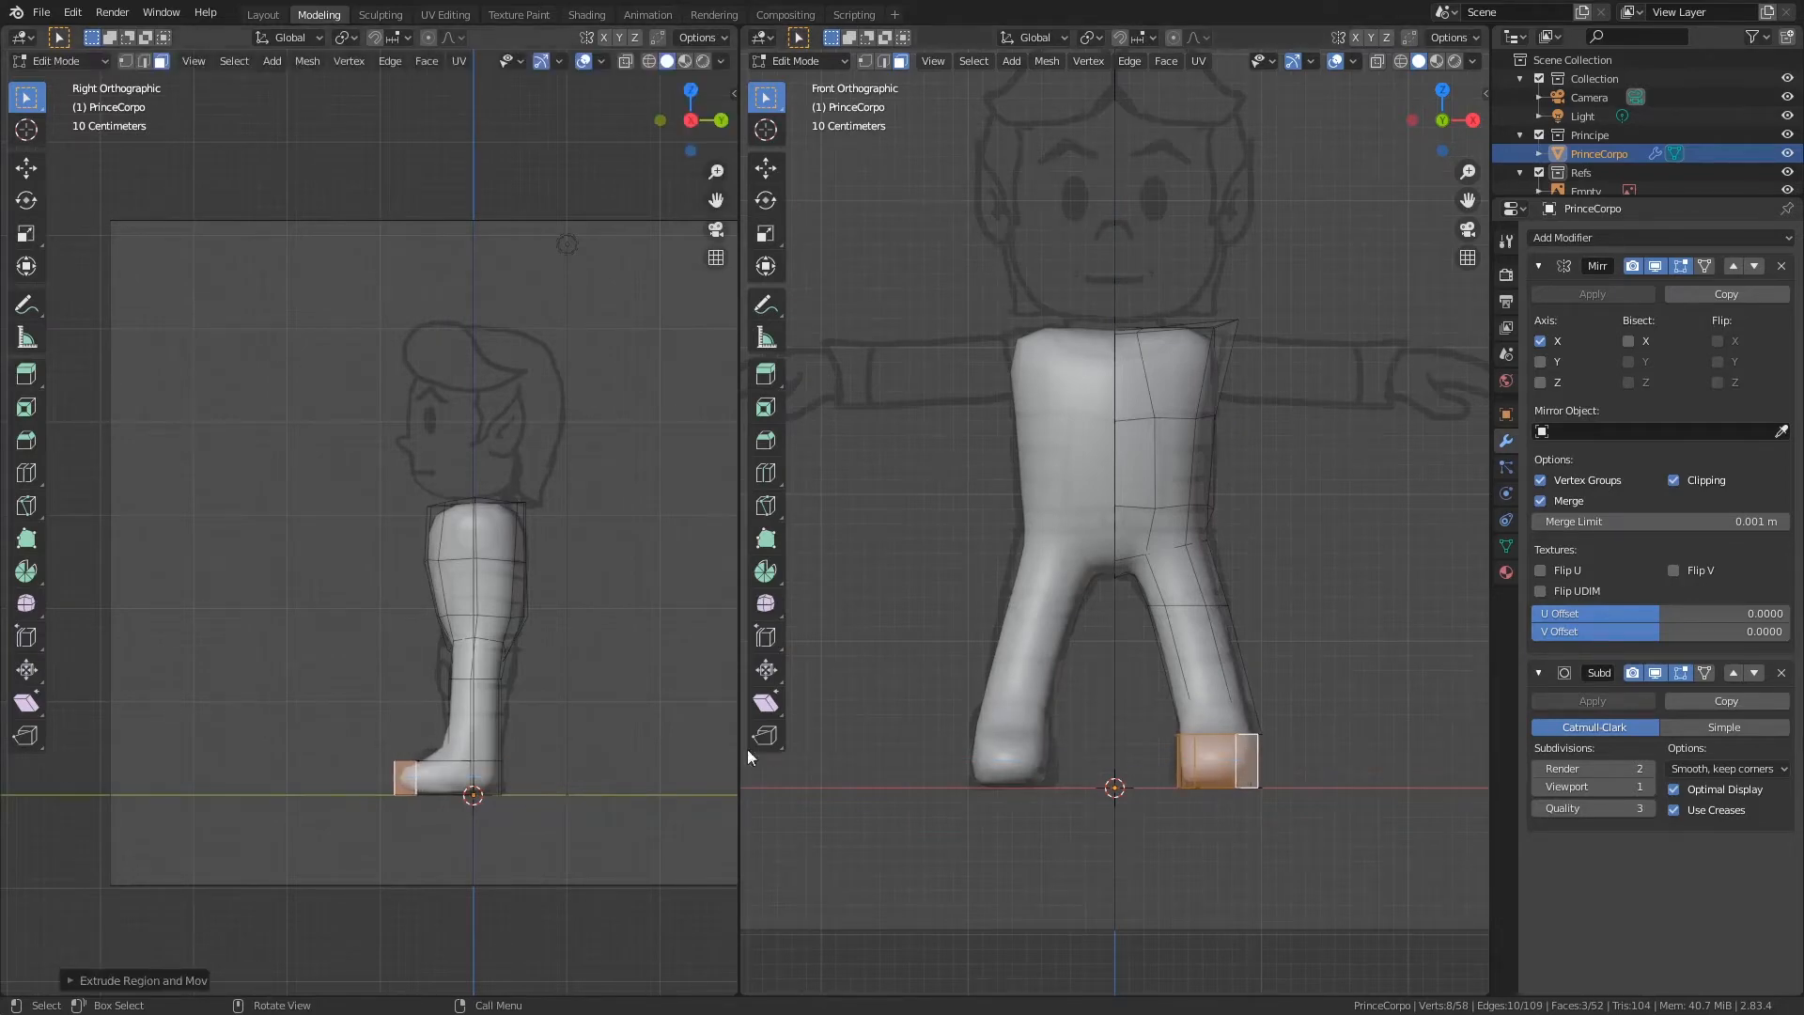
Step: Add a loop cut around the leg just above the foot and scale it in slightly
{"action": "middle_click_drag", "start_coordinate": [479, 845], "coordinate": [466, 601], "text": "ctrl"}
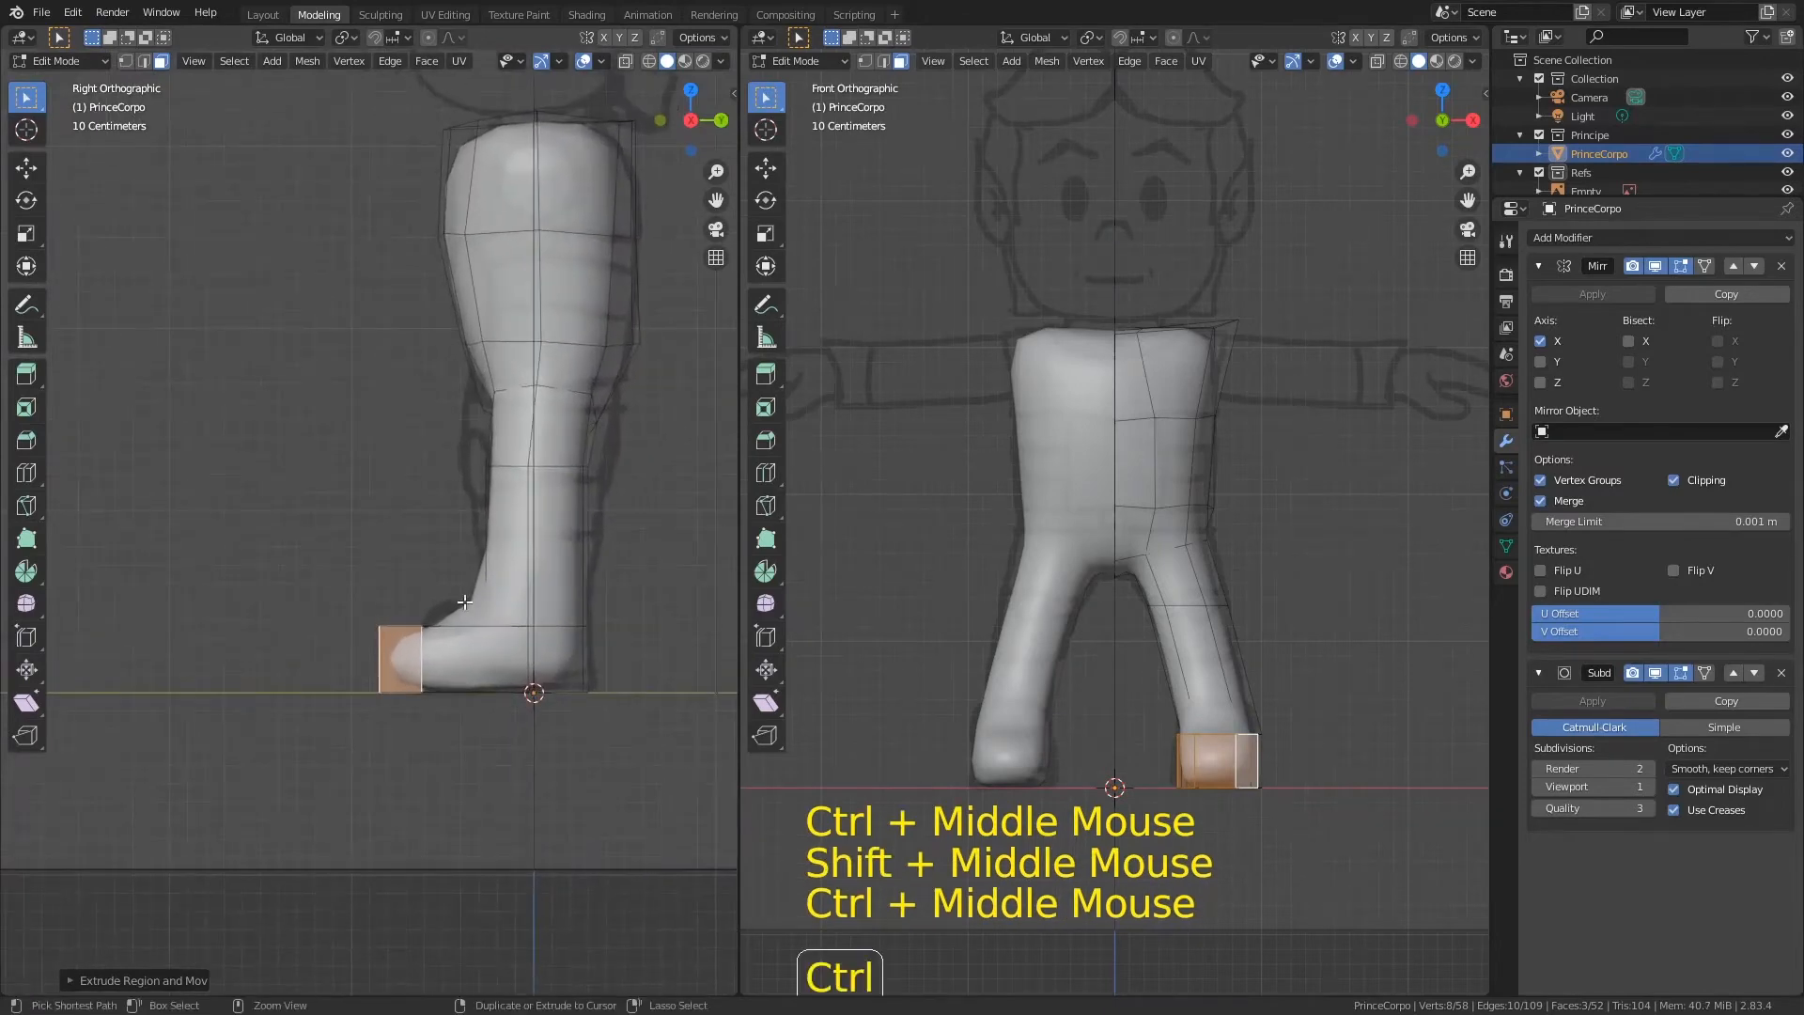
{"action": "key", "text": "ctrl+r"}
{"action": "left_click", "coordinate": [463, 626]}
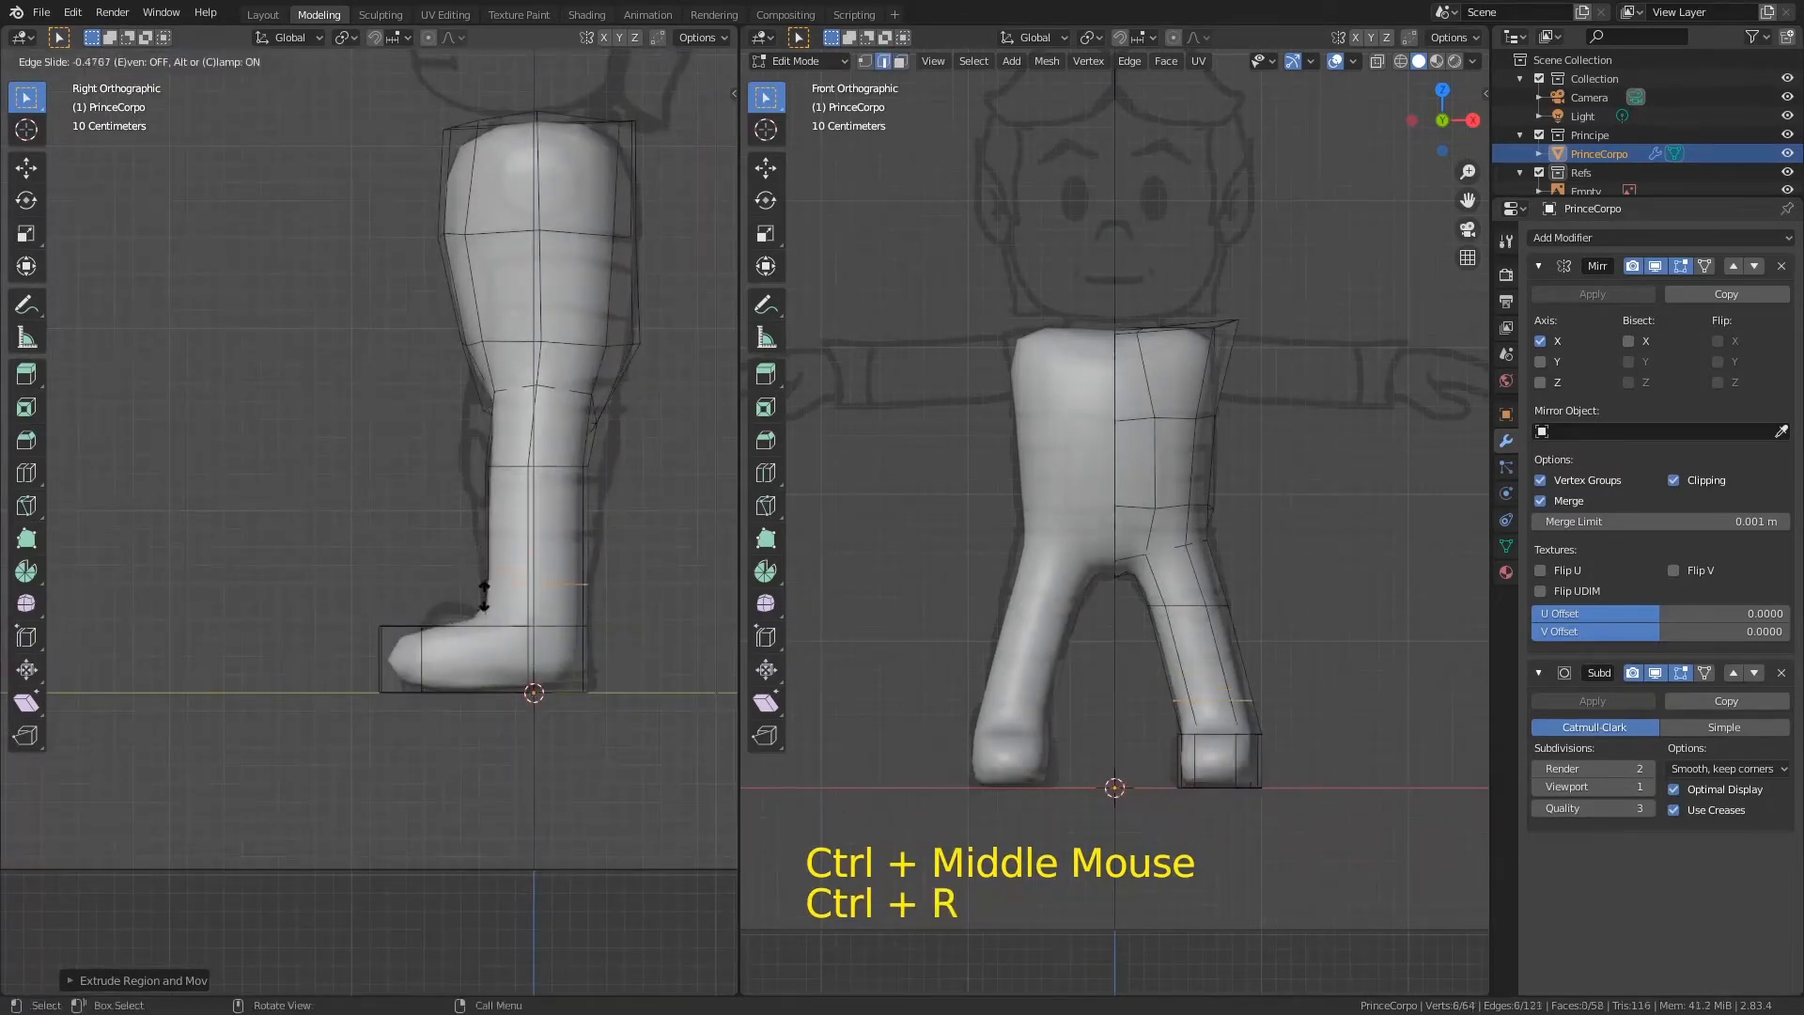
{"action": "left_click", "coordinate": [485, 635]}
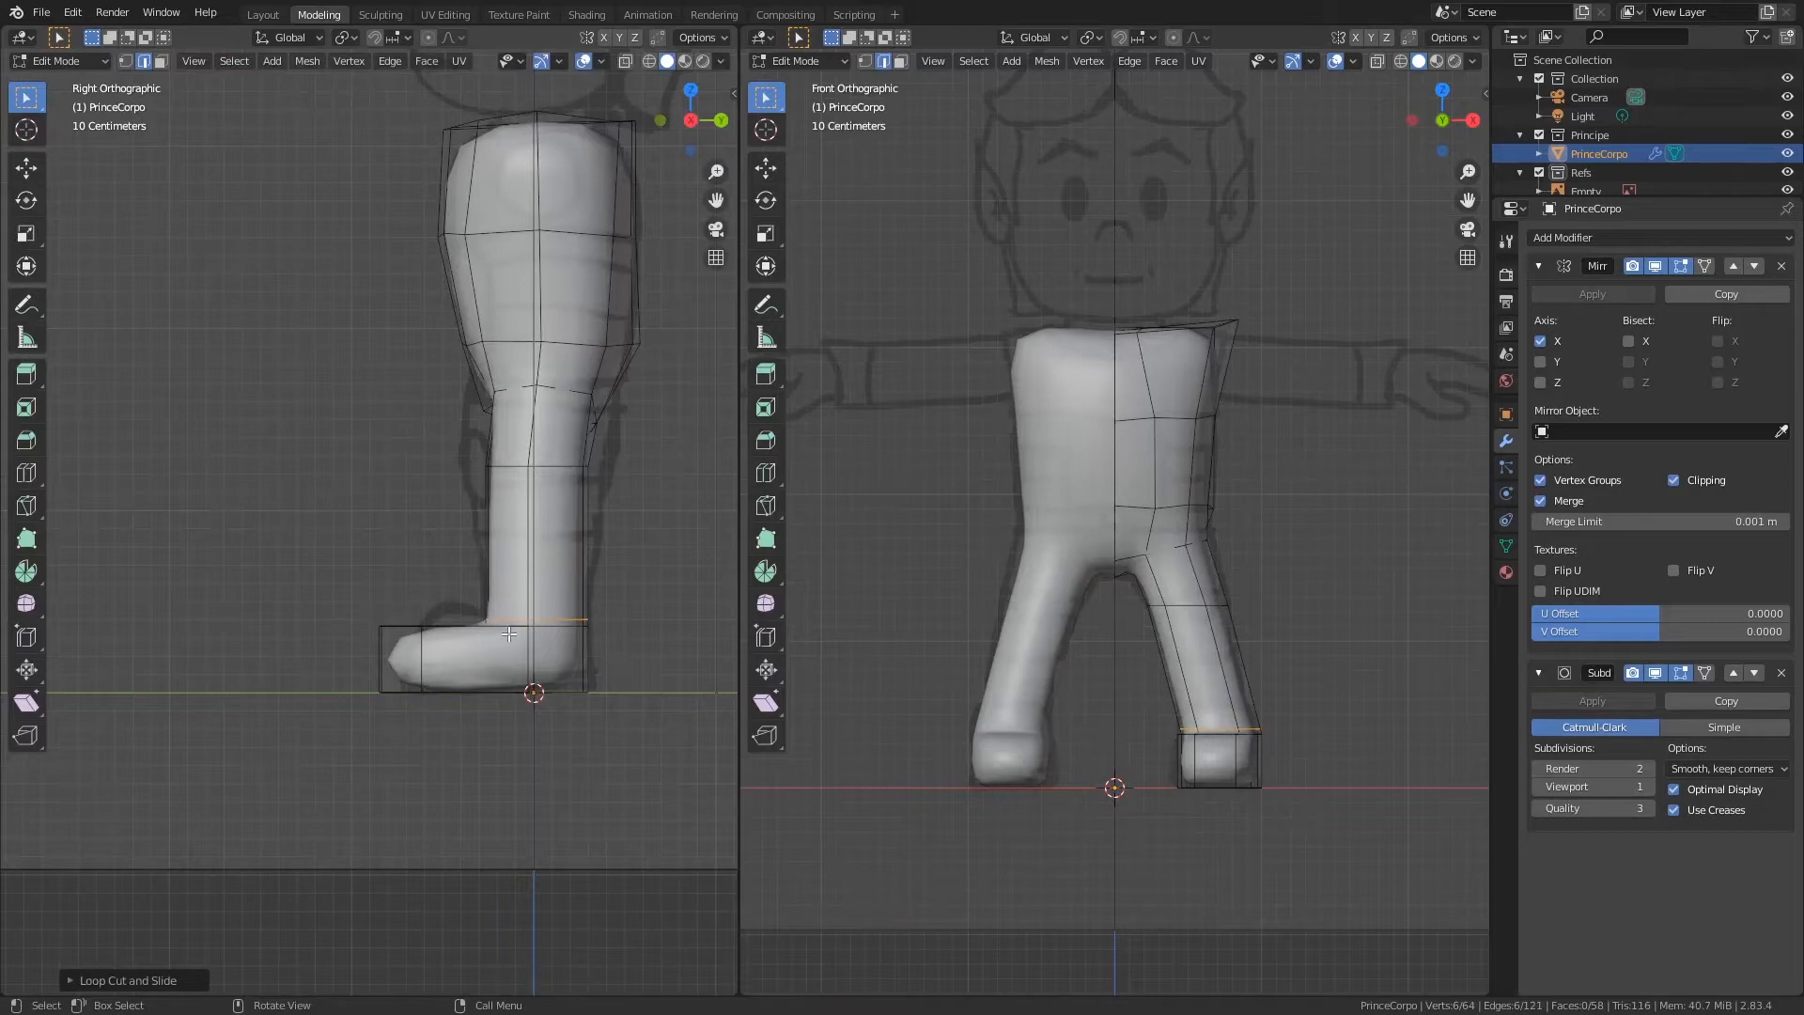
{"action": "key", "text": "s"}
{"action": "left_click", "coordinate": [522, 627]}
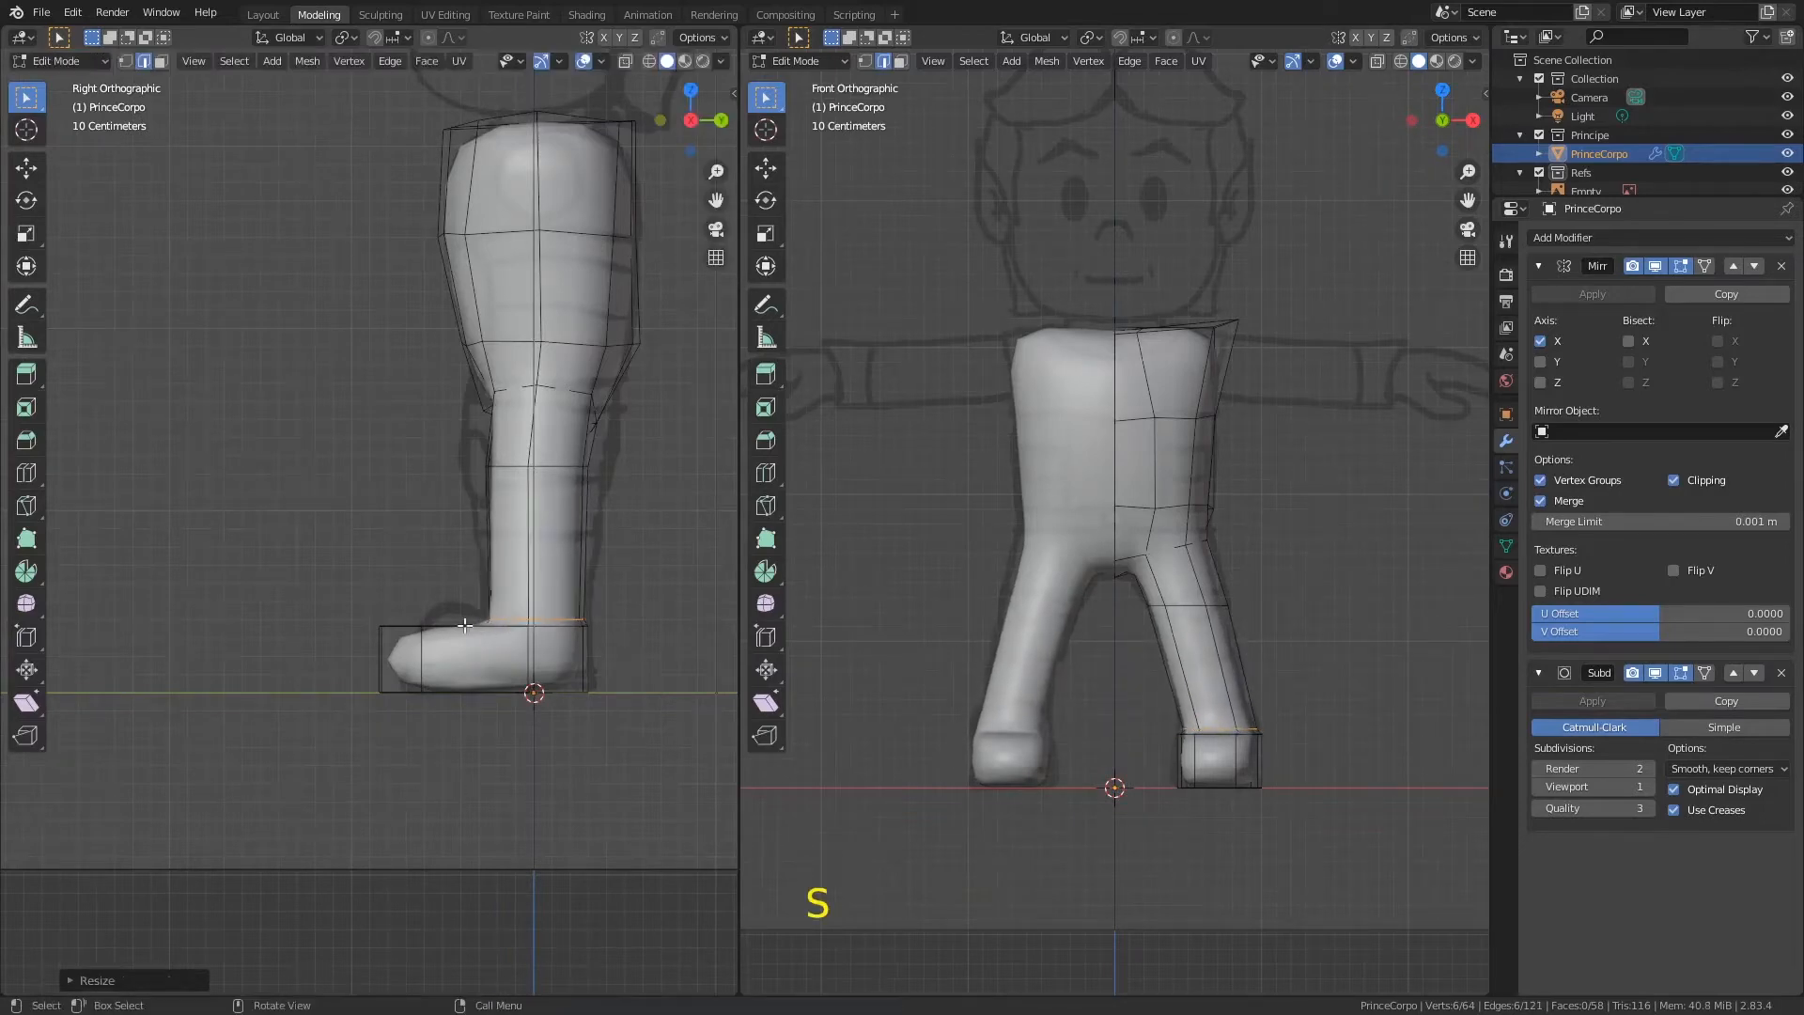
Step: Add a loop cut across the foot and slide it back toward the front of the ankle
{"action": "key", "text": "ctrl+r"}
{"action": "left_click", "coordinate": [462, 612]}
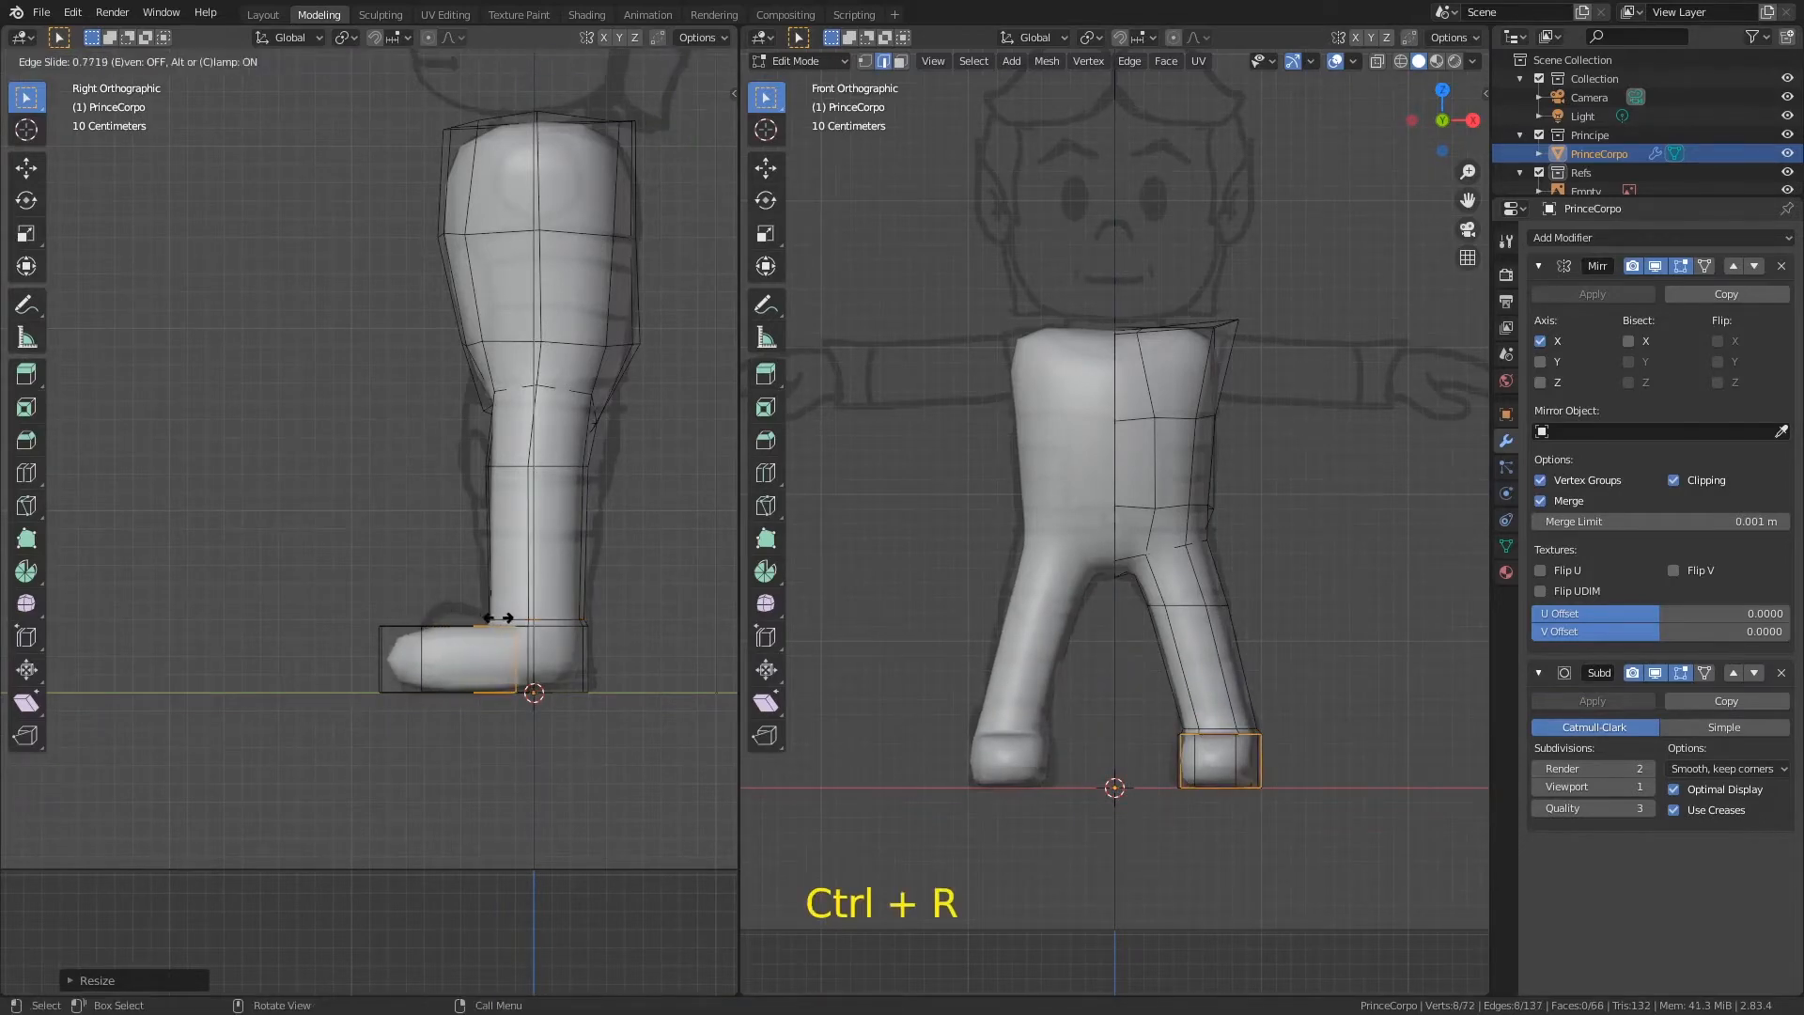
{"action": "left_click", "coordinate": [499, 618]}
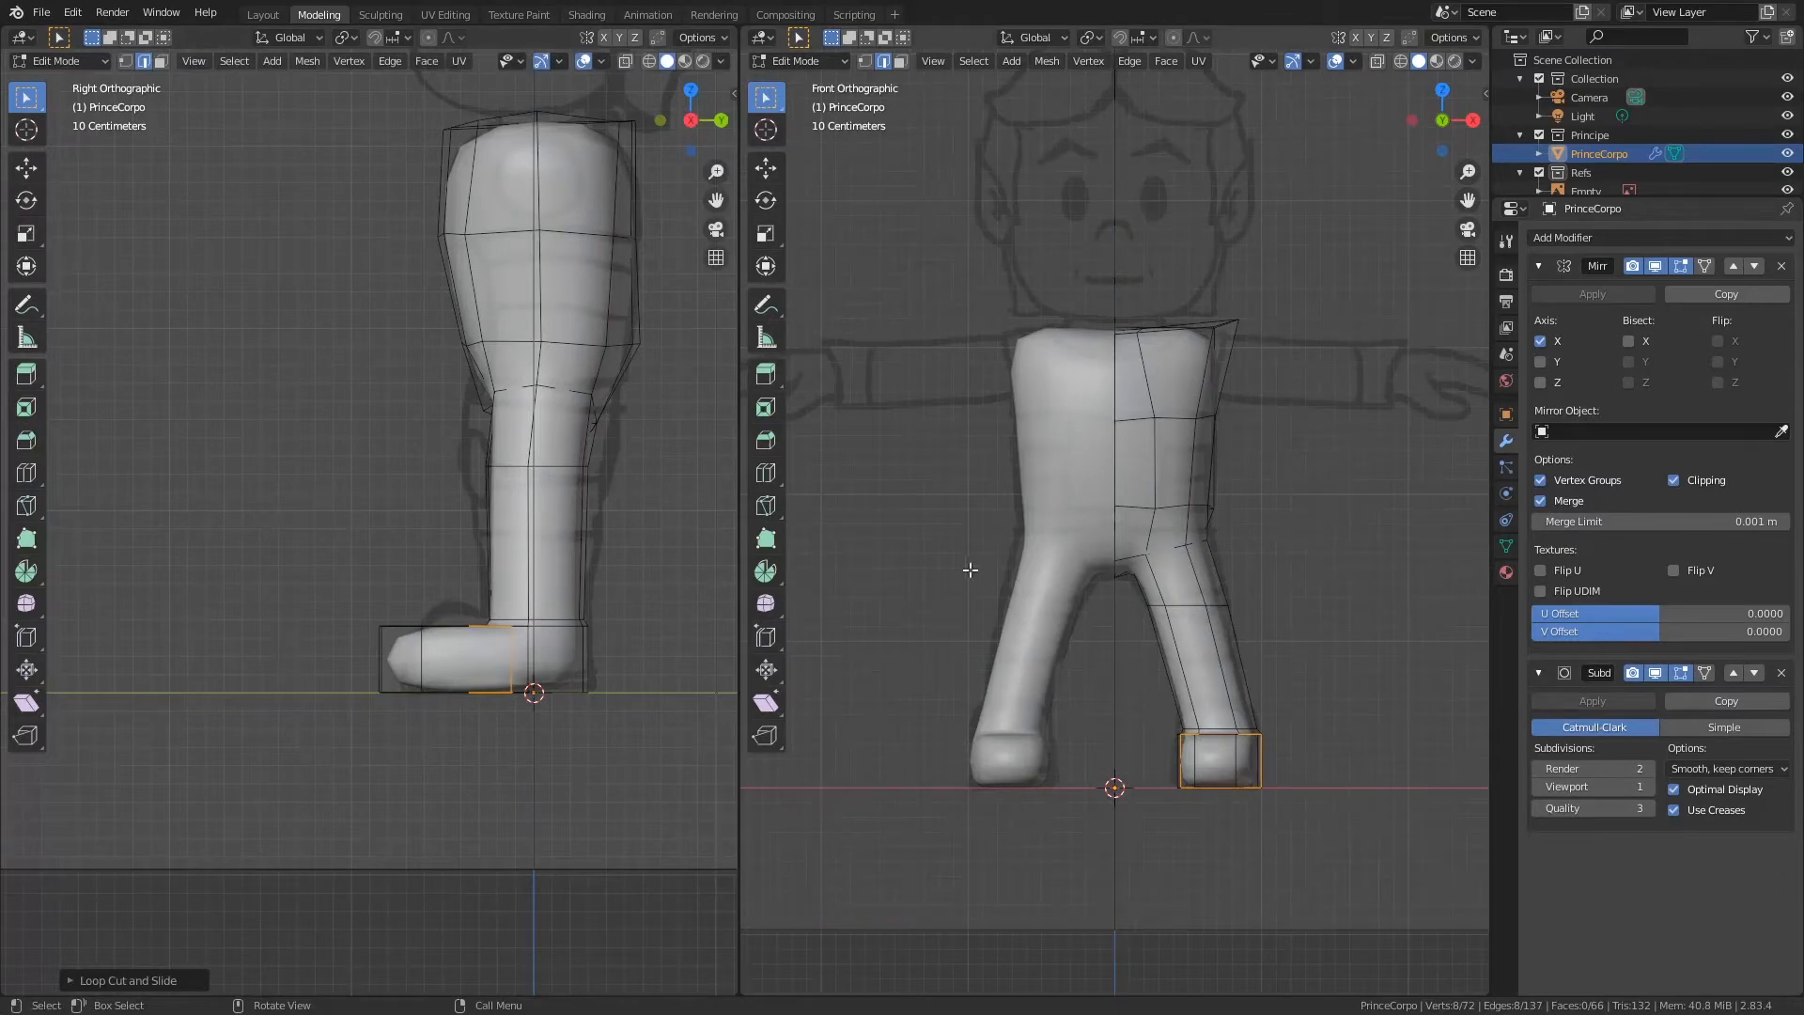
Step: Select the face loop around the foot's sides and add the faces of its sole to the selection
{"action": "key", "text": "KP_7"}
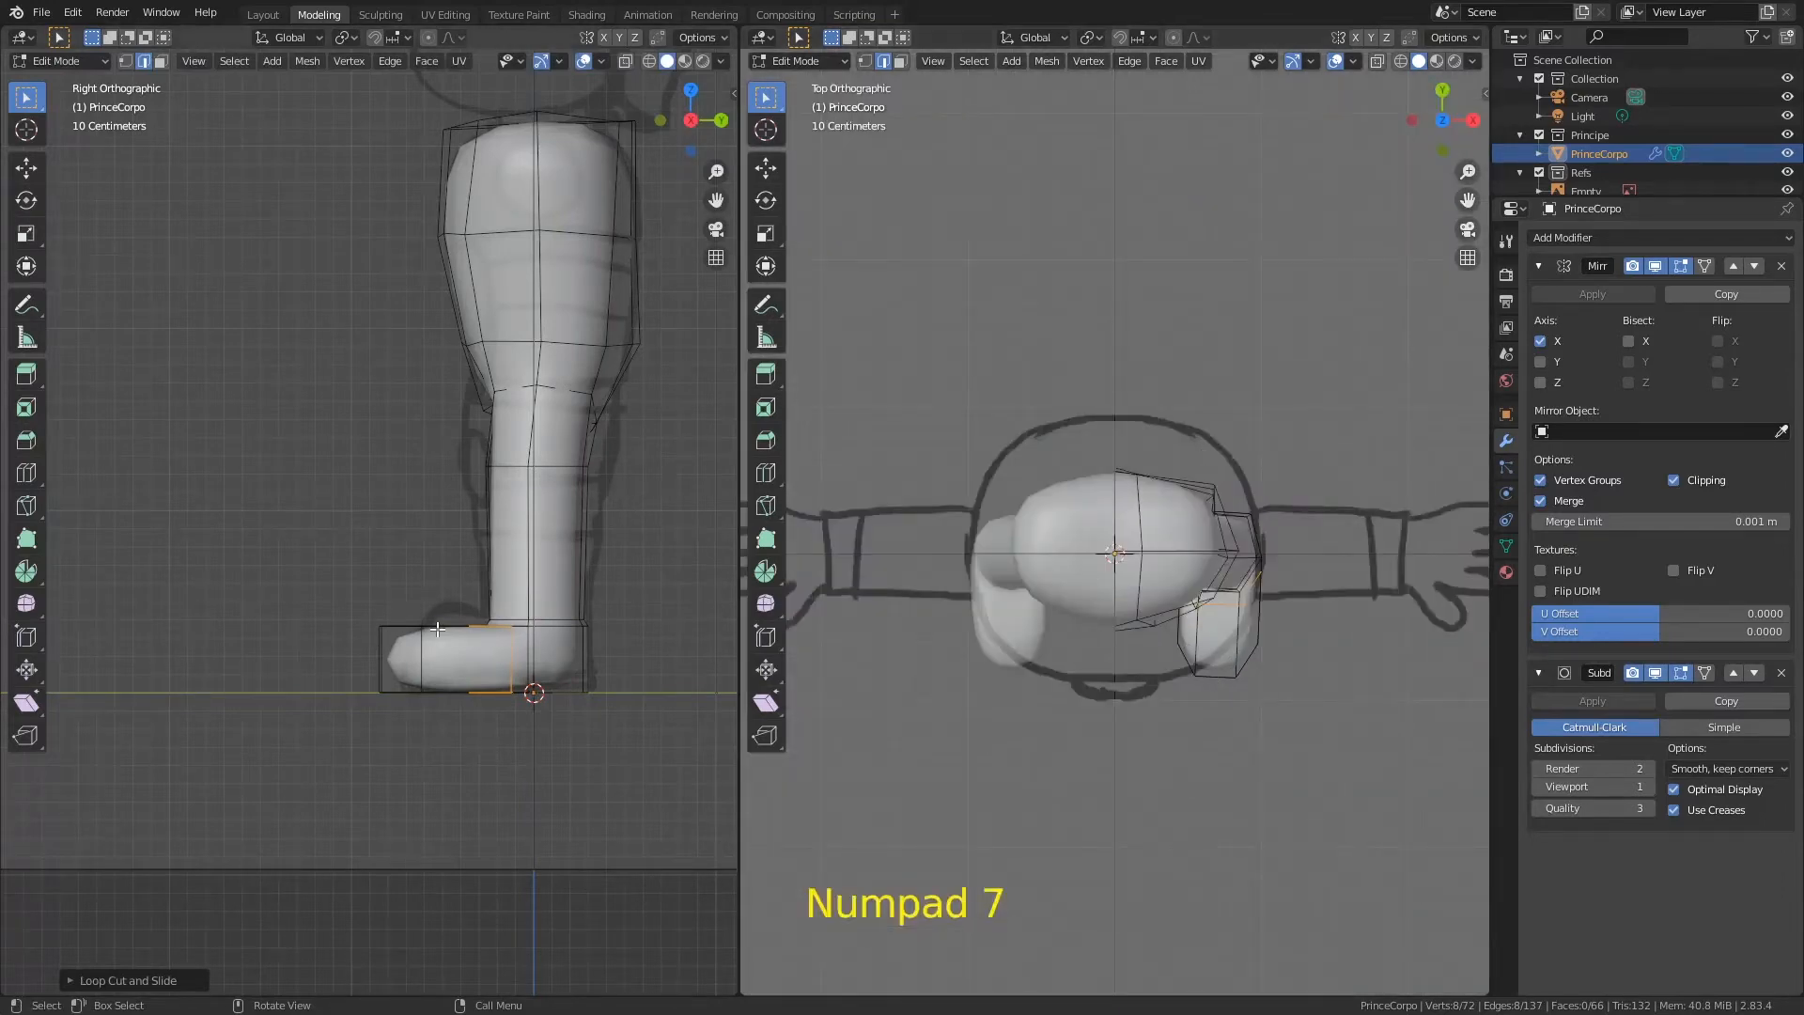
{"action": "key", "text": "3"}
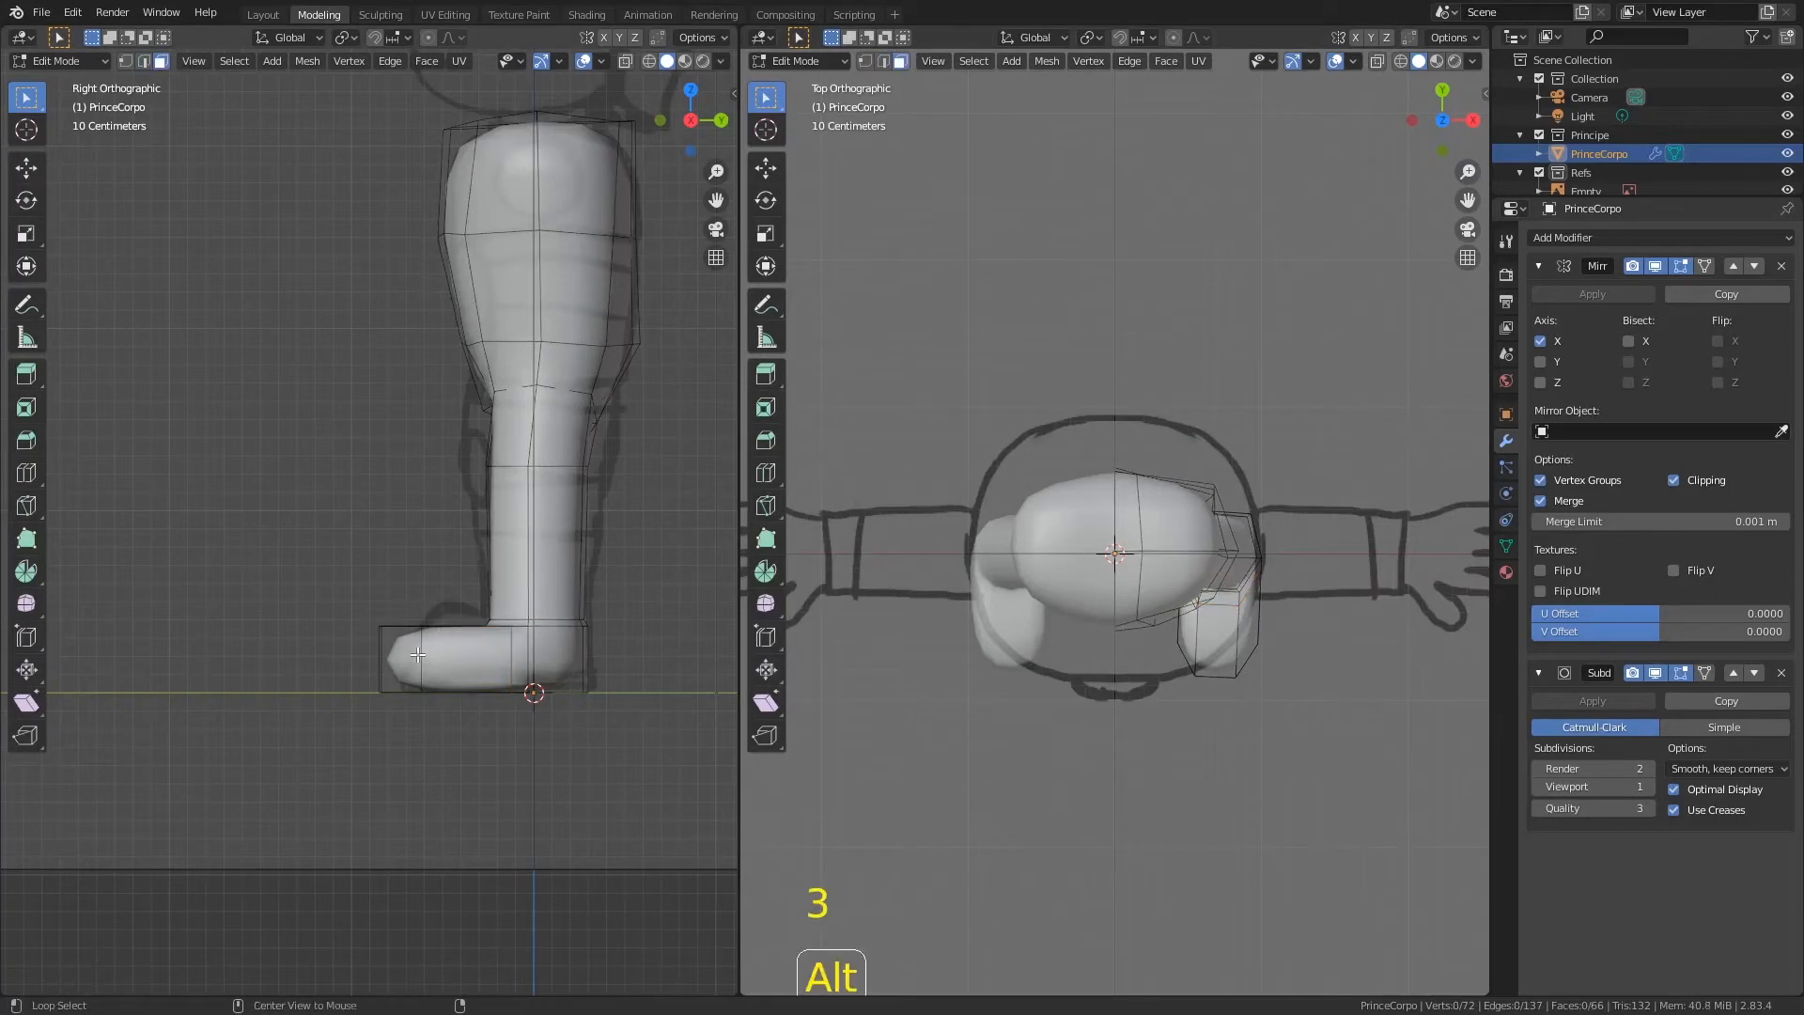
{"action": "left_click", "coordinate": [420, 656], "text": "alt"}
{"action": "middle_click_drag", "start_coordinate": [476, 626], "coordinate": [522, 499]}
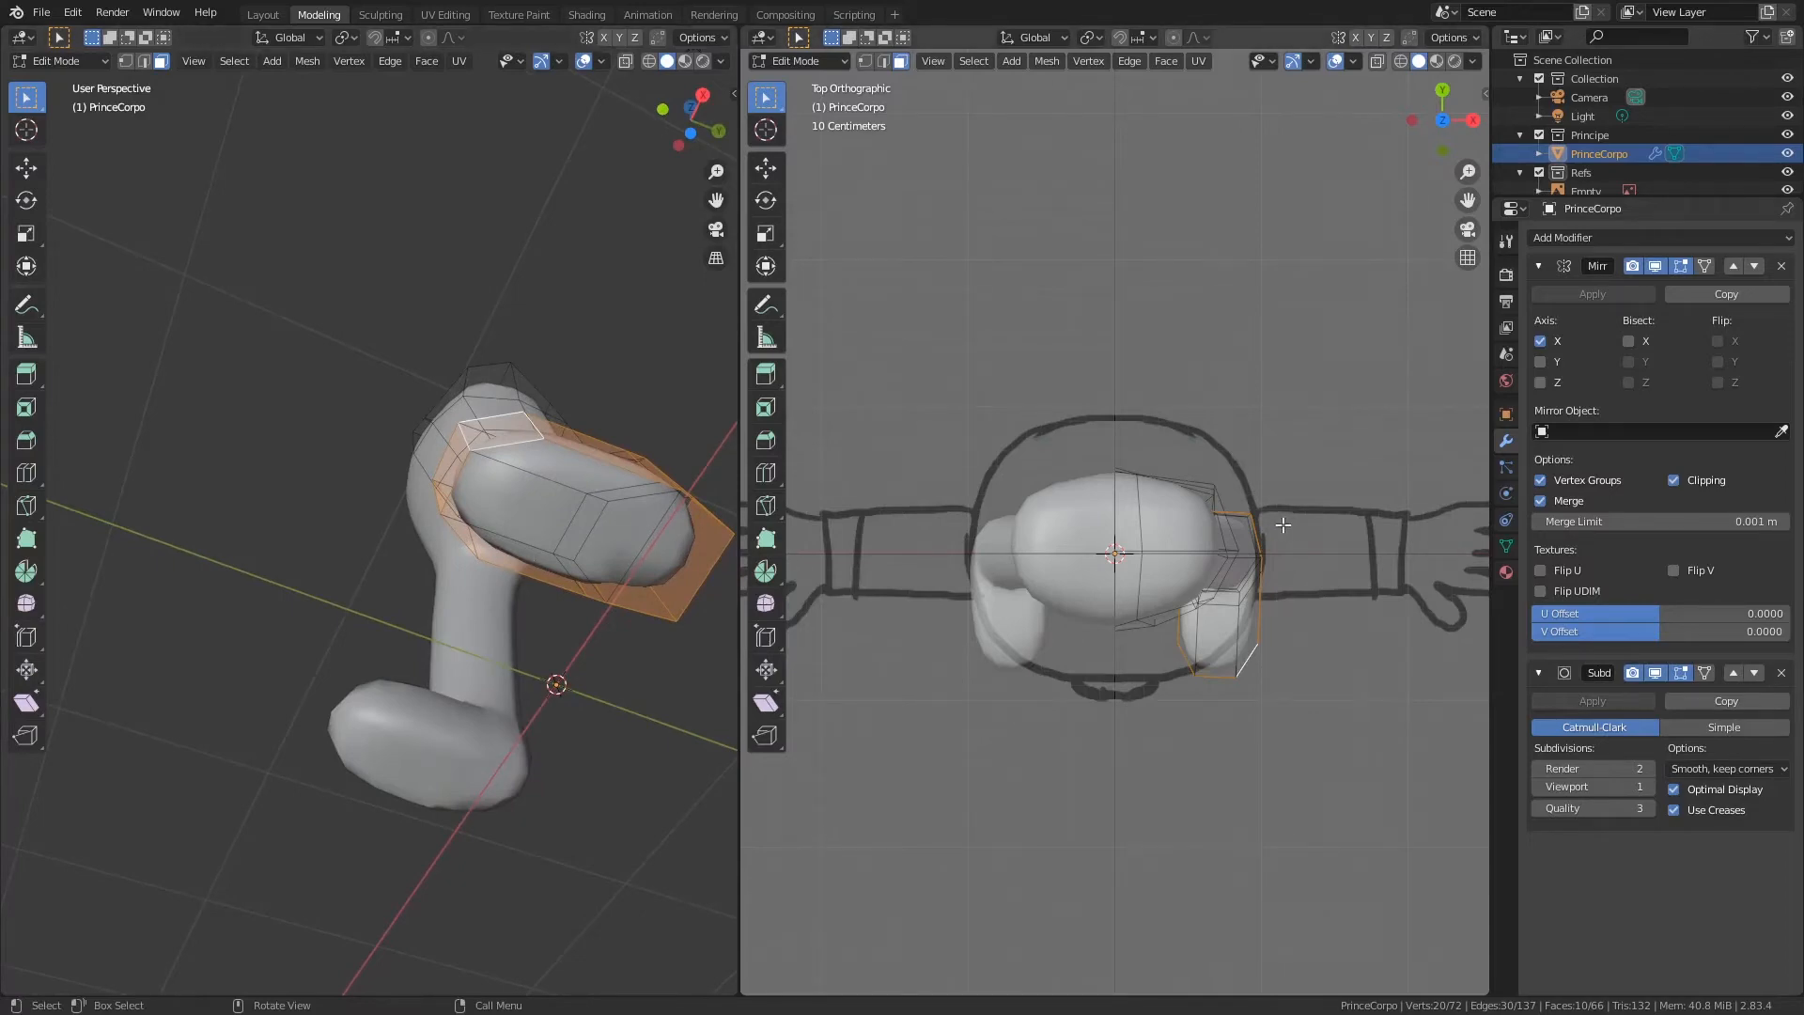
{"action": "key", "text": "ctrl+KP_1"}
{"action": "key", "text": "ctrl+KP_7"}
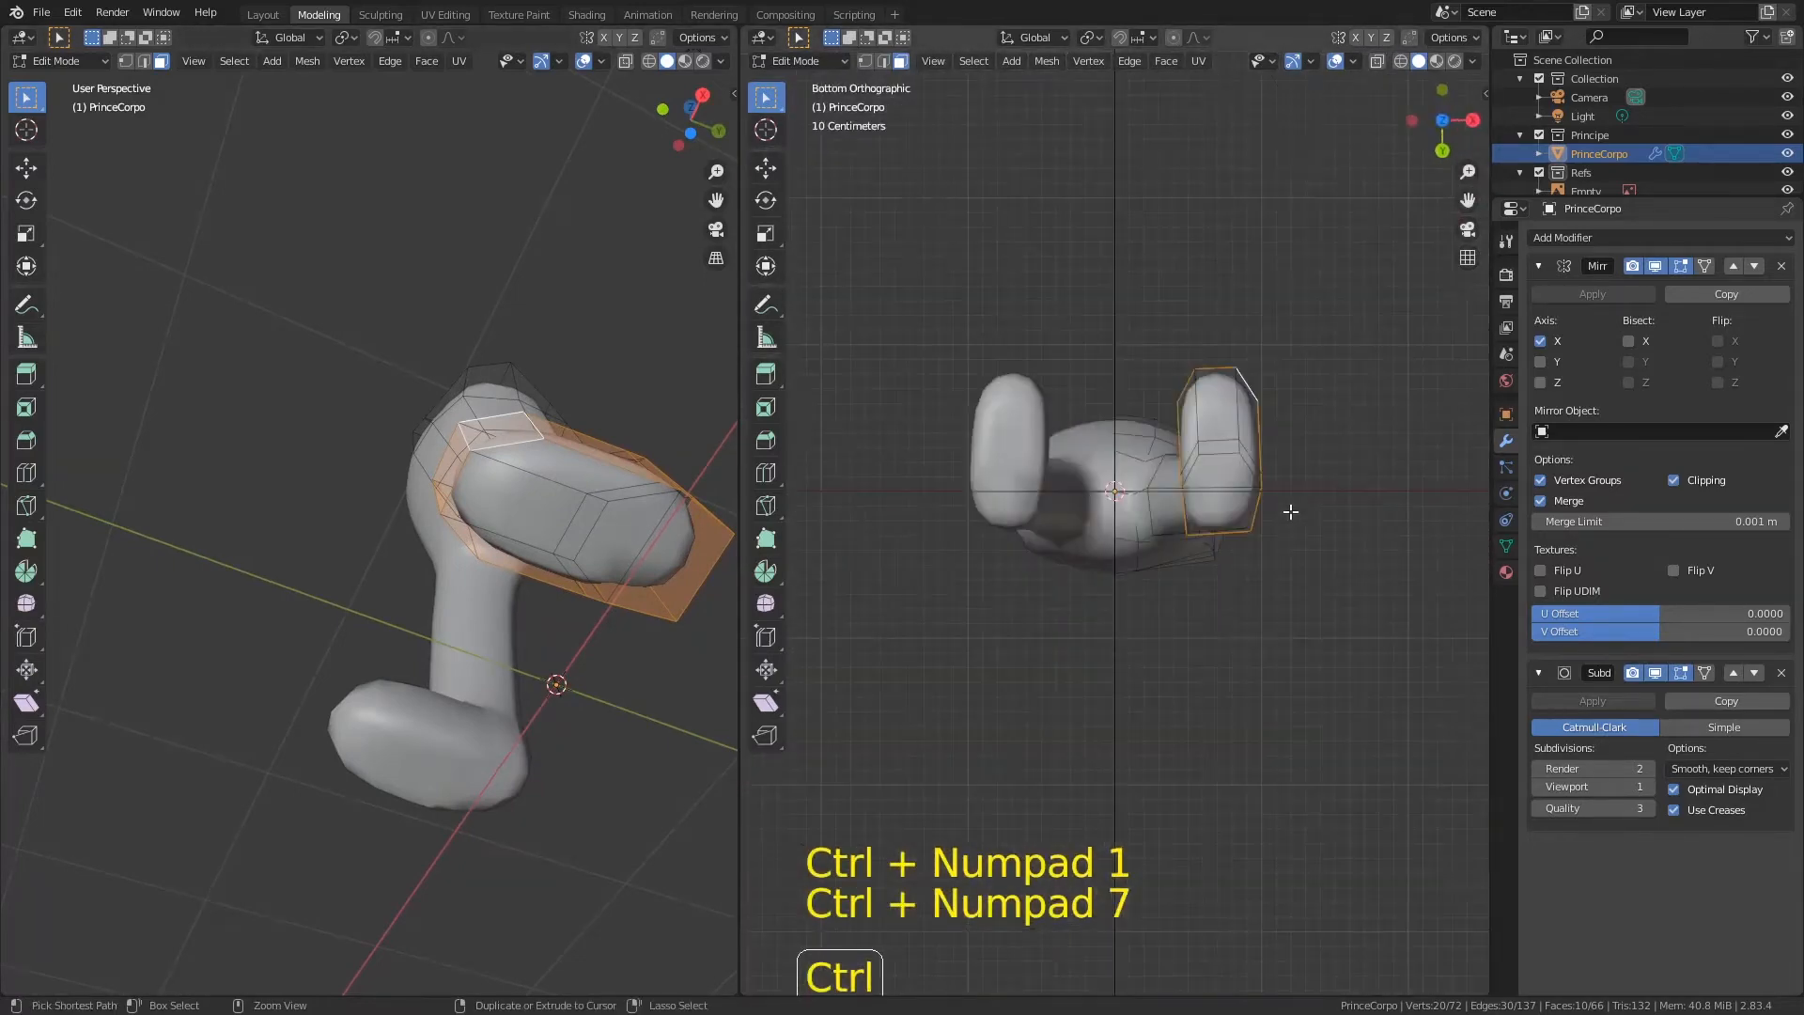
{"action": "middle_click_drag", "start_coordinate": [1151, 346], "coordinate": [1332, 377], "text": "ctrl"}
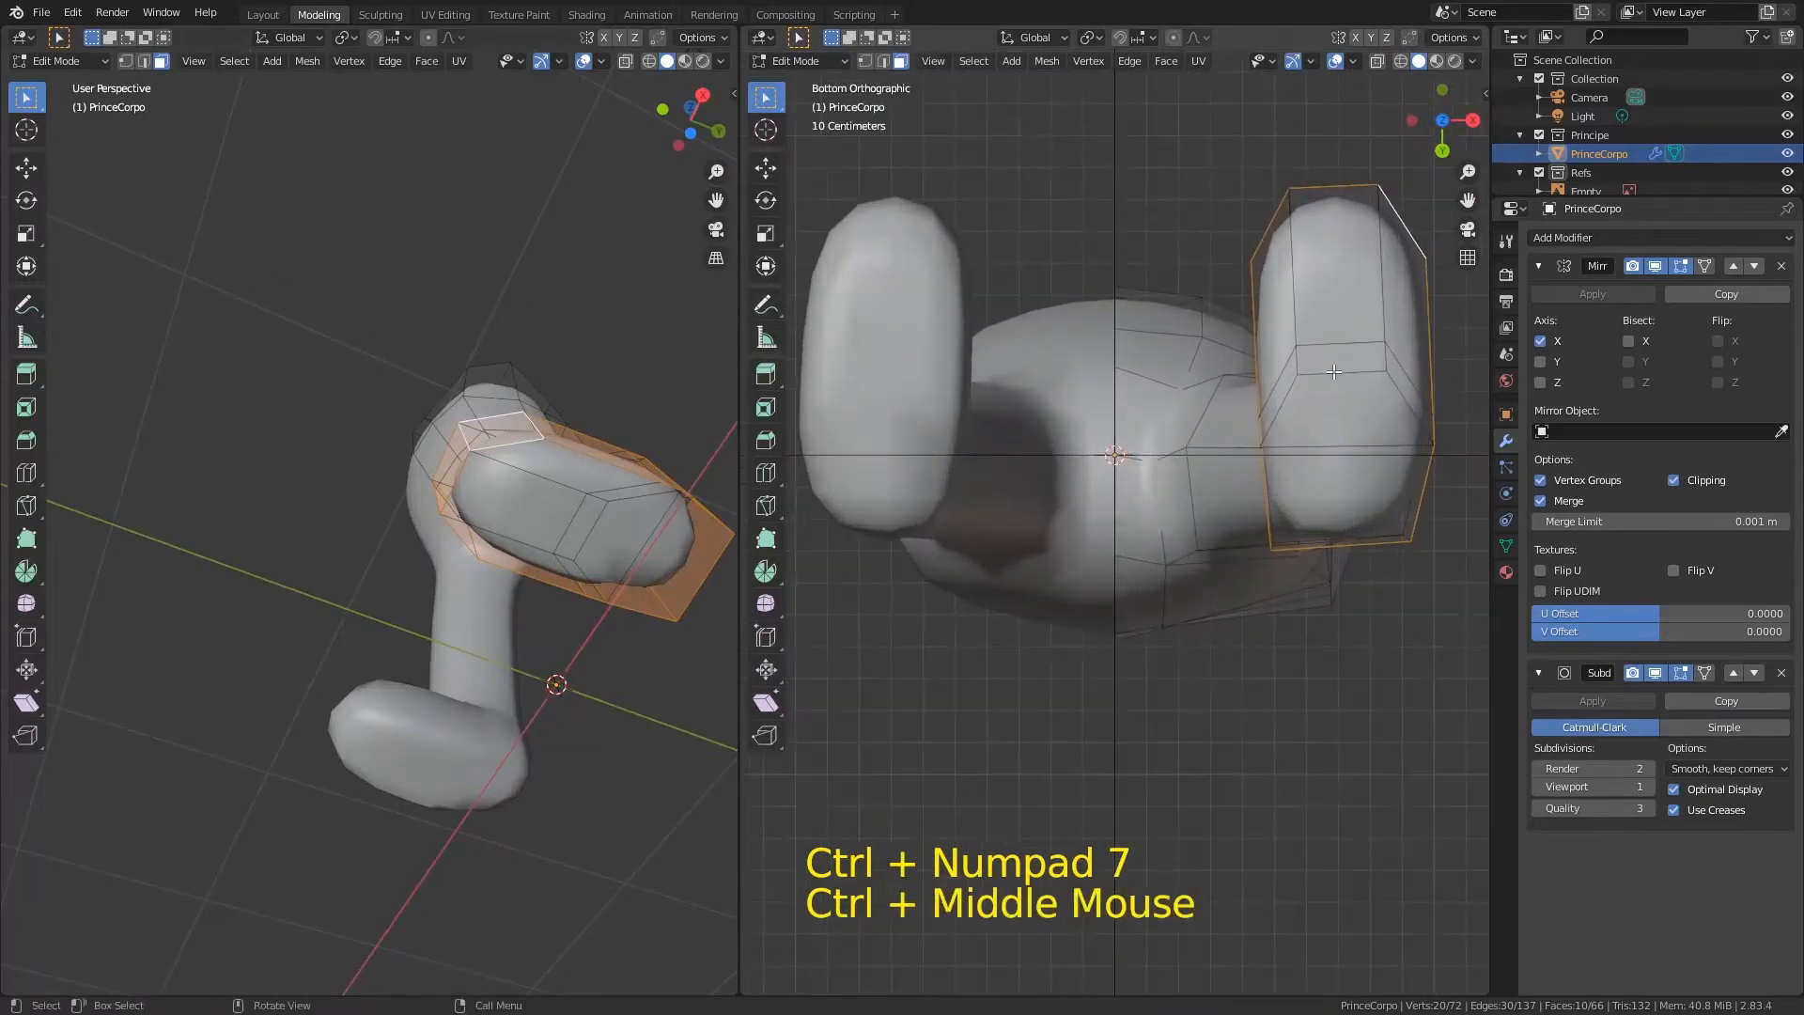
{"action": "key", "text": "c"}
{"action": "left_click_drag", "start_coordinate": [1332, 377], "coordinate": [1369, 422]}
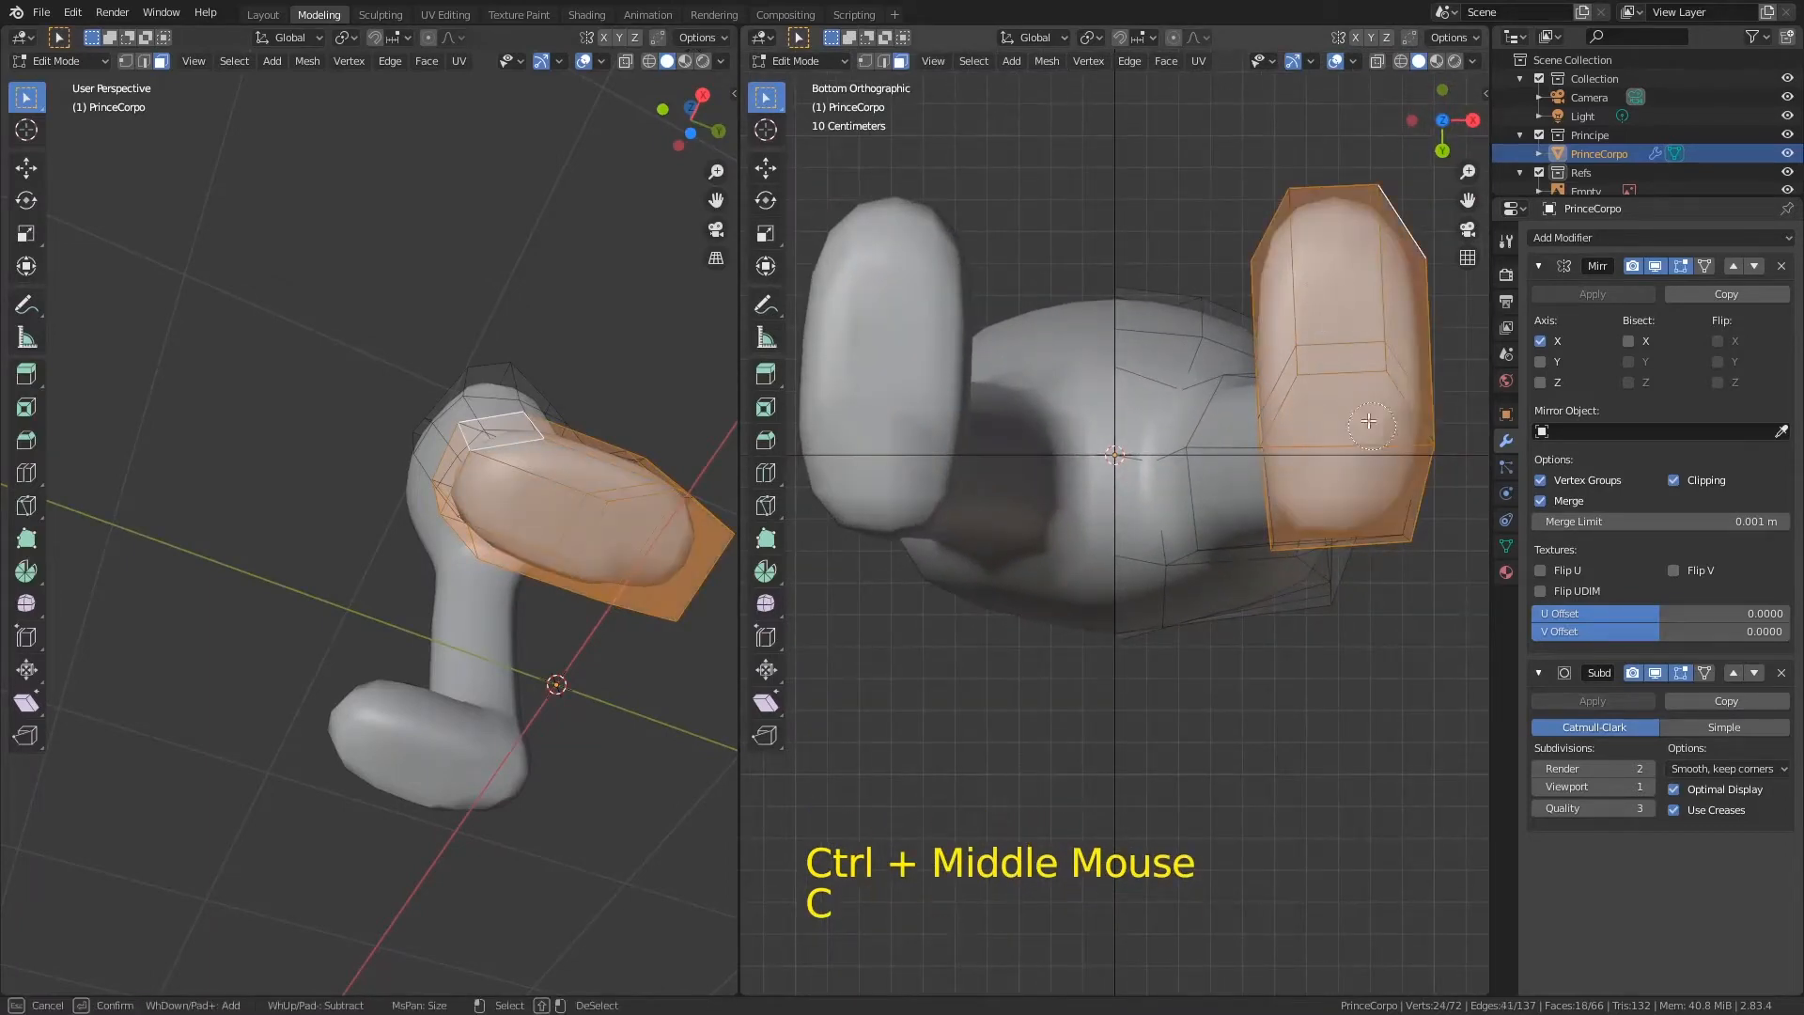
{"action": "right_click", "coordinate": [1326, 320]}
Step: Try to extrude the selected side and sole faces of the foot downward about 0.05 m, and undo the attempt
{"action": "middle_click_drag", "start_coordinate": [1197, 425], "coordinate": [1181, 467]}
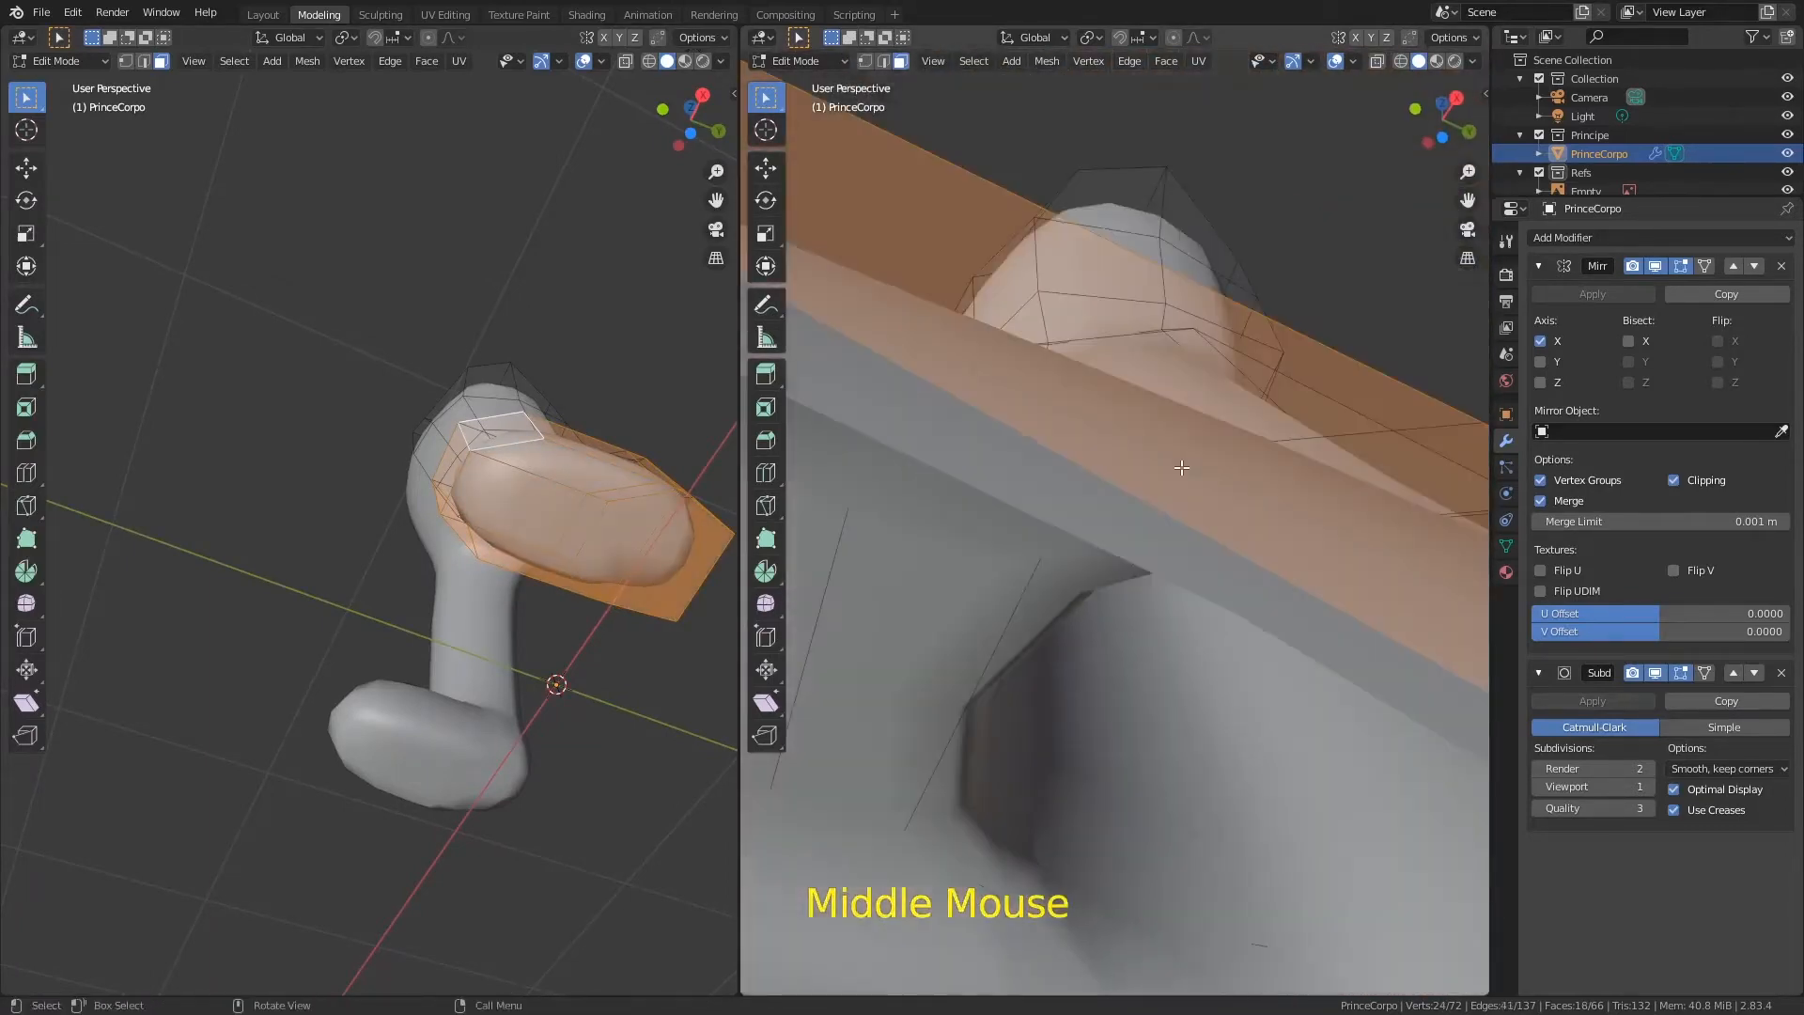
{"action": "key", "text": "KP_3"}
{"action": "middle_click_drag", "start_coordinate": [1056, 635], "coordinate": [1085, 161], "text": "shift"}
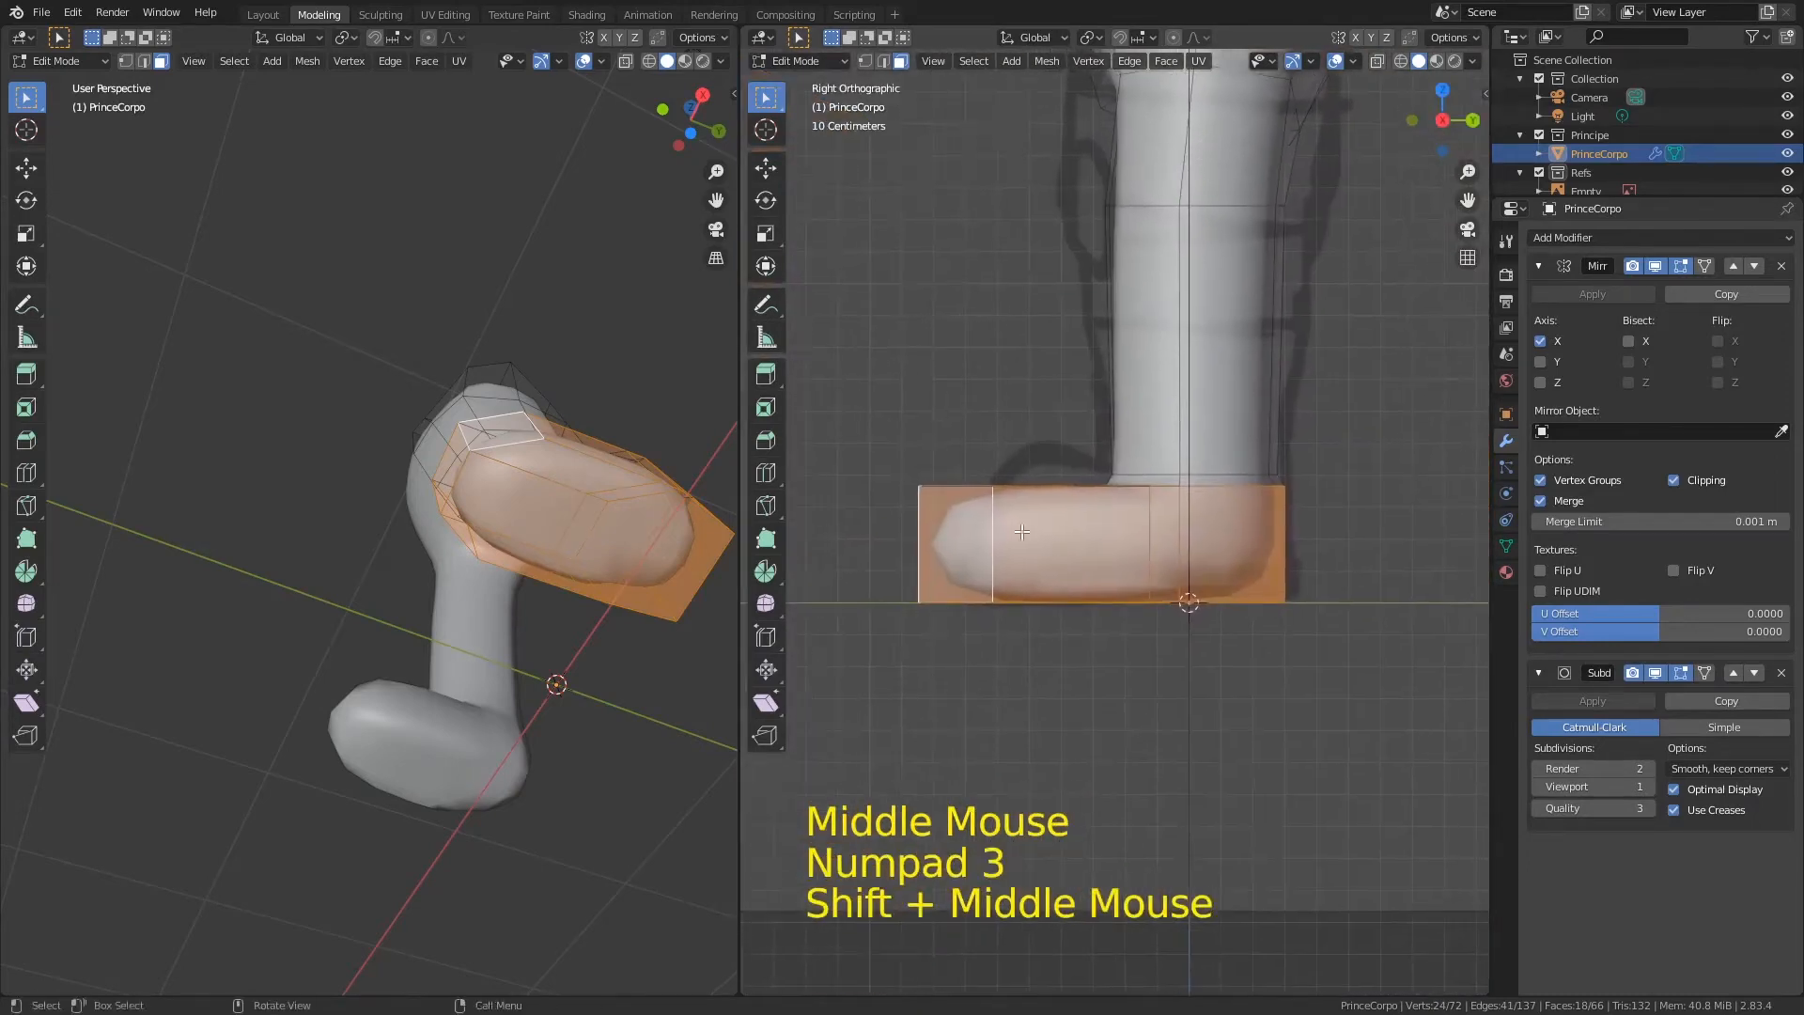
{"action": "key", "text": "KP_3"}
{"action": "key", "text": "KP_3"}
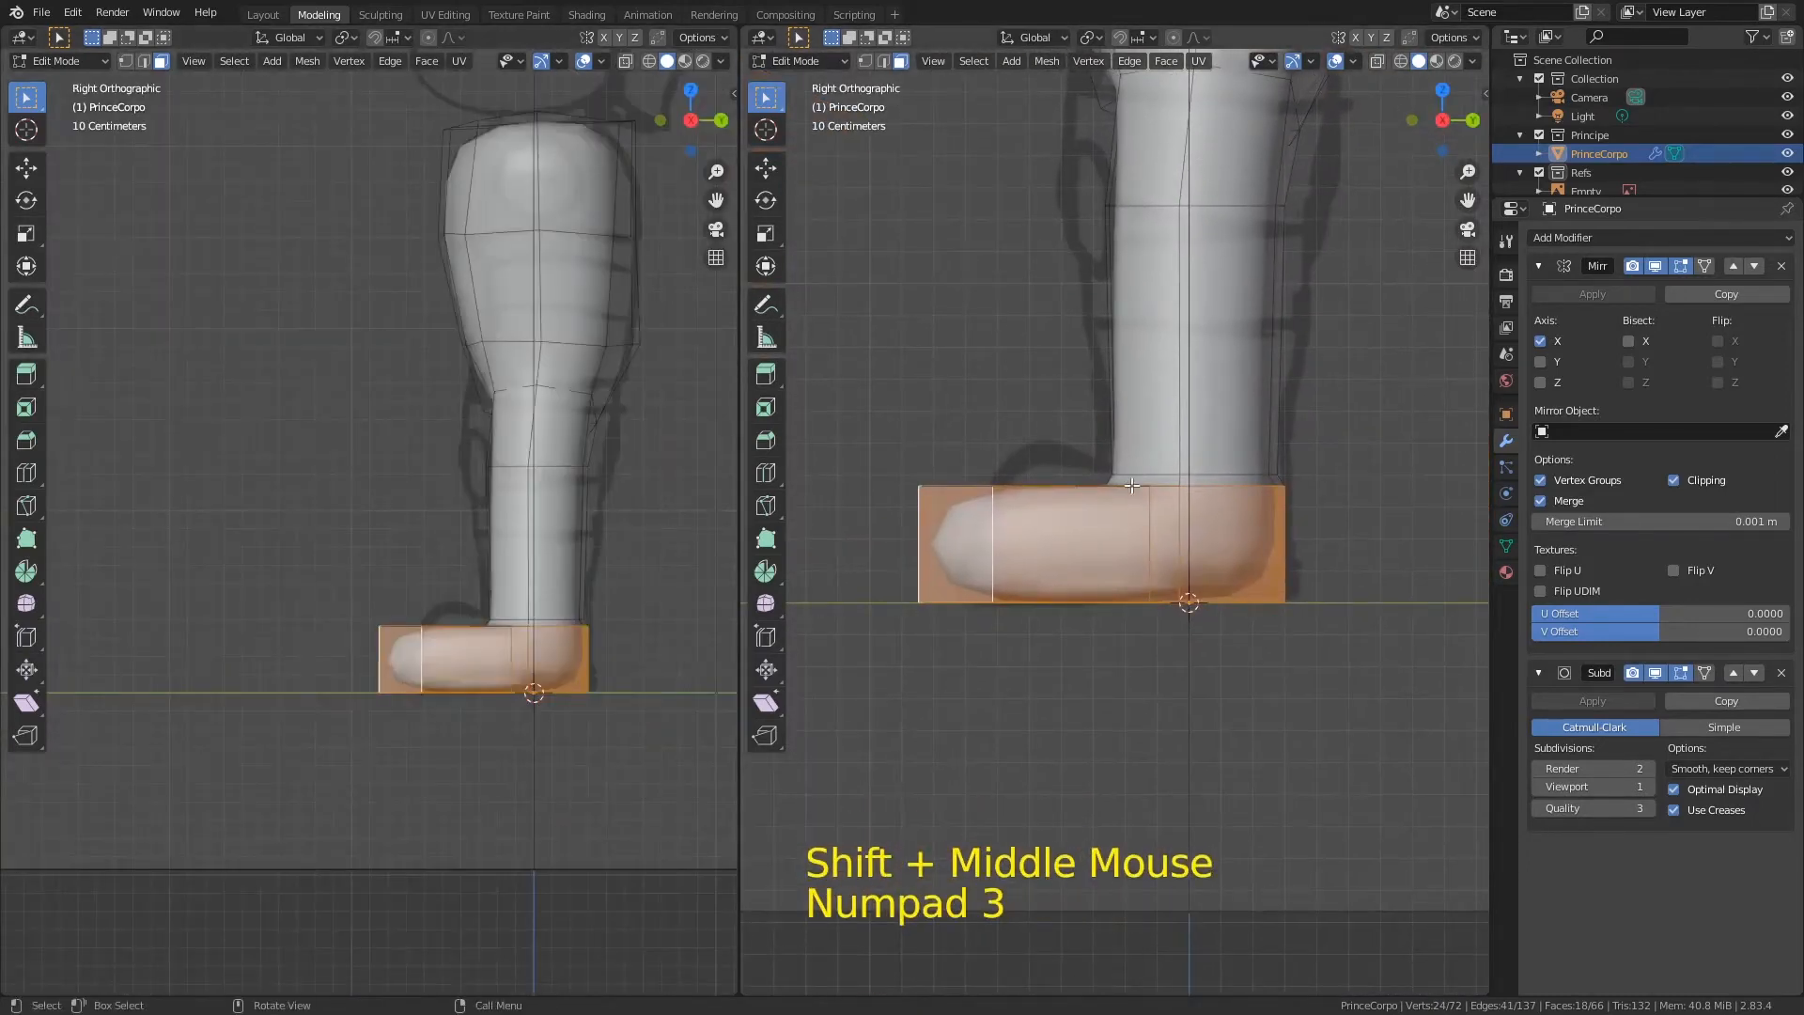
{"action": "key", "text": "KP_1"}
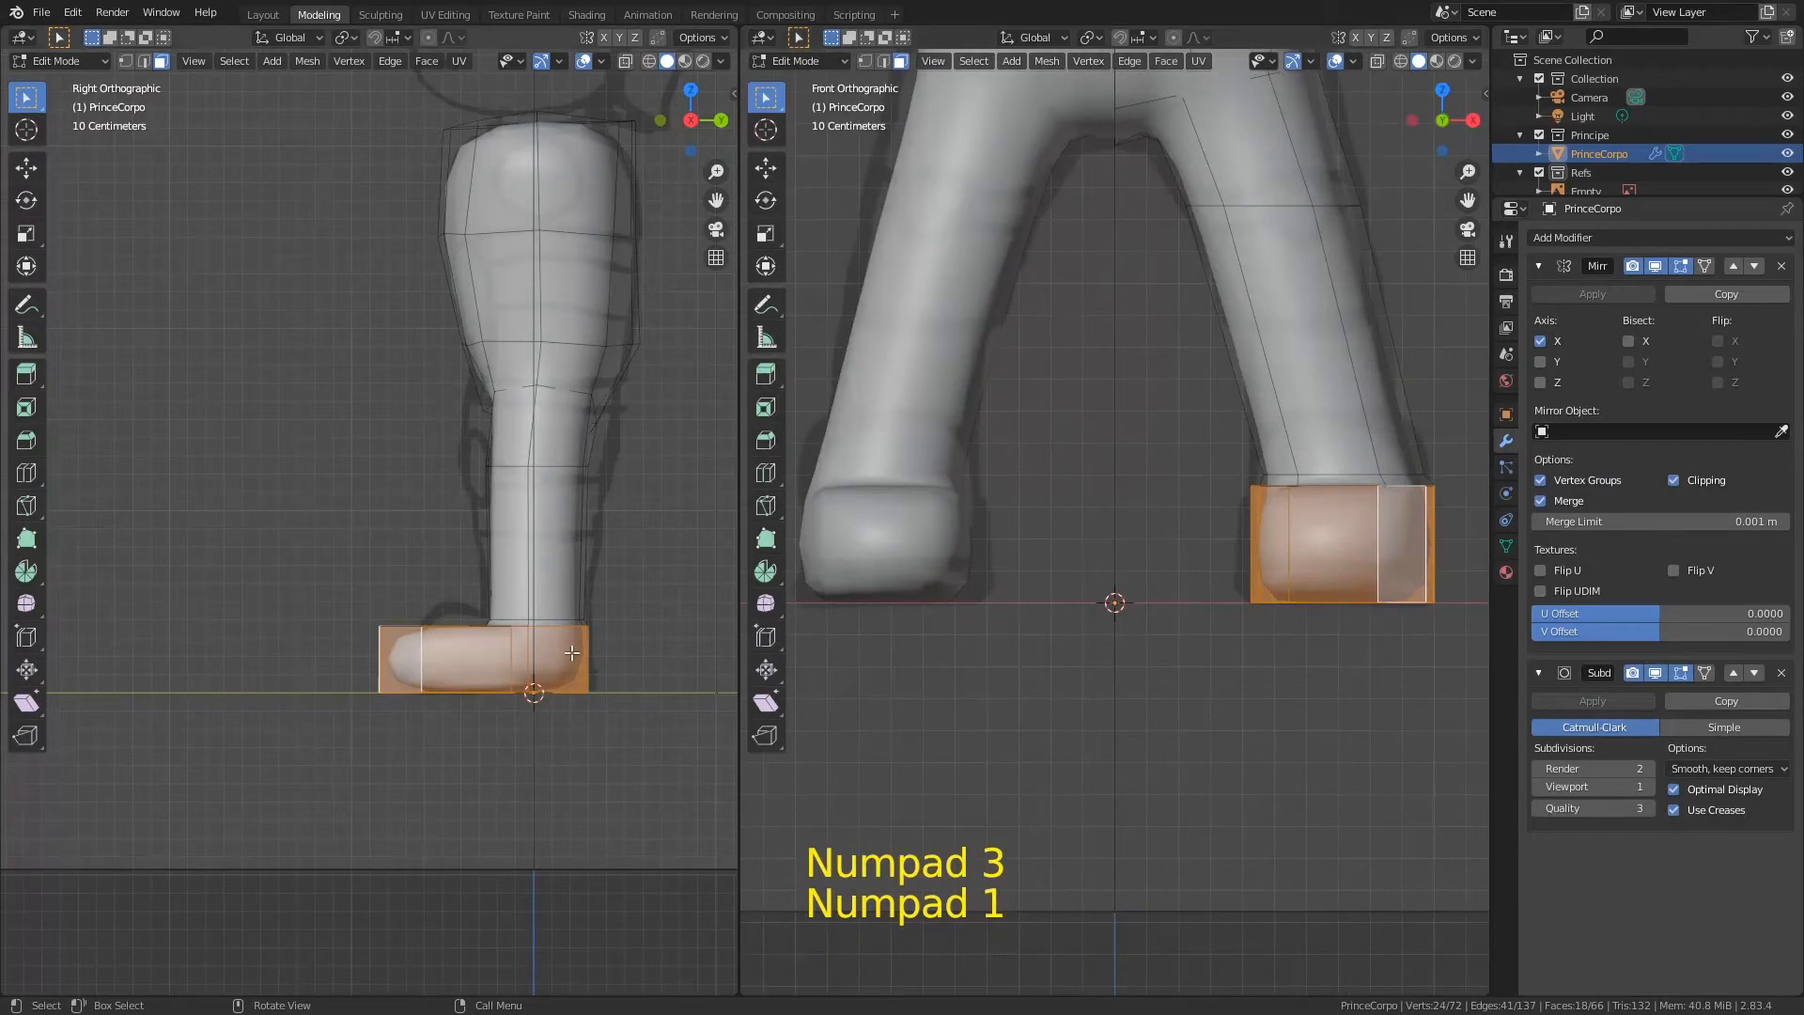
{"action": "key", "text": "e"}
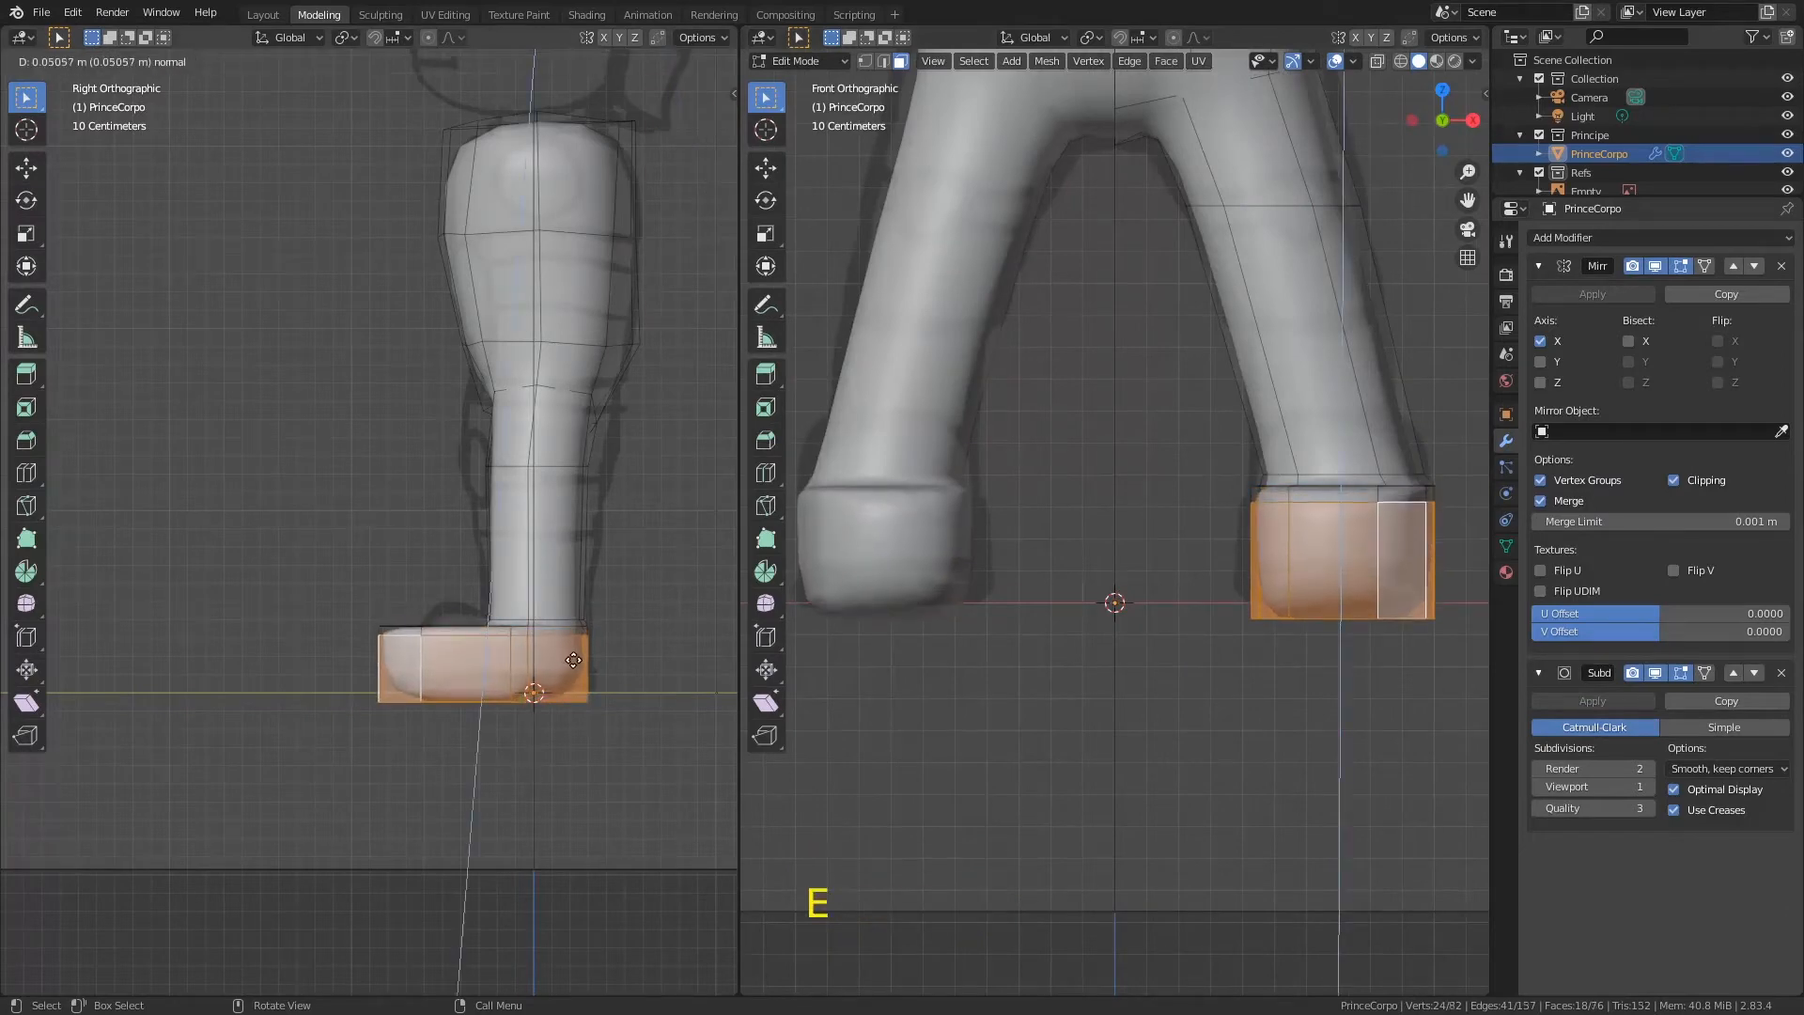
{"action": "left_click", "coordinate": [573, 659]}
{"action": "key", "text": "ctrl+z"}
{"action": "key", "text": "ctrl+z"}
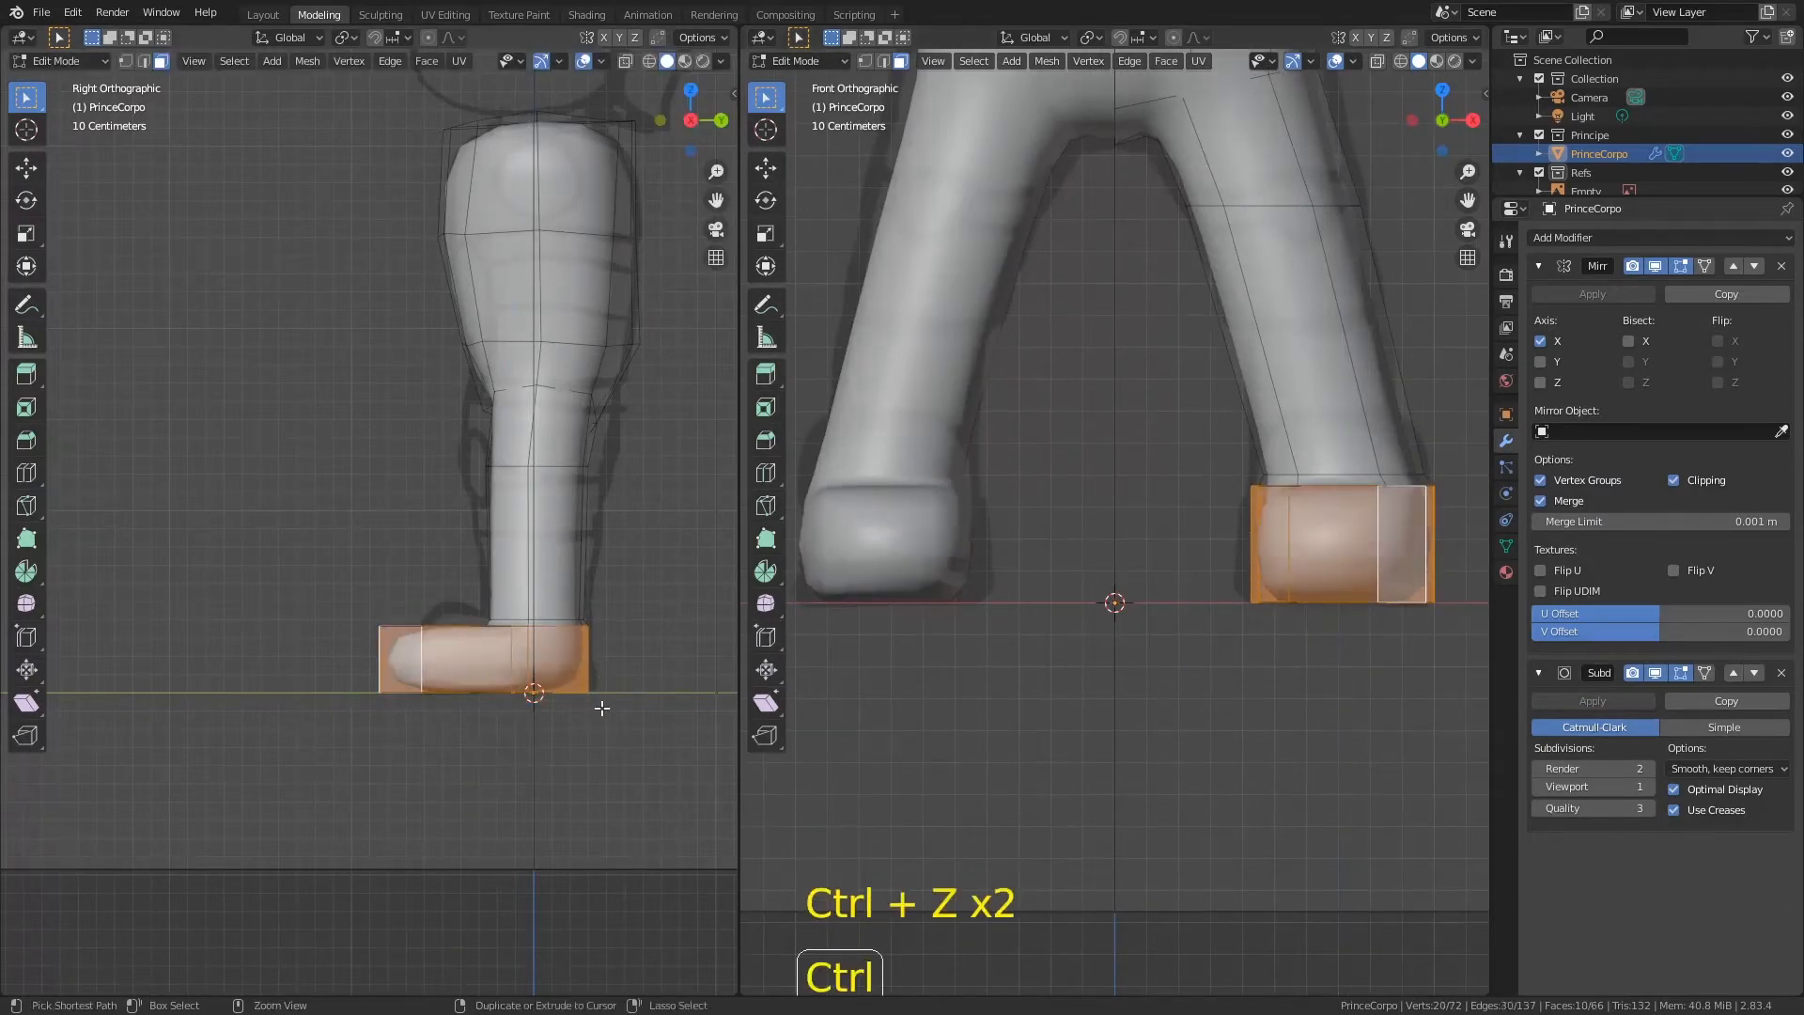
Step: Select only the faces of the foot's sole and extrude them slightly downward to flatten the underside
{"action": "middle_click_drag", "start_coordinate": [584, 746], "coordinate": [545, 476]}
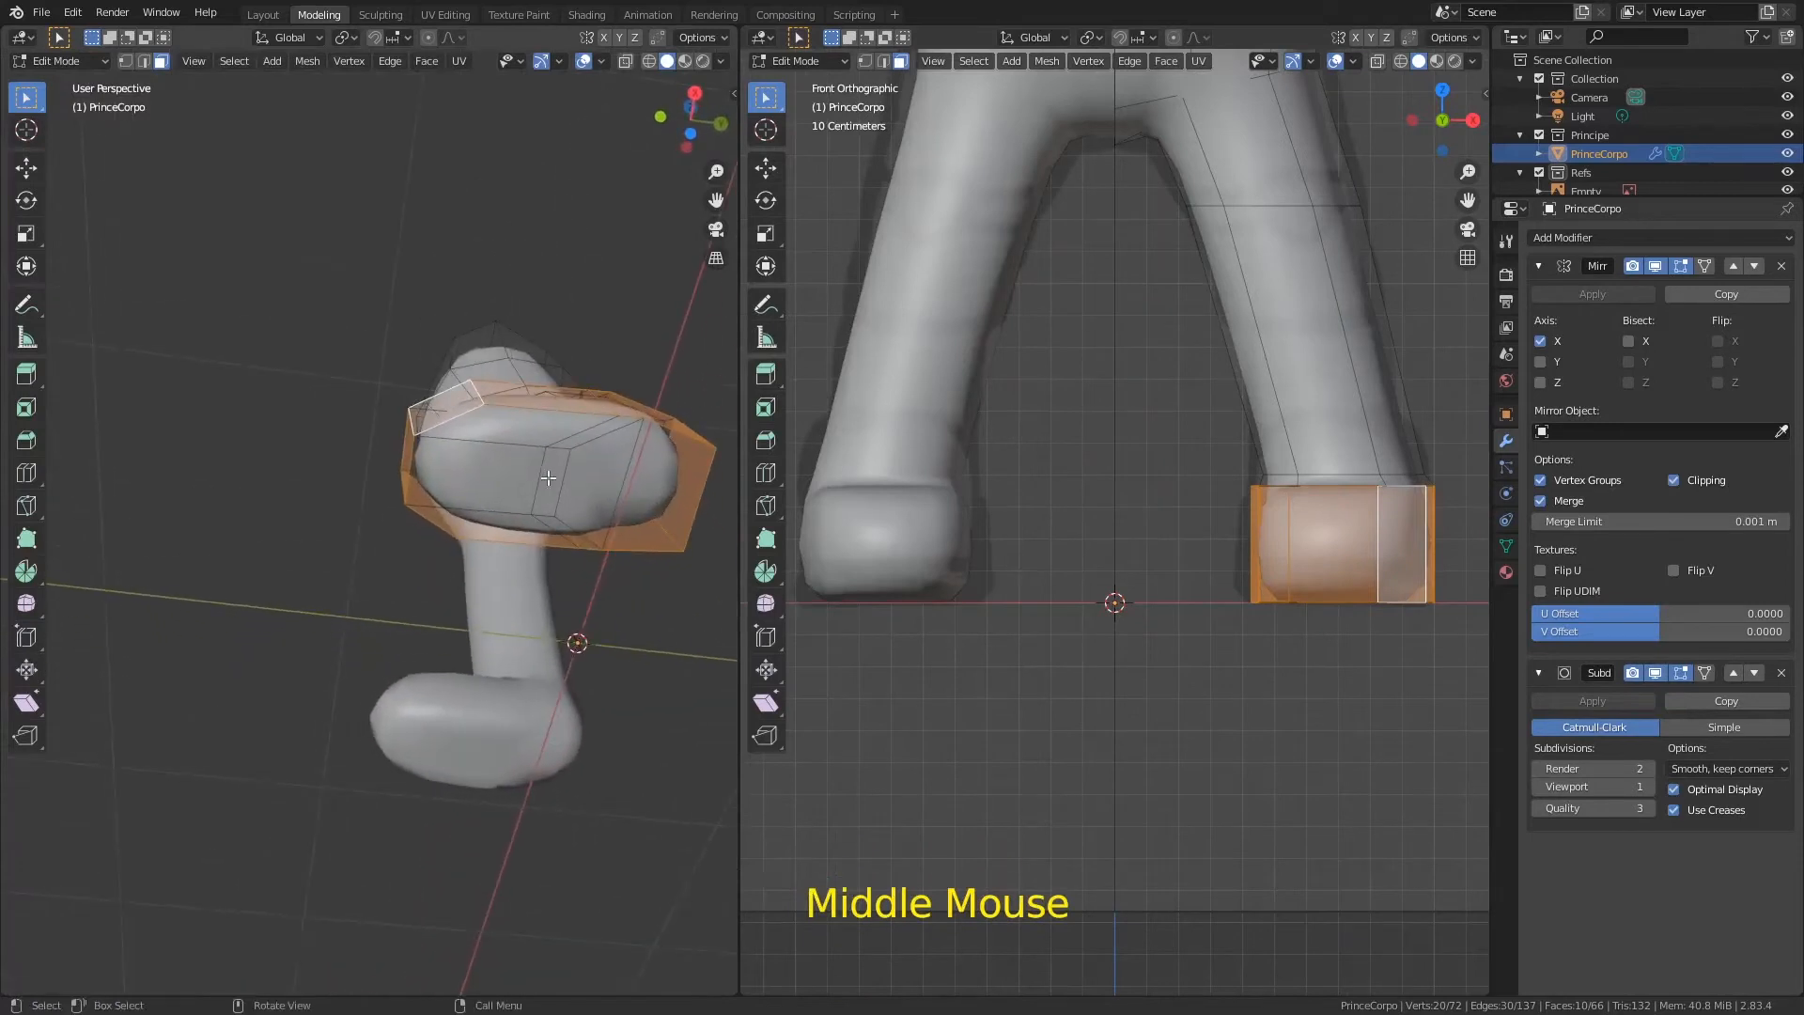
{"action": "key", "text": "alt+a"}
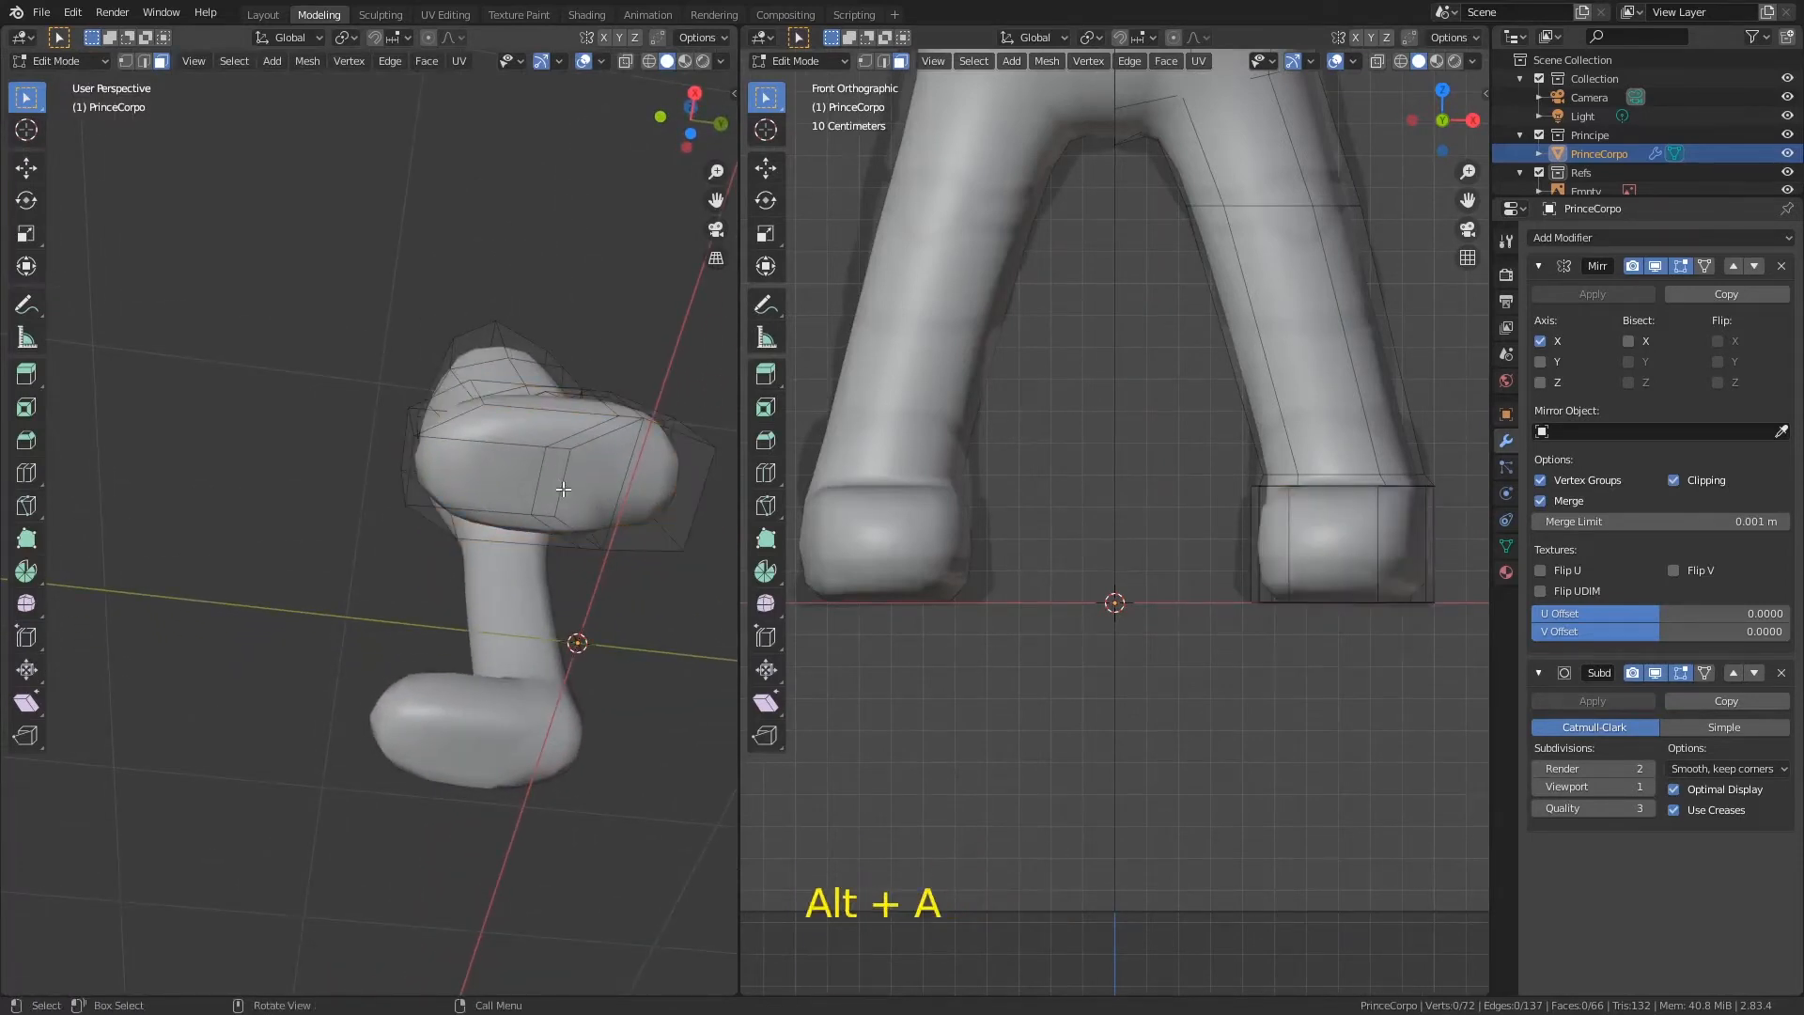
{"action": "key", "text": "b"}
{"action": "left_click_drag", "start_coordinate": [516, 438], "coordinate": [606, 527]}
{"action": "left_click", "coordinate": [639, 498], "text": "shift"}
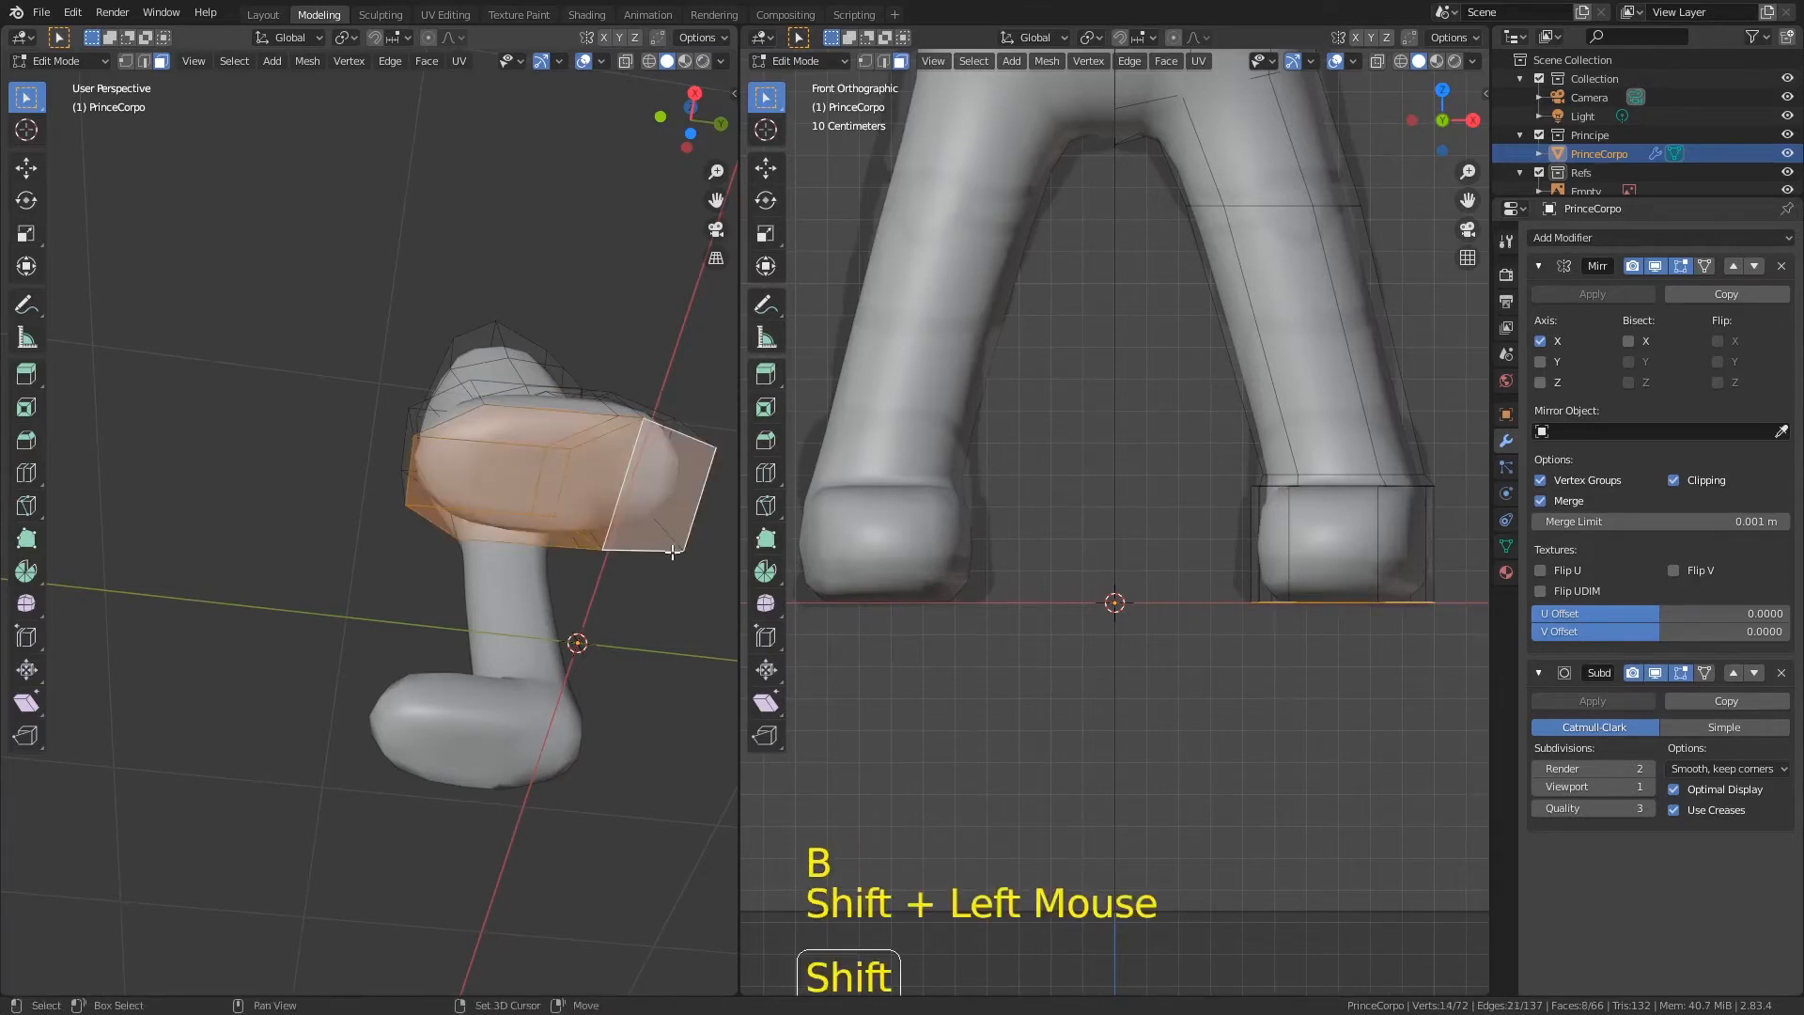
{"action": "middle_click_drag", "start_coordinate": [668, 559], "coordinate": [637, 614]}
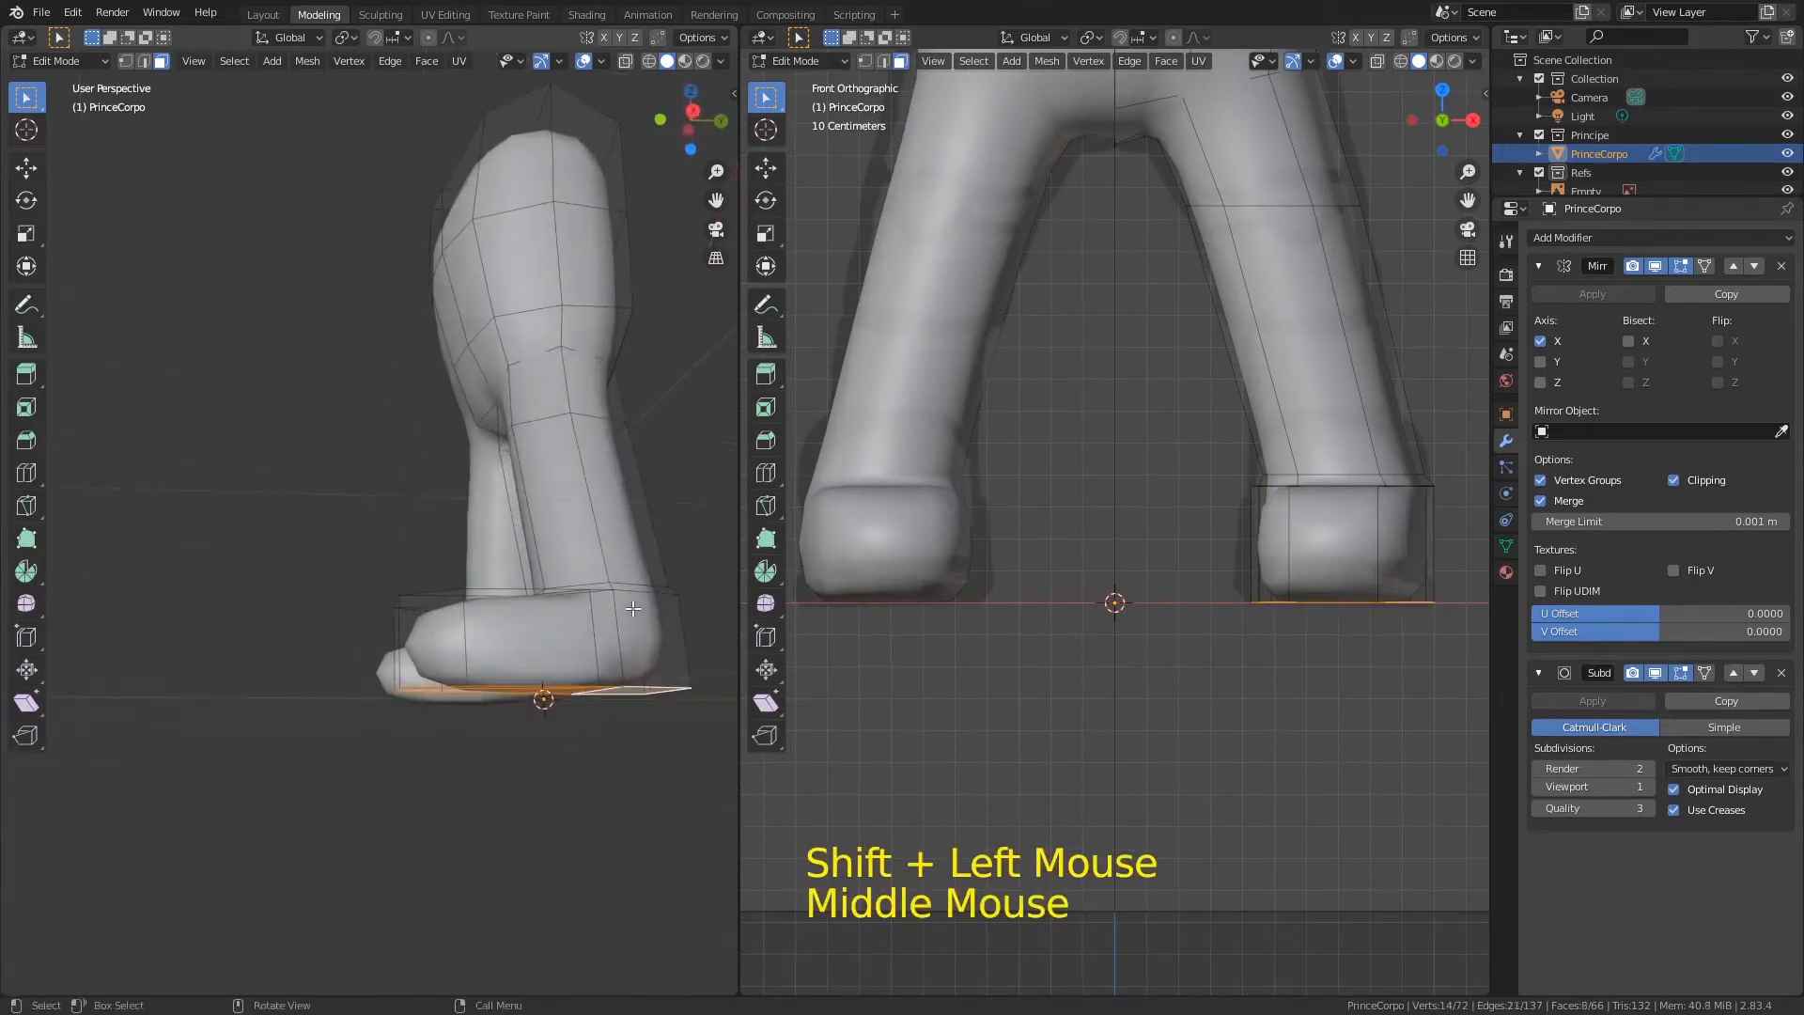
{"action": "key", "text": "e"}
{"action": "left_click", "coordinate": [637, 625]}
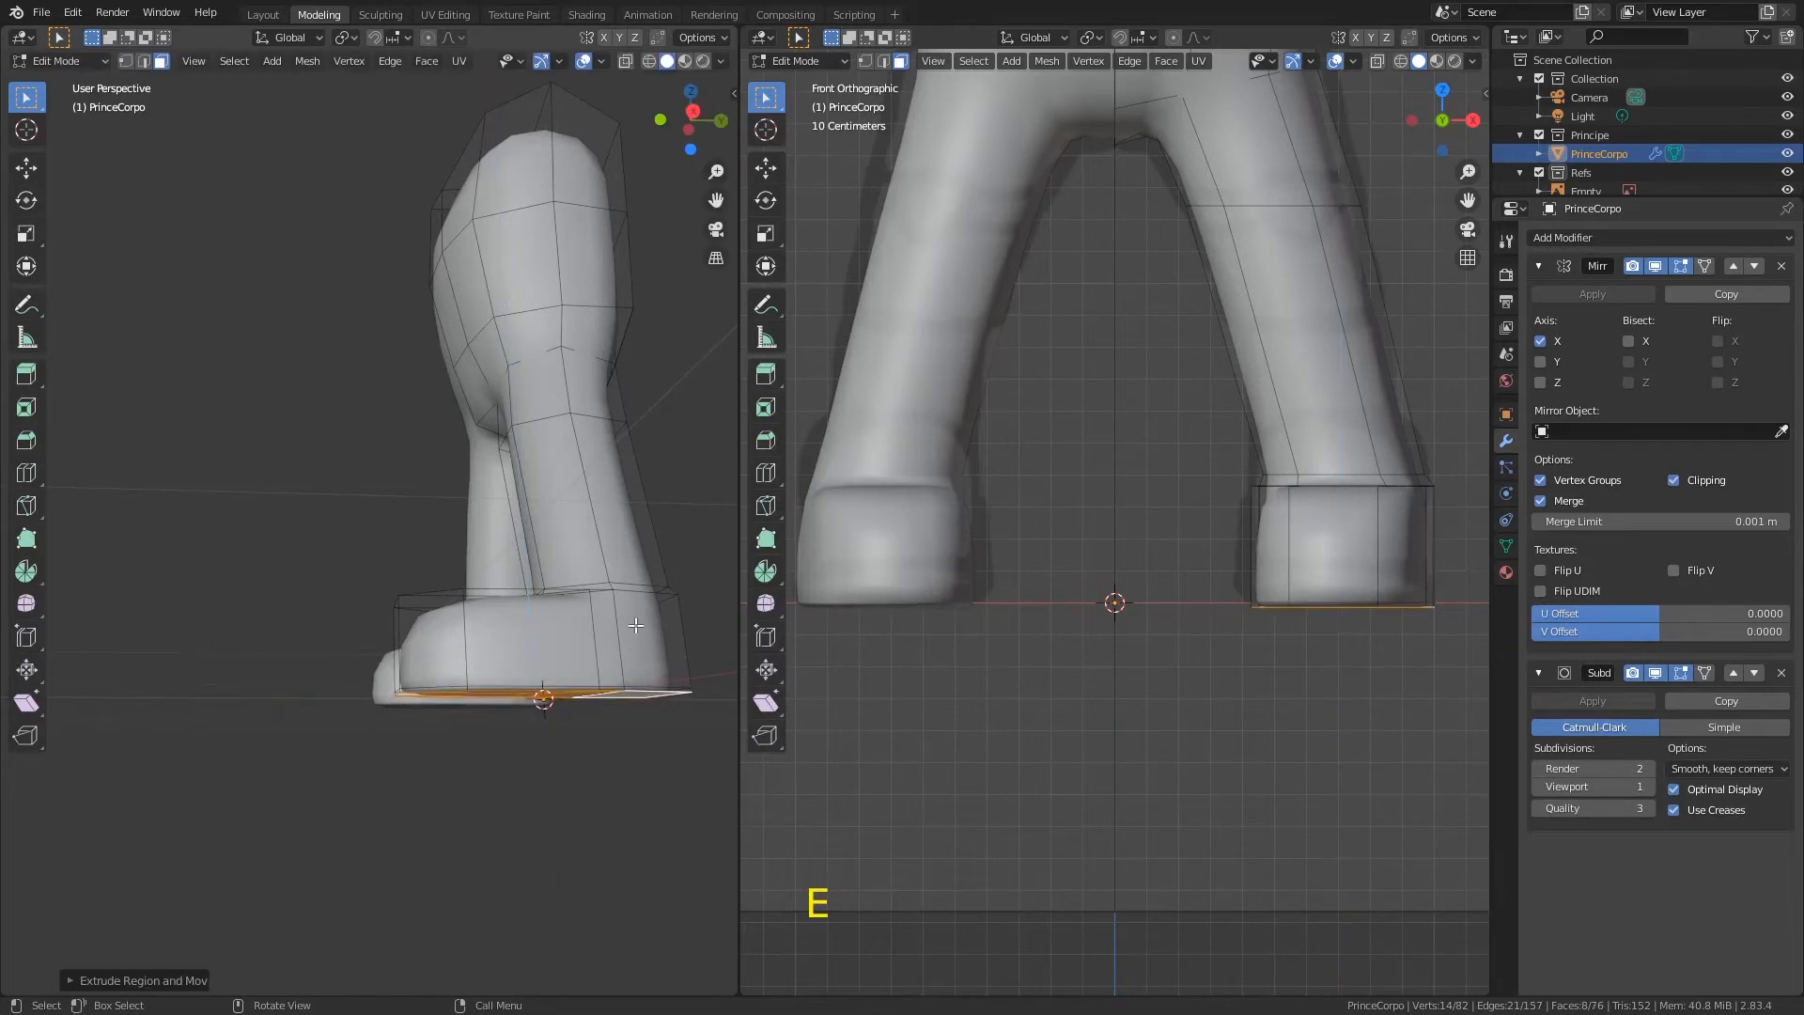
Step: Add a horizontal loop cut around the foot and slide it down close to the sole
{"action": "key", "text": "ctrl+r"}
{"action": "left_click", "coordinate": [660, 658]}
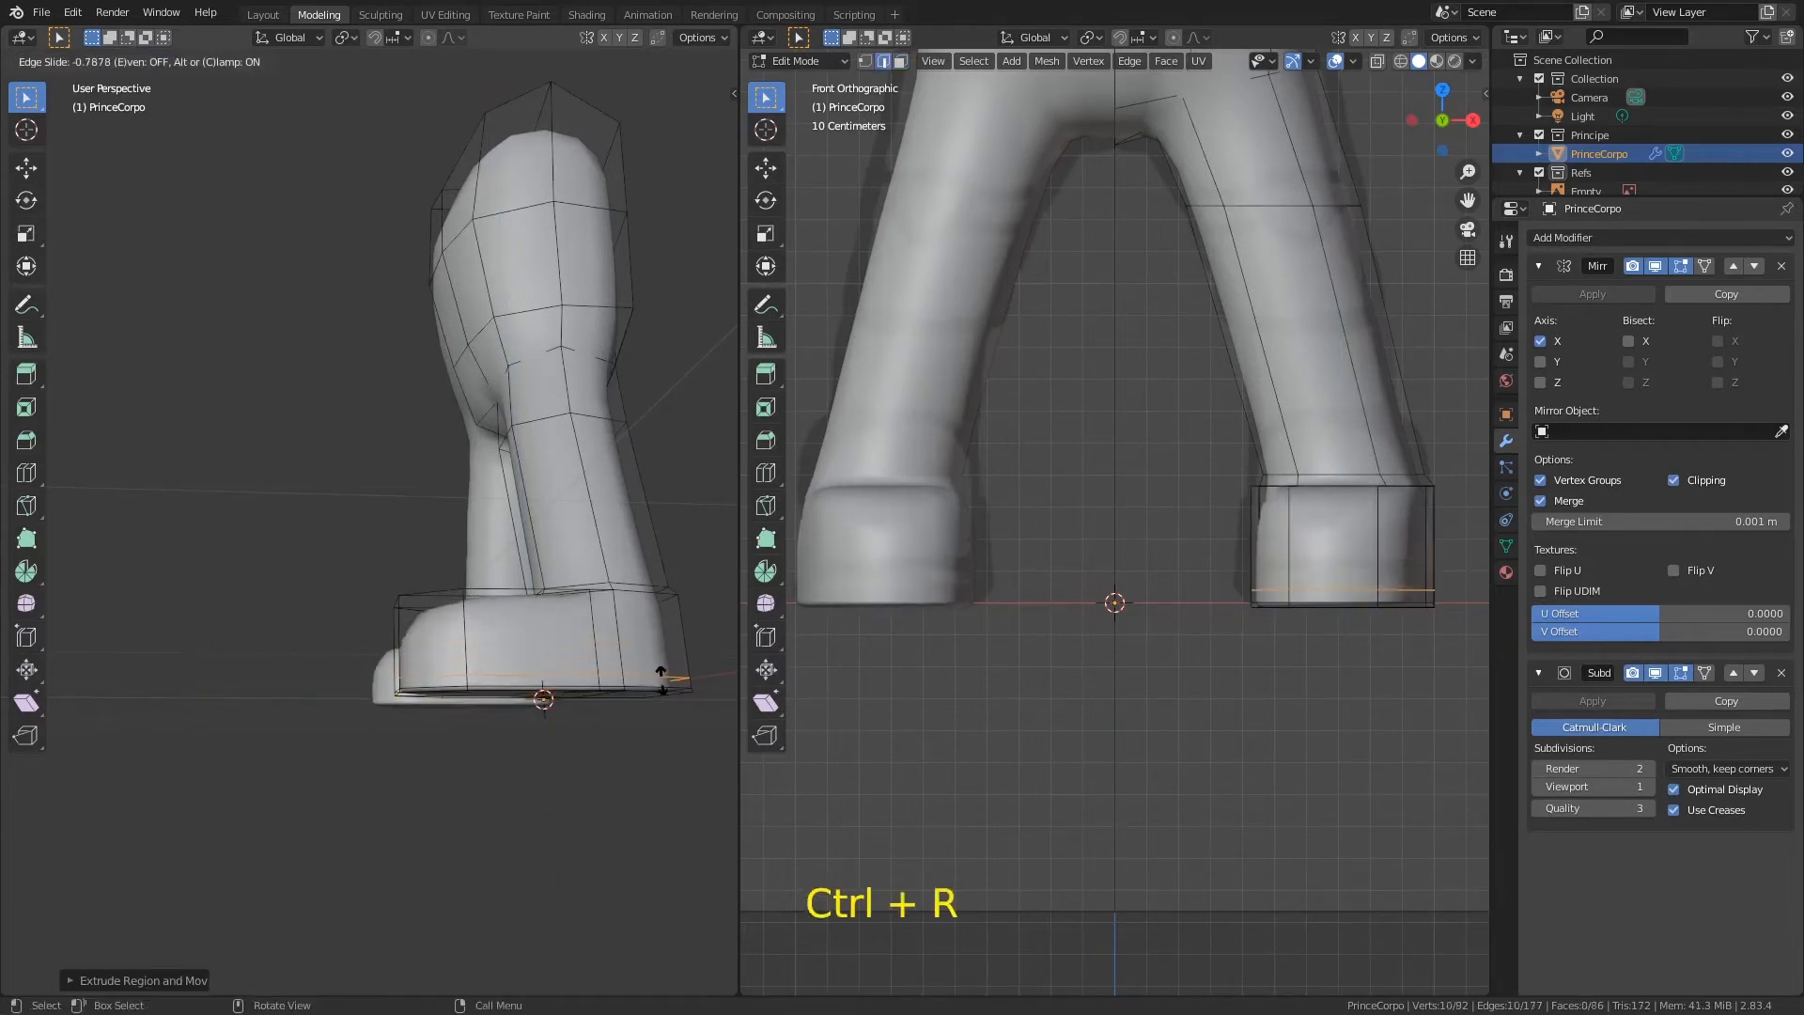
{"action": "left_click", "coordinate": [670, 676]}
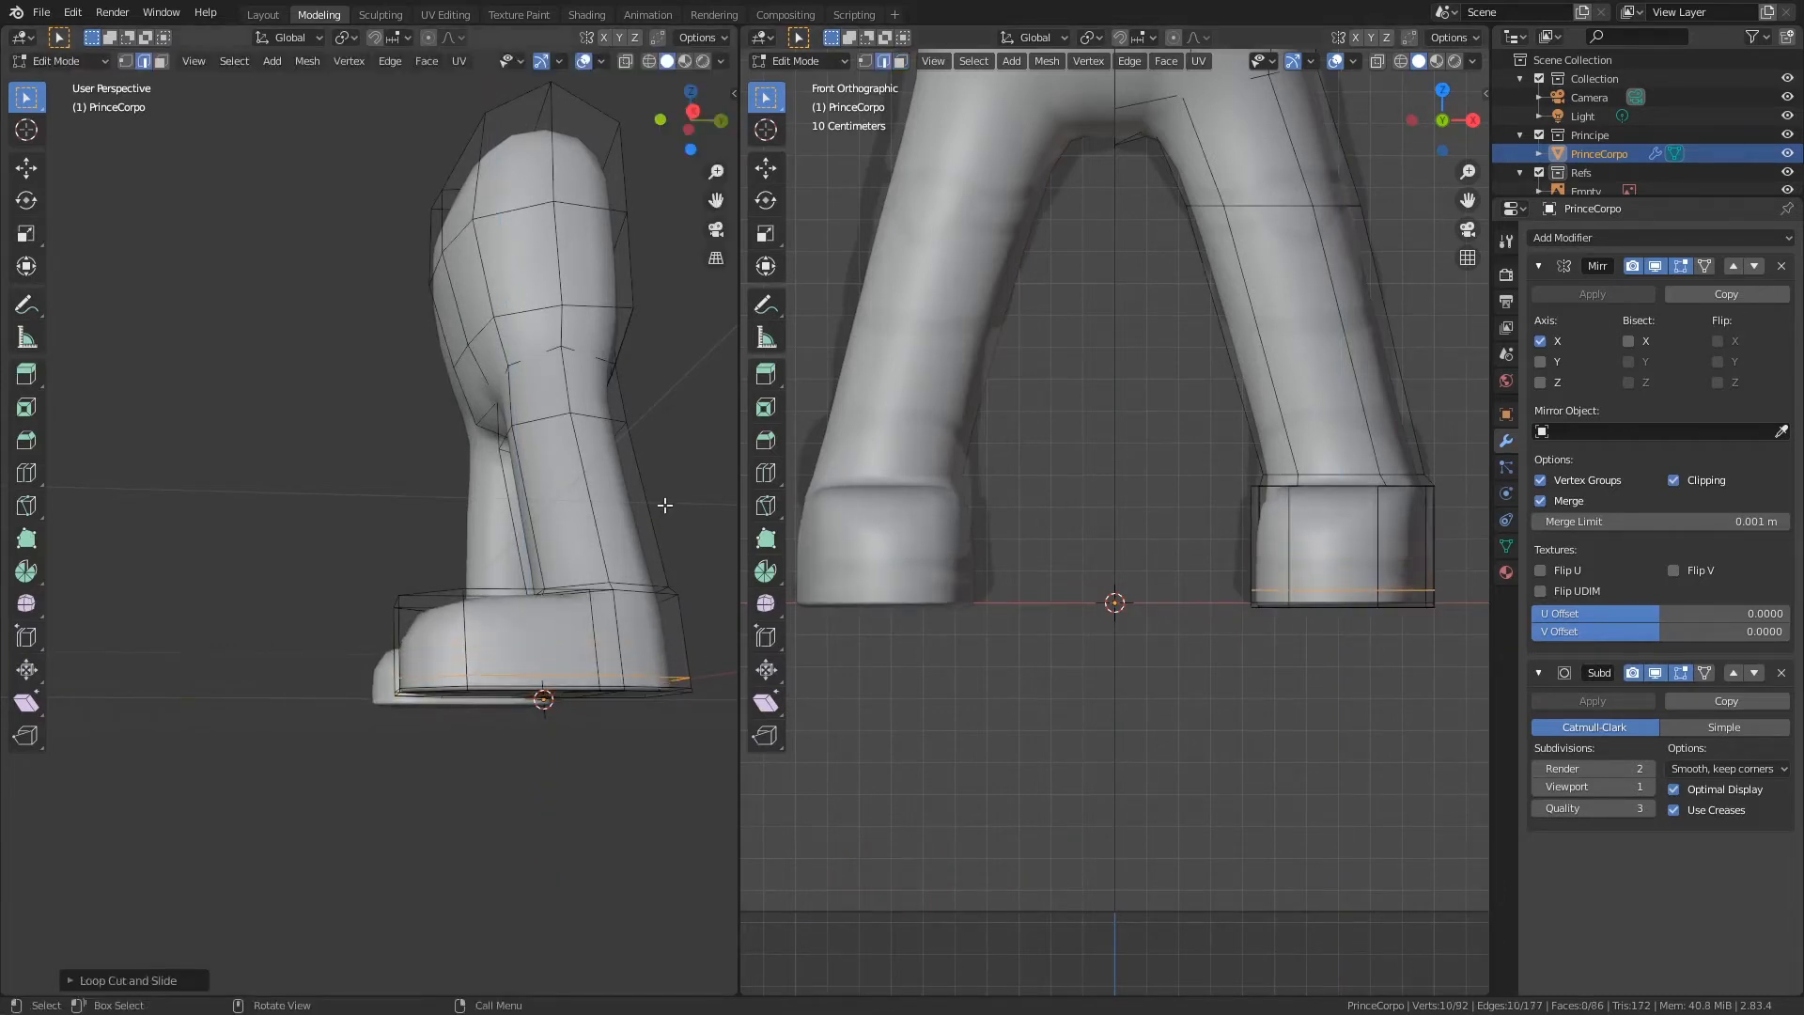
Step: Show the foot in right orthographic view for alignment with the side reference
{"action": "key", "text": "KP_3"}
{"action": "middle_click_drag", "start_coordinate": [687, 553], "coordinate": [601, 514], "text": "ctrl"}
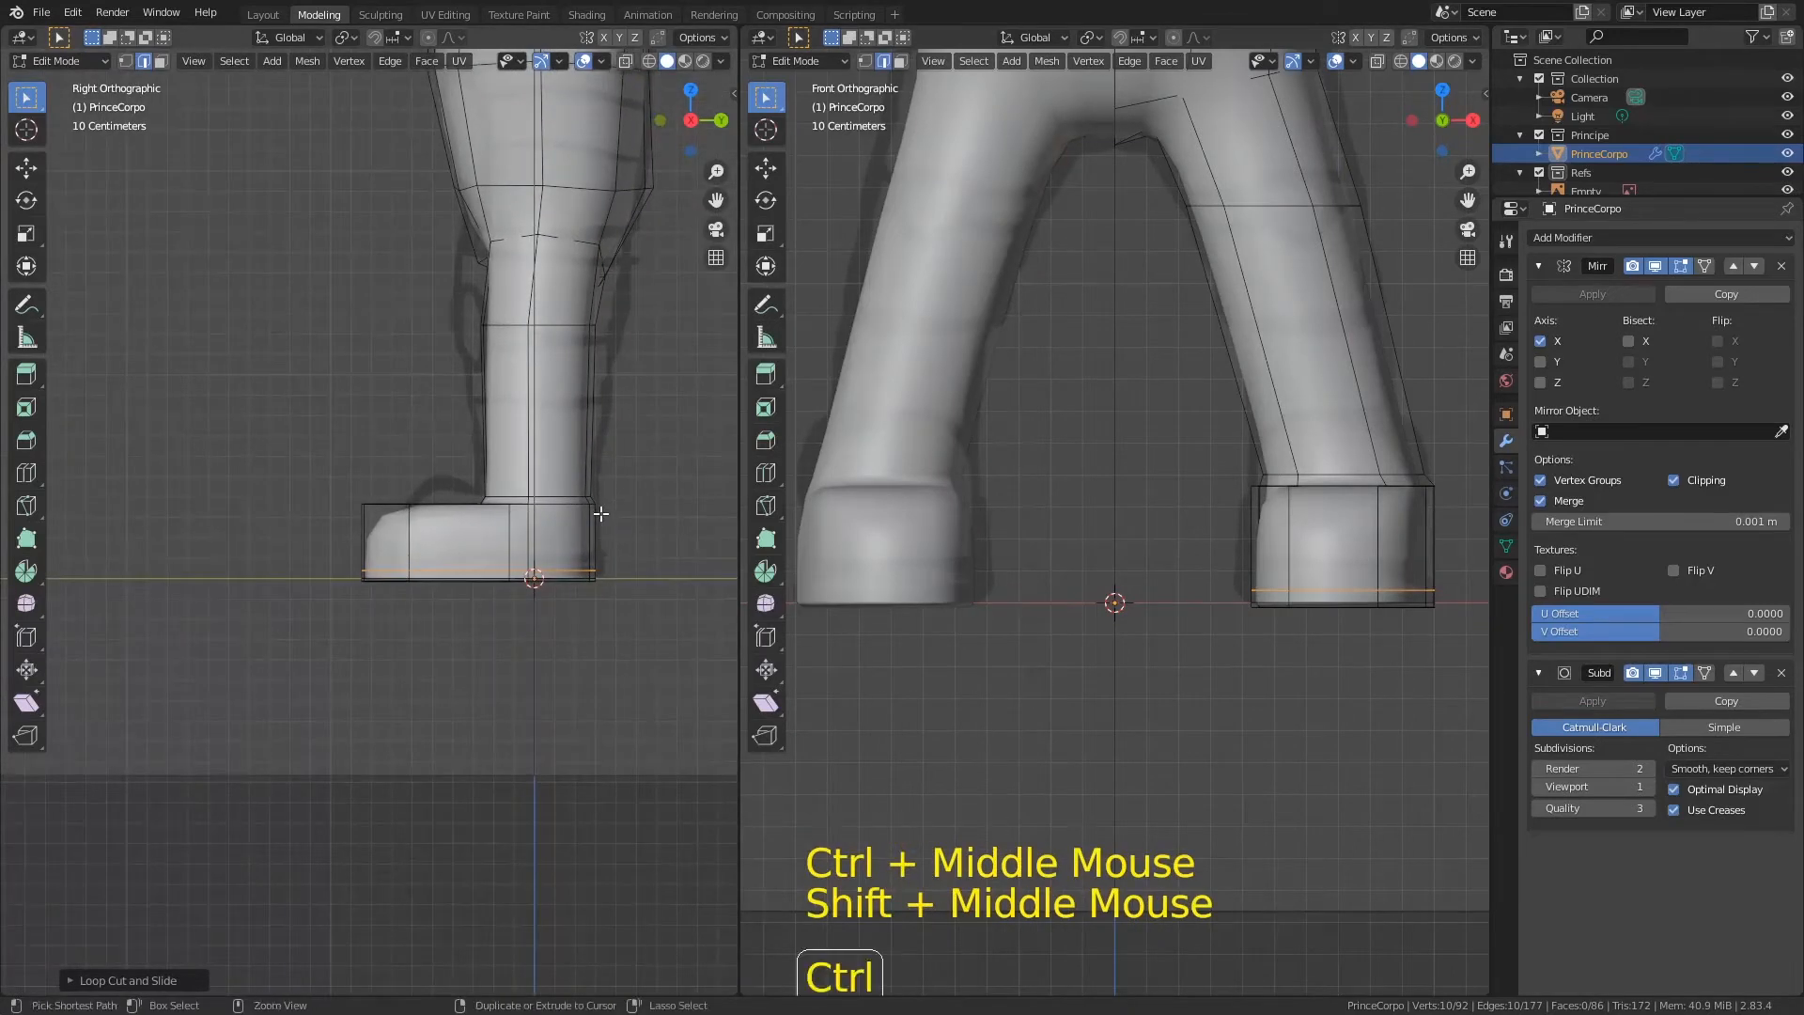
Step: Try to reduce the selection to the foot's sole faces by growing and shrinking it
{"action": "key", "text": "ctrl+KP_Add"}
{"action": "key", "text": "ctrl+KP_Add"}
{"action": "key", "text": "ctrl+KP_Add"}
{"action": "key", "text": "ctrl+KP_Add"}
{"action": "key", "text": "ctrl+KP_Subtract"}
{"action": "key", "text": "ctrl+KP_Subtract"}
{"action": "key", "text": "ctrl+KP_Subtract"}
{"action": "key", "text": "ctrl+KP_Subtract"}
{"action": "key", "text": "ctrl+KP_Subtract"}
{"action": "key", "text": "ctrl+KP_Subtract"}
{"action": "key", "text": "ctrl+KP_Subtract"}
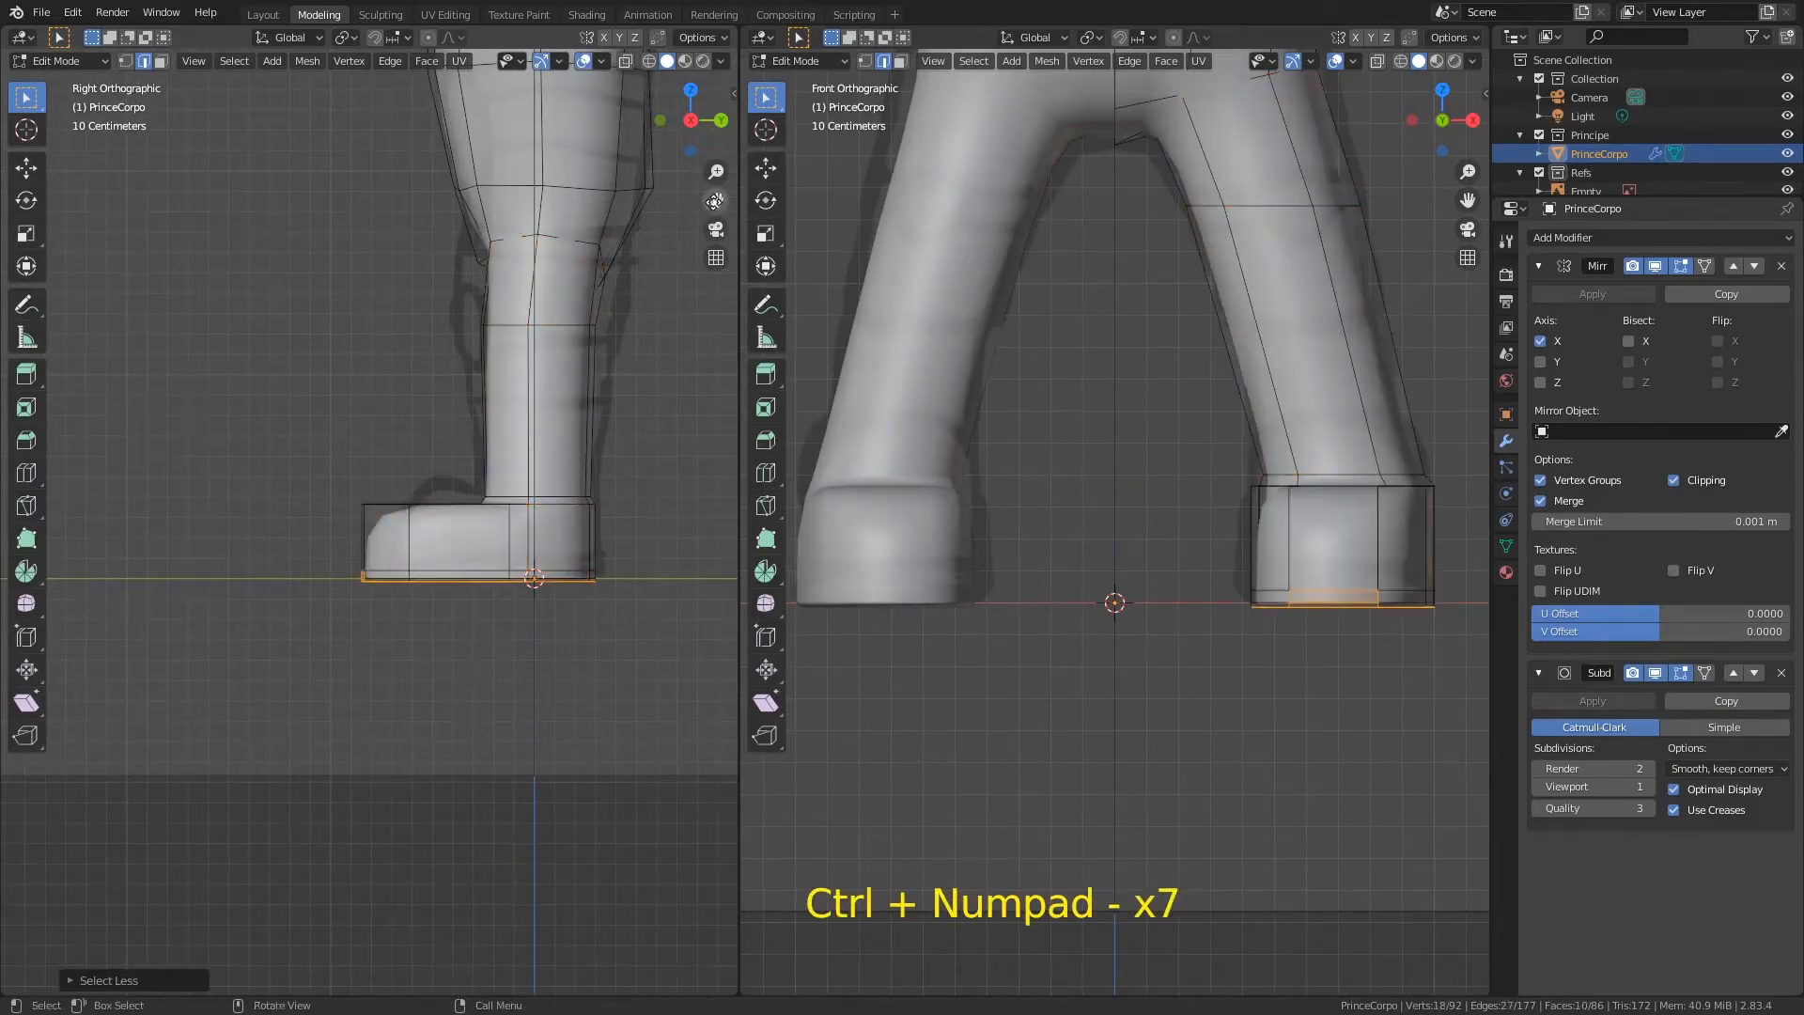
Step: Show the side view in wireframe, select all geometry of the sole, and move it slightly up along Z to the ground line
{"action": "key", "text": "z"}
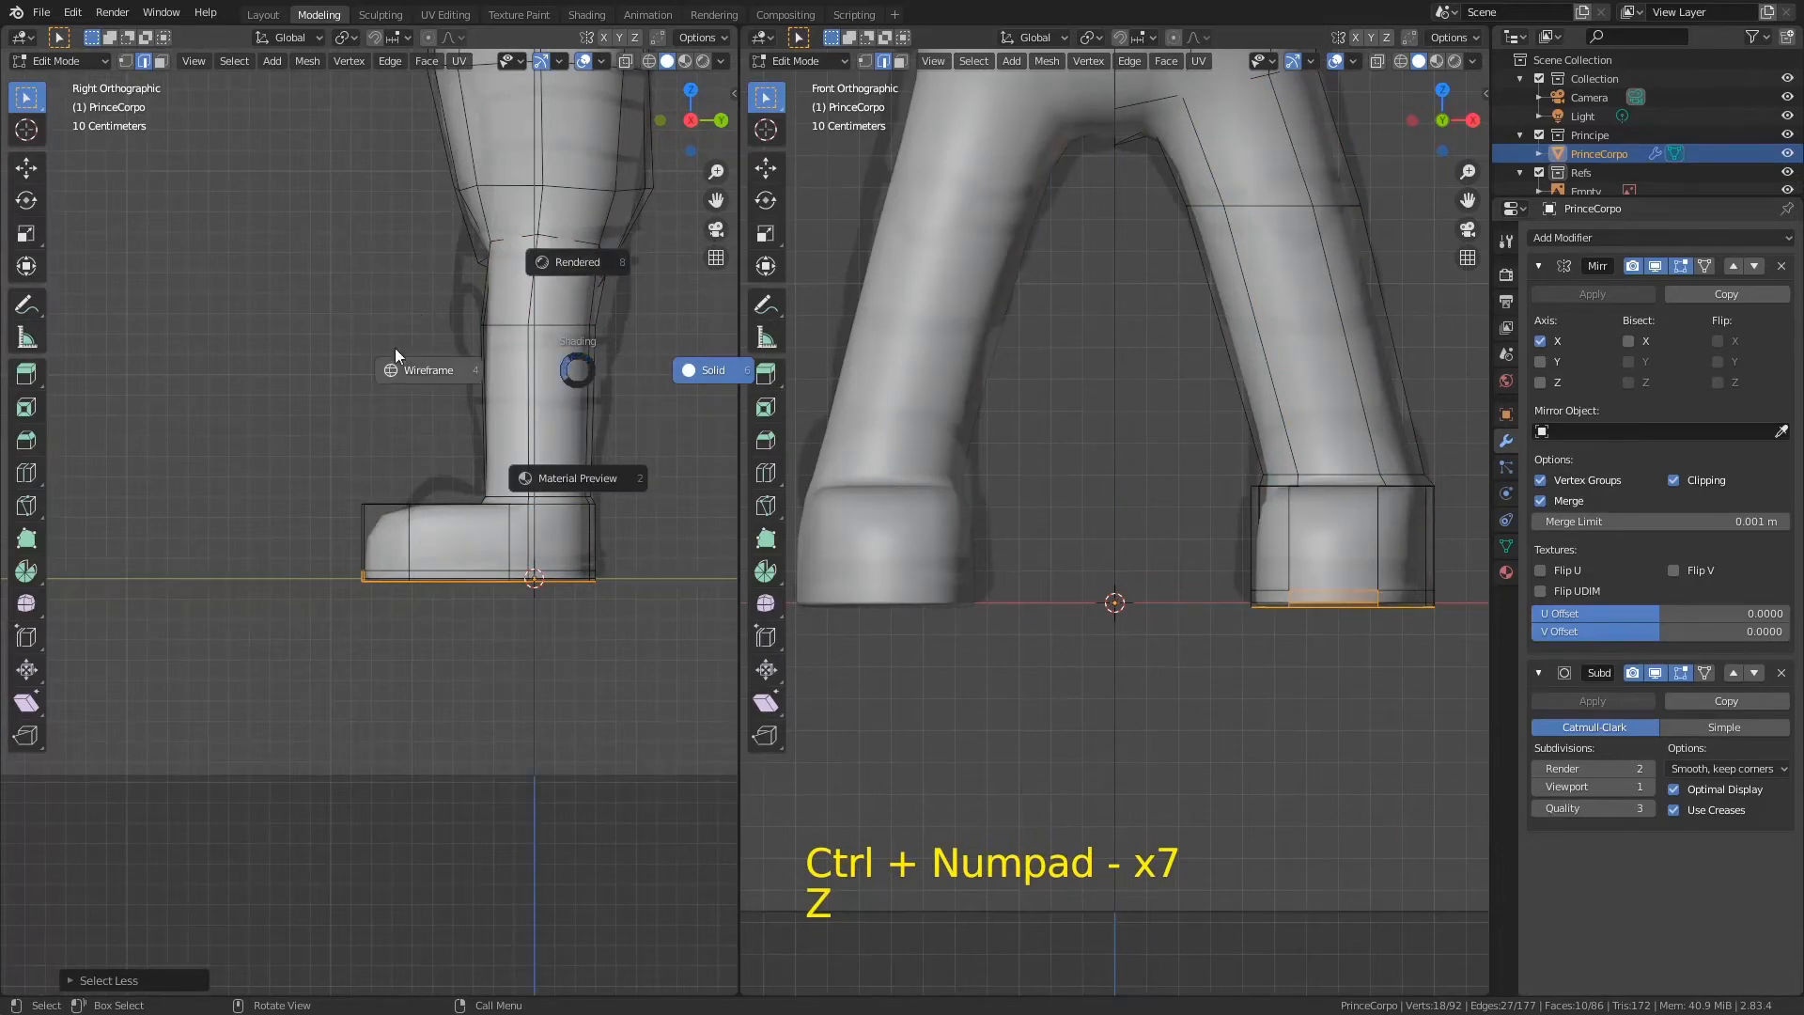
{"action": "left_click", "coordinate": [398, 372]}
{"action": "mouse_move", "coordinate": [291, 529]}
{"action": "left_mouse_down"}
{"action": "mouse_move", "coordinate": [405, 598]}
{"action": "mouse_move", "coordinate": [593, 610]}
{"action": "left_mouse_up"}
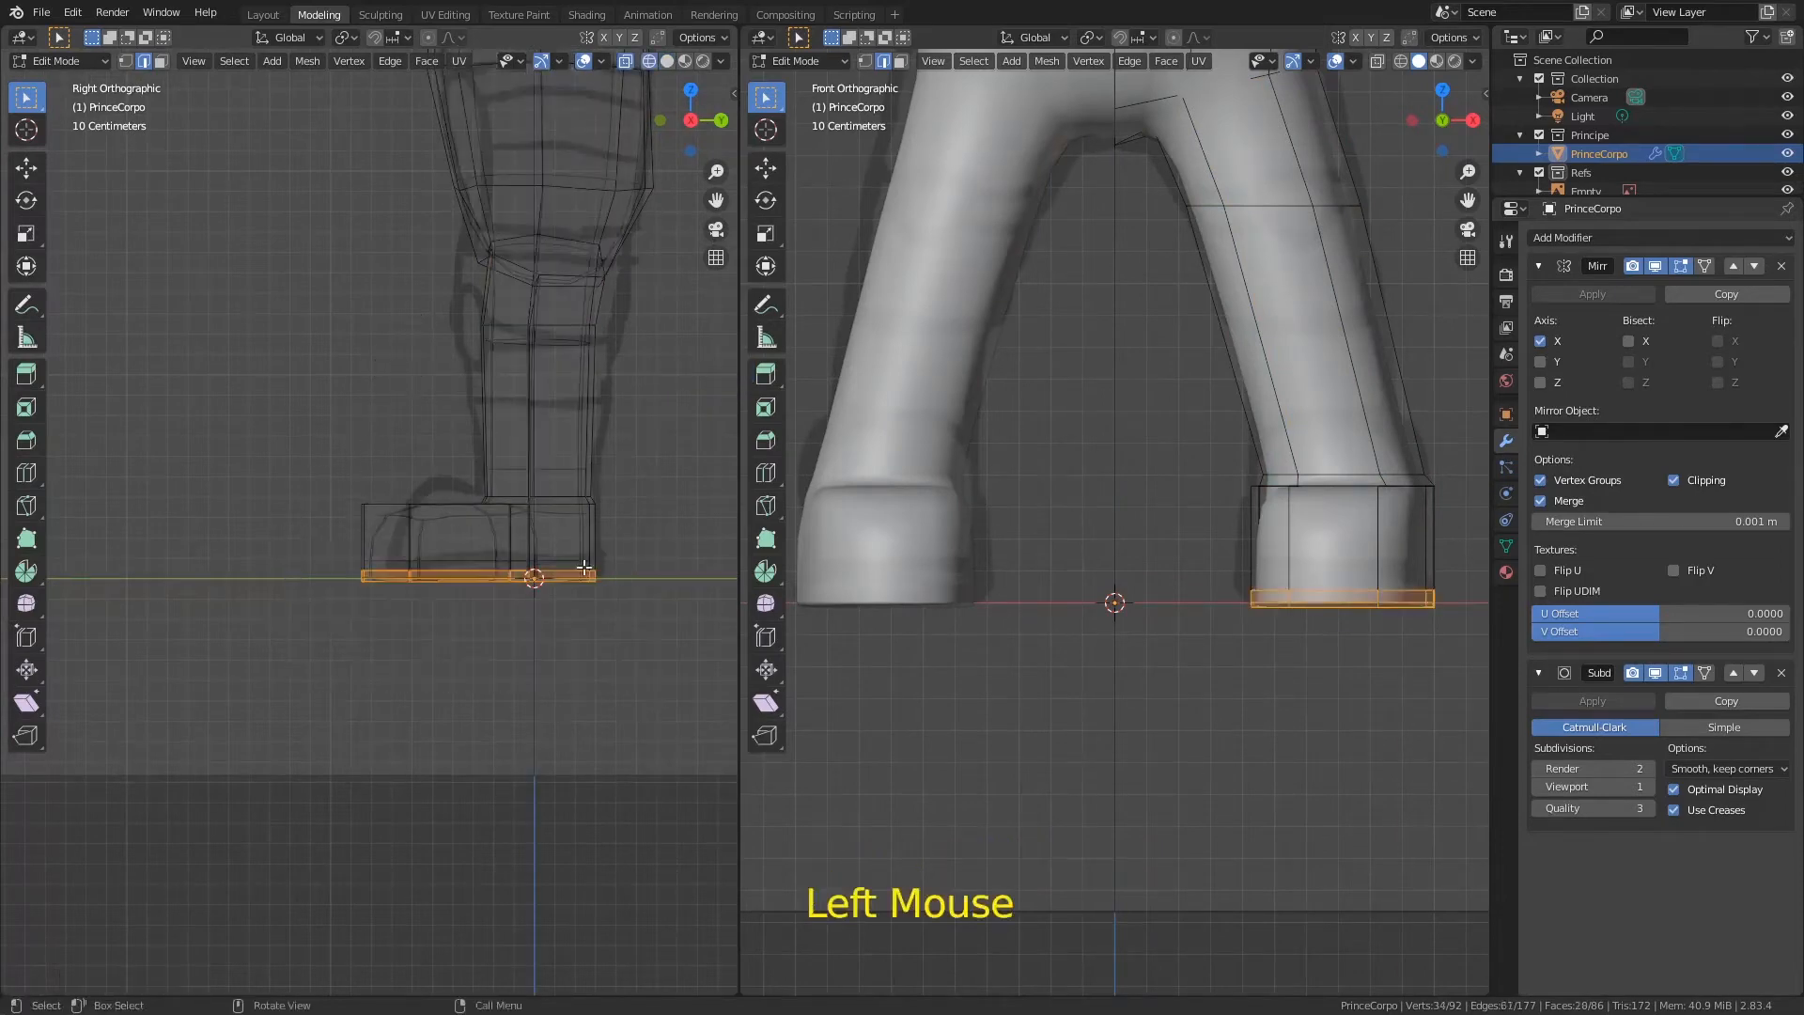
{"action": "left_click_drag", "start_coordinate": [354, 516], "coordinate": [609, 593]}
{"action": "key", "text": "g"}
{"action": "key", "text": "z"}
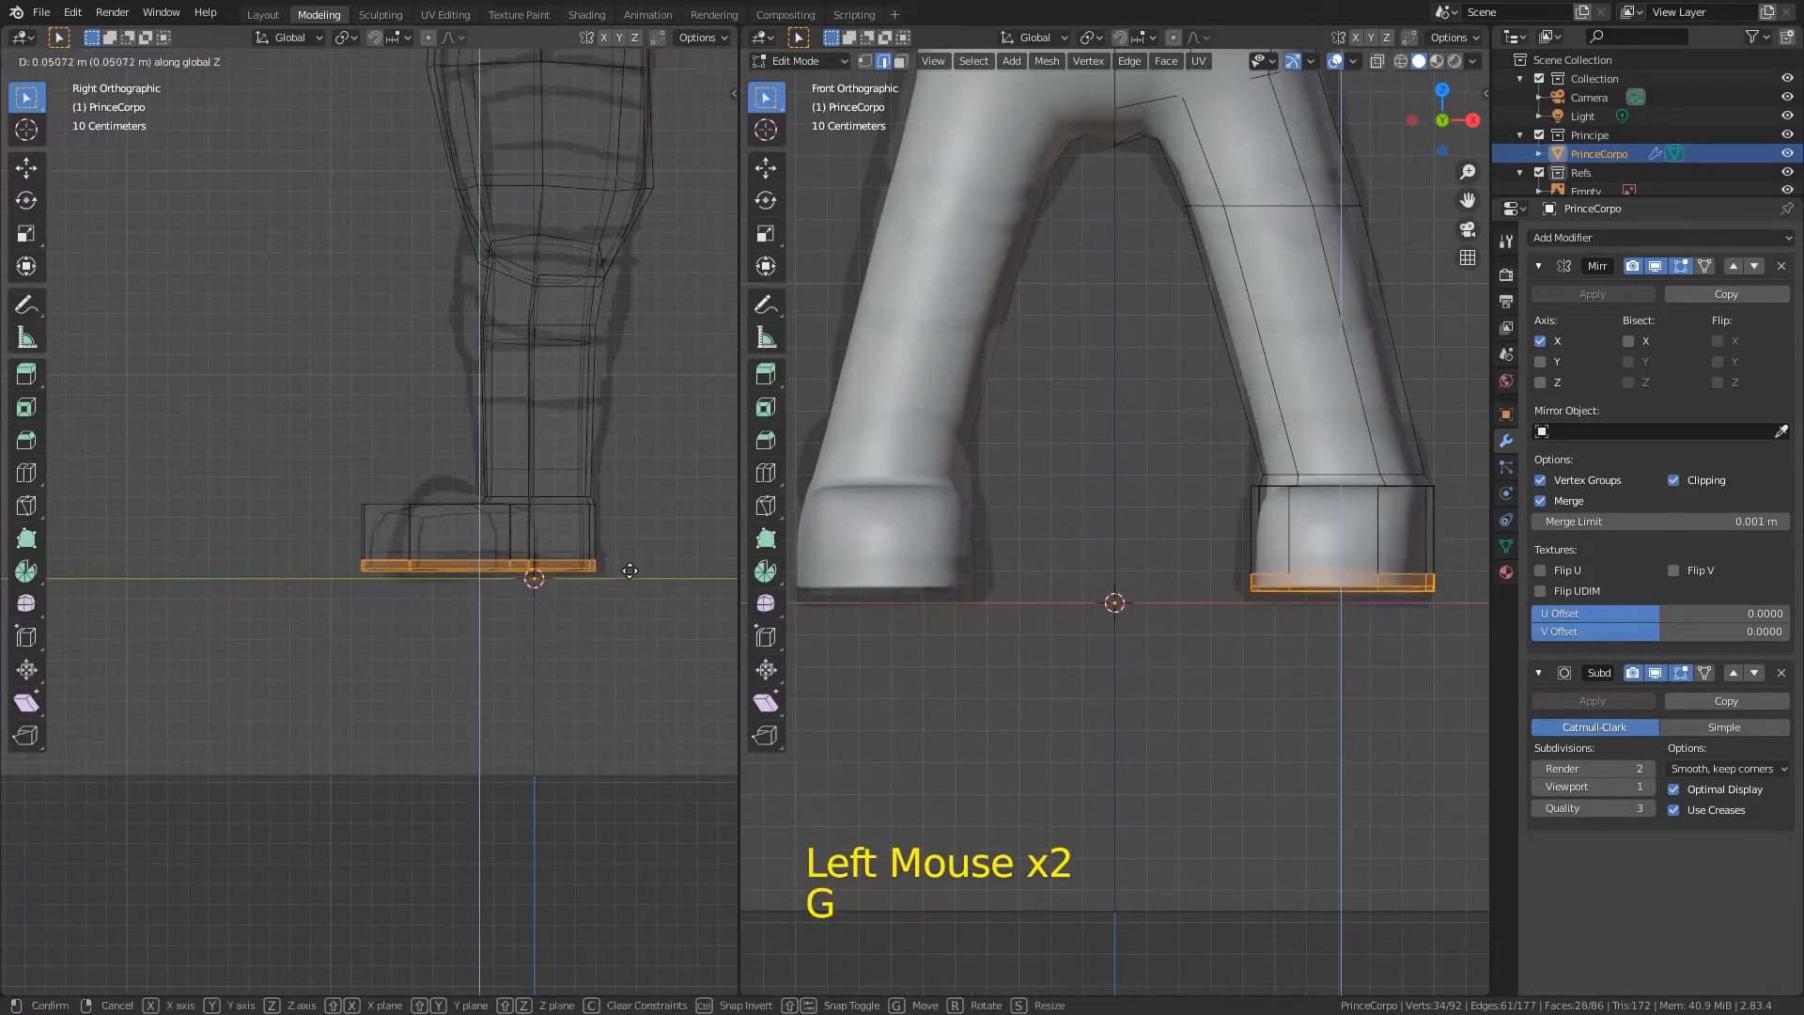
{"action": "left_click", "coordinate": [637, 576]}
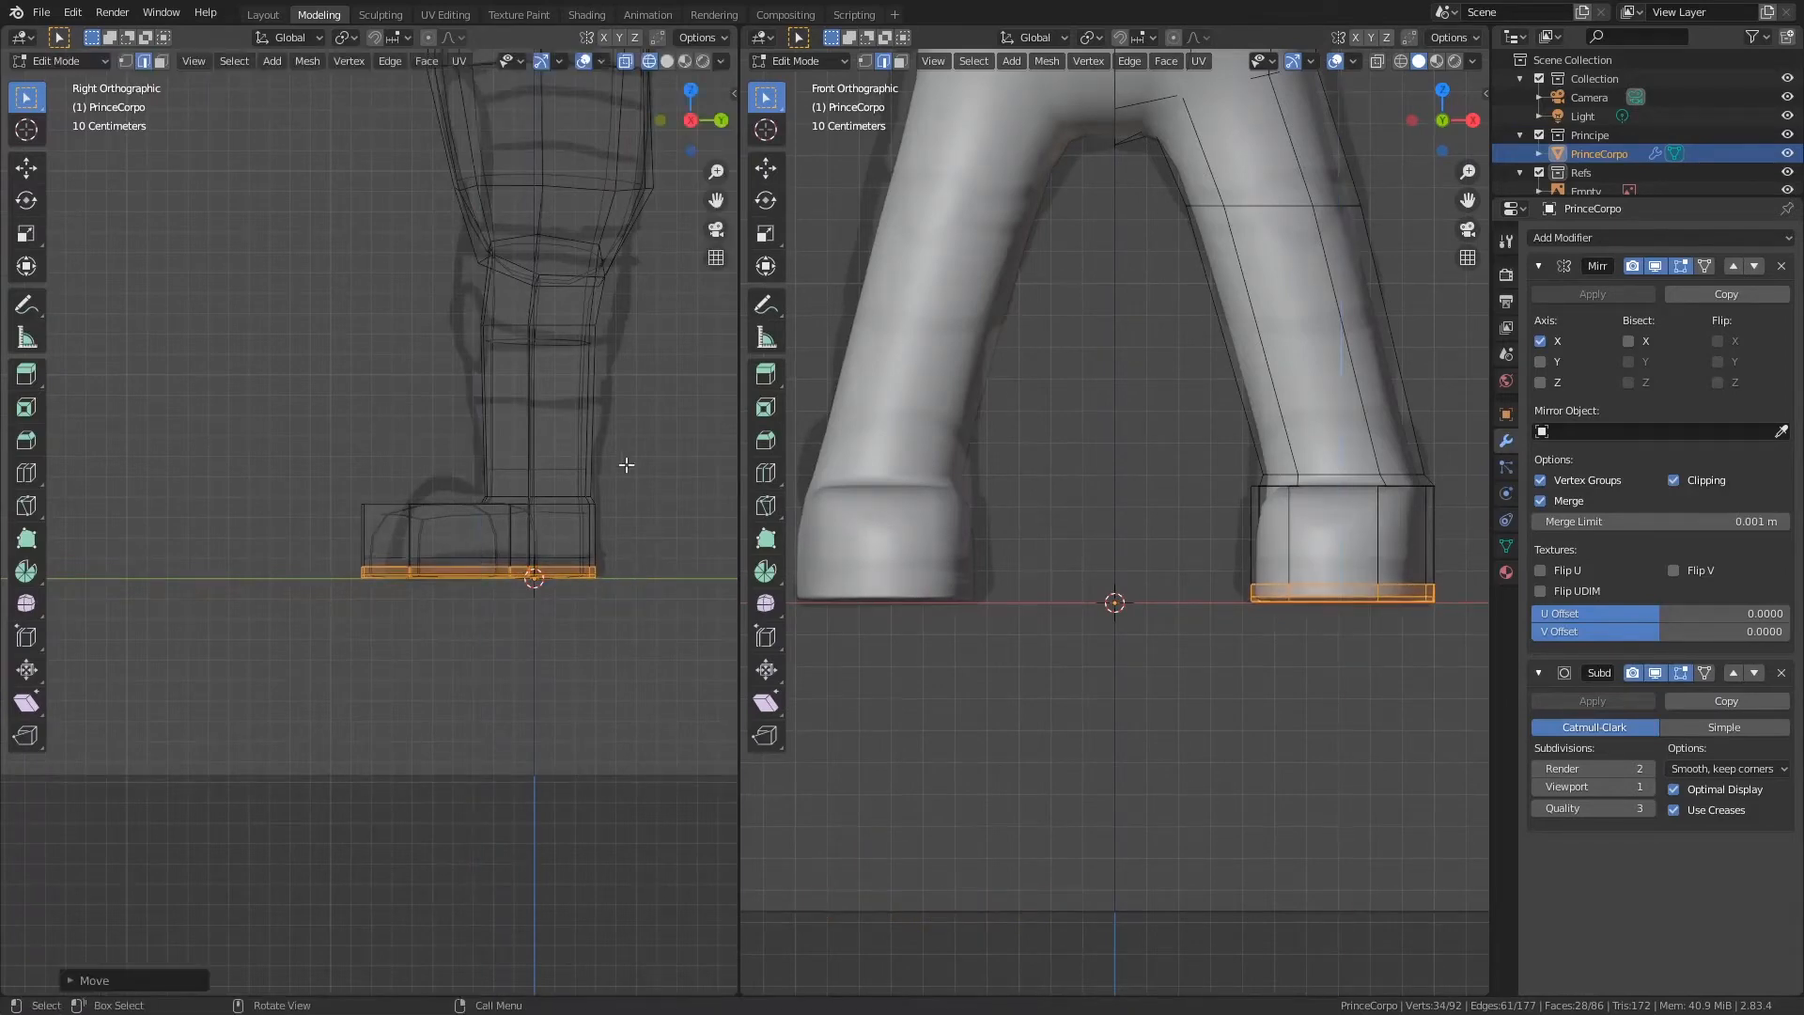
Step: Select the whole foot, then scale it along Y and shift it to match the foot length in the side reference
{"action": "left_click_drag", "start_coordinate": [308, 475], "coordinate": [653, 649]}
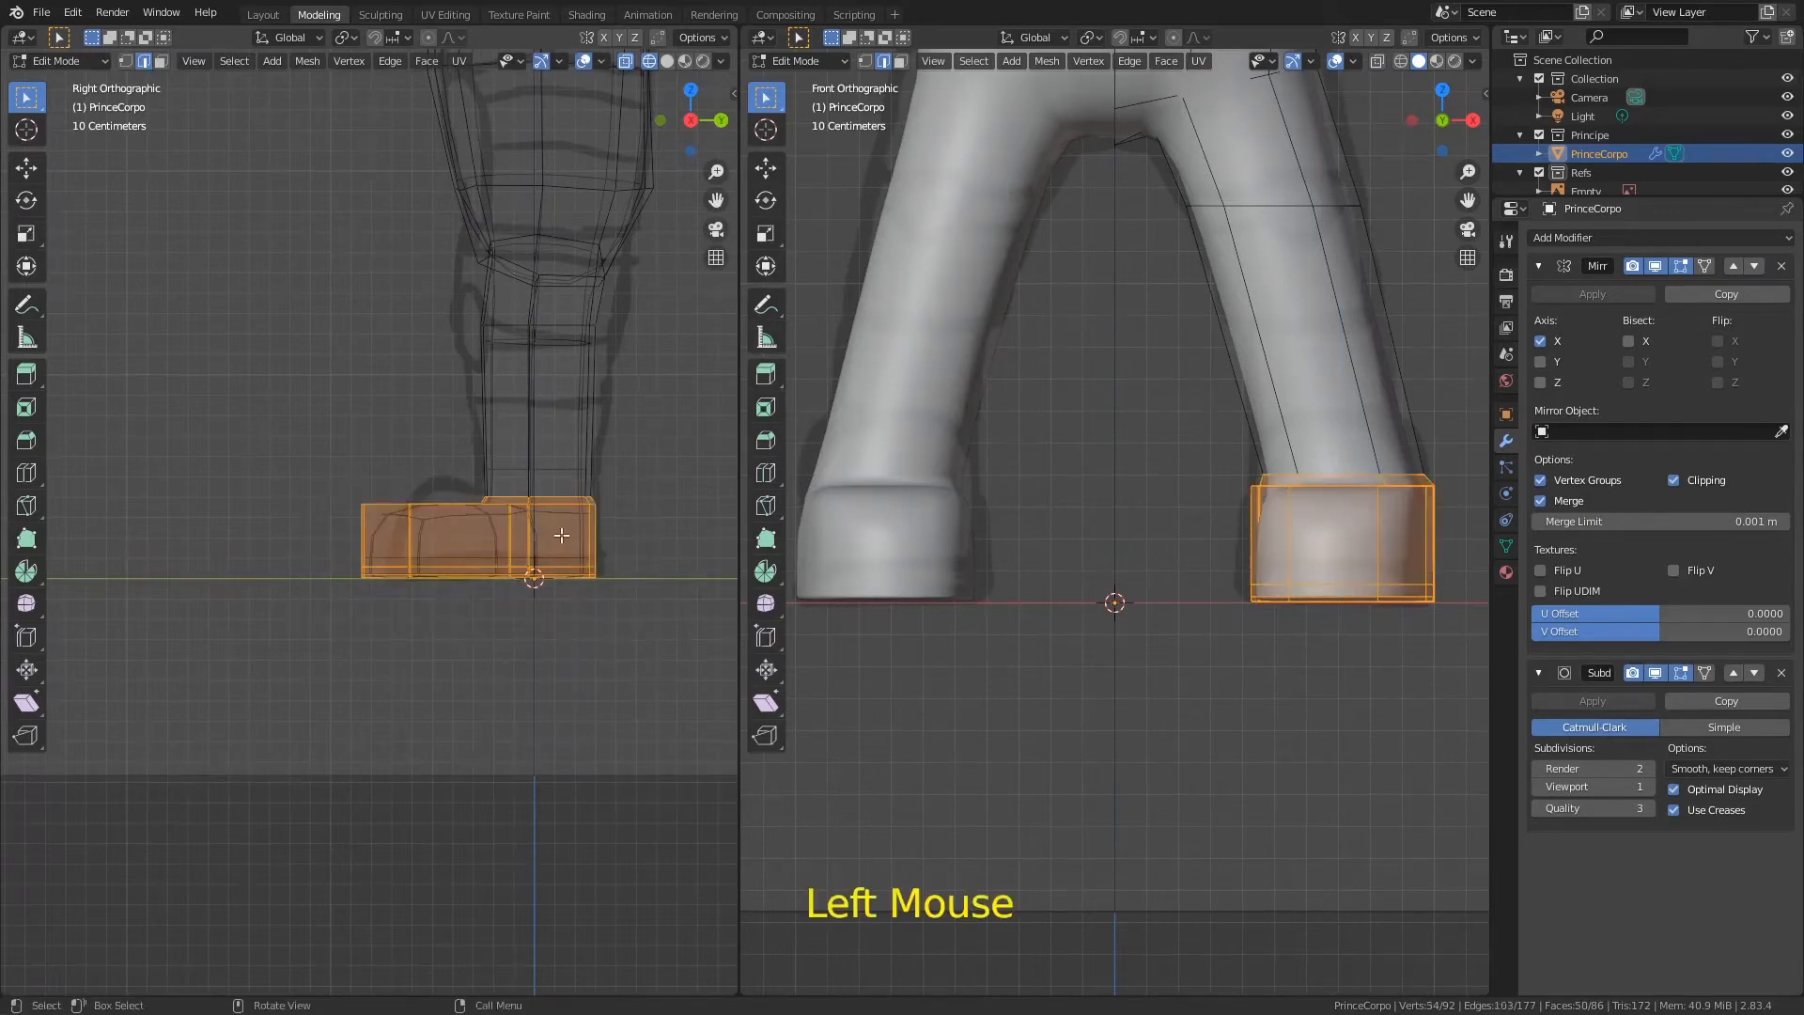
{"action": "key", "text": "s"}
{"action": "key", "text": "y"}
{"action": "left_click", "coordinate": [555, 535]}
{"action": "key", "text": "g"}
{"action": "left_click", "coordinate": [569, 534]}
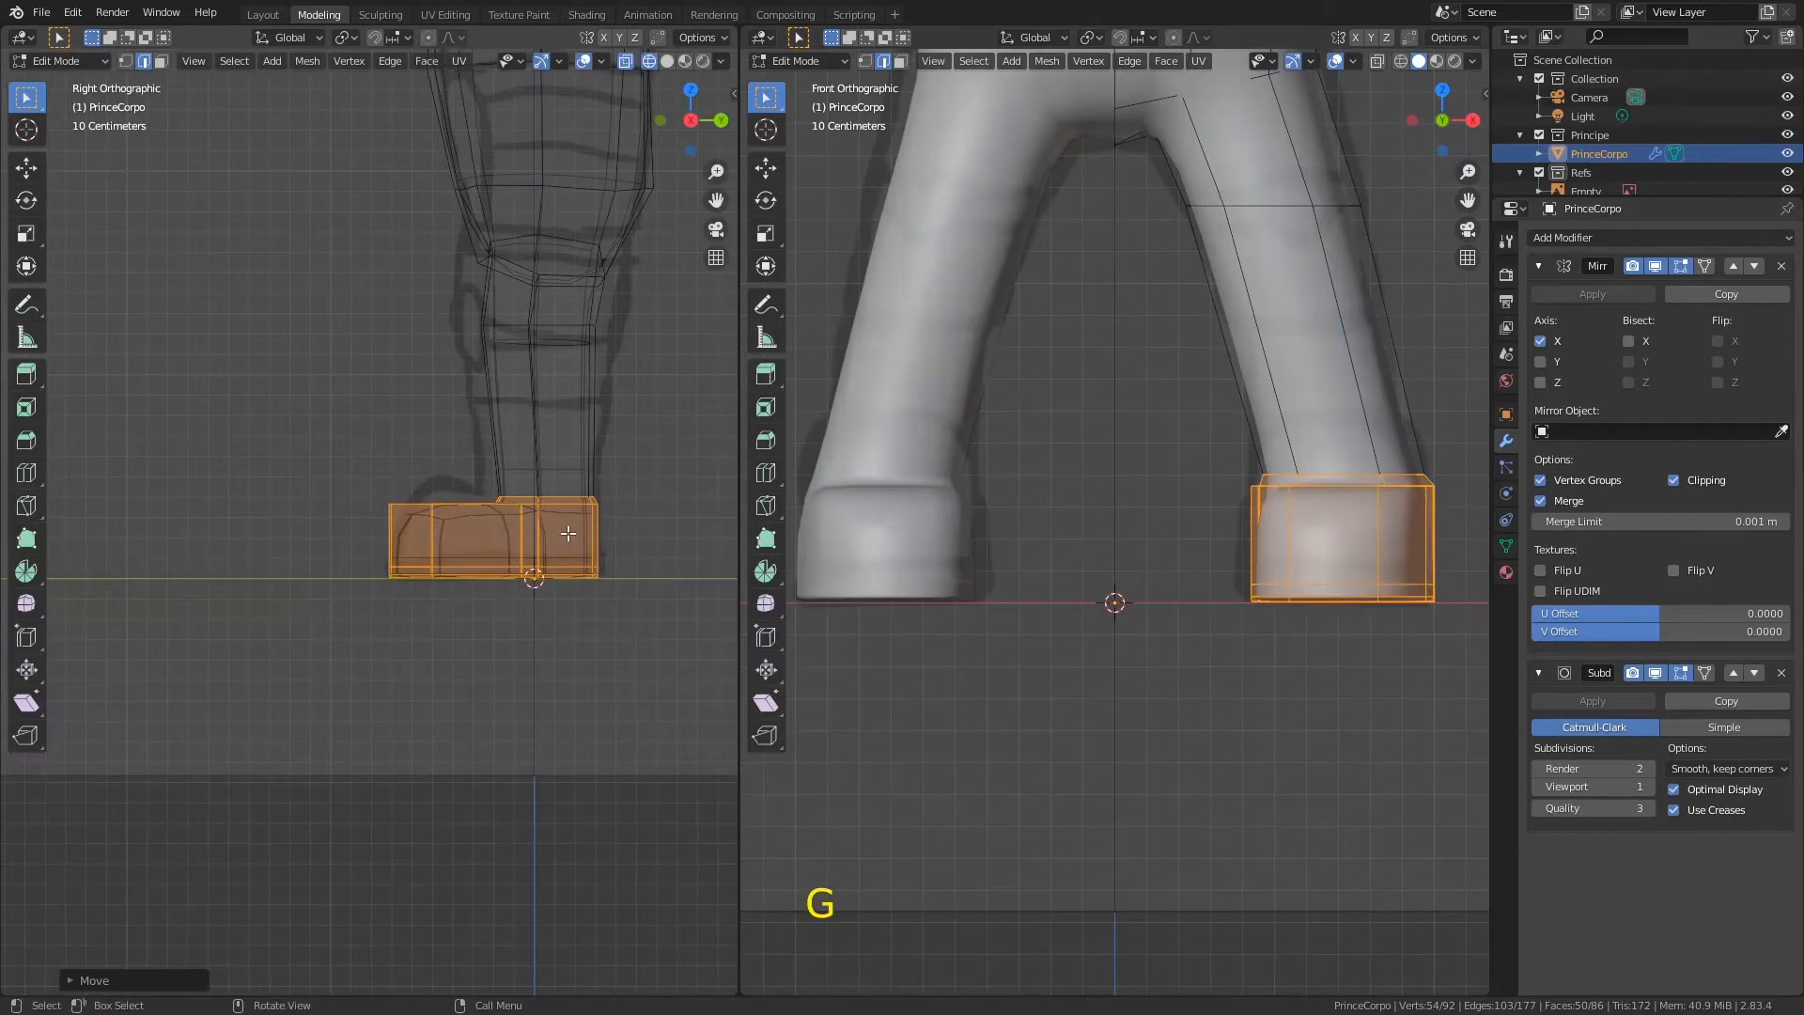
{"action": "key", "text": "s"}
{"action": "key", "text": "y"}
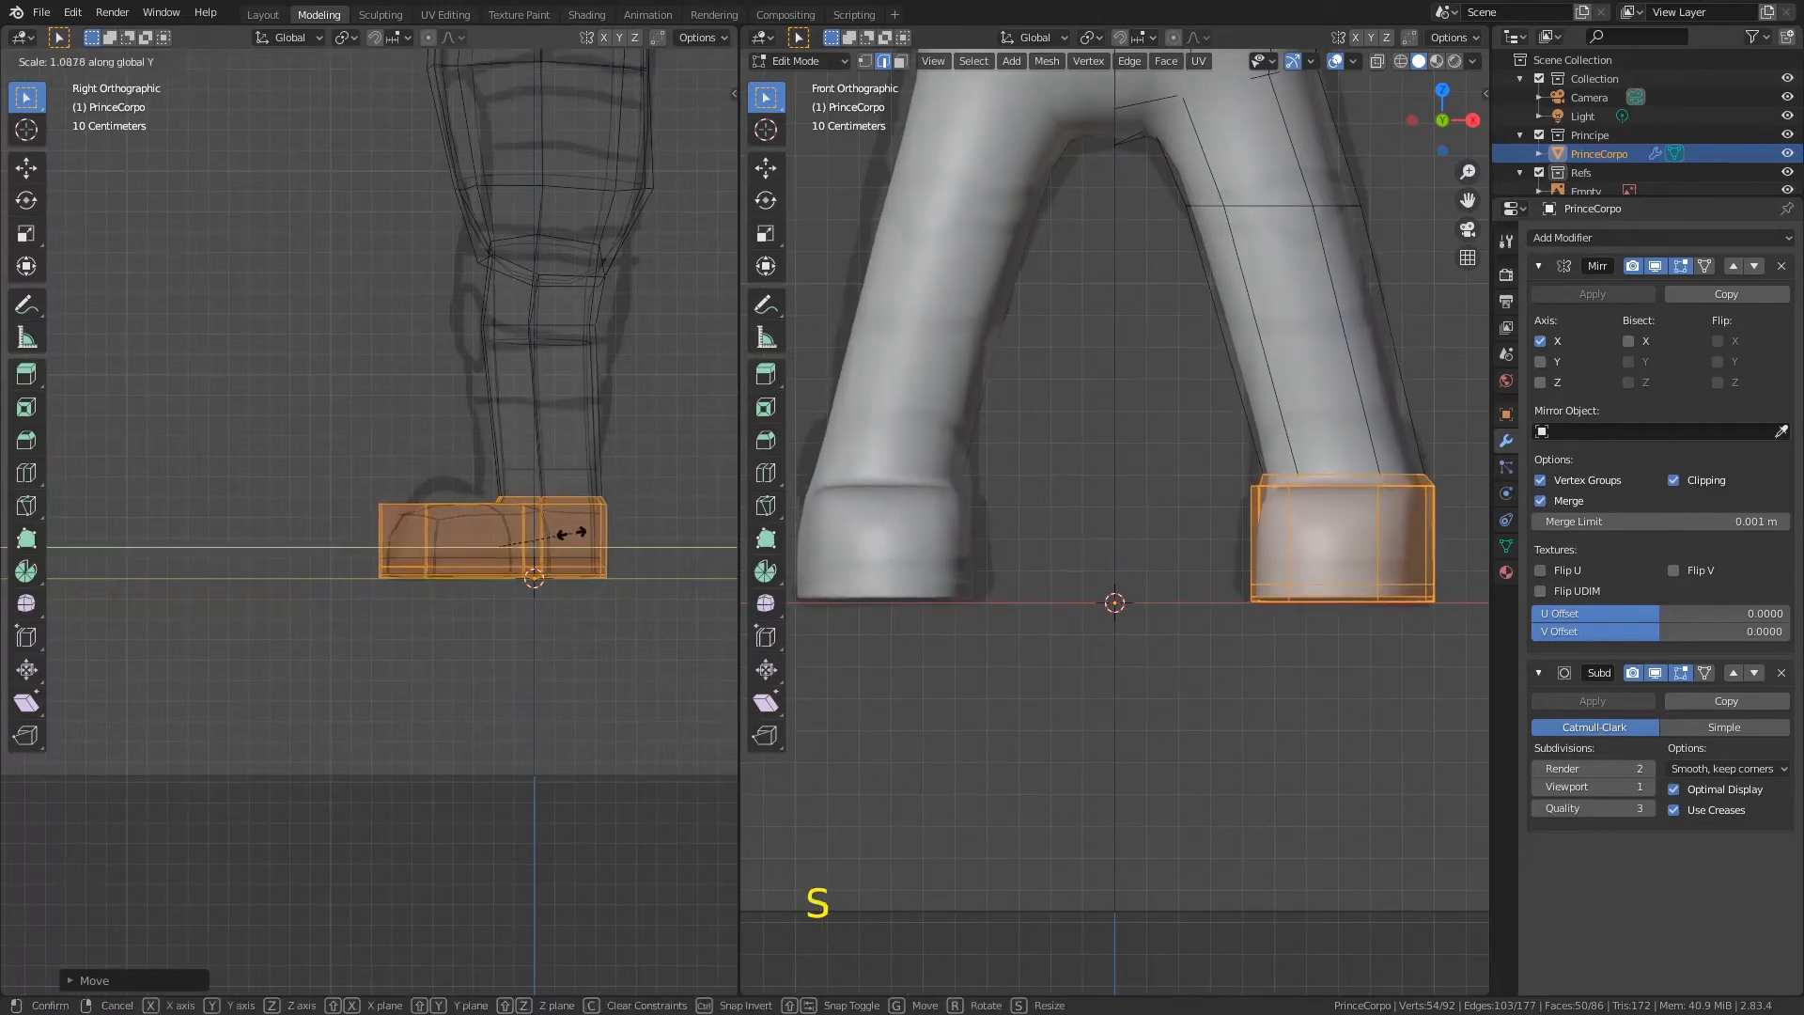
{"action": "left_click", "coordinate": [572, 533]}
Step: Add a vertical loop cut across the middle of the foot's front part and switch to vertex selection
{"action": "key", "text": "ctrl+r"}
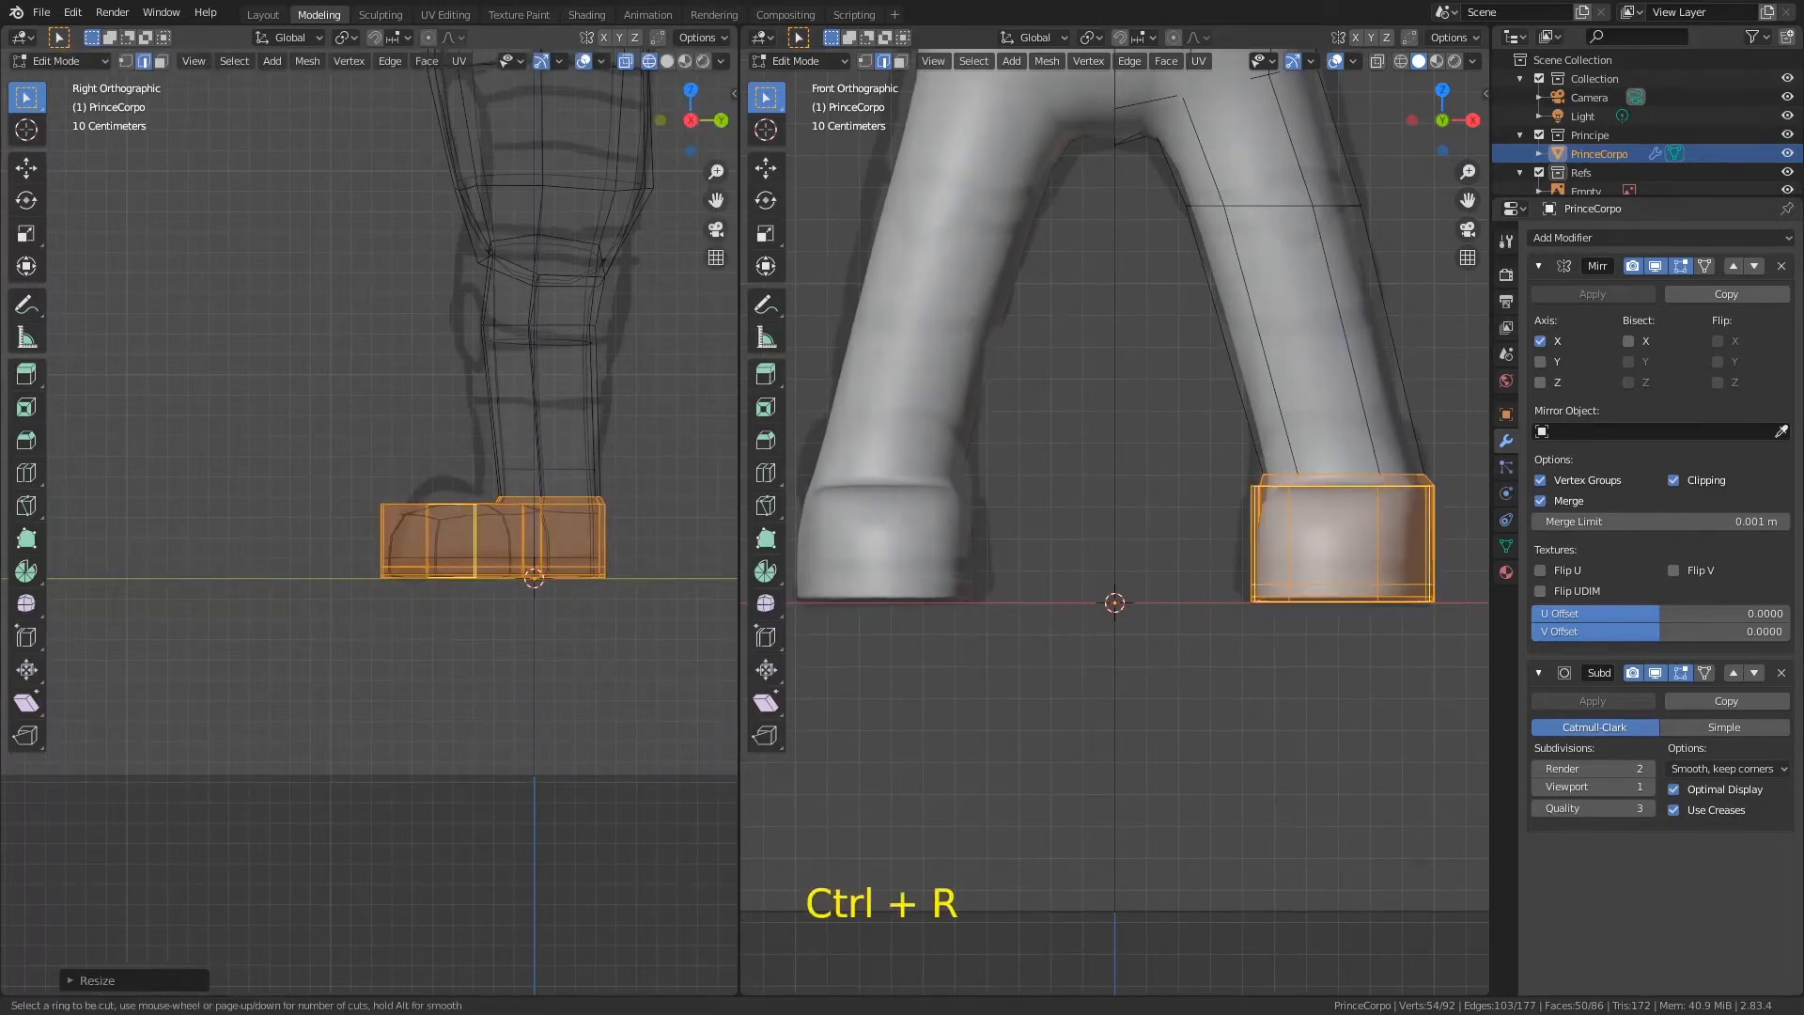
{"action": "left_click", "coordinate": [449, 522]}
{"action": "left_click", "coordinate": [452, 504]}
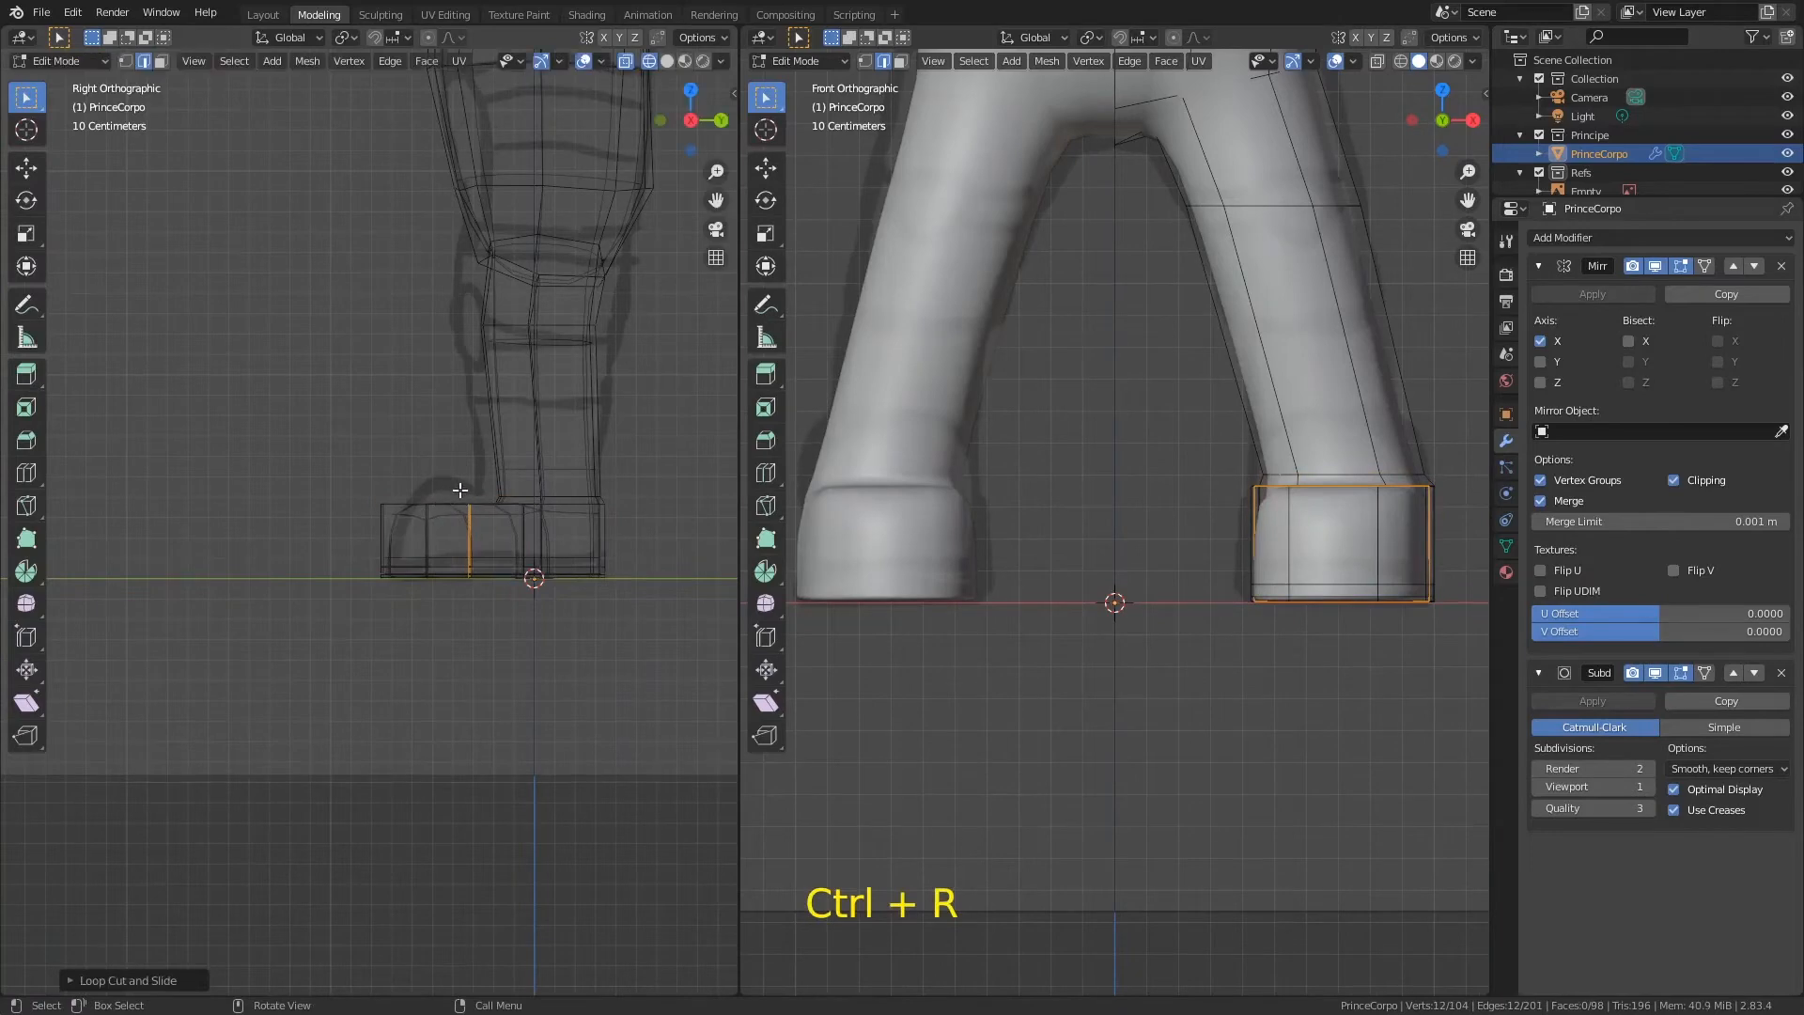
{"action": "key", "text": "1"}
Step: Try to raise the top vertices of the new foot loop toward the instep, and undo the move
{"action": "left_click", "coordinate": [468, 506]}
{"action": "key", "text": "g"}
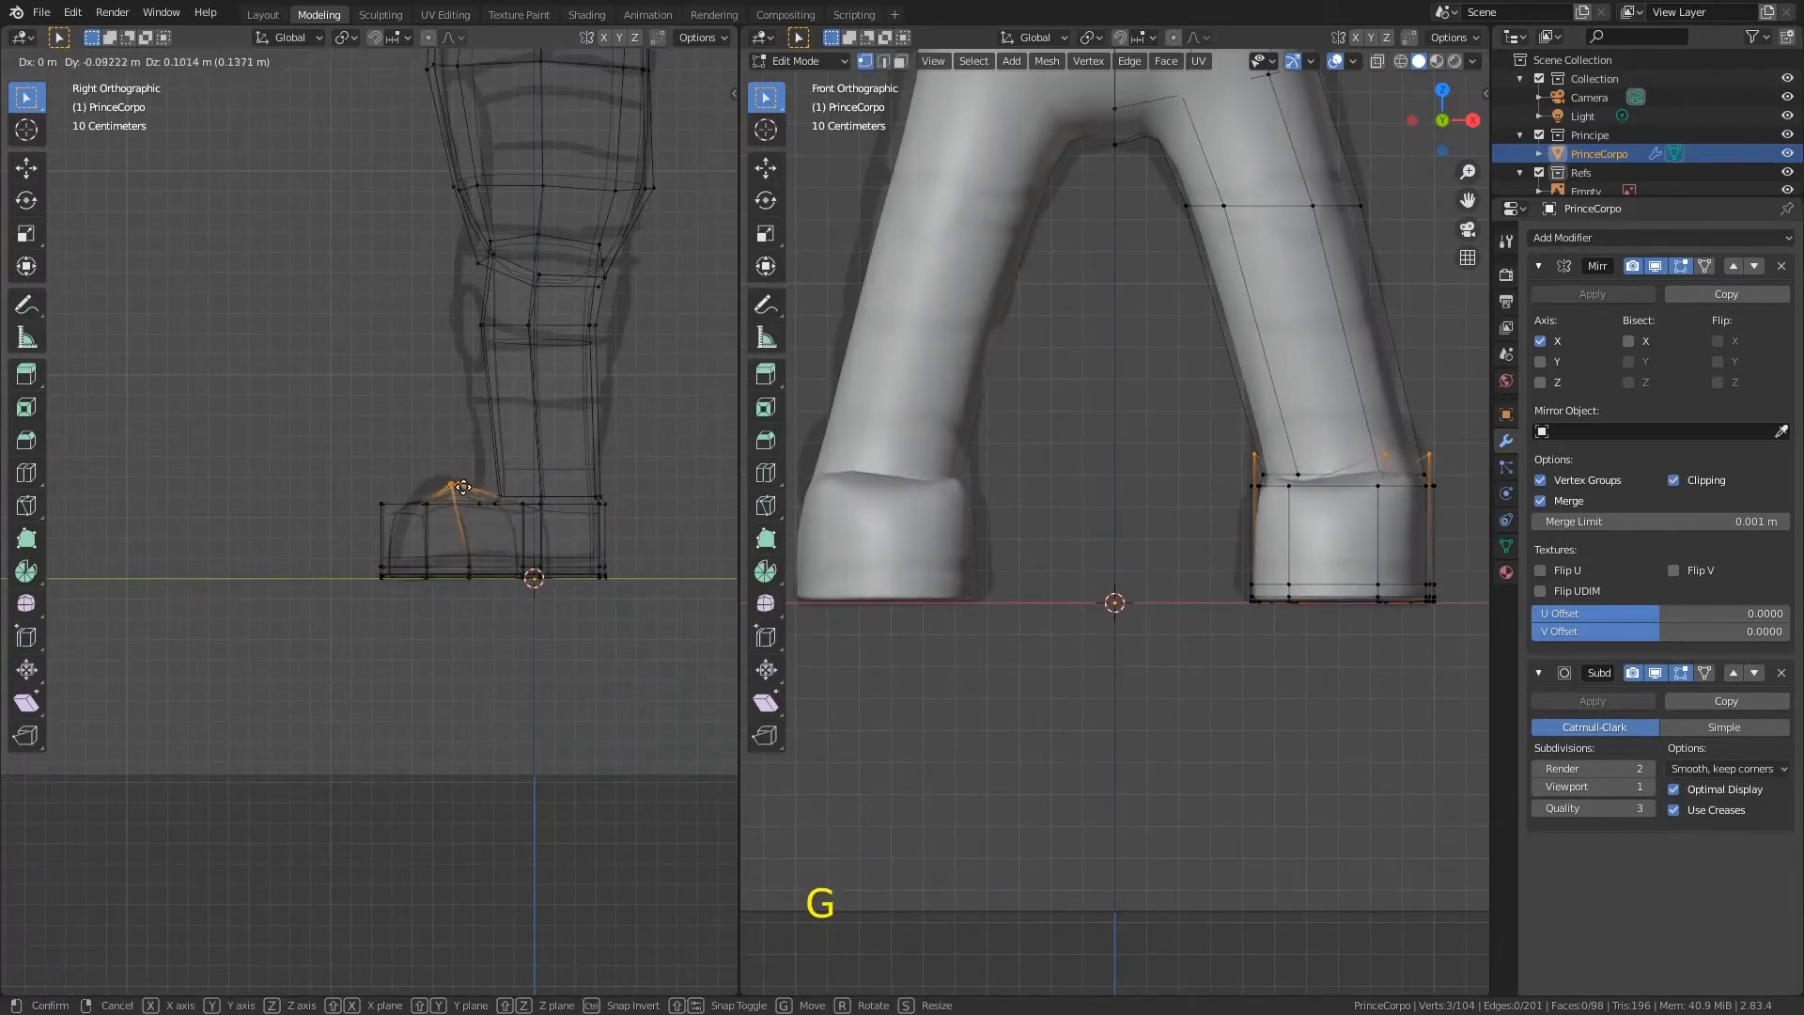
{"action": "left_click", "coordinate": [459, 486]}
{"action": "key", "text": "ctrl"}
{"action": "key", "text": "ctrl+z"}
Step: Select all top vertices of the new foot loop and raise them, along with those nearer the toe, to follow the instep outline
{"action": "left_click_drag", "start_coordinate": [437, 473], "coordinate": [496, 530], "text": "shift"}
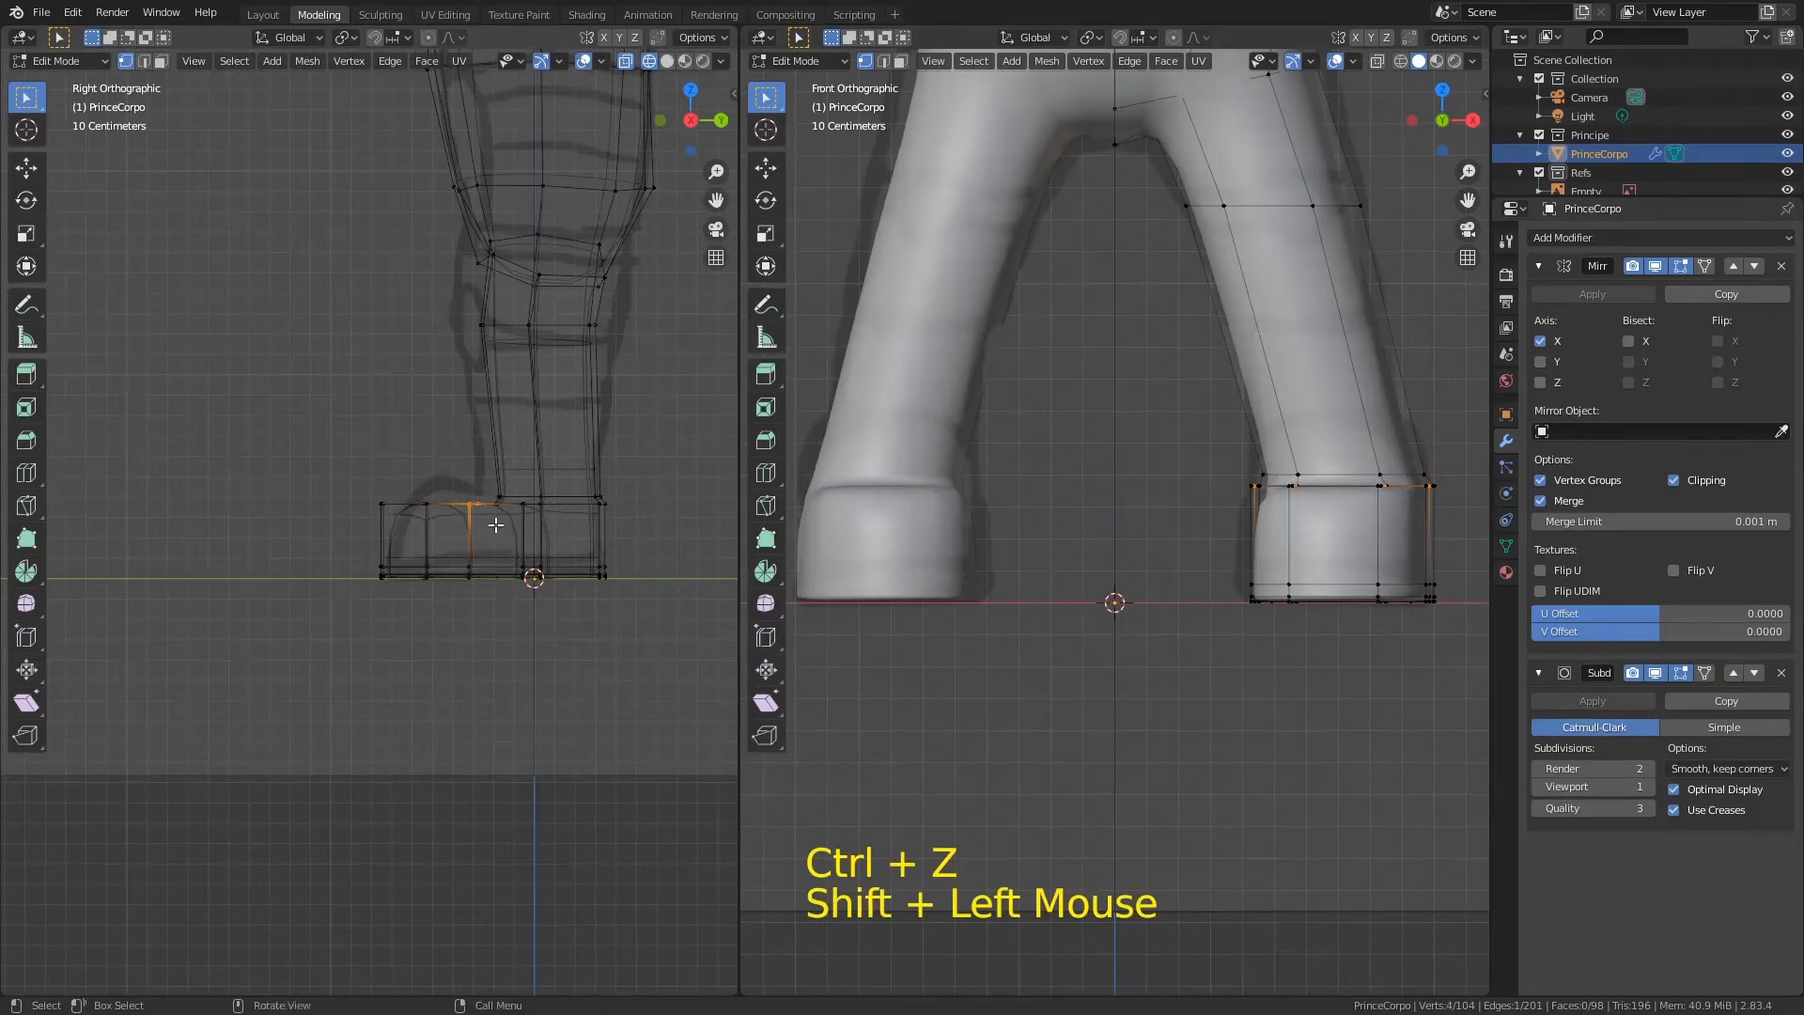
{"action": "key", "text": "g"}
{"action": "left_click", "coordinate": [460, 487]}
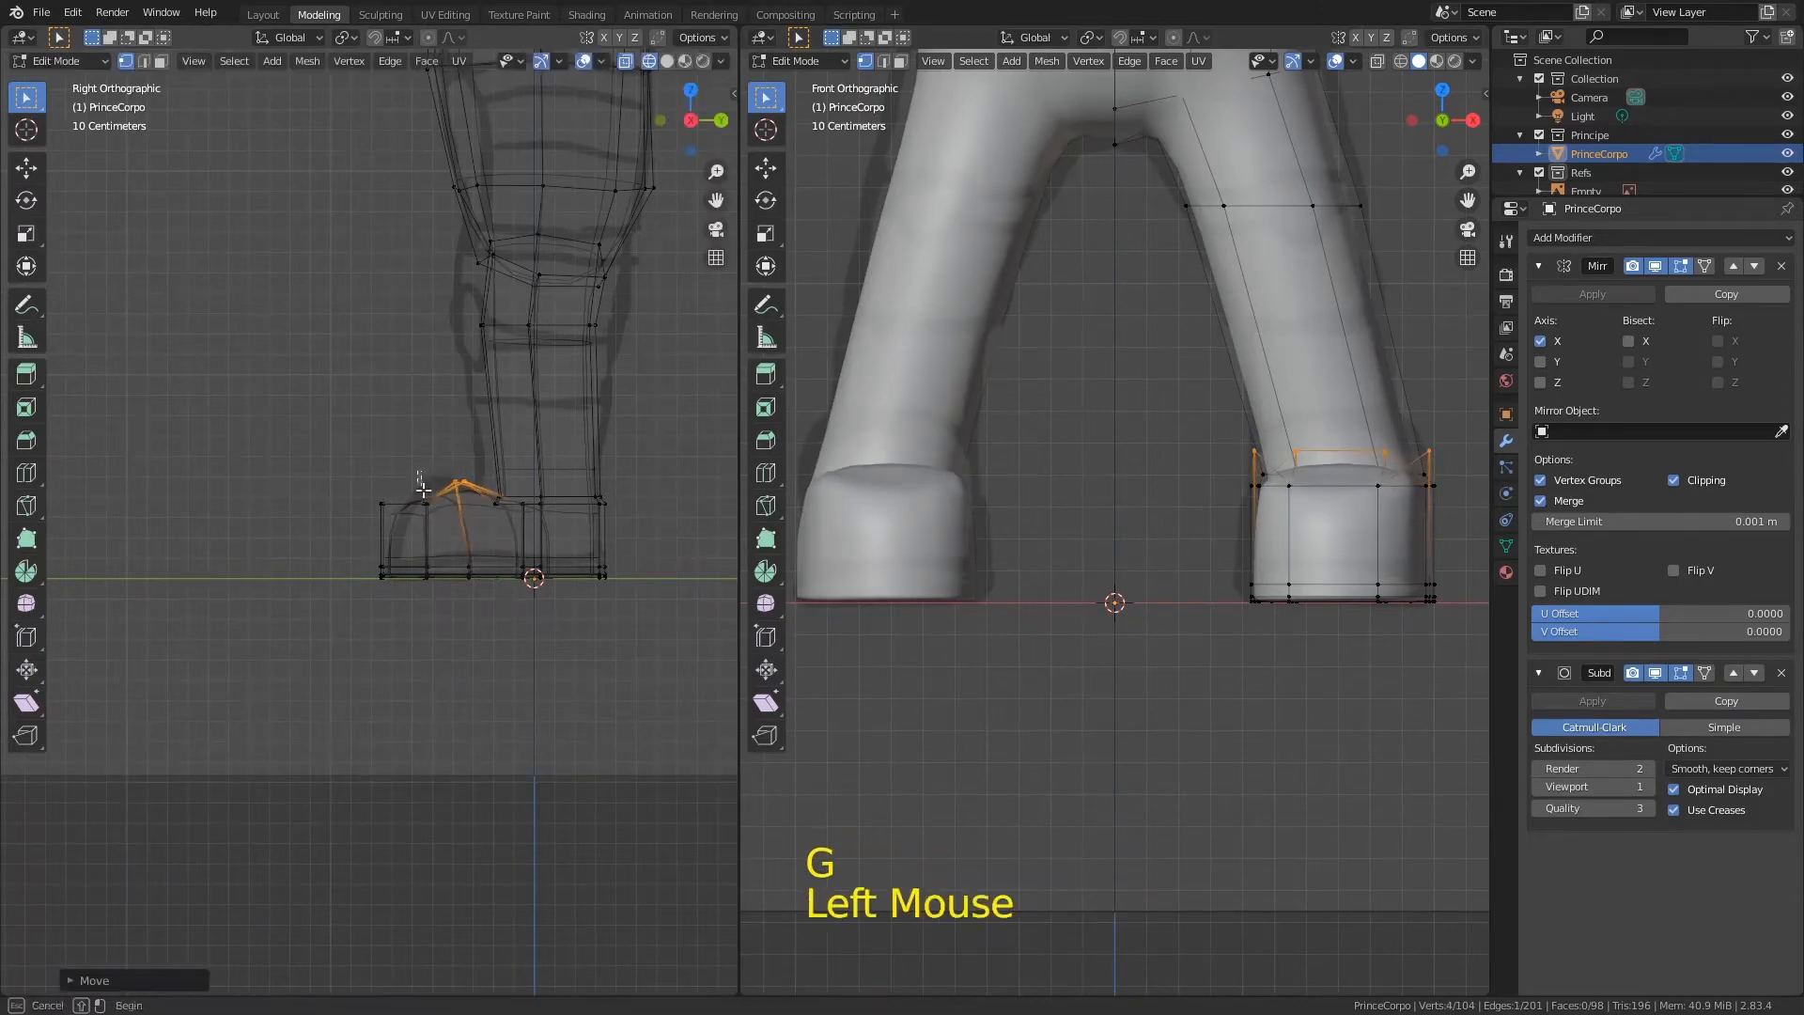
{"action": "key", "text": "g"}
{"action": "left_click", "coordinate": [451, 479]}
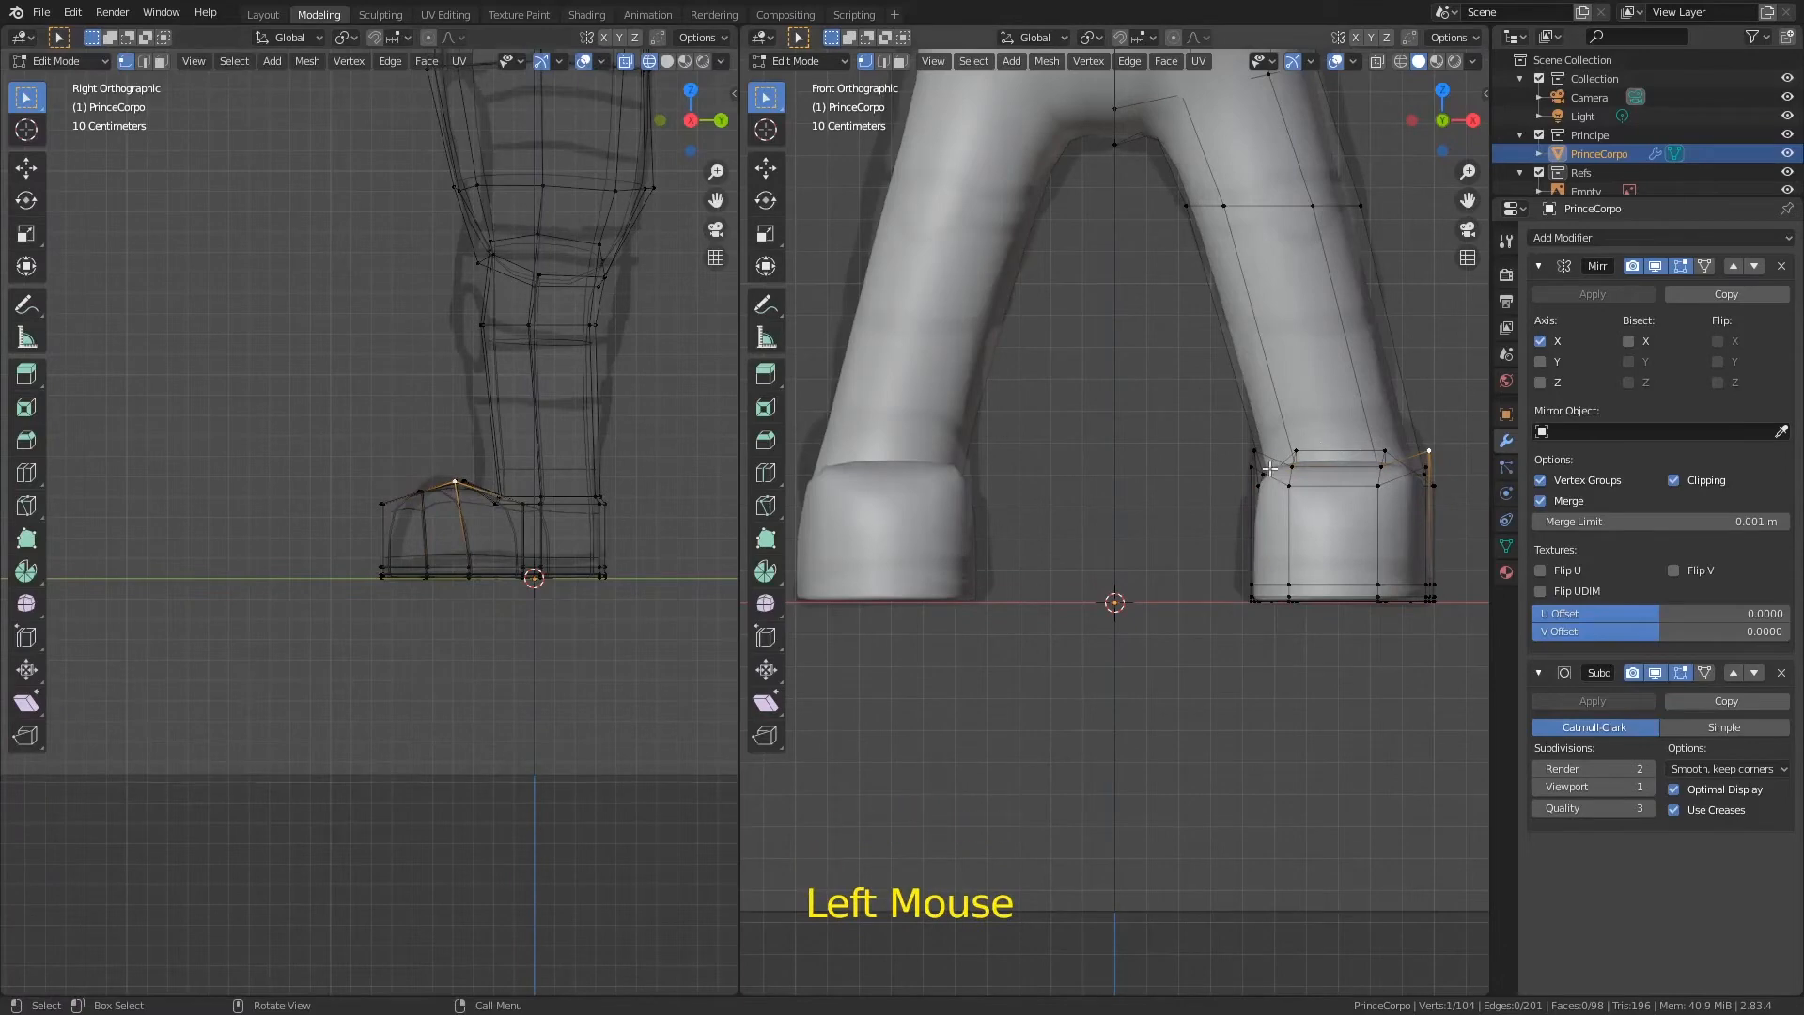
Step: Select the vertices at the front of the ankle, move them forward and up to meet the instep outline, and save the file
{"action": "key", "text": "Tab"}
{"action": "middle_click_drag", "start_coordinate": [1309, 470], "coordinate": [1098, 503]}
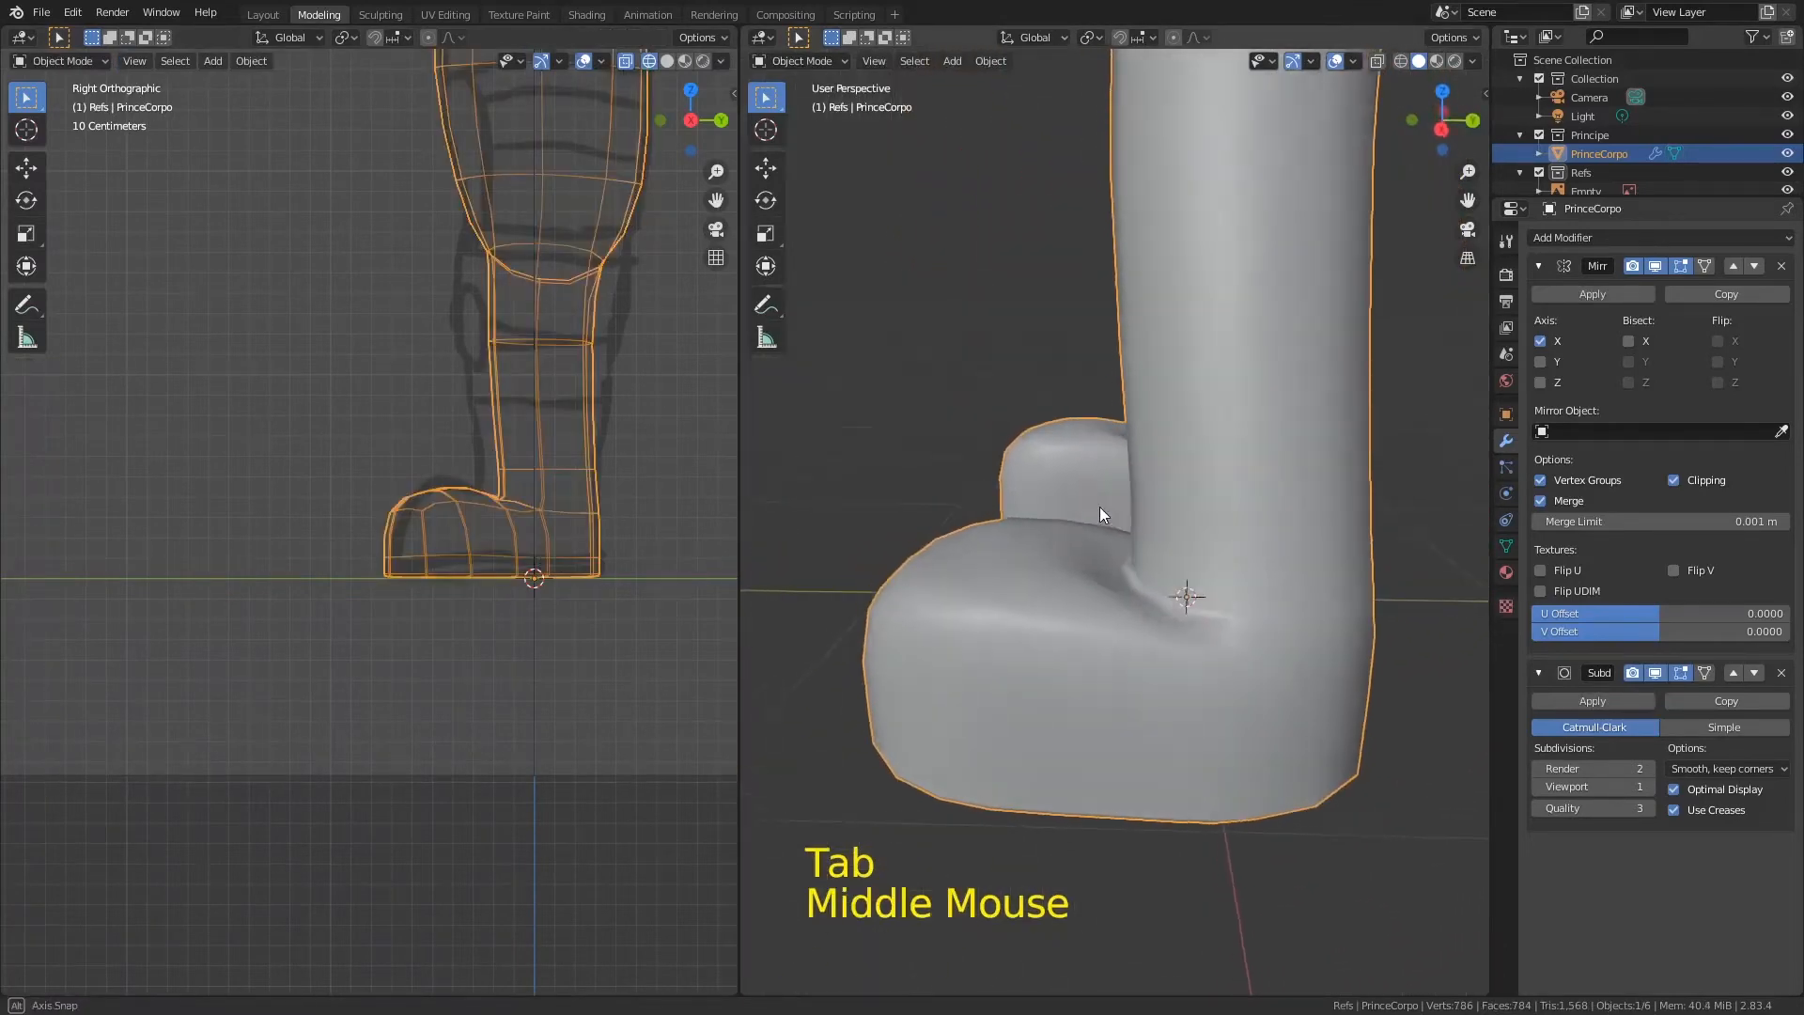
{"action": "key", "text": "Tab"}
{"action": "left_click", "coordinate": [1143, 618]}
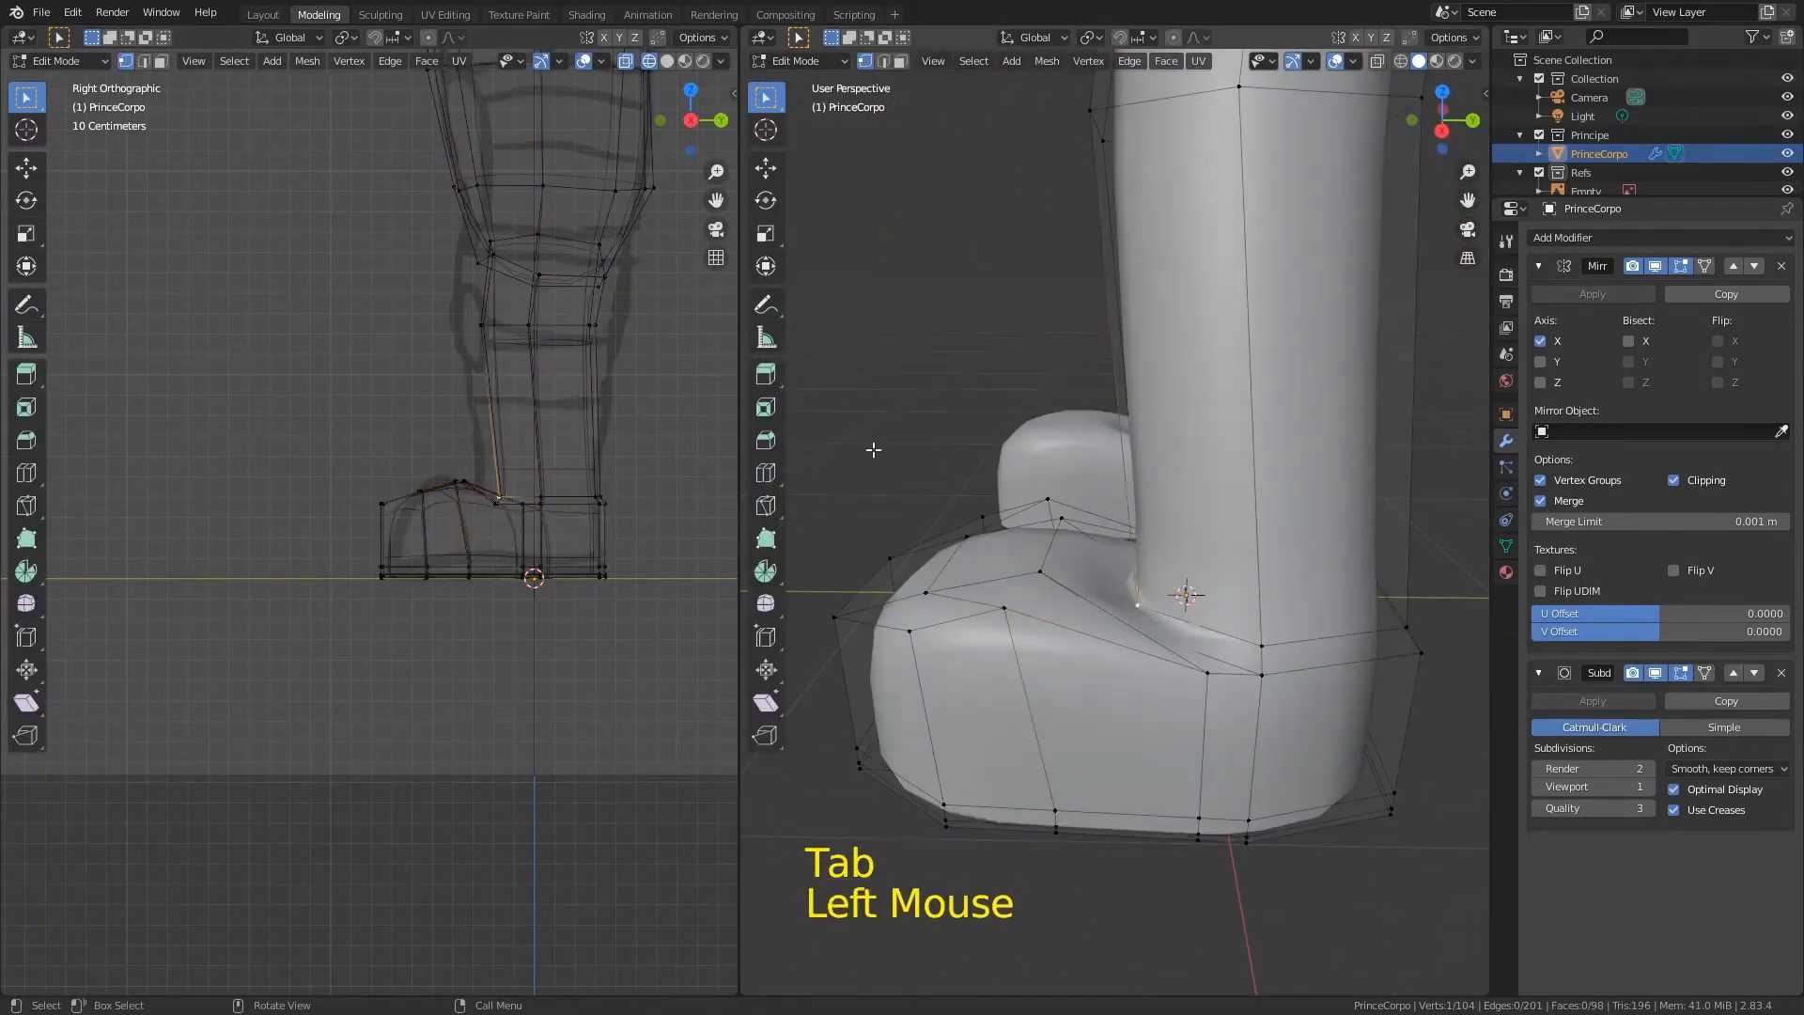
{"action": "middle_click_drag", "start_coordinate": [604, 616], "coordinate": [471, 494], "text": "ctrl"}
{"action": "middle_click_drag", "start_coordinate": [482, 594], "coordinate": [487, 464], "text": "ctrl"}
{"action": "left_click_drag", "start_coordinate": [467, 472], "coordinate": [512, 559]}
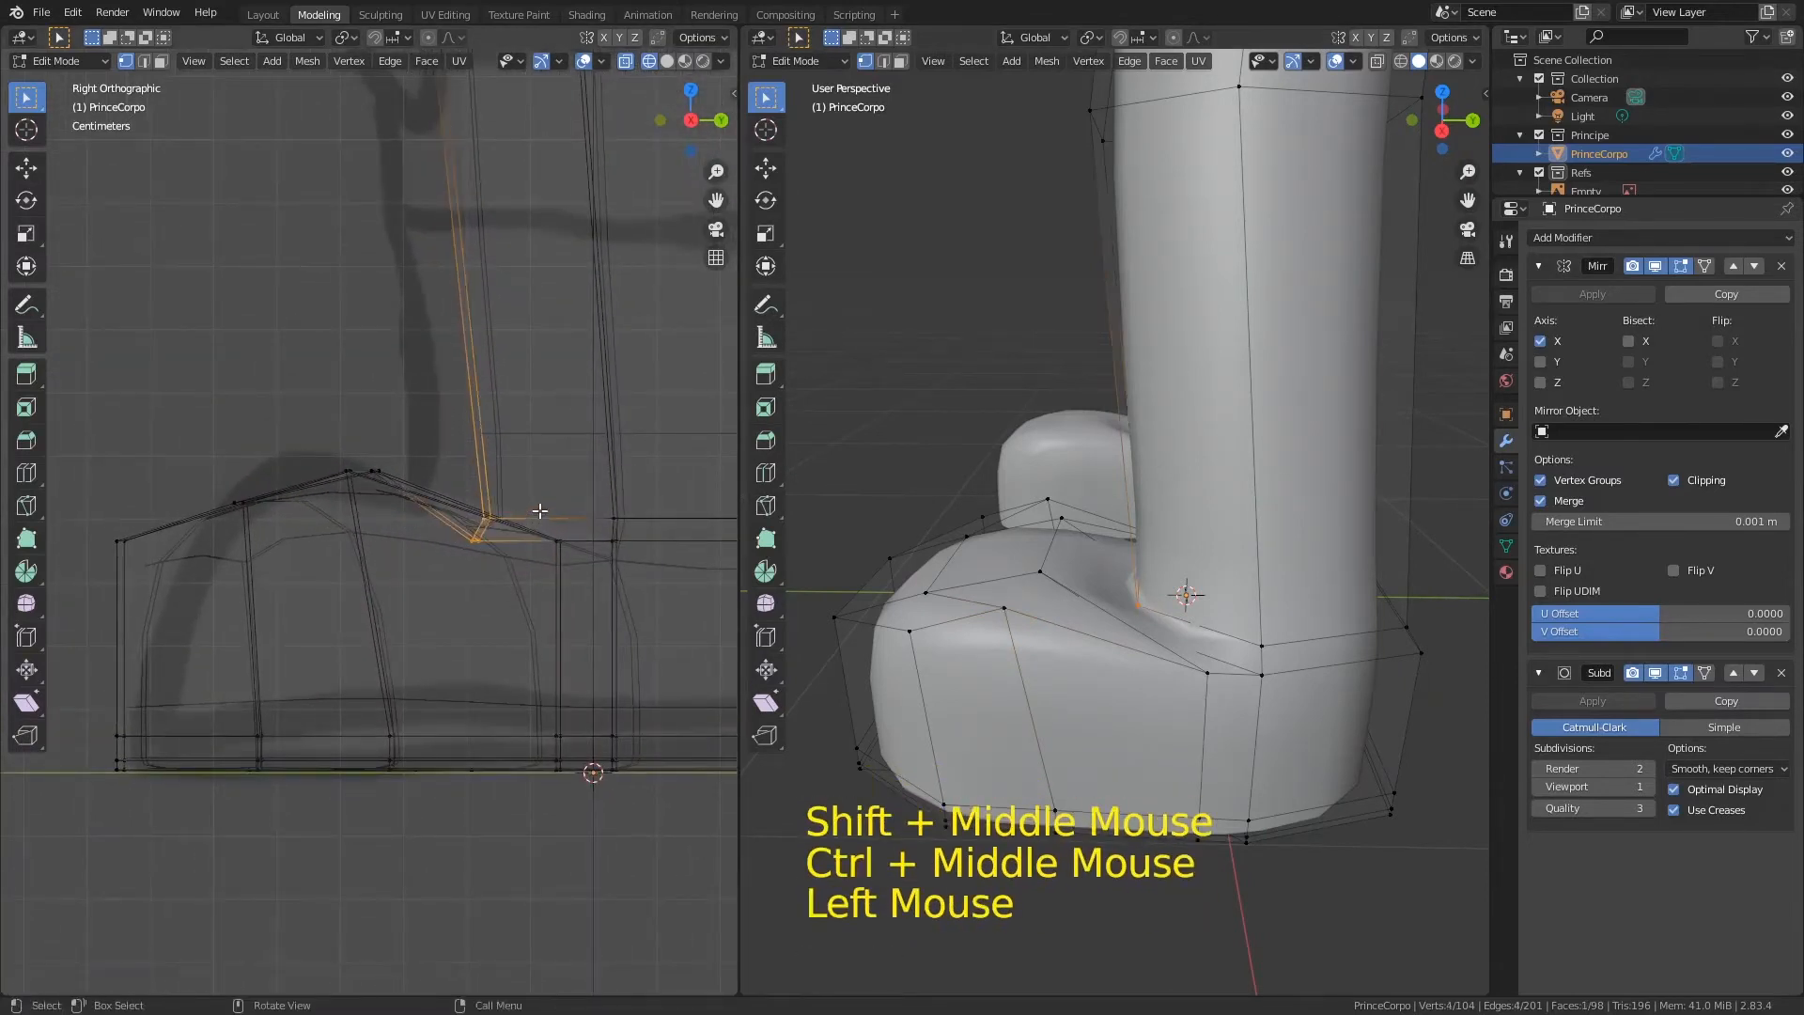
{"action": "key", "text": "g"}
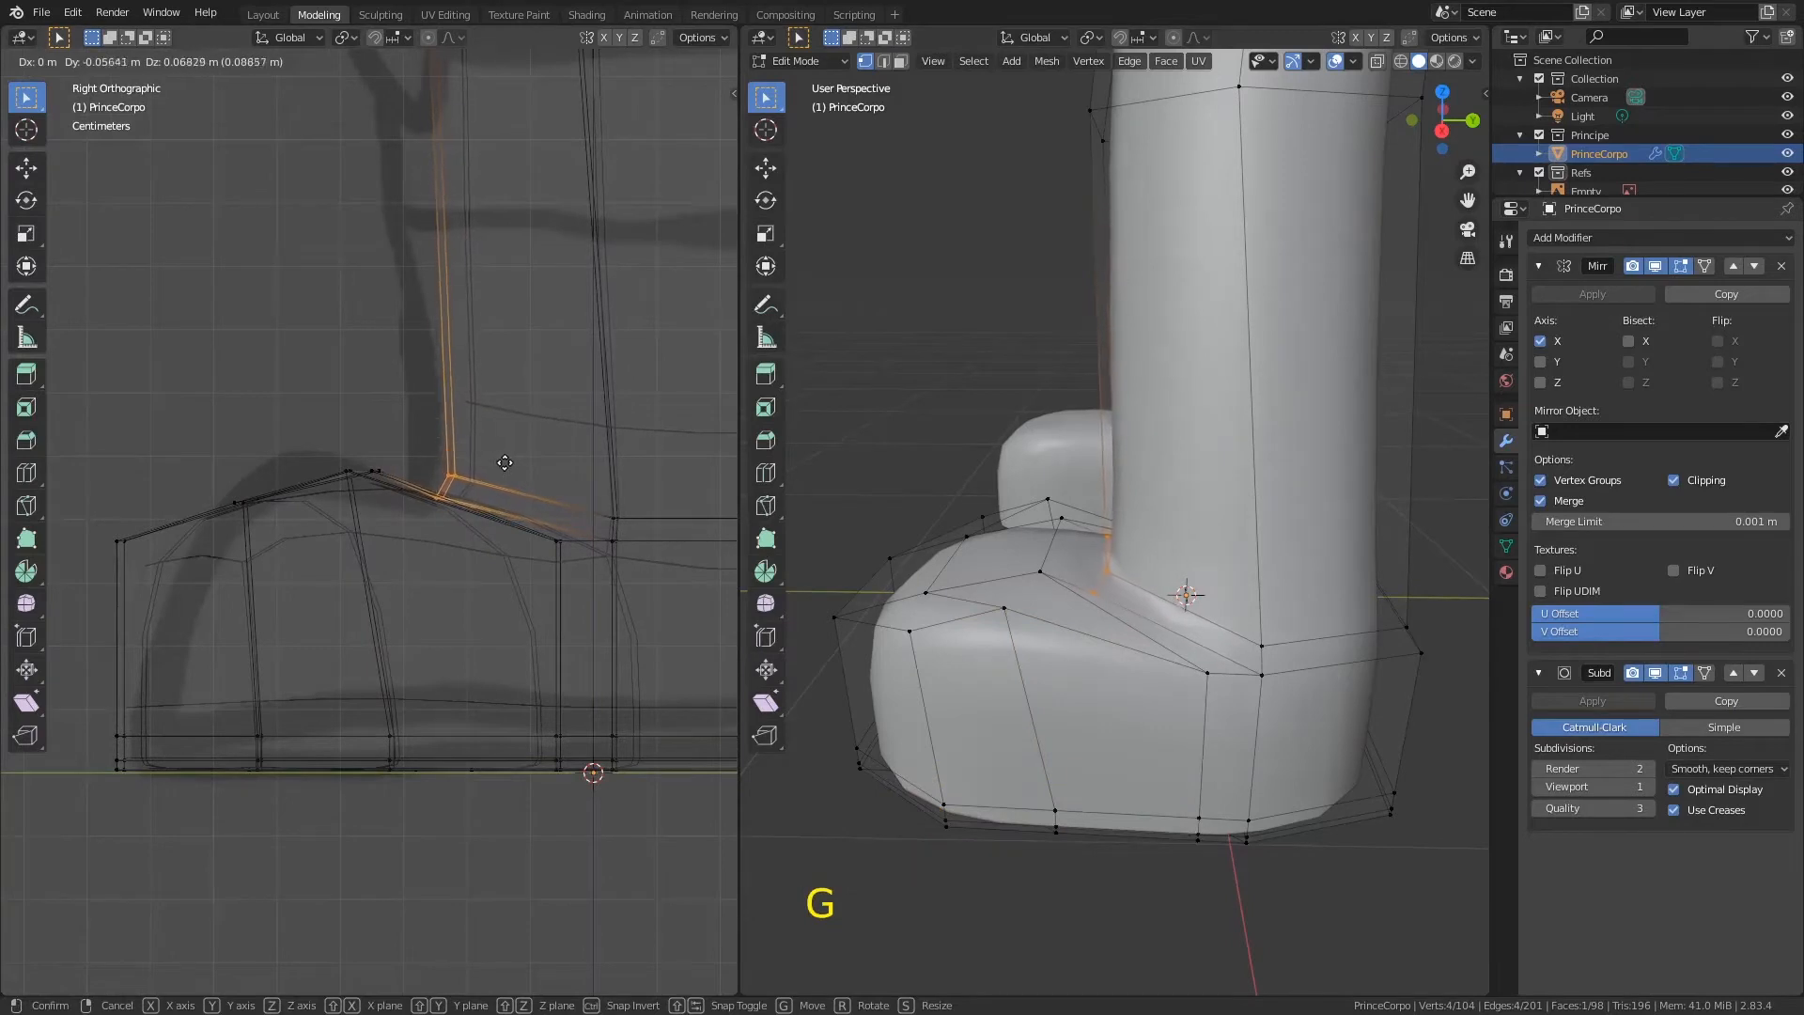
{"action": "left_click", "coordinate": [475, 467]}
{"action": "middle_click_drag", "start_coordinate": [532, 460], "coordinate": [525, 484], "text": "ctrl"}
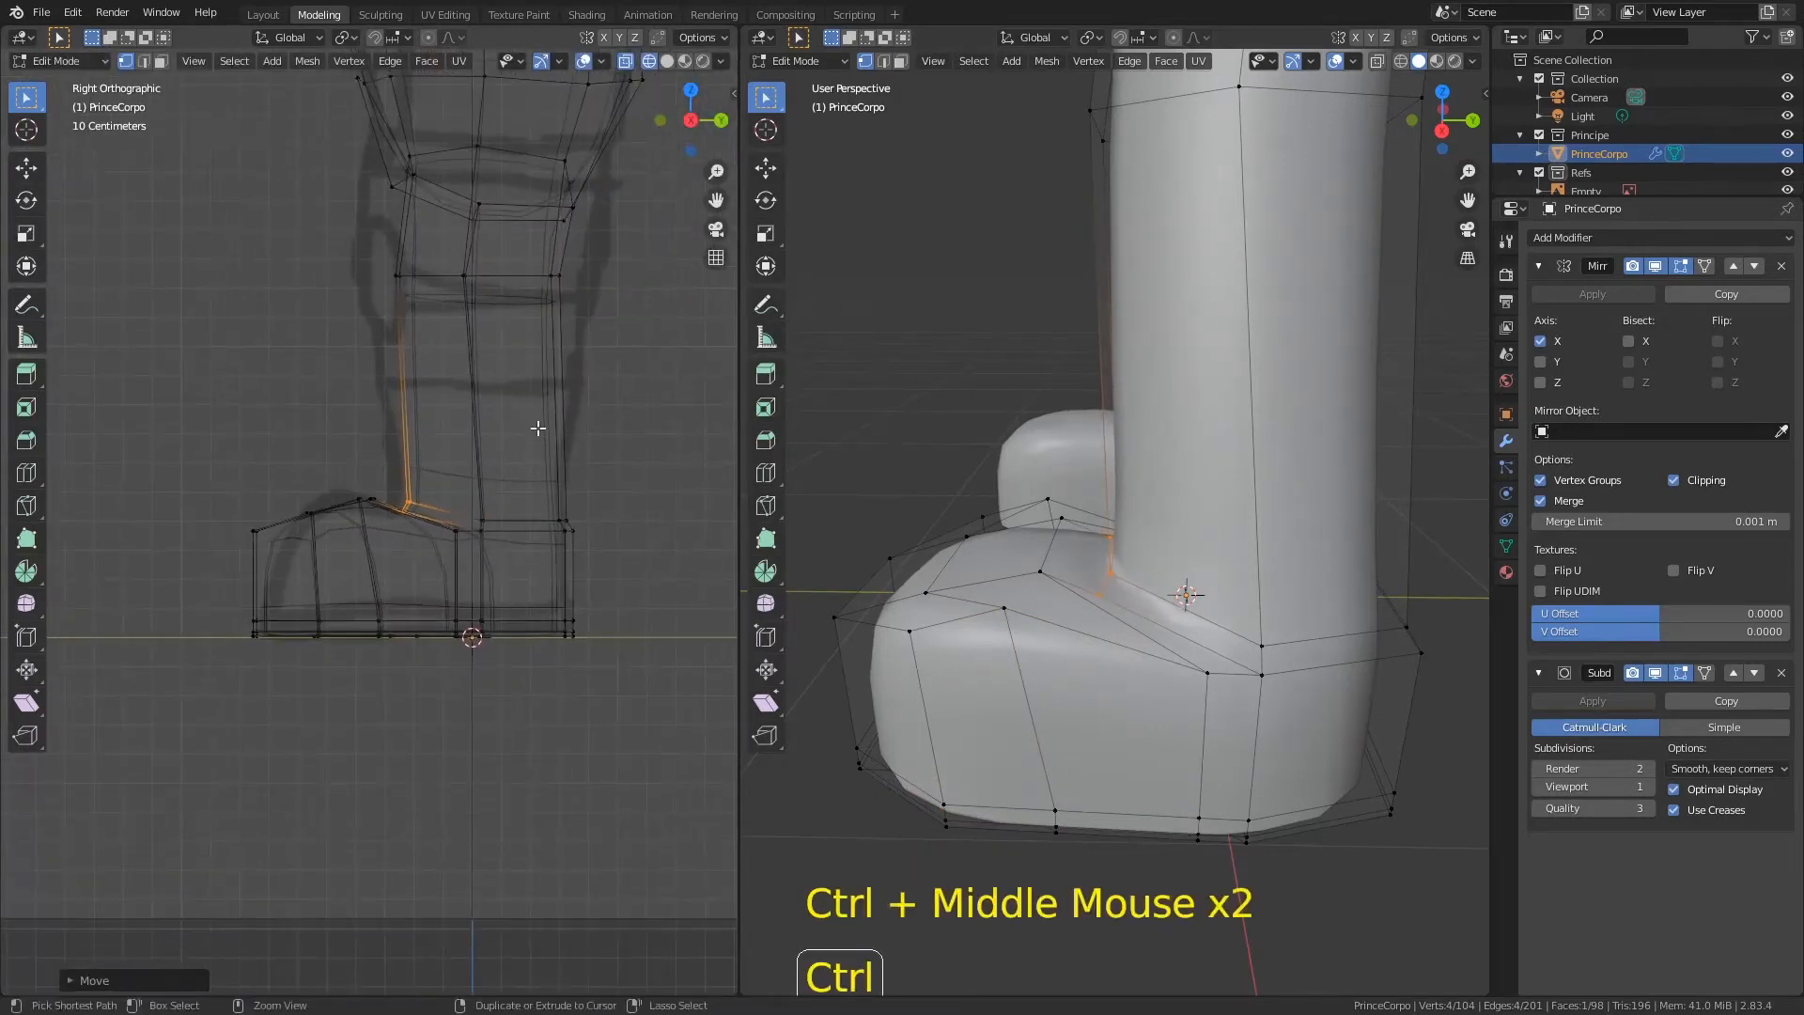
{"action": "key", "text": "ctrl+s"}
Step: Select the edge loop at mid-leg, rotate it about 11.5° in front view, and move it slightly down along the leg to the knee
{"action": "middle_click_drag", "start_coordinate": [527, 419], "coordinate": [455, 419], "text": "shift"}
{"action": "left_click_drag", "start_coordinate": [438, 386], "coordinate": [651, 489]}
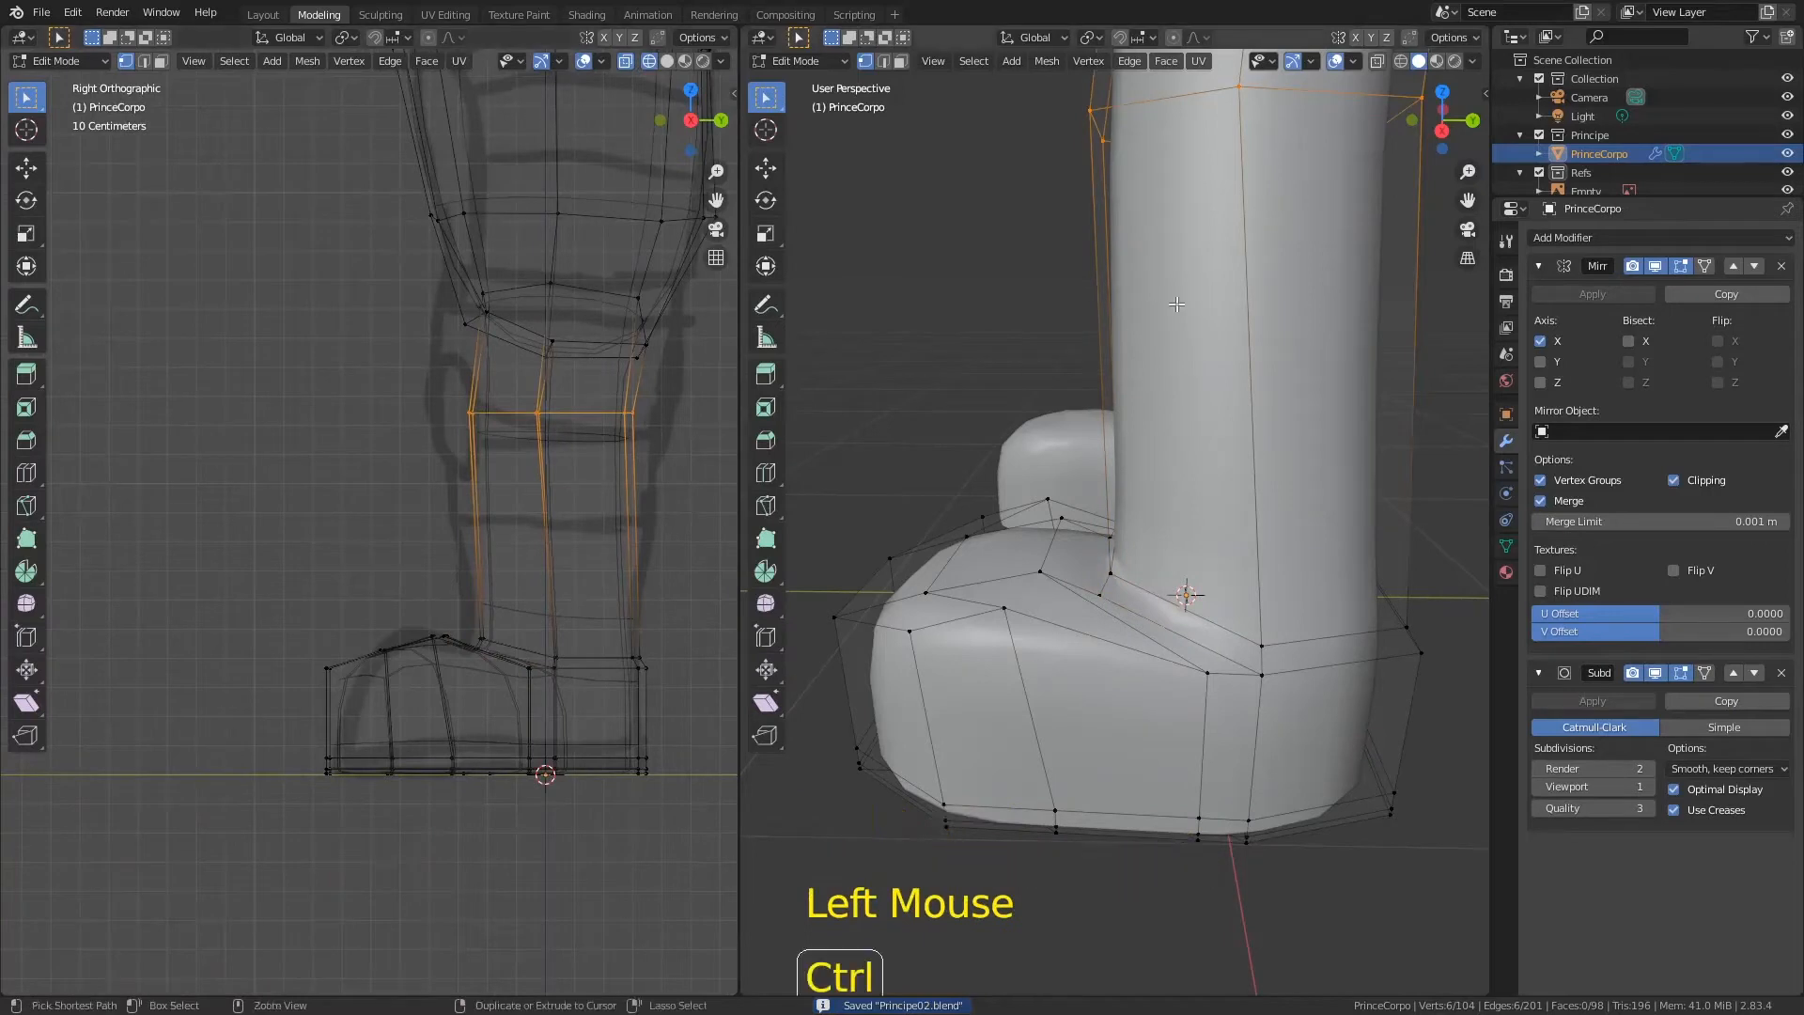
{"action": "middle_click_drag", "start_coordinate": [1156, 376], "coordinate": [1156, 398], "text": "ctrl"}
{"action": "key", "text": "KP_1"}
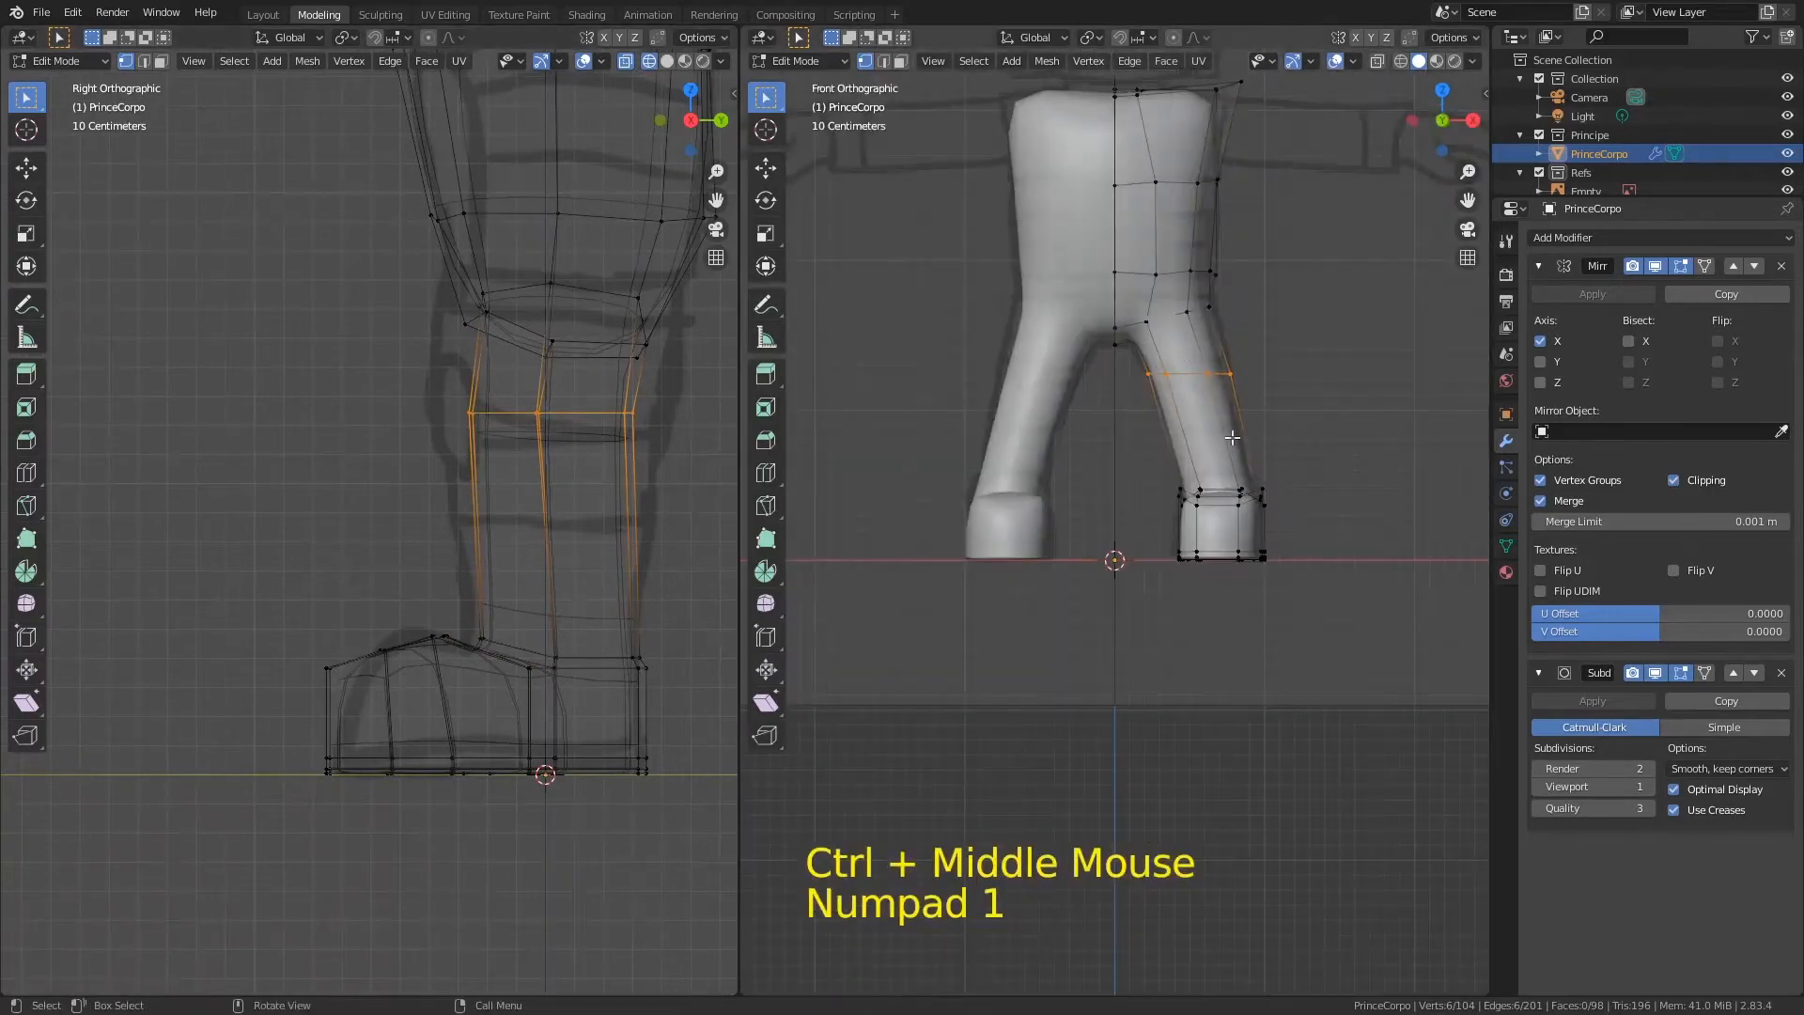
{"action": "key", "text": "r"}
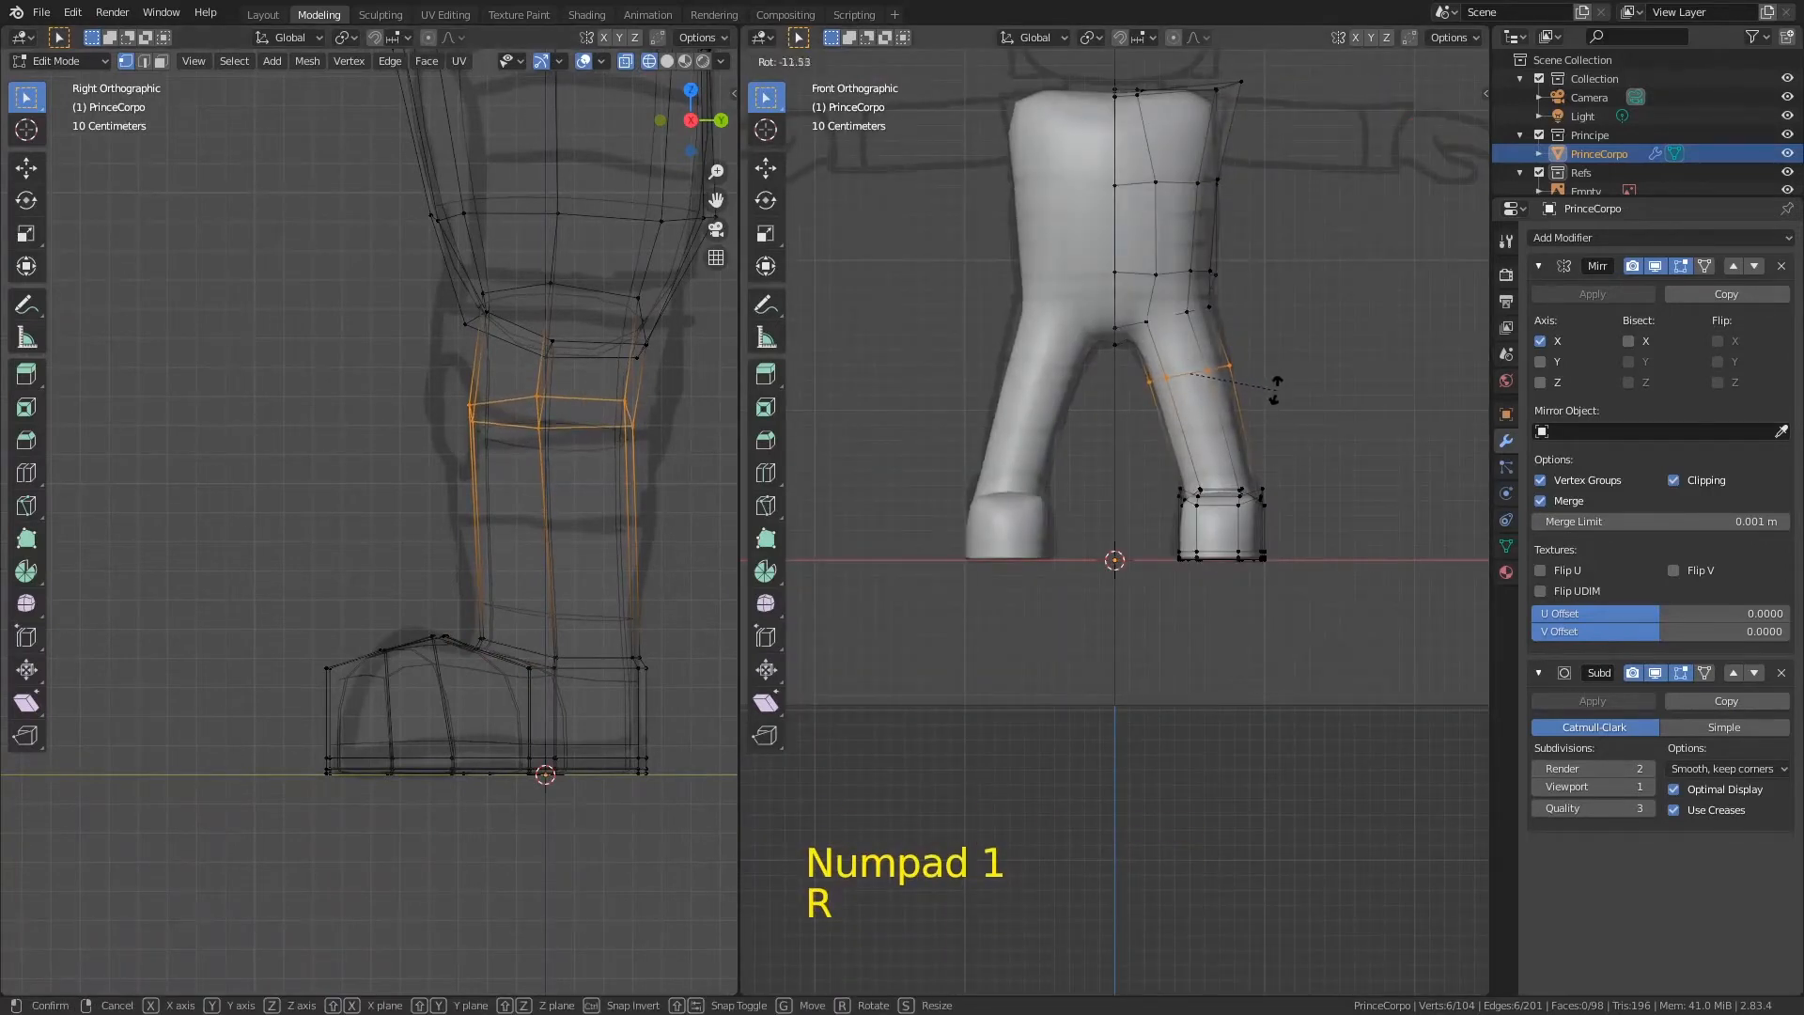
{"action": "left_click", "coordinate": [1275, 389]}
{"action": "key", "text": "g"}
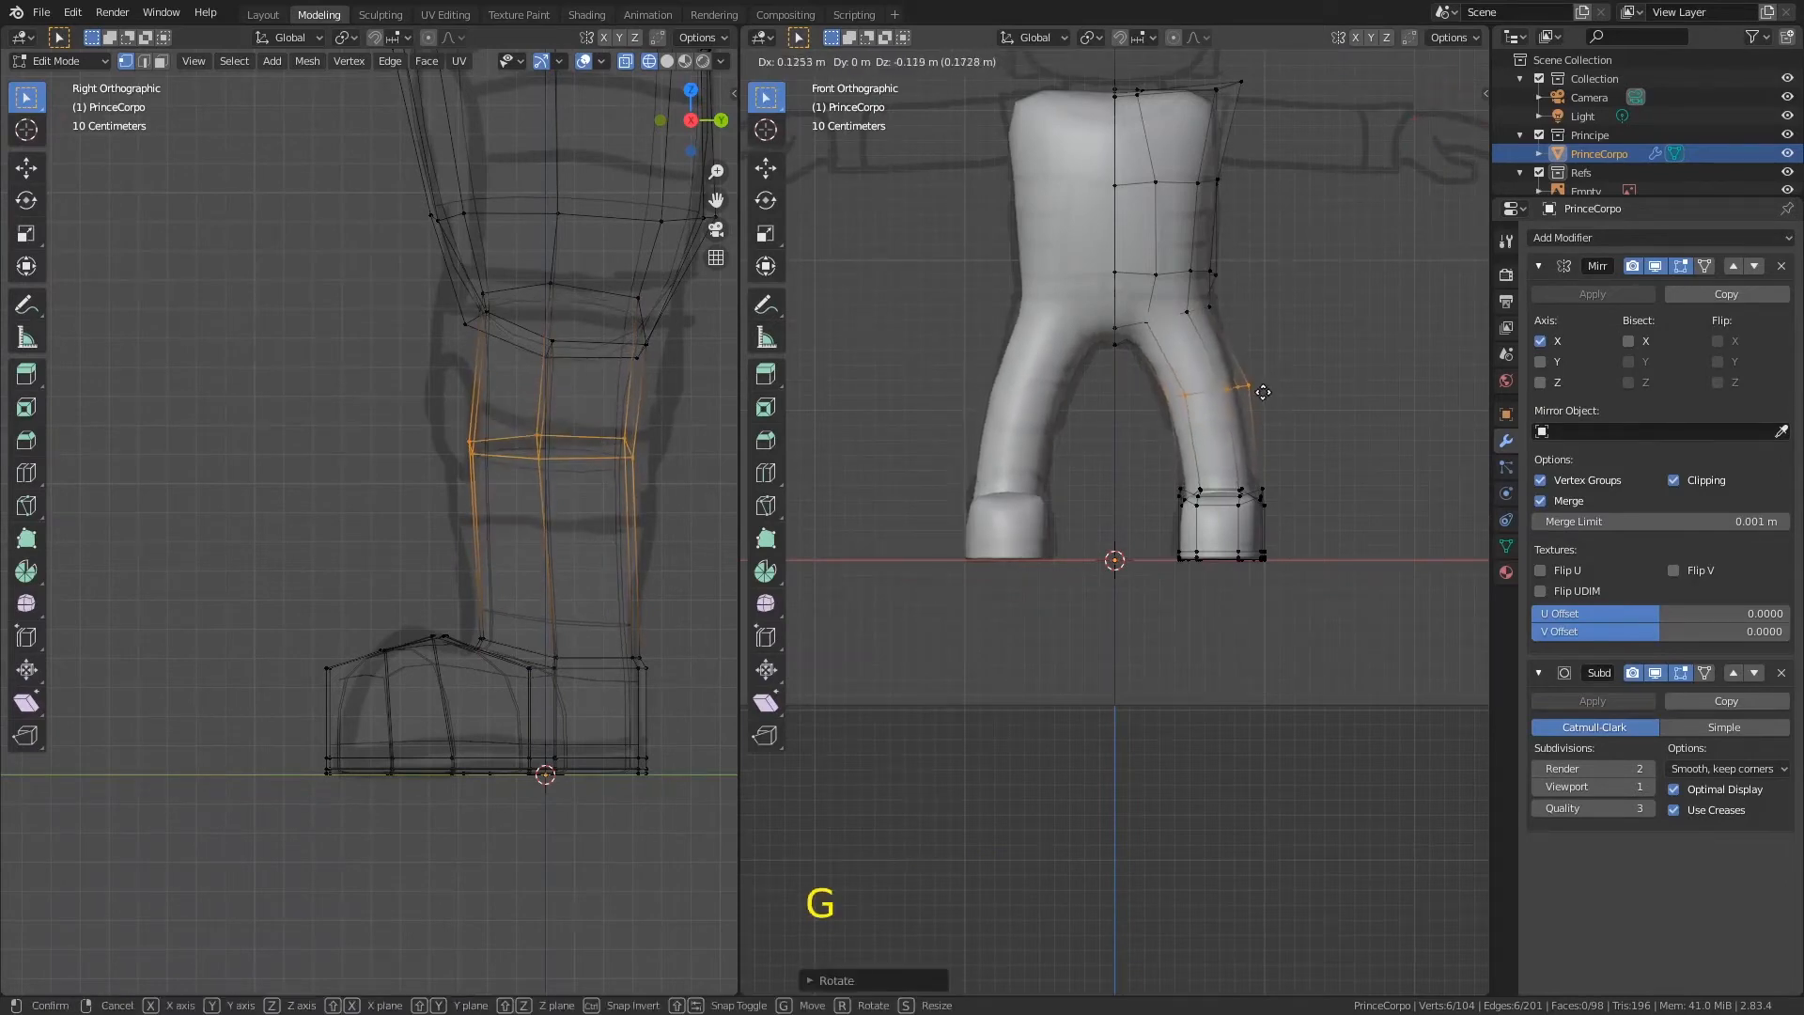
{"action": "left_click", "coordinate": [1212, 425]}
Step: Bevel the knee edge loop into a band of two loops with a width of about 0.1 m
{"action": "key", "text": "b"}
{"action": "right_click", "coordinate": [1212, 425]}
{"action": "key", "text": "ctrl+b"}
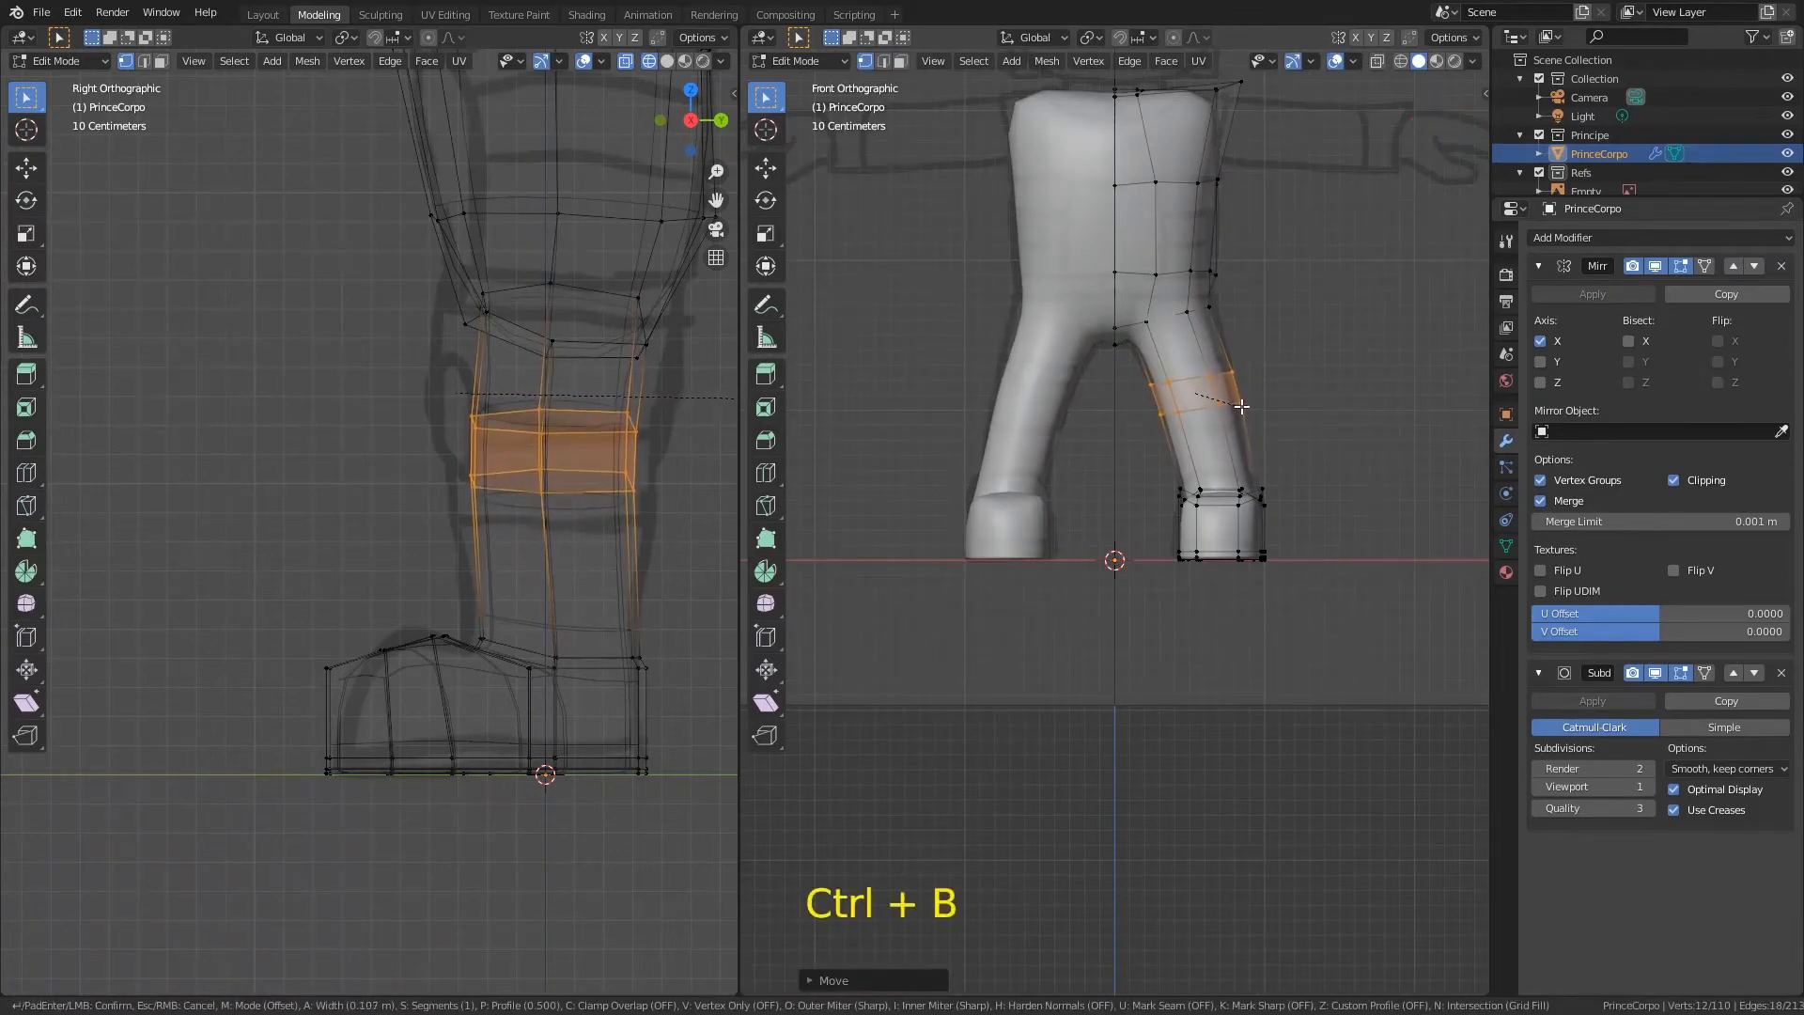
{"action": "left_click", "coordinate": [1244, 407]}
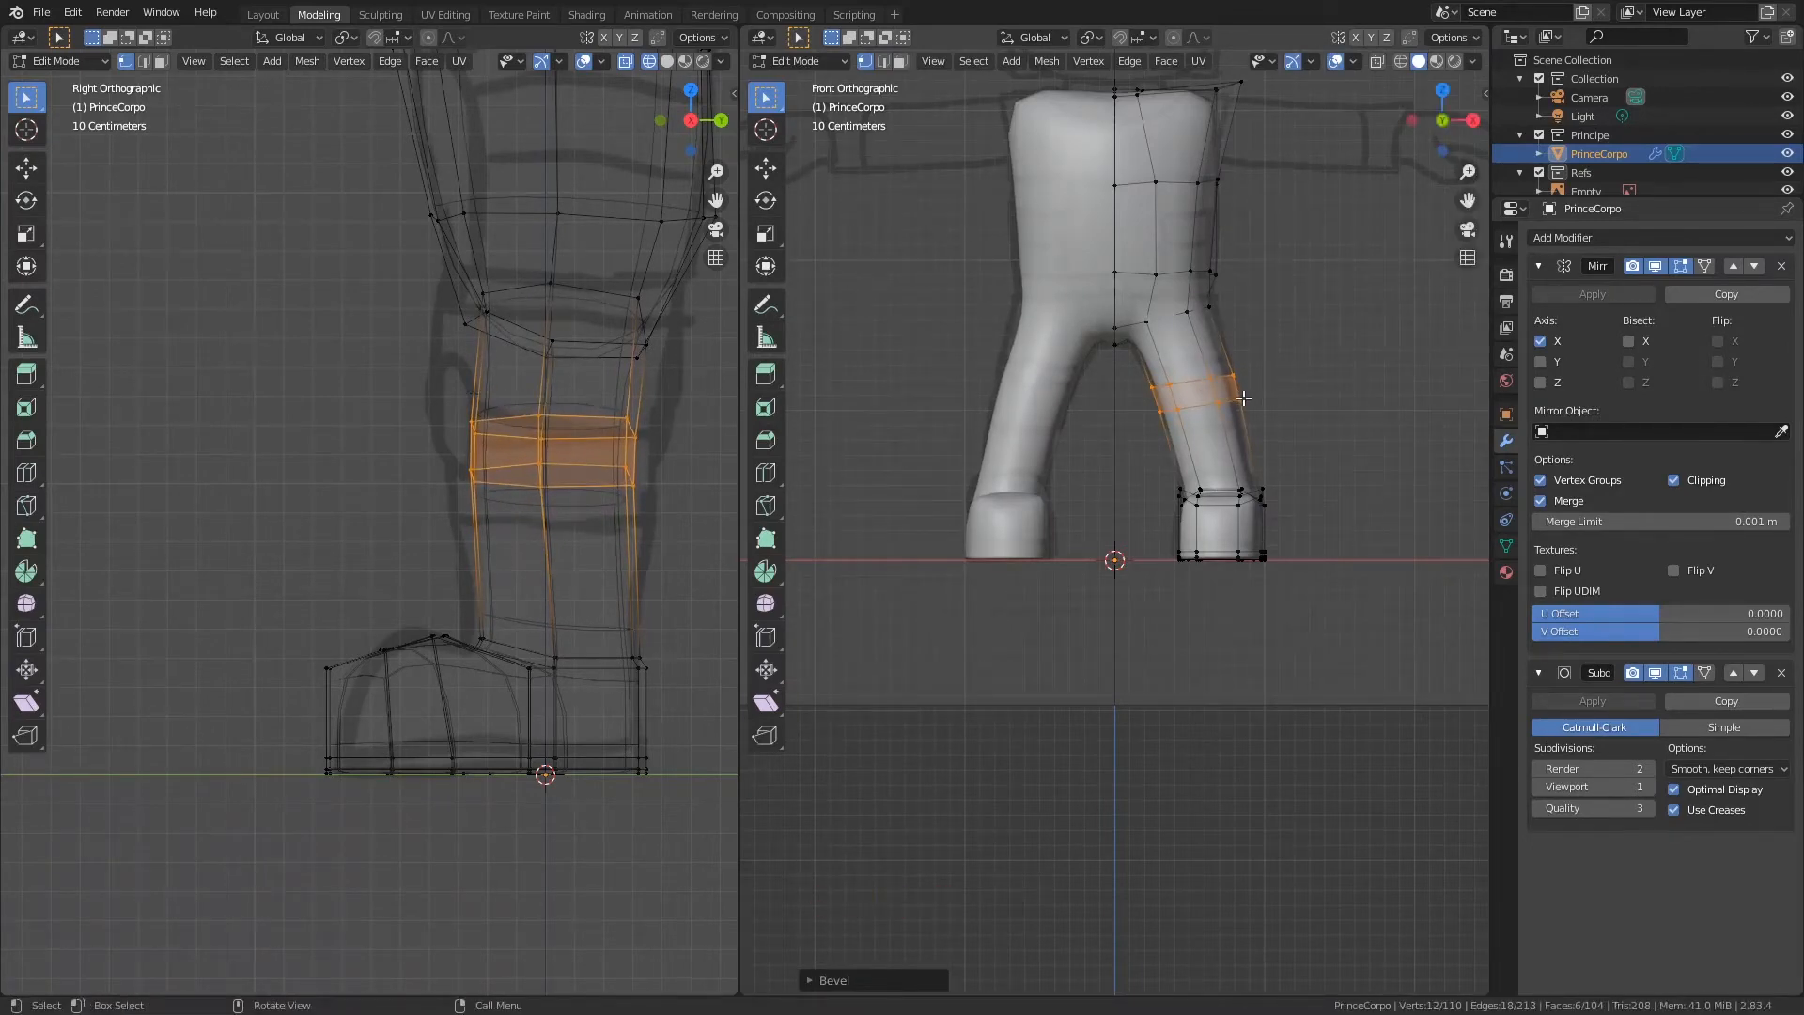
Step: In right orthographic view, tilt the lower loop of the knee band down toward the front and tilt the upper loop slightly the same way
{"action": "key", "text": "KP_3"}
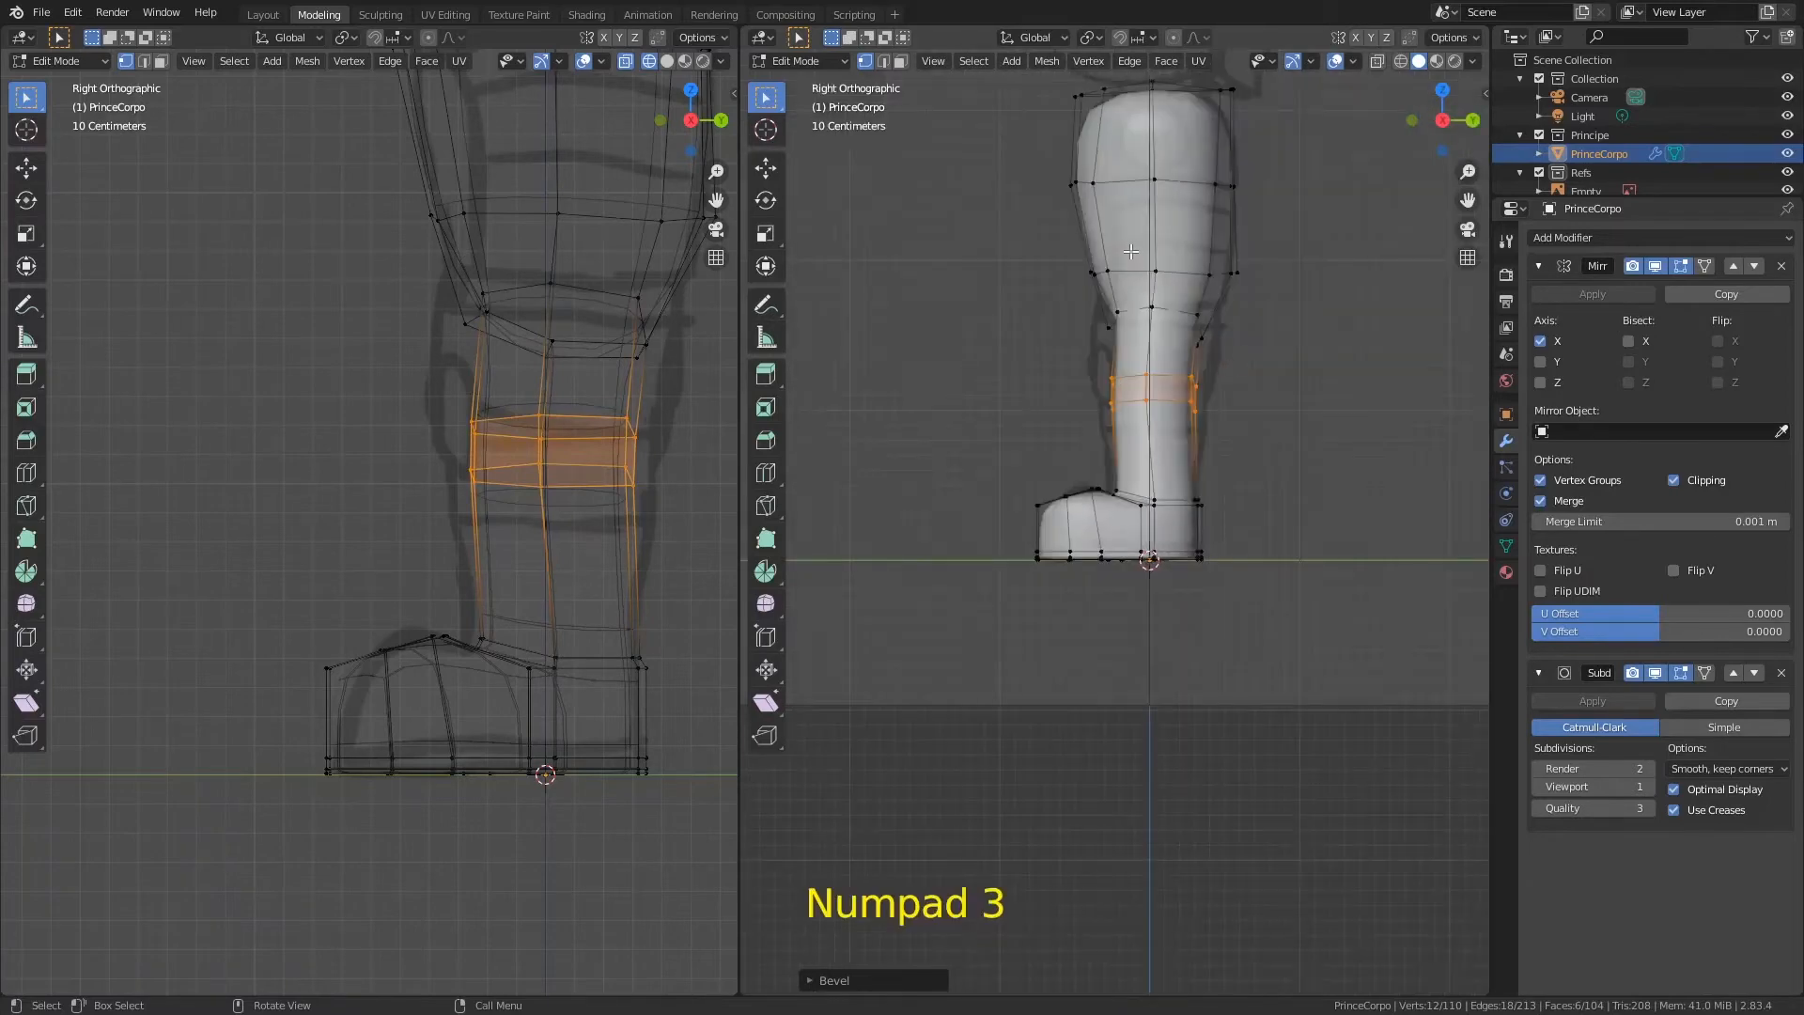
{"action": "left_click", "coordinate": [1235, 413], "text": "alt"}
{"action": "key", "text": "r"}
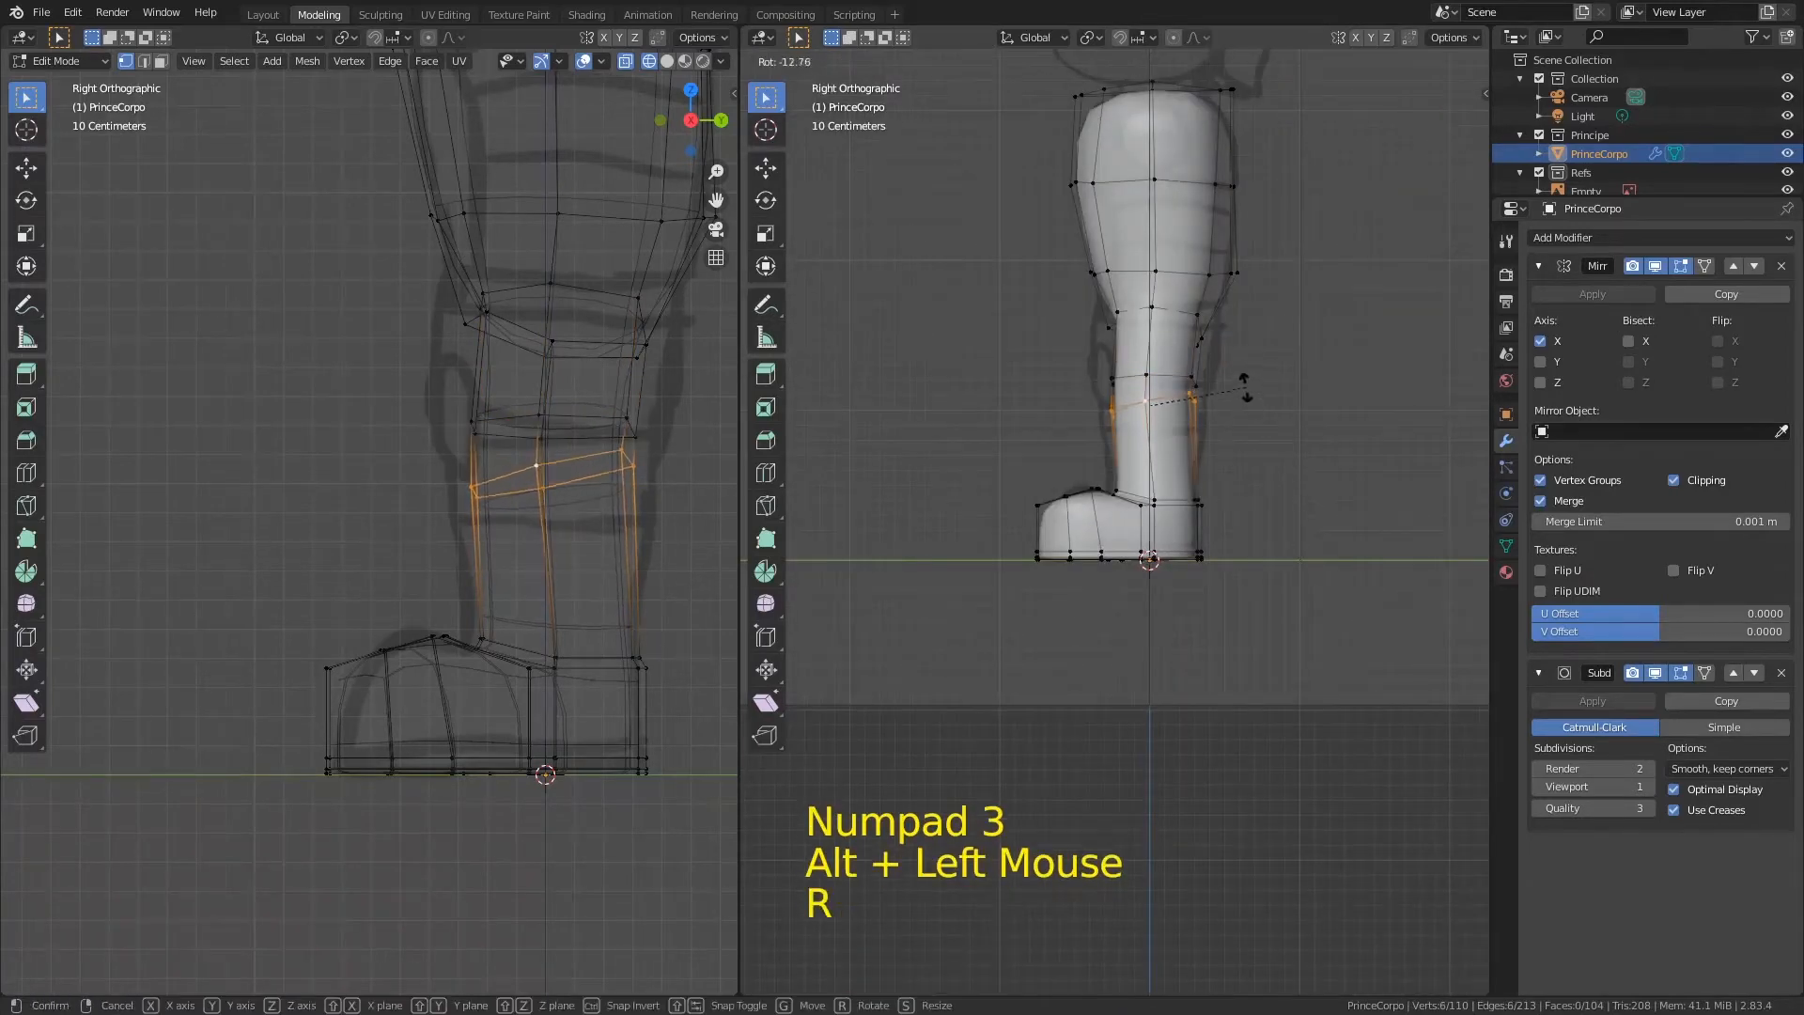
{"action": "left_click", "coordinate": [1239, 384]}
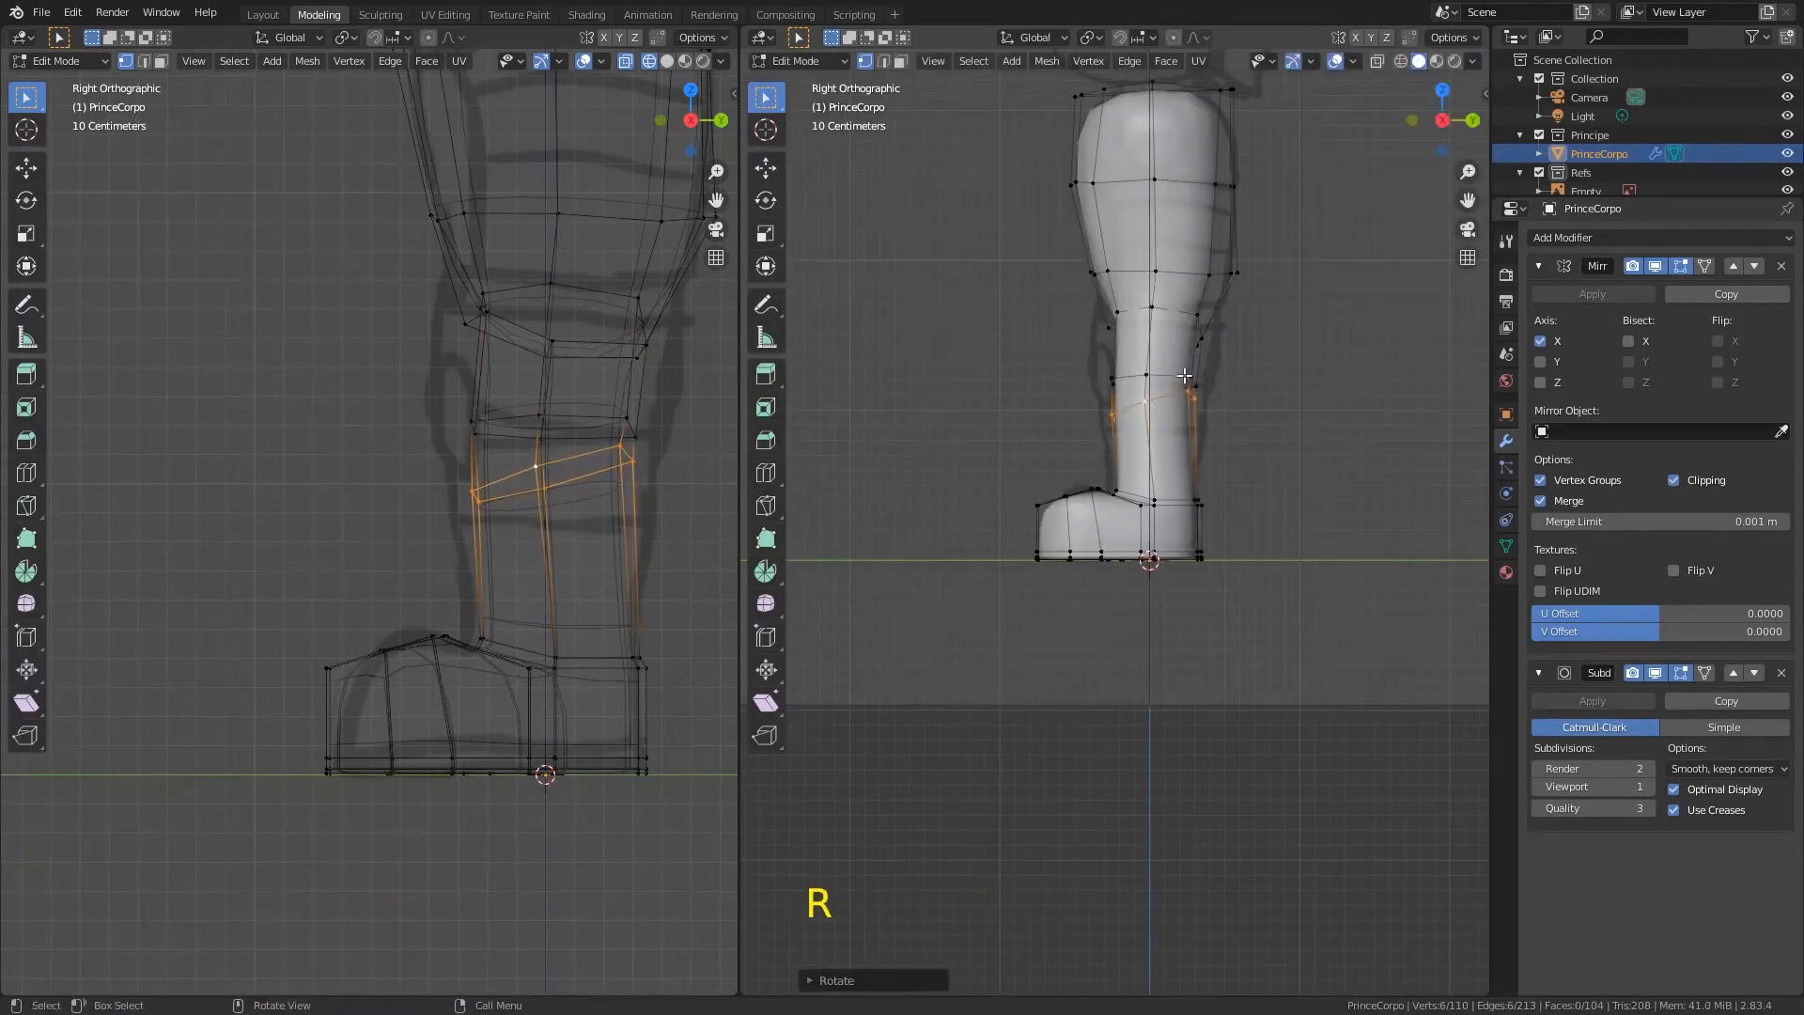
{"action": "left_click", "coordinate": [1235, 405], "text": "alt"}
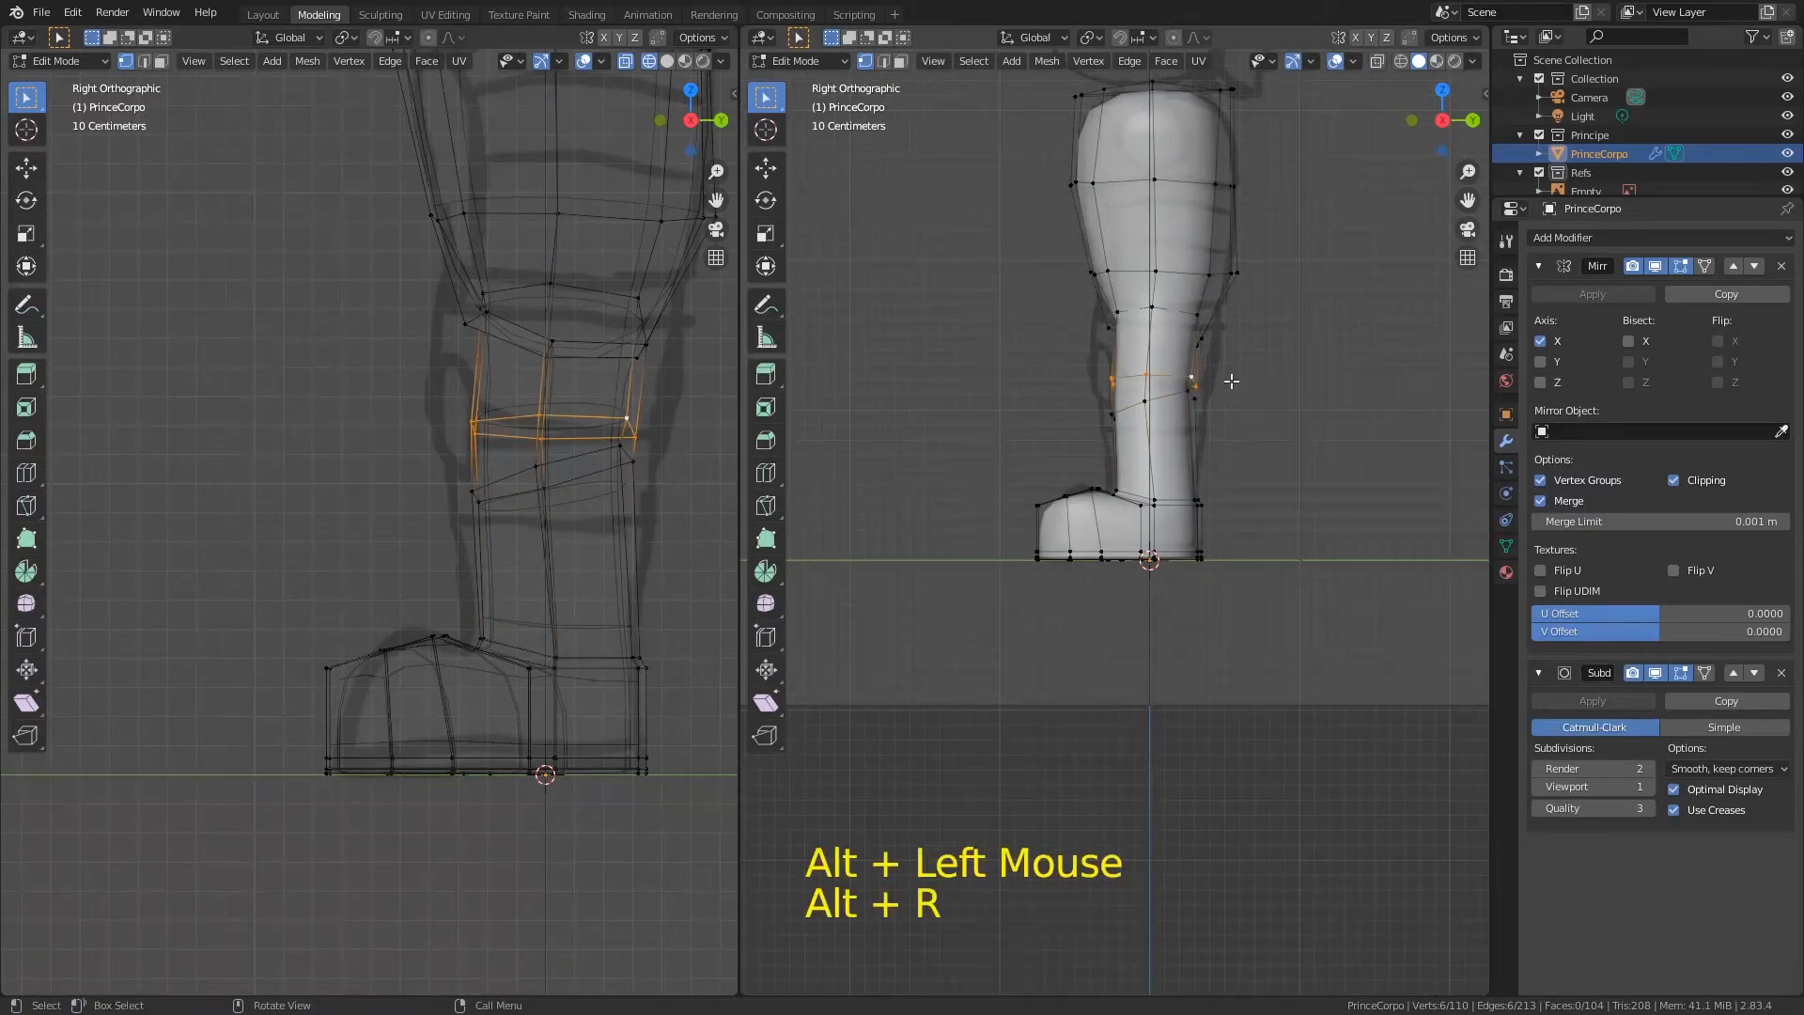
{"action": "key", "text": "r"}
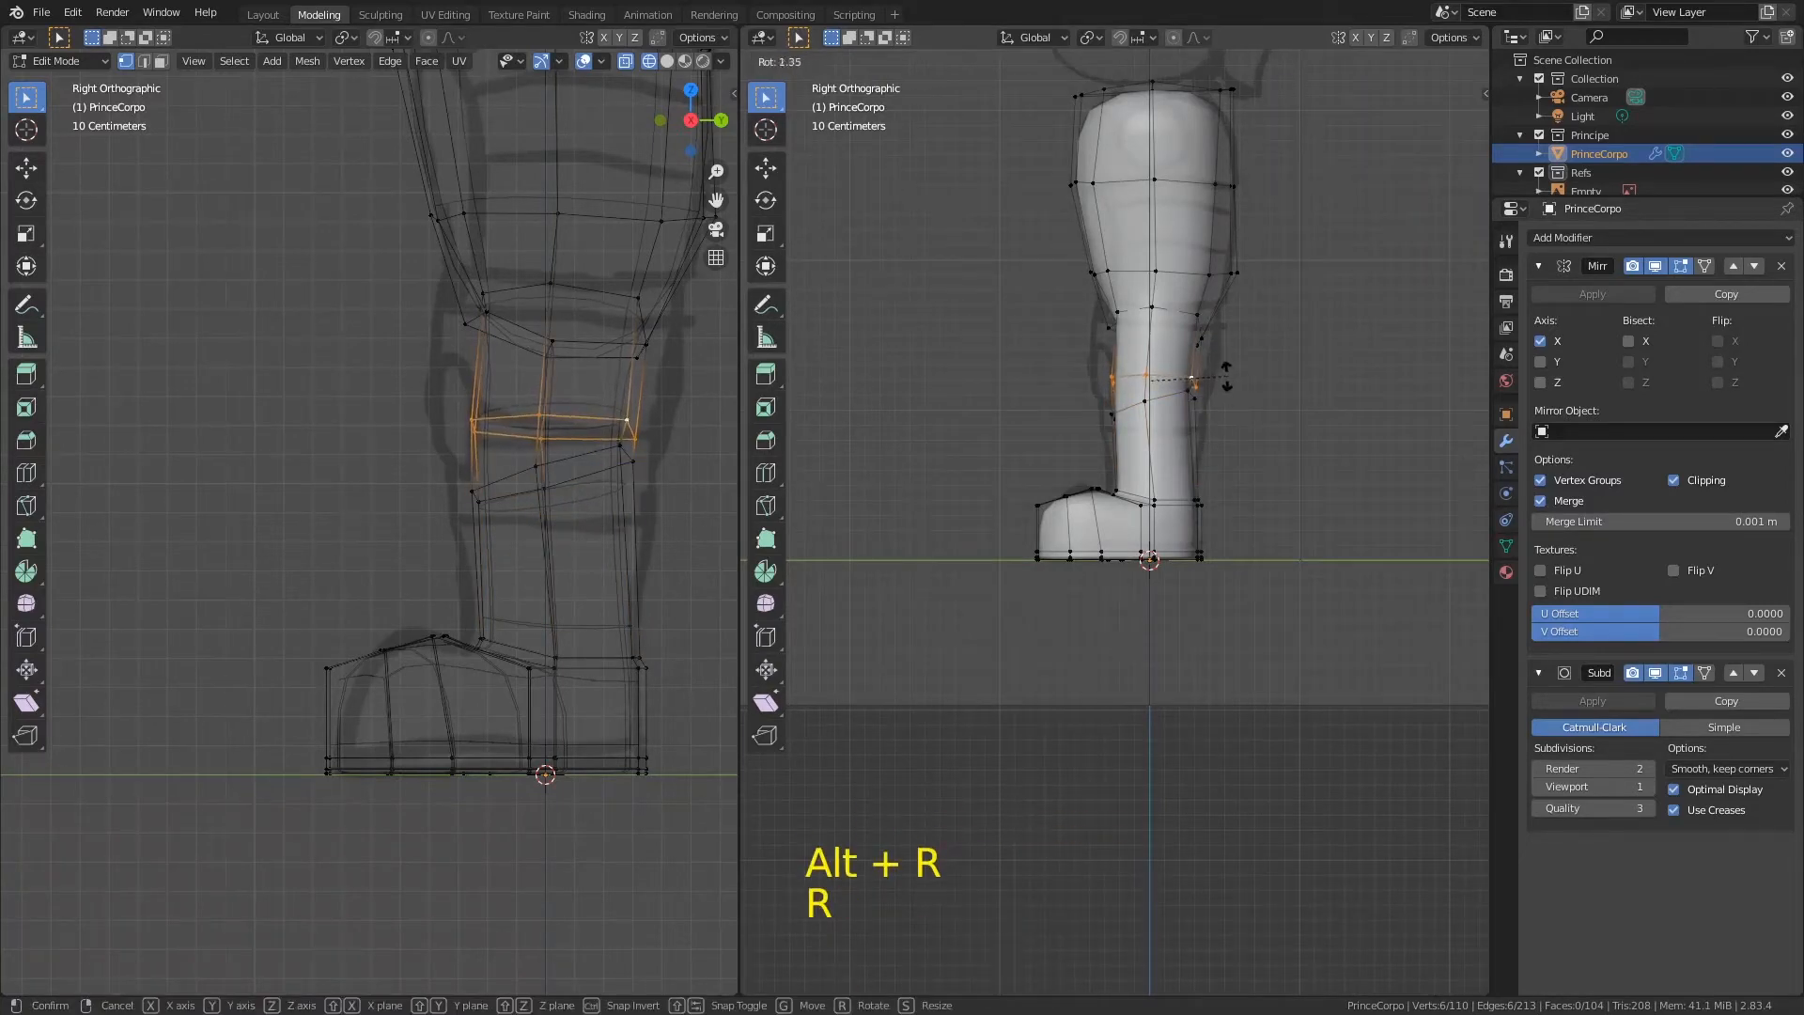
{"action": "left_click", "coordinate": [1221, 371]}
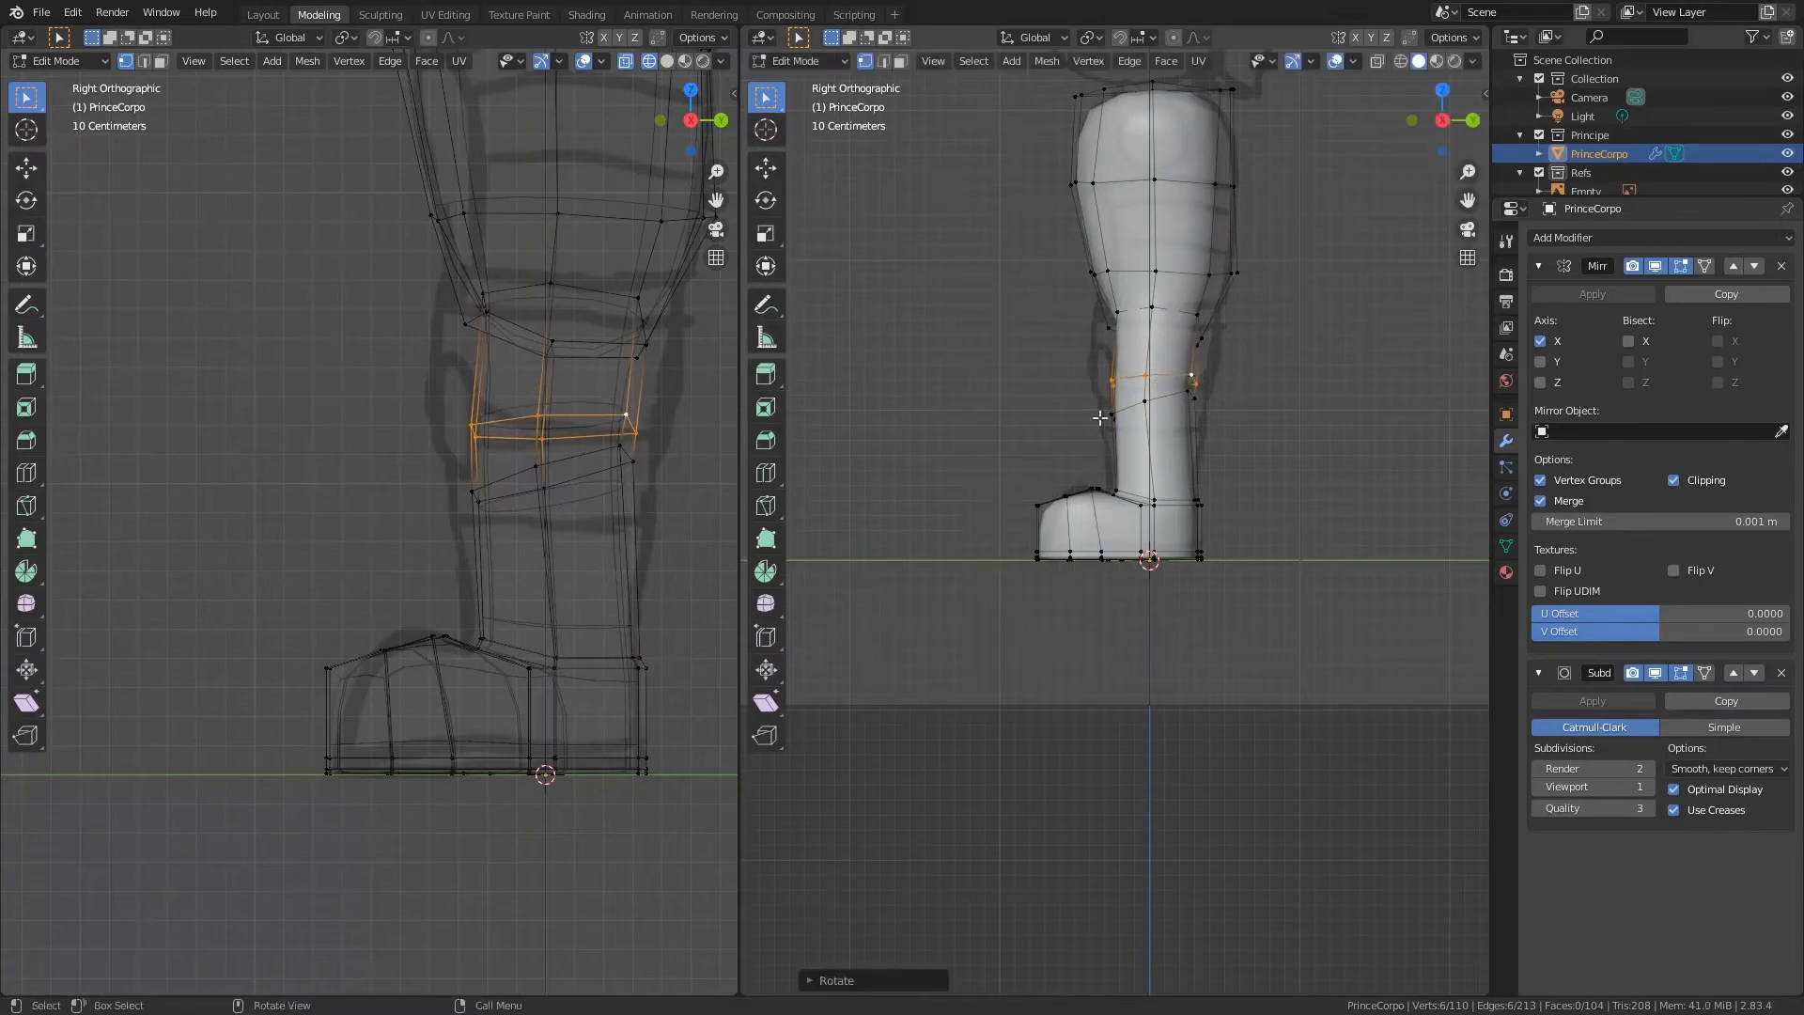
Step: Add a loop cut between knee and ankle, then rotate it and move it slightly down and back to follow the calf
{"action": "key", "text": "ctrl+r"}
{"action": "left_click", "coordinate": [1193, 454]}
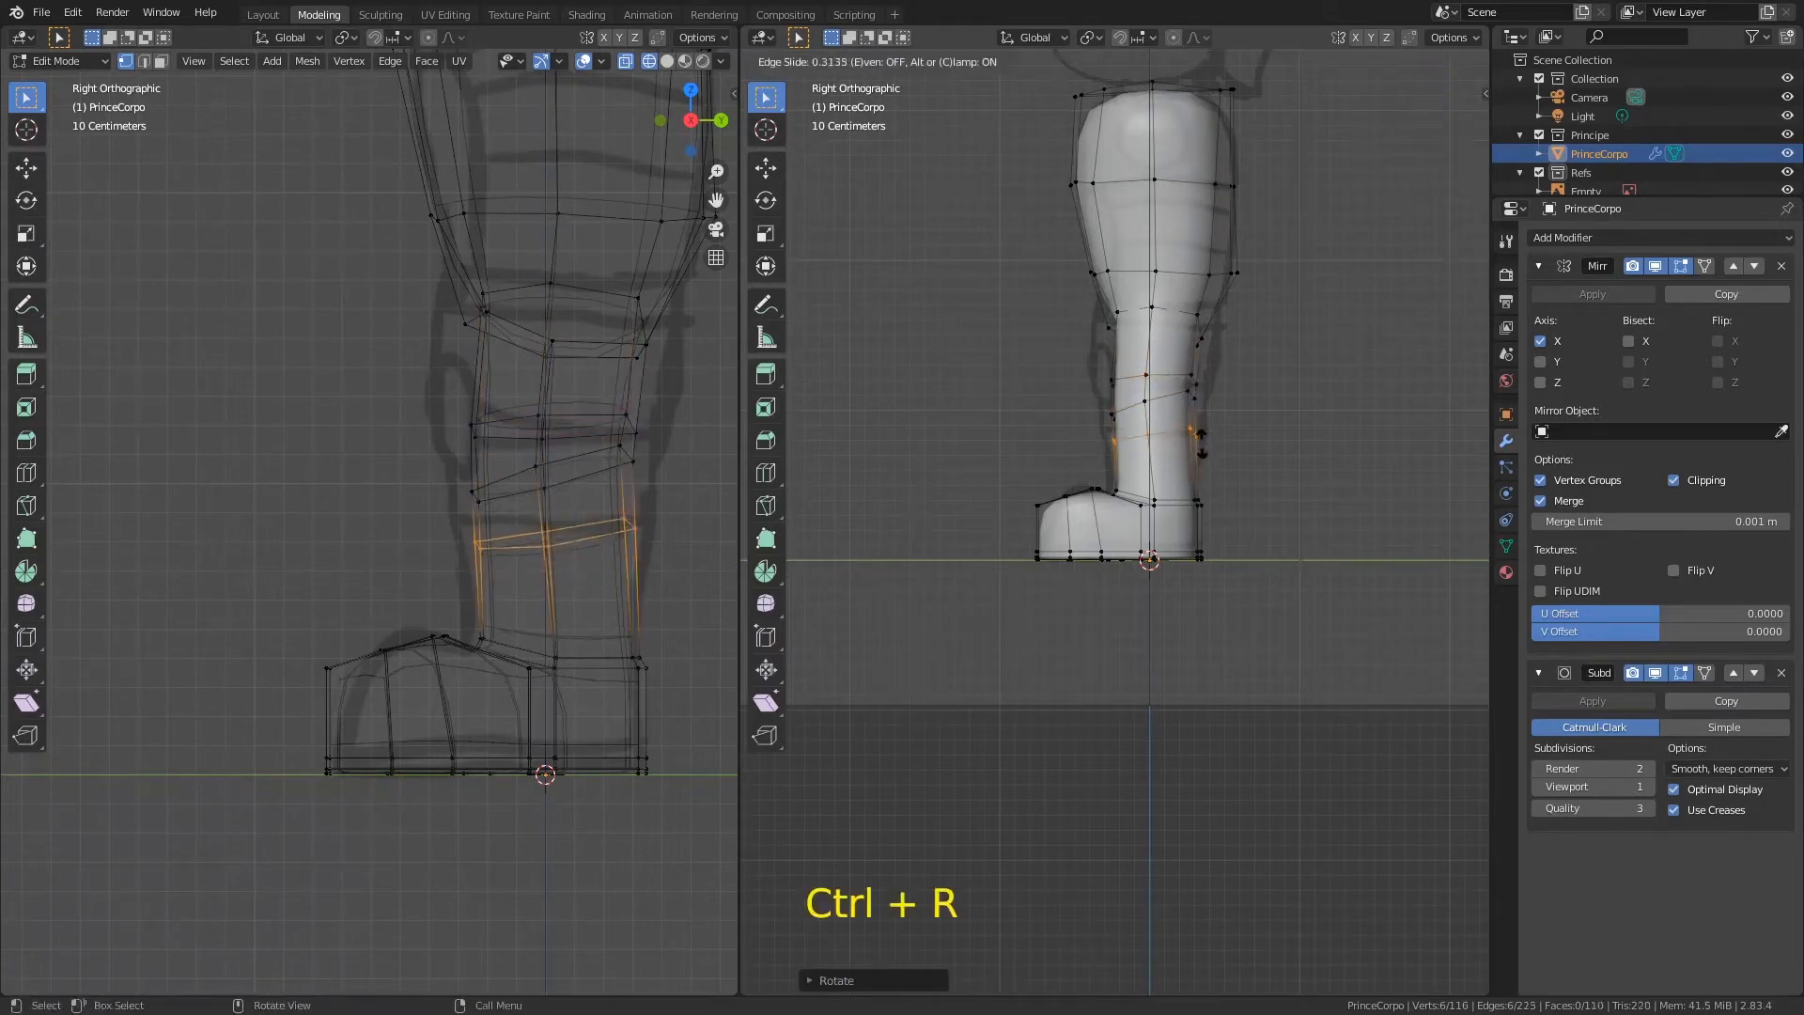
{"action": "left_click", "coordinate": [1201, 446]}
{"action": "key", "text": "r"}
{"action": "left_click", "coordinate": [1214, 439]}
{"action": "key", "text": "g"}
{"action": "left_click", "coordinate": [1218, 437]}
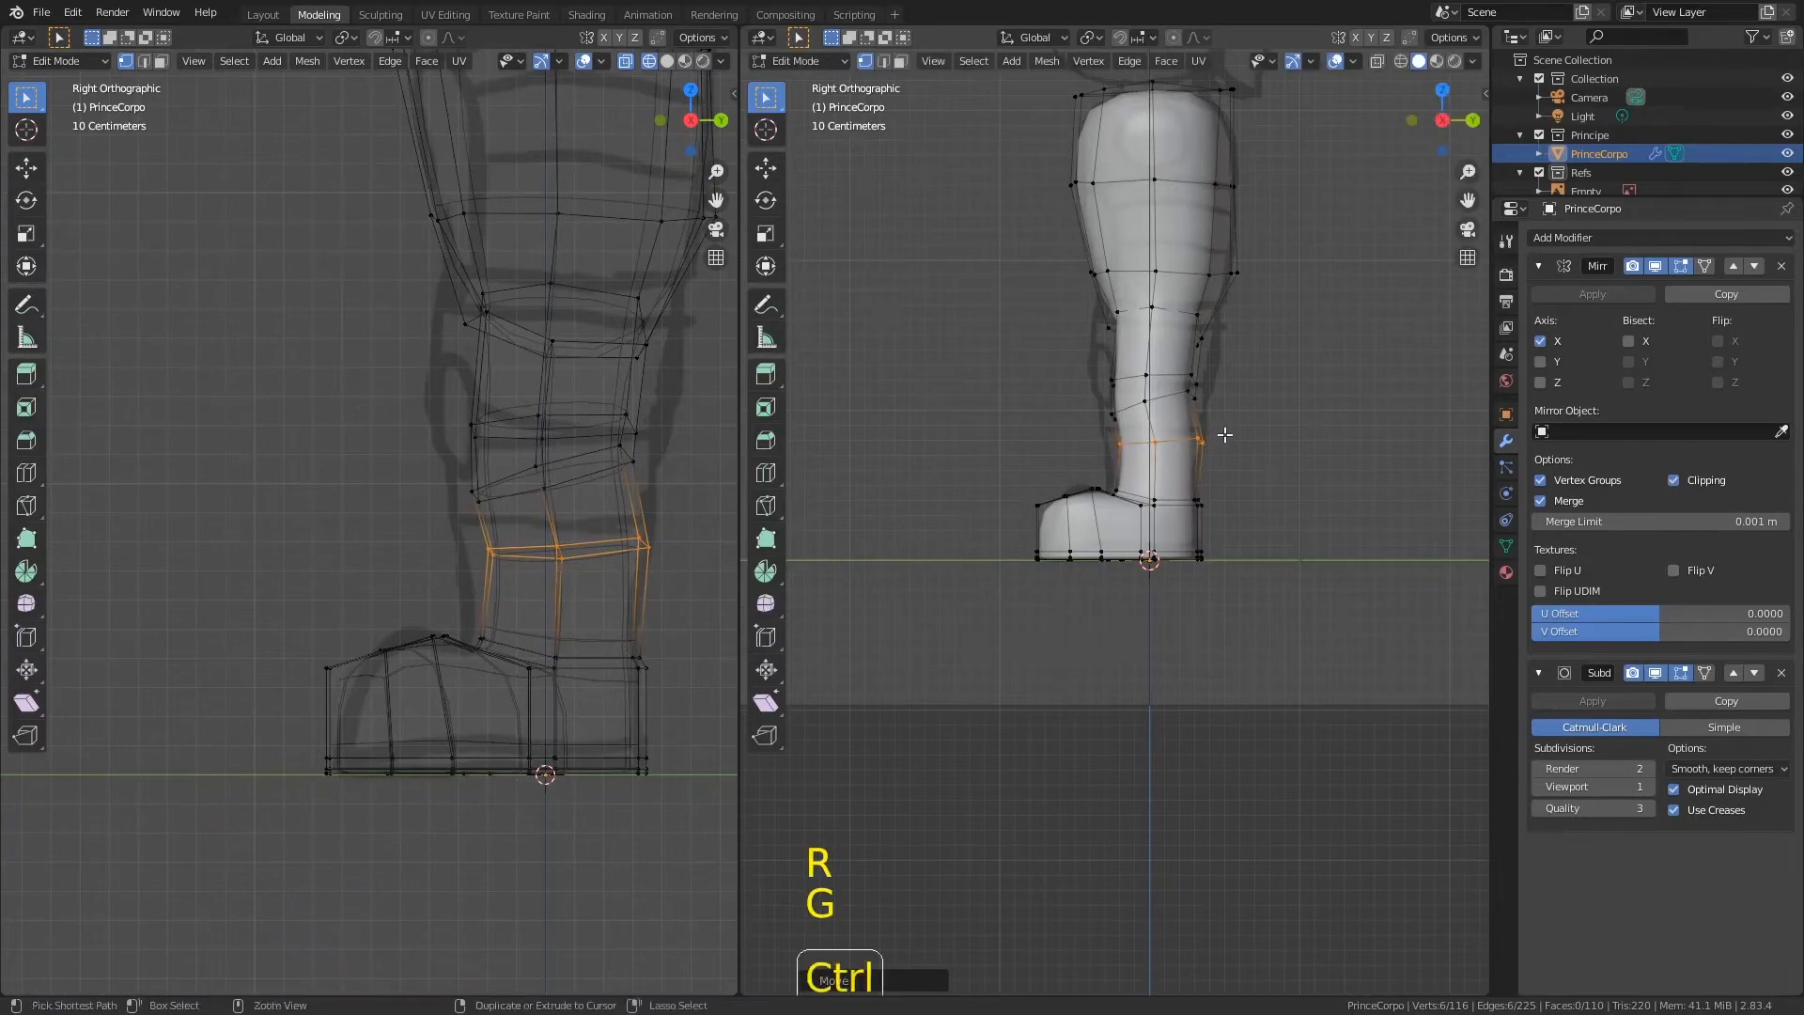
Step: Move the rear vertices of the calf loop slightly up and back, and check the leg's smoothed shape in Object Mode
{"action": "left_click", "coordinate": [1219, 444], "text": "ctrl"}
{"action": "left_click", "coordinate": [1210, 430]}
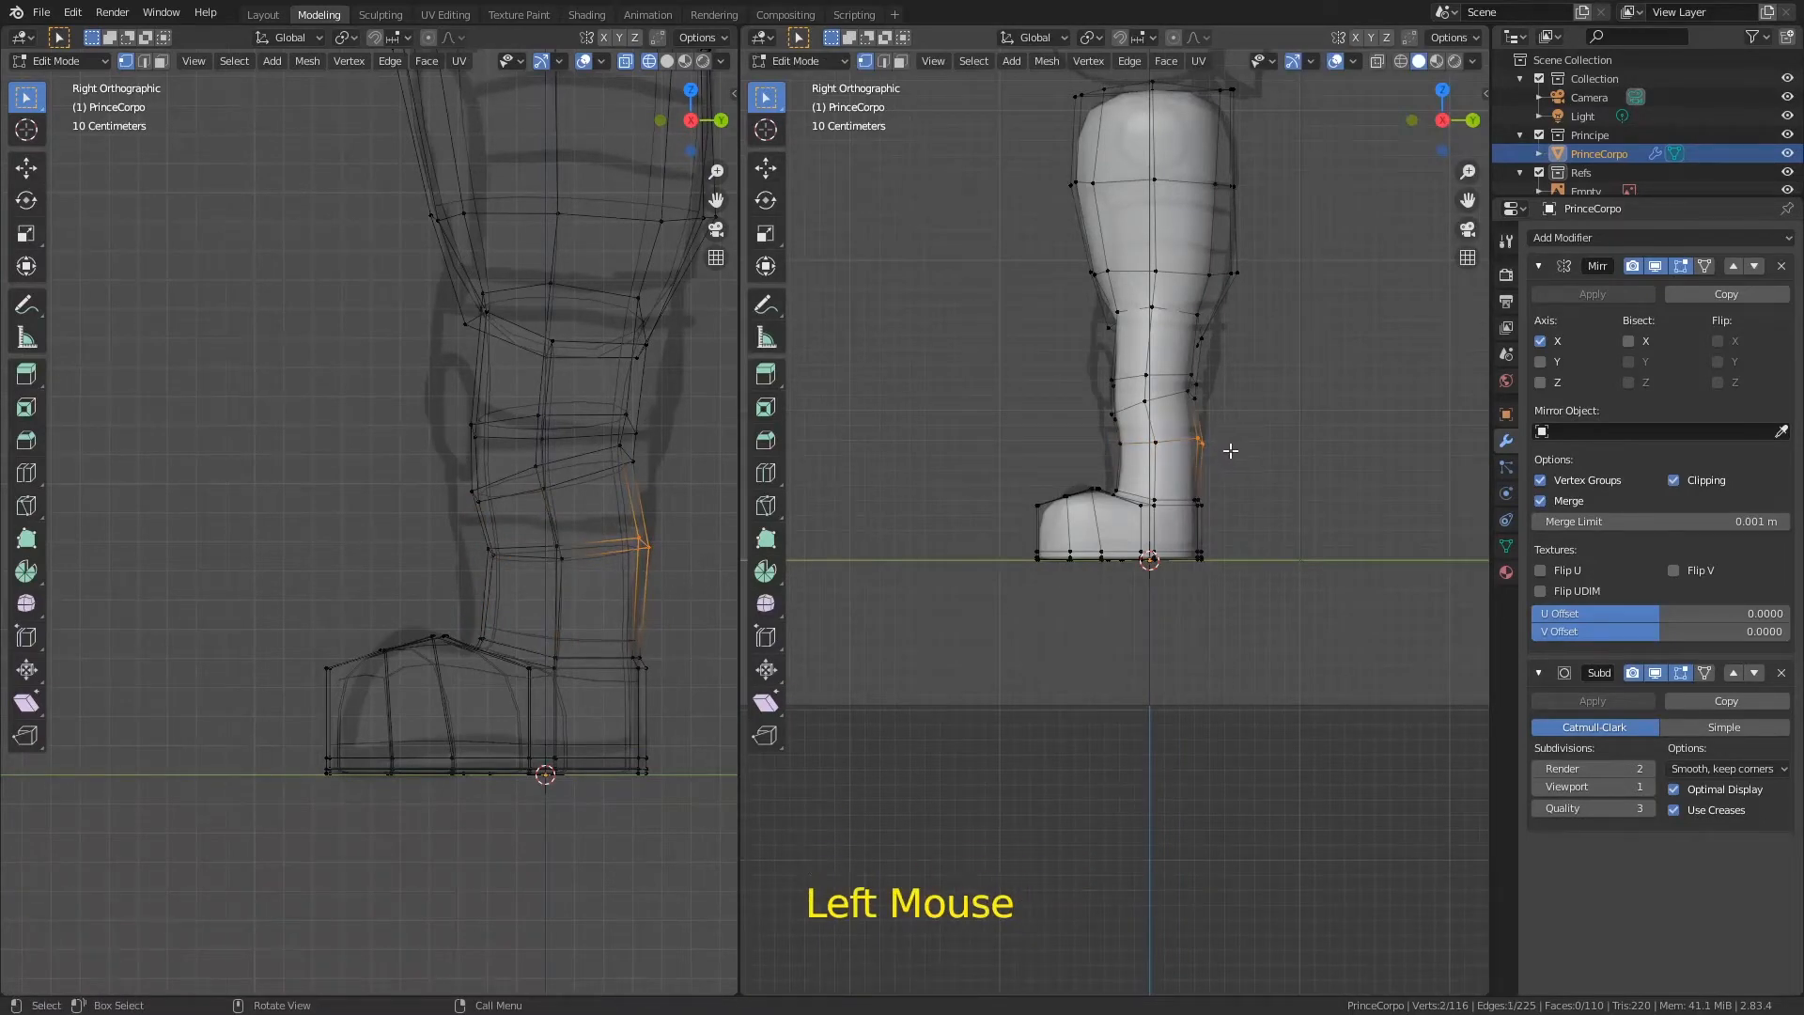
{"action": "left_click_drag", "start_coordinate": [607, 524], "coordinate": [688, 596]}
{"action": "key", "text": "g"}
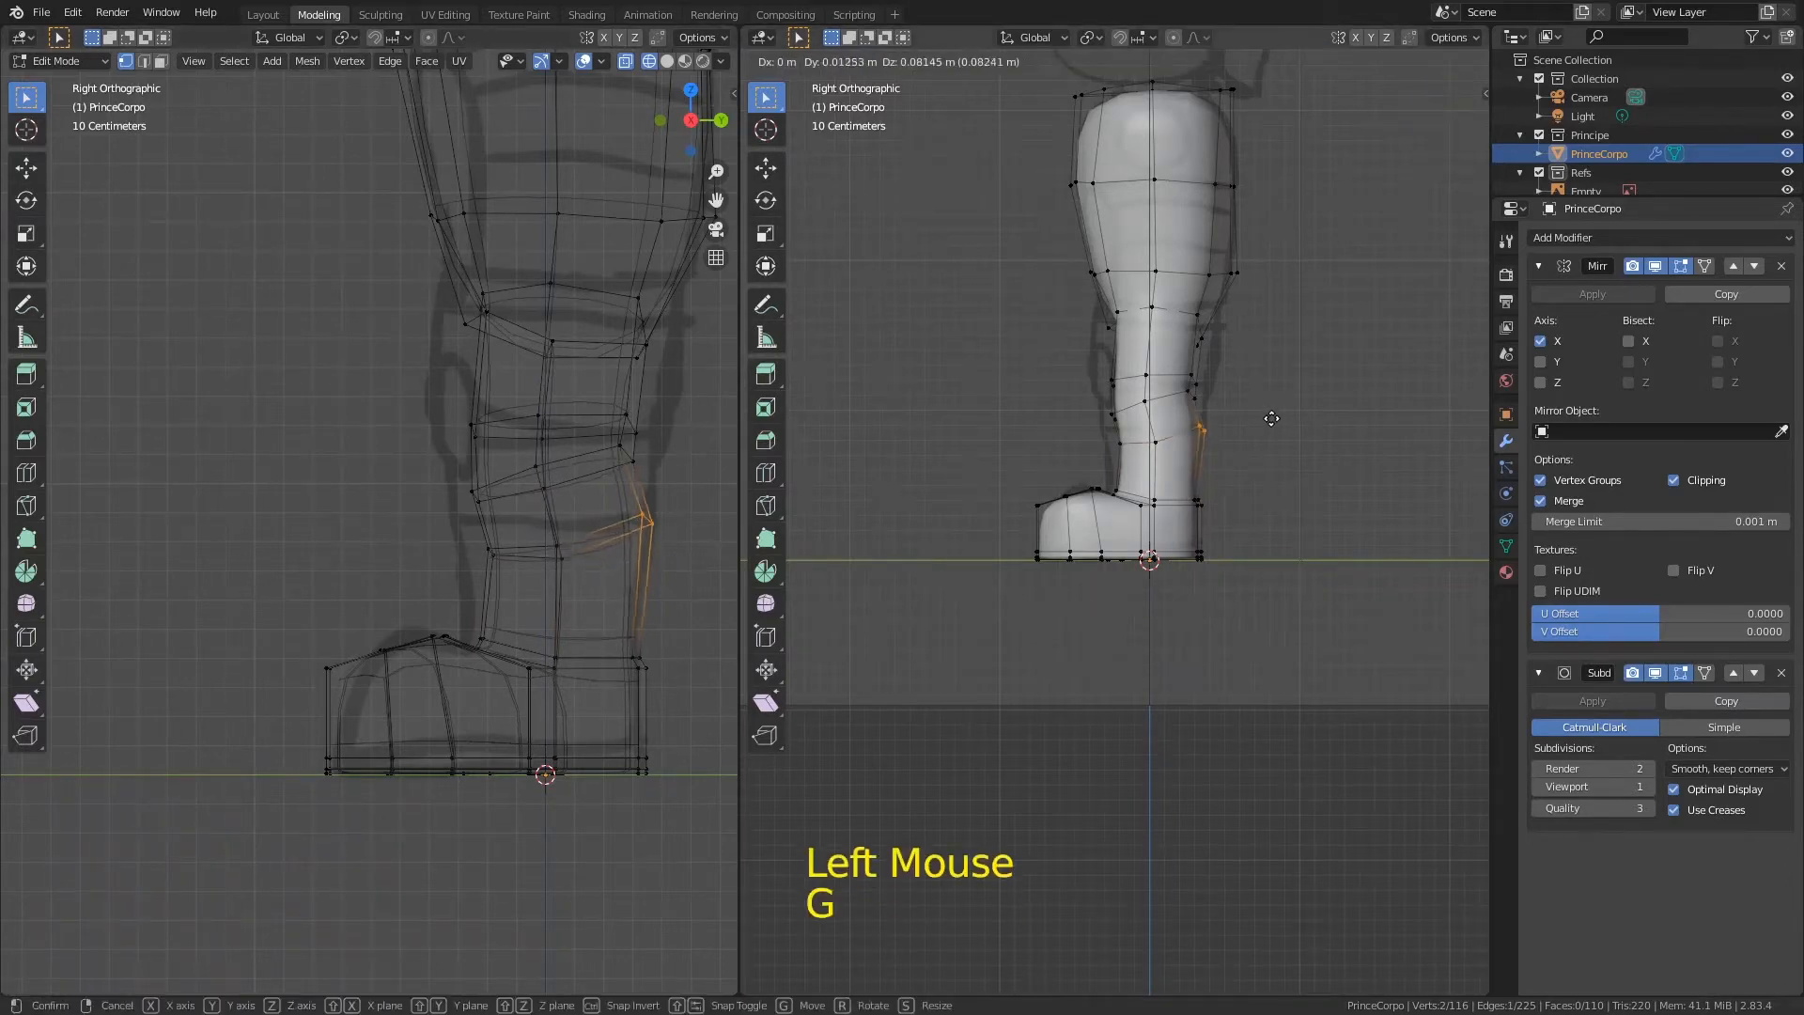
{"action": "left_click", "coordinate": [1271, 422]}
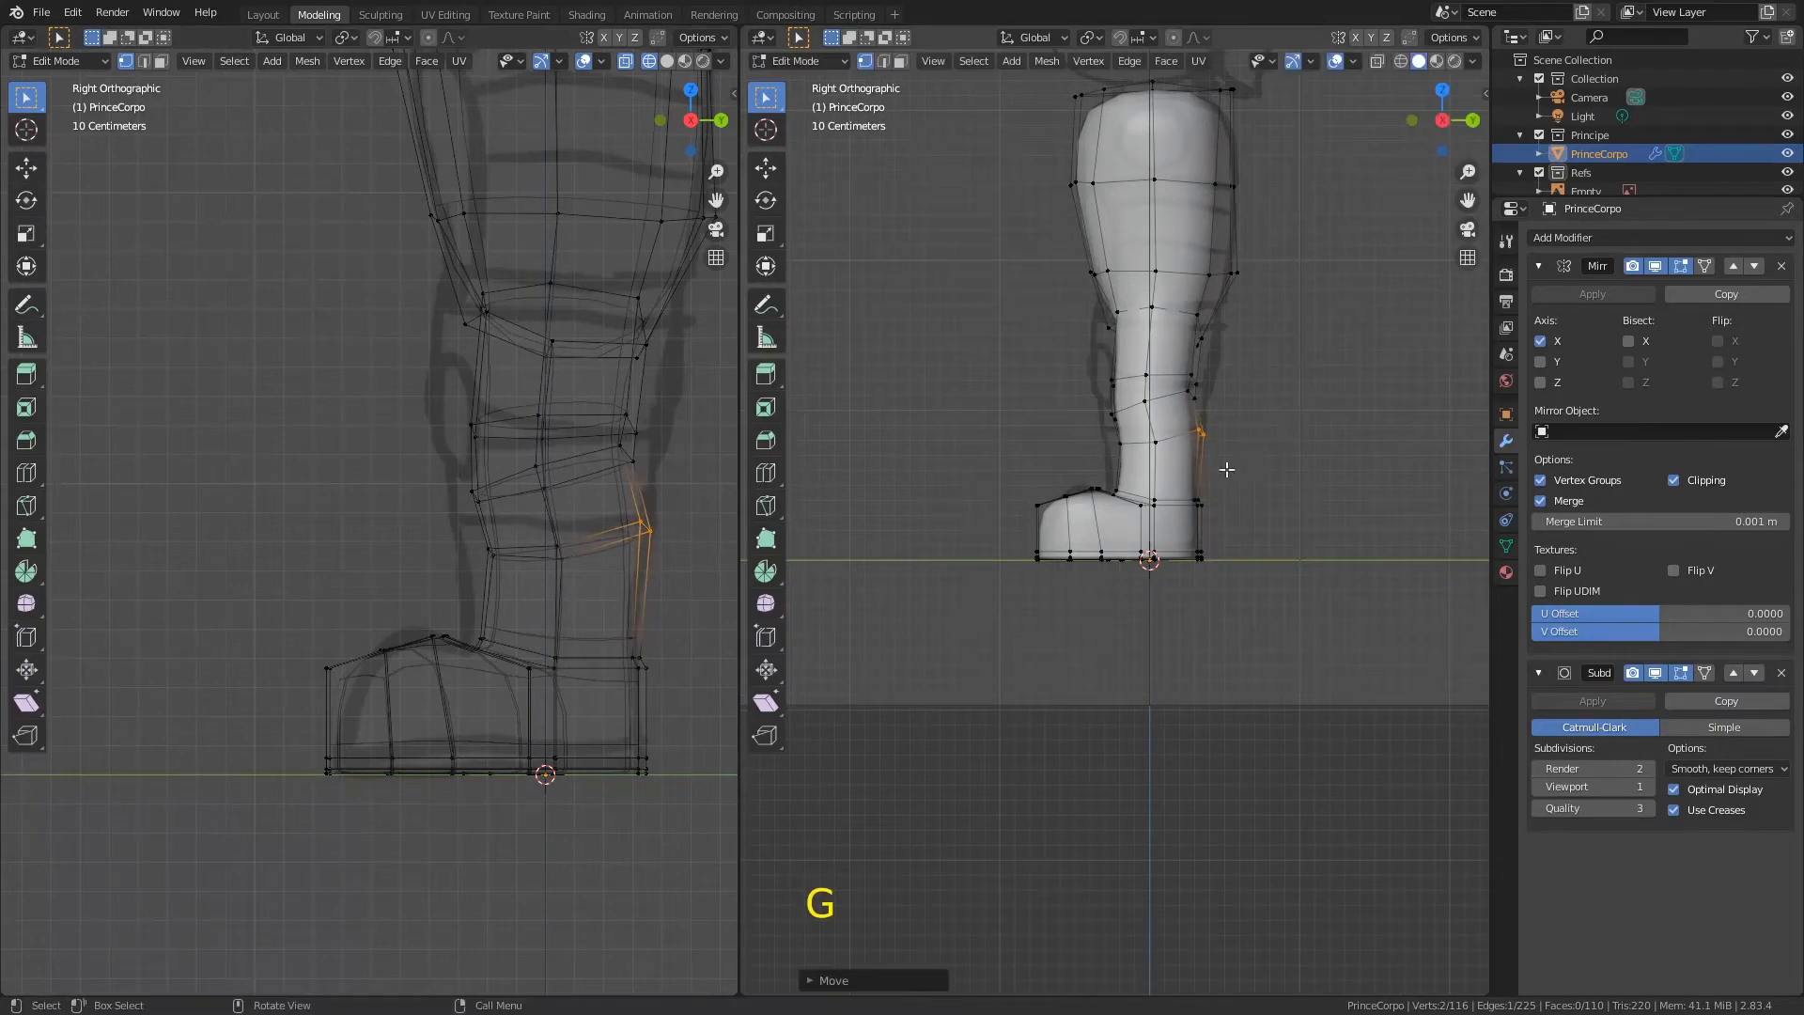
{"action": "key", "text": "Tab"}
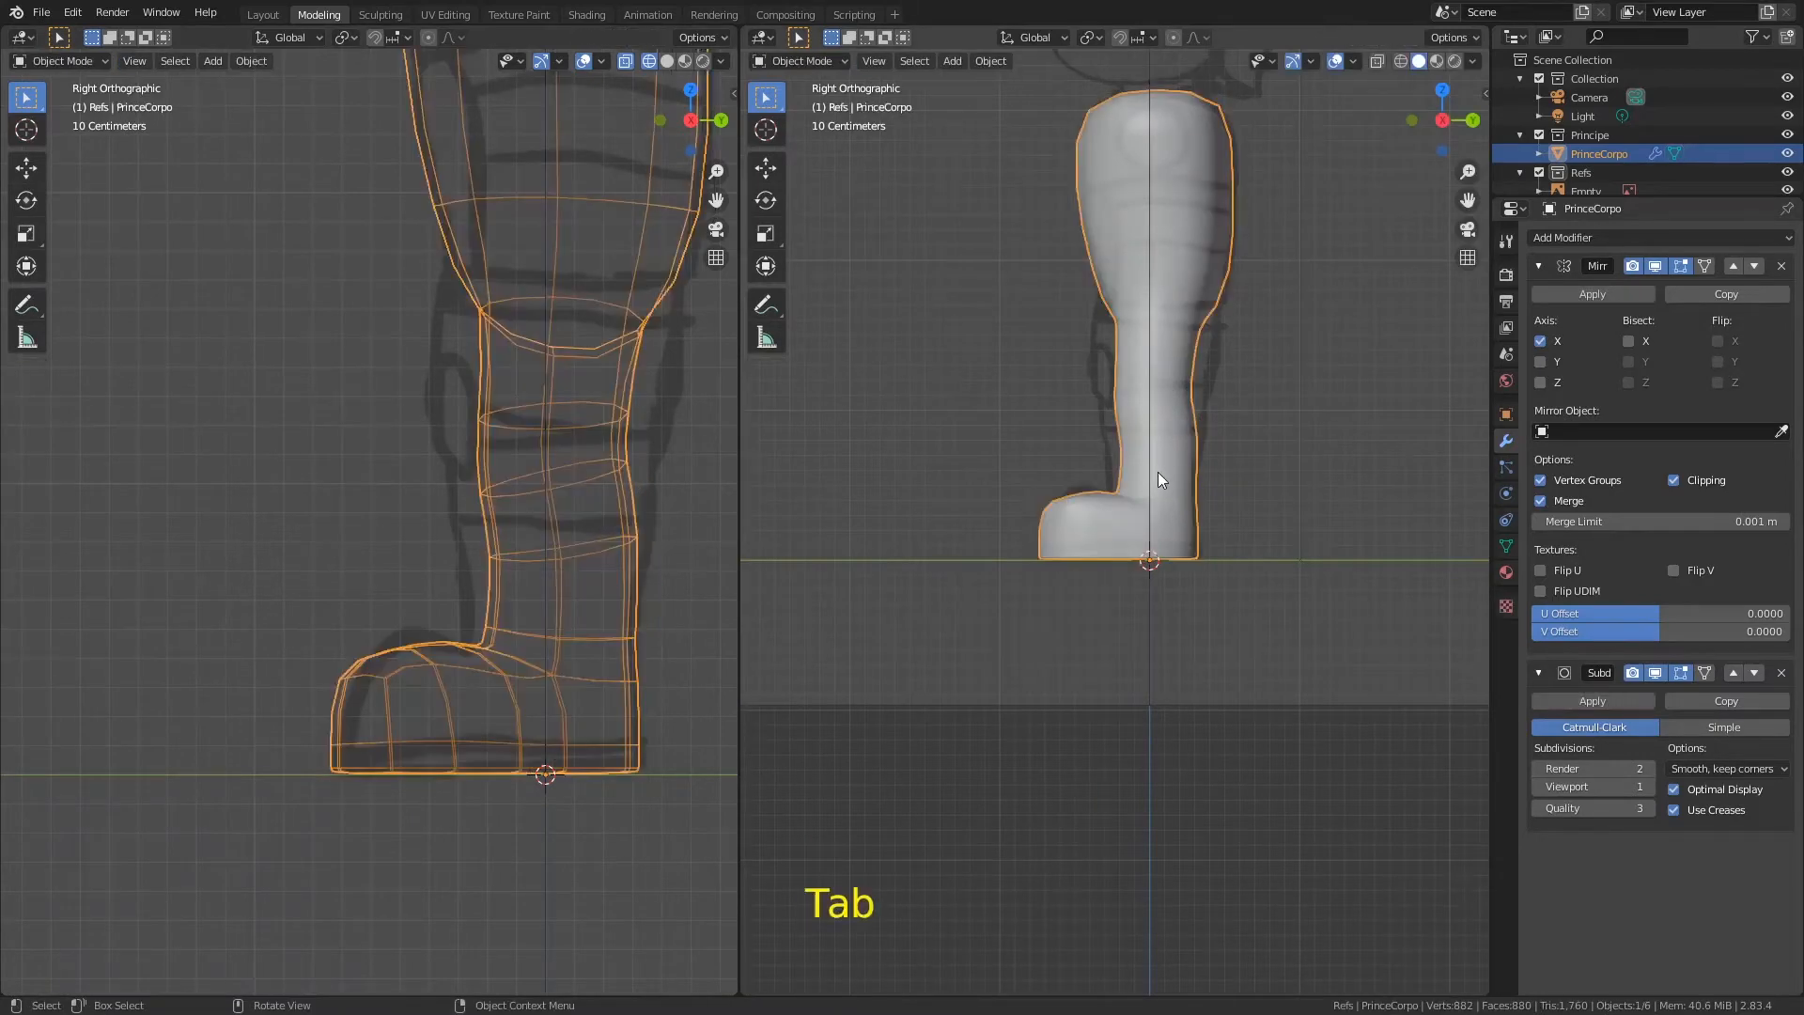
{"action": "key", "text": "Tab"}
Step: Select the knee band and calf loops, scale them slightly along Y, and move them up the leg toward the reference
{"action": "left_click_drag", "start_coordinate": [1059, 340], "coordinate": [1250, 473]}
{"action": "left_click_drag", "start_coordinate": [418, 391], "coordinate": [657, 553]}
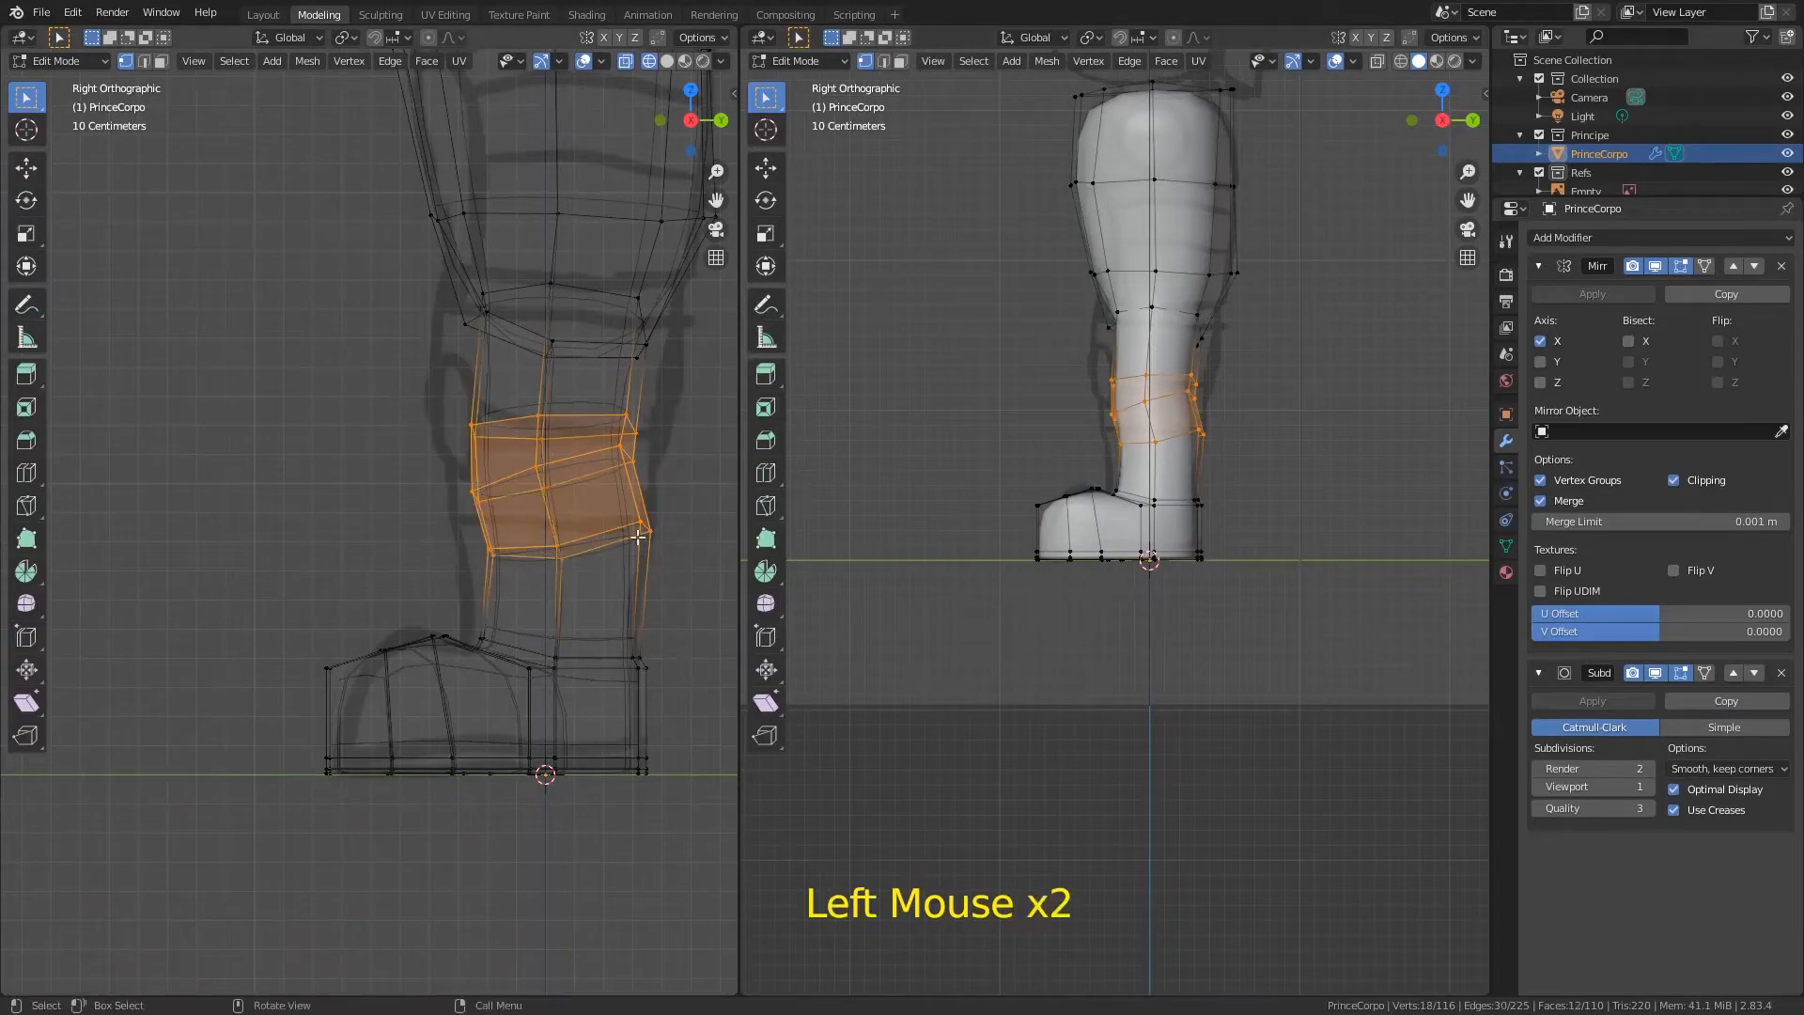
{"action": "key", "text": "s"}
{"action": "key", "text": "y"}
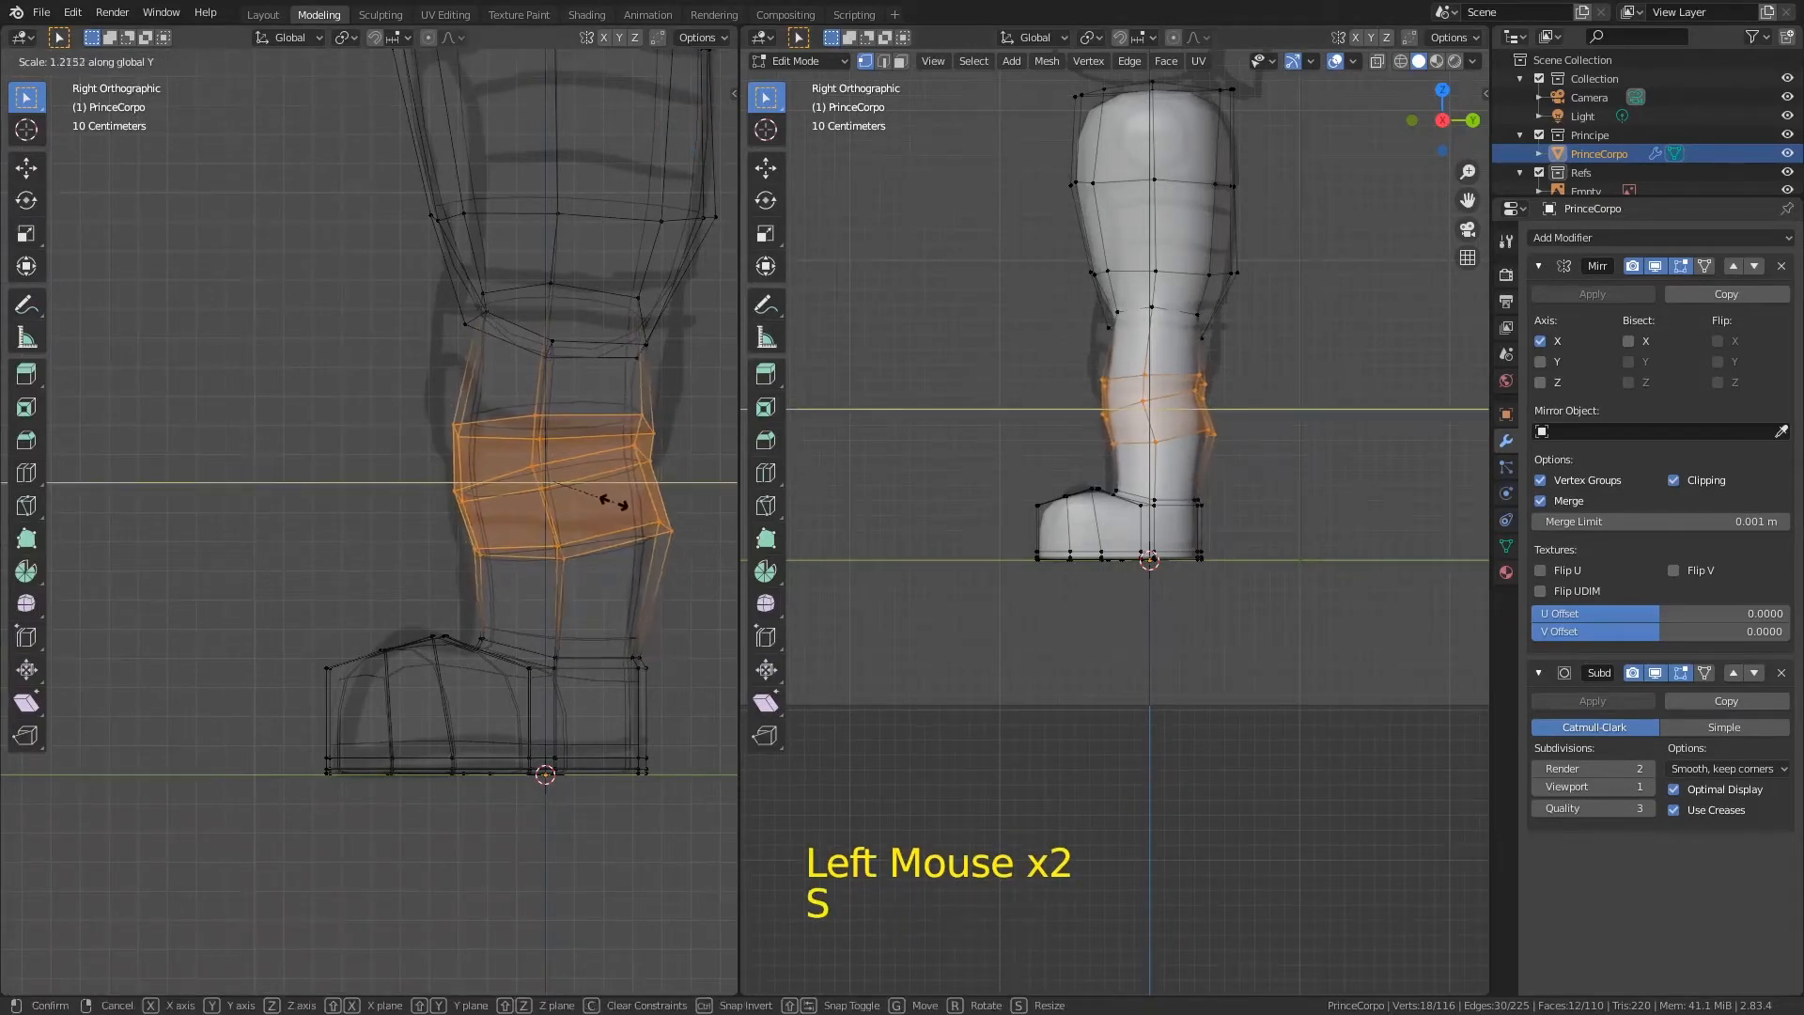
{"action": "left_click", "coordinate": [604, 499]}
{"action": "key", "text": "g"}
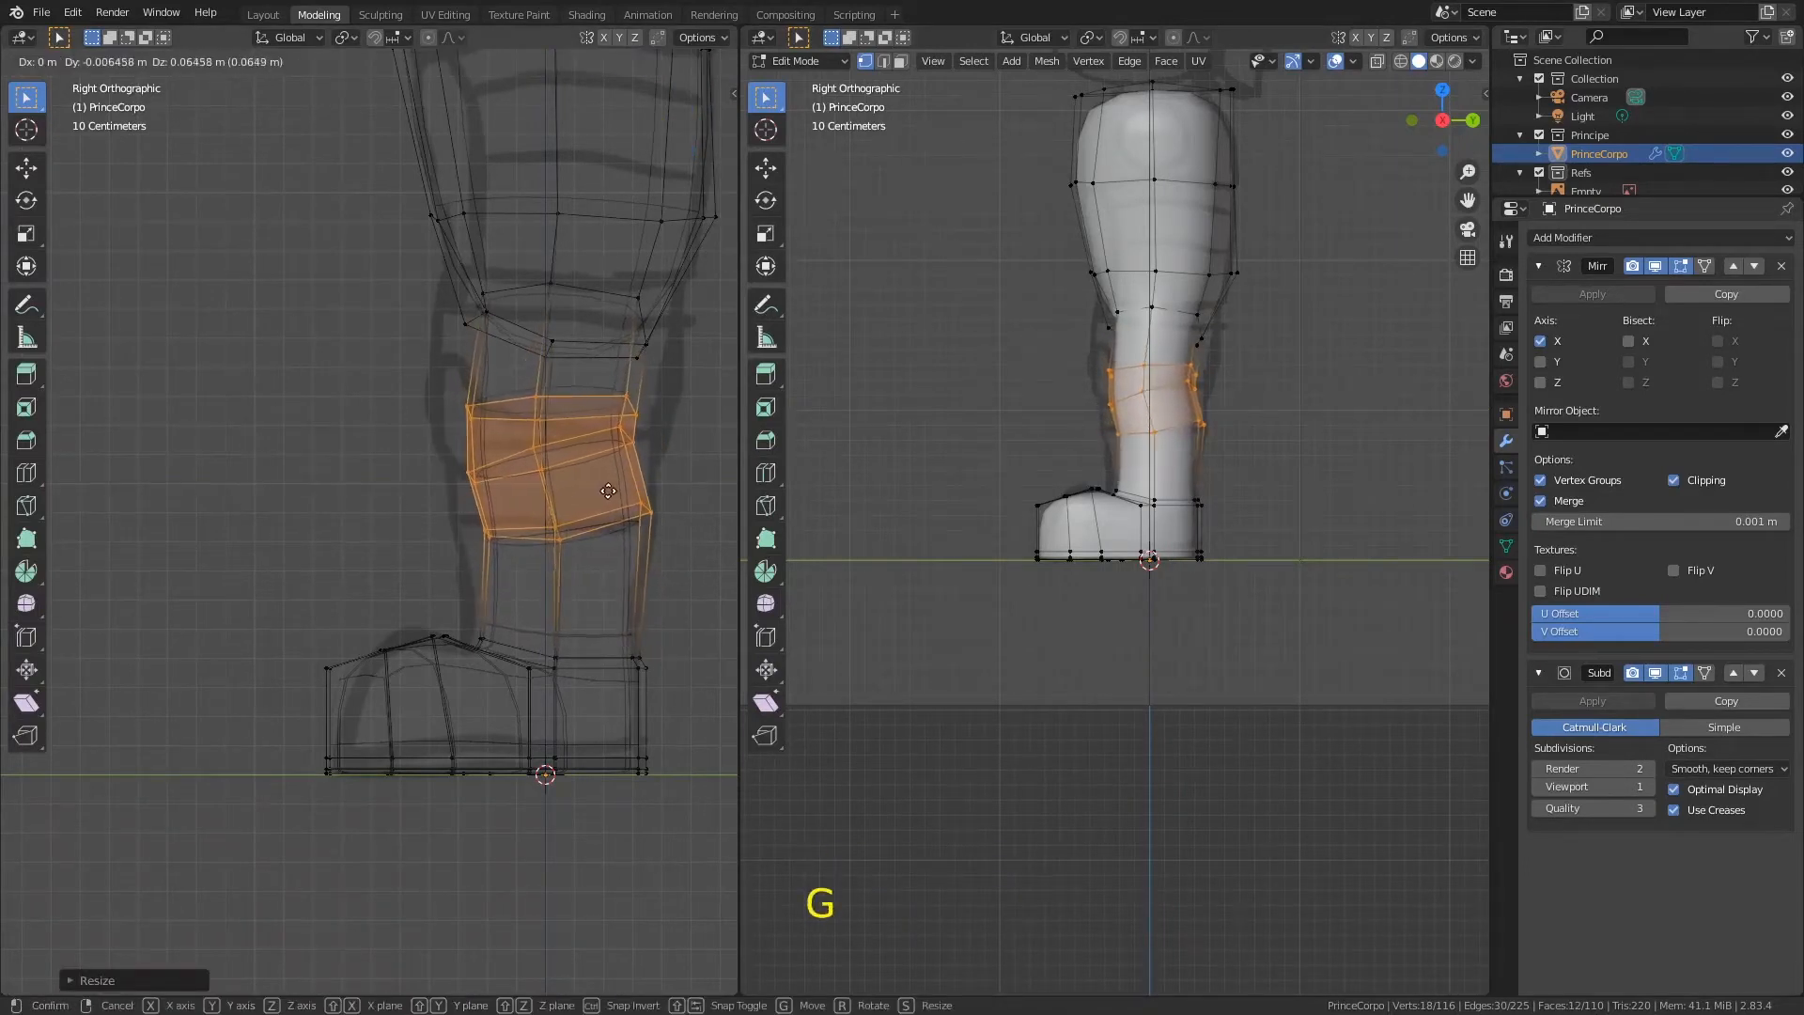
{"action": "left_click", "coordinate": [616, 400]}
Step: Move the rear vertices of the knee band, the calf loop and the loops above the knee backward to follow the side reference
{"action": "left_click", "coordinate": [675, 482]}
{"action": "key", "text": "g"}
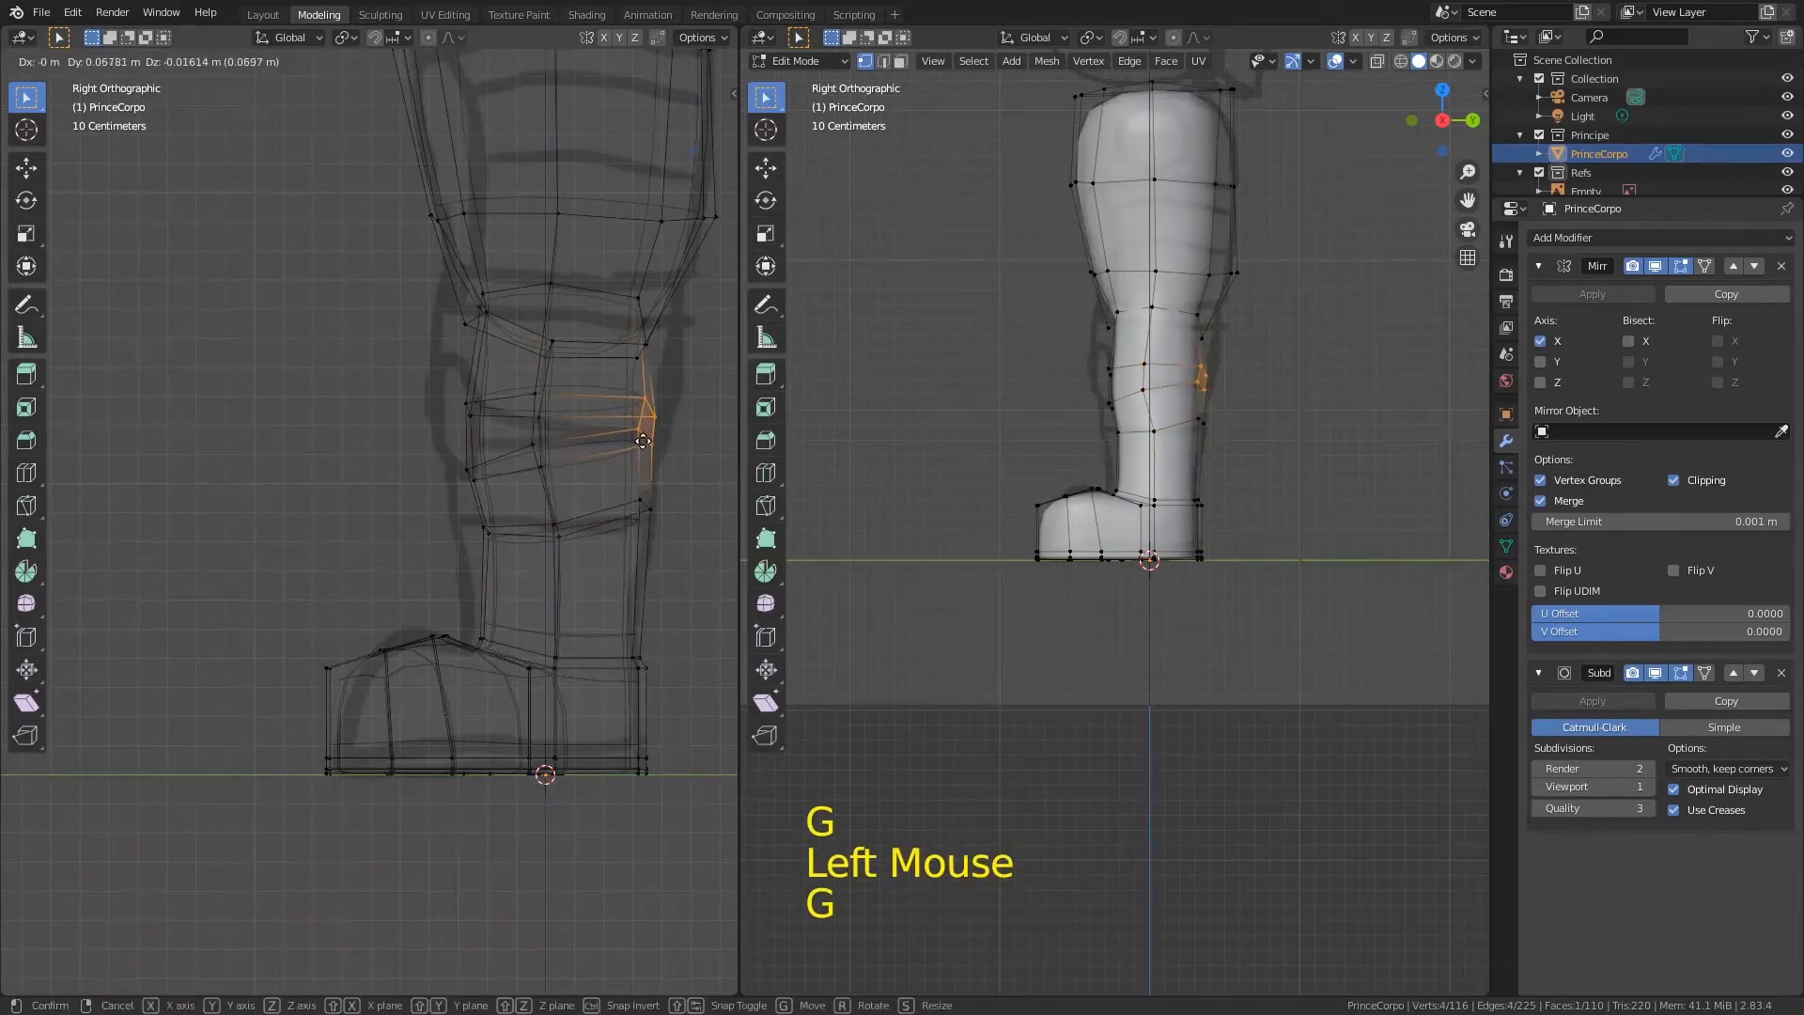
{"action": "left_click", "coordinate": [637, 440]}
{"action": "left_click_drag", "start_coordinate": [608, 495], "coordinate": [696, 559]}
{"action": "key", "text": "g"}
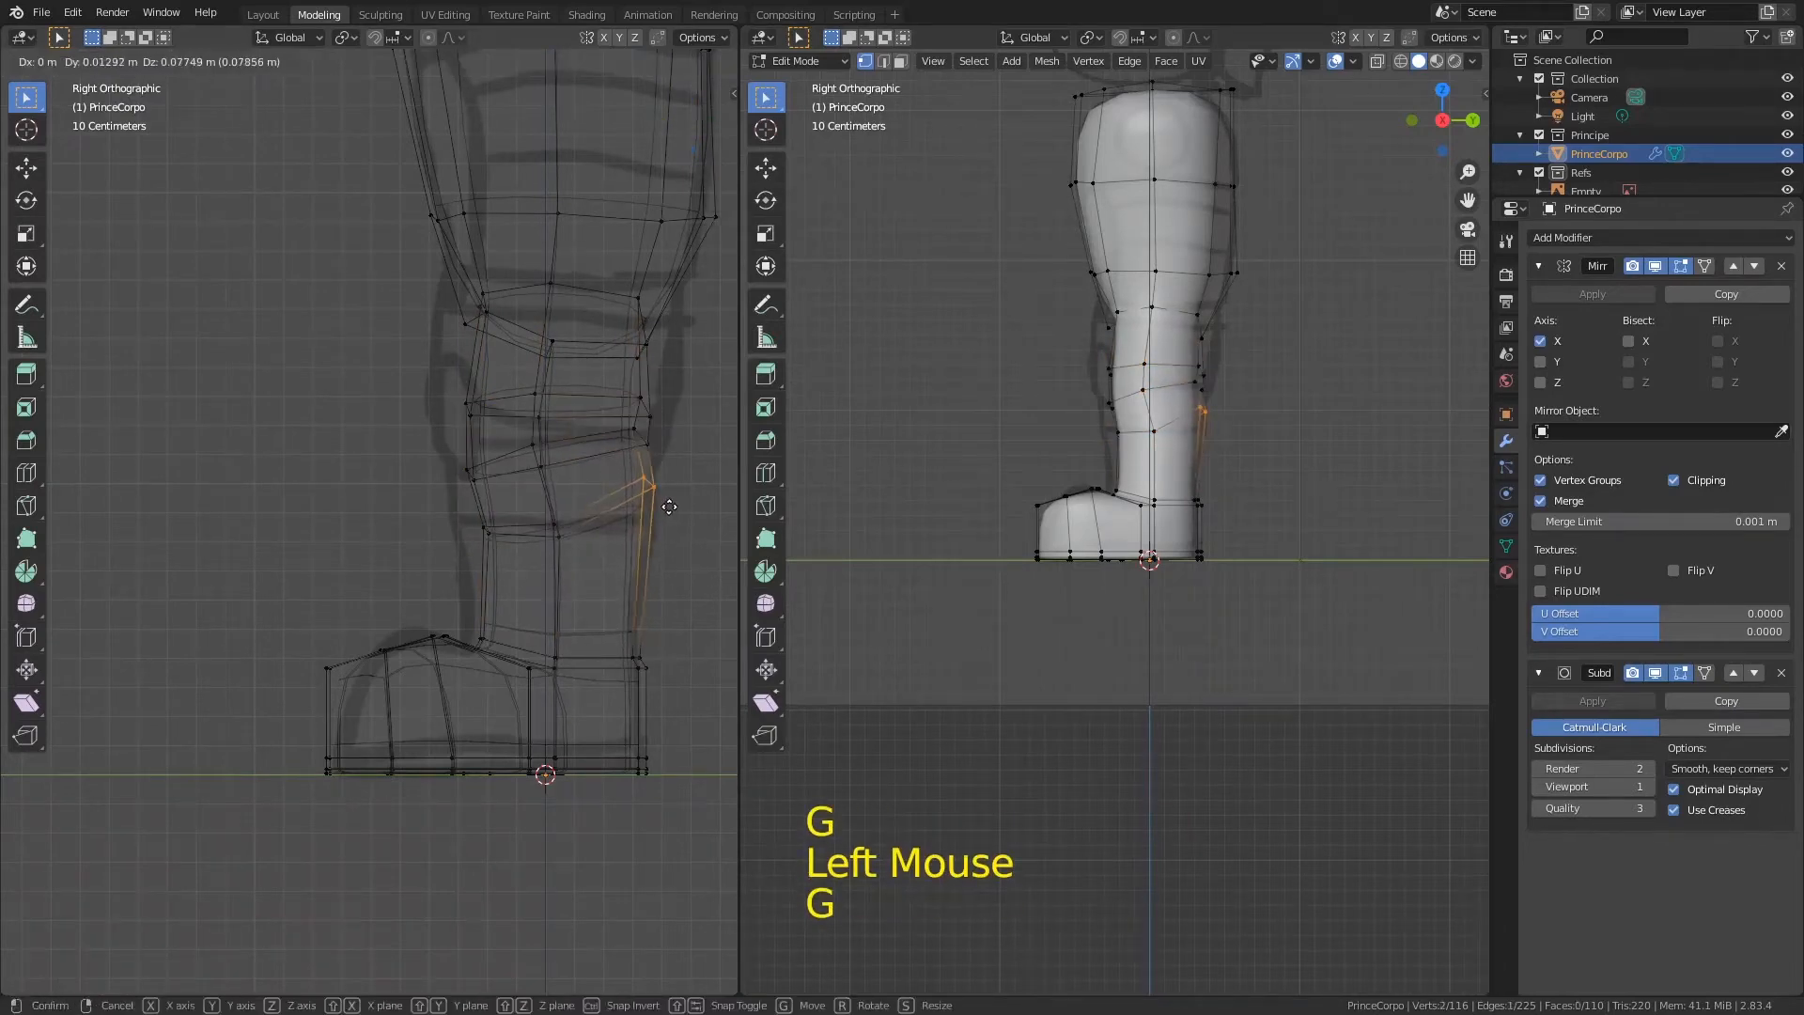
{"action": "left_click", "coordinate": [665, 502]}
{"action": "left_click_drag", "start_coordinate": [591, 271], "coordinate": [662, 359]}
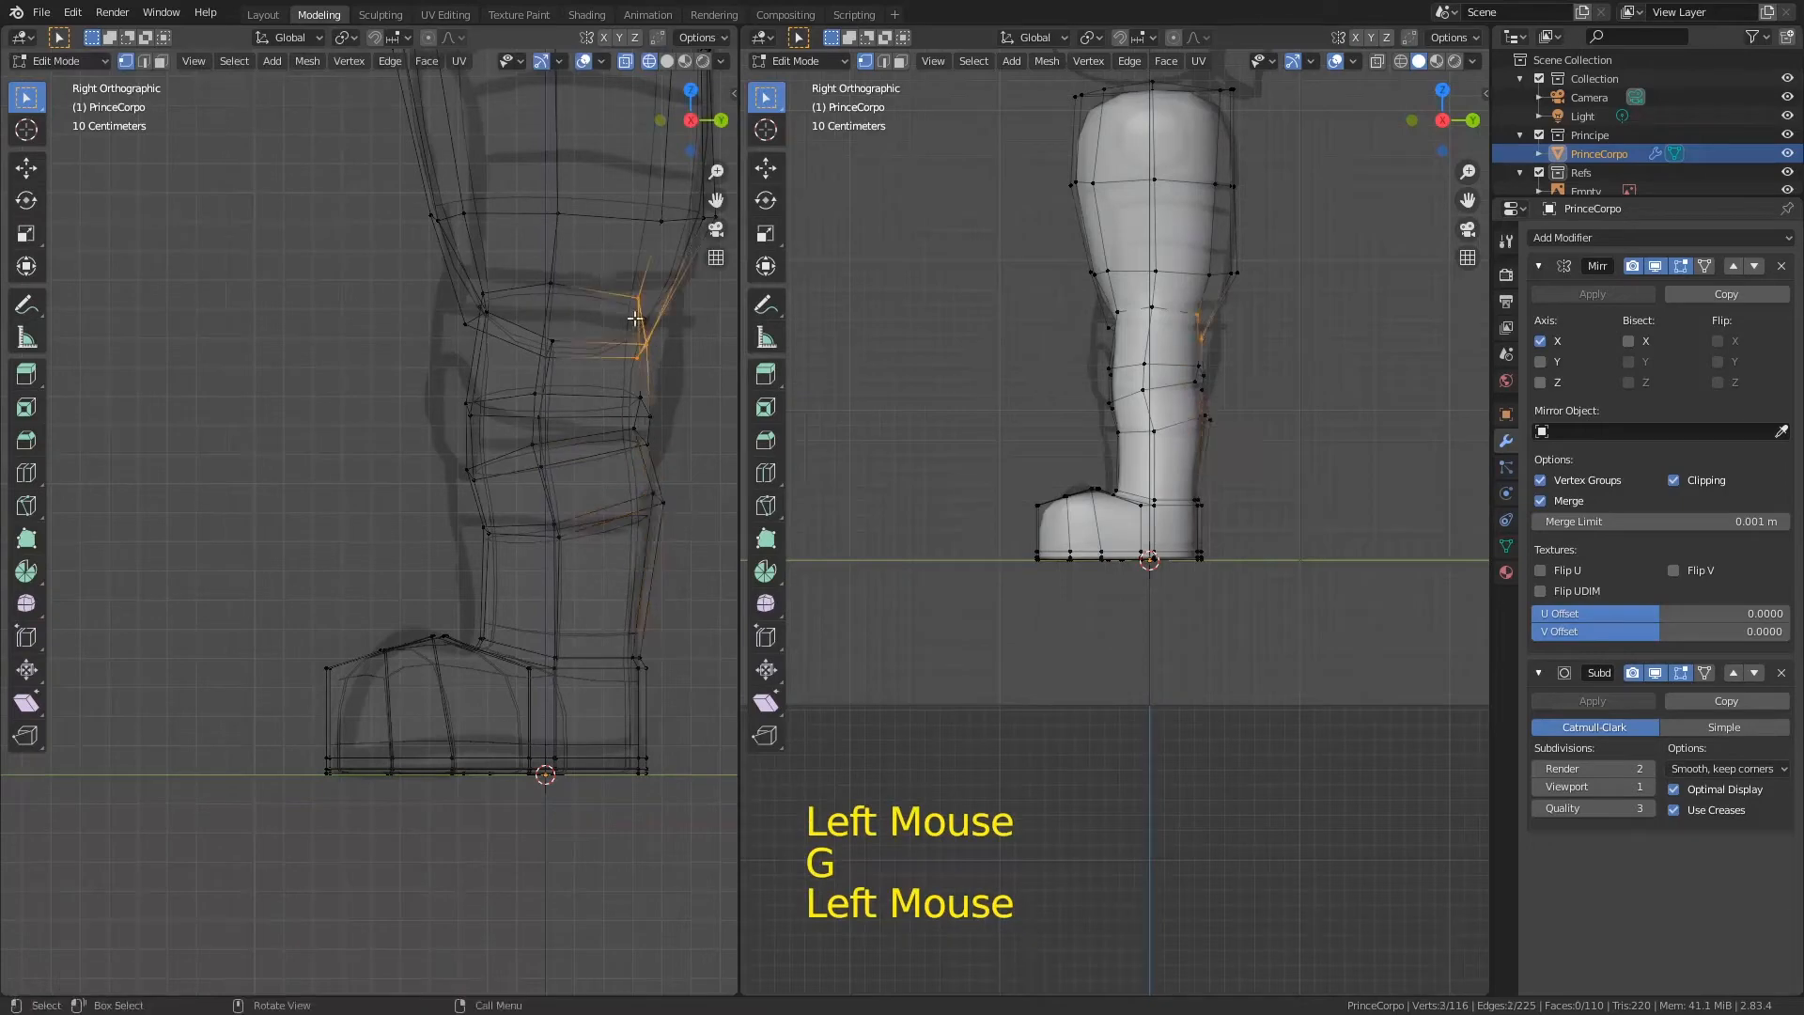
{"action": "key", "text": "g"}
{"action": "left_click", "coordinate": [644, 301]}
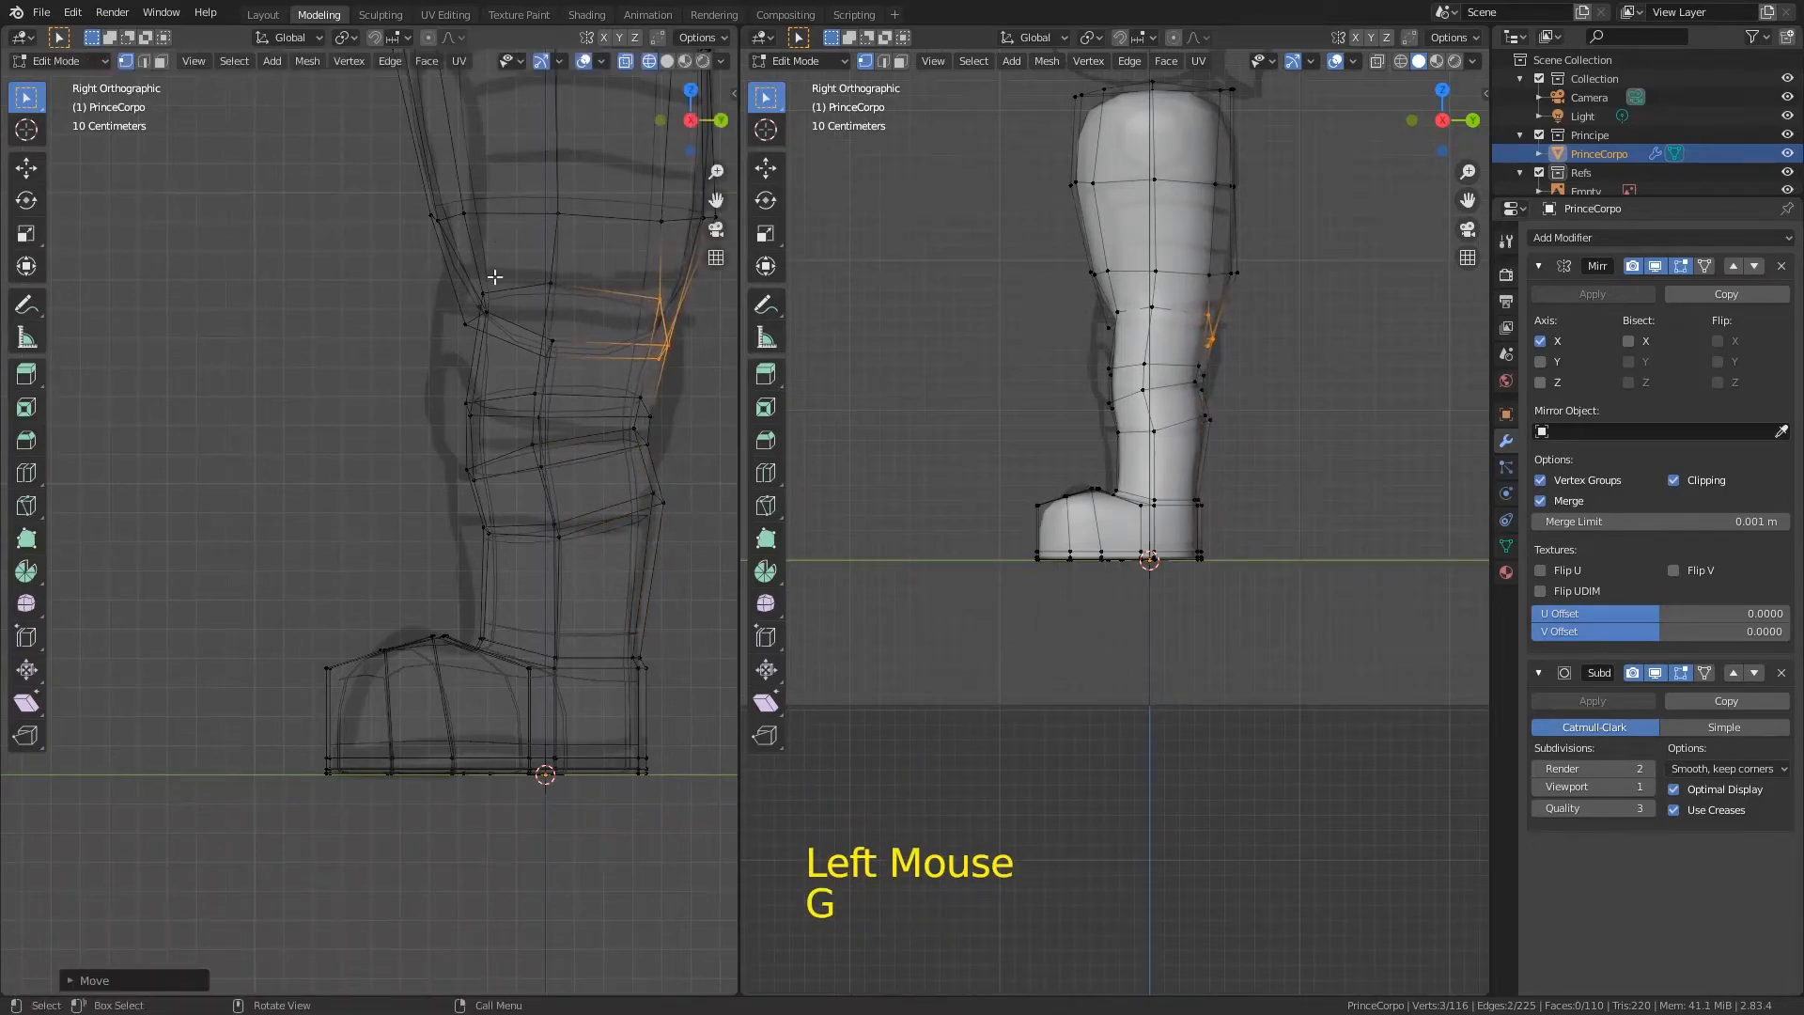
Step: Raise the front vertex above the knee, and shift the front and middle knee and calf vertices forward to match the side reference
{"action": "left_click", "coordinate": [463, 318]}
{"action": "key", "text": "g"}
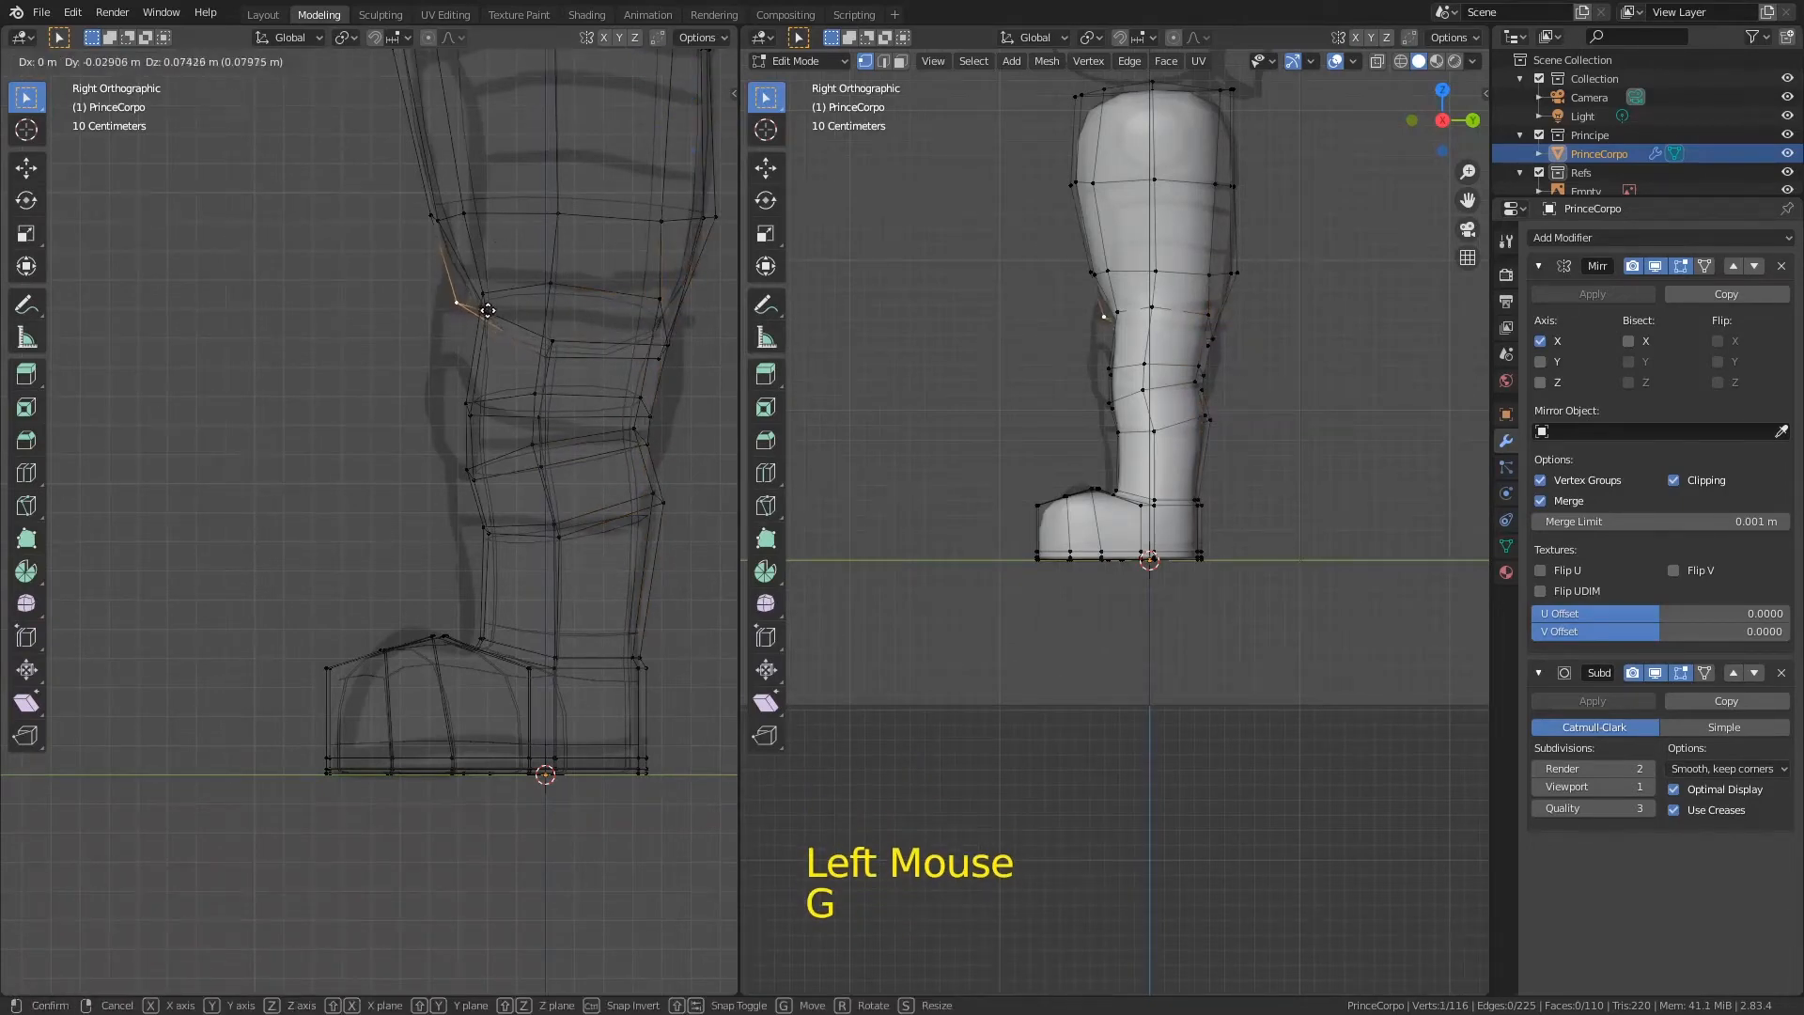
{"action": "left_click", "coordinate": [487, 309]}
{"action": "left_click_drag", "start_coordinate": [406, 355], "coordinate": [577, 566]}
{"action": "key", "text": "g"}
{"action": "left_click", "coordinate": [456, 295]}
Step: Move the front and middle vertices above the knee forward about 0.11 m, pull the foremost vertex slightly back, and save the file
{"action": "left_click_drag", "start_coordinate": [425, 265], "coordinate": [577, 373]}
{"action": "key", "text": "g"}
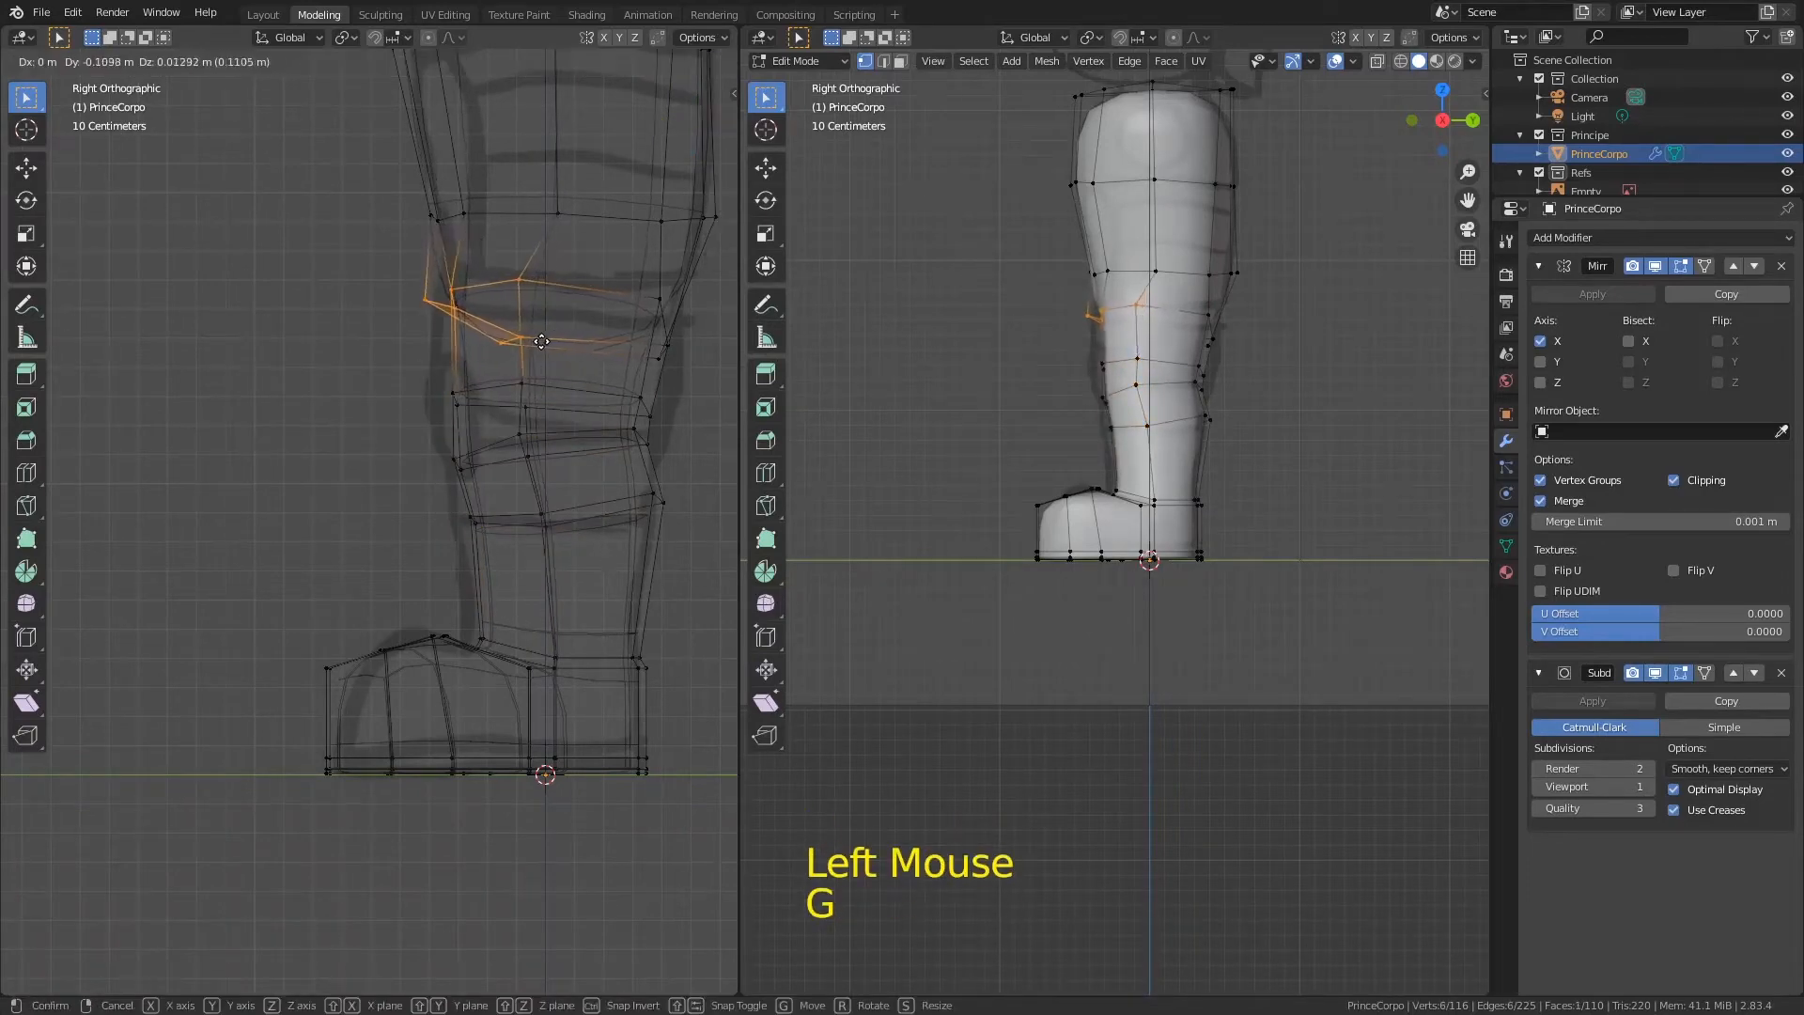
{"action": "left_click", "coordinate": [539, 341]}
{"action": "left_click", "coordinate": [419, 301]}
{"action": "key", "text": "g"}
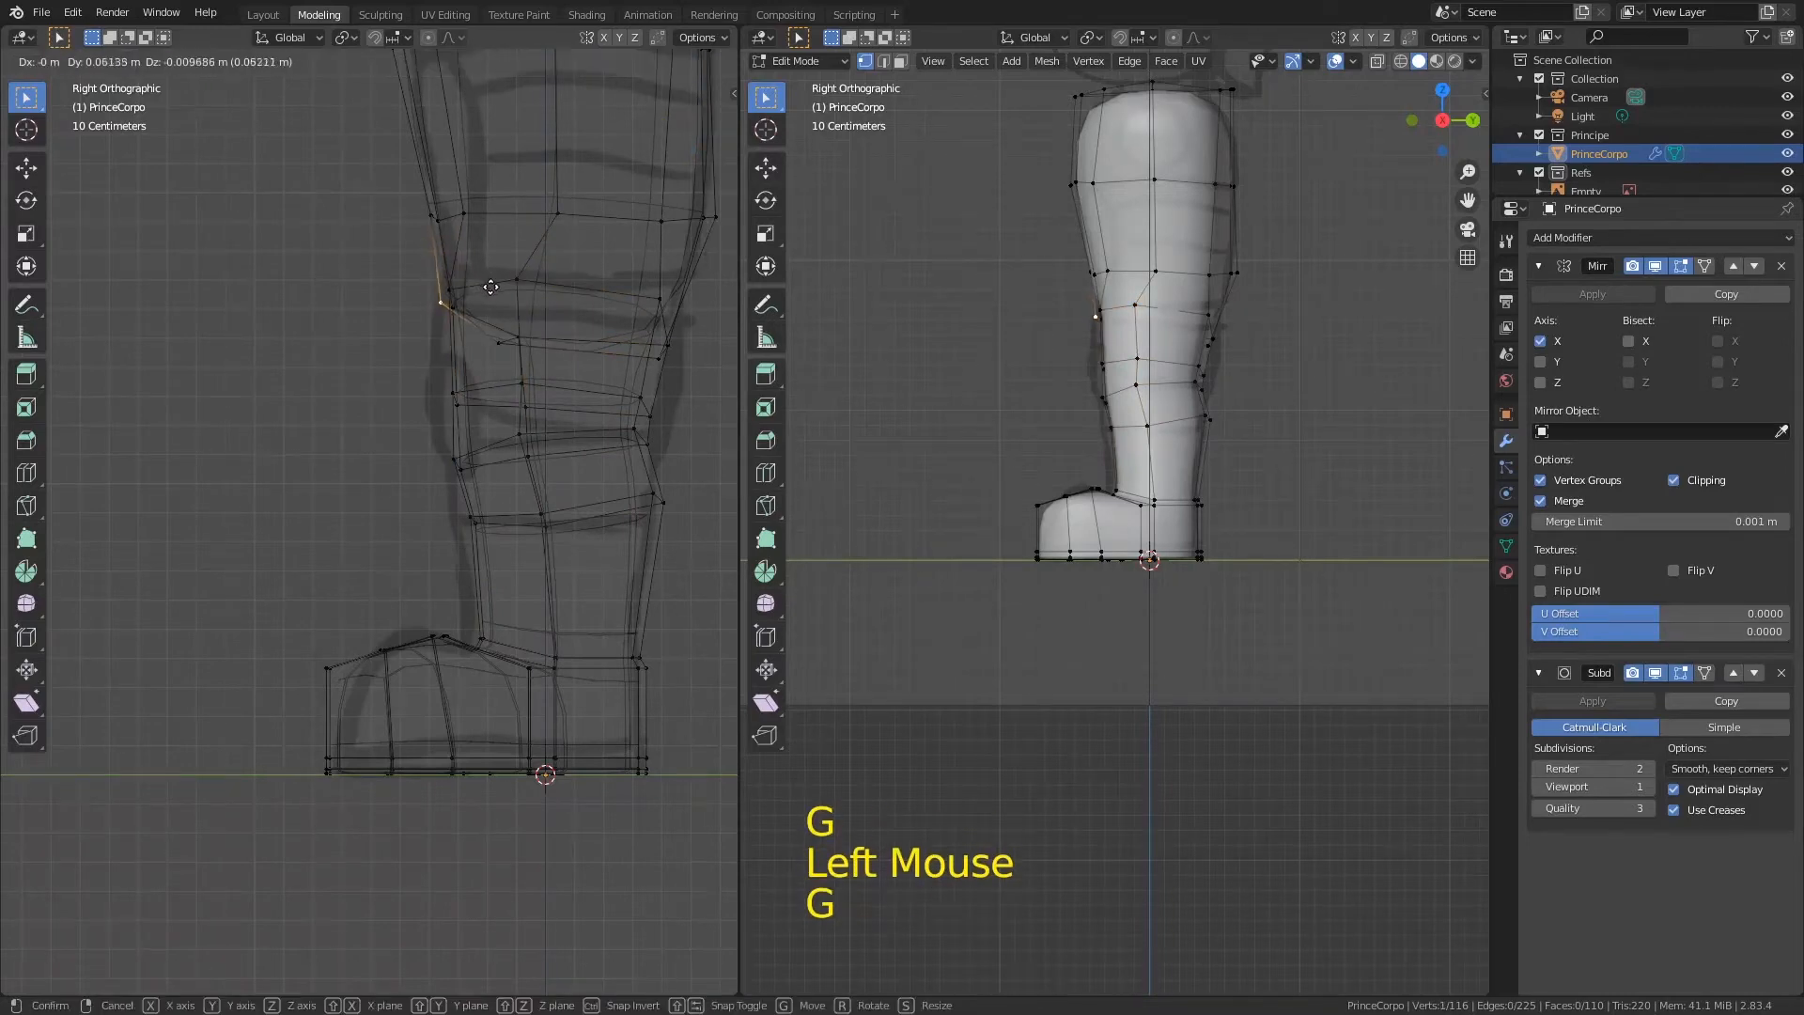
{"action": "left_click", "coordinate": [486, 287]}
{"action": "middle_click_drag", "start_coordinate": [634, 337], "coordinate": [535, 379], "text": "shift"}
{"action": "key", "text": "ctrl+s"}
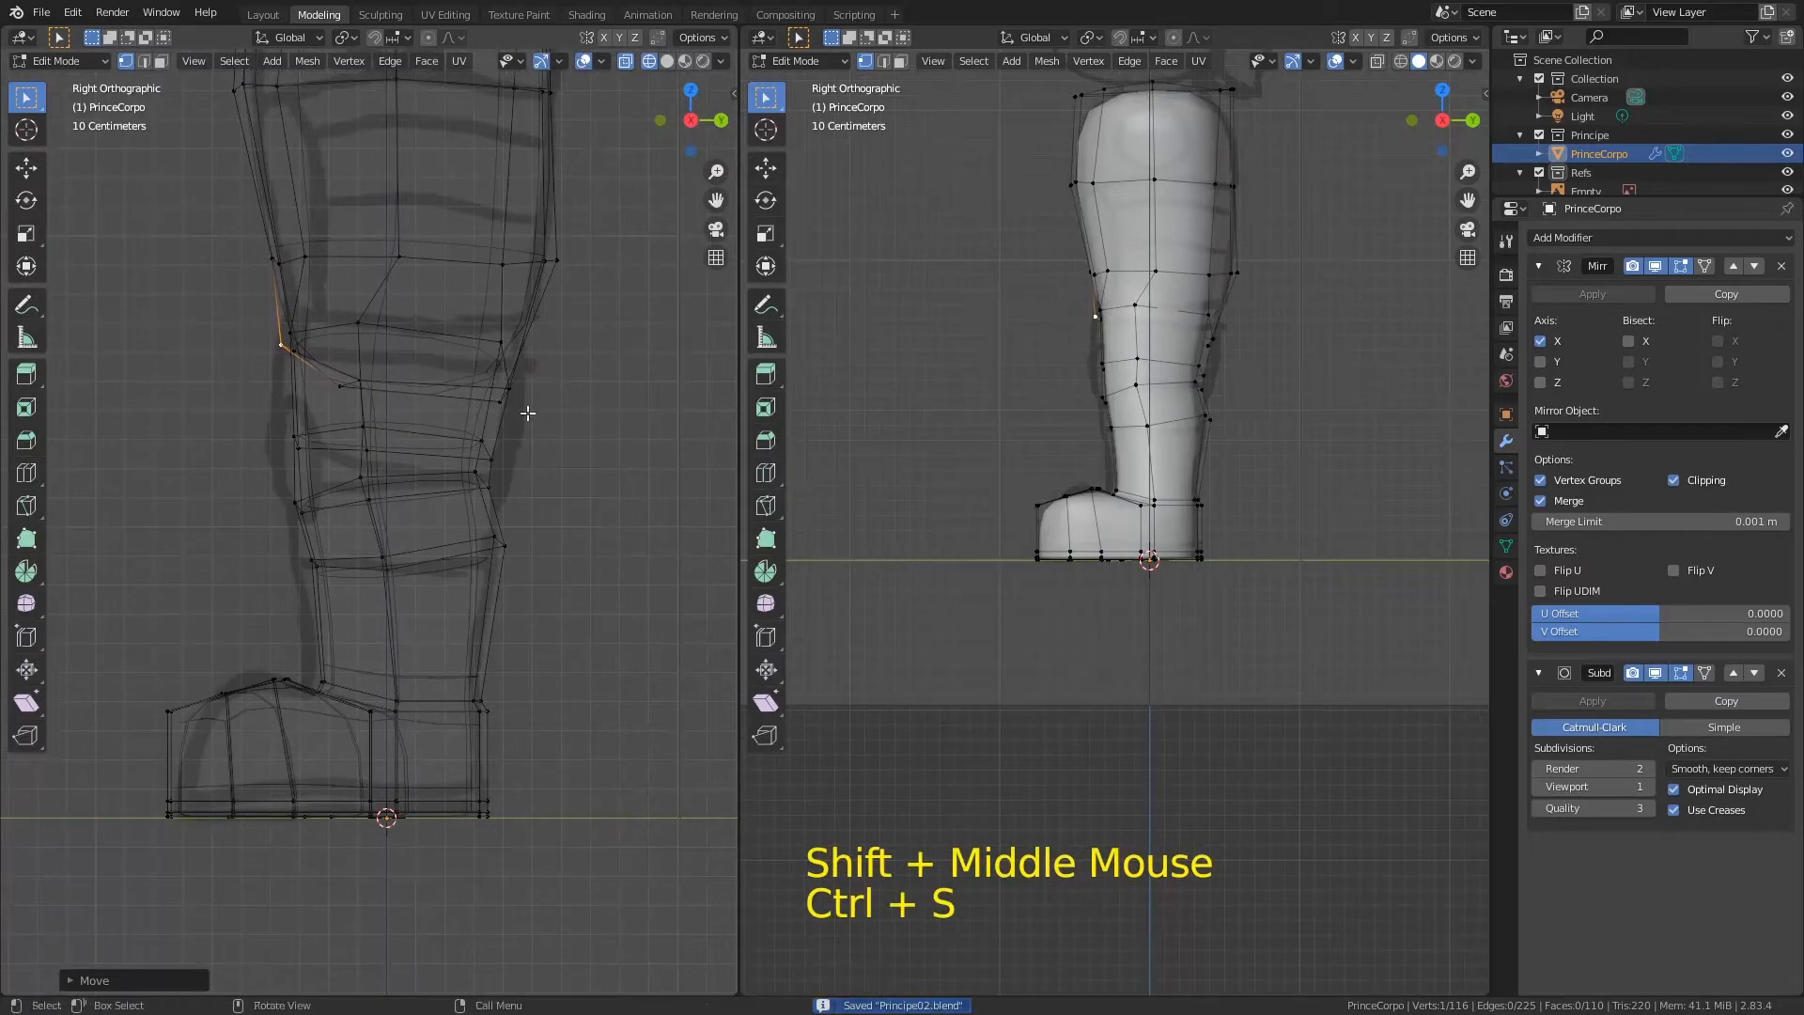
Step: Show the wireframe viewport in solid shading and turn off the Subdivision modifier's viewport display
{"action": "left_click", "coordinate": [667, 61]}
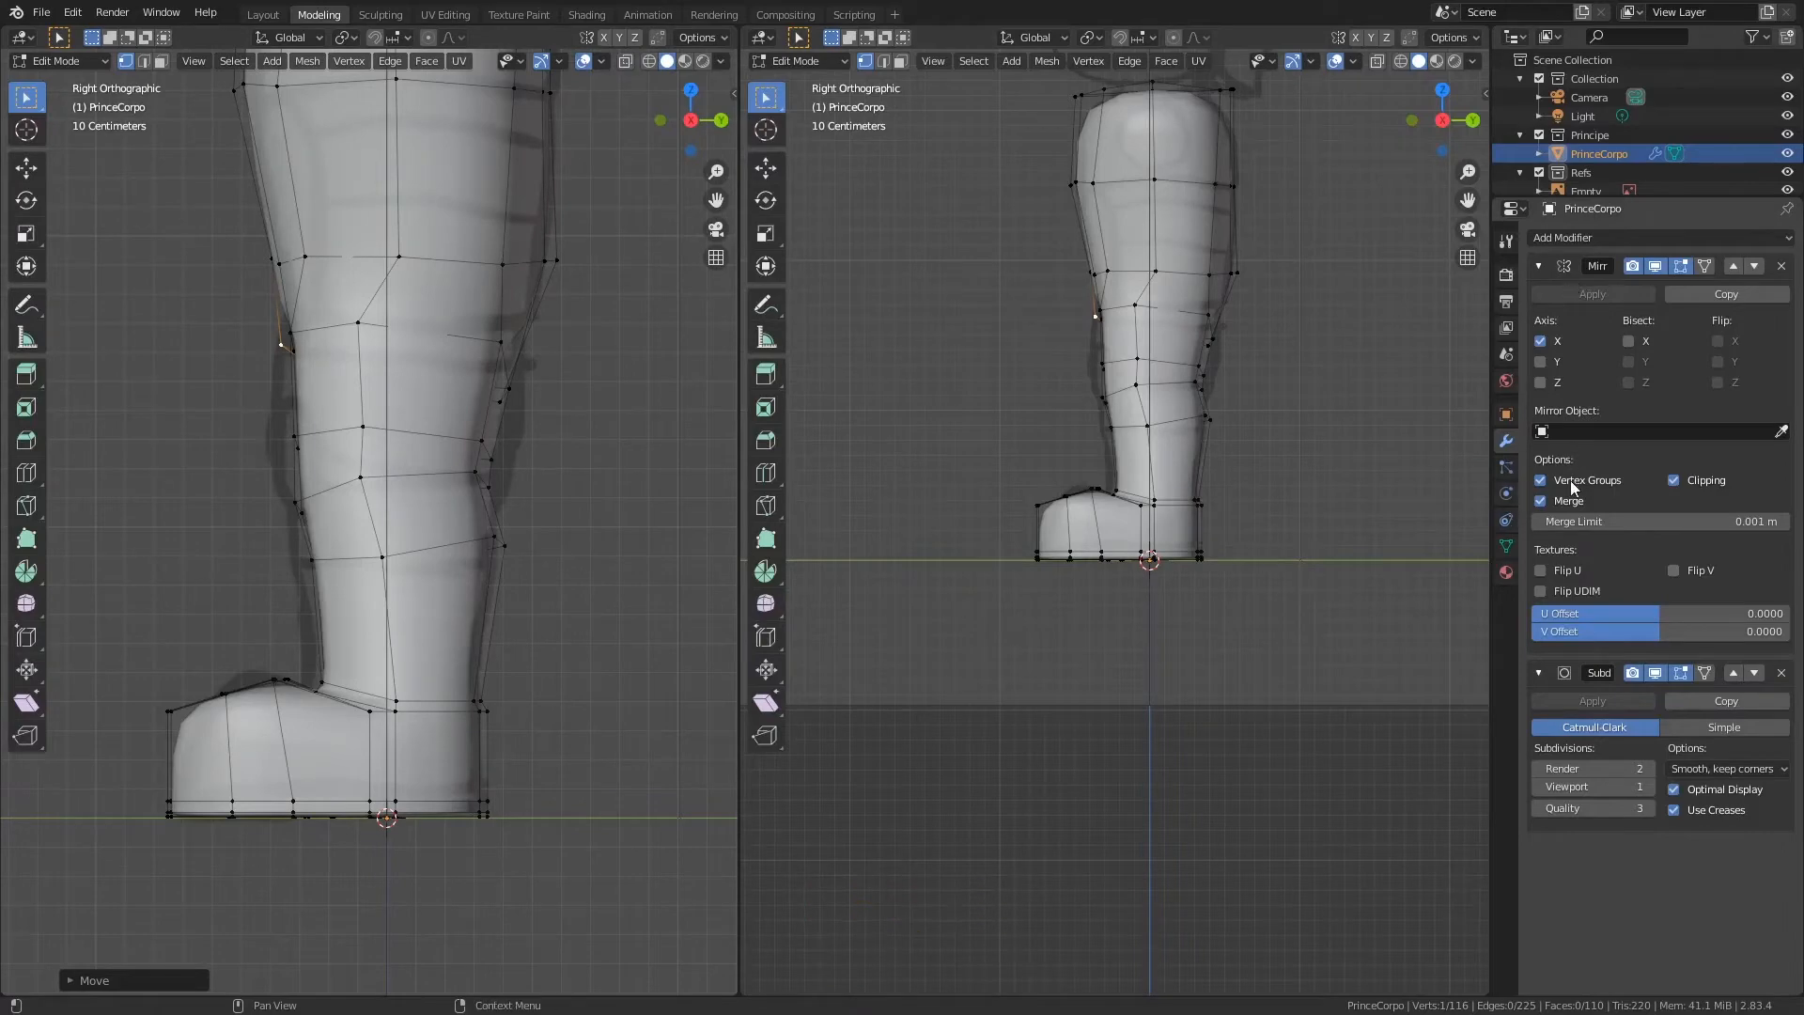
{"action": "left_click", "coordinate": [1539, 267]}
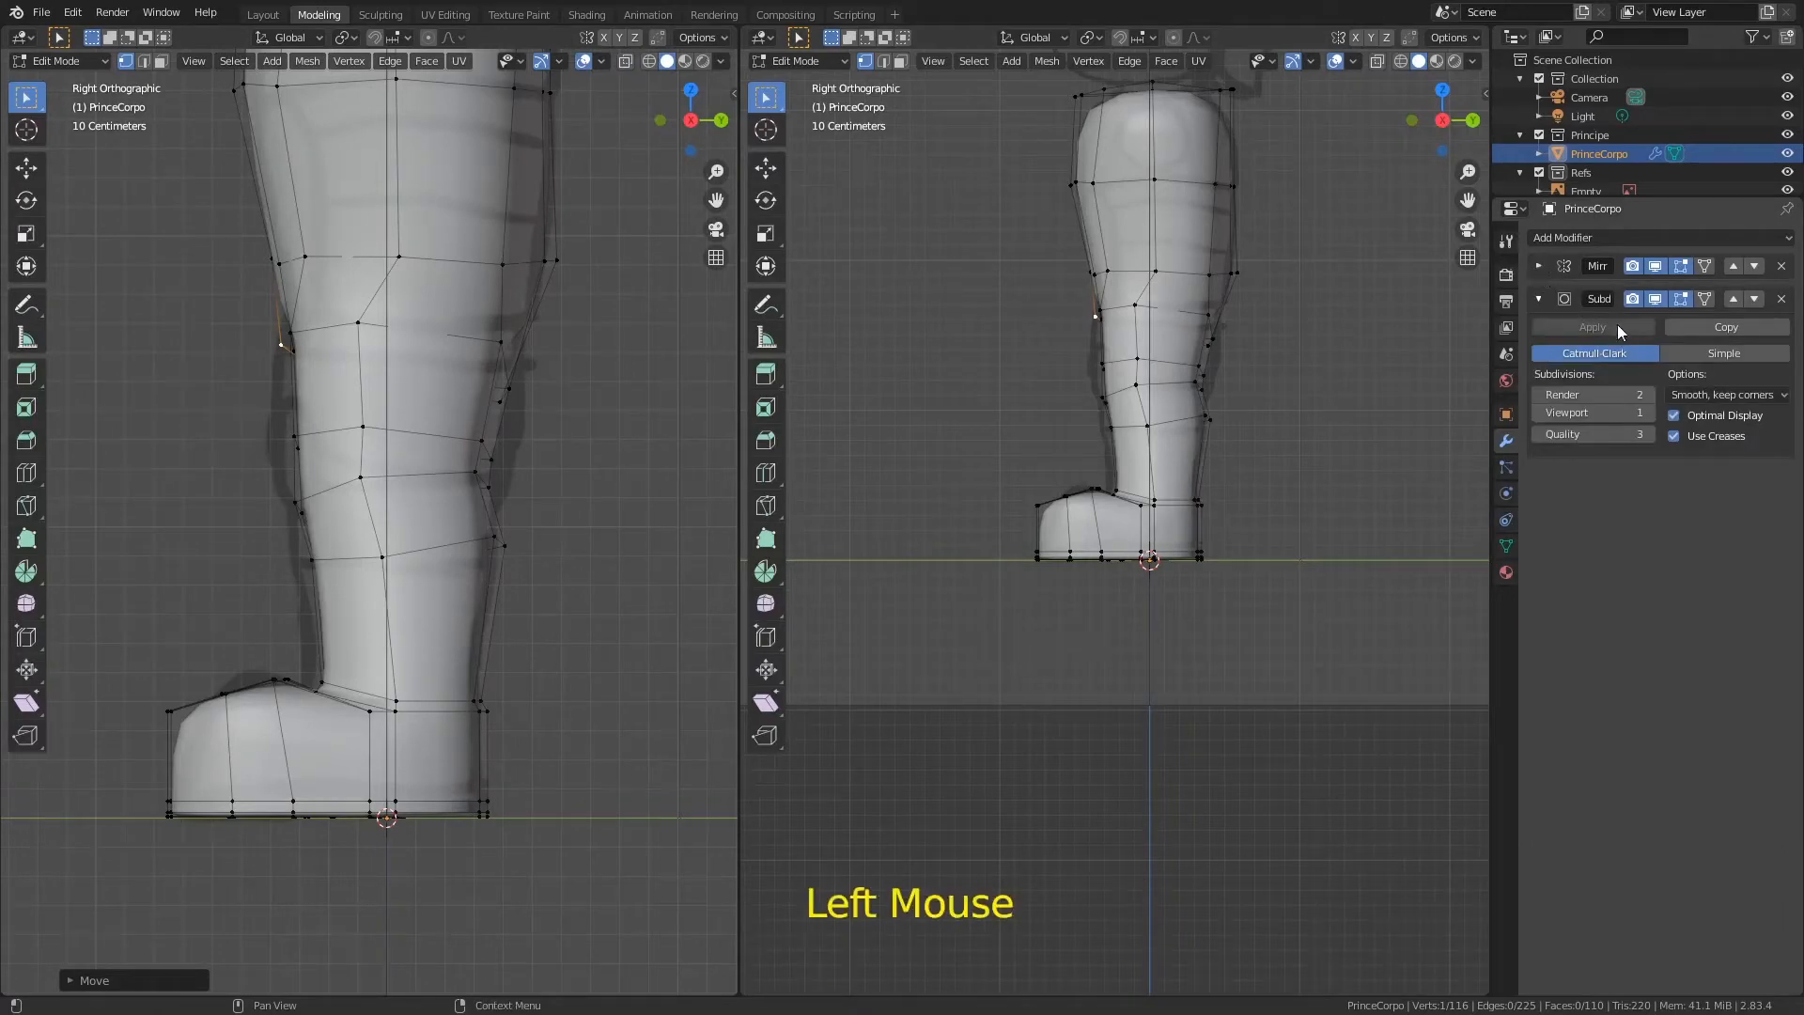
{"action": "left_click", "coordinate": [1648, 300]}
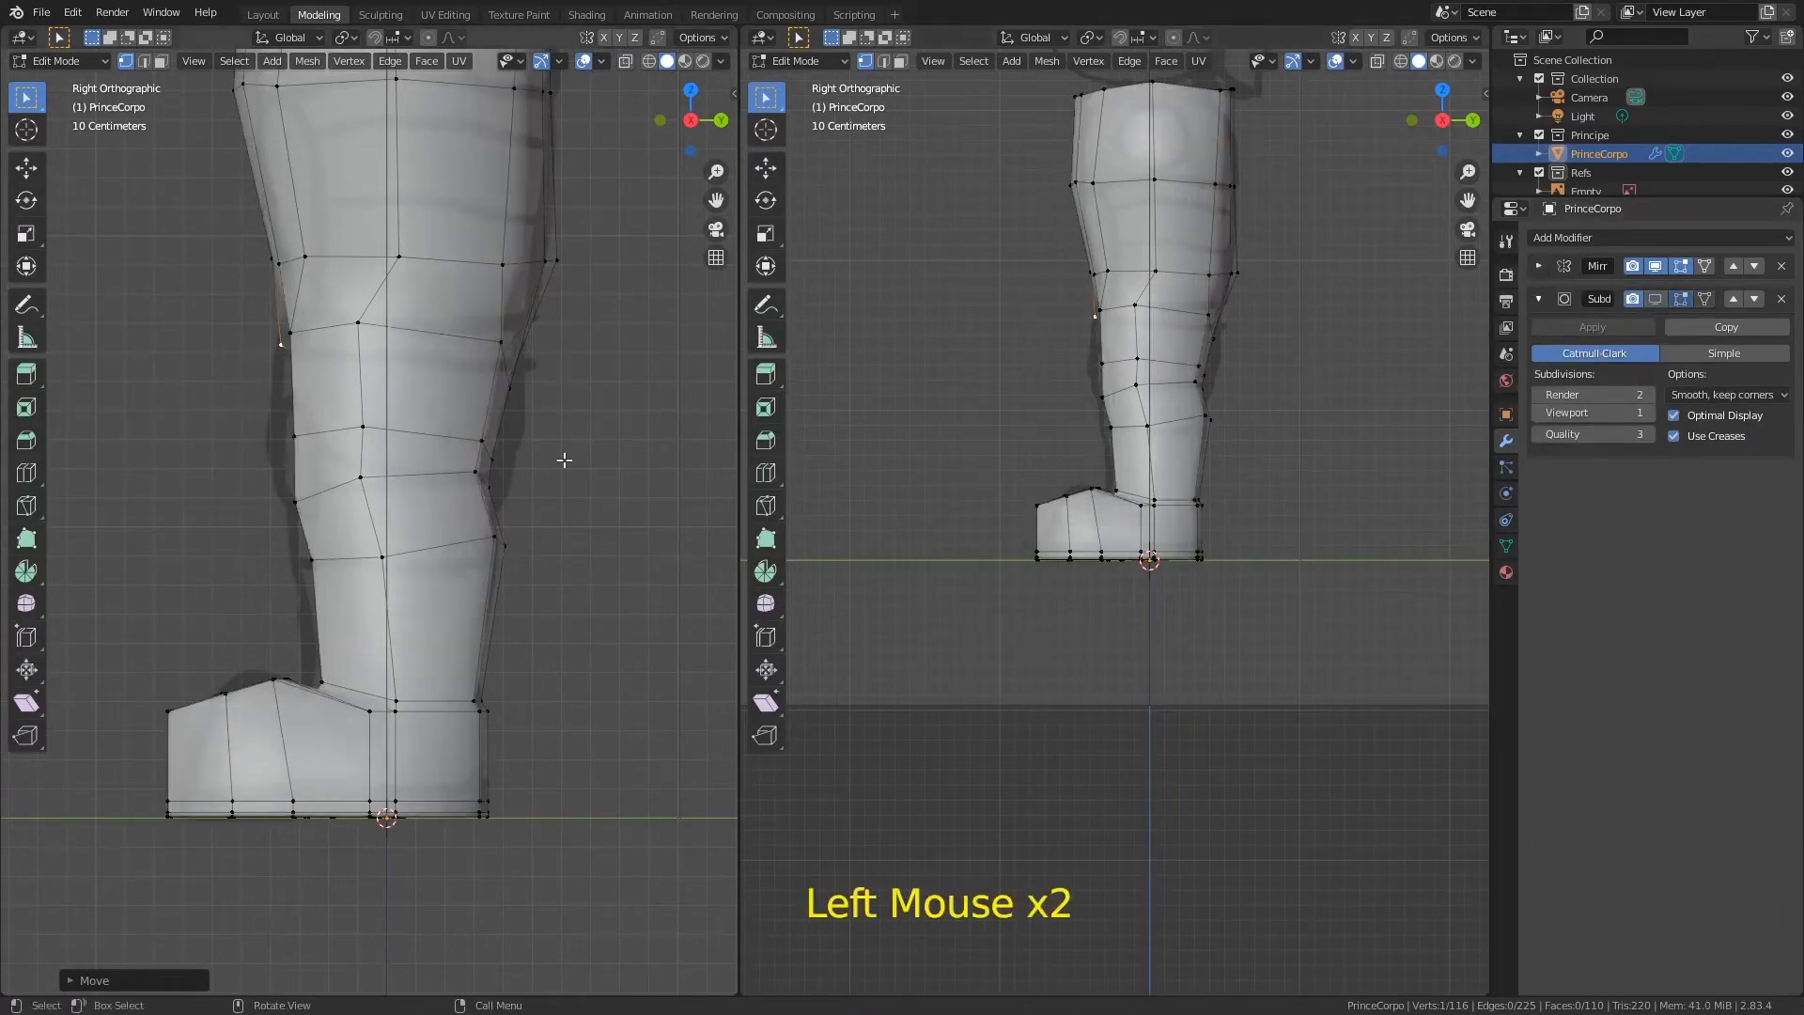
Step: Reposition the foot's upper side vertices from the ankle front to the toe, lowering them to round off the top of the shoe
{"action": "middle_click_drag", "start_coordinate": [395, 677], "coordinate": [467, 608], "text": "ctrl"}
{"action": "left_click", "coordinate": [478, 620]}
{"action": "key", "text": "g"}
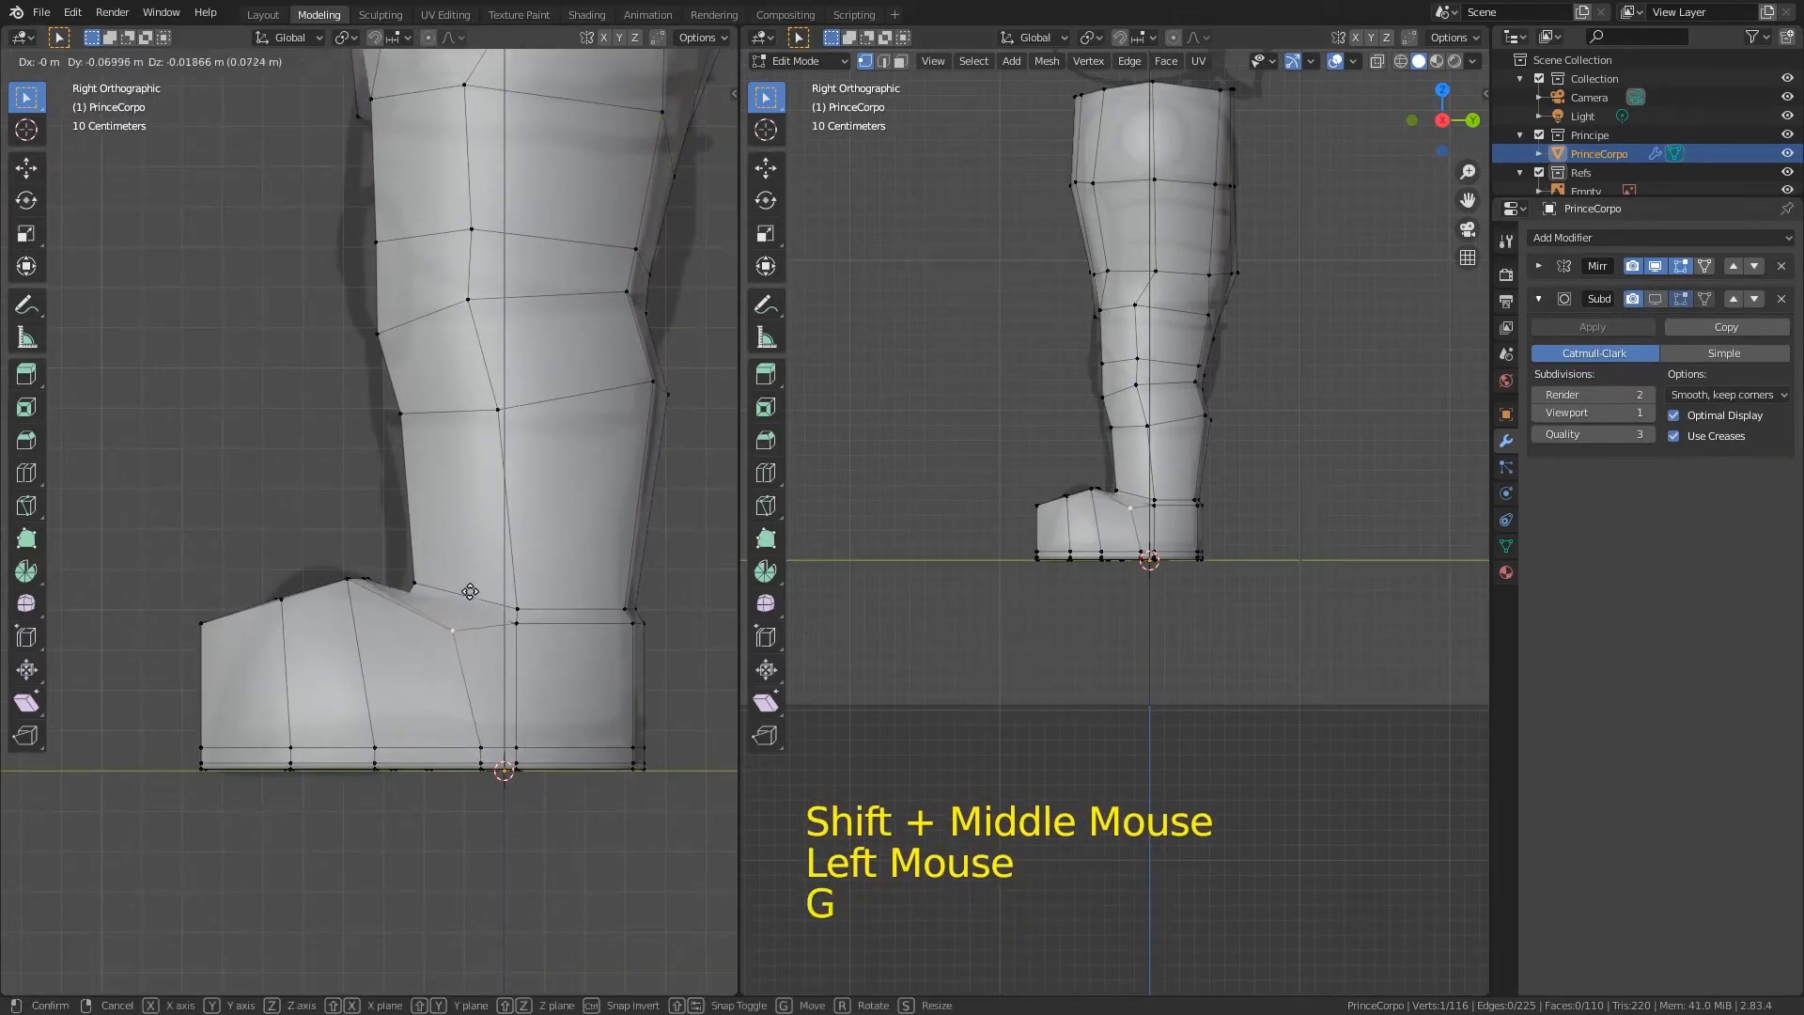
{"action": "left_click", "coordinate": [409, 585]}
{"action": "key", "text": "g"}
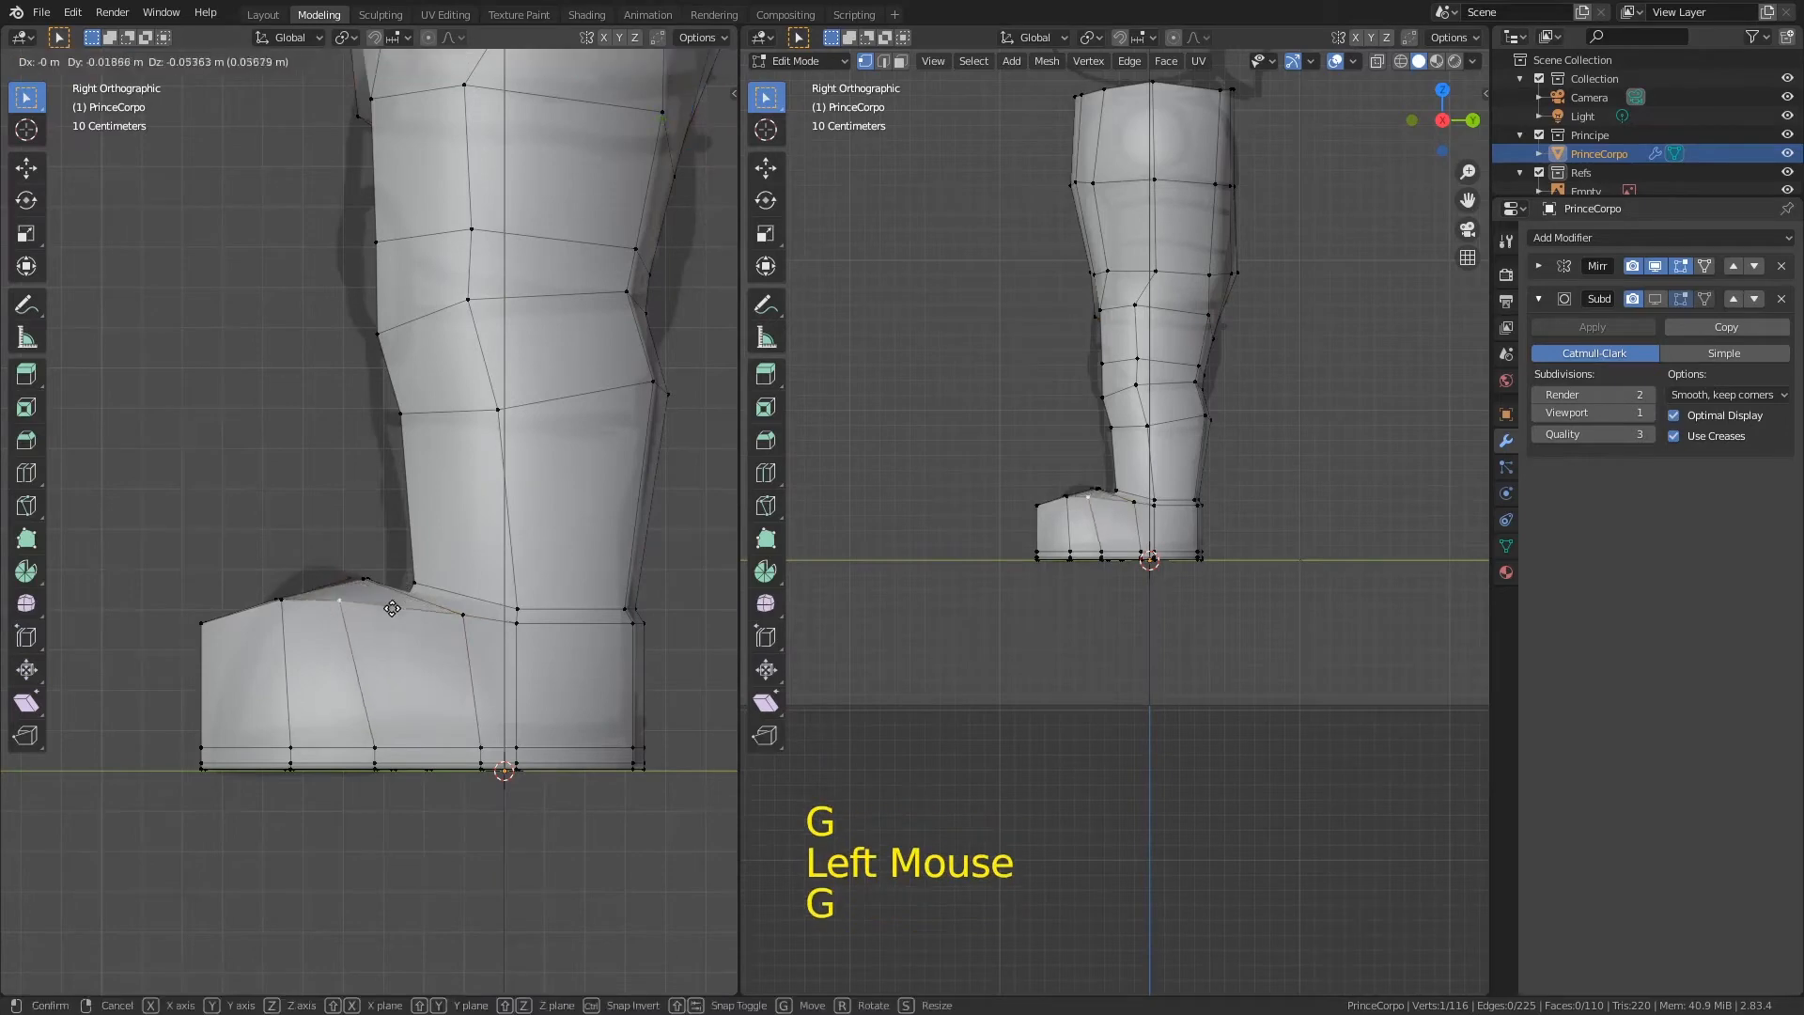
{"action": "left_click", "coordinate": [312, 589]}
{"action": "key", "text": "g"}
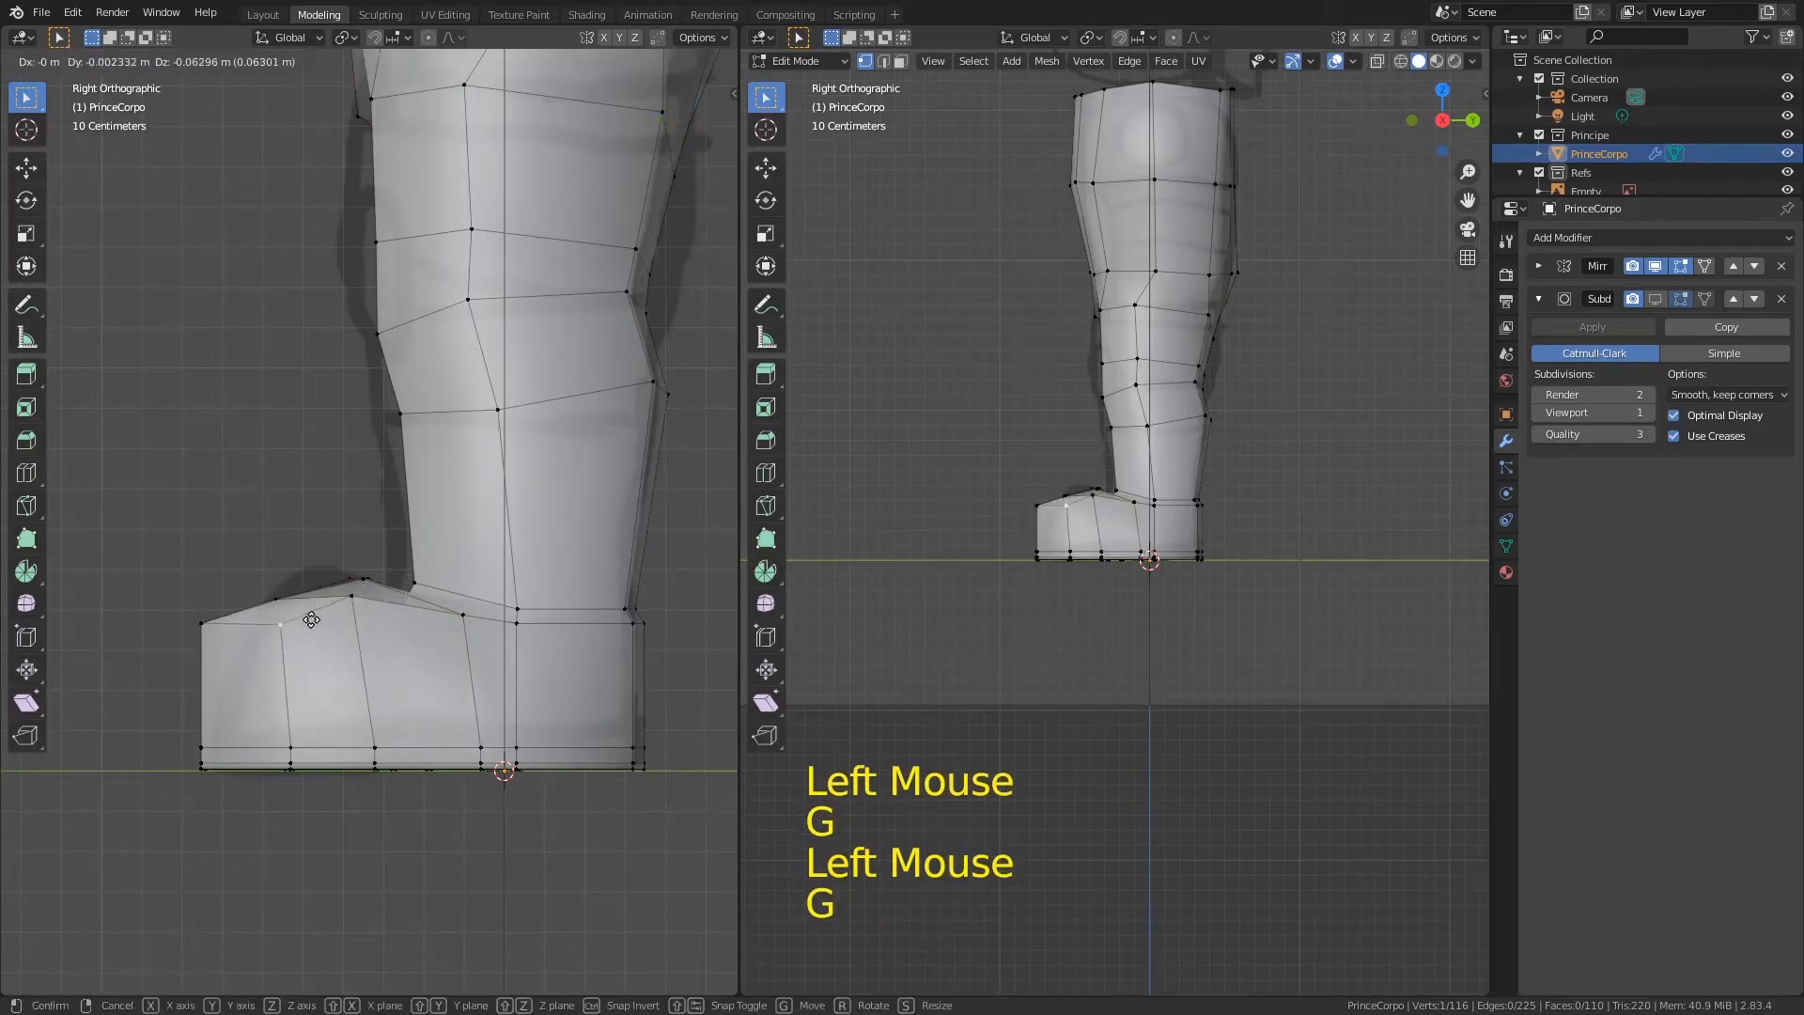
{"action": "left_click", "coordinate": [303, 602]}
{"action": "key", "text": "g"}
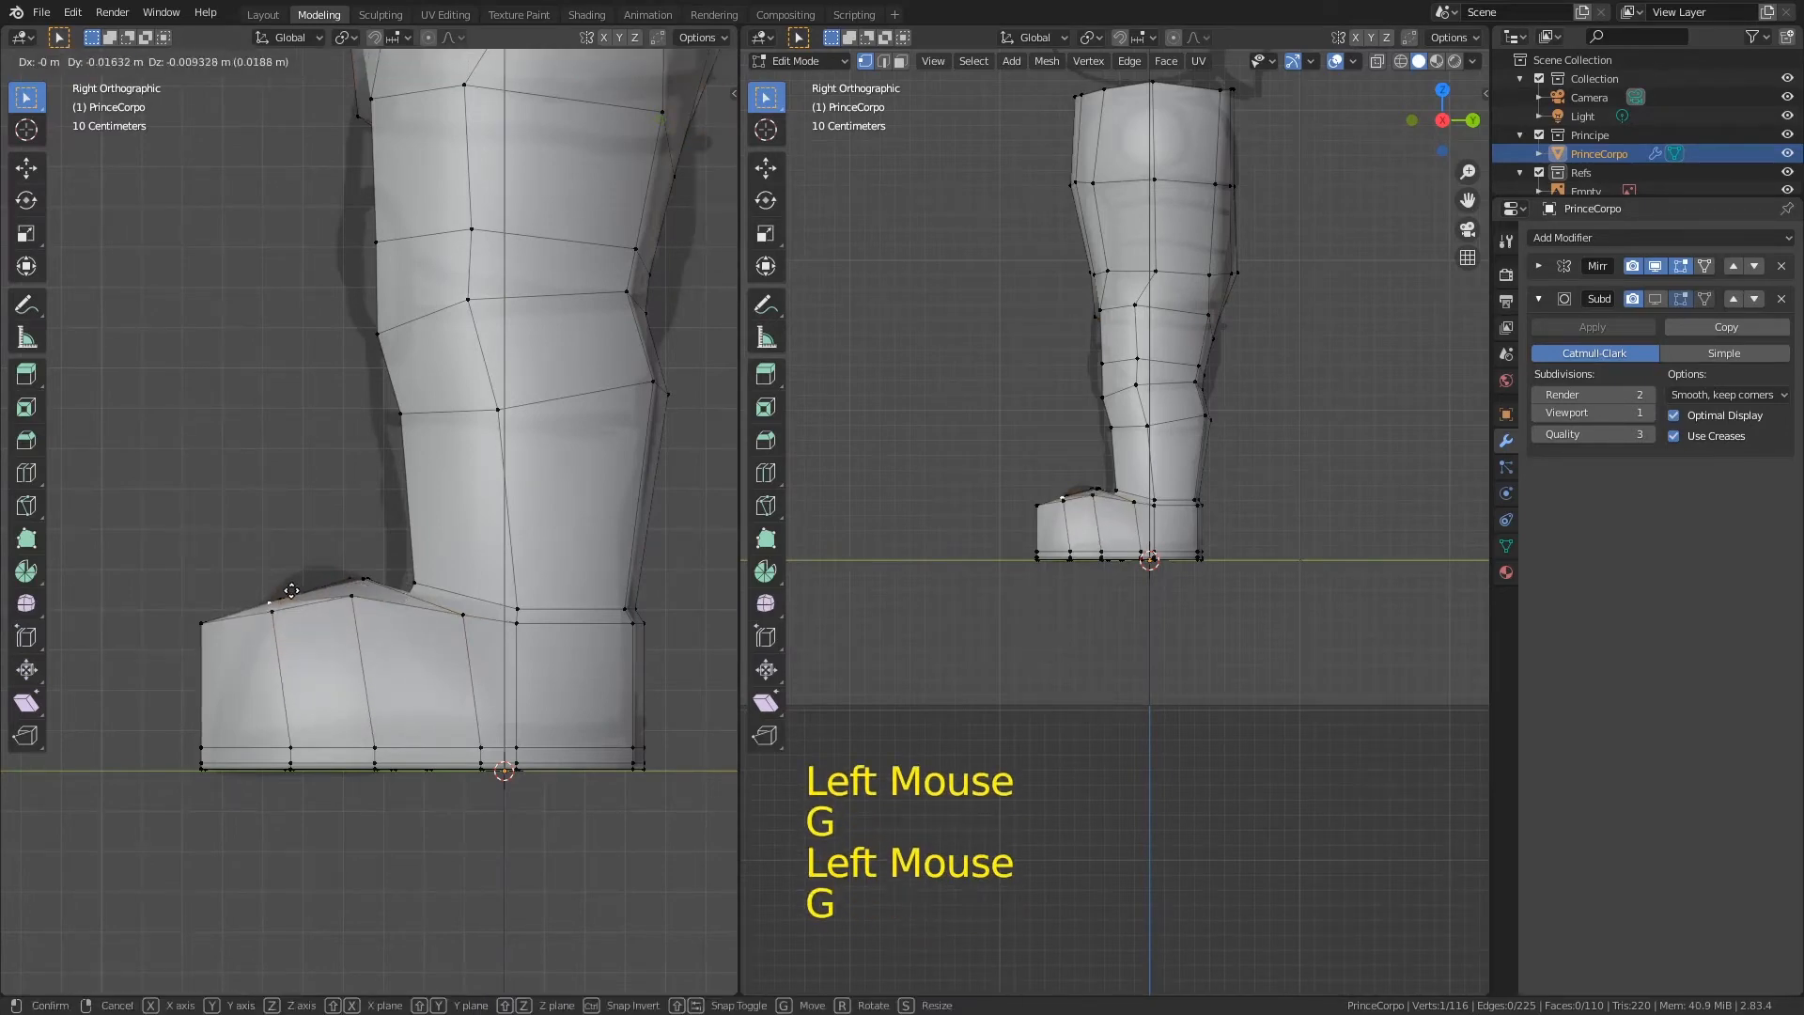
{"action": "left_click", "coordinate": [301, 592]}
Step: Adjust the vertices along the ridge of the instep in small moves to smooth the top profile of the foot
{"action": "left_click", "coordinate": [376, 579]}
{"action": "key", "text": "g"}
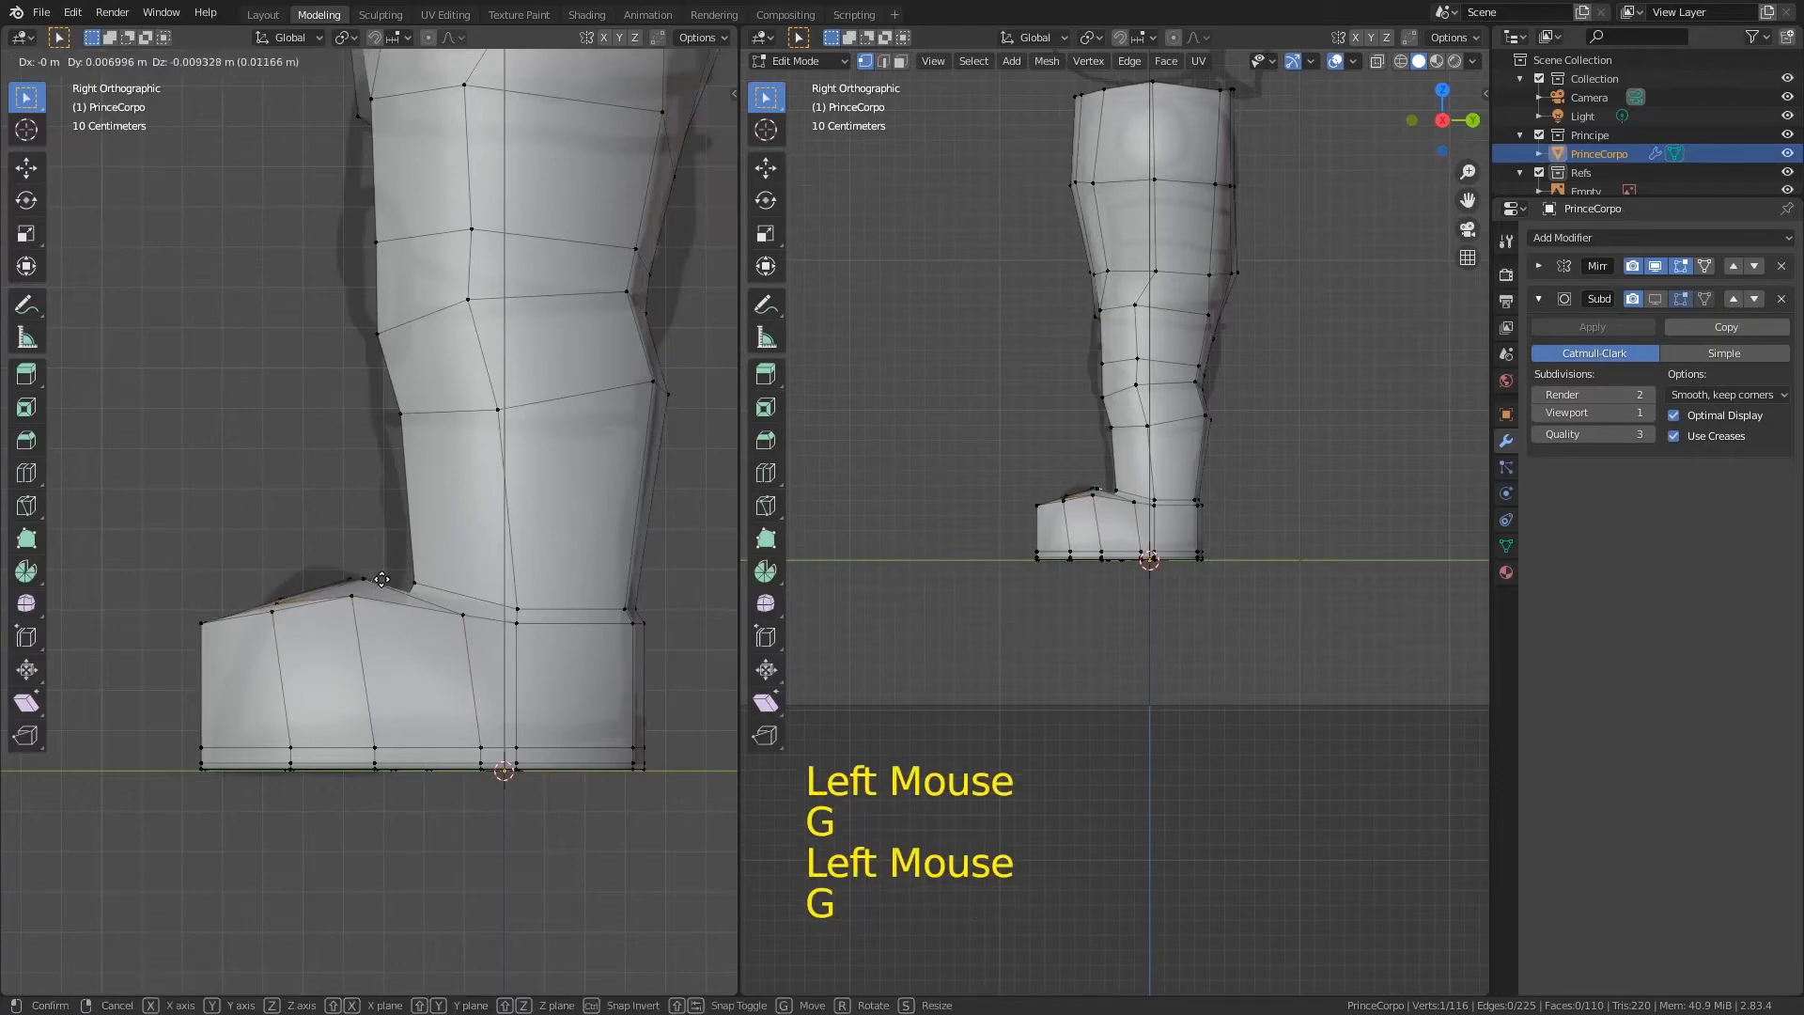
{"action": "left_click", "coordinate": [372, 580]}
{"action": "left_click", "coordinate": [371, 580]}
{"action": "key", "text": "g"}
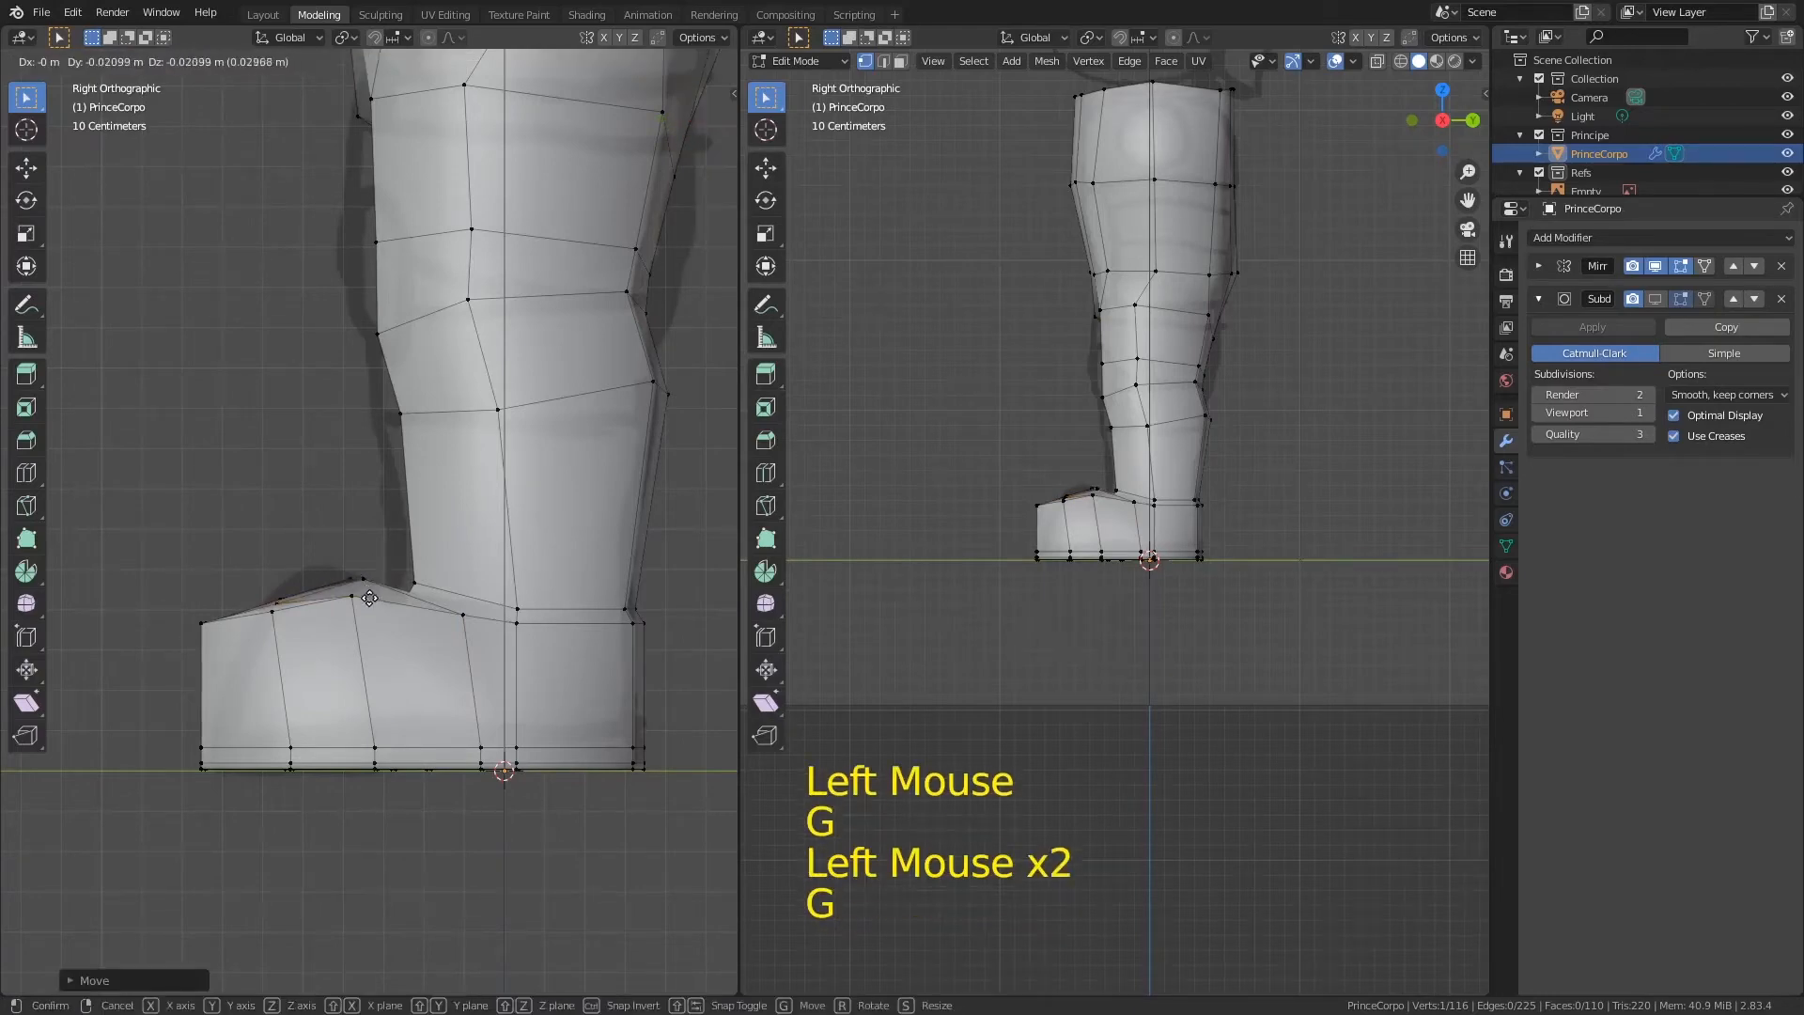
{"action": "left_click", "coordinate": [374, 589]}
{"action": "key", "text": "g"}
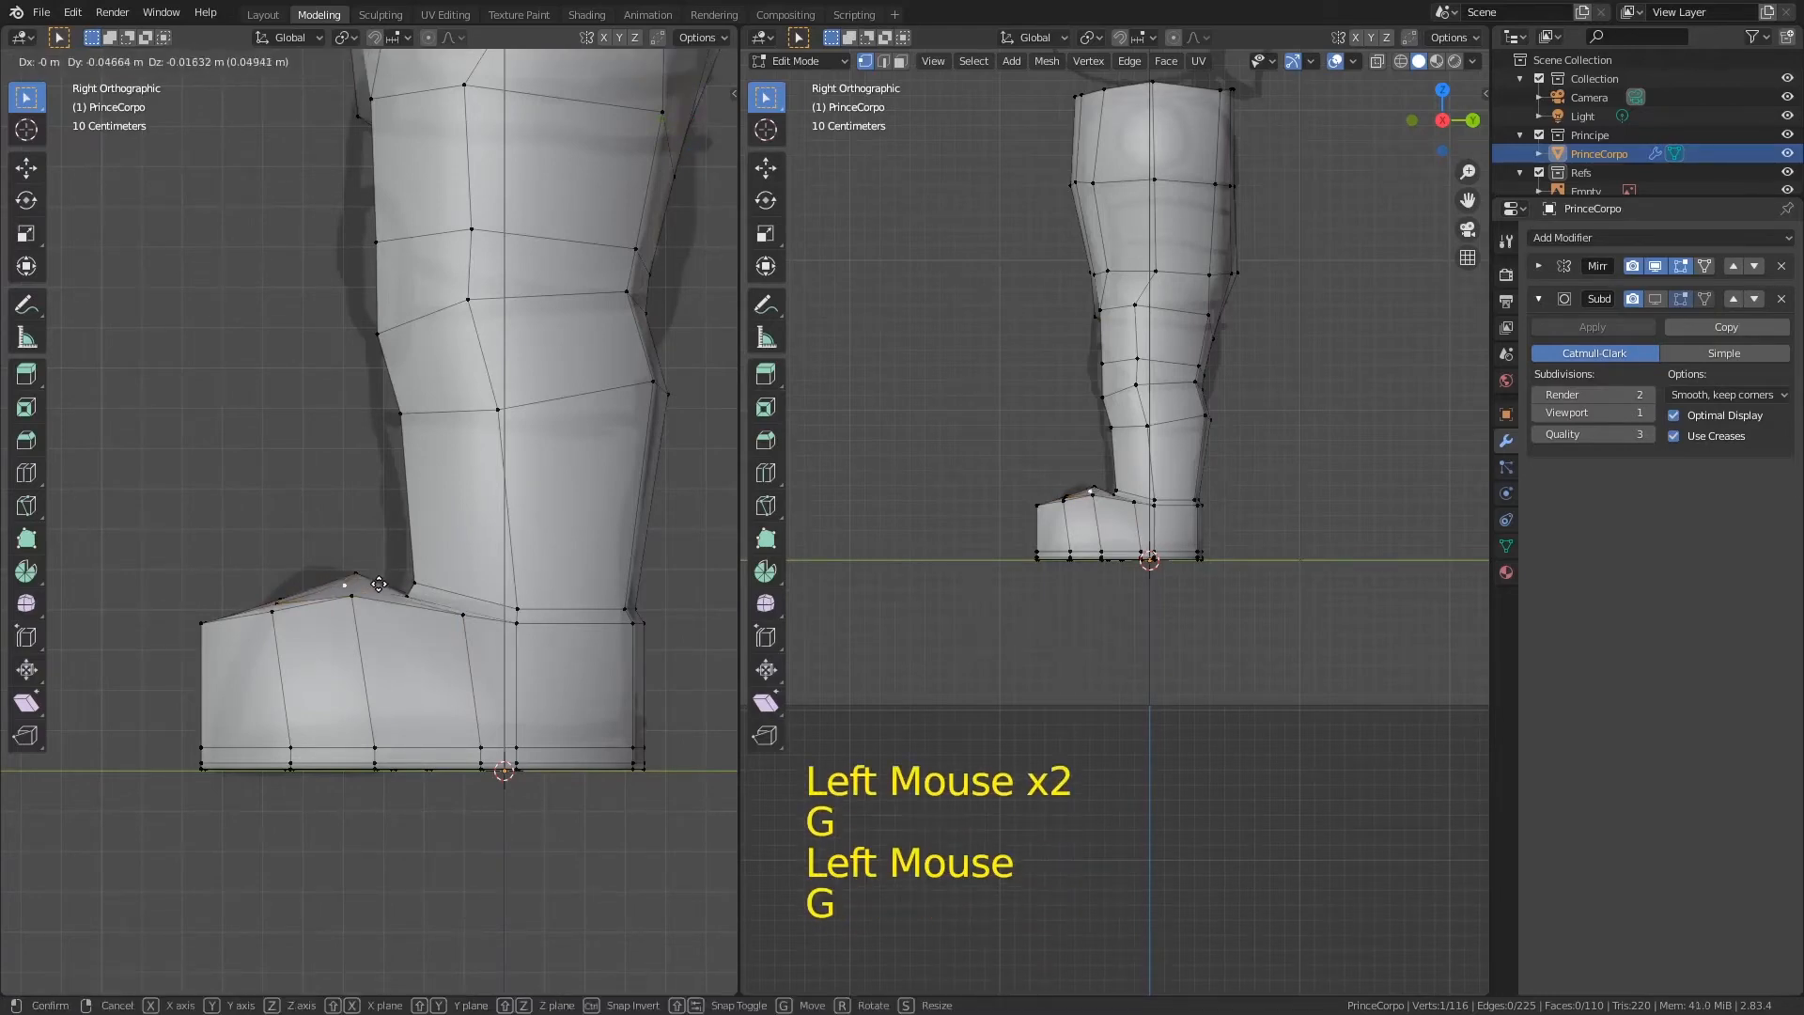
{"action": "left_click", "coordinate": [385, 582]}
Step: Move the three upper side vertices of the foot forward and slightly down so the side edges slant toward the toe
{"action": "left_click", "coordinate": [294, 611]}
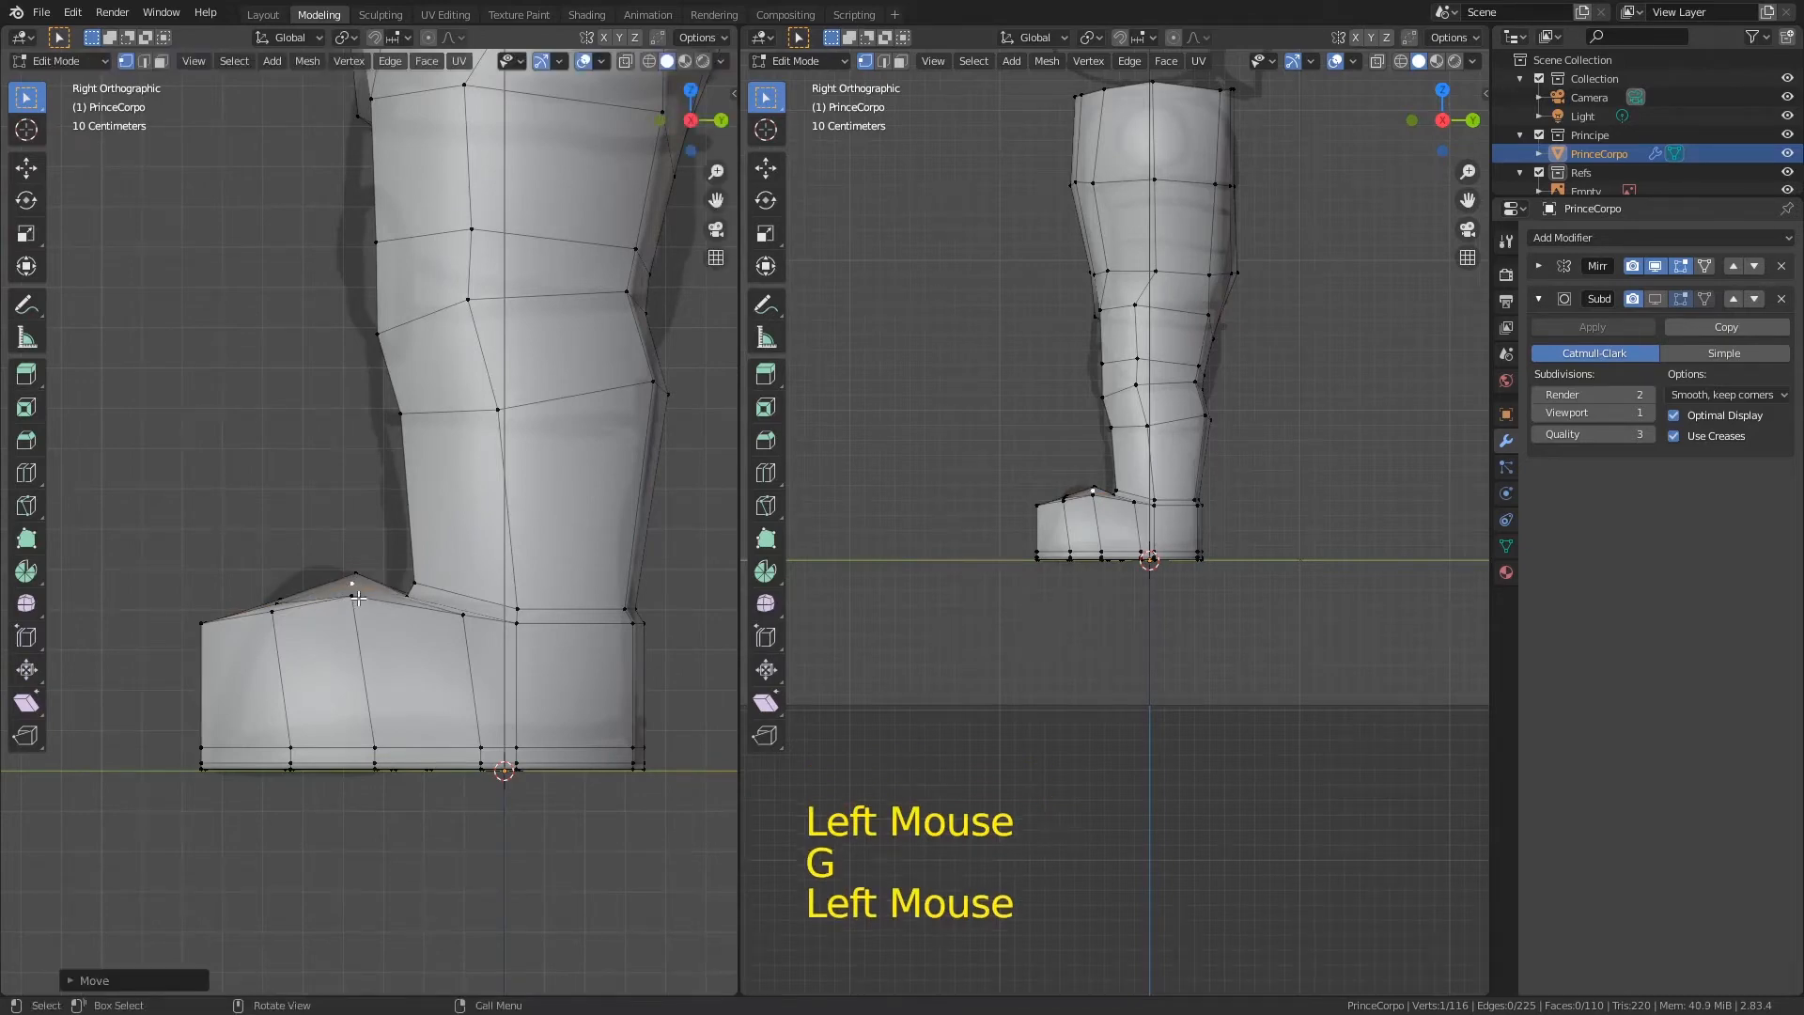
{"action": "key", "text": "g"}
{"action": "left_click", "coordinate": [330, 637]}
{"action": "left_click", "coordinate": [275, 622]}
{"action": "key", "text": "g"}
{"action": "left_click", "coordinate": [242, 644]}
{"action": "left_click", "coordinate": [440, 618]}
{"action": "key", "text": "g"}
{"action": "left_click", "coordinate": [420, 629]}
Step: In front orthographic view, select the upper corner vertex on the side of the foot
{"action": "middle_click_drag", "start_coordinate": [1108, 554], "coordinate": [1306, 493]}
{"action": "key", "text": "KP_1"}
{"action": "middle_click_drag", "start_coordinate": [1034, 437], "coordinate": [981, 374], "text": "ctrl"}
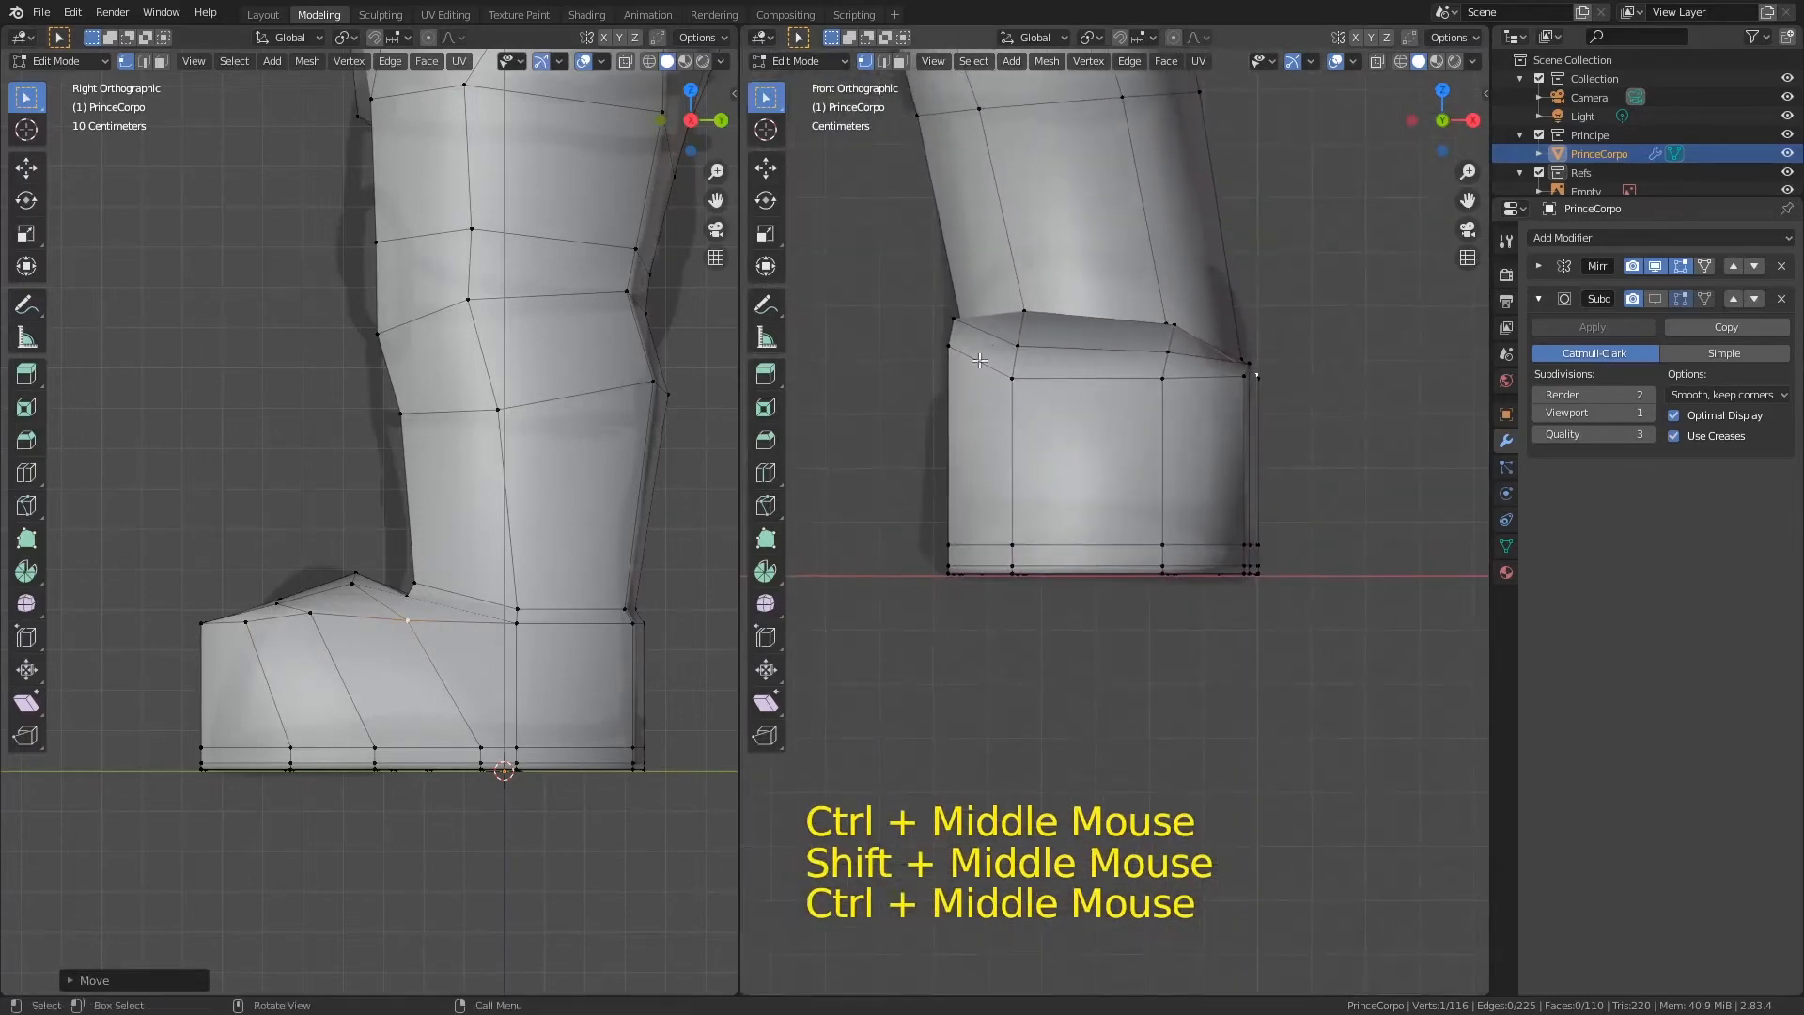
{"action": "left_click", "coordinate": [978, 369]}
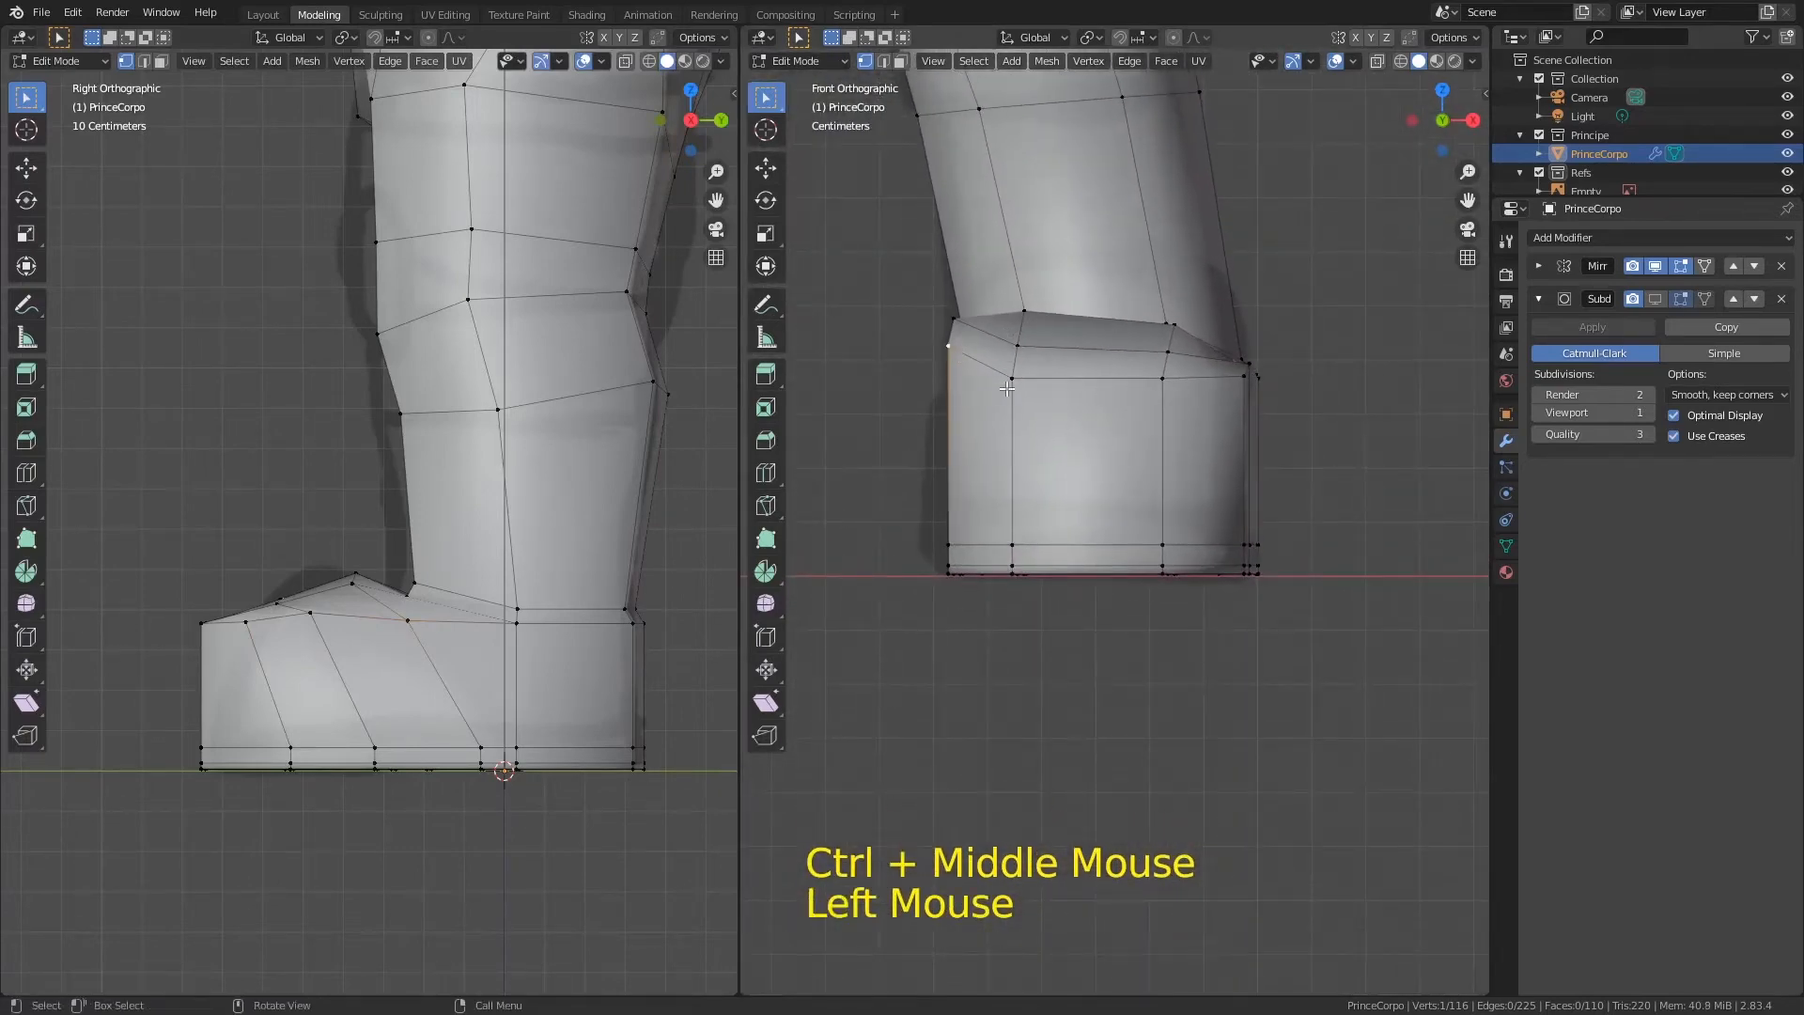
Step: Round off the inner top edge of the foot in front view by moving its corner vertices inward and down
{"action": "key", "text": "g"}
{"action": "left_click", "coordinate": [960, 323]}
{"action": "key", "text": "g"}
{"action": "left_click", "coordinate": [1018, 328]}
{"action": "key", "text": "g"}
{"action": "left_click", "coordinate": [1029, 330]}
Step: Shape the outer top edge of the foot in front view, moving its upper vertices and lowering the outer toe-corner vertex
{"action": "key", "text": "g"}
{"action": "left_click", "coordinate": [1197, 329]}
{"action": "key", "text": "g"}
{"action": "left_click", "coordinate": [1204, 347]}
{"action": "left_click", "coordinate": [1240, 383]}
{"action": "key", "text": "g"}
{"action": "left_click", "coordinate": [1218, 419]}
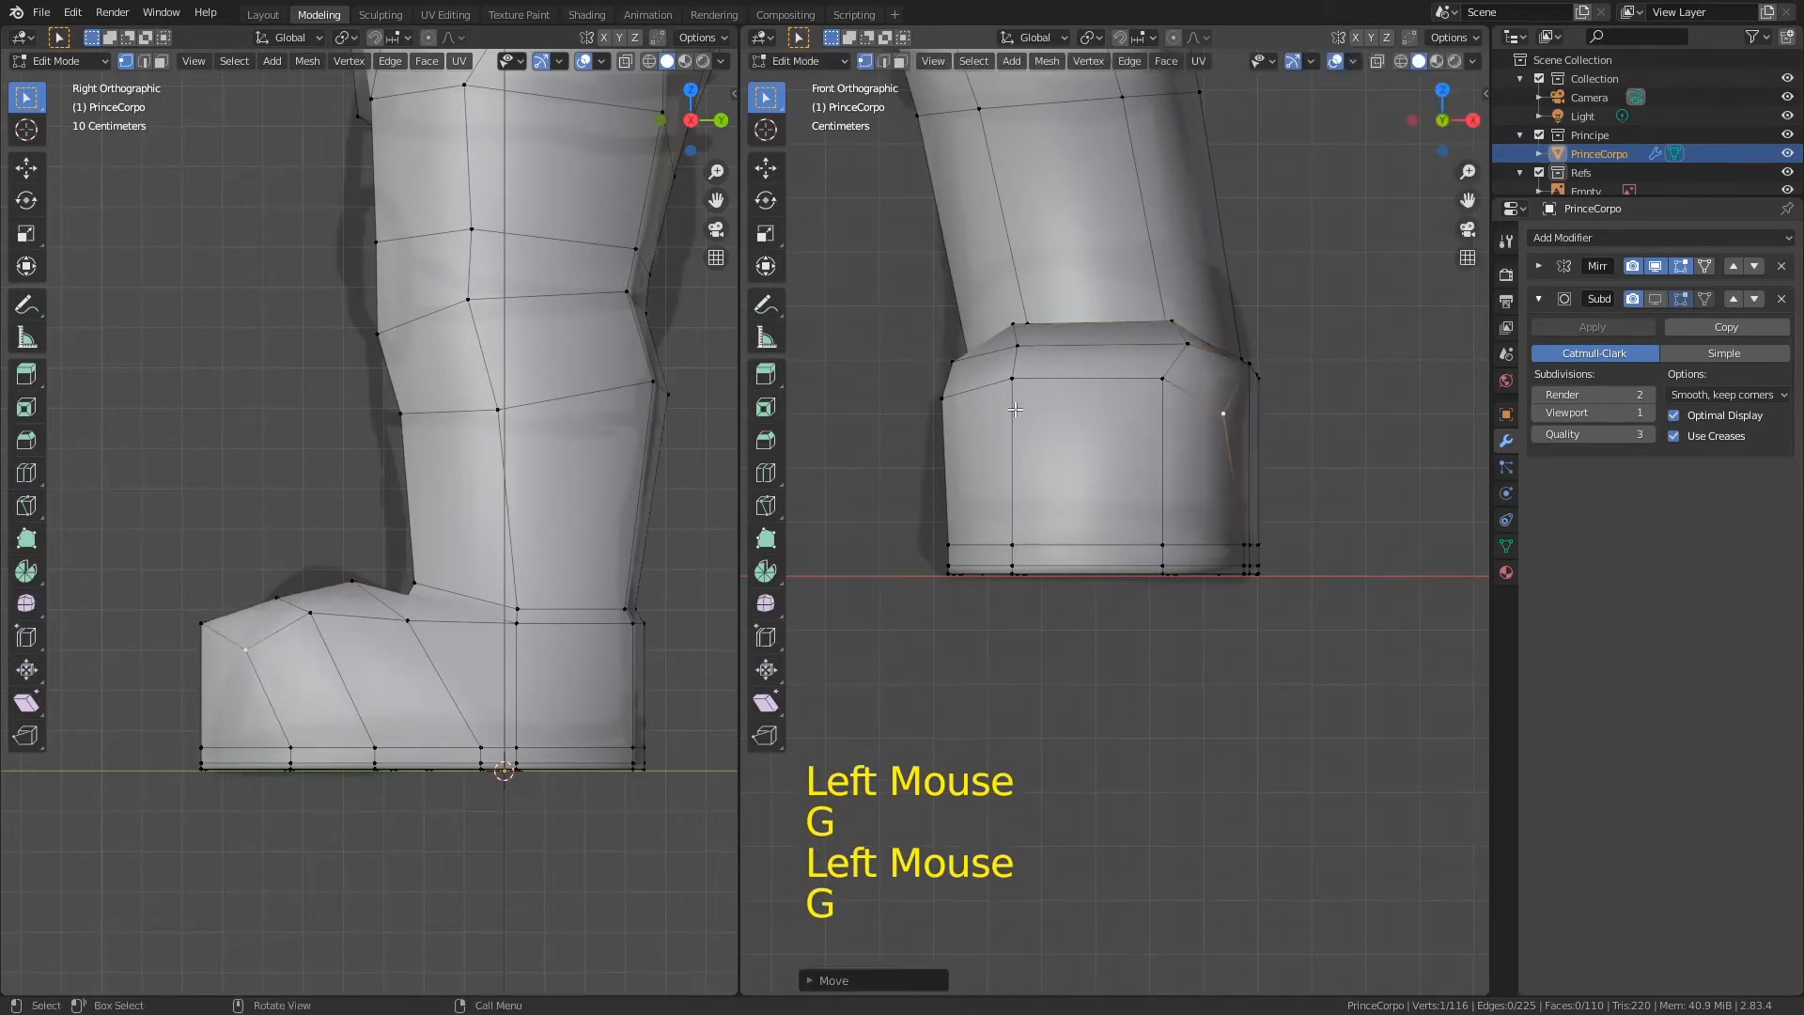
Step: Reposition the inner toe-corner vertex and pull the outermost ankle vertices slightly inward
{"action": "left_click", "coordinate": [942, 401]}
{"action": "key", "text": "g"}
{"action": "left_click", "coordinate": [975, 439]}
{"action": "left_click", "coordinate": [1256, 365]}
{"action": "key", "text": "g"}
{"action": "left_click", "coordinate": [1245, 381]}
{"action": "key", "text": "g"}
{"action": "left_click", "coordinate": [1252, 374]}
Step: Fine-tune the positions of the vertices on the outer side of the instep in front view
{"action": "left_click", "coordinate": [1180, 325]}
{"action": "key", "text": "g"}
{"action": "left_click", "coordinate": [1192, 335]}
{"action": "left_click", "coordinate": [1195, 347]}
{"action": "key", "text": "g"}
{"action": "left_click", "coordinate": [1188, 355]}
{"action": "key", "text": "g"}
{"action": "left_click", "coordinate": [1181, 331]}
Step: Adjust the inner instep vertices in front view and the vertex at the front of the ankle in side view
{"action": "left_click", "coordinate": [1022, 383]}
{"action": "key", "text": "g"}
{"action": "left_click", "coordinate": [1029, 390]}
{"action": "left_click", "coordinate": [976, 369]}
{"action": "key", "text": "g"}
{"action": "left_click", "coordinate": [981, 379]}
{"action": "key", "text": "KP_3"}
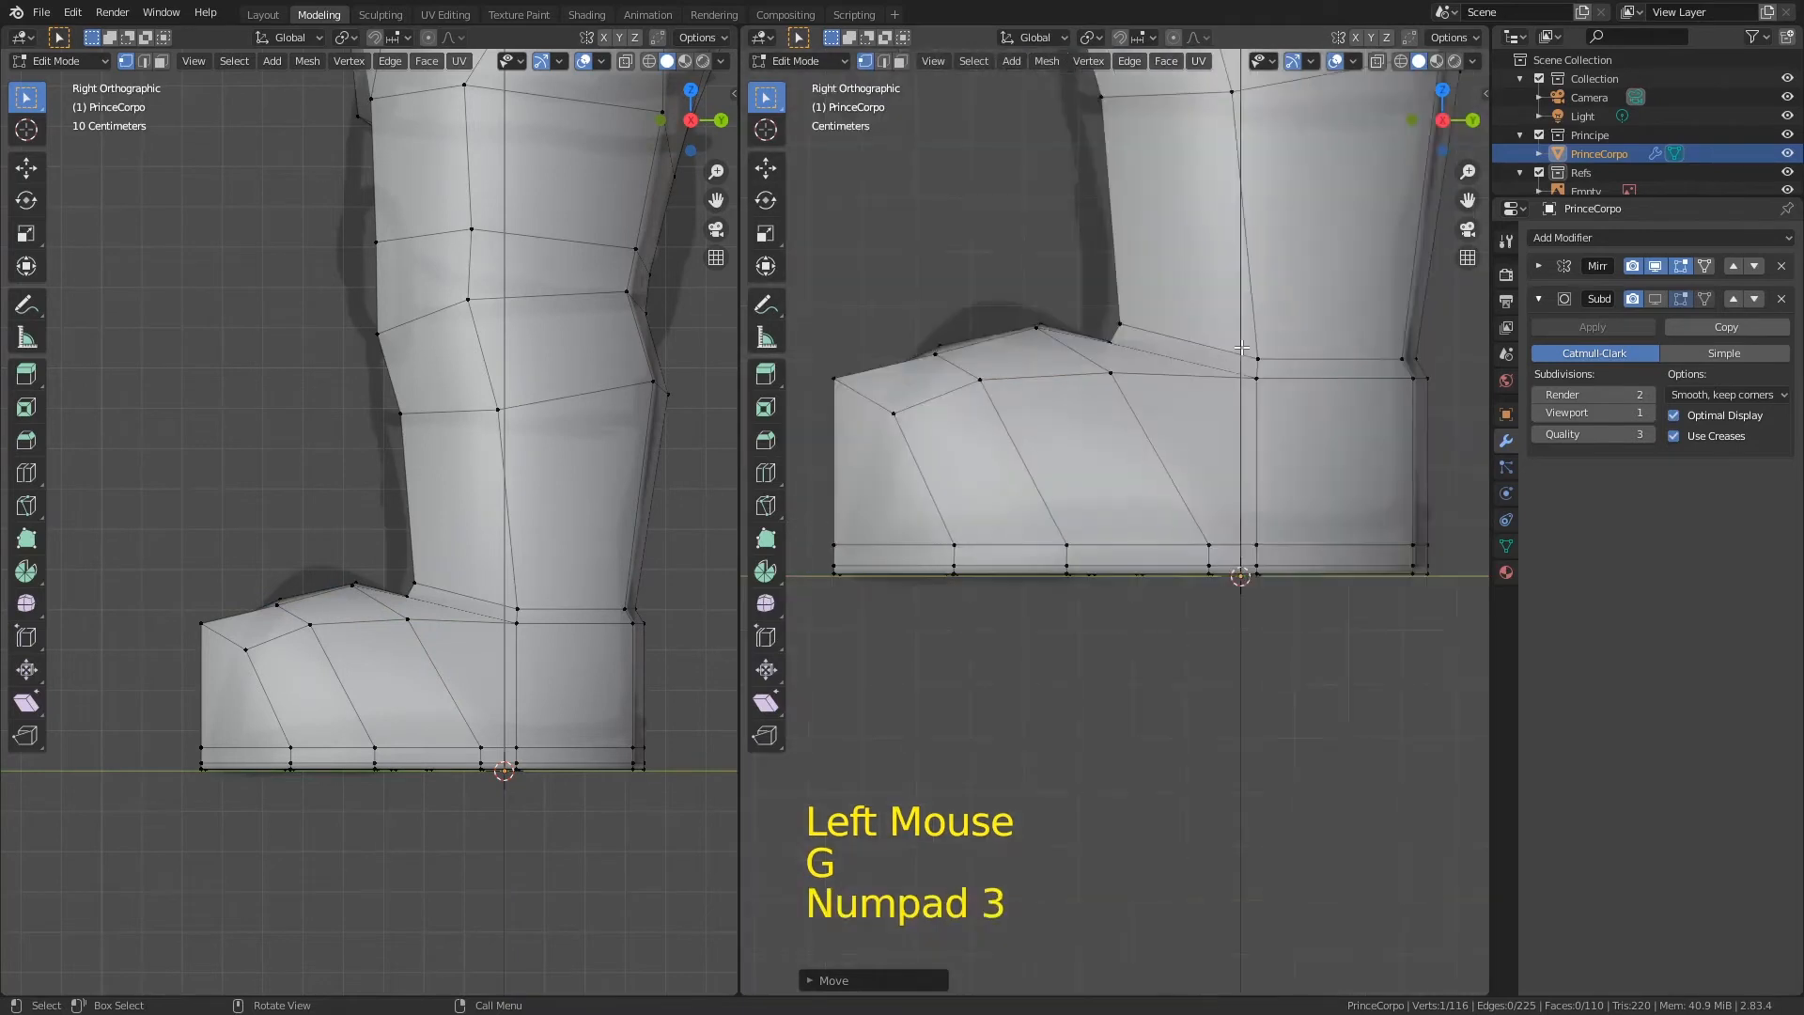
{"action": "left_click", "coordinate": [1106, 339]}
{"action": "key", "text": "g"}
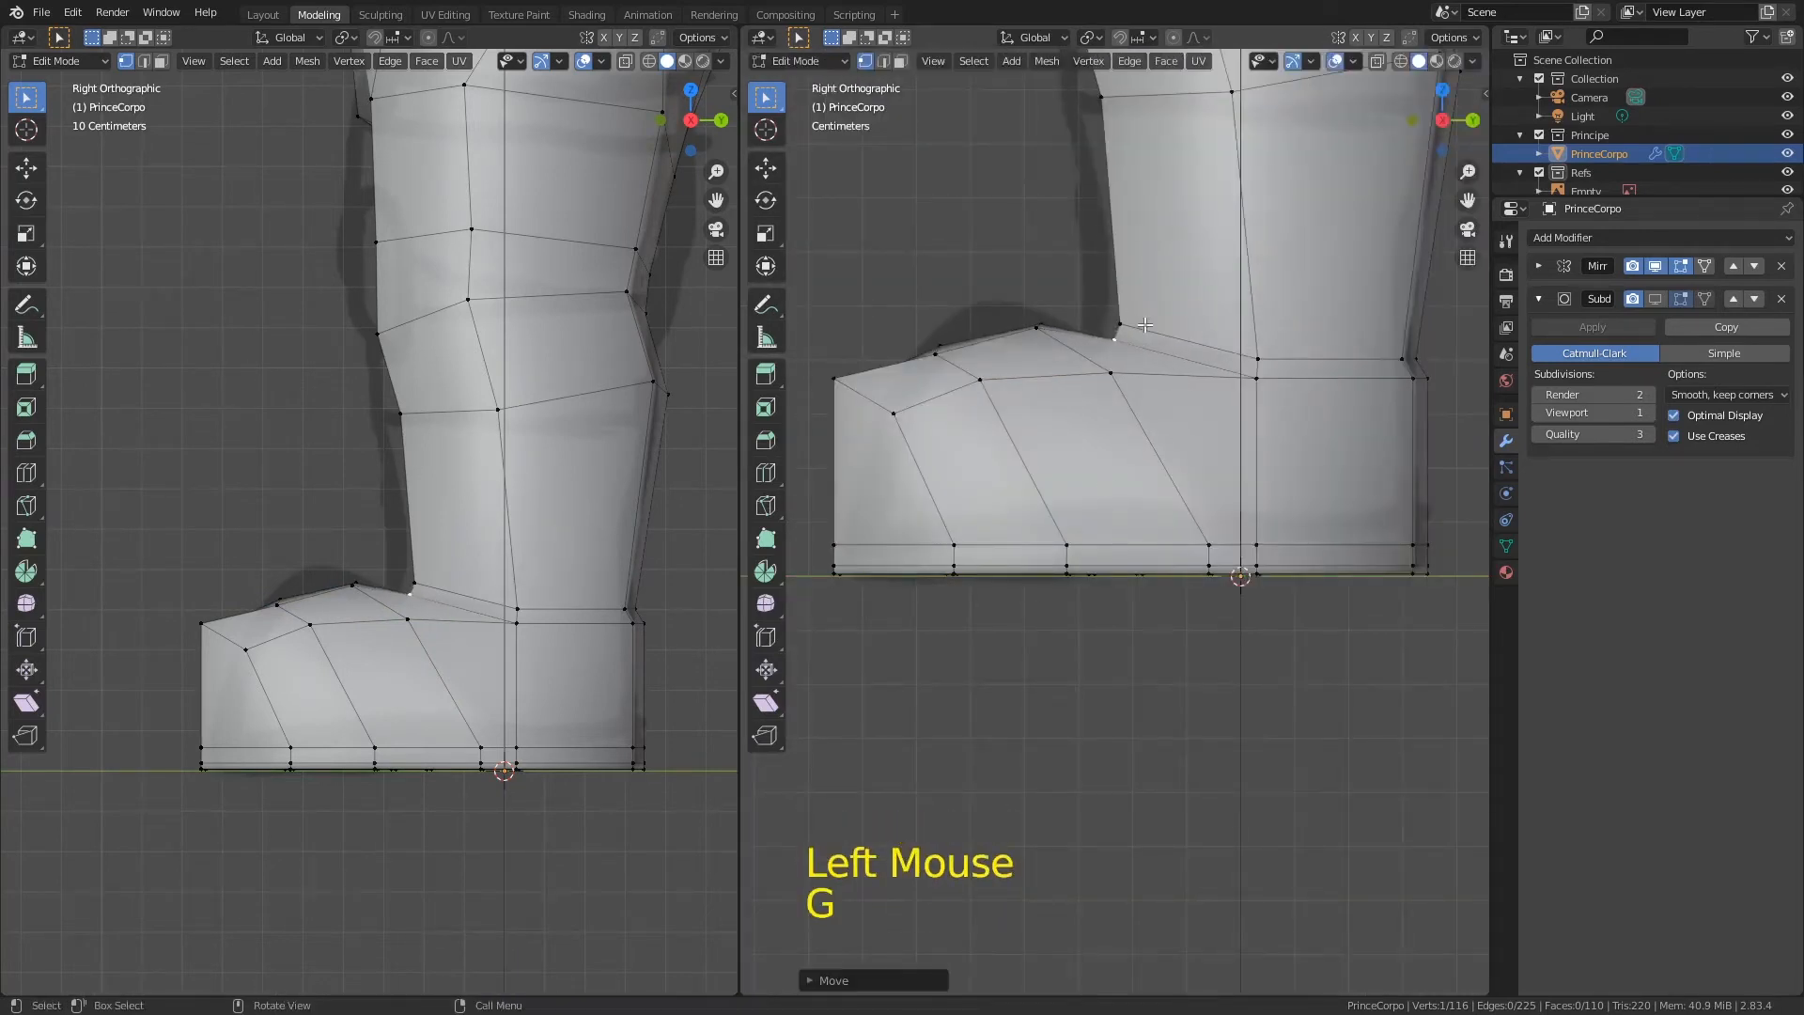
Step: Return to Object Mode, show the body's Subdivision modifier in the viewport, and save the file
{"action": "key", "text": "Tab"}
{"action": "middle_click_drag", "start_coordinate": [1163, 246], "coordinate": [1158, 494], "text": "ctrl"}
{"action": "key", "text": "KP_1"}
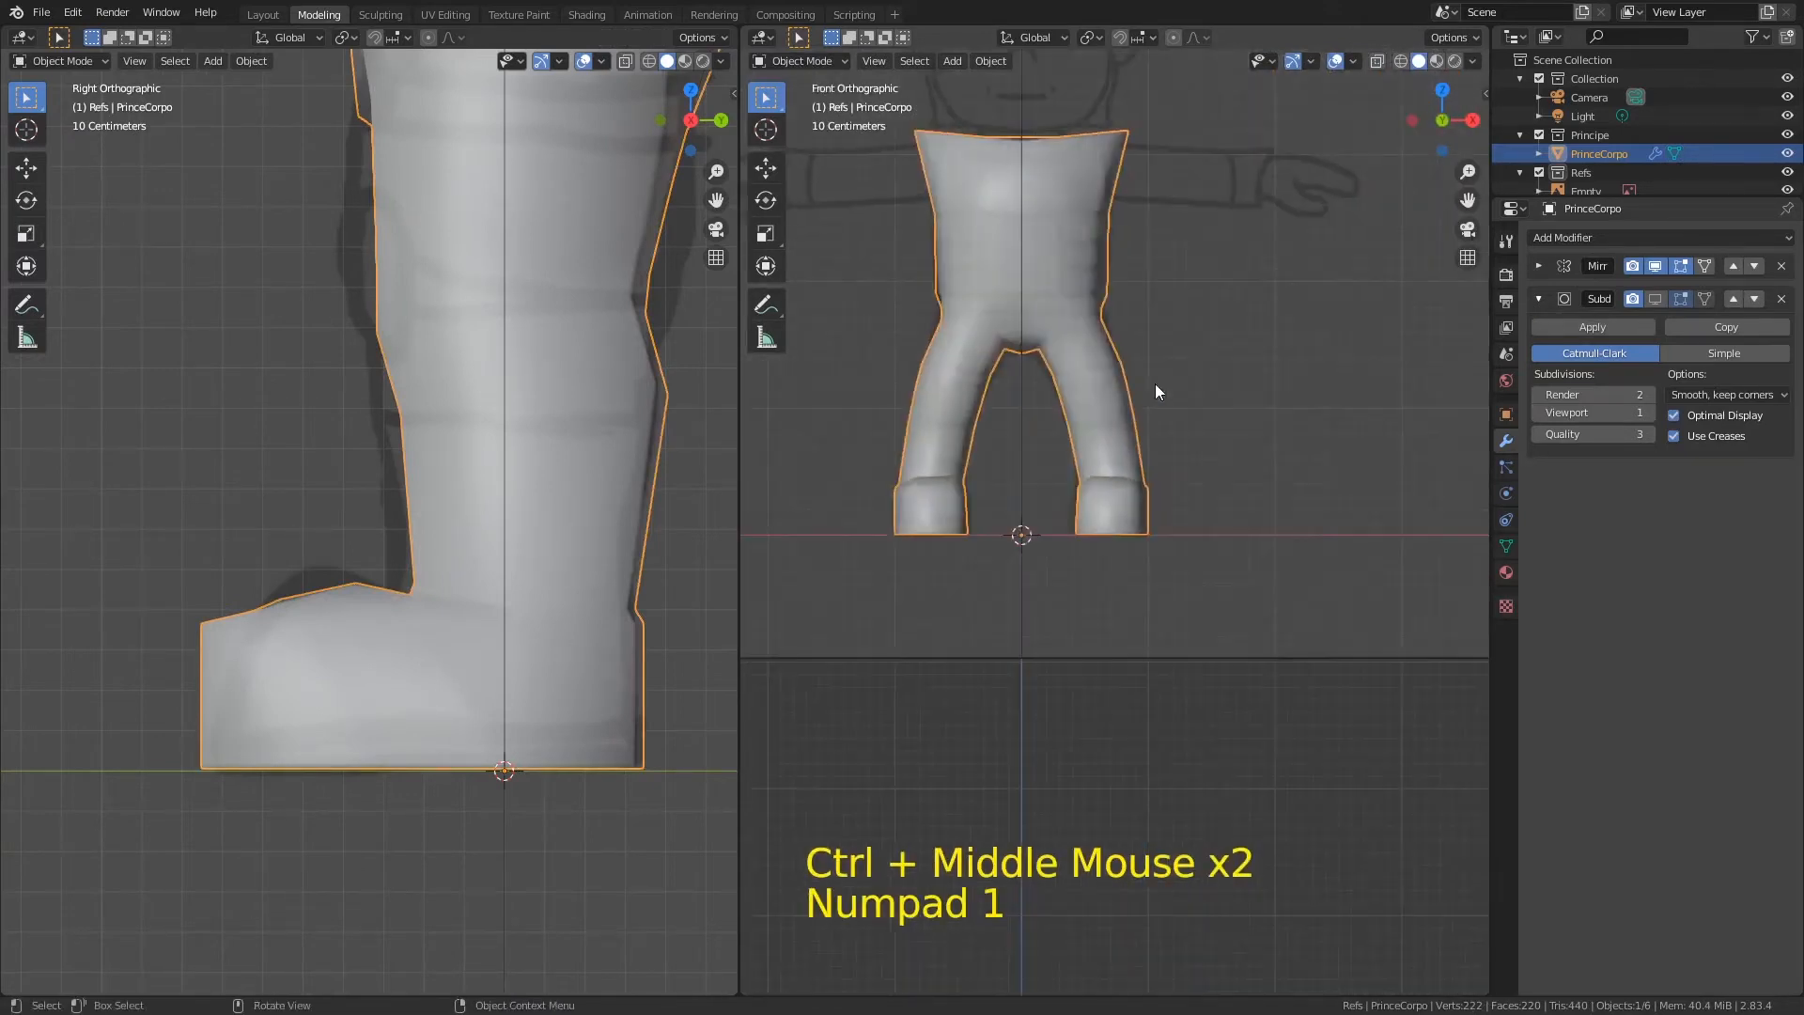
{"action": "left_click", "coordinate": [1655, 299]}
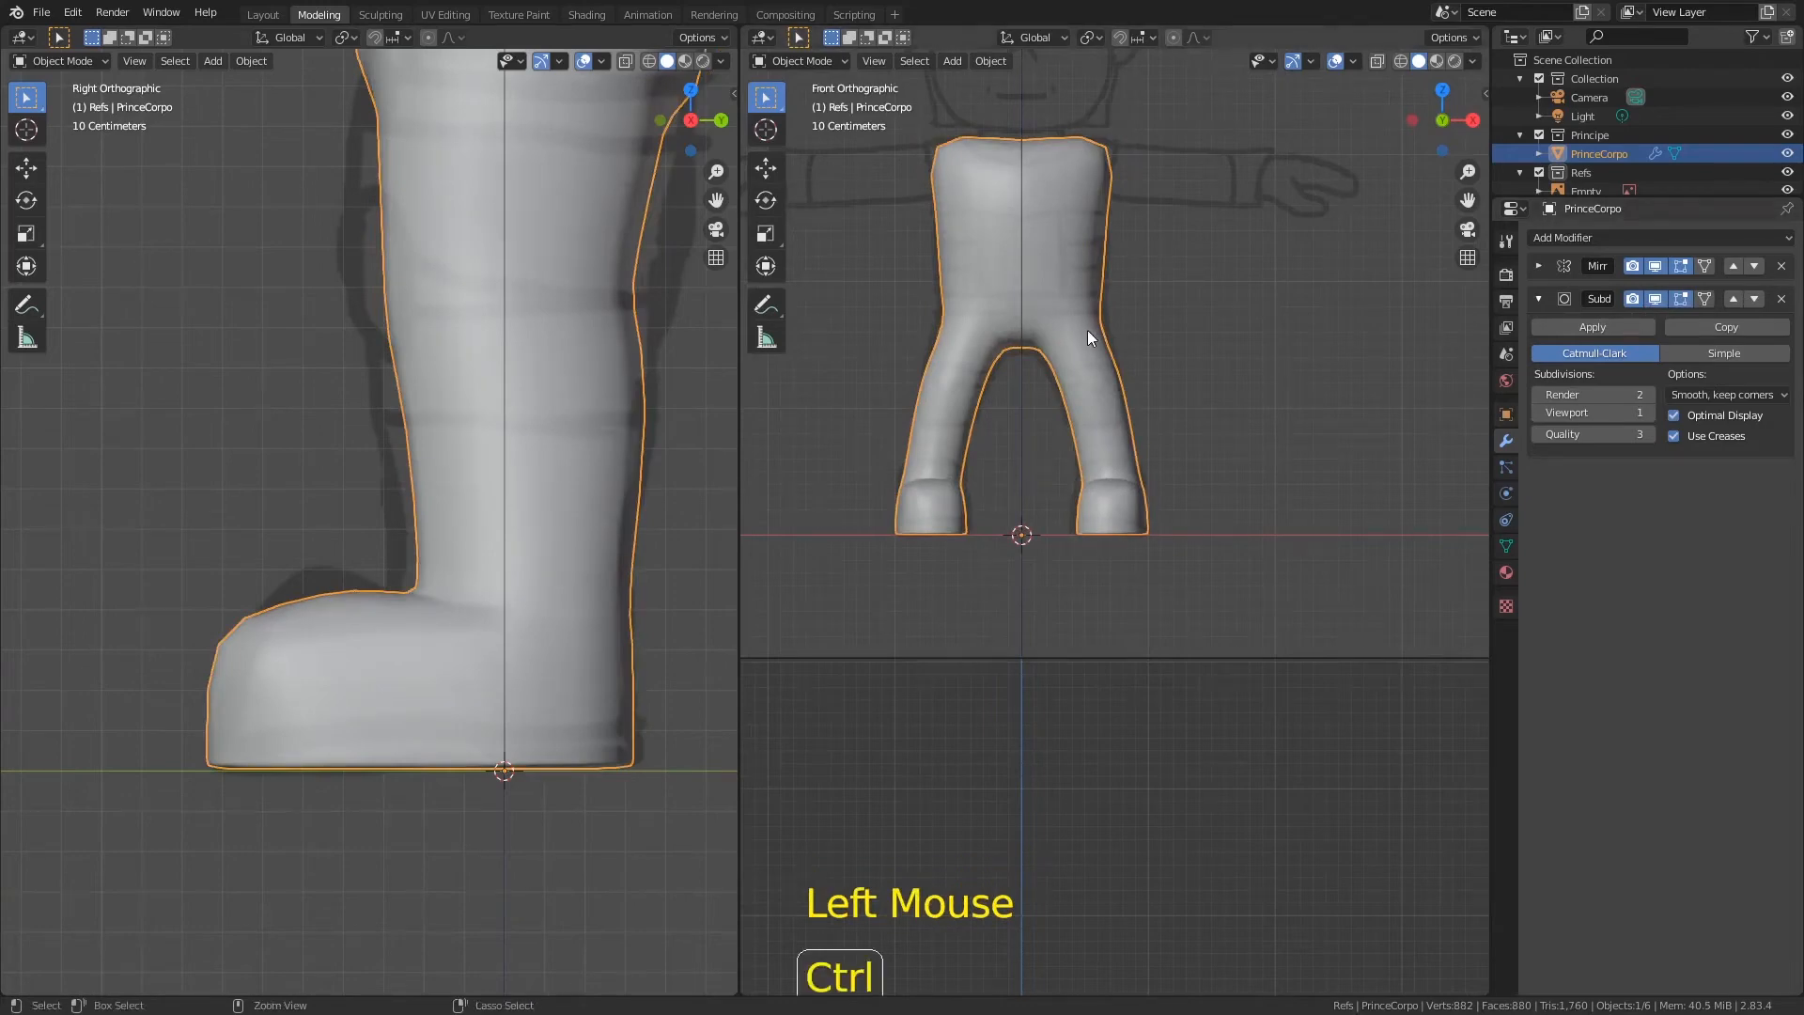
{"action": "key", "text": "ctrl+s"}
Step: In Edit Mode, push the vertex at the back of the upper thigh outward along its normal with Shrink/Fatten
{"action": "middle_click_drag", "start_coordinate": [1067, 214], "coordinate": [1114, 342], "text": "shift"}
{"action": "middle_click_drag", "start_coordinate": [526, 498], "coordinate": [513, 534], "text": "ctrl"}
{"action": "middle_click_drag", "start_coordinate": [441, 233], "coordinate": [449, 359], "text": "shift"}
{"action": "middle_click_drag", "start_coordinate": [518, 468], "coordinate": [550, 489], "text": "ctrl"}
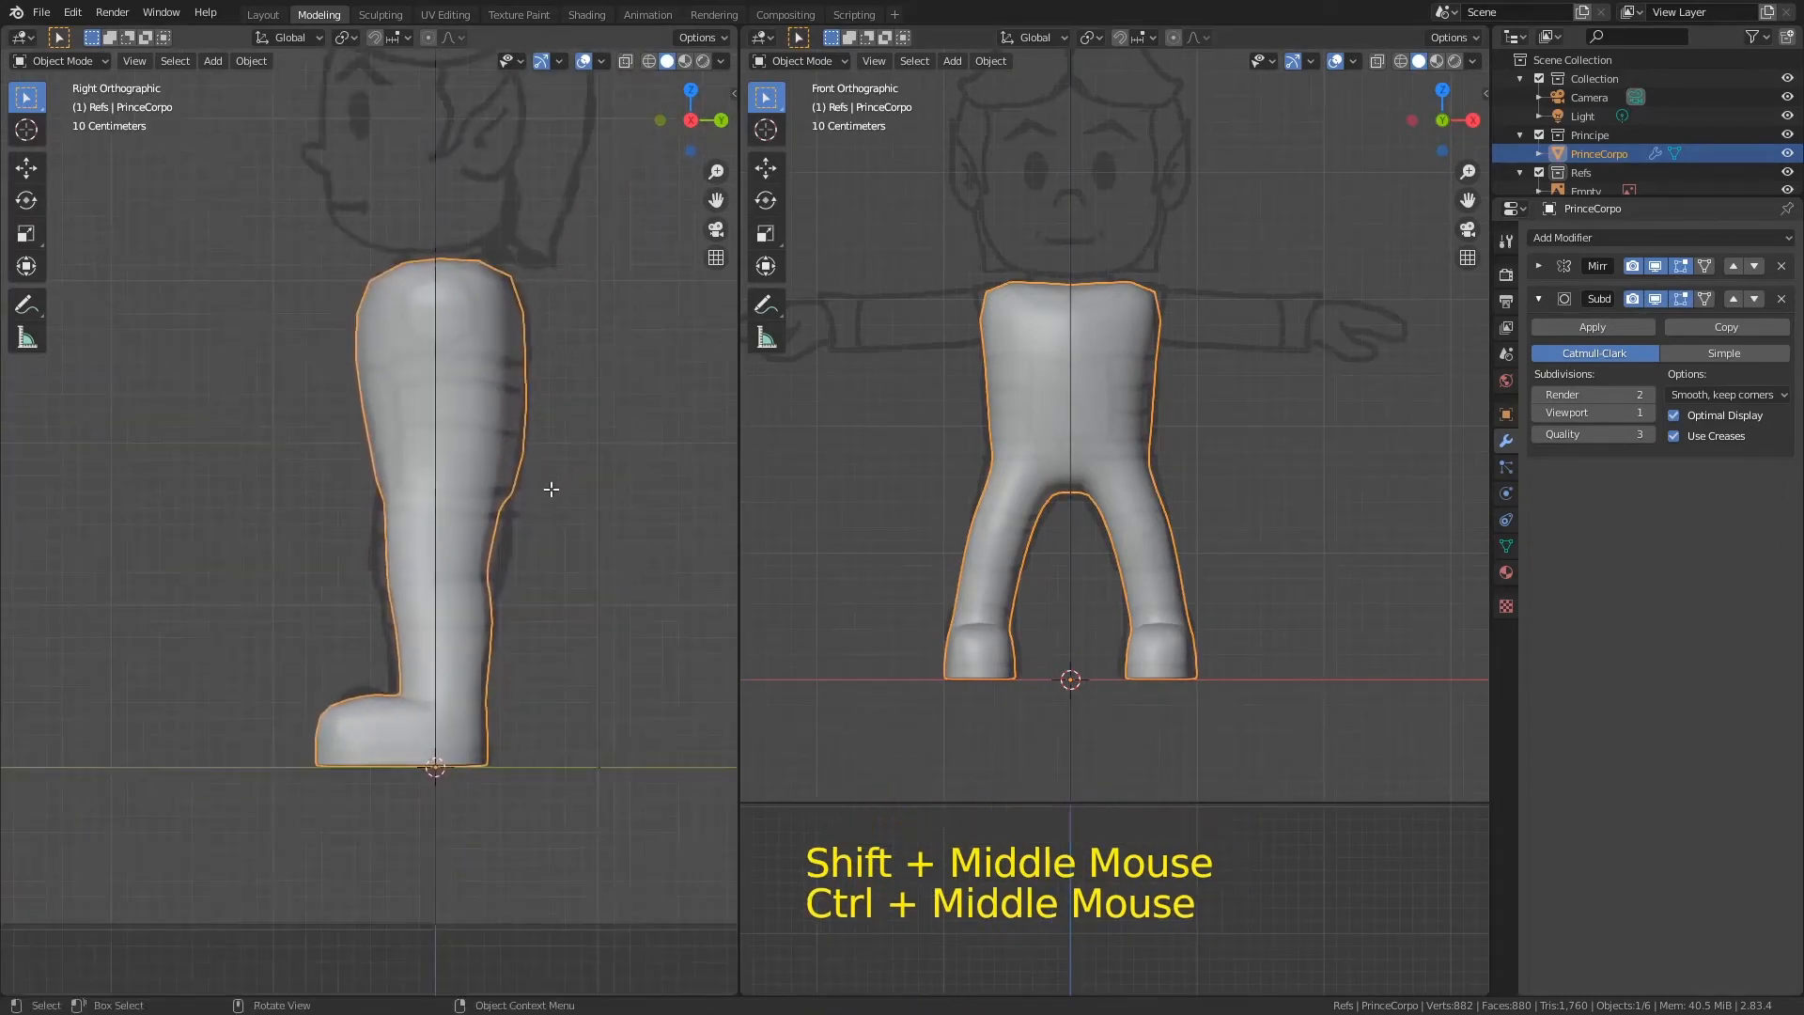
{"action": "key", "text": "Tab"}
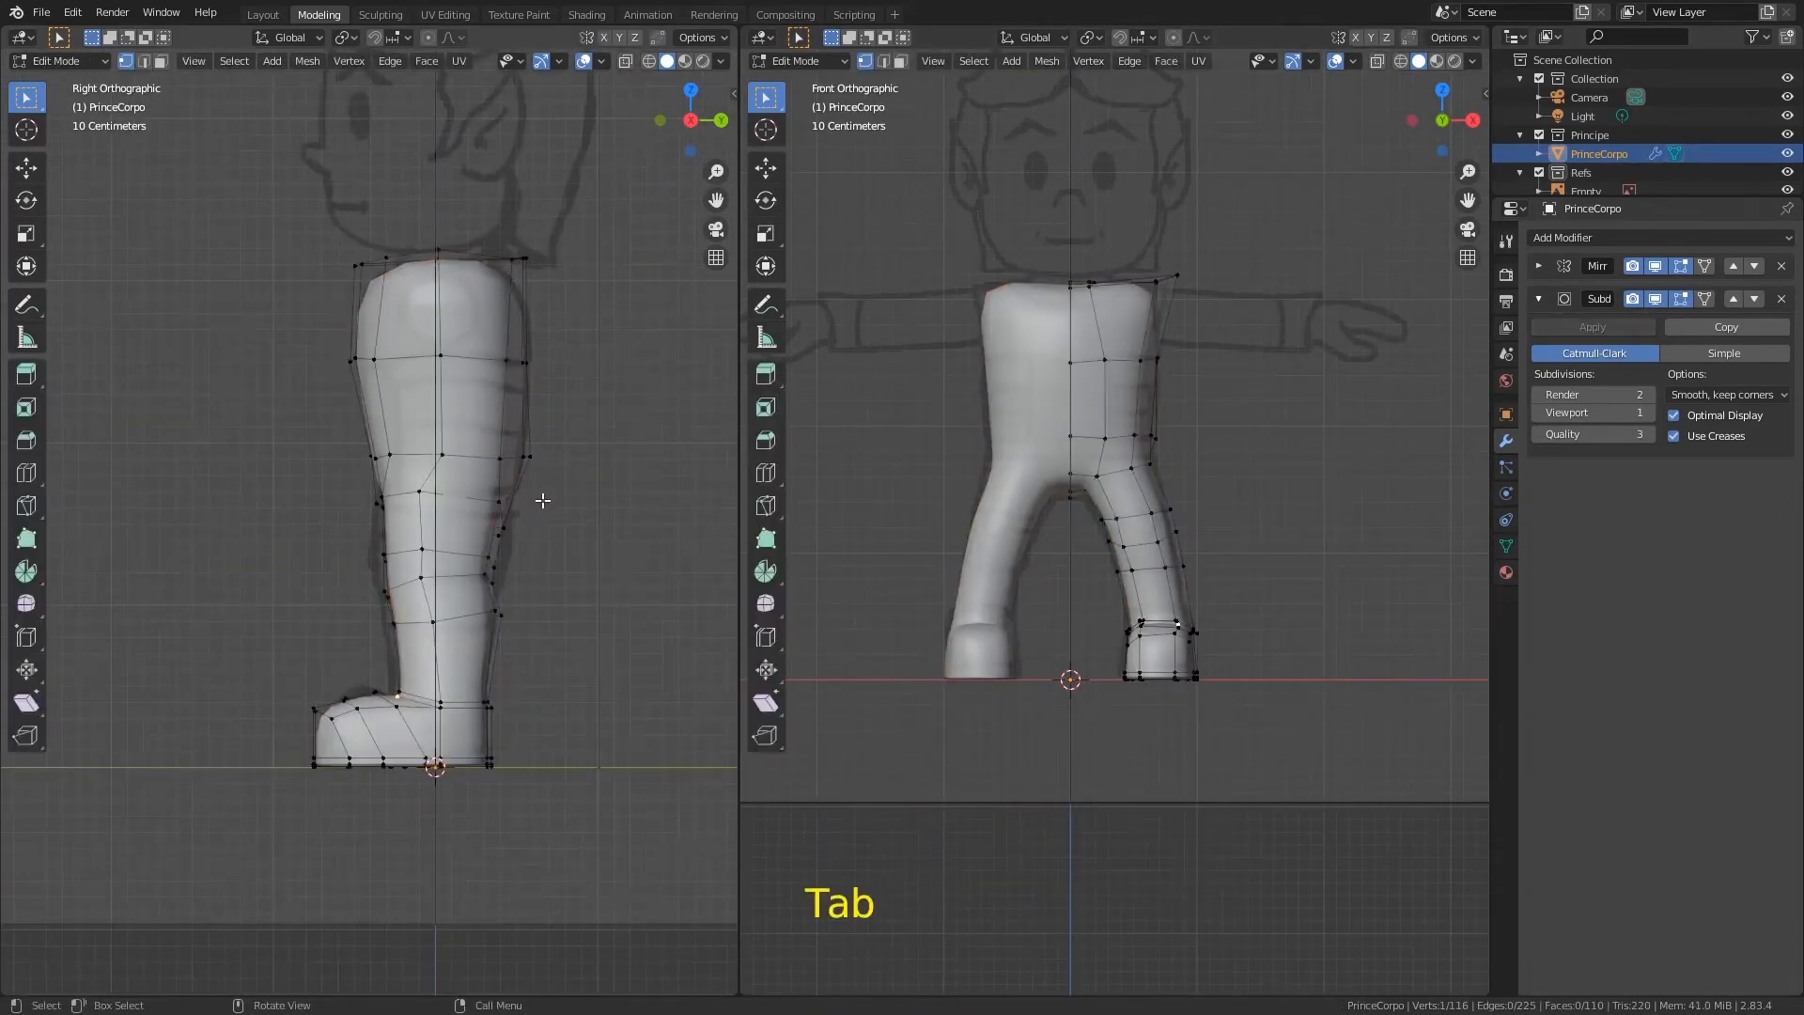
{"action": "left_click_drag", "start_coordinate": [539, 555], "coordinate": [497, 525]}
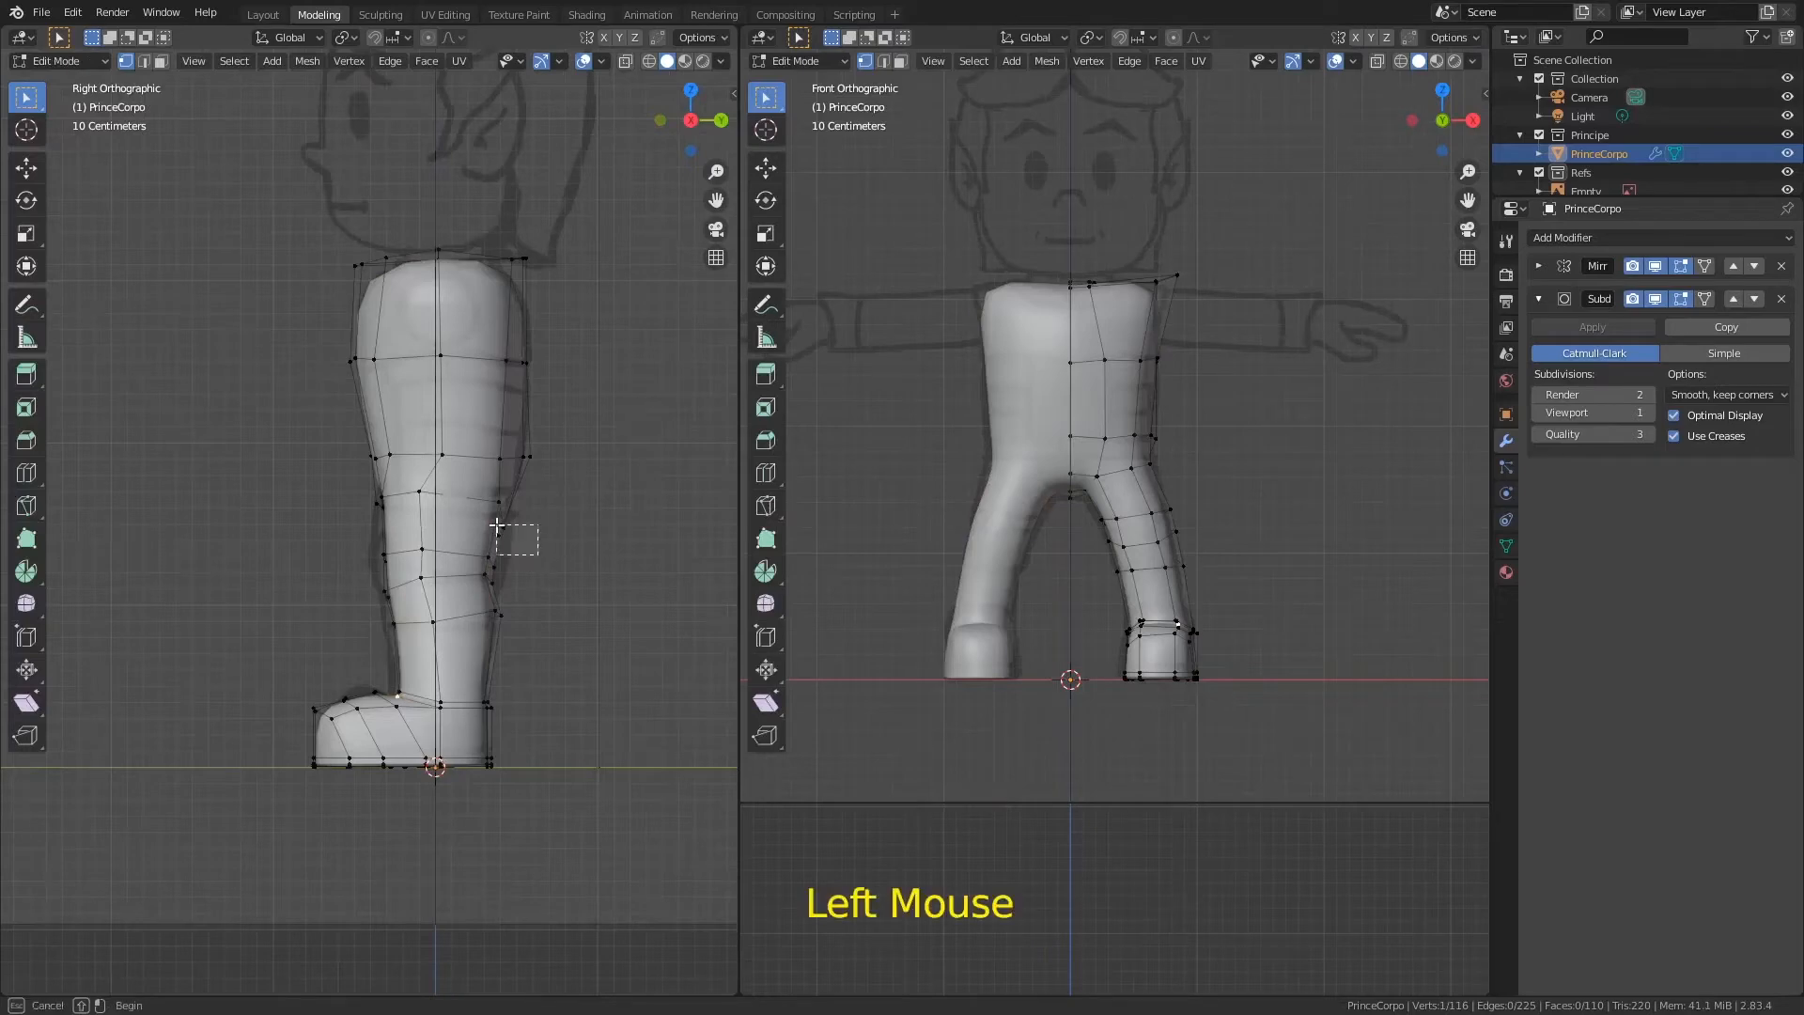
{"action": "middle_click_drag", "start_coordinate": [1348, 435], "coordinate": [1139, 477]}
{"action": "left_click", "coordinate": [1109, 463]}
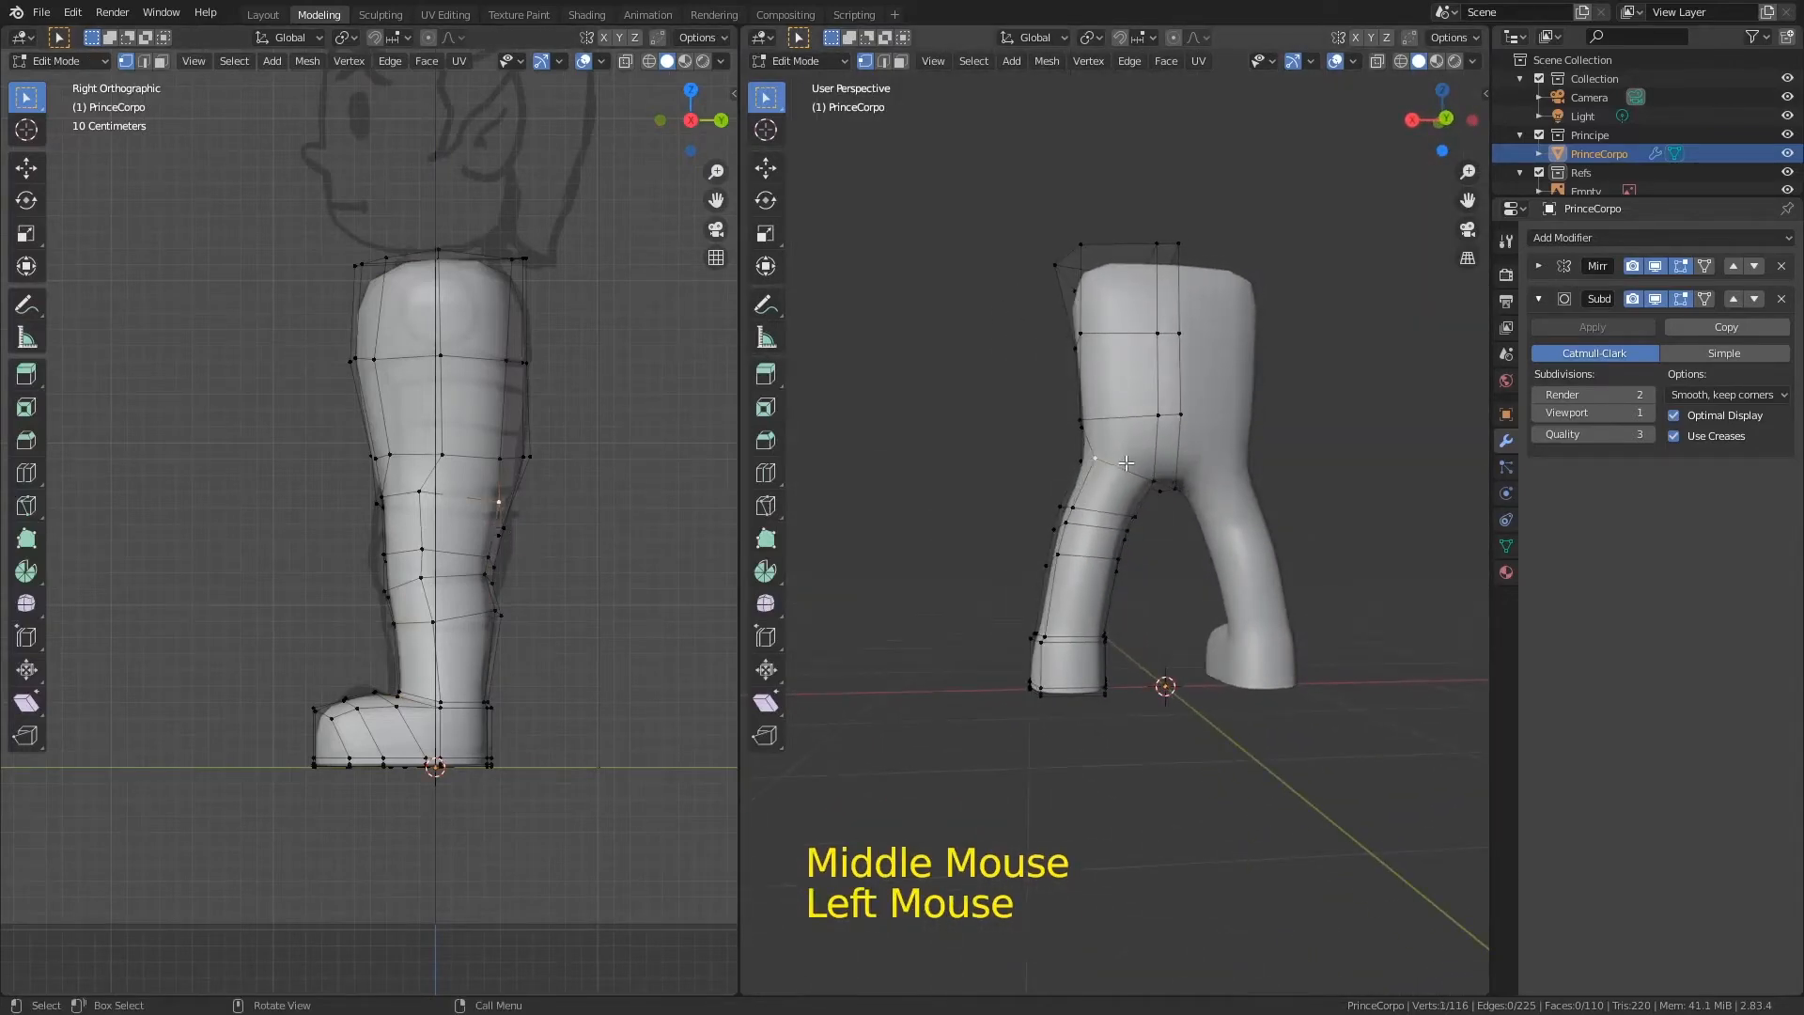
{"action": "key", "text": "alt+s"}
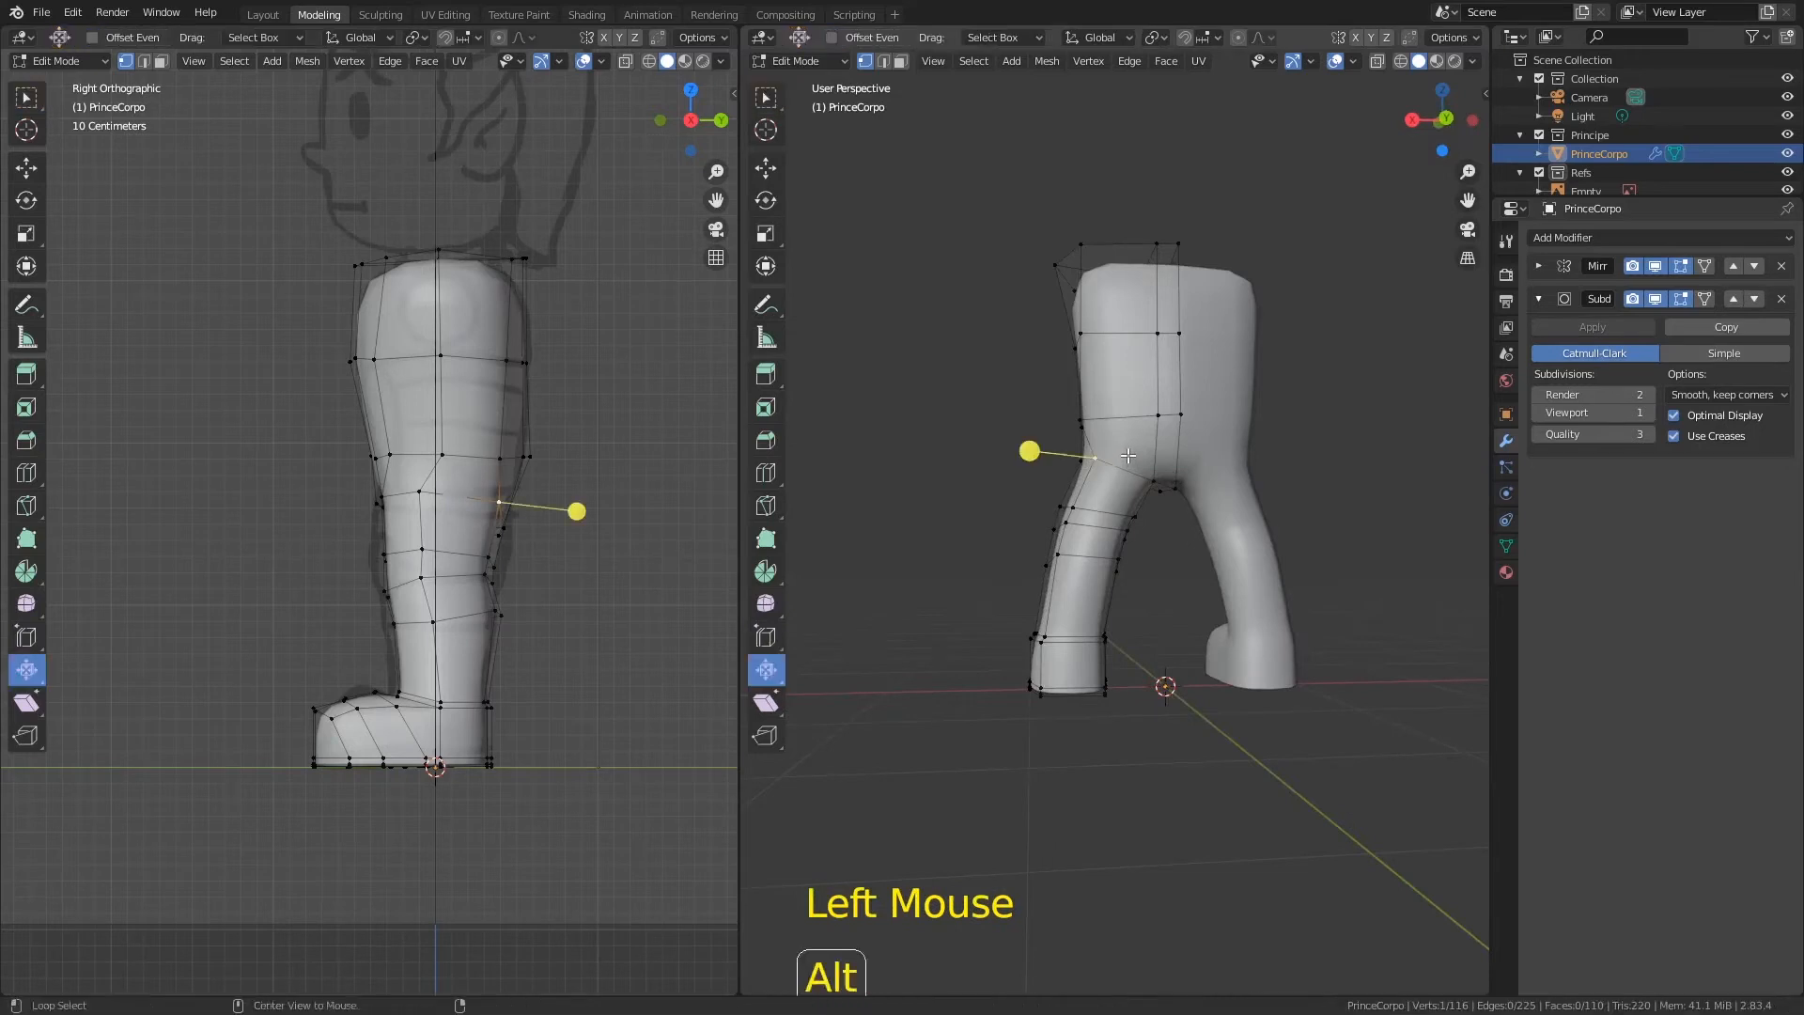
{"action": "left_click", "coordinate": [1030, 452]}
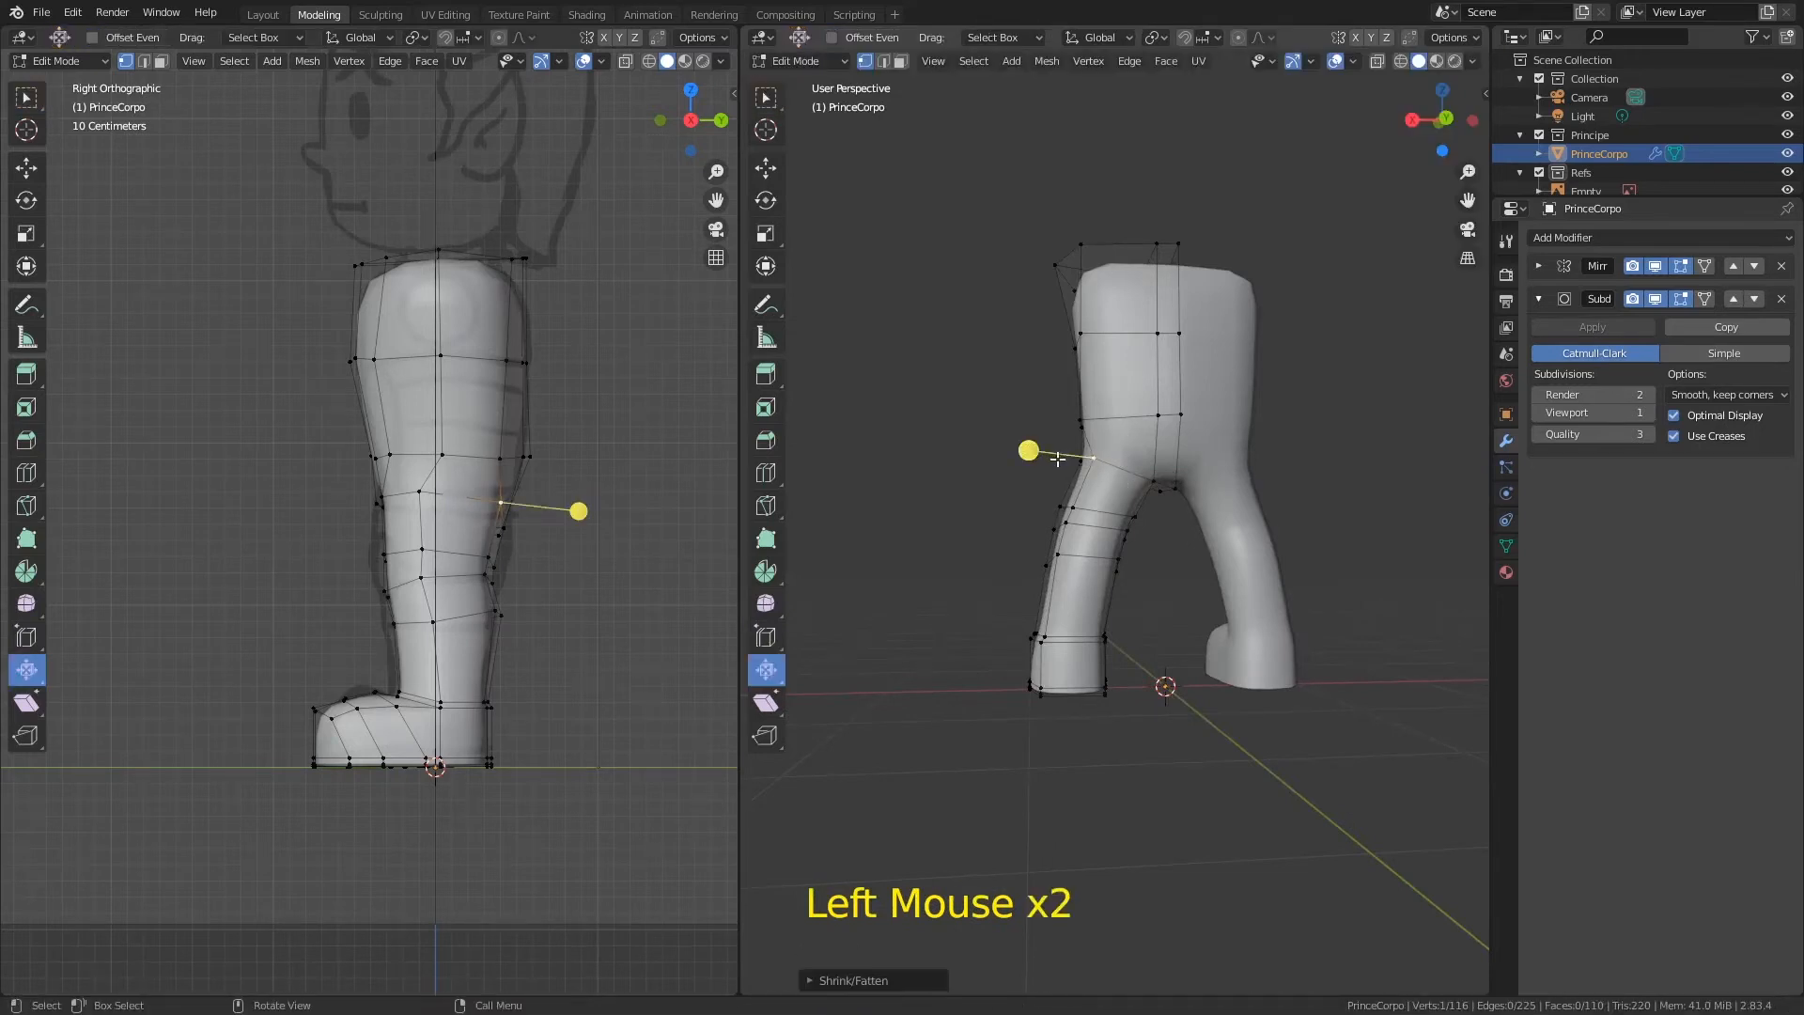
{"action": "left_click", "coordinate": [34, 93]}
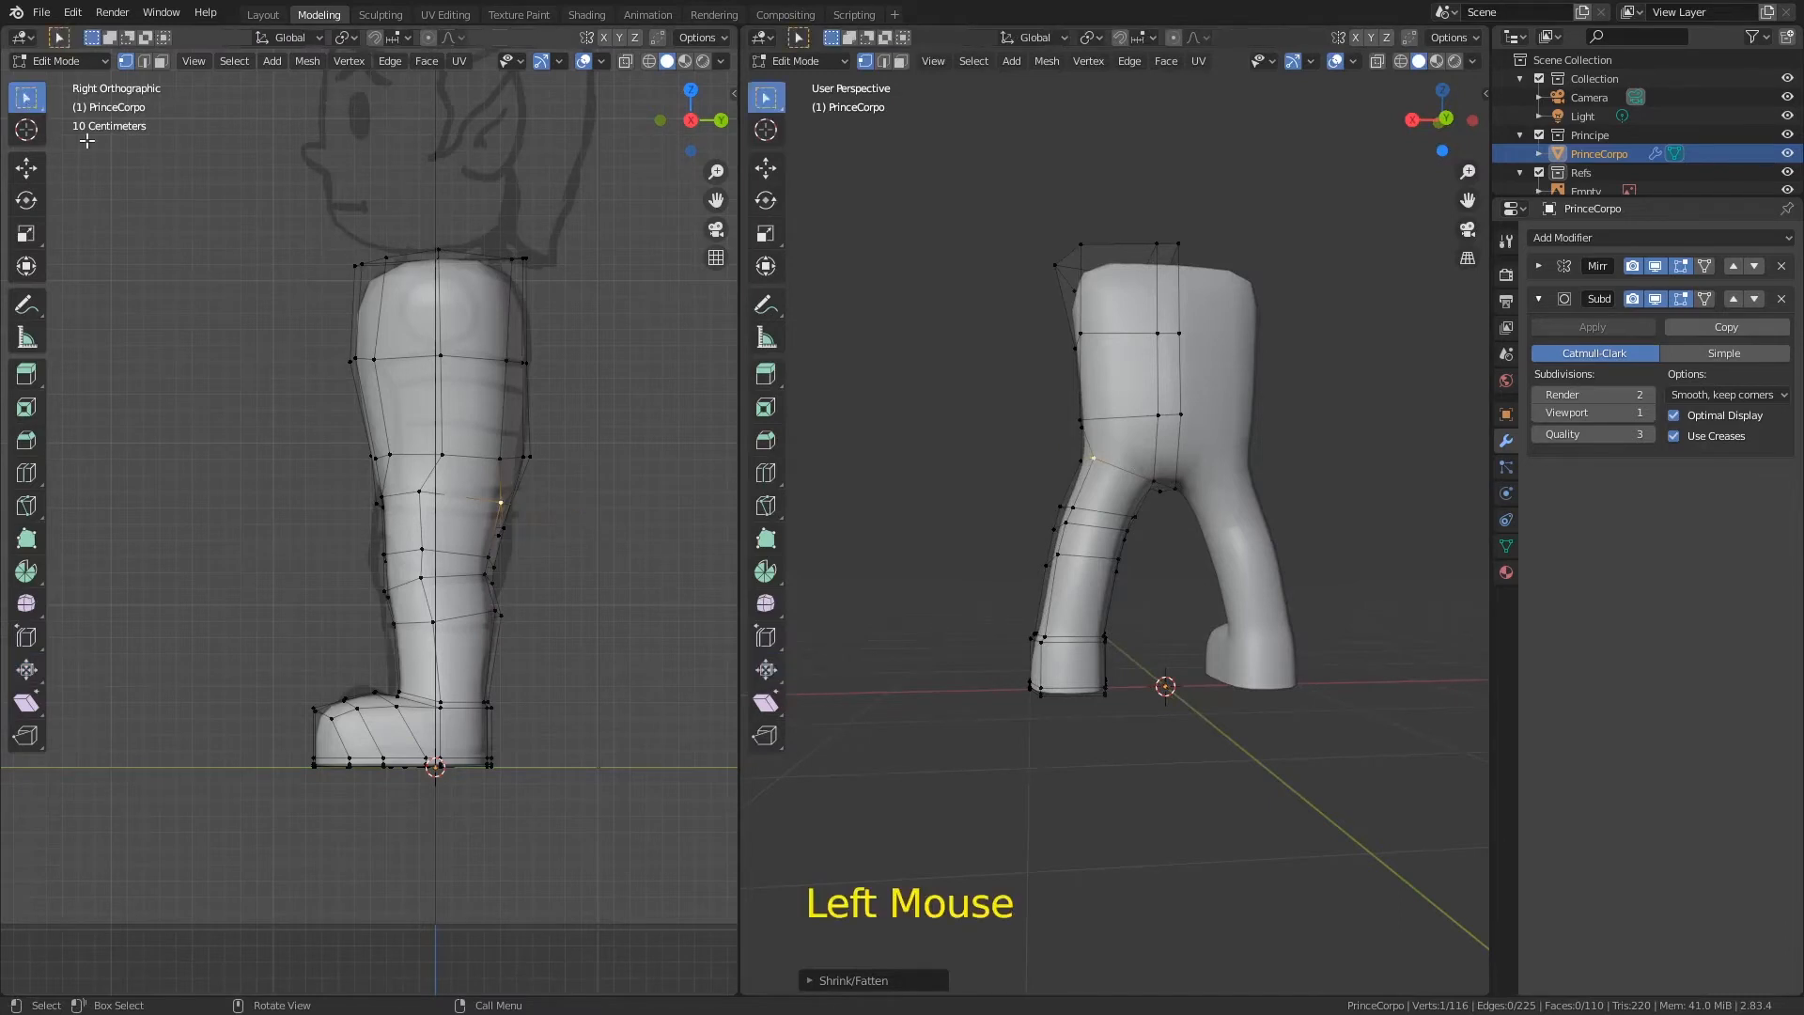
{"action": "key", "text": "alt+s"}
{"action": "left_click", "coordinate": [1105, 443]}
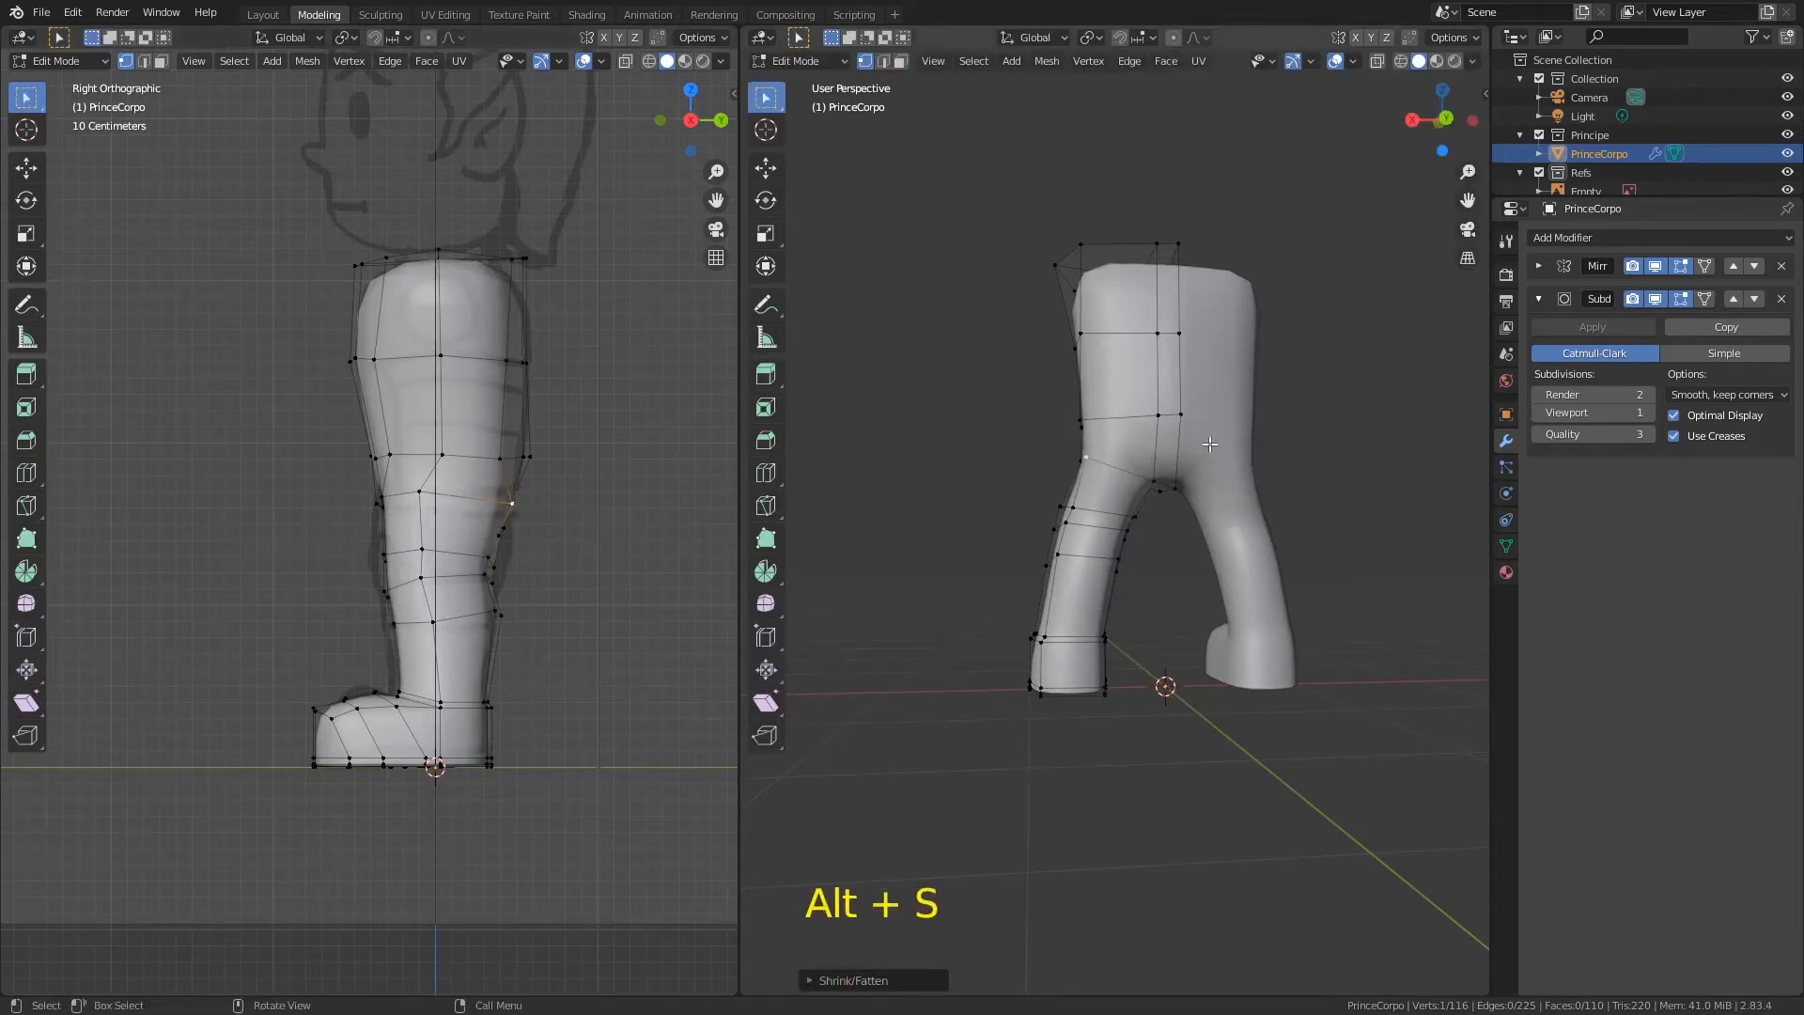
Step: Adjust the rear crotch vertex between the legs along its normal with Shrink/Fatten
{"action": "middle_click_drag", "start_coordinate": [1181, 431], "coordinate": [1212, 520]}
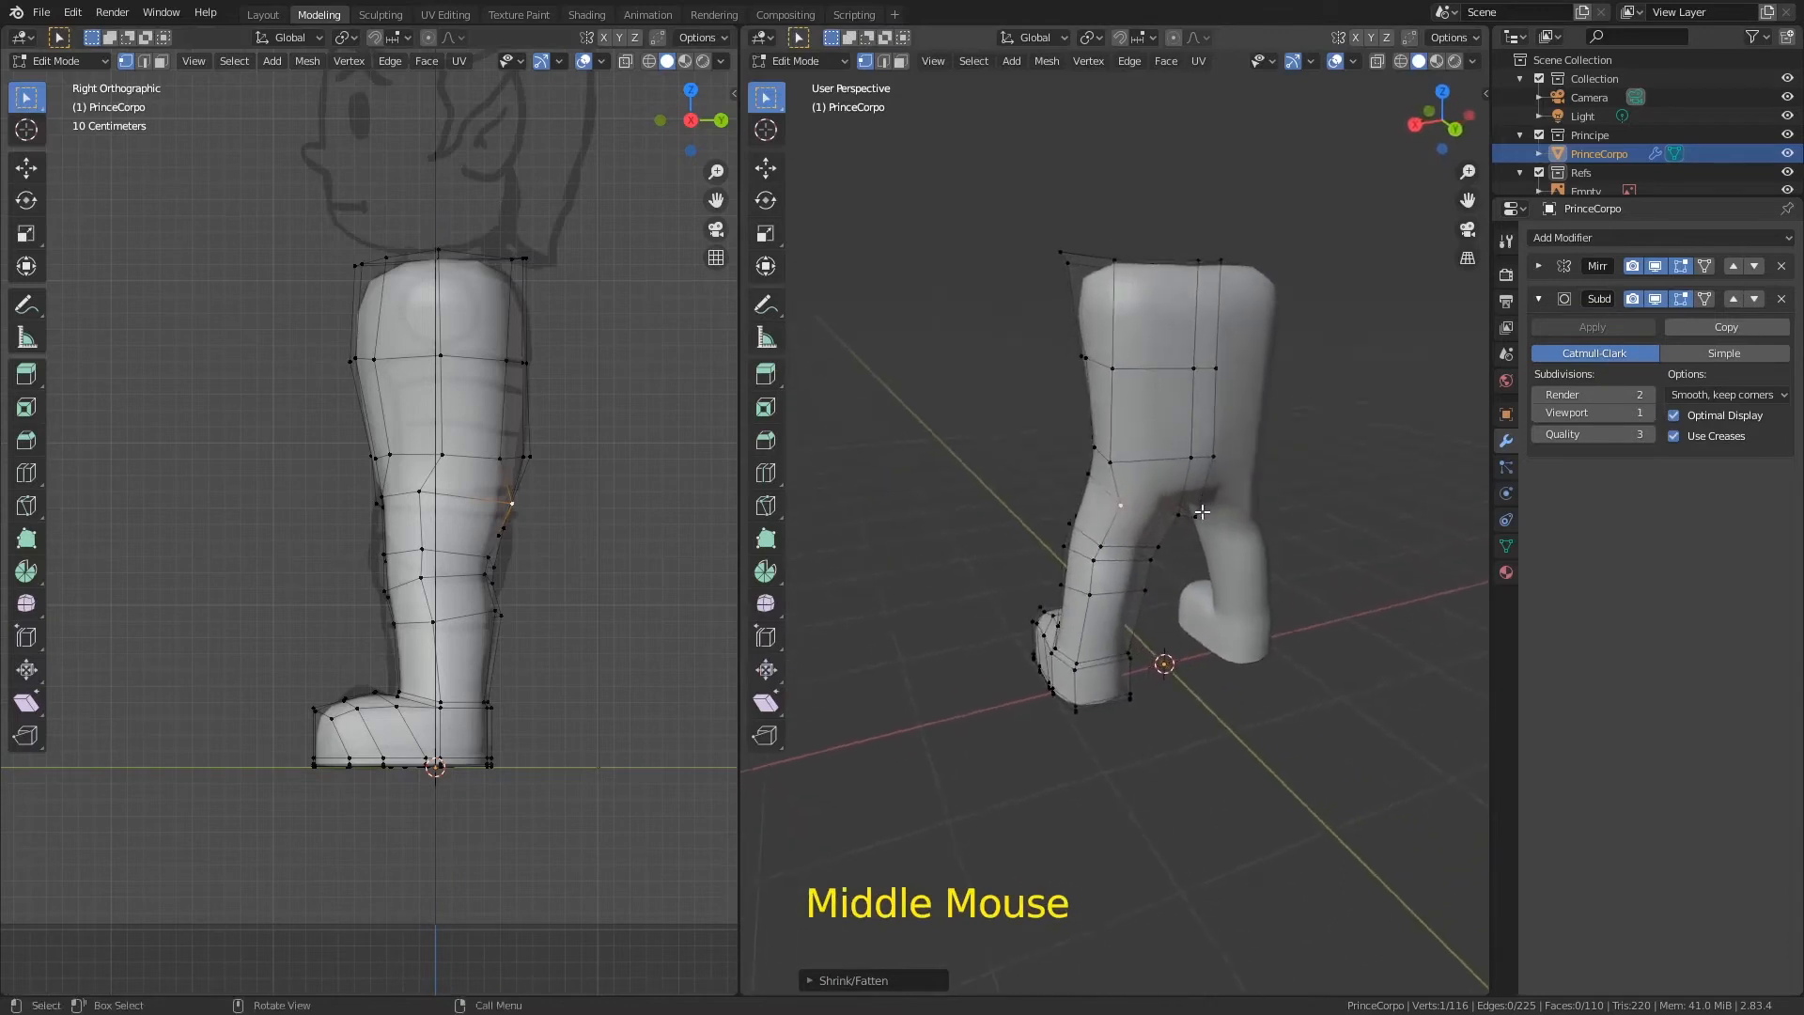
{"action": "left_click", "coordinate": [1212, 520]}
{"action": "key", "text": "alt+s"}
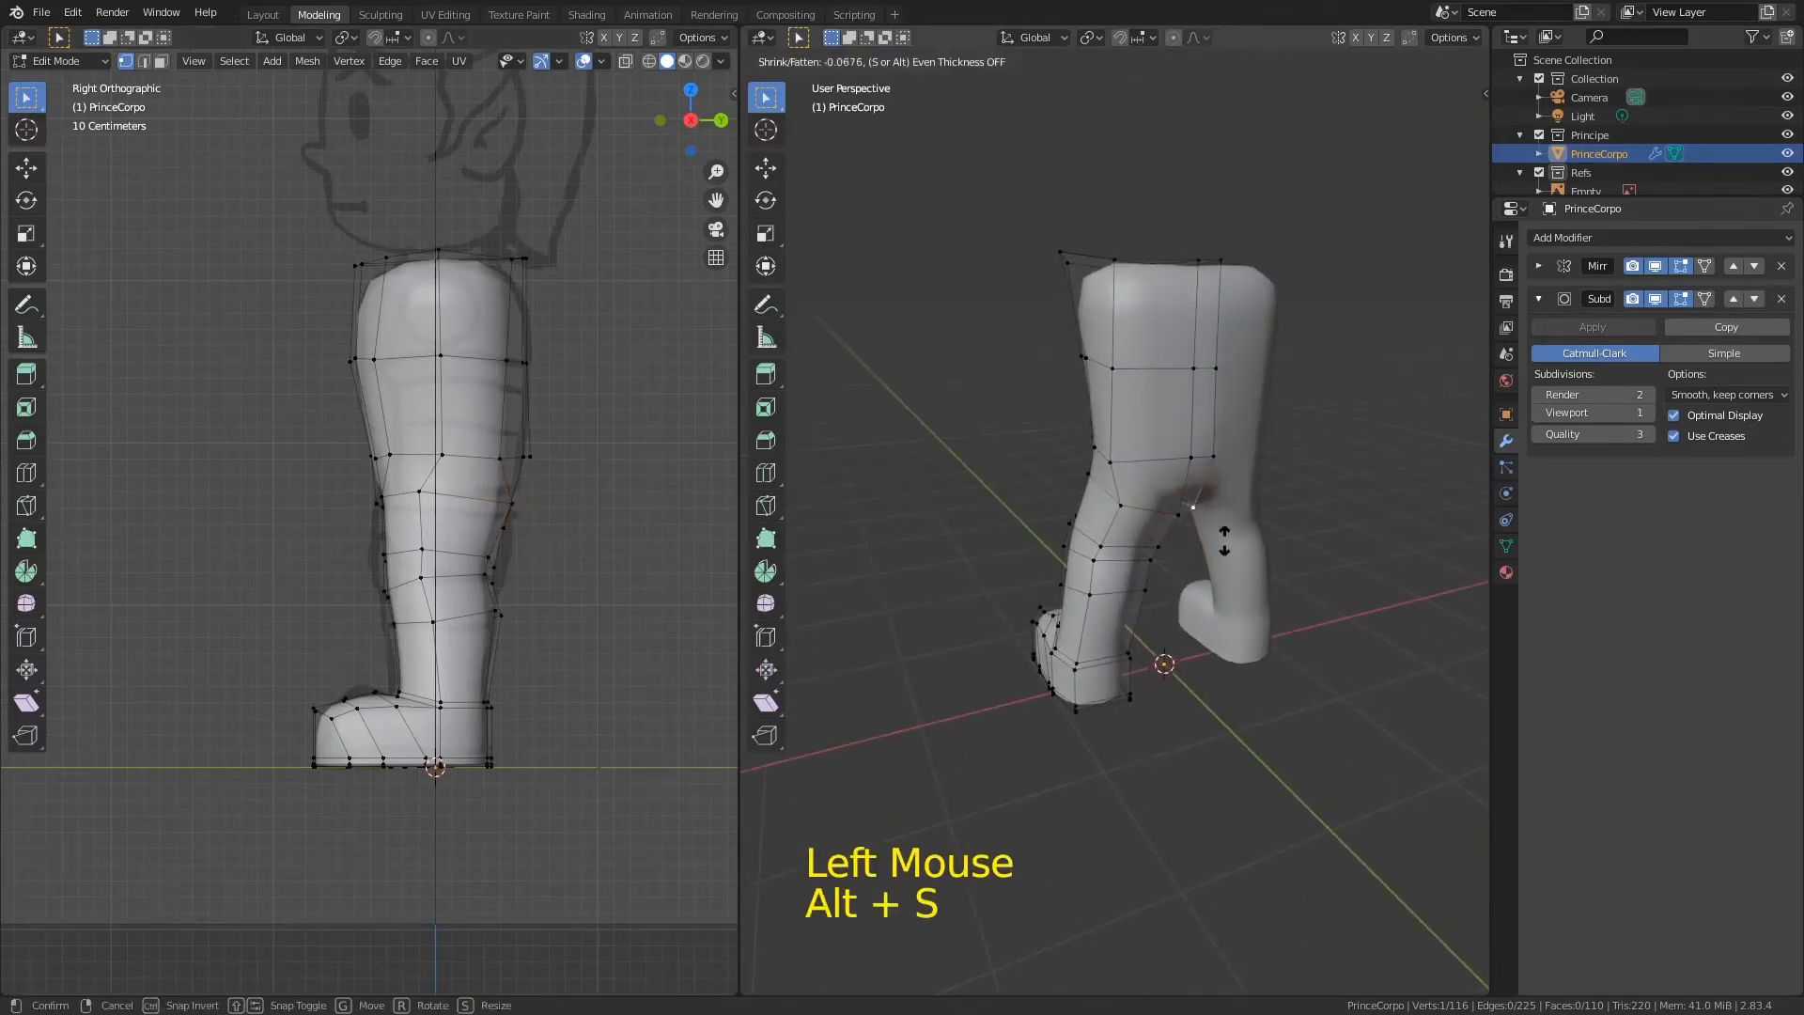
{"action": "left_click", "coordinate": [1226, 538]}
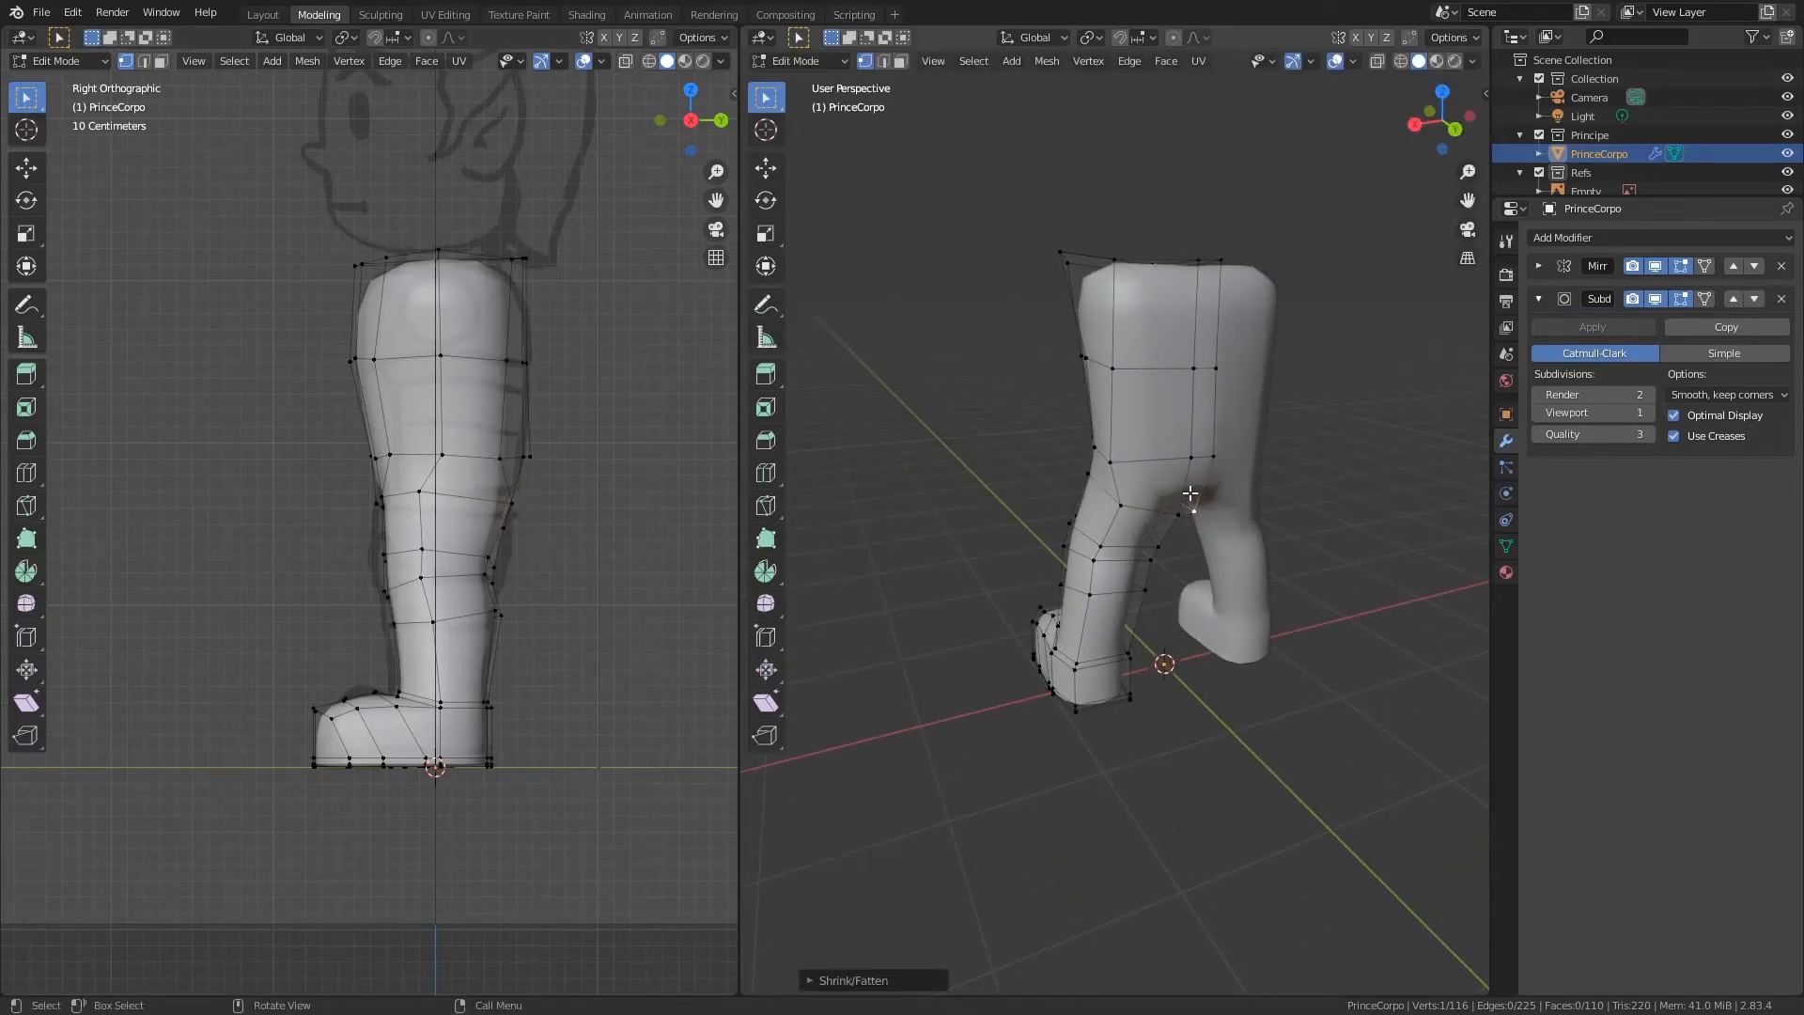
{"action": "key", "text": "ctrl"}
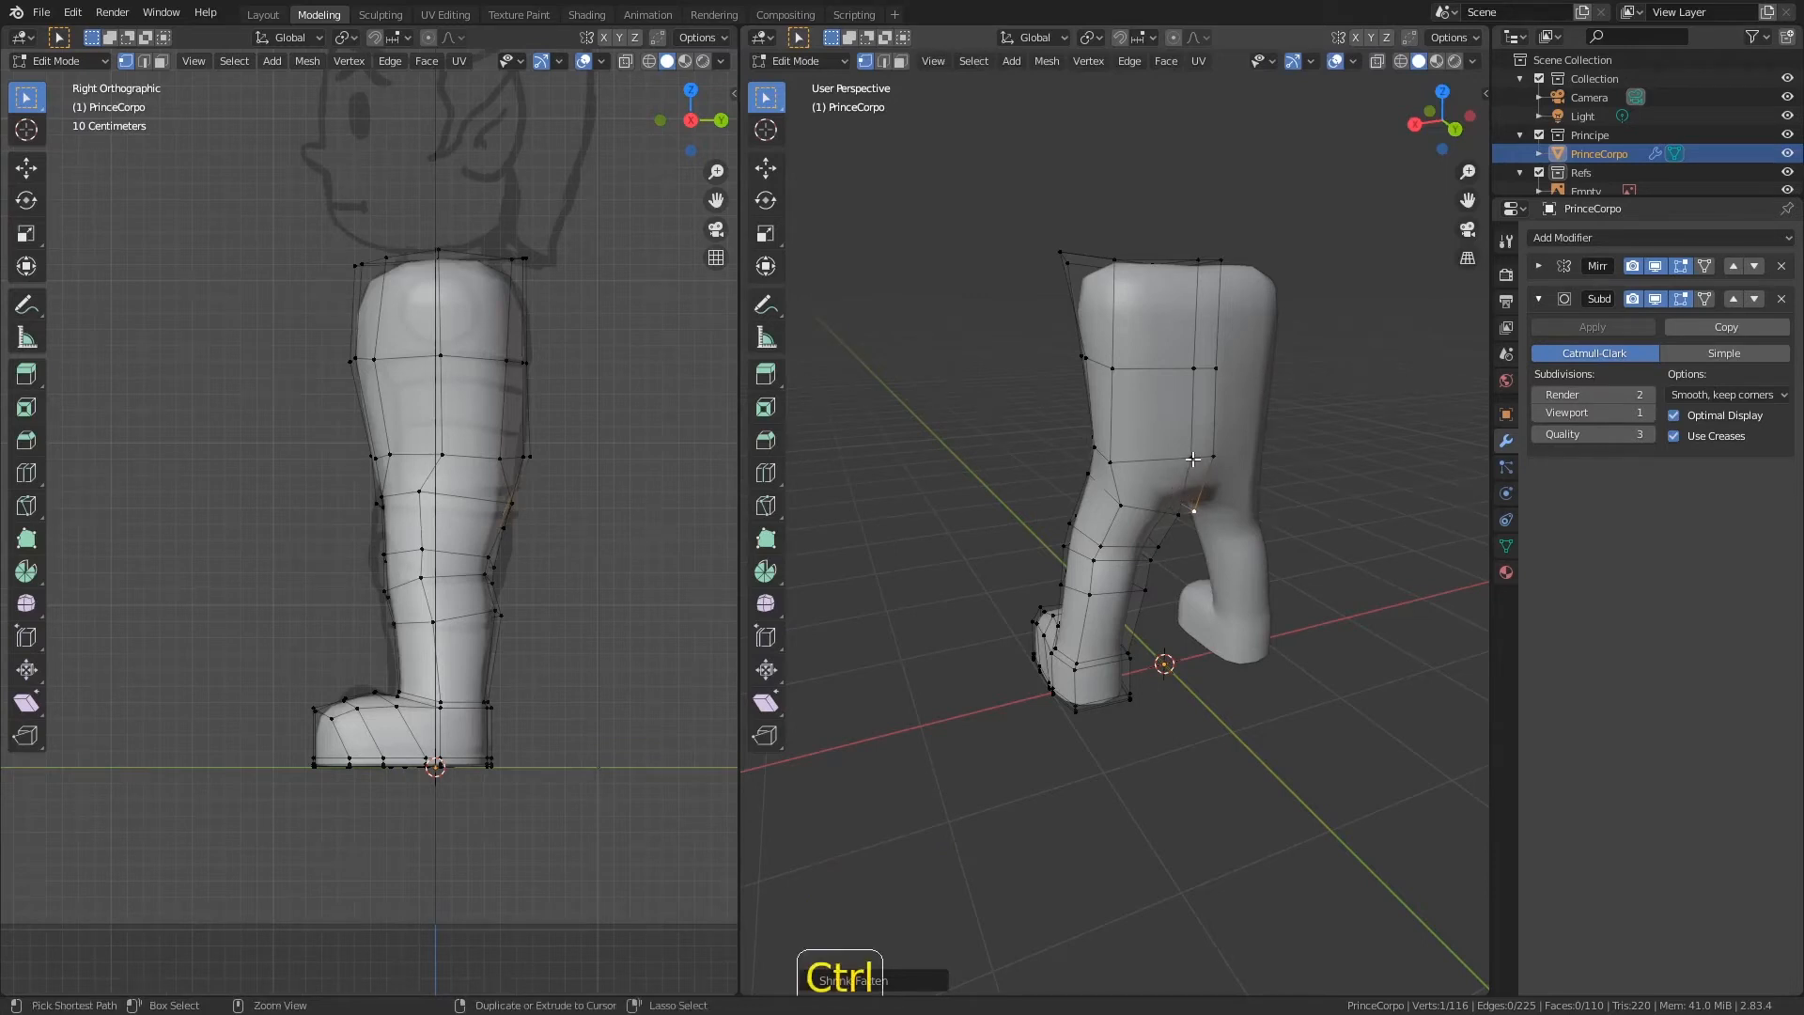
{"action": "left_click", "coordinate": [1191, 459], "text": "ctrl"}
{"action": "key", "text": "alt+s"}
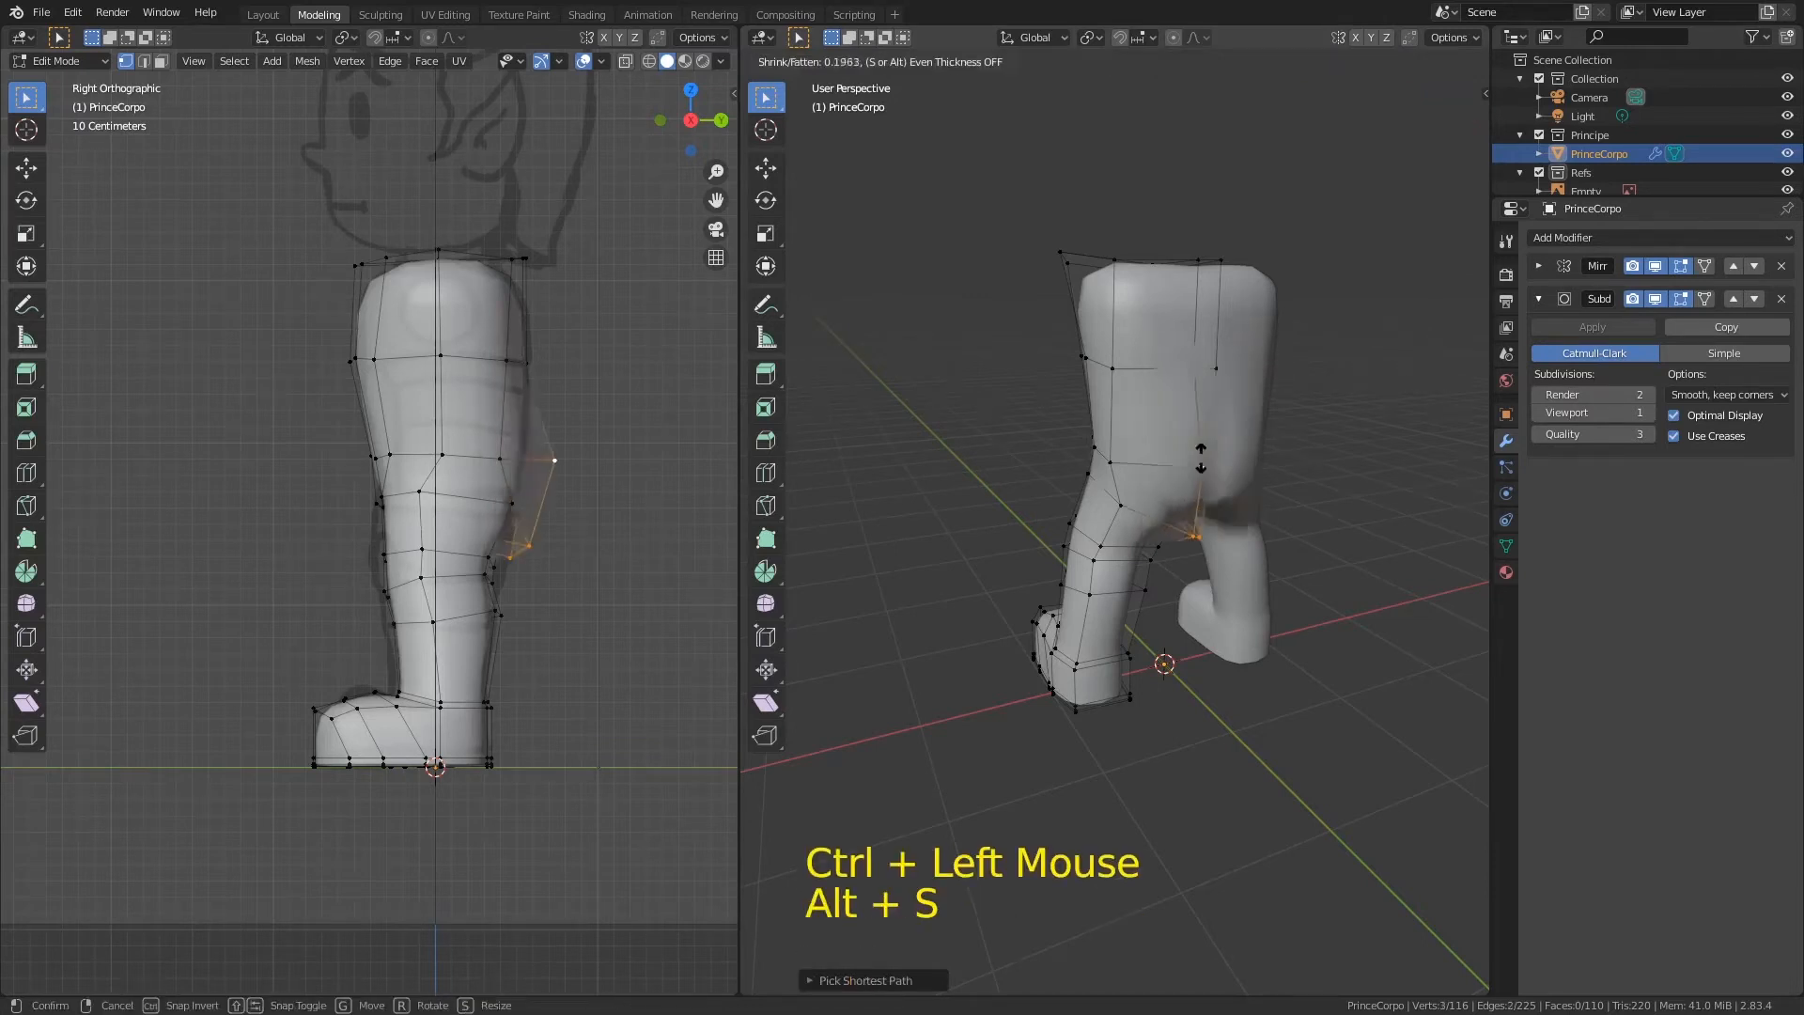
{"action": "right_click", "coordinate": [1201, 460]}
Step: Push the two lower buttock vertices outward with Shrink/Fatten and reposition the outer one
{"action": "left_click", "coordinate": [1209, 456]}
{"action": "key", "text": "alt+s"}
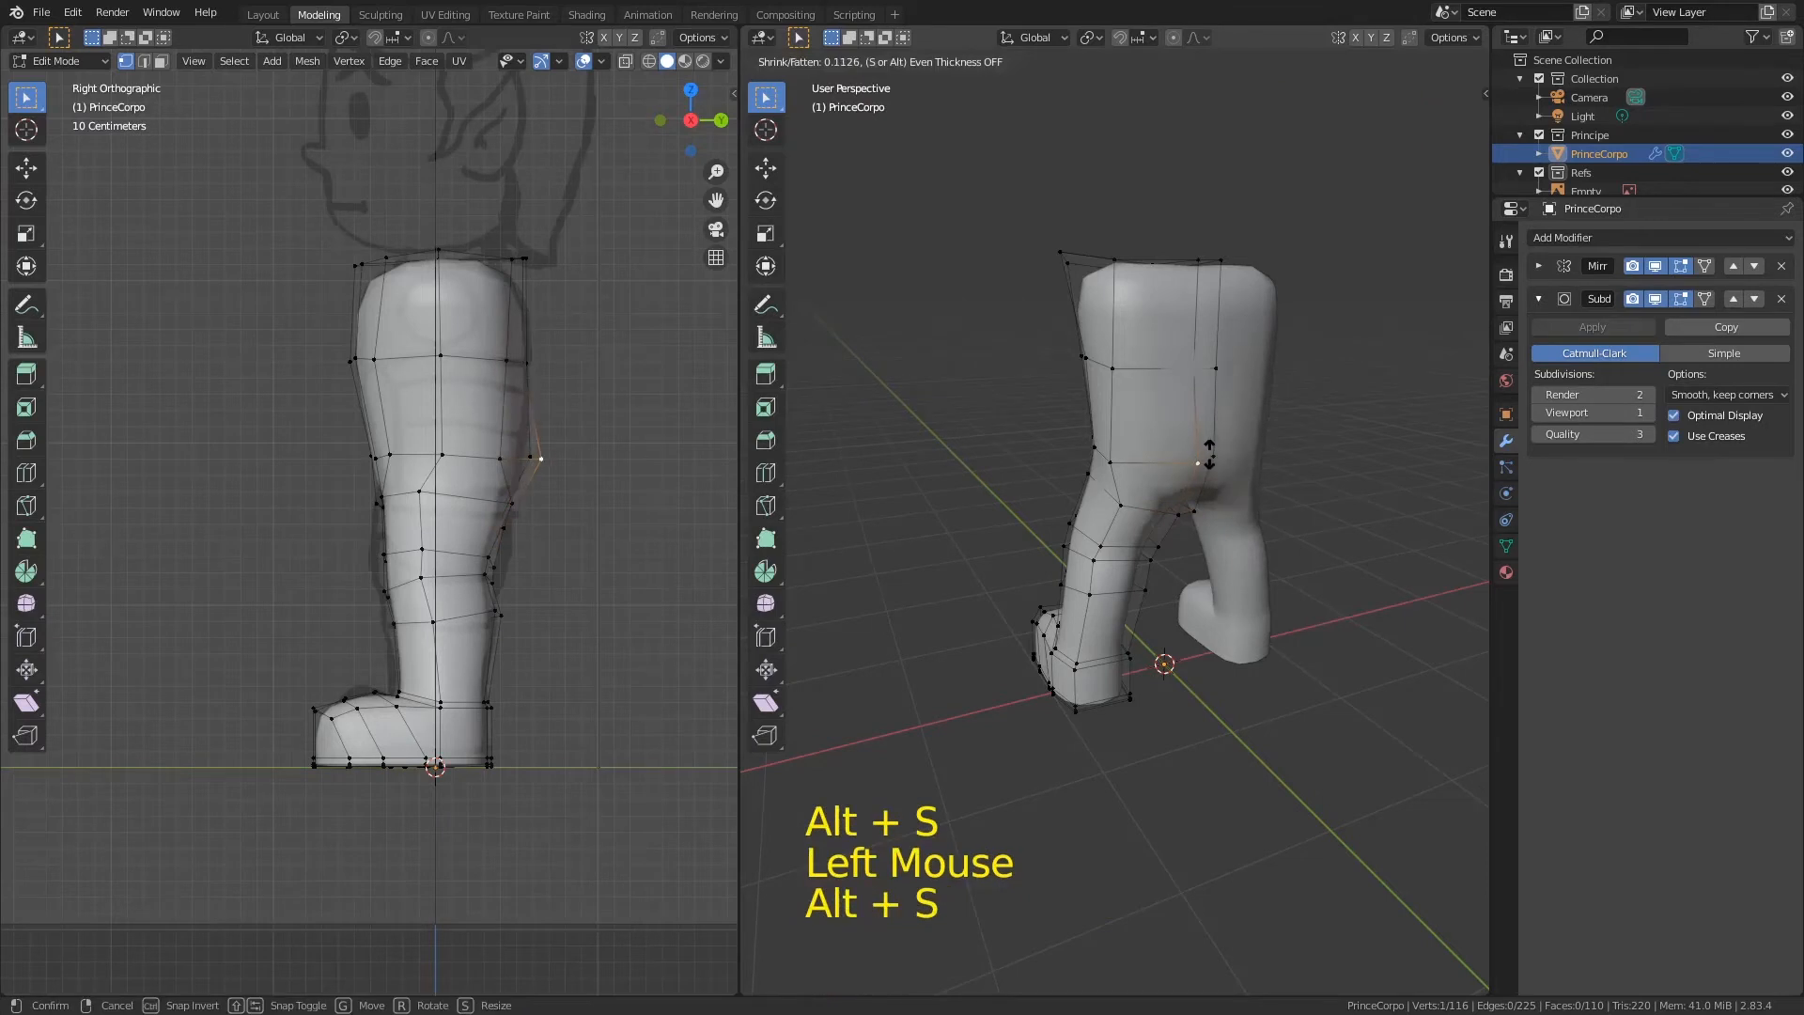
{"action": "left_click", "coordinate": [1211, 451]}
{"action": "left_click", "coordinate": [1112, 461]}
{"action": "key", "text": "alt+s"}
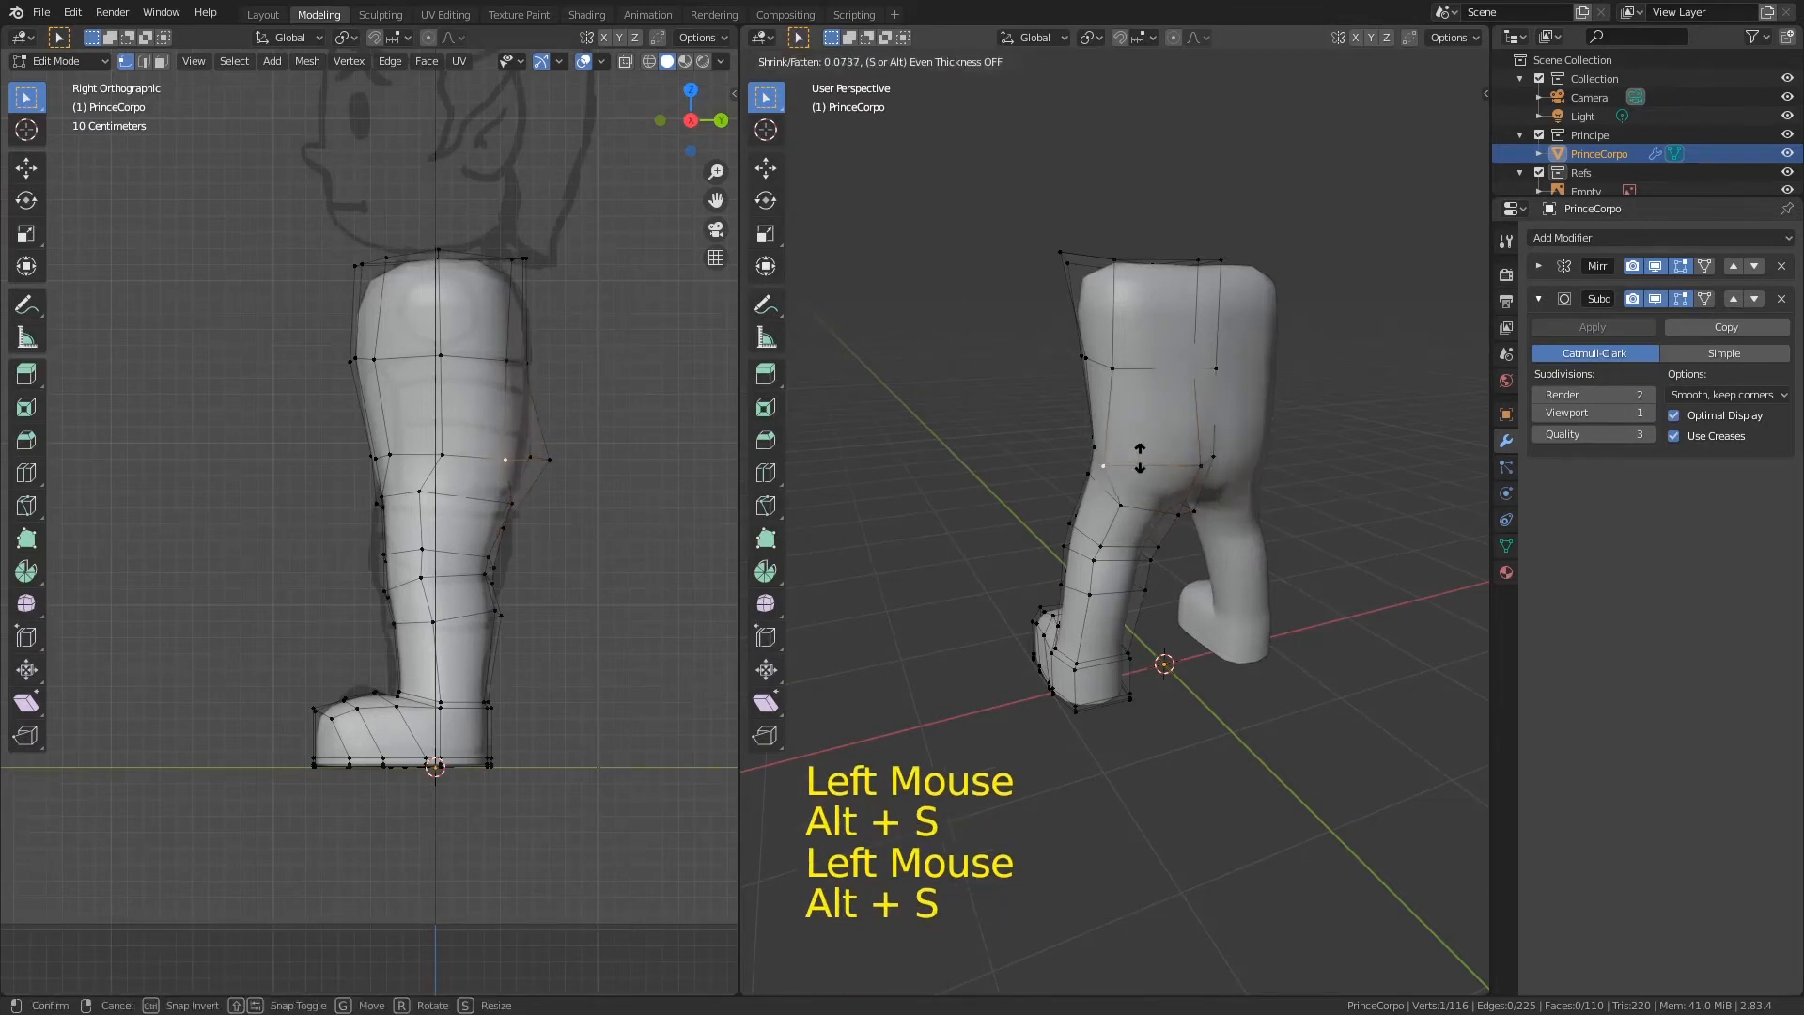
{"action": "left_click", "coordinate": [1135, 463]}
{"action": "key", "text": "g"}
{"action": "left_click", "coordinate": [1133, 451]}
Step: Move the lower buttock vertices in side view to give the hips a smooth, rounded rear profile
{"action": "left_click", "coordinate": [569, 466]}
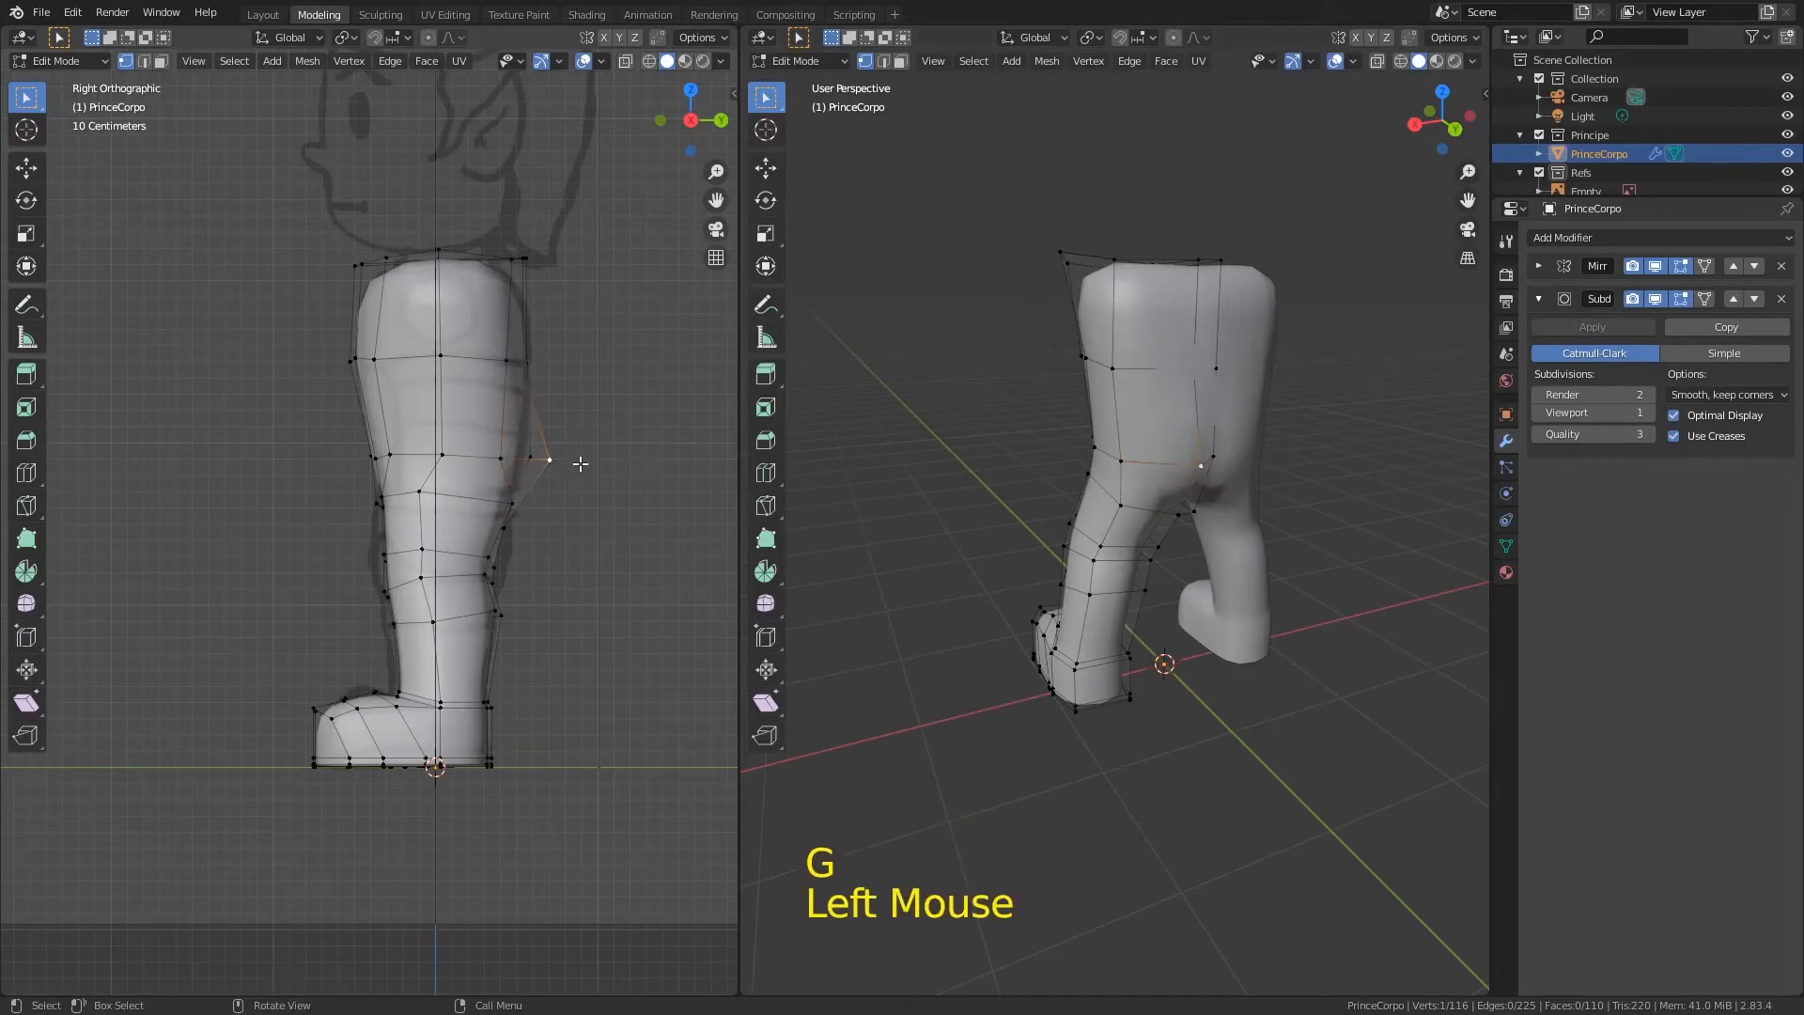
{"action": "key", "text": "g"}
{"action": "left_click", "coordinate": [570, 461]}
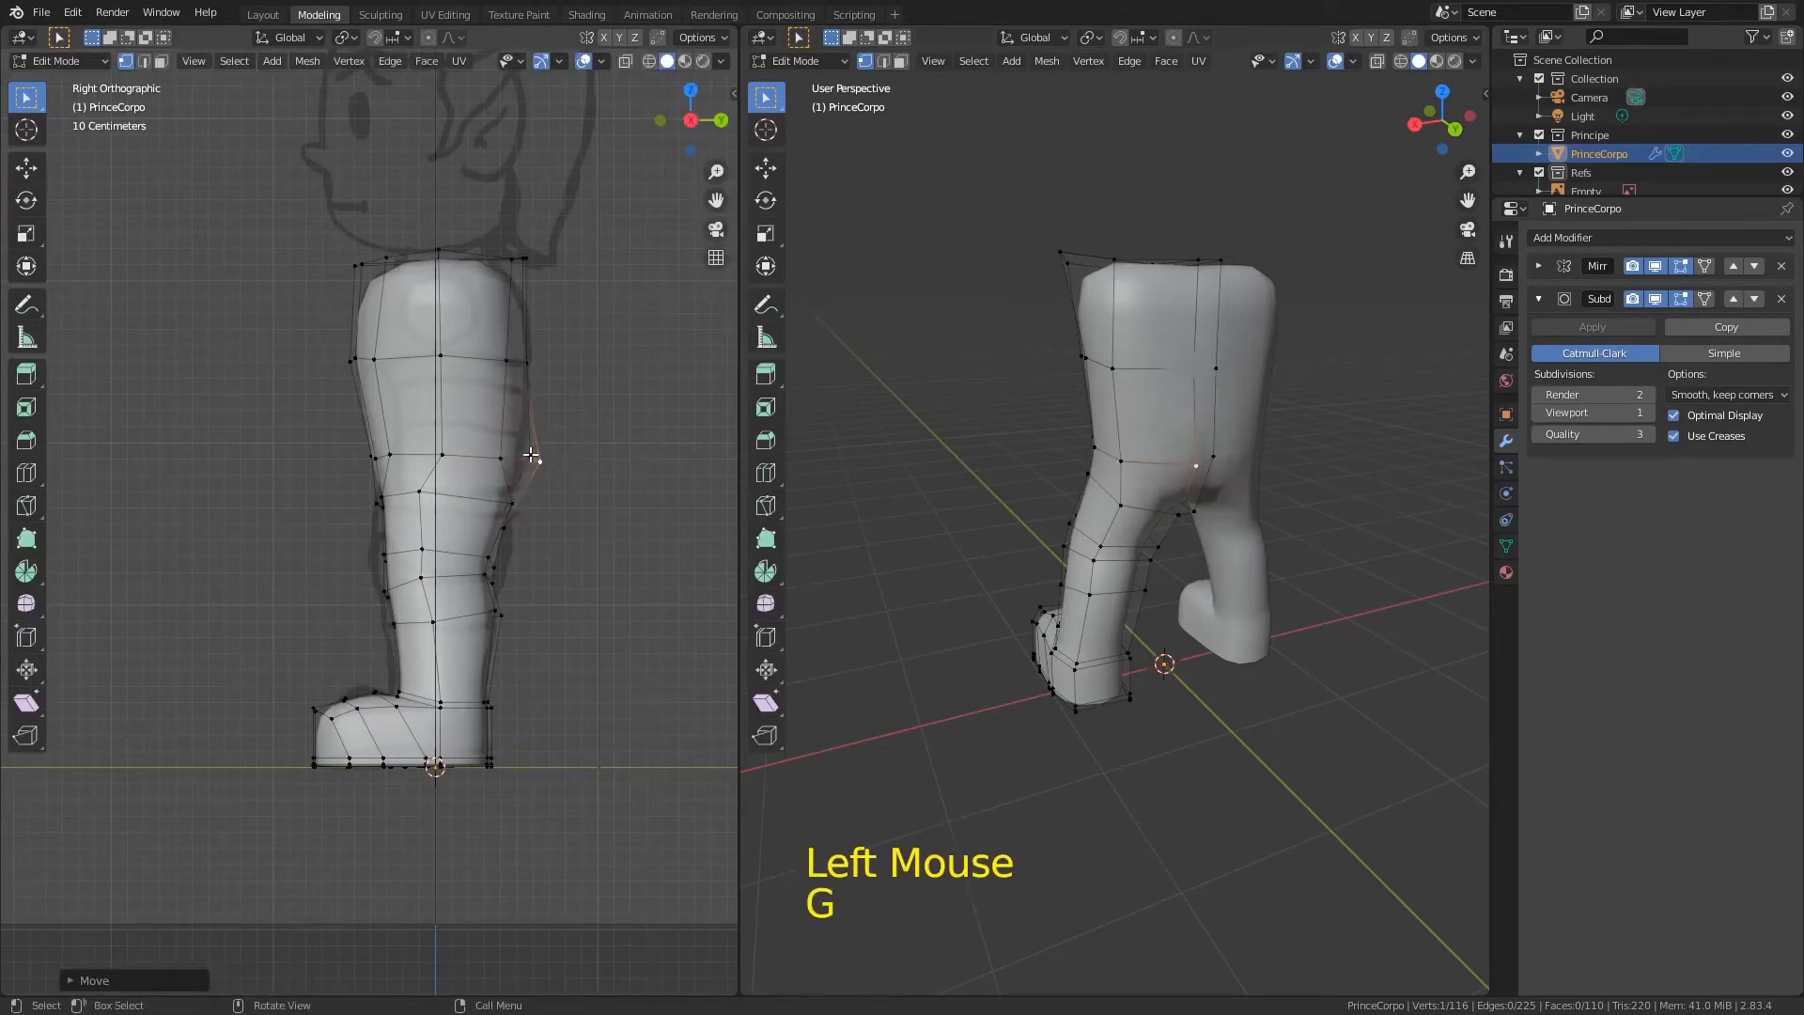
{"action": "left_click", "coordinate": [532, 457]}
{"action": "key", "text": "g"}
{"action": "left_click", "coordinate": [528, 463]}
{"action": "left_click", "coordinate": [497, 465]}
{"action": "key", "text": "g"}
{"action": "left_click", "coordinate": [543, 463]}
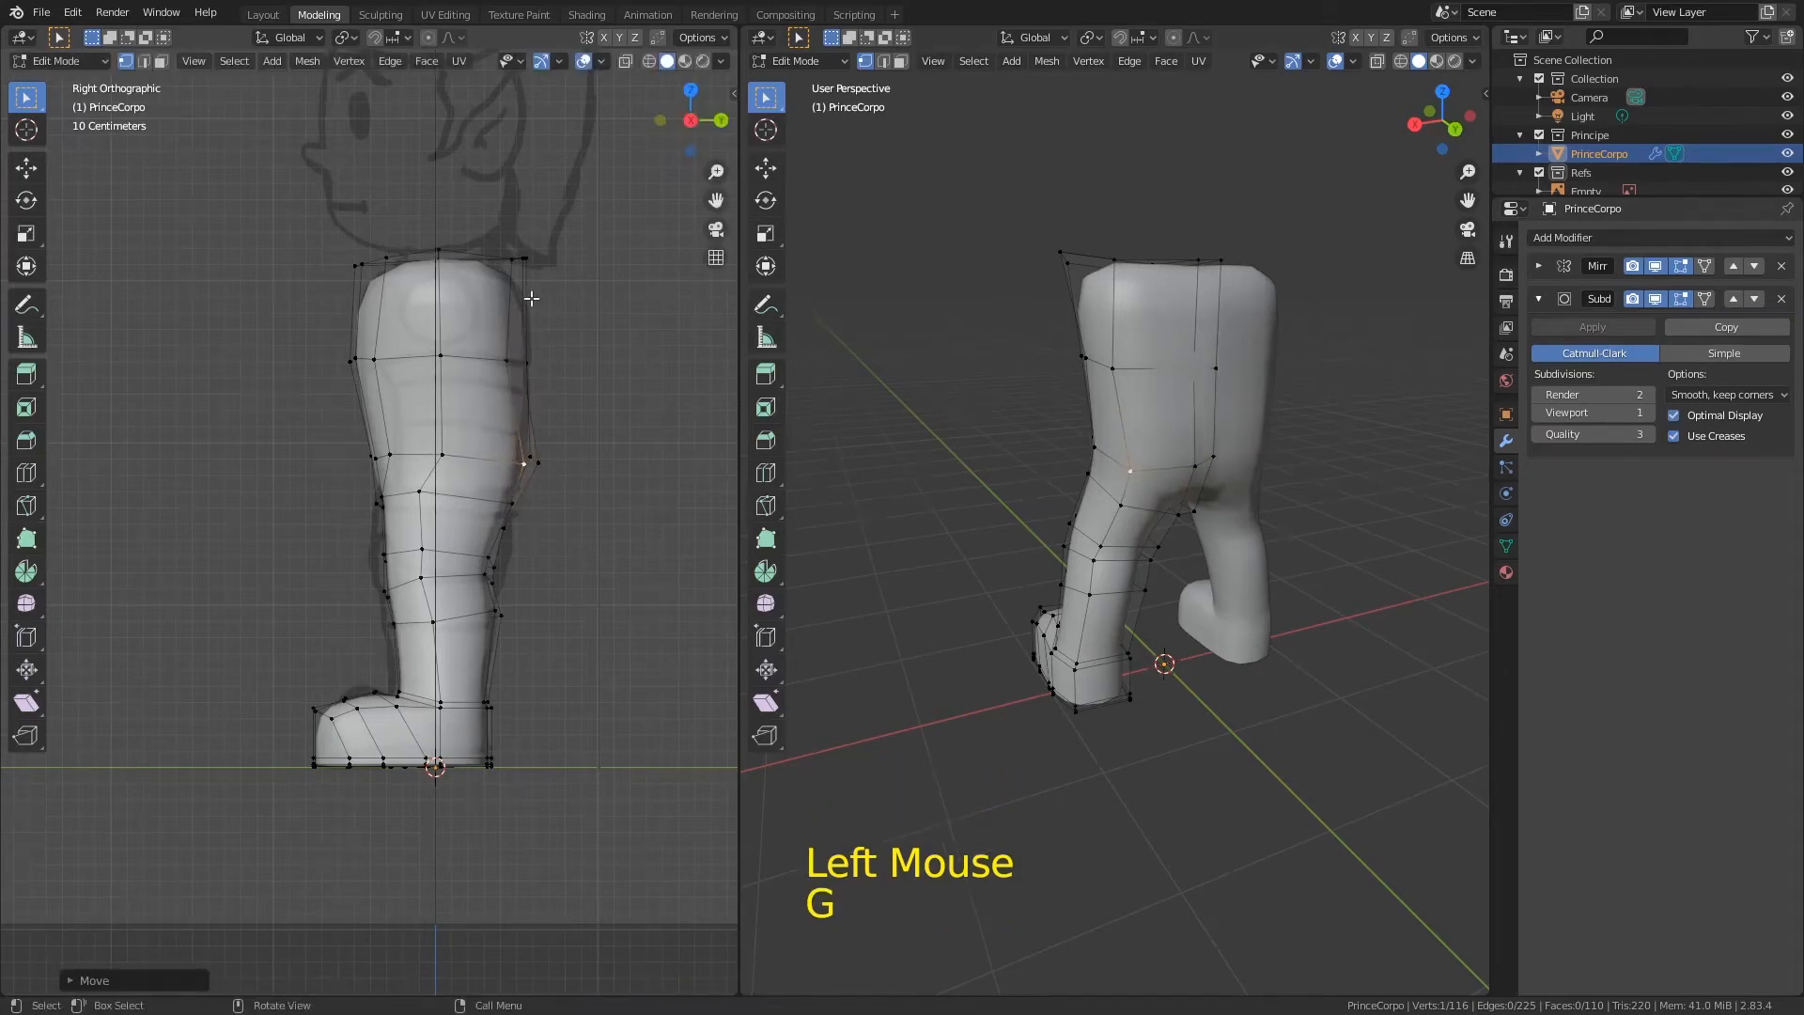
Step: Add an edge loop around the hips just above the buttocks and move the front waist vertices slightly backward in side view
{"action": "key", "text": "ctrl+r"}
{"action": "left_click", "coordinate": [541, 414]}
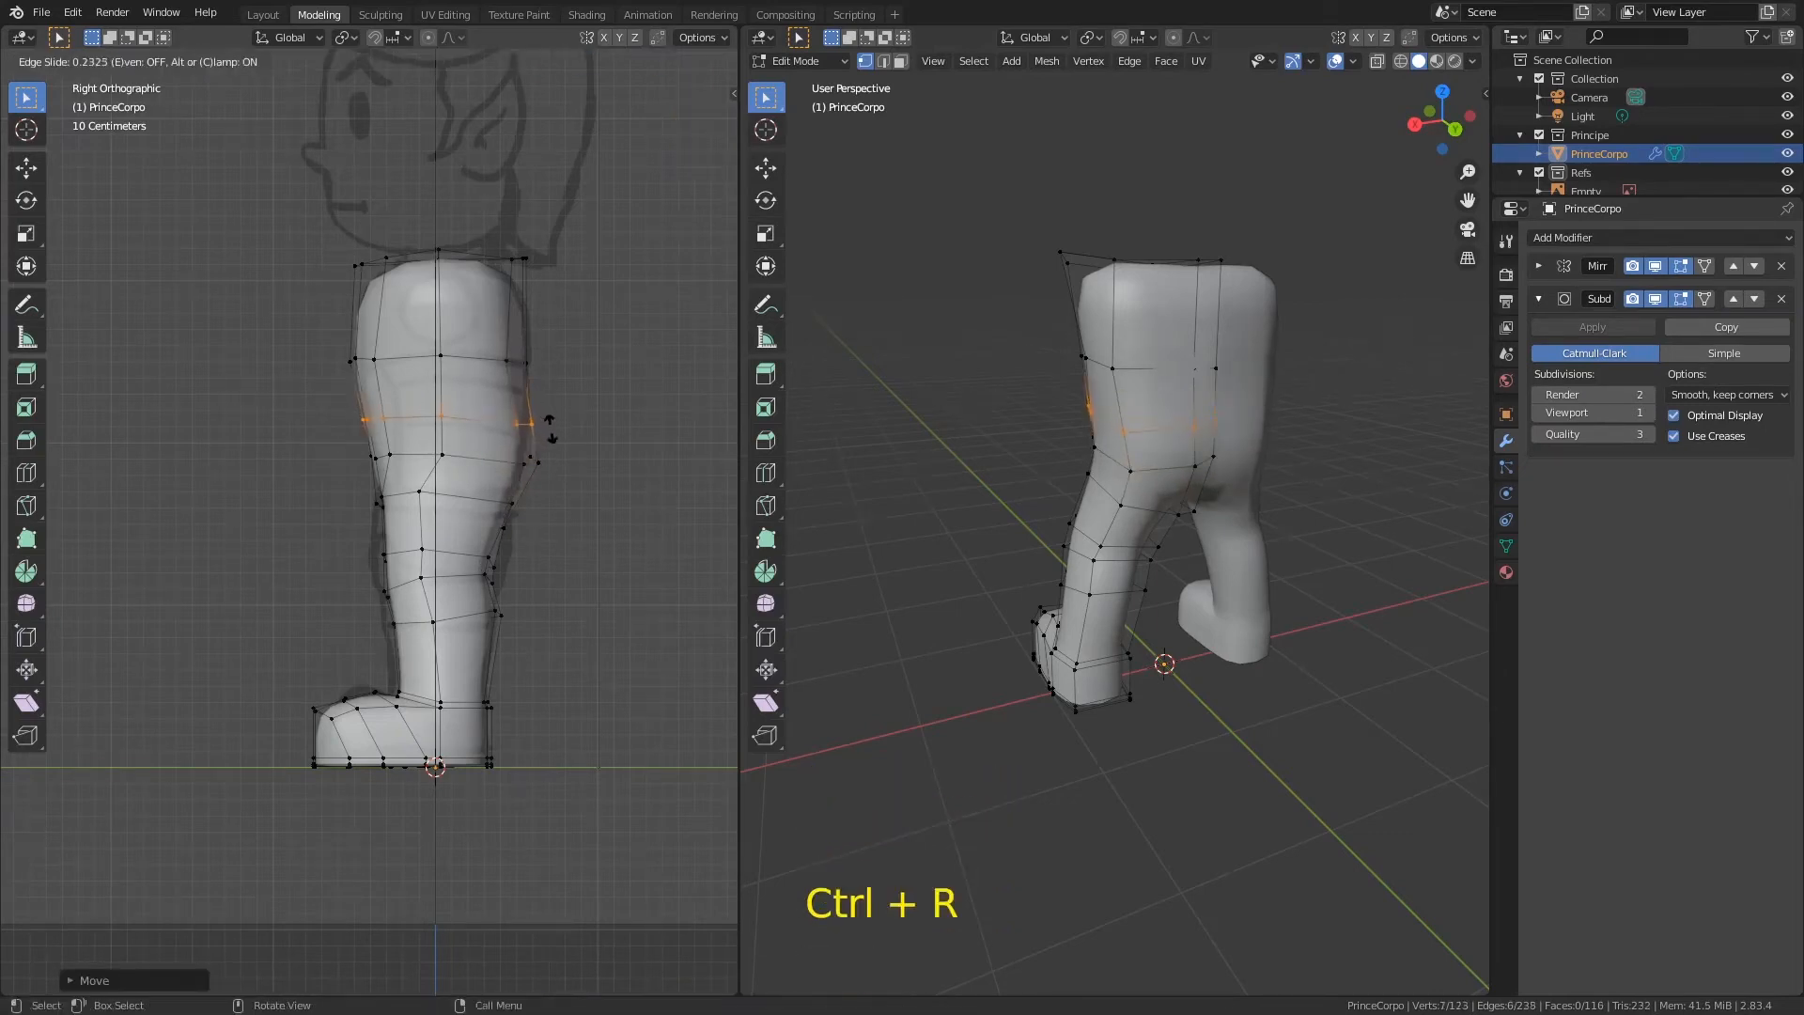
{"action": "left_click", "coordinate": [553, 434]}
{"action": "left_click", "coordinate": [358, 355]}
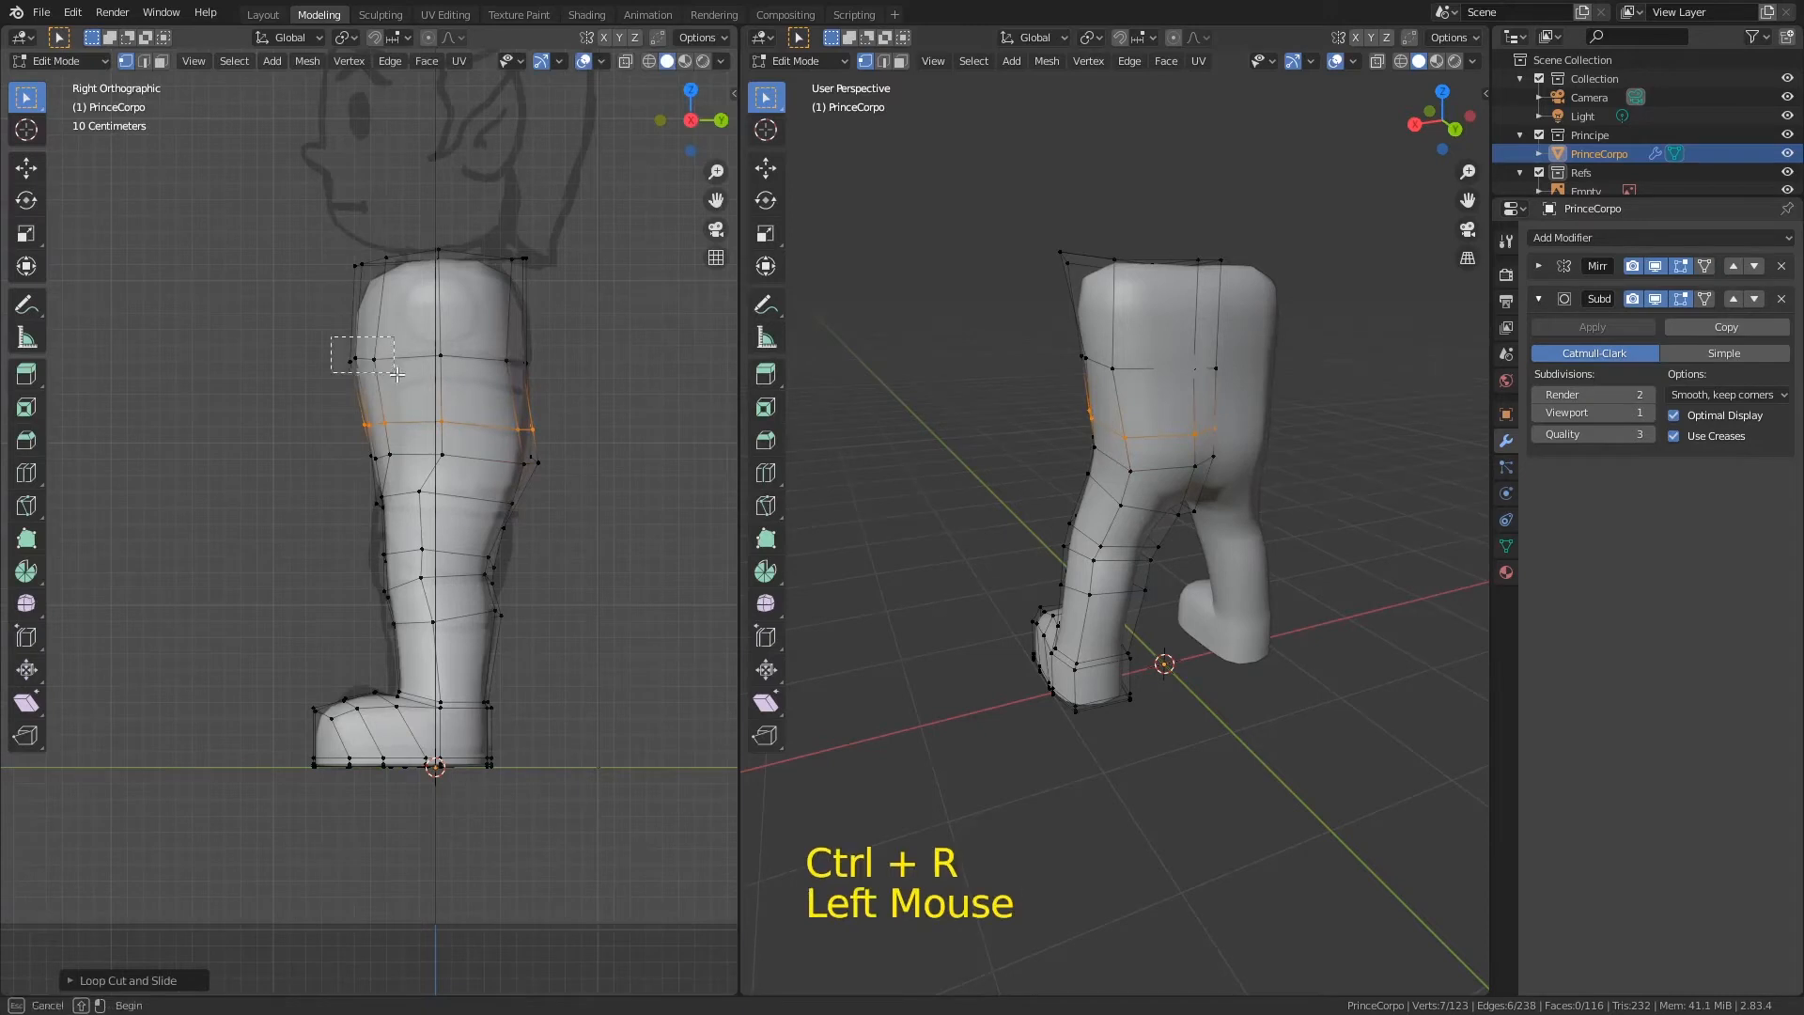
{"action": "key", "text": "g"}
{"action": "left_click", "coordinate": [415, 367]}
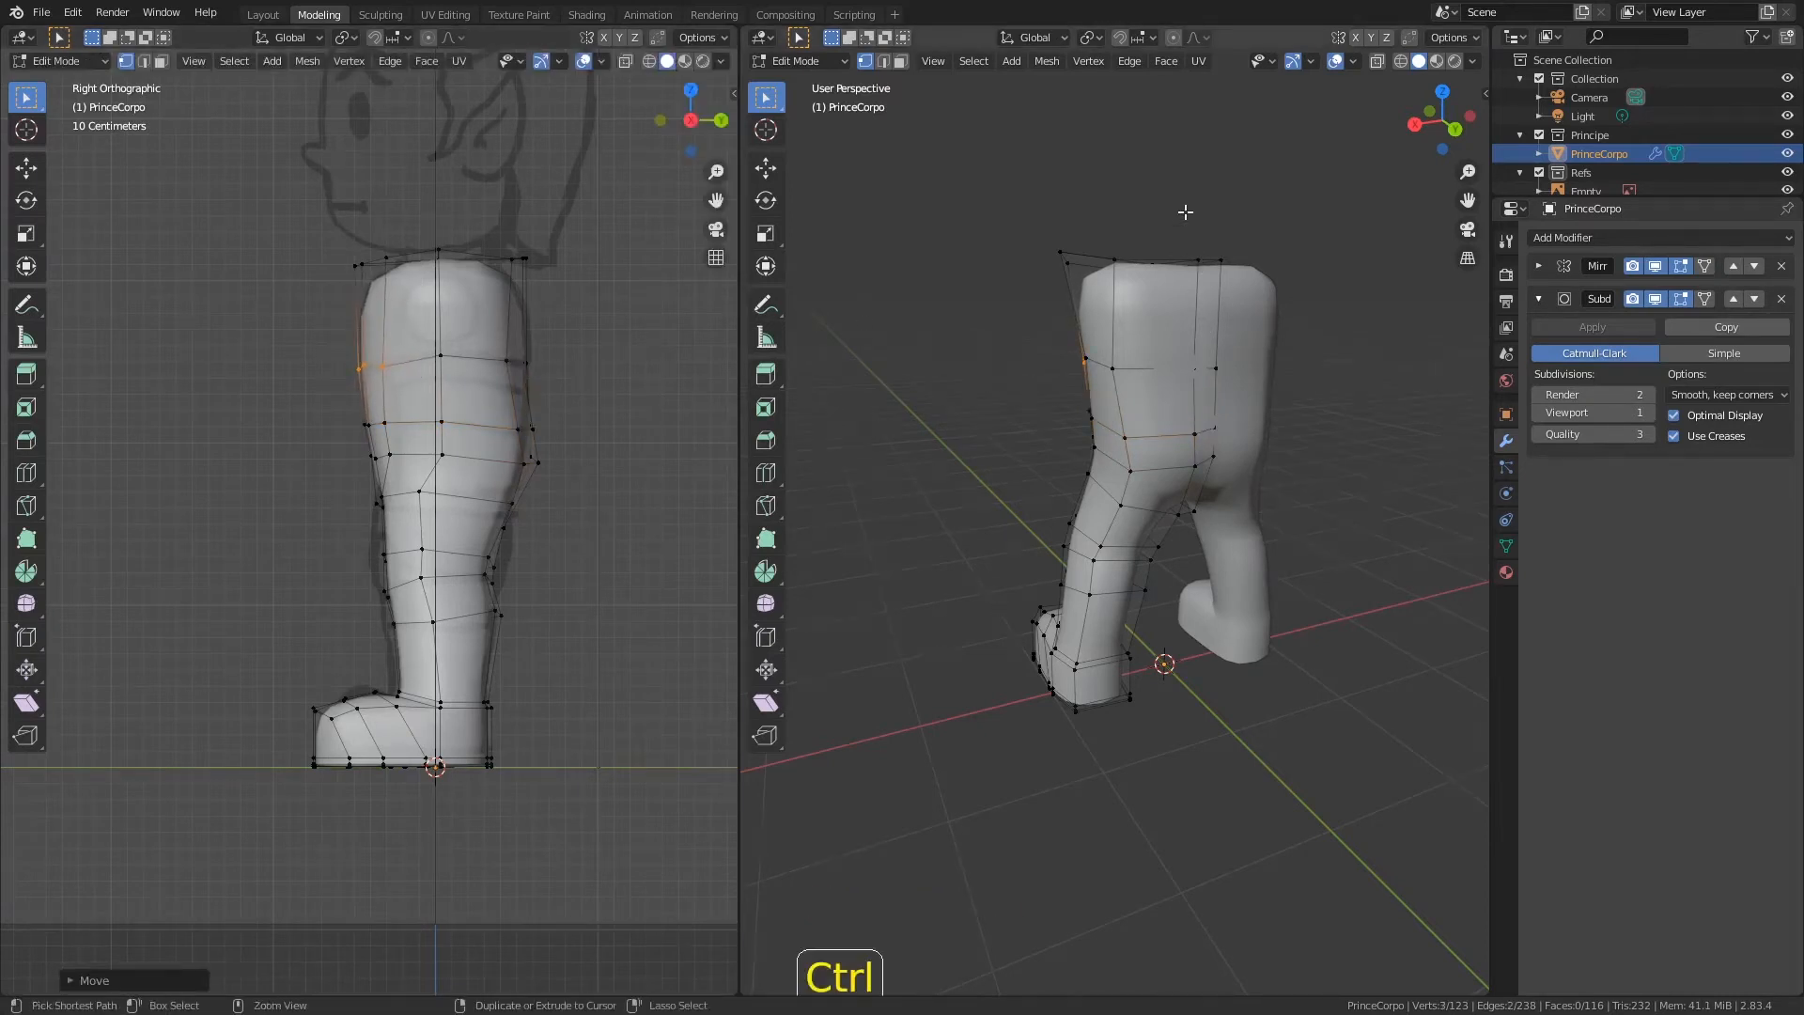
Step: In back view, move the top, waist and hip vertices beside the centre line outward into an even column, and save the file
{"action": "key", "text": "ctrl+KP_1"}
{"action": "middle_click_drag", "start_coordinate": [1180, 209], "coordinate": [1162, 467], "text": "ctrl"}
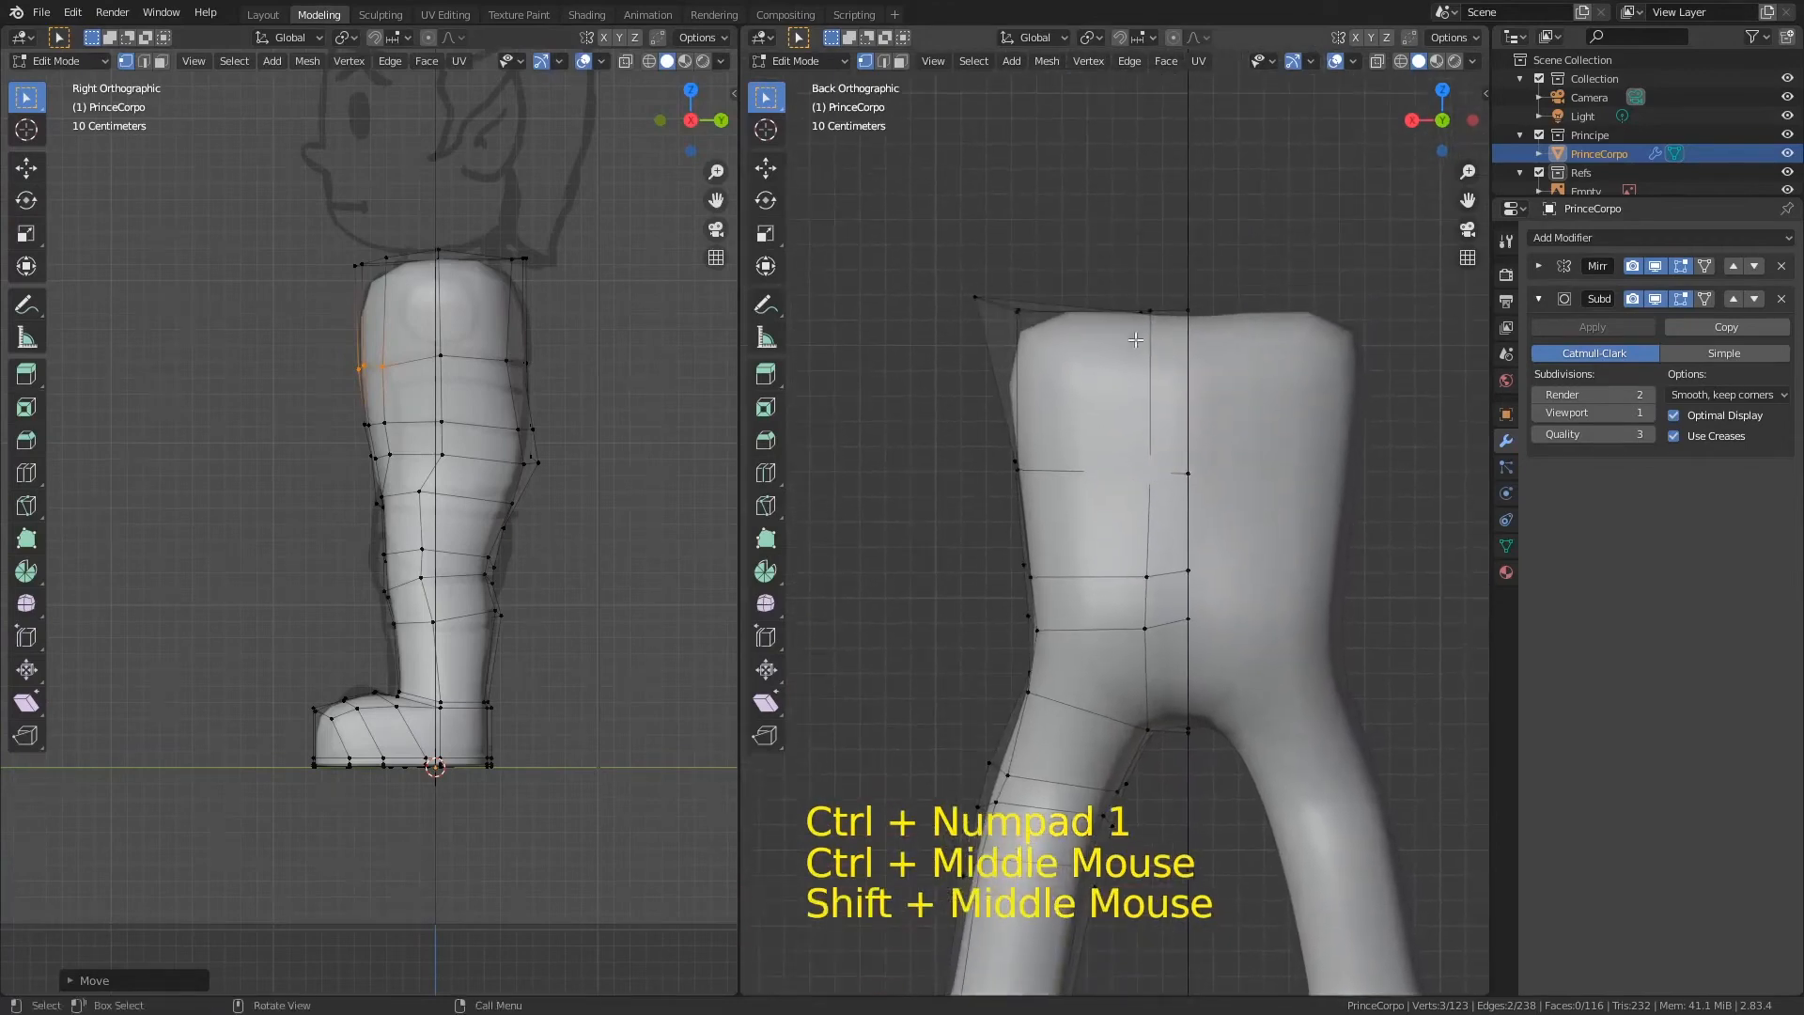
{"action": "left_click", "coordinate": [1152, 321]}
{"action": "key", "text": "g"}
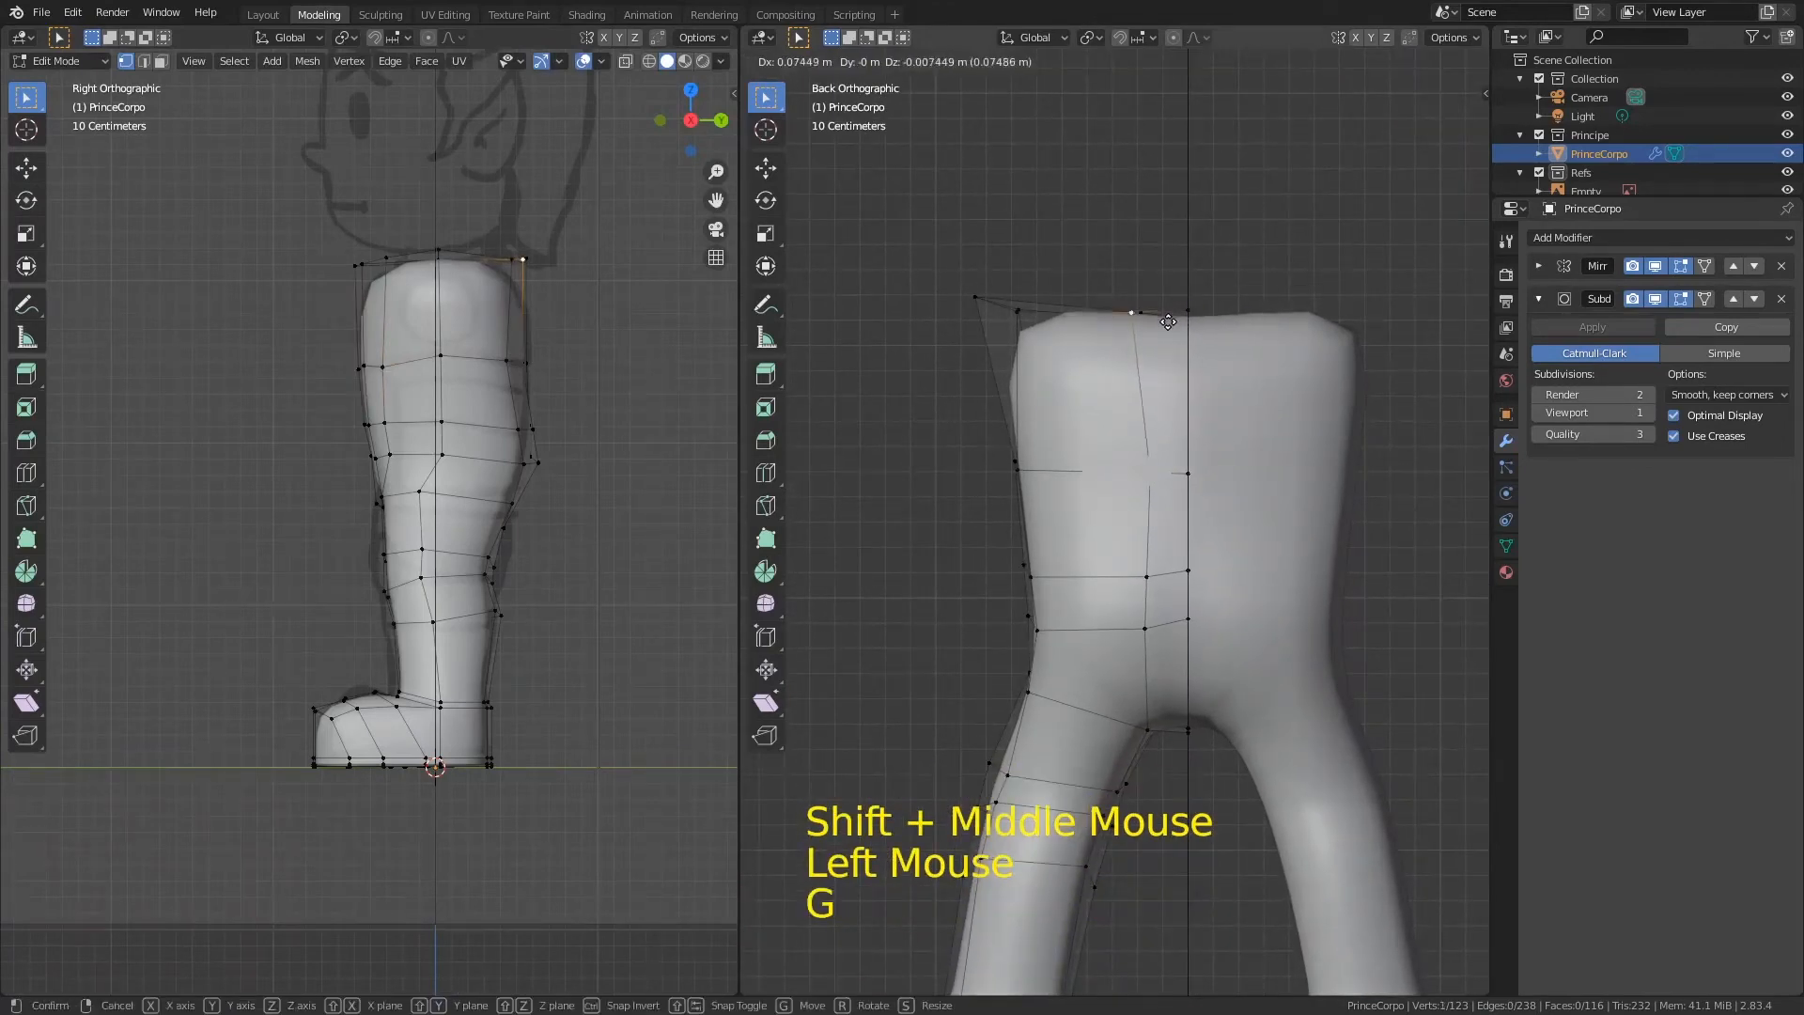
{"action": "left_click", "coordinate": [1168, 325]}
{"action": "left_click", "coordinate": [1152, 475]}
{"action": "key", "text": "g"}
{"action": "left_click", "coordinate": [1135, 479]}
{"action": "left_click", "coordinate": [1145, 578]}
{"action": "key", "text": "g"}
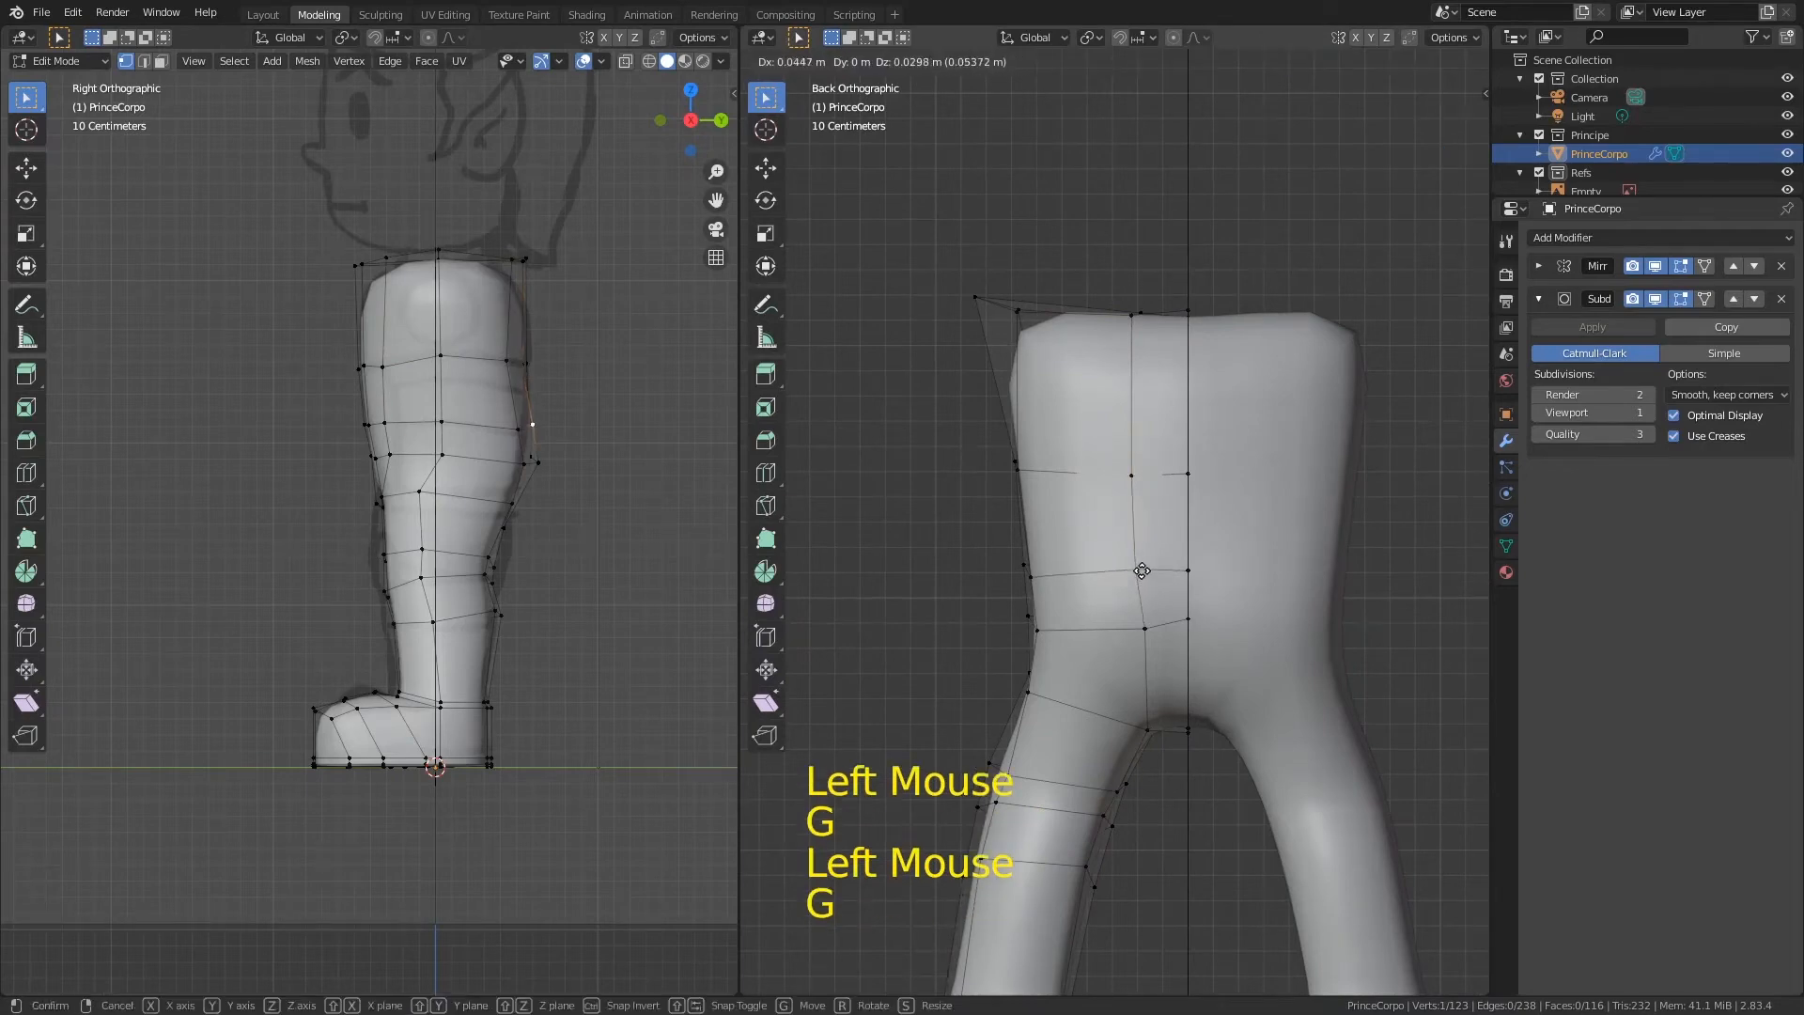
{"action": "left_click", "coordinate": [1142, 572]}
{"action": "middle_click_drag", "start_coordinate": [1142, 572], "coordinate": [1123, 473], "text": "ctrl"}
{"action": "key", "text": "ctrl+s"}
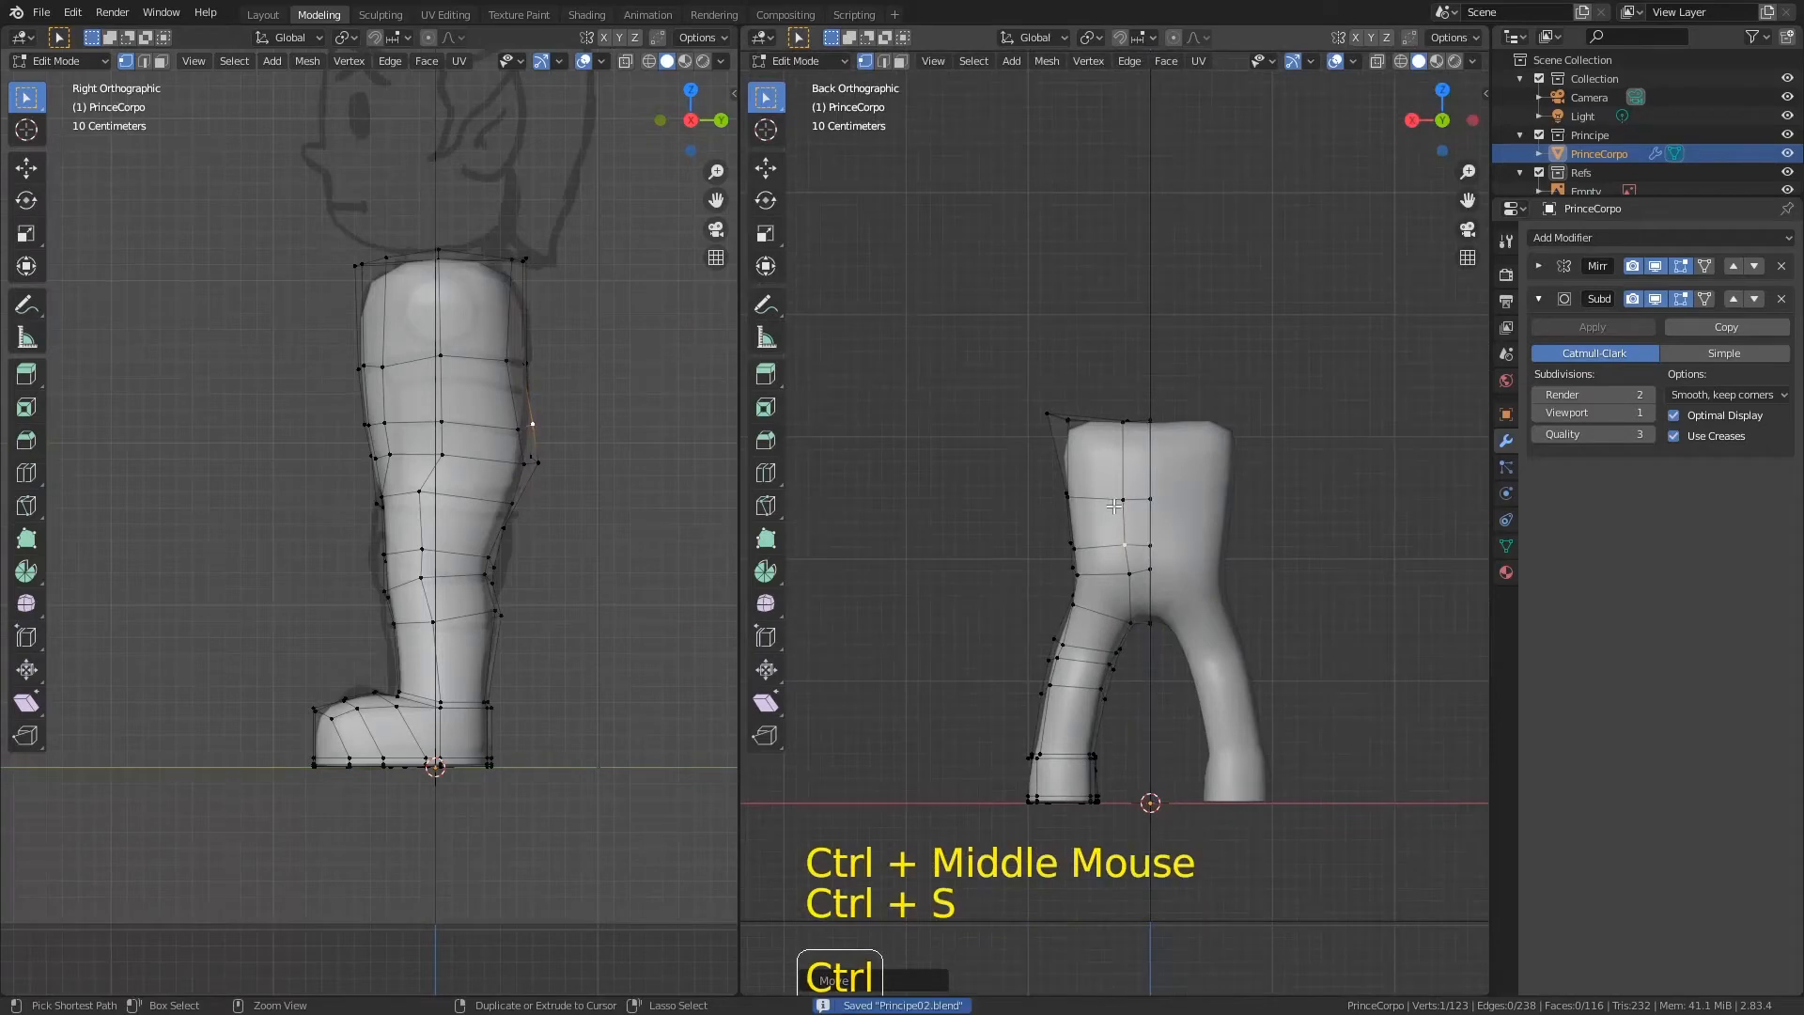
Step: Move the front groin vertex at the top of the inner thigh slightly outward in front view and save the file
{"action": "middle_click_drag", "start_coordinate": [1112, 509], "coordinate": [1186, 289]}
{"action": "key", "text": "KP_1"}
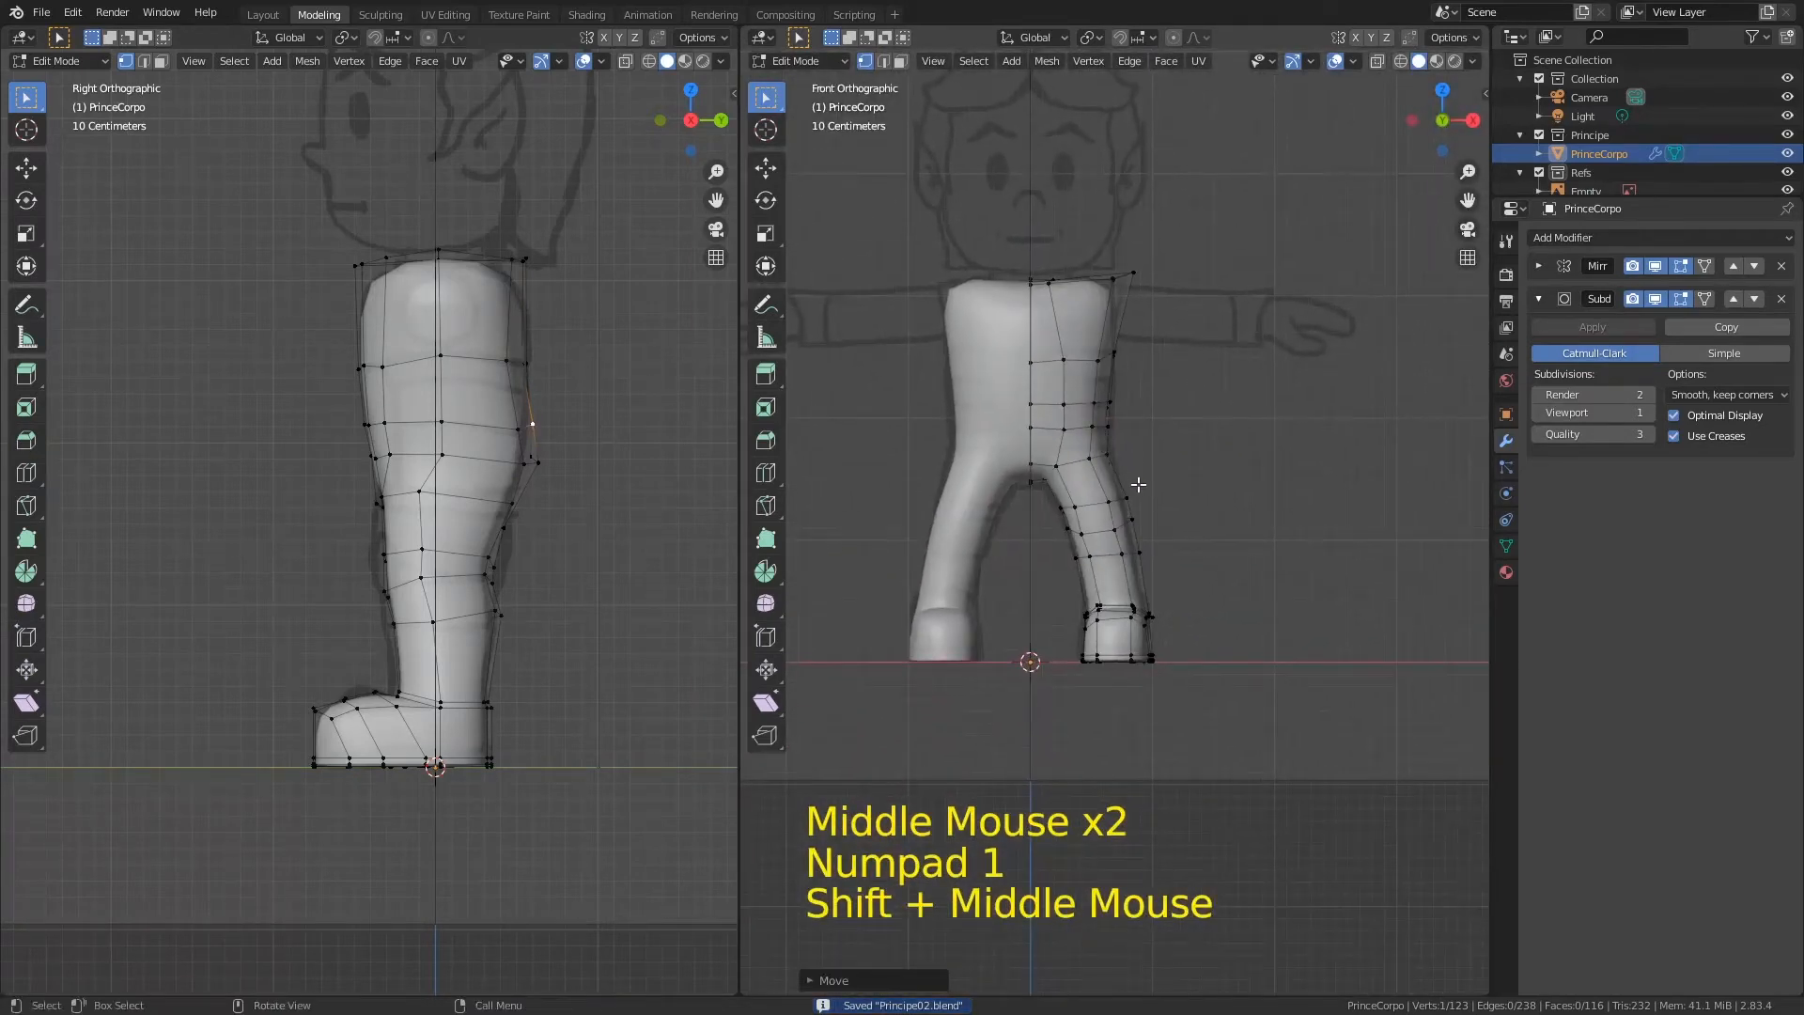
{"action": "key", "text": "ctrl+s"}
{"action": "left_click", "coordinate": [1057, 465]}
{"action": "left_click", "coordinate": [1057, 465]}
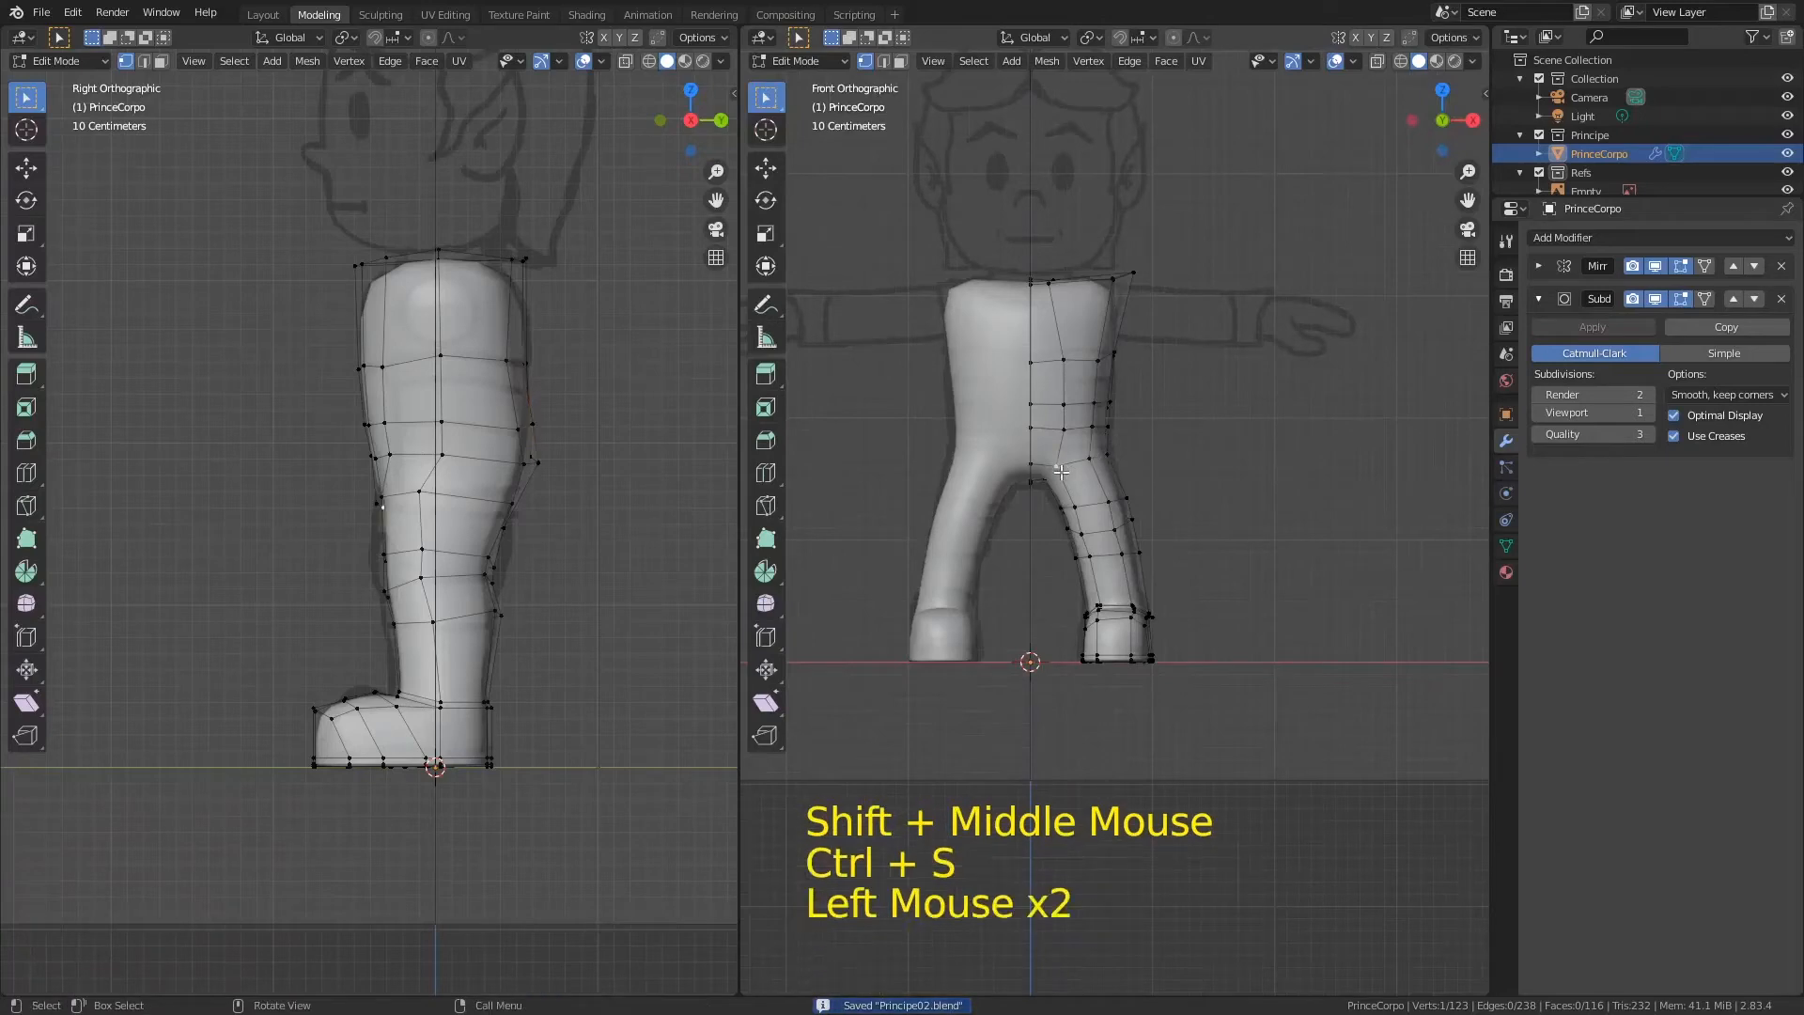
{"action": "key", "text": "g"}
{"action": "left_click", "coordinate": [1088, 454]}
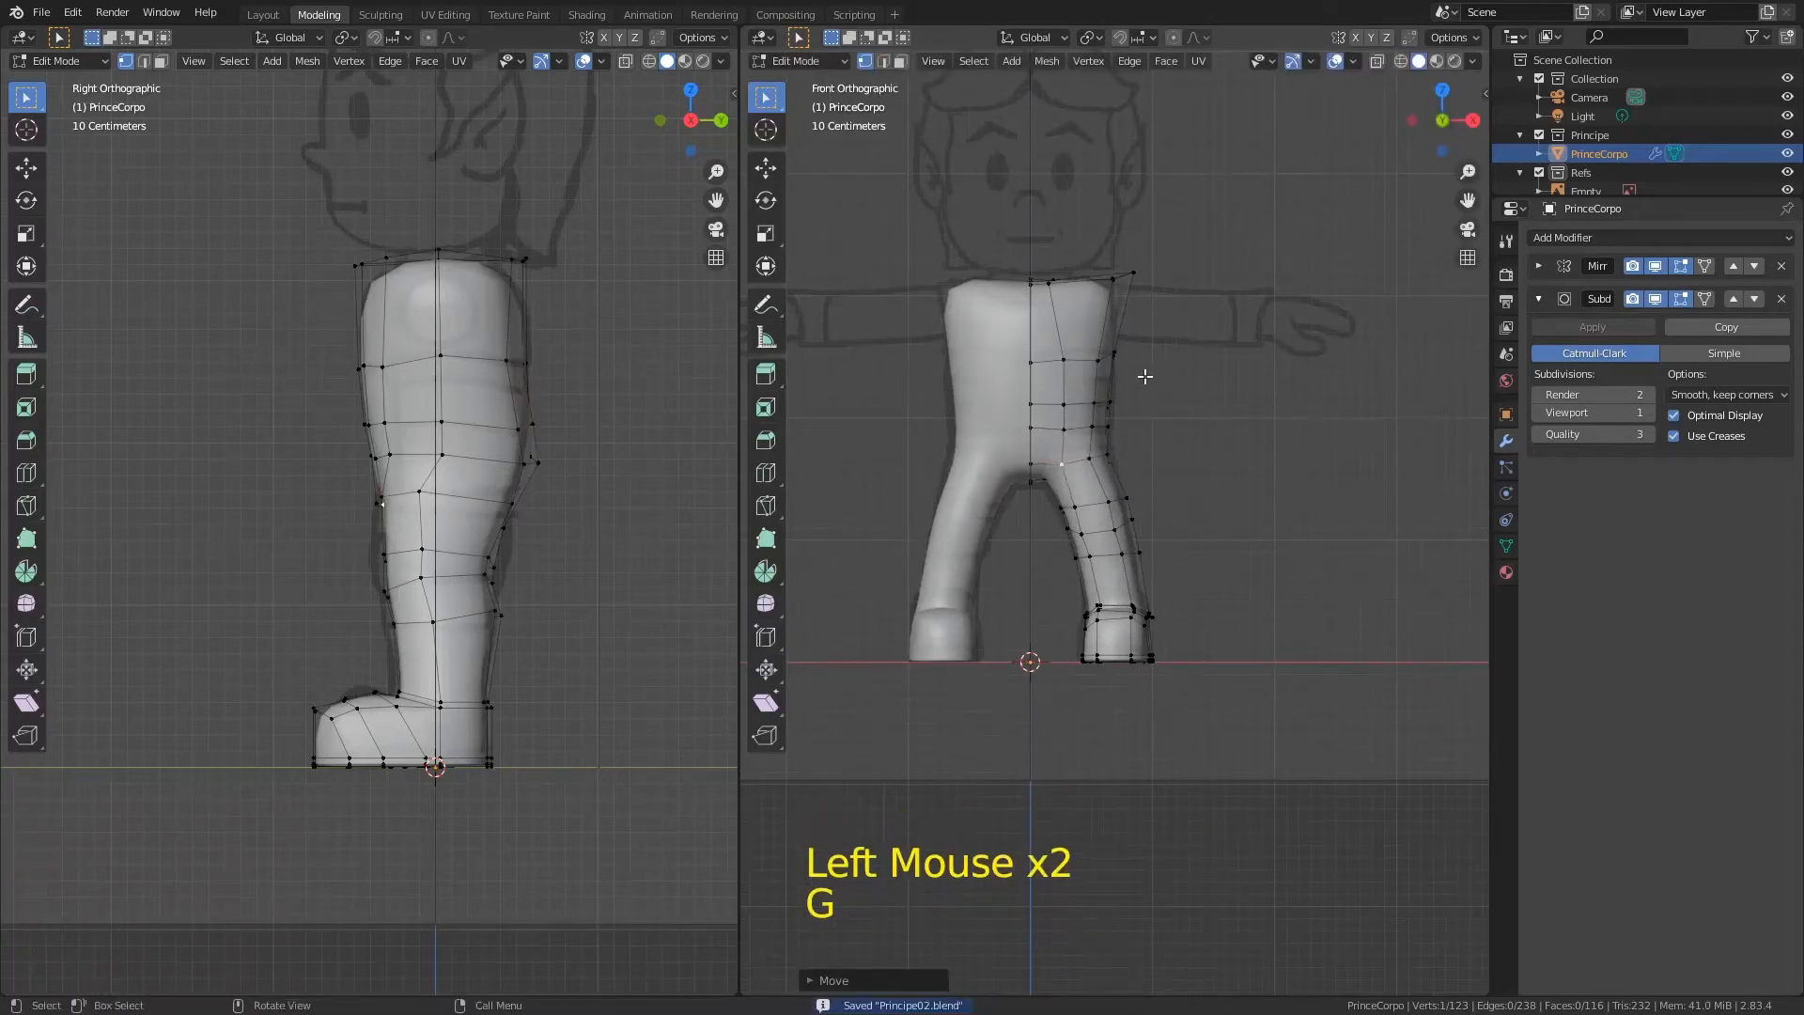
{"action": "key", "text": "ctrl+s"}
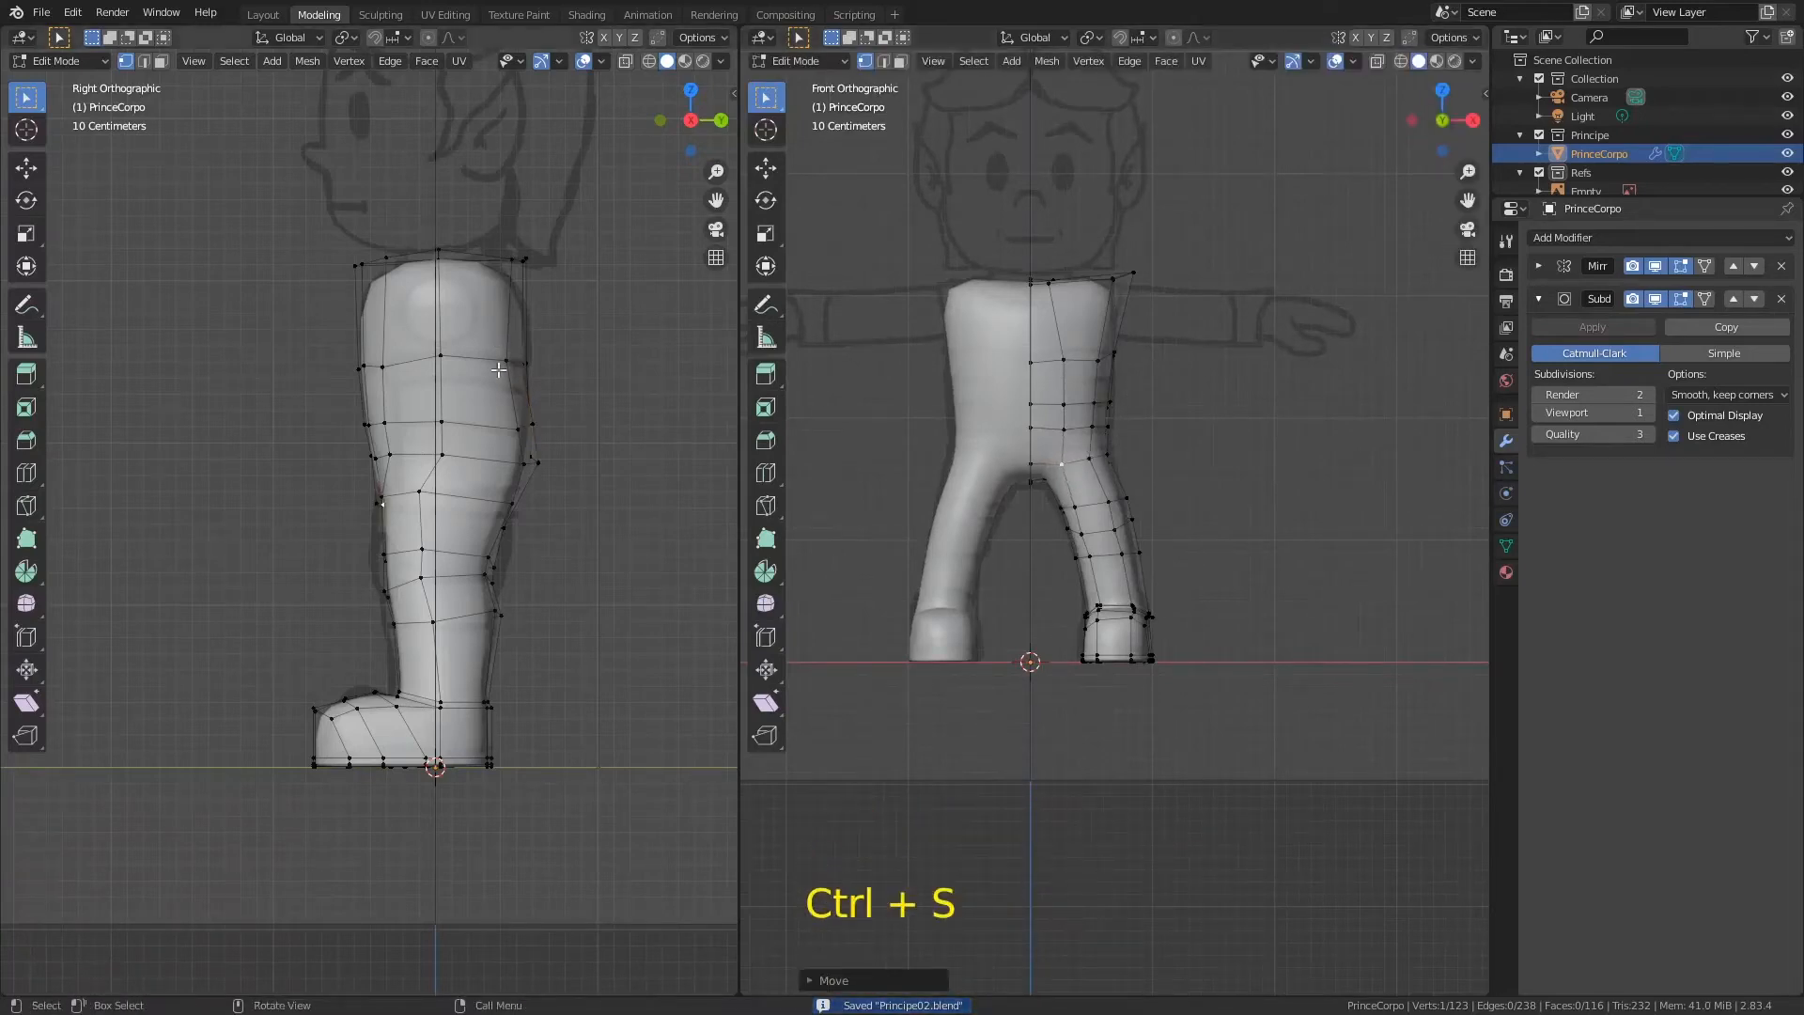
{"action": "key", "text": "Tab"}
{"action": "key", "text": "Tab"}
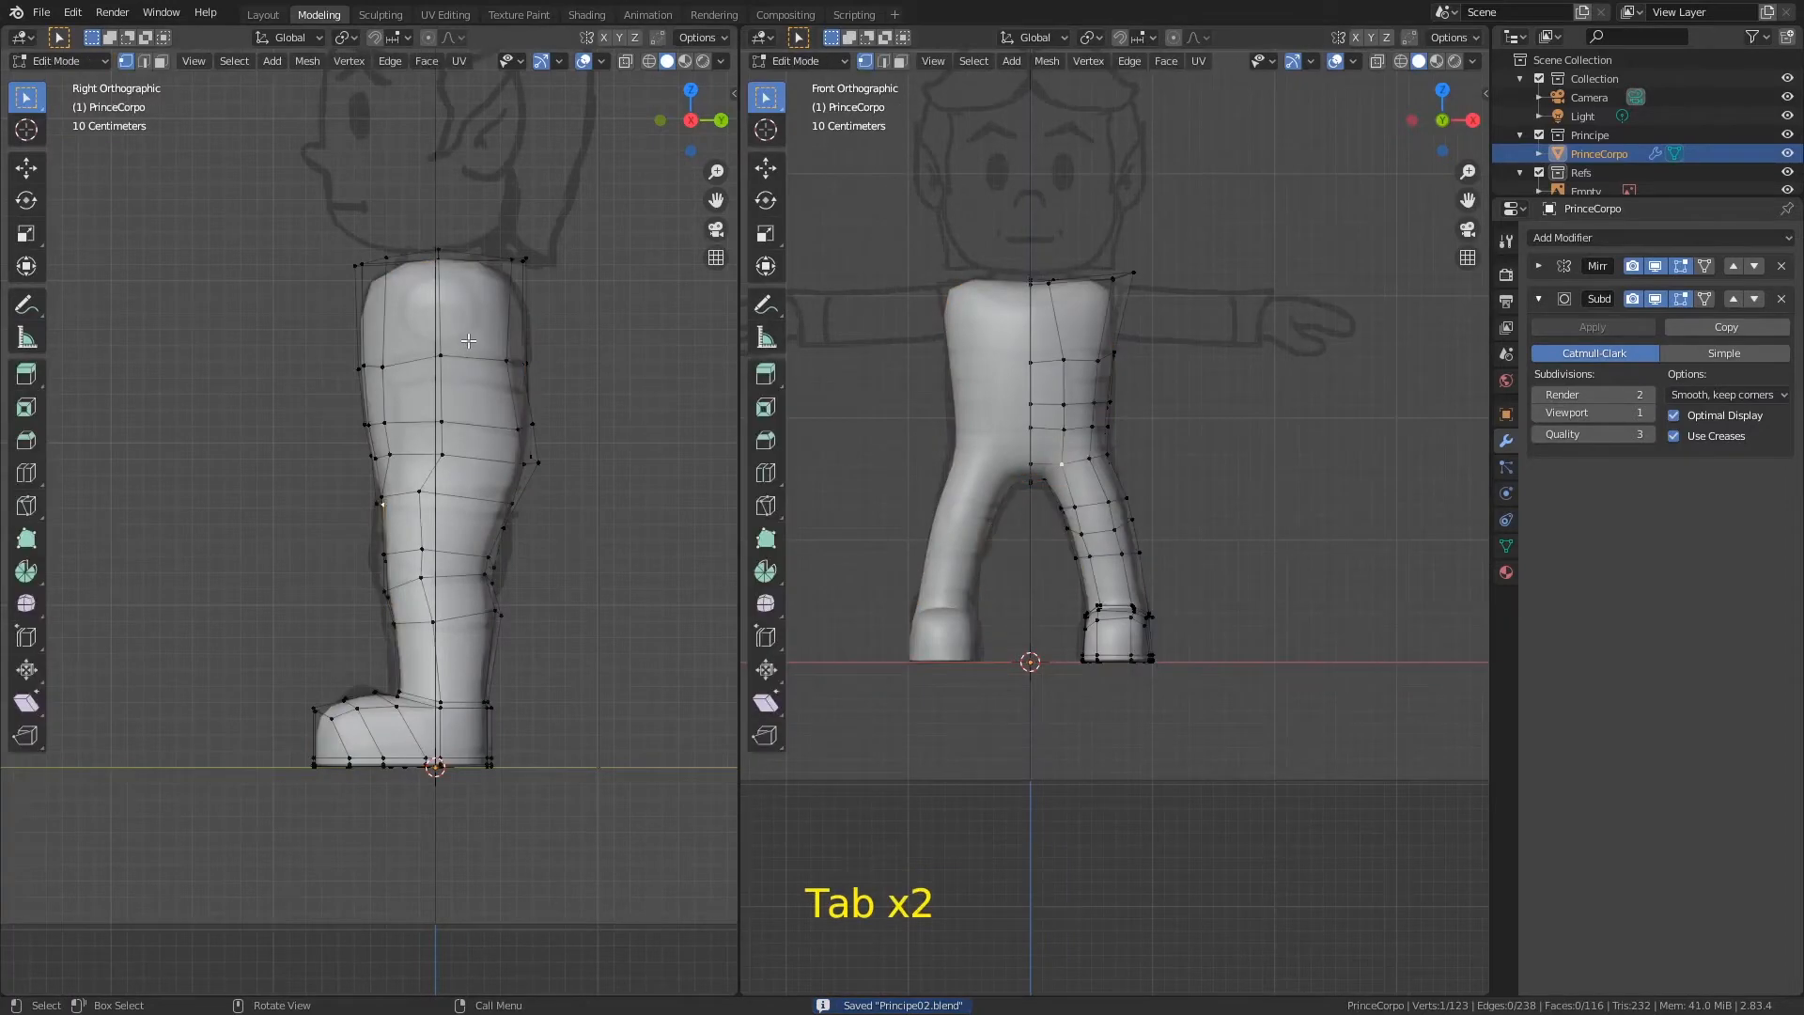
Step: Extrude the two upper side faces of the torso slightly outward in front view and scale them down as the base of the arm
{"action": "key", "text": "3"}
{"action": "left_click", "coordinate": [414, 315]}
{"action": "left_click", "coordinate": [475, 310], "text": "shift"}
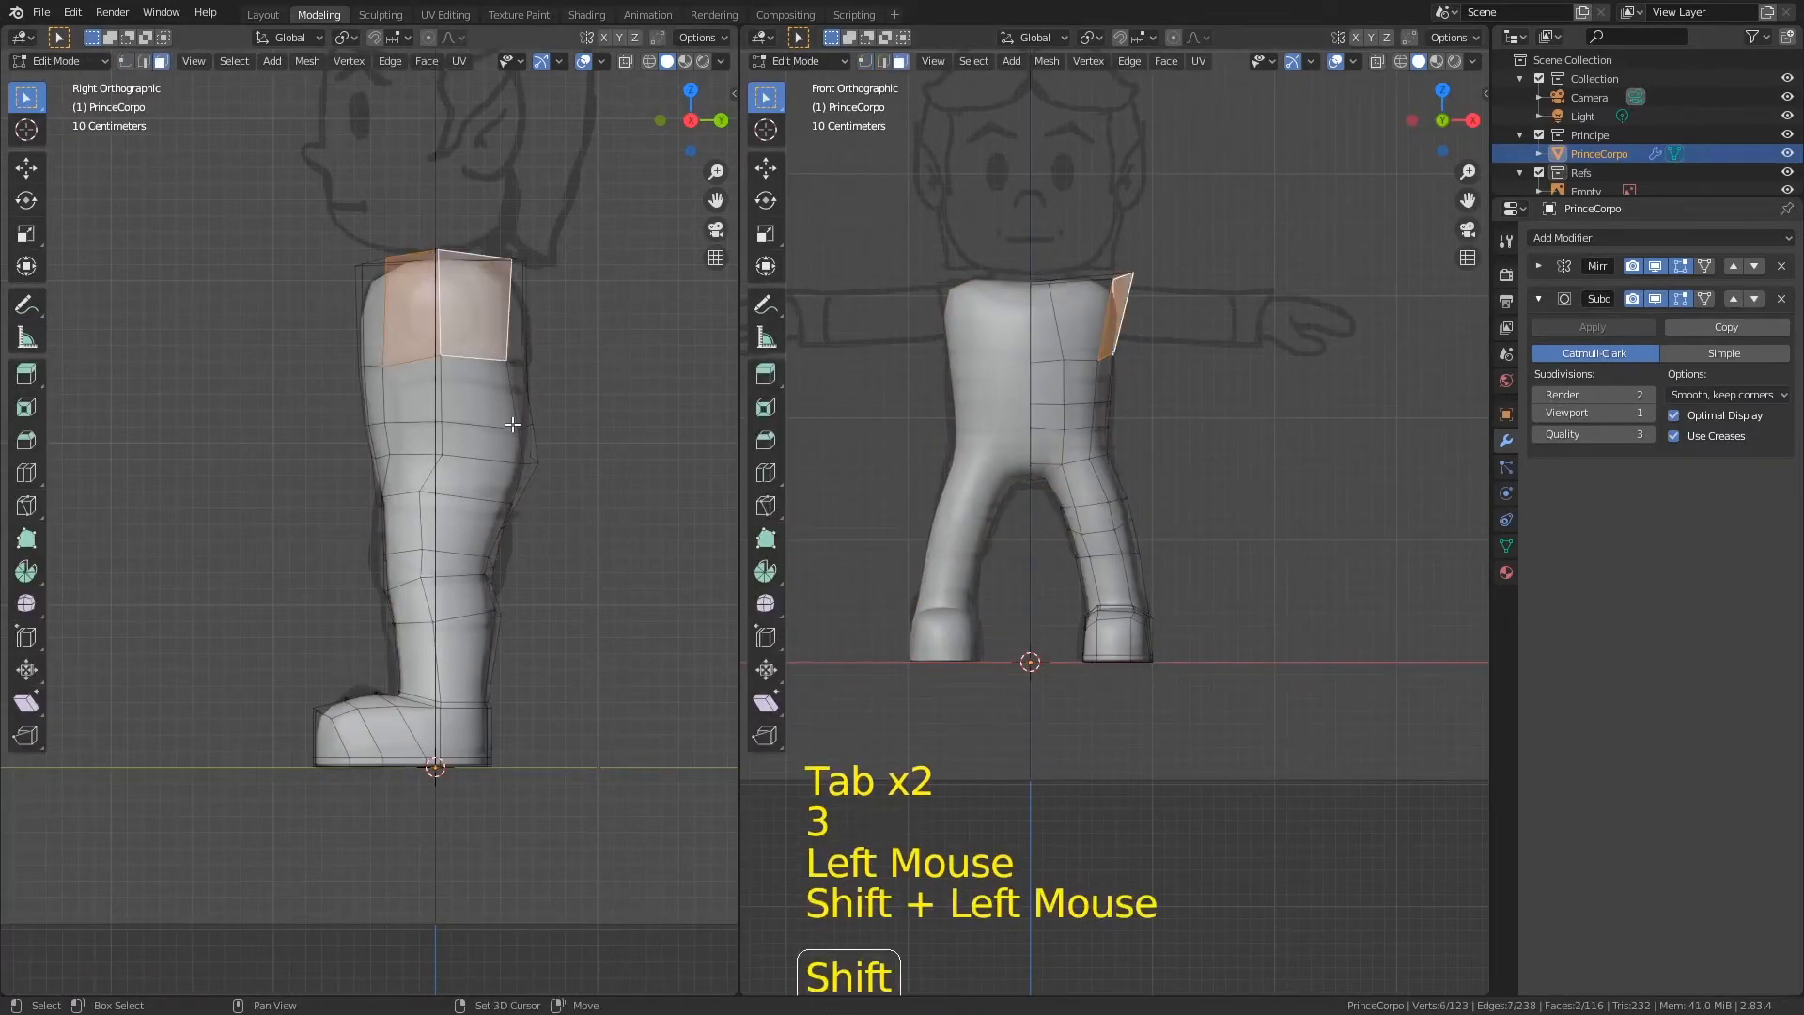
{"action": "middle_click_drag", "start_coordinate": [1034, 394], "coordinate": [1208, 362]}
{"action": "key", "text": "KP_1"}
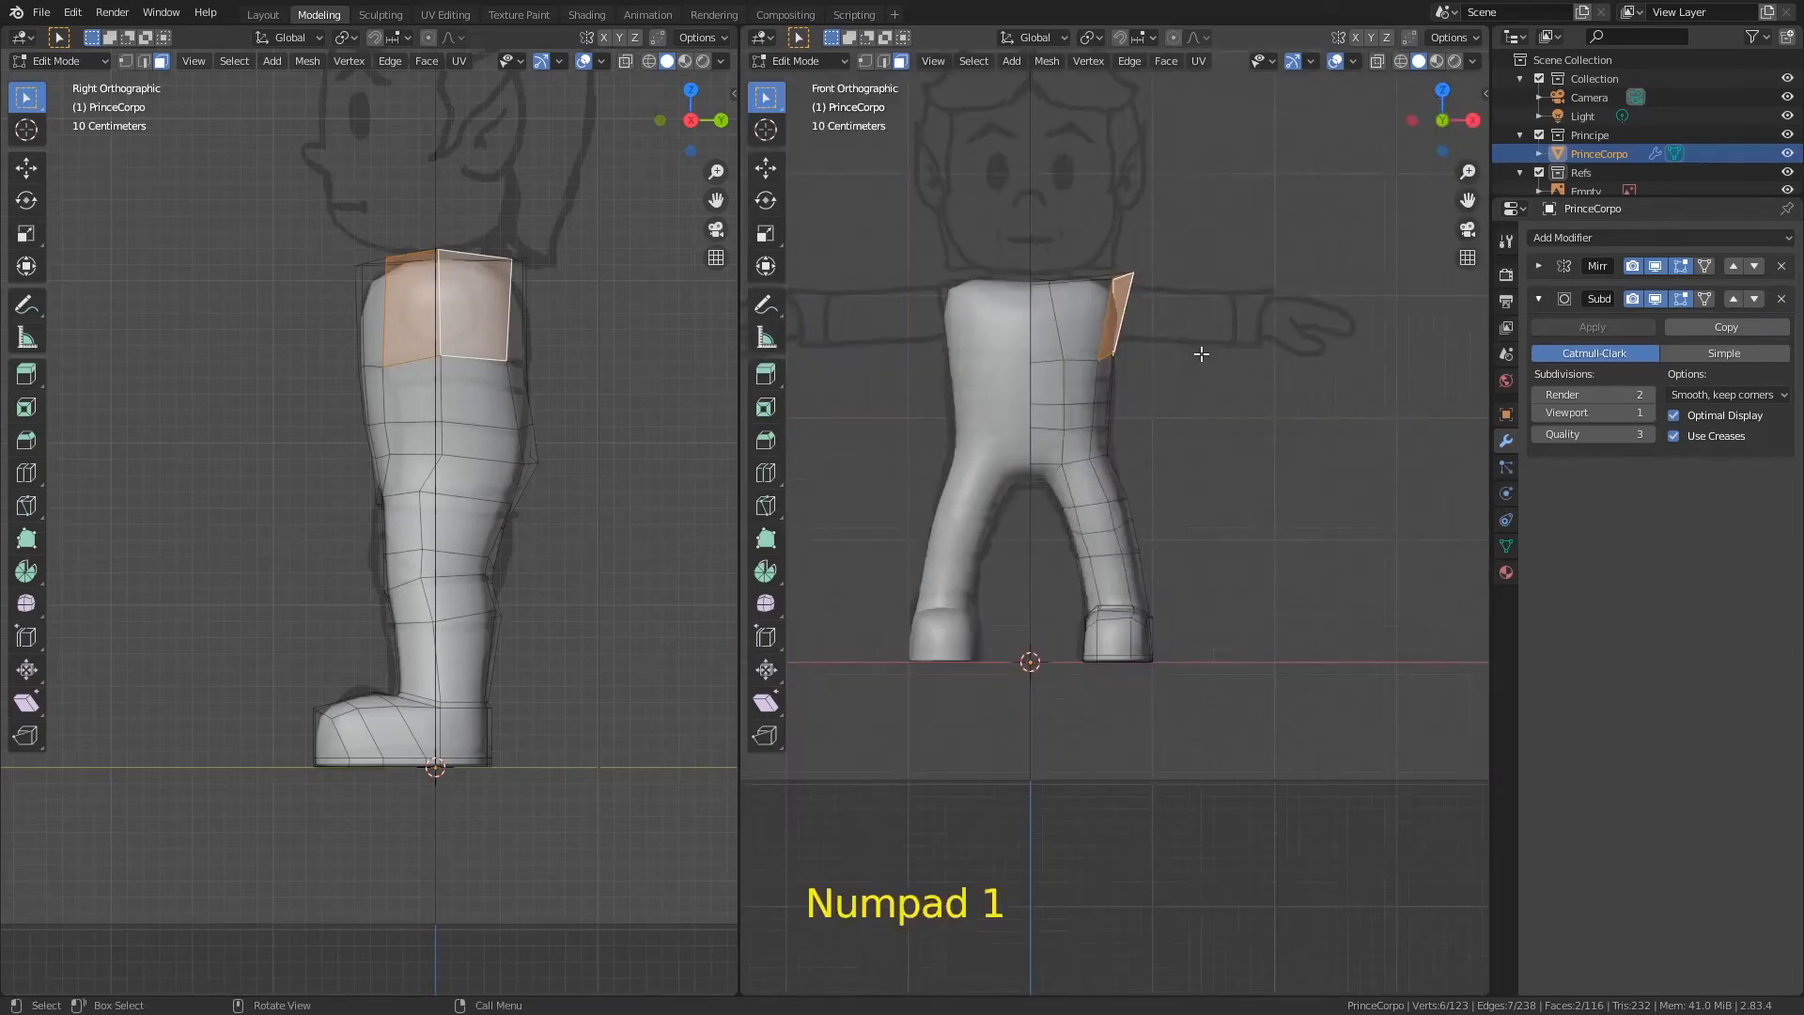
{"action": "key", "text": "e"}
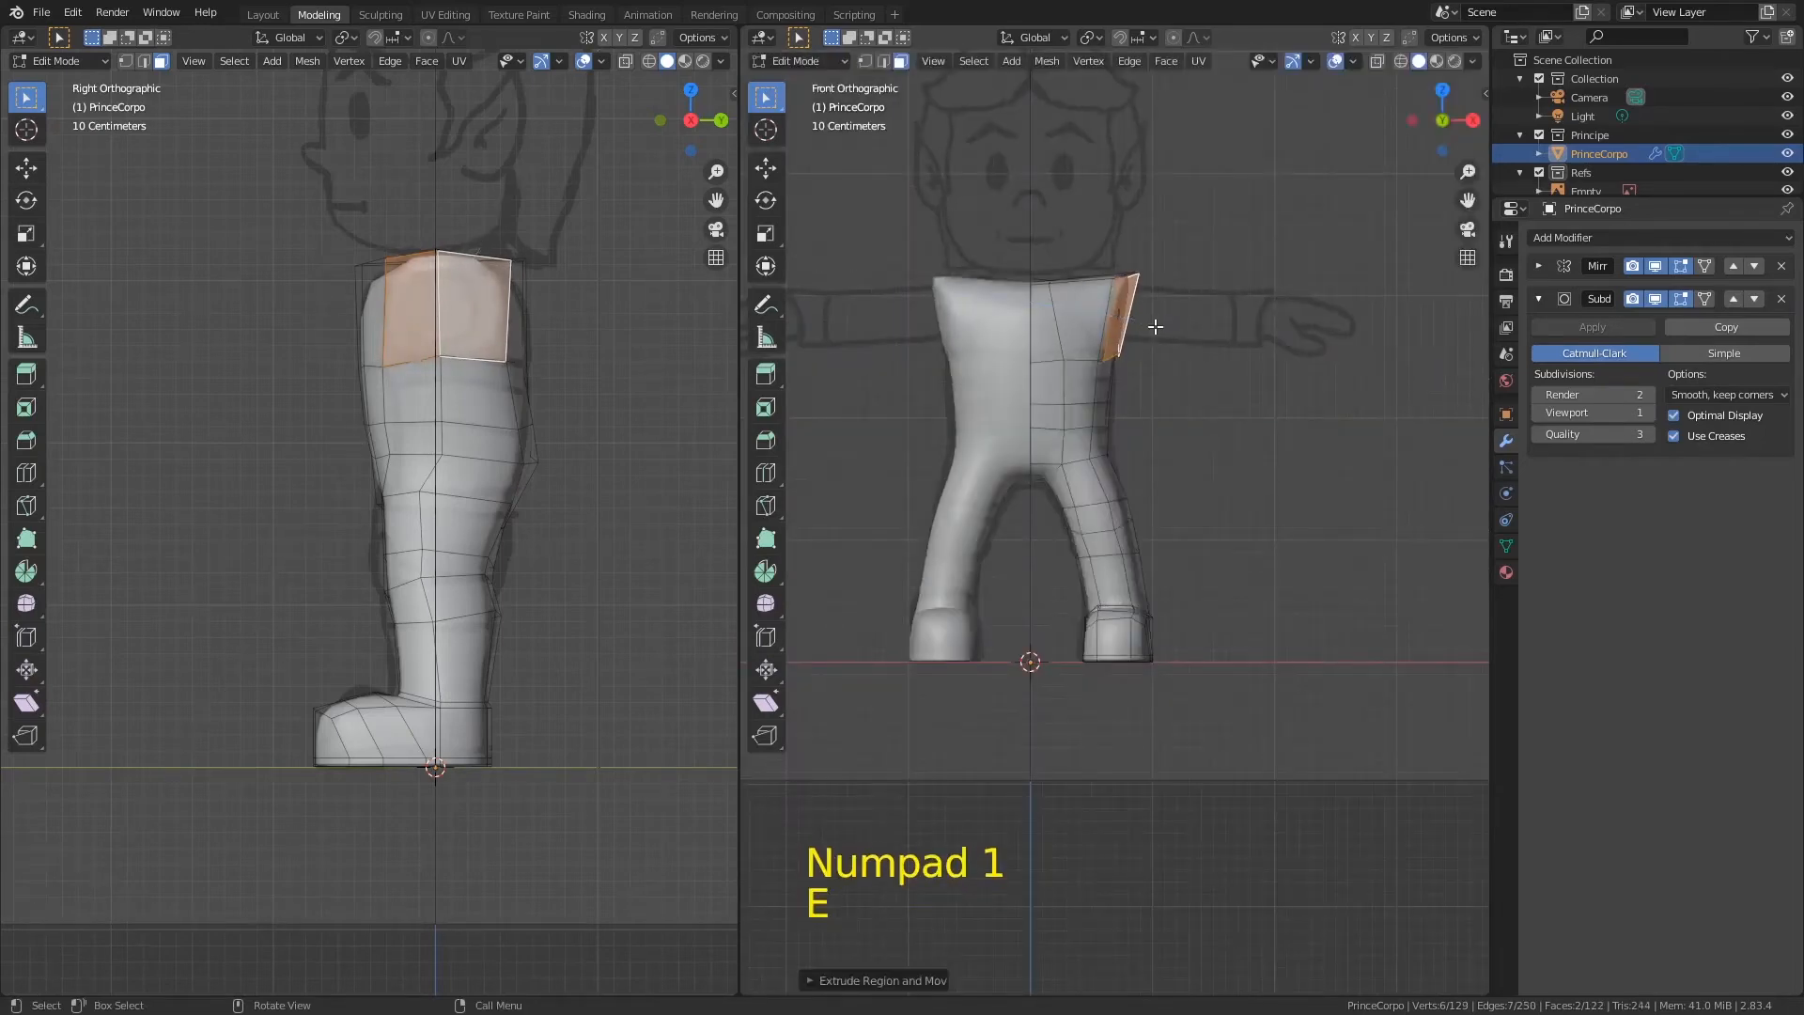
{"action": "key", "text": "s"}
{"action": "left_click", "coordinate": [1152, 298]}
{"action": "key", "text": "g"}
{"action": "left_click", "coordinate": [1165, 297]}
Step: Turn off subdivision display in edit mode and move the top shoulder vertices beside the new arm base inward in front view
{"action": "middle_click_drag", "start_coordinate": [1156, 411], "coordinate": [1180, 319], "text": "ctrl"}
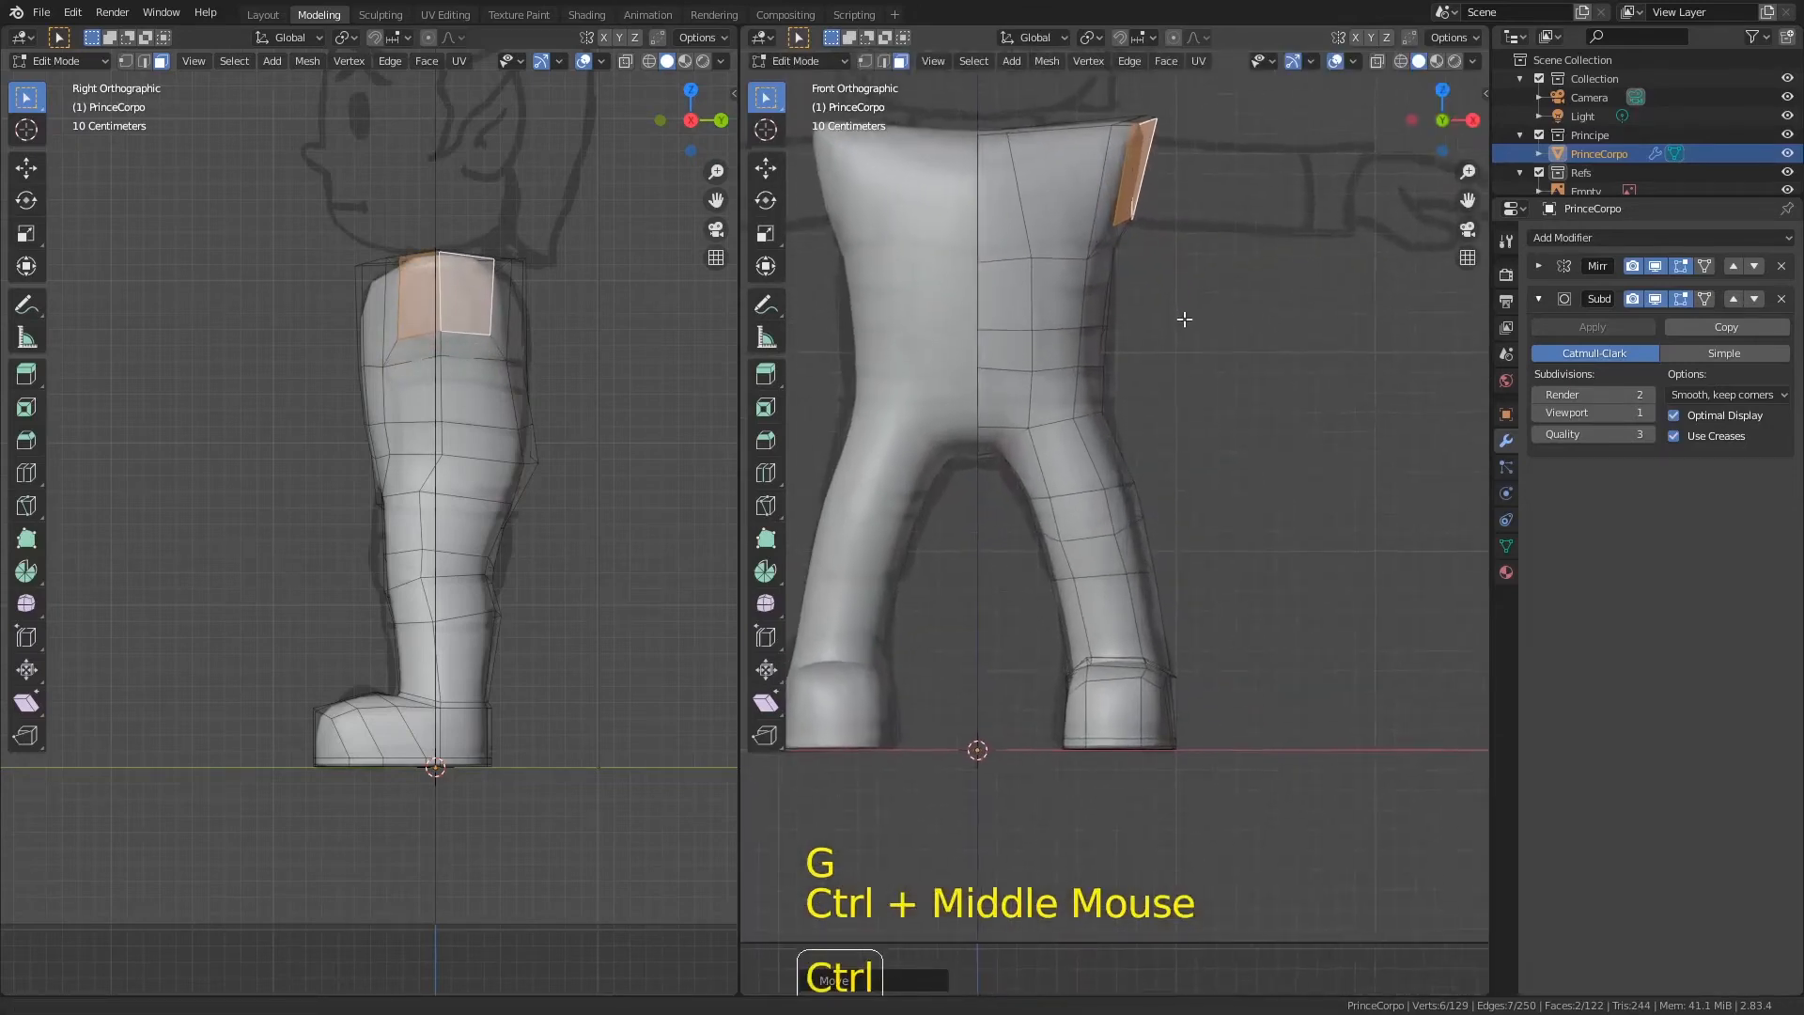
{"action": "middle_click_drag", "start_coordinate": [1283, 70], "coordinate": [1312, 419], "text": "shift"}
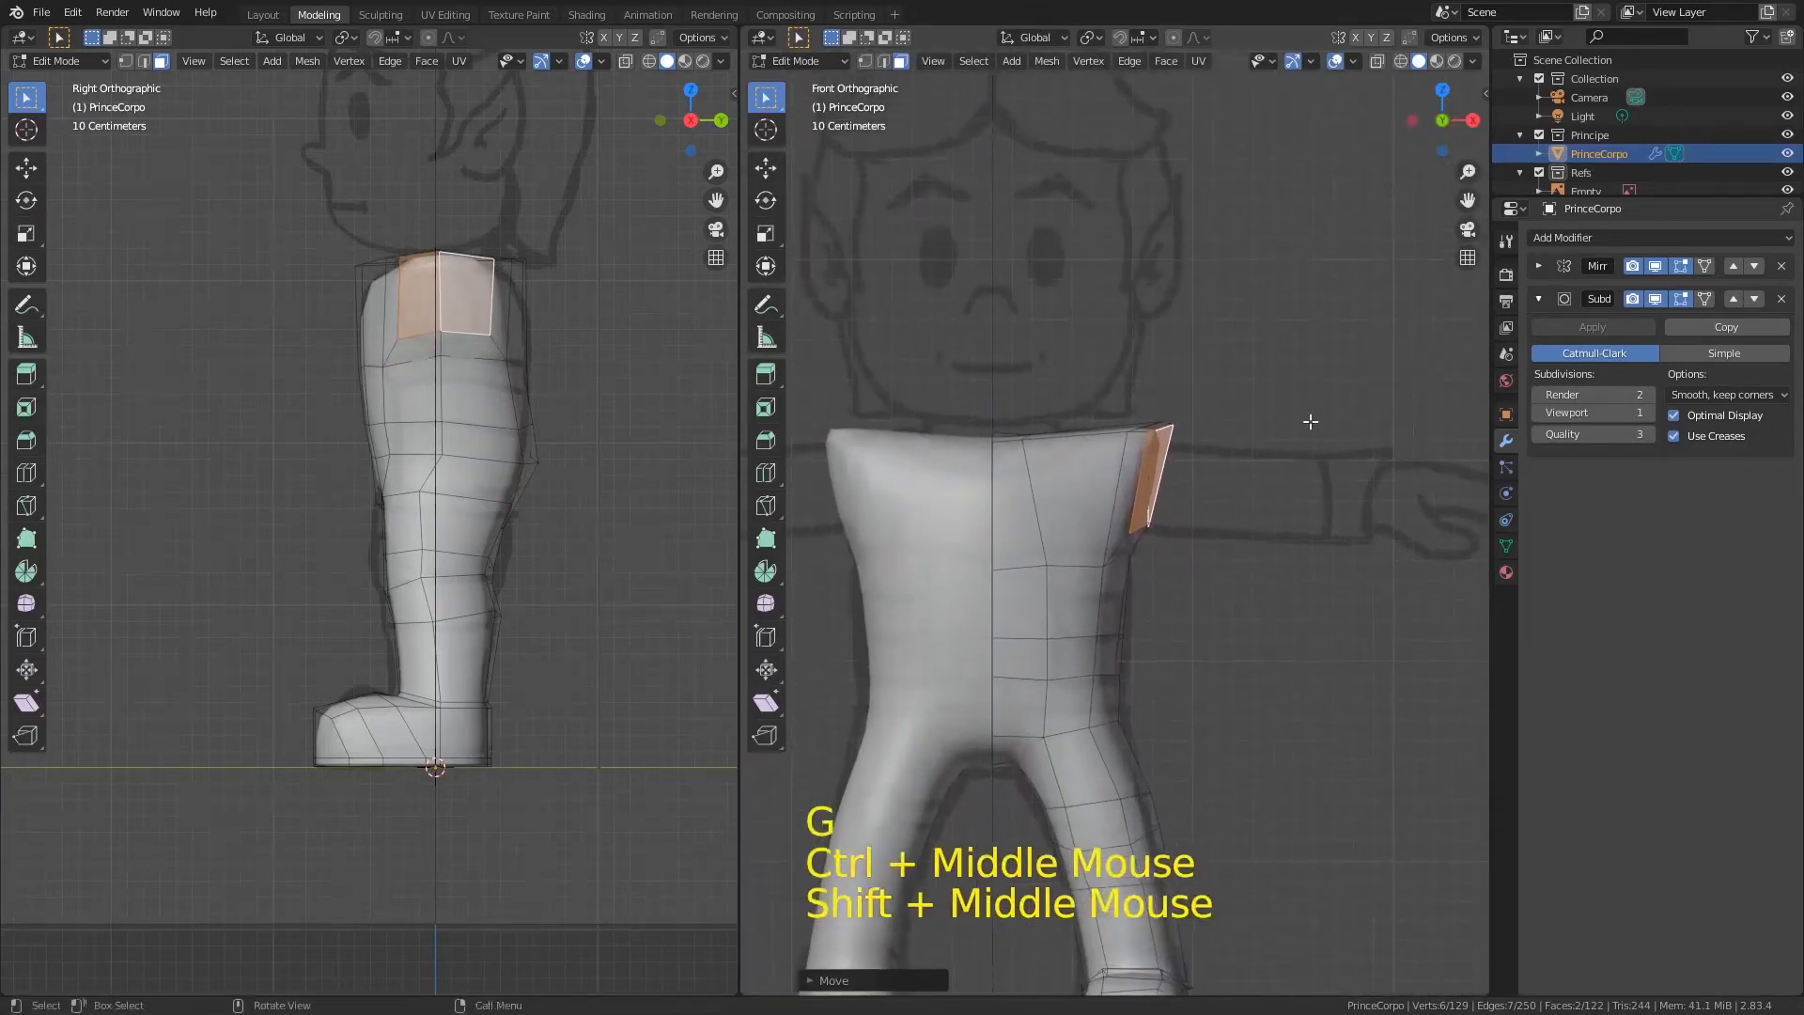
{"action": "left_click", "coordinate": [1680, 299]}
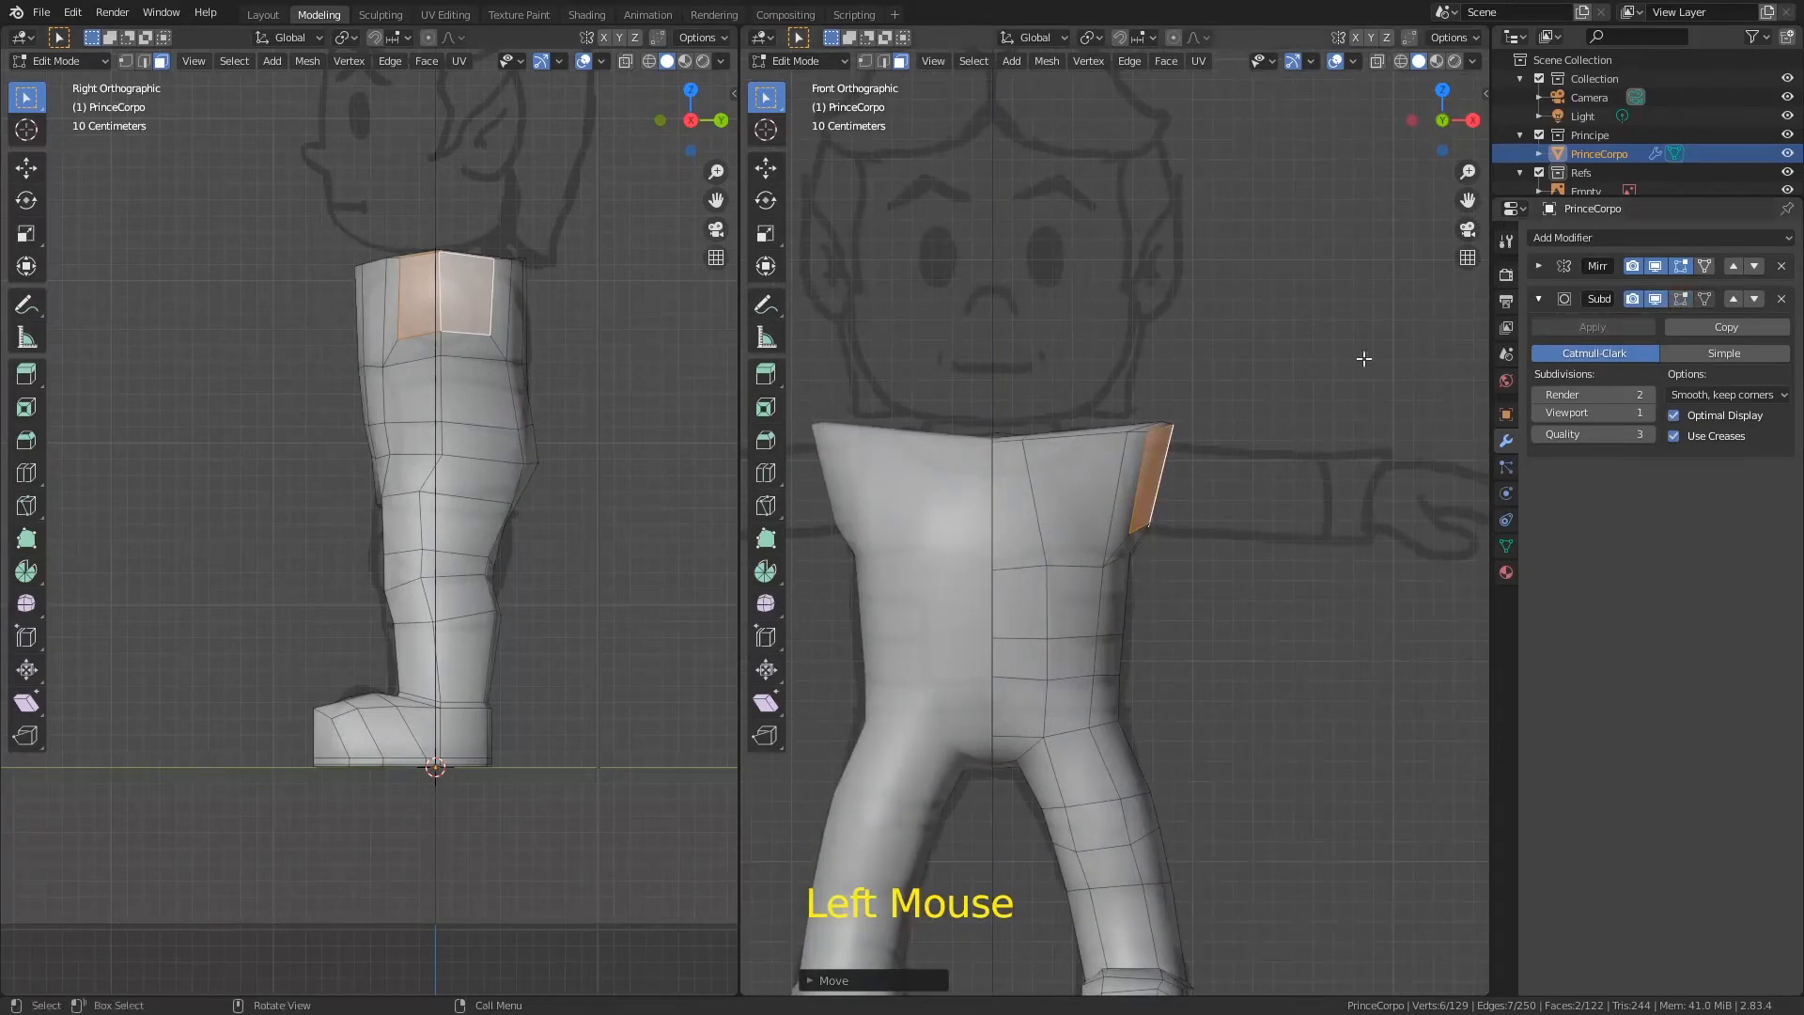
{"action": "key", "text": "1"}
{"action": "middle_click_drag", "start_coordinate": [1175, 528], "coordinate": [1113, 459], "text": "shift"}
{"action": "middle_click_drag", "start_coordinate": [1112, 457], "coordinate": [1216, 429], "text": "shift"}
{"action": "left_click", "coordinate": [1165, 386]}
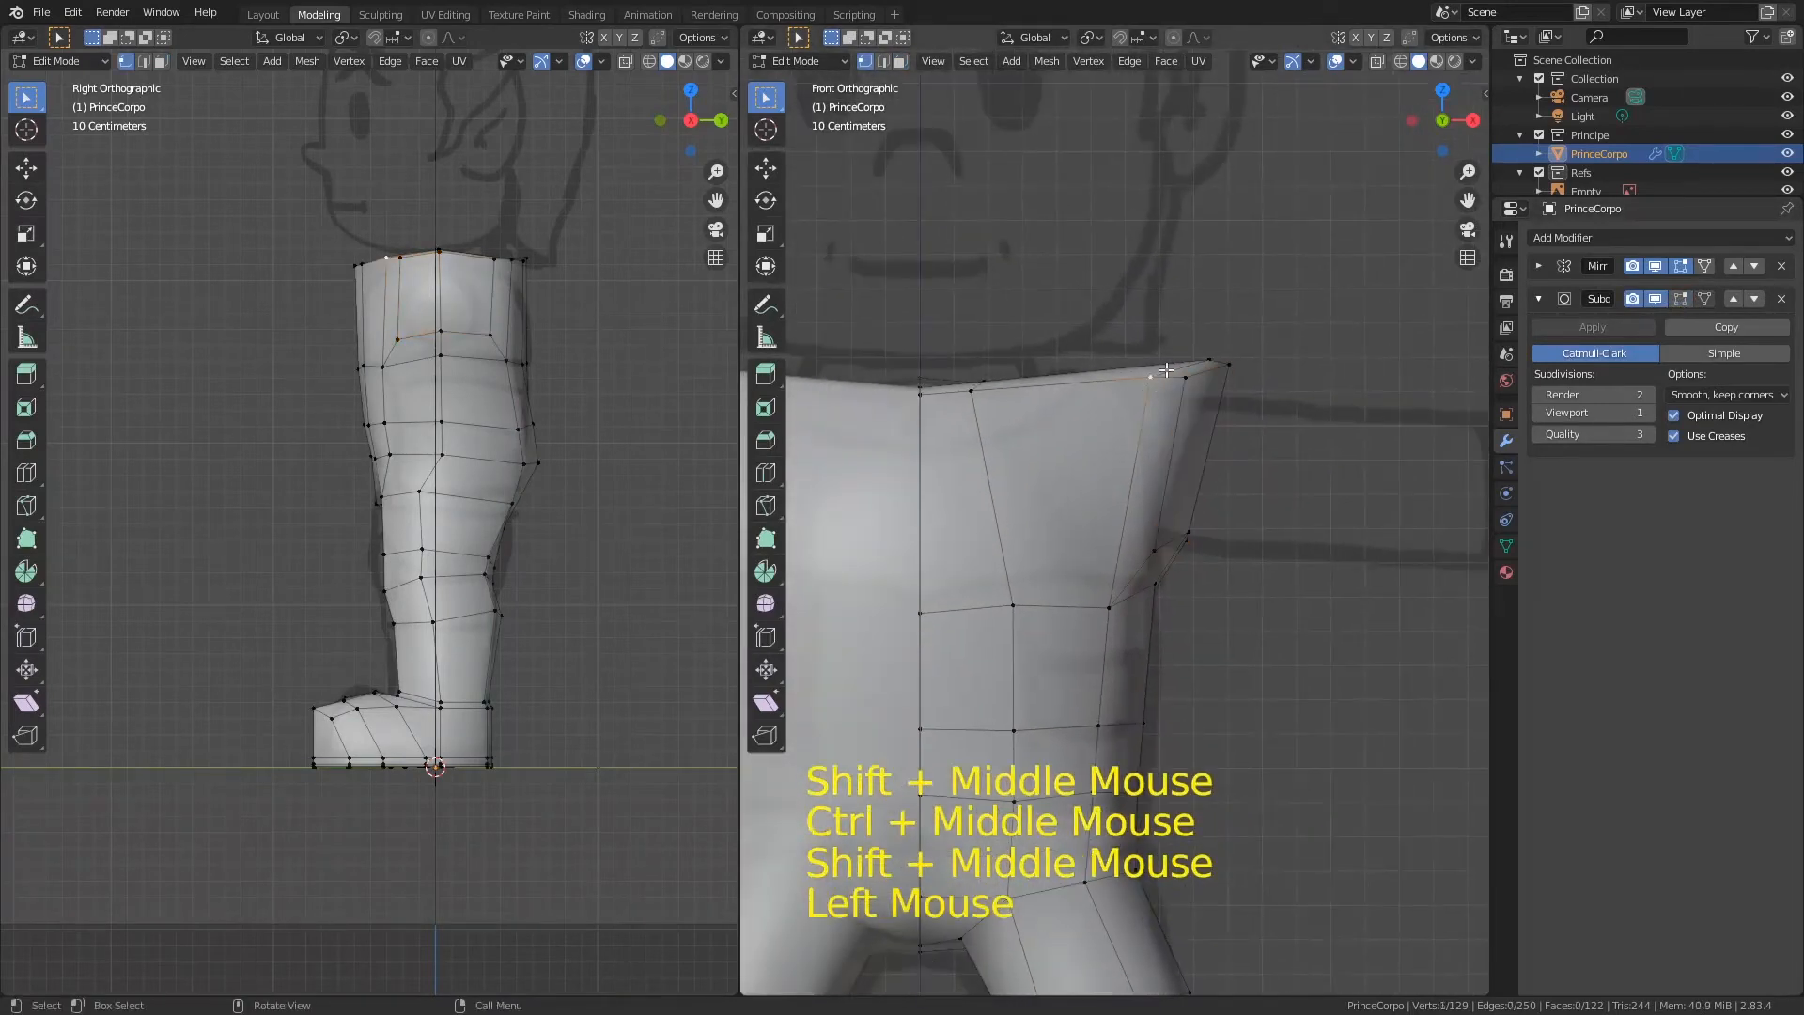
{"action": "key", "text": "g"}
{"action": "left_click", "coordinate": [1110, 392]}
{"action": "left_click", "coordinate": [1212, 364]}
{"action": "key", "text": "g"}
{"action": "left_click", "coordinate": [1088, 365]}
{"action": "left_click", "coordinate": [1190, 381]}
{"action": "key", "text": "g"}
{"action": "left_click", "coordinate": [1137, 388]}
Step: Bring the outer arm-base vertices inward and adjust the armpit vertices to the reference outline in front view
{"action": "left_click", "coordinate": [1239, 363]}
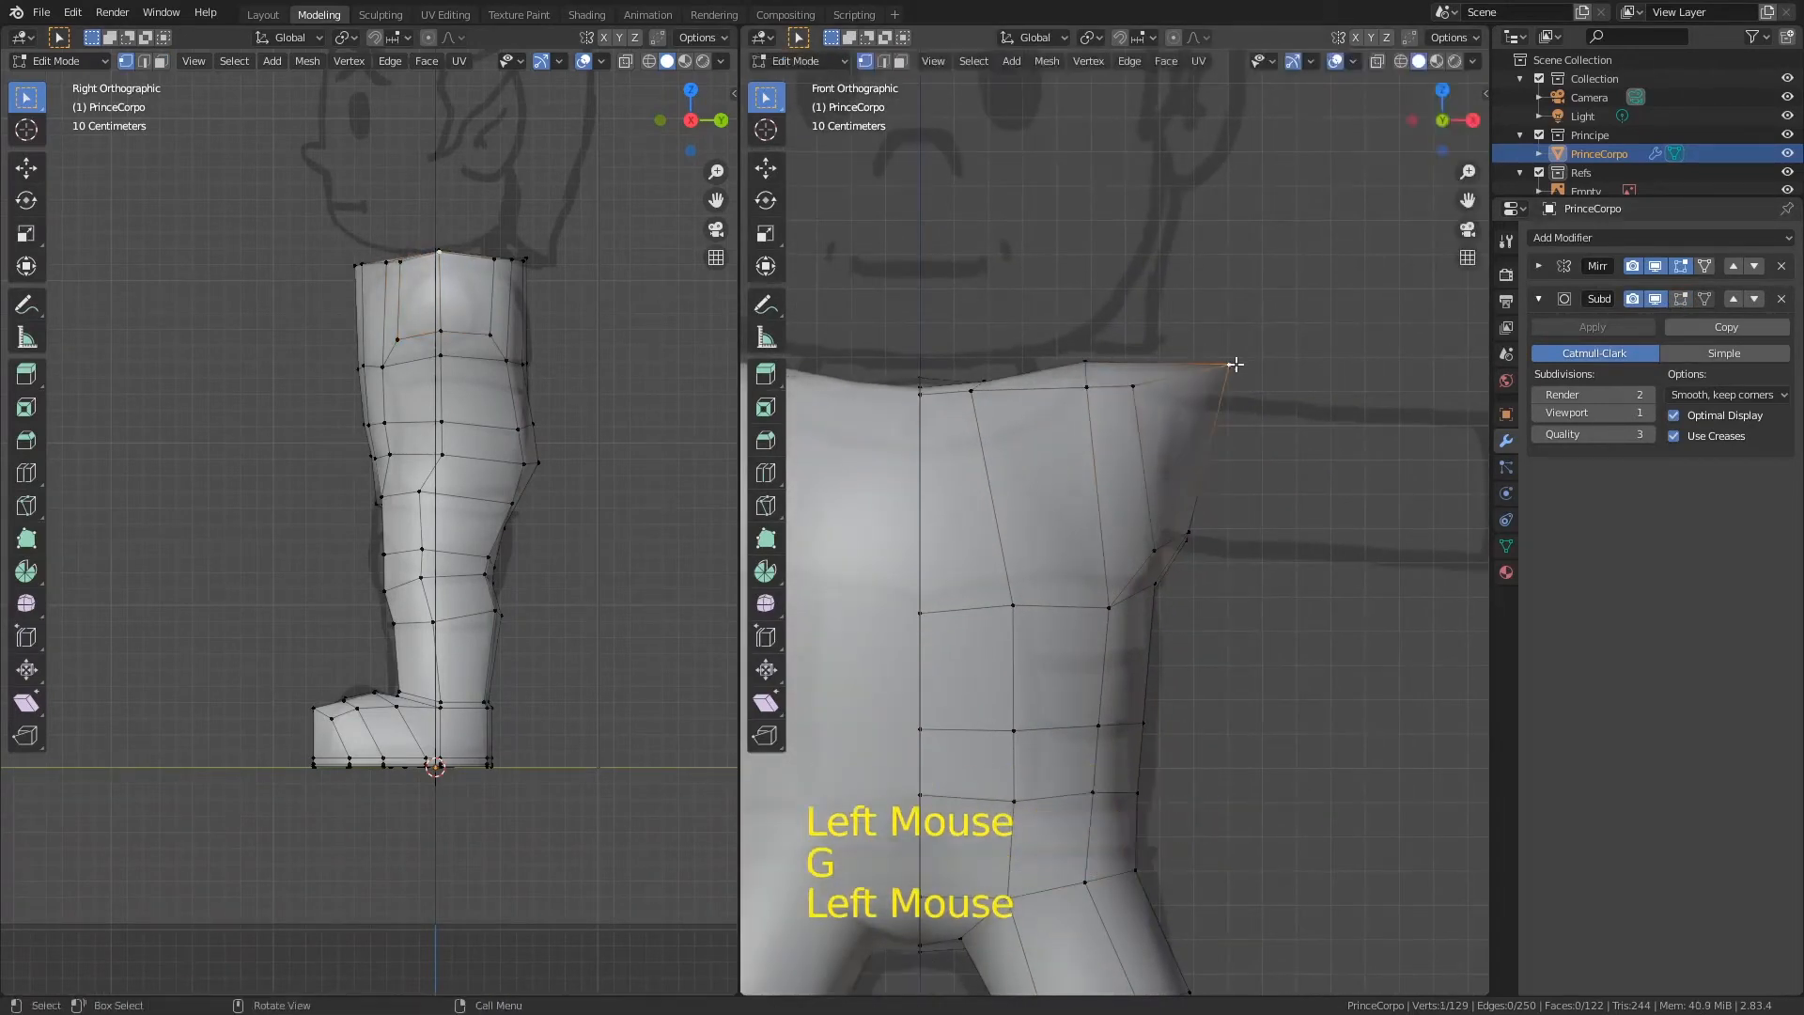
{"action": "key", "text": "g"}
{"action": "left_click", "coordinate": [1157, 552]}
{"action": "key", "text": "g"}
{"action": "left_click", "coordinate": [1145, 564]}
{"action": "left_click", "coordinate": [1113, 606]}
{"action": "key", "text": "g"}
{"action": "left_click", "coordinate": [1130, 588]}
{"action": "left_click", "coordinate": [1158, 581]}
{"action": "key", "text": "g"}
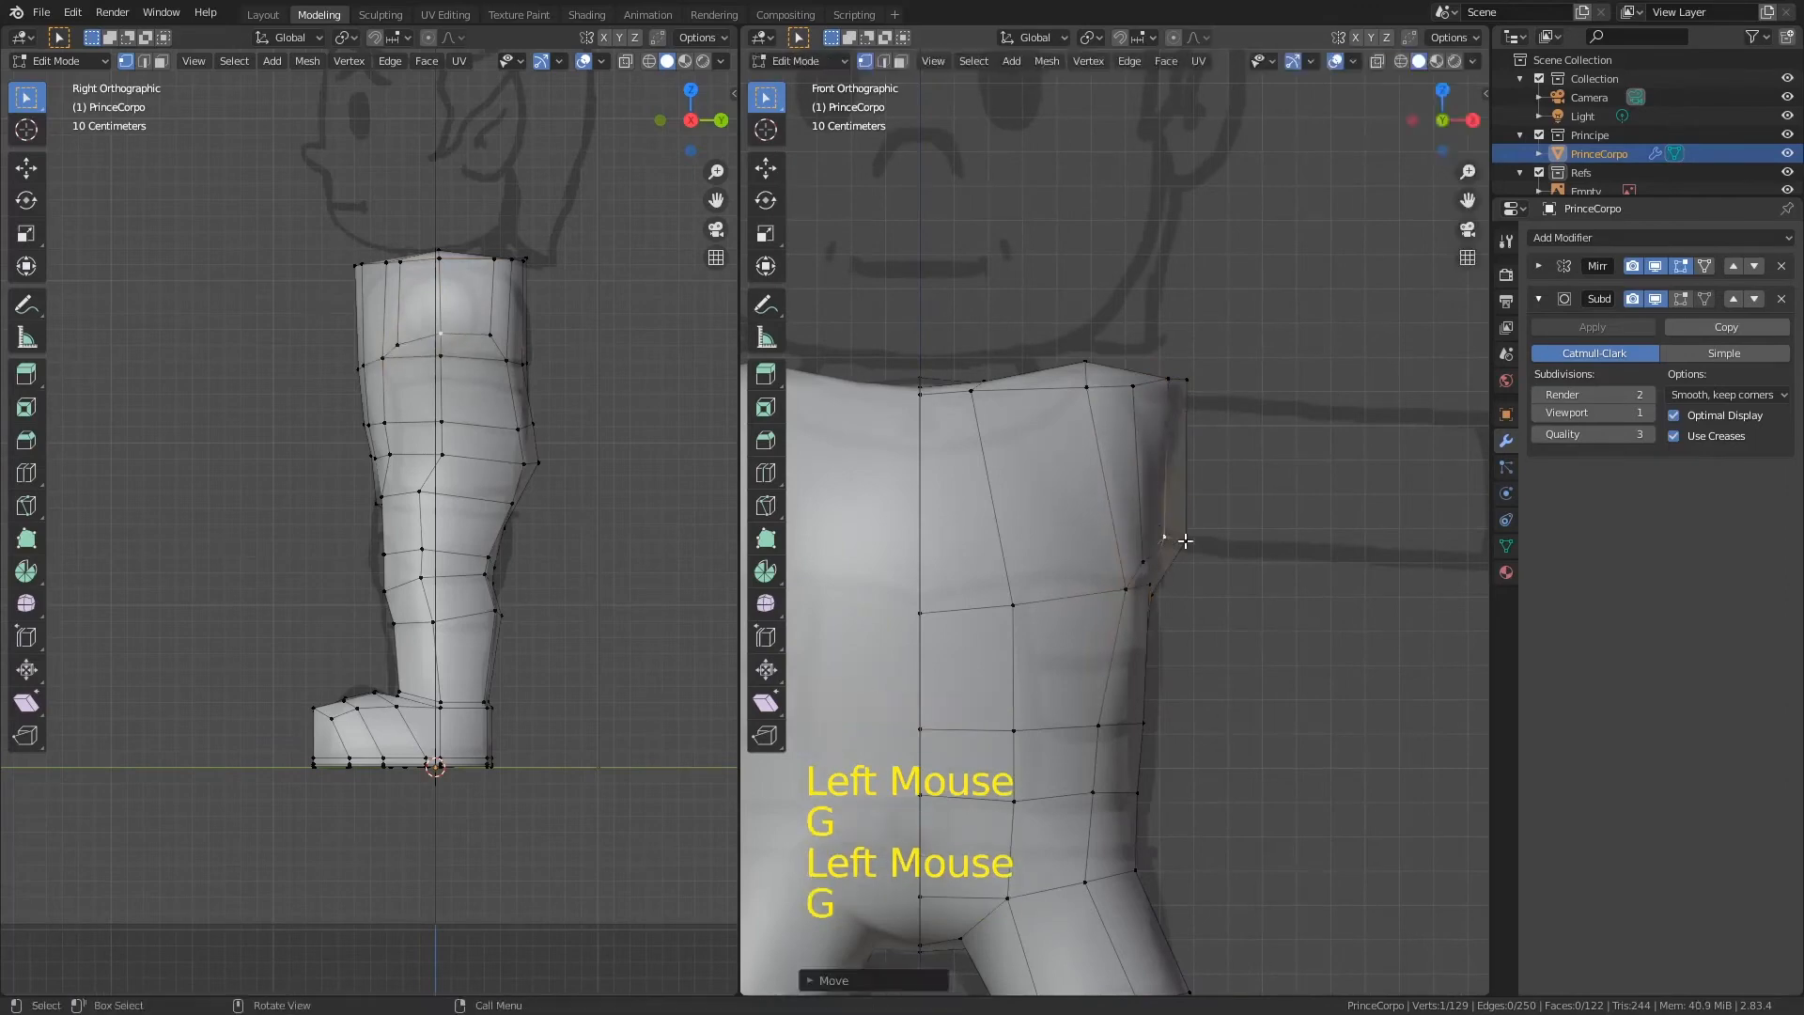
Step: Move the two front corner vertices of the arm base closer together vertically in side view to start rounding its outline
{"action": "middle_click_drag", "start_coordinate": [529, 376], "coordinate": [527, 286], "text": "ctrl"}
{"action": "middle_click_drag", "start_coordinate": [524, 290], "coordinate": [592, 502], "text": "shift"}
{"action": "left_click", "coordinate": [408, 530]}
{"action": "key", "text": "g"}
{"action": "left_click", "coordinate": [428, 502]}
{"action": "left_click", "coordinate": [408, 423]}
{"action": "key", "text": "g"}
{"action": "left_click", "coordinate": [420, 456]}
Step: Move the two rear corner vertices of the arm base inward and its lower middle vertices down to form a hexagonal outline
{"action": "left_click", "coordinate": [470, 437]}
{"action": "left_click", "coordinate": [546, 410]}
{"action": "key", "text": "g"}
{"action": "left_click", "coordinate": [511, 437]}
{"action": "left_click", "coordinate": [540, 528]}
{"action": "key", "text": "g"}
{"action": "left_click", "coordinate": [507, 516]}
{"action": "left_click", "coordinate": [462, 526]}
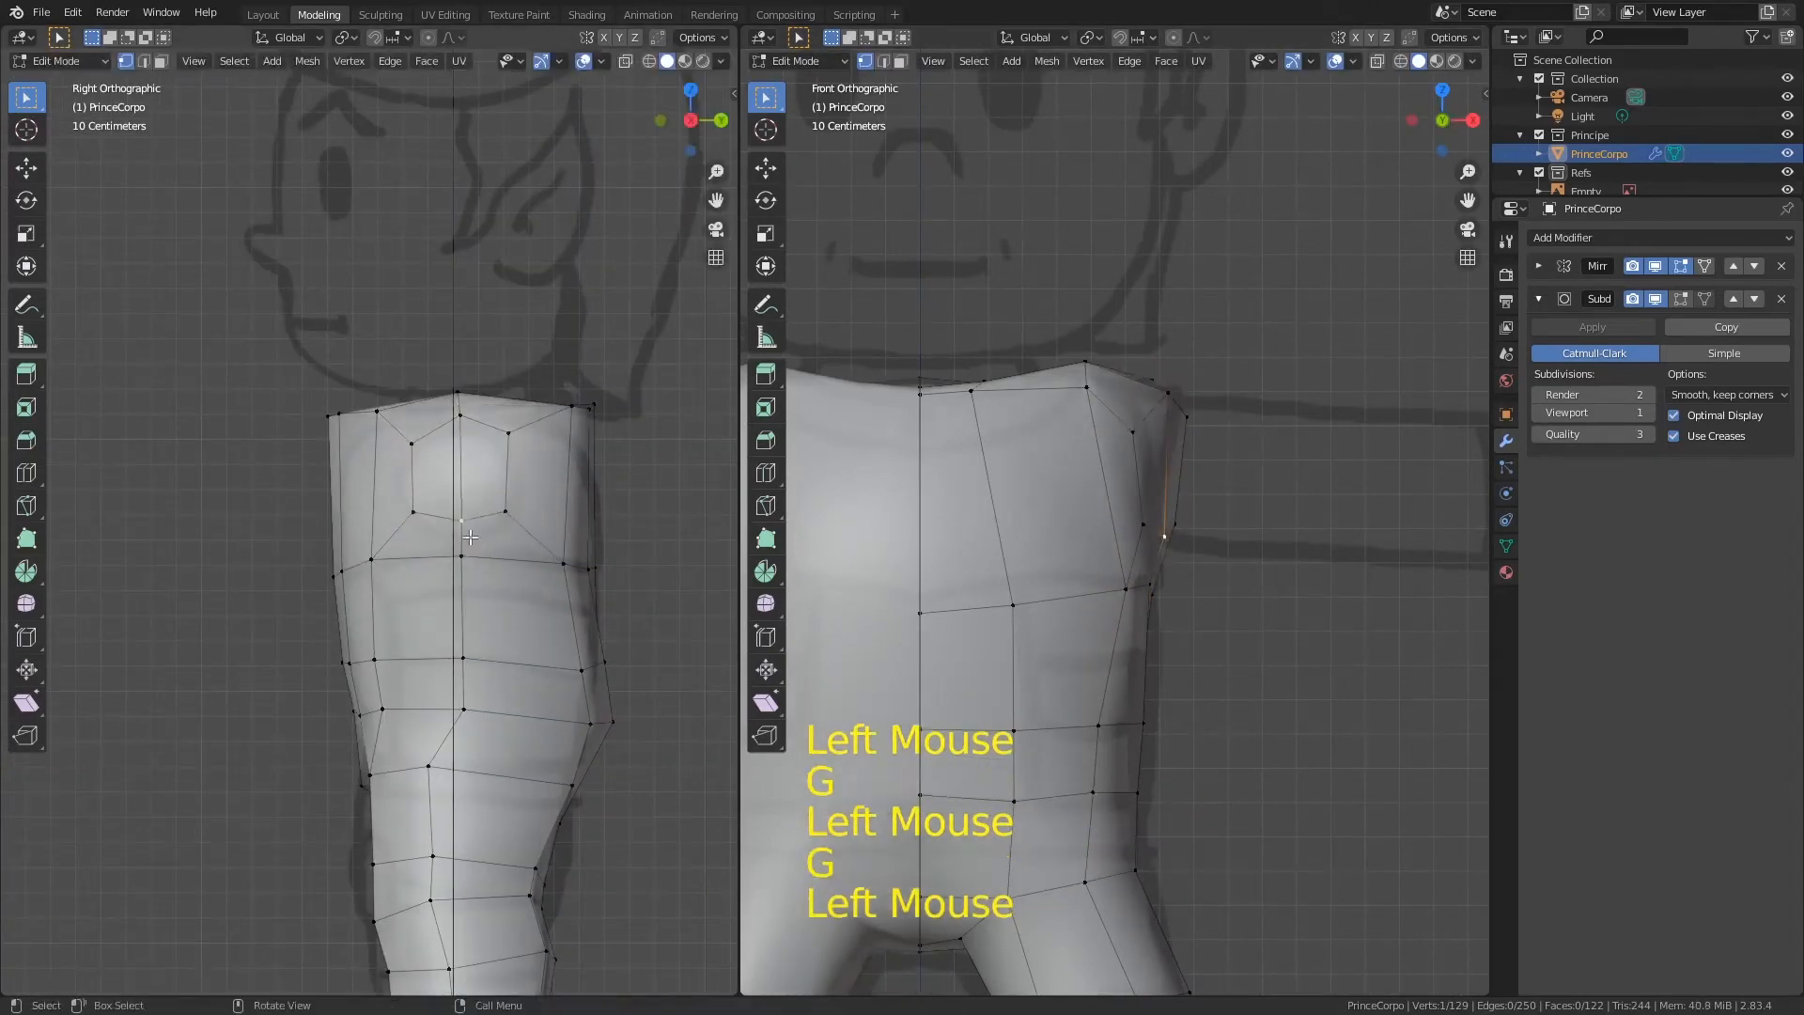
{"action": "left_click", "coordinate": [463, 589]}
Step: Align the middle and front vertices of the hip and upper thigh loops in side view for an even edge flow
{"action": "left_click", "coordinate": [431, 768]}
{"action": "key", "text": "g"}
{"action": "left_click", "coordinate": [459, 772]}
{"action": "left_click", "coordinate": [435, 856]}
{"action": "key", "text": "g"}
{"action": "left_click", "coordinate": [440, 857]}
{"action": "left_click", "coordinate": [386, 772]}
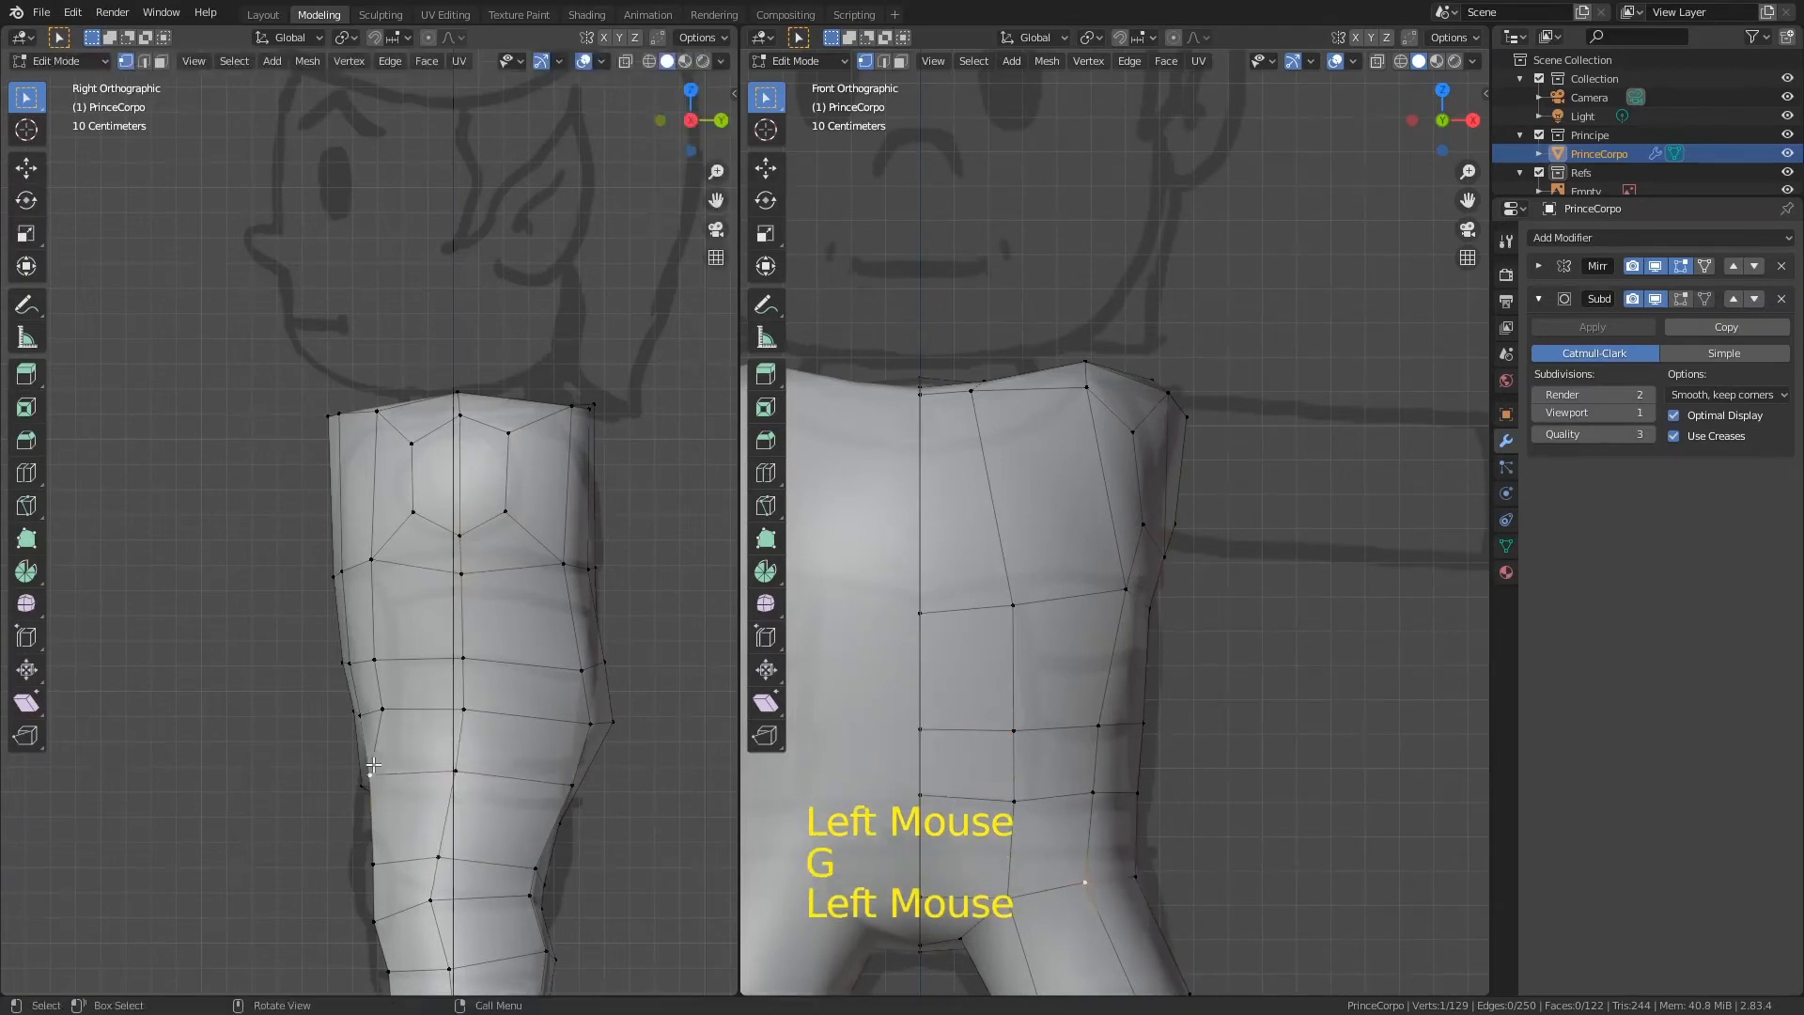
{"action": "left_click", "coordinate": [396, 776]}
{"action": "left_click", "coordinate": [386, 718]}
{"action": "key", "text": "g"}
{"action": "left_click", "coordinate": [384, 717]}
Step: Lower the middle top shoulder vertex slightly and move the rear top vertices forward to match the upper back in side view
{"action": "left_click", "coordinate": [460, 395]}
{"action": "key", "text": "g"}
{"action": "left_click", "coordinate": [462, 403]}
{"action": "left_click", "coordinate": [576, 400]}
{"action": "key", "text": "g"}
{"action": "left_click", "coordinate": [552, 412]}
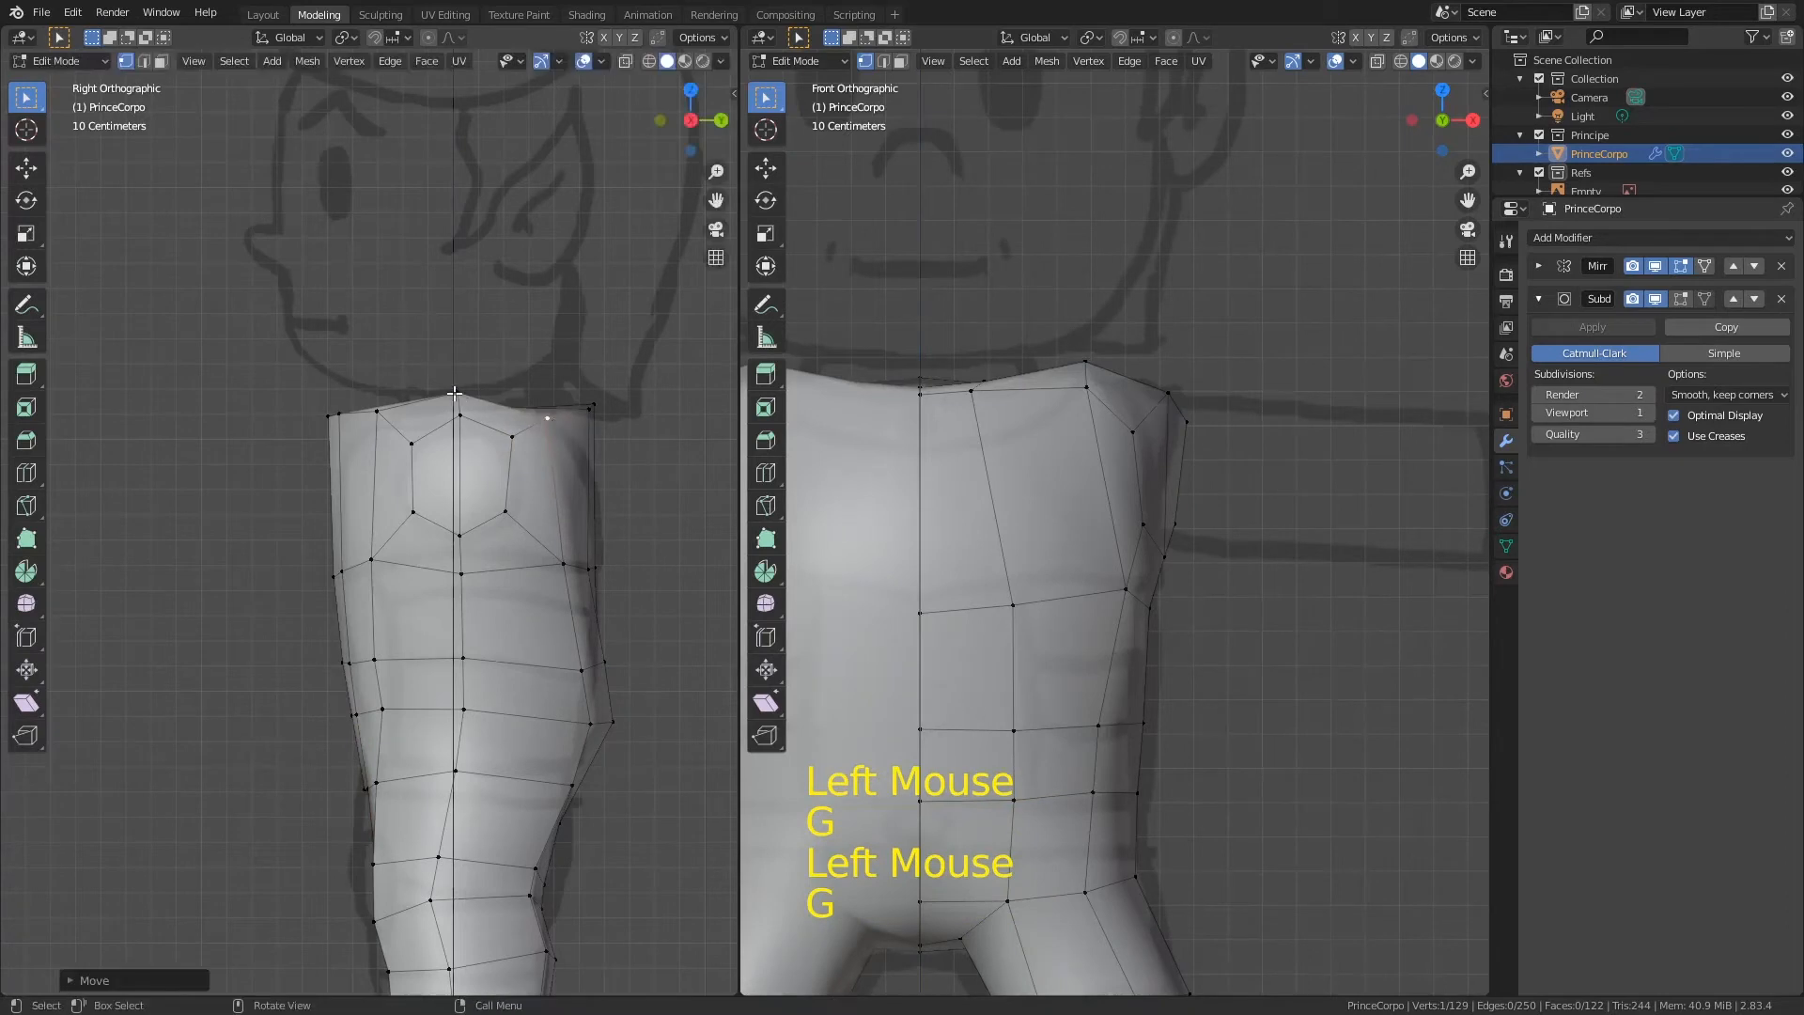
{"action": "key", "text": "g"}
{"action": "left_click", "coordinate": [560, 420]}
{"action": "left_click", "coordinate": [594, 400]}
{"action": "key", "text": "g"}
{"action": "left_click", "coordinate": [566, 406]}
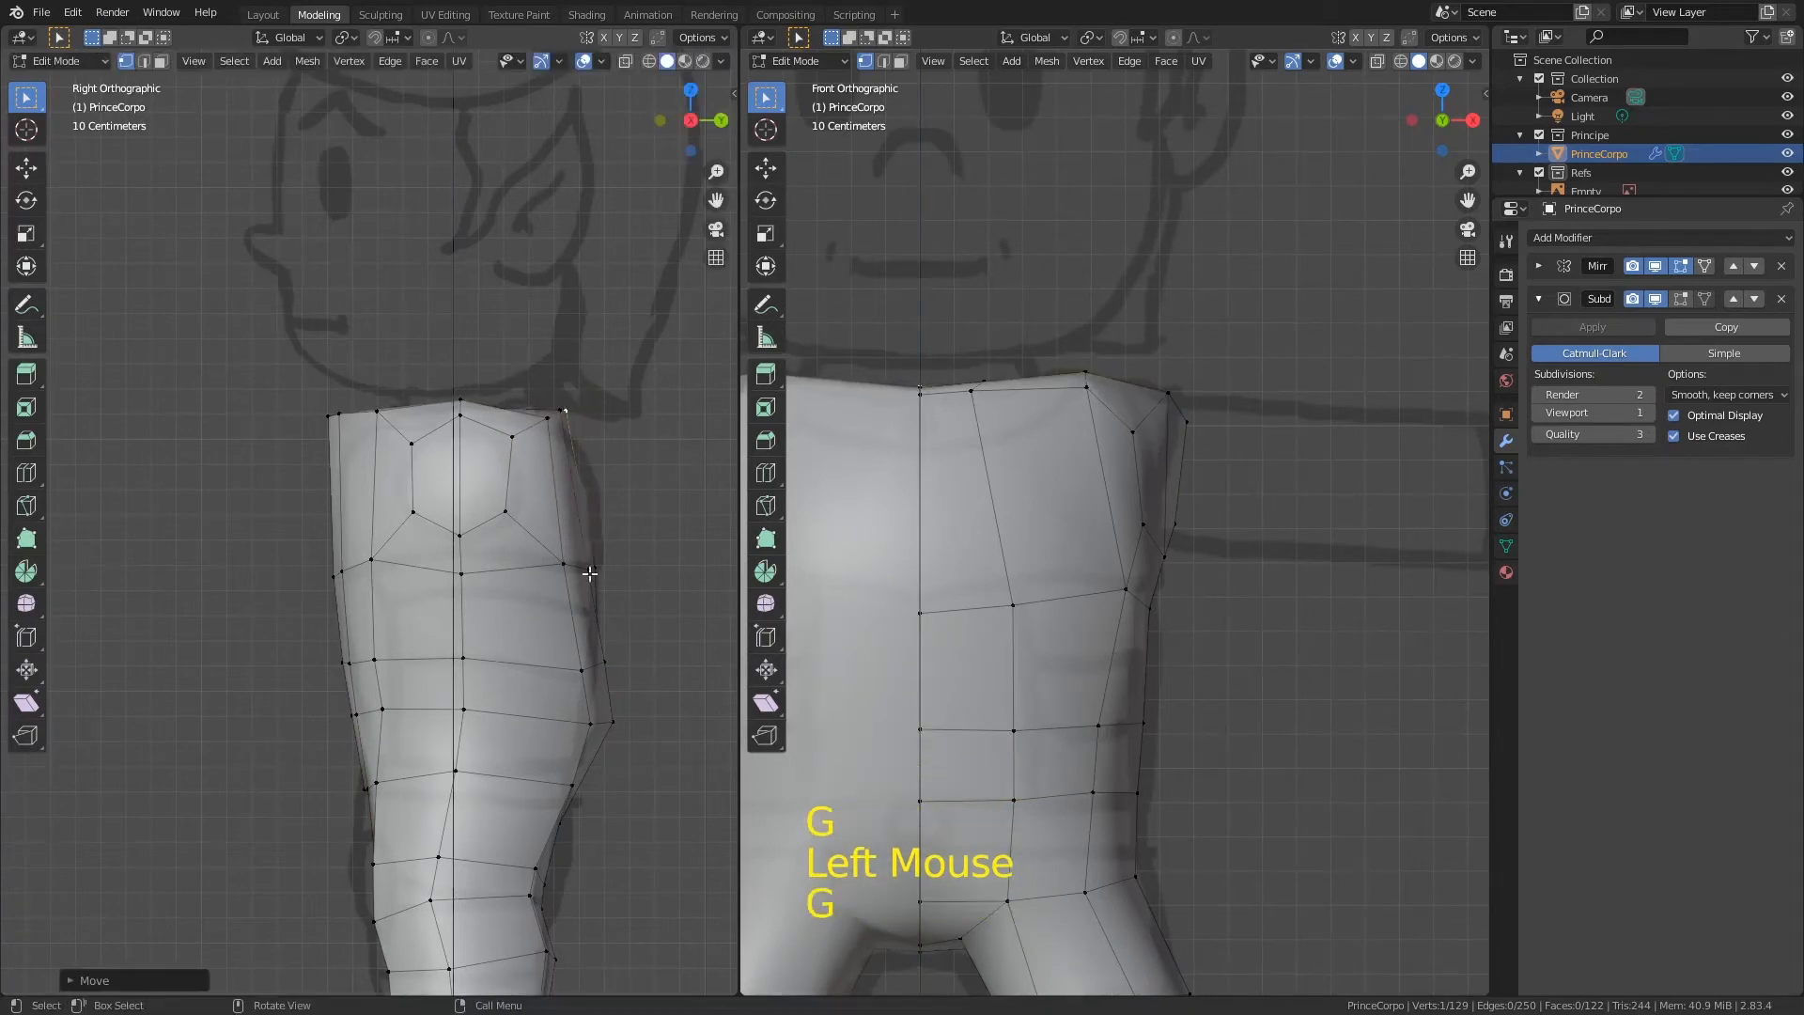
Step: Fine-tune the rear vertices at waist height in side view, return to Object Mode and save the file
{"action": "left_click", "coordinate": [587, 674]}
{"action": "key", "text": "g"}
{"action": "left_click", "coordinate": [594, 671]}
{"action": "left_click", "coordinate": [600, 668]}
{"action": "key", "text": "g"}
{"action": "left_click", "coordinate": [599, 671]}
{"action": "key", "text": "Tab"}
{"action": "middle_click_drag", "start_coordinate": [600, 485], "coordinate": [664, 567], "text": "ctrl"}
{"action": "key", "text": "ctrl+s"}
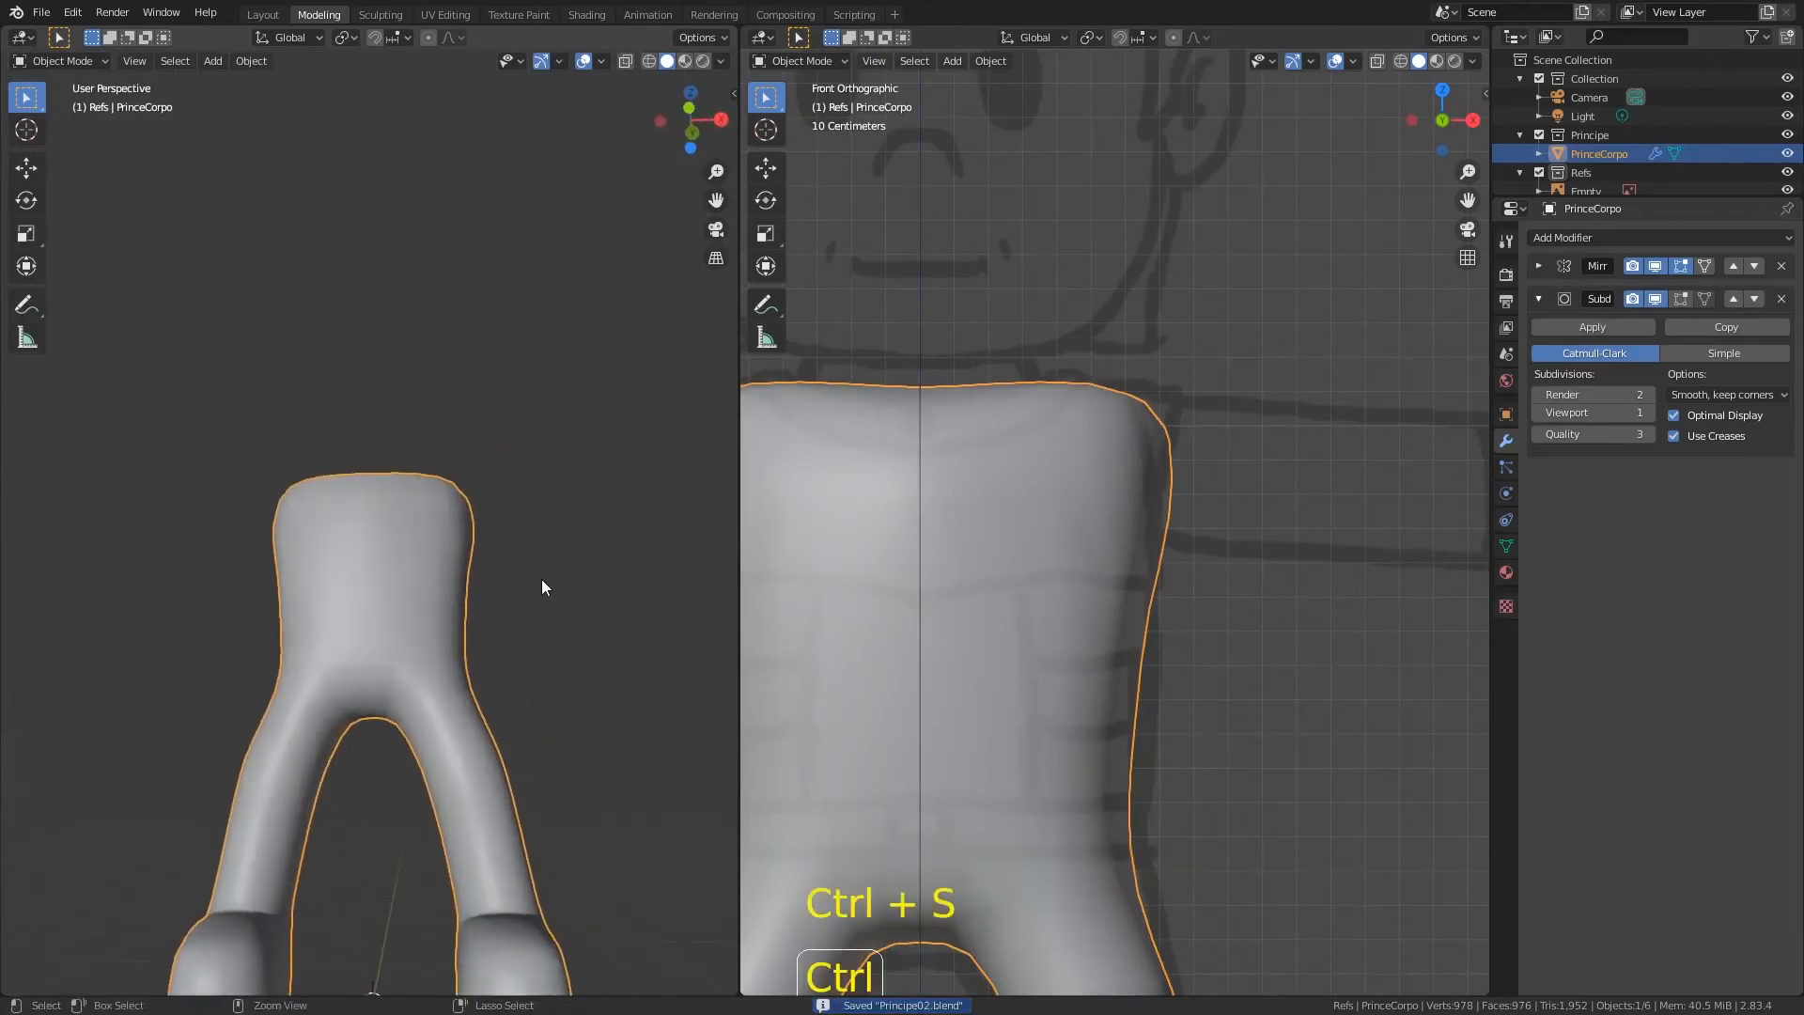
Step: Extrude the two arm-base faces outward in front view to about the middle of the reference arm
{"action": "key", "text": "KP_3"}
{"action": "middle_click_drag", "start_coordinate": [1090, 336], "coordinate": [982, 430], "text": "ctrl"}
{"action": "key", "text": "Tab"}
{"action": "key", "text": "KP_3"}
{"action": "key", "text": "KP_1"}
{"action": "key", "text": "3"}
{"action": "left_click", "coordinate": [1127, 498]}
{"action": "left_click", "coordinate": [1123, 496], "text": "shift"}
{"action": "key", "text": "e"}
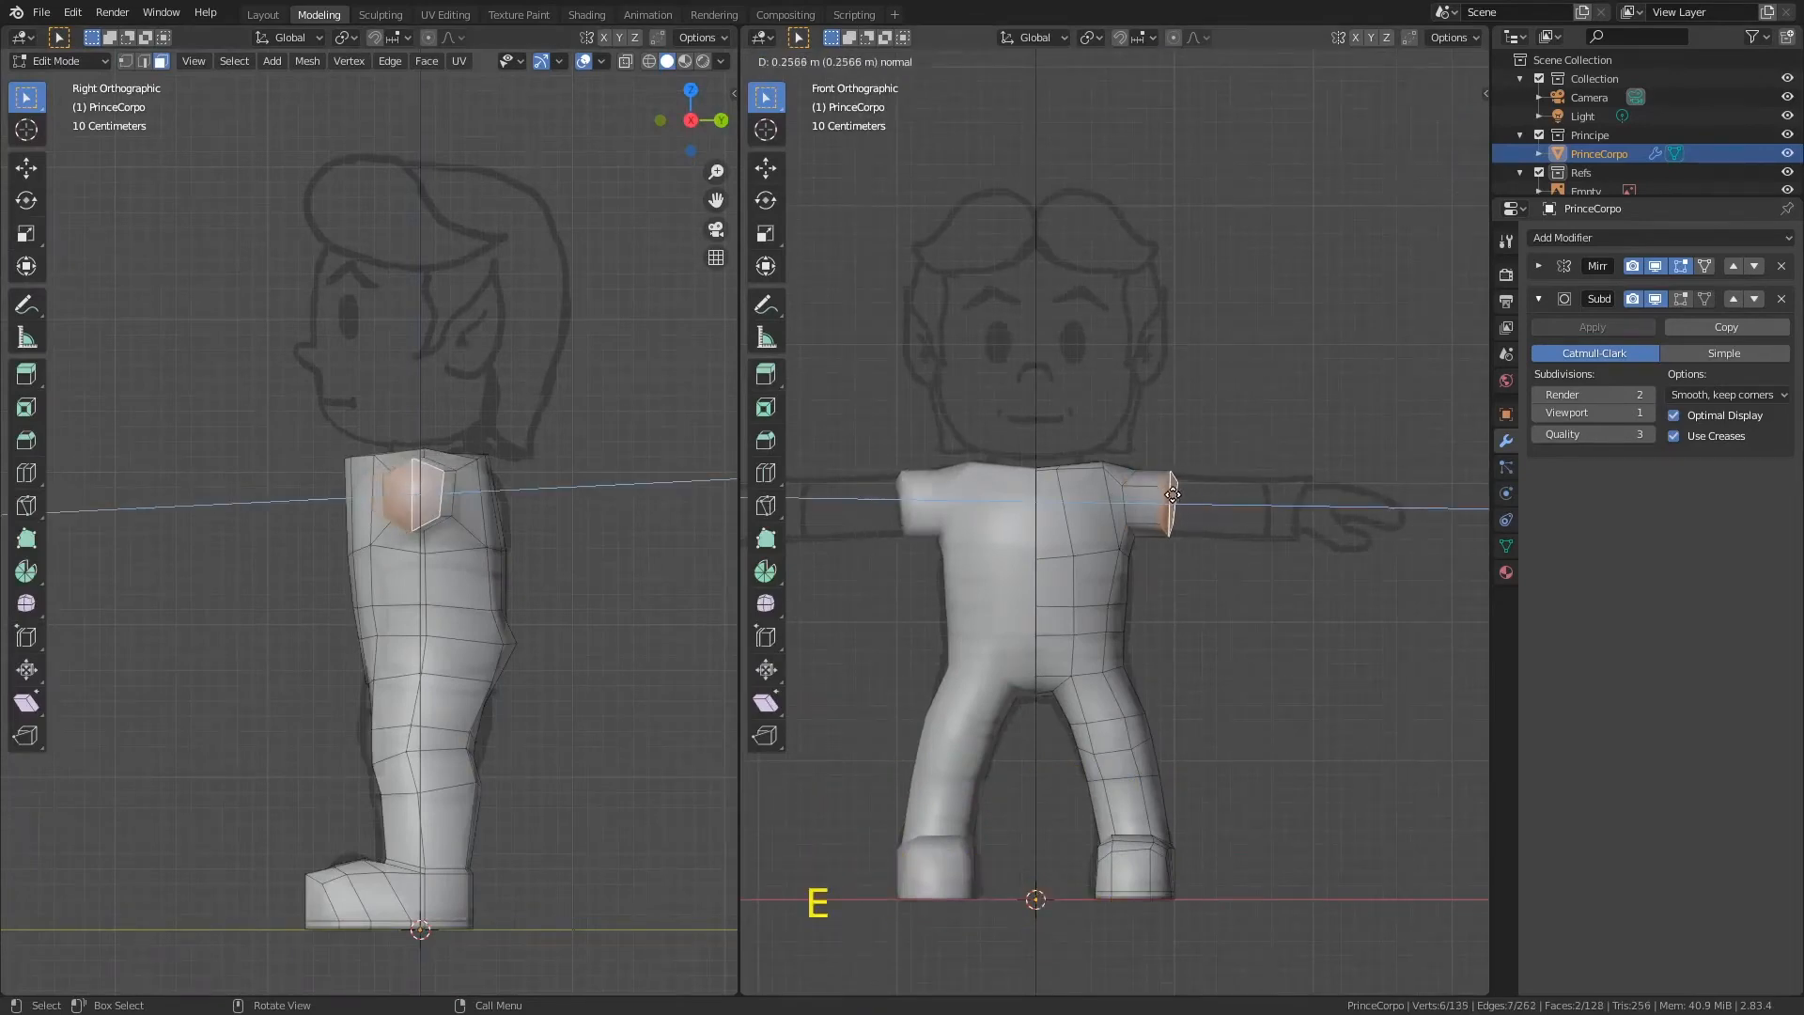
{"action": "left_click", "coordinate": [1206, 496]}
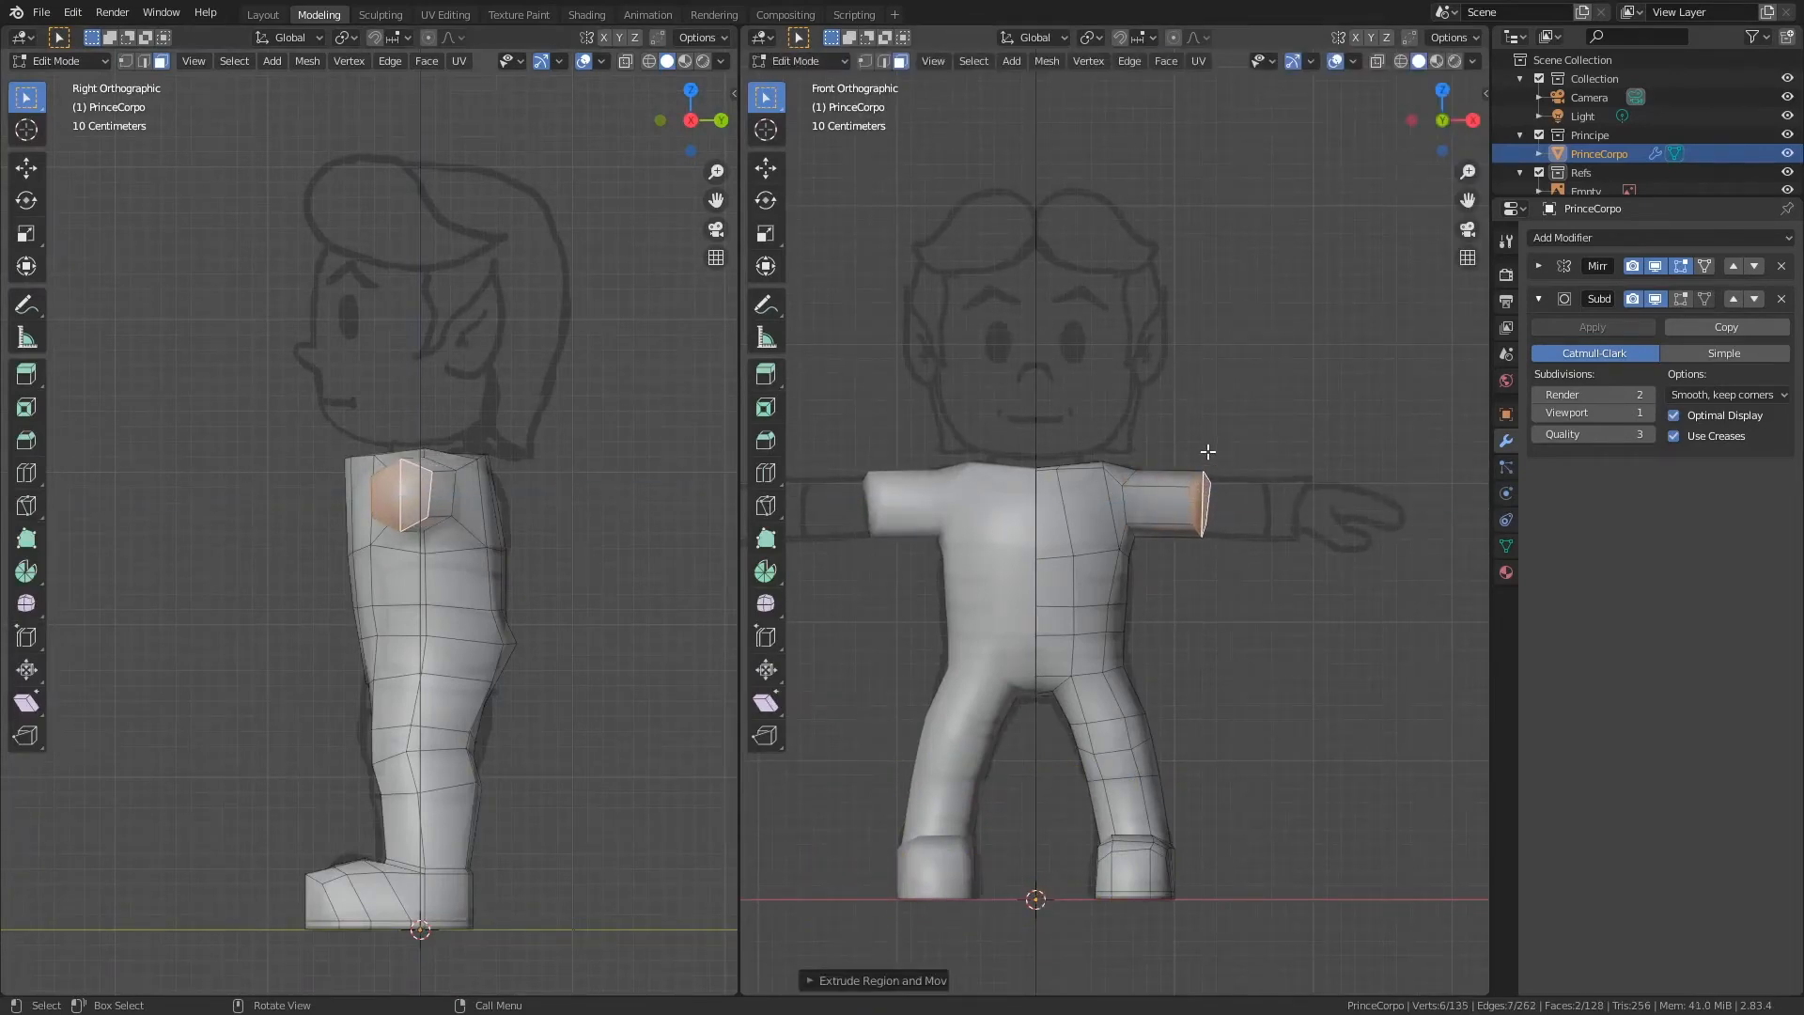
Step: Flatten the arm's end faces by scaling them to 0 along X and move them slightly backward in side view
{"action": "type", "text": "s0"}
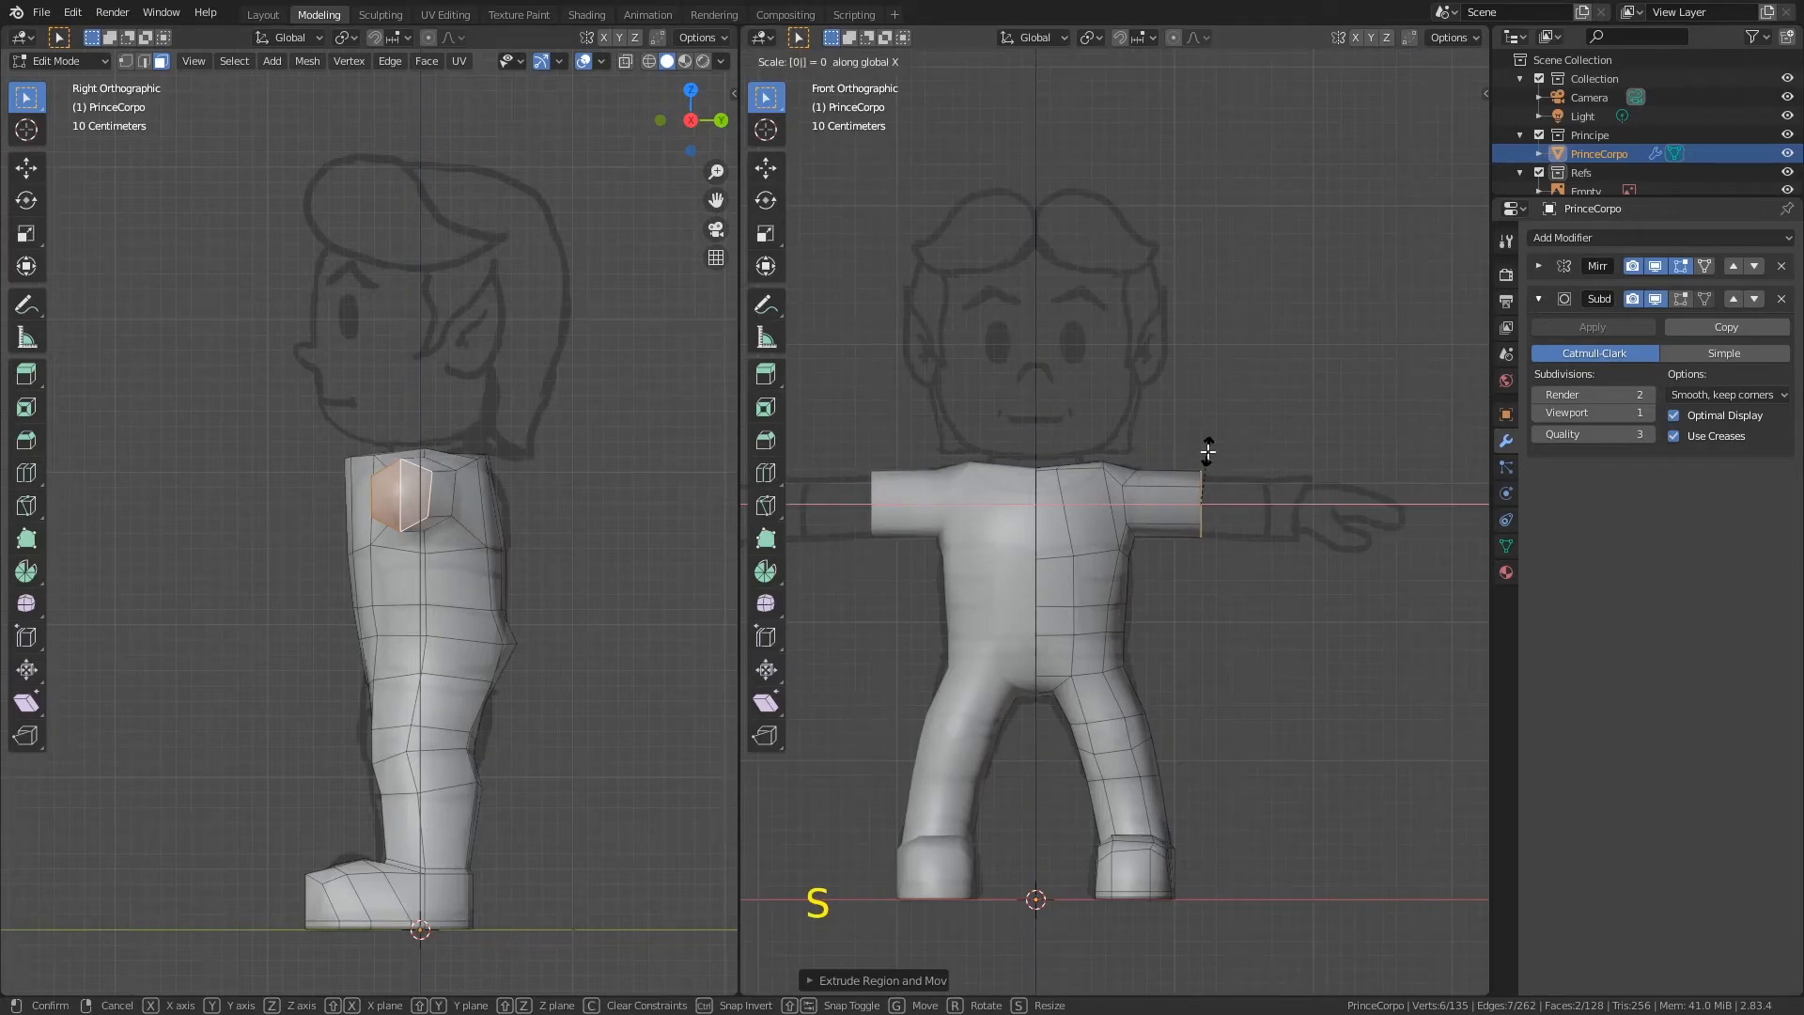
{"action": "key", "text": "Return"}
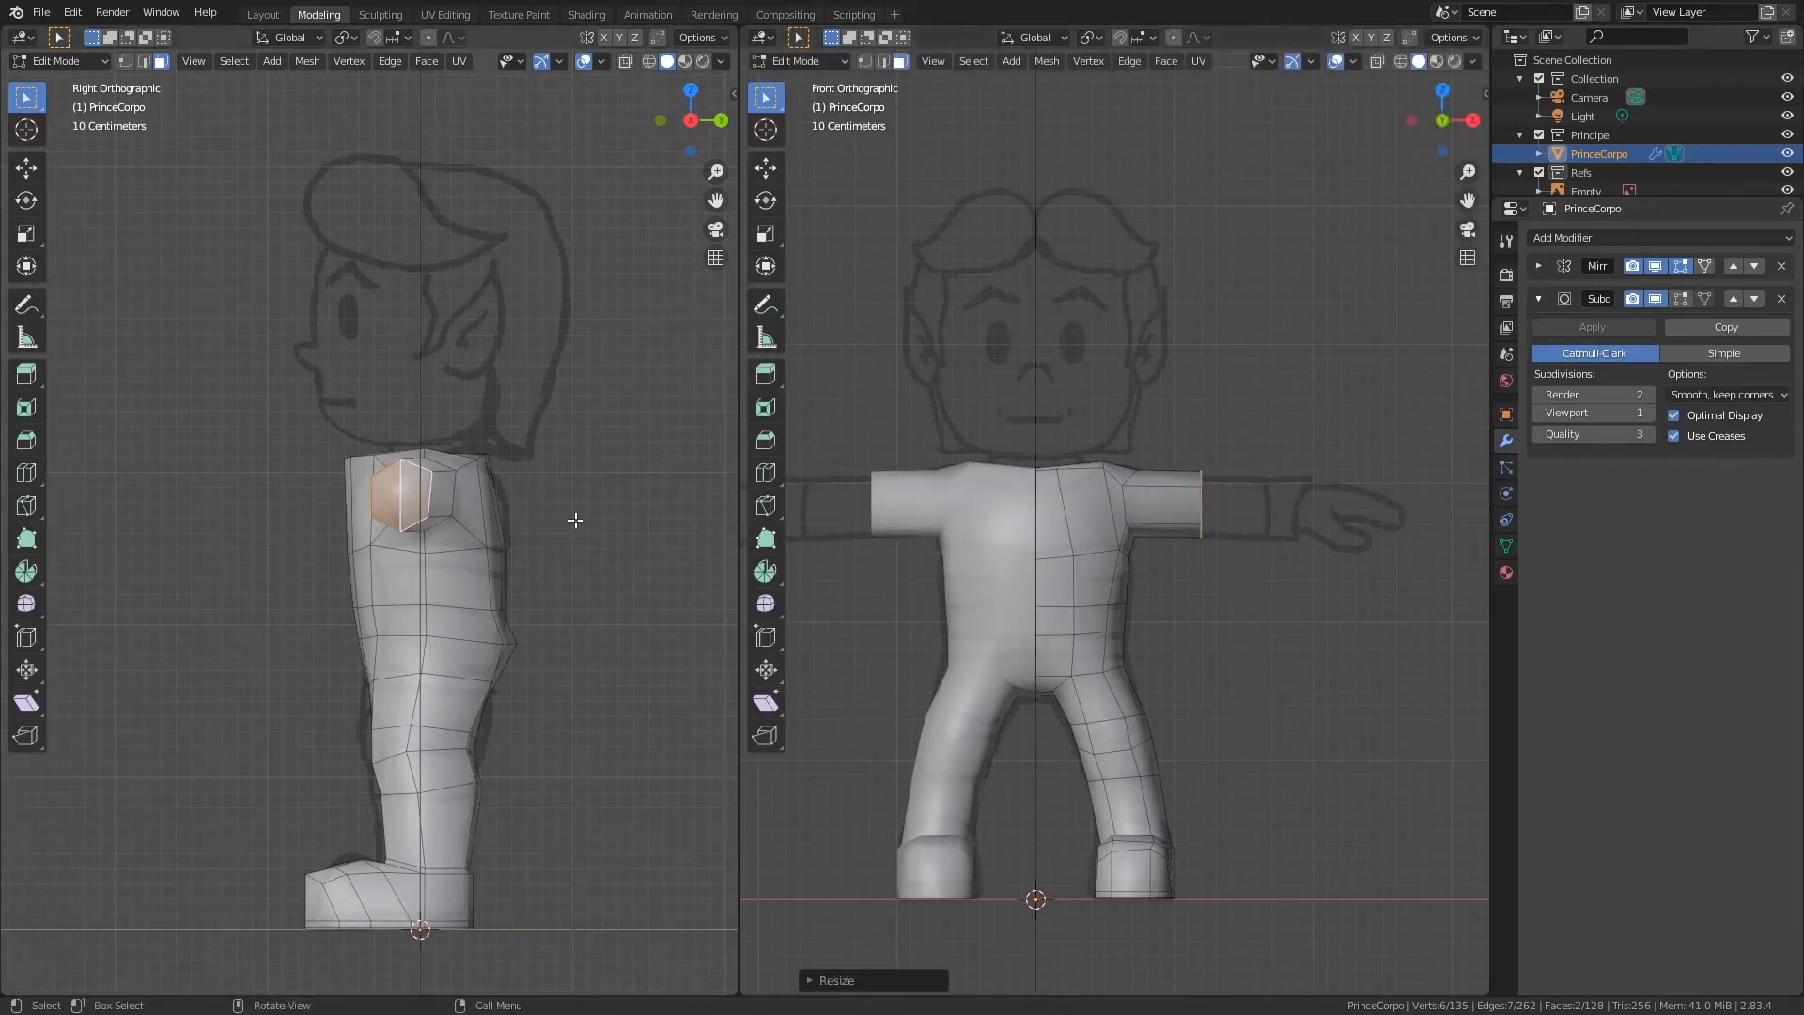
{"action": "key", "text": "g"}
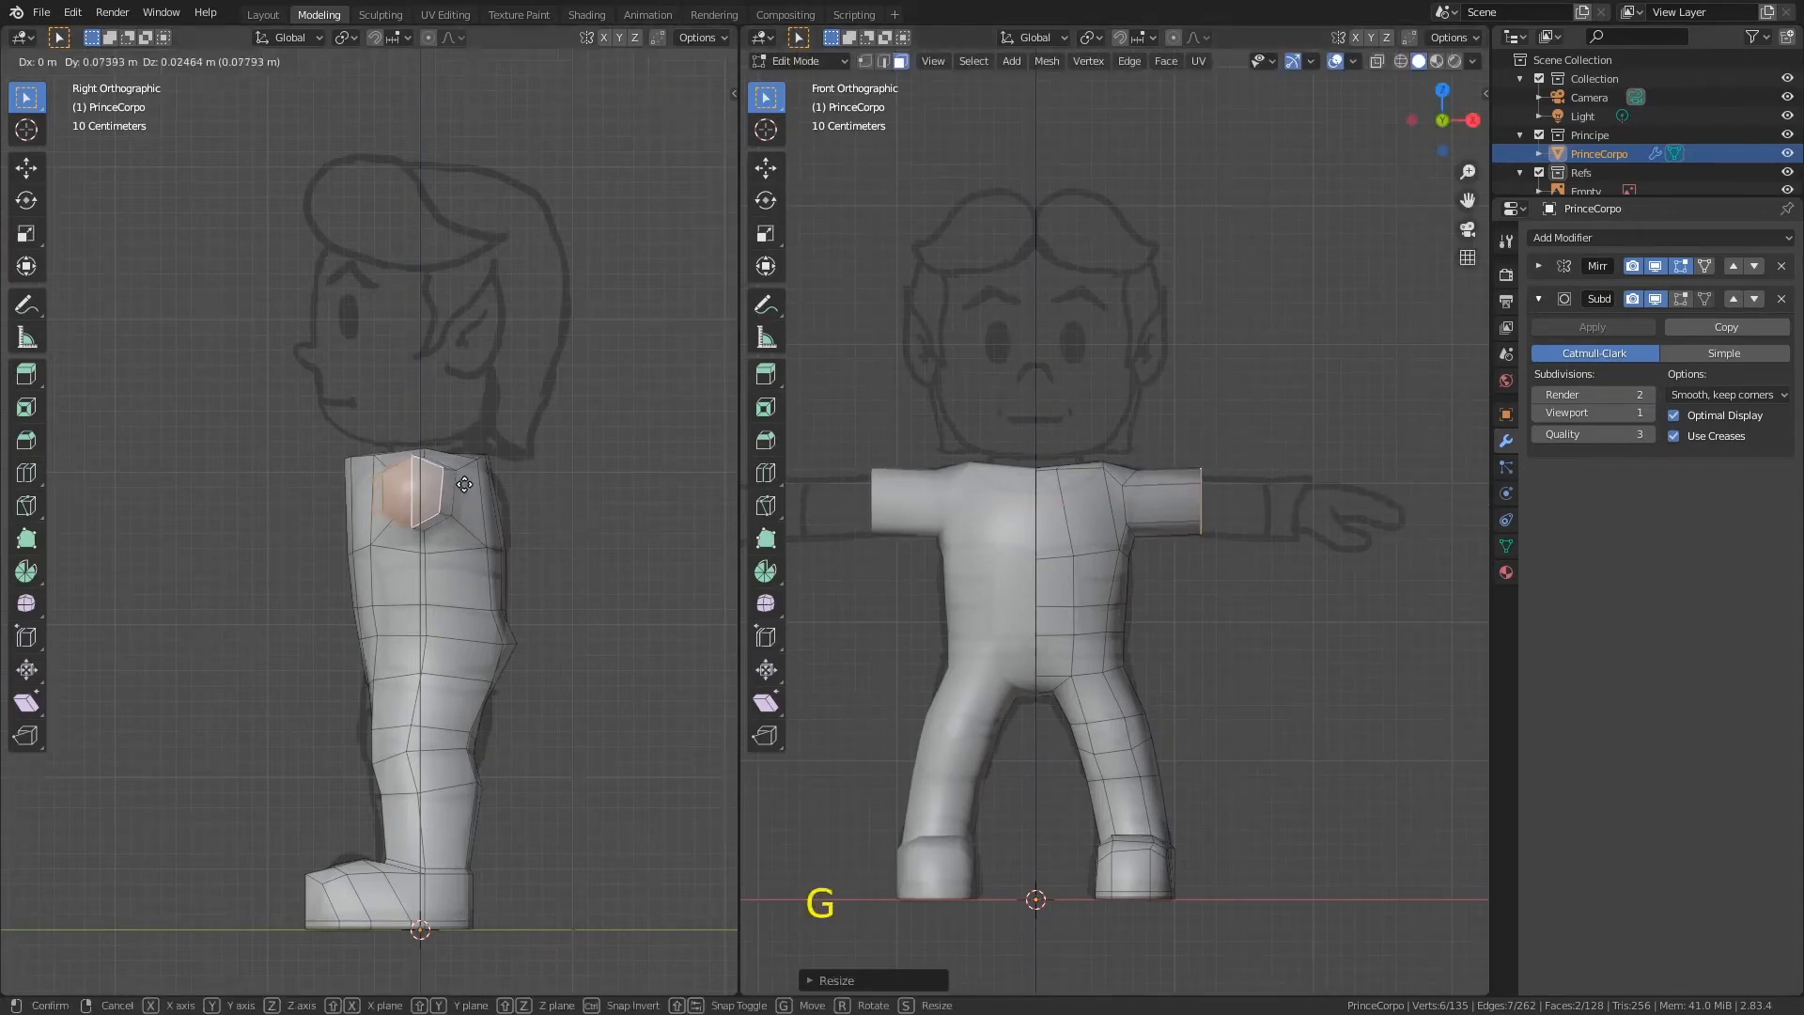
{"action": "left_click", "coordinate": [477, 485]}
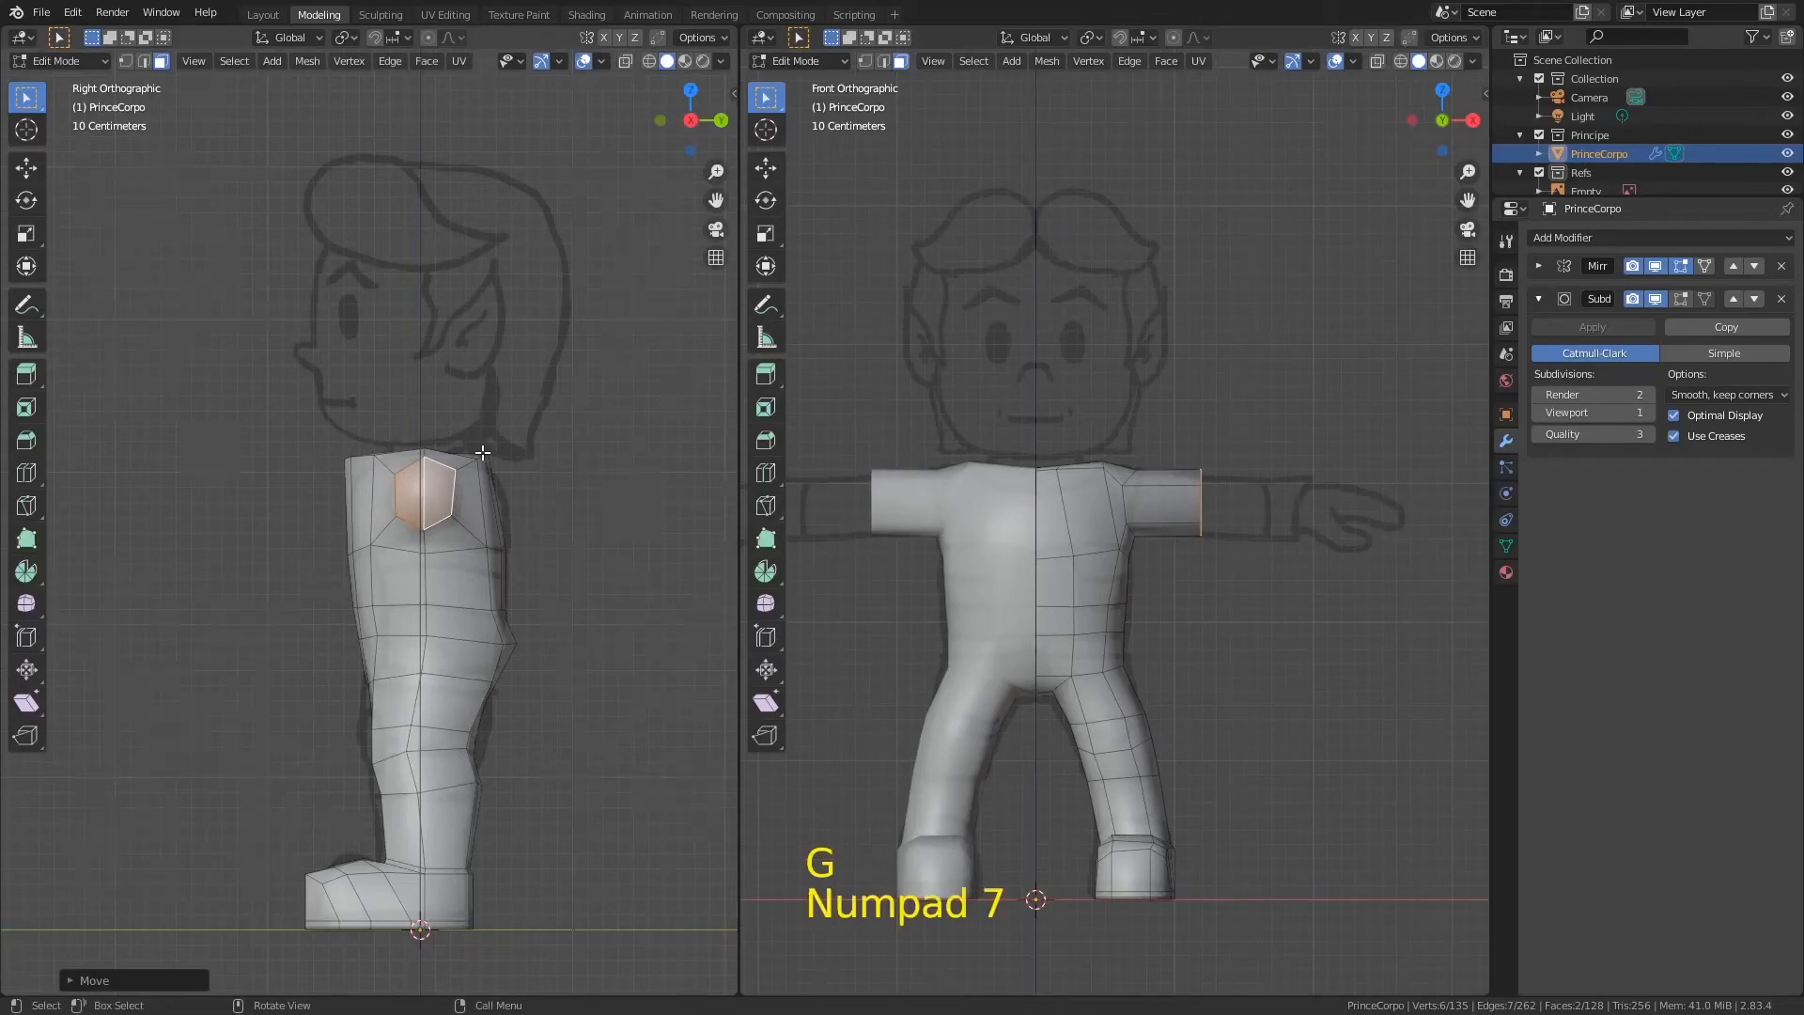
Step: Select the whole arm section, thicken it with Shrink/Fatten to match the reference arm width in top view, and adjust its position slightly
{"action": "key", "text": "KP_7"}
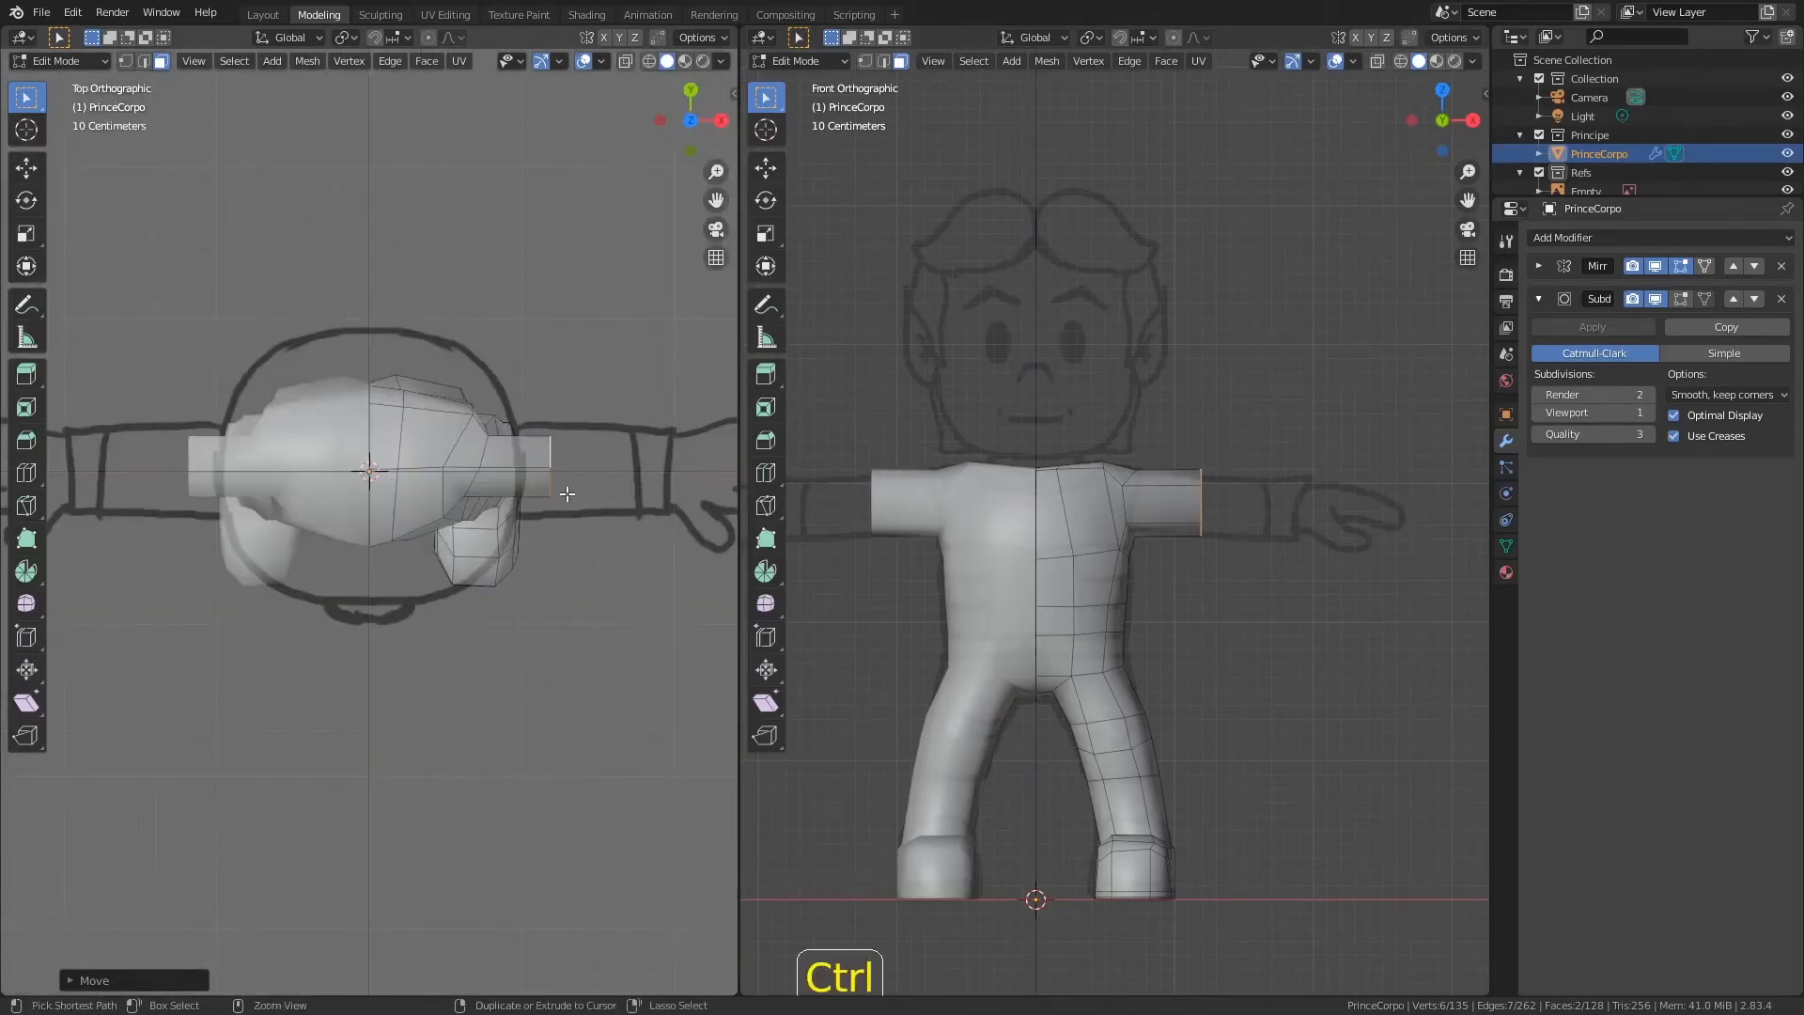
{"action": "key", "text": "ctrl+KP_Add"}
{"action": "key", "text": "ctrl+KP_Add"}
{"action": "key", "text": "ctrl+KP_Subtract"}
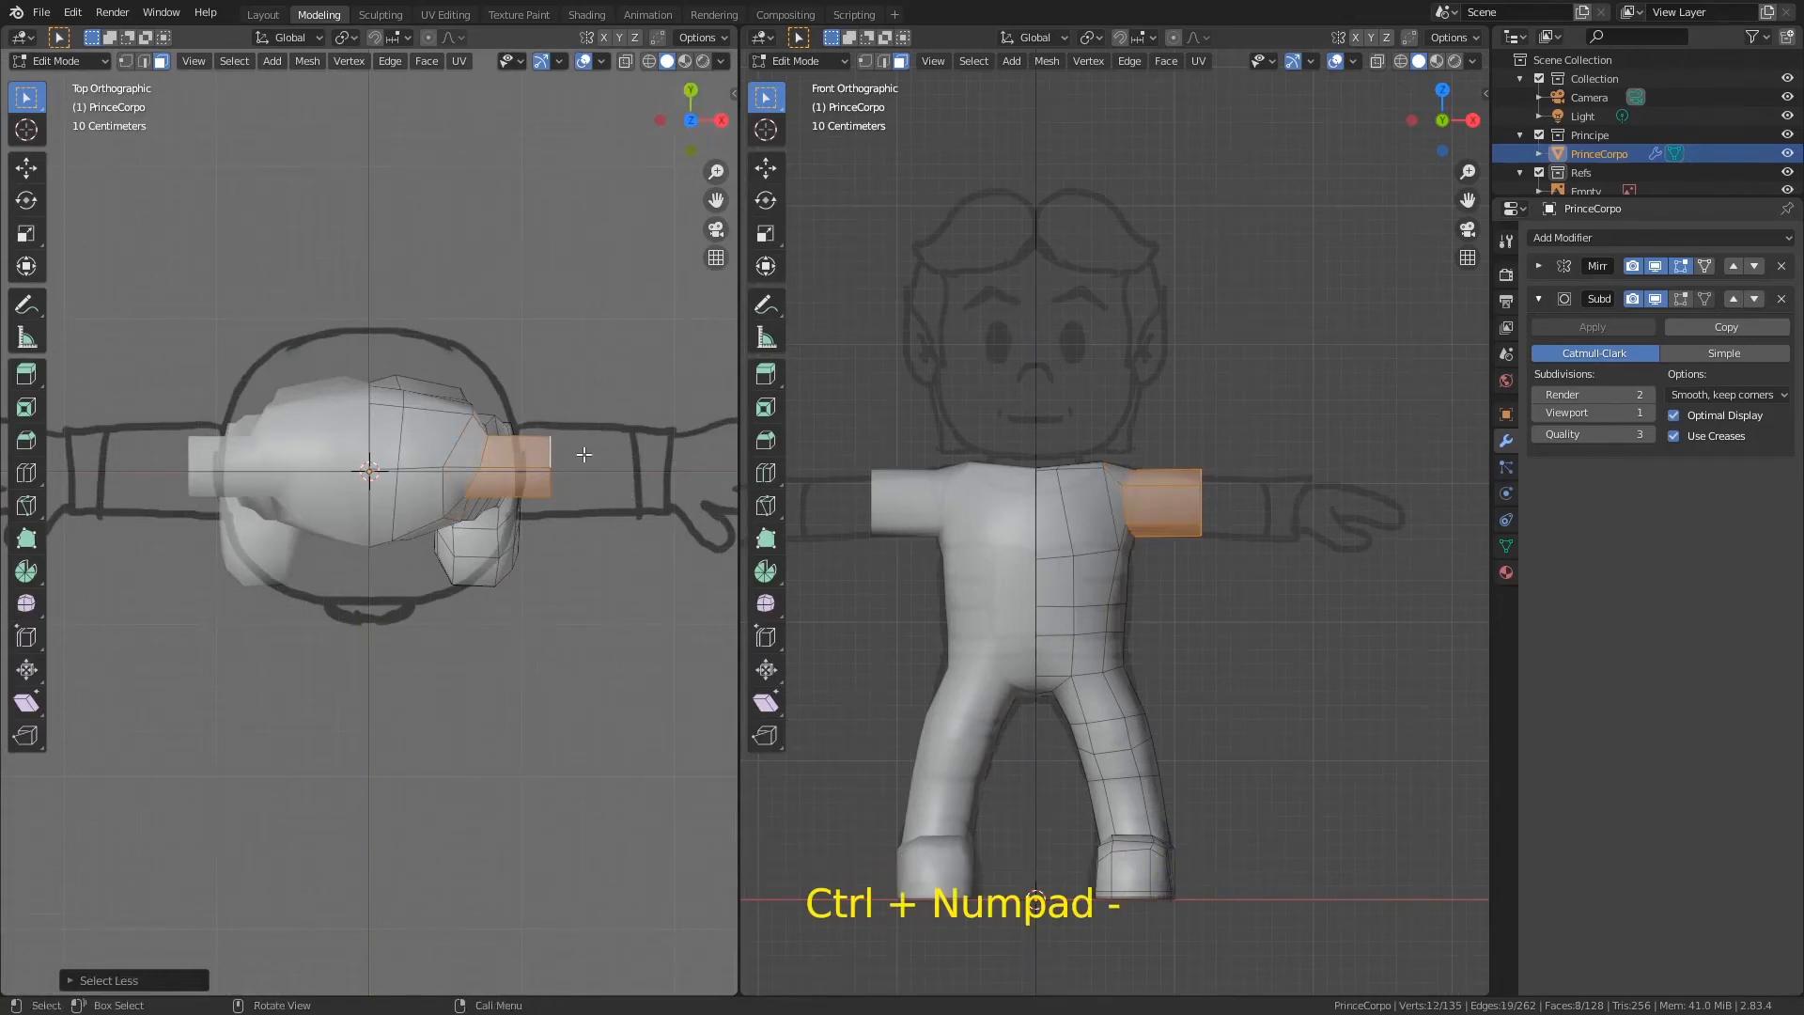
{"action": "key", "text": "alt+s"}
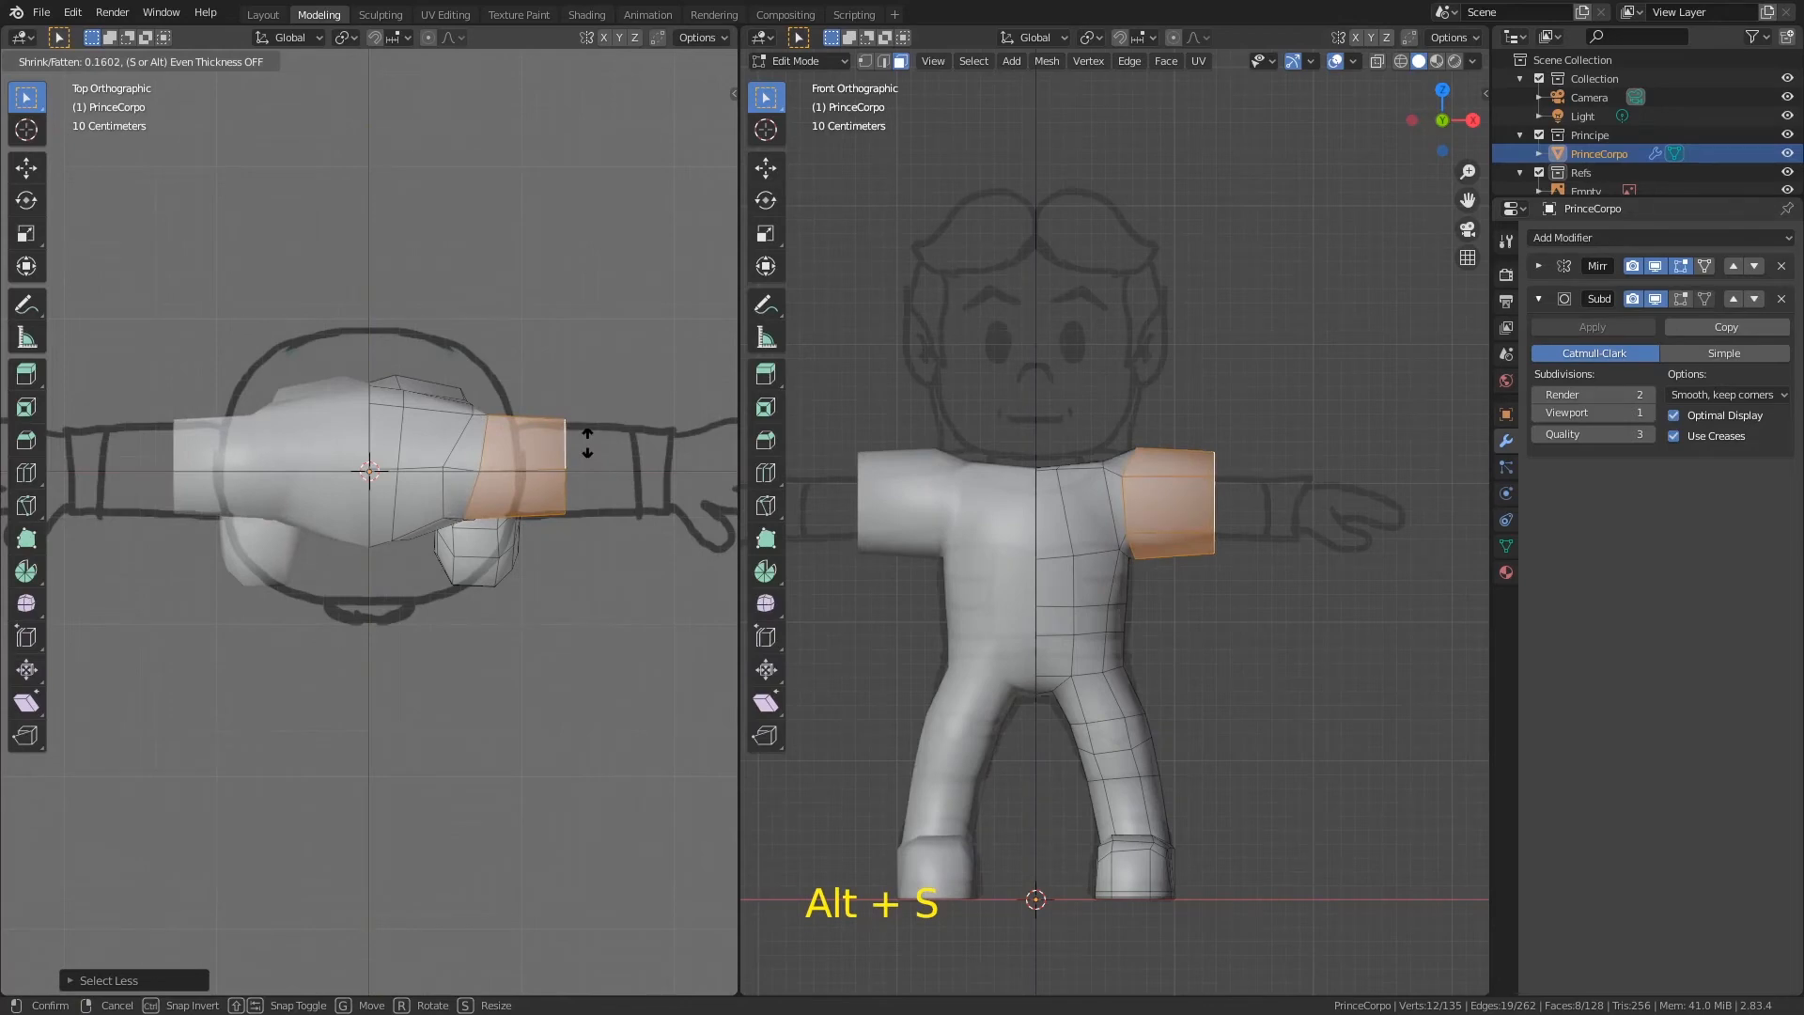
{"action": "left_click", "coordinate": [587, 442]}
{"action": "key", "text": "alt+s"}
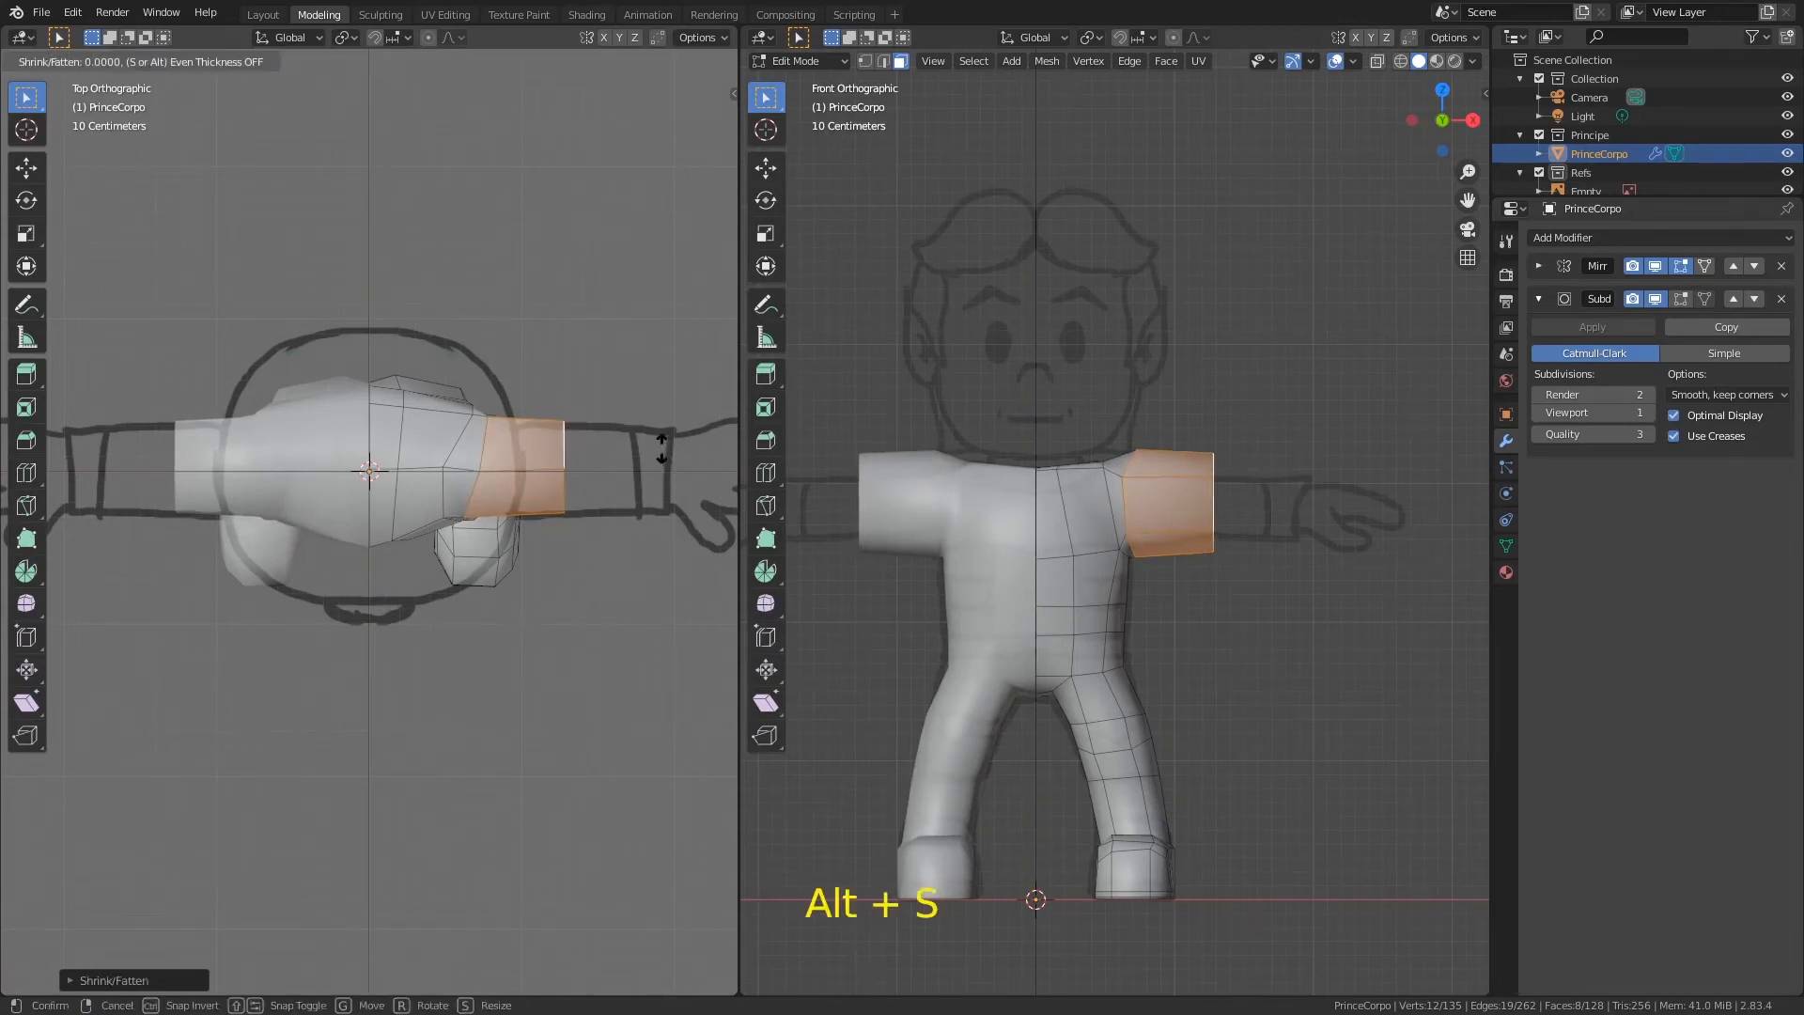
{"action": "left_click", "coordinate": [660, 454]}
{"action": "key", "text": "g"}
{"action": "left_click", "coordinate": [611, 398]}
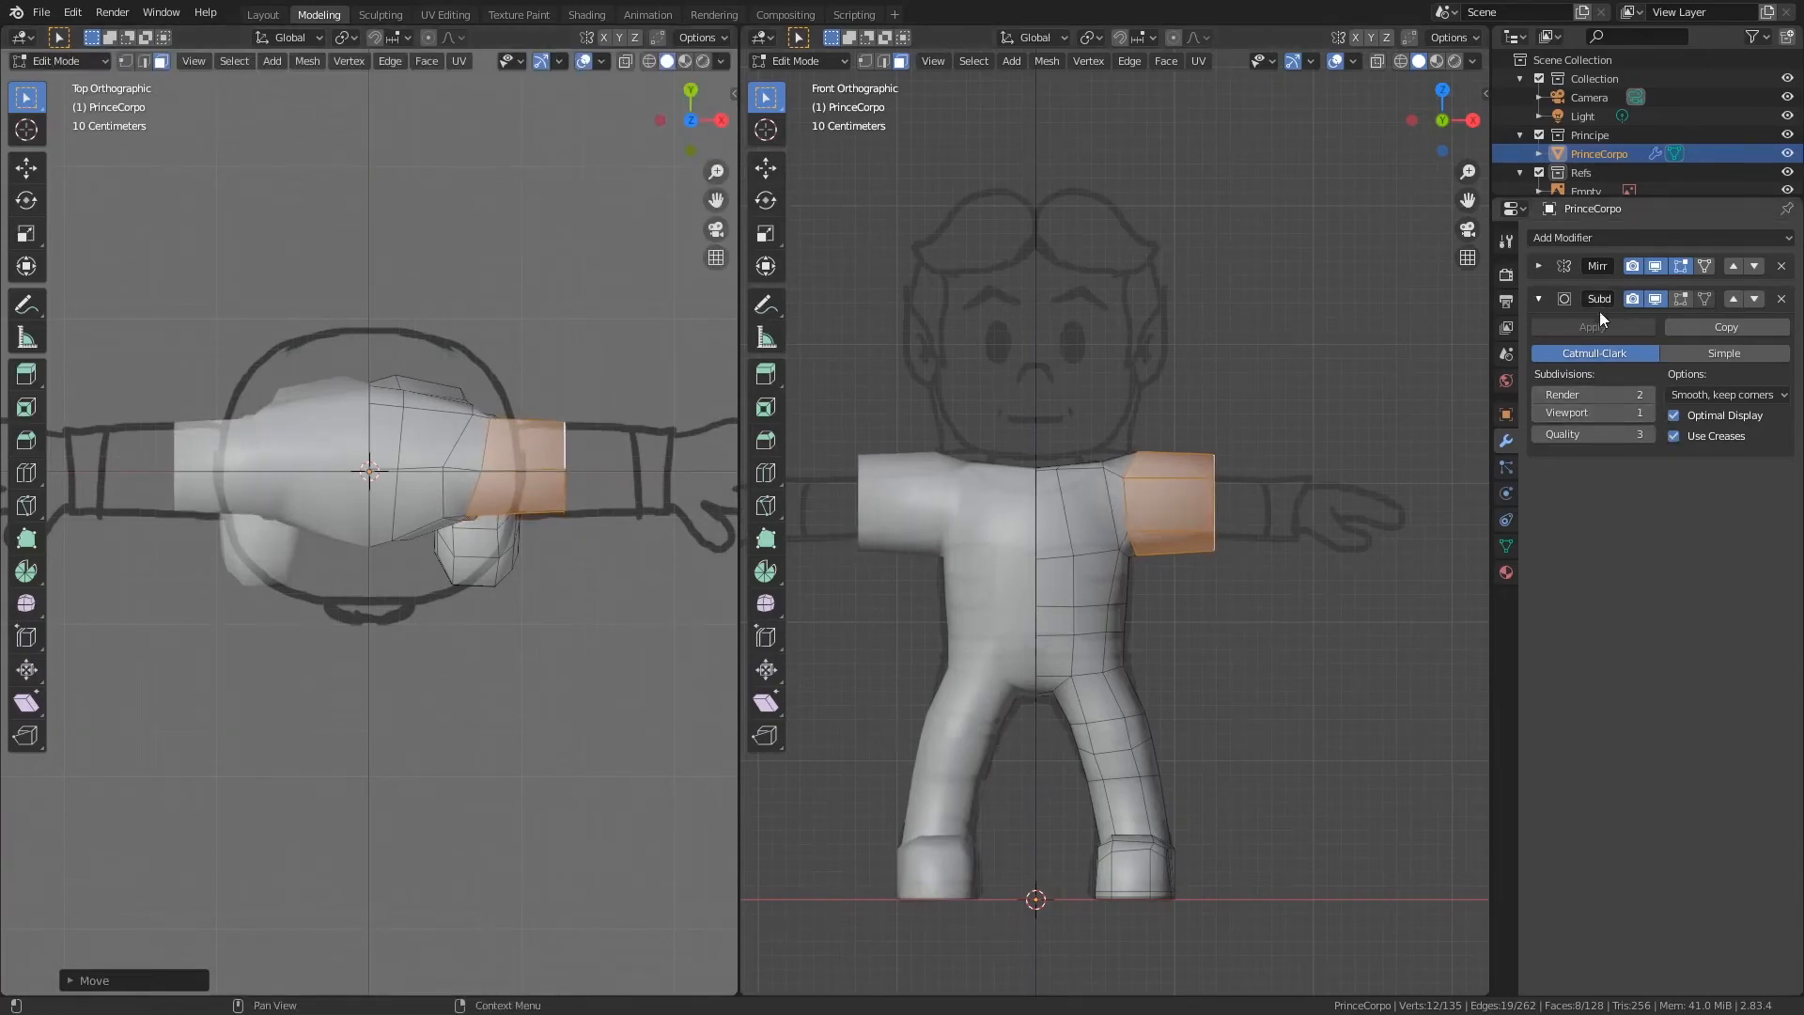
Step: Turn on subdivision display in edit mode, extrude the arm's two end faces out to the wrist and save the file
{"action": "left_click", "coordinate": [1680, 301]}
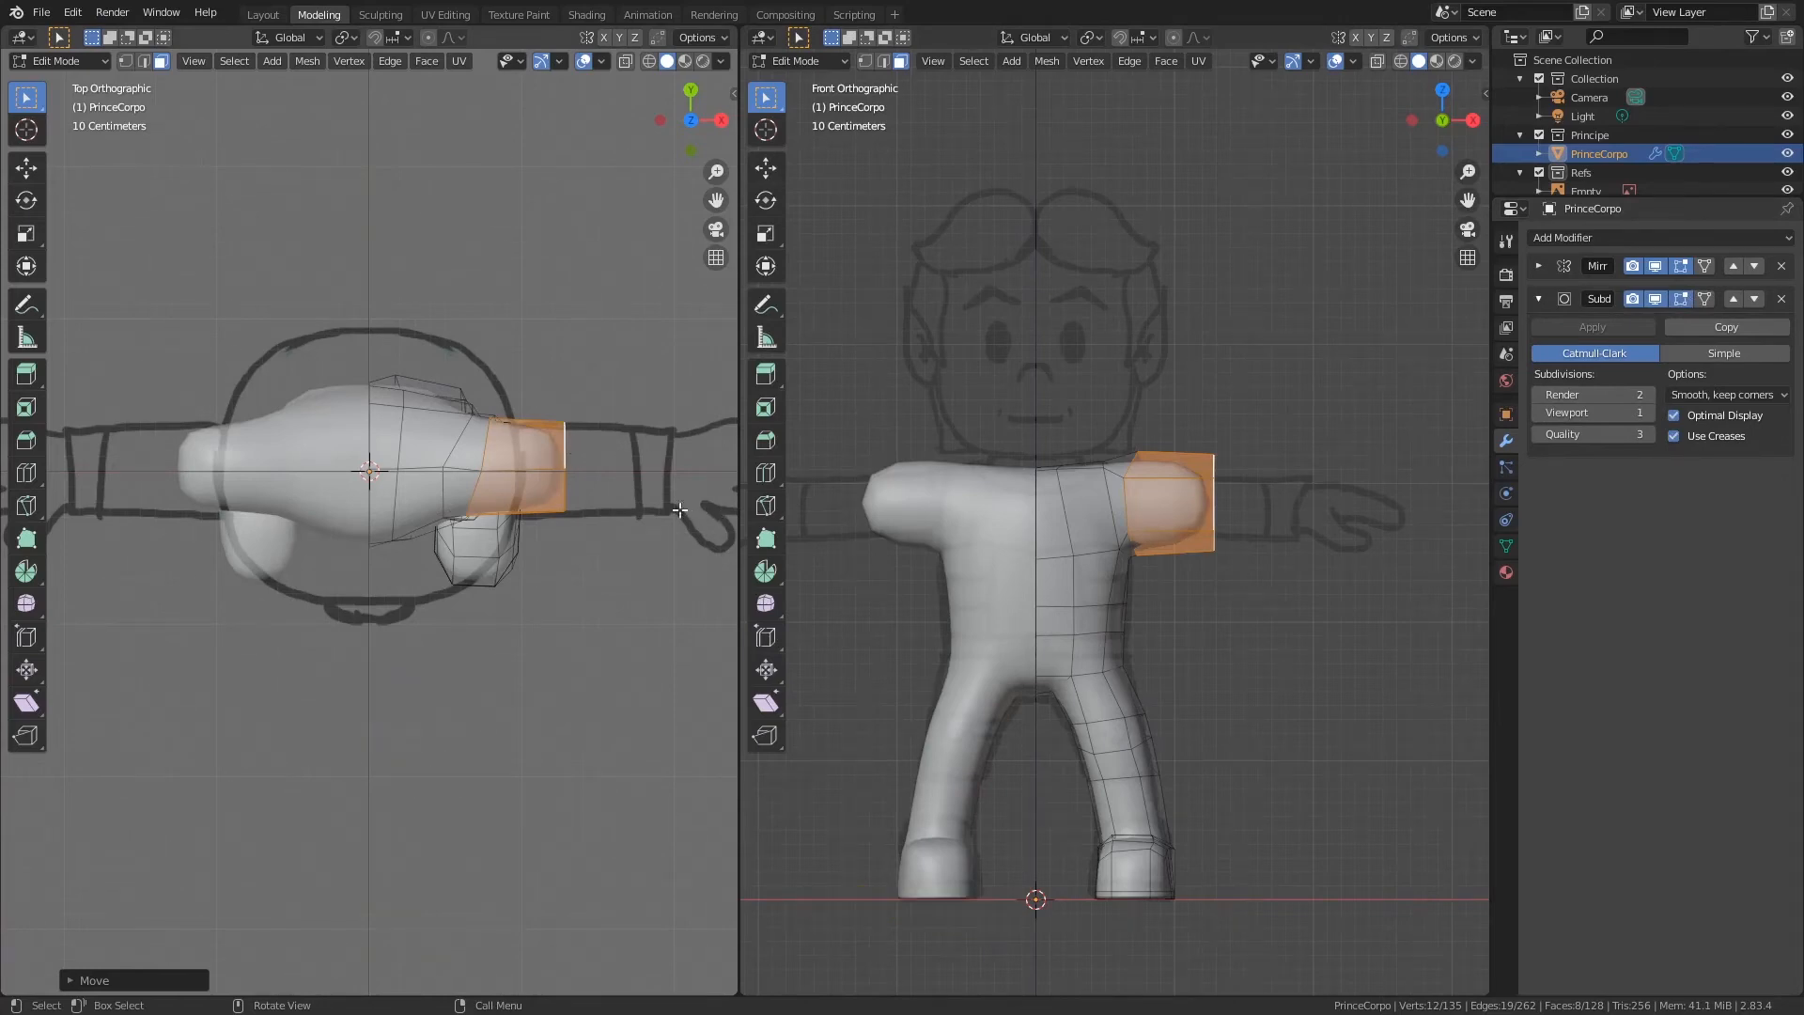
{"action": "key", "text": "KP_3"}
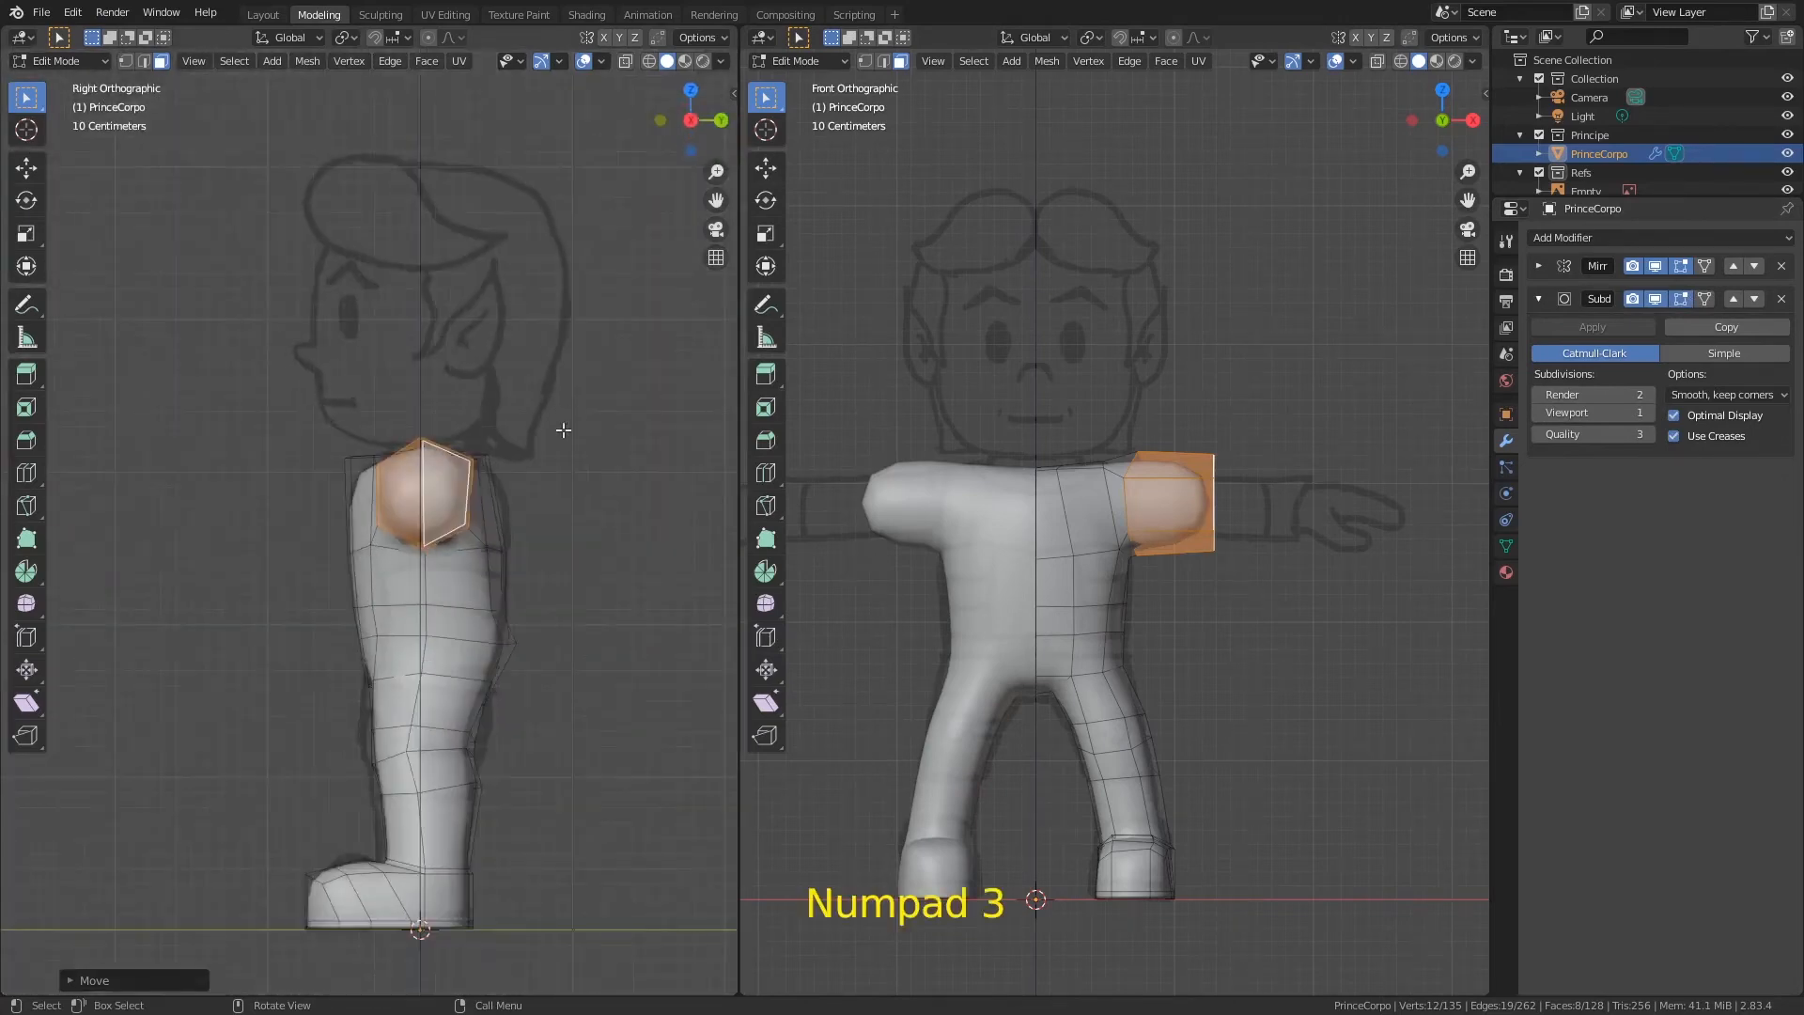
{"action": "middle_click_drag", "start_coordinate": [443, 516], "coordinate": [567, 538]}
{"action": "left_click", "coordinate": [533, 516]}
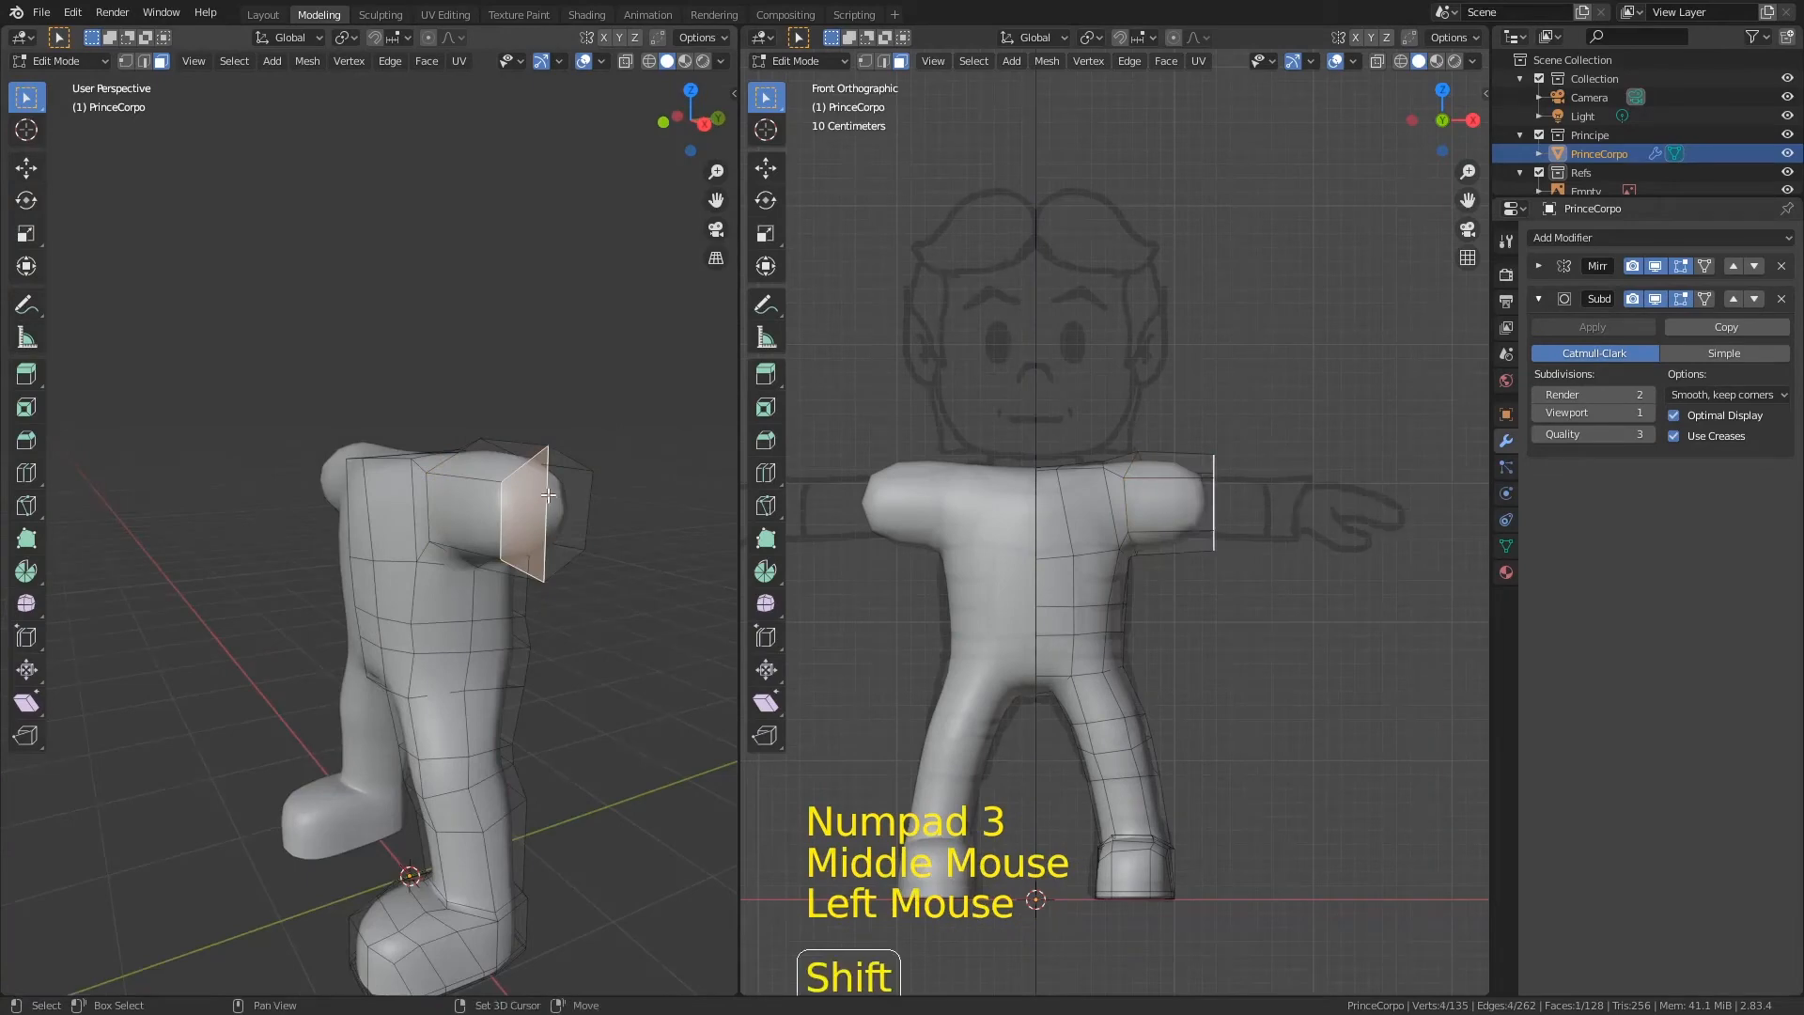
{"action": "left_click", "coordinate": [572, 505], "text": "shift"}
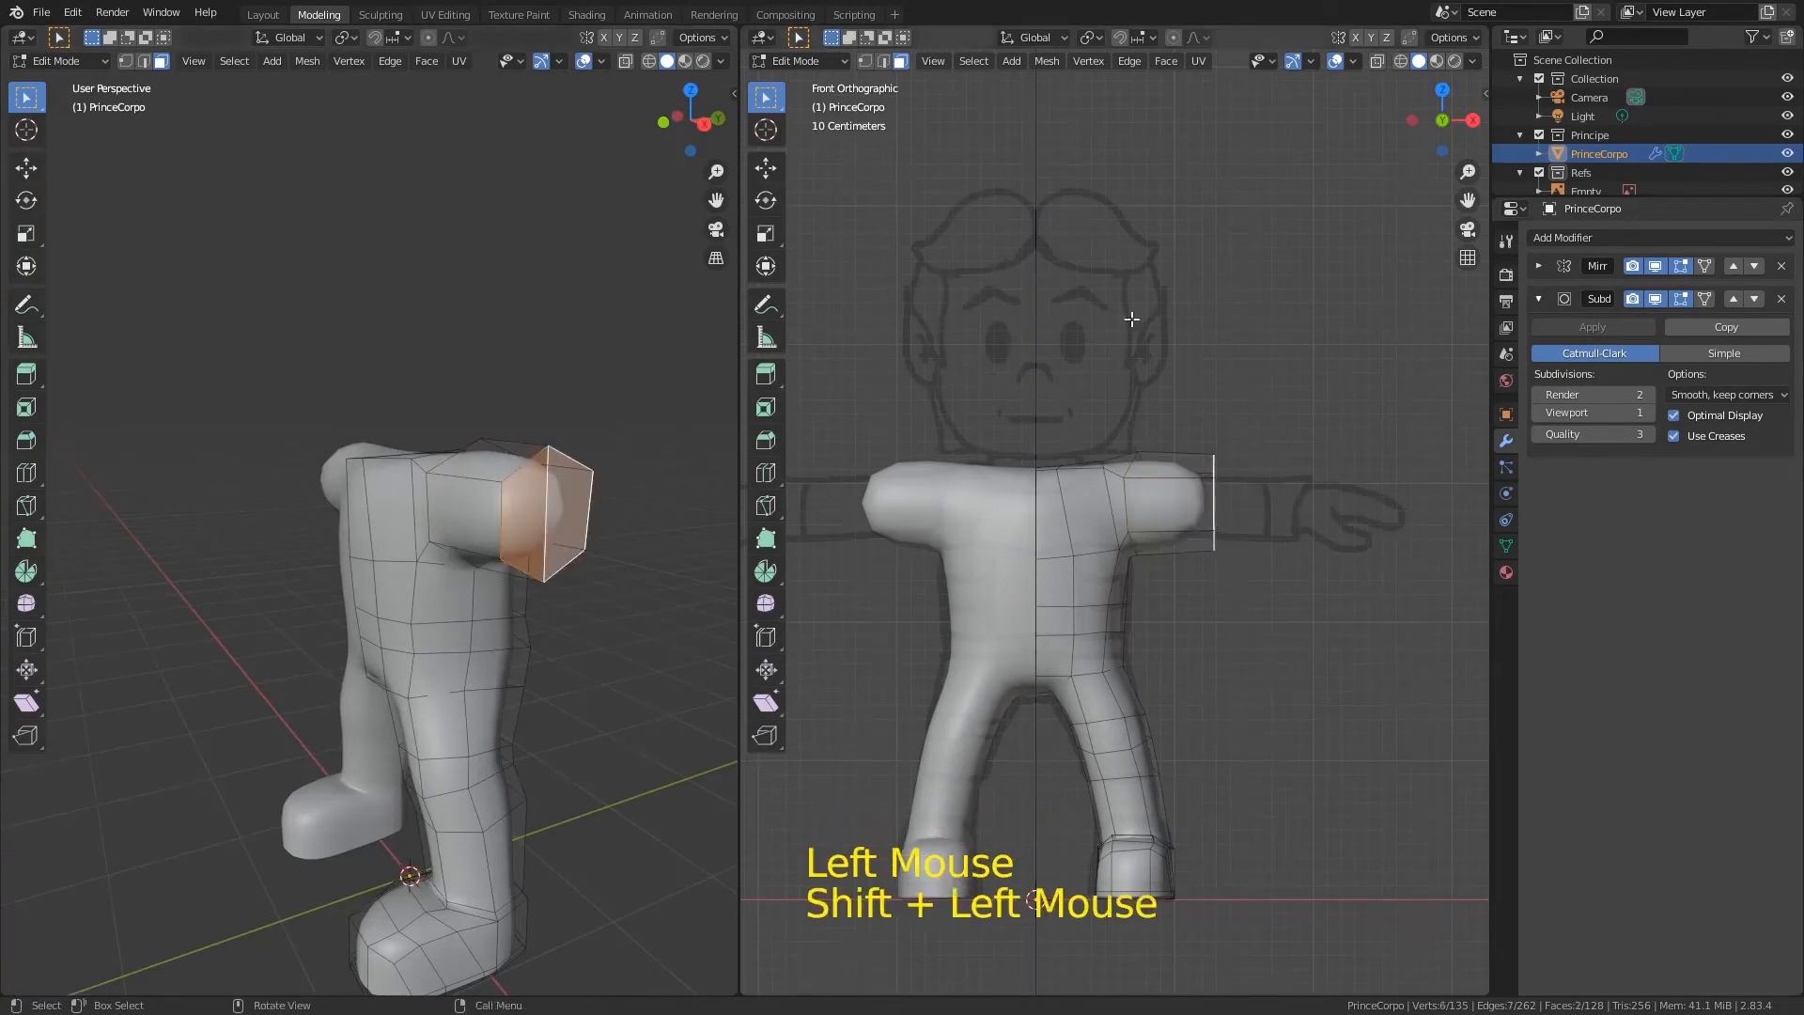
{"action": "key", "text": "e"}
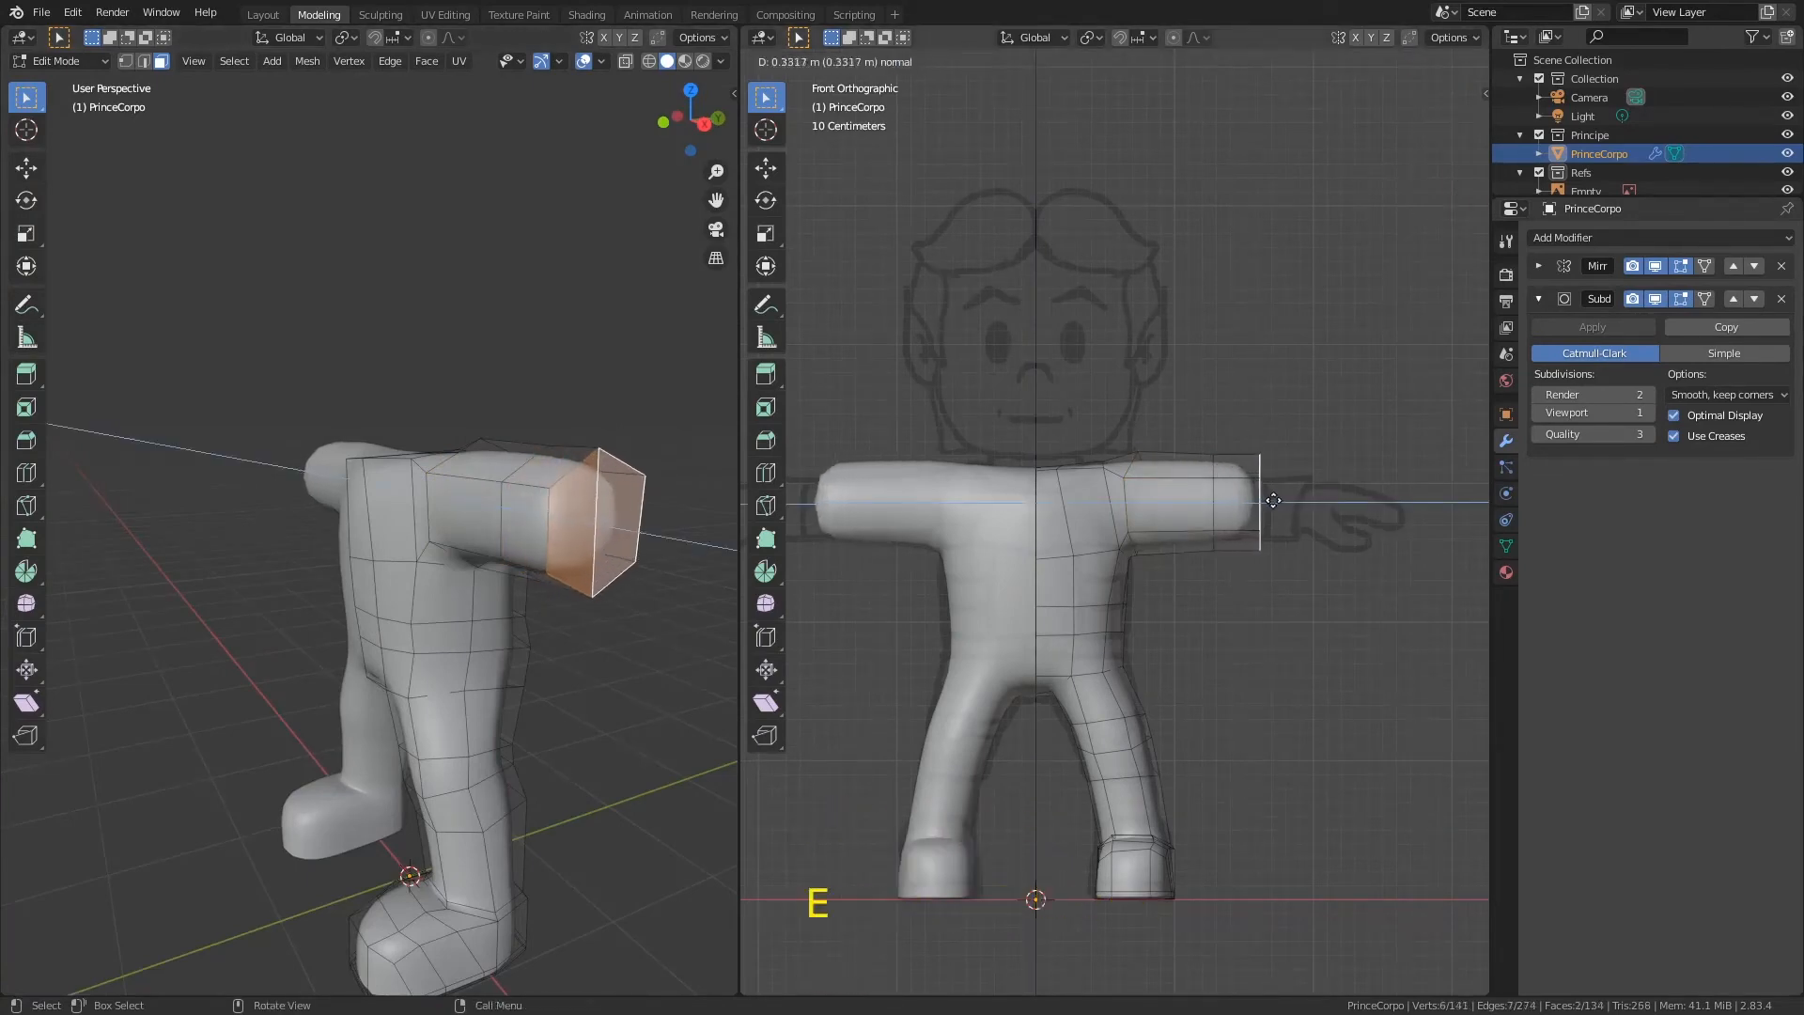
{"action": "left_click", "coordinate": [1331, 511]}
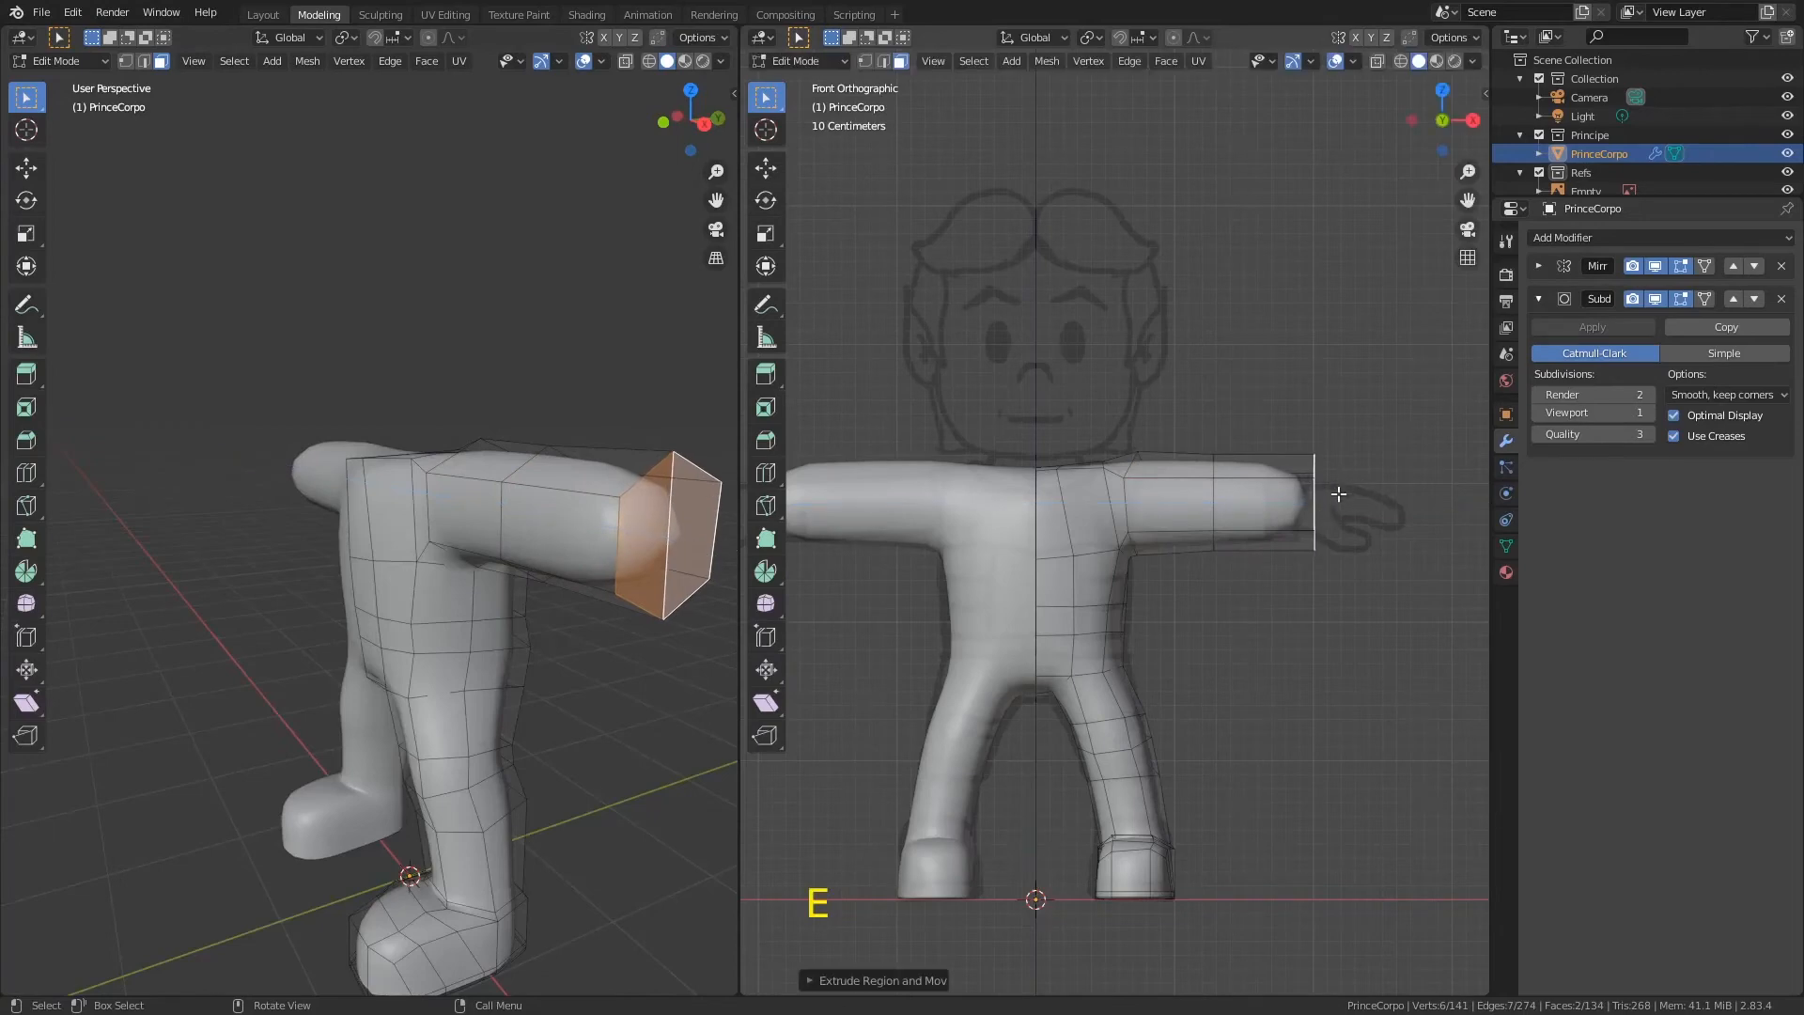
{"action": "key", "text": "ctrl"}
{"action": "key", "text": "ctrl+s"}
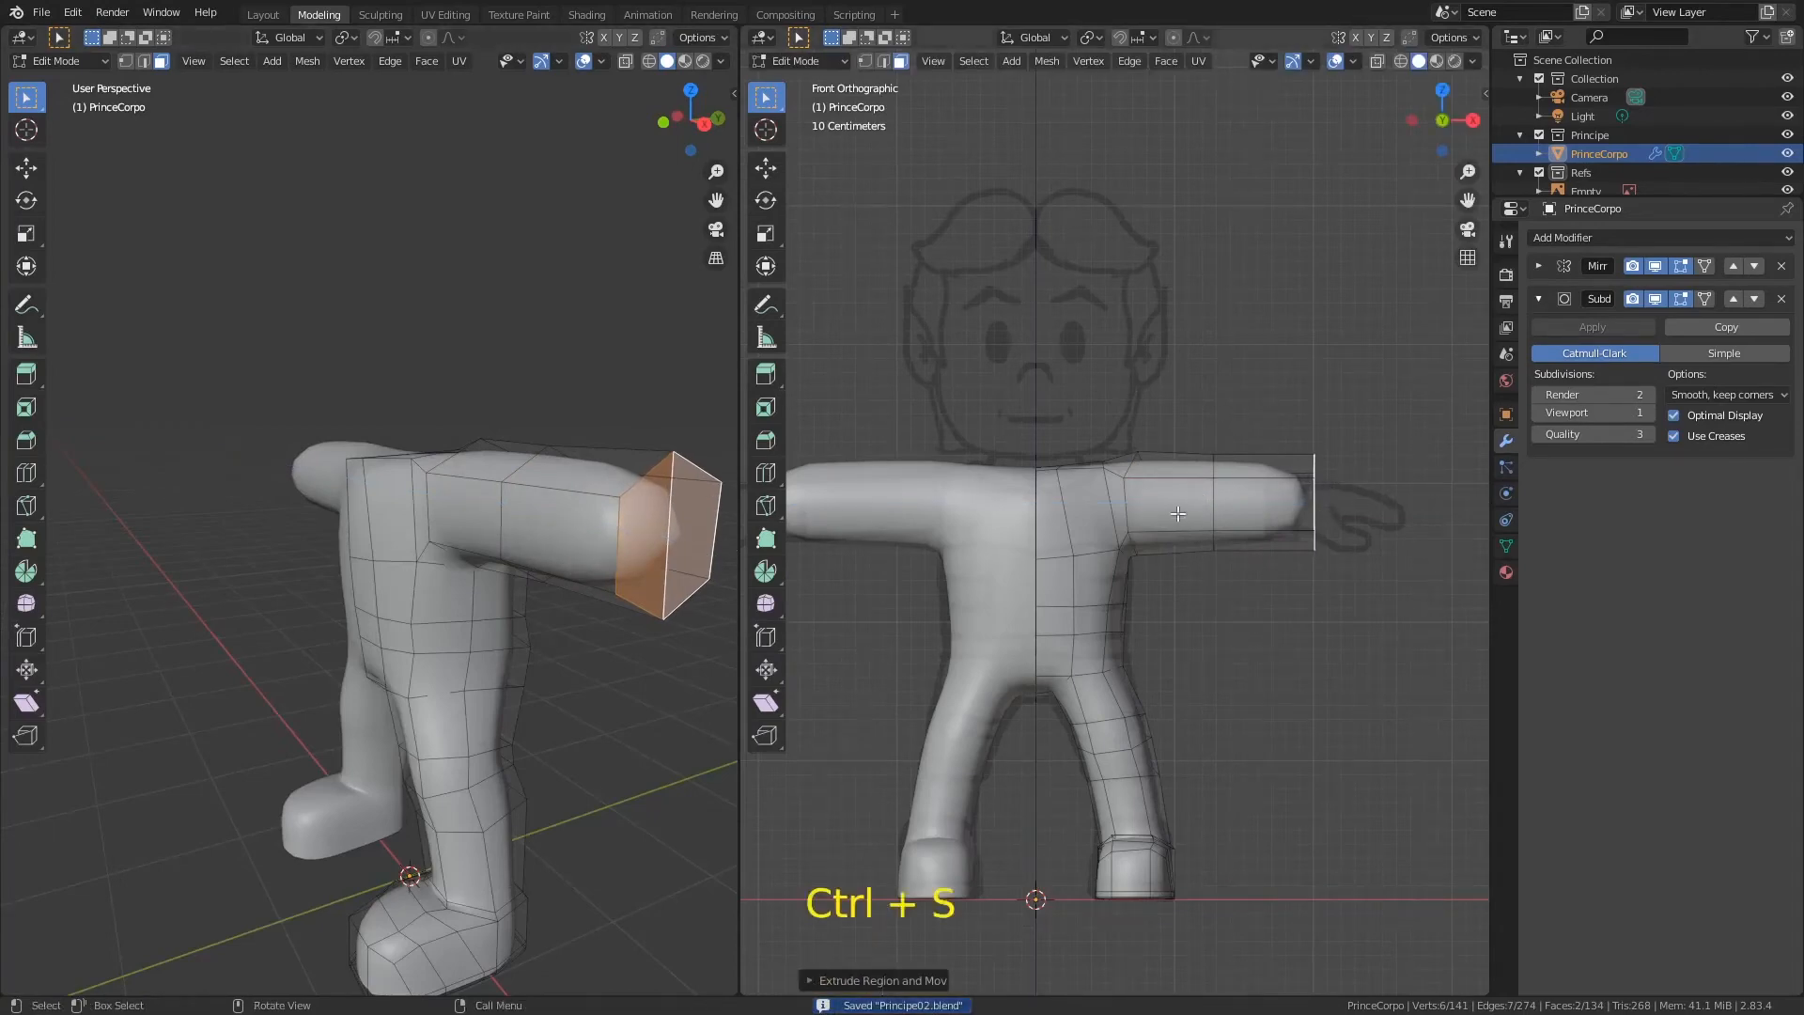
Step: Extrude the two end faces at the wrist a very short distance and scale them down
{"action": "mouse_move", "coordinate": [1194, 495]}
{"action": "middle_mouse_down"}
{"action": "mouse_move", "coordinate": [1061, 552]}
{"action": "mouse_move", "coordinate": [1175, 484]}
{"action": "middle_mouse_up"}
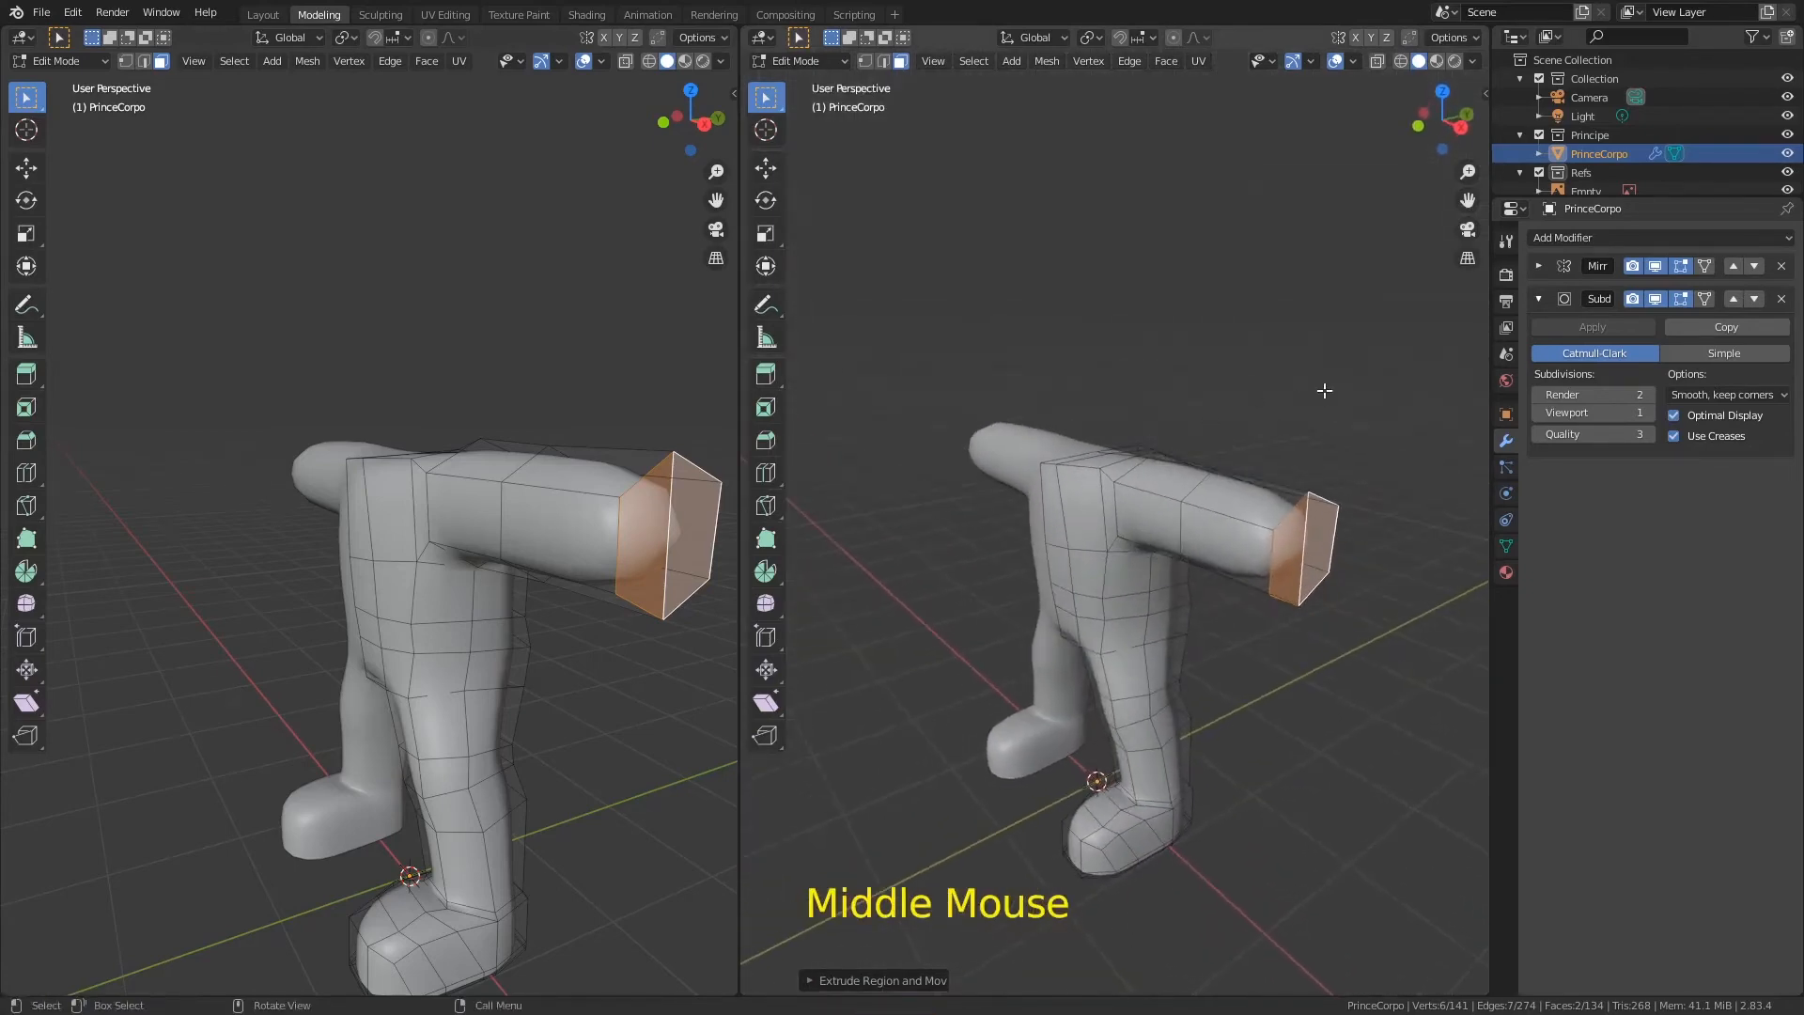
{"action": "key", "text": "e"}
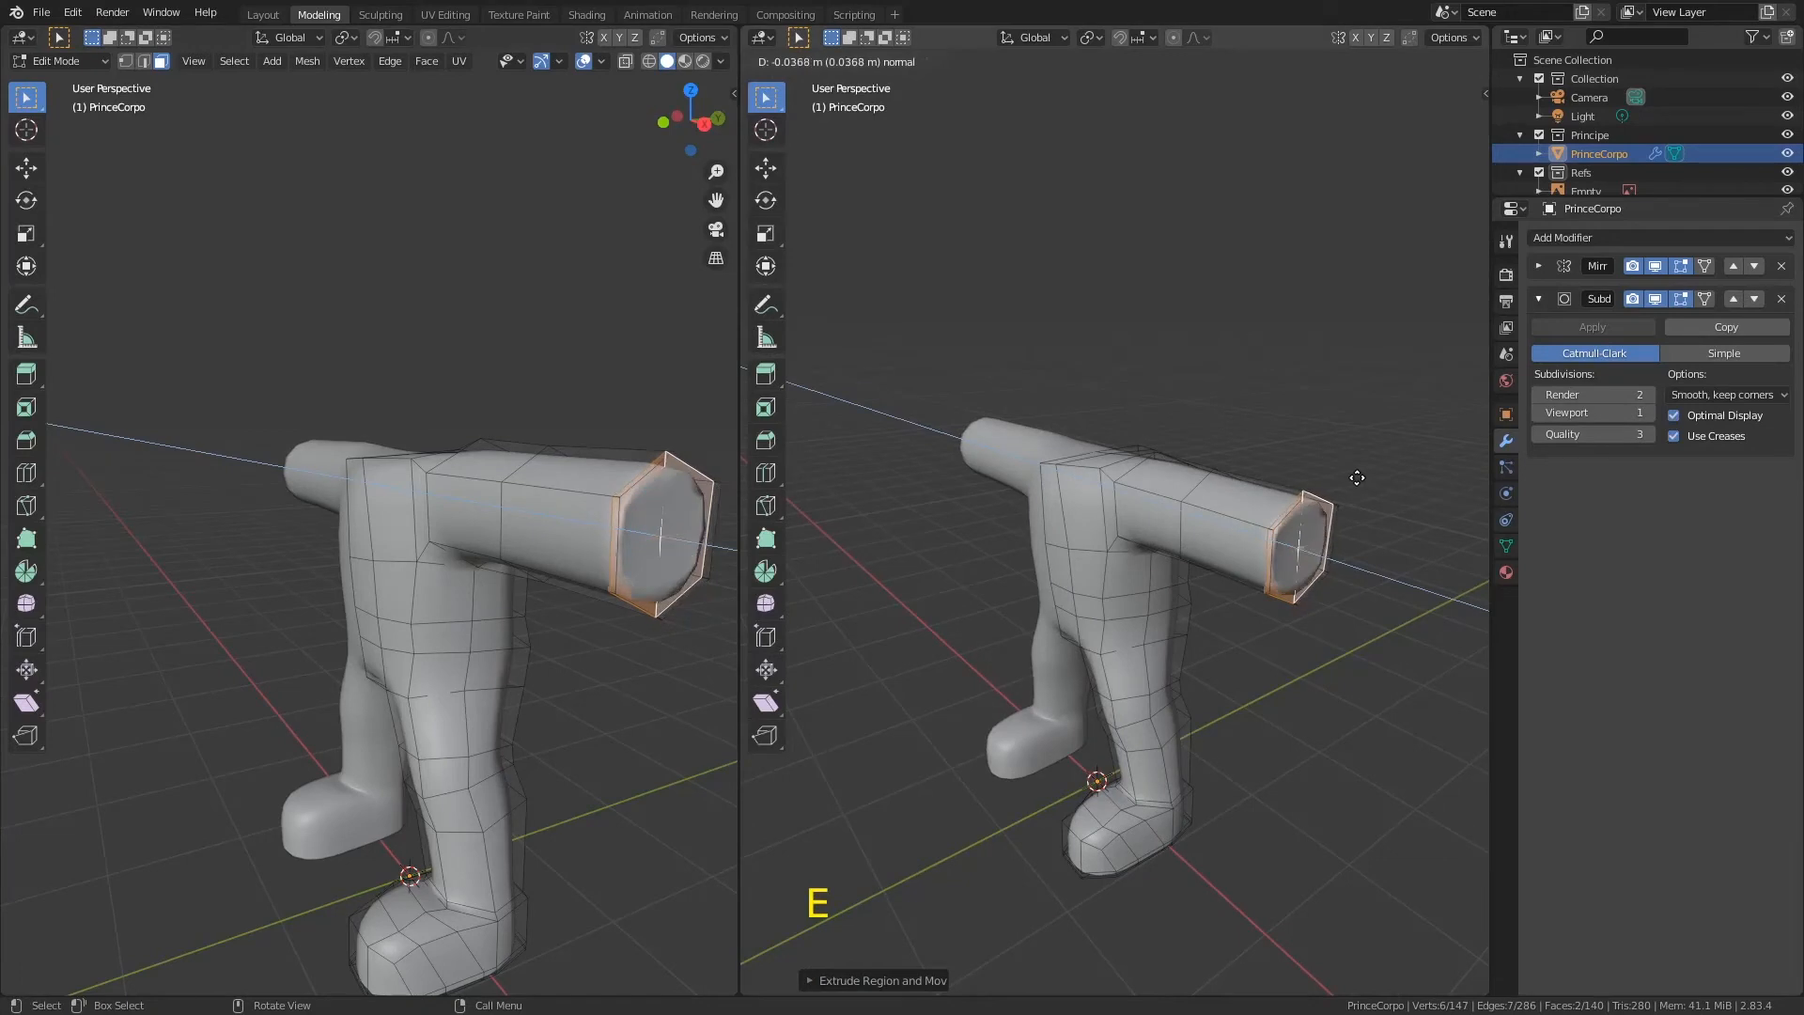
{"action": "left_click", "coordinate": [1367, 471]}
{"action": "key", "text": "s"}
{"action": "left_click", "coordinate": [1347, 492]}
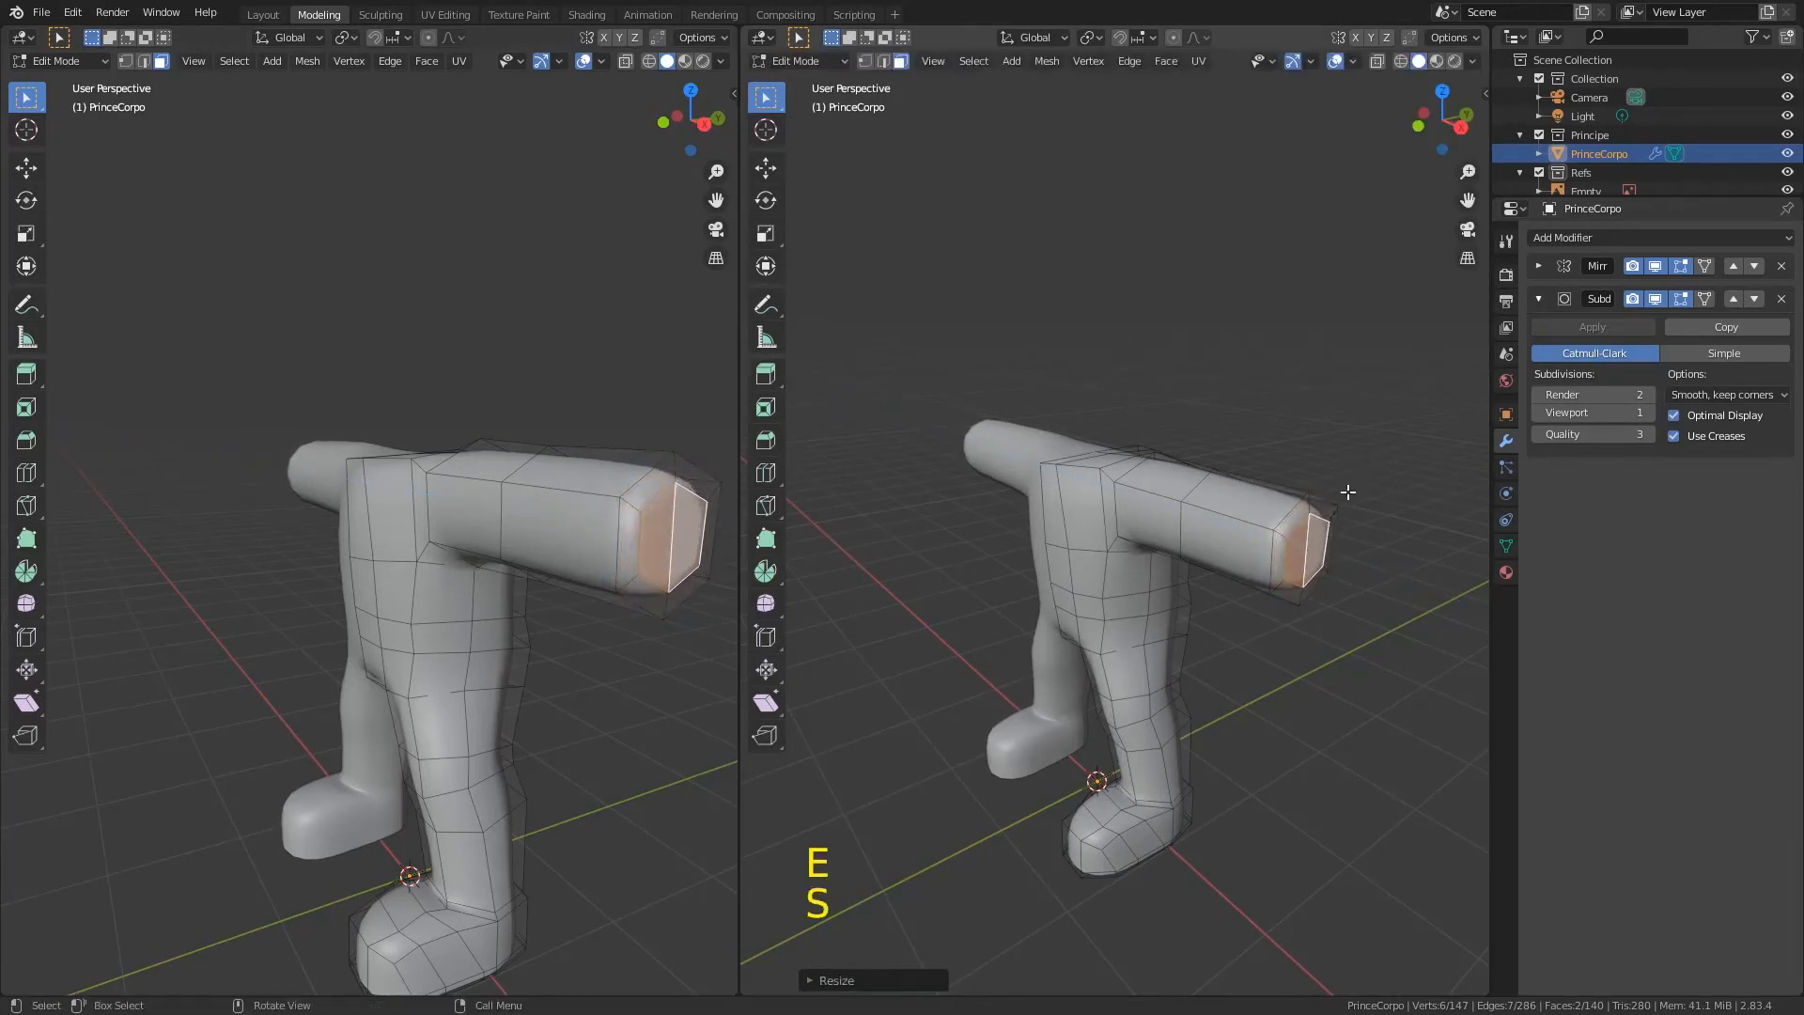
Step: Enlarge the newly extruded end faces at the wrist and trim them back slightly by scaling uniformly
{"action": "key", "text": "s"}
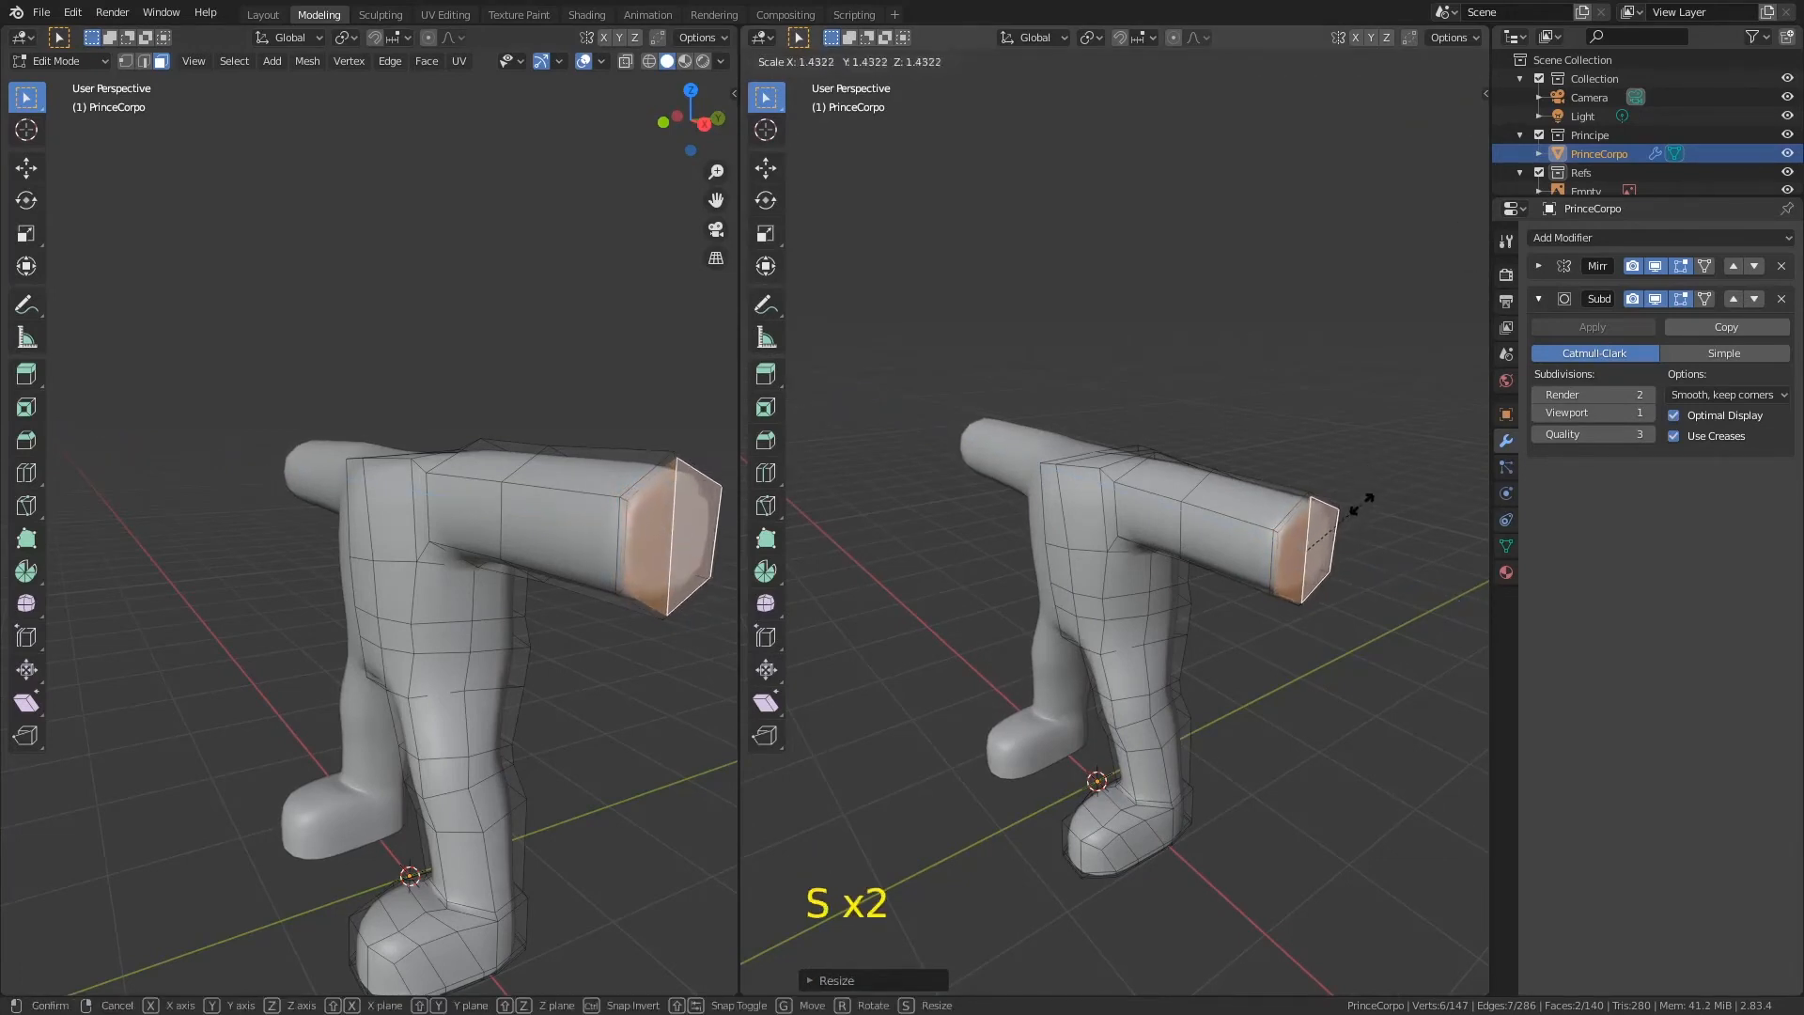
{"action": "left_click", "coordinate": [1365, 503]}
{"action": "key", "text": "s"}
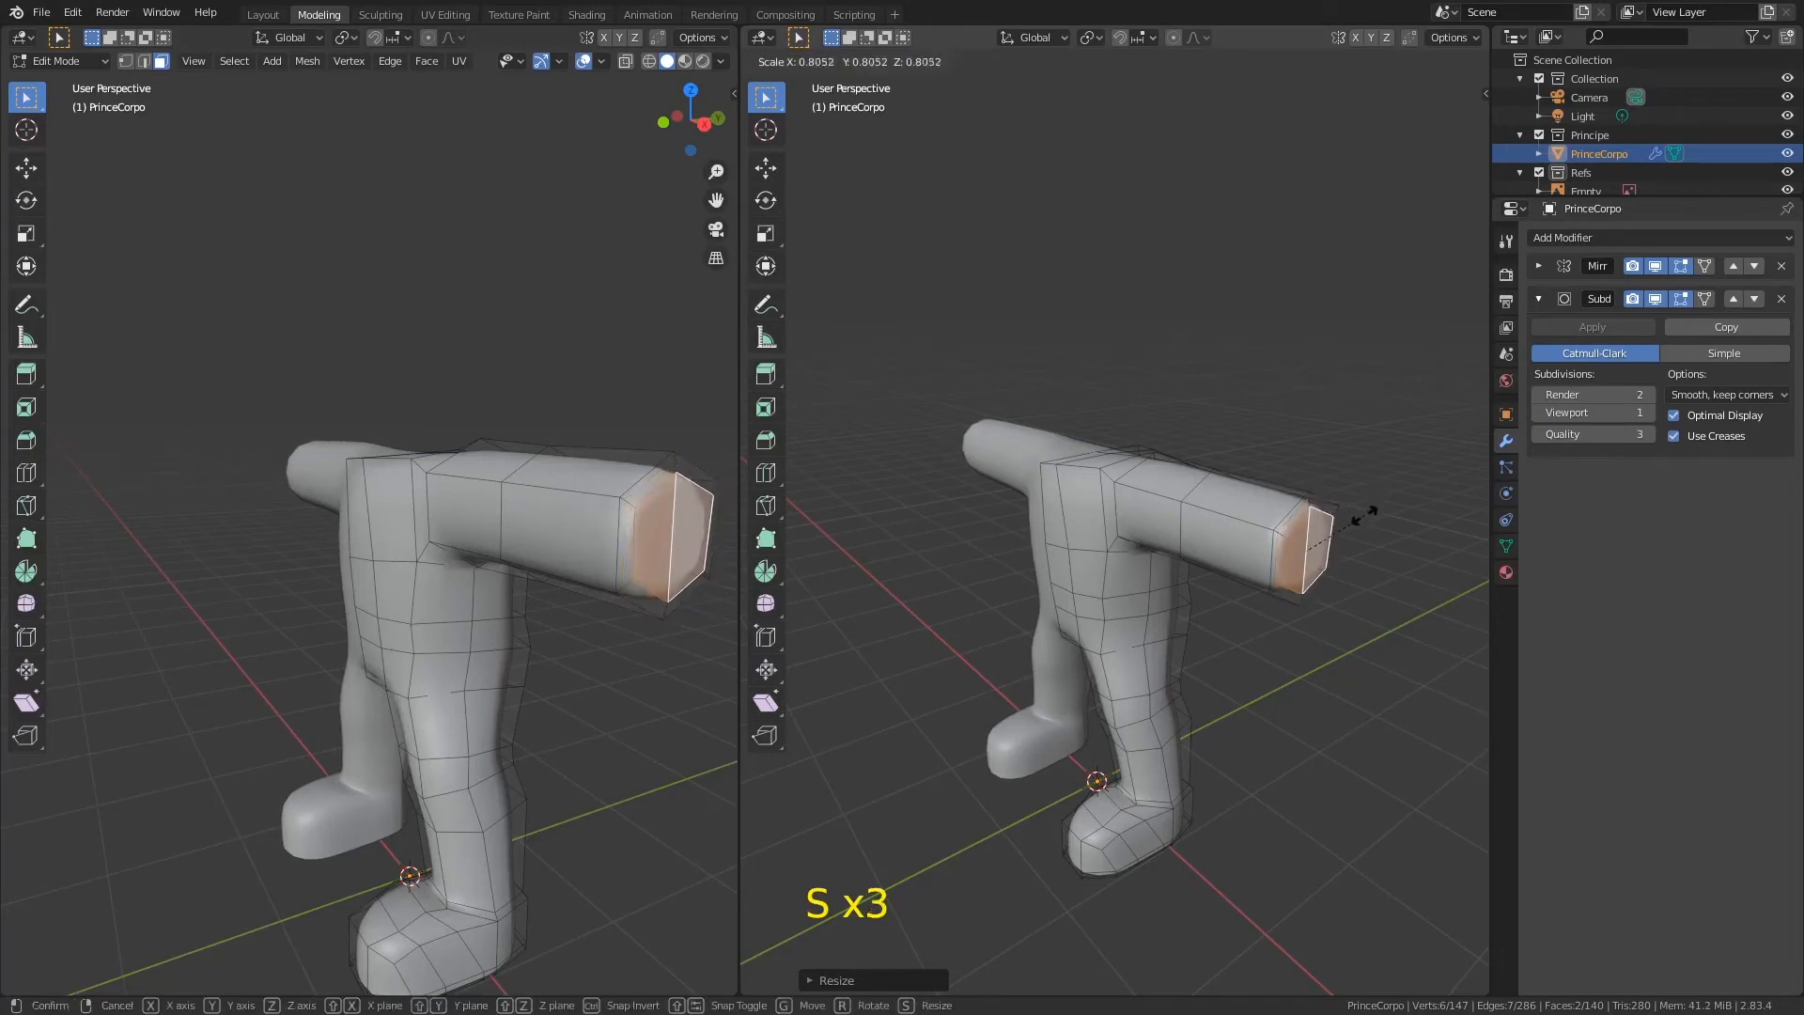
{"action": "left_click", "coordinate": [1362, 521]}
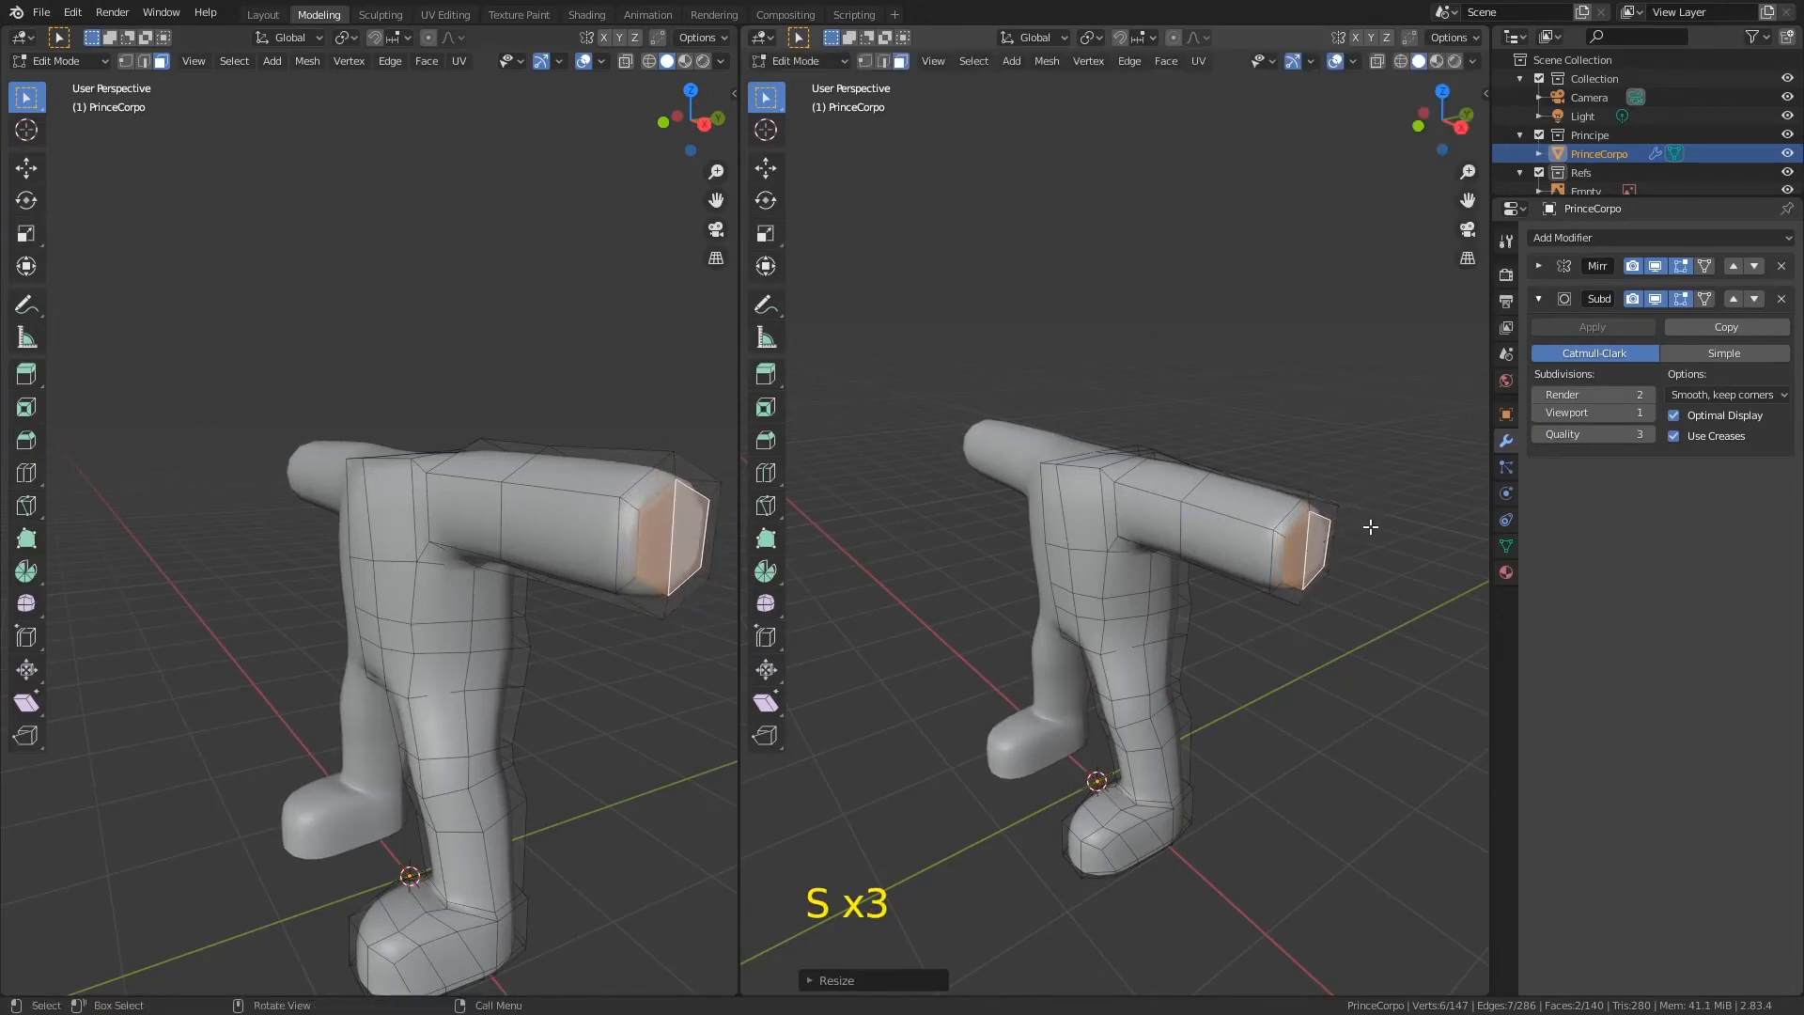
Step: Move the wrist's end faces inward along X and extrude them further into the arm to form a hollow sleeve opening
{"action": "key", "text": "g"}
{"action": "key", "text": "x"}
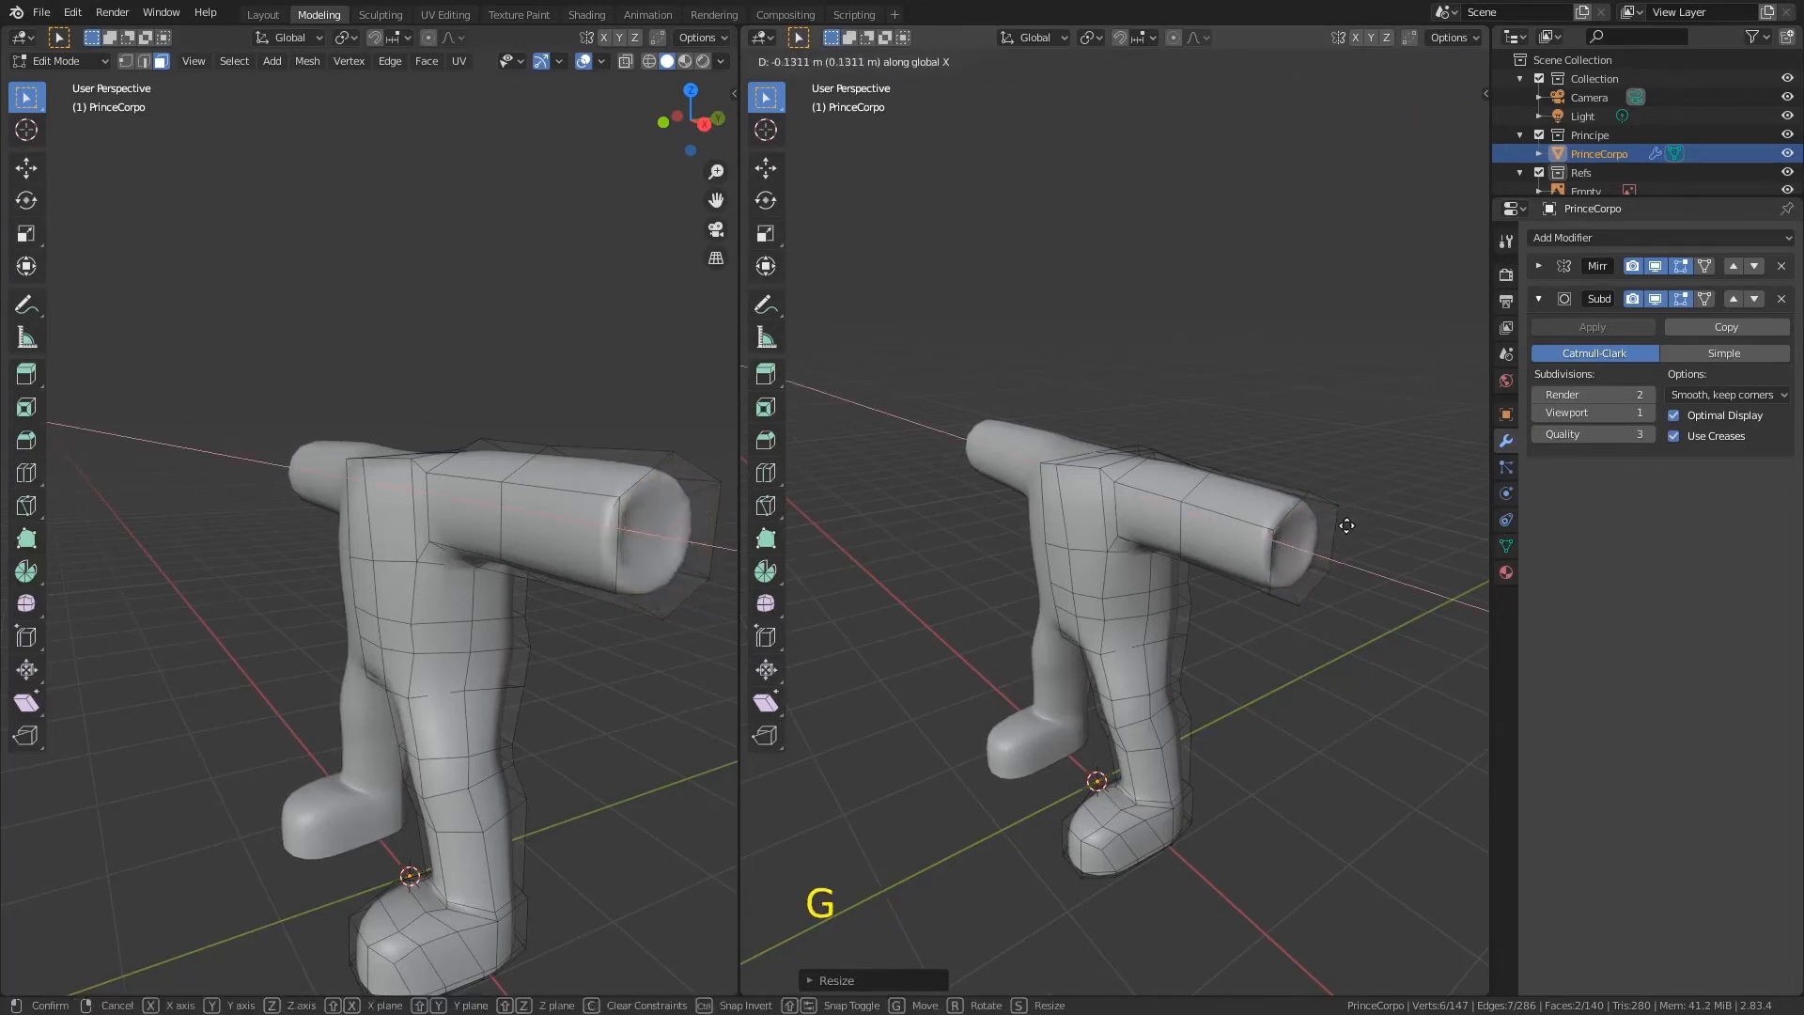
{"action": "left_click", "coordinate": [1358, 519]}
{"action": "key", "text": "e"}
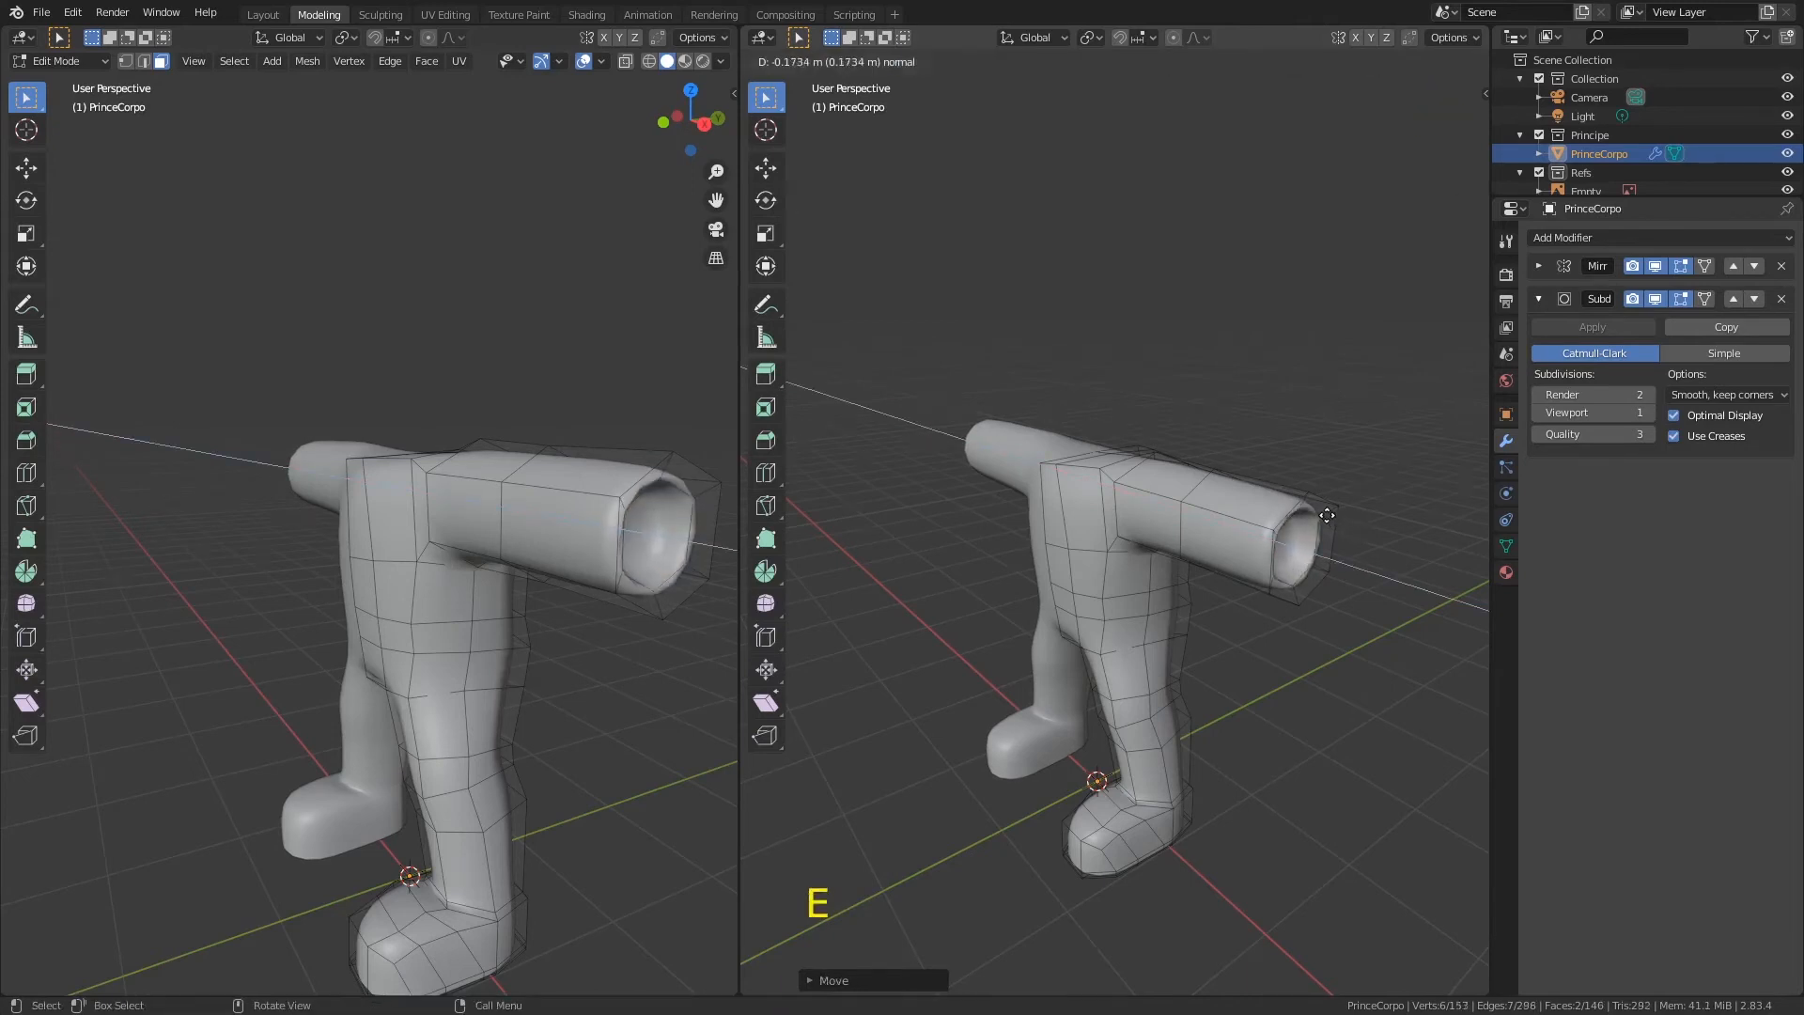
{"action": "left_click", "coordinate": [1336, 515]}
{"action": "key", "text": "Tab"}
{"action": "middle_click_drag", "start_coordinate": [1329, 516], "coordinate": [1165, 456]}
Step: Select the edge loop at the middle of the arm, slant it in top view, enlarge it and shift it slightly toward the shoulder
{"action": "key", "text": "KP_1"}
{"action": "key", "text": "Tab"}
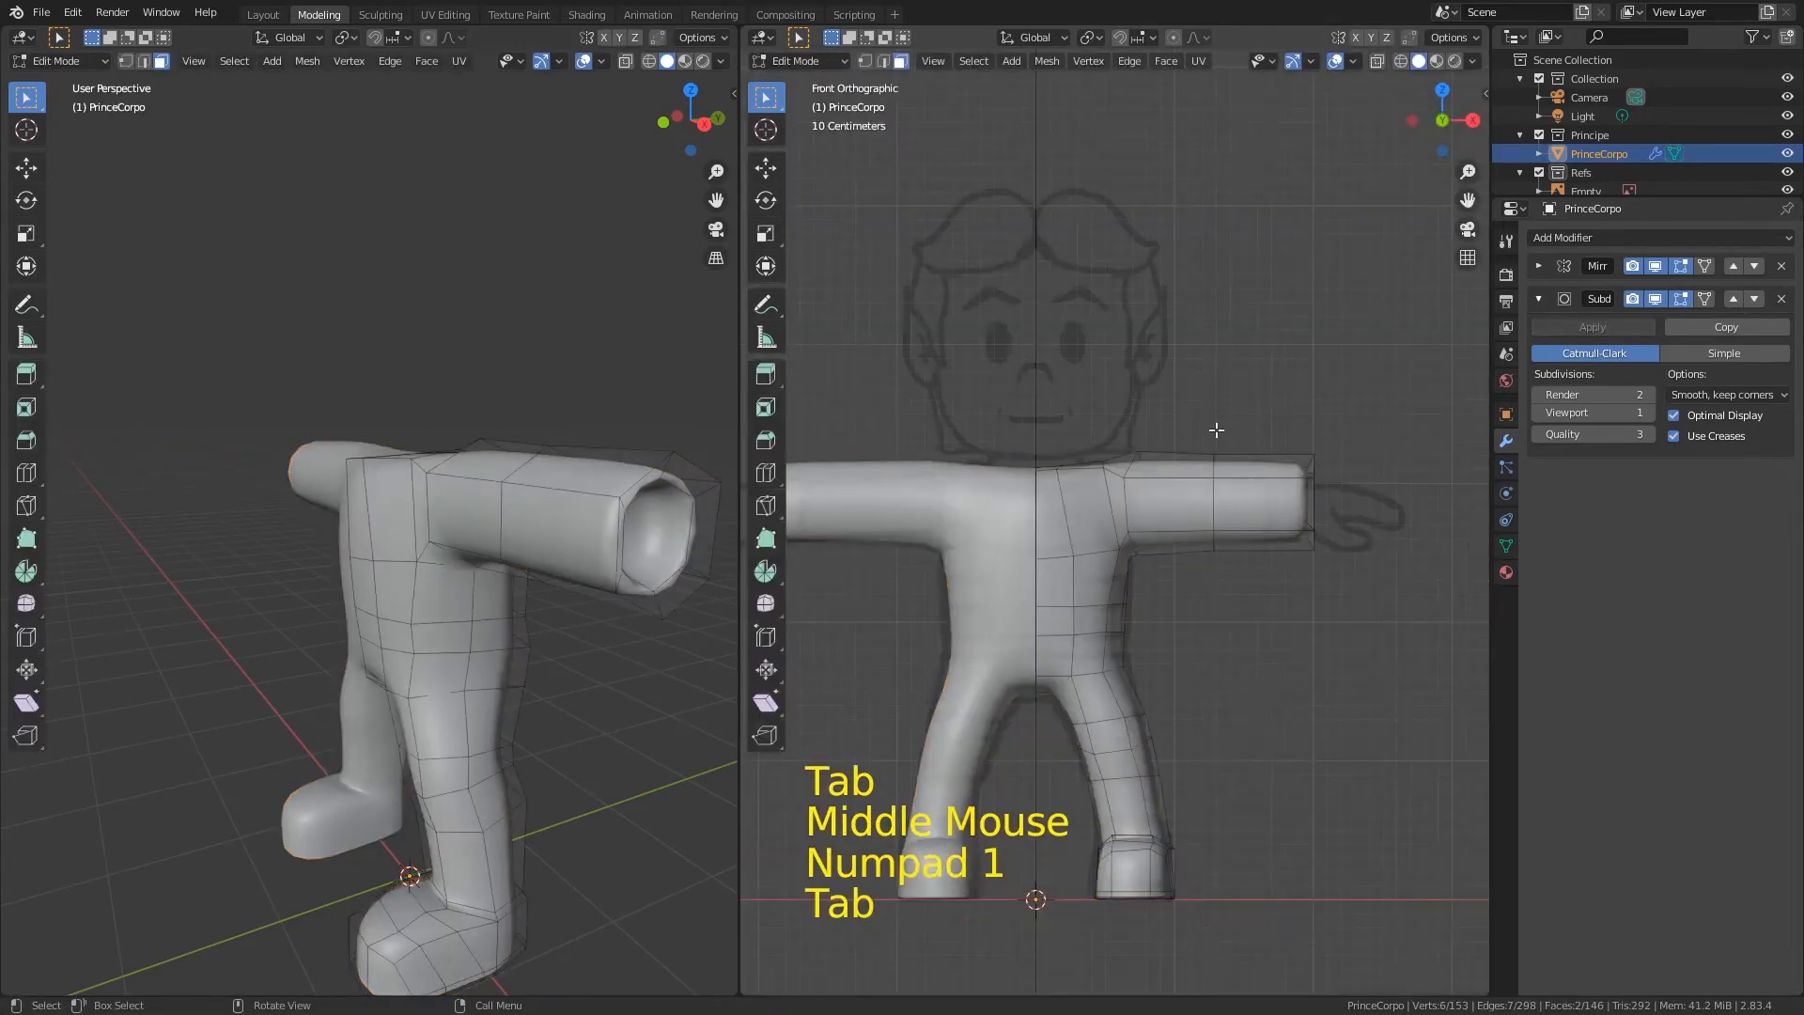
{"action": "key", "text": "2"}
{"action": "left_click", "coordinate": [1213, 488], "text": "alt"}
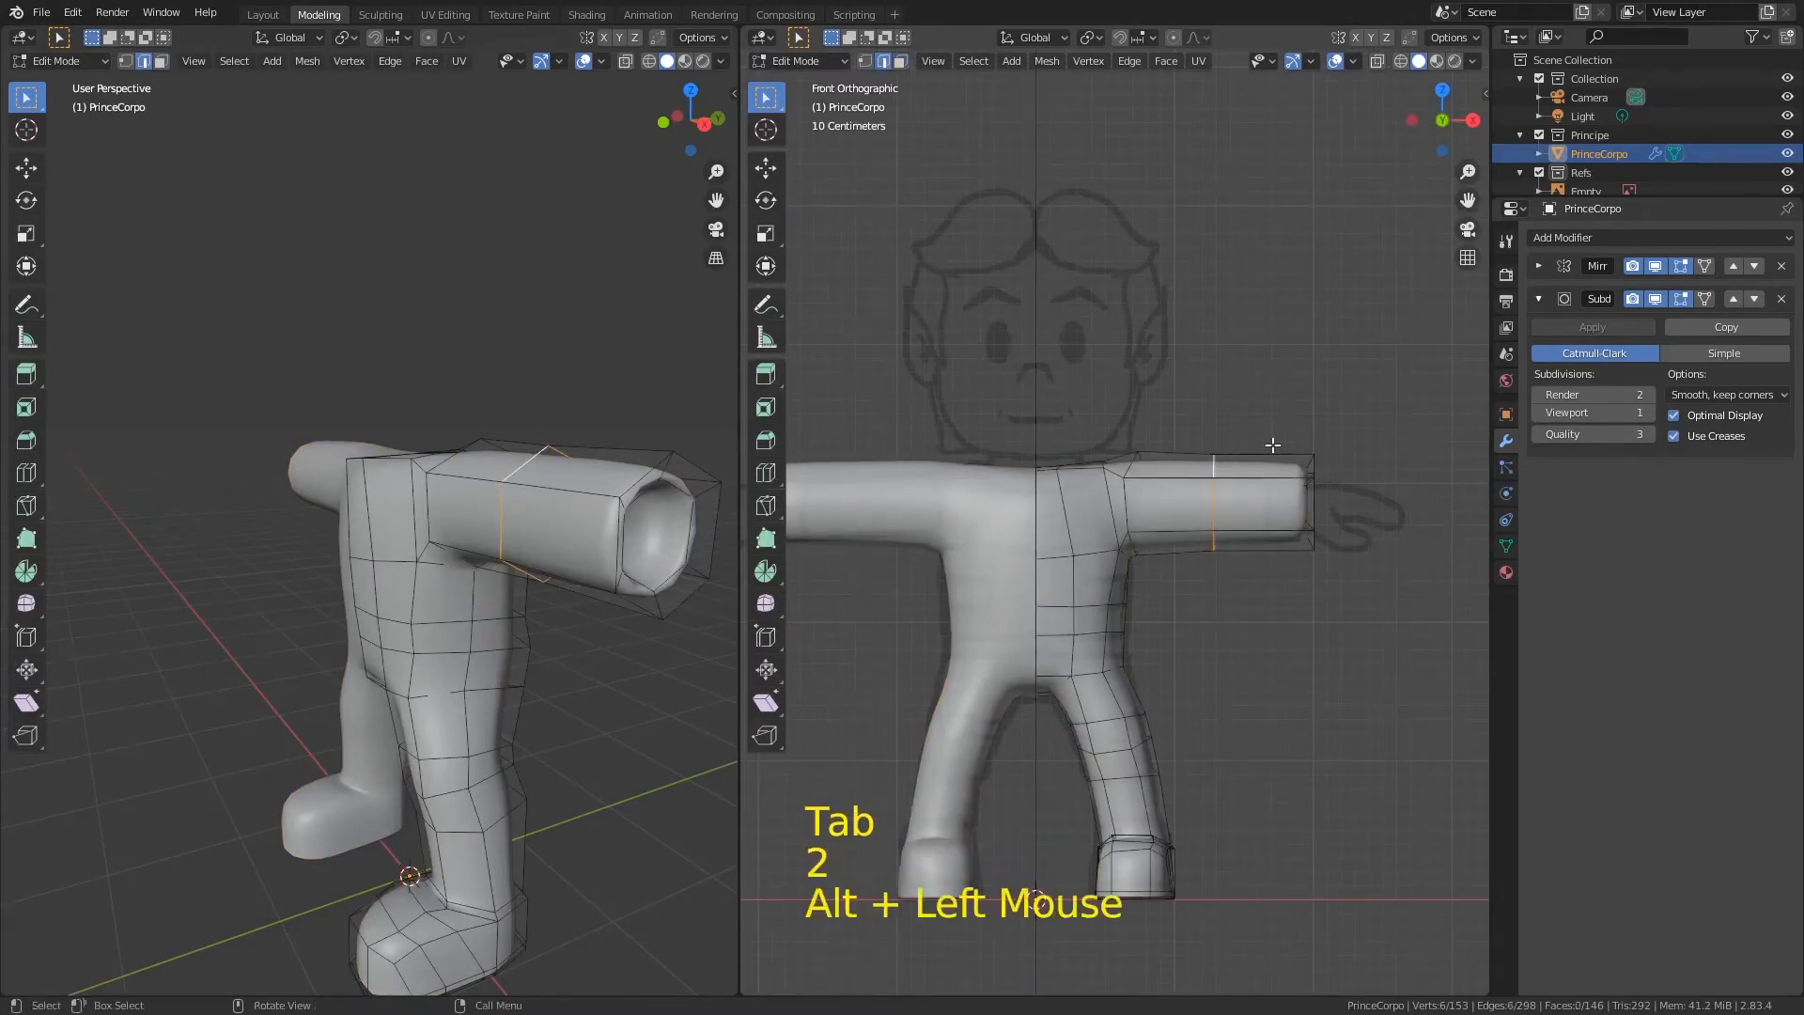
{"action": "key", "text": "KP_7"}
{"action": "key", "text": "r"}
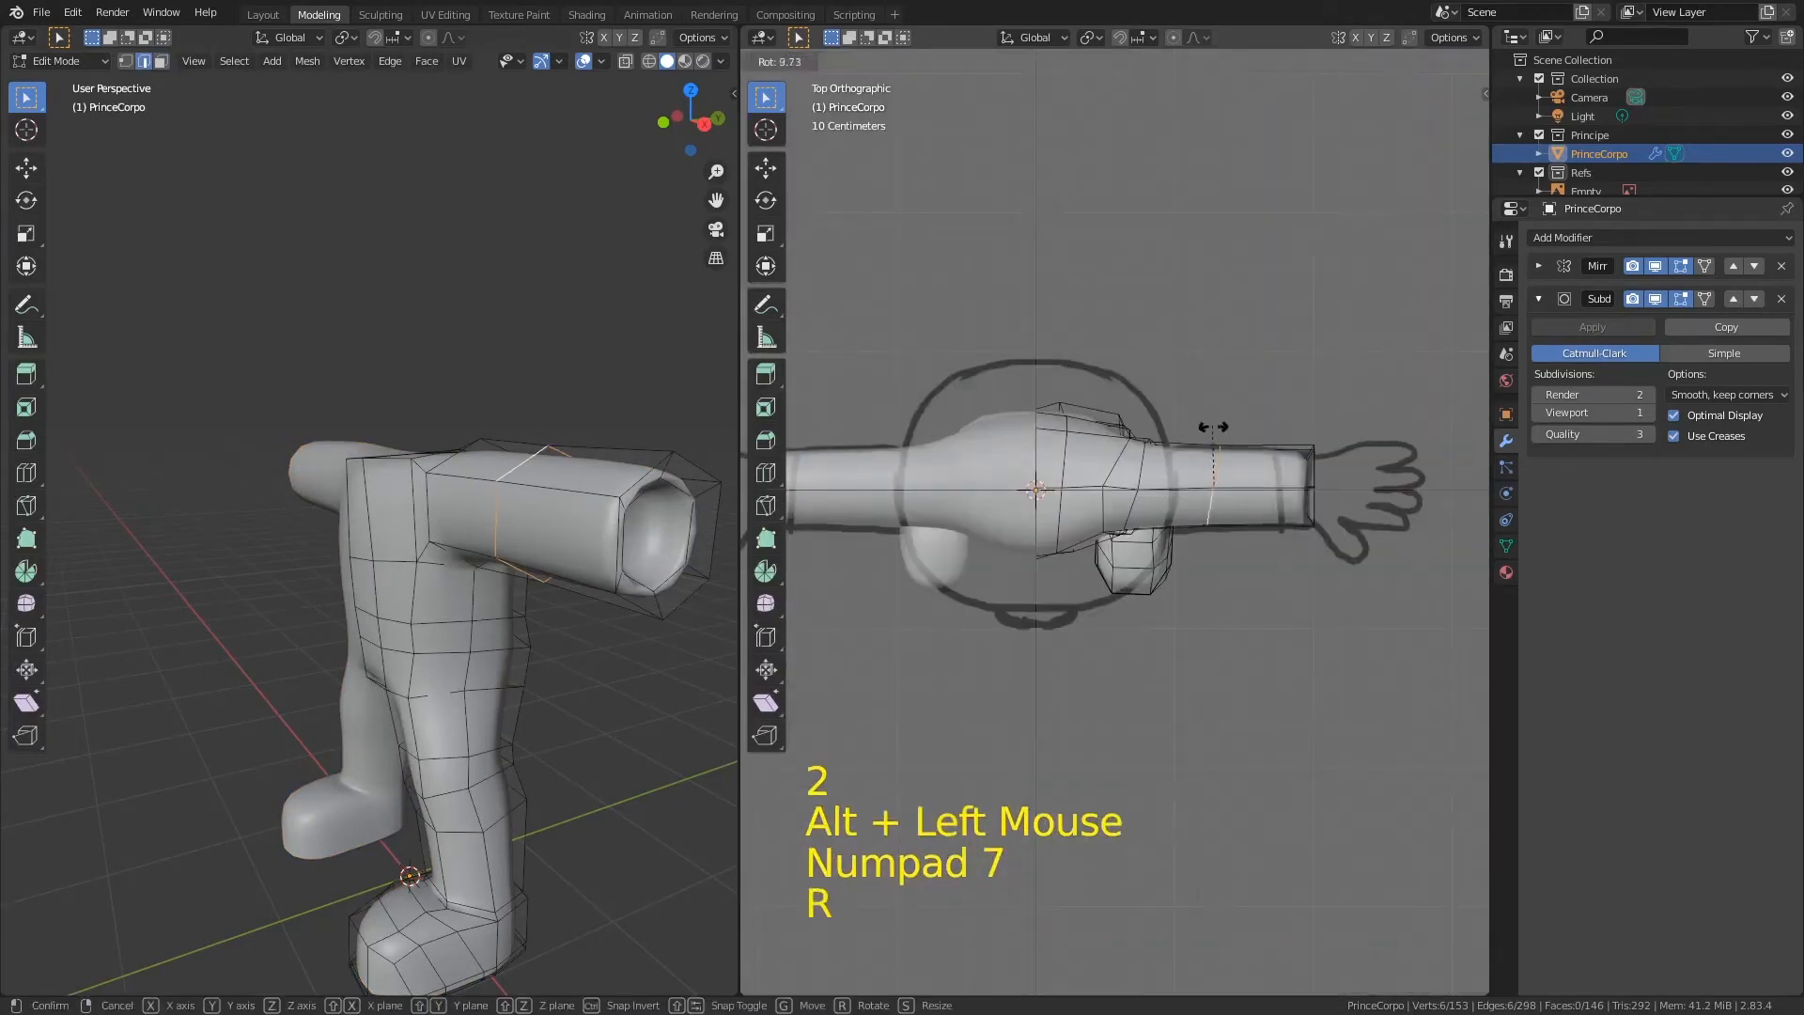
{"action": "left_click", "coordinate": [1238, 438]}
{"action": "key", "text": "s"}
{"action": "left_click", "coordinate": [1240, 436]}
{"action": "key", "text": "g"}
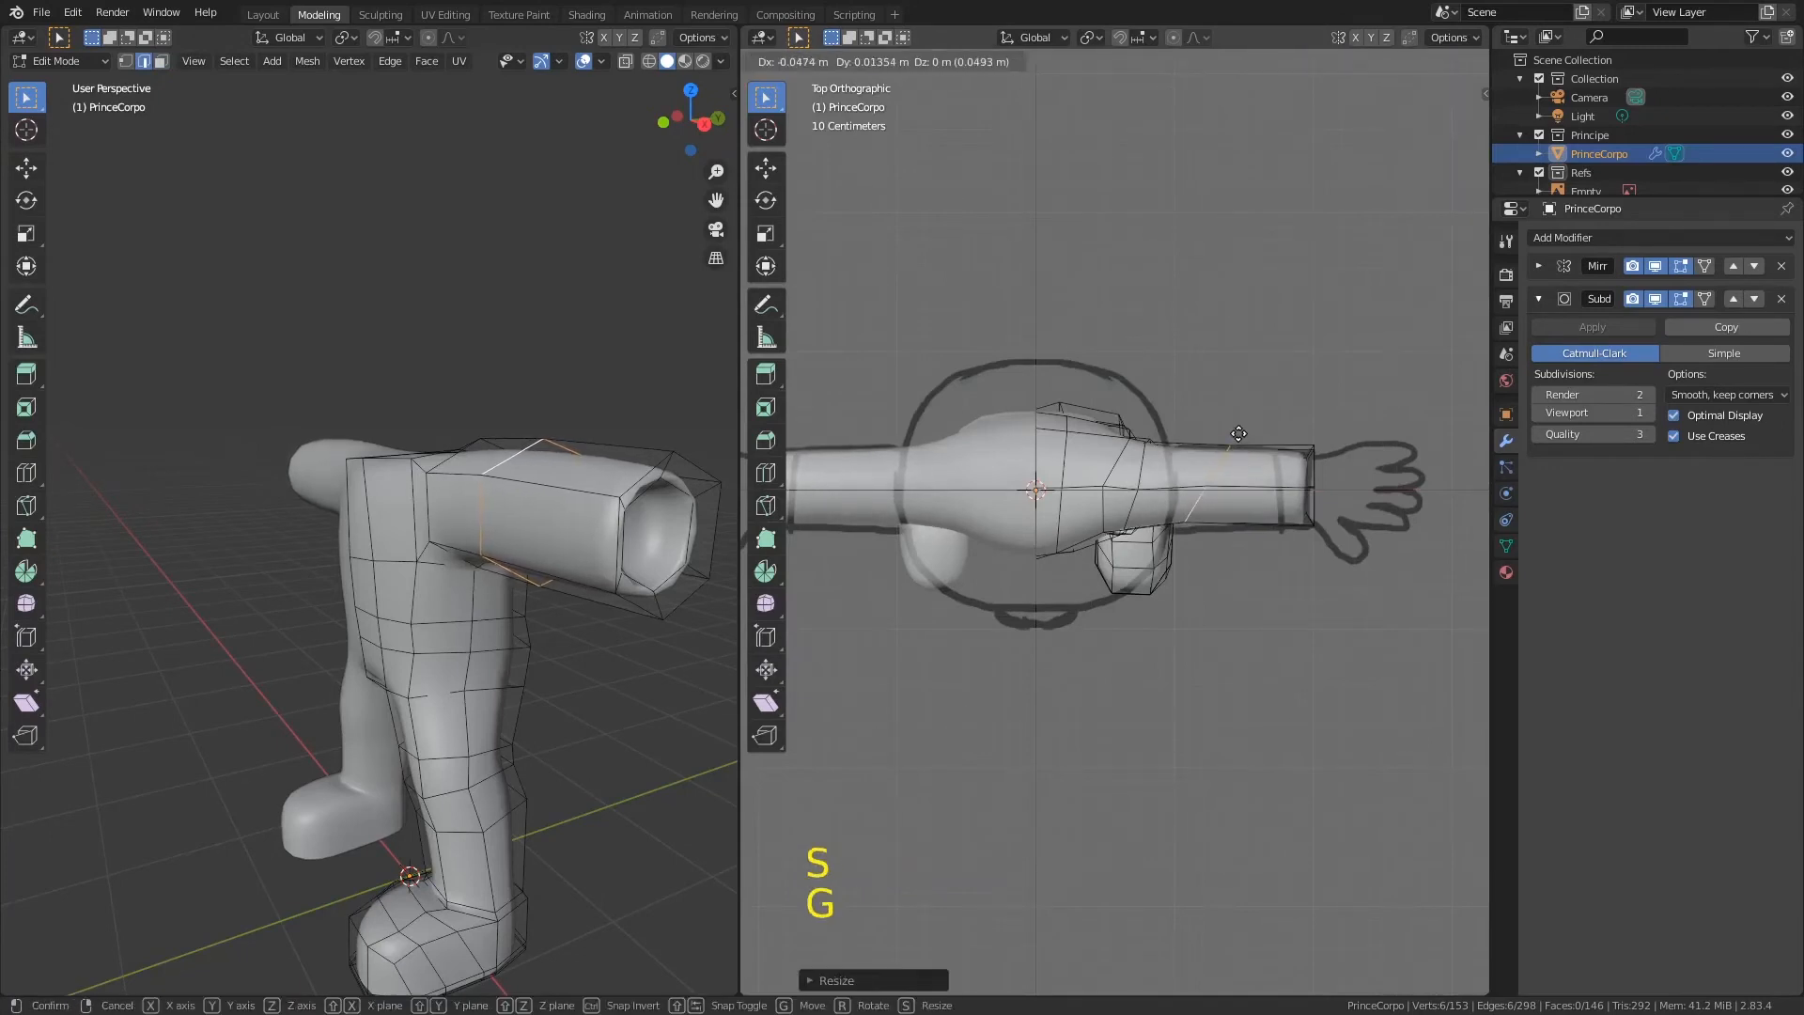
{"action": "left_click", "coordinate": [1261, 445]}
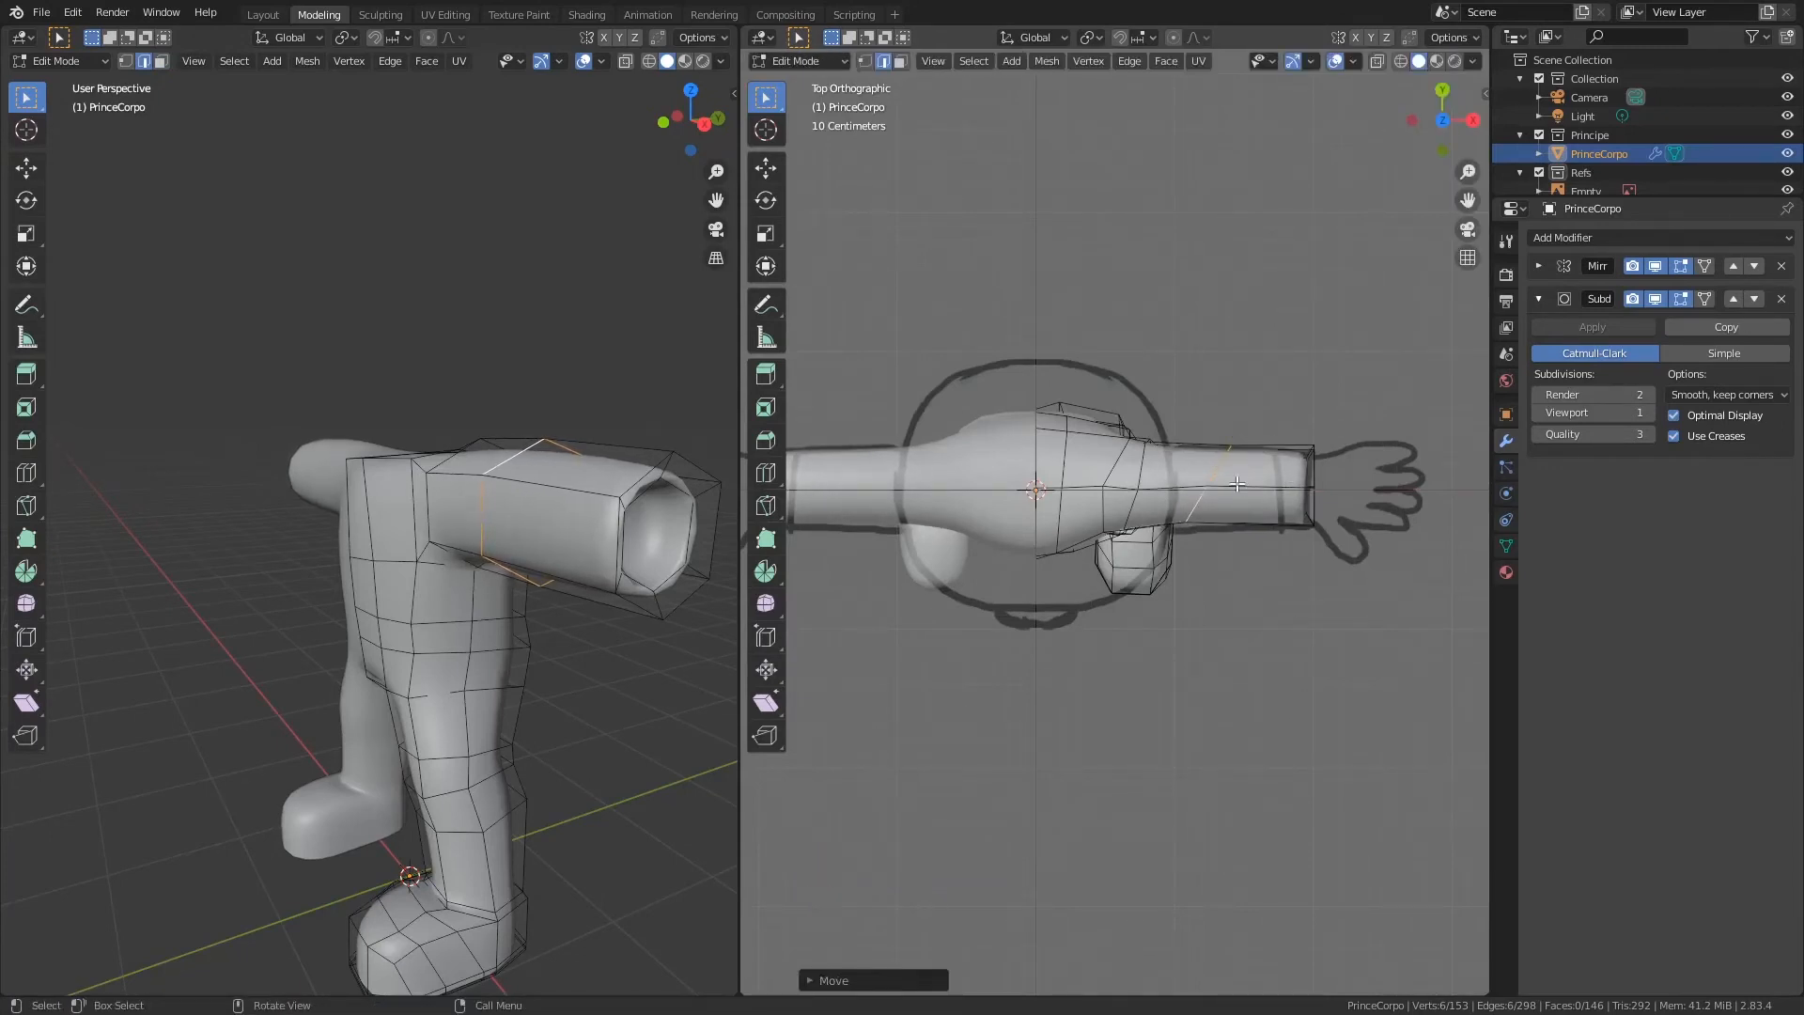
Step: Add an edge loop between the shoulder and the slanted arm loop and rotate it slightly in top view
{"action": "key", "text": "ctrl+r"}
{"action": "left_click", "coordinate": [1192, 453]}
{"action": "left_click", "coordinate": [1207, 455]}
{"action": "key", "text": "r"}
{"action": "left_click", "coordinate": [1259, 479]}
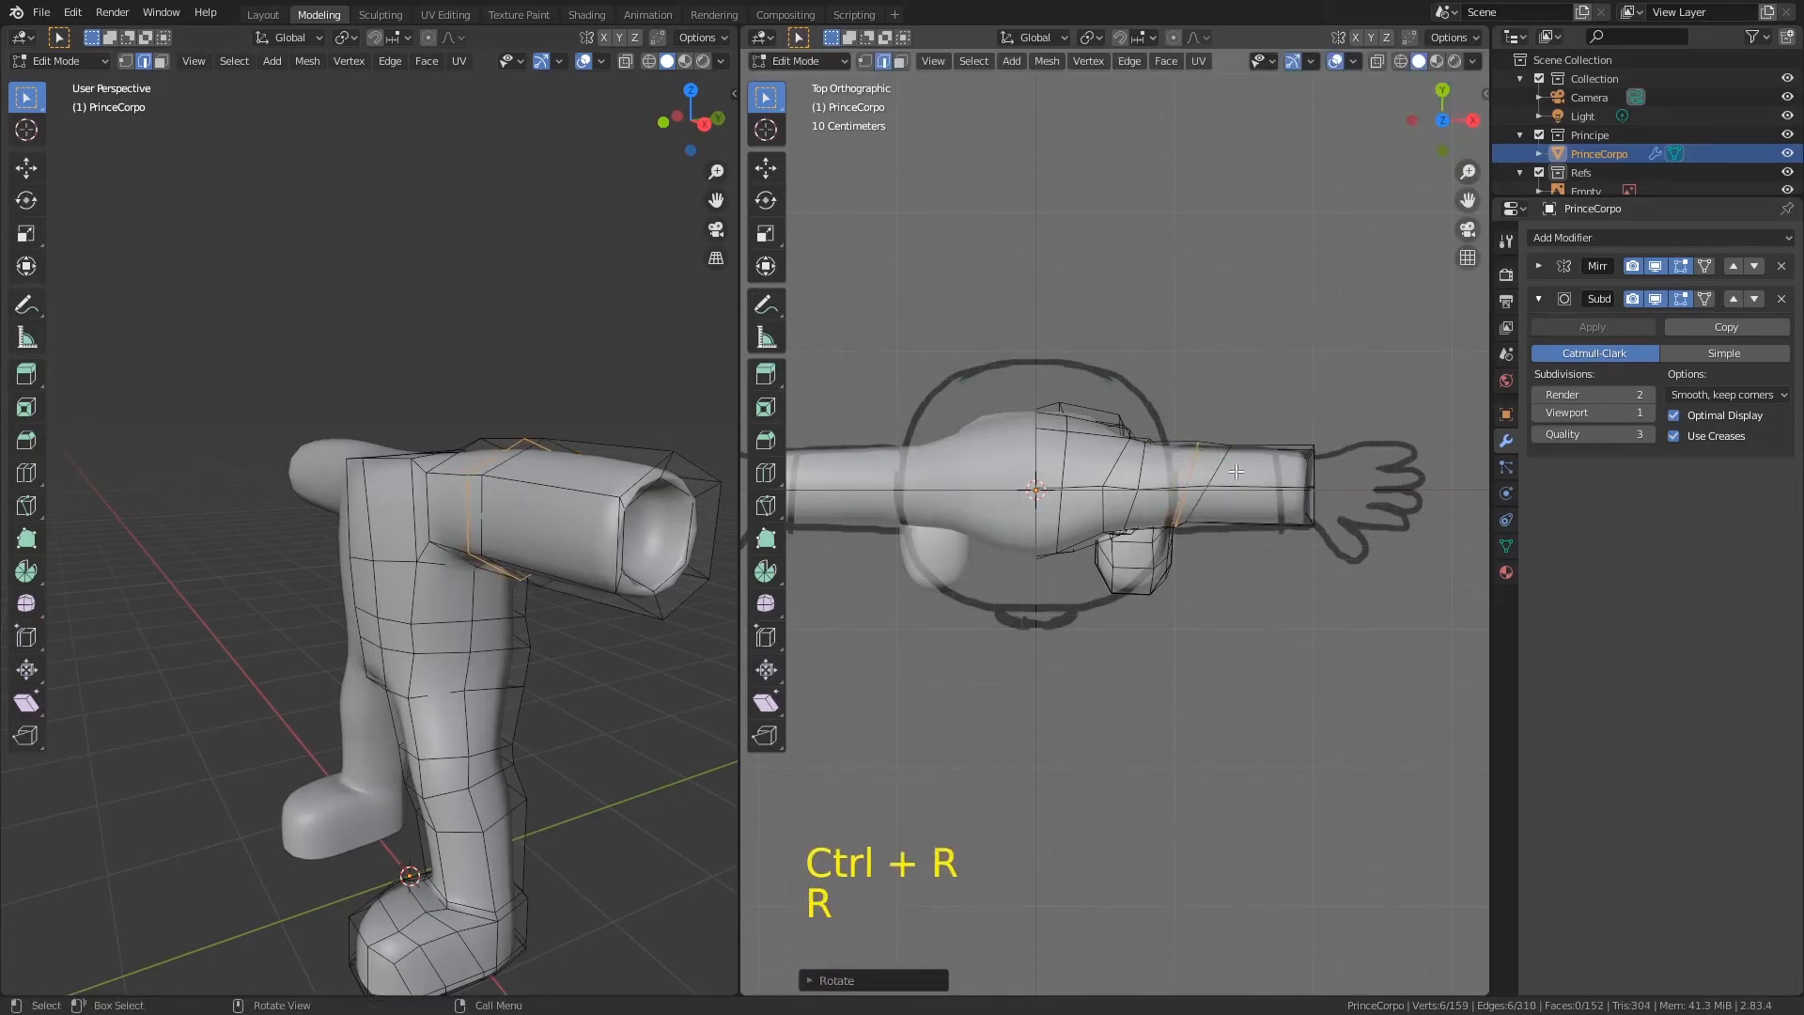
Step: Add two edge loops between the slanted loop and the wrist, rotating the one nearest the wrist slightly
{"action": "key", "text": "ctrl+r"}
{"action": "left_click", "coordinate": [1264, 480]}
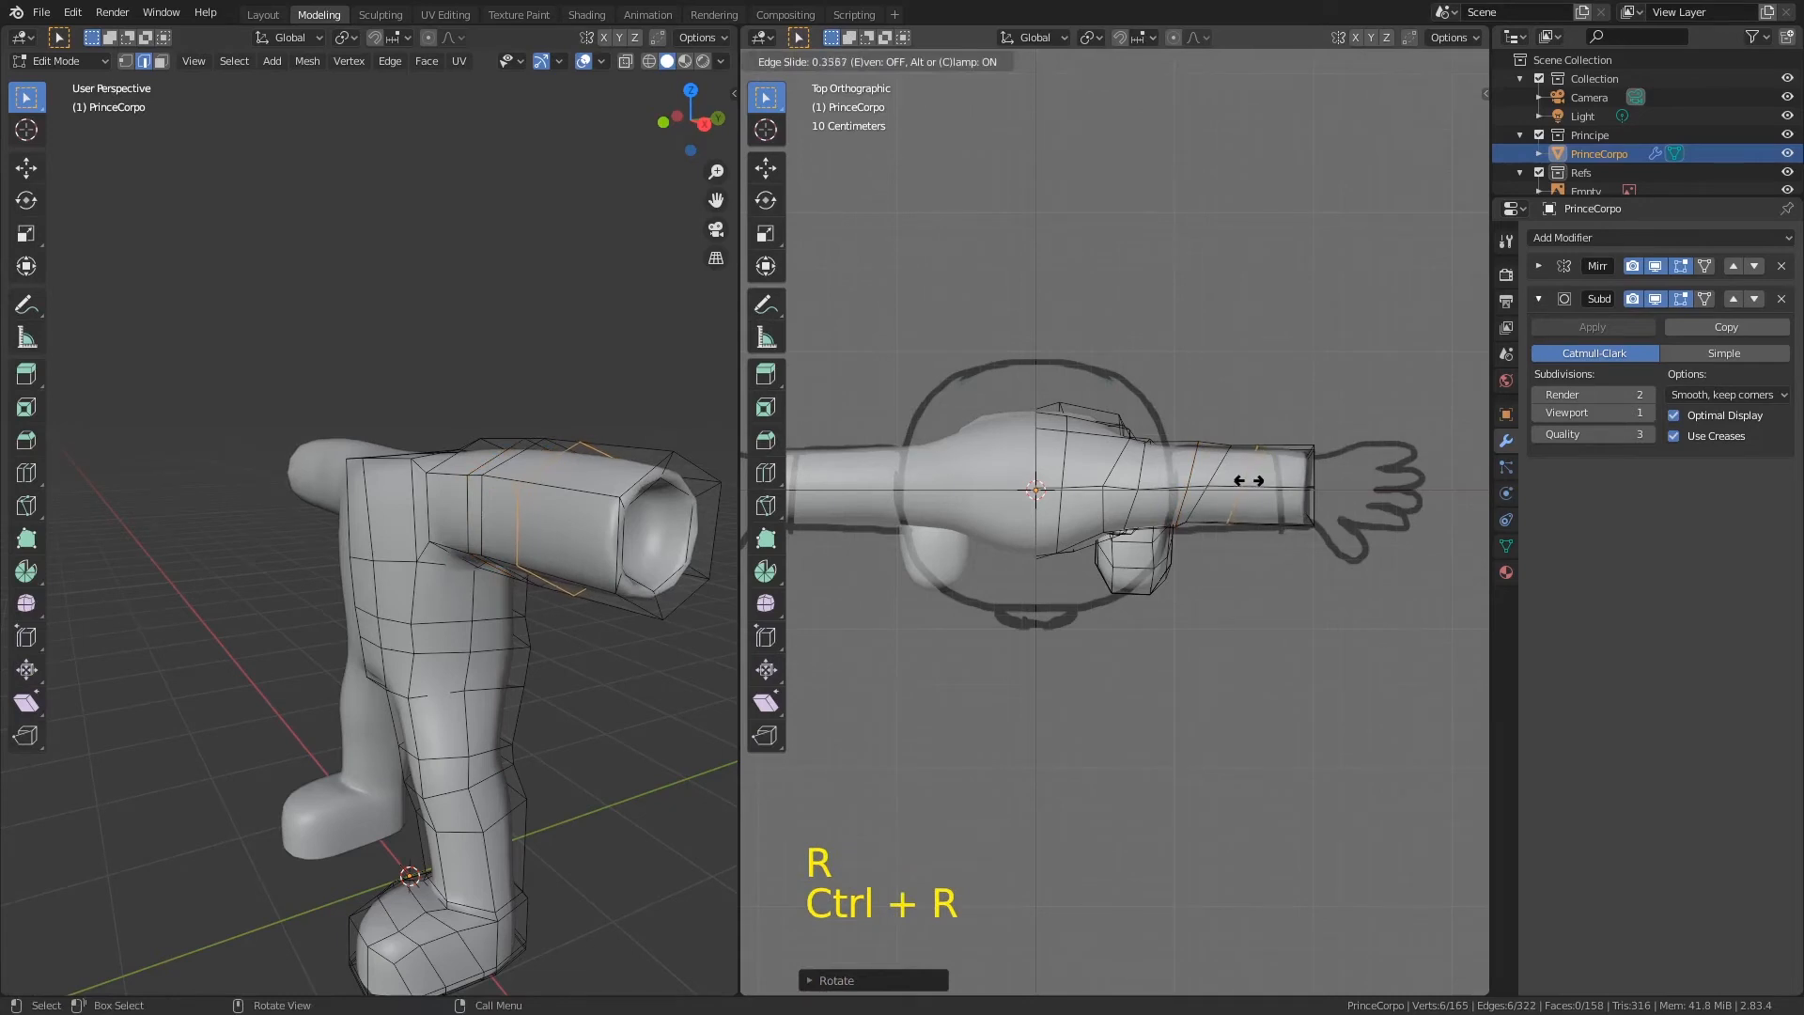
{"action": "left_click", "coordinate": [1262, 479]}
{"action": "key", "text": "ctrl+r"}
{"action": "left_click", "coordinate": [1266, 476]}
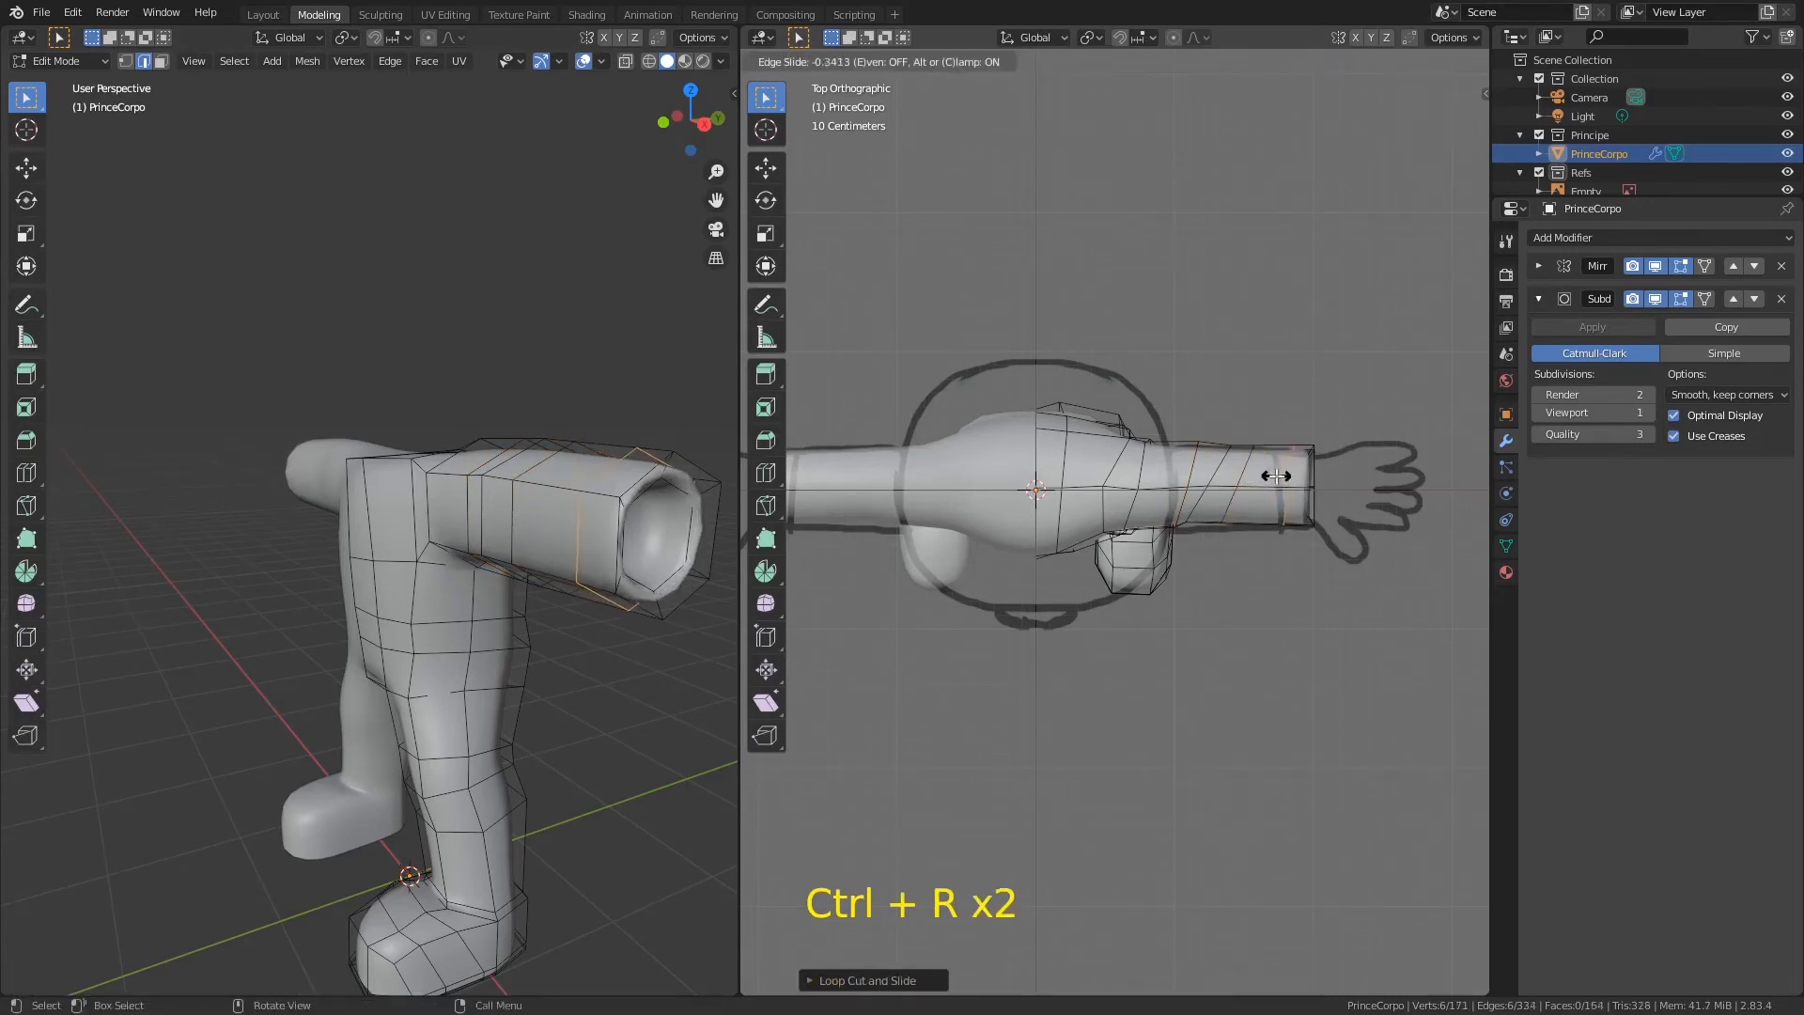
{"action": "left_click", "coordinate": [1276, 477]}
{"action": "key", "text": "r"}
{"action": "left_click", "coordinate": [1270, 458]}
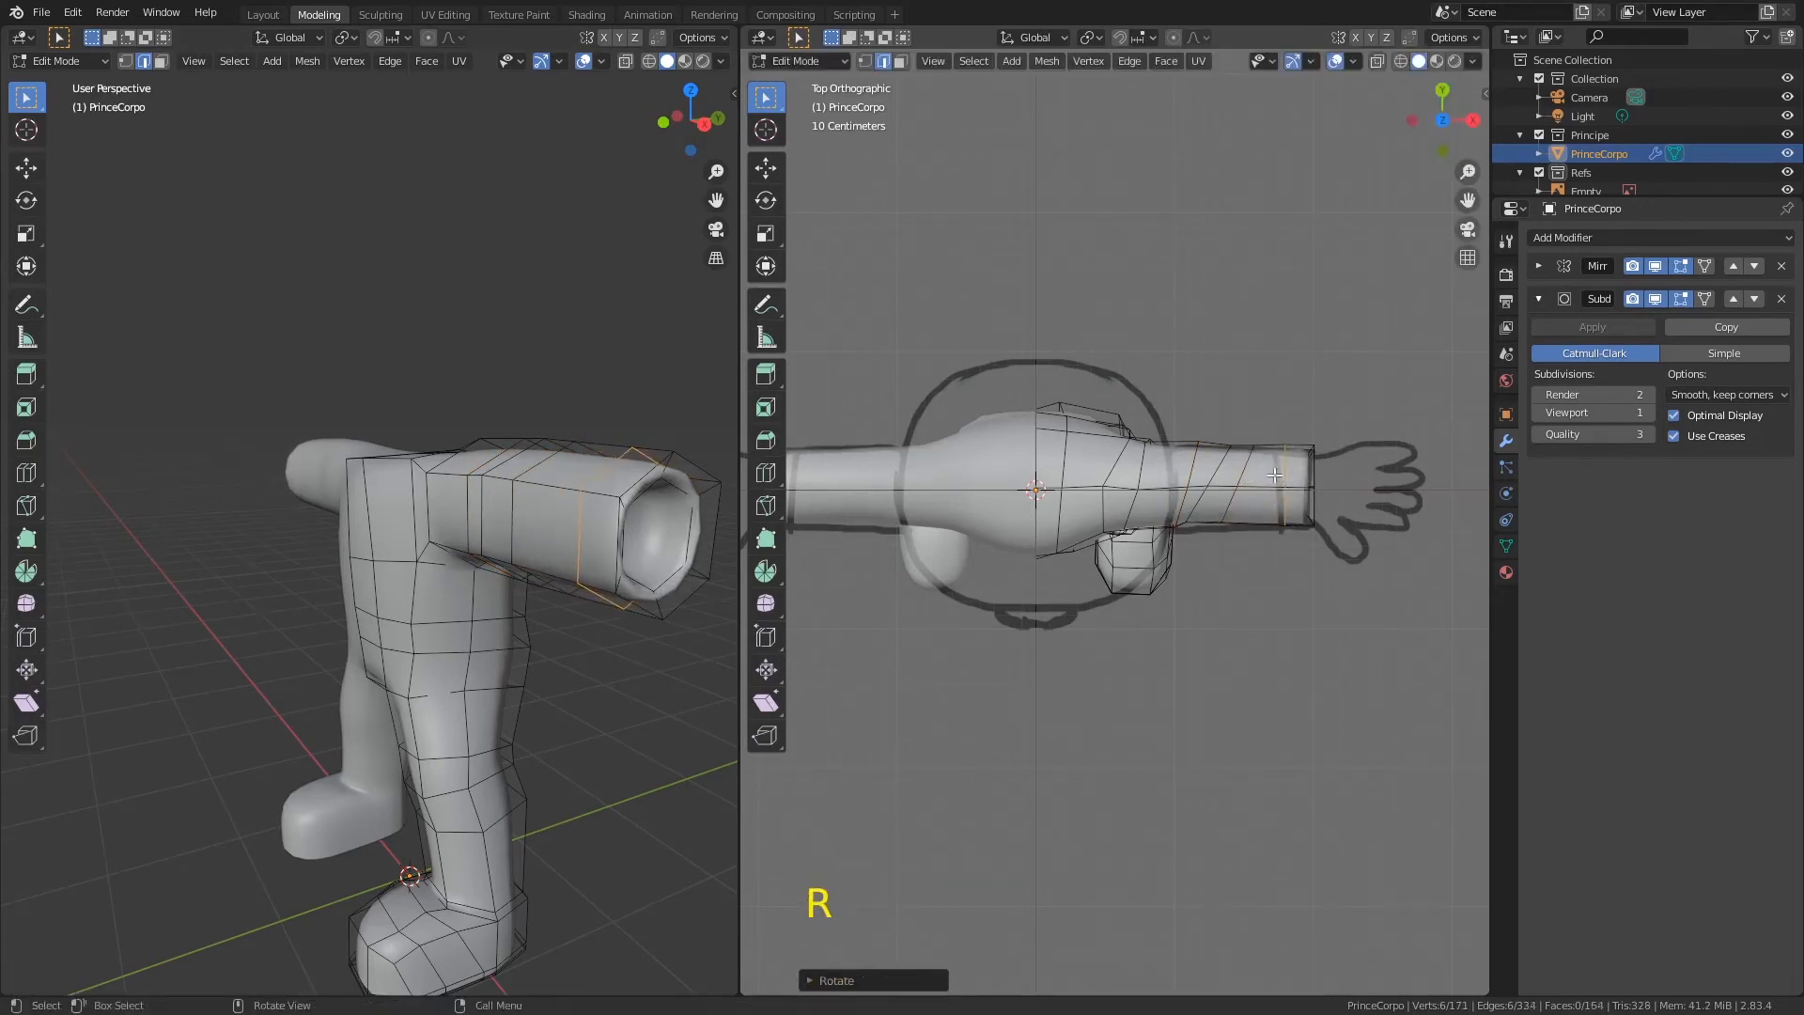
Step: Leave edit mode, check the arm against the front reference and save the file
{"action": "key", "text": "Tab"}
{"action": "middle_click_drag", "start_coordinate": [1167, 483], "coordinate": [1191, 273]}
{"action": "key", "text": "ctrl+s"}
{"action": "key", "text": "KP_1"}
{"action": "middle_click_drag", "start_coordinate": [1103, 376], "coordinate": [1154, 436], "text": "ctrl"}
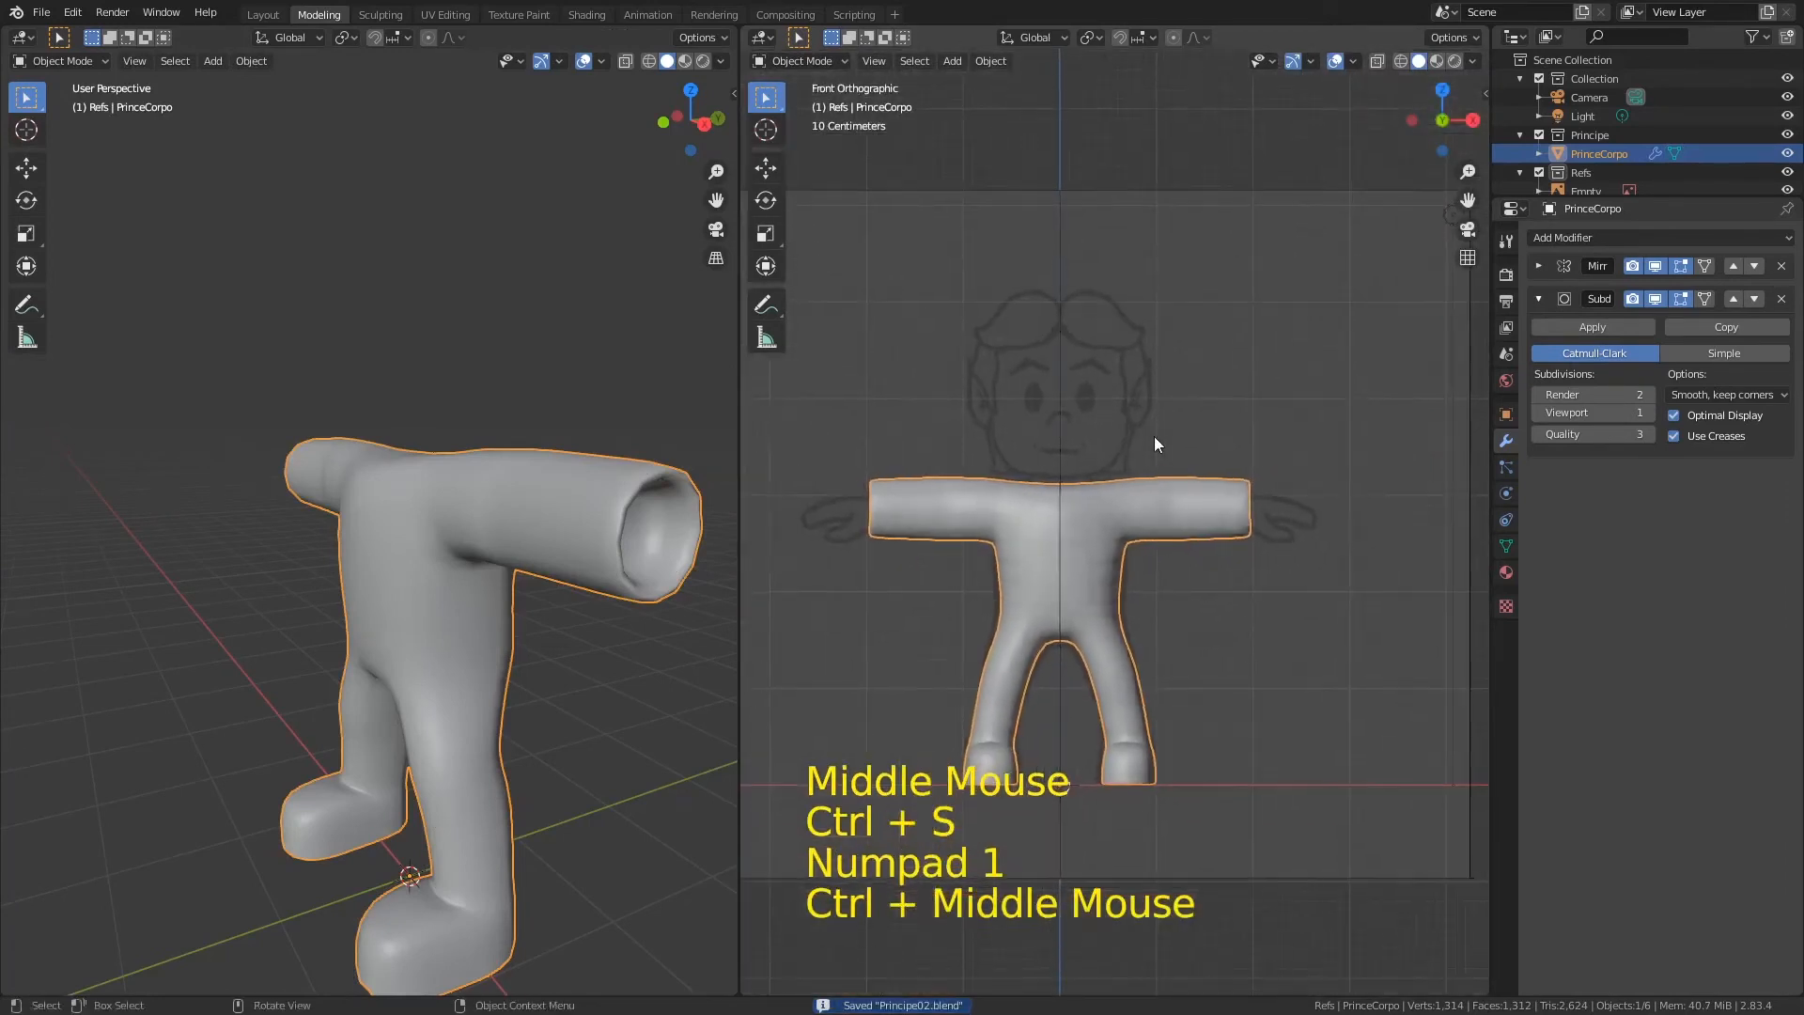
Step: Expand the selection to the whole arm and scale it along Z to about 0.83 to match the front reference
{"action": "key", "text": "Tab"}
{"action": "key", "text": "Tab"}
{"action": "key", "text": "Tab"}
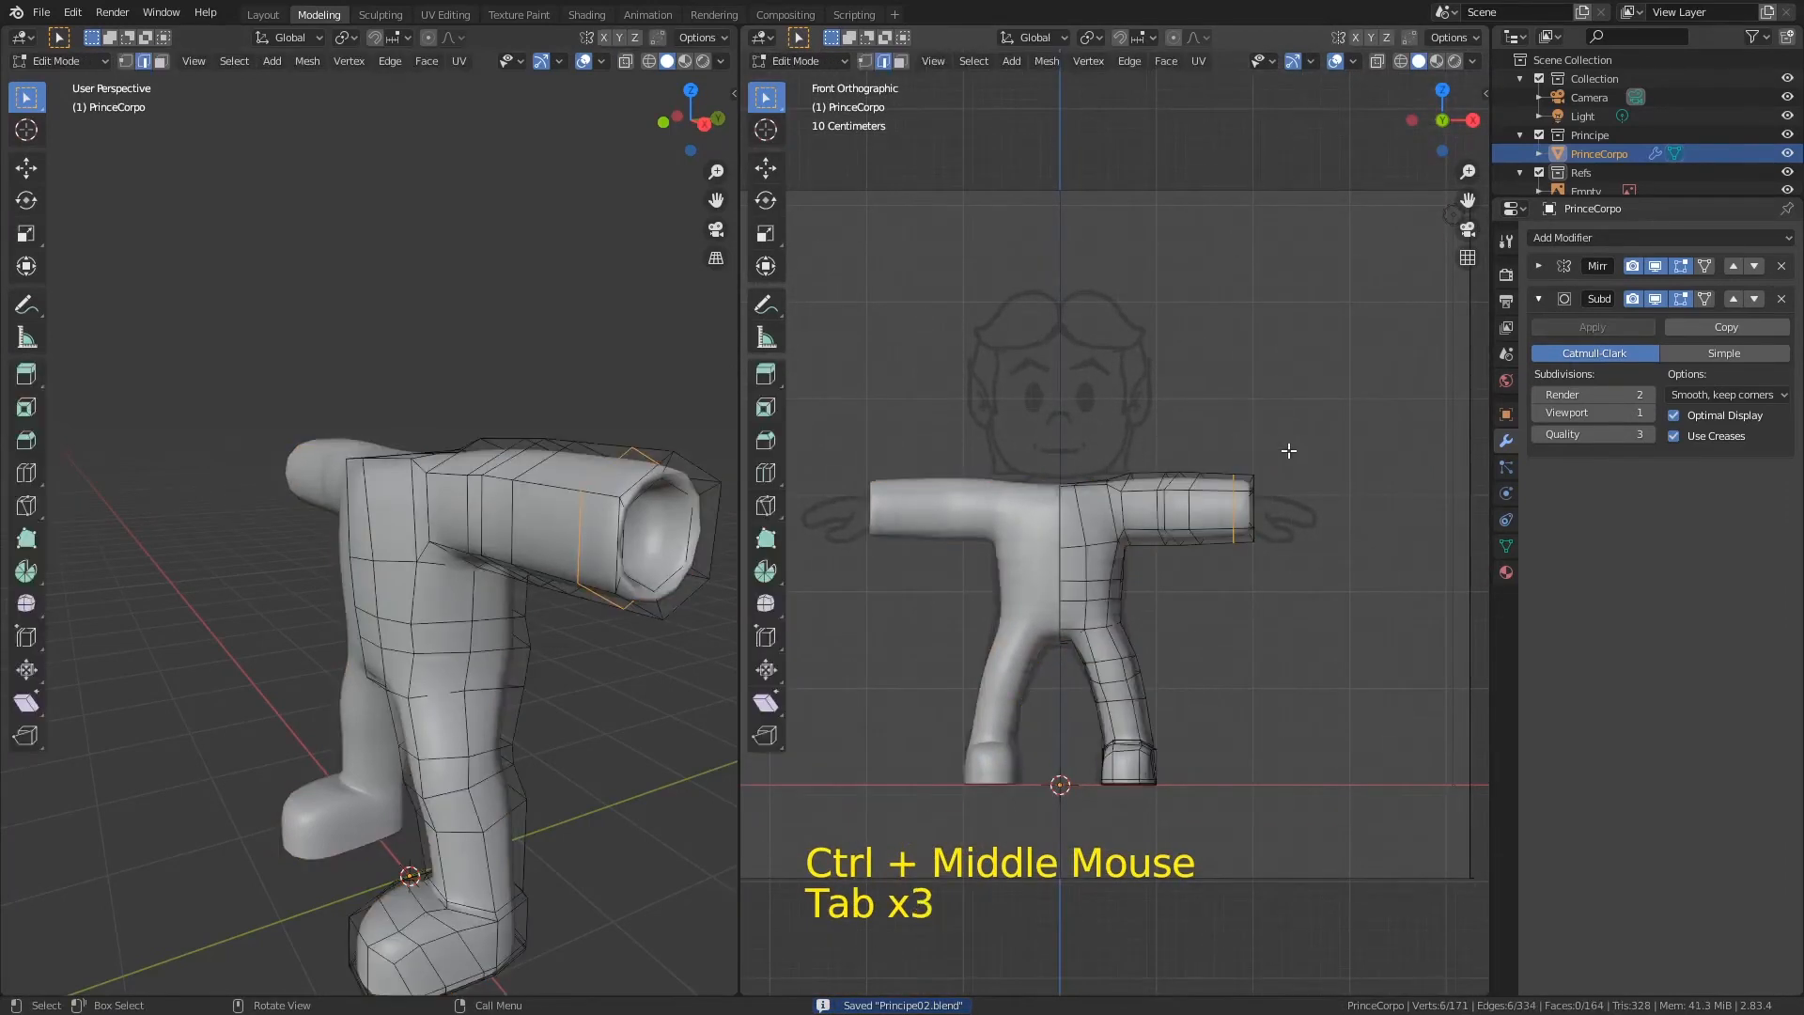
{"action": "key", "text": "ctrl+KP_Add"}
{"action": "key", "text": "ctrl+KP_Add"}
{"action": "key", "text": "ctrl+KP_Add"}
{"action": "key", "text": "ctrl+KP_Add"}
{"action": "key", "text": "ctrl+KP_Add"}
{"action": "key", "text": "ctrl+KP_Add"}
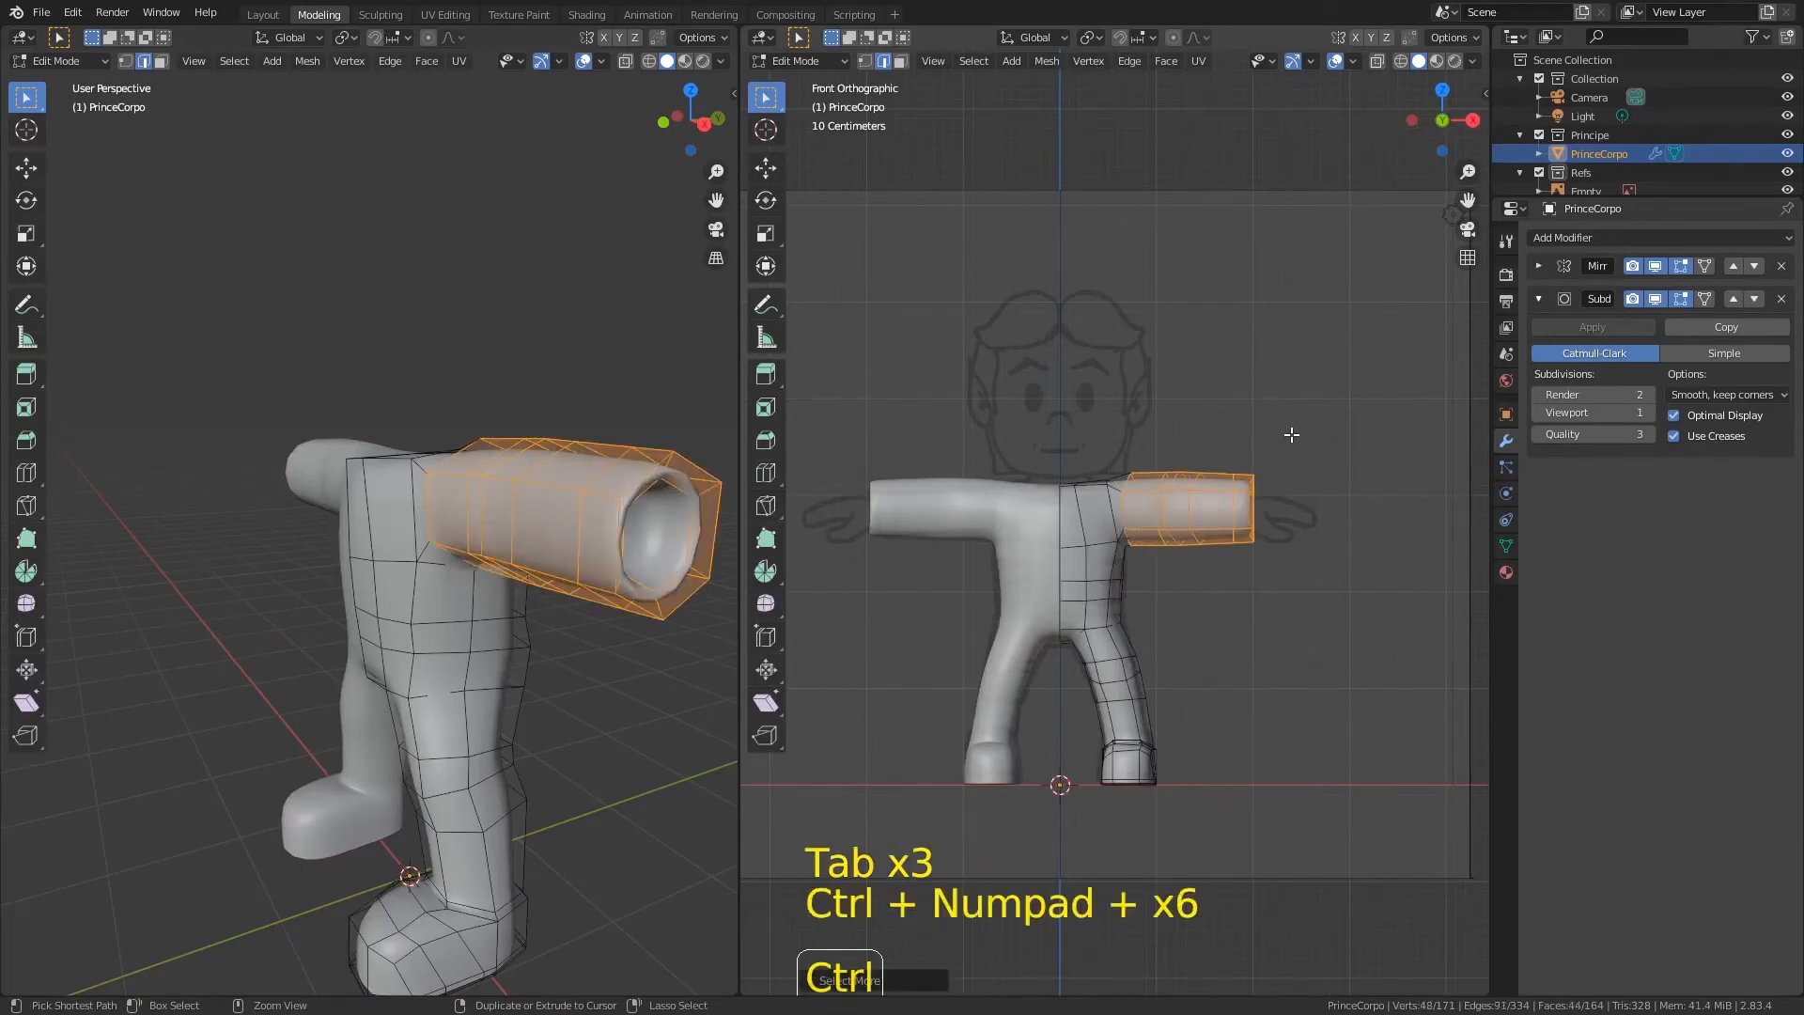
{"action": "key", "text": "s"}
{"action": "key", "text": "z"}
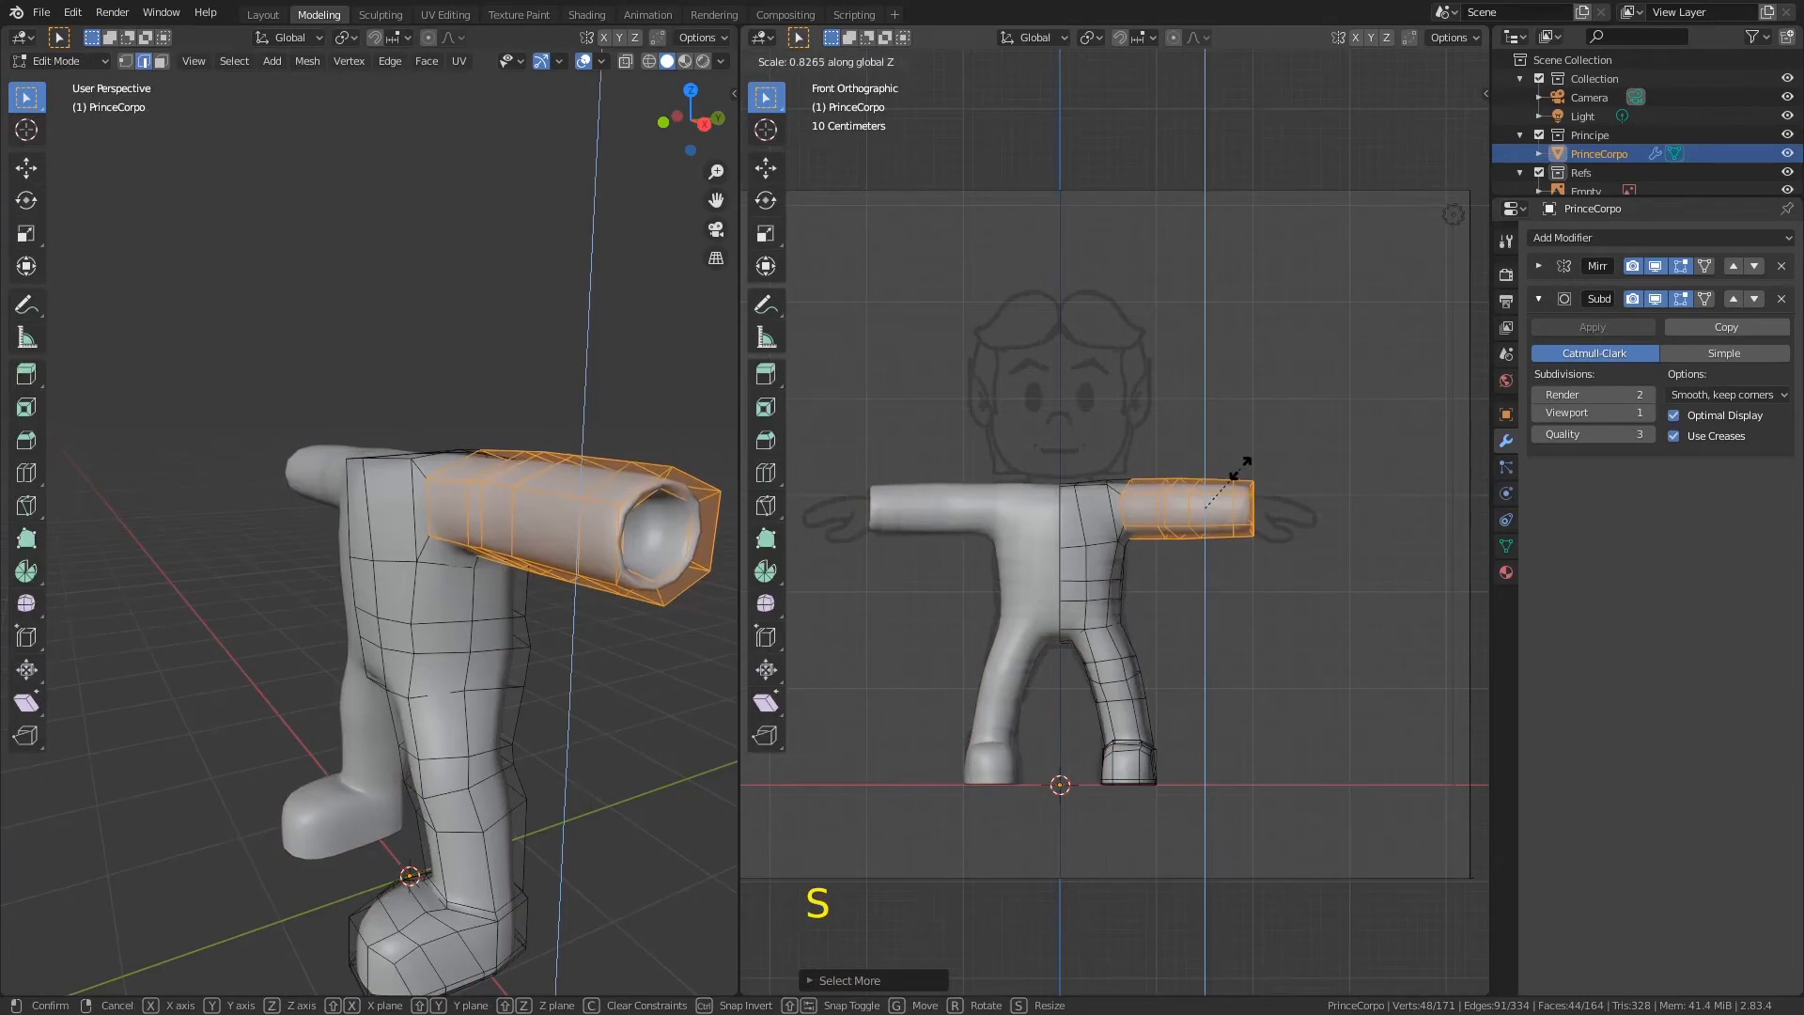
{"action": "left_click", "coordinate": [1241, 471]}
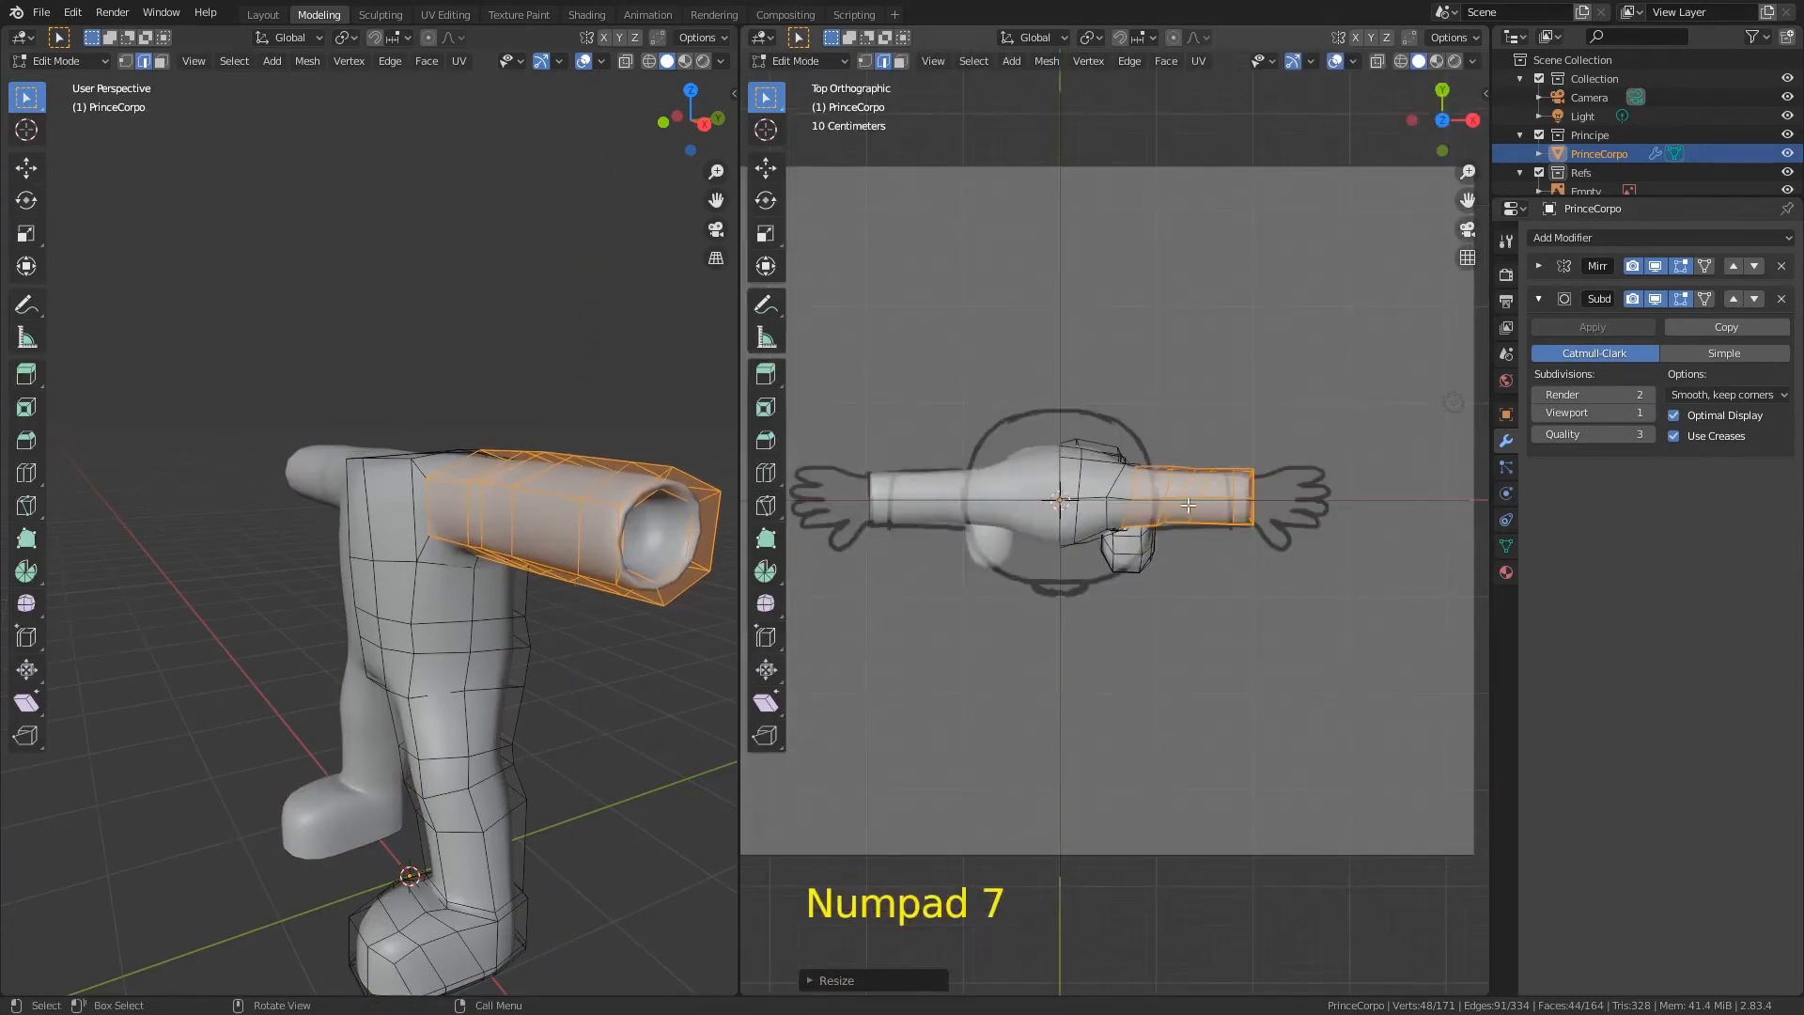
{"action": "middle_click_drag", "start_coordinate": [1245, 499], "coordinate": [573, 527]}
{"action": "middle_click_drag", "start_coordinate": [573, 526], "coordinate": [548, 556]}
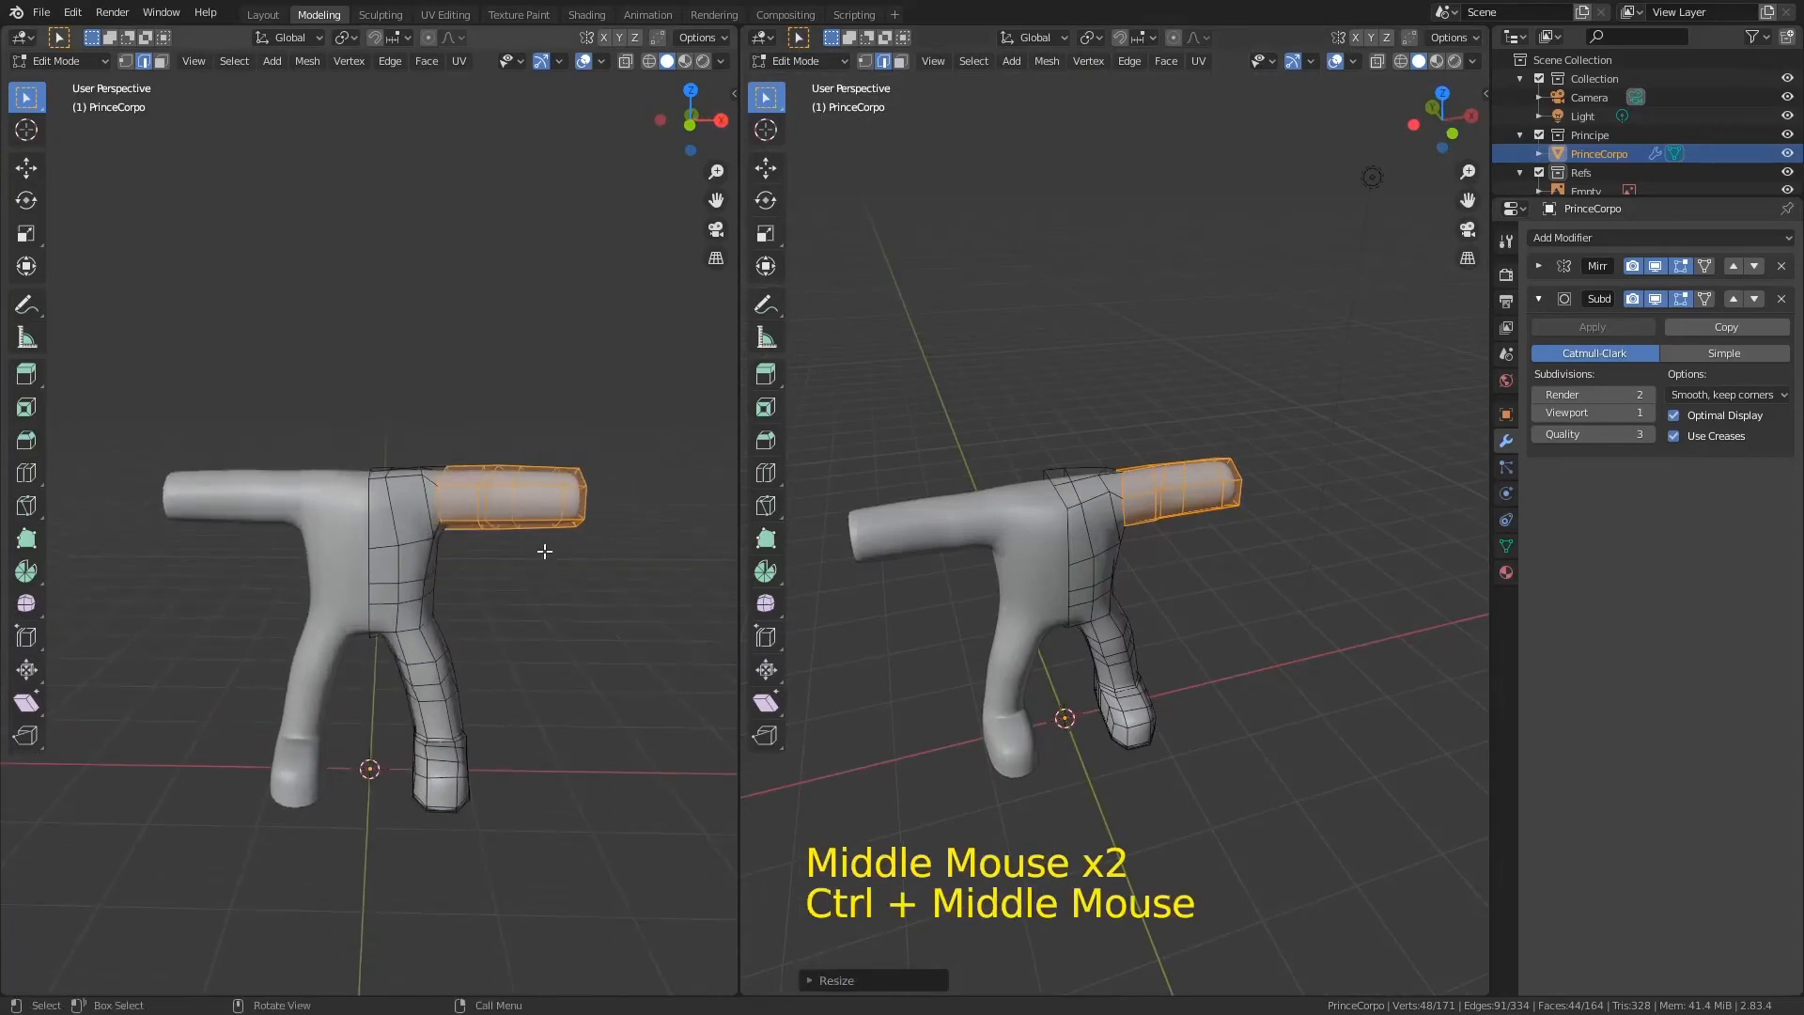
{"action": "key", "text": "Tab"}
{"action": "key", "text": "Tab"}
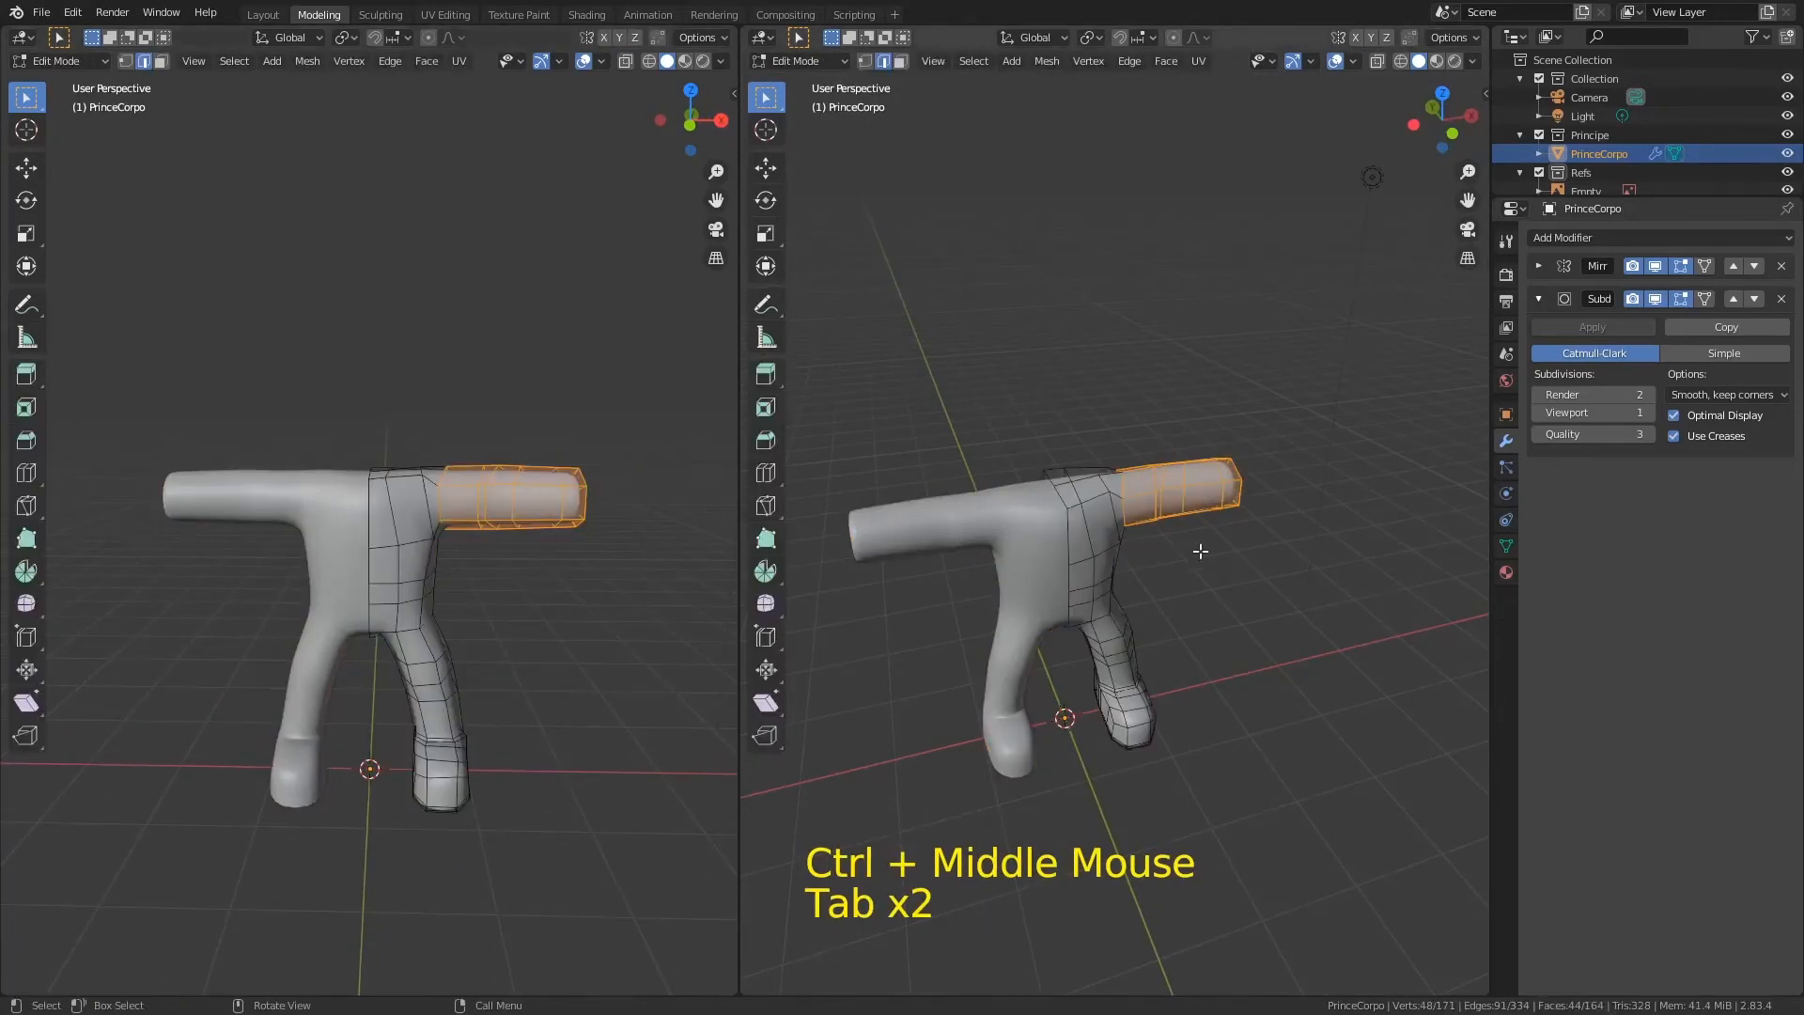
Step: Switch to vertex selection and raise the upper front vertex at the arm's base slightly in front view
{"action": "key", "text": "1"}
{"action": "key", "text": "KP_1"}
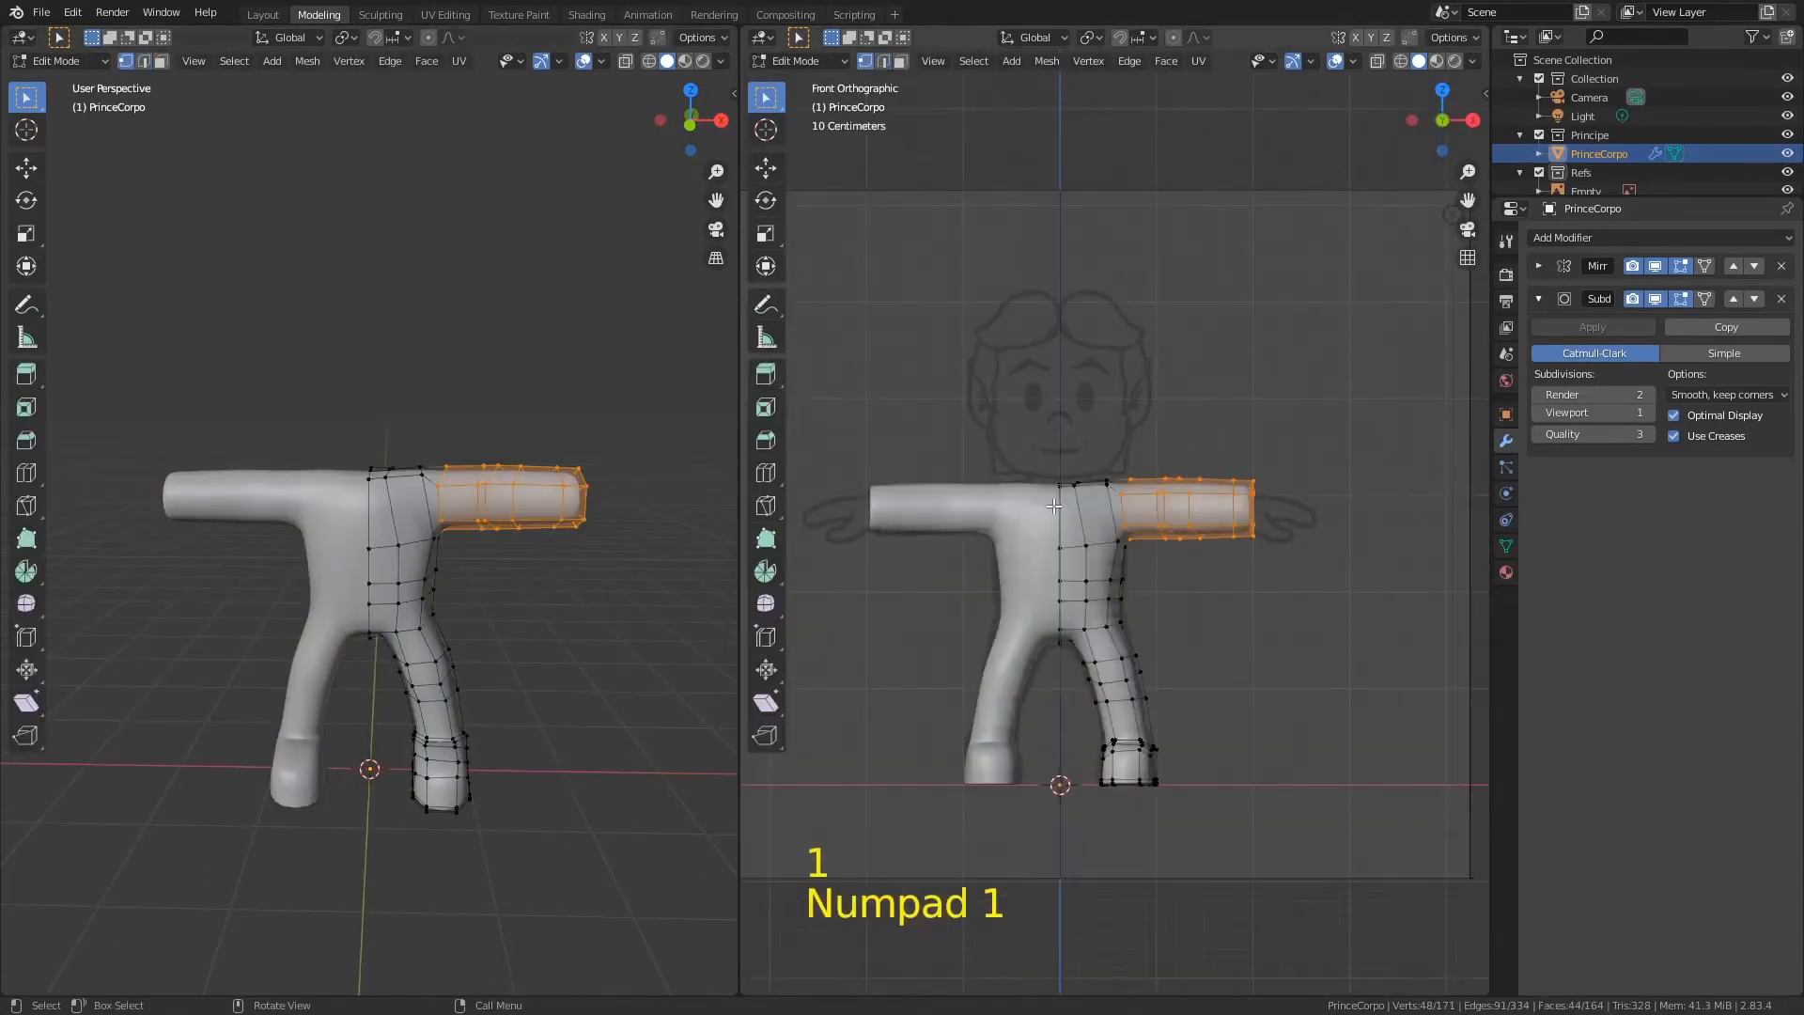
{"action": "middle_click_drag", "start_coordinate": [1053, 506], "coordinate": [483, 551], "text": "ctrl"}
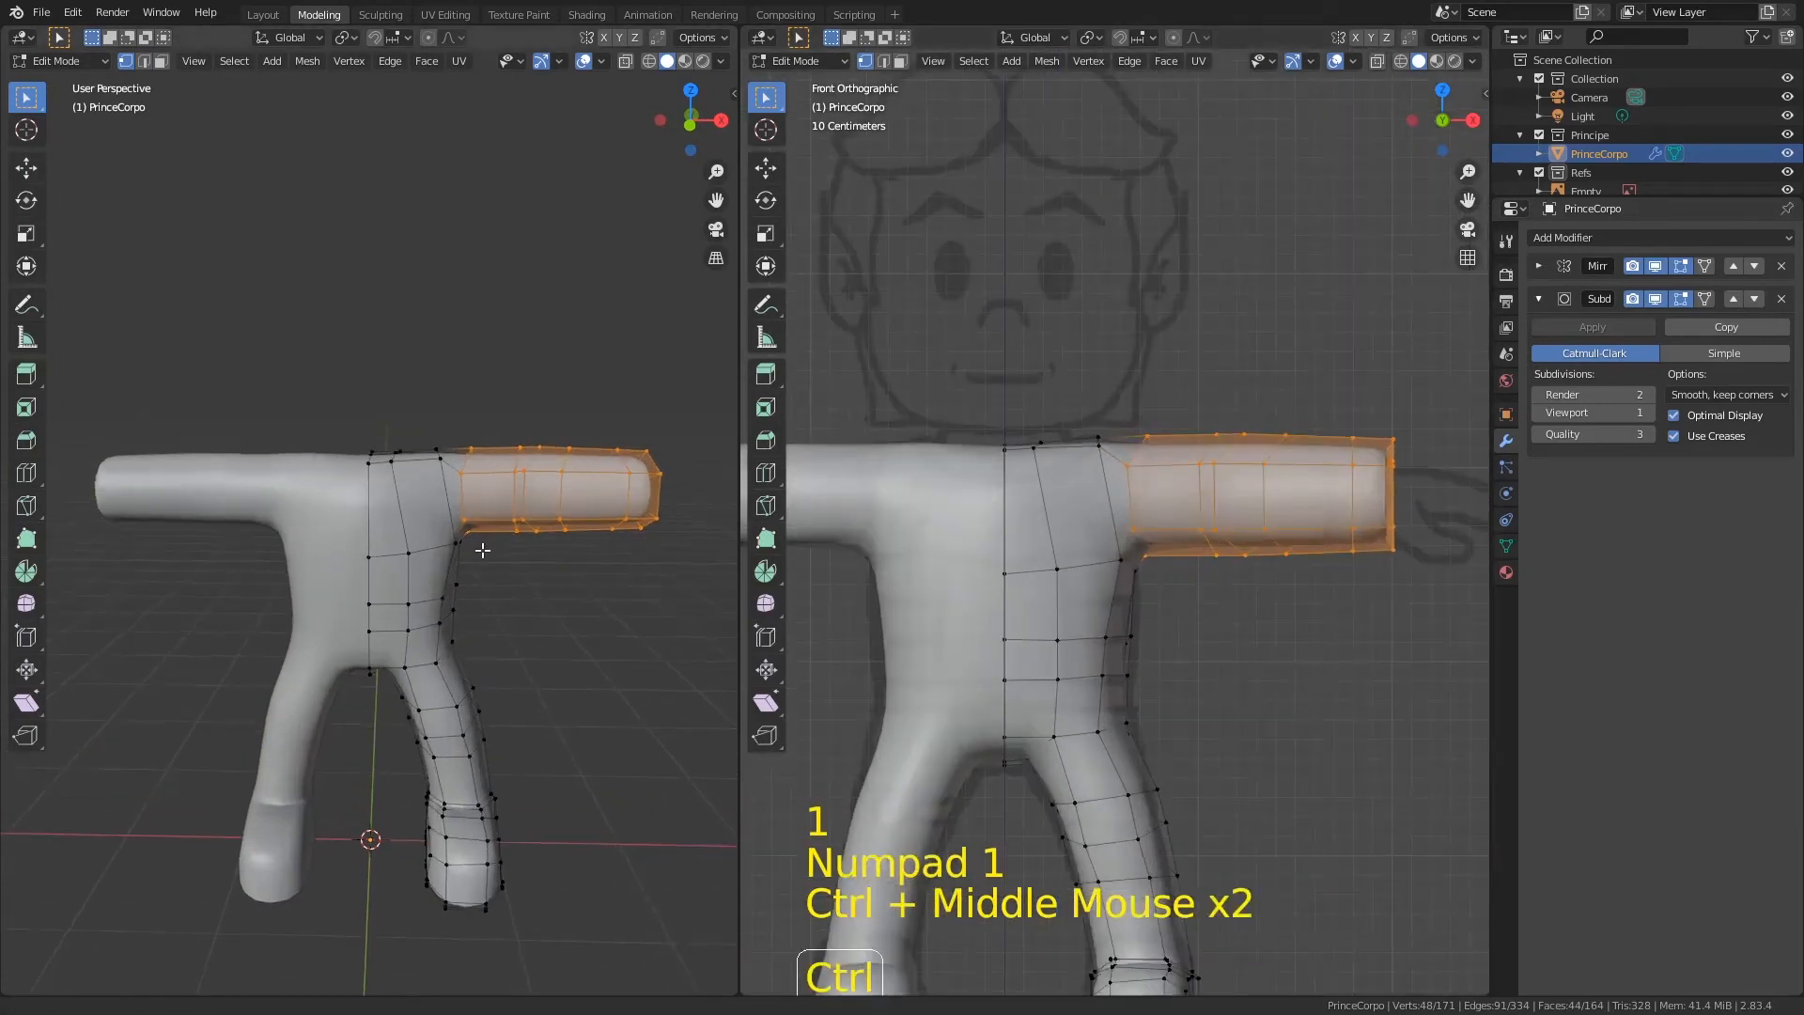
{"action": "key", "text": "KP_3"}
{"action": "middle_click_drag", "start_coordinate": [543, 435], "coordinate": [581, 385], "text": "shift"}
{"action": "middle_click_drag", "start_coordinate": [1165, 512], "coordinate": [1179, 496], "text": "ctrl"}
{"action": "left_click", "coordinate": [1176, 483]}
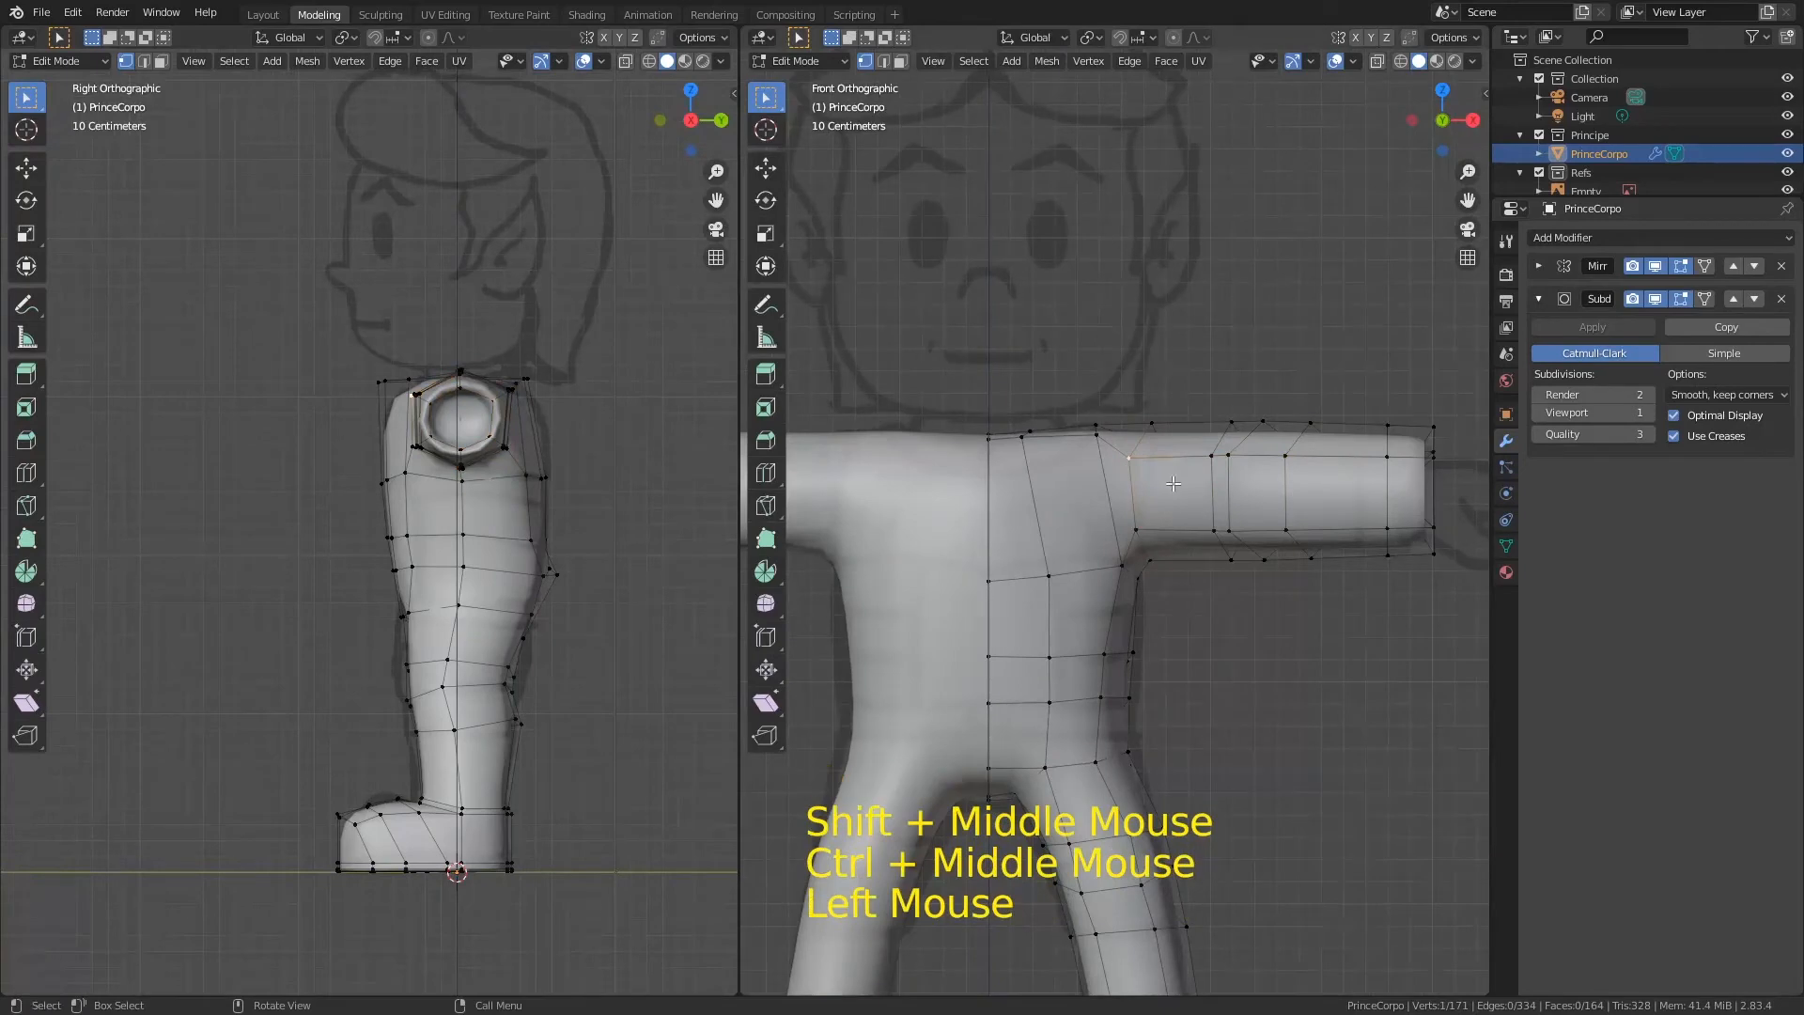
{"action": "key", "text": "g"}
{"action": "left_click", "coordinate": [1175, 459]}
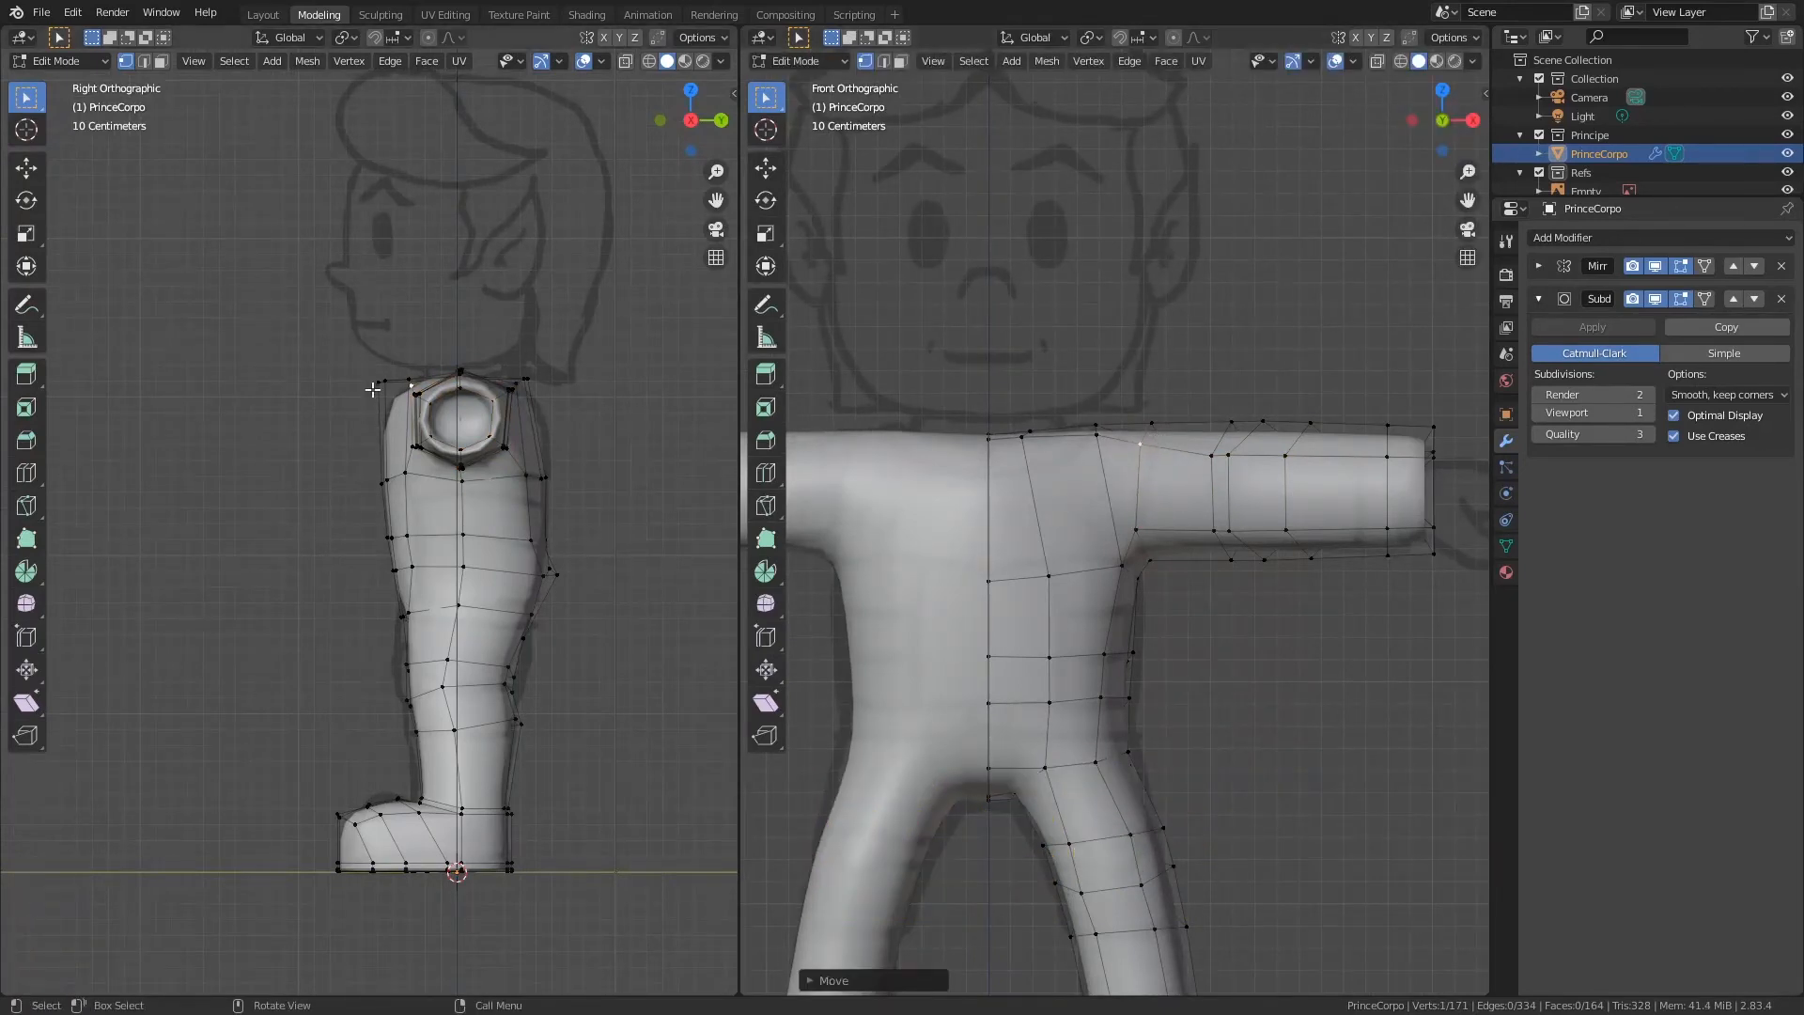
Step: Move the rear shoulder vertex toward the body's centre in top view and turn off subdivision display in edit mode
{"action": "key", "text": "KP_7"}
{"action": "middle_click_drag", "start_coordinate": [547, 595], "coordinate": [432, 801], "text": "shift"}
{"action": "left_click", "coordinate": [534, 254]}
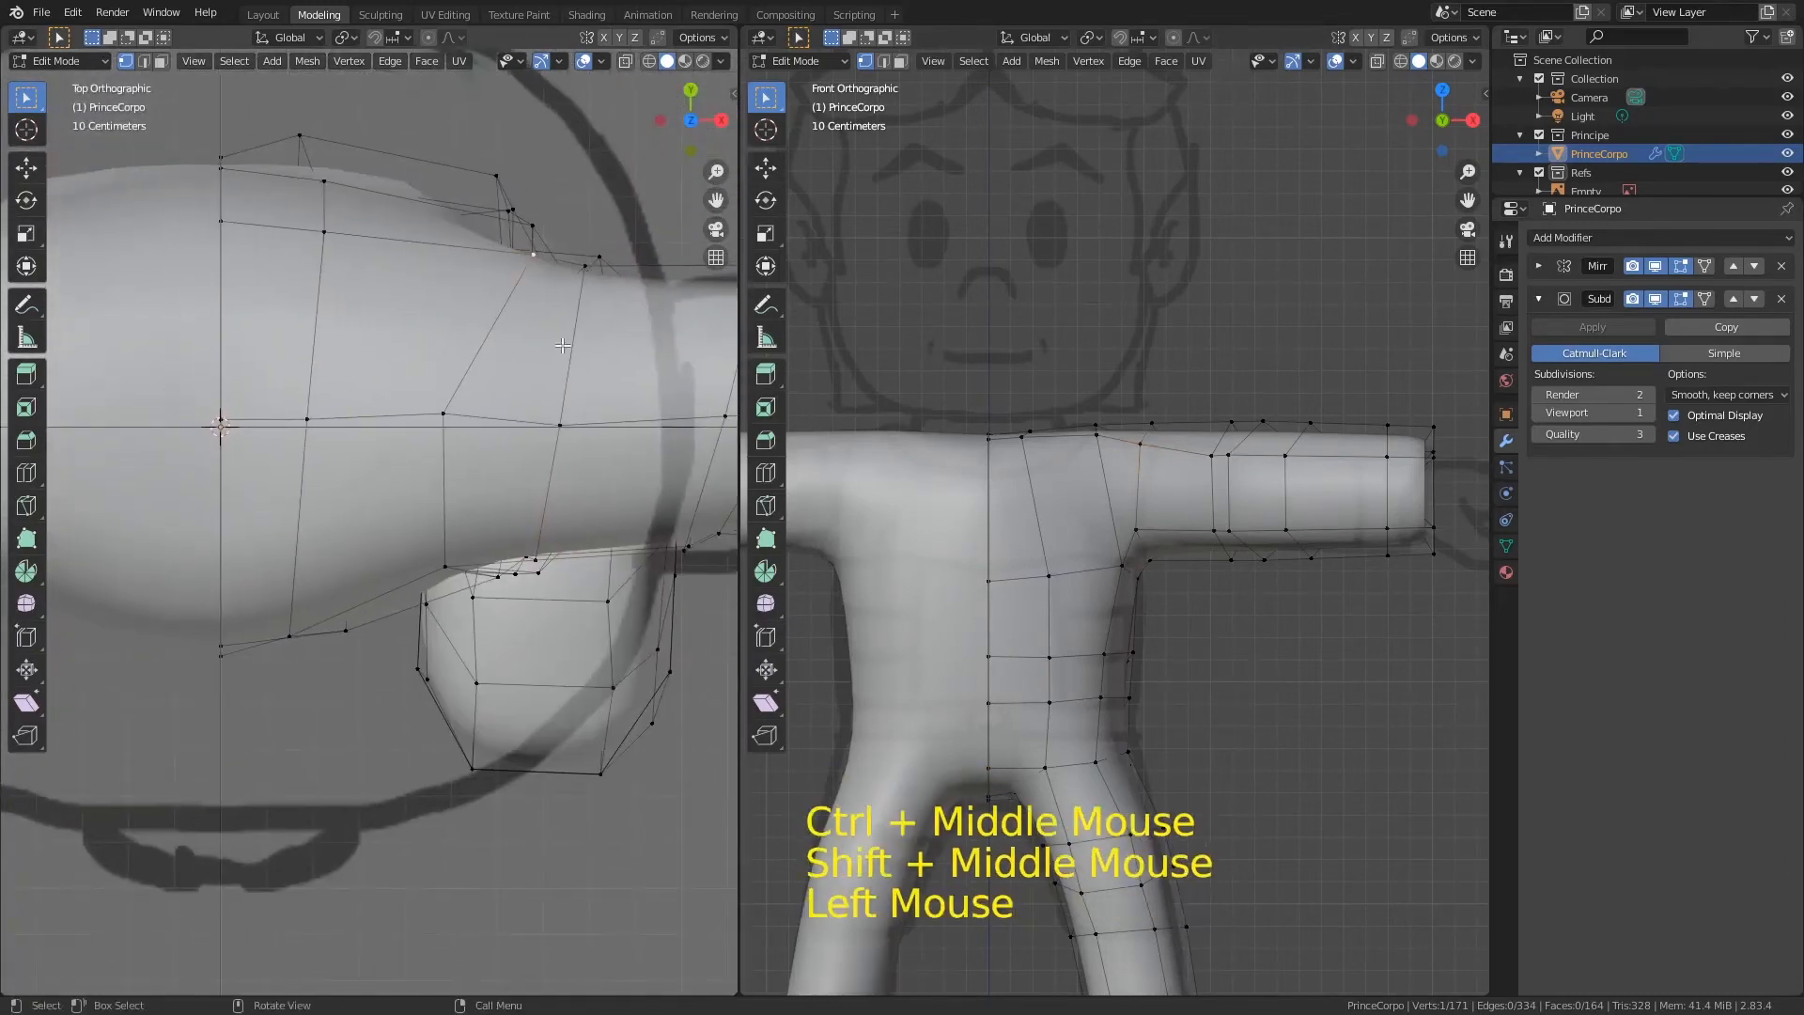
{"action": "key", "text": "g"}
{"action": "left_click", "coordinate": [505, 303]}
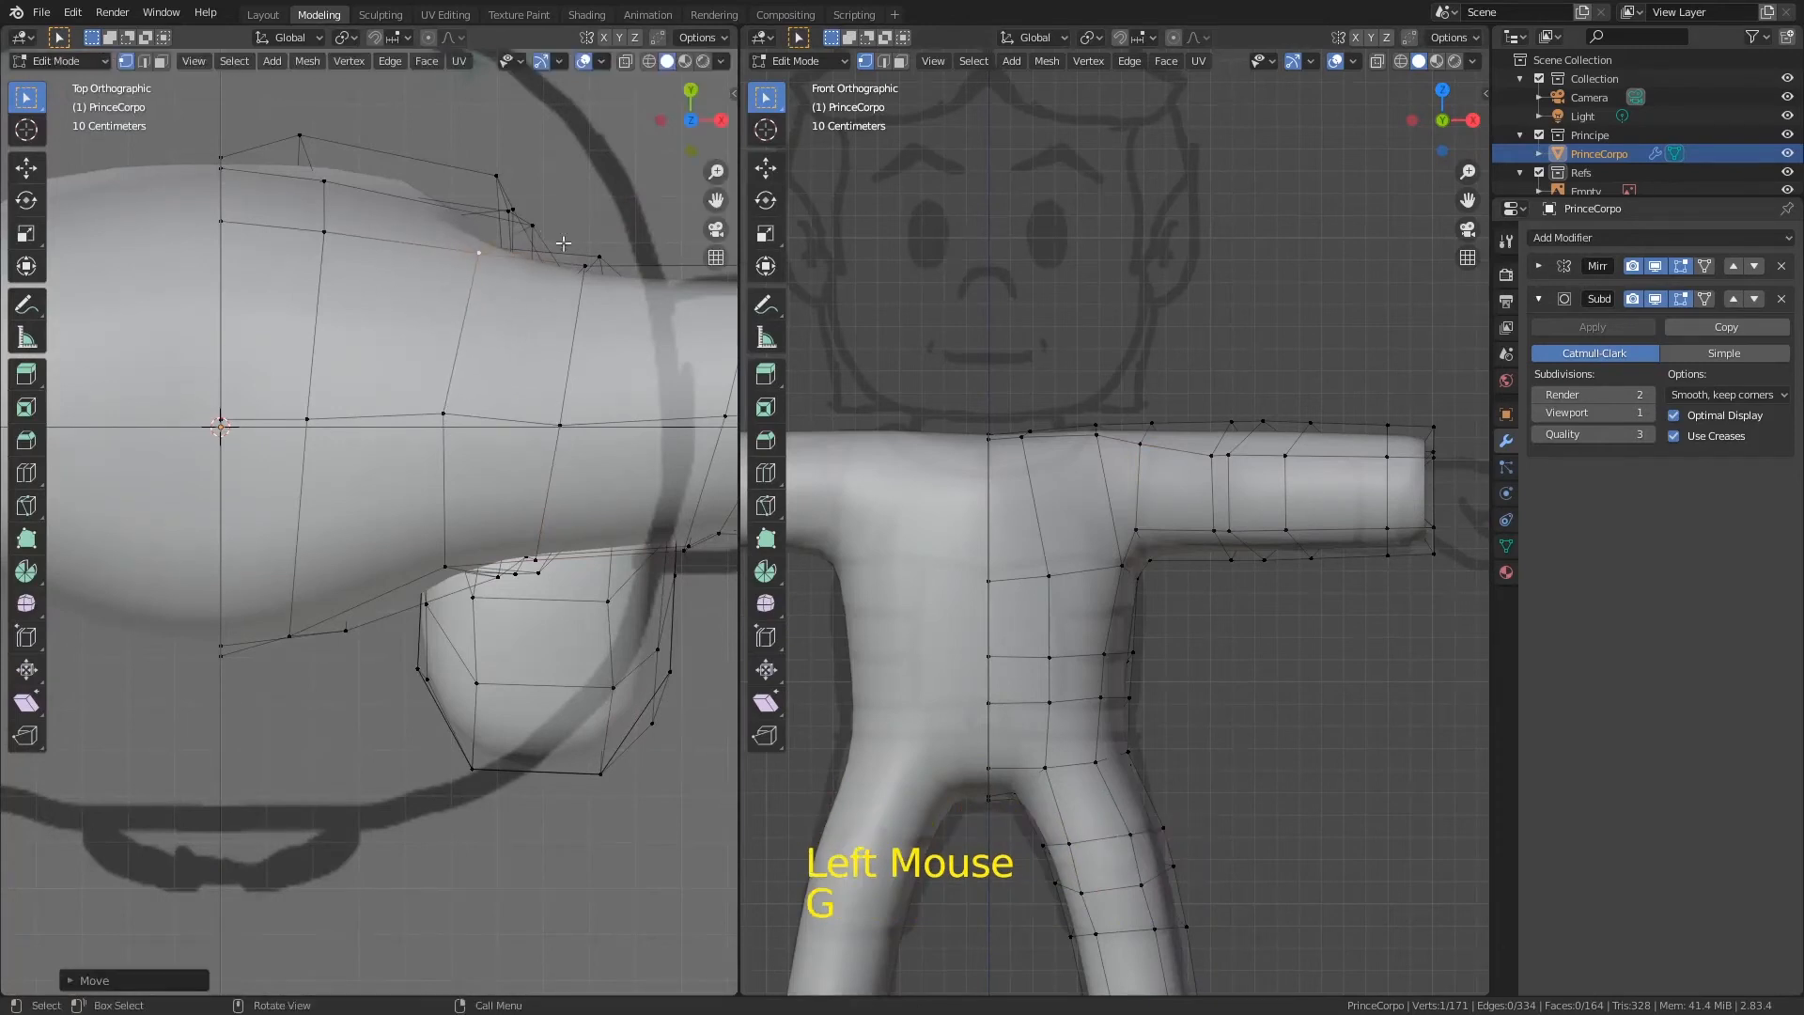
{"action": "left_click", "coordinate": [1681, 298]}
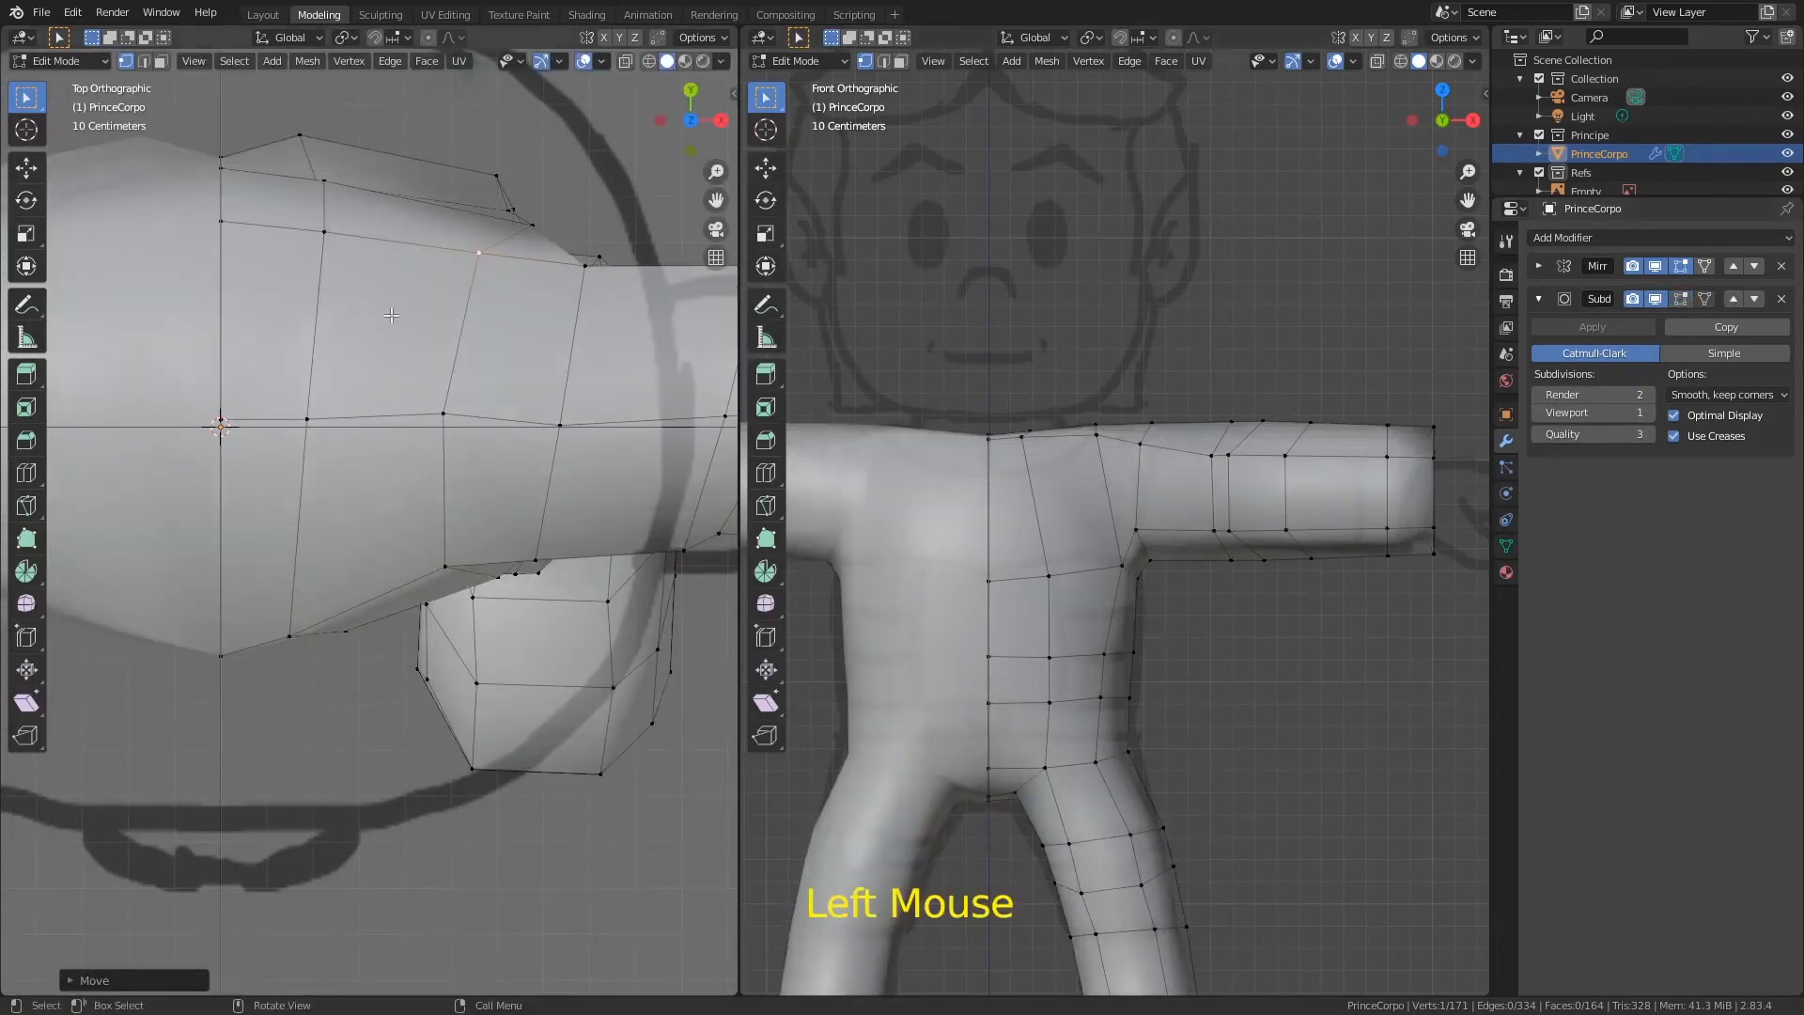
Step: Adjust the rear shoulder vertices in top view and move the arm base's back vertex about 0.1 m toward the torso
{"action": "key", "text": "g"}
{"action": "left_click", "coordinate": [502, 231]}
{"action": "key", "text": "g"}
{"action": "left_click", "coordinate": [501, 208]}
{"action": "left_click", "coordinate": [587, 284]}
{"action": "key", "text": "g"}
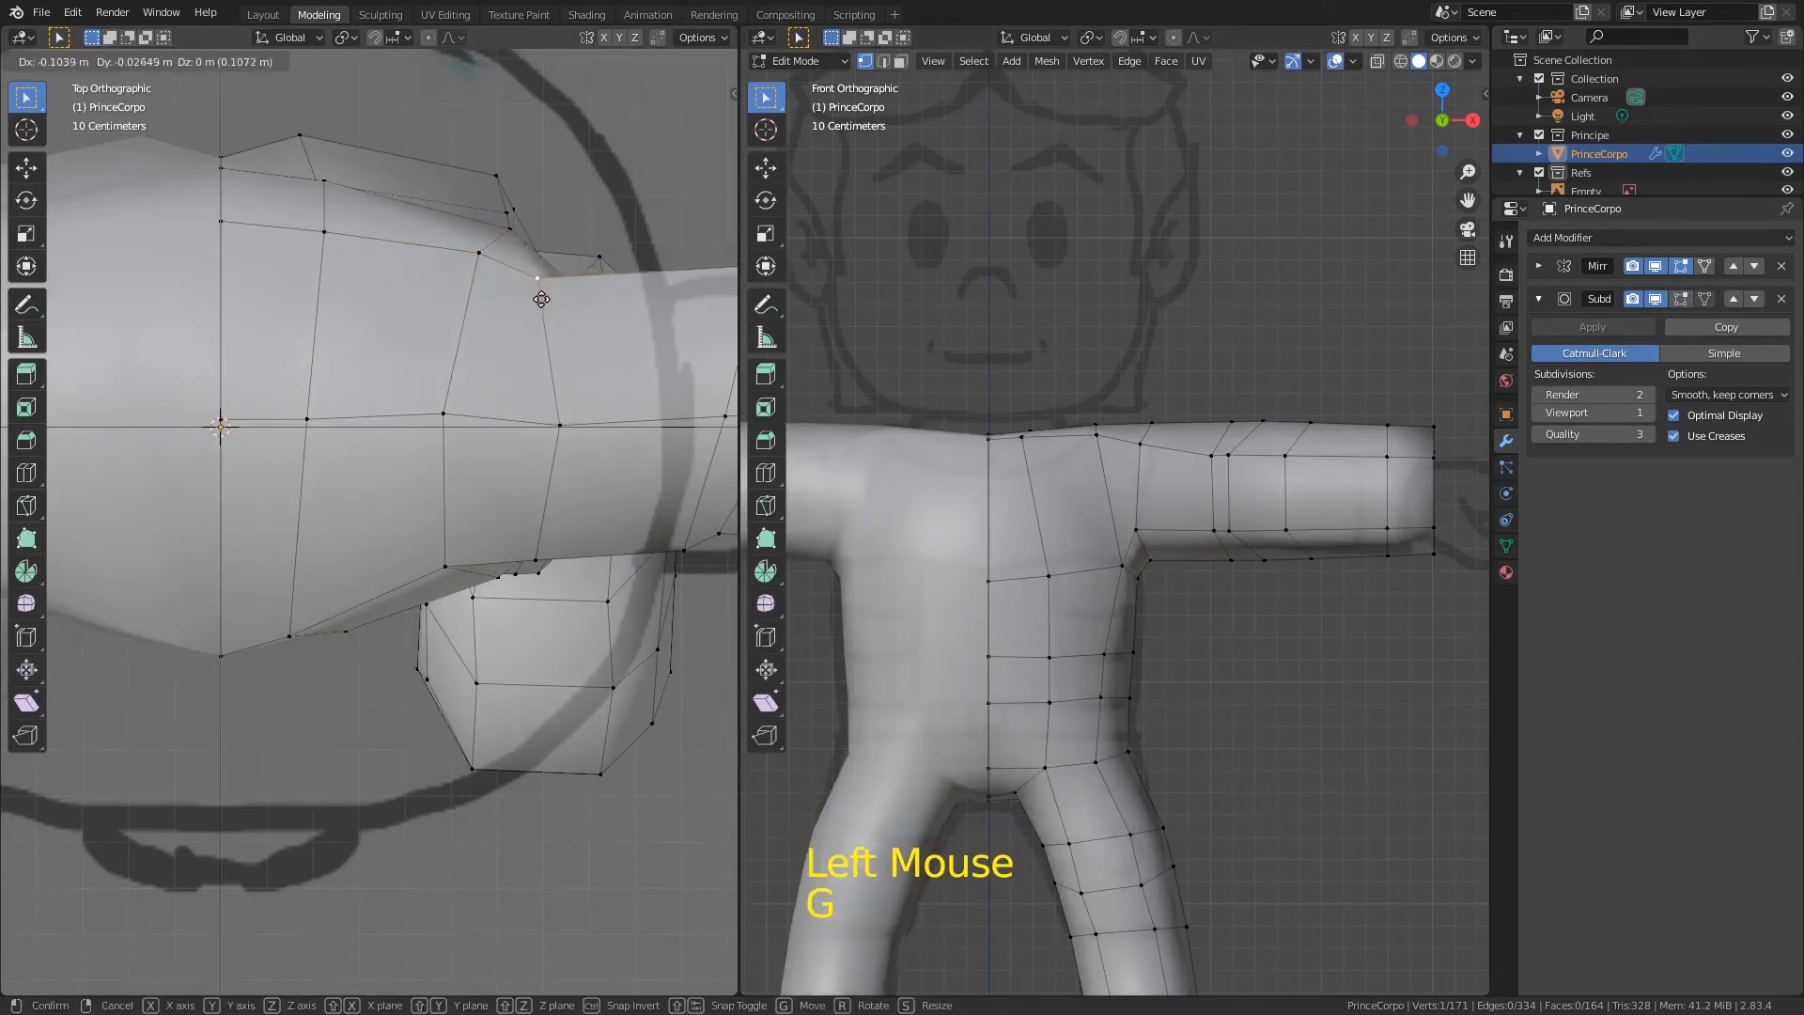
{"action": "left_click", "coordinate": [545, 301]}
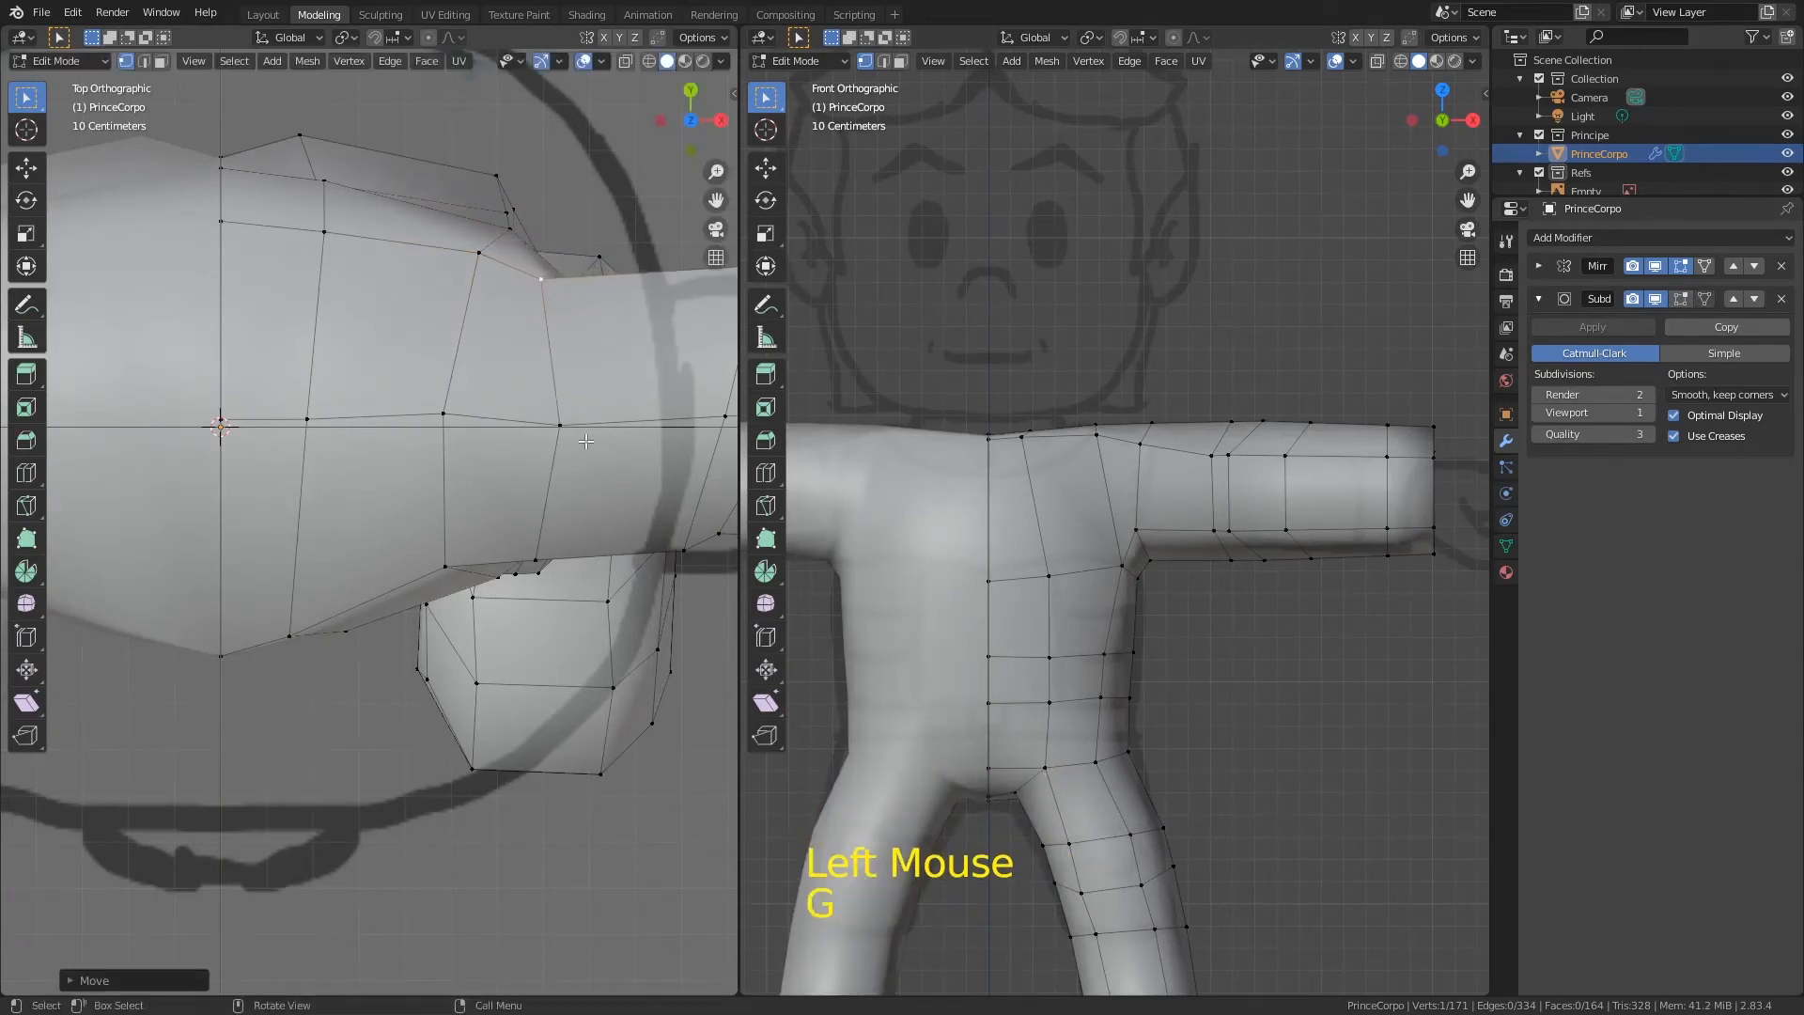
Step: Reposition the front vertex at the arm's base and the neighbouring front armpit vertex in top view
{"action": "left_click", "coordinate": [536, 561]}
{"action": "key", "text": "g"}
{"action": "left_click", "coordinate": [549, 525]}
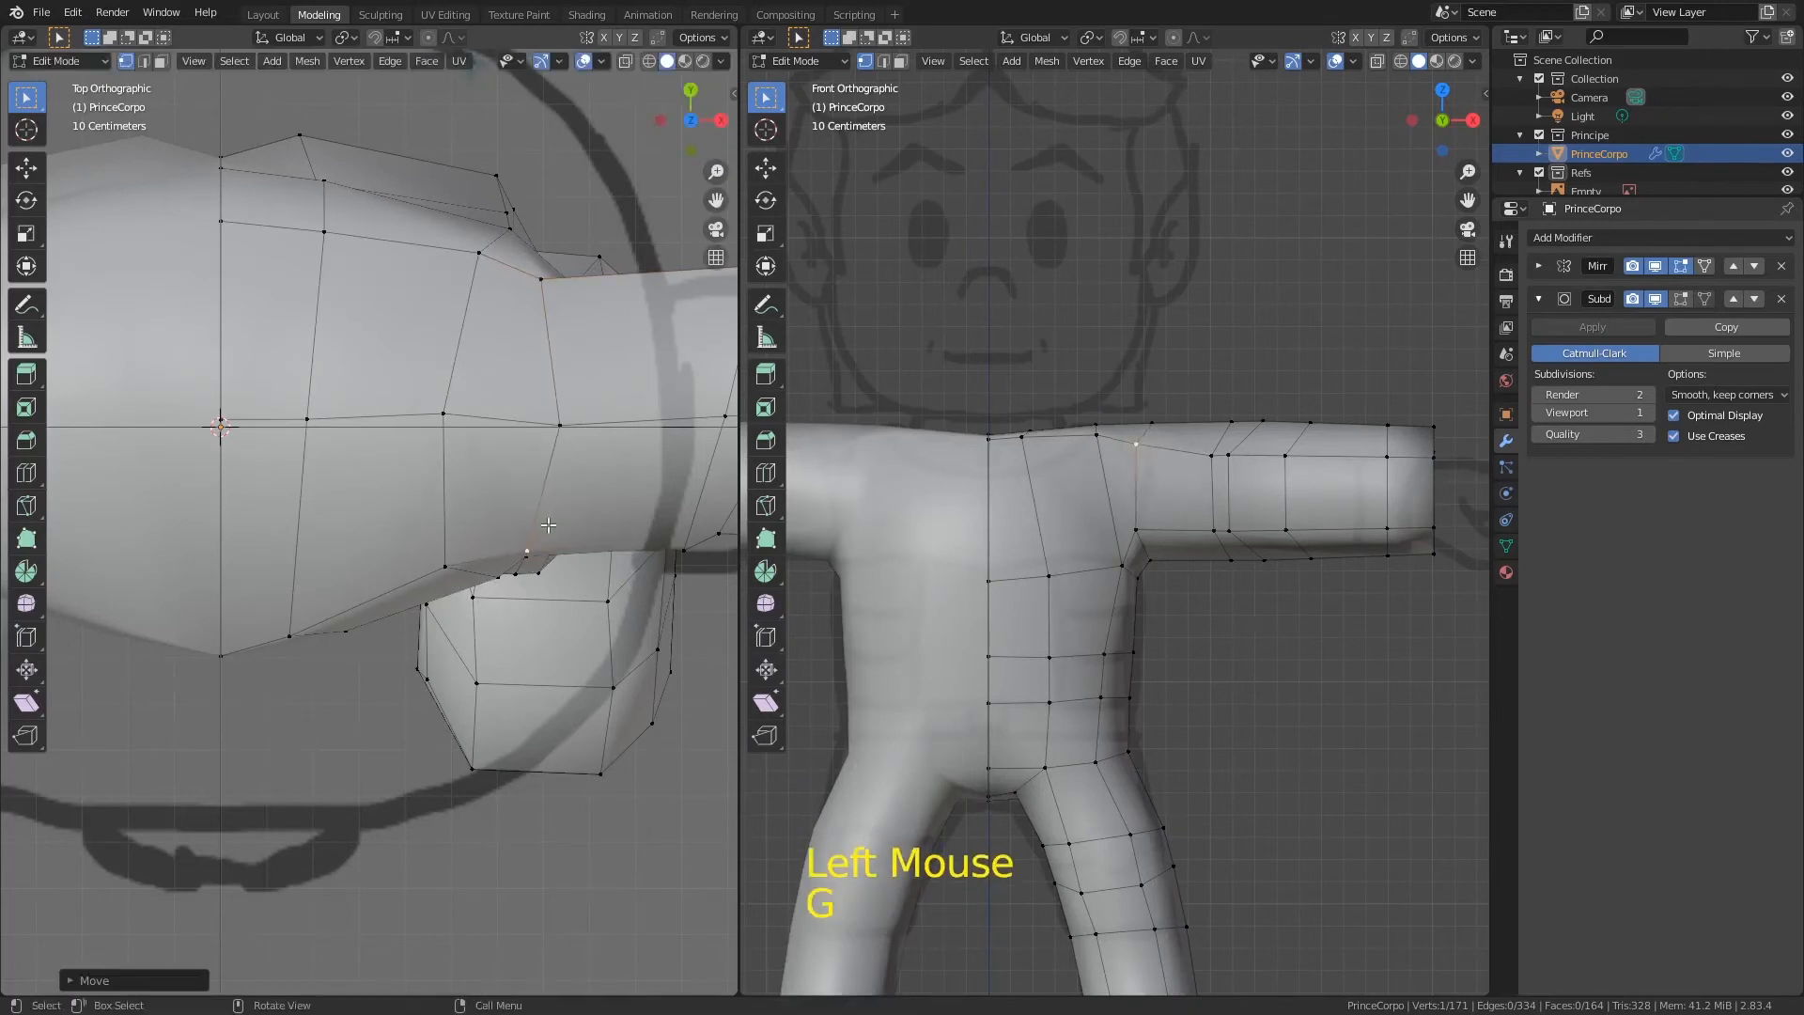
{"action": "left_click", "coordinate": [497, 574]}
{"action": "key", "text": "g"}
{"action": "left_click", "coordinate": [471, 620]}
Step: Adjust the underarm vertices in front view to smooth the transition between the torso and the arm
{"action": "left_click", "coordinate": [1136, 555]}
{"action": "key", "text": "g"}
{"action": "left_click", "coordinate": [1138, 581]}
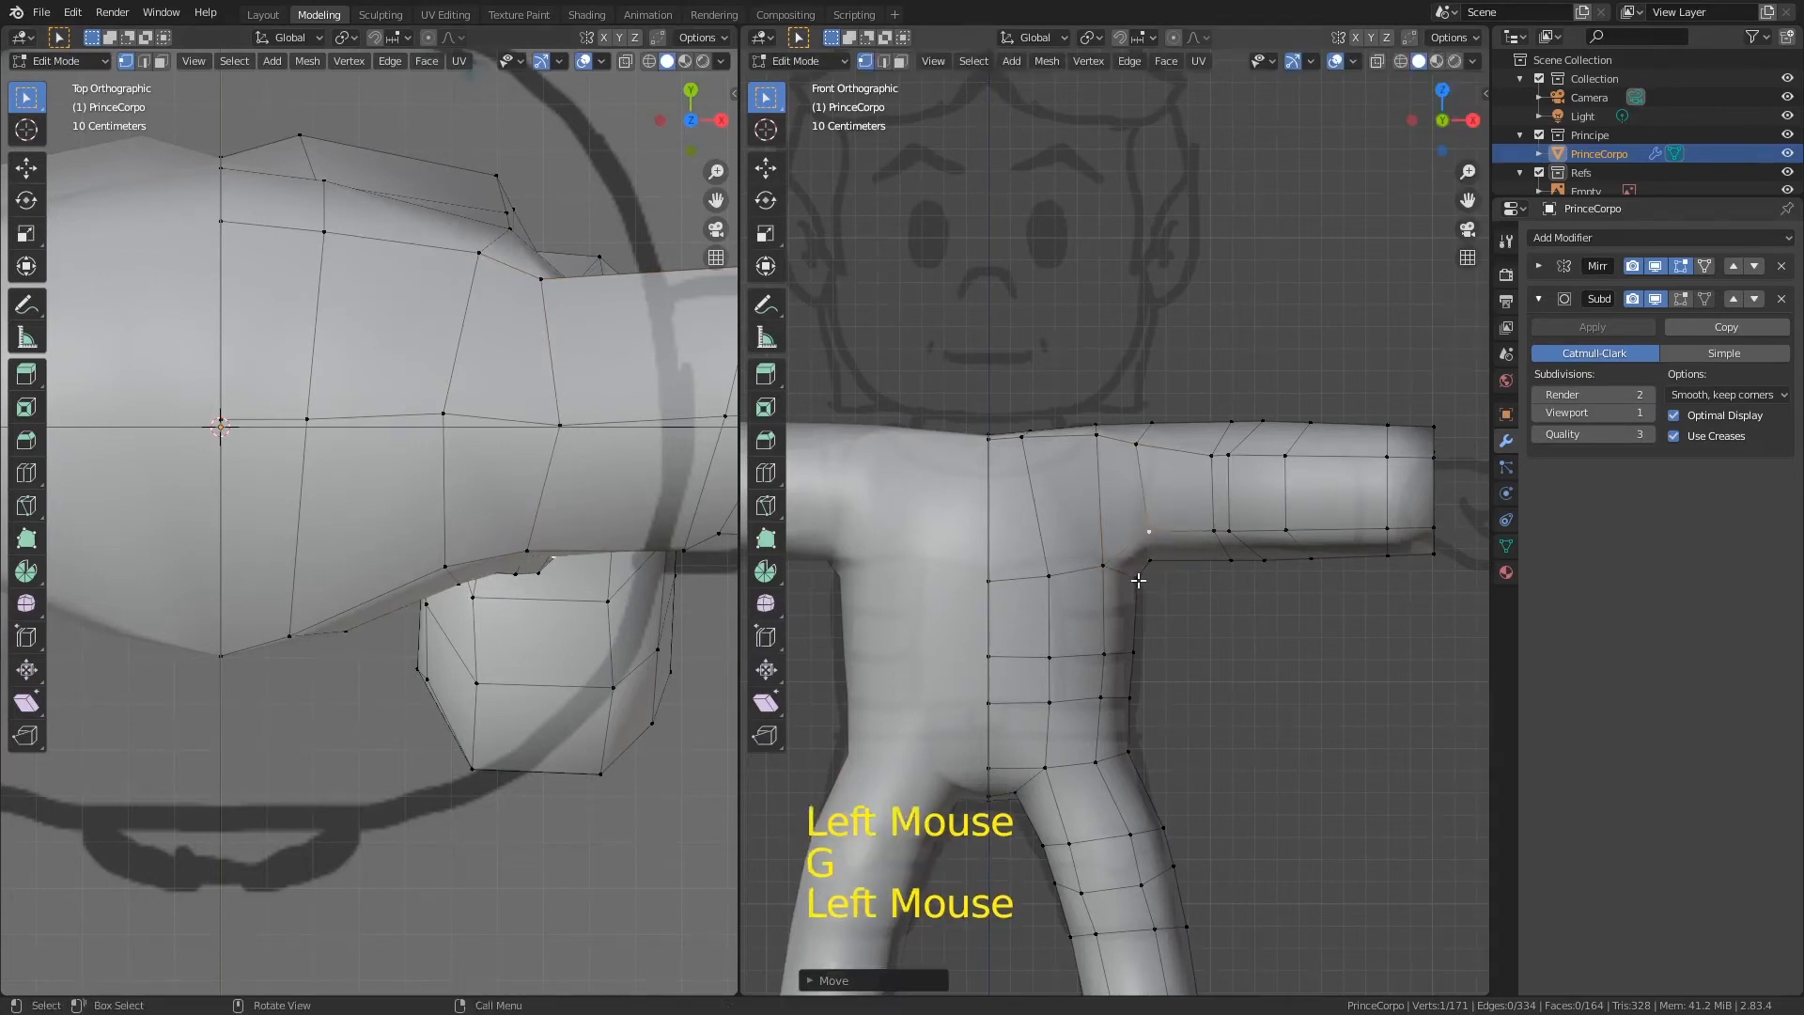
{"action": "key", "text": "g"}
{"action": "left_click", "coordinate": [1133, 563]}
{"action": "key", "text": "g"}
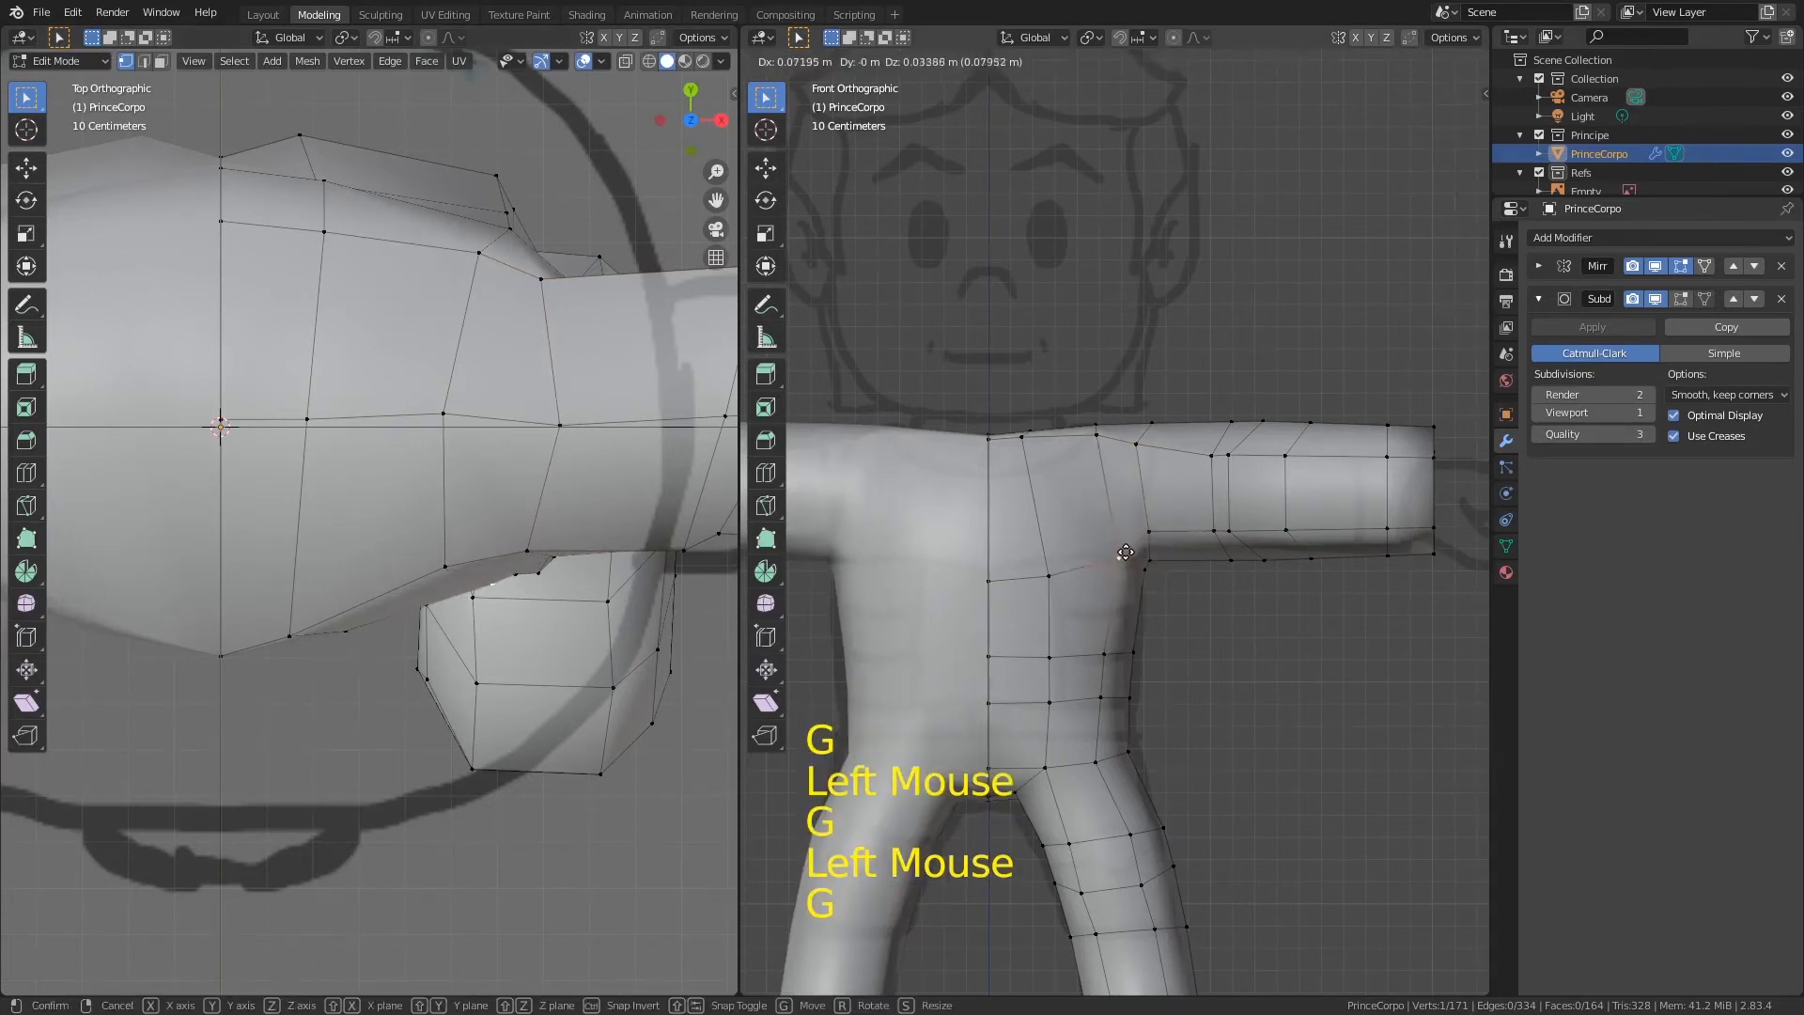
{"action": "left_click", "coordinate": [1126, 555]}
Step: Adjust the two vertices along the top of the shoulder in front view, moving the one nearer the neck outward
{"action": "left_click", "coordinate": [1101, 419]}
{"action": "key", "text": "g"}
{"action": "left_click", "coordinate": [1096, 421]}
{"action": "left_click", "coordinate": [1045, 430]}
{"action": "key", "text": "g"}
{"action": "left_click", "coordinate": [1067, 452]}
Step: Move the two upper front chest vertices nearest the centre line back toward the torso in top view
{"action": "middle_click_drag", "start_coordinate": [1067, 452], "coordinate": [1051, 536]}
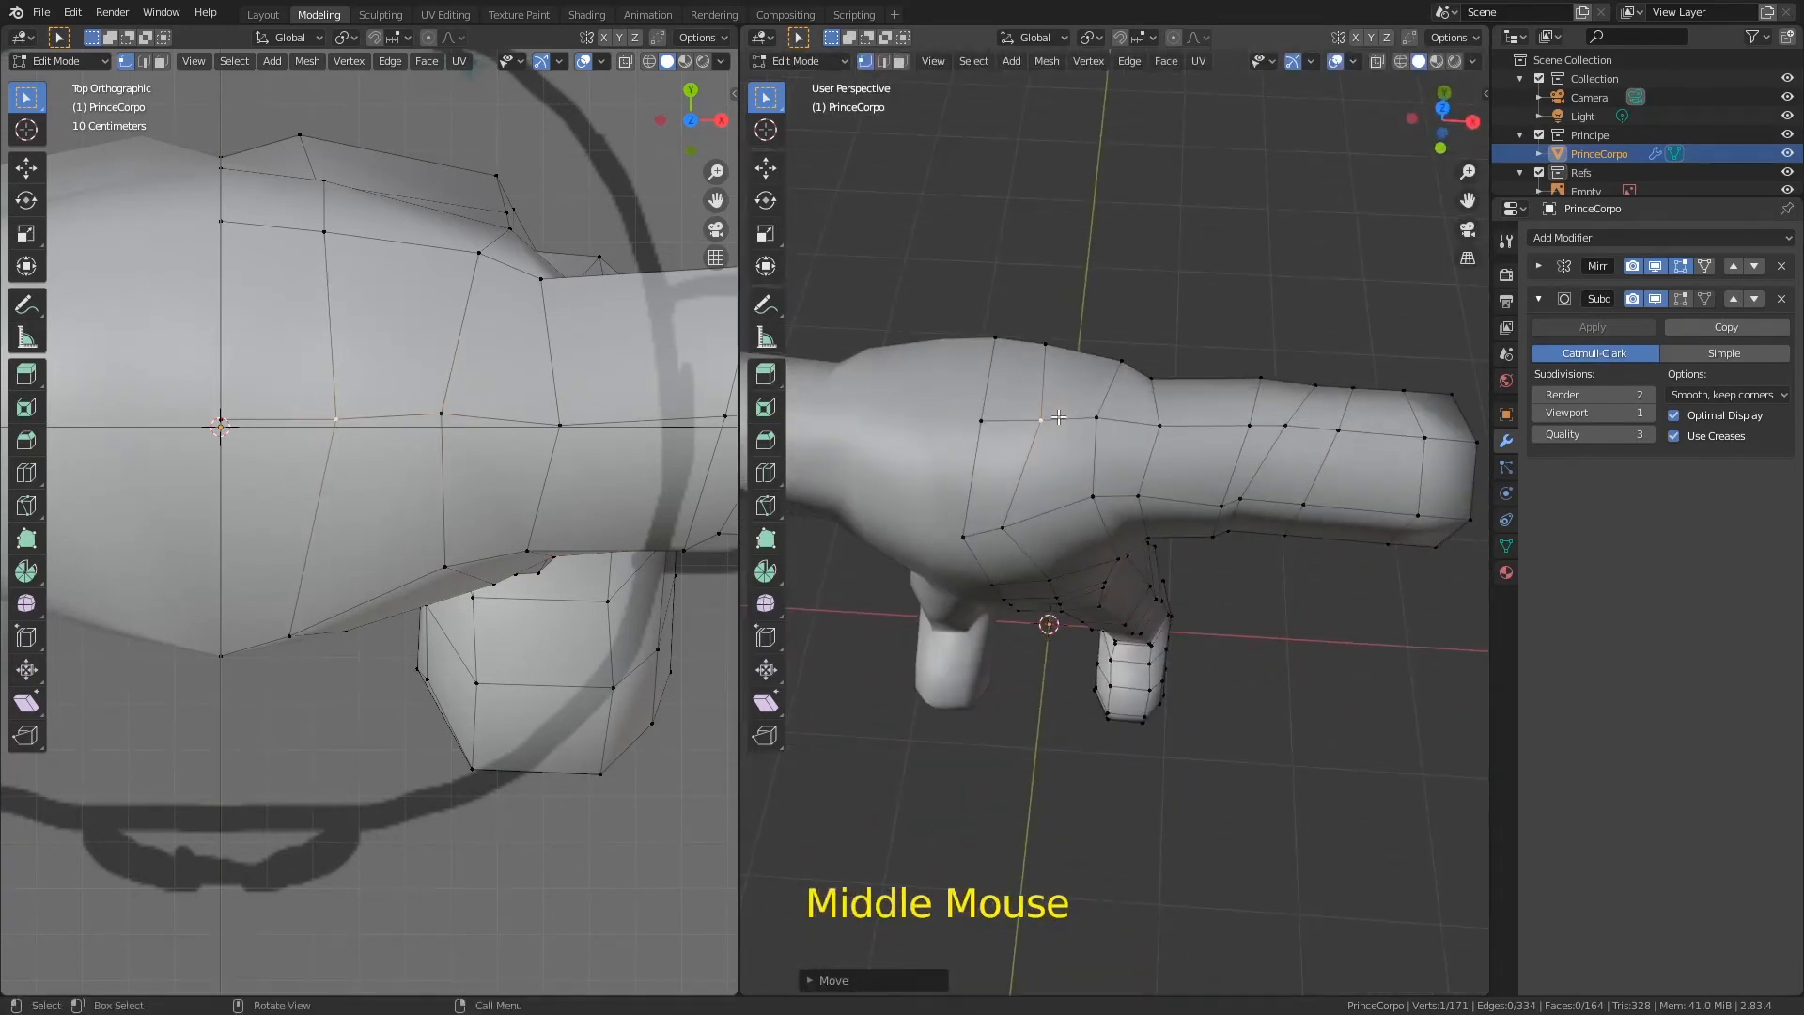
{"action": "left_click", "coordinate": [290, 634]}
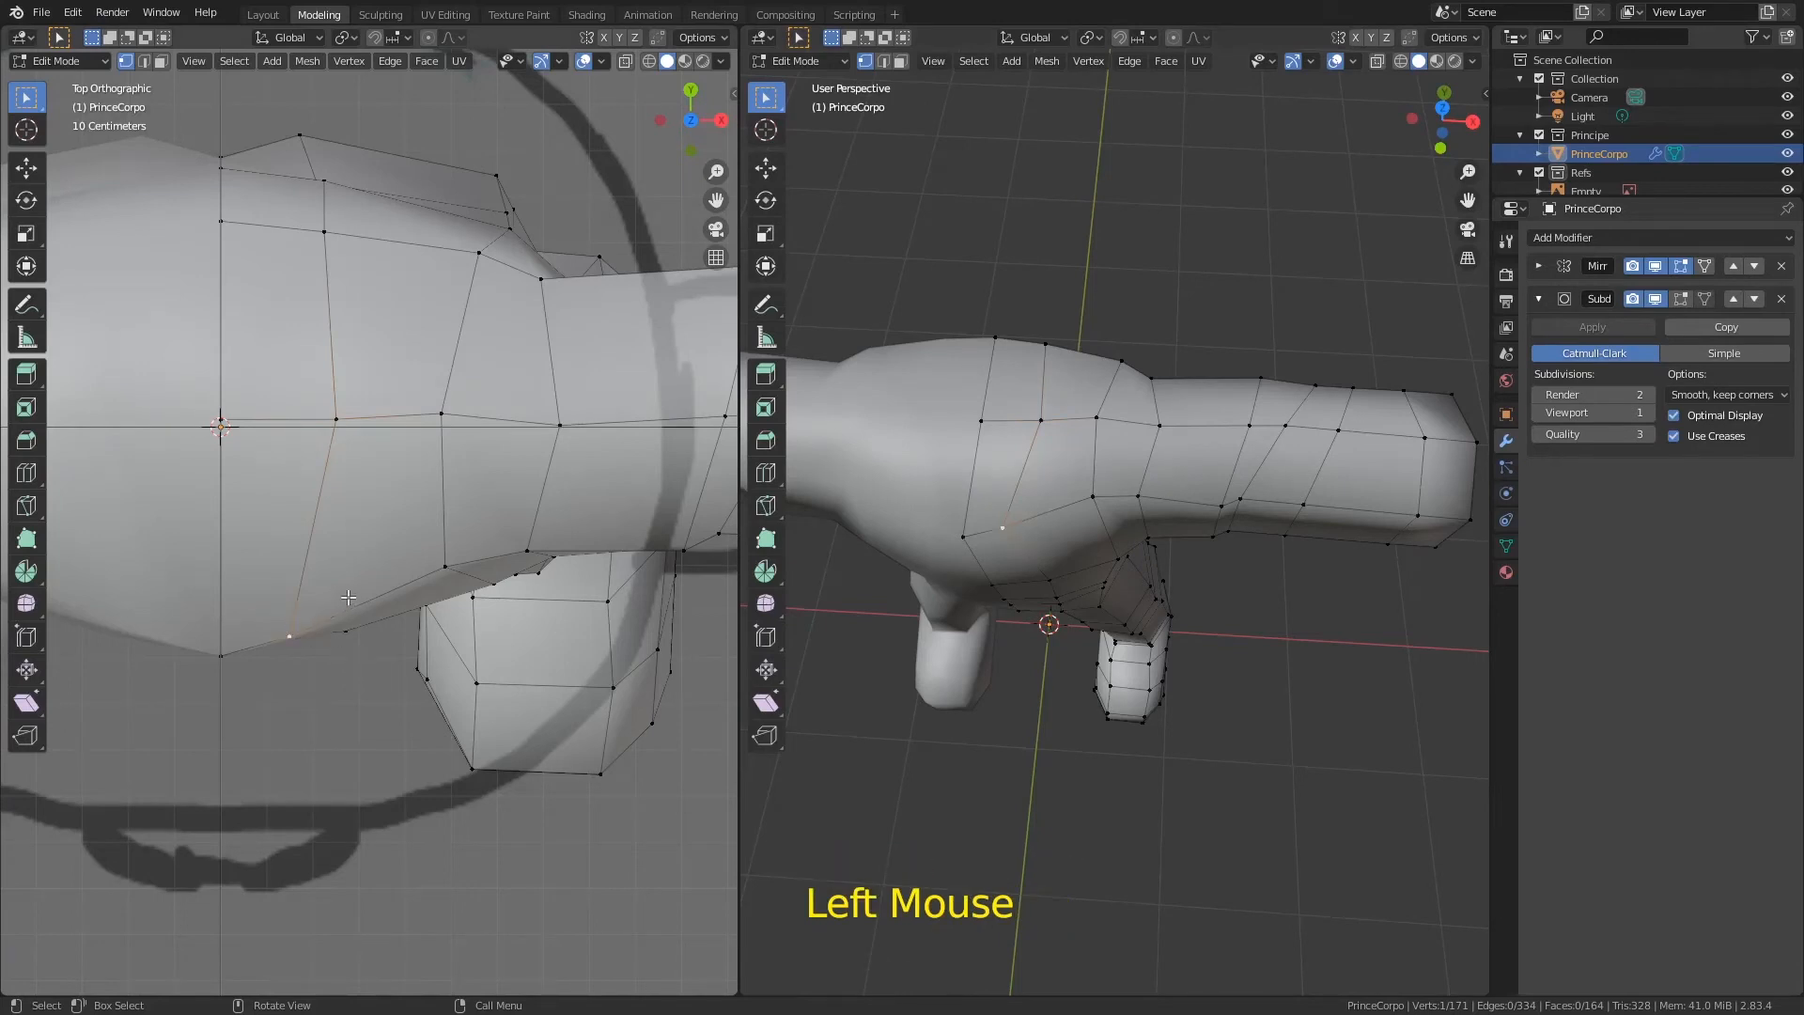
{"action": "key", "text": "g"}
{"action": "left_click", "coordinate": [253, 655]}
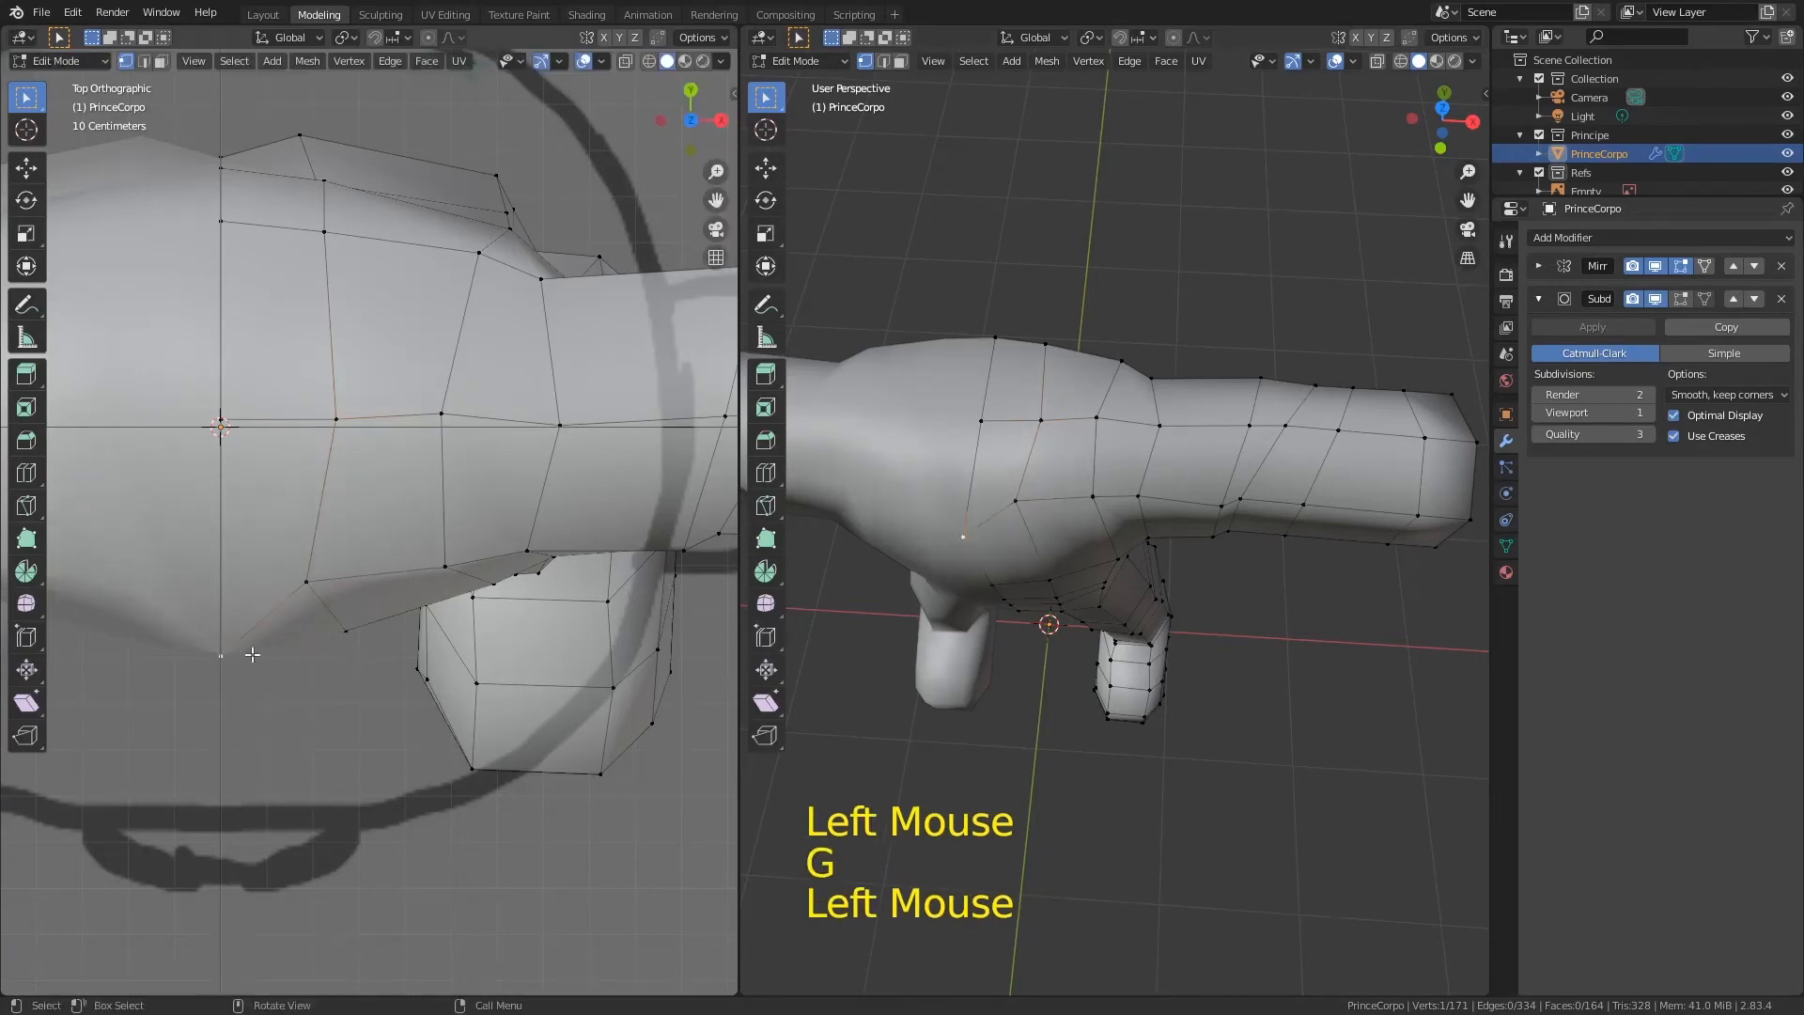
{"action": "key", "text": "g"}
{"action": "left_click", "coordinate": [290, 578]}
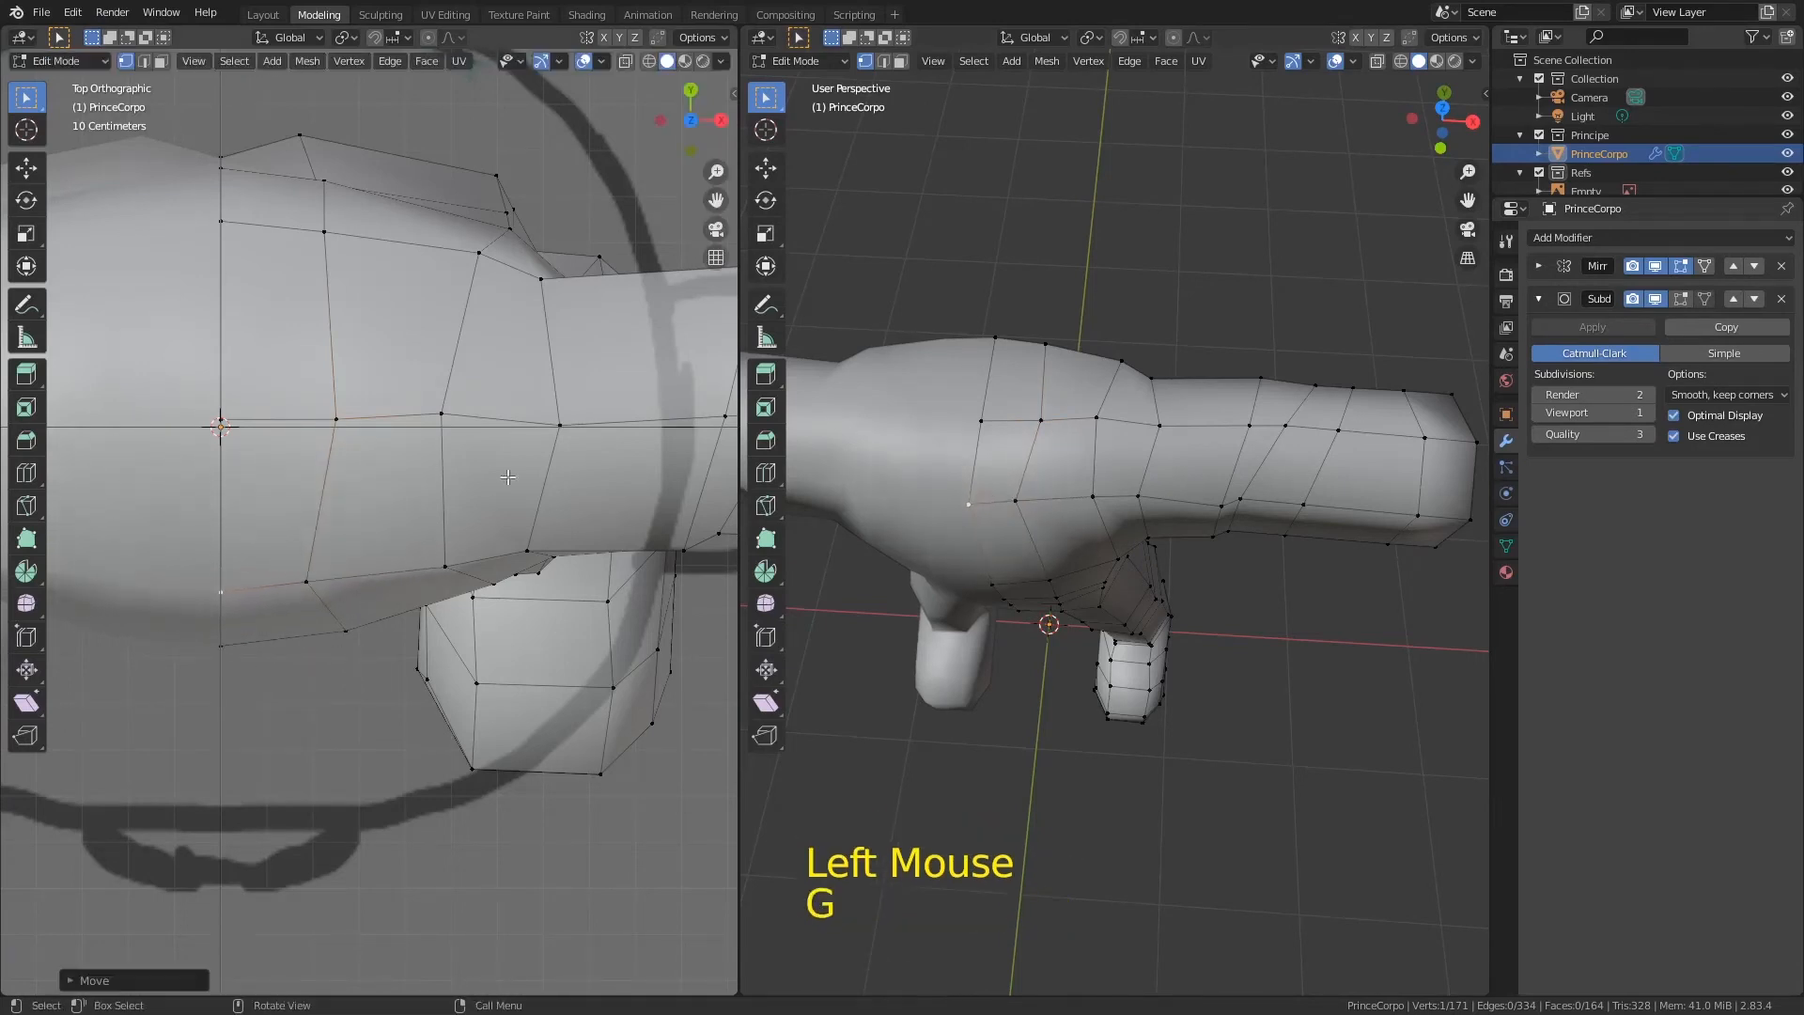
Step: Shift the two vertices along the top of the shoulder slightly outward in top view
{"action": "key", "text": "g"}
{"action": "left_click", "coordinate": [469, 372]}
{"action": "left_click", "coordinate": [353, 400]}
{"action": "key", "text": "g"}
{"action": "left_click", "coordinate": [367, 396]}
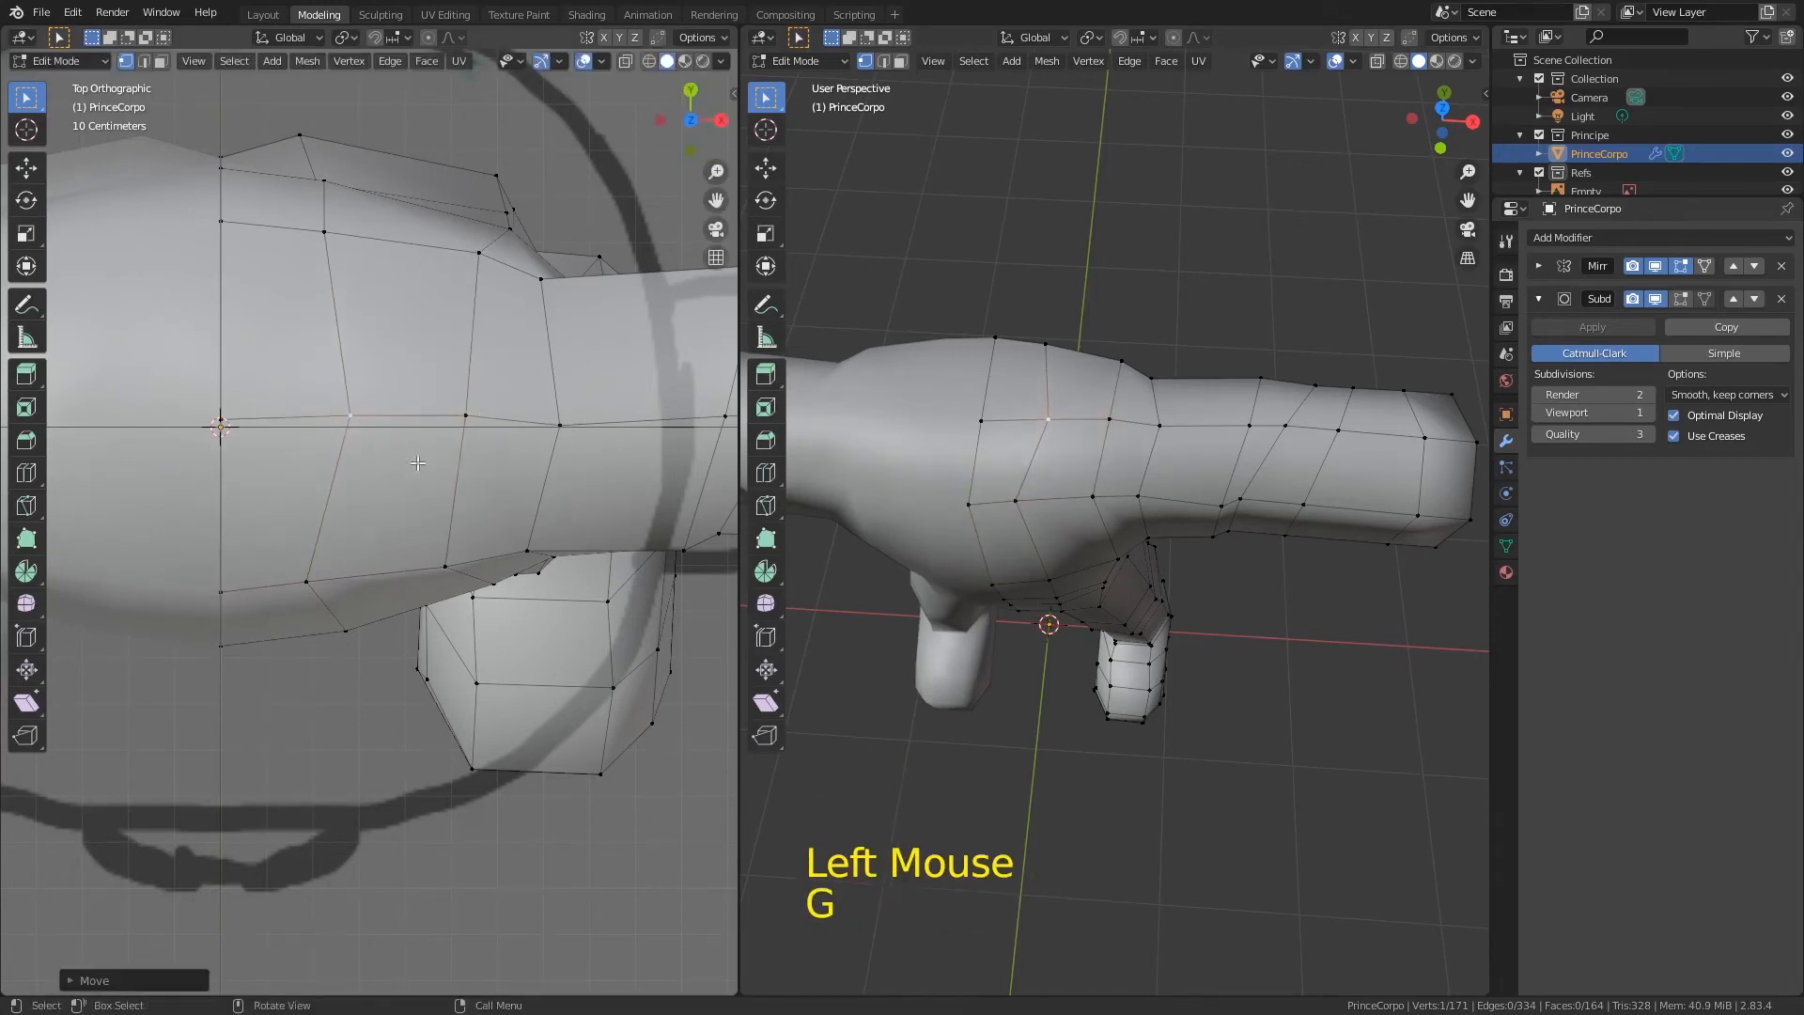
Step: Leave Edit Mode and save the file
{"action": "middle_click_drag", "start_coordinate": [451, 365], "coordinate": [563, 423], "text": "ctrl"}
{"action": "key", "text": "Tab"}
{"action": "middle_click_drag", "start_coordinate": [1025, 524], "coordinate": [1225, 517]}
{"action": "key", "text": "ctrl+s"}
Step: Return to editing the body in front and right orthographic views, with the Subdivision modifier displayed in Edit Mode
{"action": "key", "text": "KP_1"}
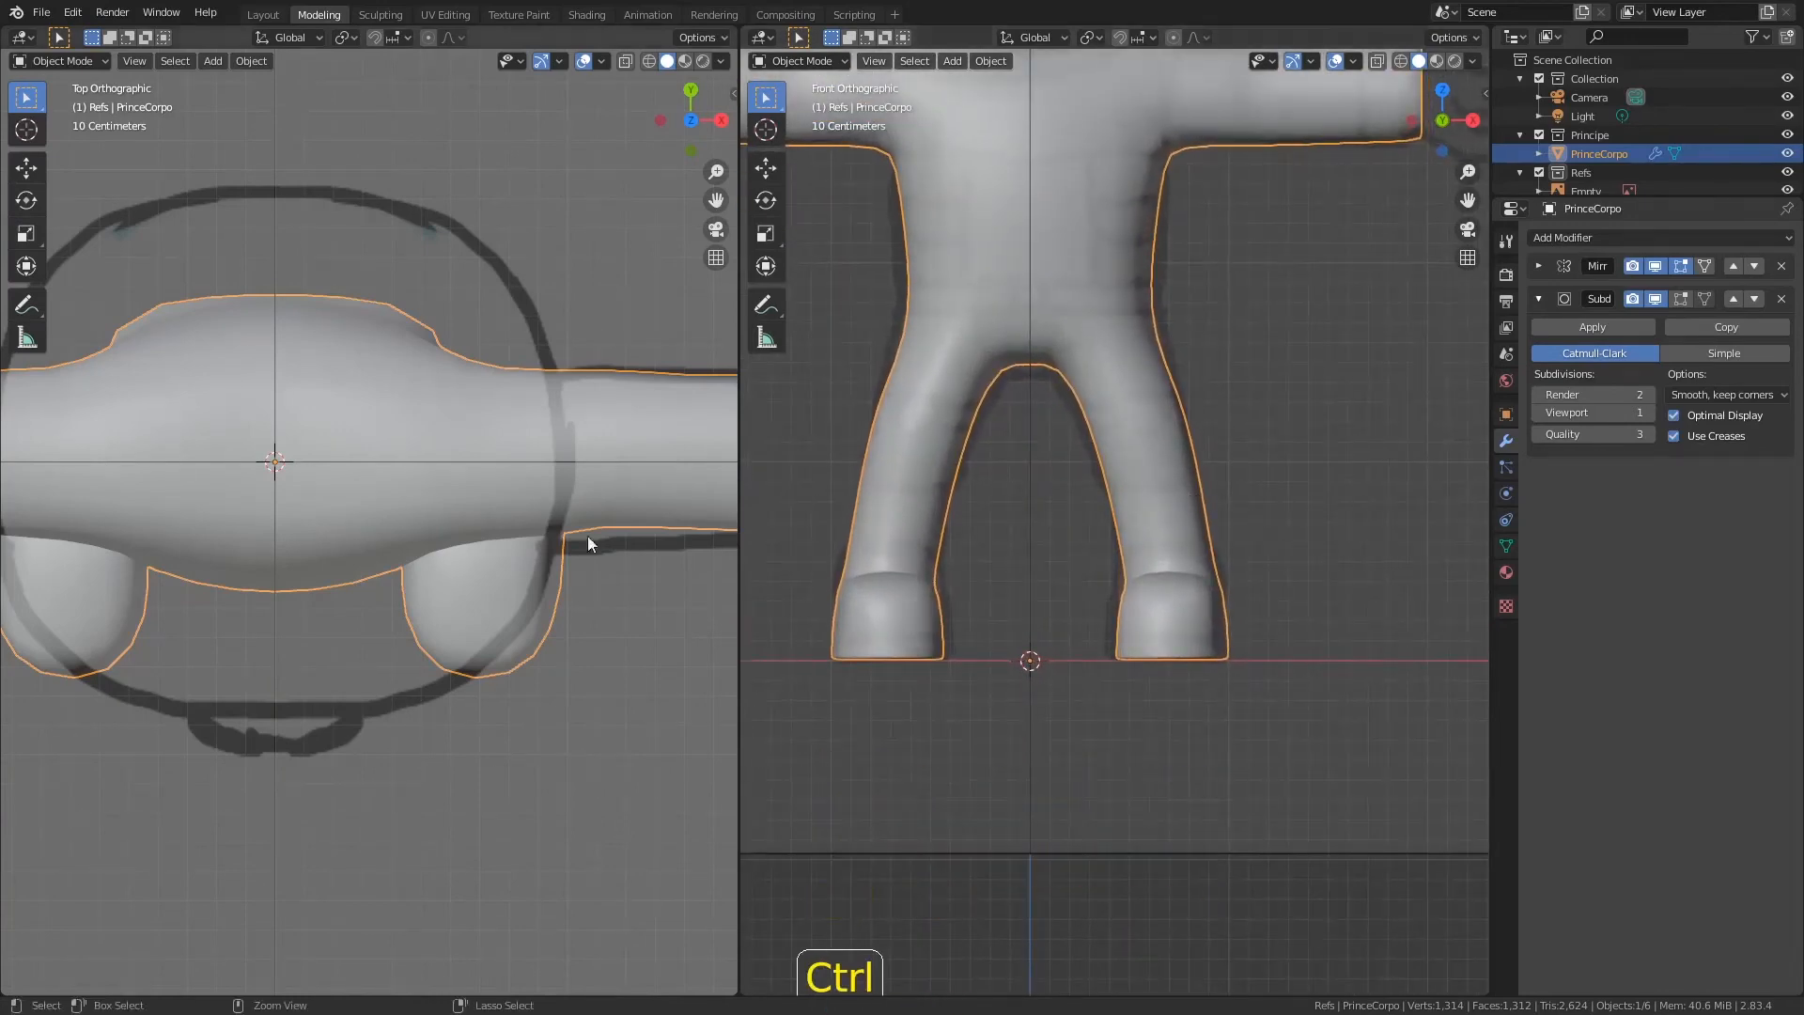
{"action": "key", "text": "KP_3"}
{"action": "middle_click_drag", "start_coordinate": [493, 567], "coordinate": [551, 532], "text": "shift"}
{"action": "key", "text": "Tab"}
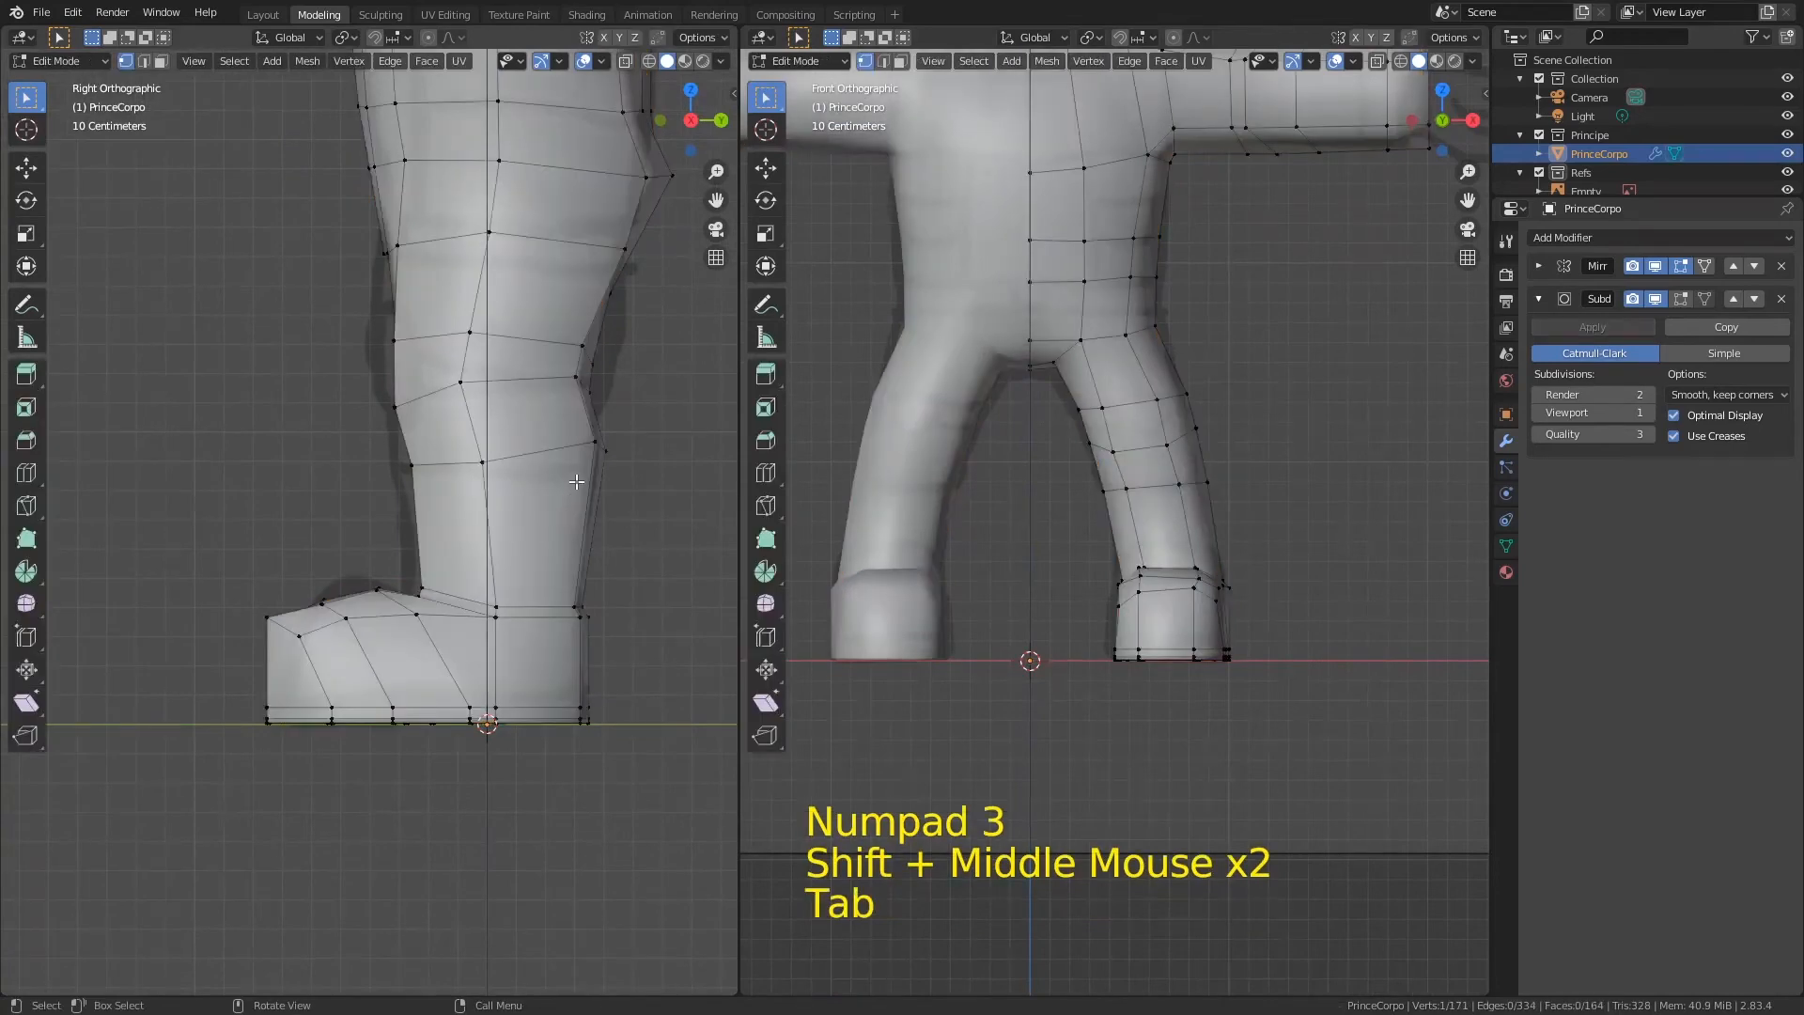
{"action": "left_click", "coordinate": [1681, 298]}
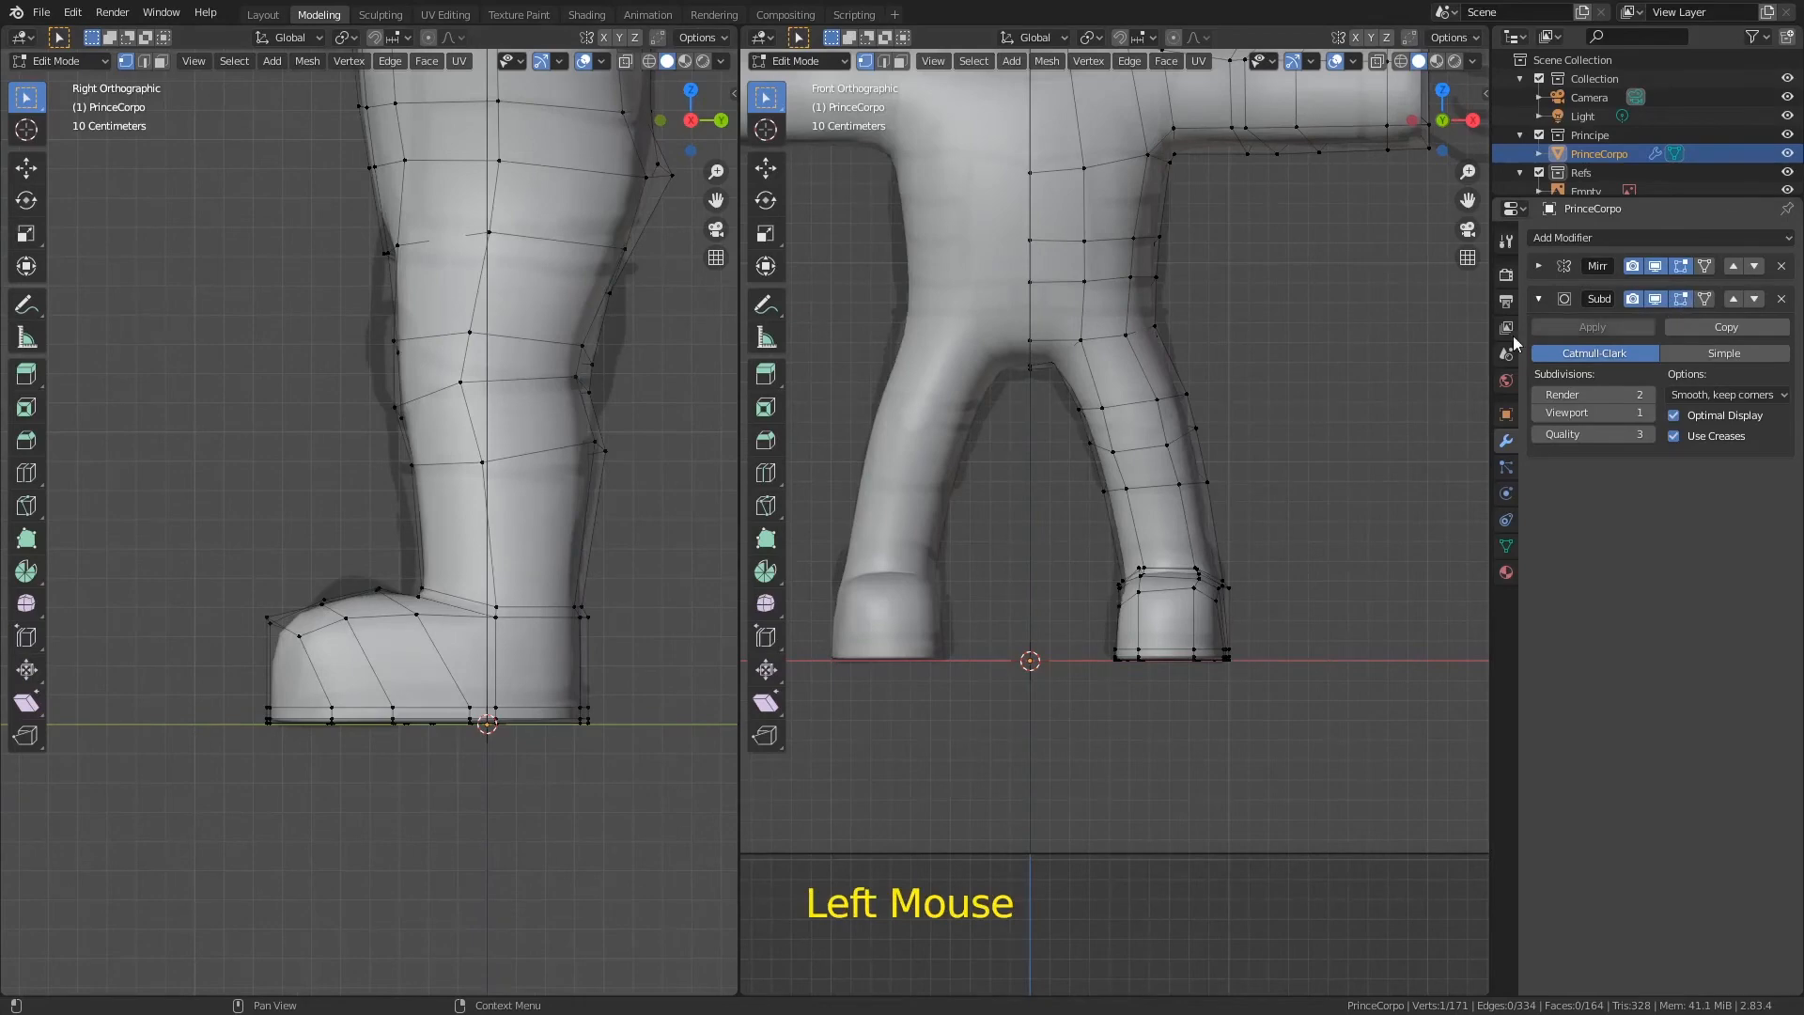
{"action": "key", "text": "Tab"}
{"action": "key", "text": "Tab"}
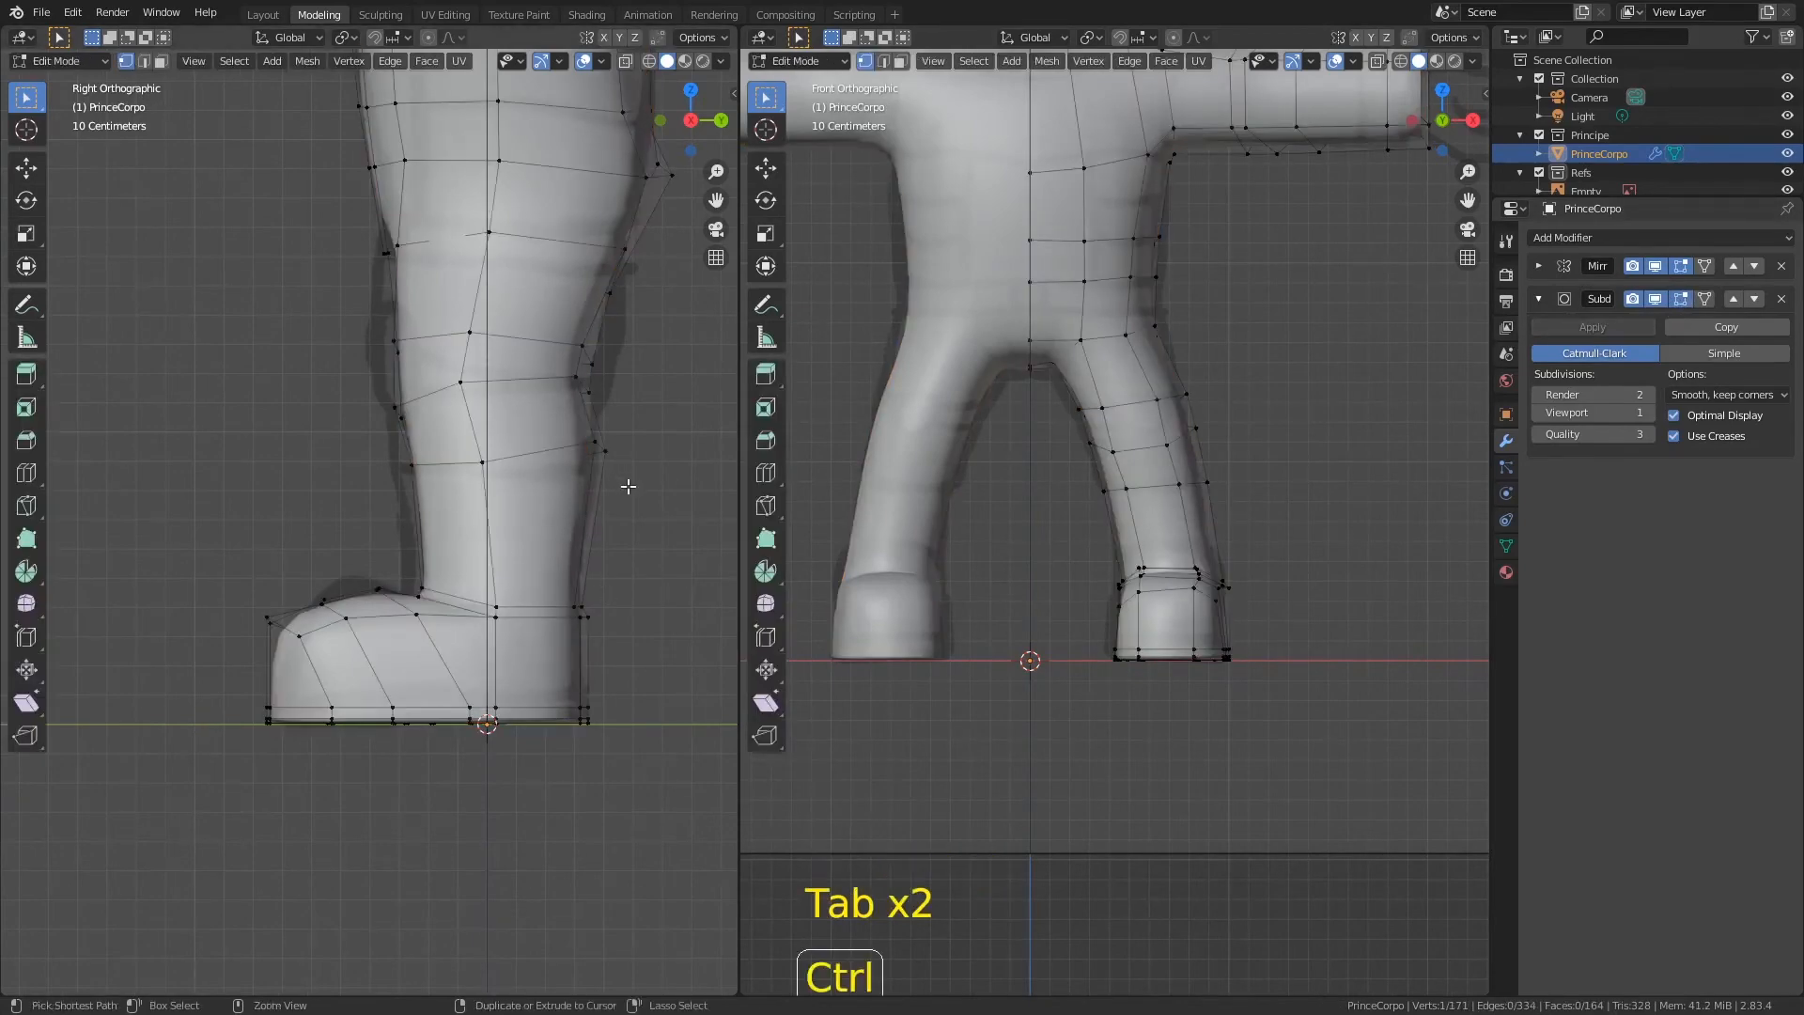
Step: Add two closely spaced edge loops around the lower leg, a short distance above the boot's ankle
{"action": "key", "text": "ctrl+r"}
{"action": "left_click", "coordinate": [616, 539]}
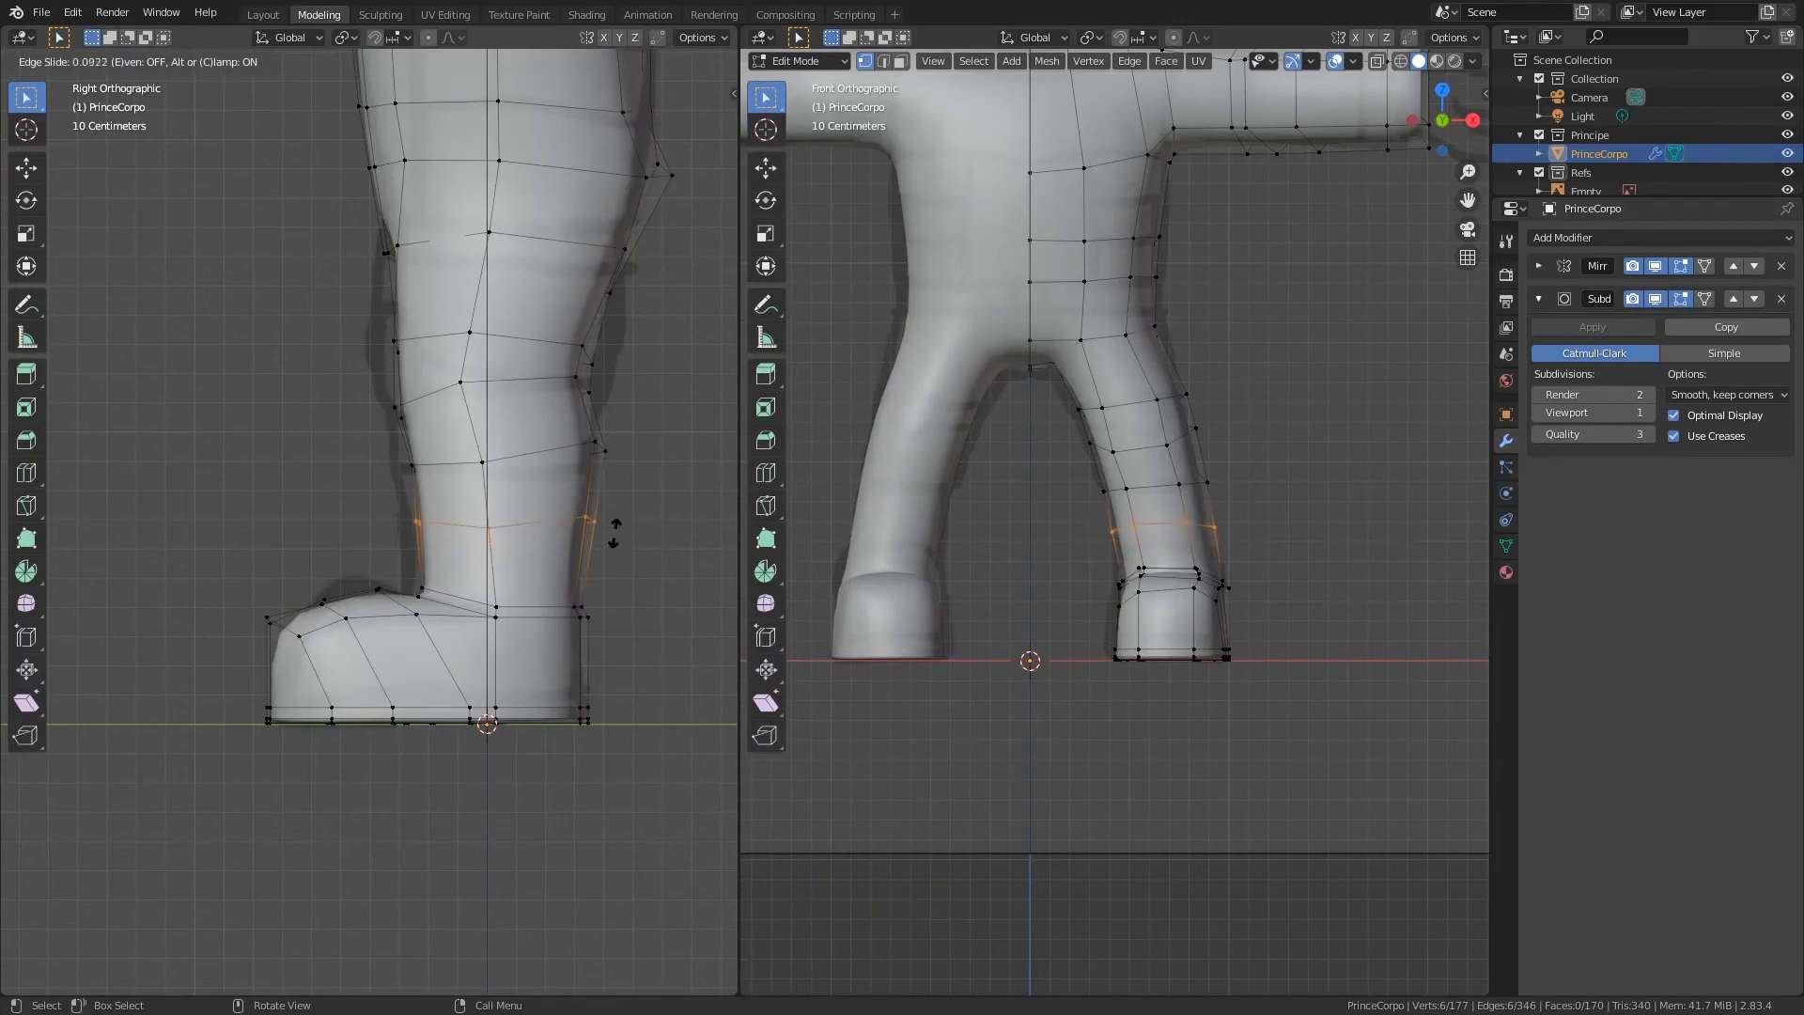
{"action": "left_click", "coordinate": [617, 518]}
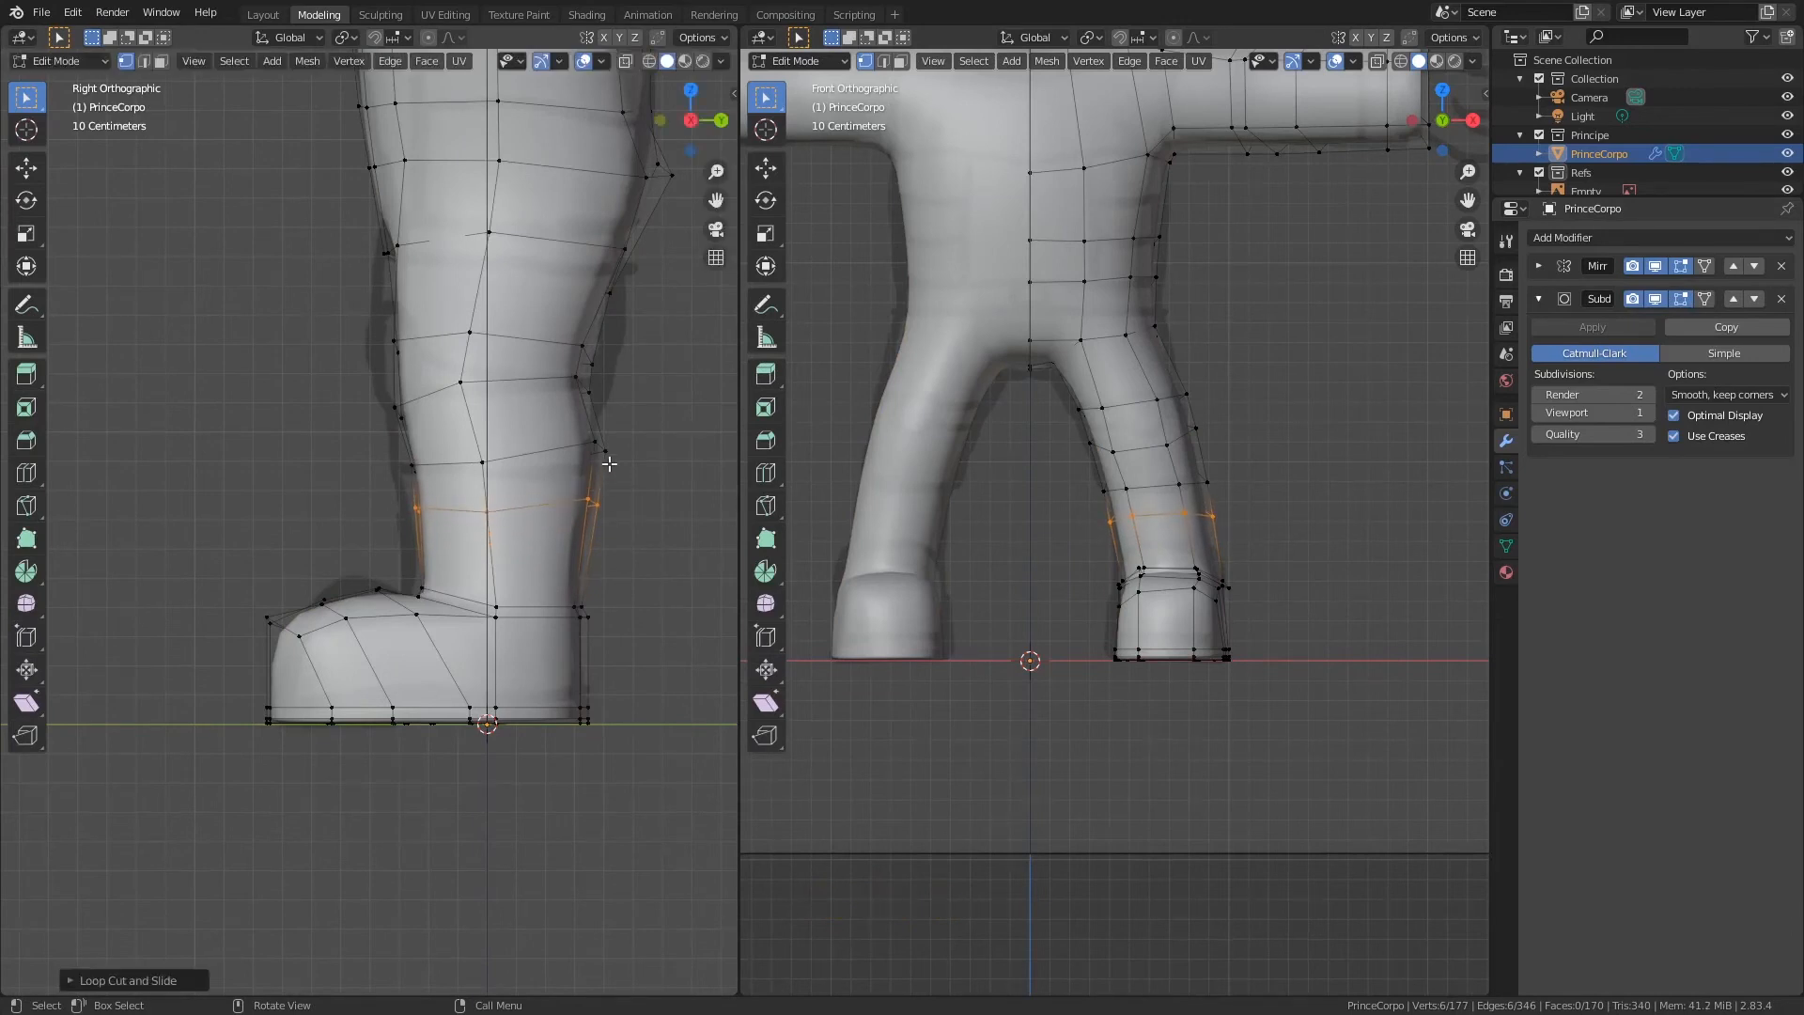
{"action": "key", "text": "ctrl"}
{"action": "key", "text": "ctrl+r"}
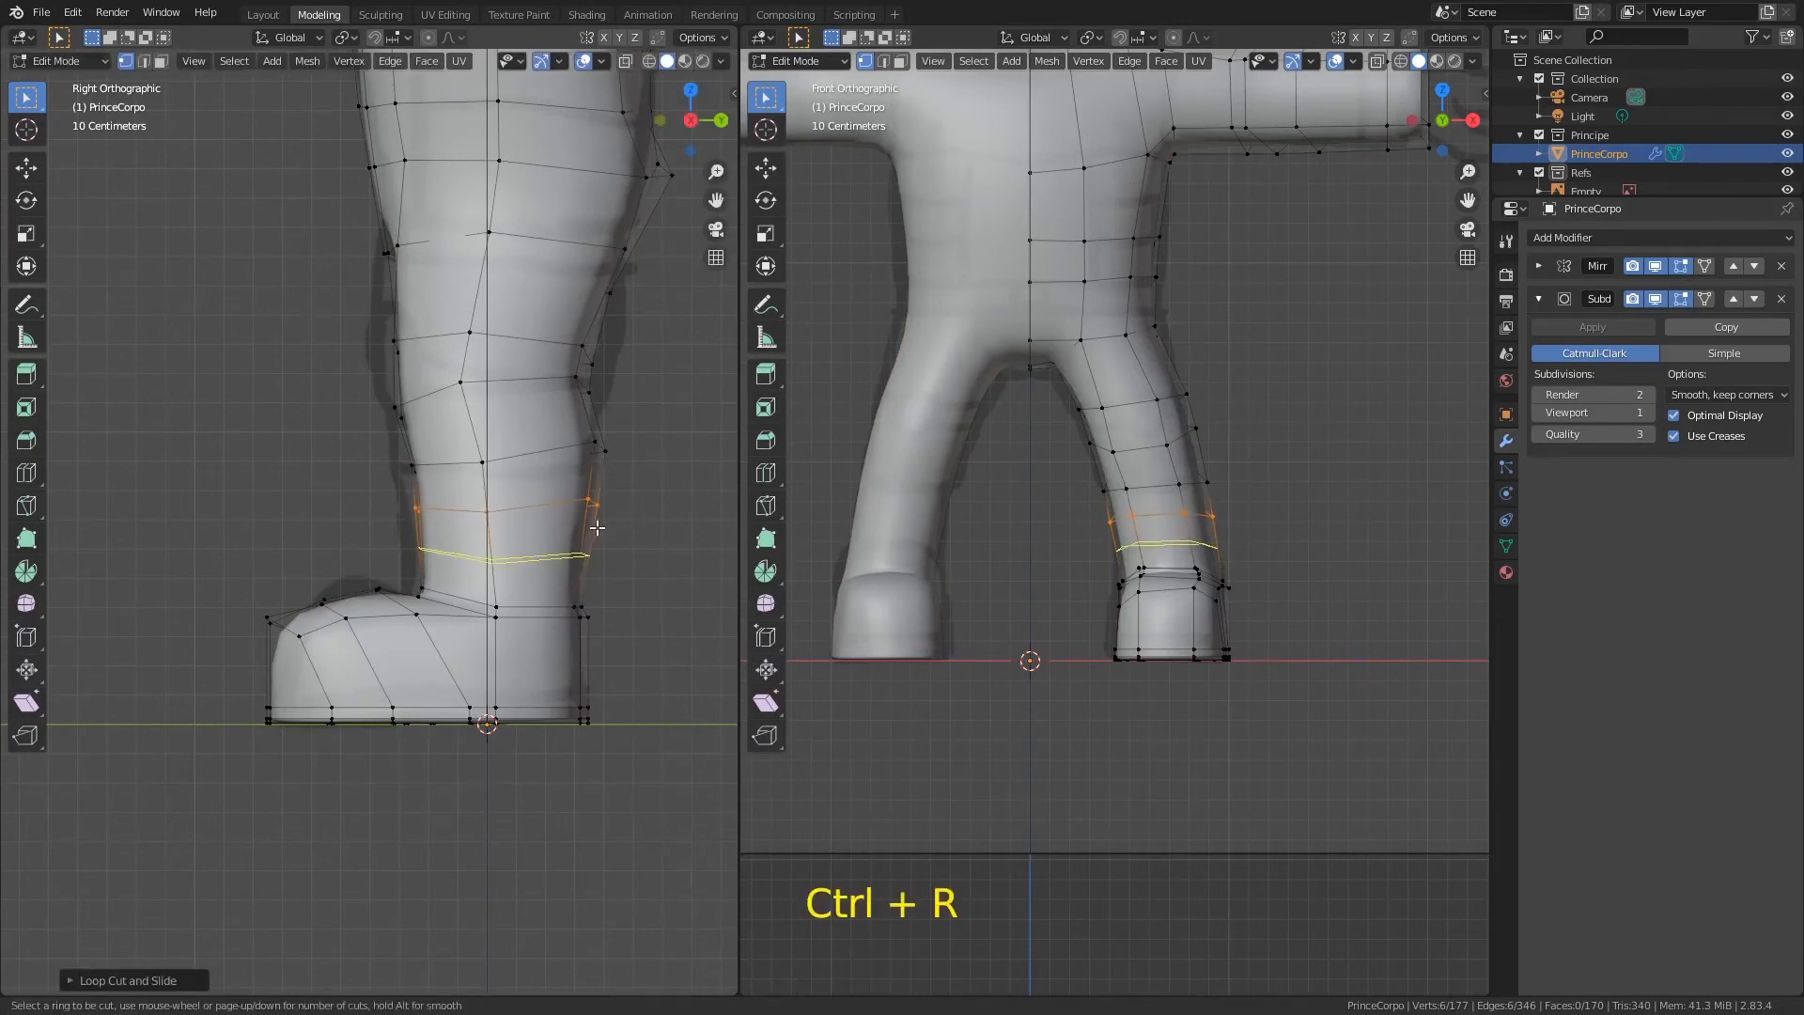
{"action": "left_click", "coordinate": [596, 528]}
{"action": "left_click", "coordinate": [606, 482]}
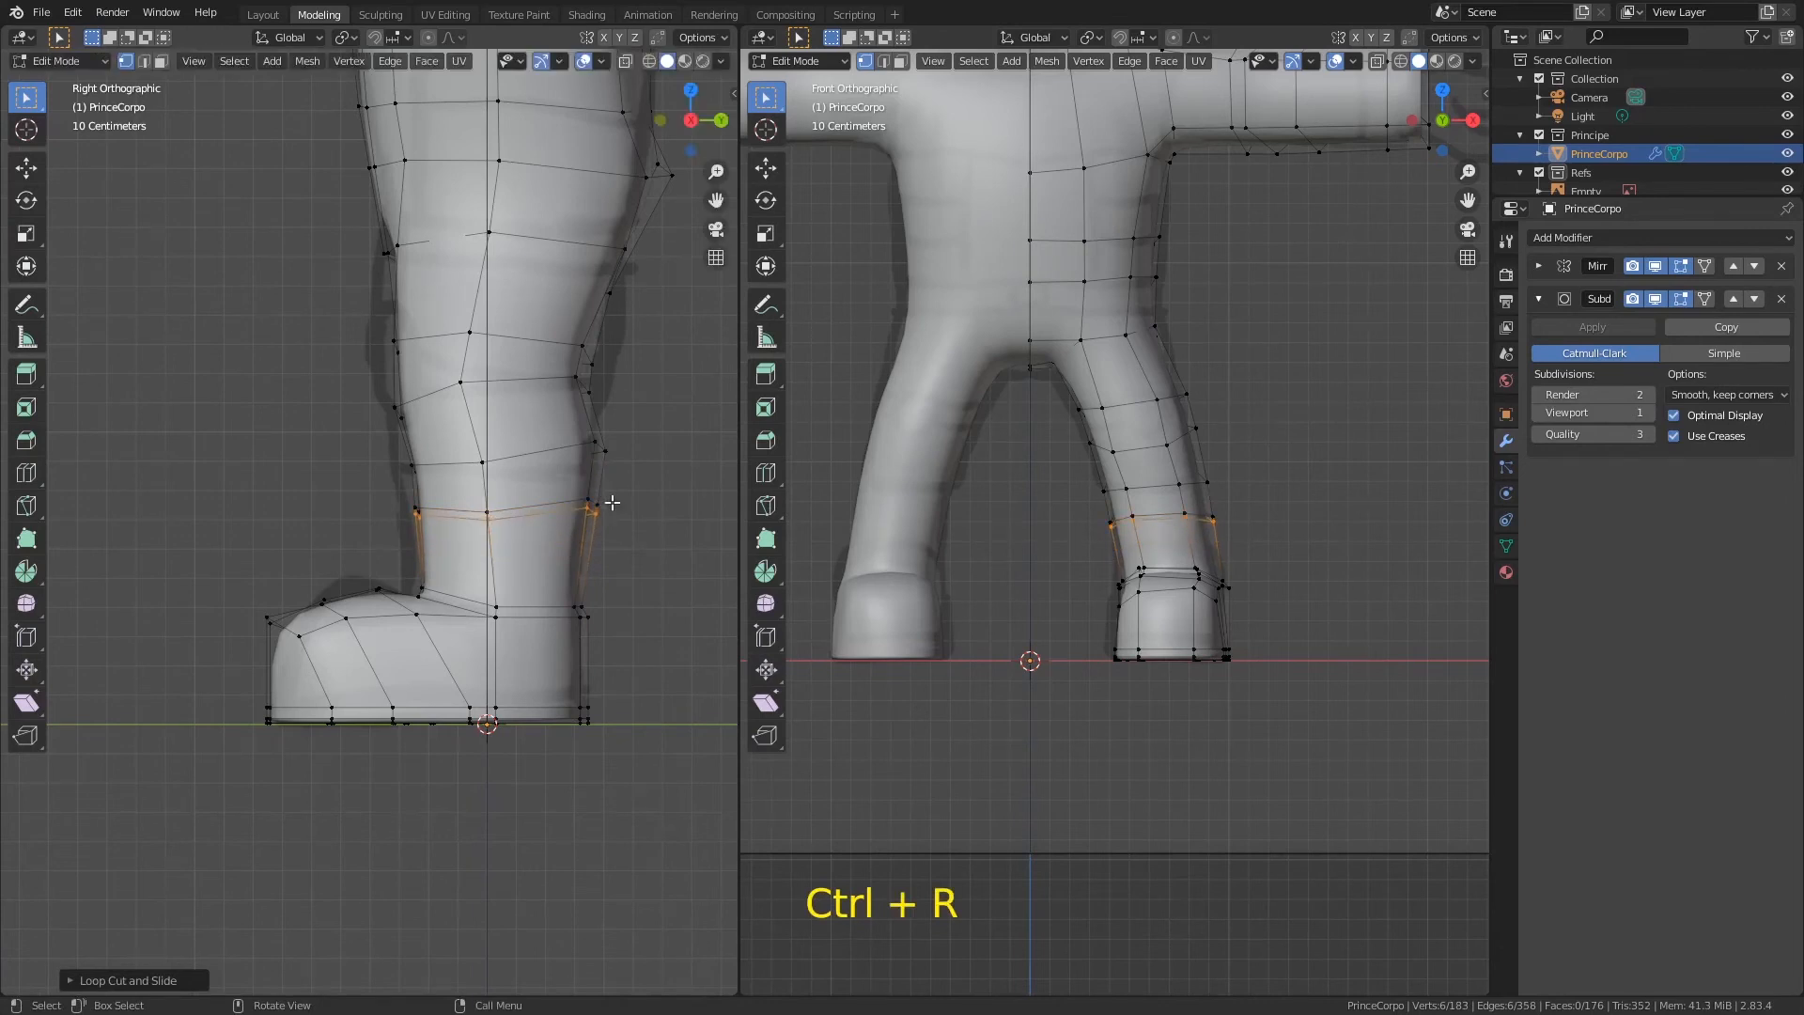
Step: Fatten the new lower edge loop outward and move it up about 0.12 m to form the boot cuff
{"action": "key", "text": "alt+s"}
{"action": "left_click", "coordinate": [616, 481]}
{"action": "key", "text": "g"}
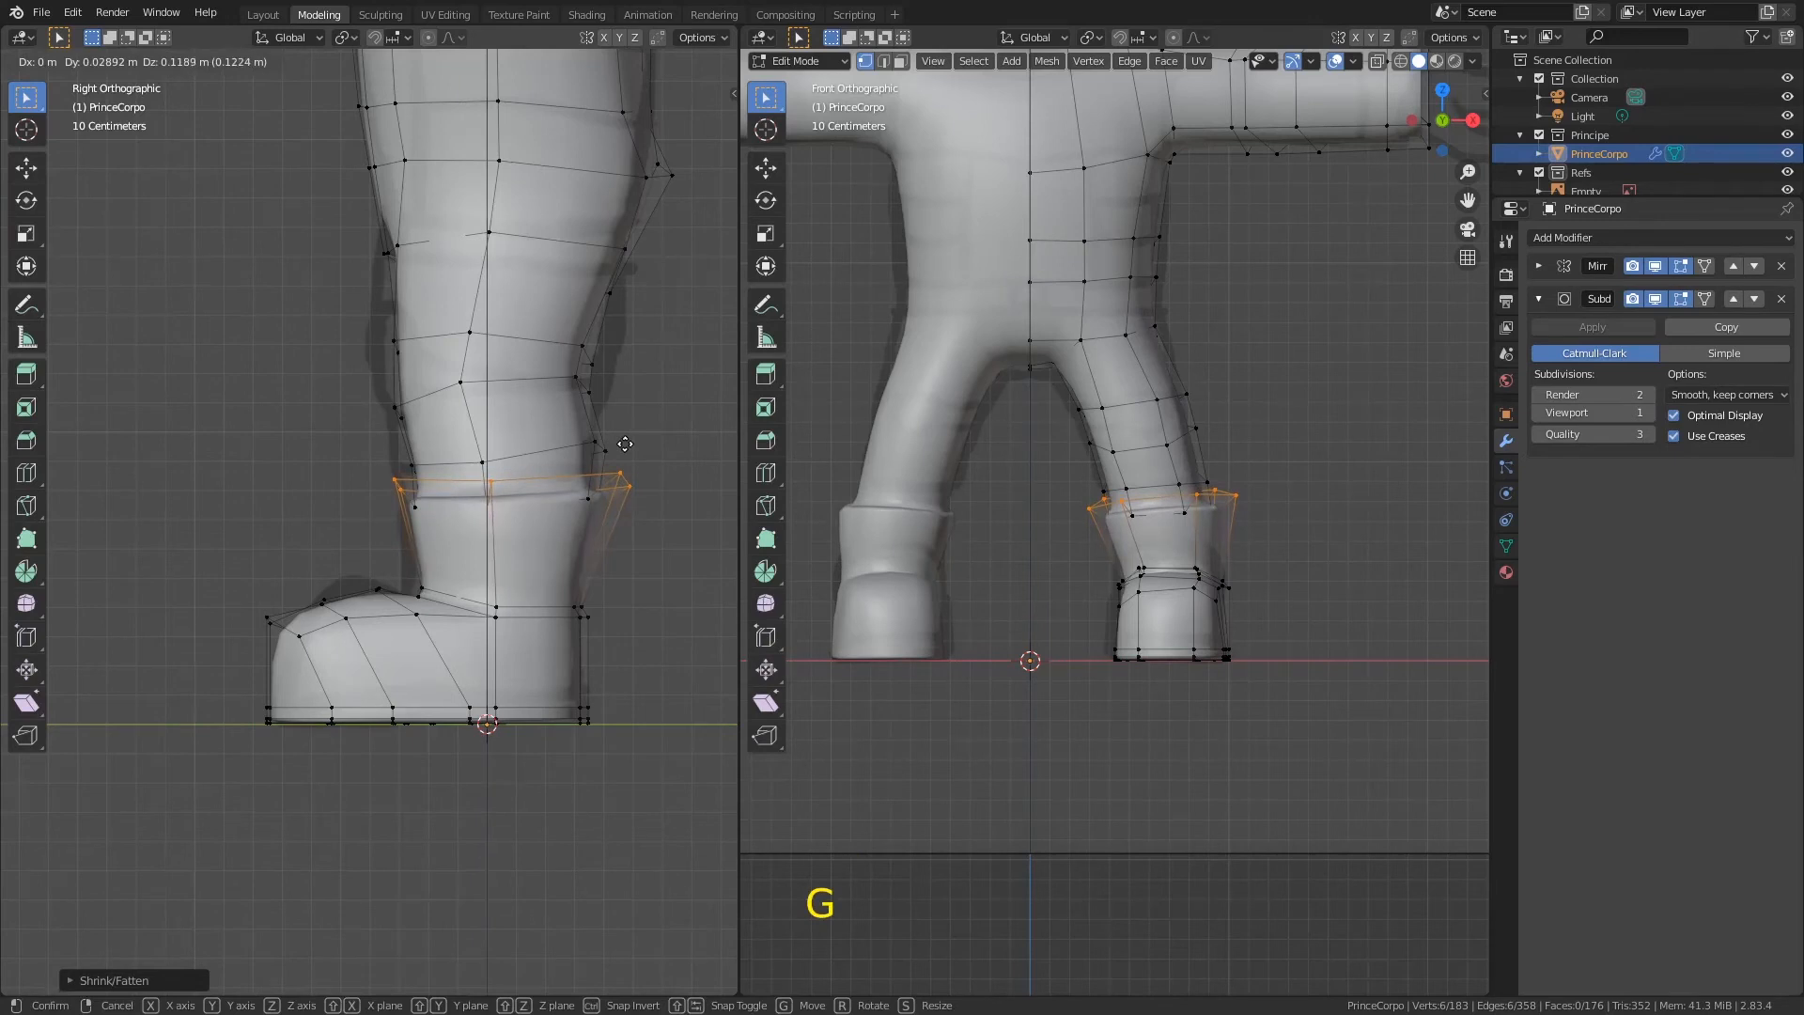
{"action": "left_click", "coordinate": [622, 442]}
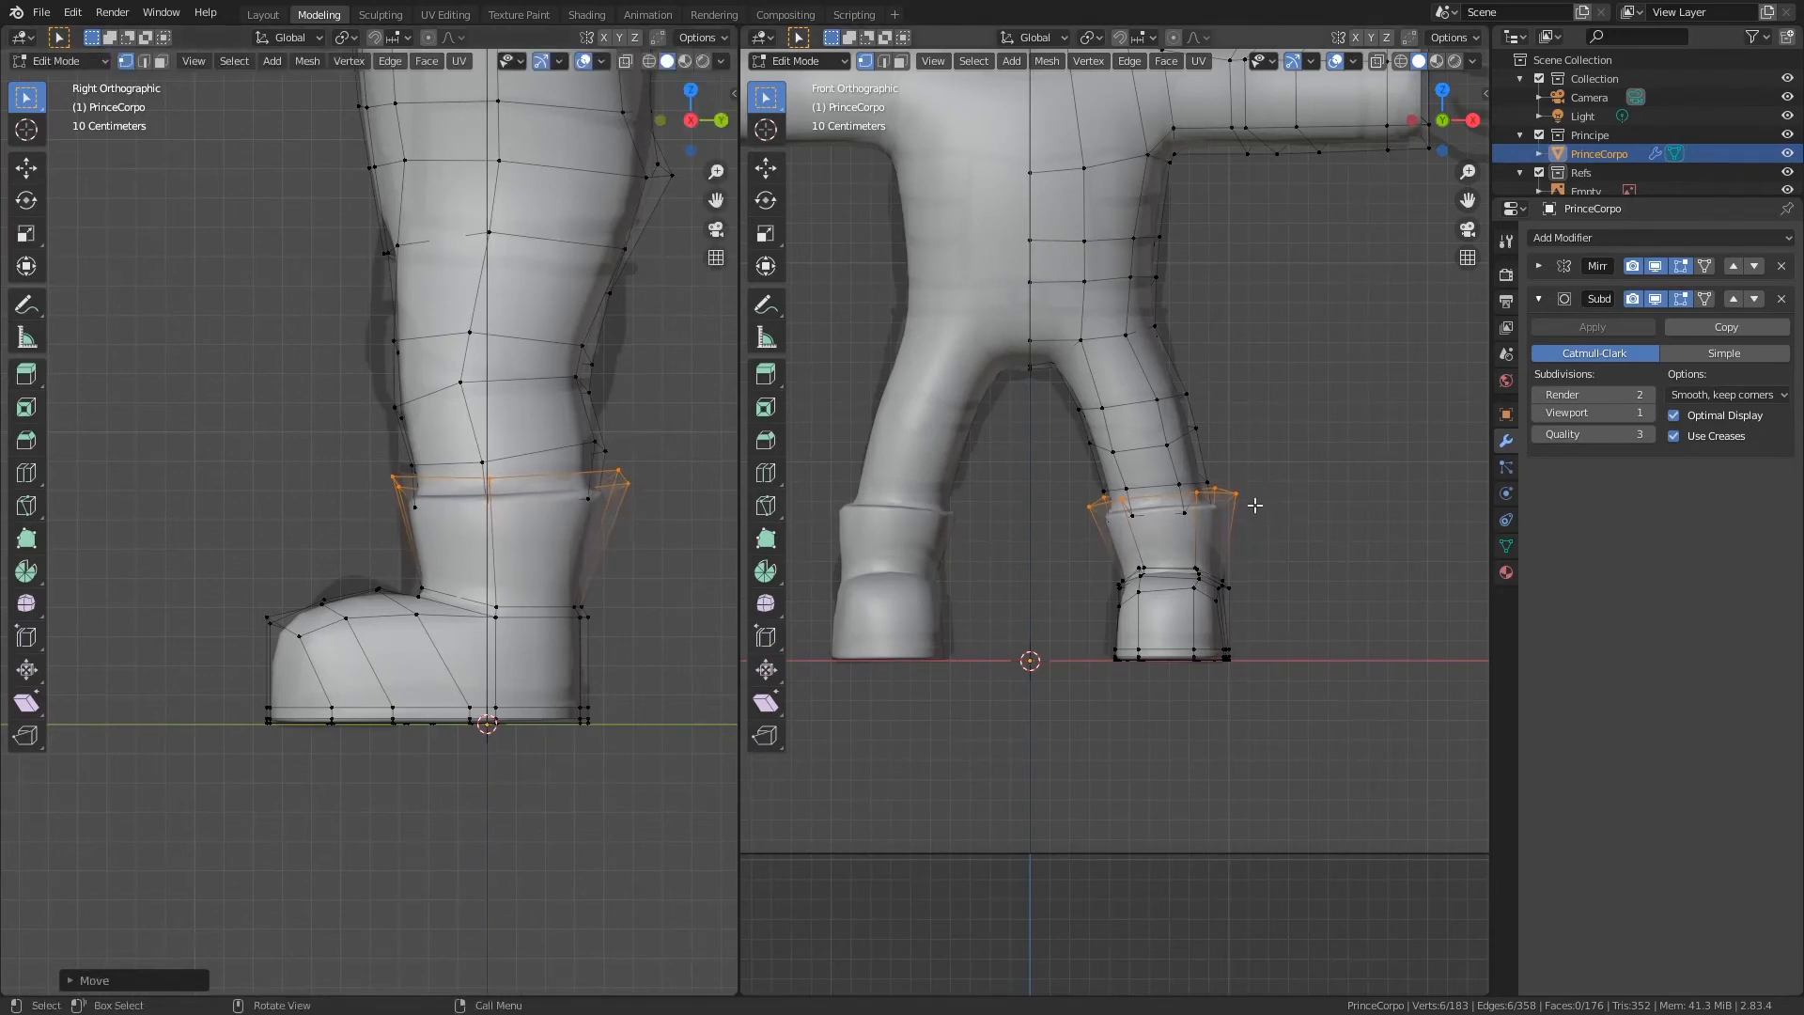
Step: Narrow the flared rim of the boot cuff with Shrink/Fatten in front view
{"action": "key", "text": "alt+s"}
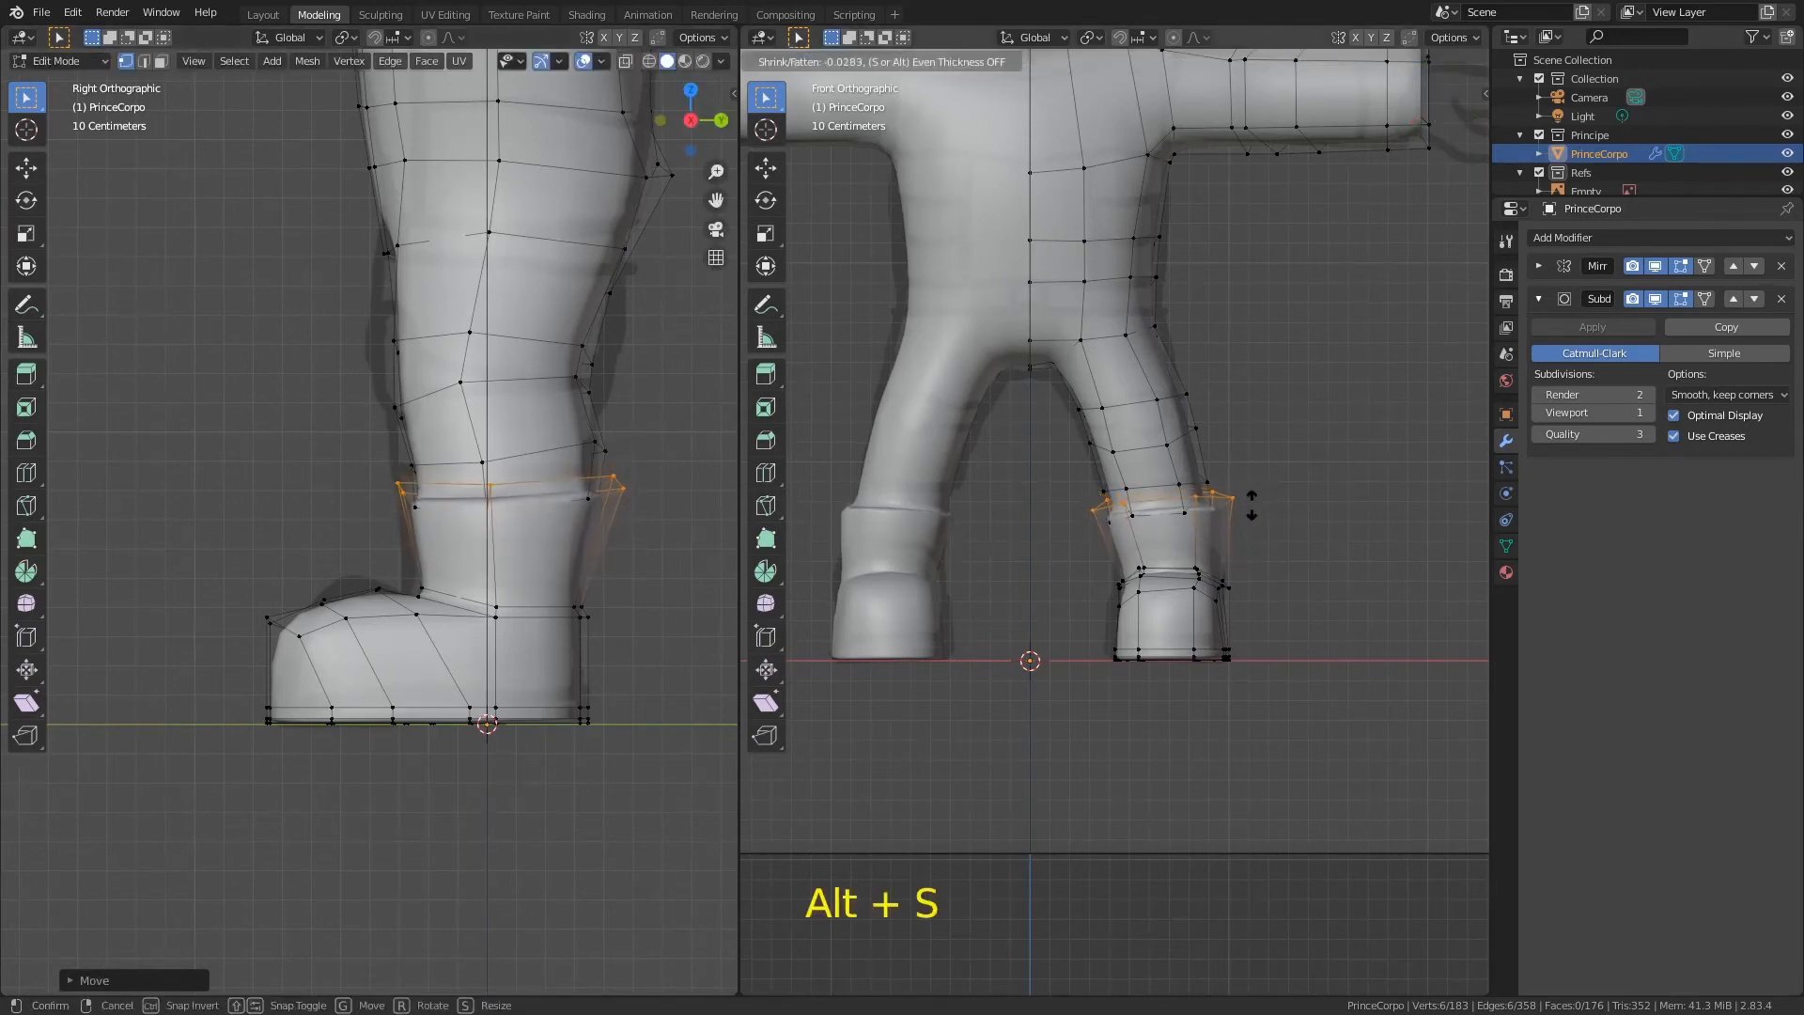
{"action": "left_click", "coordinate": [1258, 501]}
{"action": "key", "text": "alt+s"}
{"action": "left_click", "coordinate": [1248, 506]}
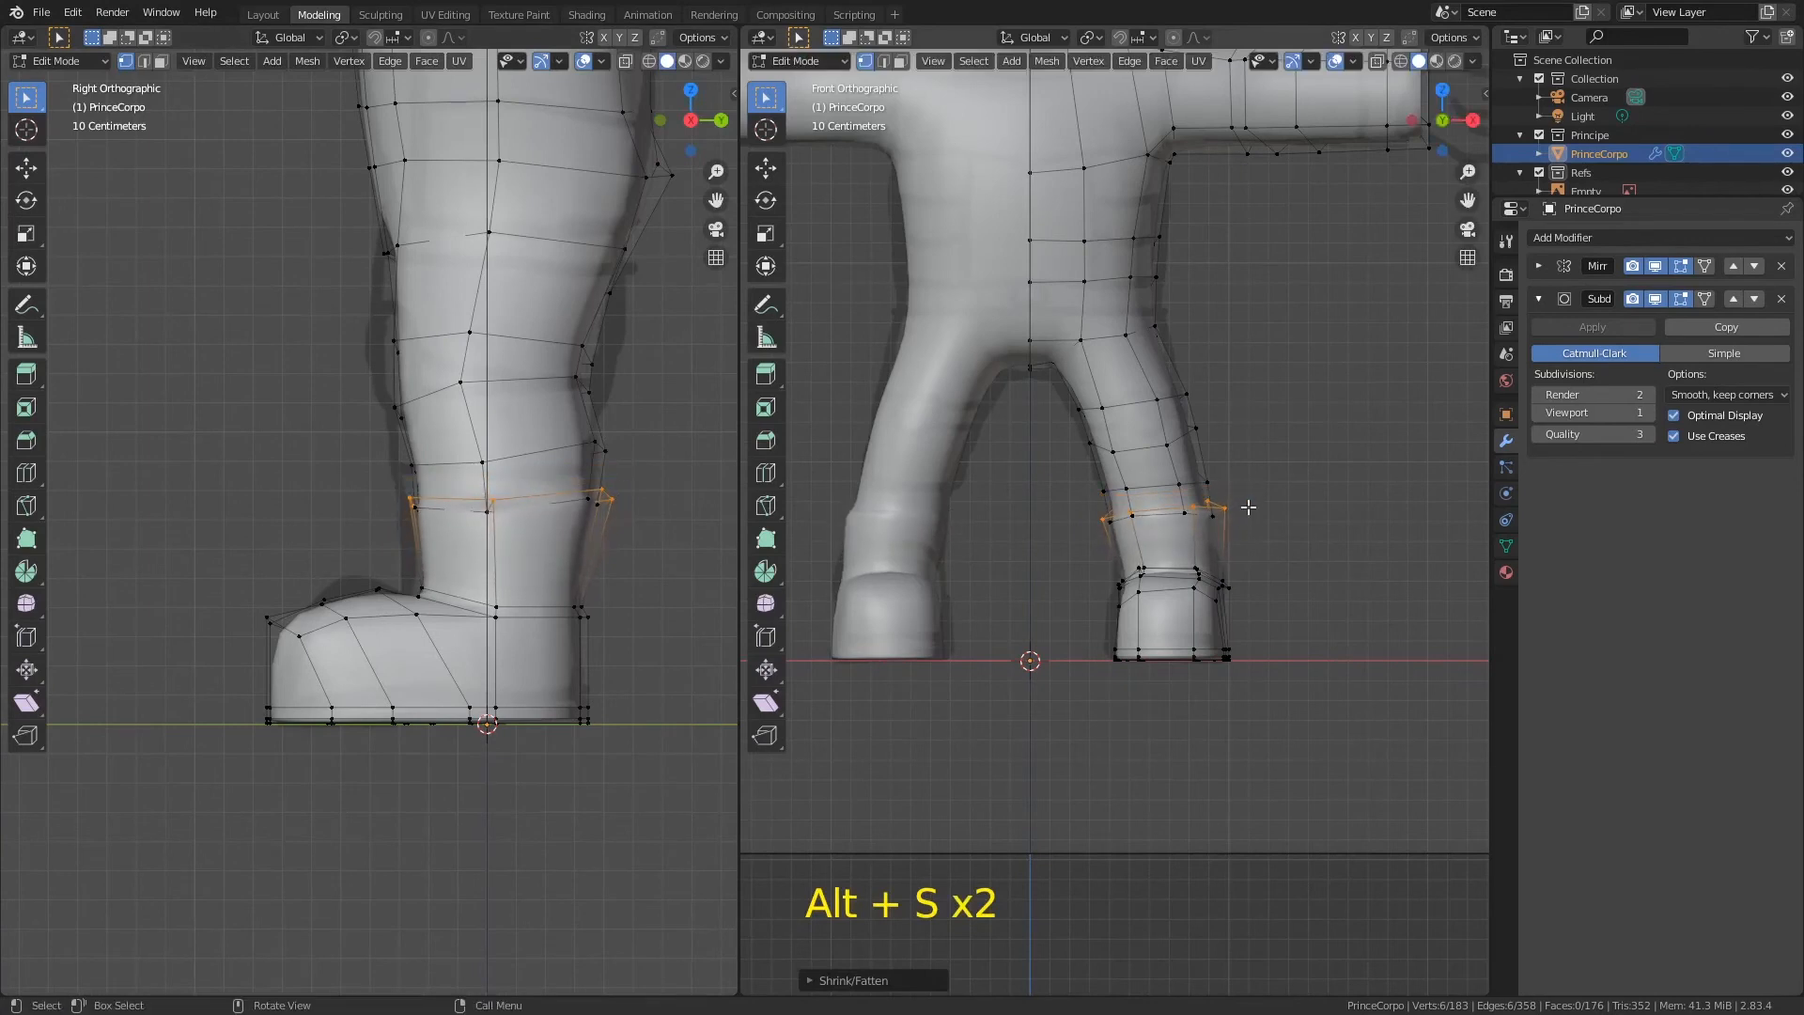
{"action": "key", "text": "alt+s"}
{"action": "left_click", "coordinate": [1250, 507]}
Step: Adjust the leg edge loop inside the cuff with Shrink/Fatten and scale it down to sink it into the boot opening
{"action": "middle_click_drag", "start_coordinate": [1248, 500], "coordinate": [1207, 503]}
{"action": "left_click", "coordinate": [1222, 521], "text": "alt"}
{"action": "key", "text": "alt+s"}
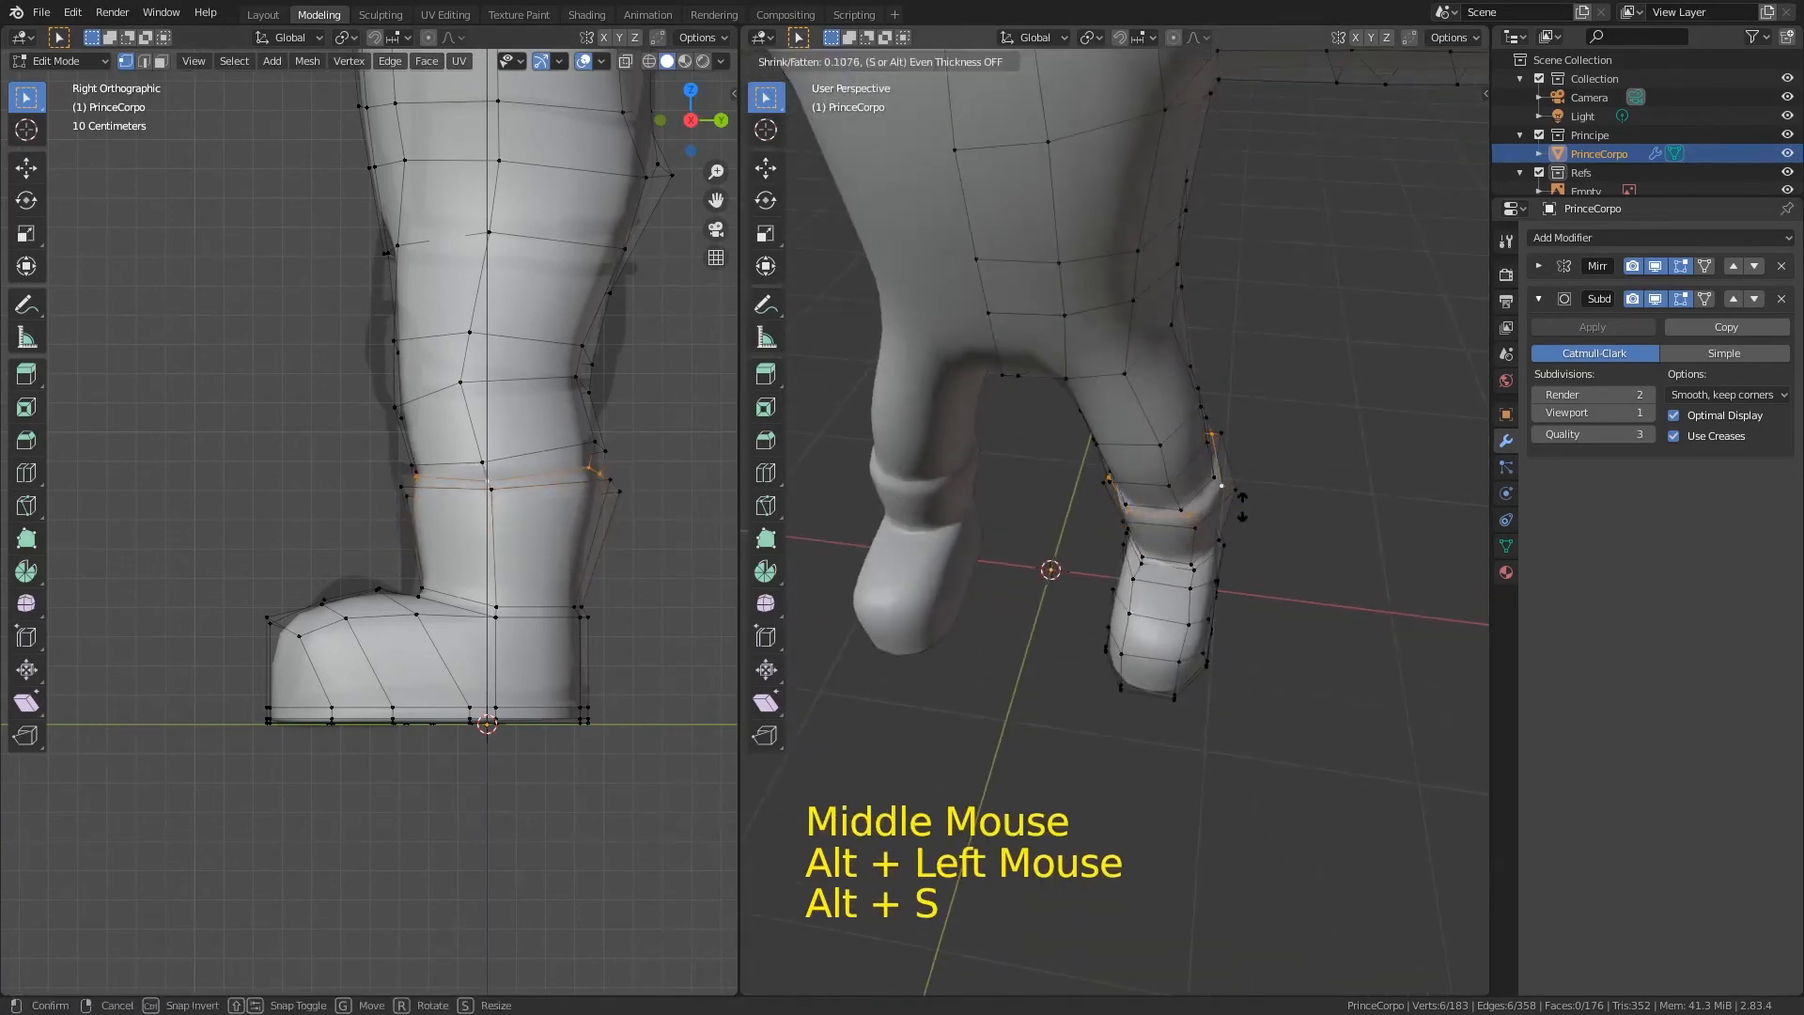
{"action": "left_click", "coordinate": [1228, 520]}
{"action": "key", "text": "s"}
{"action": "left_click", "coordinate": [1231, 530]}
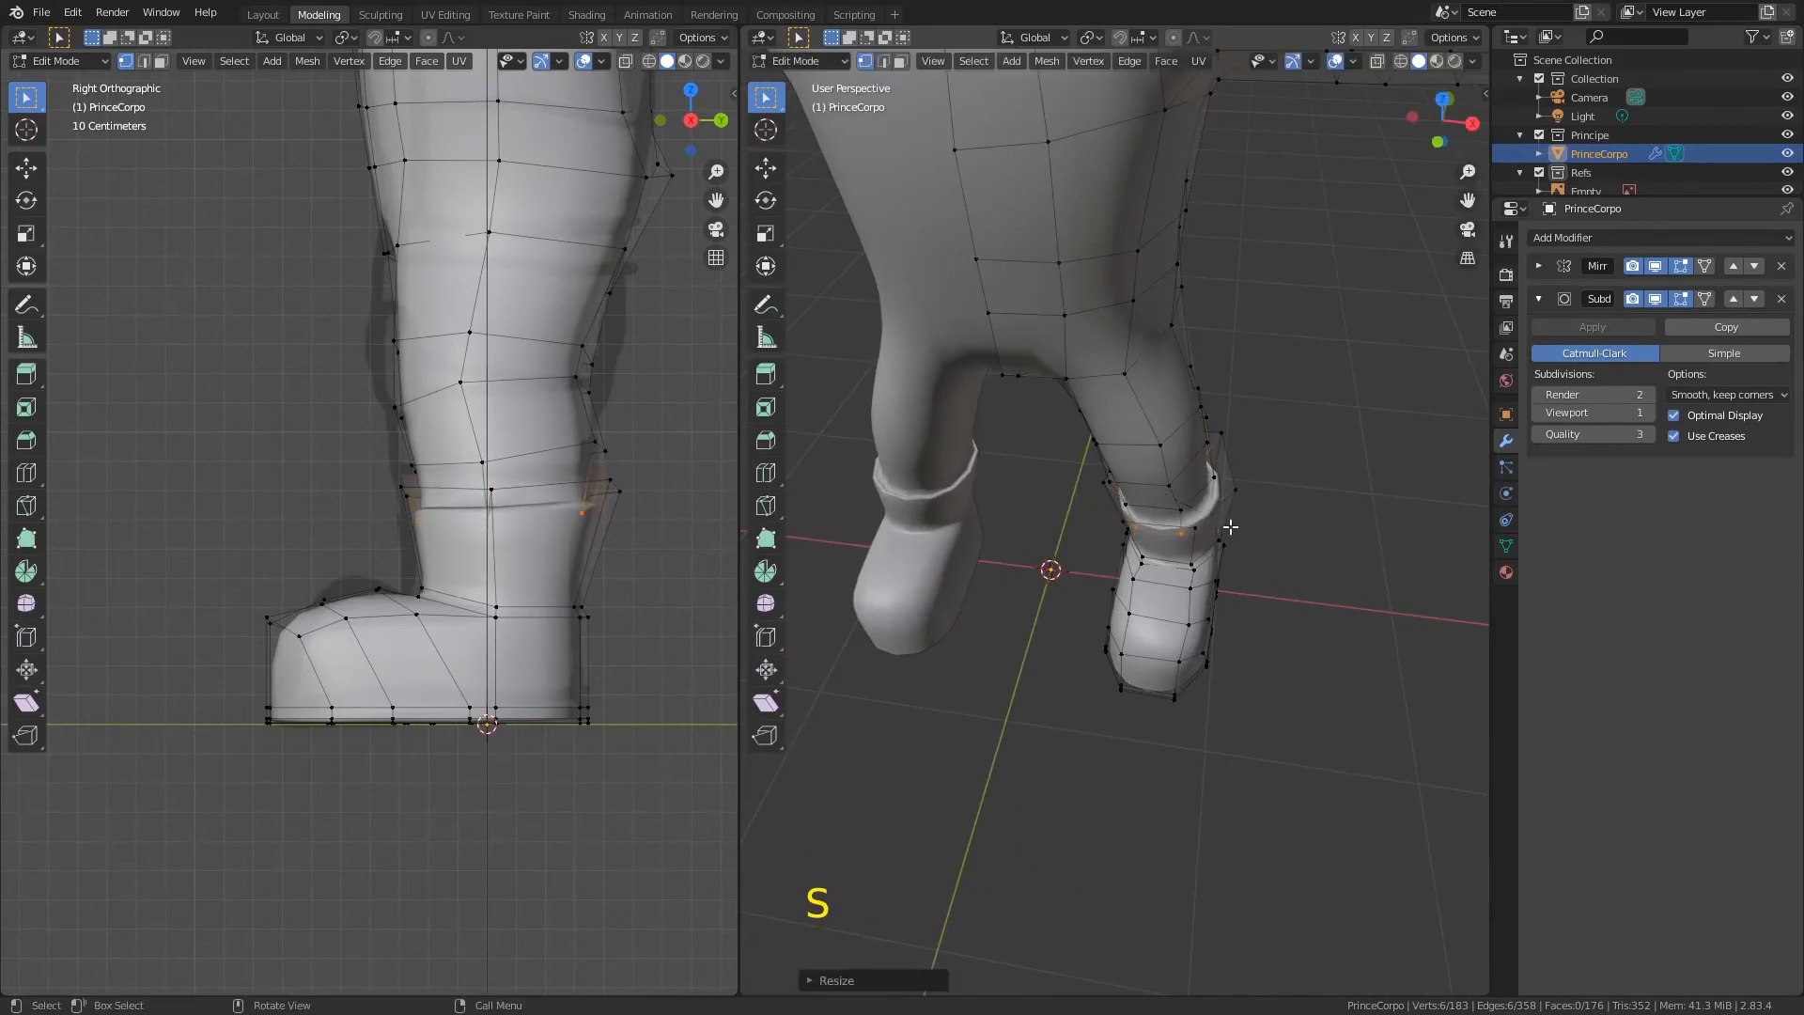
{"action": "middle_click_drag", "start_coordinate": [1147, 483], "coordinate": [1180, 432]}
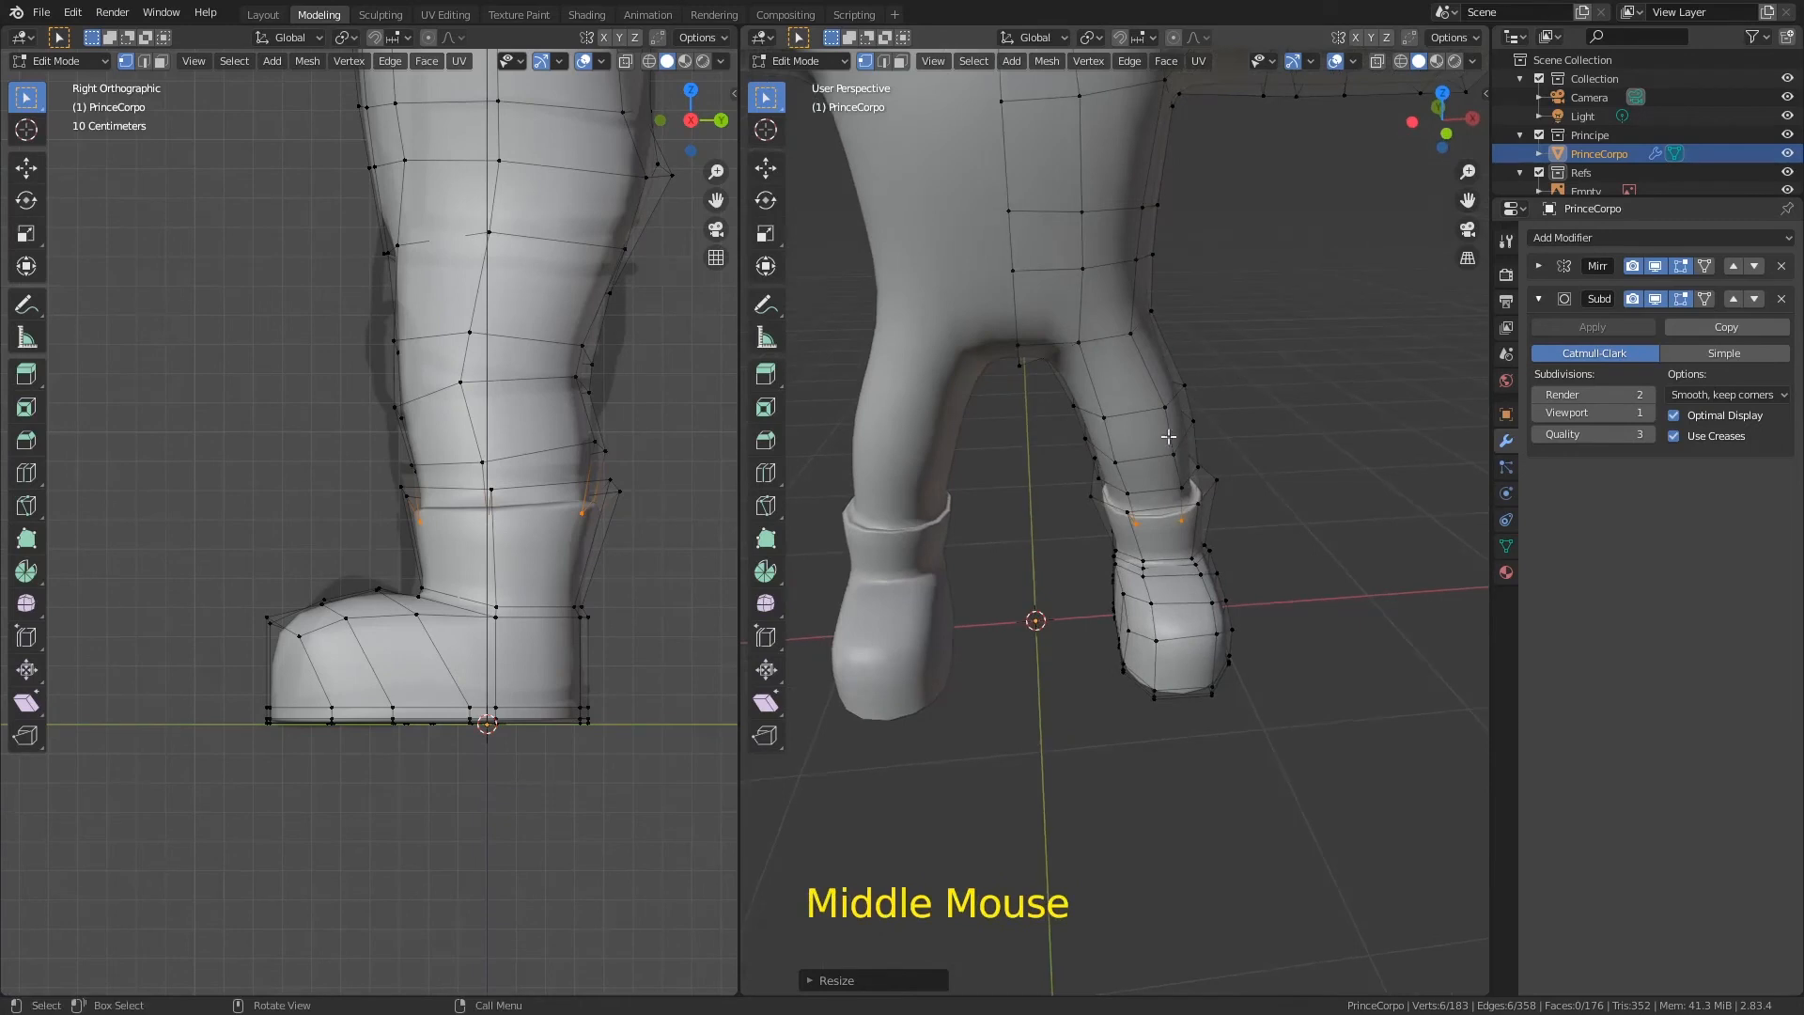
Step: Add an edge loop around the outside of the boot cuff, close below its rim
{"action": "key", "text": "ctrl+r"}
{"action": "left_click", "coordinate": [583, 507]}
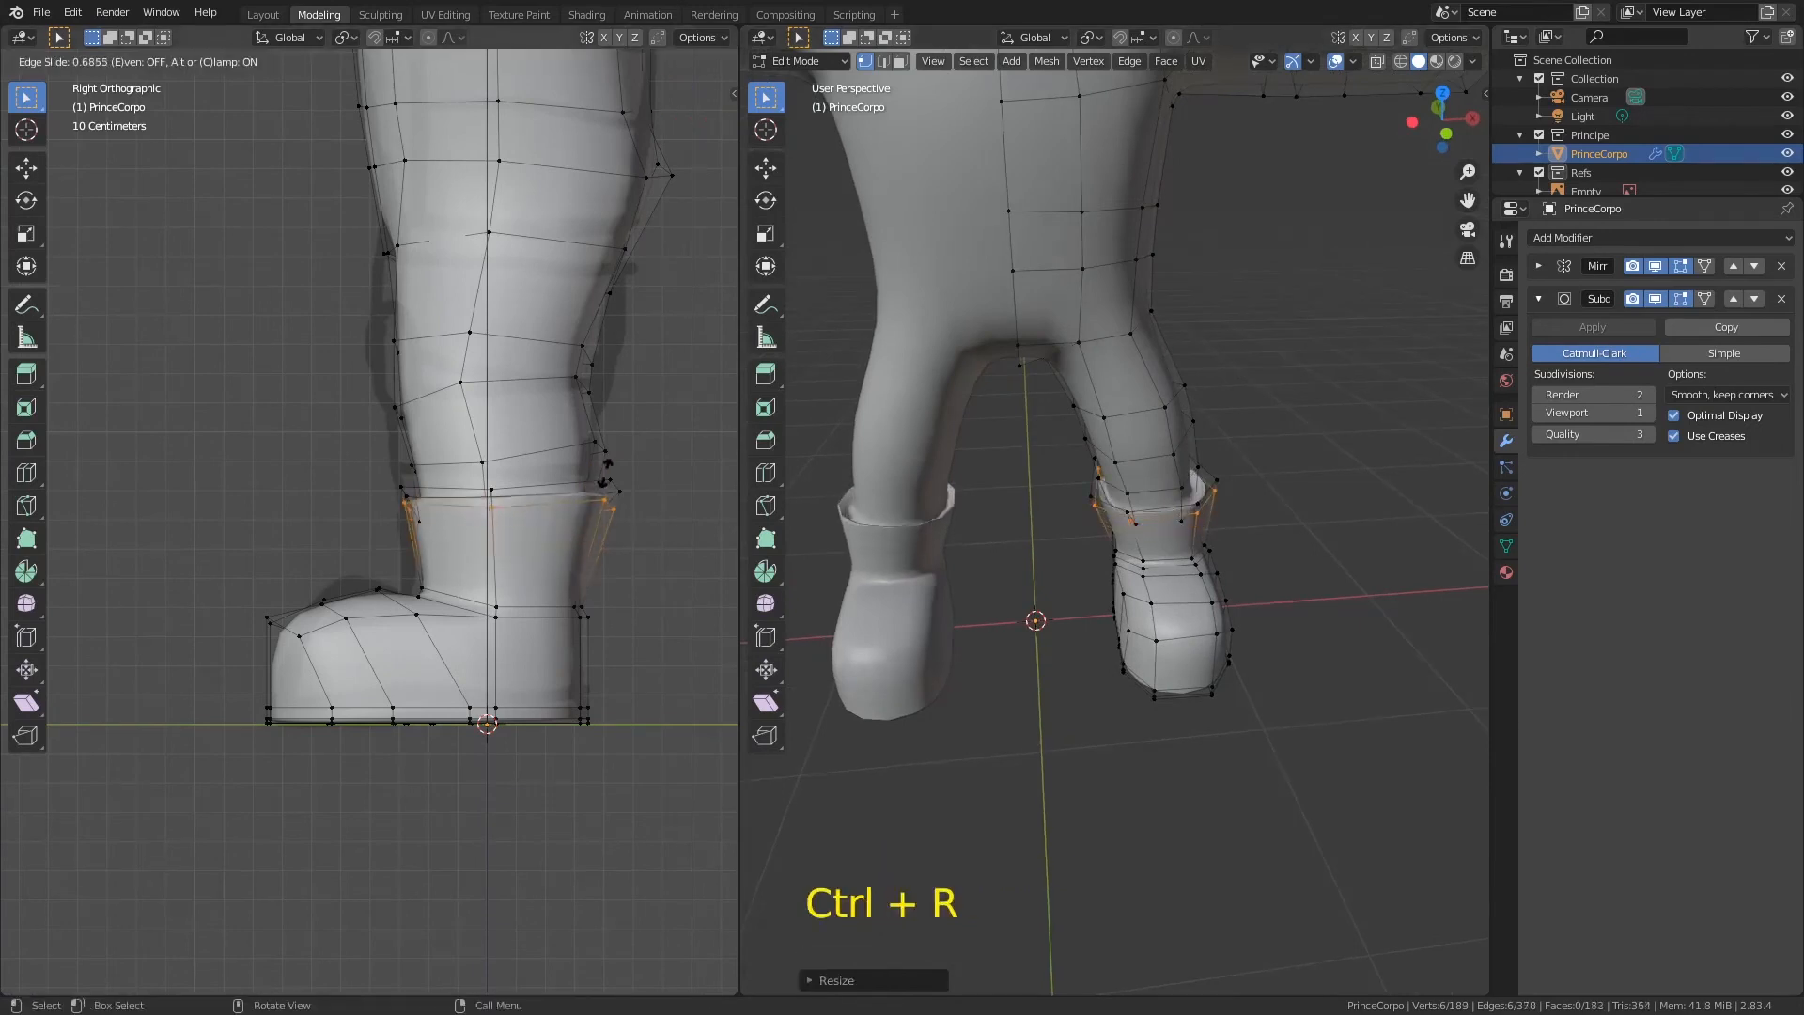
{"action": "left_click", "coordinate": [606, 481]}
Step: Leave Edit Mode, inspect the finished boots and save the file
{"action": "key", "text": "Tab"}
{"action": "middle_click_drag", "start_coordinate": [662, 498], "coordinate": [756, 554]}
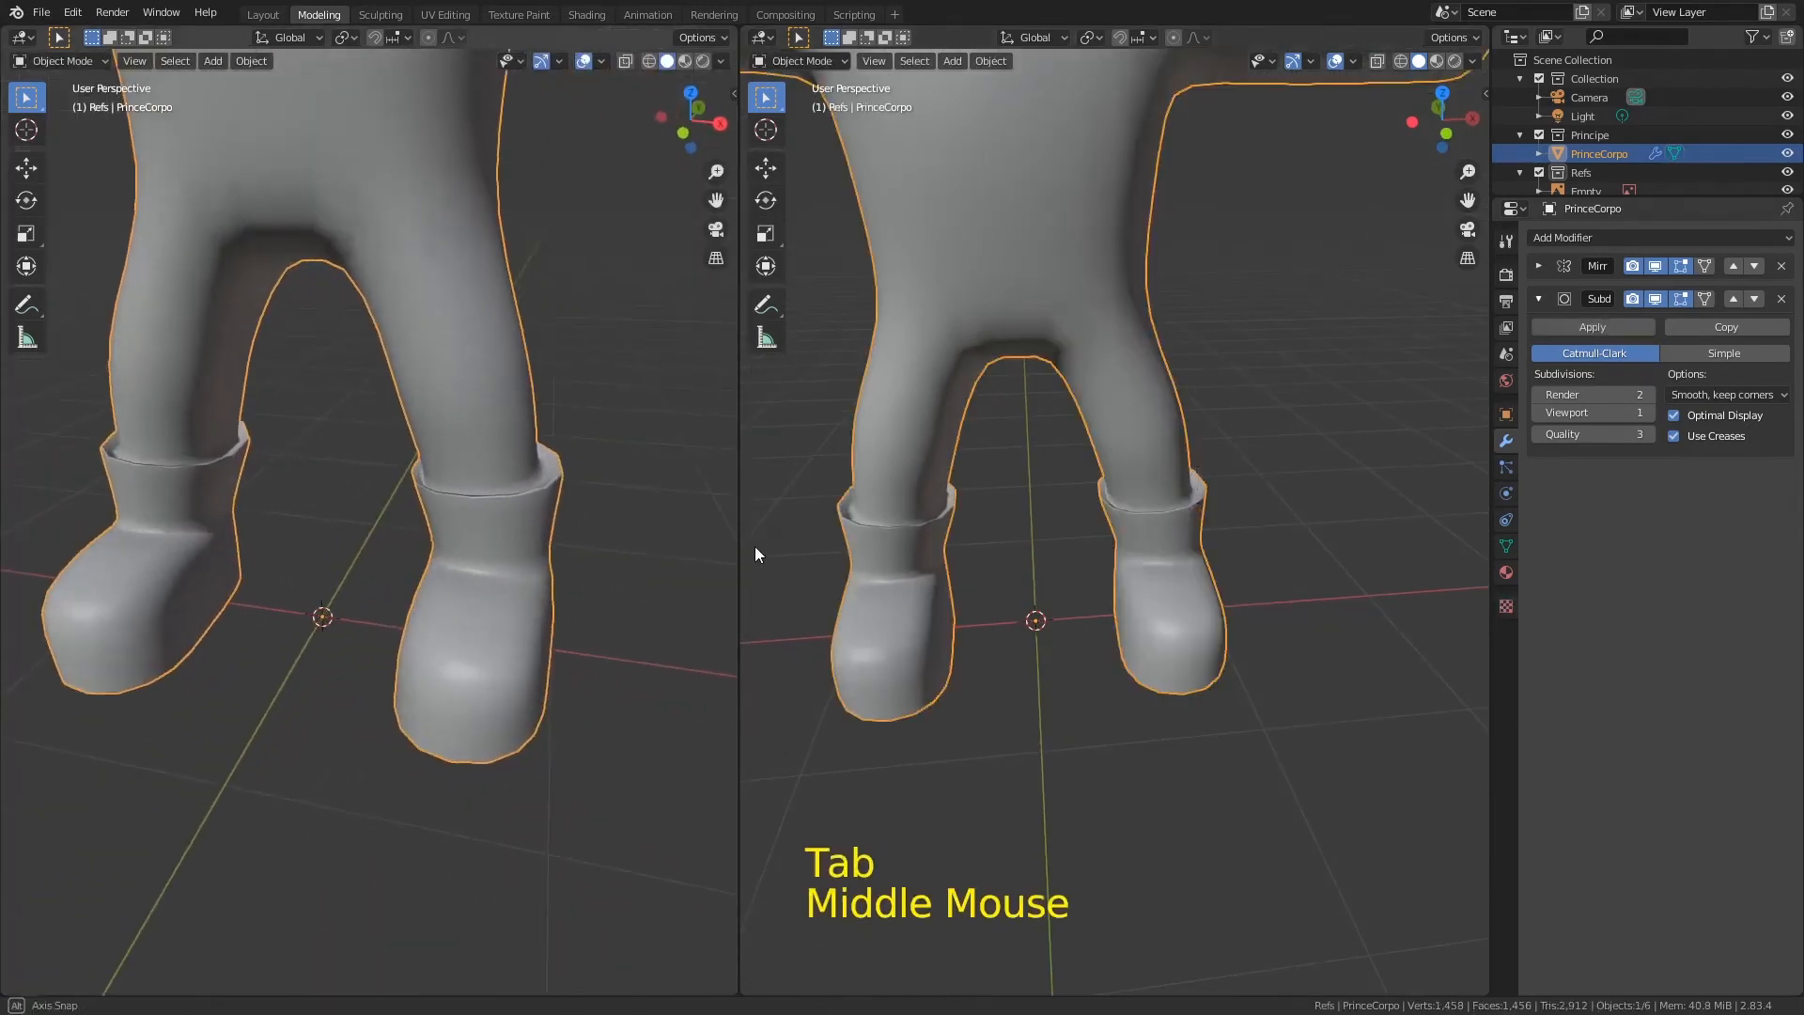
{"action": "right_click", "coordinate": [968, 274]}
{"action": "middle_click_drag", "start_coordinate": [1068, 310], "coordinate": [1336, 105], "text": "ctrl"}
{"action": "key", "text": "ctrl+s"}
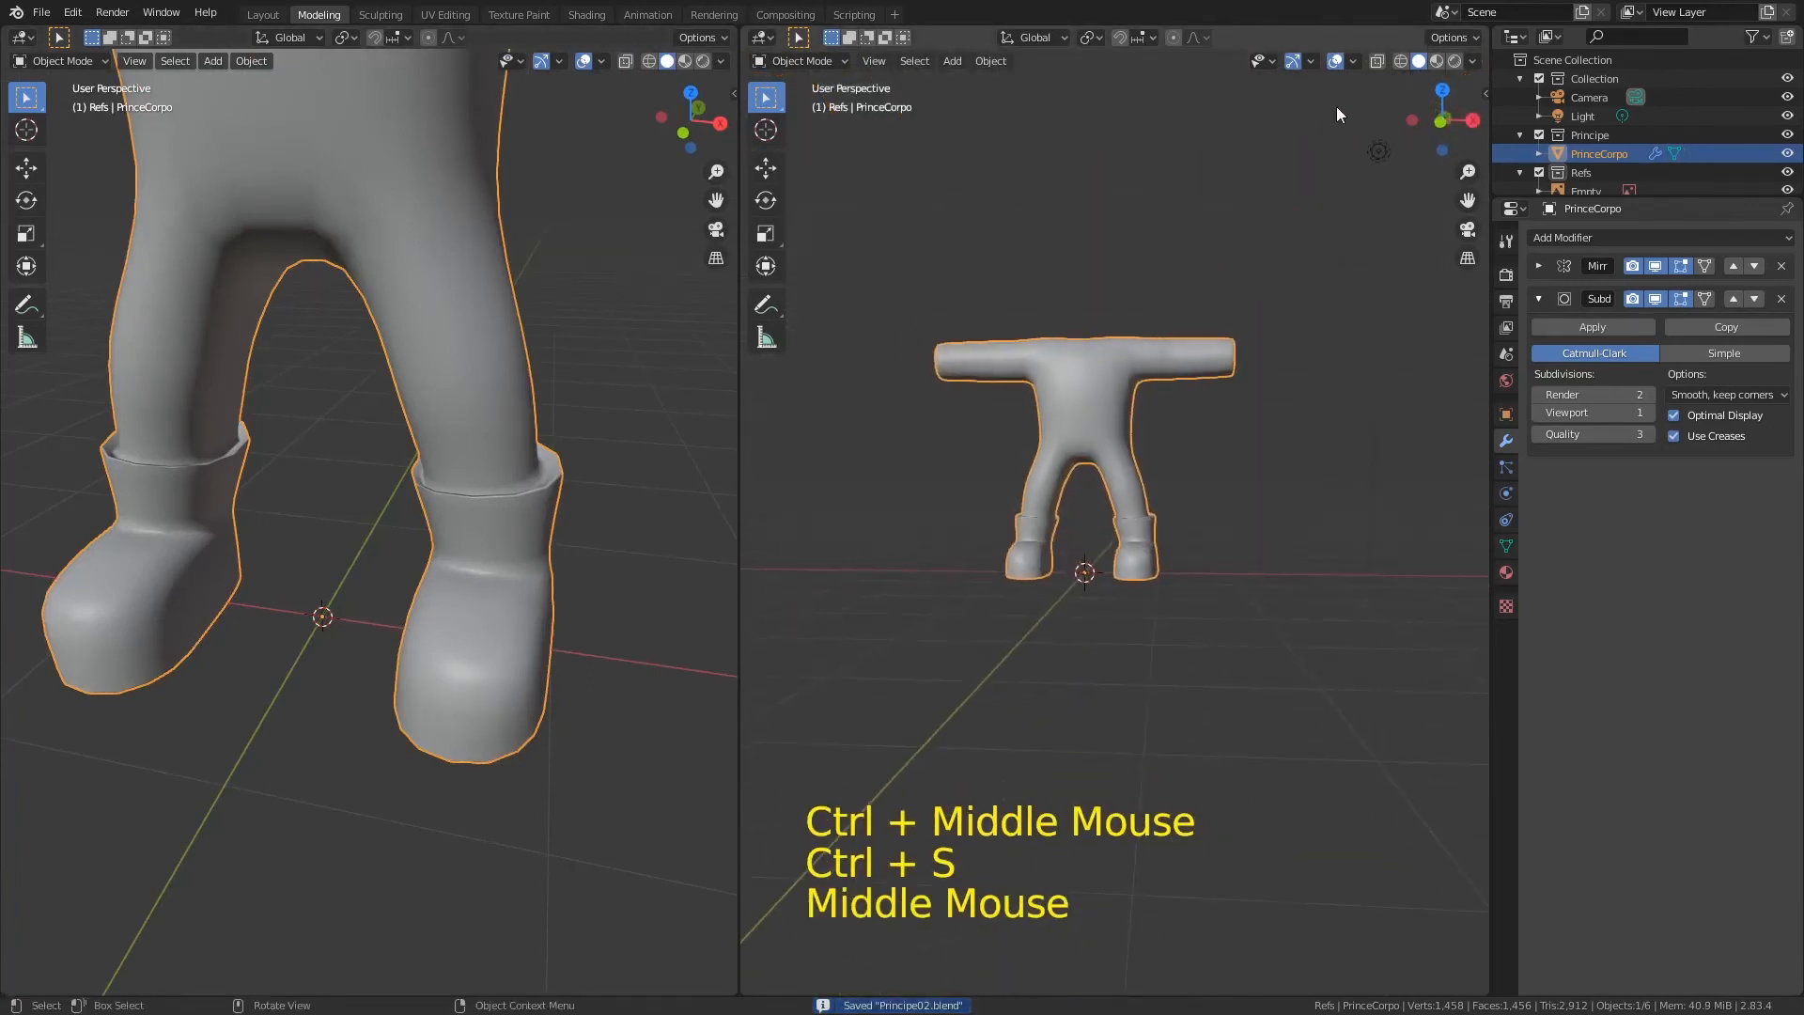
Step: Turn on the Face Orientation overlay to check the body's normals
{"action": "left_click", "coordinate": [1354, 62]}
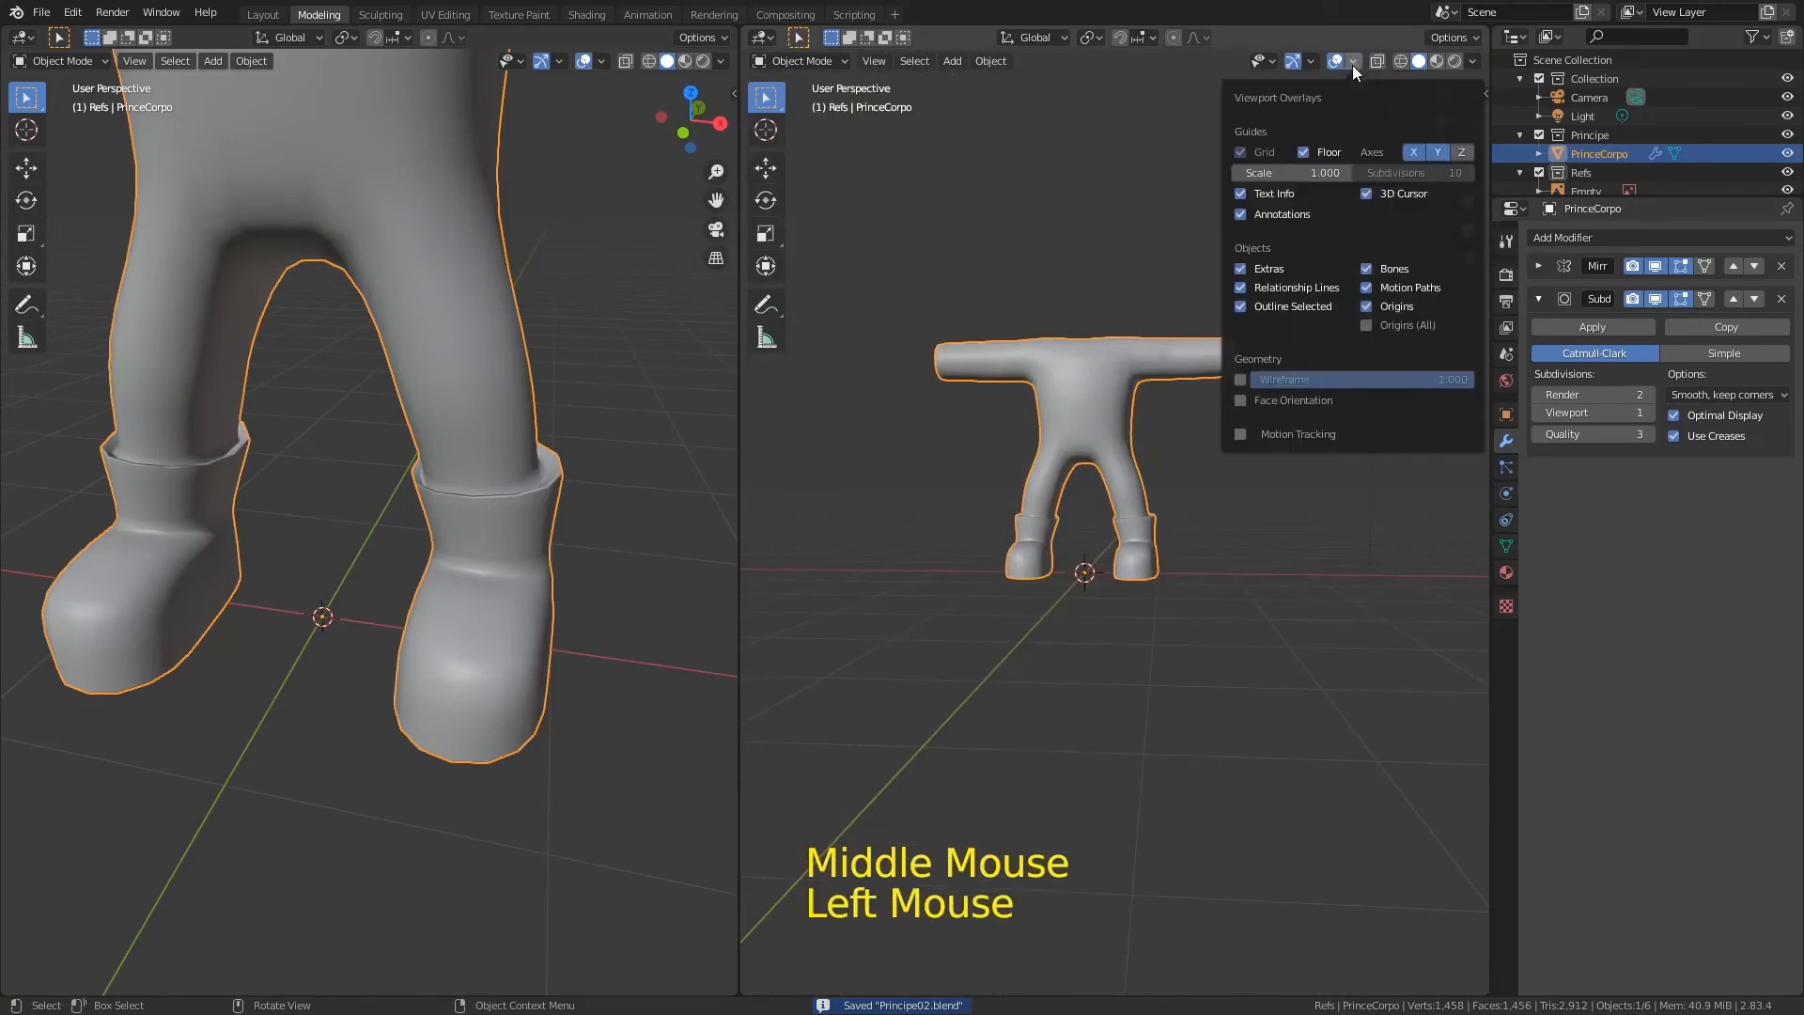
{"action": "left_click", "coordinate": [1240, 400]}
{"action": "middle_click_drag", "start_coordinate": [1154, 352], "coordinate": [1216, 281]}
Step: Flip the normals of the ring of faces around the forearm and view the body in Object Mode
{"action": "key", "text": "Tab"}
{"action": "key", "text": "Tab"}
{"action": "key", "text": "Tab"}
{"action": "key", "text": "3"}
{"action": "left_click", "coordinate": [1231, 374], "text": "alt"}
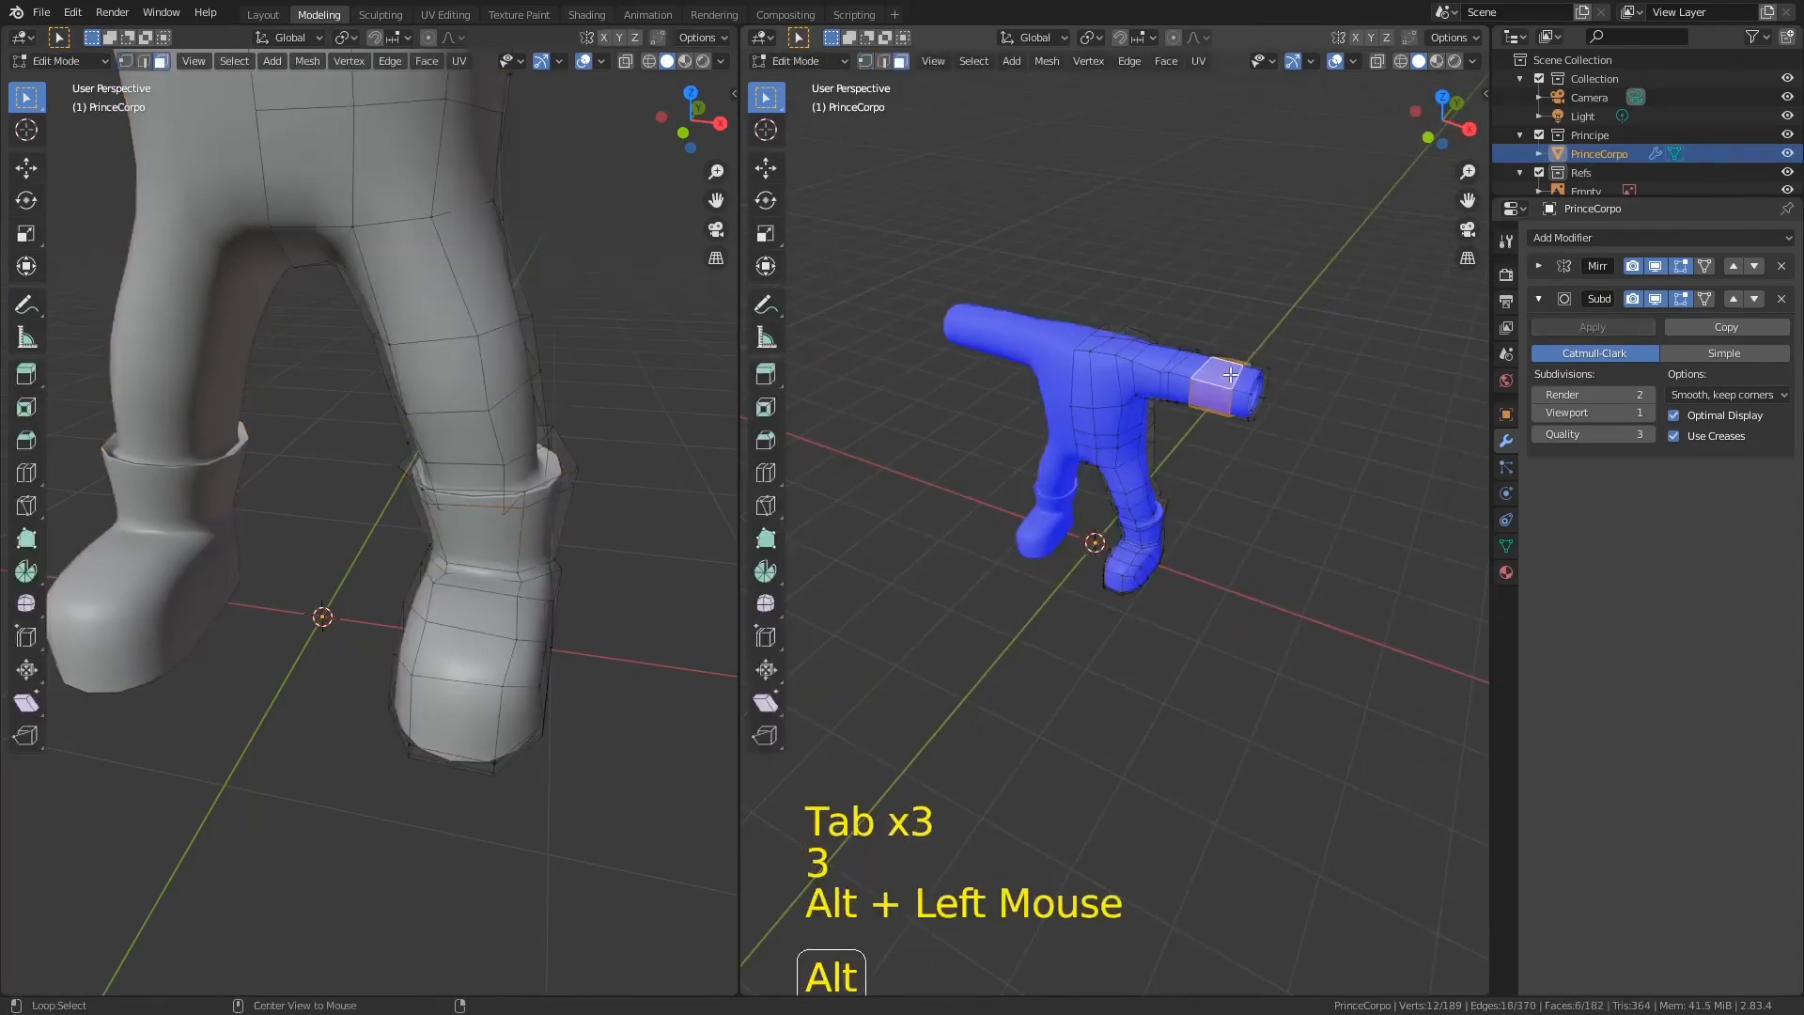
{"action": "key", "text": "alt+n"}
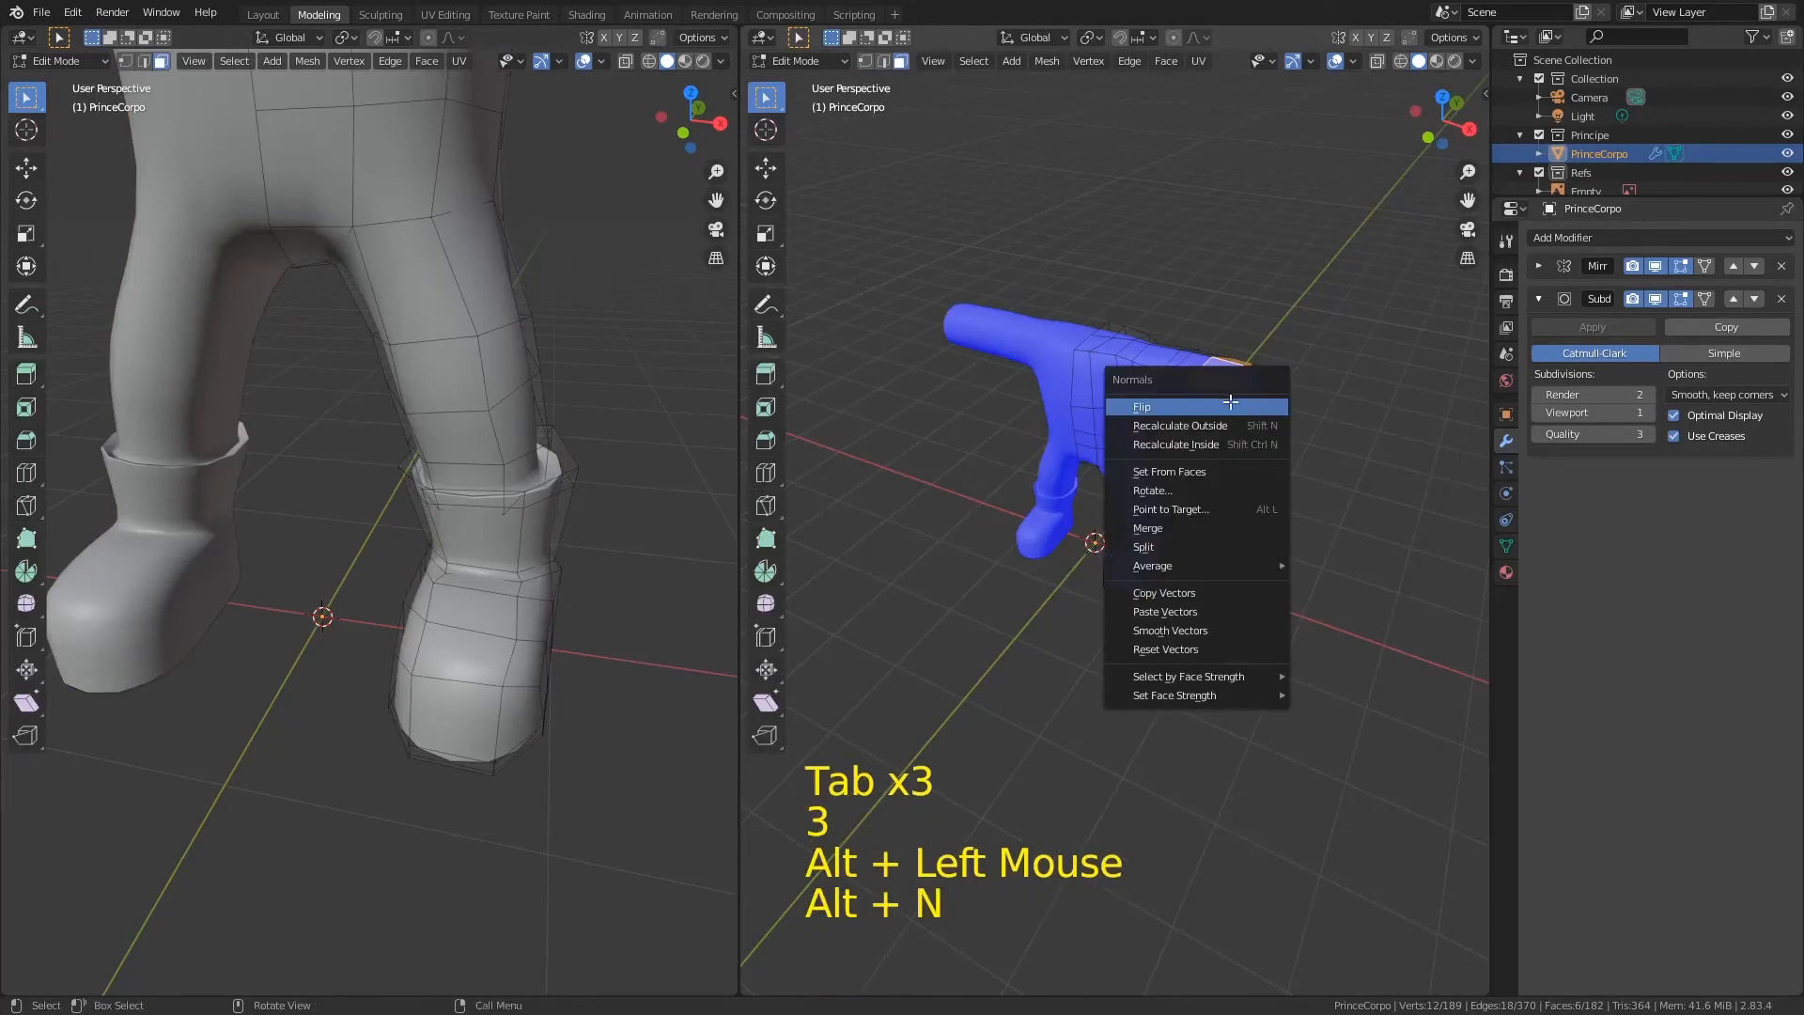
{"action": "left_click", "coordinate": [1231, 404]}
{"action": "key", "text": "Tab"}
{"action": "middle_click_drag", "start_coordinate": [1321, 342], "coordinate": [1236, 360]}
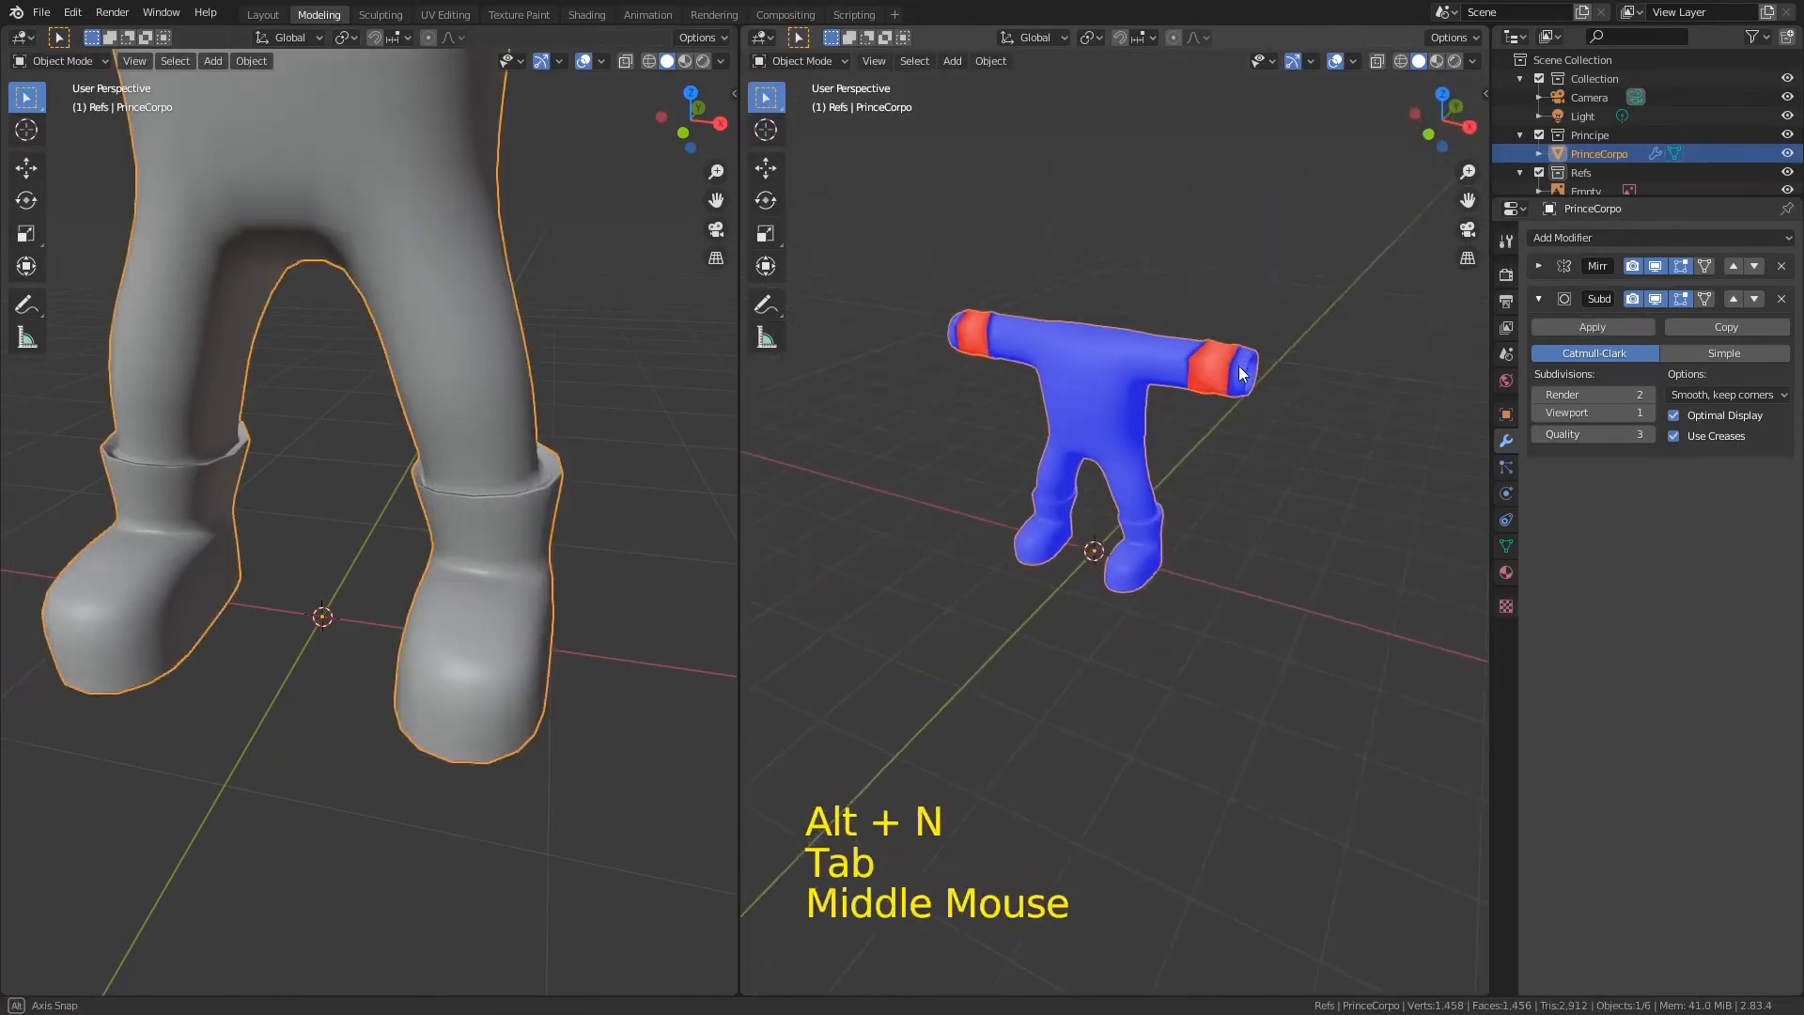
Step: Undo the normals flip on the forearm faces and return to Object Mode
{"action": "key", "text": "ctrl+z"}
{"action": "key", "text": "ctrl+z"}
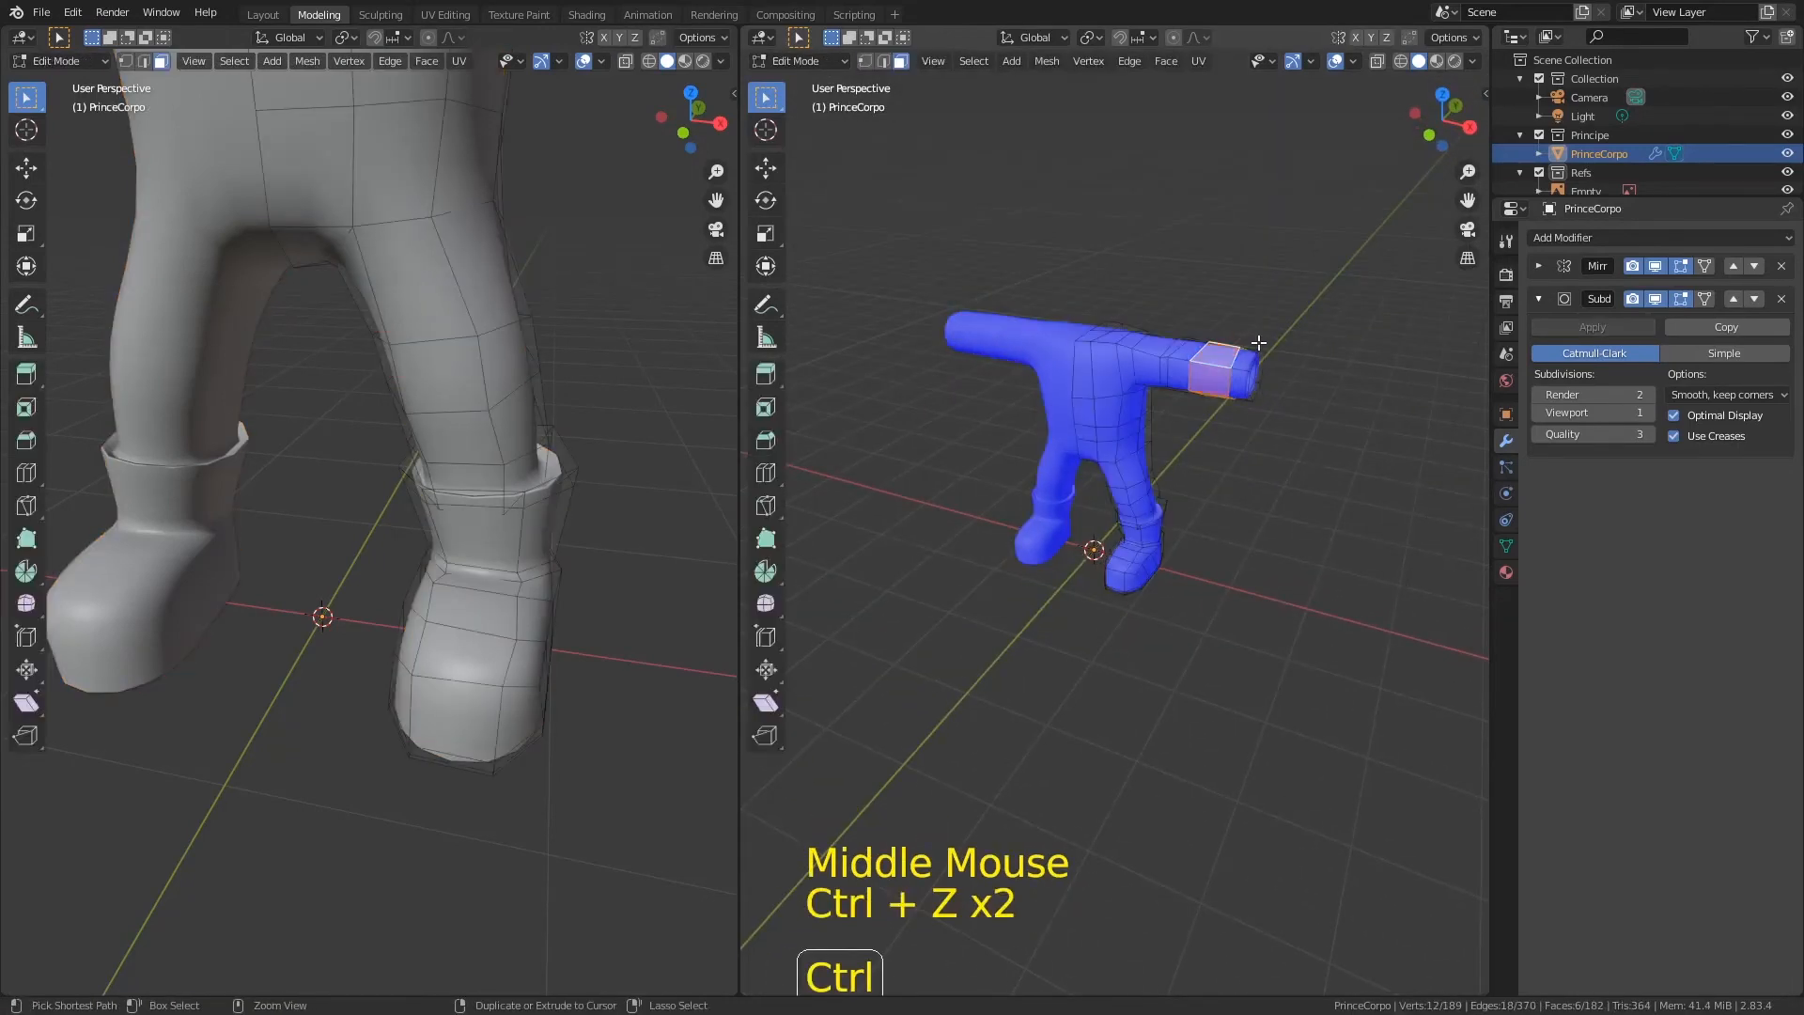
{"action": "key", "text": "Tab"}
Step: Turn off the Face Orientation overlay and save the file
{"action": "key", "text": "ctrl+s"}
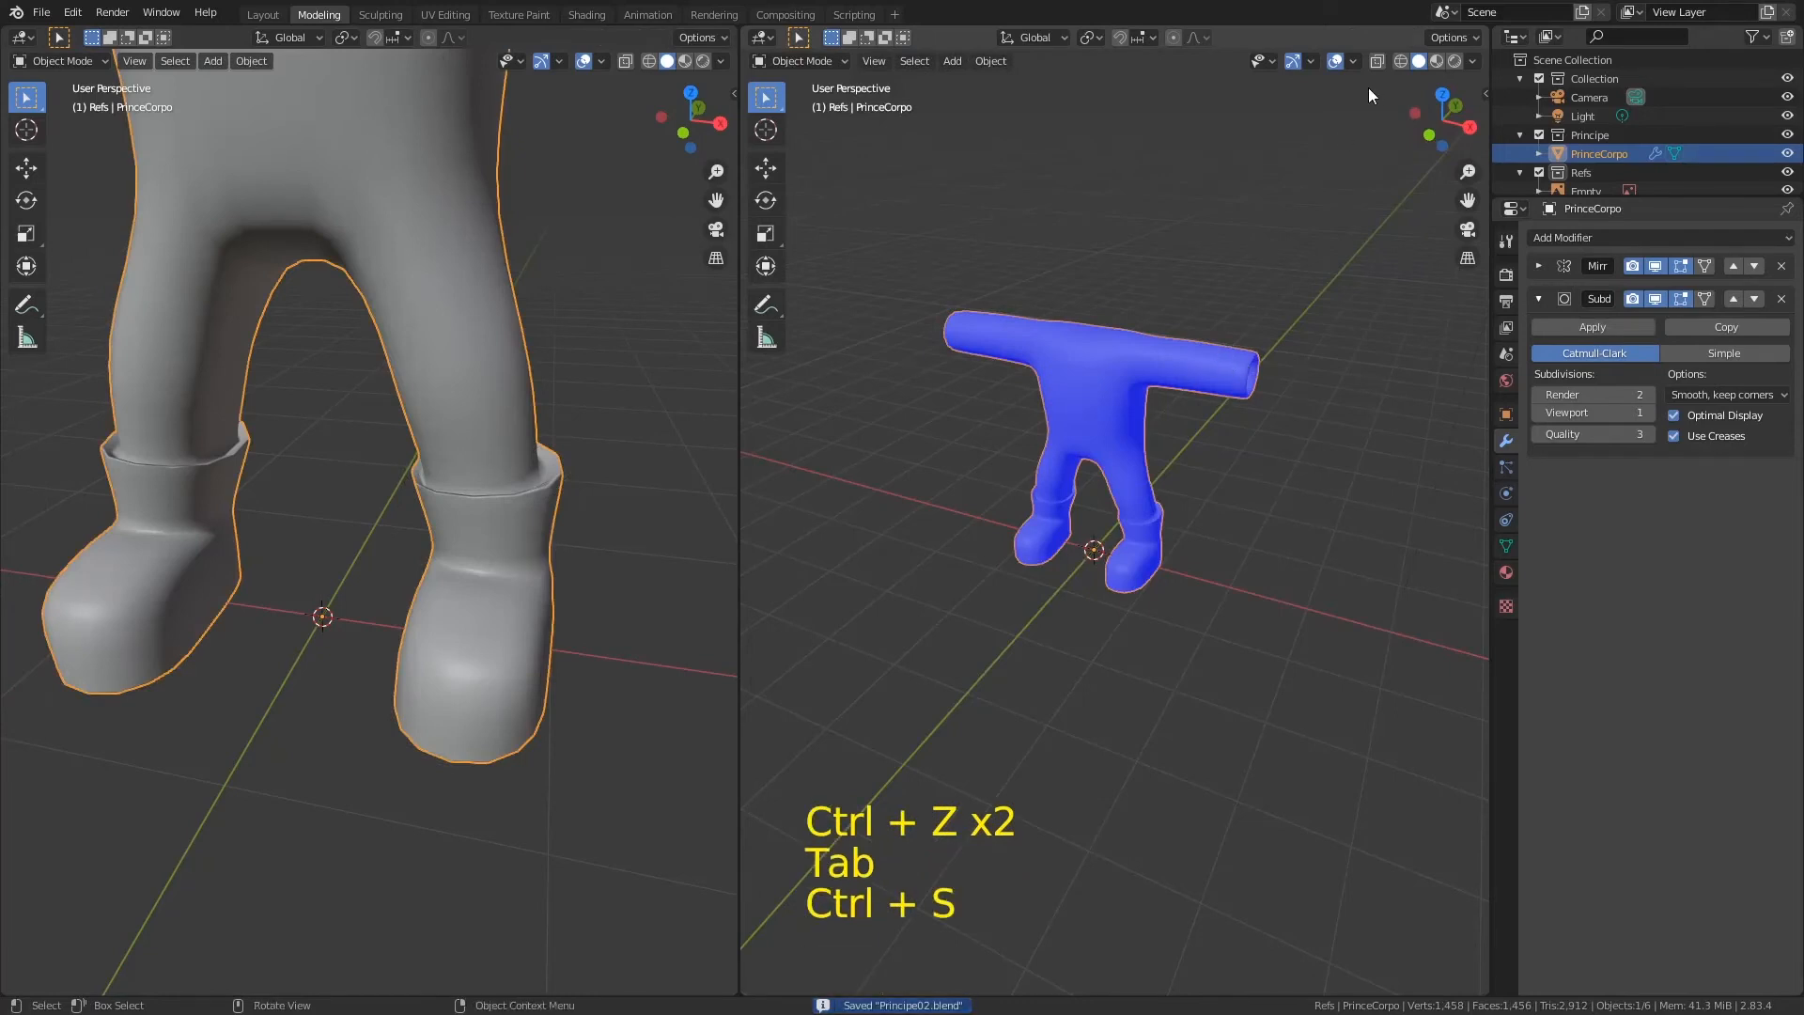
{"action": "left_click", "coordinate": [1352, 62]}
{"action": "left_click", "coordinate": [1238, 406]}
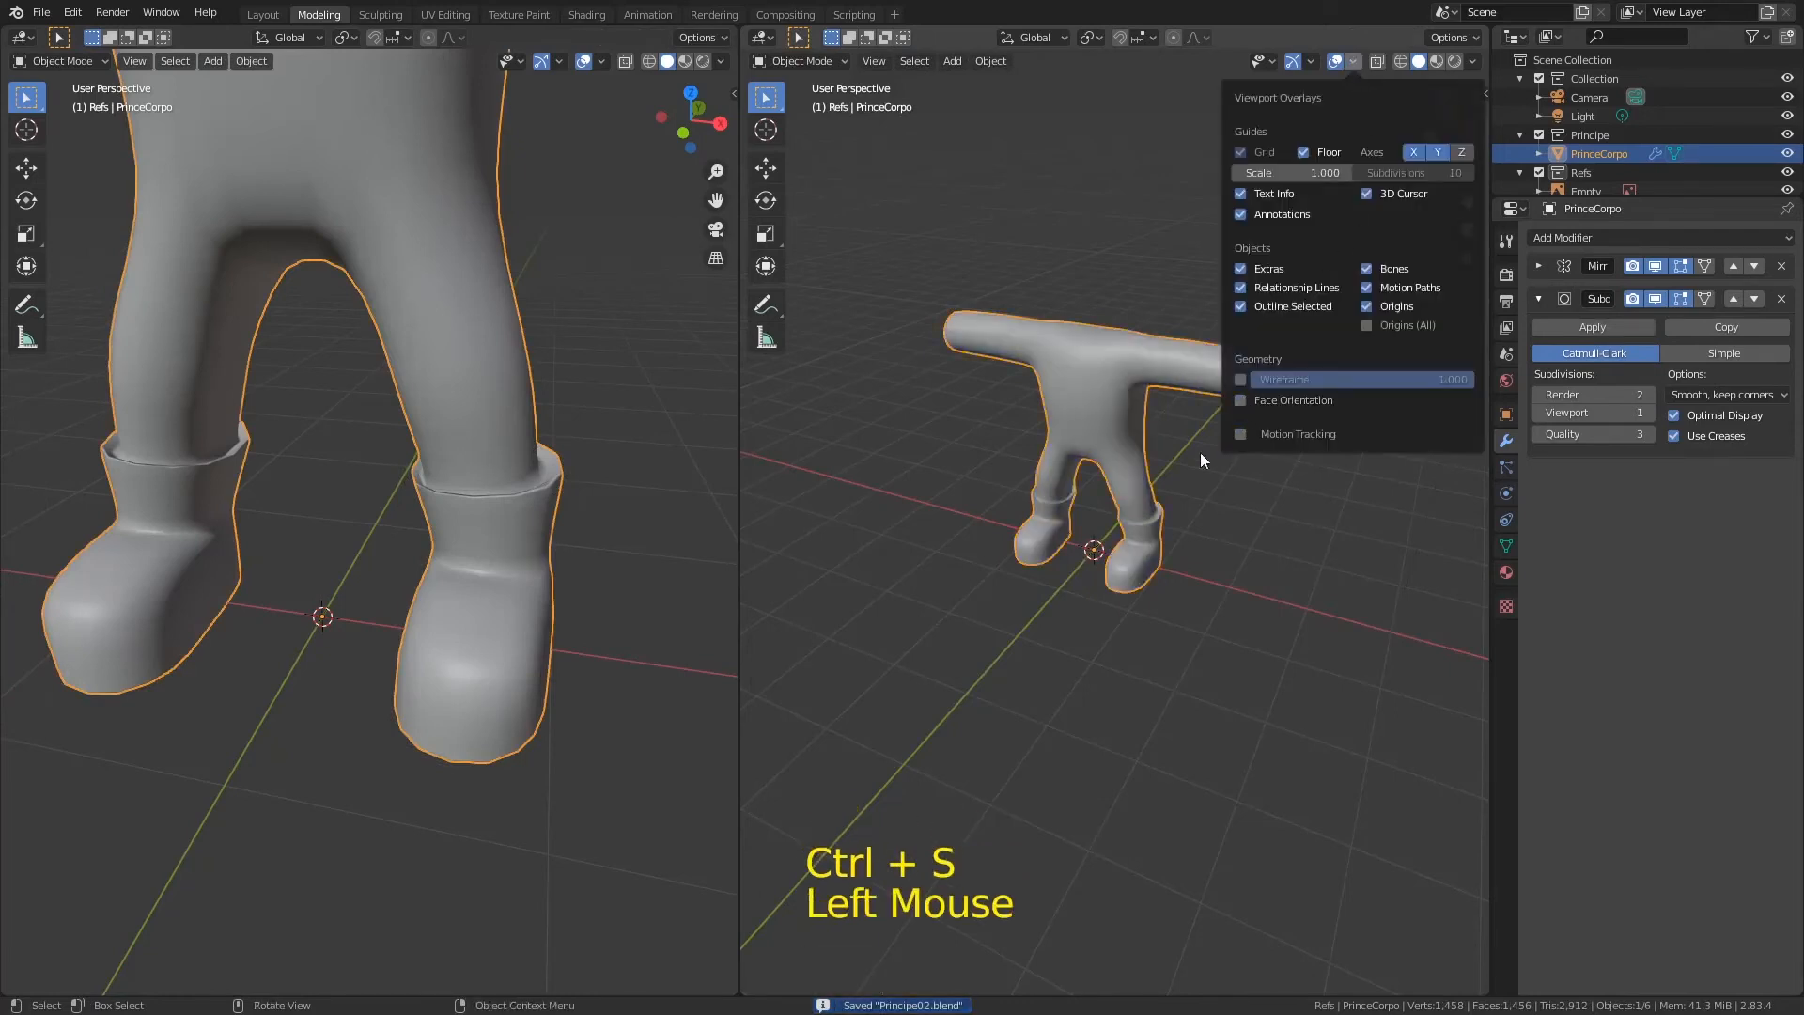
{"action": "key", "text": "ctrl+s"}
Step: In Edit Mode, extrude the four faces on top of the torso at the neck base, scale them inward and move them toward the mirror line
{"action": "middle_click_drag", "start_coordinate": [1153, 398], "coordinate": [1067, 351]}
{"action": "key", "text": "KP_1"}
{"action": "key", "text": "Tab"}
{"action": "left_click", "coordinate": [1068, 350]}
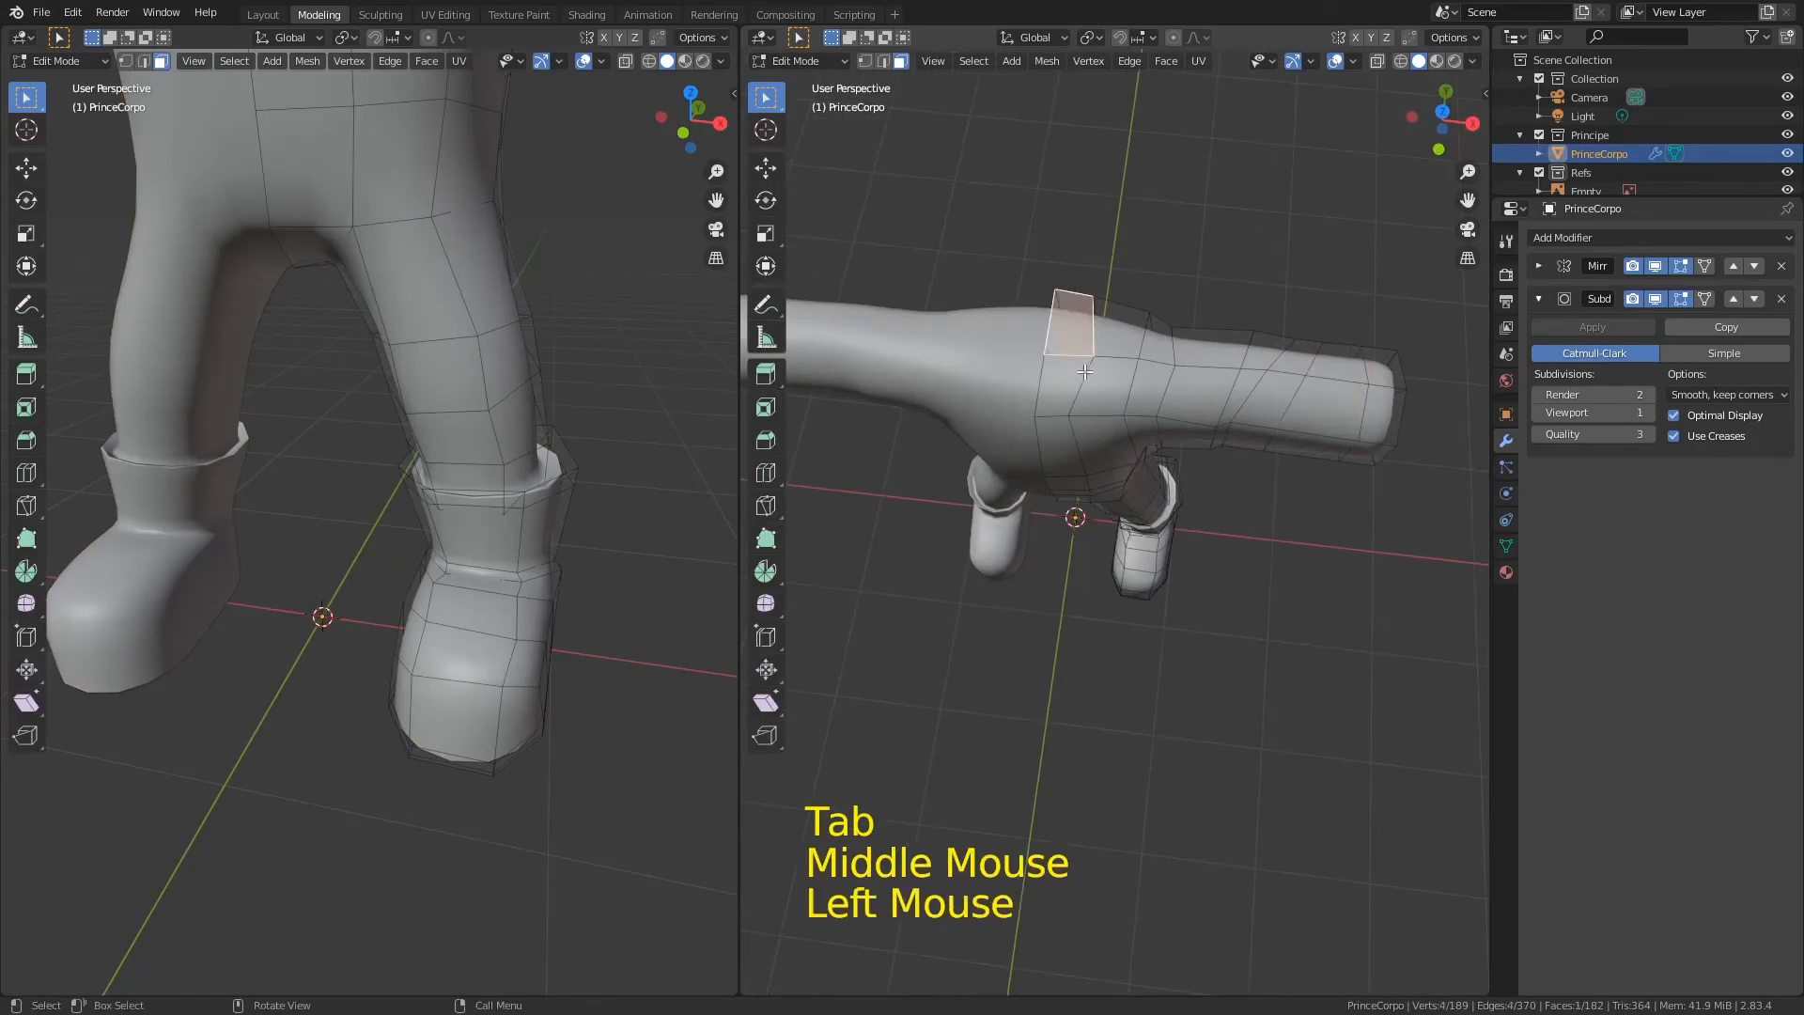
{"action": "left_click", "coordinate": [1115, 373], "text": "shift"}
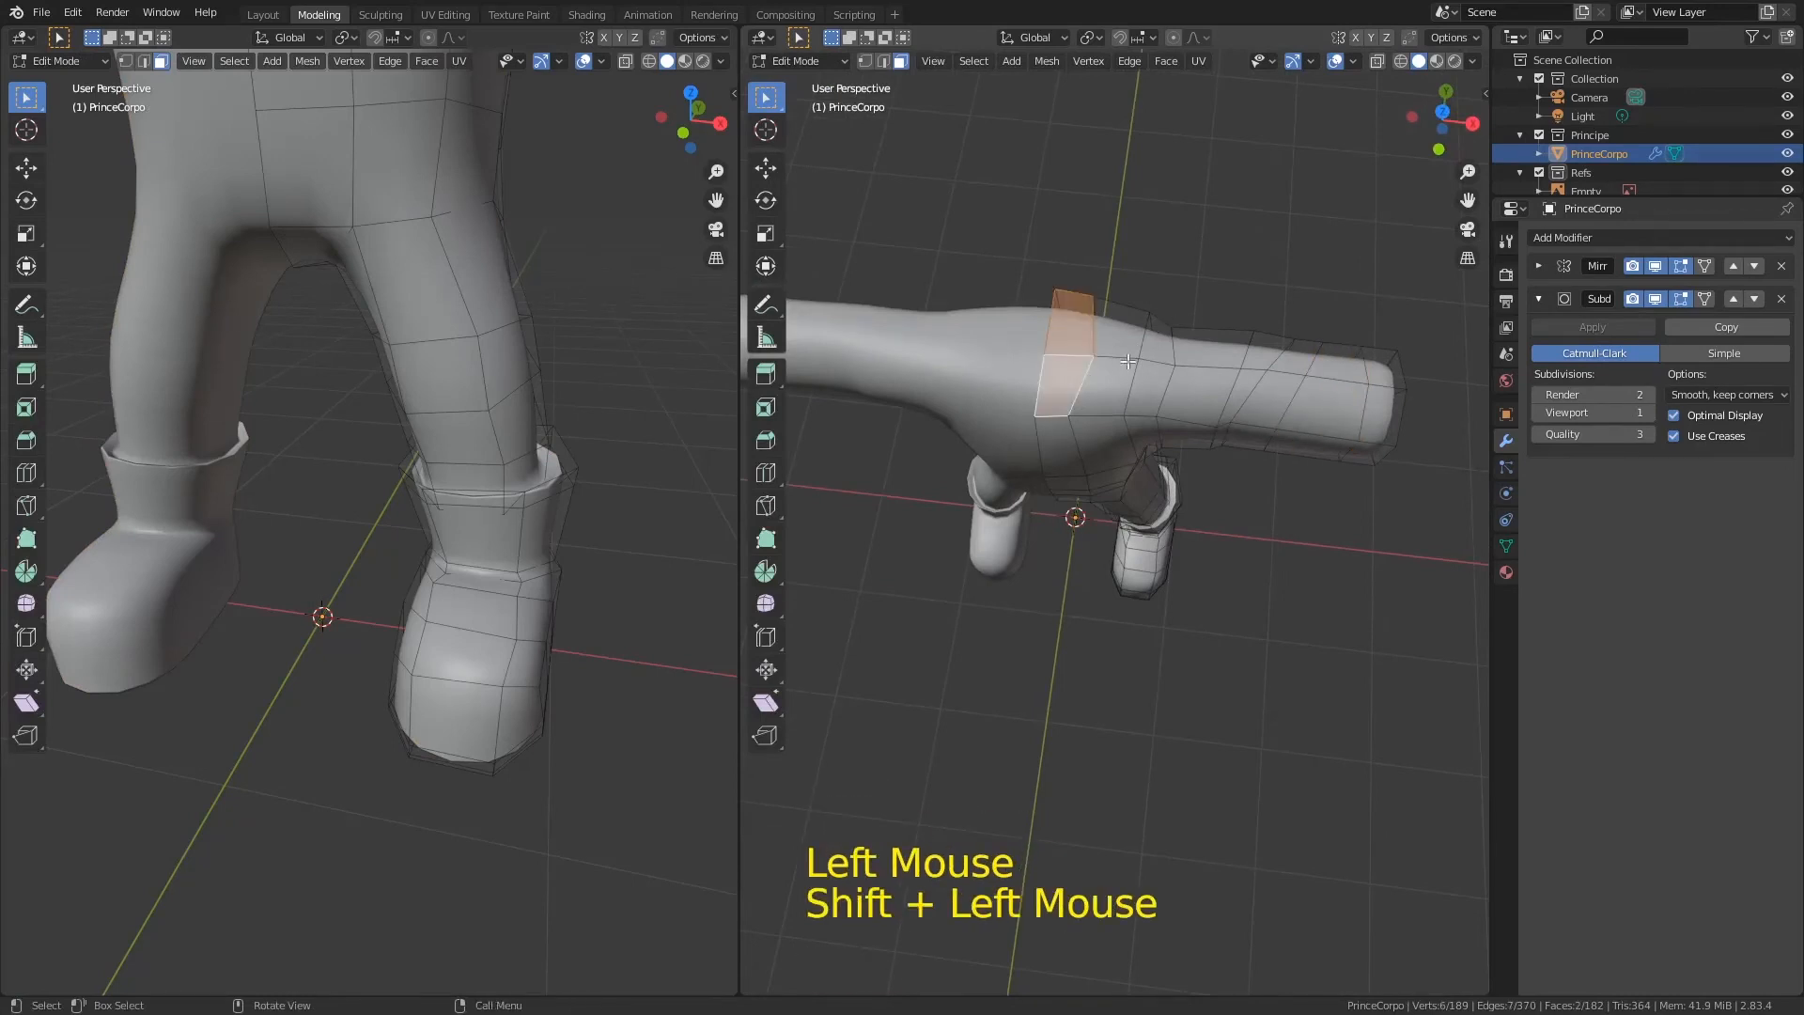
{"action": "left_click", "coordinate": [1121, 312], "text": "shift"}
{"action": "left_click", "coordinate": [1114, 381], "text": "shift"}
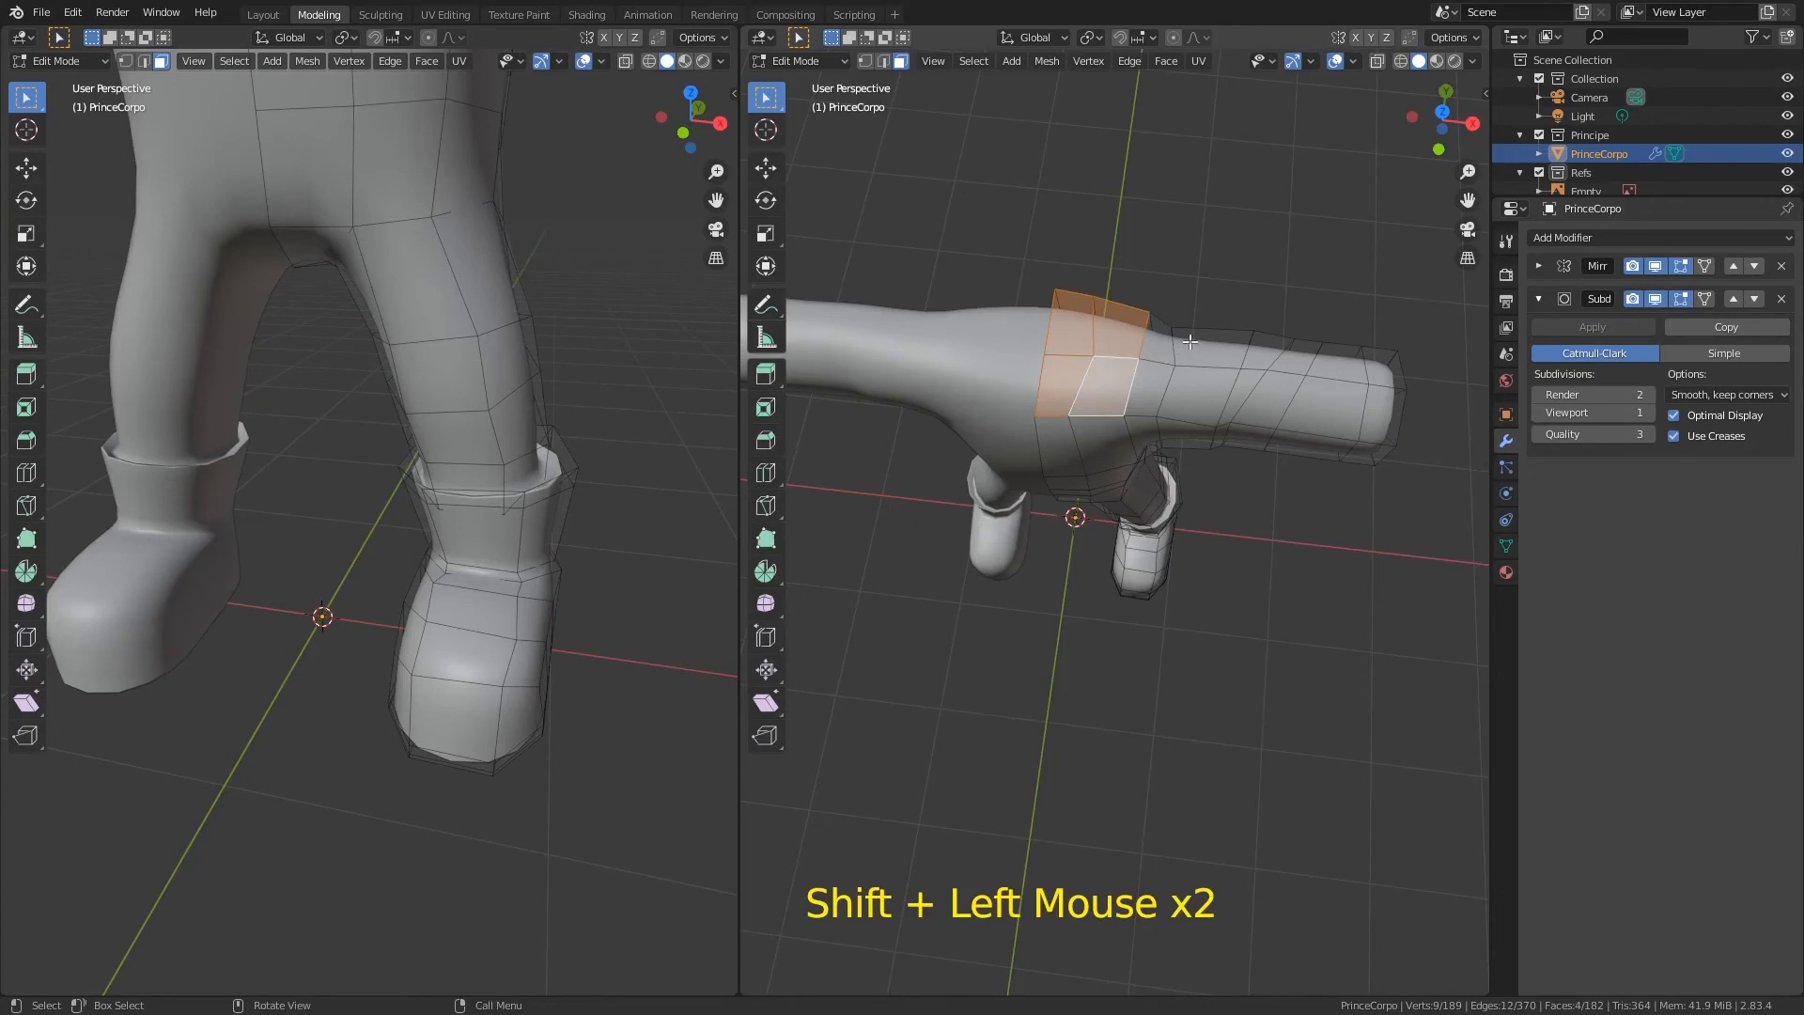
{"action": "key", "text": "e"}
{"action": "key", "text": "s"}
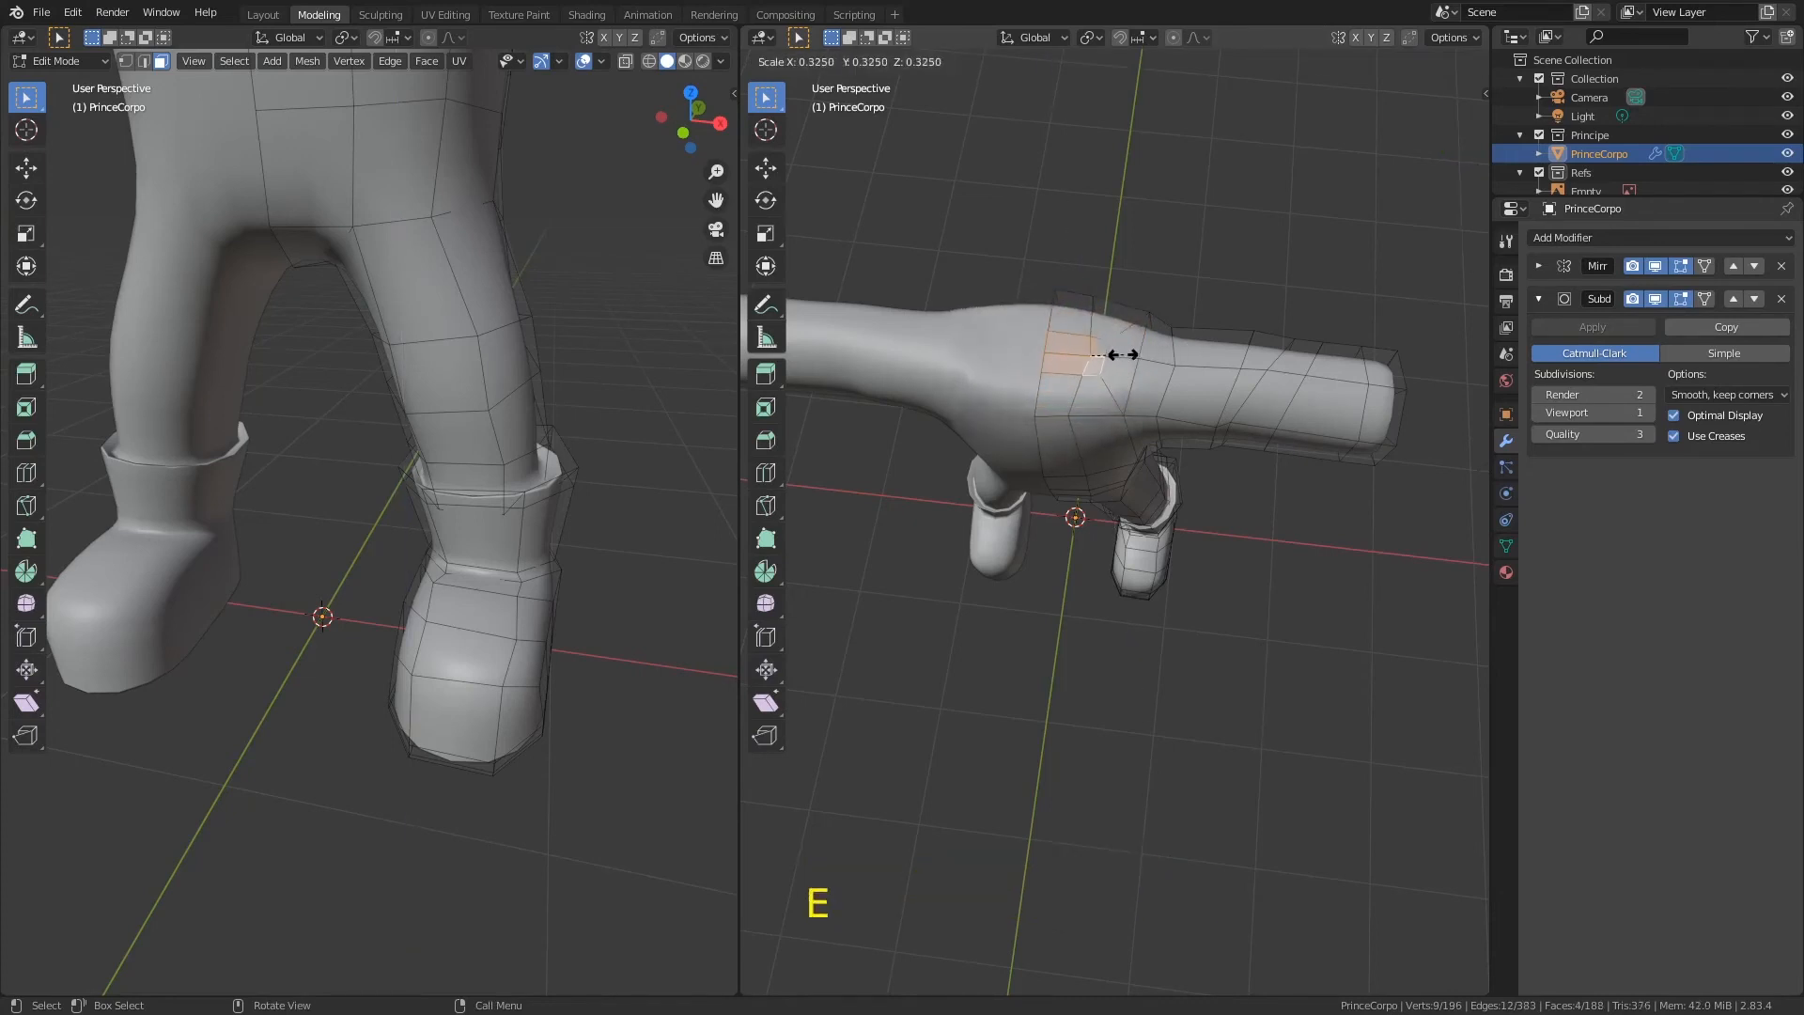
{"action": "left_click", "coordinate": [1142, 352]}
{"action": "key", "text": "g"}
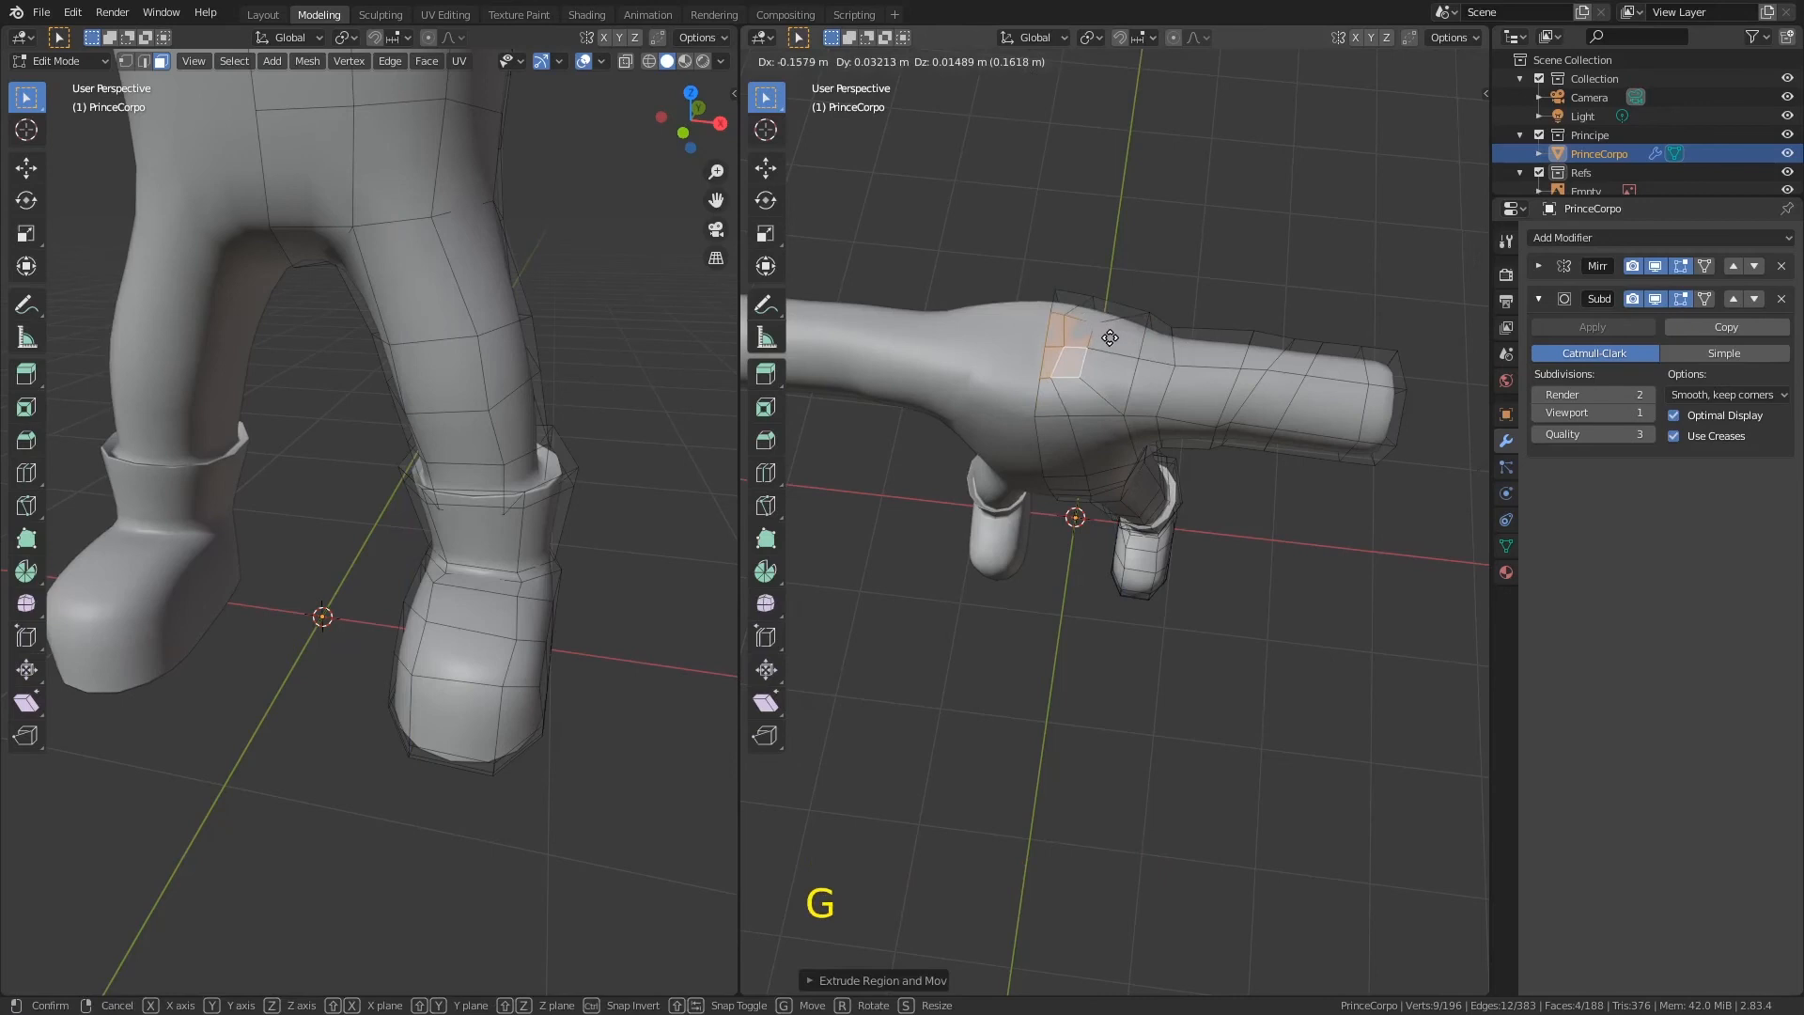
{"action": "left_click", "coordinate": [1118, 342]}
Step: Reposition the inset neck faces against the side-view reference and raise them slightly with Shrink/Fatten
{"action": "middle_click_drag", "start_coordinate": [1120, 368], "coordinate": [1090, 266]}
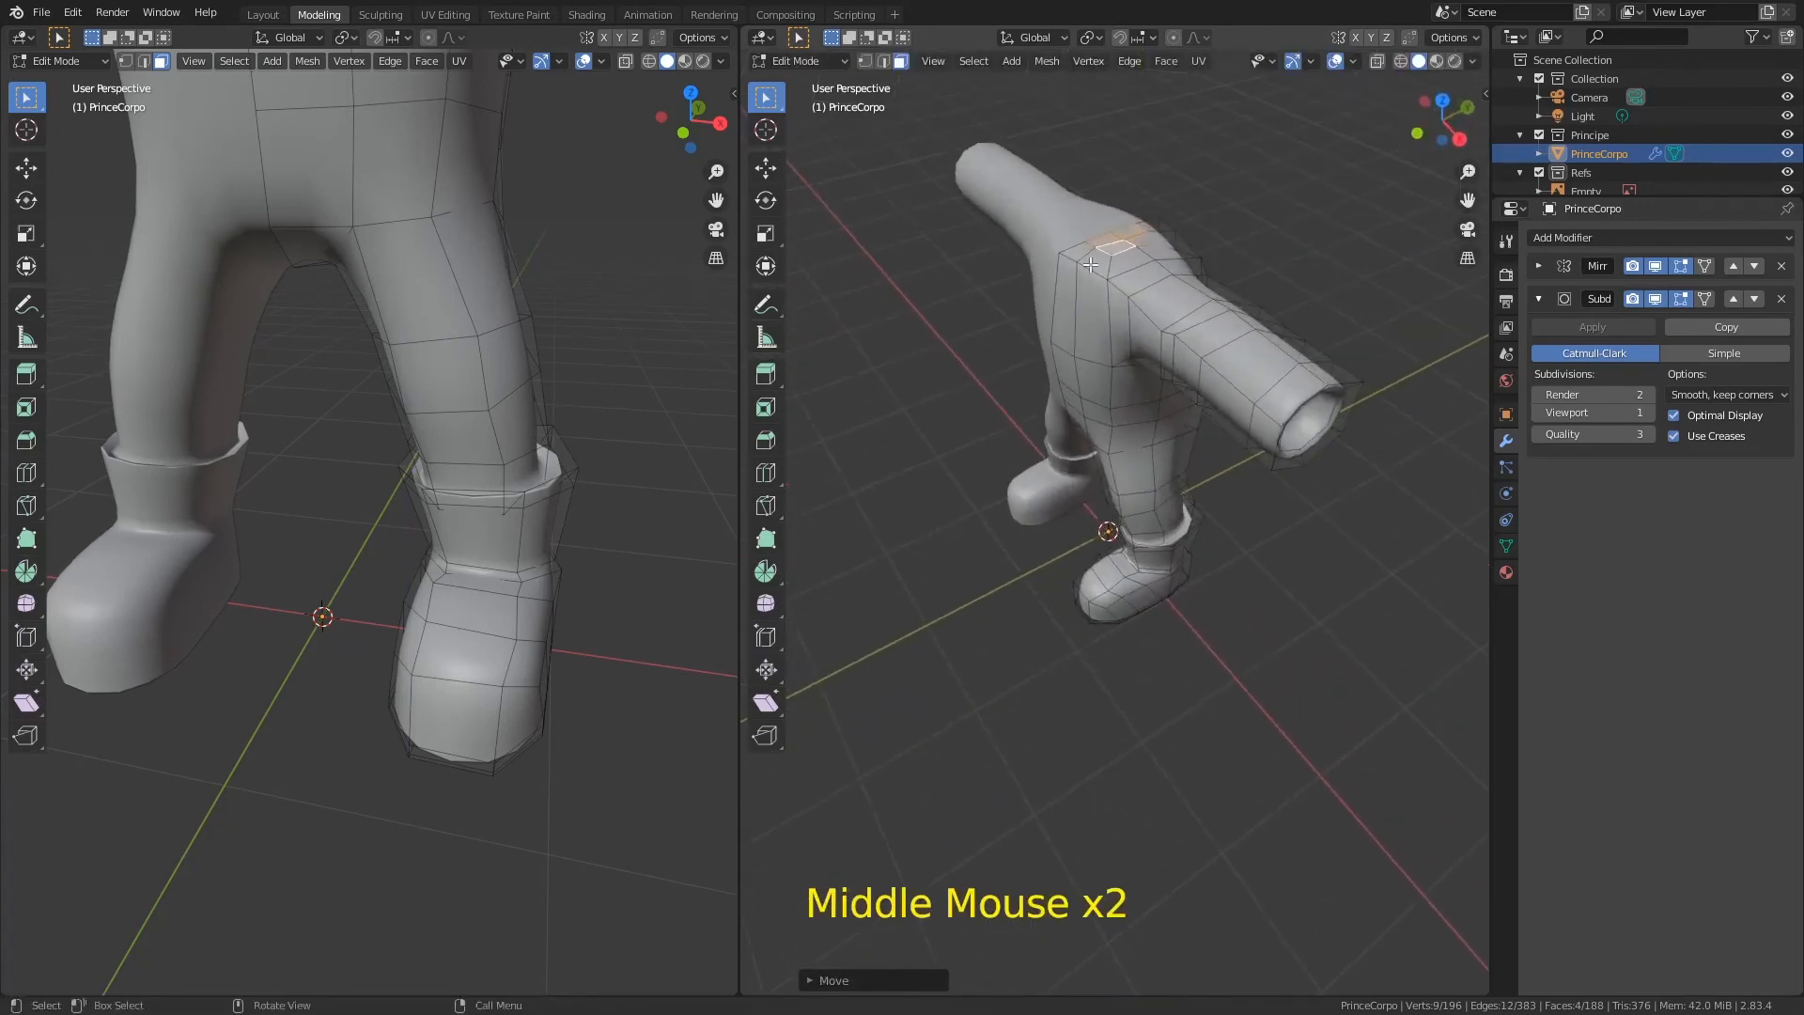
{"action": "key", "text": "g"}
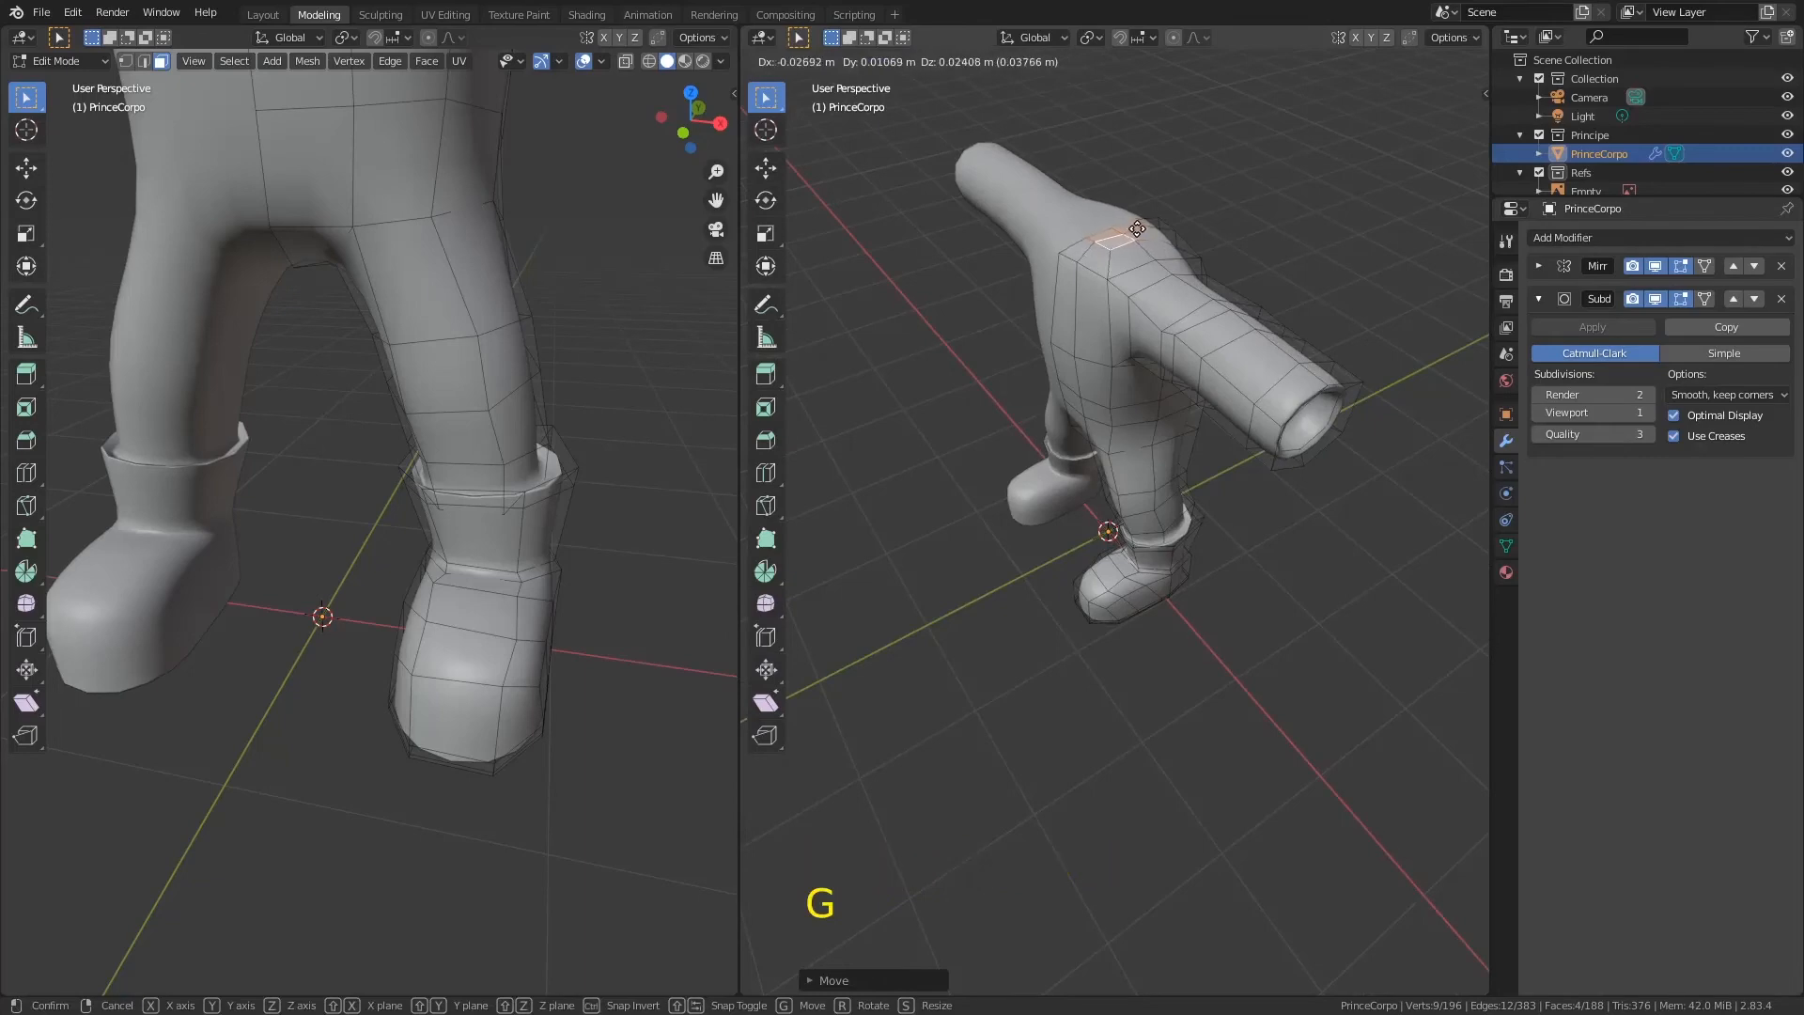
{"action": "left_click", "coordinate": [1148, 234]}
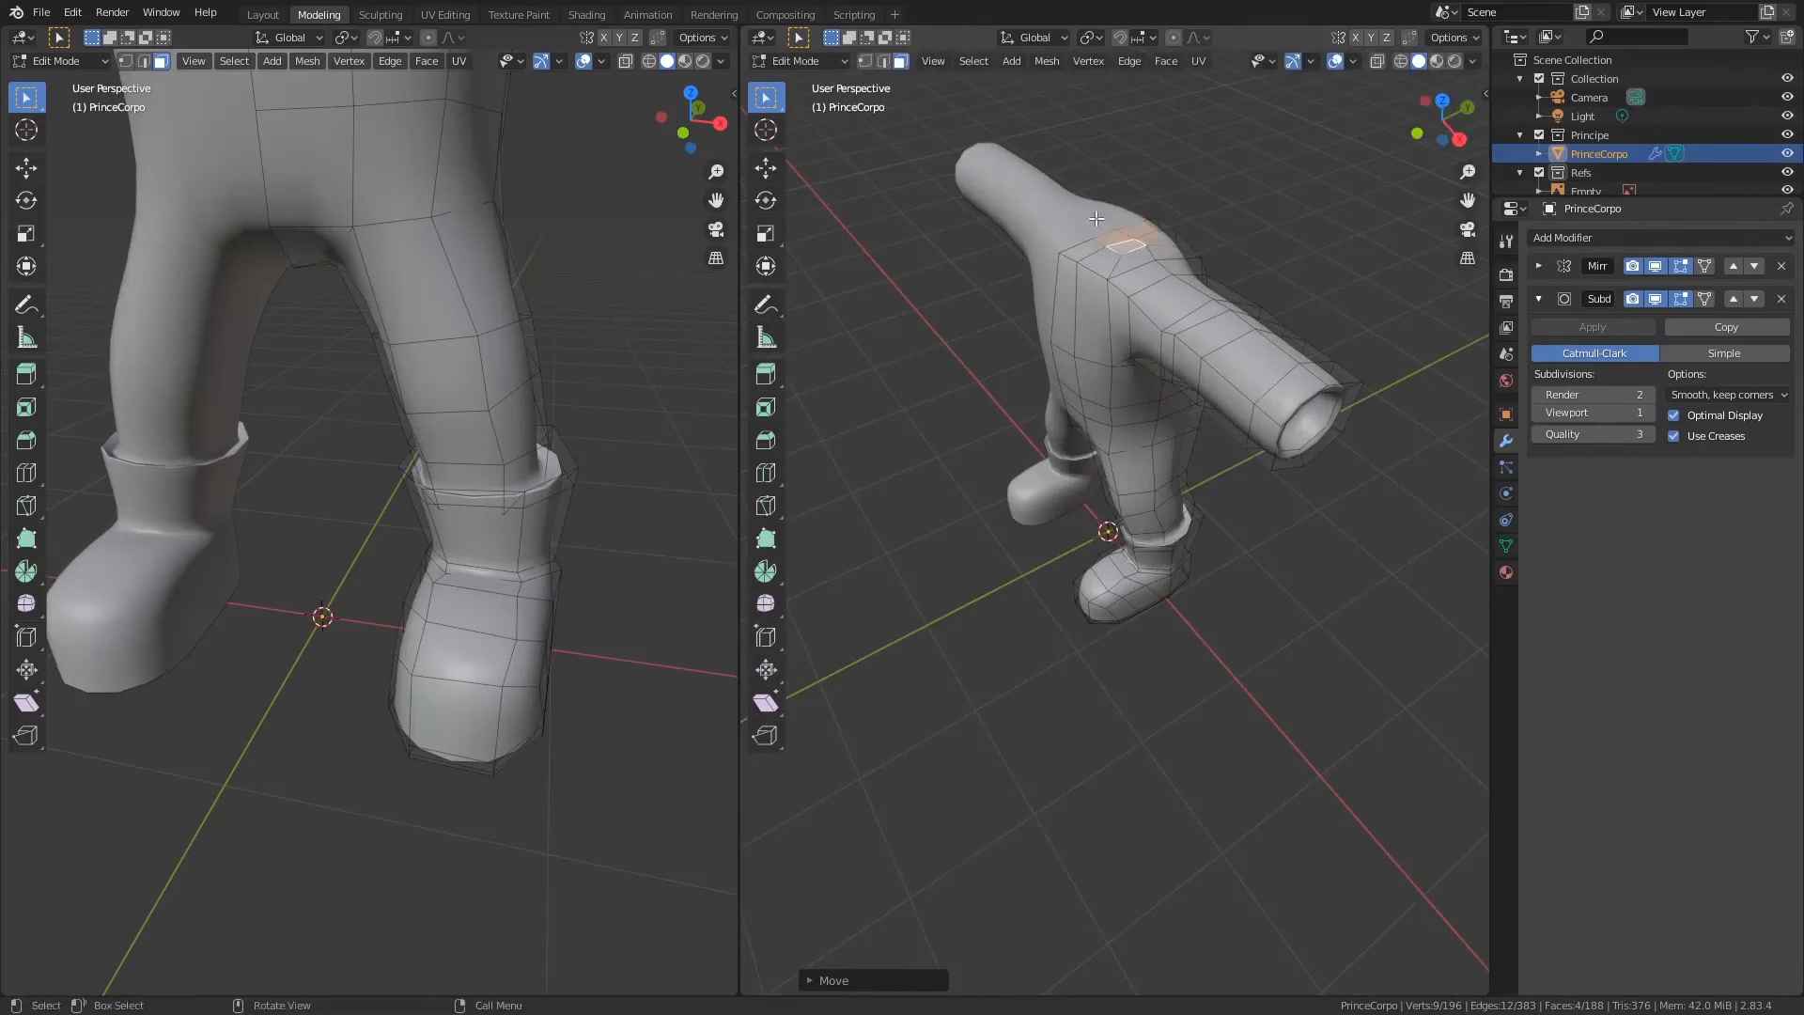
{"action": "key", "text": "KP_3"}
{"action": "middle_click_drag", "start_coordinate": [623, 107], "coordinate": [544, 426], "text": "shift"}
{"action": "key", "text": "g"}
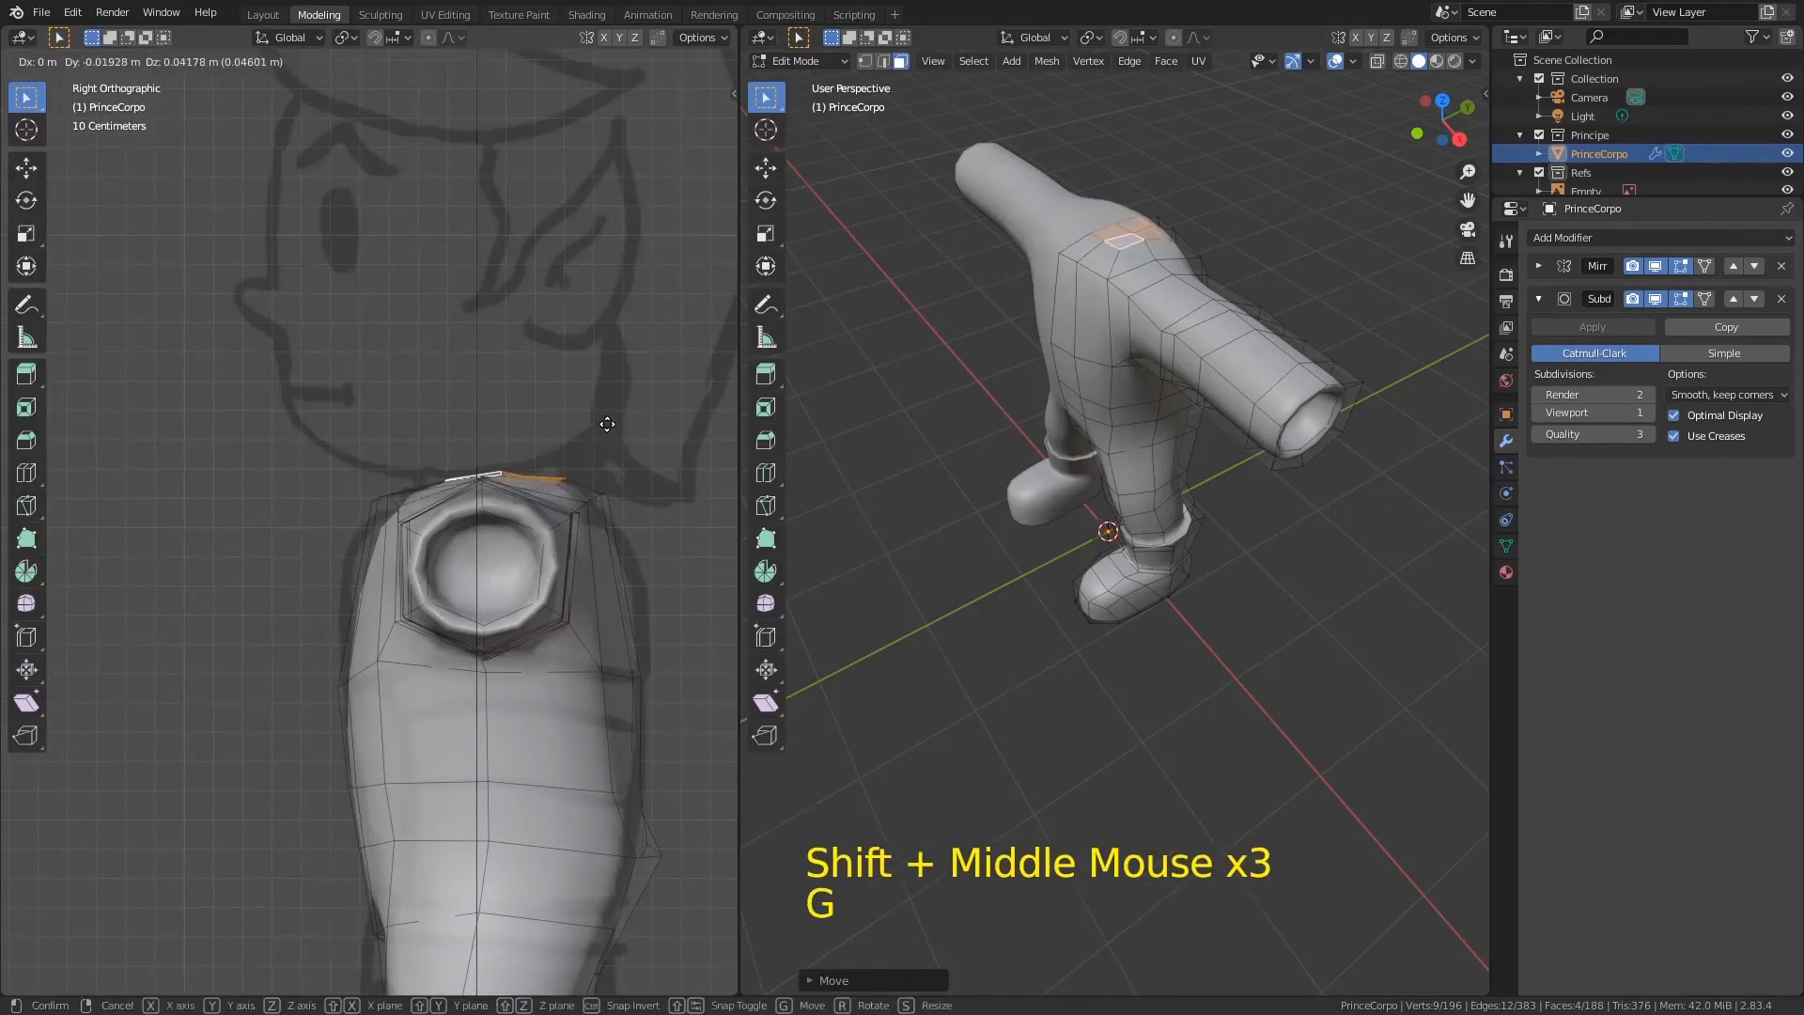
{"action": "left_click", "coordinate": [604, 430]}
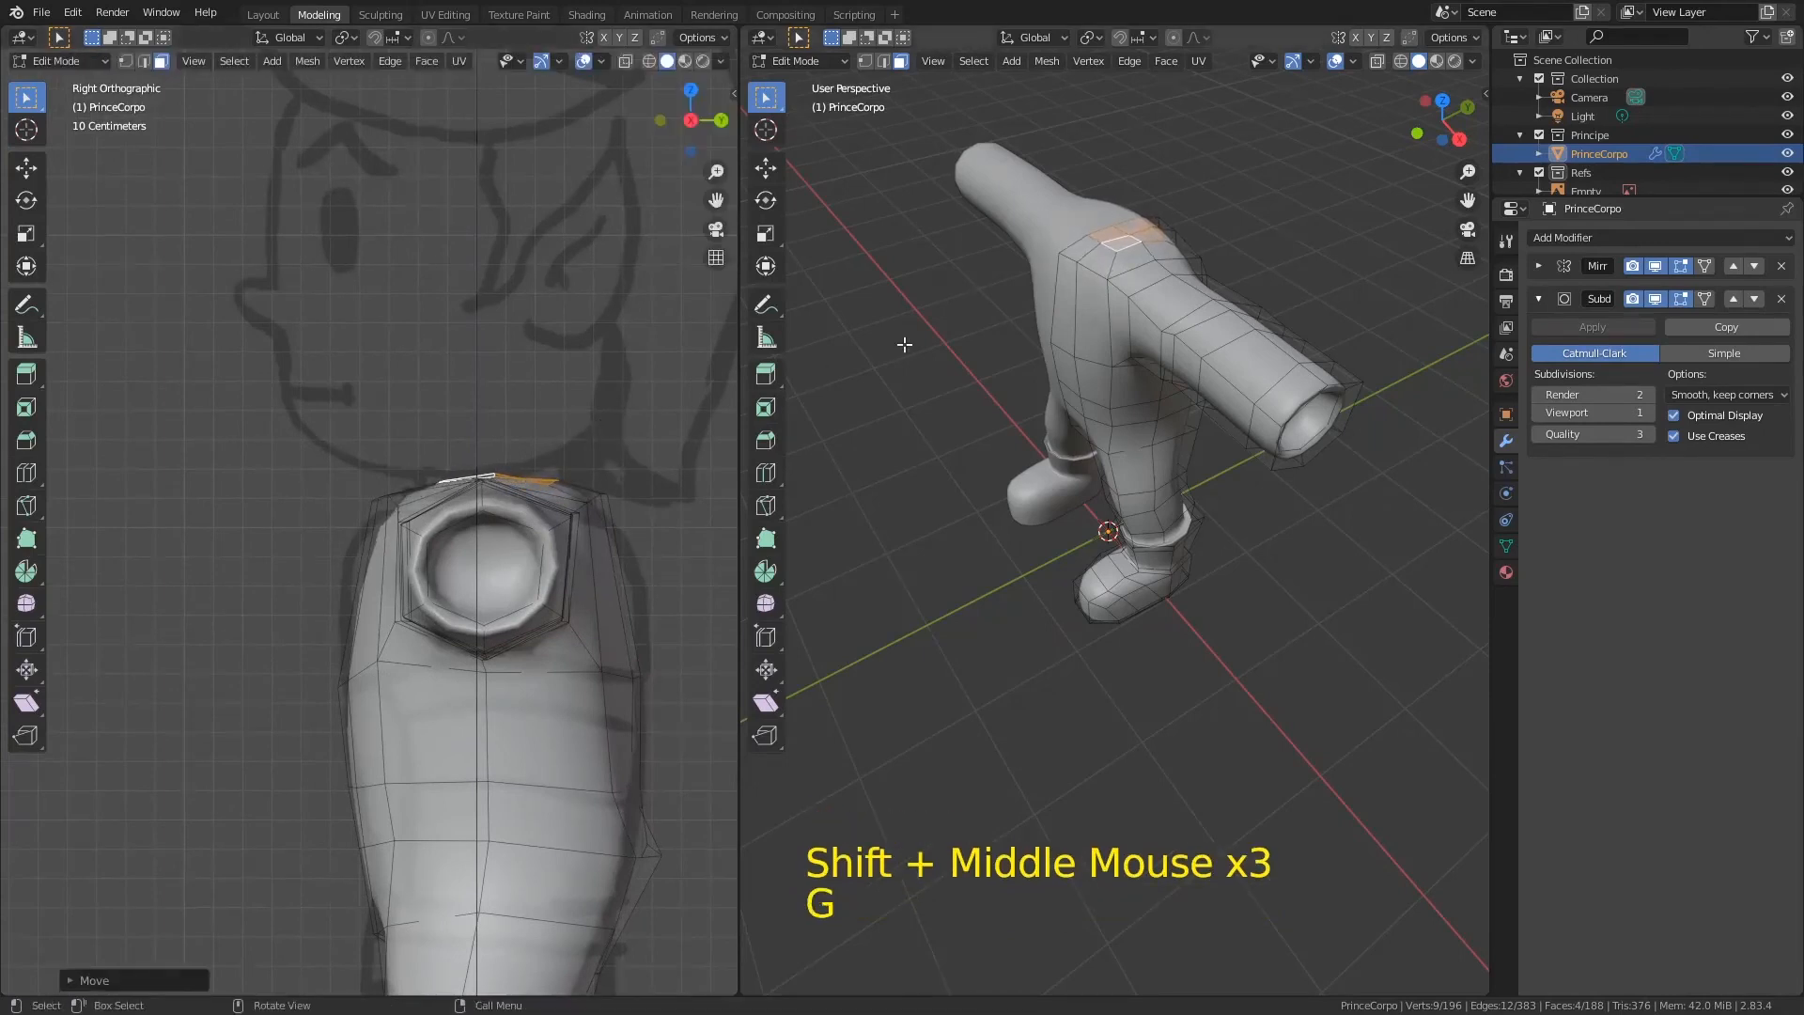
{"action": "key", "text": "alt+s"}
{"action": "left_click", "coordinate": [1224, 329]}
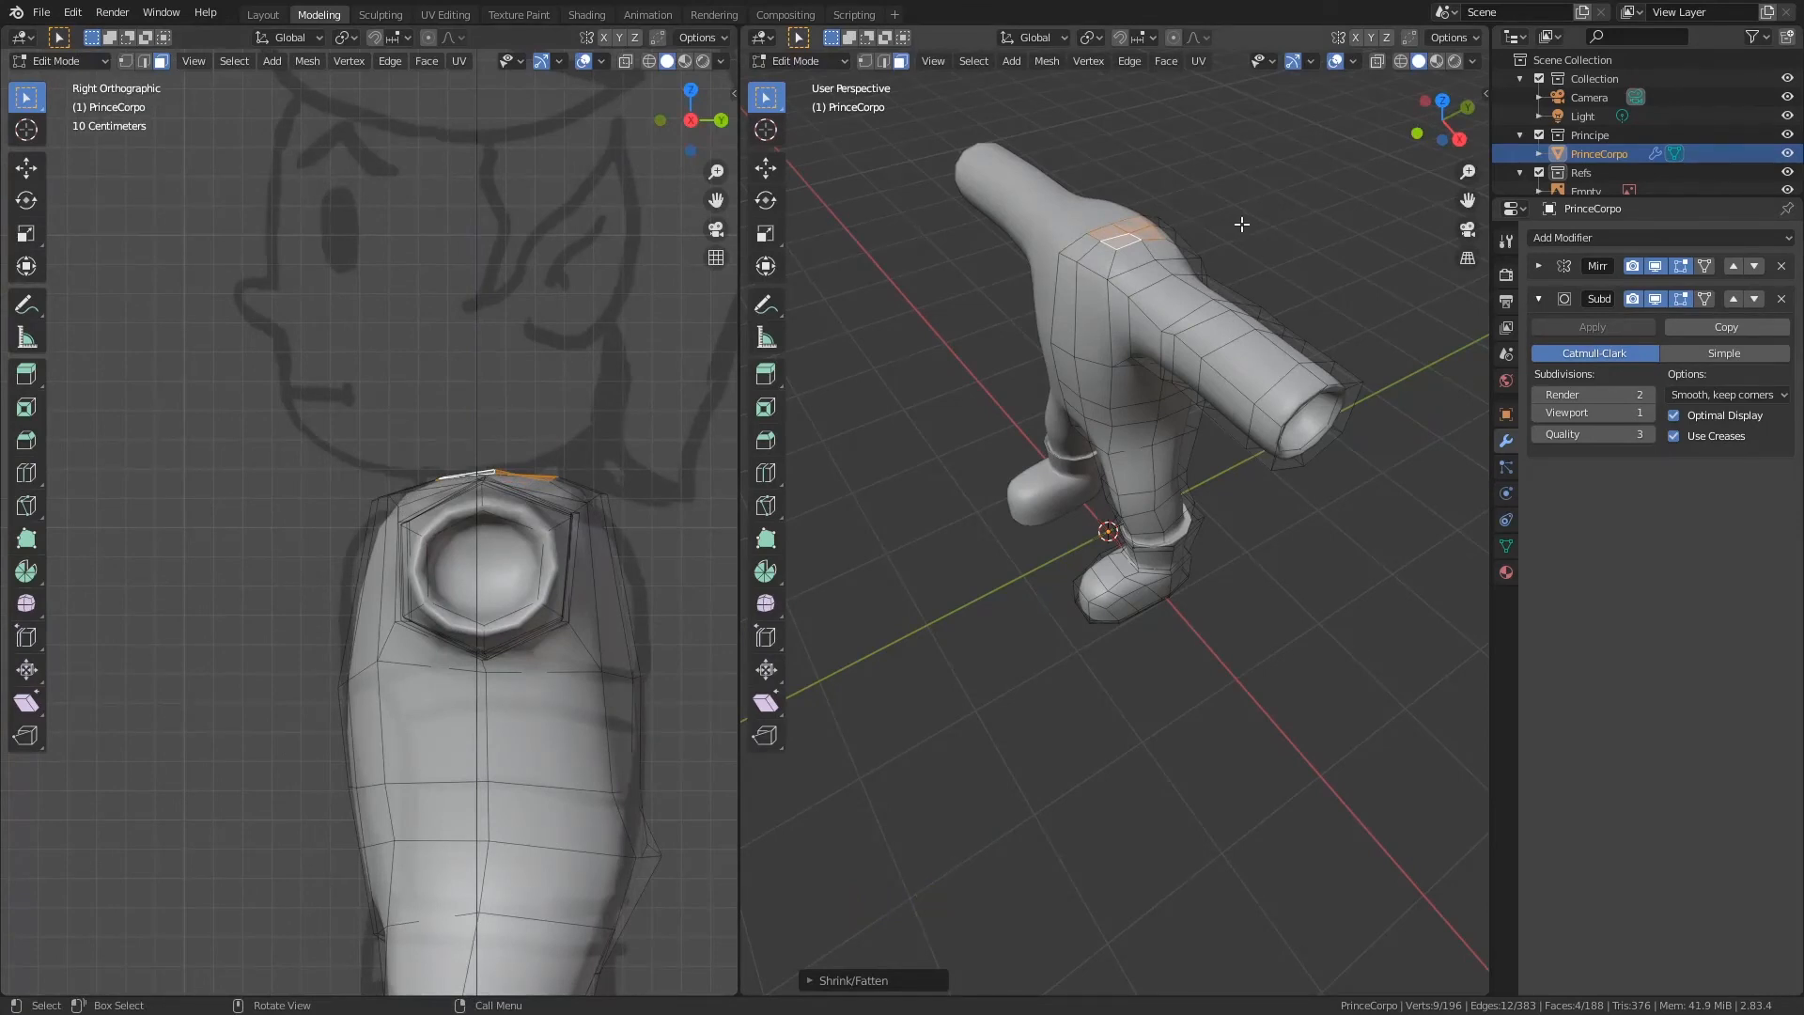
Step: Extrude the neck faces in place, sink them into the torso with Shrink/Fatten and scale them down a little
{"action": "key", "text": "e"}
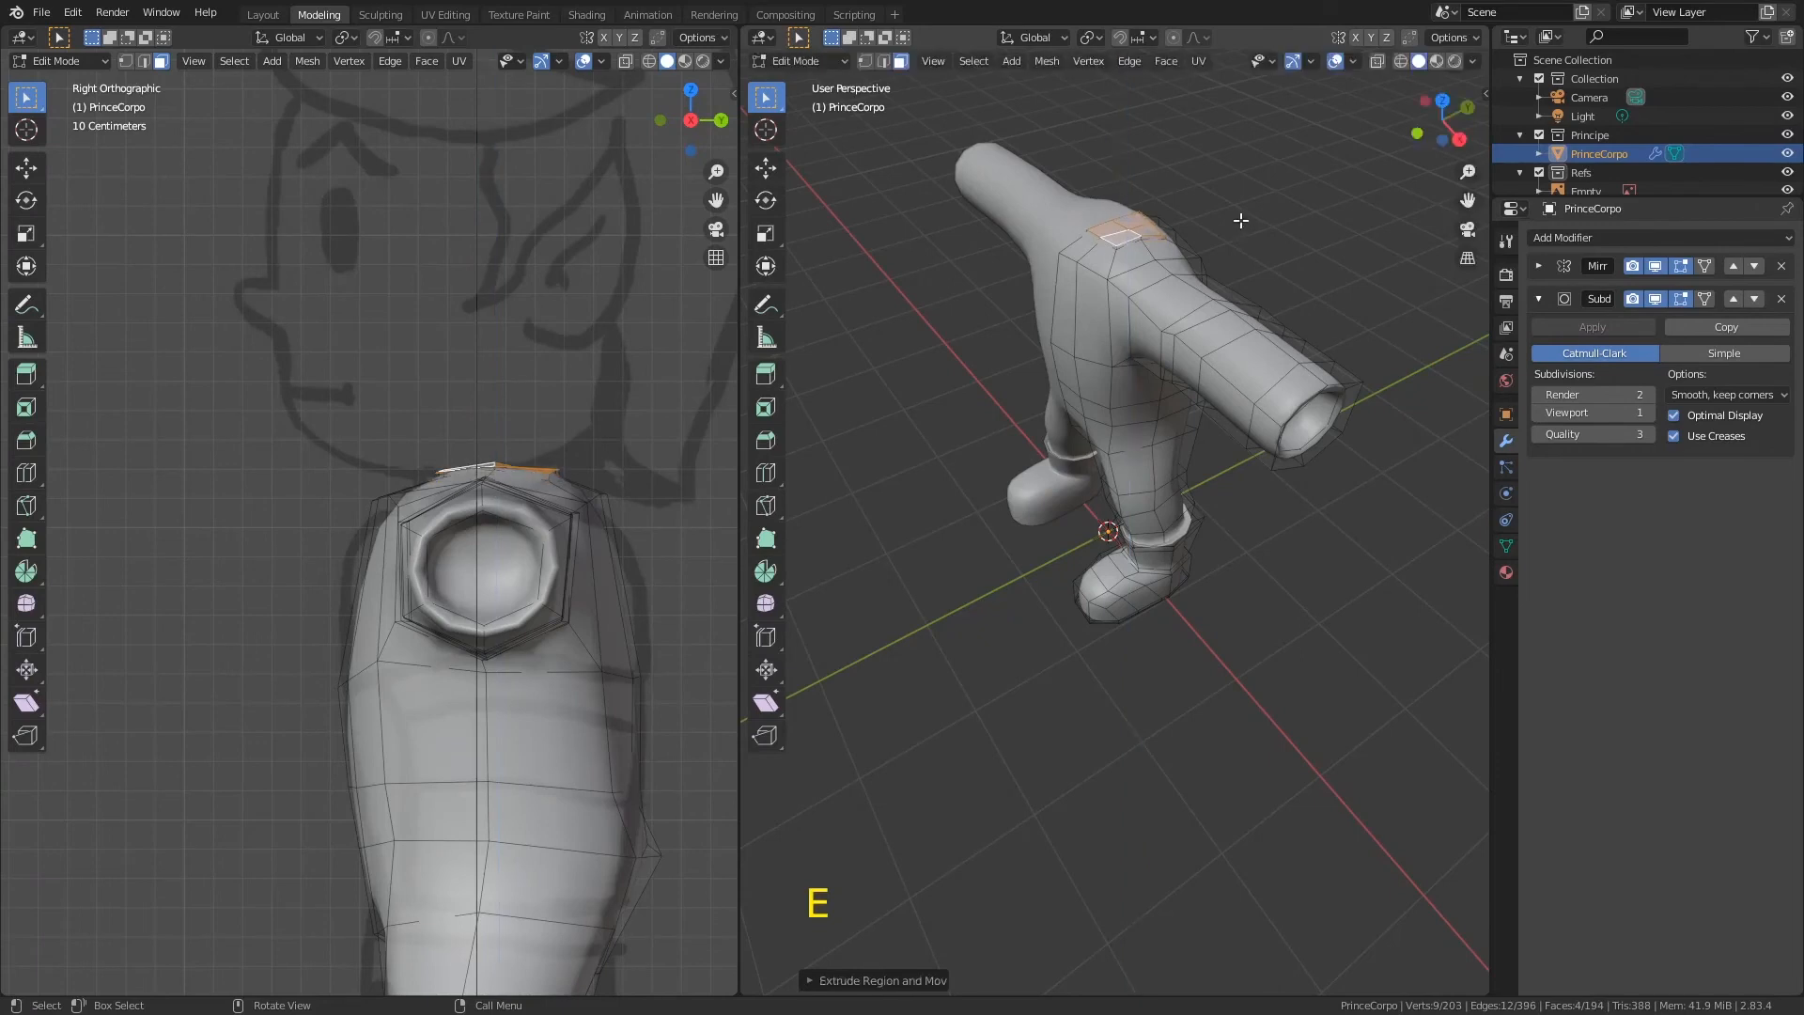
{"action": "right_click", "coordinate": [1241, 220]}
{"action": "key", "text": "alt+s"}
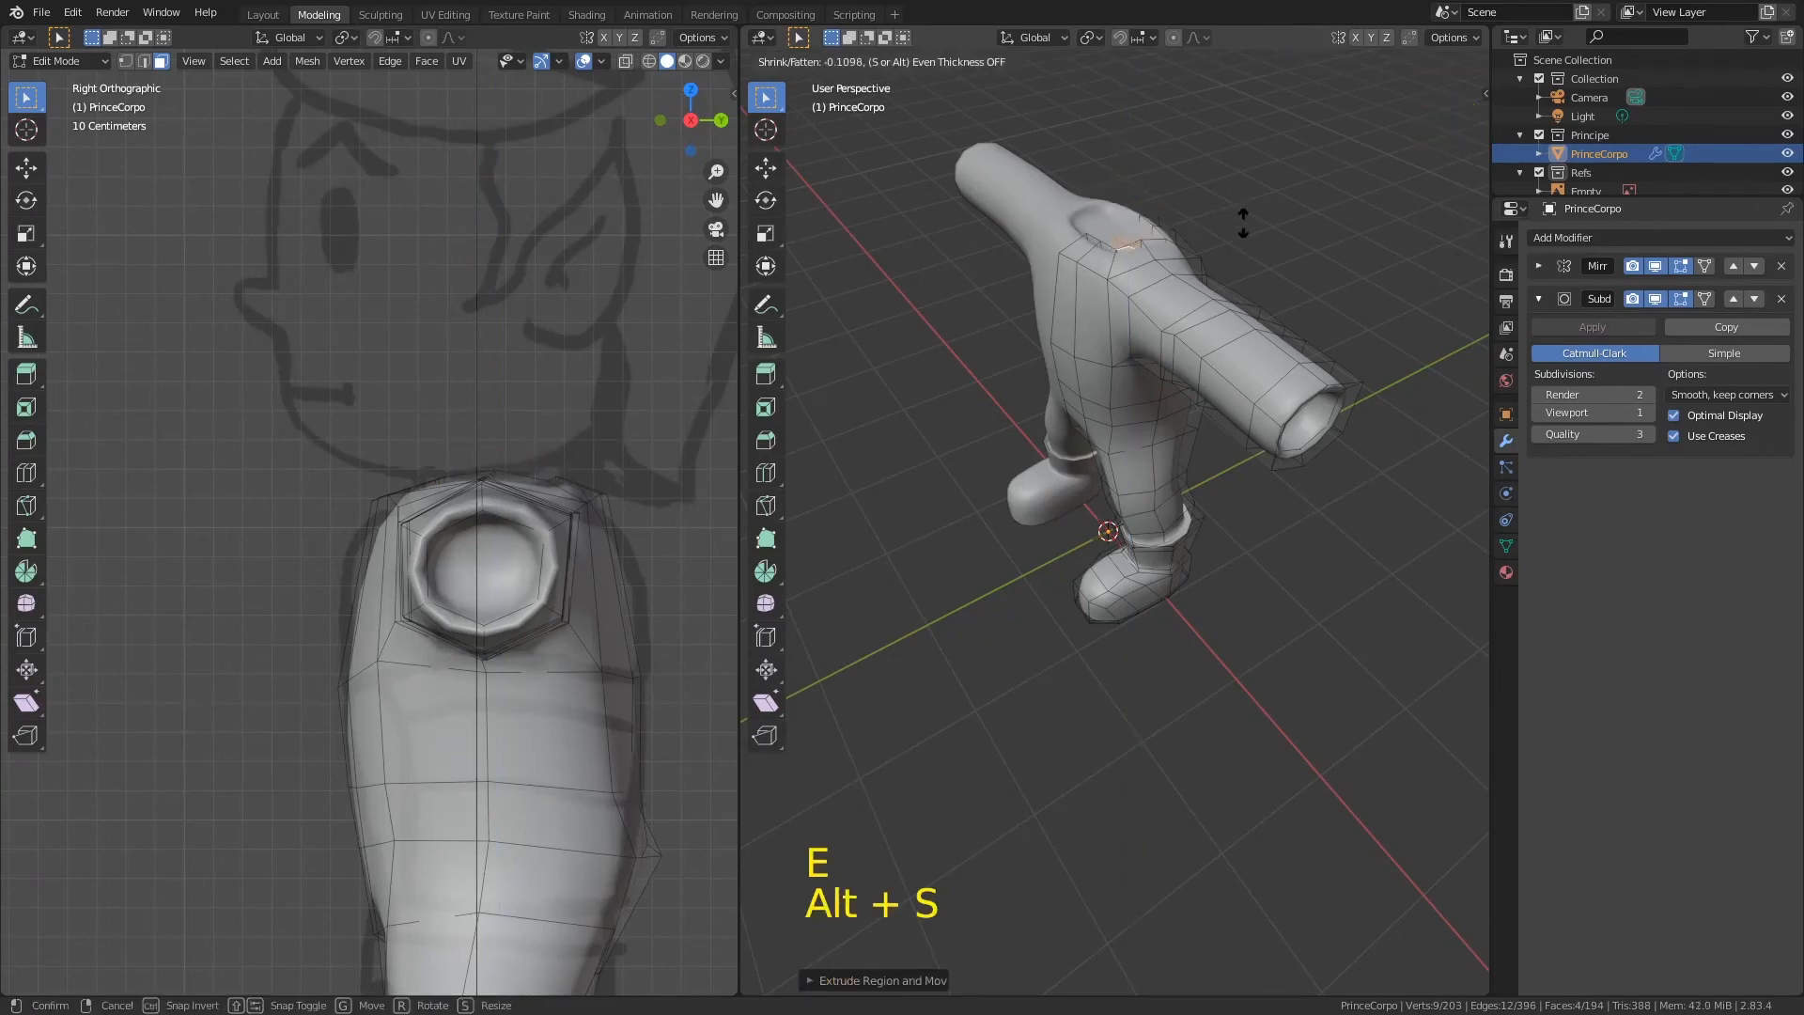
{"action": "left_click", "coordinate": [1227, 223]}
{"action": "key", "text": "s"}
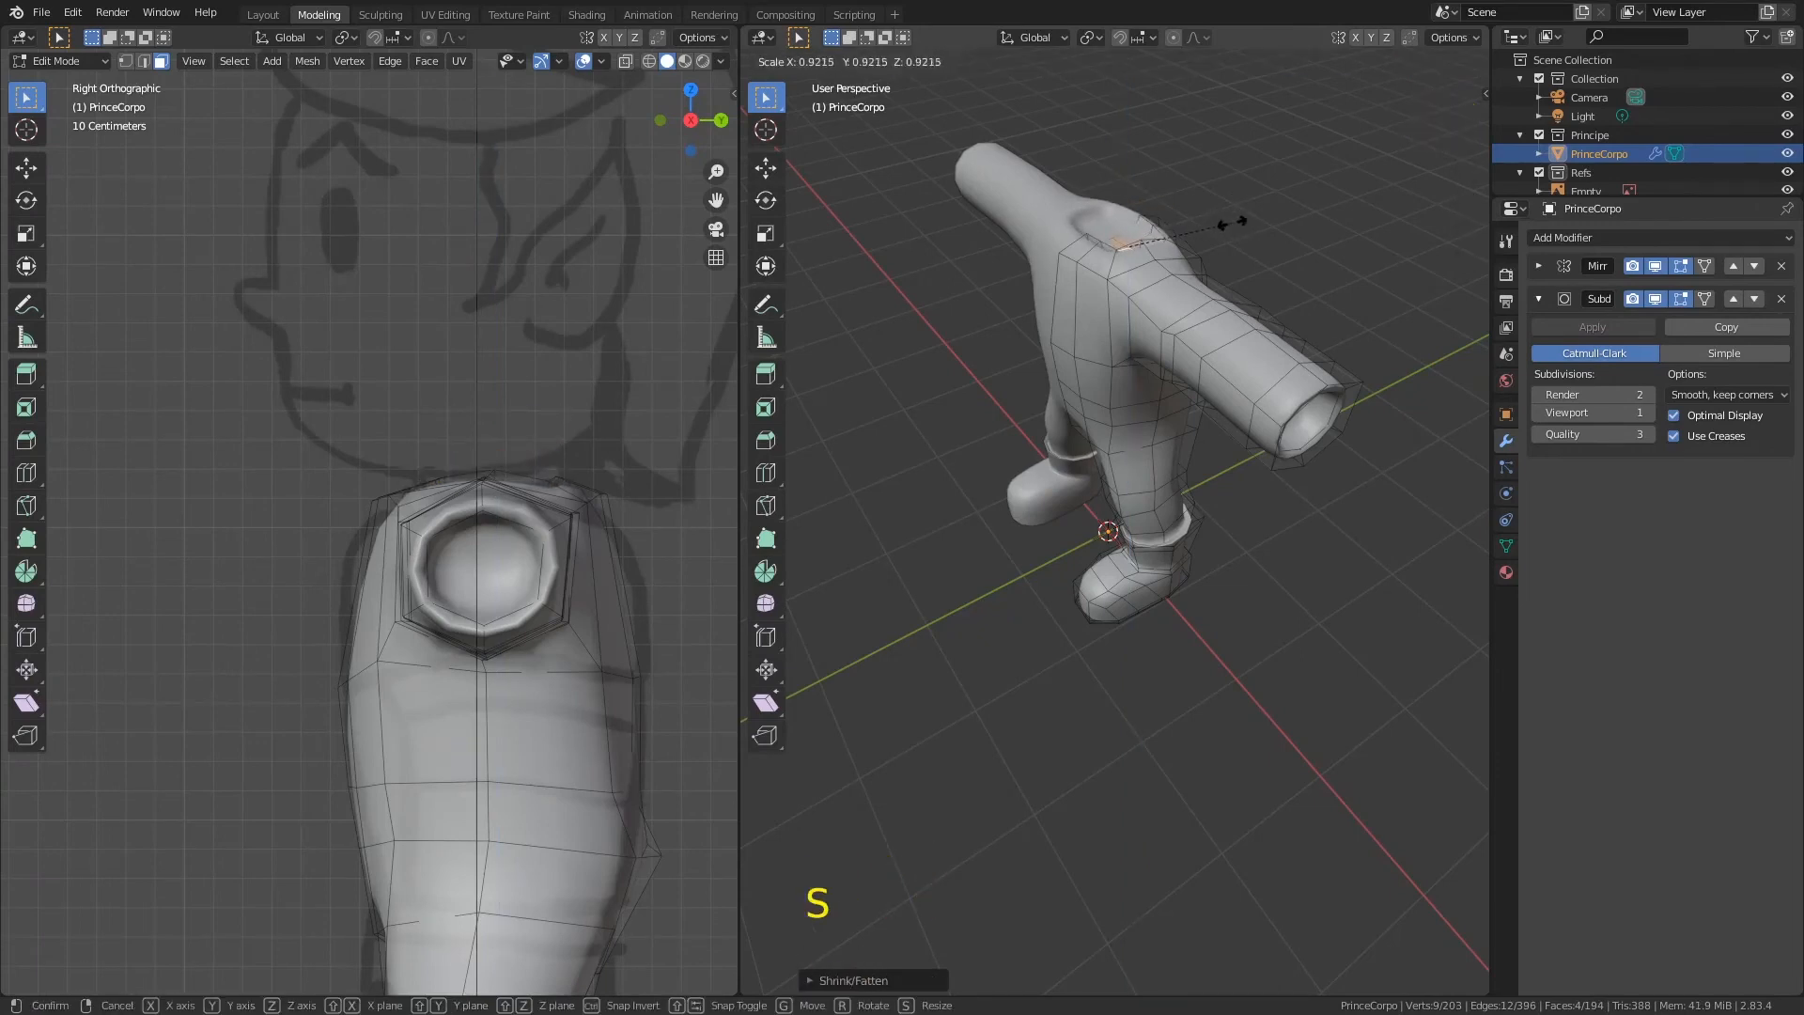
{"action": "left_click", "coordinate": [1205, 233]}
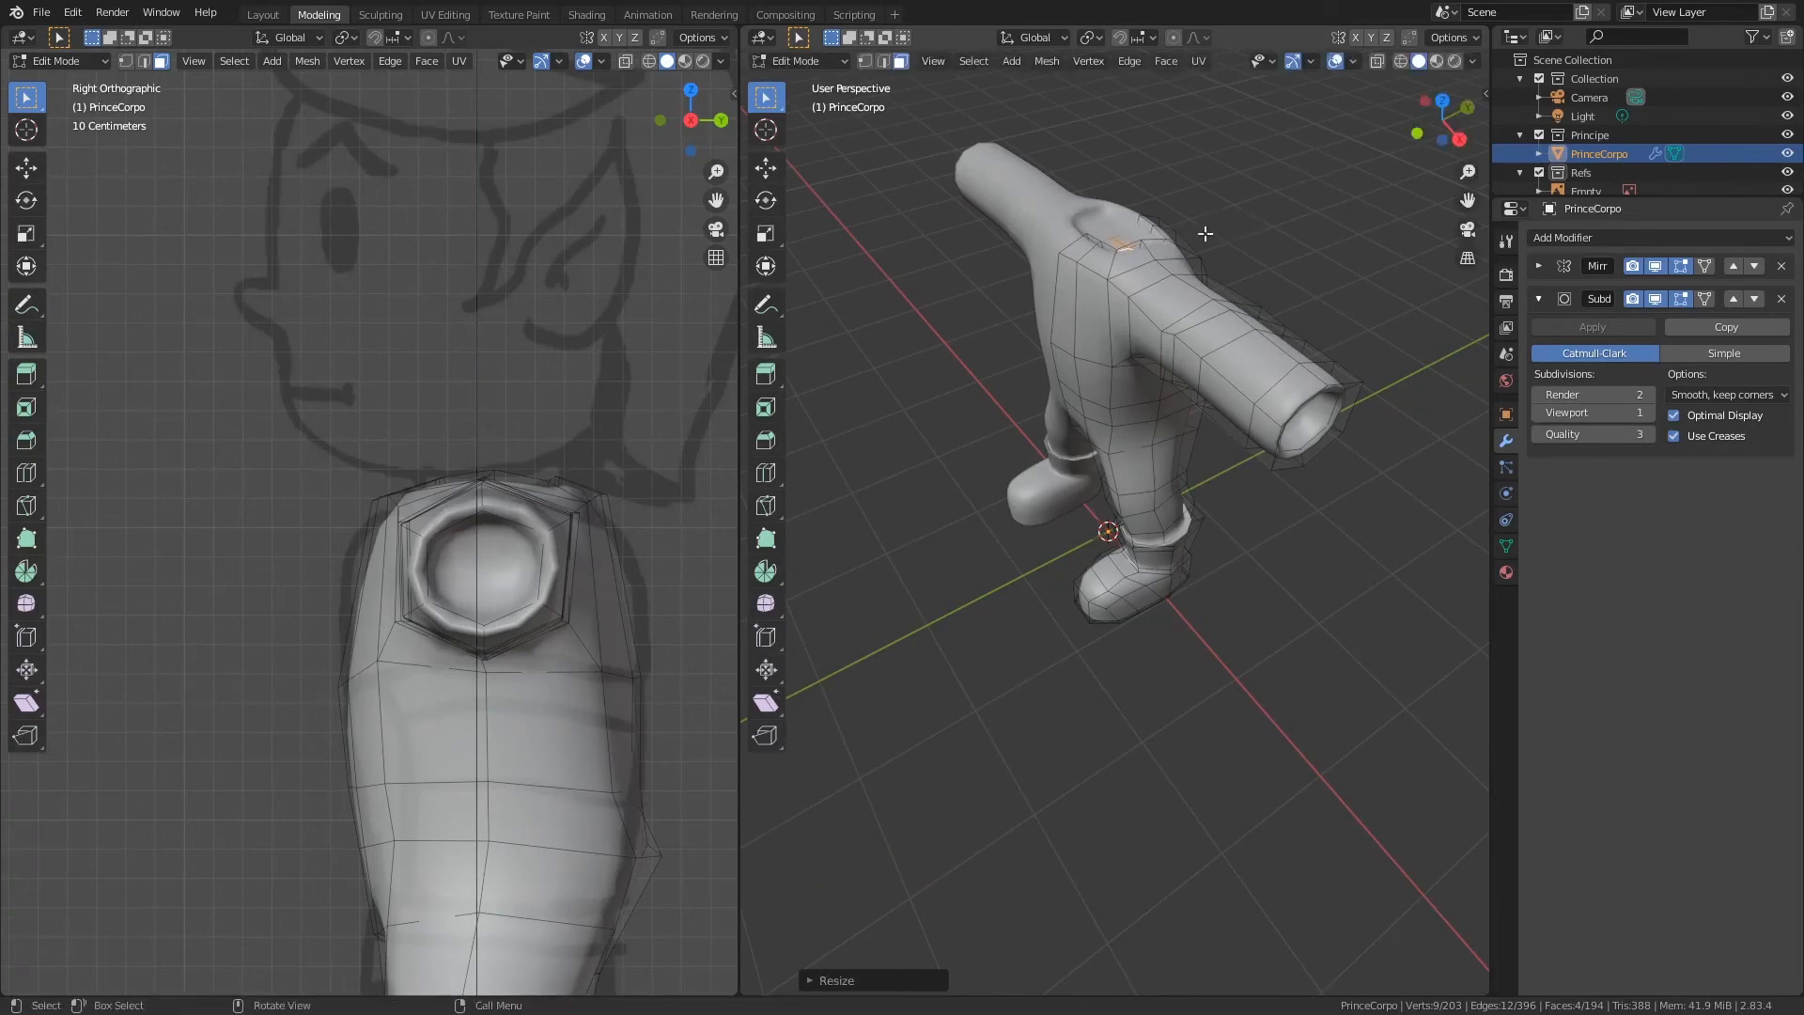
Step: Save the file and check the neck opening in perspective and against the front reference
{"action": "middle_click_drag", "start_coordinate": [1115, 247], "coordinate": [1209, 204]}
{"action": "middle_click_drag", "start_coordinate": [428, 462], "coordinate": [674, 610], "text": "ctrl"}
{"action": "middle_click_drag", "start_coordinate": [938, 363], "coordinate": [1078, 382], "text": "ctrl"}
{"action": "key", "text": "ctrl+s"}
{"action": "key", "text": "KP_1"}
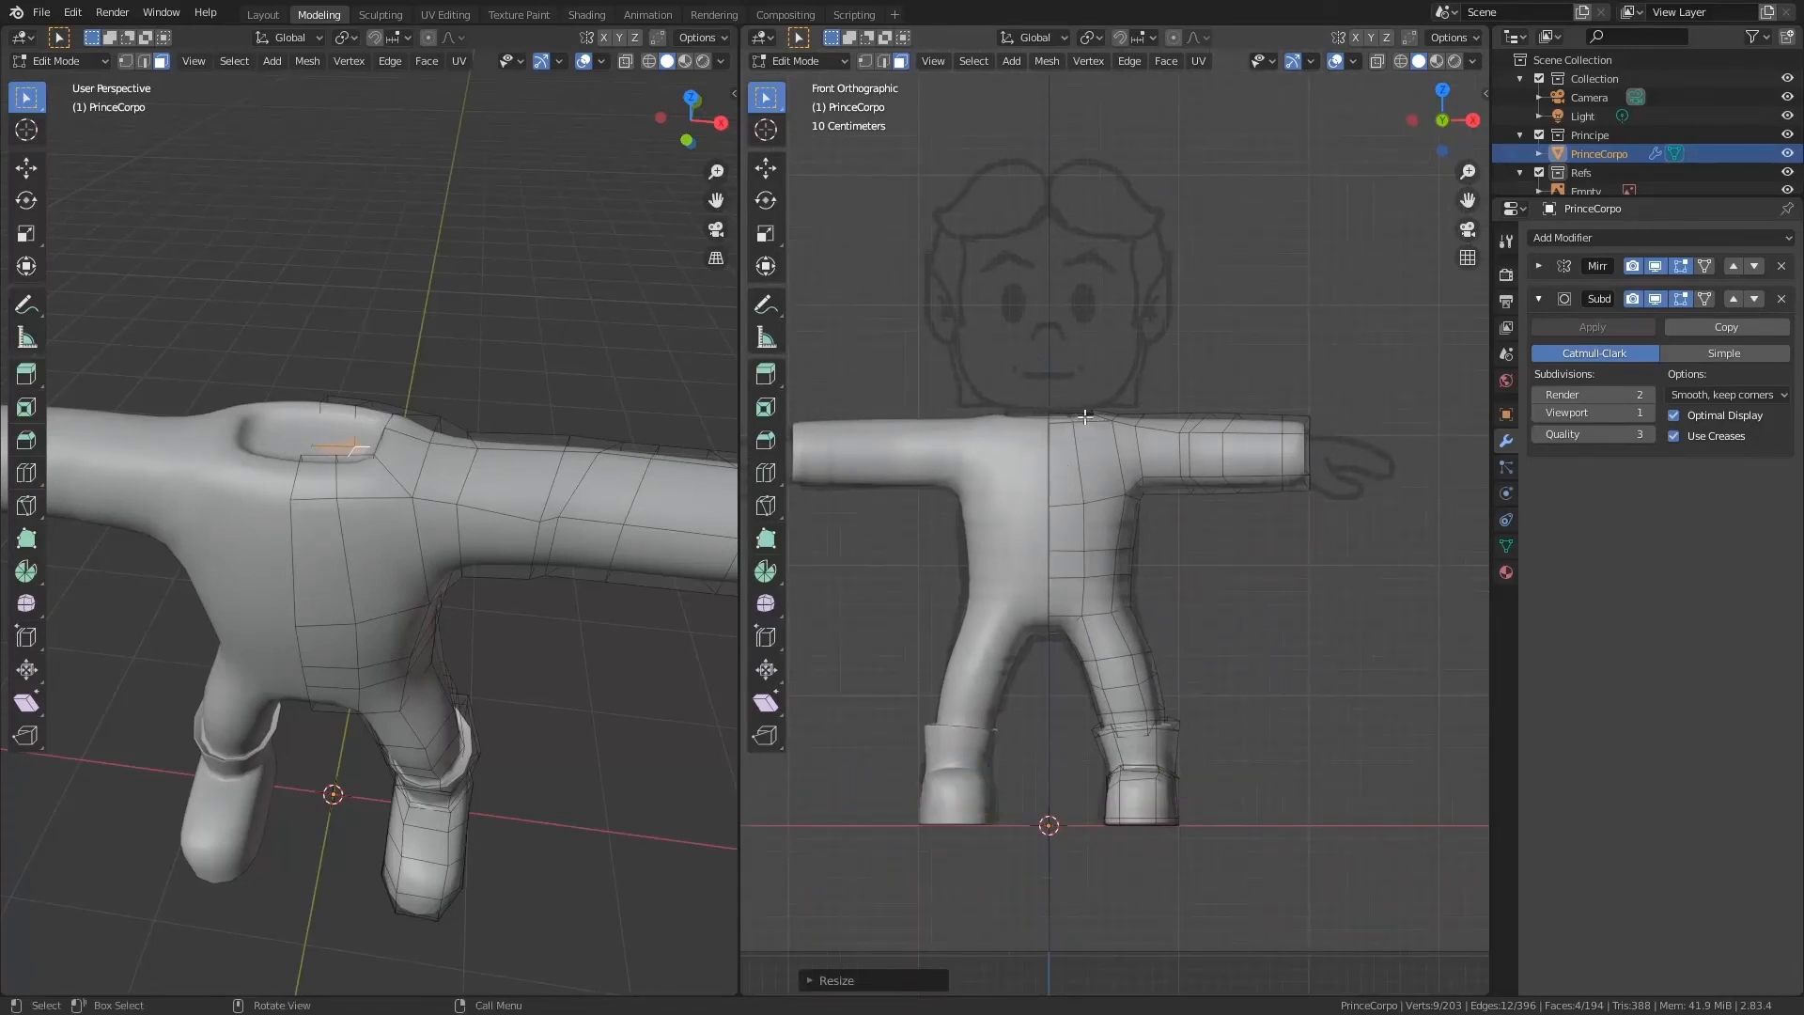
{"action": "middle_click_drag", "start_coordinate": [1095, 455], "coordinate": [1044, 456], "text": "ctrl"}
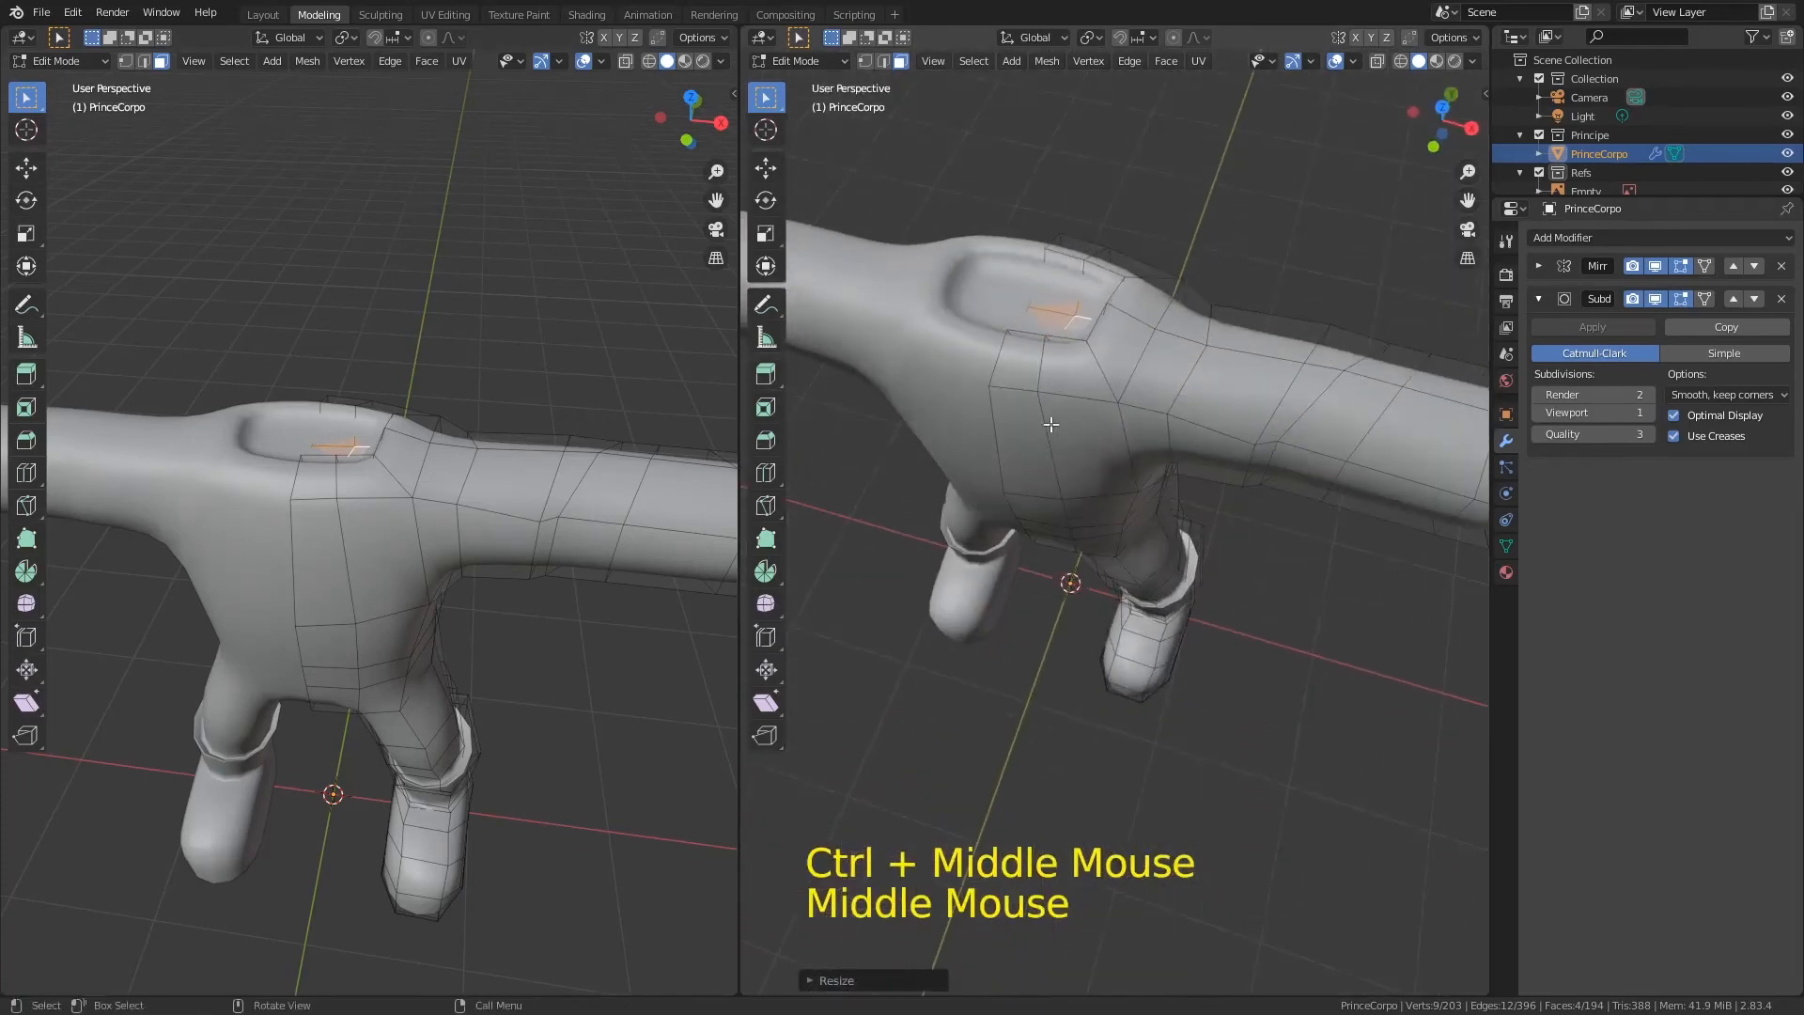
Step: Scale the faces at the bottom of the neck opening down much smaller
{"action": "key", "text": "alt+e"}
{"action": "key", "text": "Escape"}
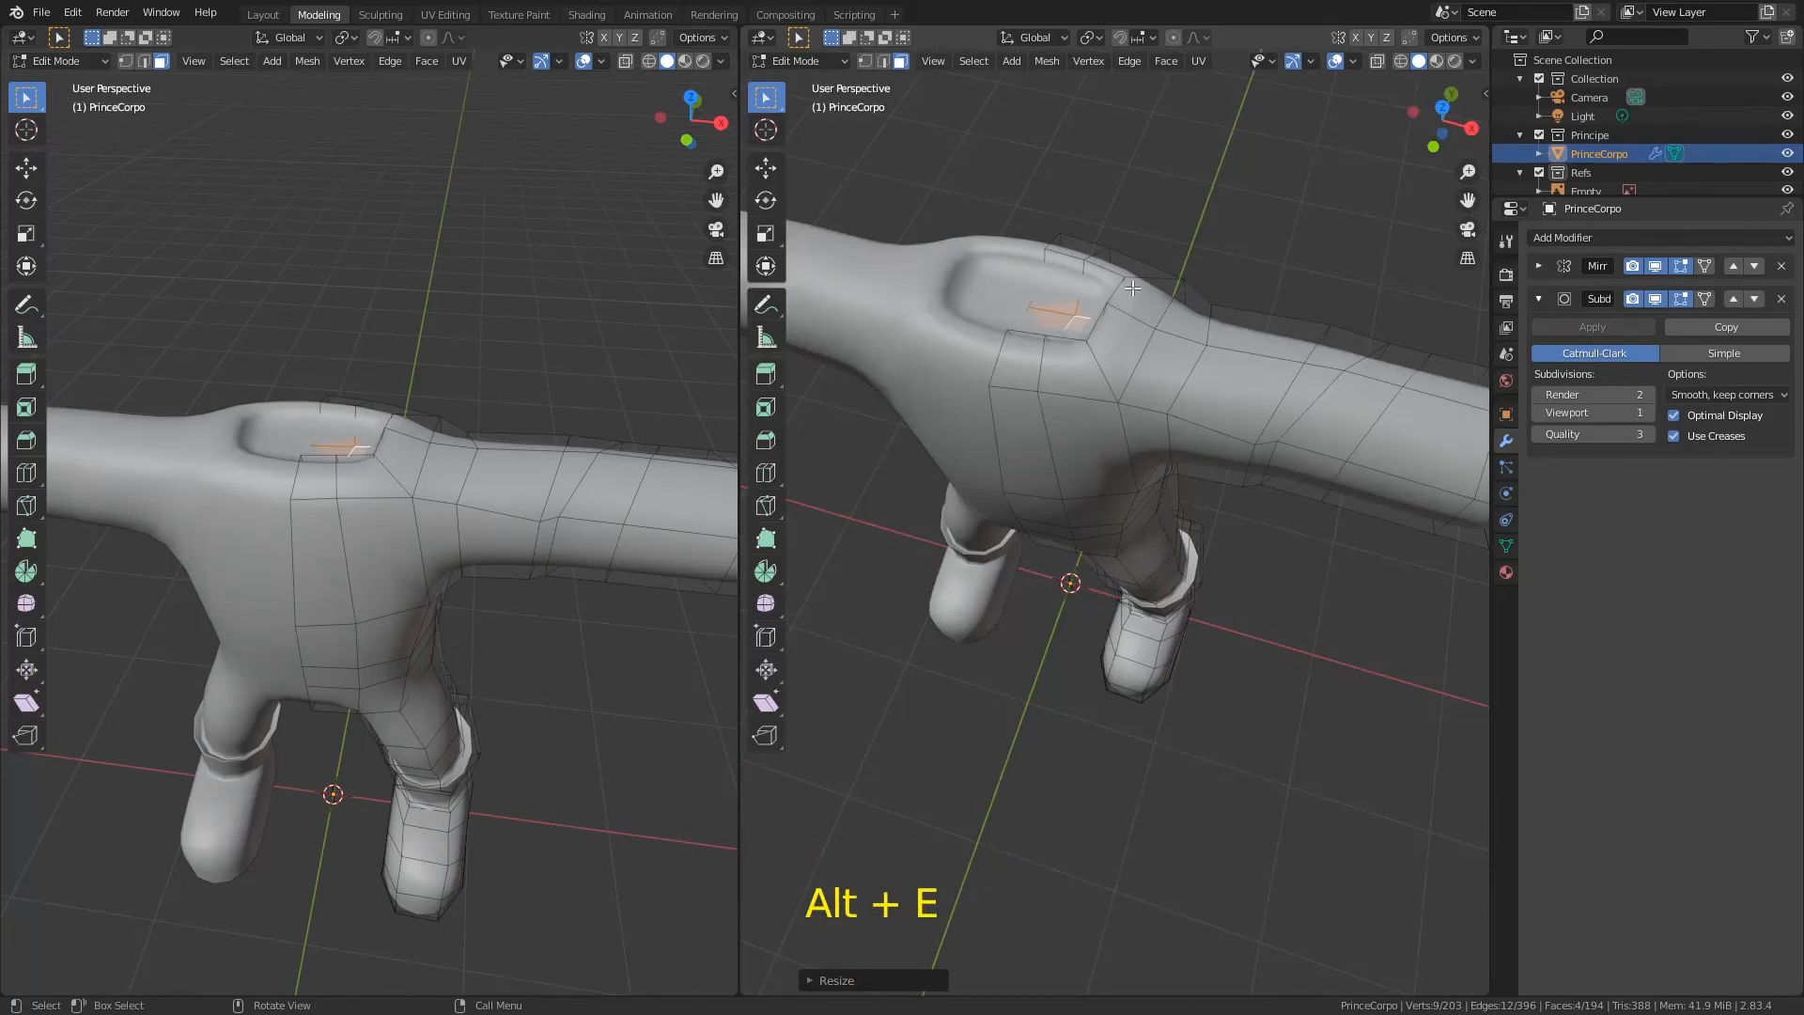
{"action": "key", "text": "s"}
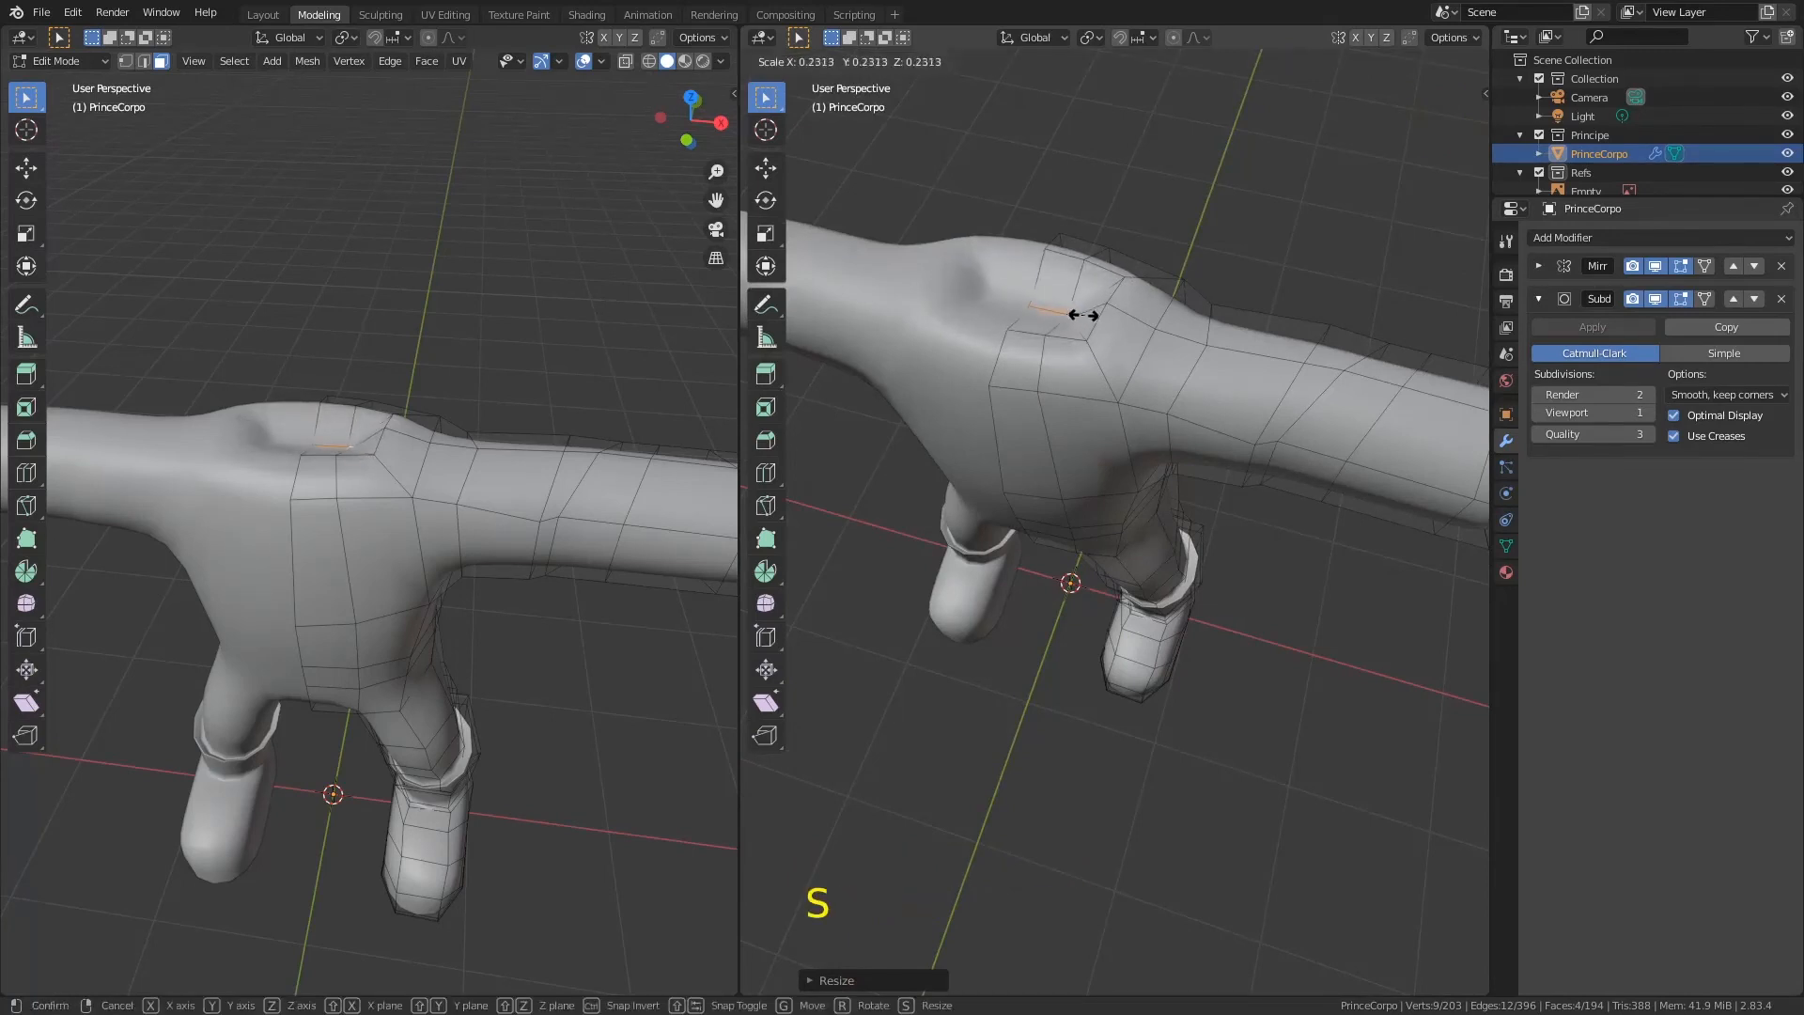
{"action": "left_click", "coordinate": [1085, 314]}
Step: Bevel the edge loop around the neck opening and extrude the resulting ring of faces about 0.06 m outward to form a collar
{"action": "key", "text": "ctrl"}
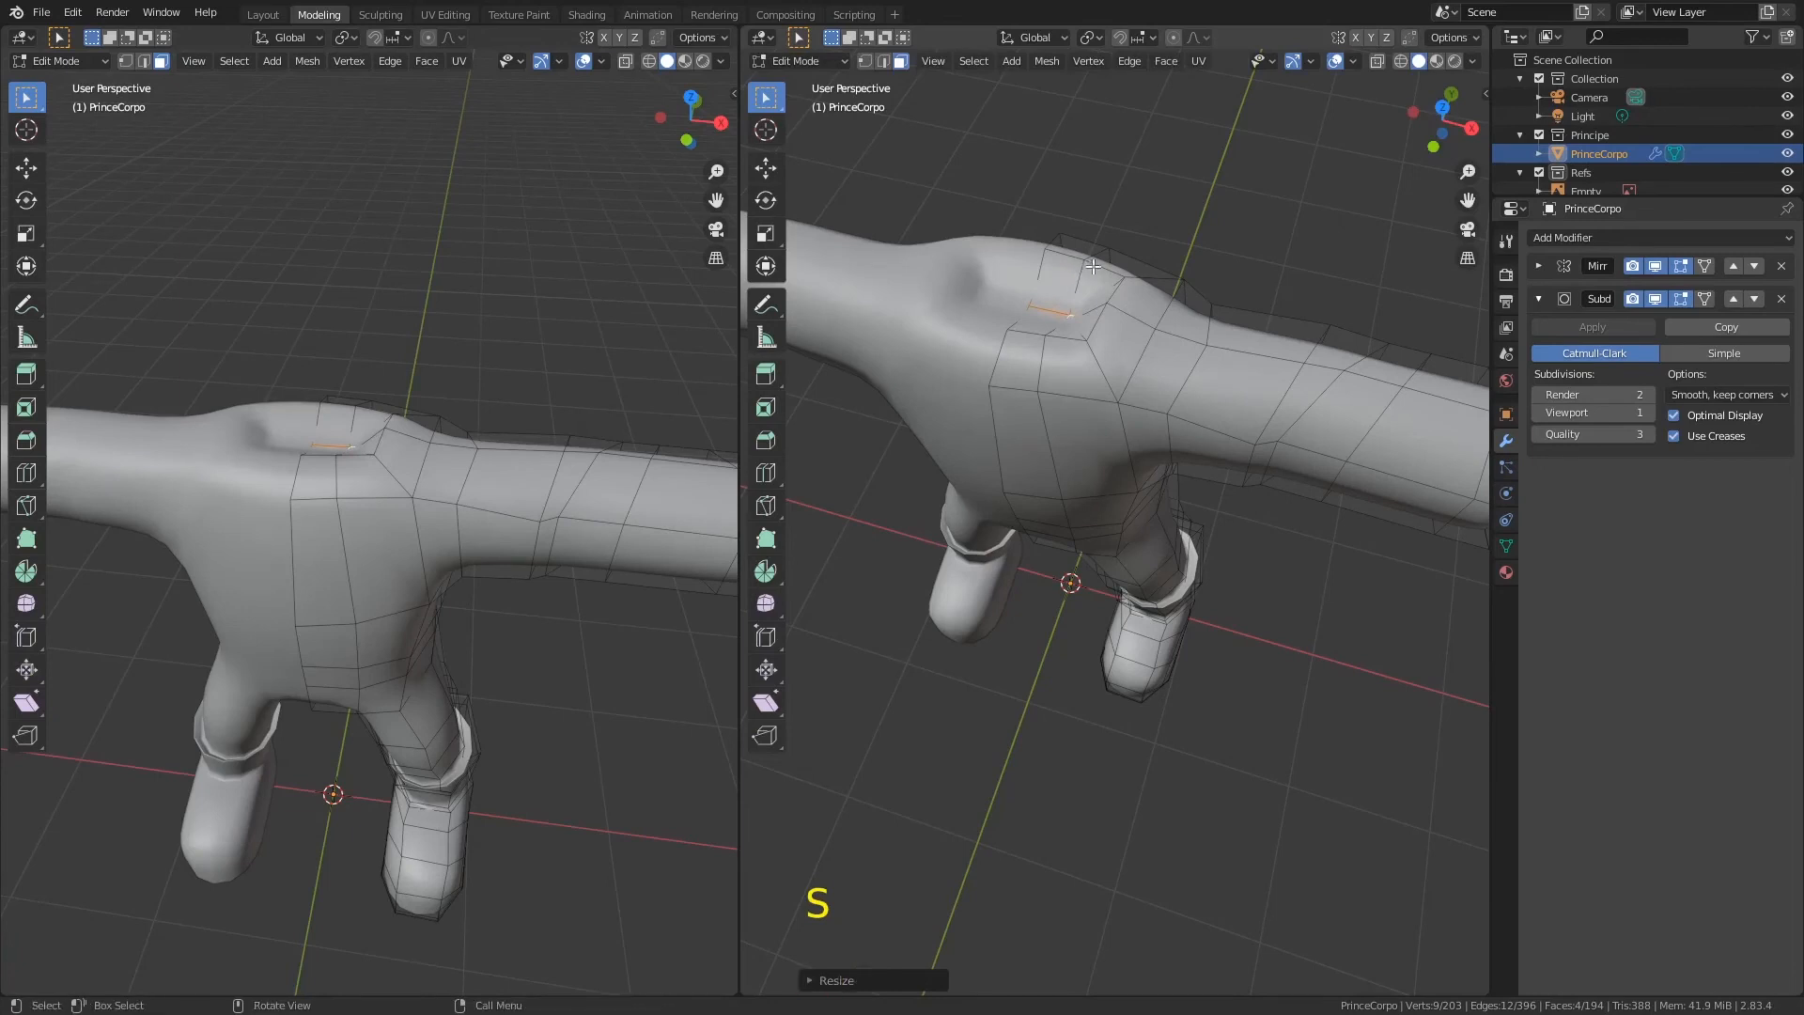
{"action": "key", "text": "2"}
{"action": "left_click", "coordinate": [1101, 270], "text": "alt"}
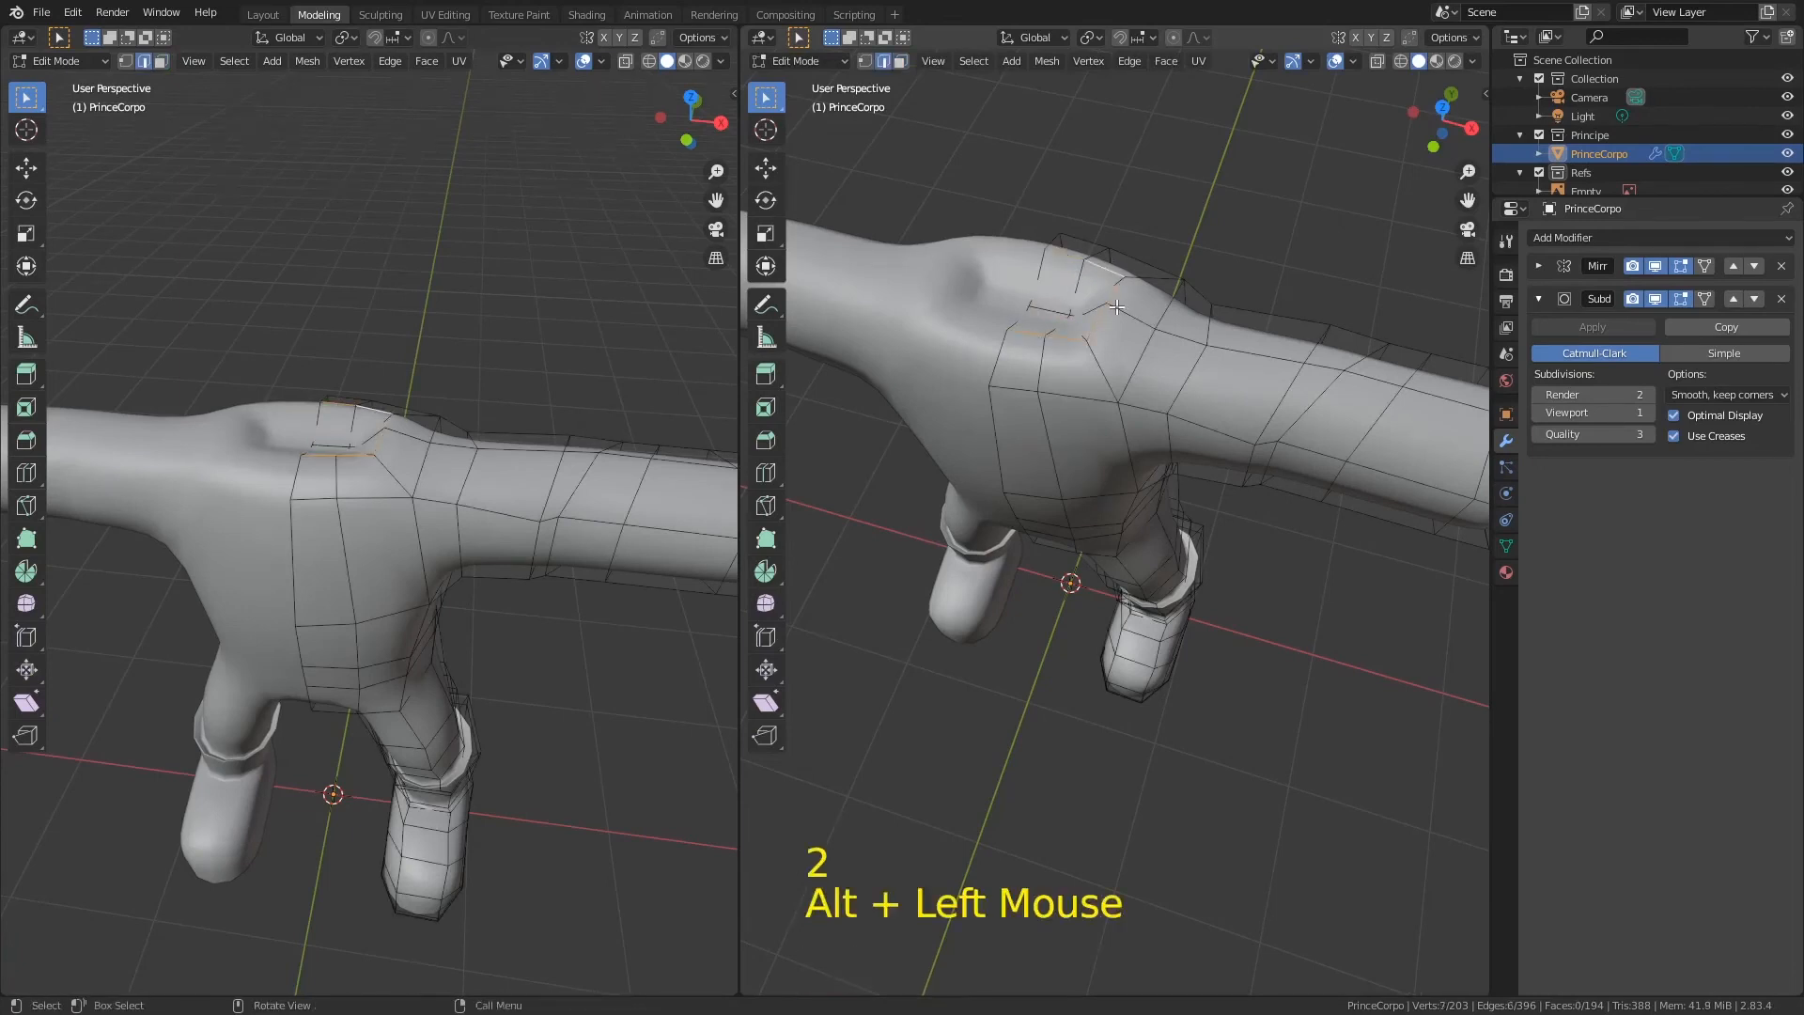
{"action": "key", "text": "ctrl+b"}
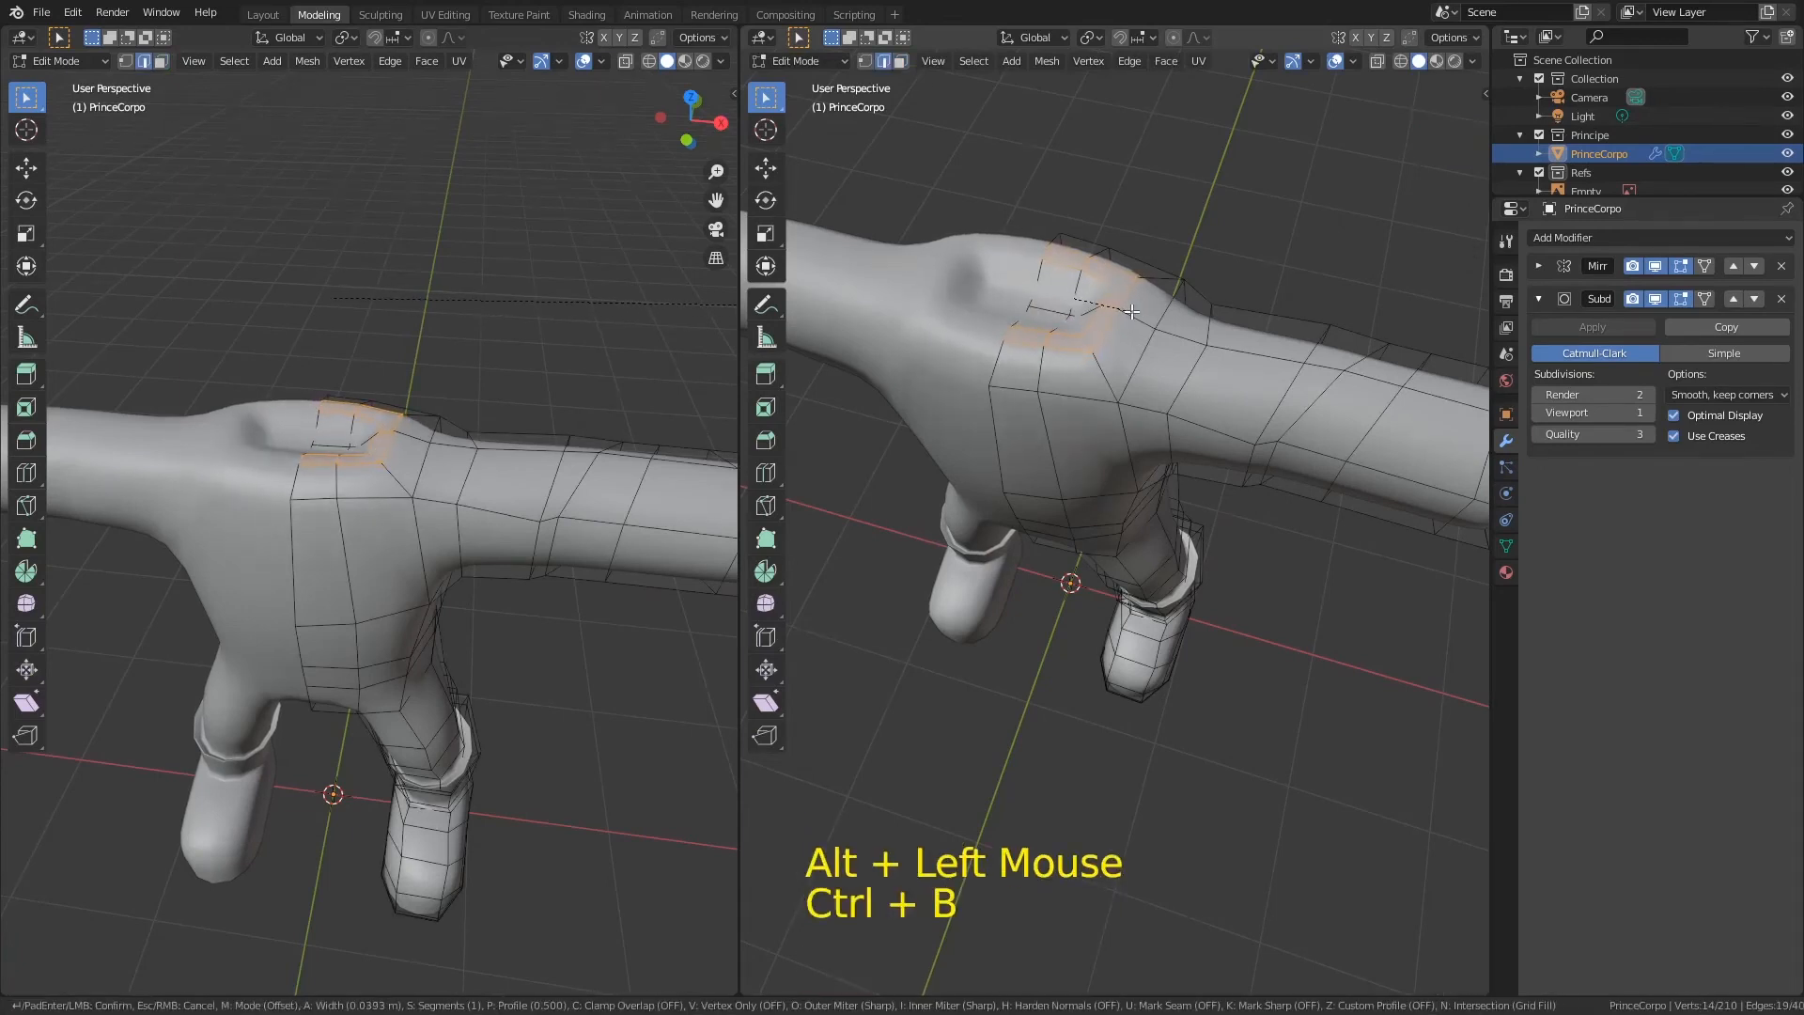
{"action": "left_click", "coordinate": [1128, 310]}
{"action": "key", "text": "e"}
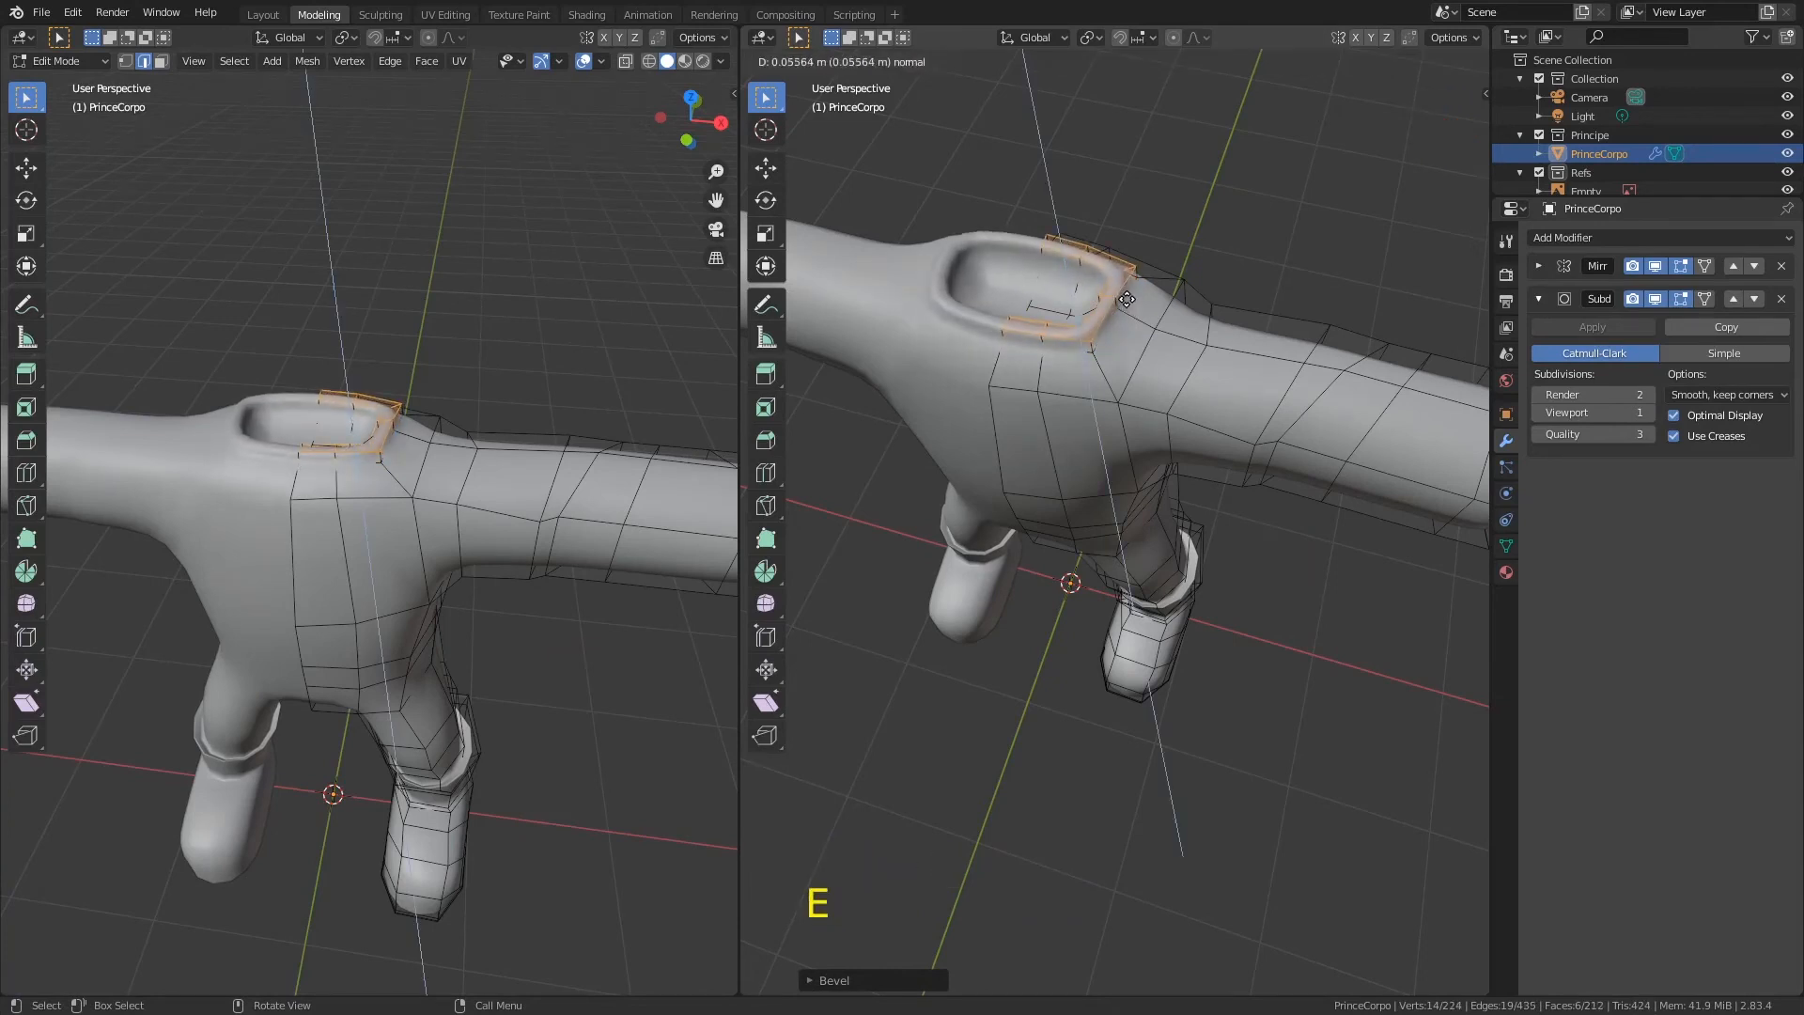
{"action": "left_click", "coordinate": [1126, 297]}
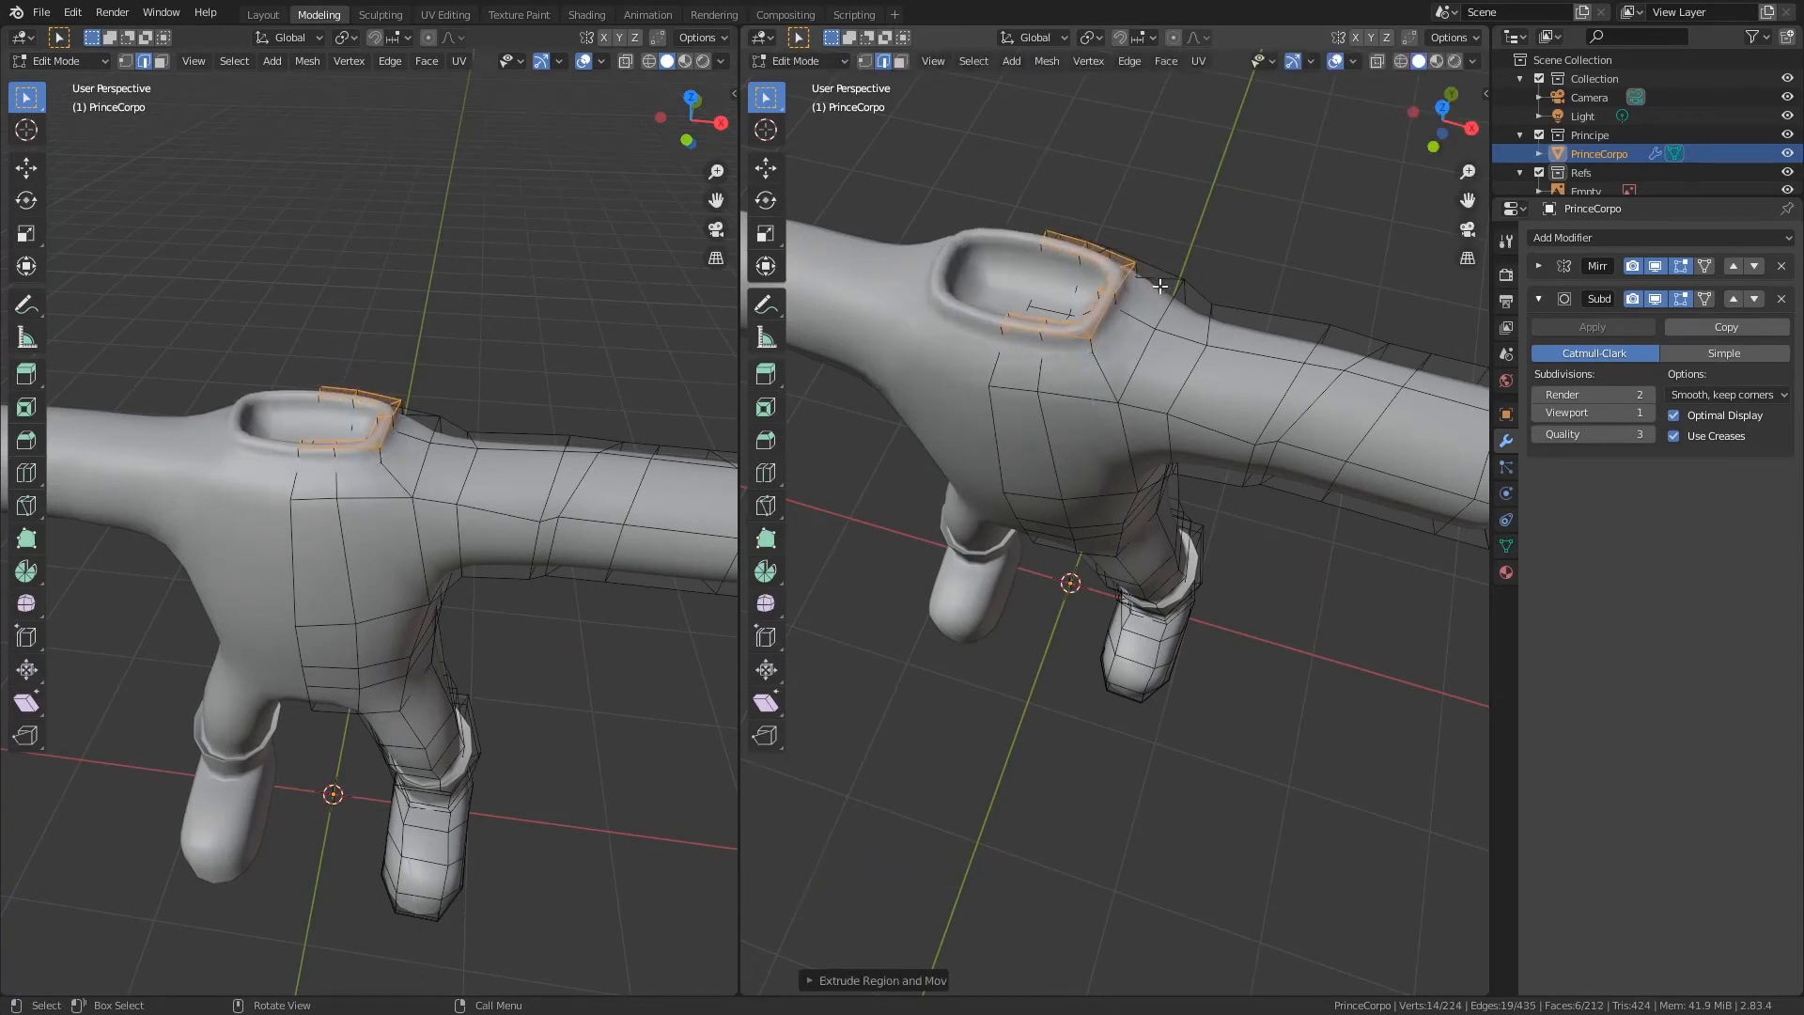
Step: Smooth the collar rim's vertices with the Smooth tool from the top view
{"action": "key", "text": "KP_7"}
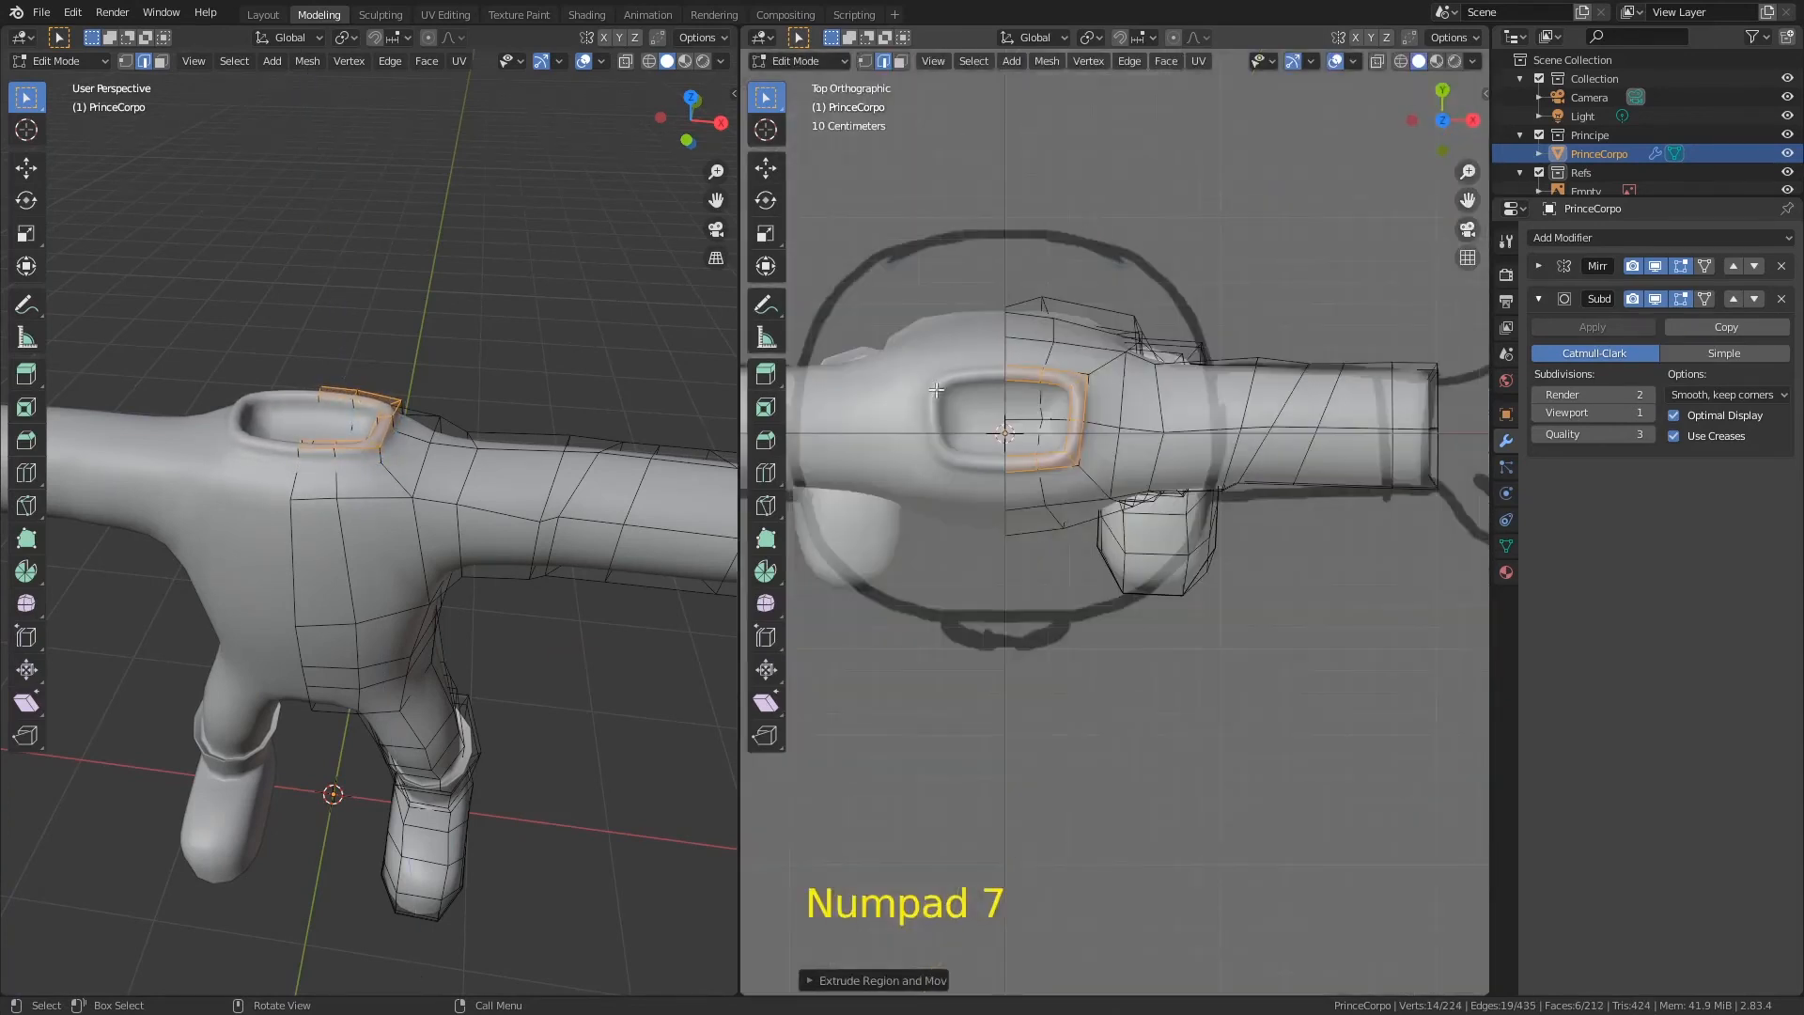
{"action": "left_click", "coordinate": [764, 604]}
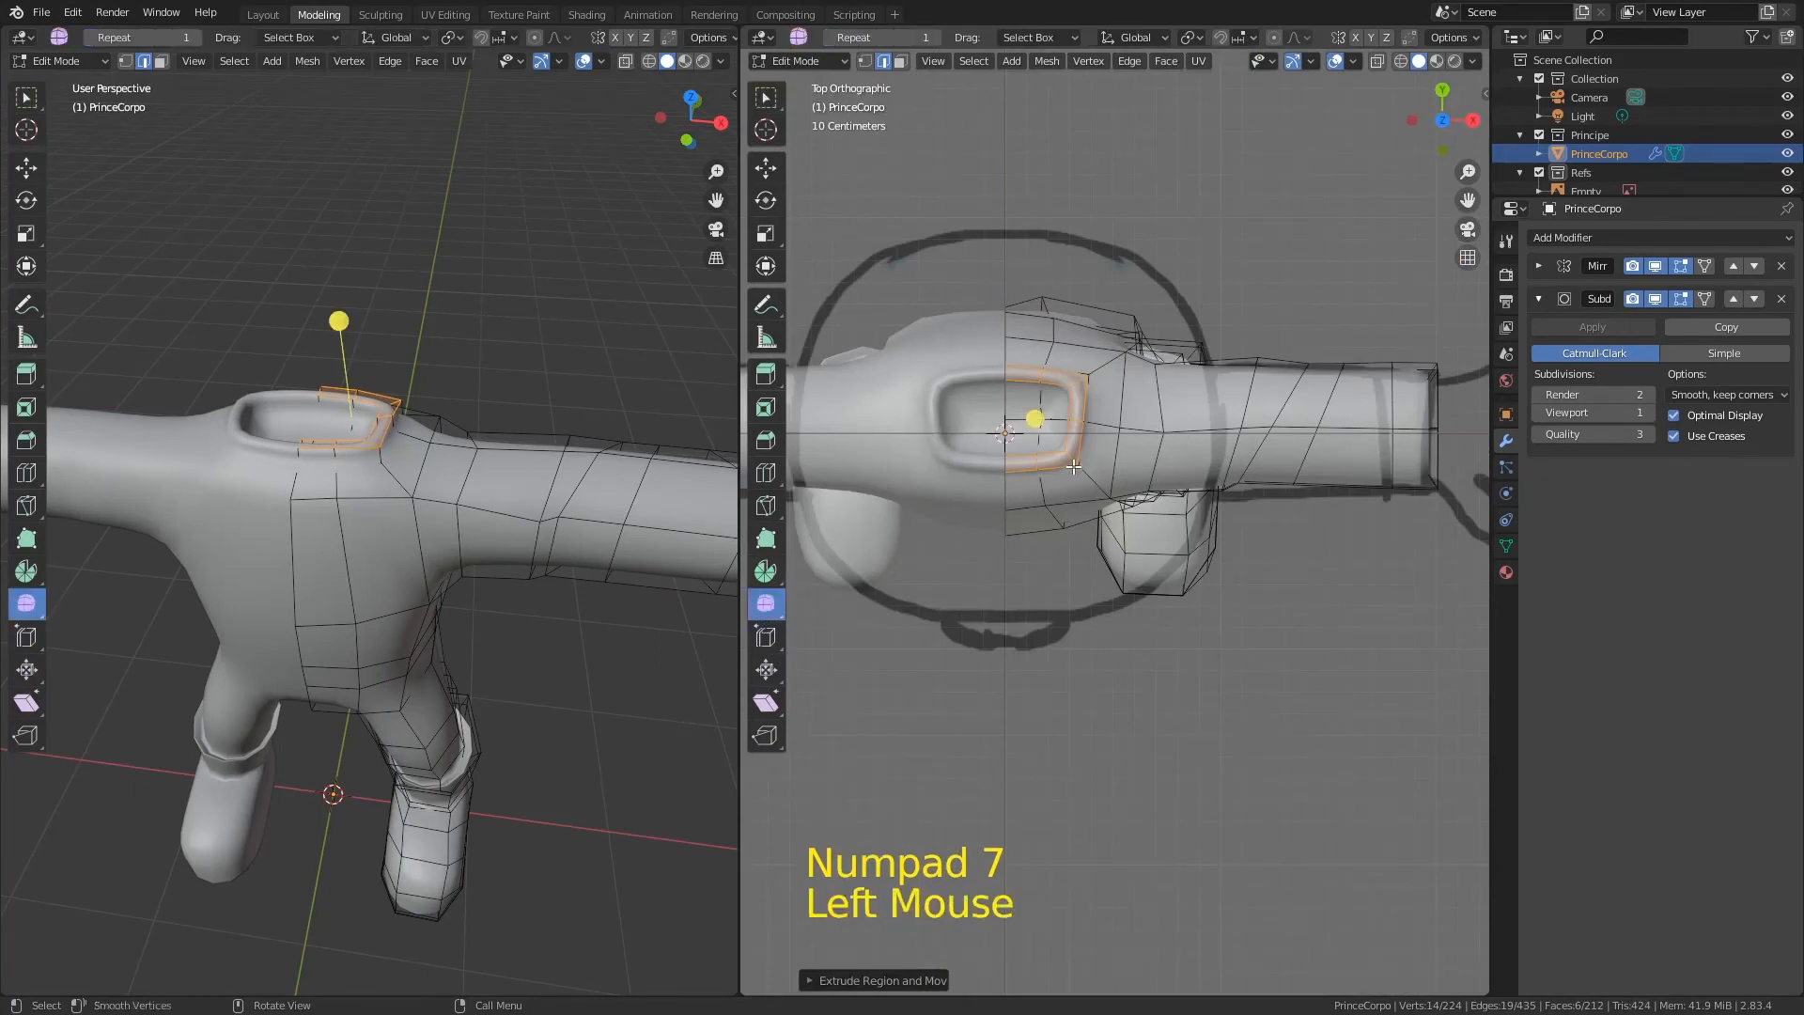
{"action": "left_click_drag", "start_coordinate": [1034, 420], "coordinate": [1075, 559]}
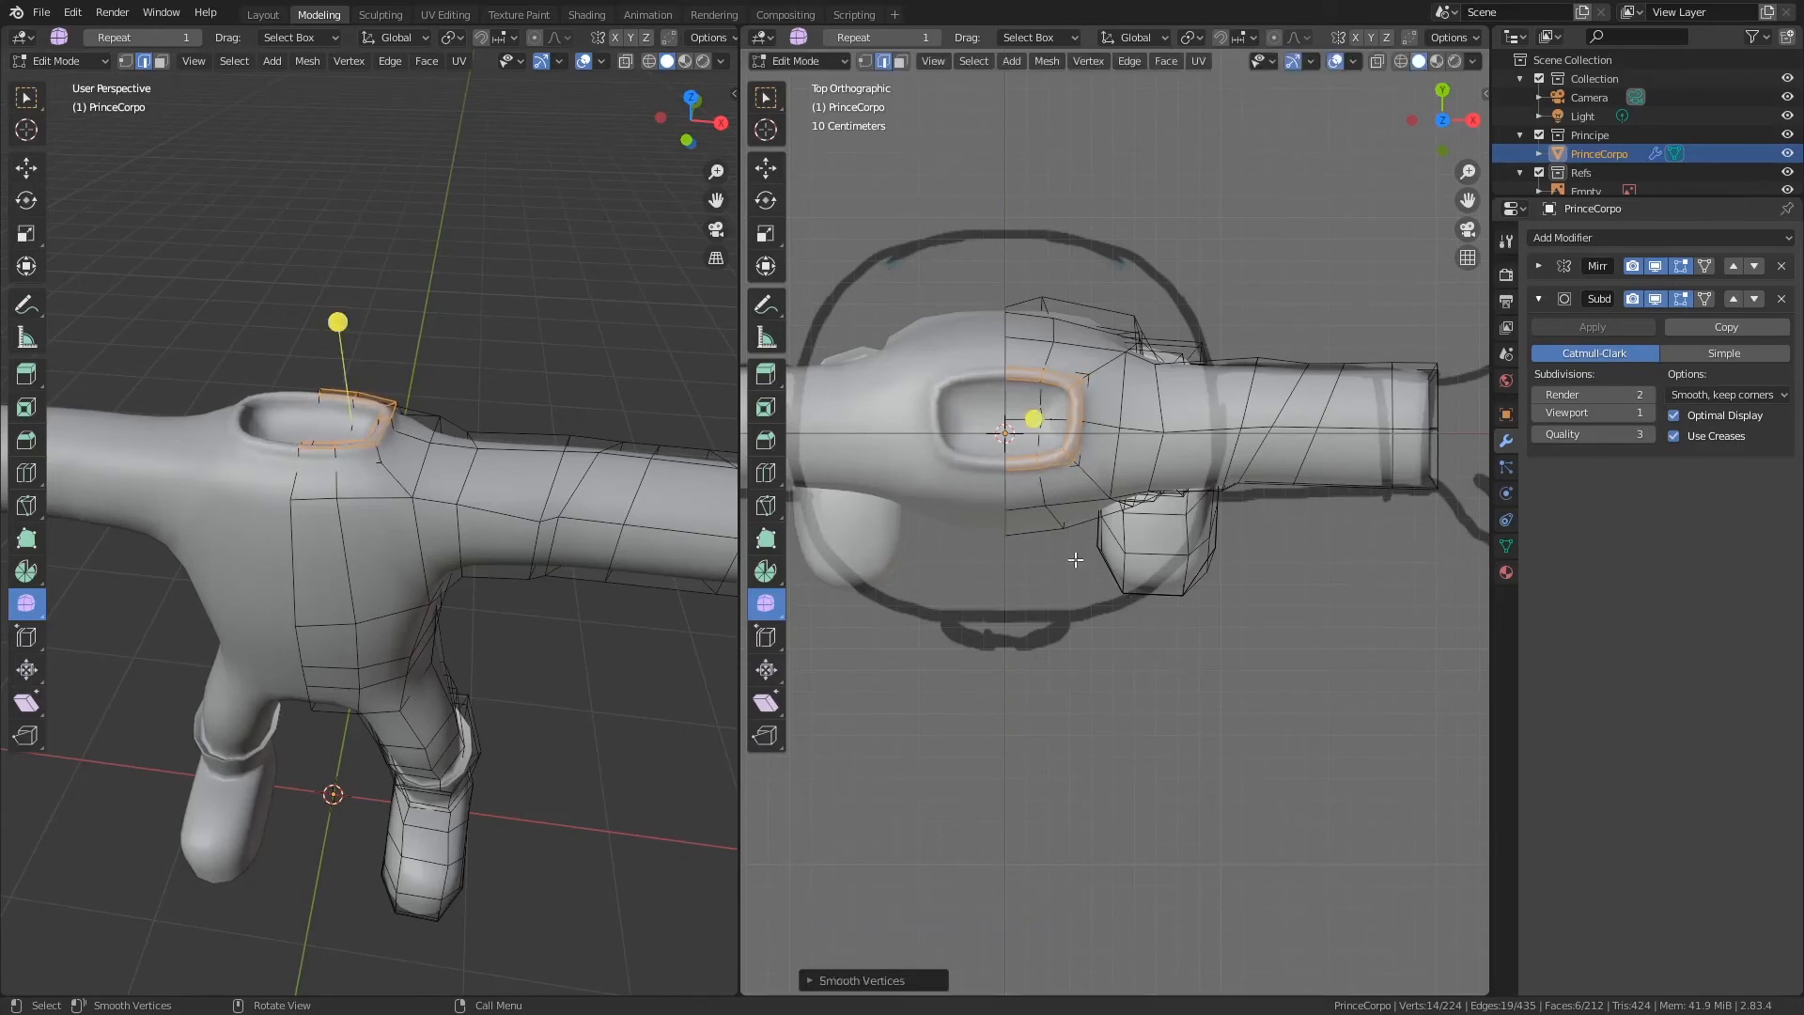
Step: Grow the selection from the collar to the surrounding upper torso faces and smooth them repeatedly until the neck opening is rounder
{"action": "key", "text": "ctrl+KP_Add"}
{"action": "key", "text": "ctrl+KP_Add"}
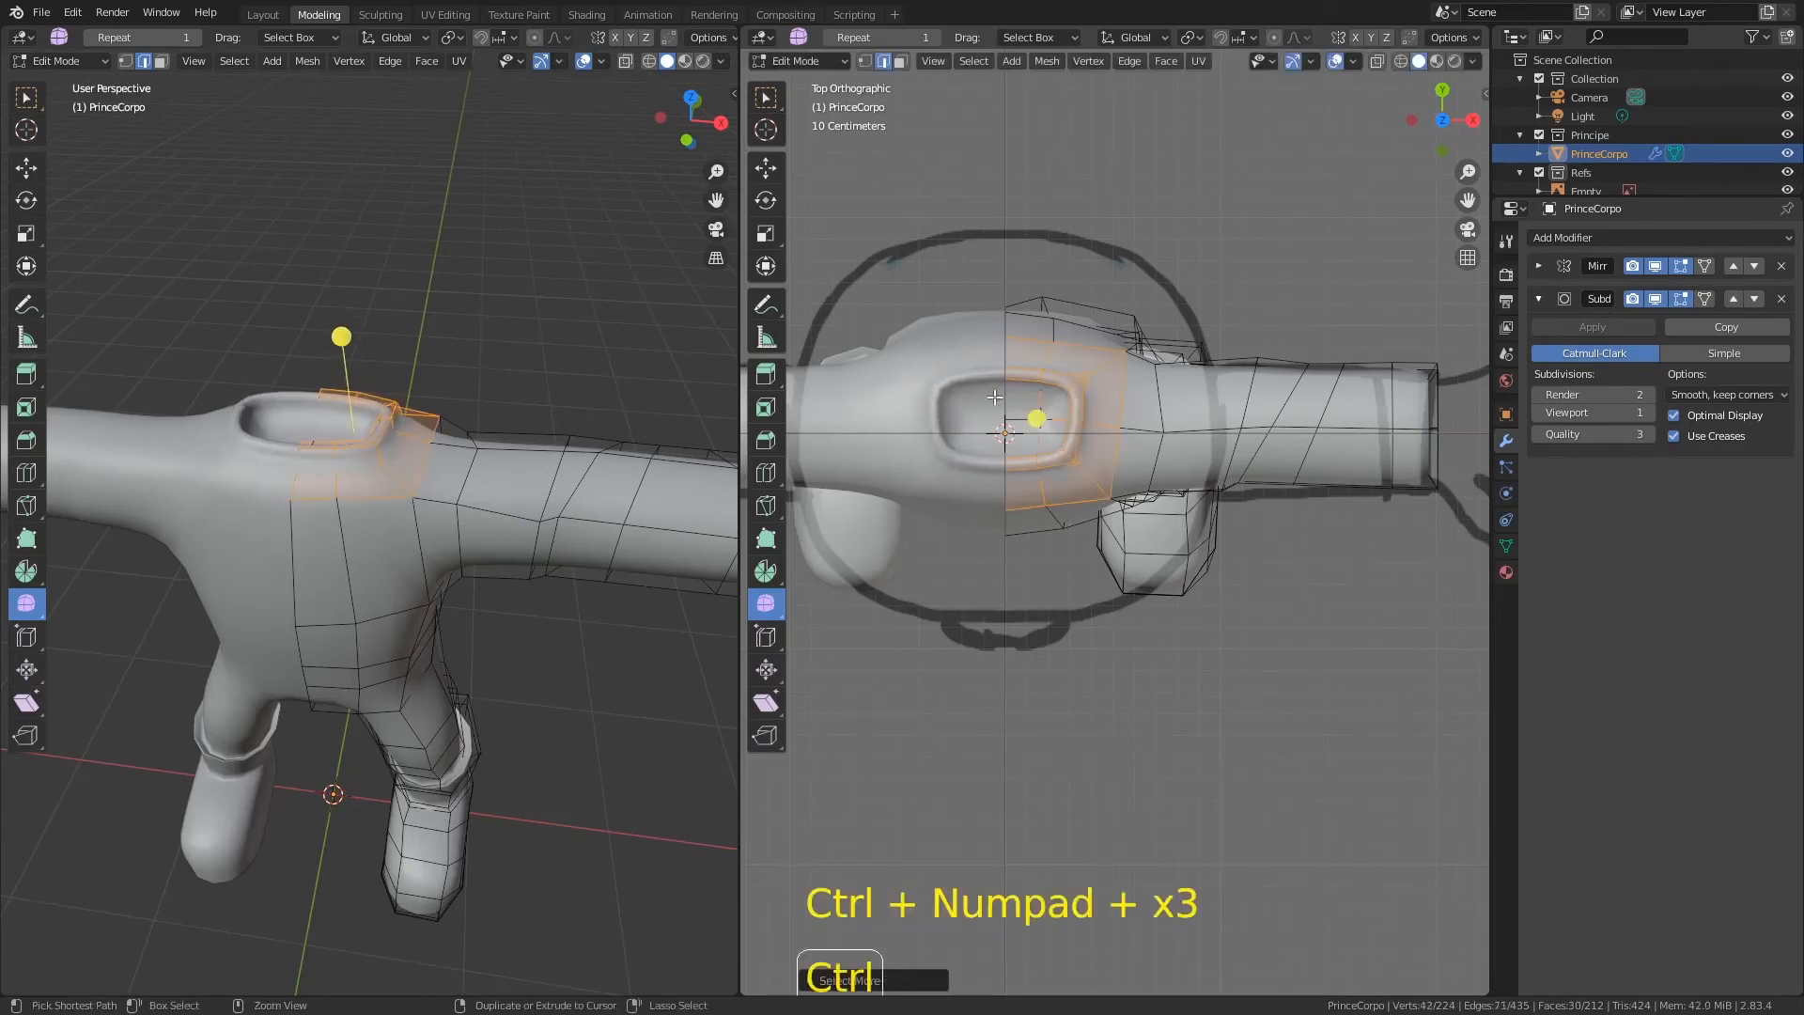
{"action": "key", "text": "ctrl+KP_Add"}
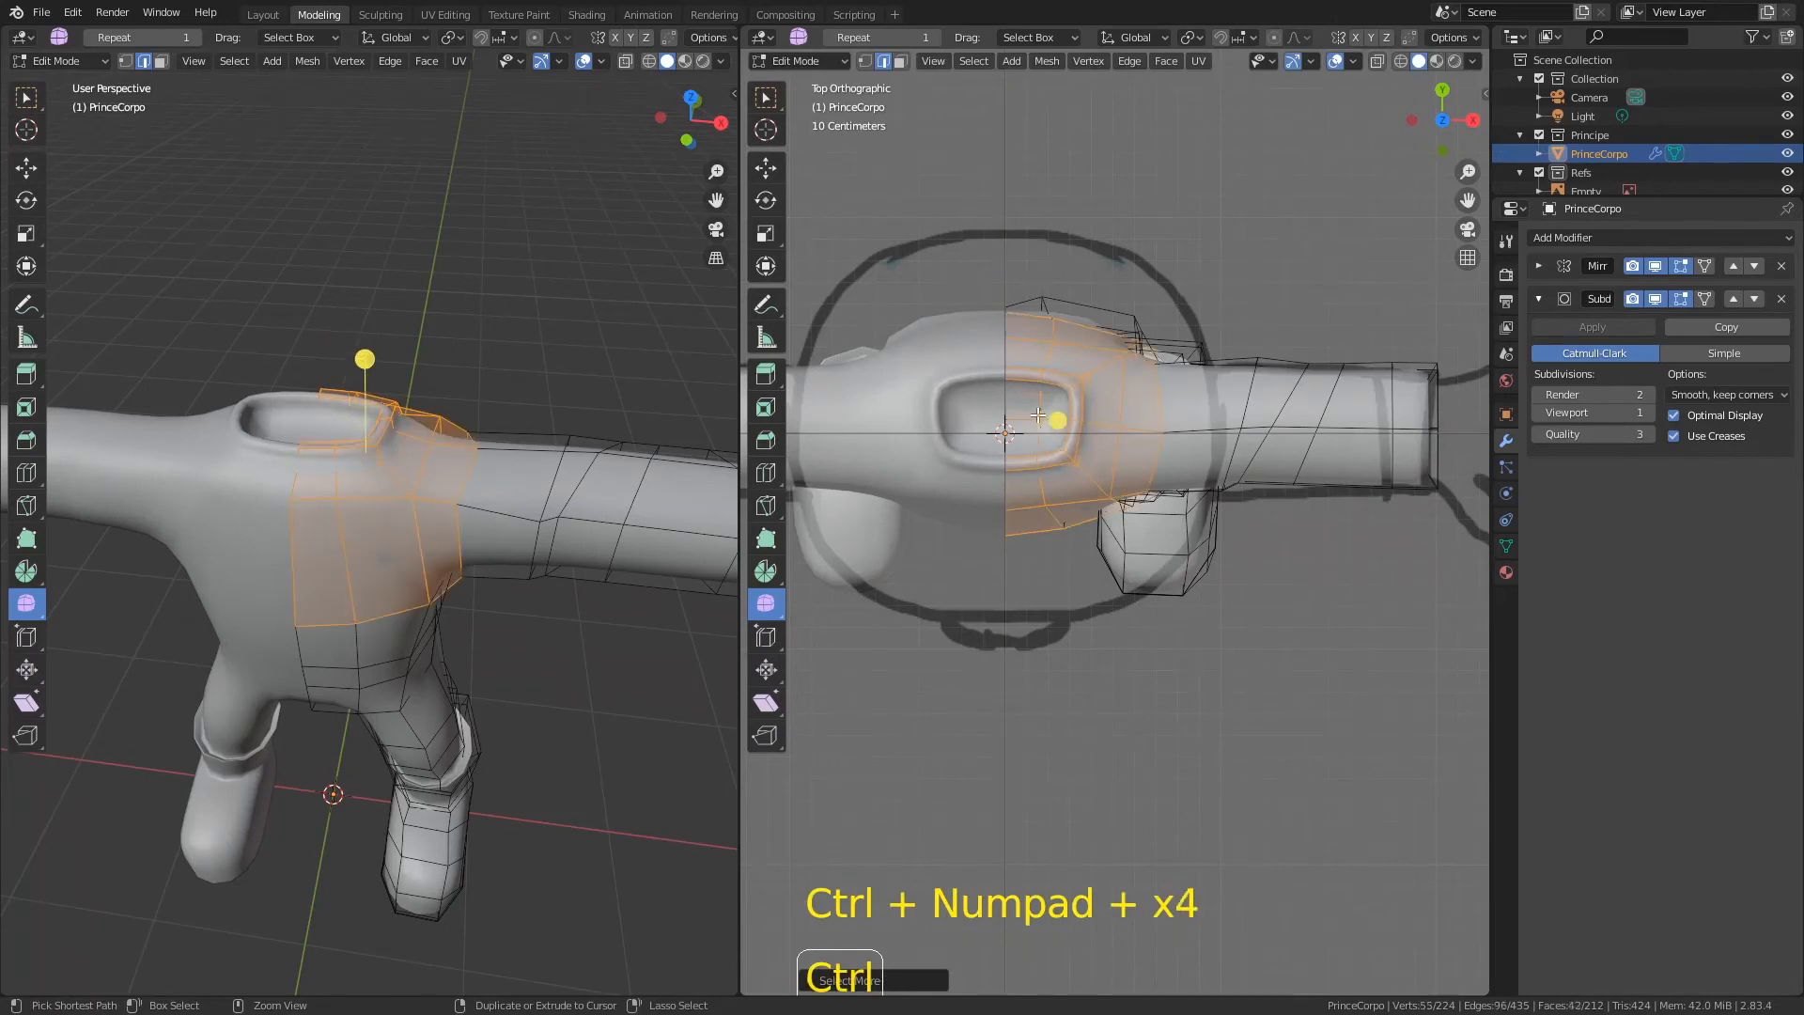
{"action": "key", "text": "ctrl+KP_Subtract"}
{"action": "key", "text": "ctrl+KP_Subtract"}
{"action": "key", "text": "ctrl+KP_Add"}
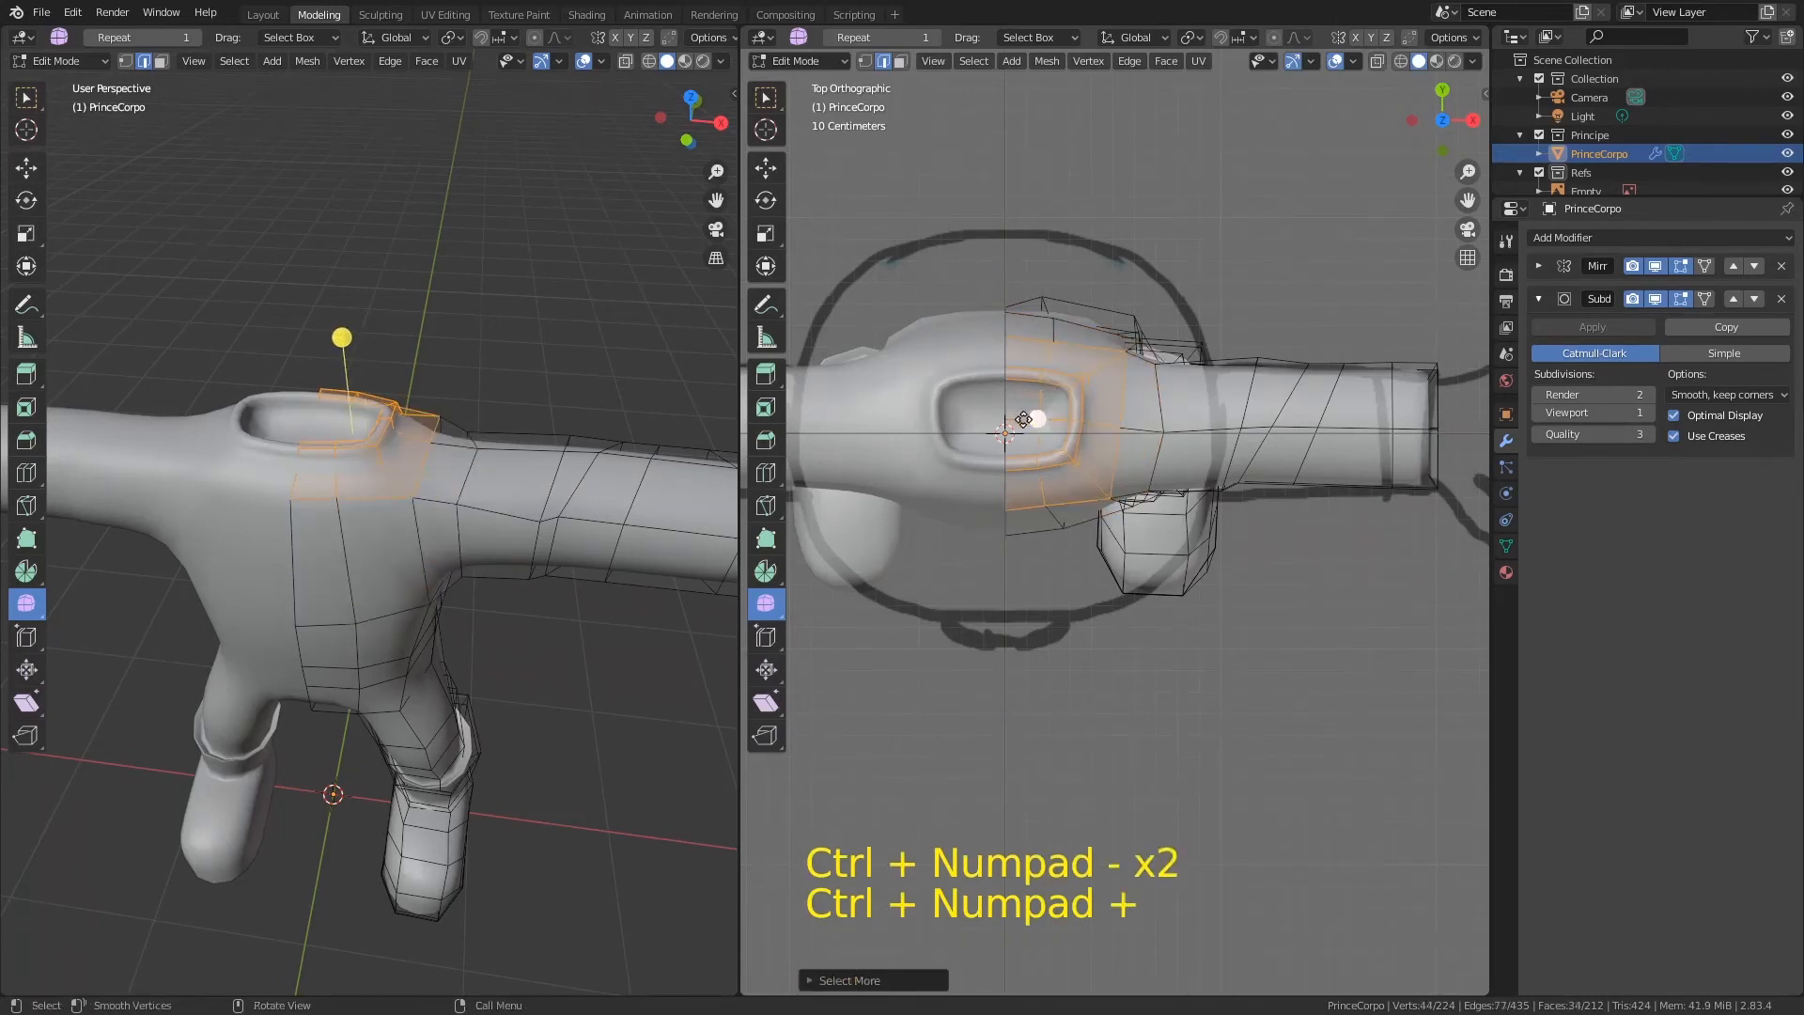
{"action": "left_click_drag", "start_coordinate": [1042, 420], "coordinate": [1089, 612]}
{"action": "left_click_drag", "start_coordinate": [1041, 420], "coordinate": [1125, 617]}
{"action": "left_click_drag", "start_coordinate": [1109, 532], "coordinate": [1050, 358]}
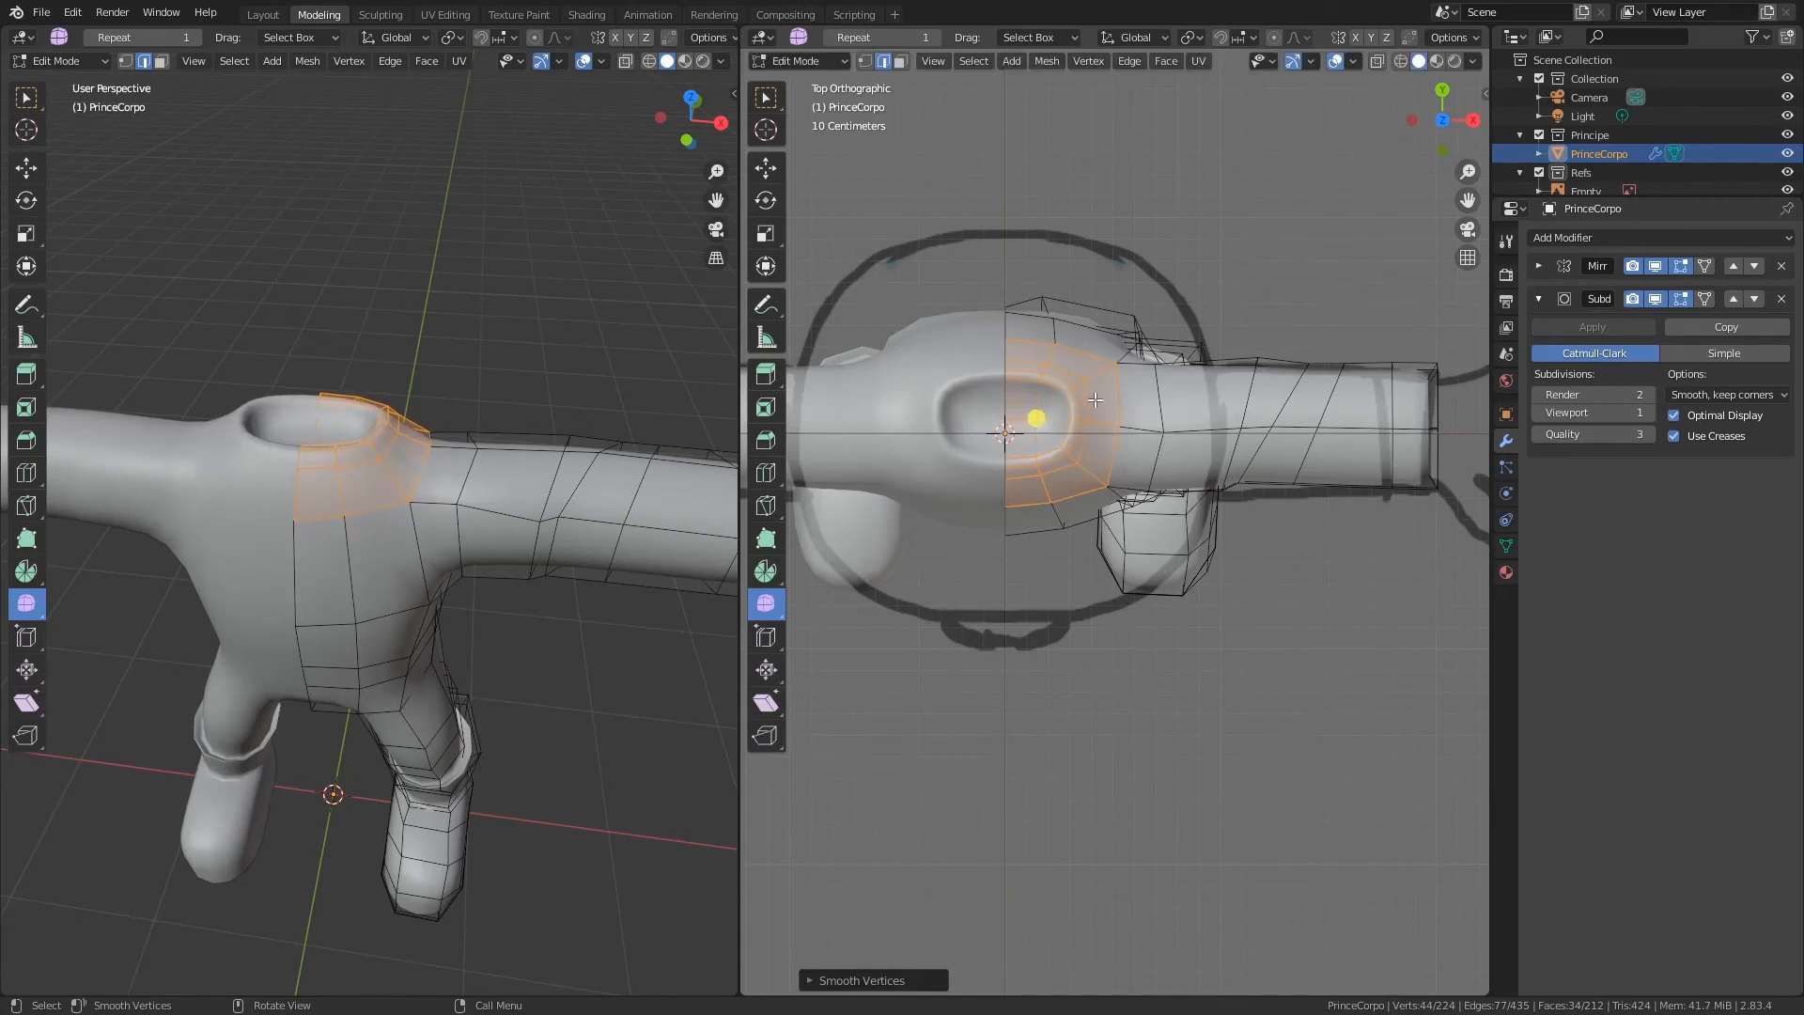
Step: Enable proportional editing and move the back corner vertex of the neck rim slightly inward, with a proportional size of about 0.29
{"action": "key", "text": "1"}
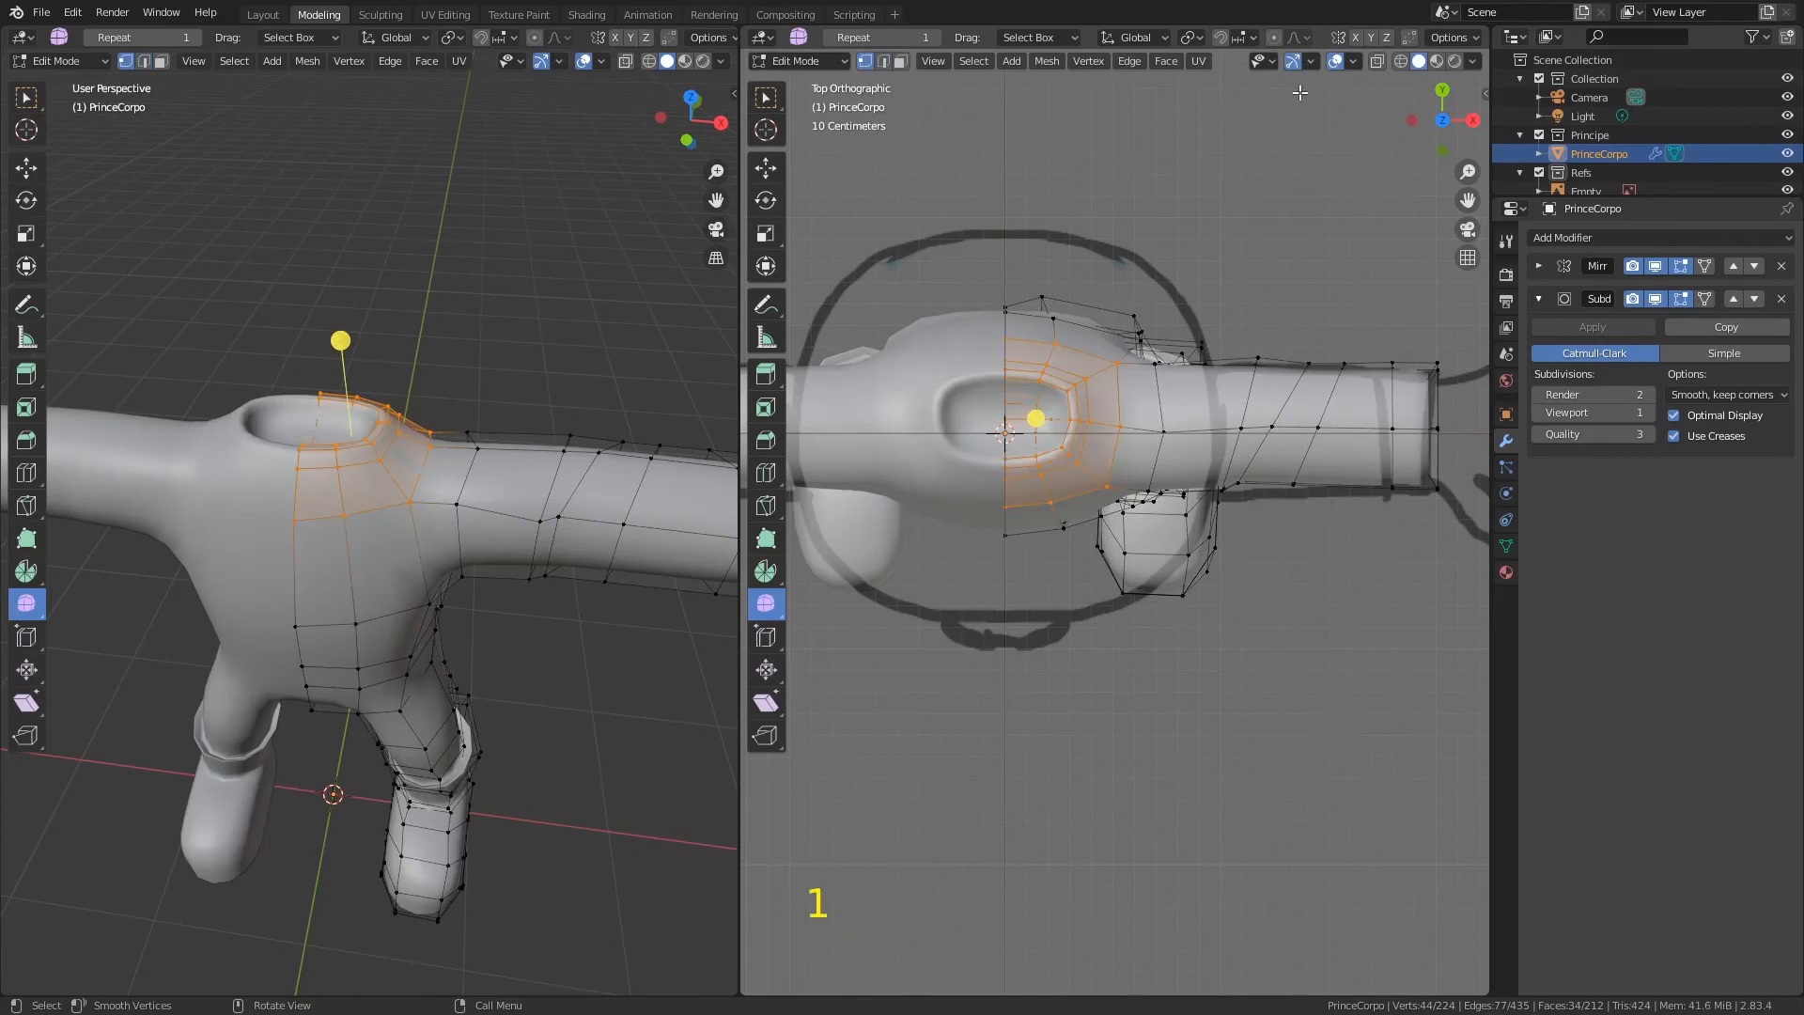
{"action": "key", "text": "o"}
{"action": "left_click", "coordinate": [1165, 376]}
{"action": "key", "text": "g"}
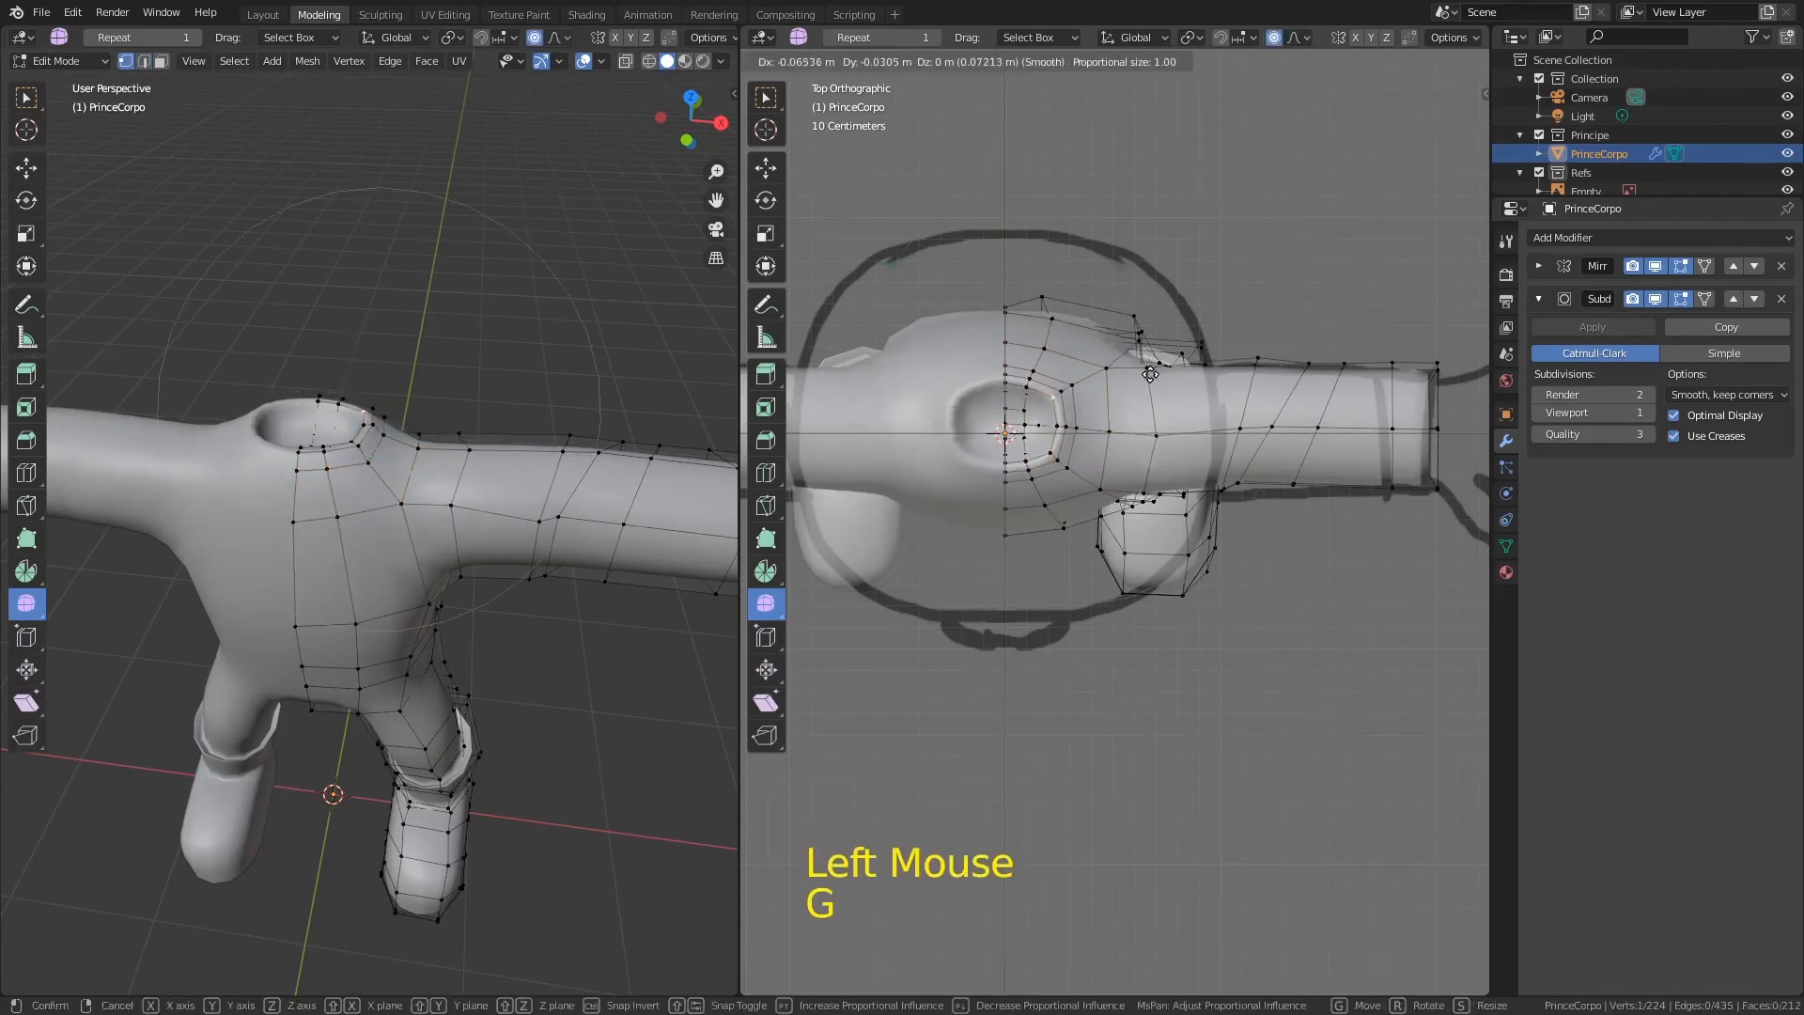
{"action": "scroll", "coordinate": [1149, 367], "scroll_direction": "up", "scroll_amount": 7}
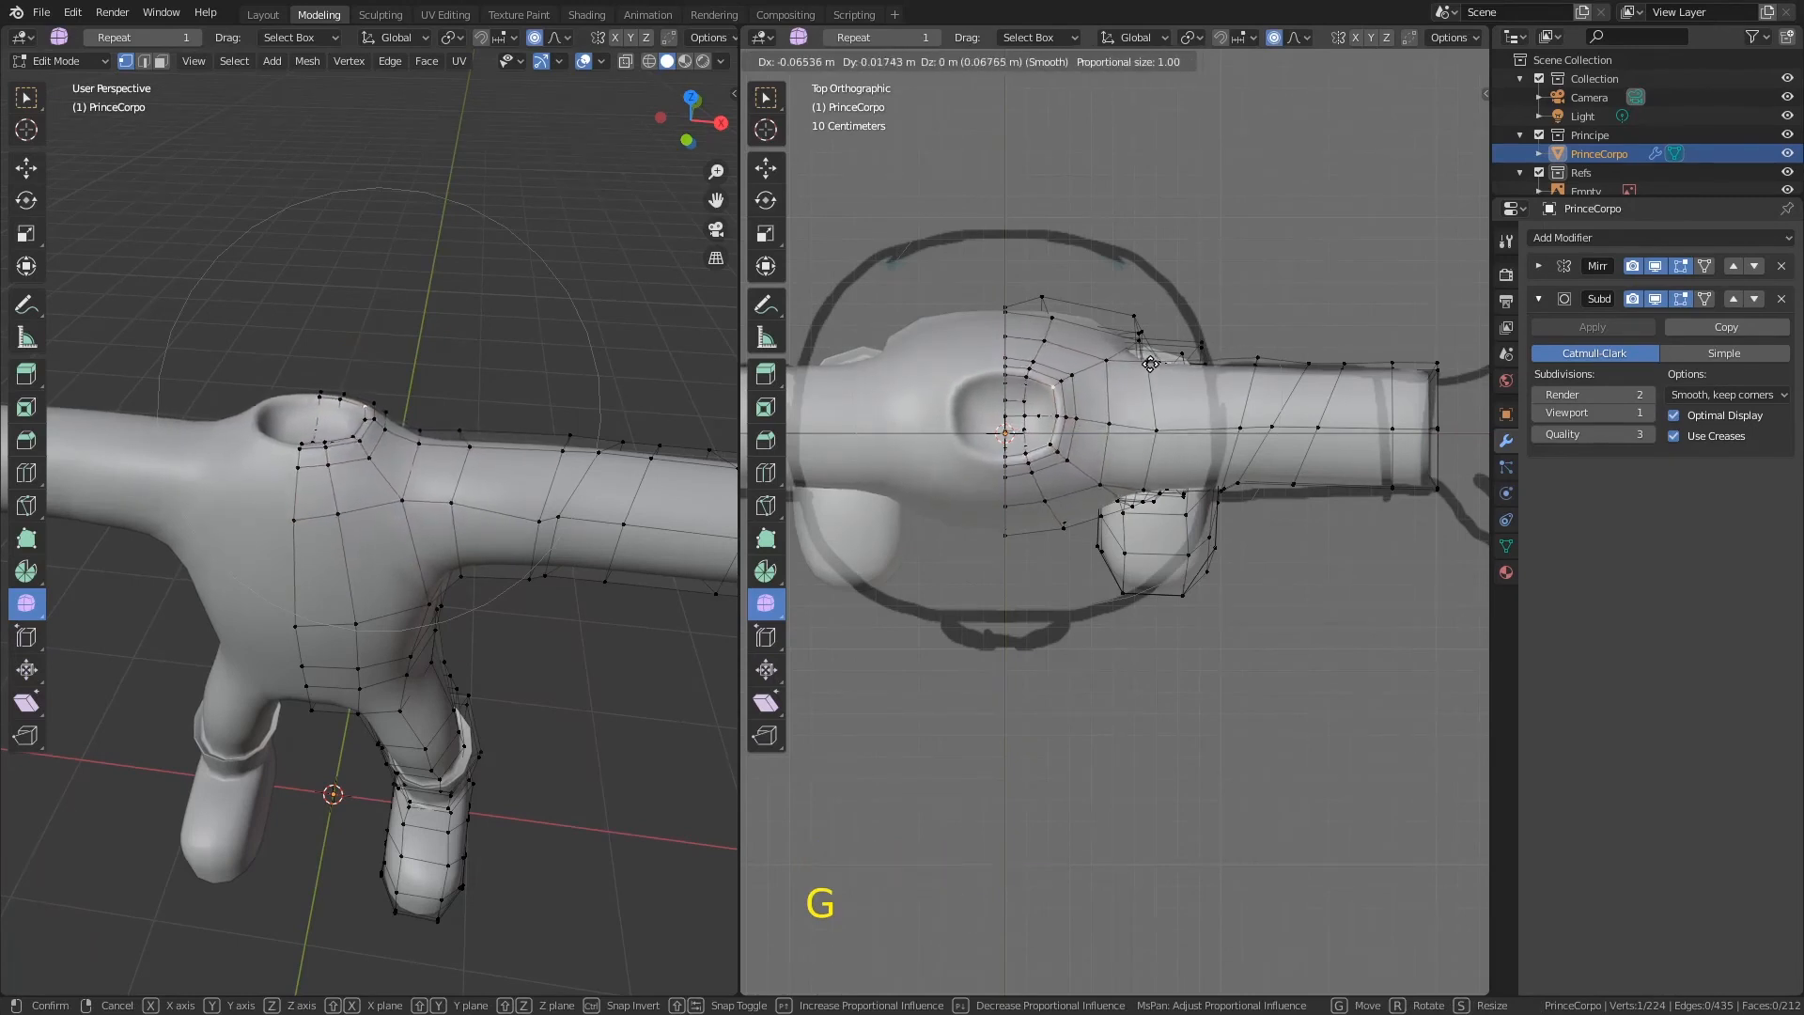
{"action": "scroll", "coordinate": [1152, 369], "scroll_direction": "up", "scroll_amount": 5}
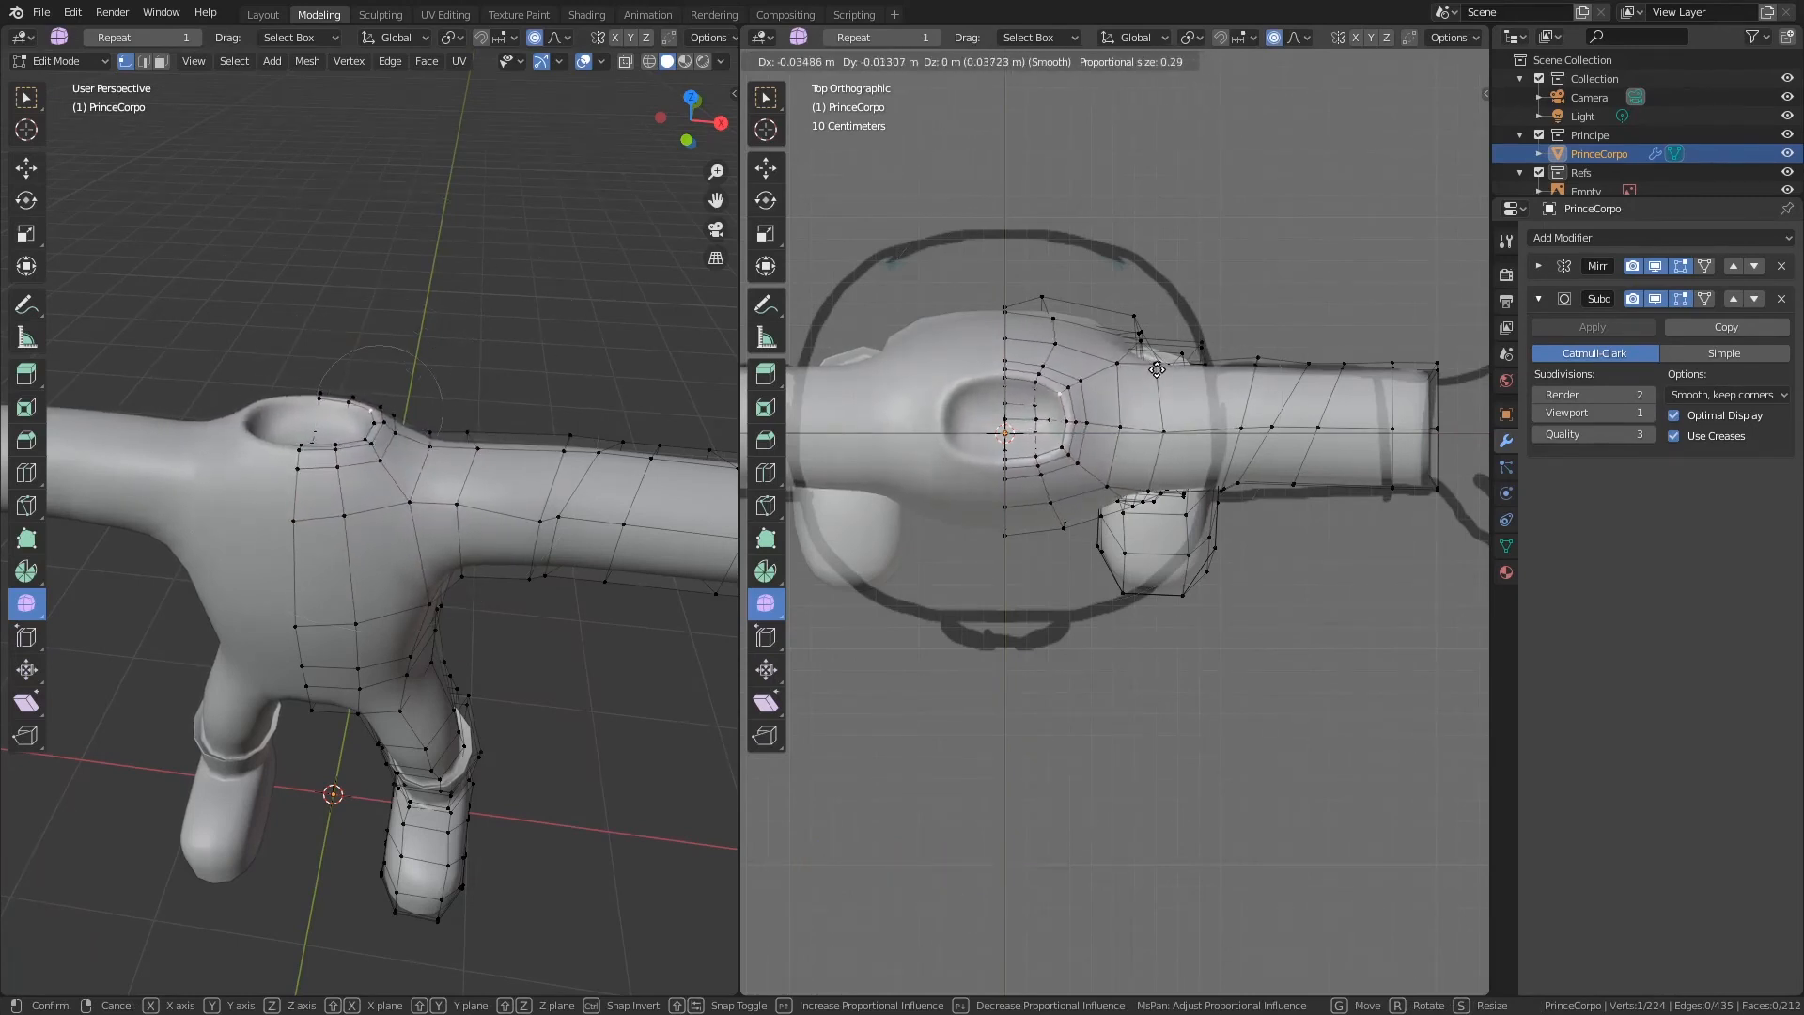
{"action": "left_click", "coordinate": [1154, 365]}
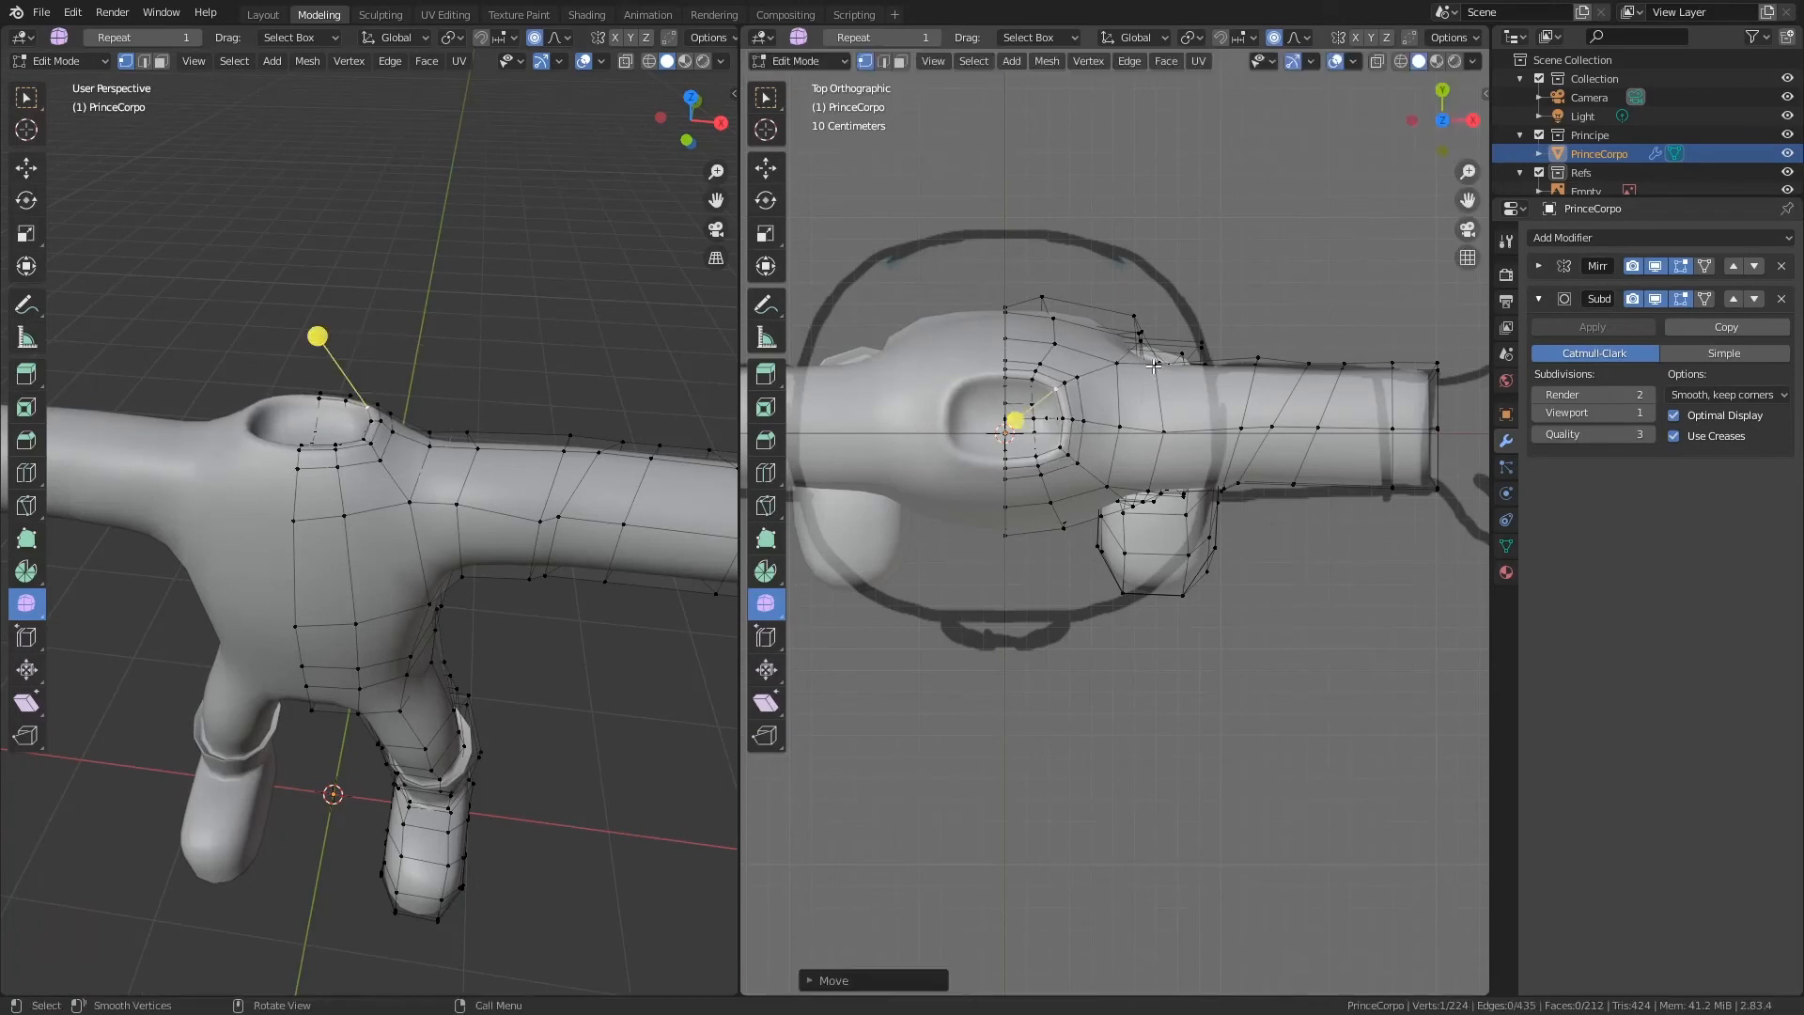
Step: Move the front corner vertex of the neck rim slightly inward with proportional editing to round the opening
{"action": "left_click", "coordinate": [1068, 462]}
{"action": "scroll", "coordinate": [1066, 451], "scroll_direction": "up", "scroll_amount": 3}
{"action": "scroll", "coordinate": [1065, 439], "scroll_direction": "down", "scroll_amount": 2}
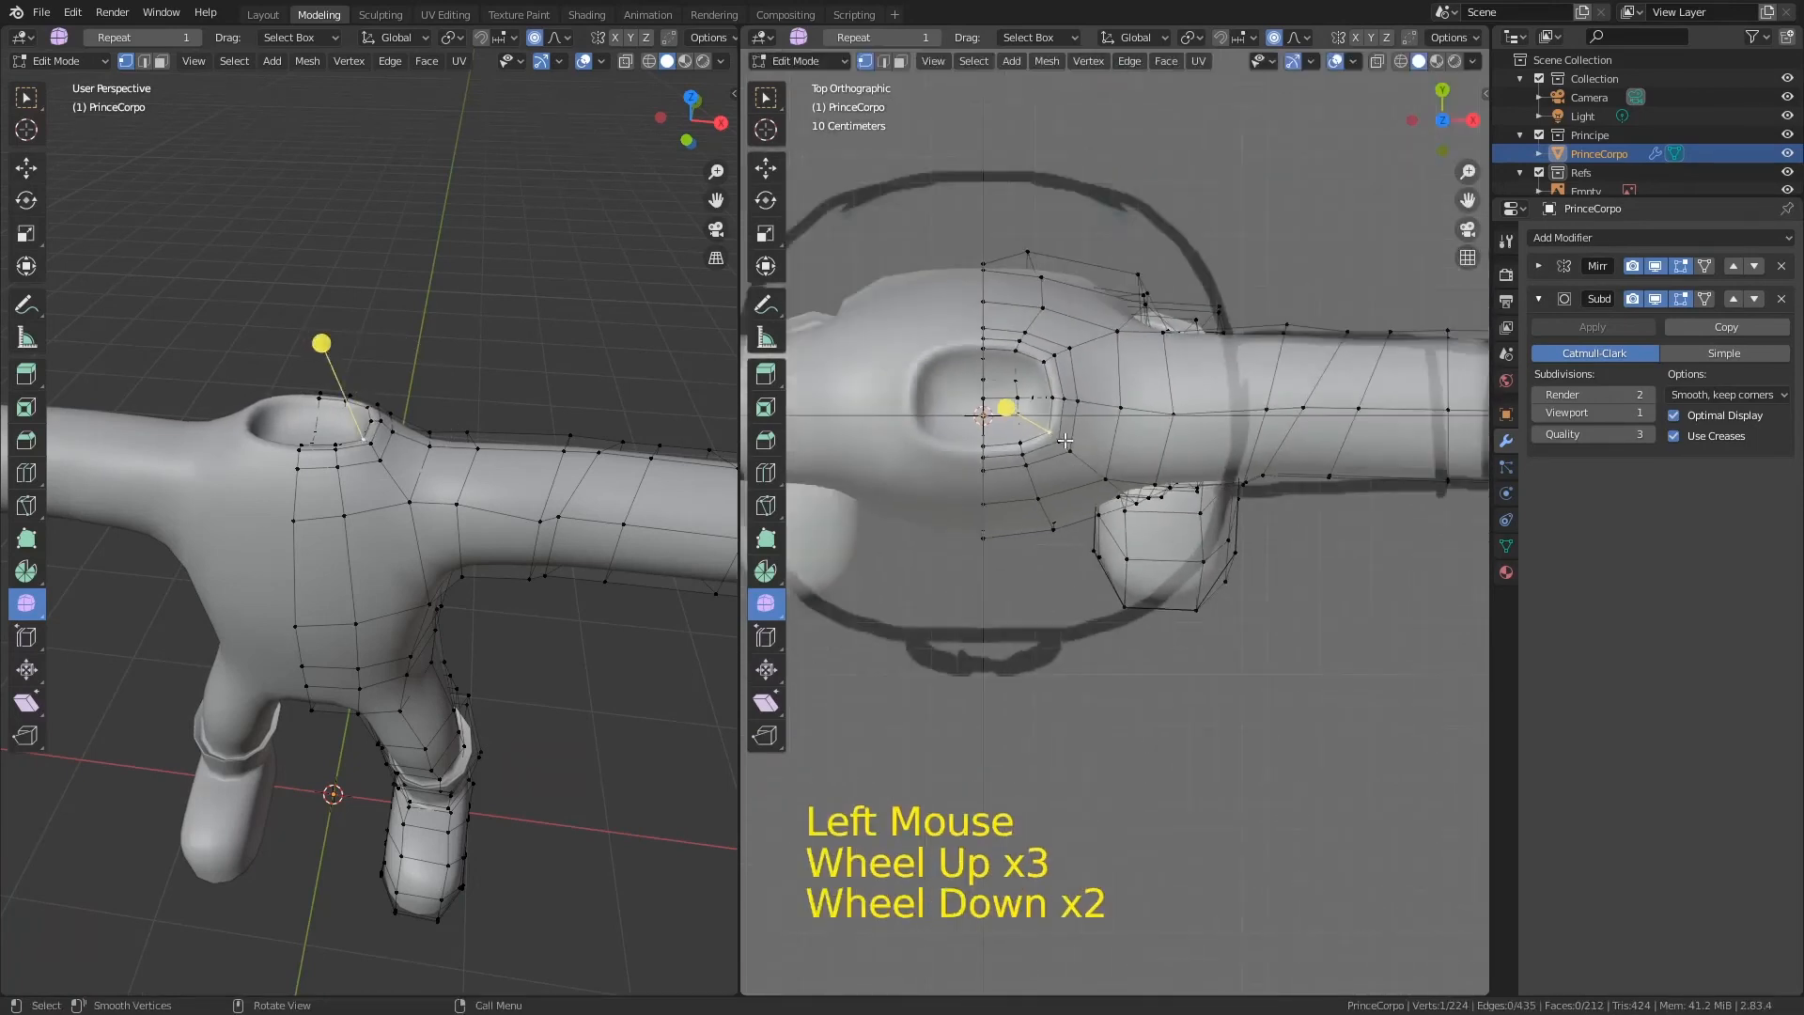
{"action": "key", "text": "g"}
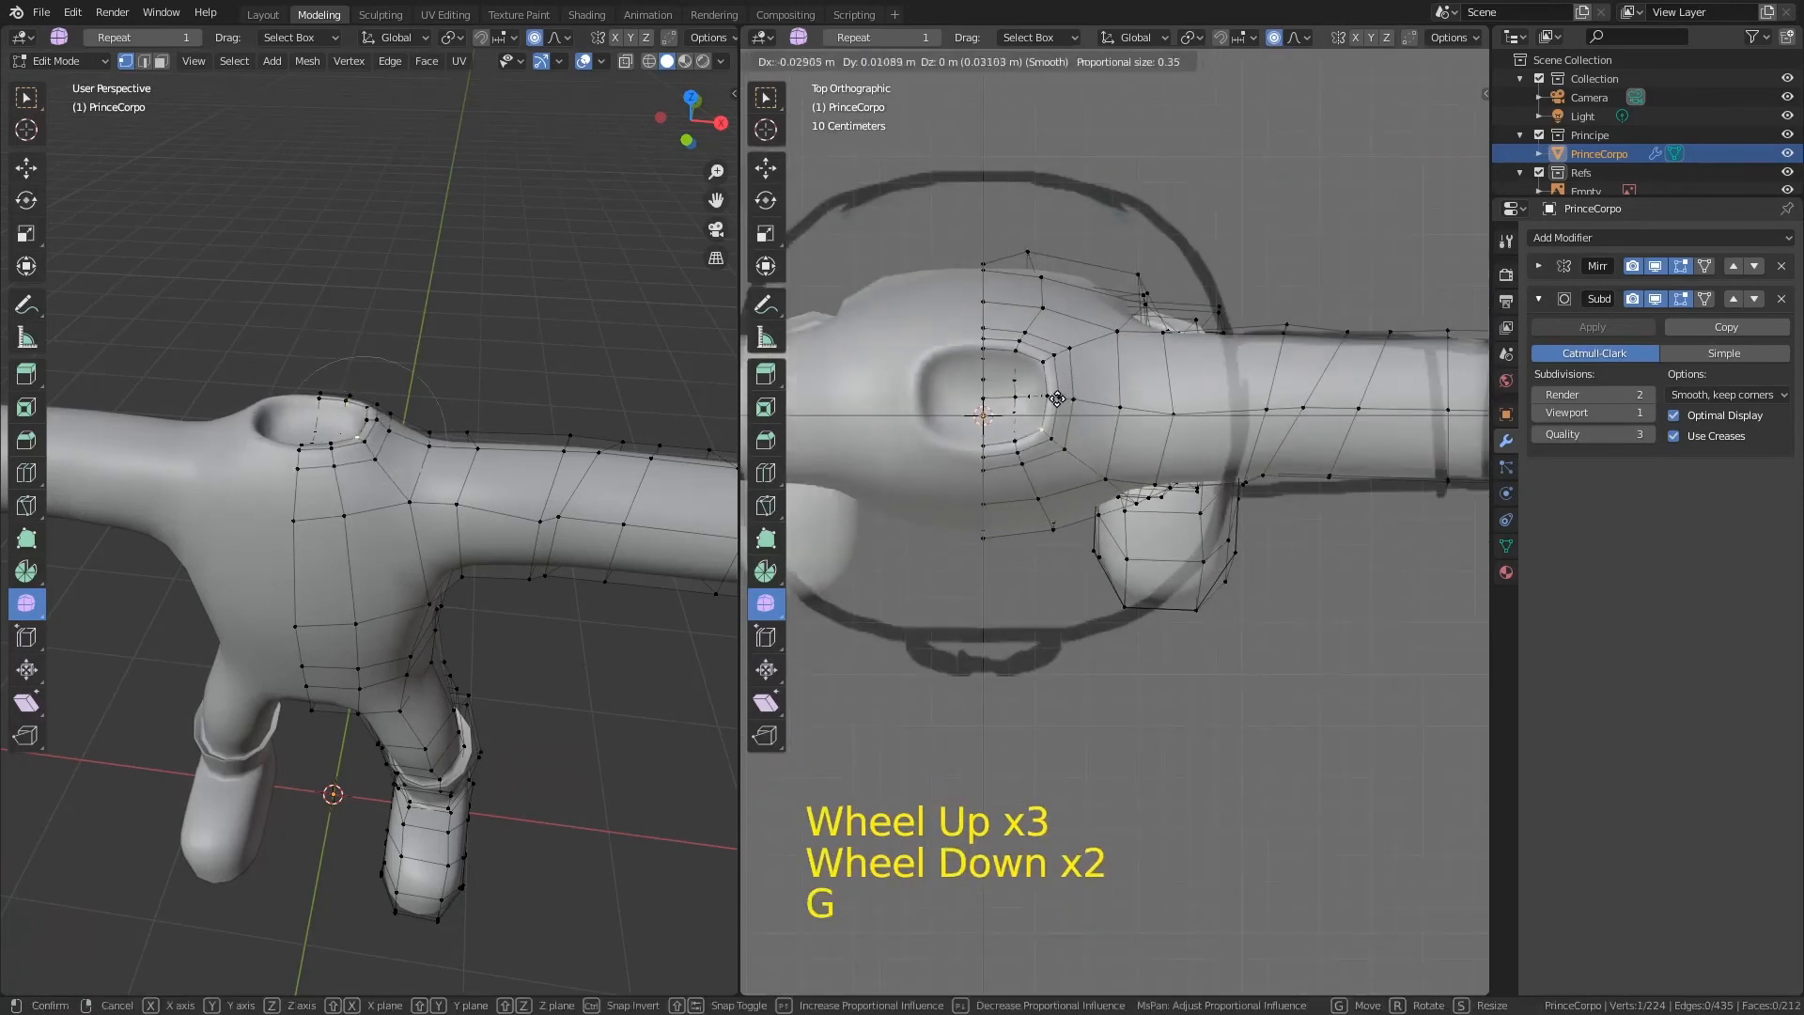
{"action": "left_click", "coordinate": [1062, 402]}
Step: Disable proportional editing and shrink the edge loop just below the neck rim inward so the collar stands out from the torso
{"action": "middle_click_drag", "start_coordinate": [1095, 424], "coordinate": [1135, 332]}
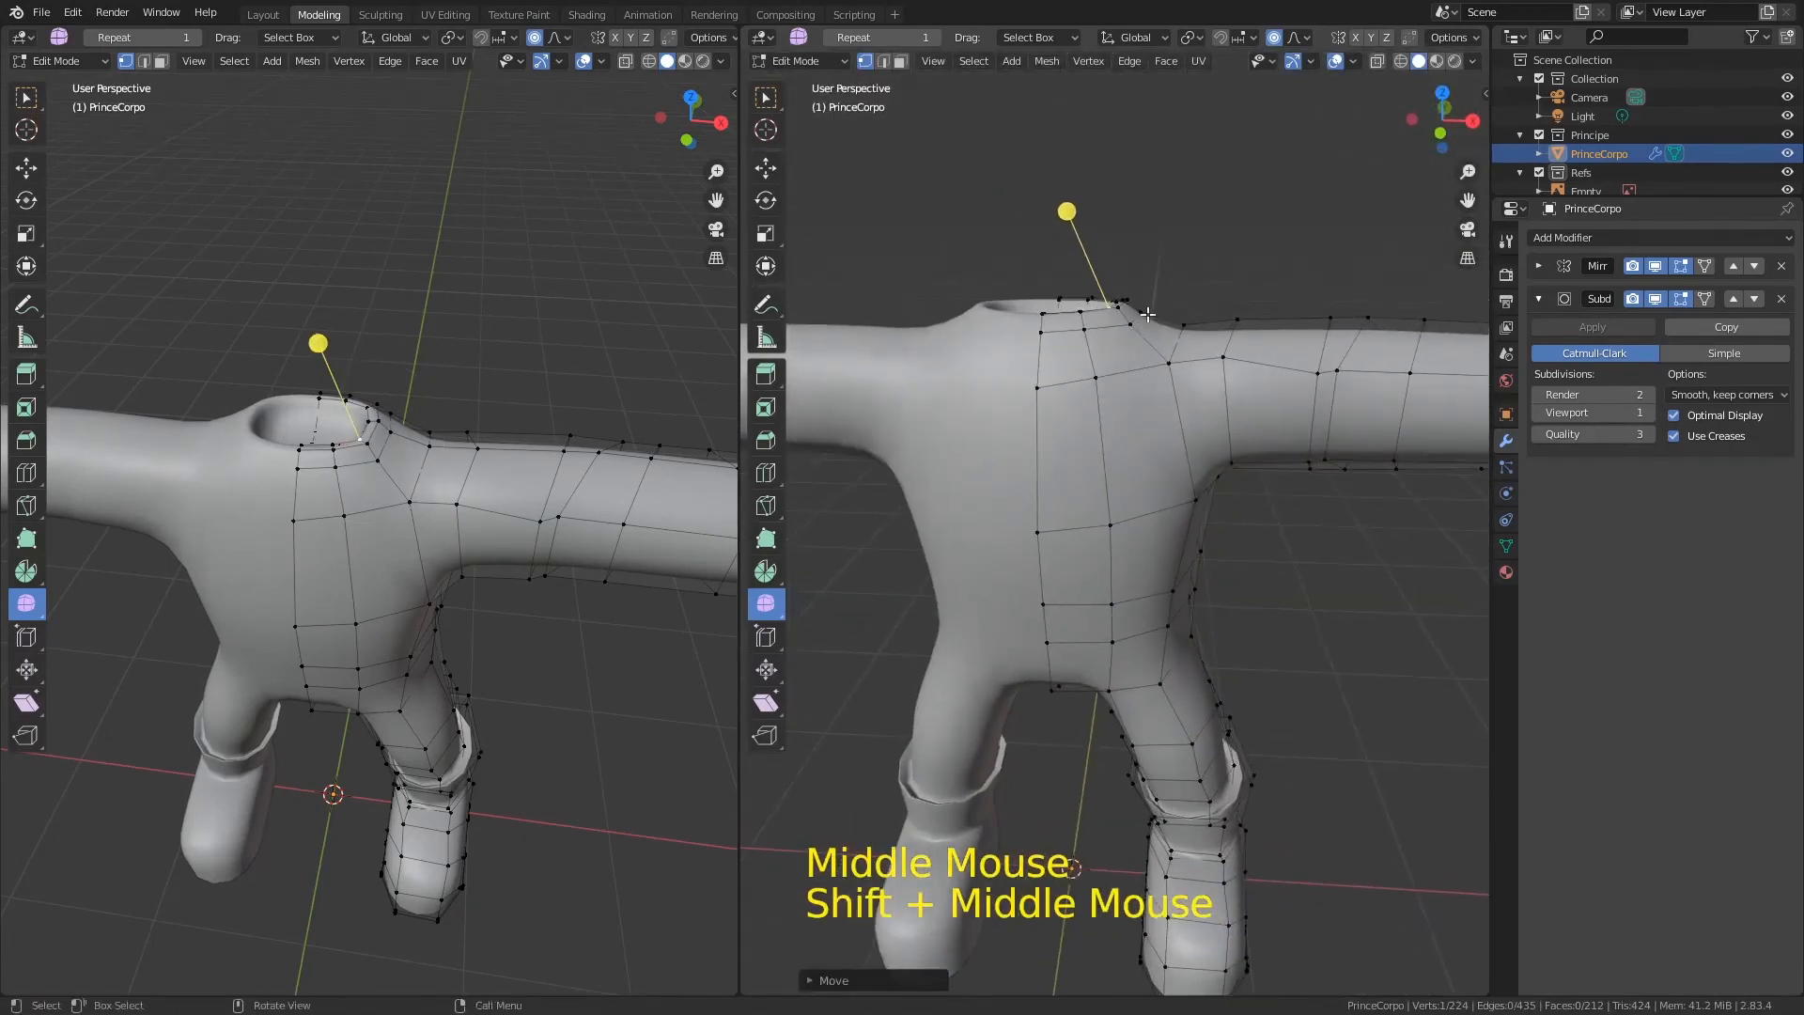
{"action": "key", "text": "o"}
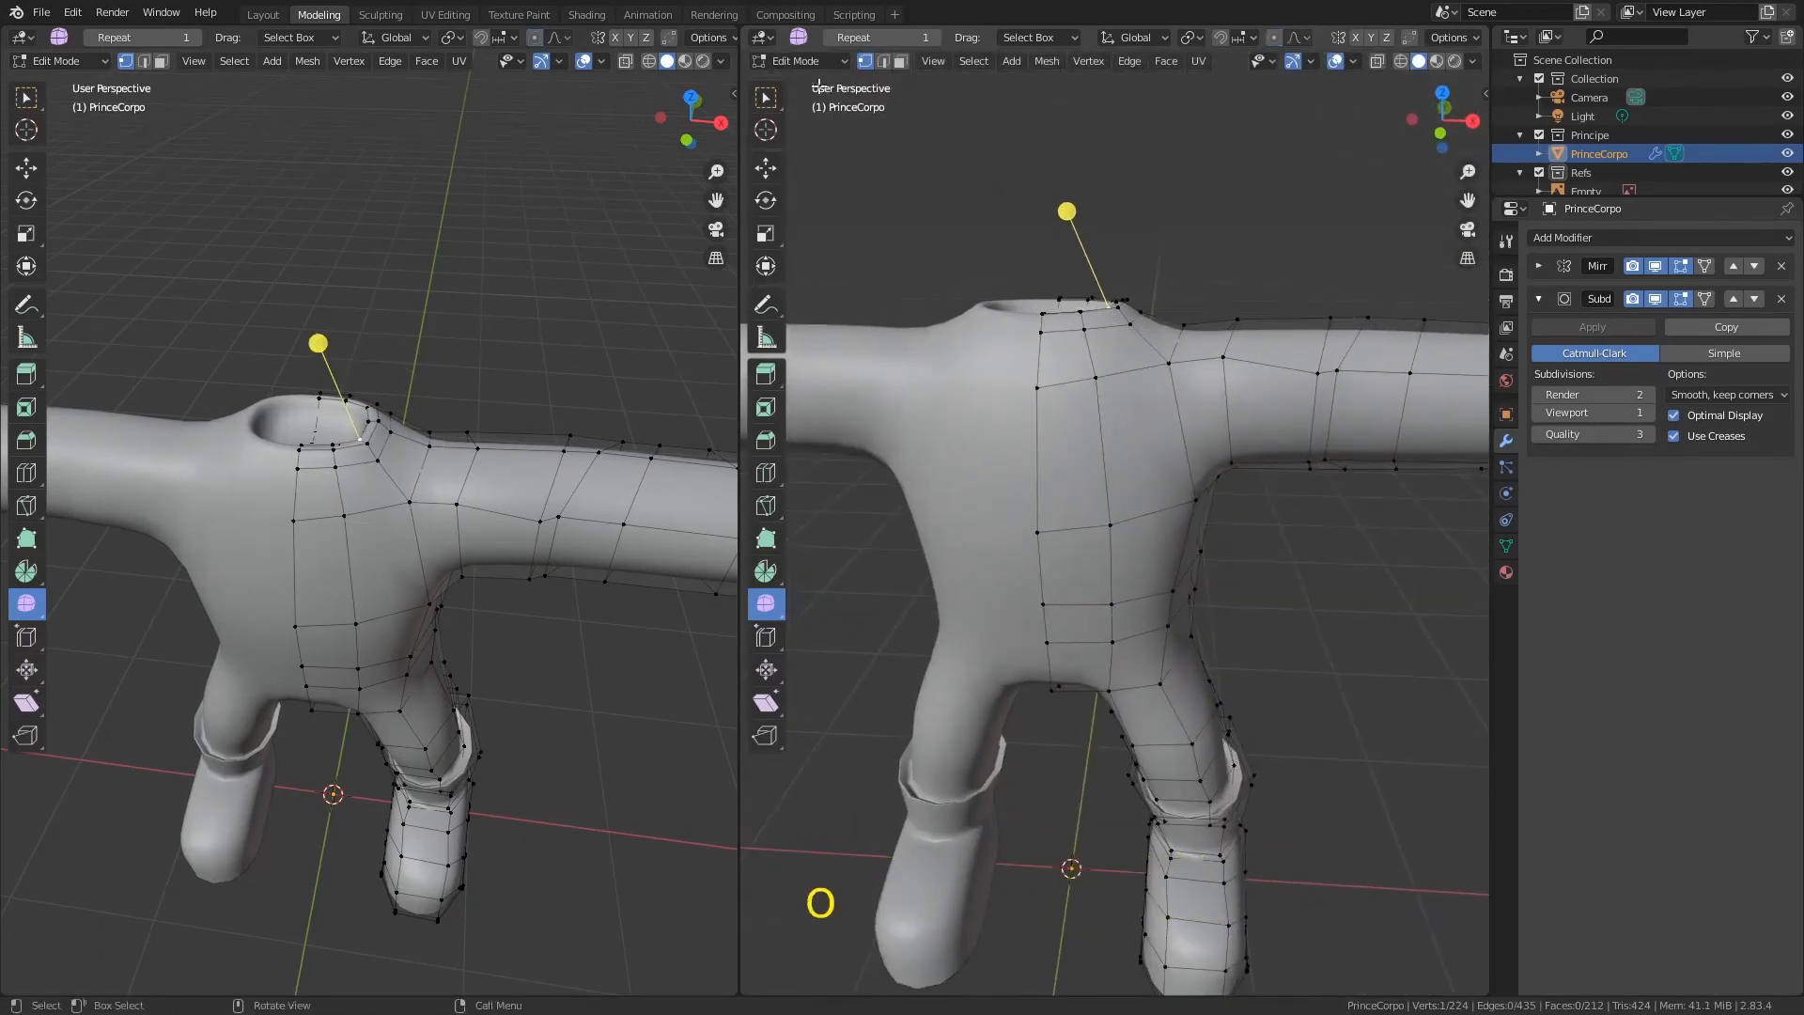
{"action": "left_click", "coordinate": [765, 97]}
{"action": "left_click", "coordinate": [1121, 331], "text": "alt"}
{"action": "key", "text": "alt+s"}
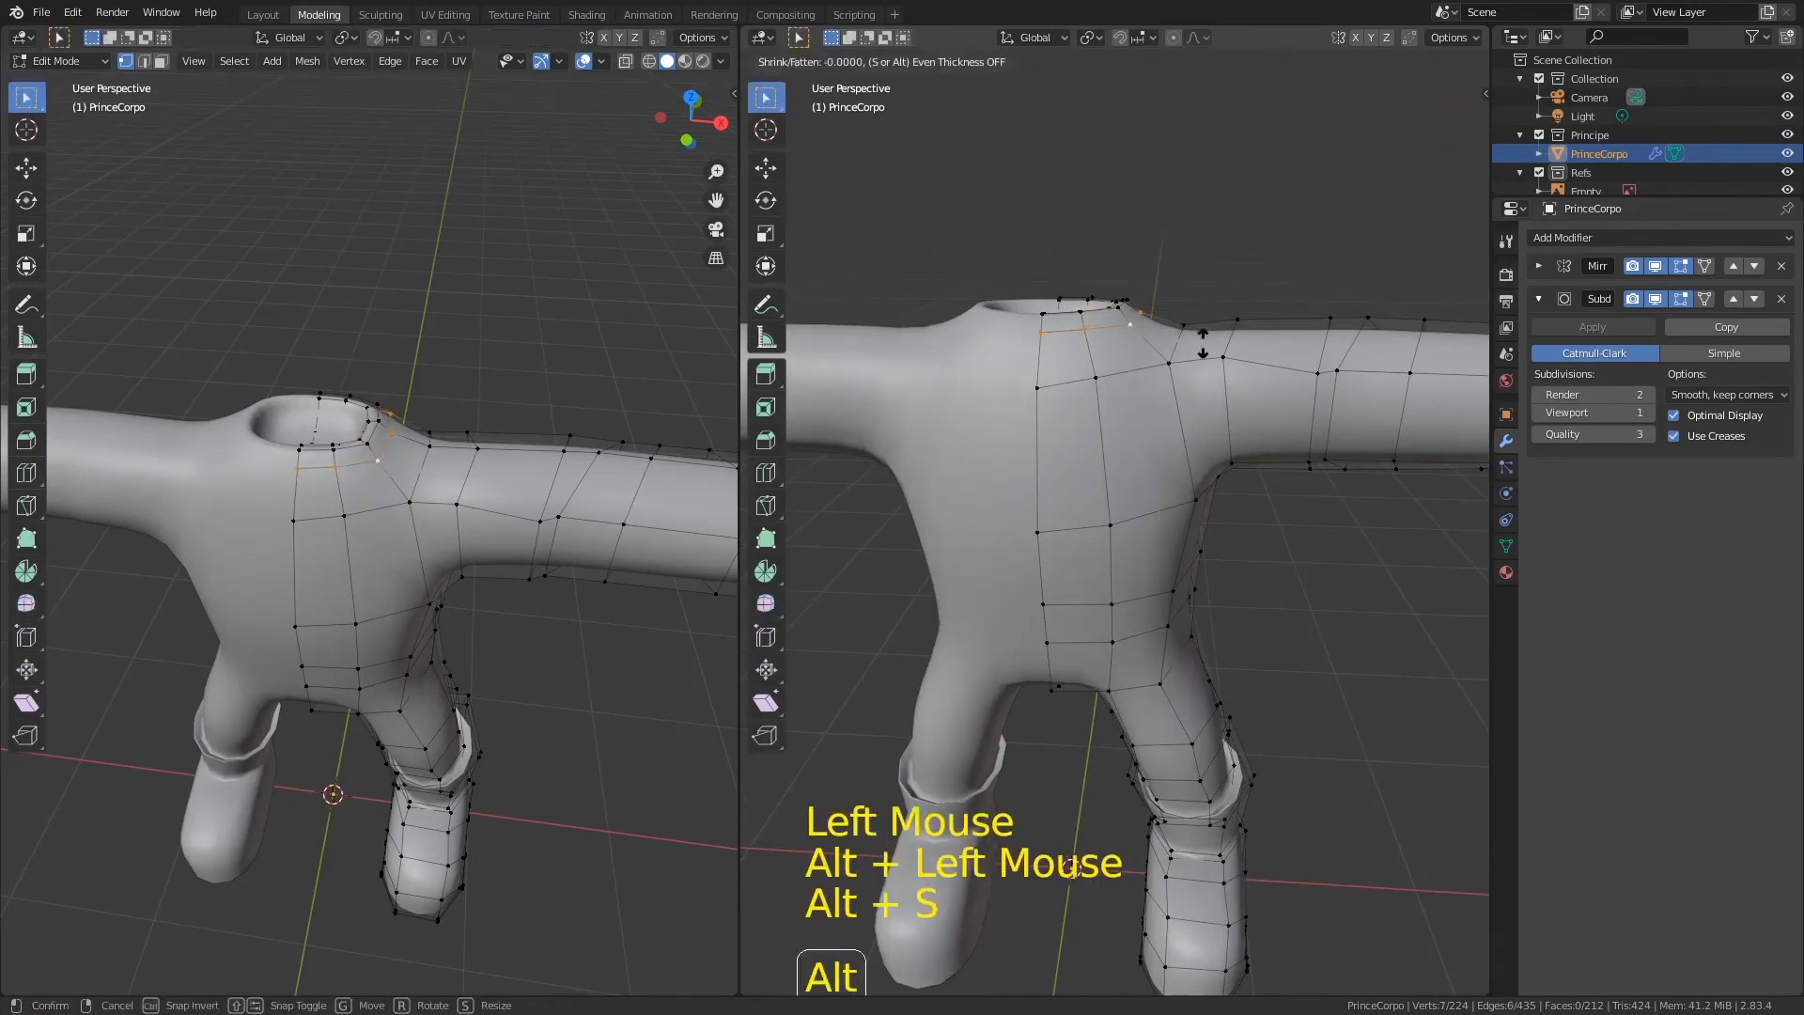
{"action": "left_click", "coordinate": [1191, 366]}
Step: Shrink the short run of edges on the shoulder beside the collar slightly inward, by about 0.015
{"action": "left_click", "coordinate": [1176, 348], "text": "alt"}
{"action": "key", "text": "alt+s"}
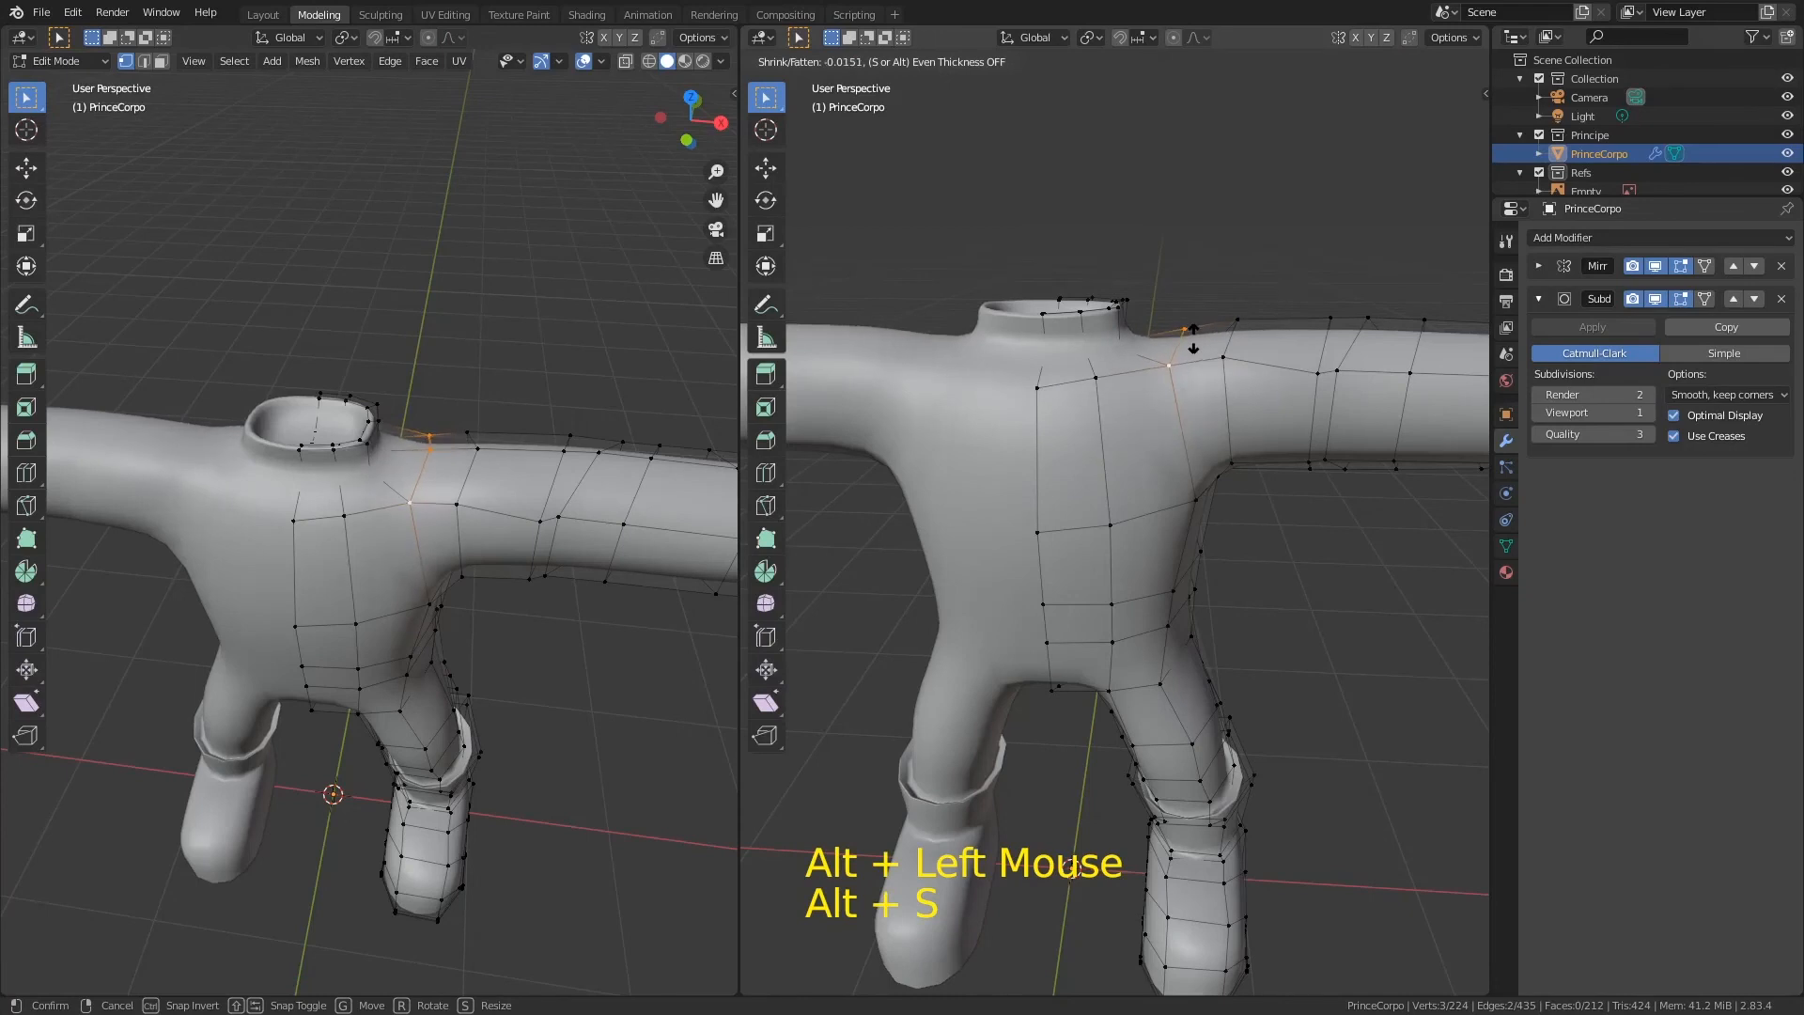
{"action": "left_click", "coordinate": [1191, 343]}
Step: Move the upper chest vertex slightly toward the shoulder, and shift the shoulder vertex beside the collar outward in the front view
{"action": "left_click", "coordinate": [1095, 378]}
{"action": "key", "text": "s"}
{"action": "key", "text": "Escape"}
{"action": "key", "text": "g"}
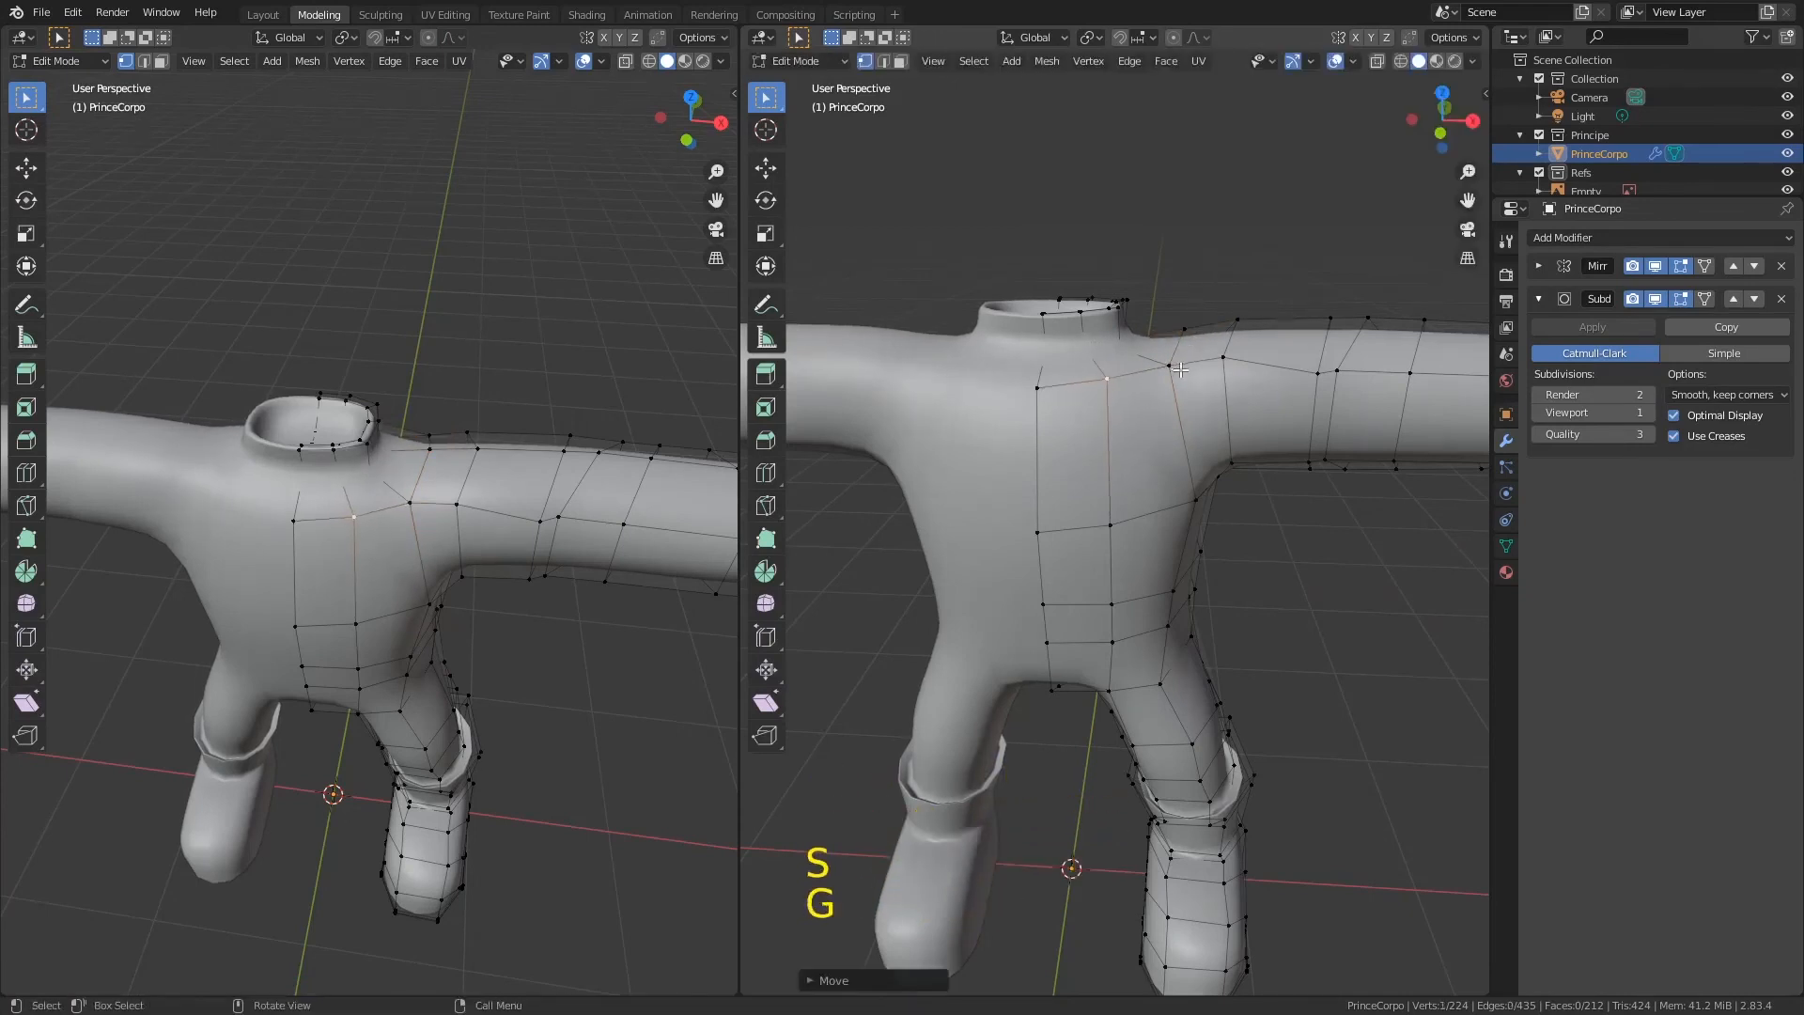
{"action": "left_click", "coordinate": [1199, 367]}
{"action": "key", "text": "KP_1"}
{"action": "middle_click_drag", "start_coordinate": [1104, 374], "coordinate": [1165, 368], "text": "shift"}
{"action": "left_click", "coordinate": [1165, 367]}
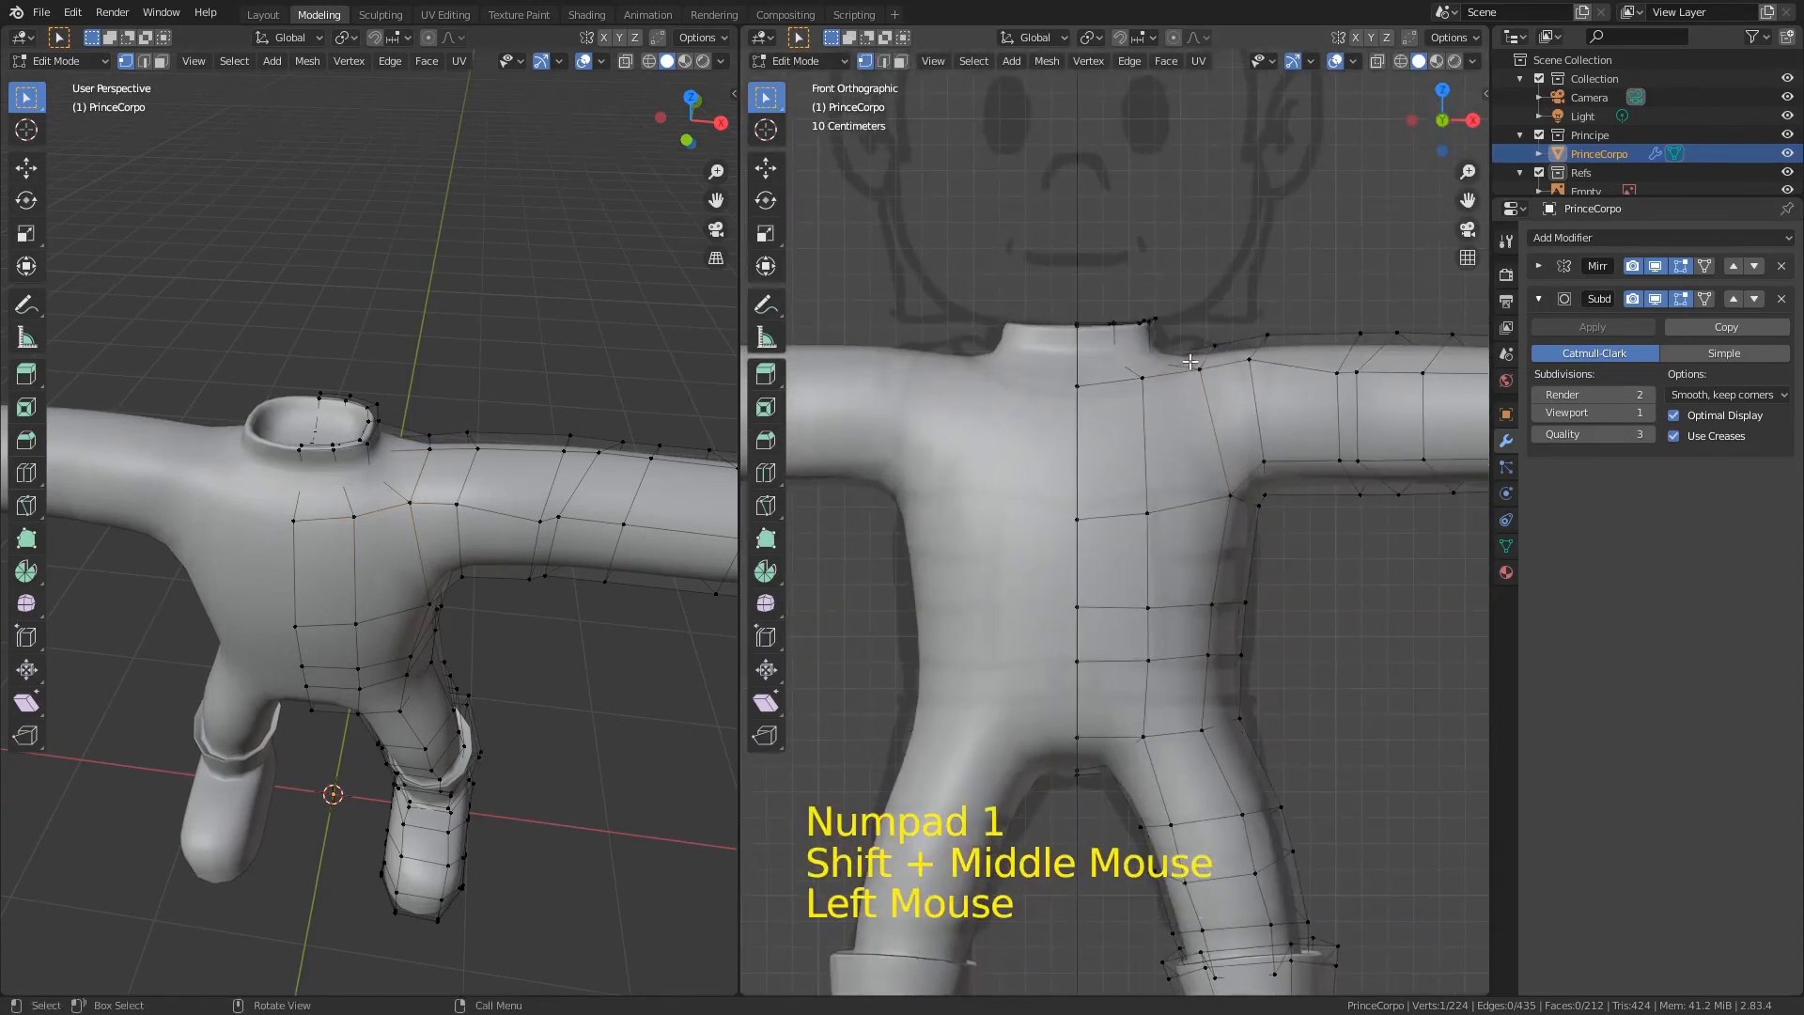
{"action": "key", "text": "g"}
{"action": "left_click", "coordinate": [1145, 323]}
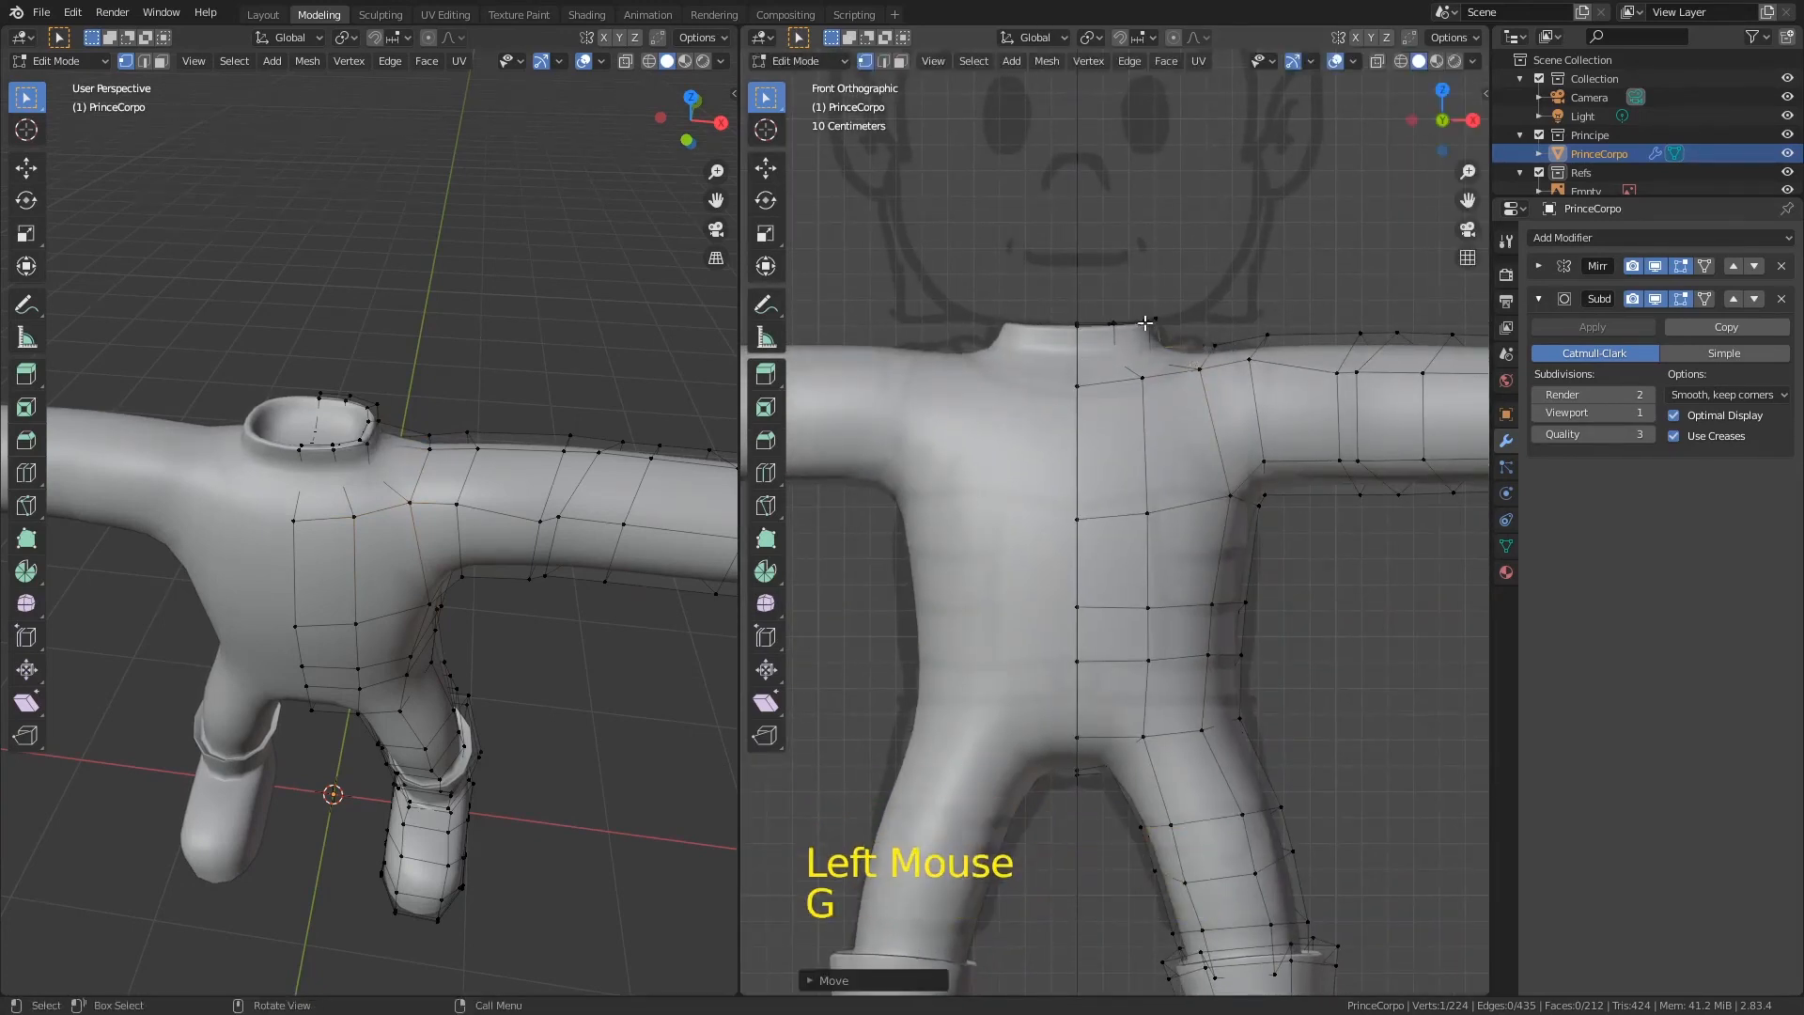
Step: Select the collar rim's inner and outer edge loops, fatten them by about 0.04, and move them slightly inward and down
{"action": "middle_click_drag", "start_coordinate": [1144, 323], "coordinate": [1137, 301]}
{"action": "left_click", "coordinate": [1137, 300], "text": "alt"}
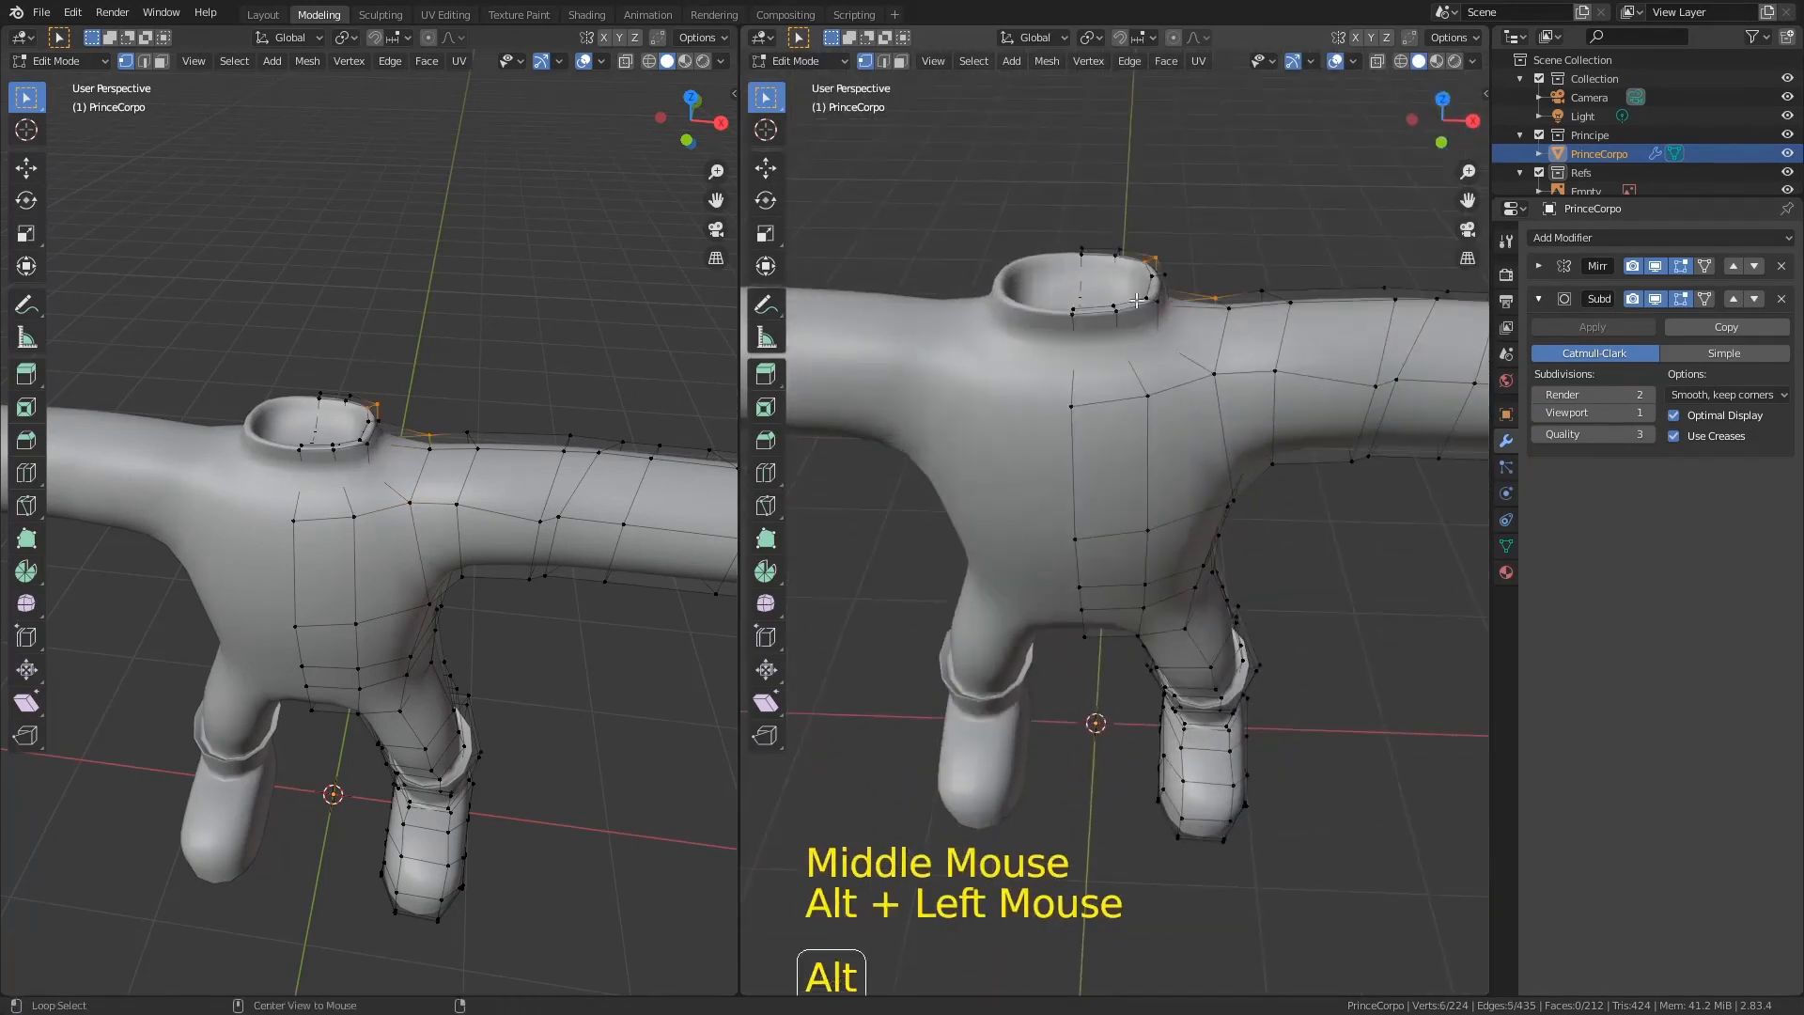
{"action": "left_click", "coordinate": [1139, 302], "text": "alt"}
{"action": "left_click", "coordinate": [1147, 314], "text": "alt+shift"}
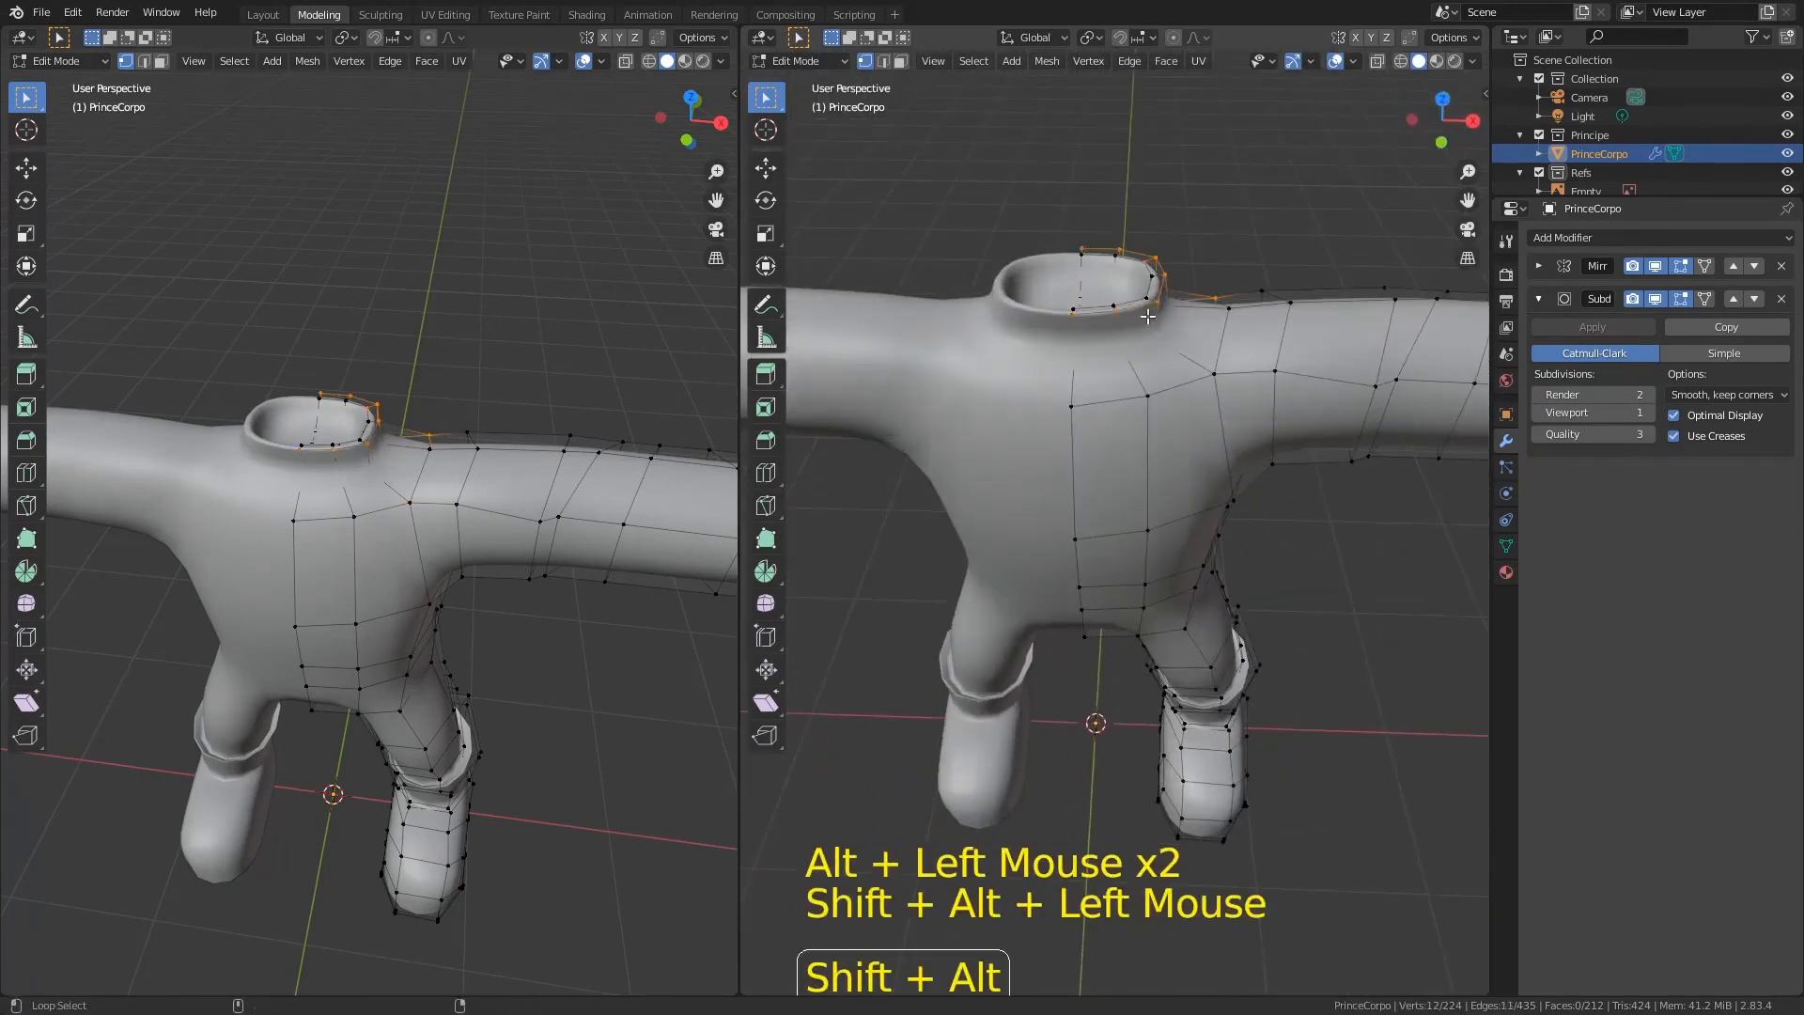
{"action": "left_click", "coordinate": [1131, 307], "text": "alt"}
{"action": "left_click", "coordinate": [1127, 308], "text": "alt"}
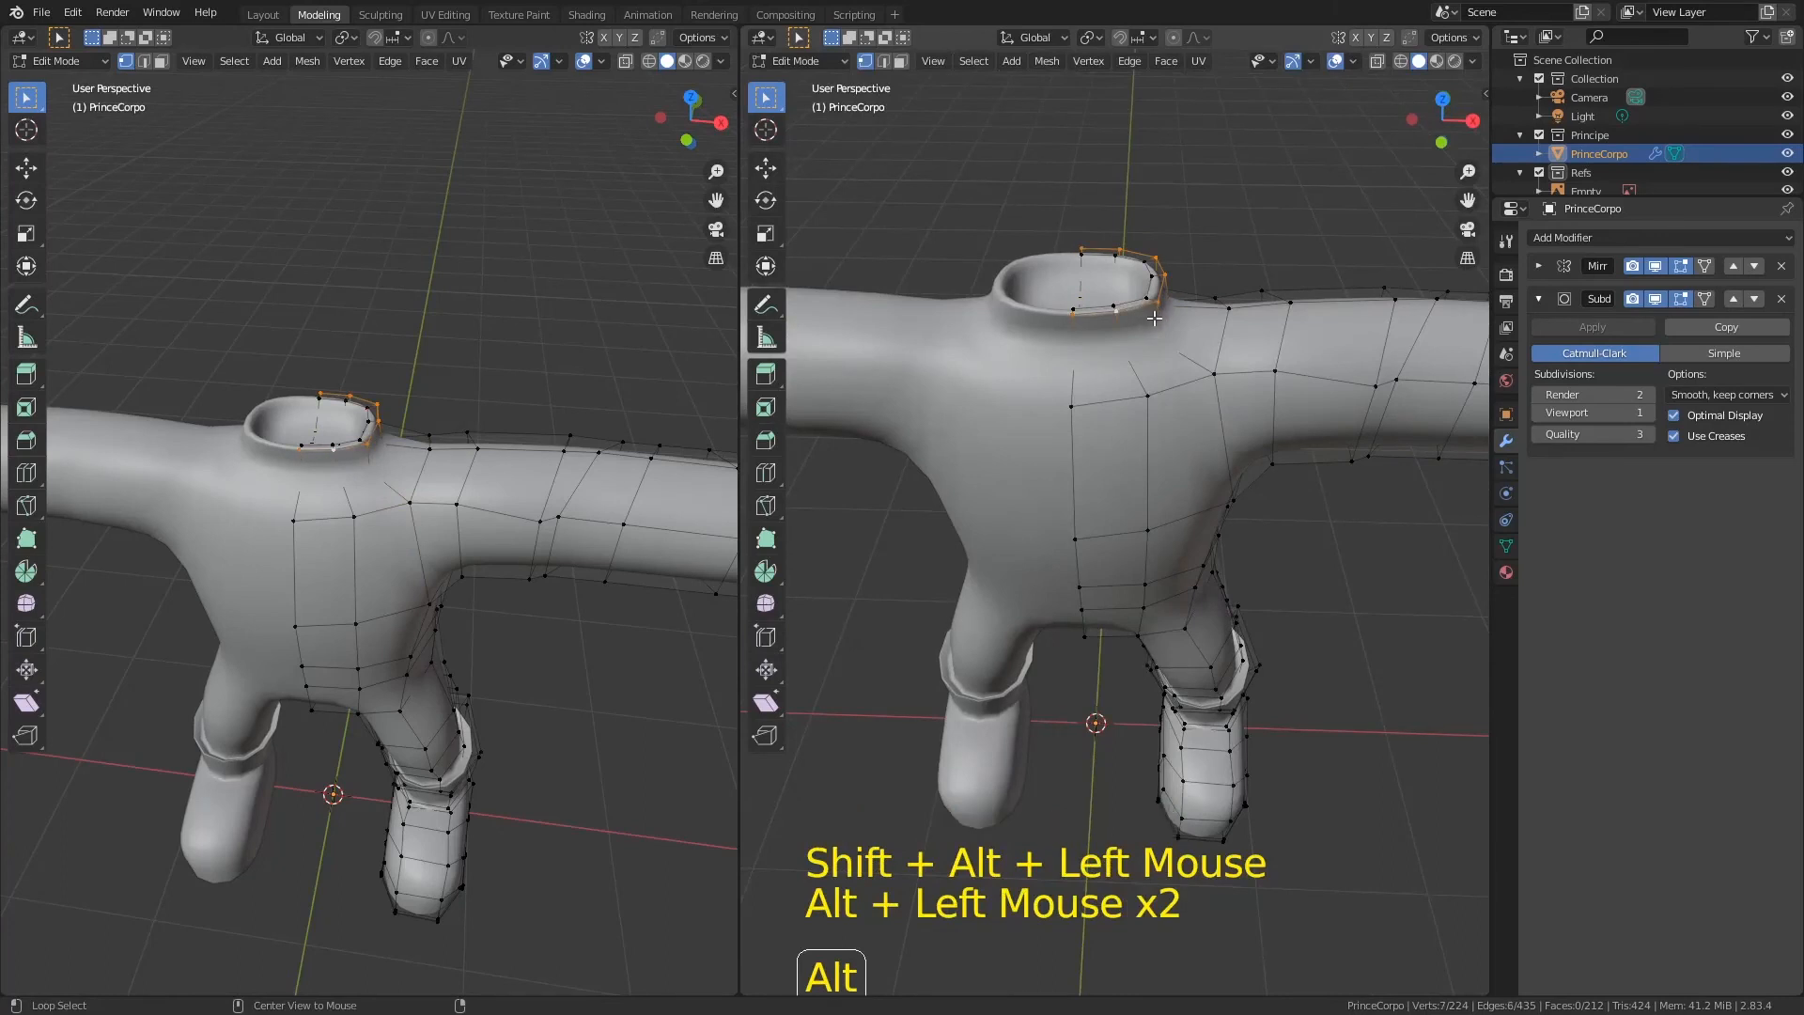
{"action": "middle_click_drag", "start_coordinate": [1153, 368], "coordinate": [1133, 152], "text": "ctrl"}
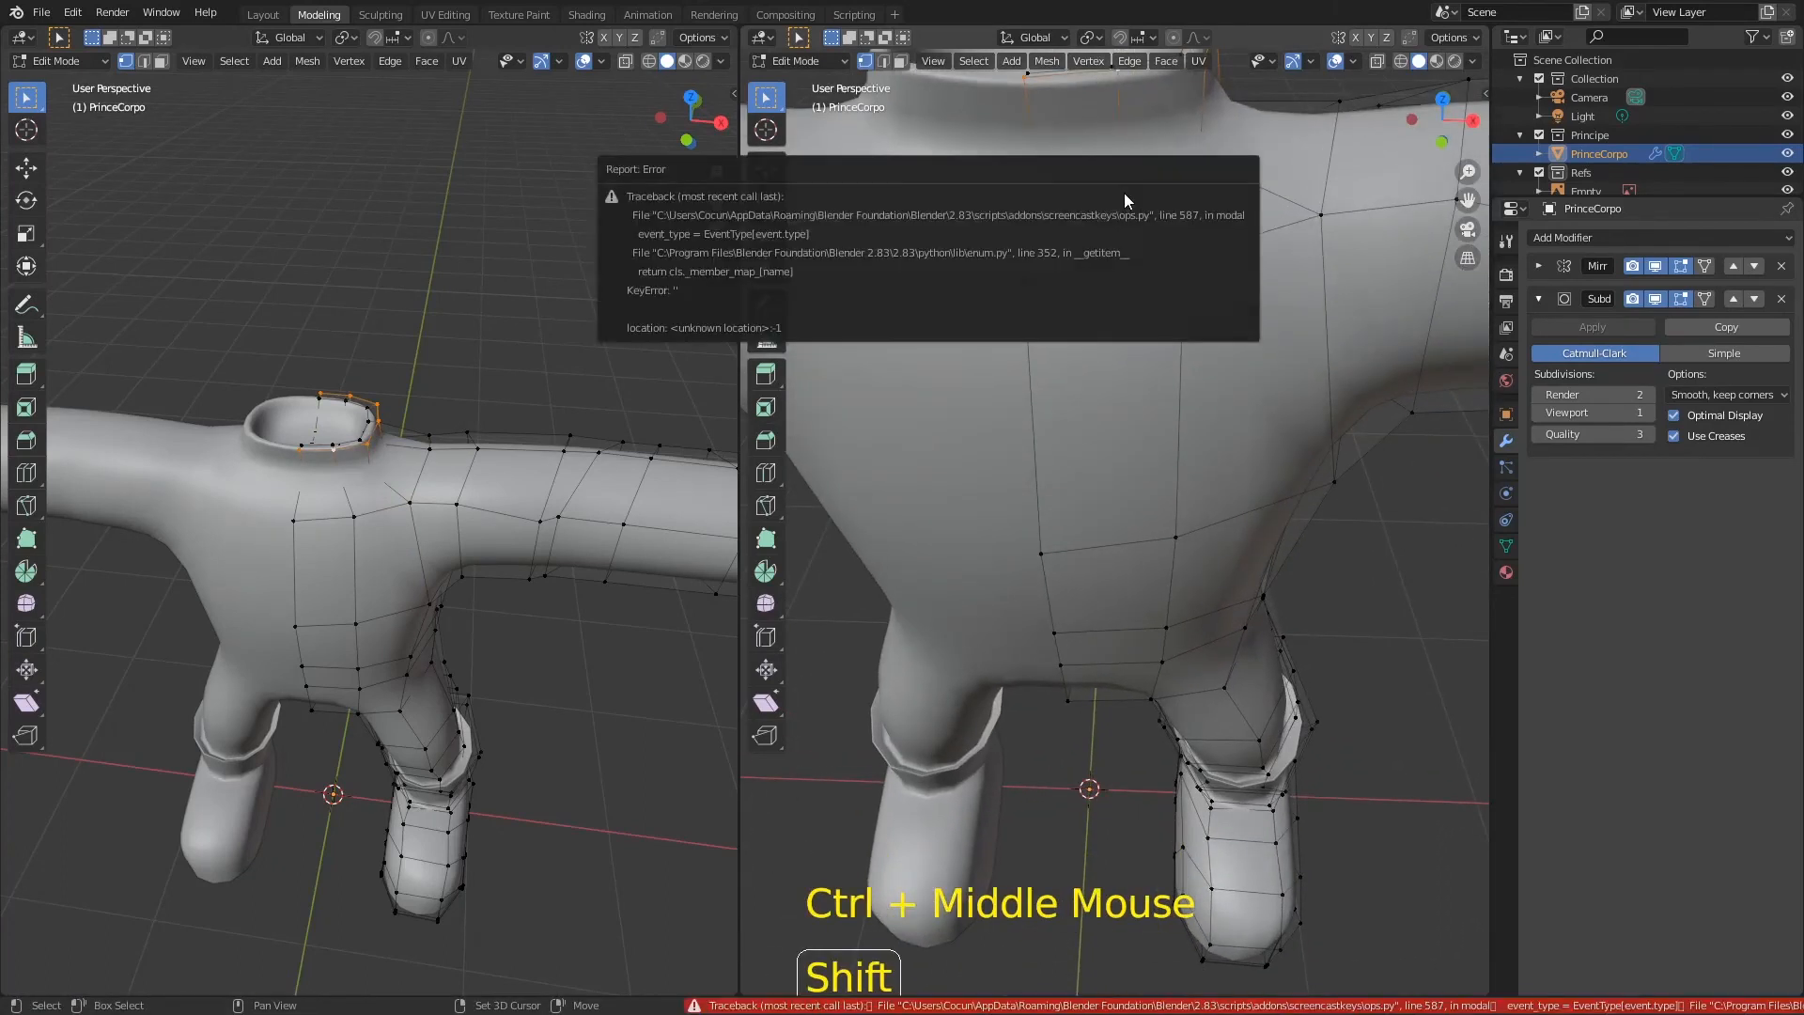
{"action": "middle_click_drag", "start_coordinate": [1147, 192], "coordinate": [1148, 366], "text": "shift"}
{"action": "left_click", "coordinate": [1197, 376], "text": "alt+shift"}
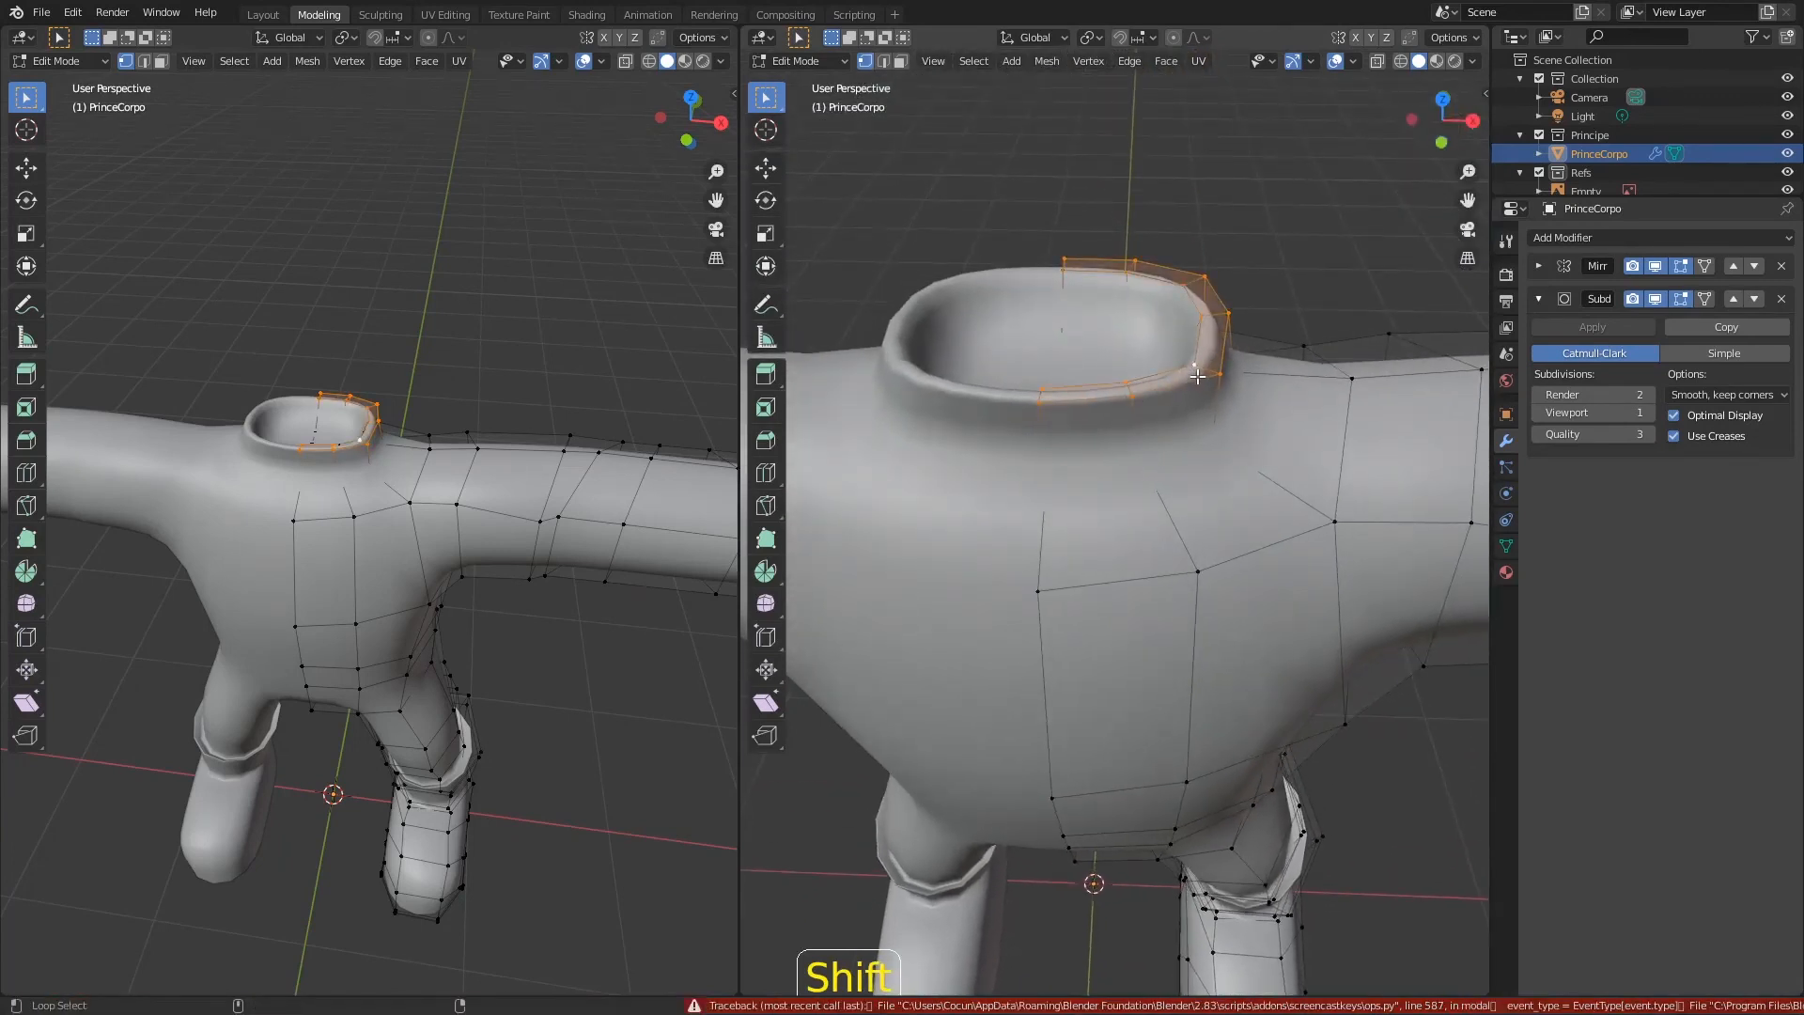
{"action": "key", "text": "alt+s"}
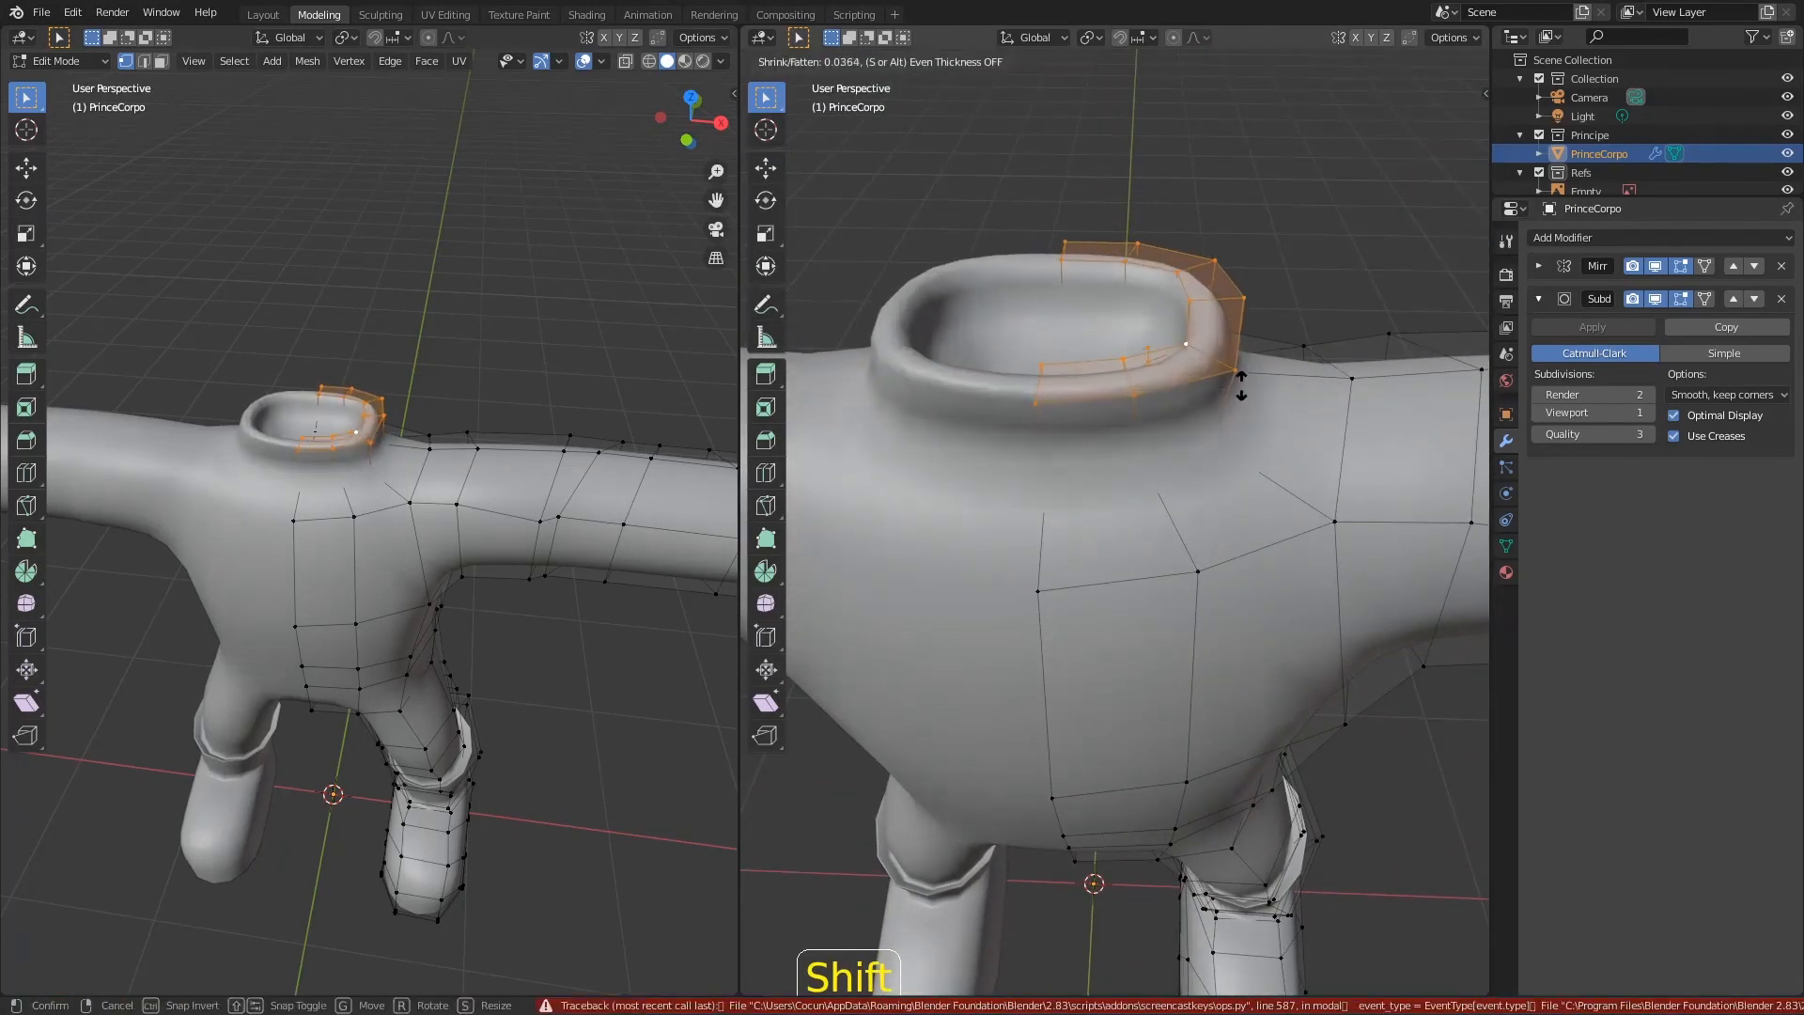
{"action": "left_click", "coordinate": [1245, 384]}
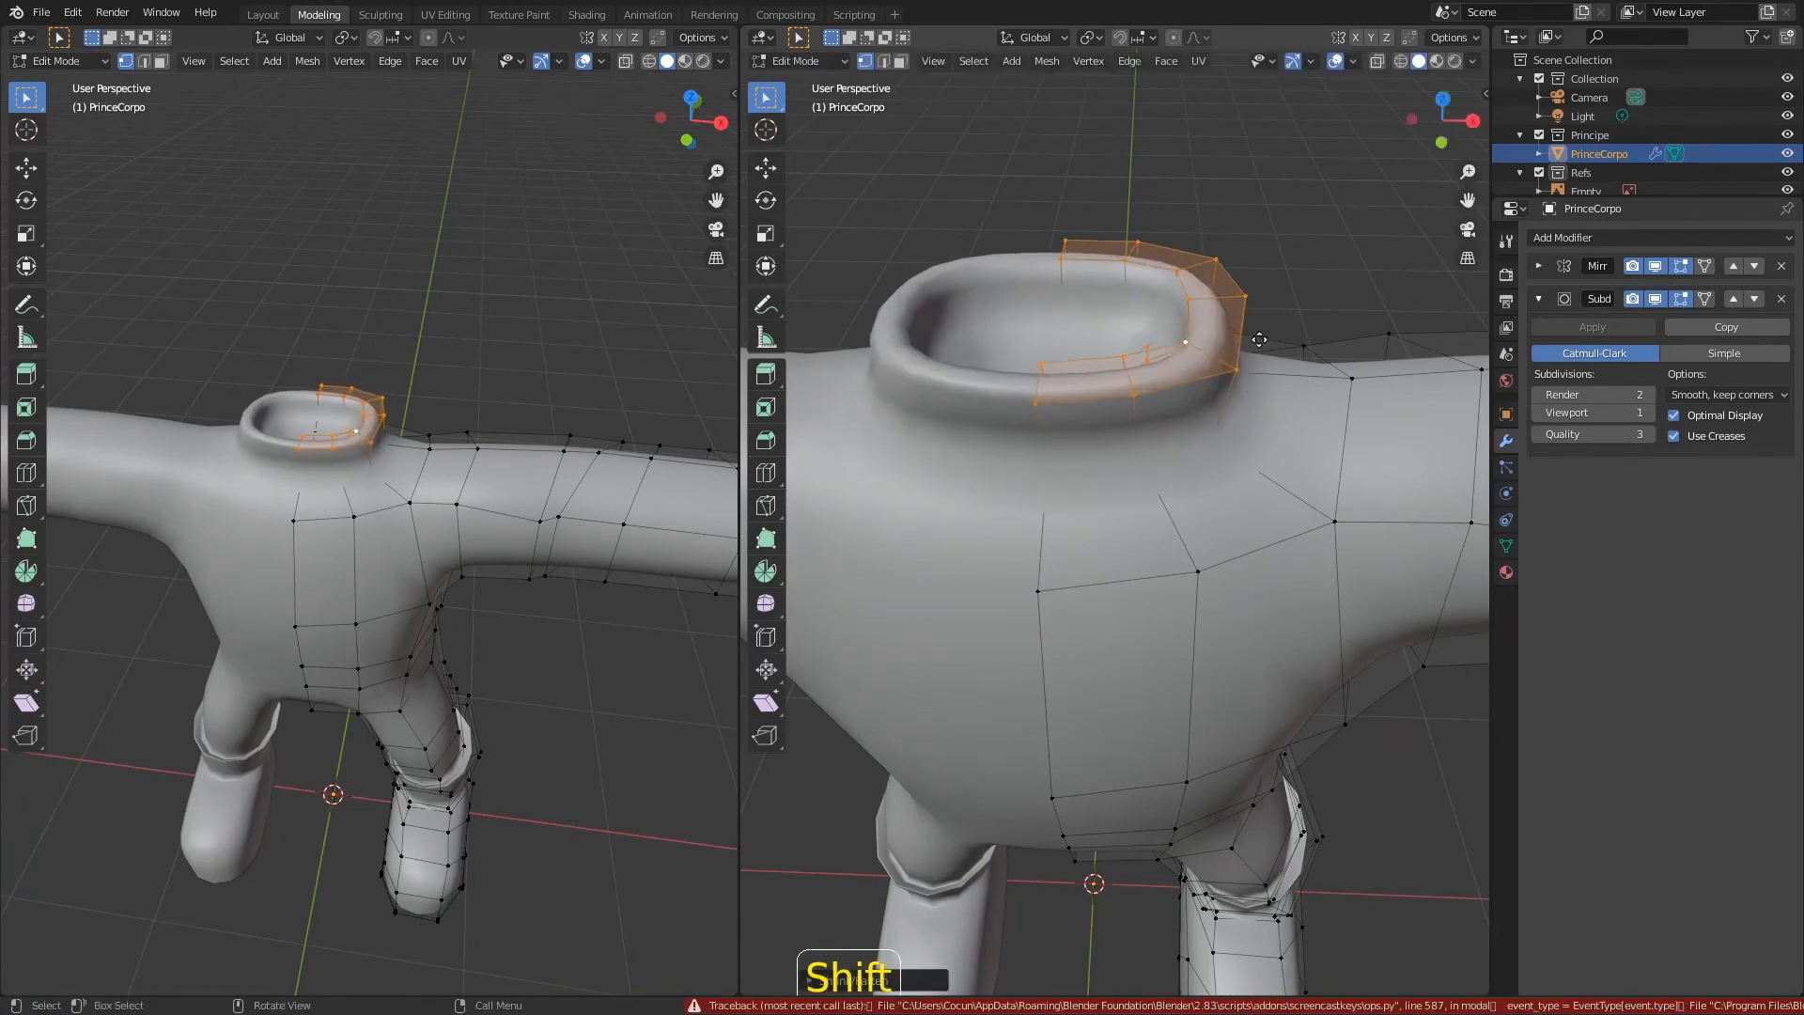
{"action": "key", "text": "g"}
{"action": "left_click", "coordinate": [1246, 347]}
Step: Add a loop cut around the collar, slide it close to the base, and check the smoothed shape against the front reference
{"action": "middle_click_drag", "start_coordinate": [1243, 434], "coordinate": [1233, 350]}
{"action": "key", "text": "ctrl+r"}
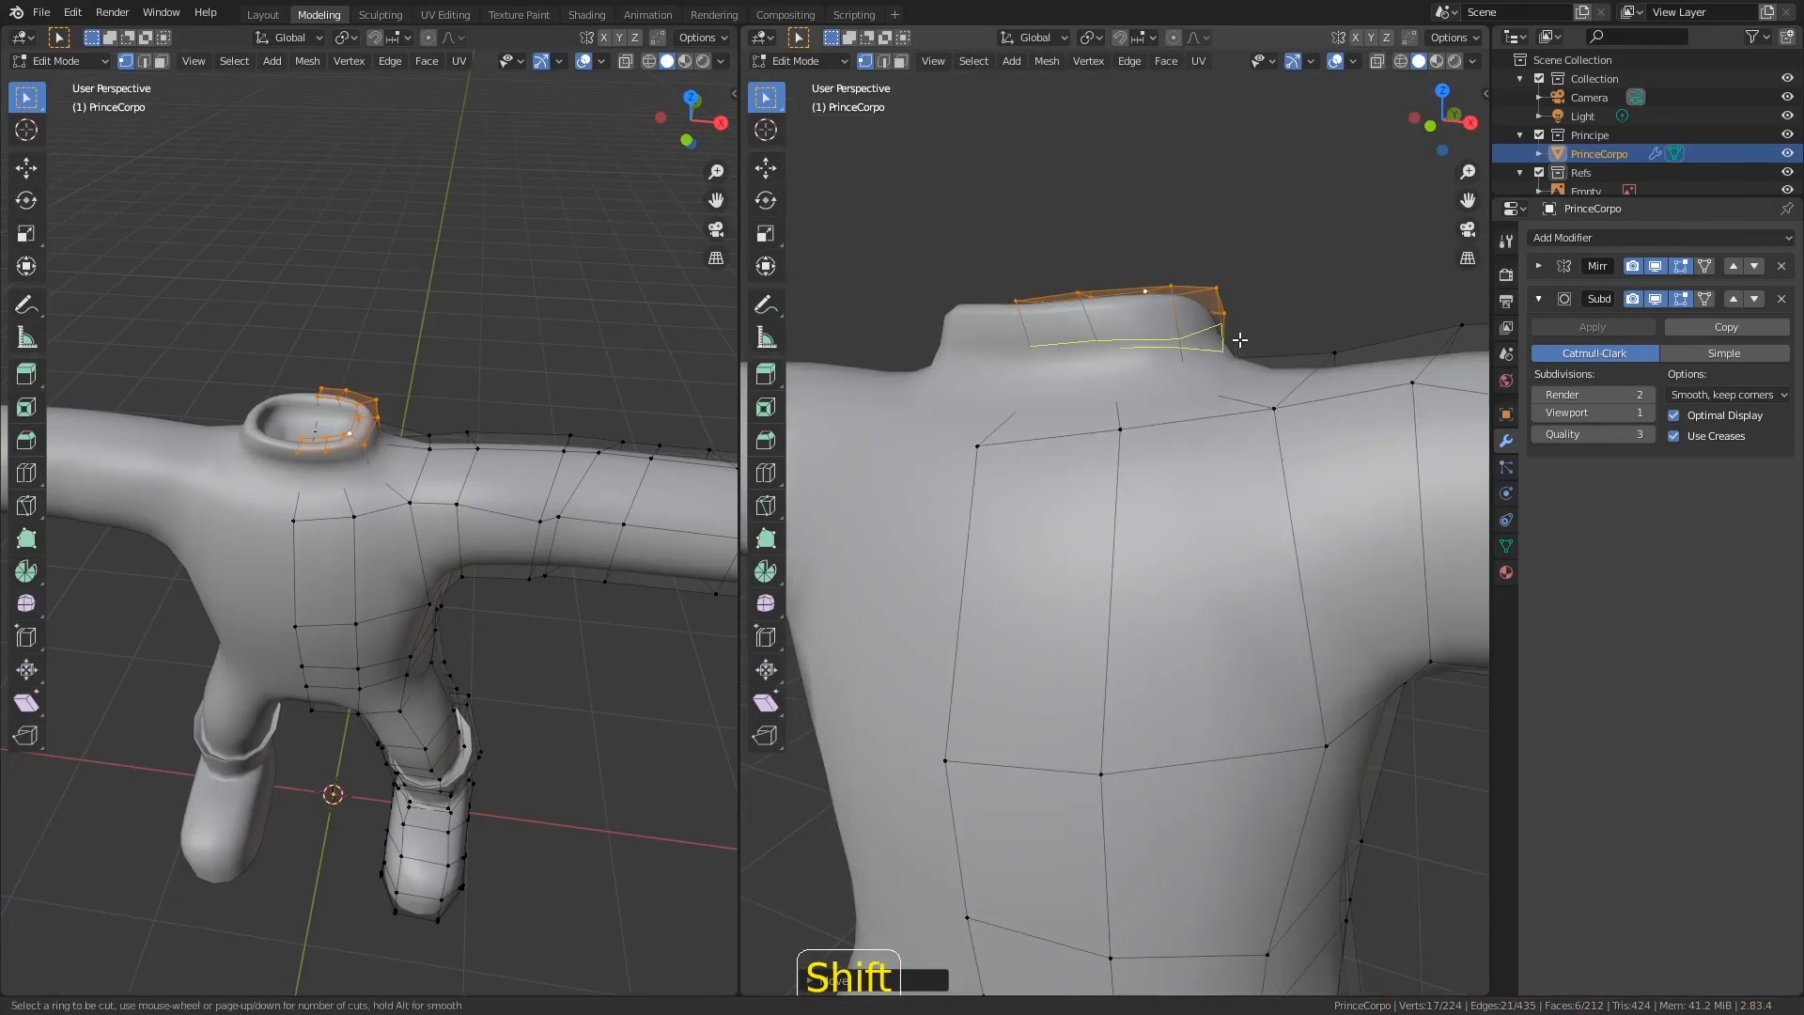
{"action": "left_click", "coordinate": [1144, 291]}
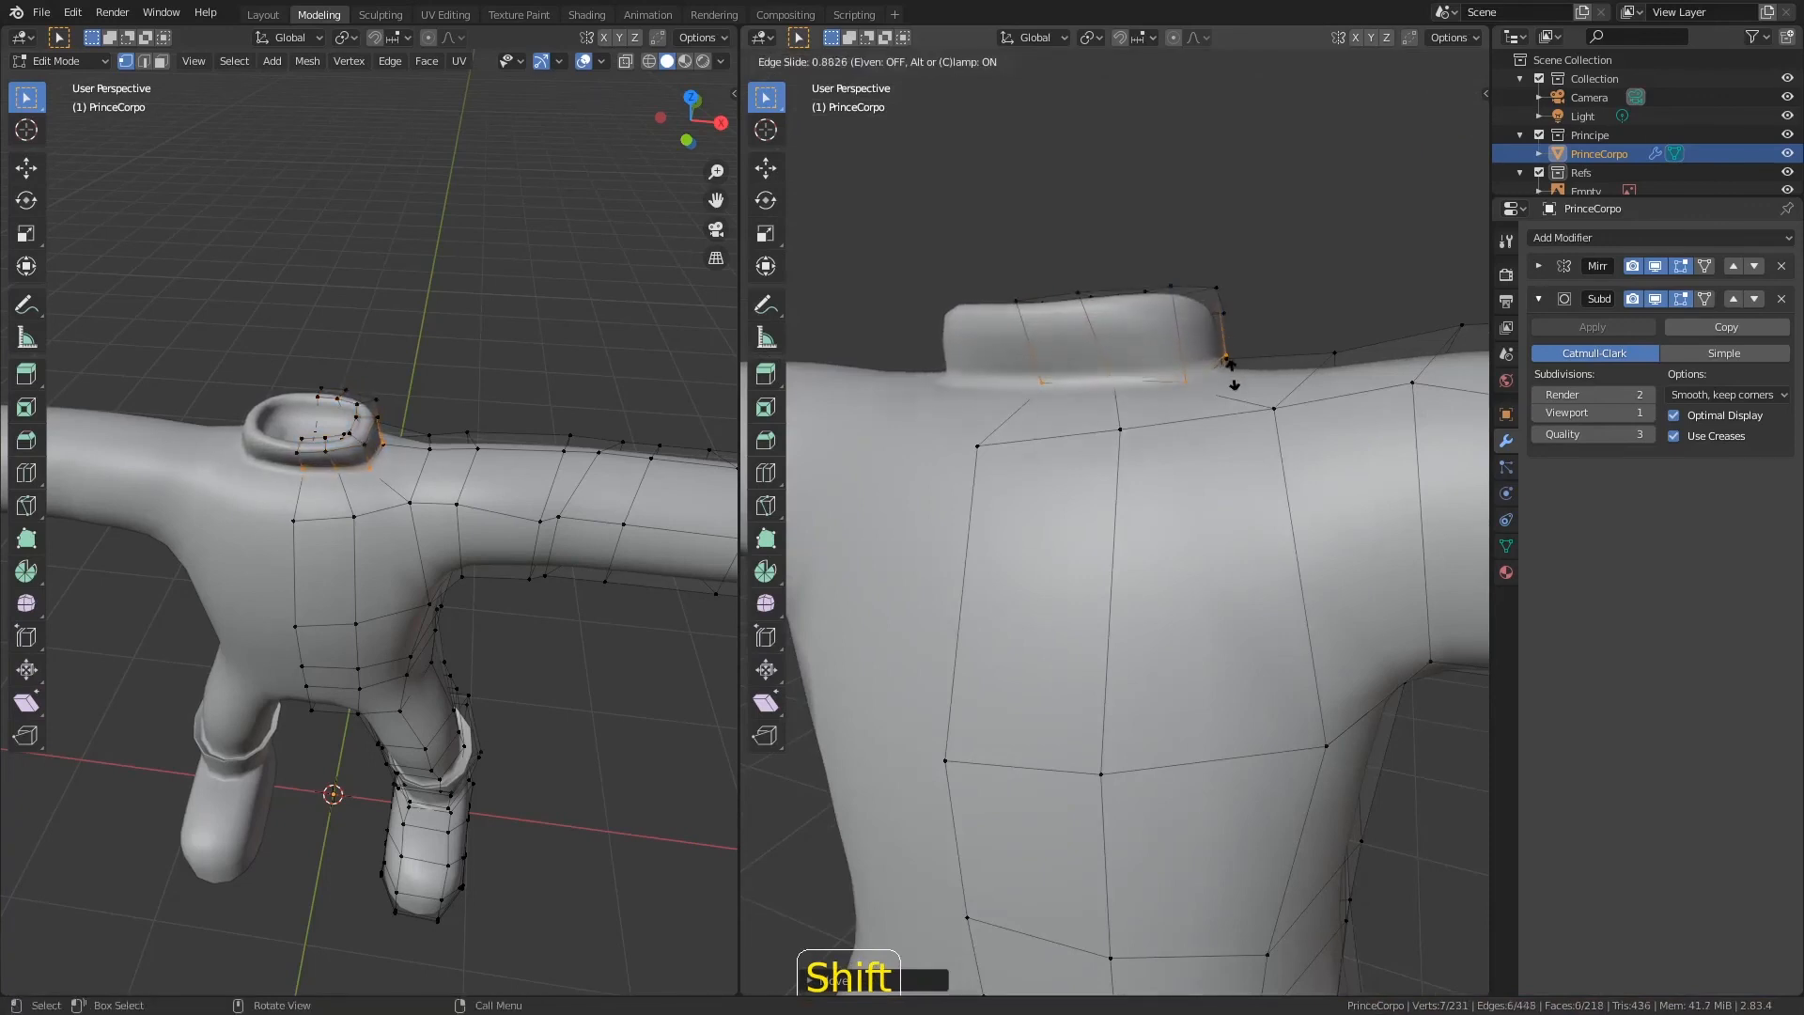
{"action": "left_click", "coordinate": [1234, 368]}
{"action": "key", "text": "Tab"}
{"action": "key", "text": "KP_1"}
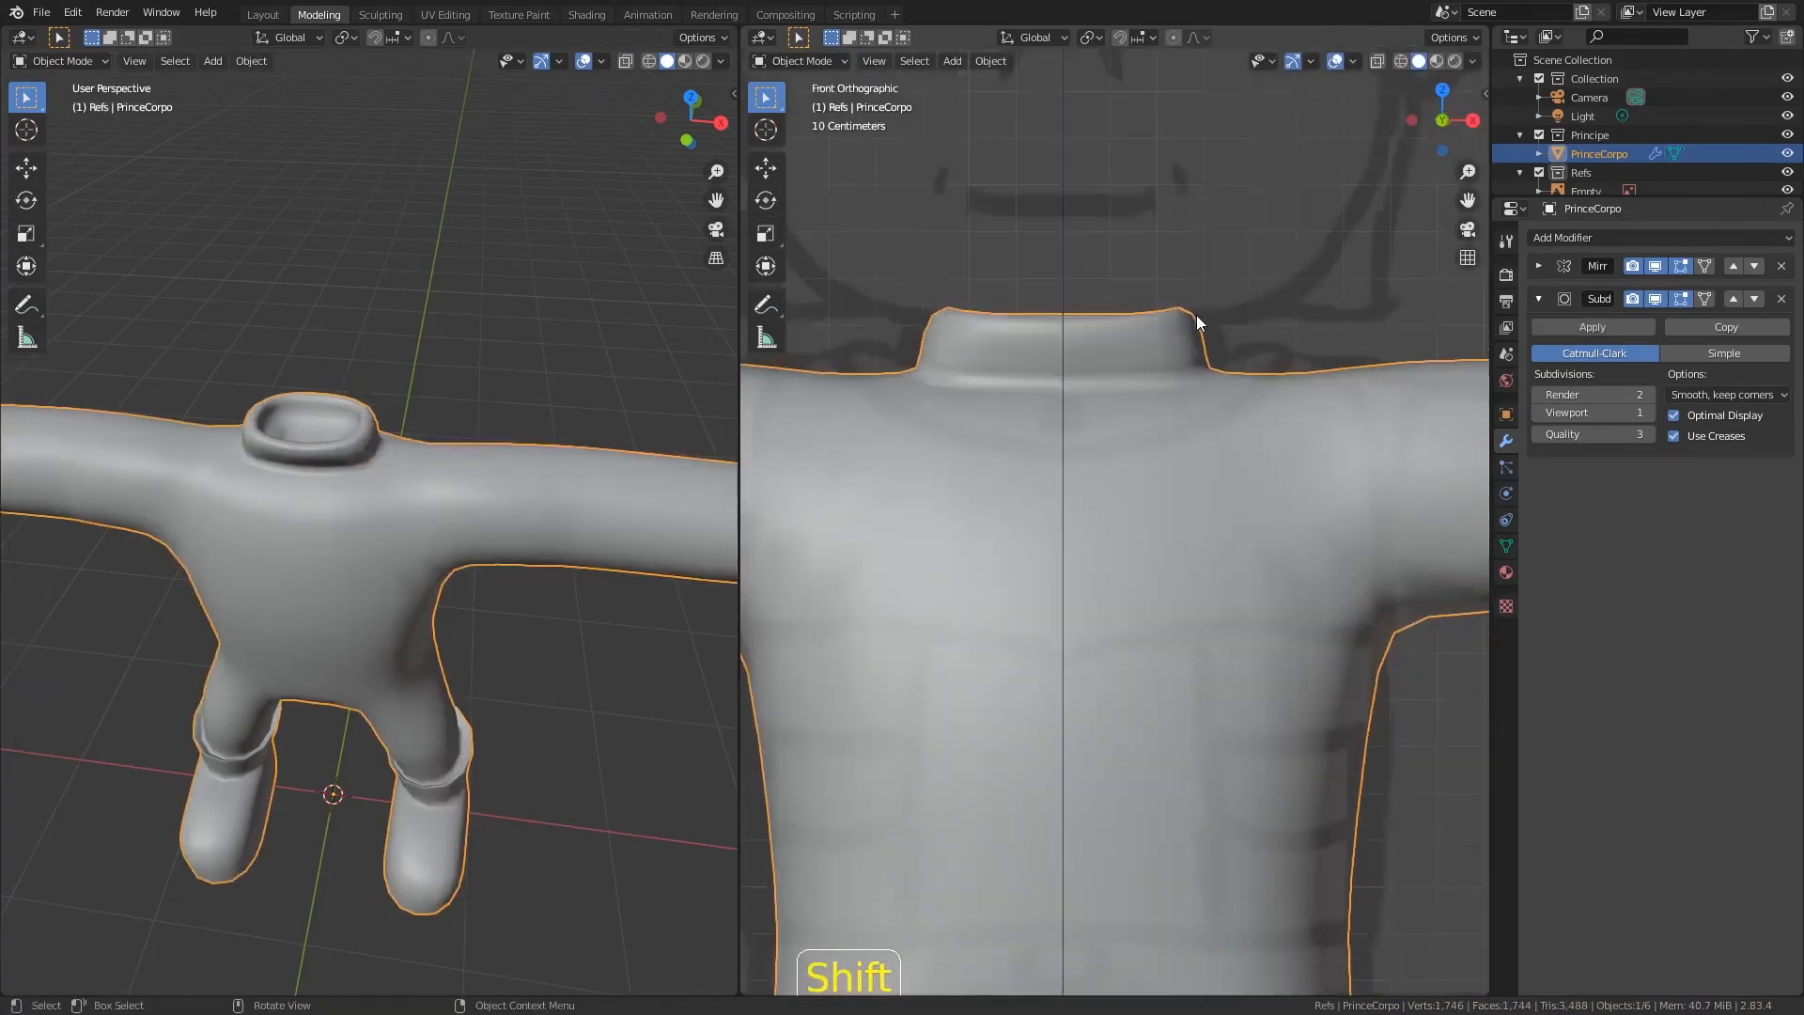
{"action": "scroll", "coordinate": [1080, 367], "scroll_direction": "down", "scroll_amount": 3}
{"action": "key", "text": "Tab"}
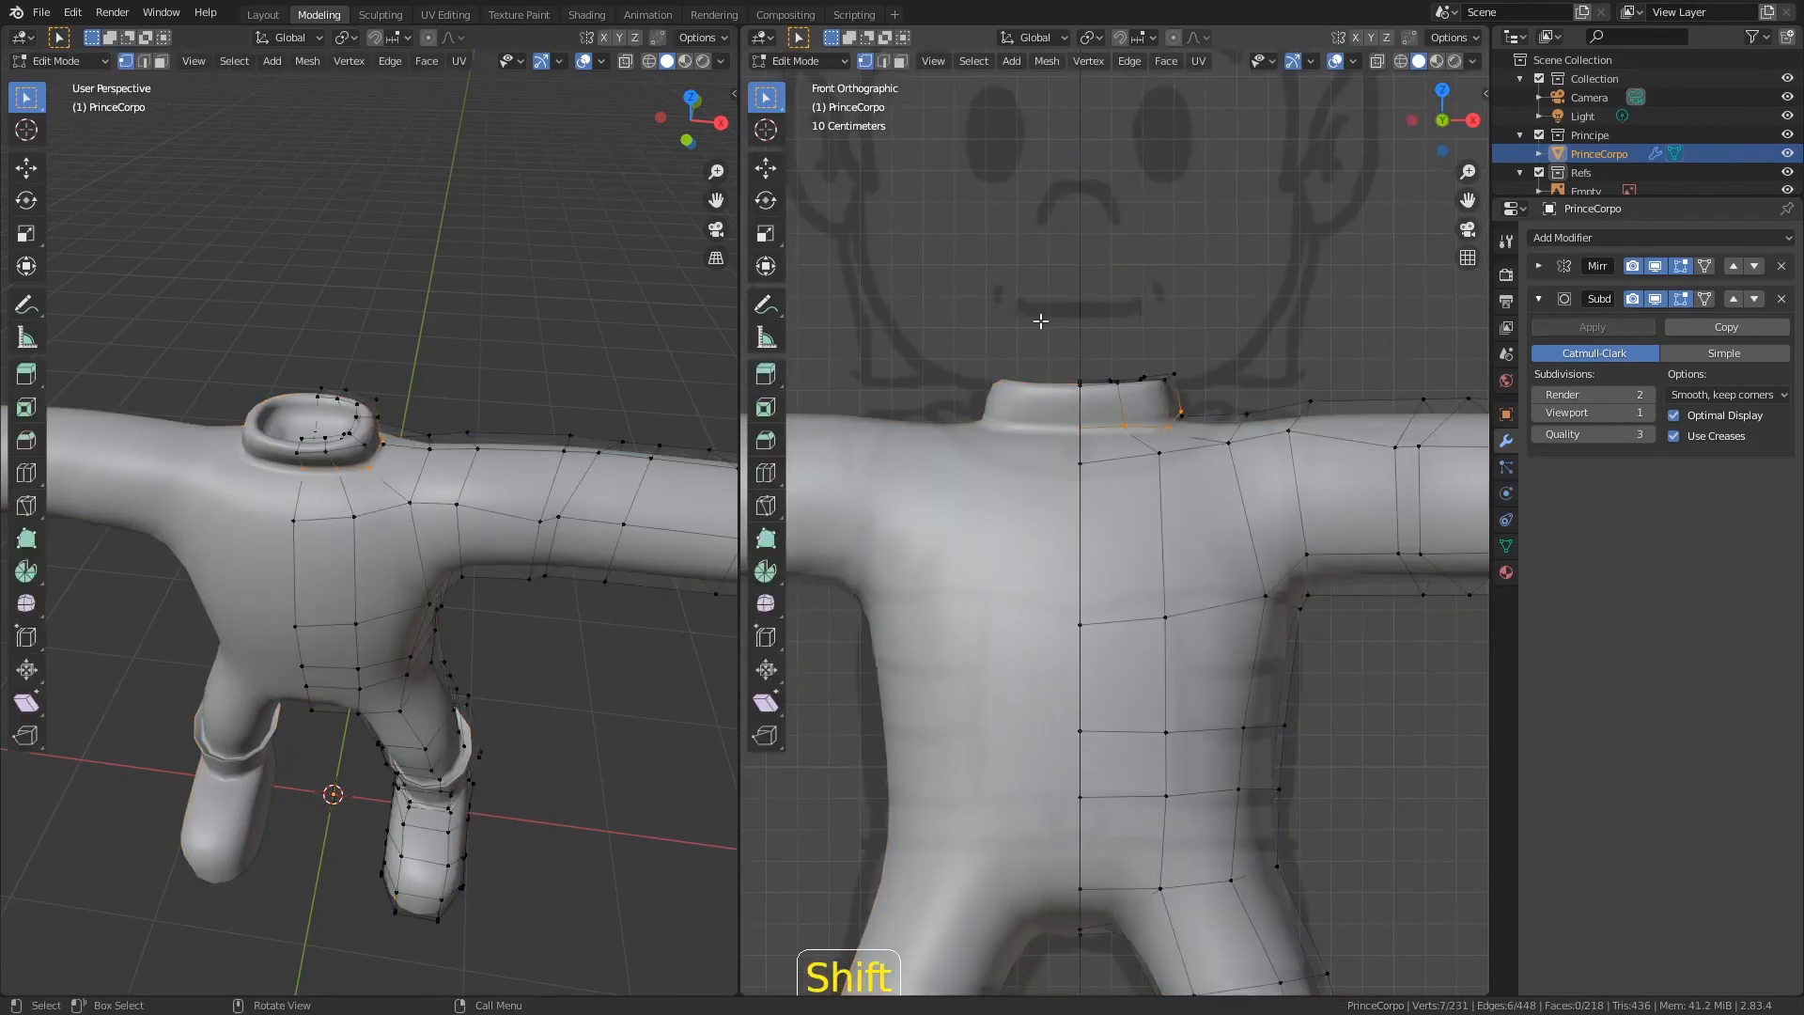
Step: Lower the ring of faces on top of the collar by about 0.08 m in the front view to make the collar shorter
{"action": "middle_click_drag", "start_coordinate": [1089, 350], "coordinate": [1182, 404]}
{"action": "key", "text": "3"}
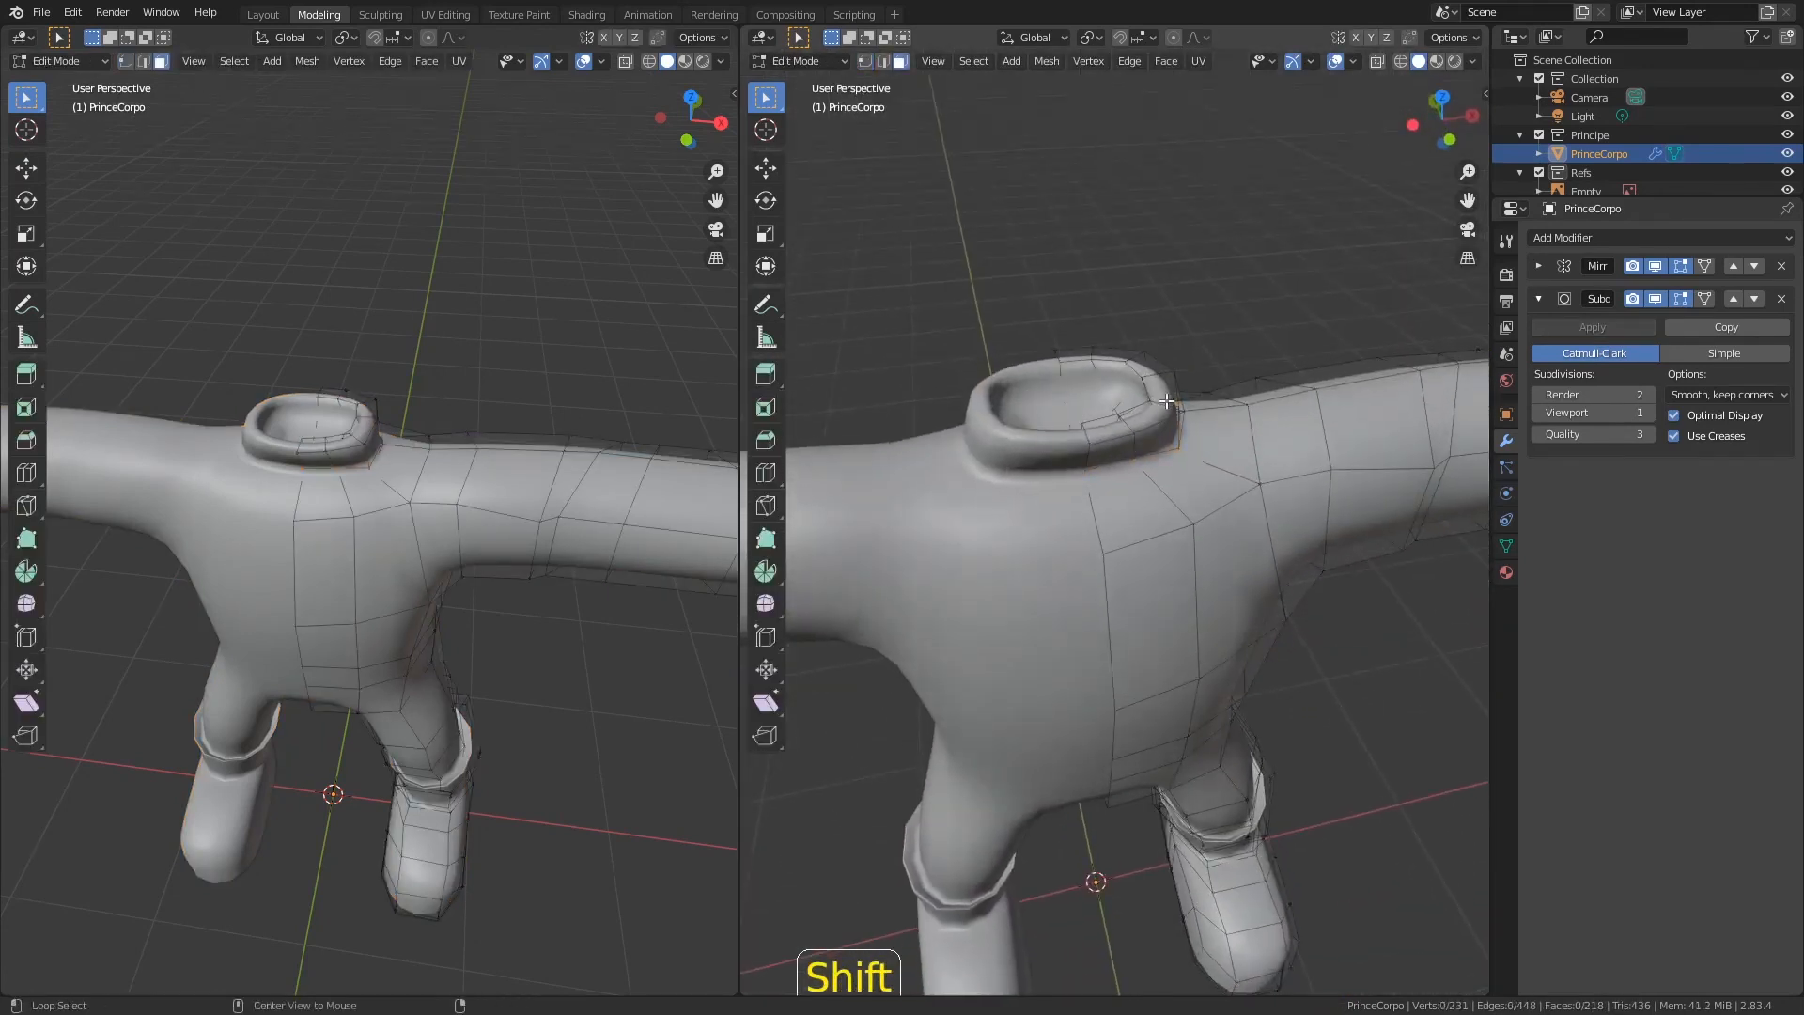
{"action": "left_click", "coordinate": [1181, 404], "text": "alt"}
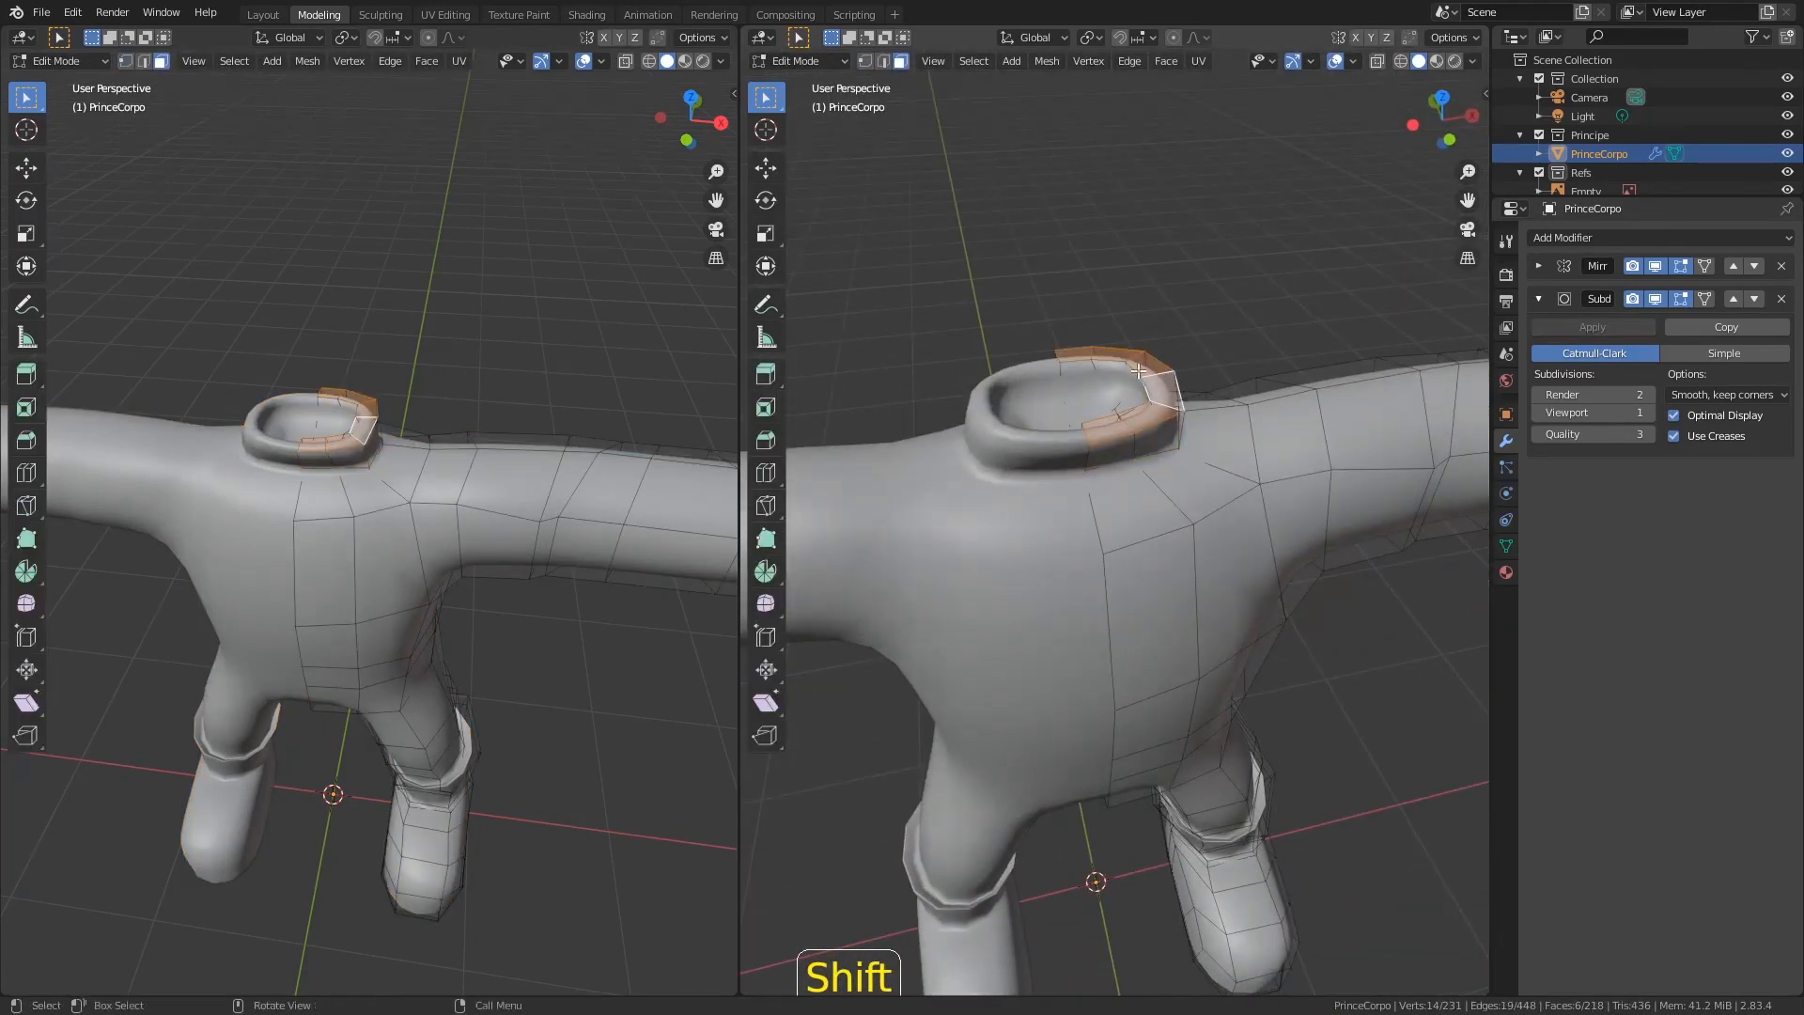
{"action": "key", "text": "KP_1"}
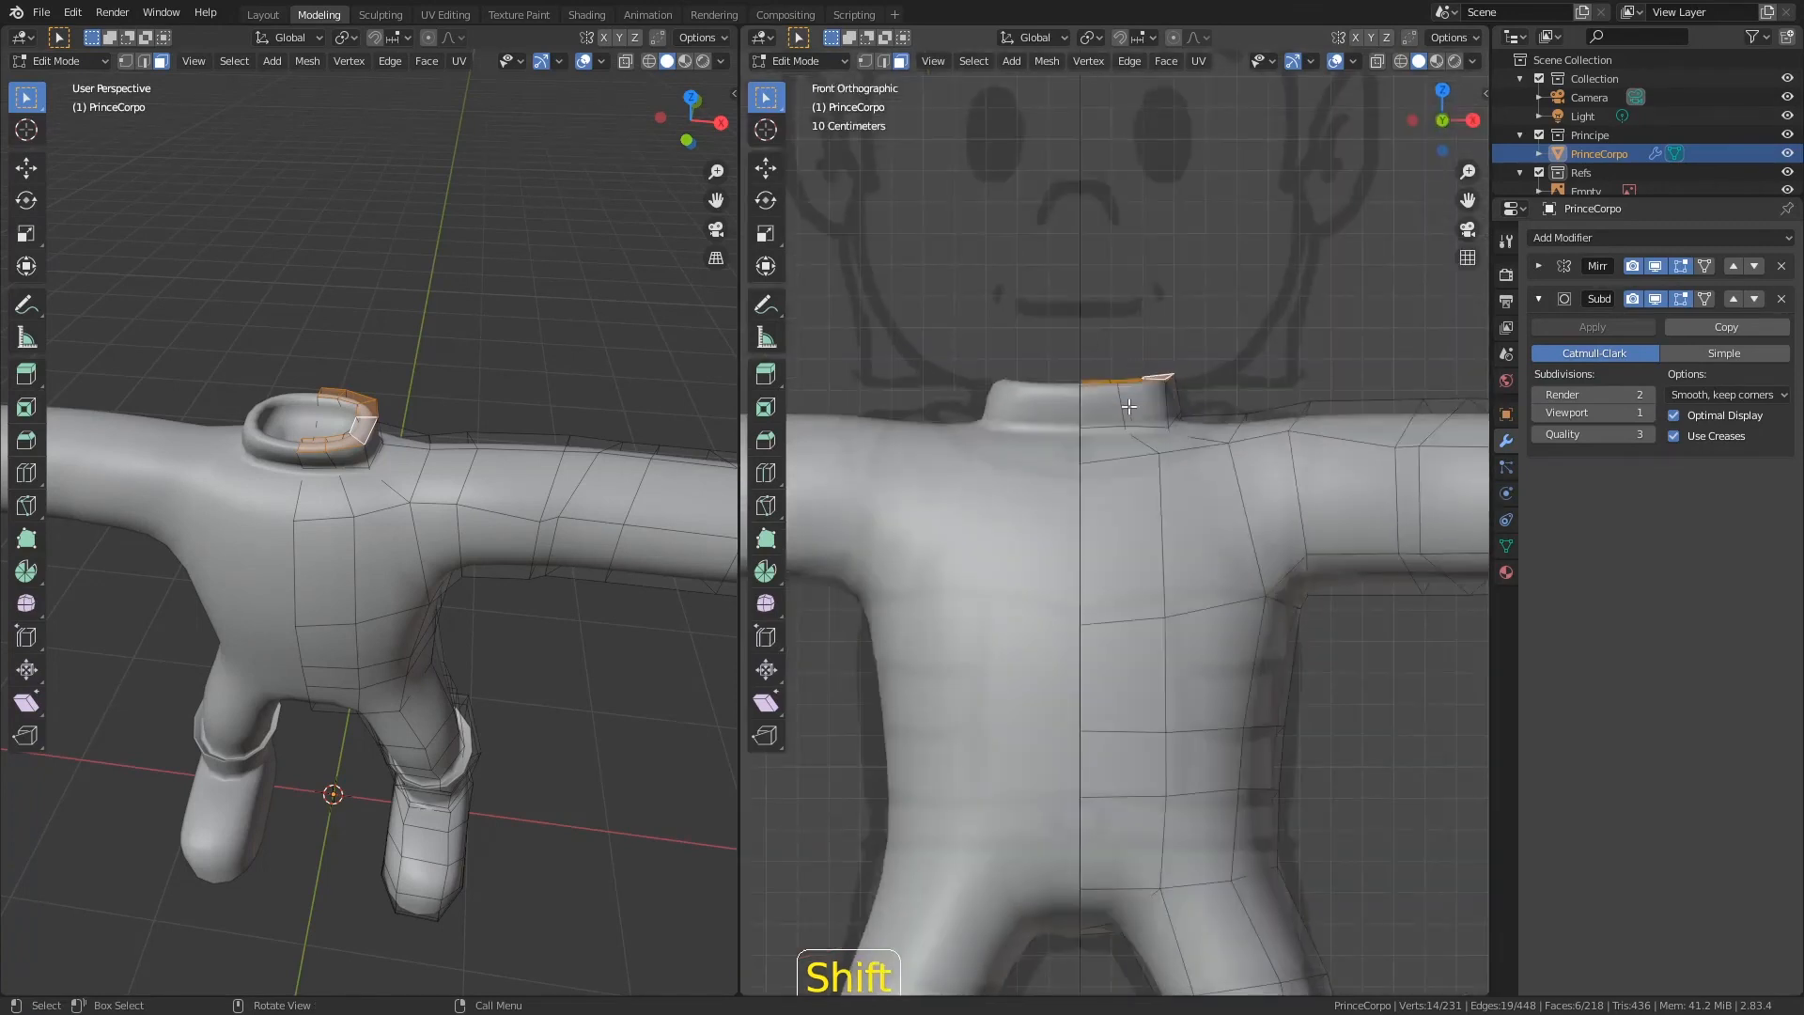
{"action": "key", "text": "g"}
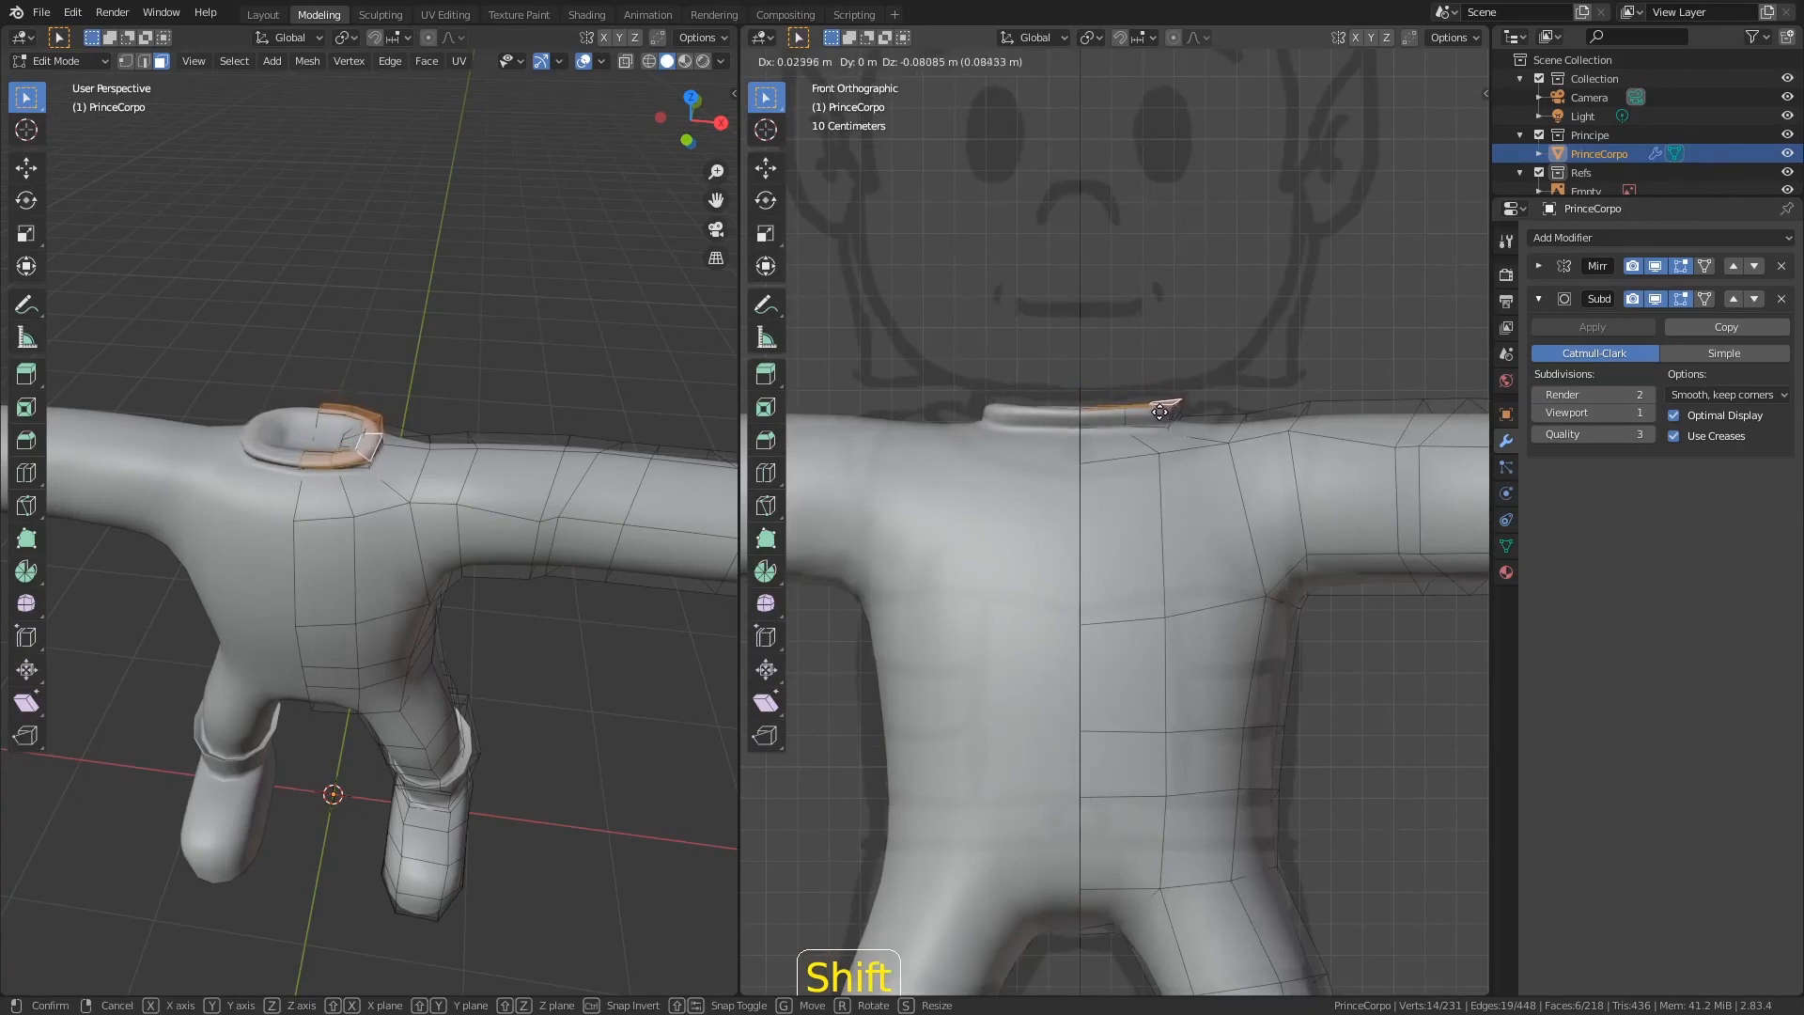
{"action": "left_click", "coordinate": [1161, 411], "text": "shift"}
Step: Select the two edge loops at the base of the collar and shrink them inward by about 0.05
{"action": "middle_click_drag", "start_coordinate": [1174, 431], "coordinate": [1154, 453]}
{"action": "key", "text": "2"}
{"action": "left_click", "coordinate": [1176, 439], "text": "alt"}
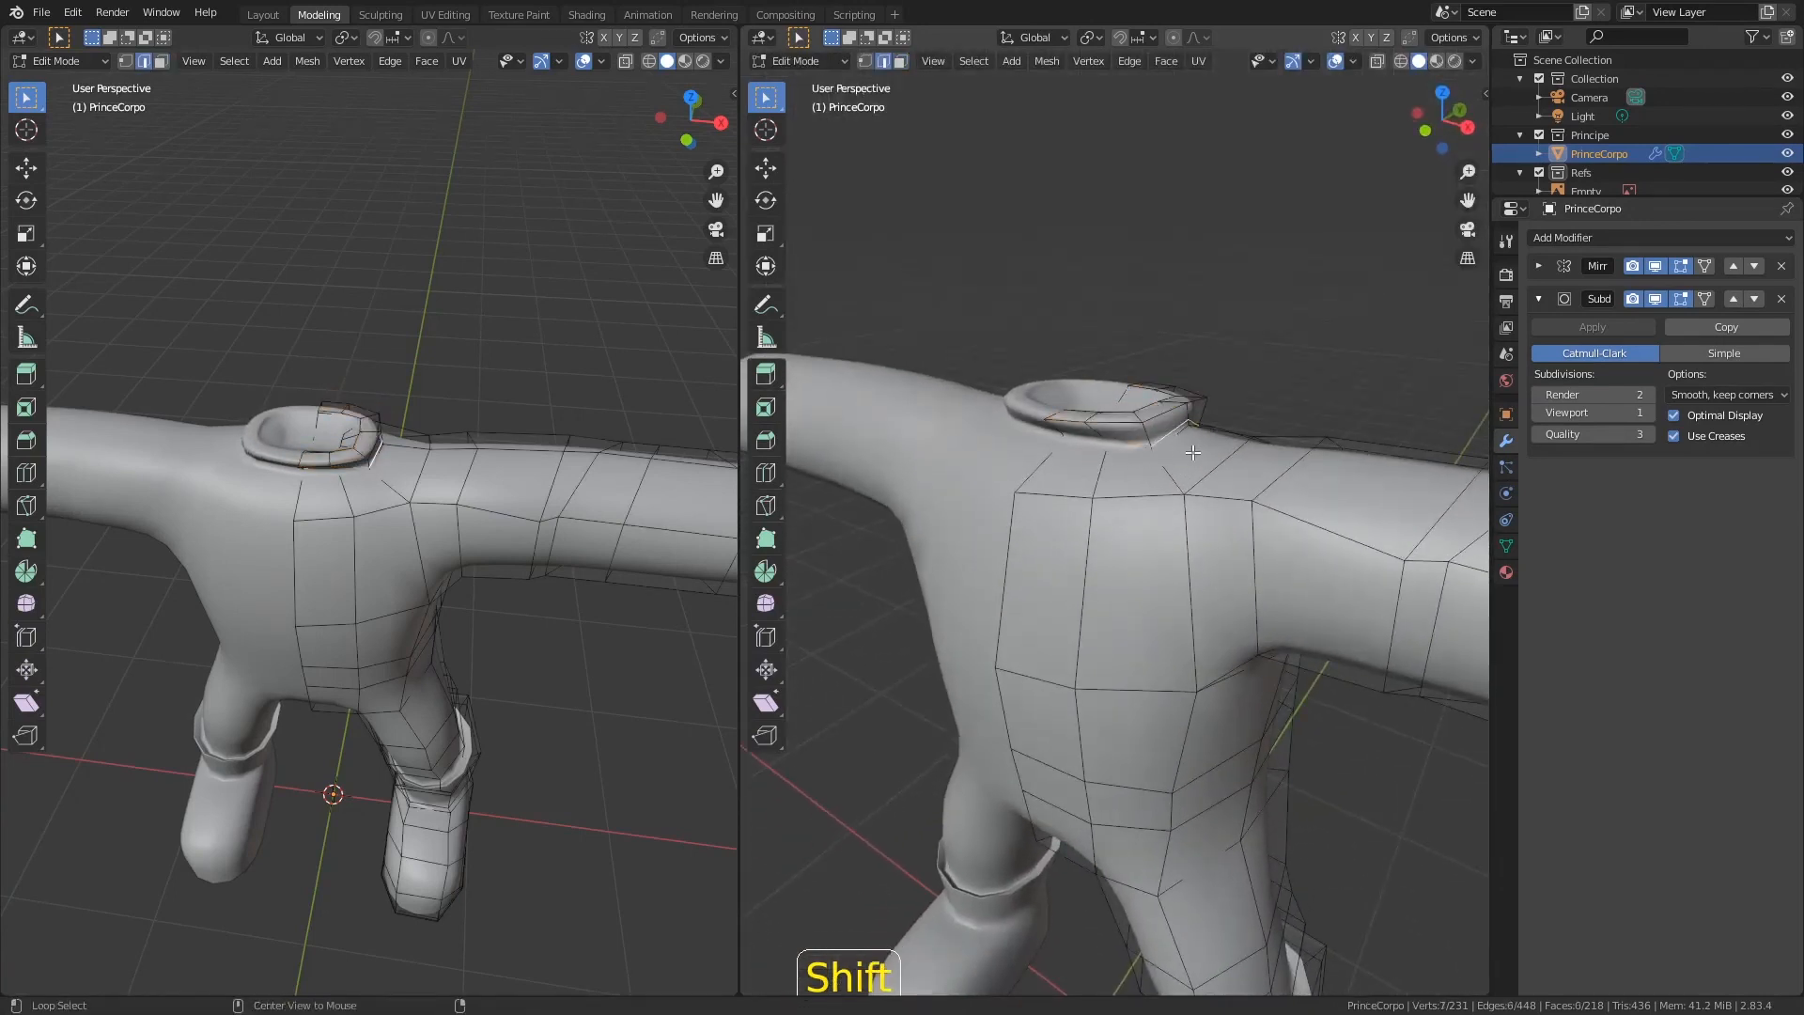
{"action": "left_click", "coordinate": [1189, 433], "text": "alt+shift"}
{"action": "key", "text": "alt+s"}
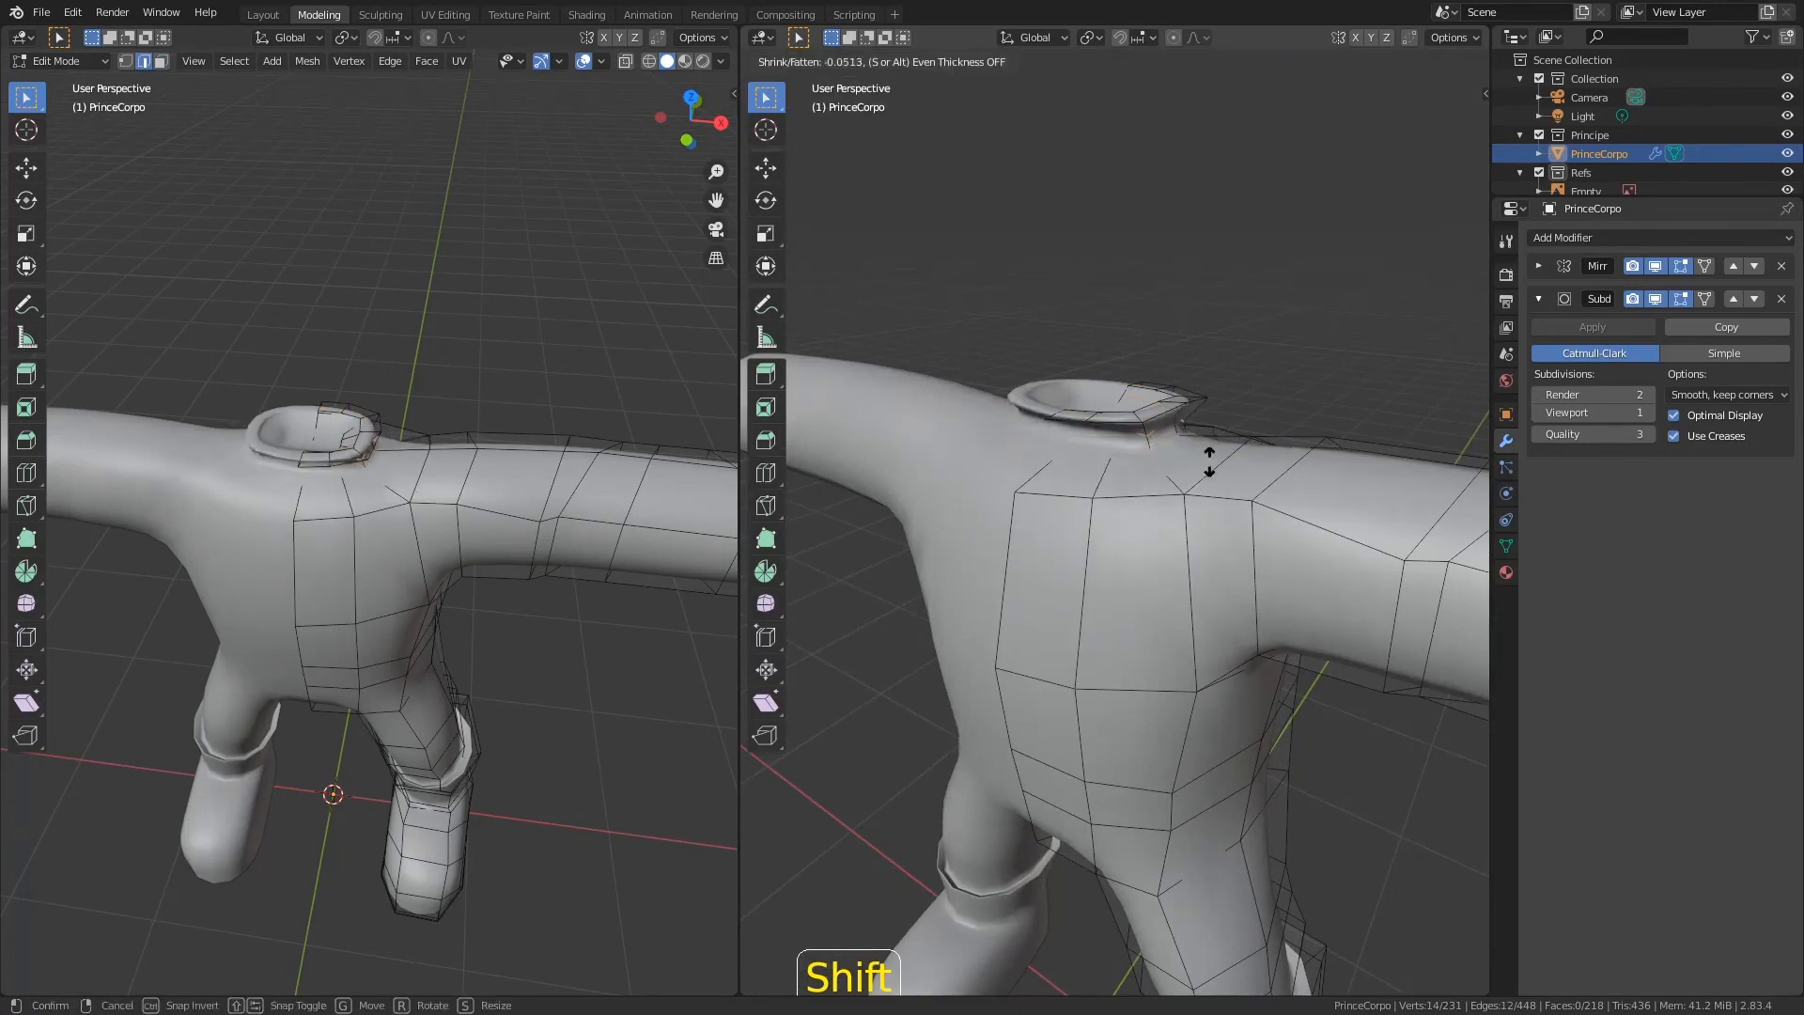
{"action": "left_click", "coordinate": [1208, 452]}
Step: Scale the collar's base edge loops up by about 1.16, and fine-tune them slightly smaller from a near-front view
{"action": "key", "text": "s"}
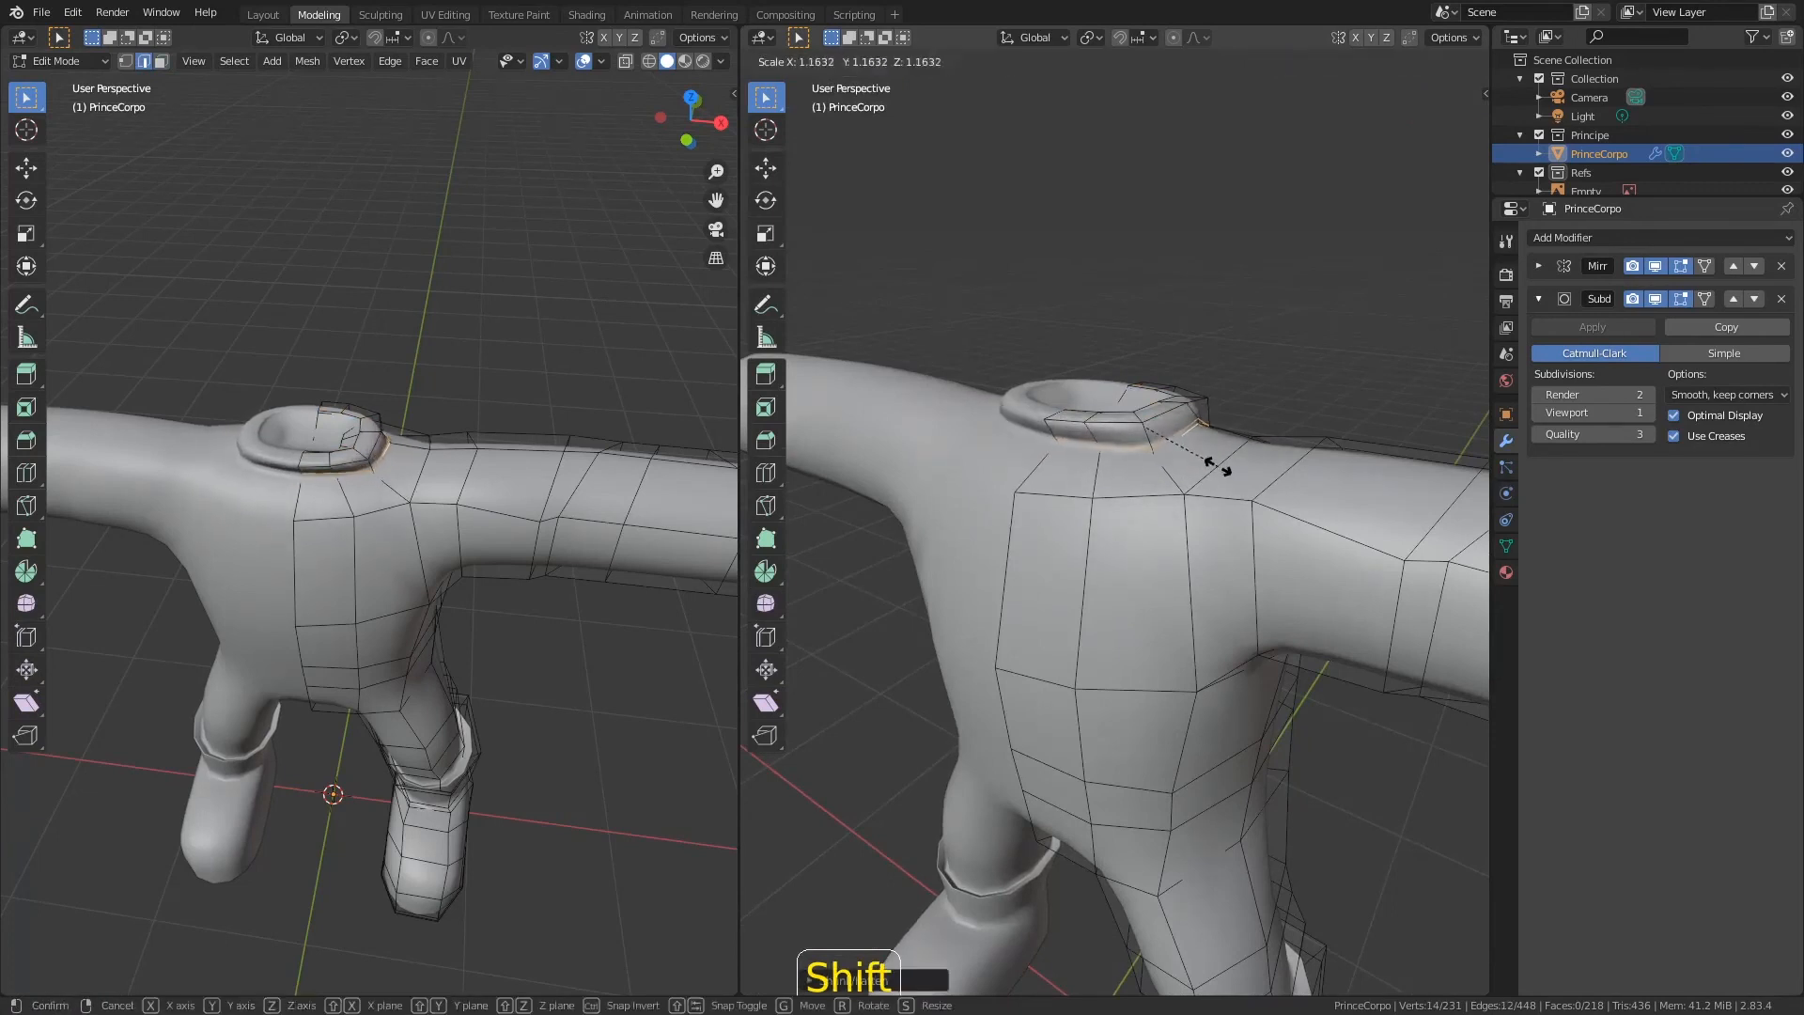
{"action": "left_click", "coordinate": [1216, 466]}
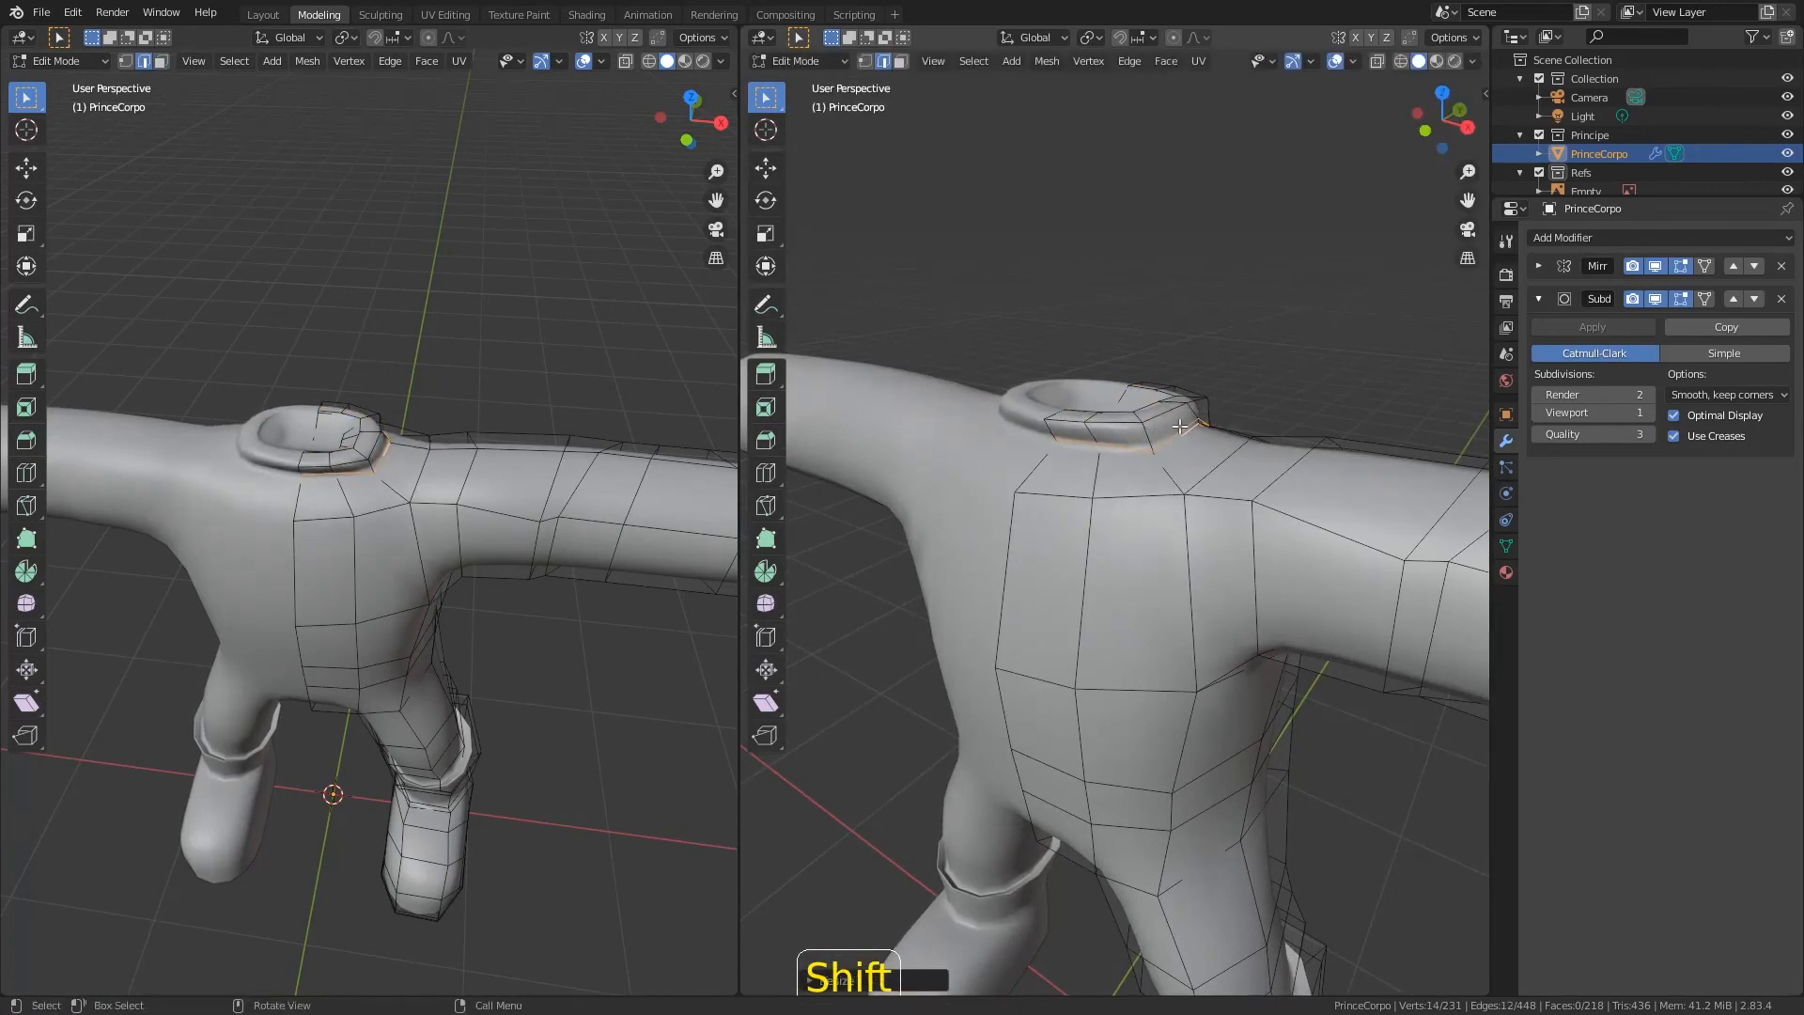
{"action": "middle_click_drag", "start_coordinate": [1177, 450], "coordinate": [1245, 423]}
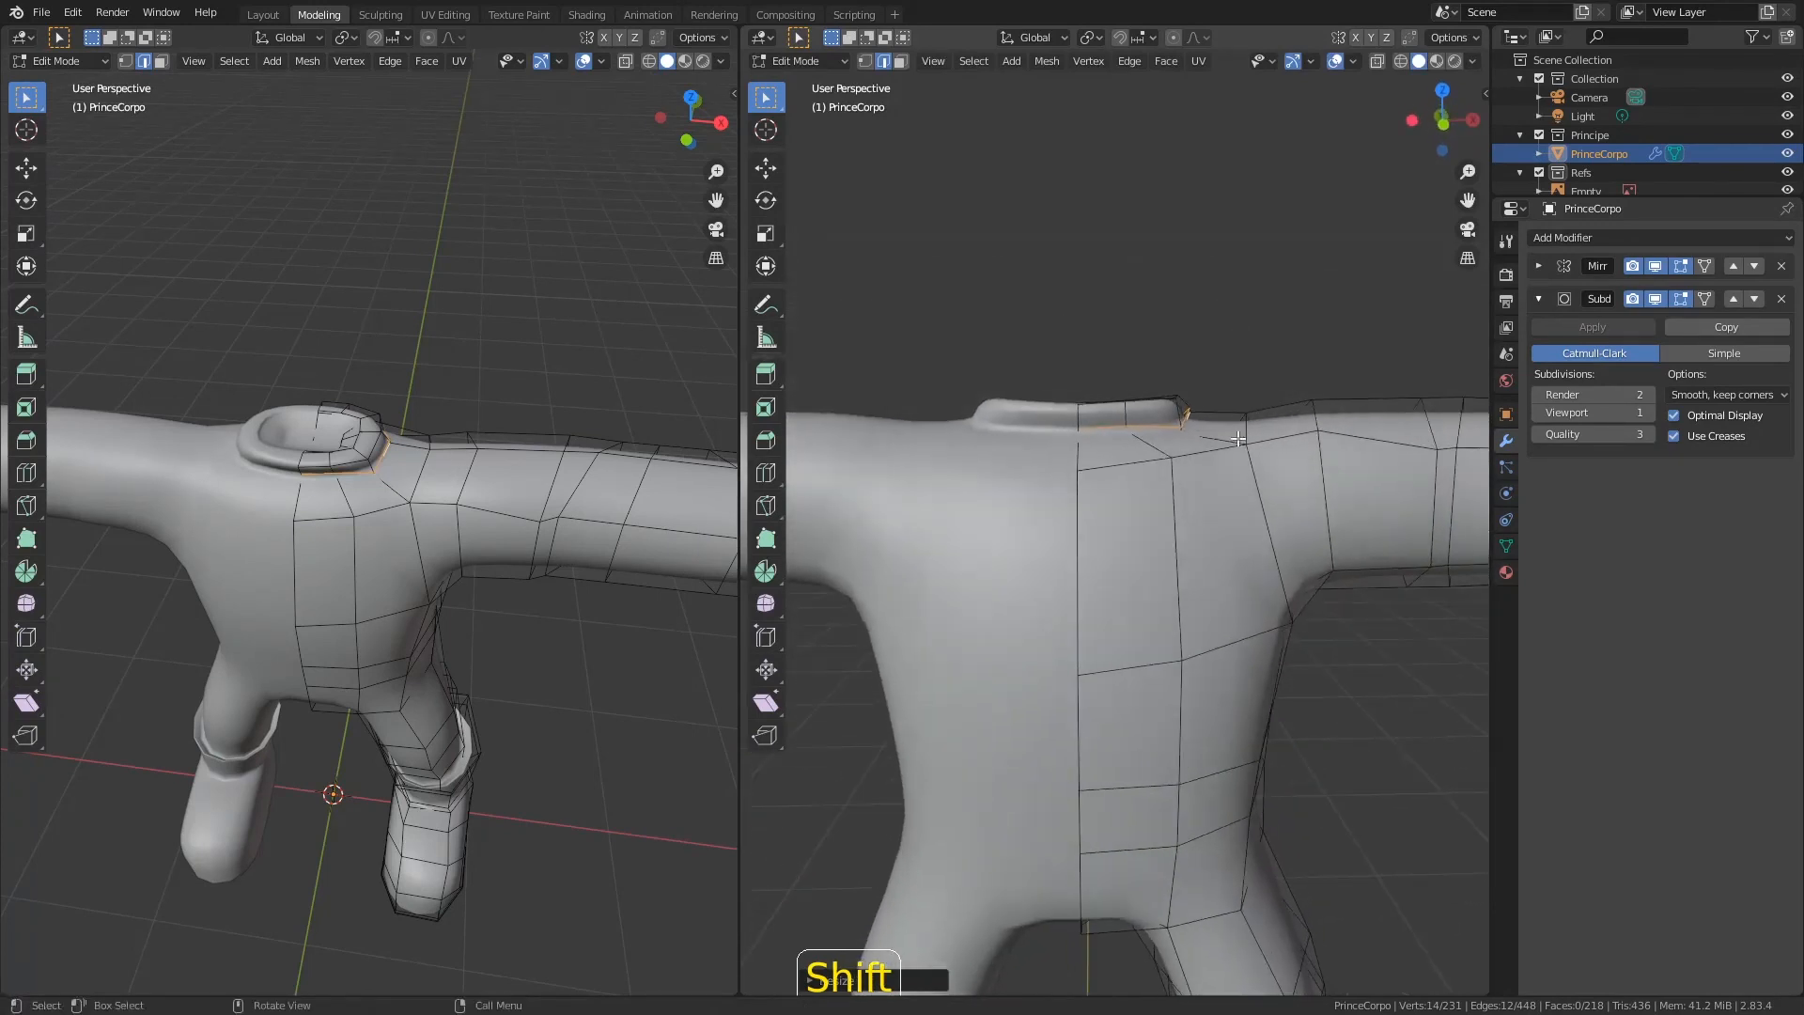
{"action": "key", "text": "s"}
{"action": "left_click", "coordinate": [1225, 430]}
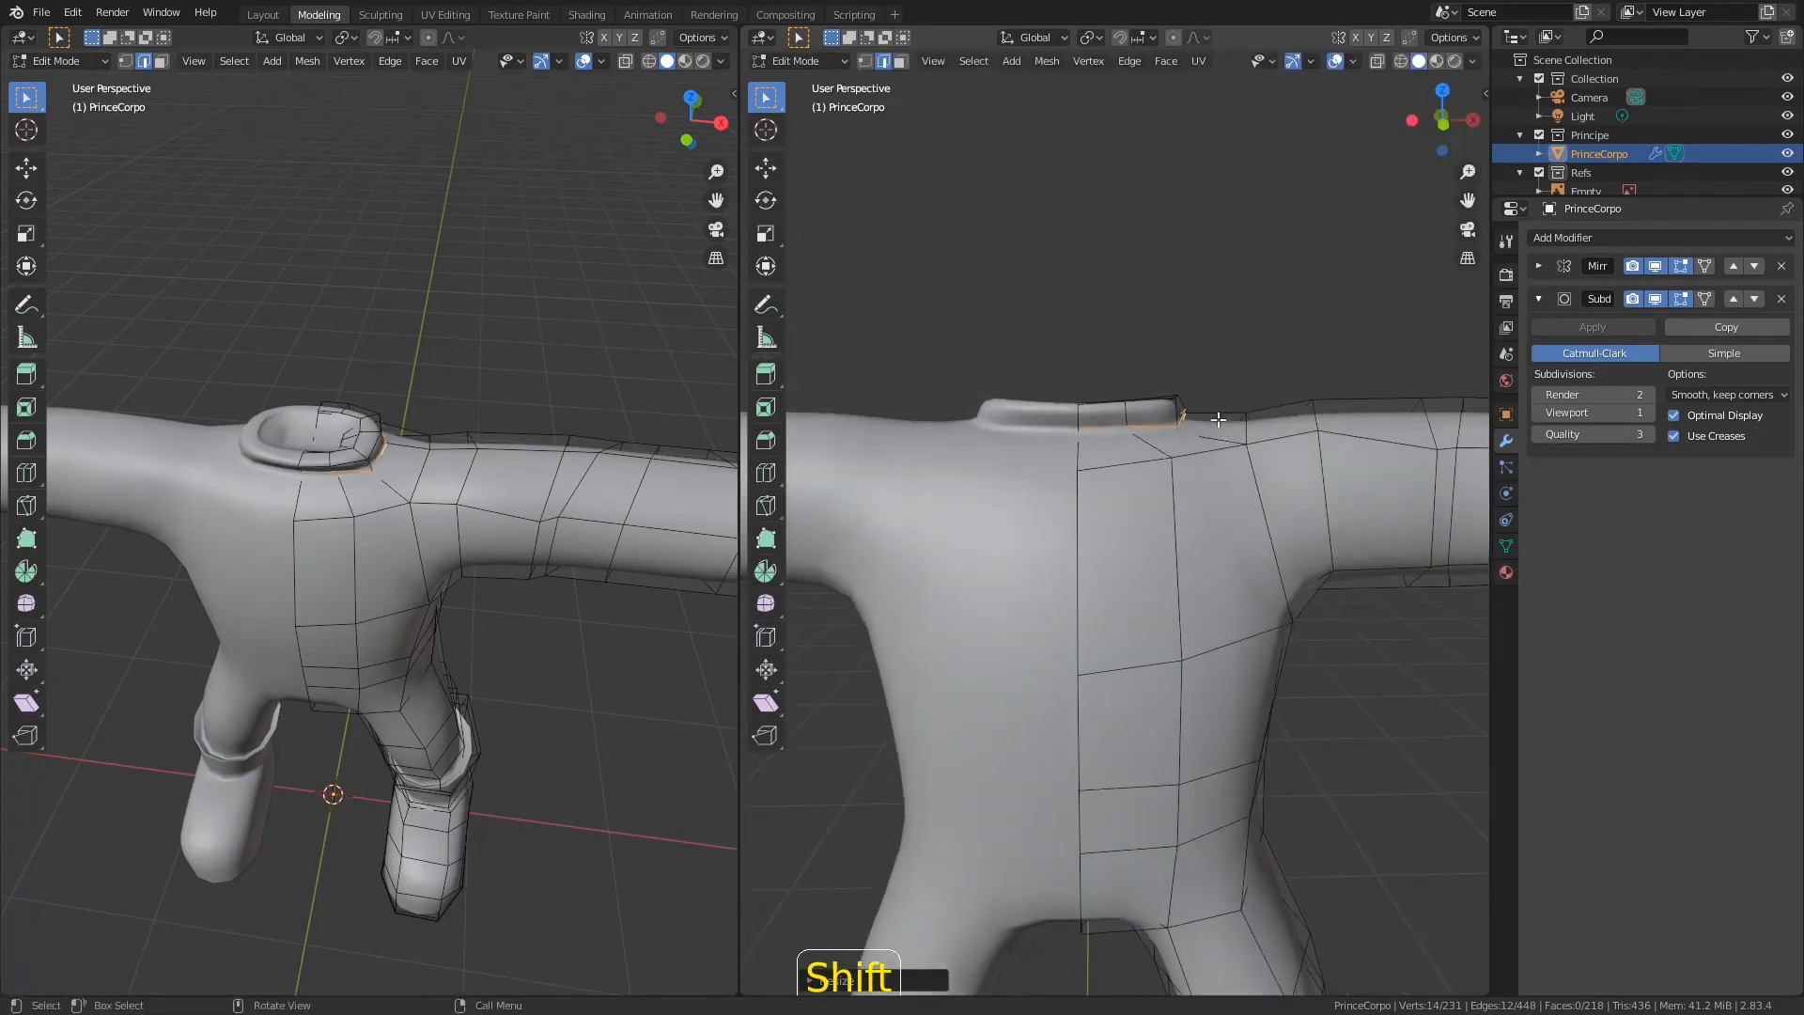
Step: In the front view, move the two vertices at the side of the collar's base inward and down, under the collar's rim
{"action": "key", "text": "1"}
{"action": "key", "text": "KP_1"}
{"action": "scroll", "coordinate": [1288, 320], "scroll_direction": "up", "scroll_amount": 4}
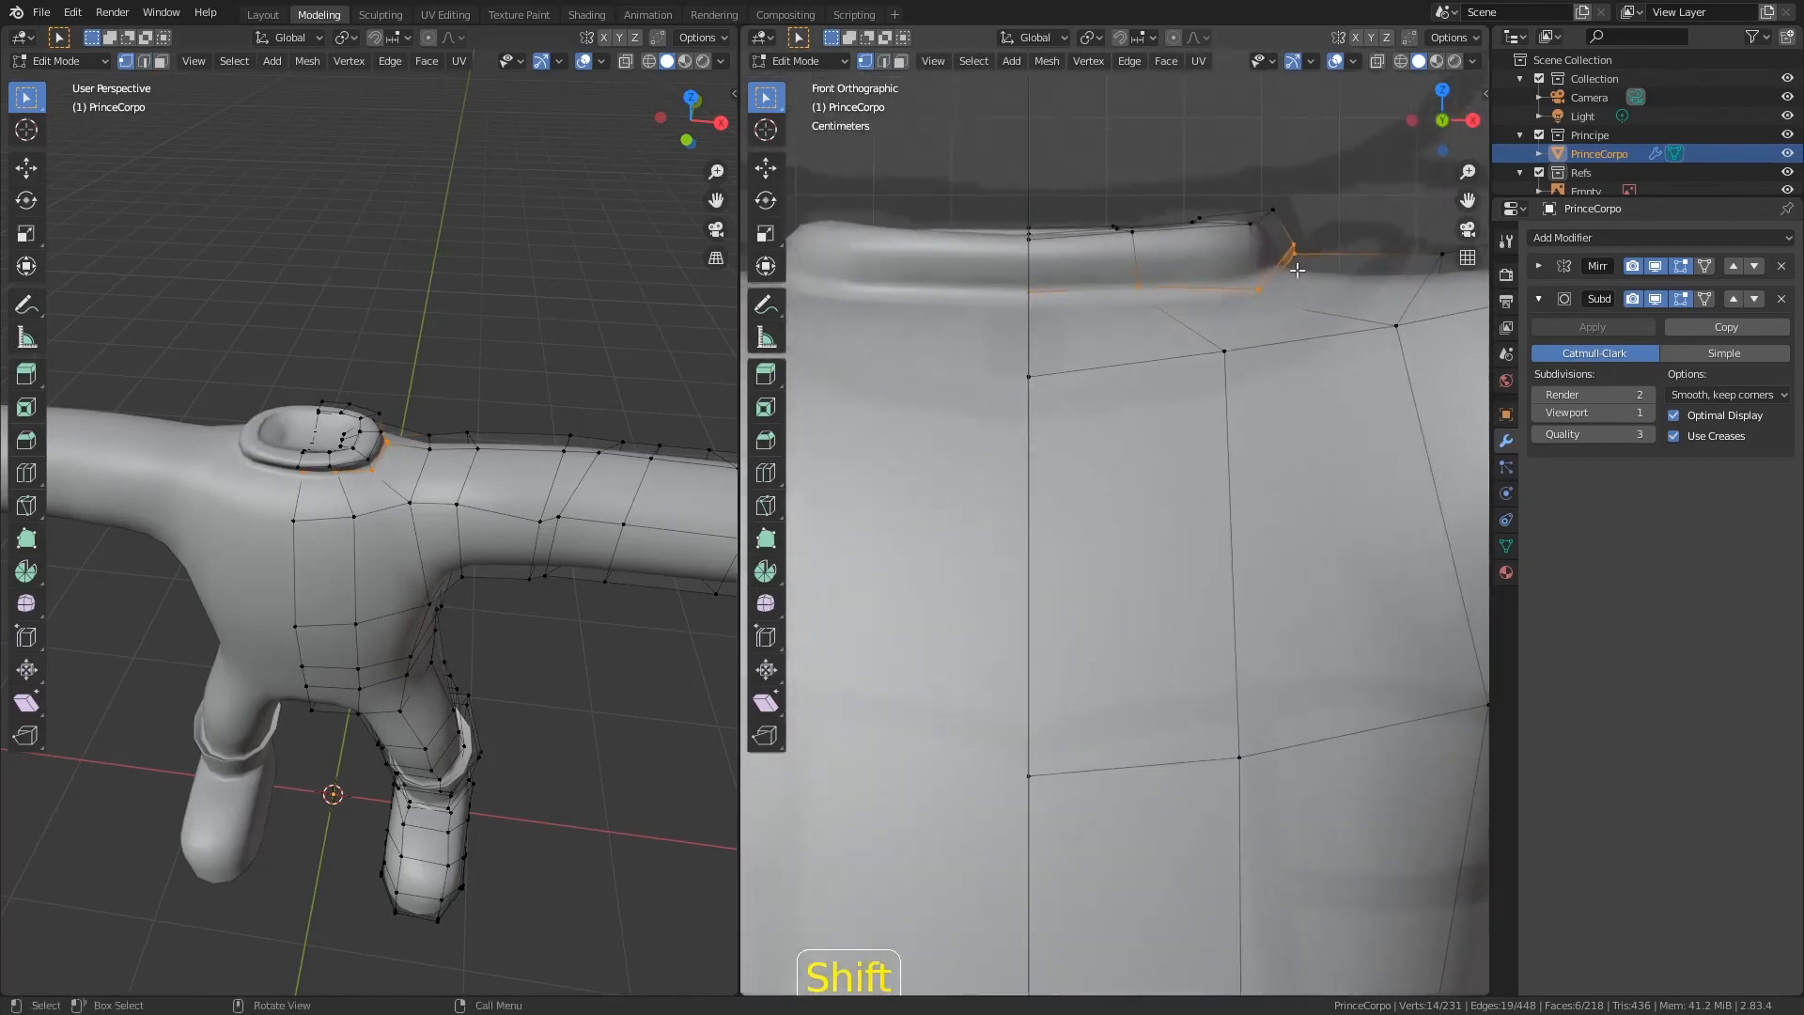
{"action": "middle_click_drag", "start_coordinate": [1297, 271], "coordinate": [1082, 354], "text": "shift"}
{"action": "left_click_drag", "start_coordinate": [1122, 319], "coordinate": [1096, 361]}
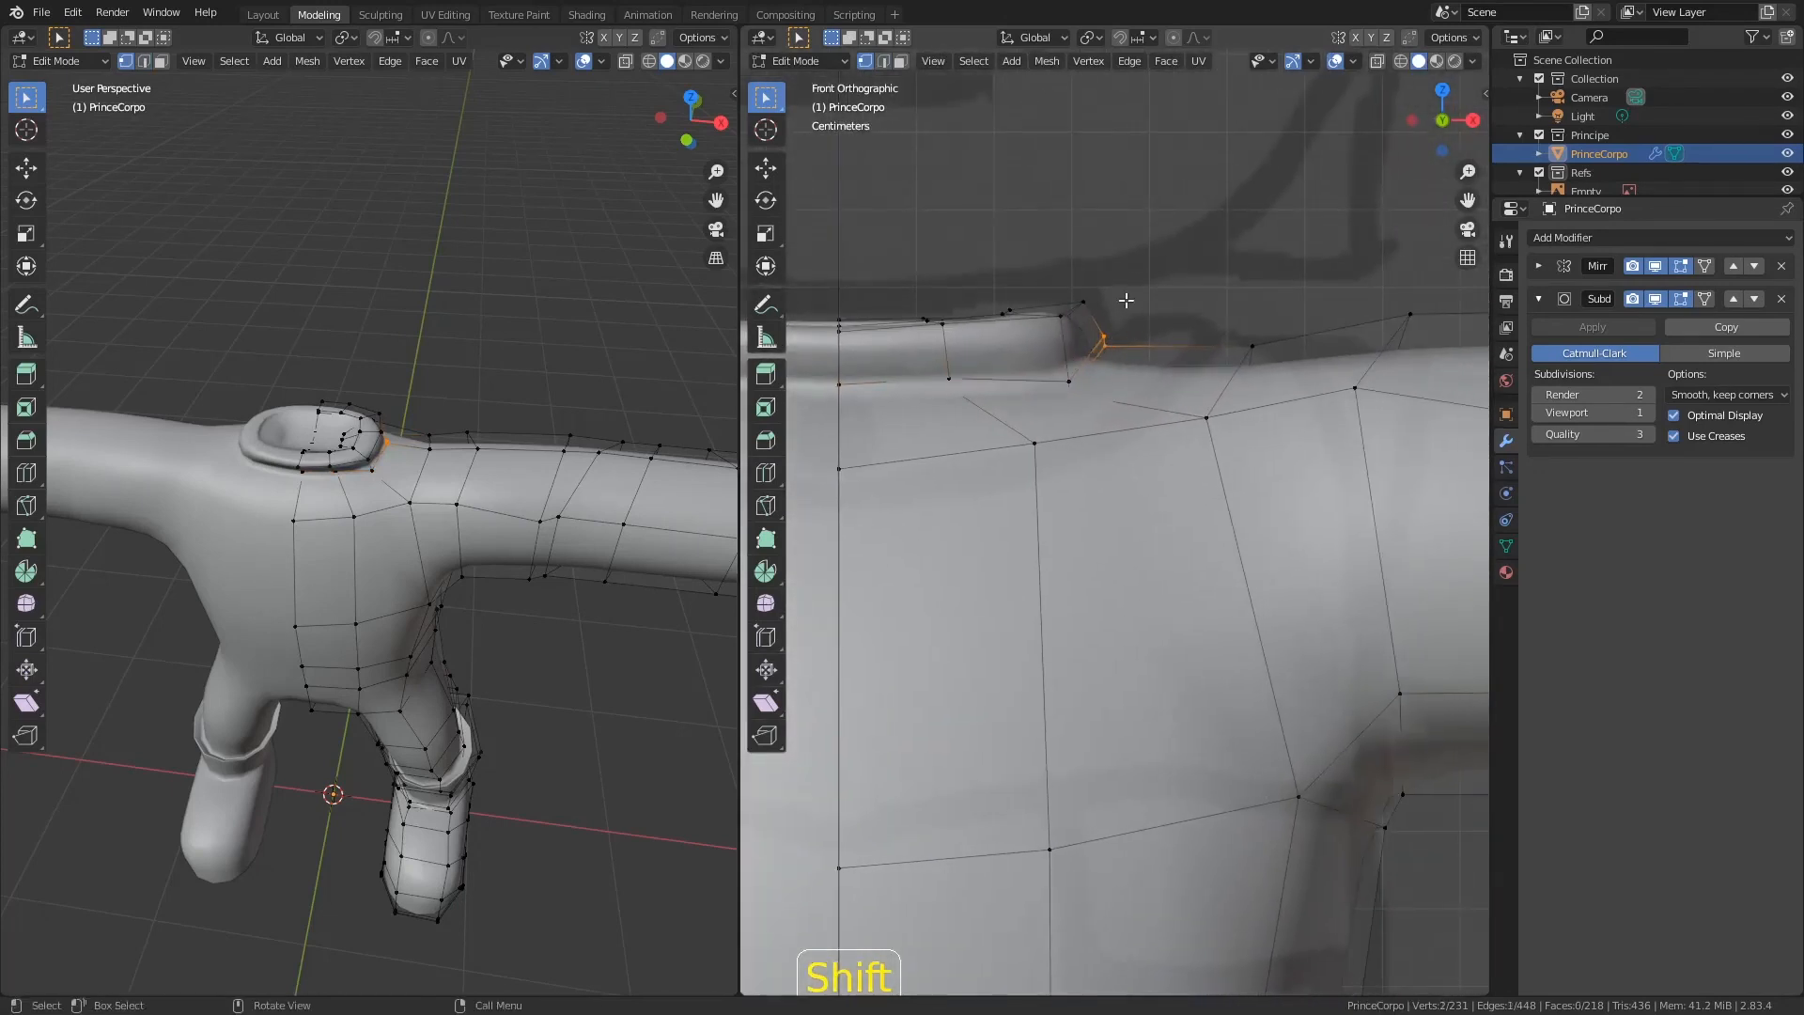
{"action": "key", "text": "g"}
{"action": "left_click", "coordinate": [1104, 313]}
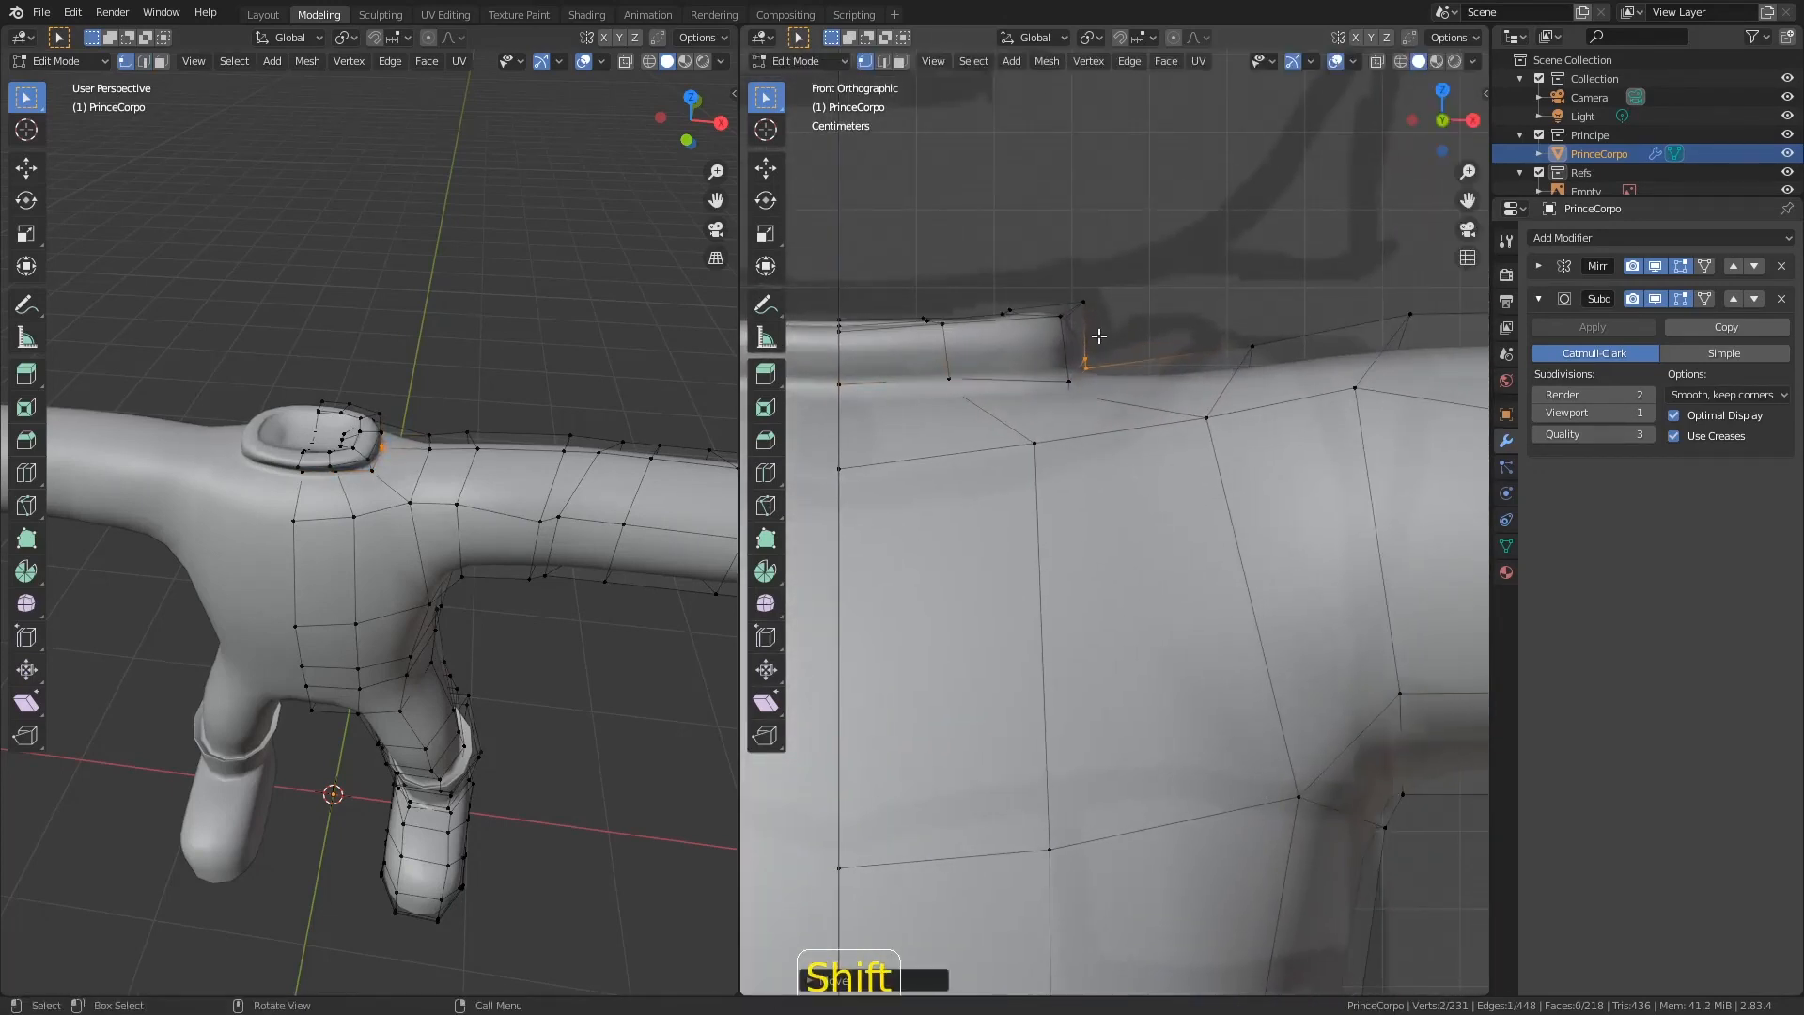
Step: Add a loop cut around the collar's outer wall, slide it about 0.47 toward the top rim, and save the file
{"action": "key", "text": "ctrl+r"}
{"action": "left_click", "coordinate": [1083, 346]}
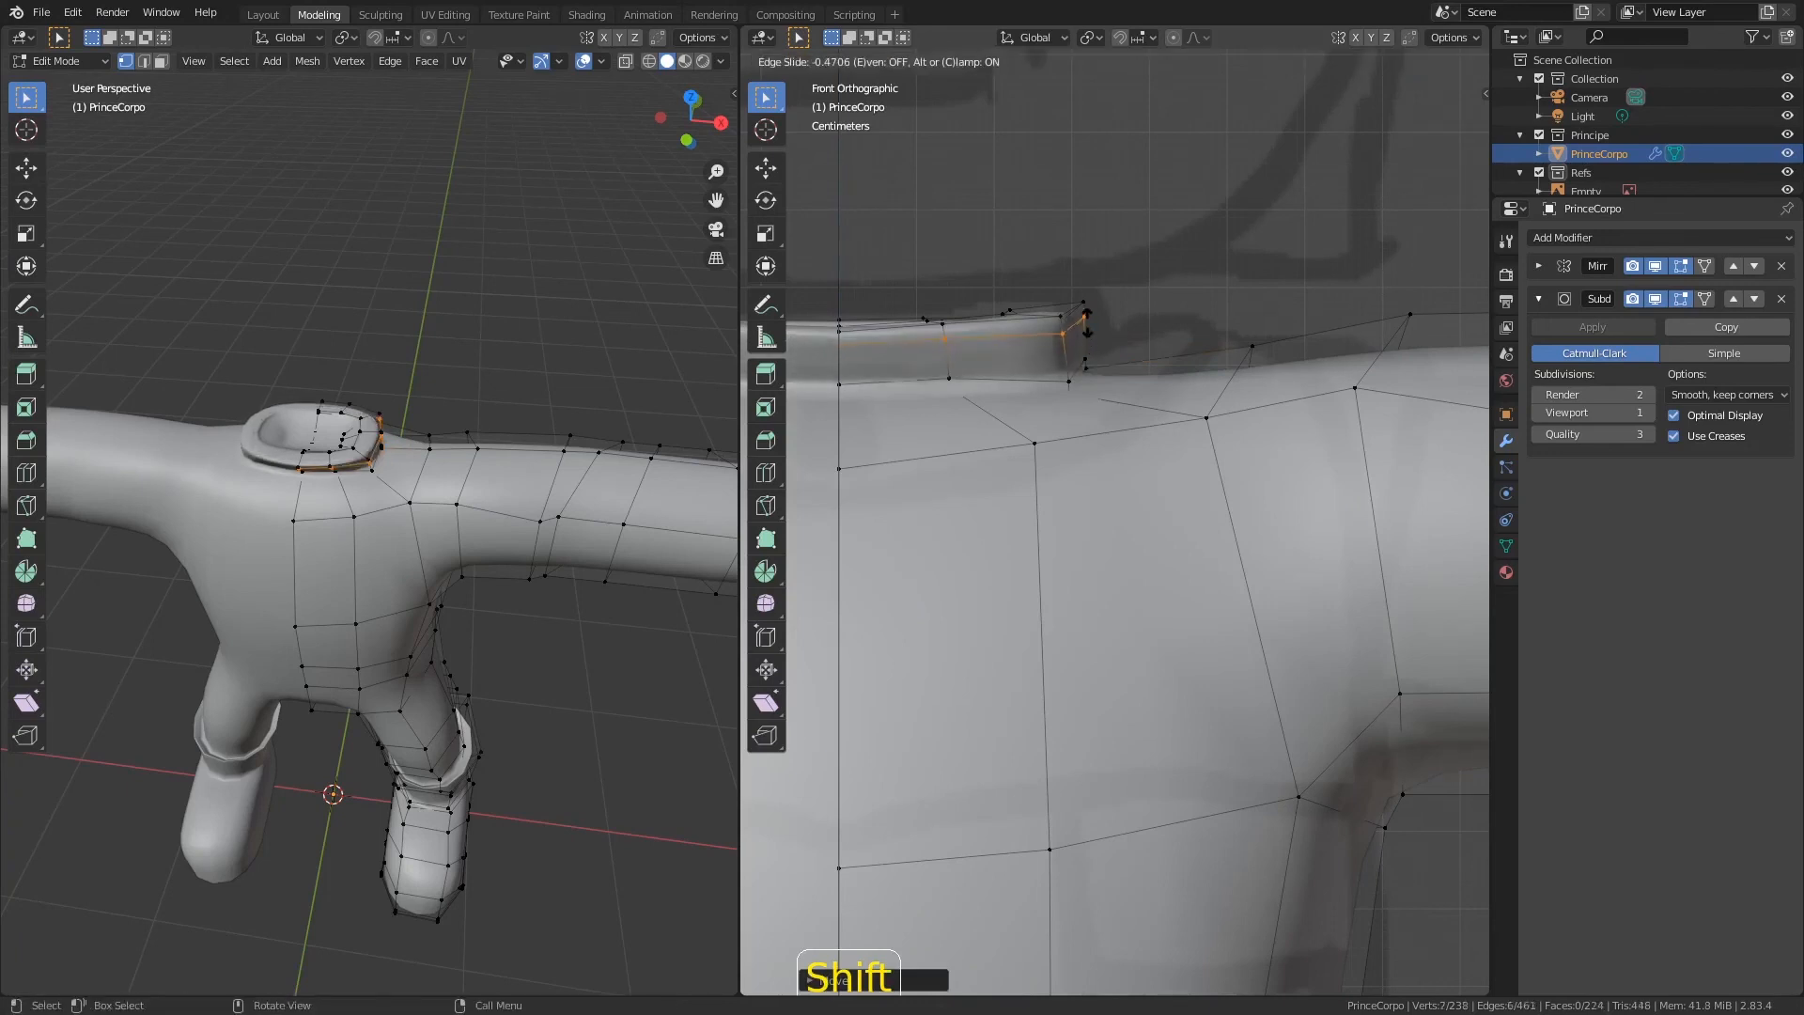
{"action": "left_click", "coordinate": [1089, 324]}
{"action": "key", "text": "Tab"}
{"action": "middle_click_drag", "start_coordinate": [1118, 325], "coordinate": [956, 561]}
{"action": "key", "text": "ctrl+s"}
Step: Select the face loop inside the neck opening, shrink it by about 0.12 along its normals with Shrink/Fatten, and save the file
{"action": "key", "text": "Tab"}
{"action": "key", "text": "3"}
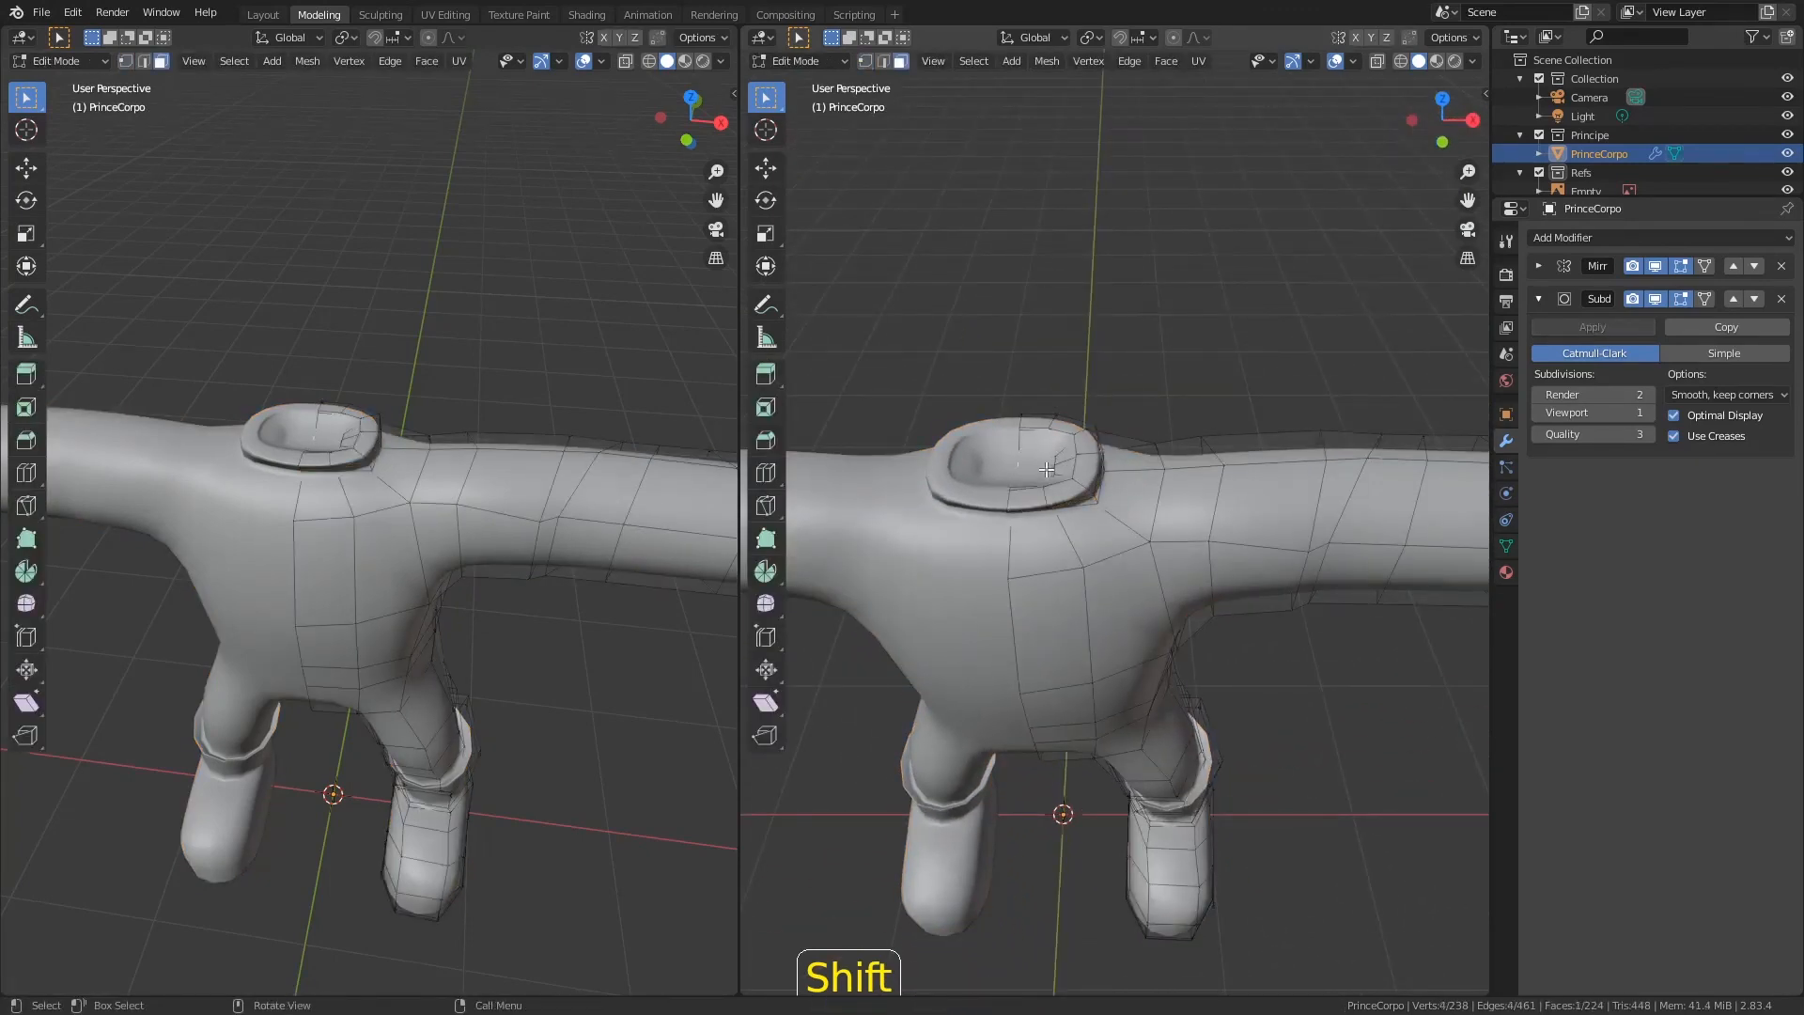
{"action": "left_click", "coordinate": [1076, 467], "text": "alt+shift"}
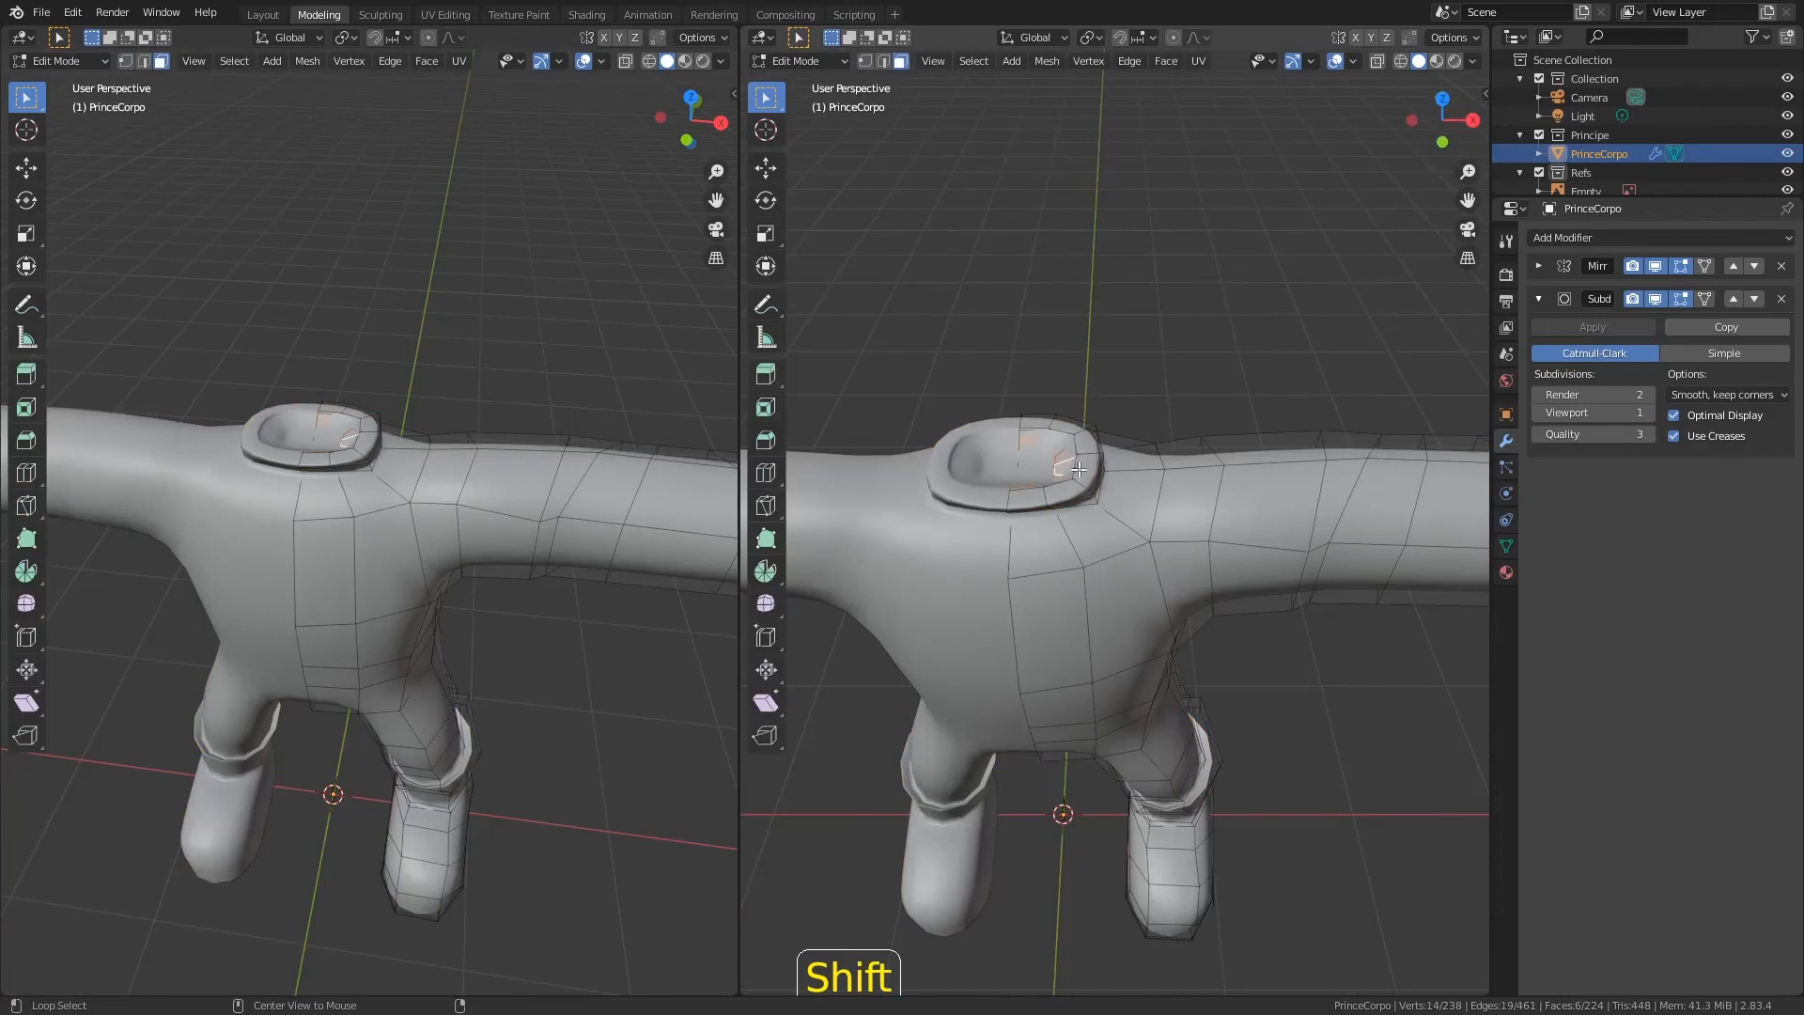
{"action": "key", "text": "alt+s"}
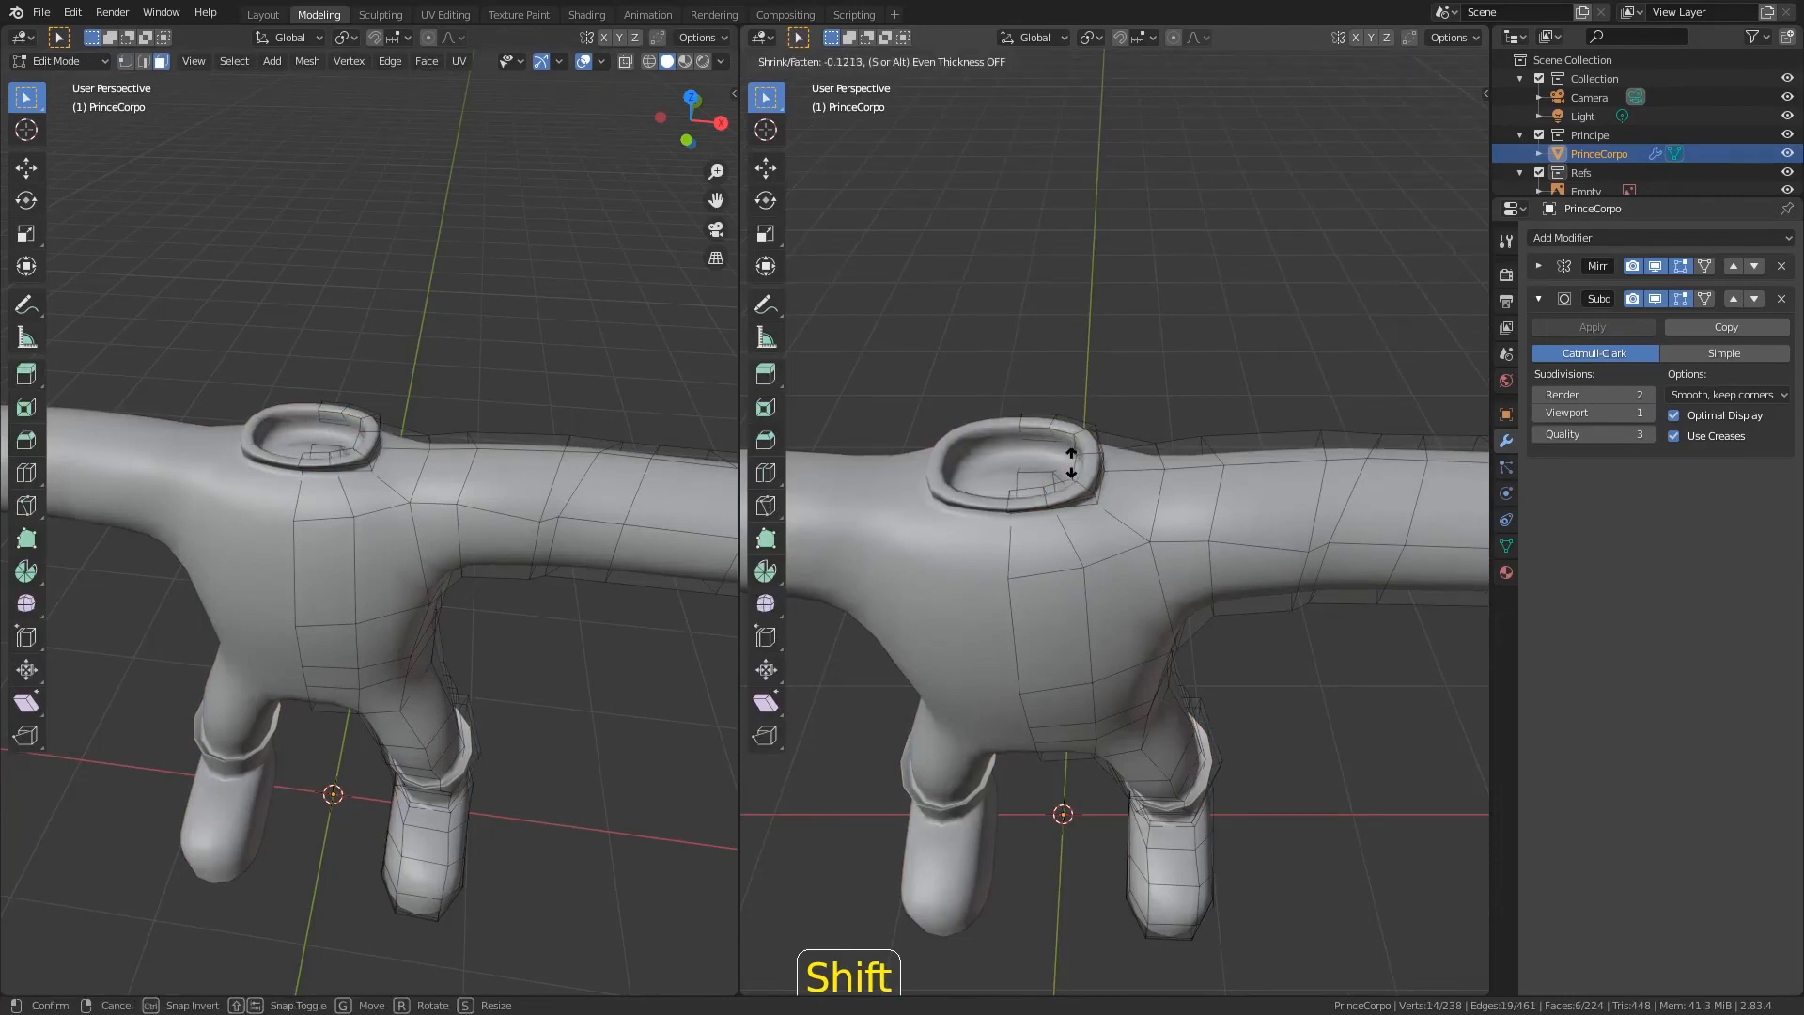
{"action": "key", "text": "s"}
{"action": "left_click", "coordinate": [1074, 472]}
{"action": "key", "text": "Tab"}
{"action": "key", "text": "ctrl+s"}
{"action": "middle_click_drag", "start_coordinate": [1077, 465], "coordinate": [1064, 392]}
{"action": "scroll", "coordinate": [1063, 451], "scroll_direction": "down", "scroll_amount": 5}
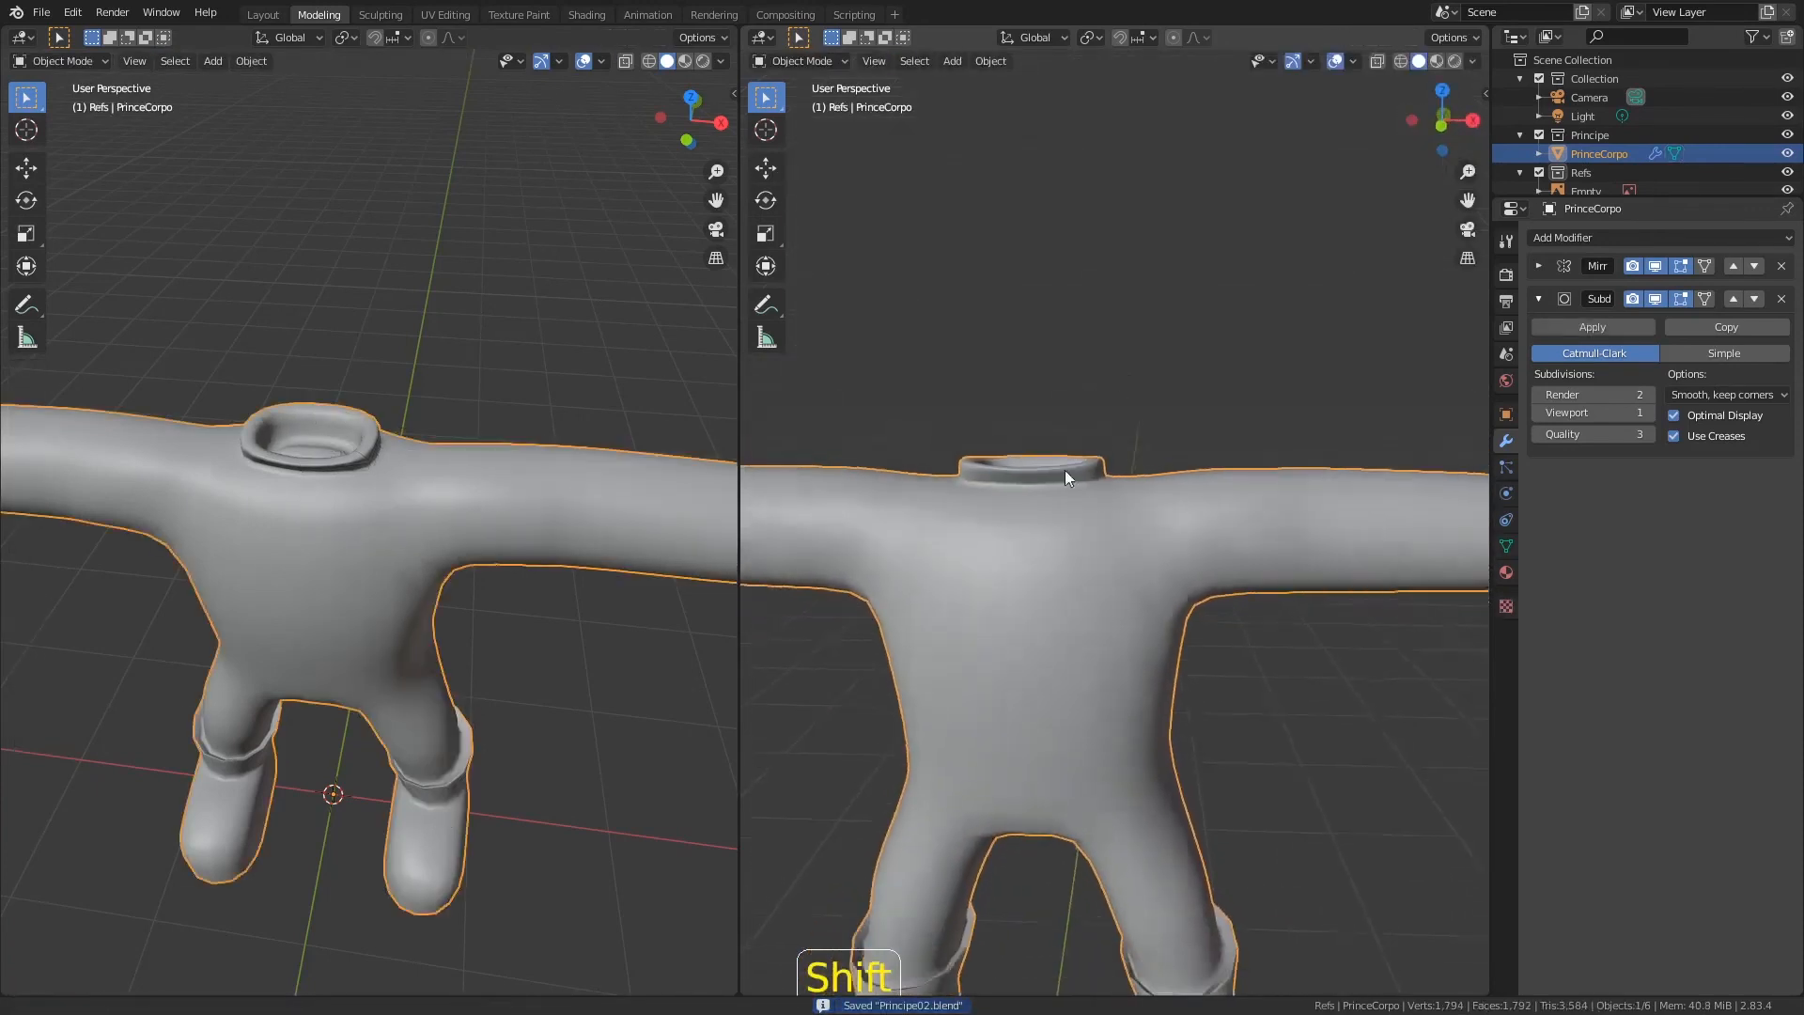
Step: In the front view, select the vertices at the collar's side and nudge them using smooth proportional editing with size 0.35
{"action": "key", "text": "KP_1"}
{"action": "scroll", "coordinate": [1052, 451], "scroll_direction": "down", "scroll_amount": 4}
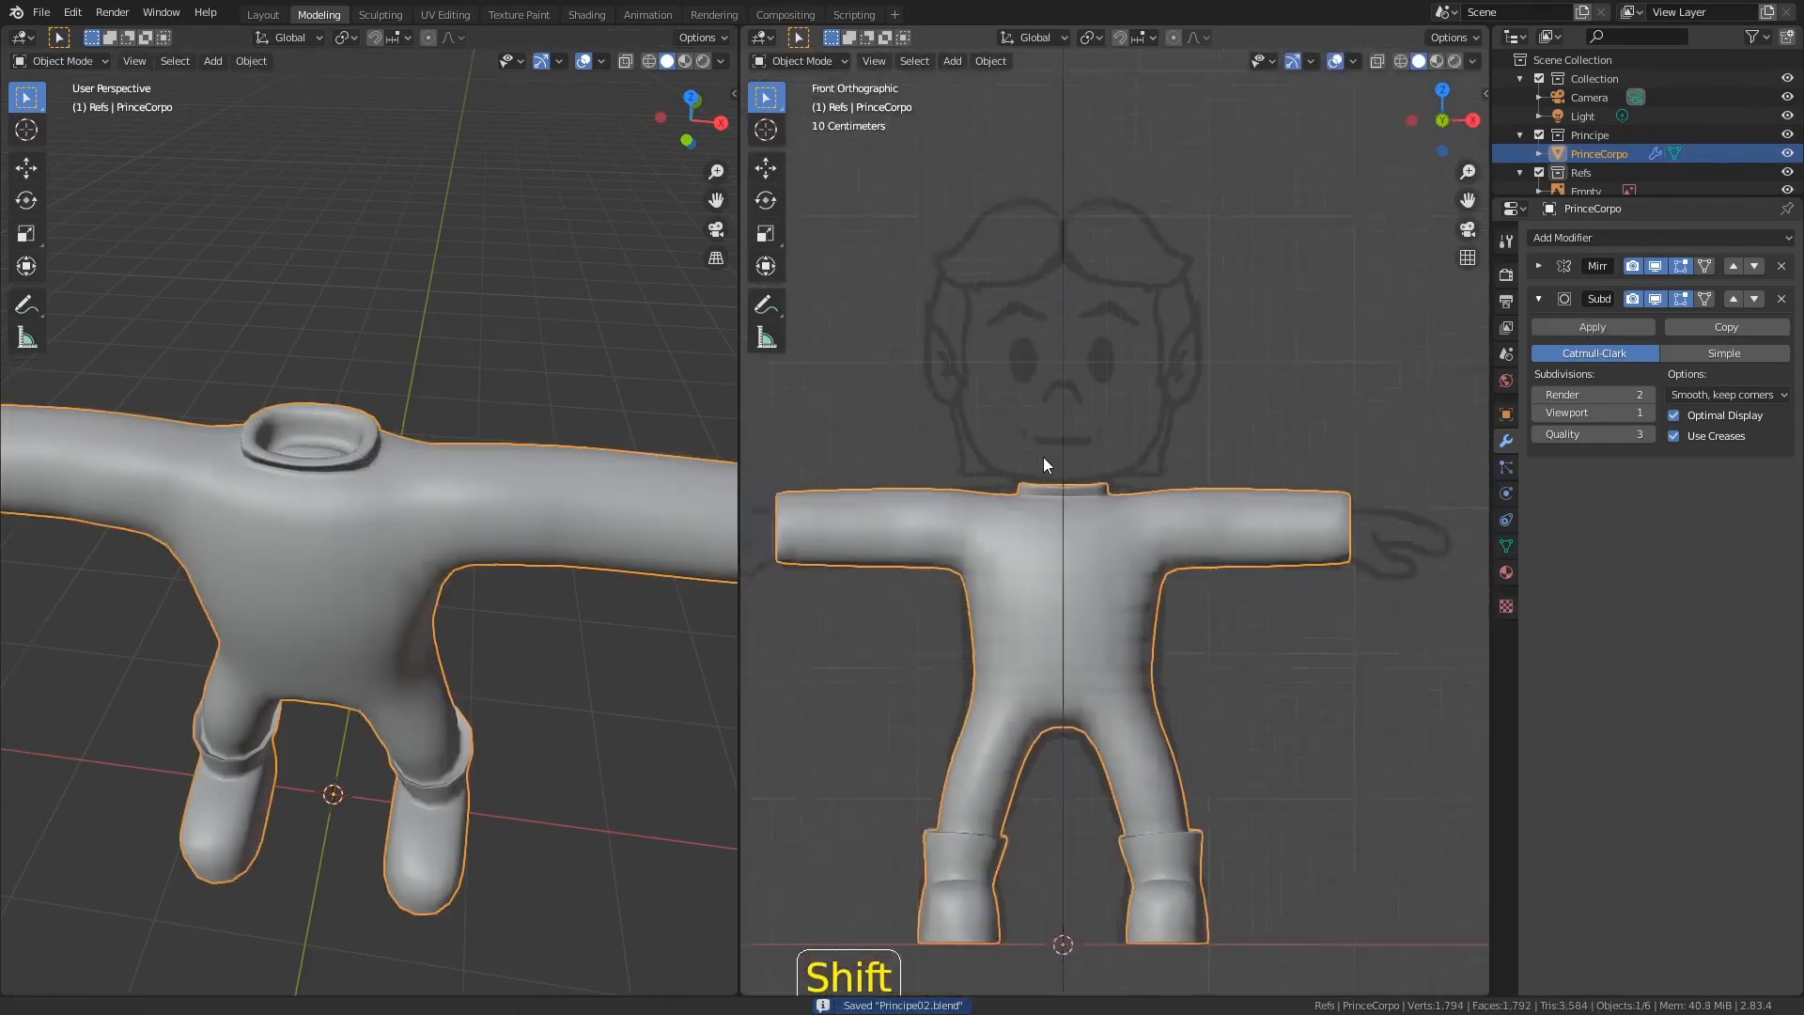
{"action": "key", "text": "Tab"}
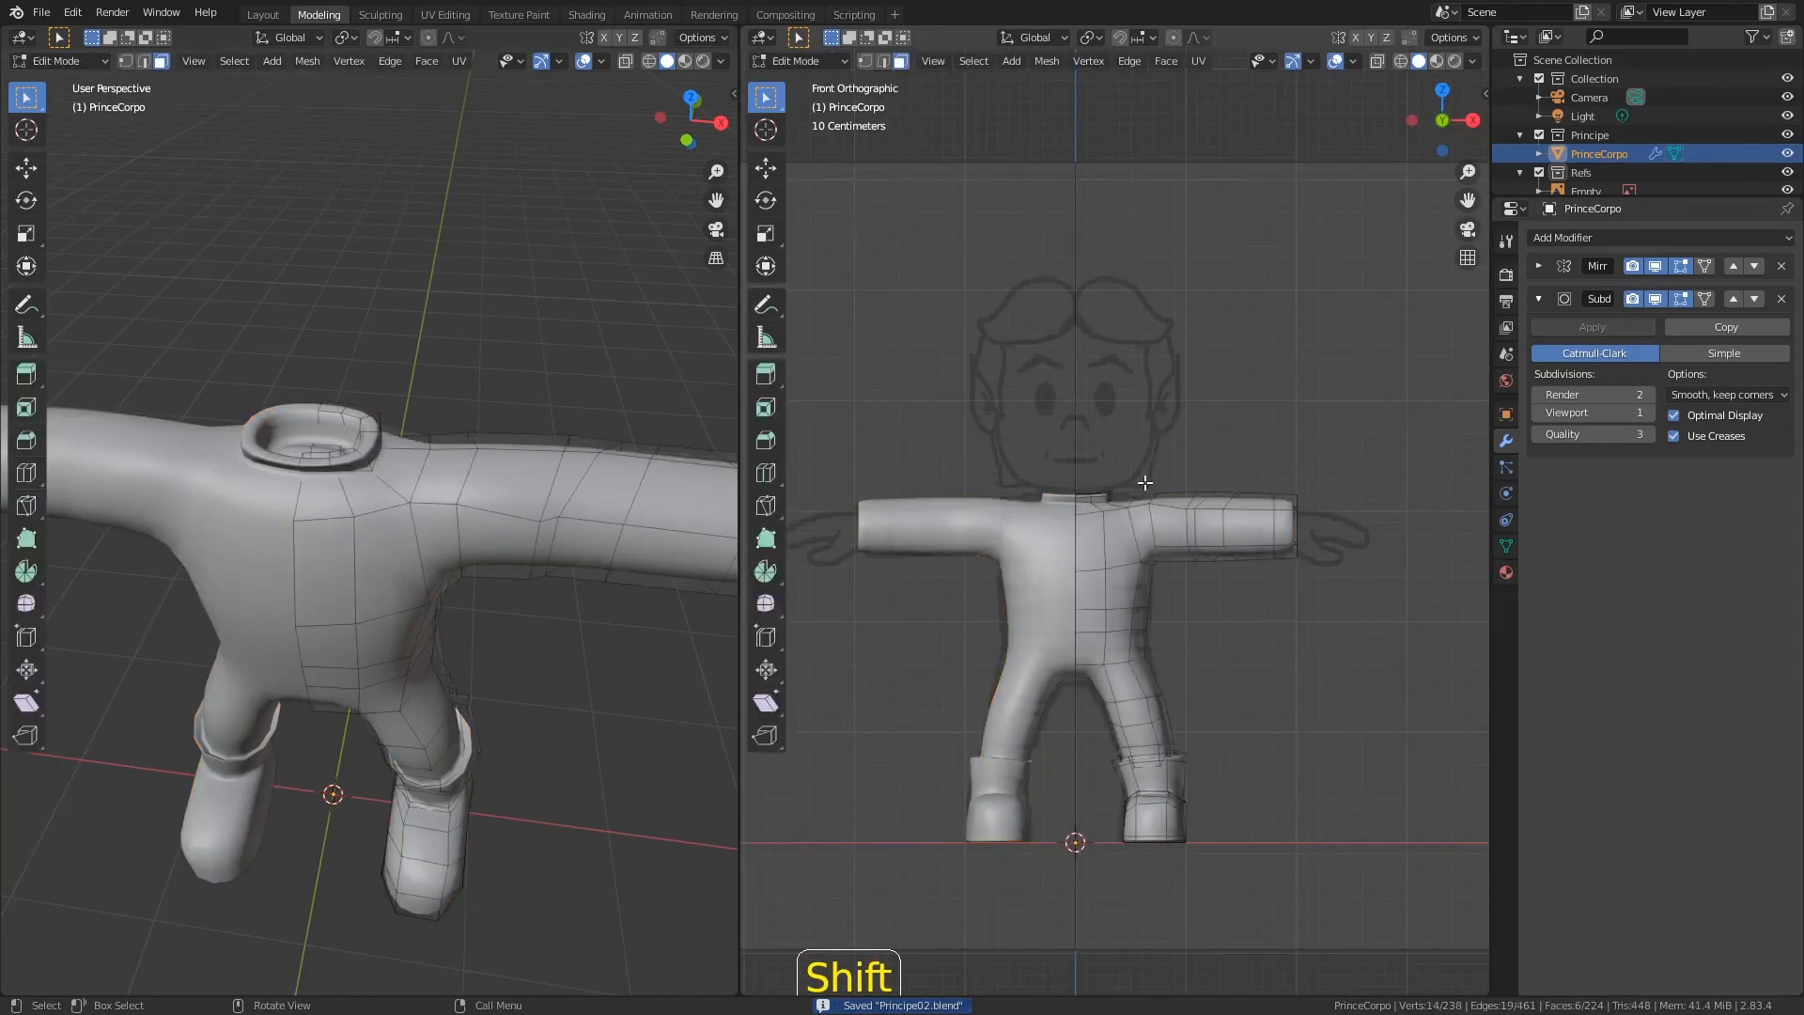
{"action": "key", "text": "1"}
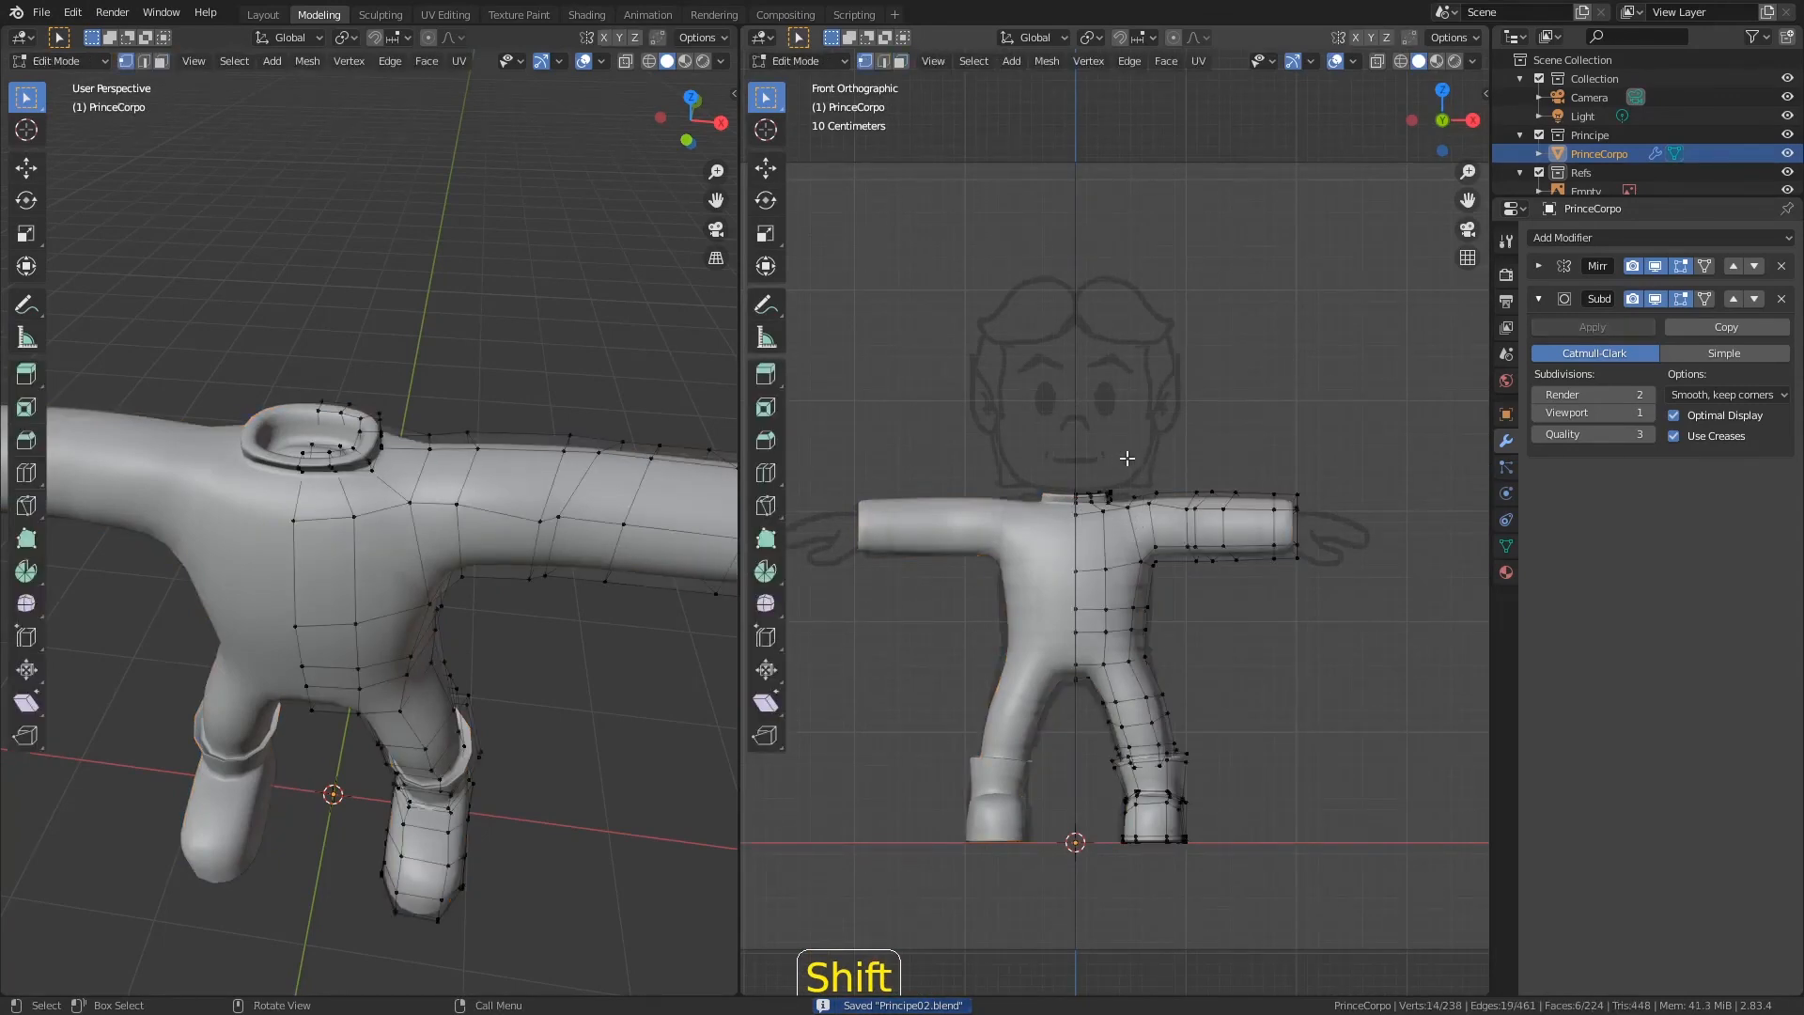
{"action": "left_click_drag", "start_coordinate": [1169, 438], "coordinate": [1118, 498], "text": "shift"}
{"action": "scroll", "coordinate": [1175, 469], "scroll_direction": "up", "scroll_amount": 5}
{"action": "left_click_drag", "start_coordinate": [1093, 417], "coordinate": [1128, 476]}
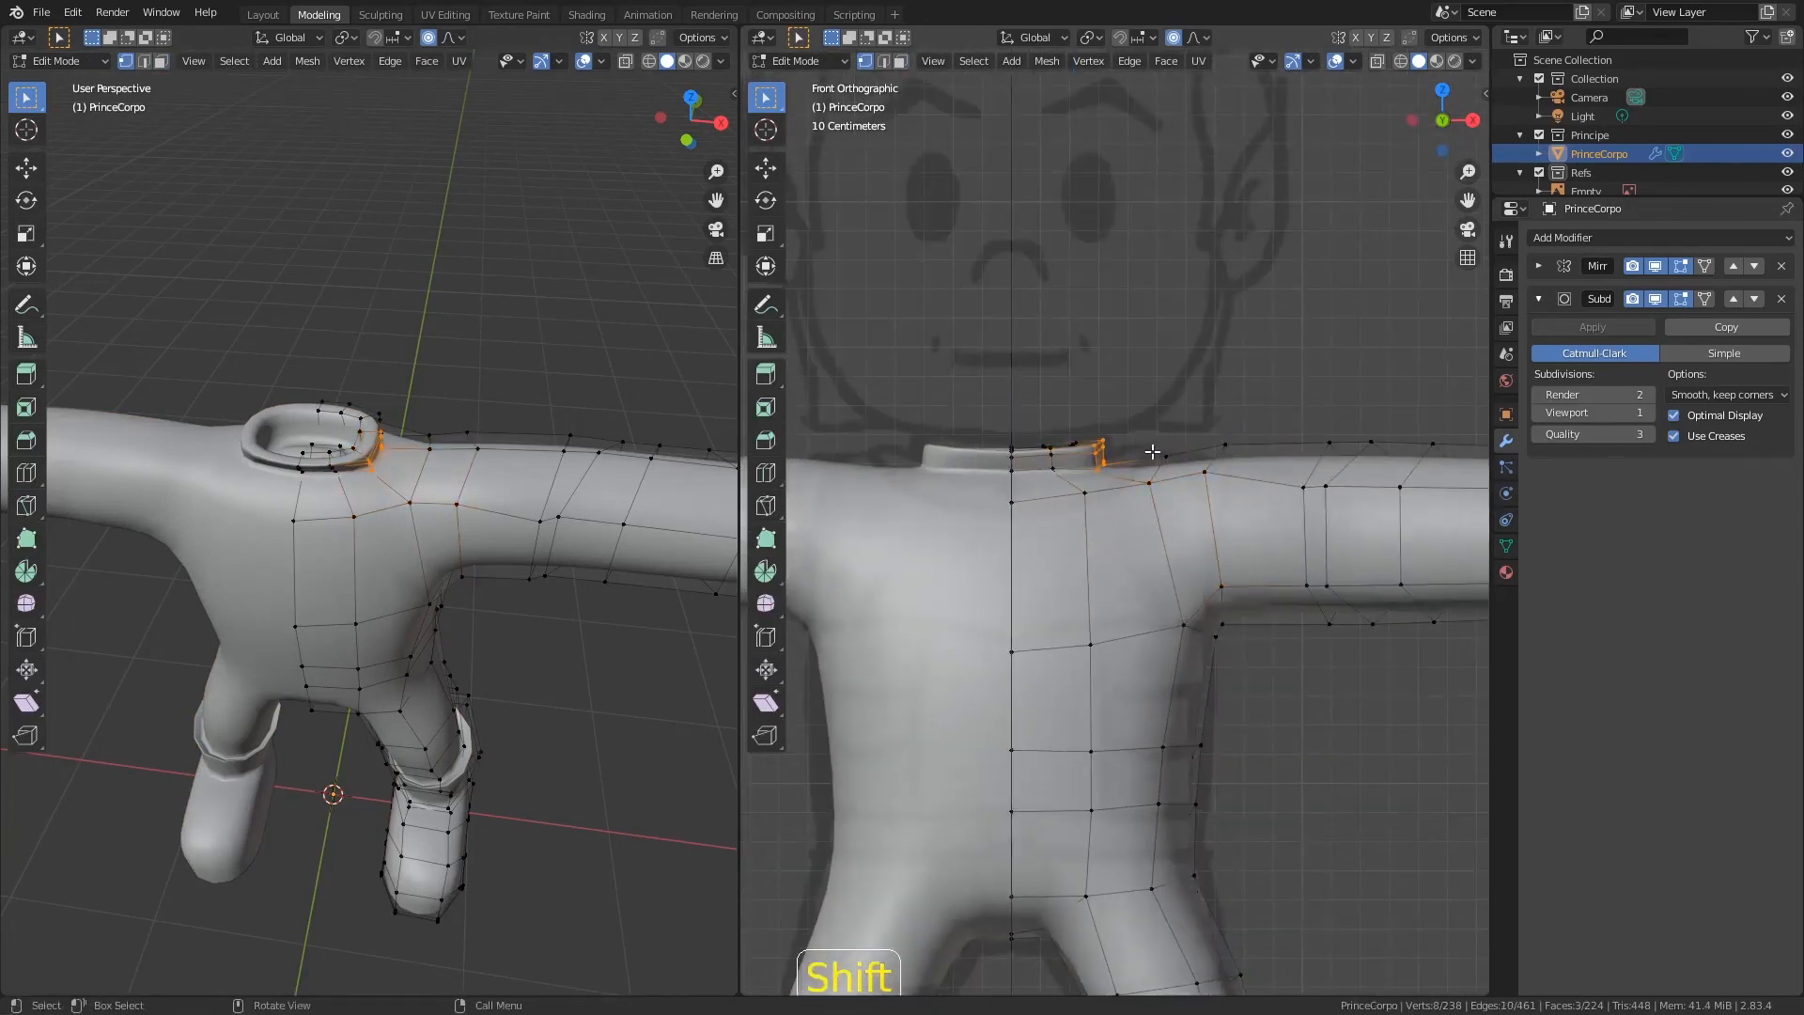
{"action": "key", "text": "g"}
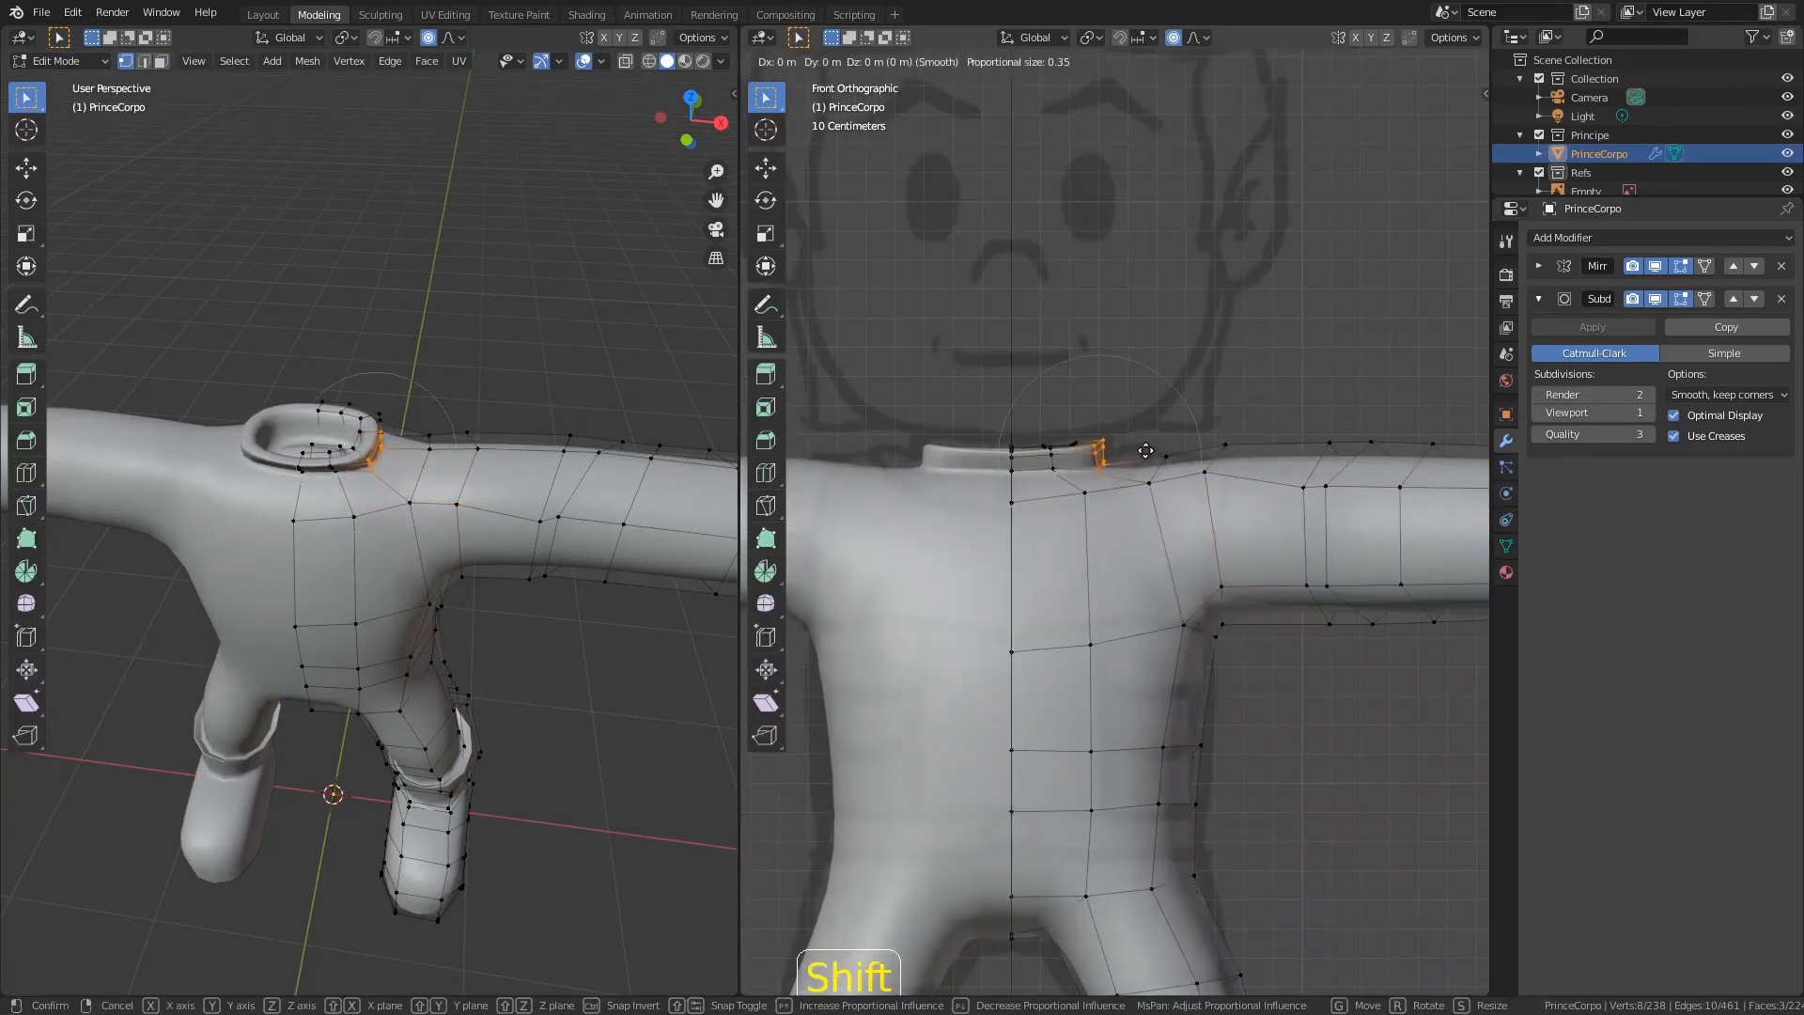
{"action": "left_click", "coordinate": [1142, 451]}
{"action": "key", "text": "Tab"}
{"action": "key", "text": "Tab"}
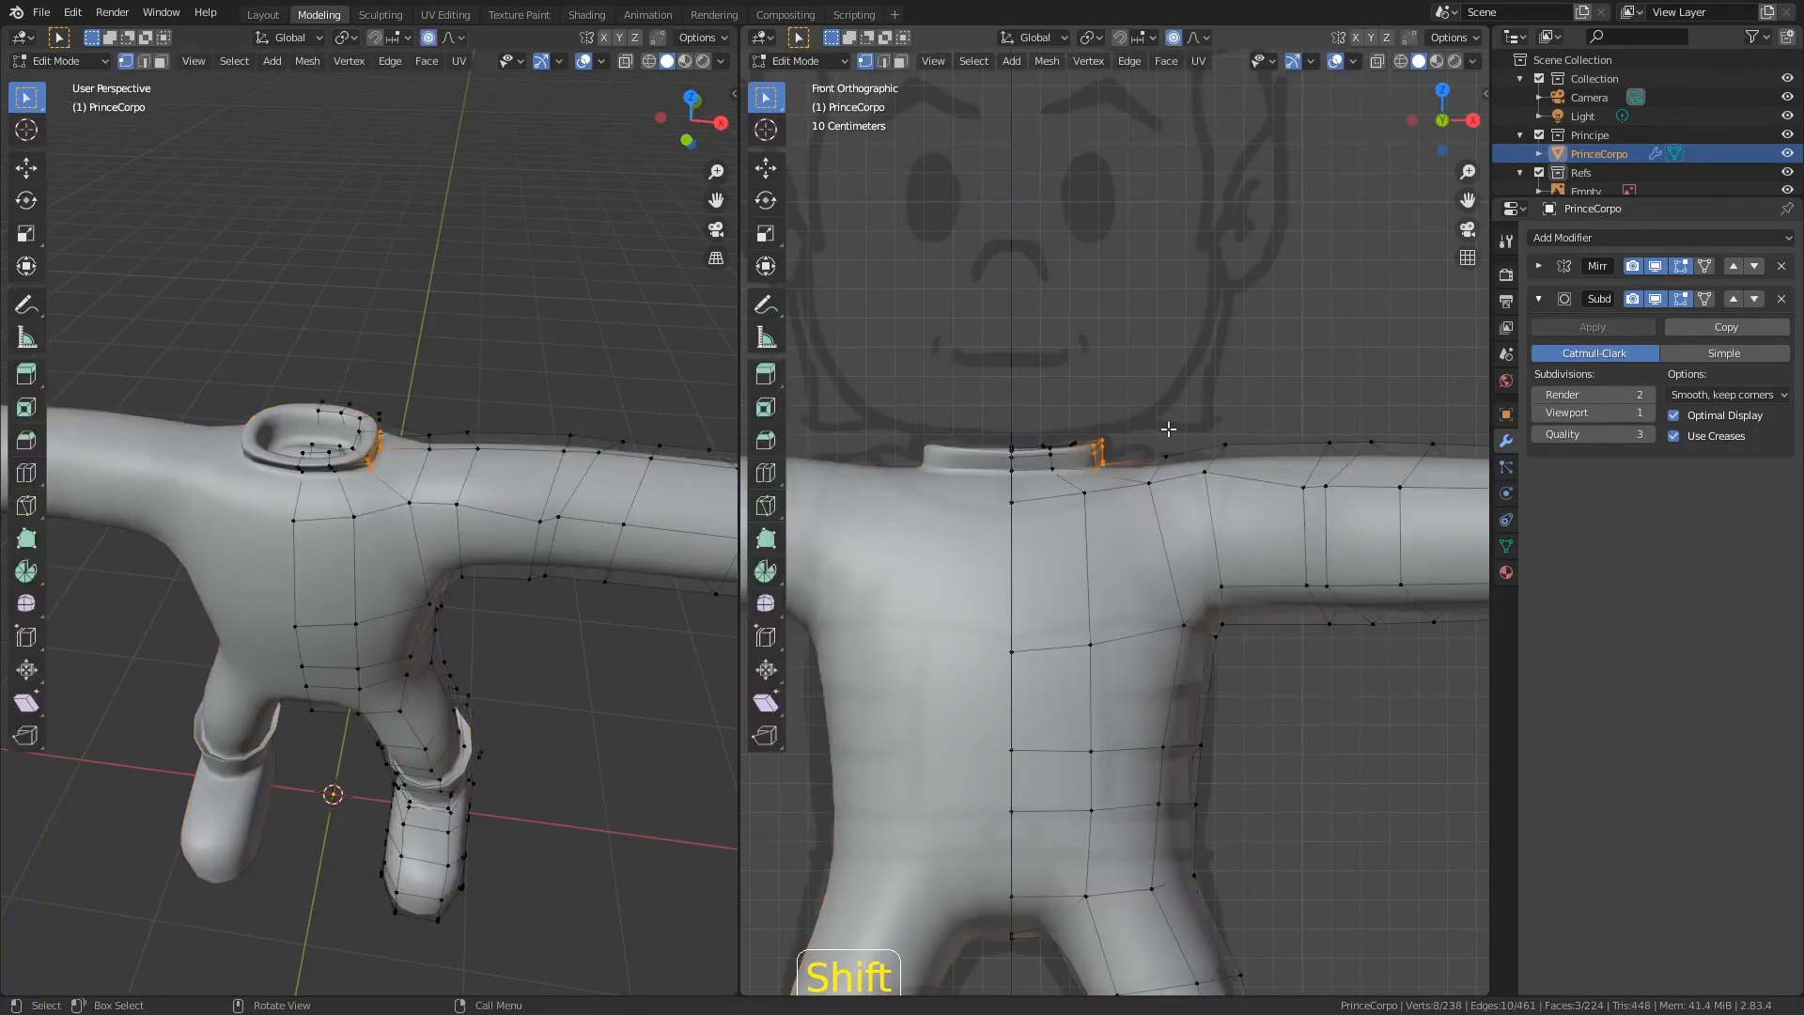
Step: Move the shoulder vertex beside the collar slightly inward and up with proportional editing
{"action": "left_click", "coordinate": [1165, 458]}
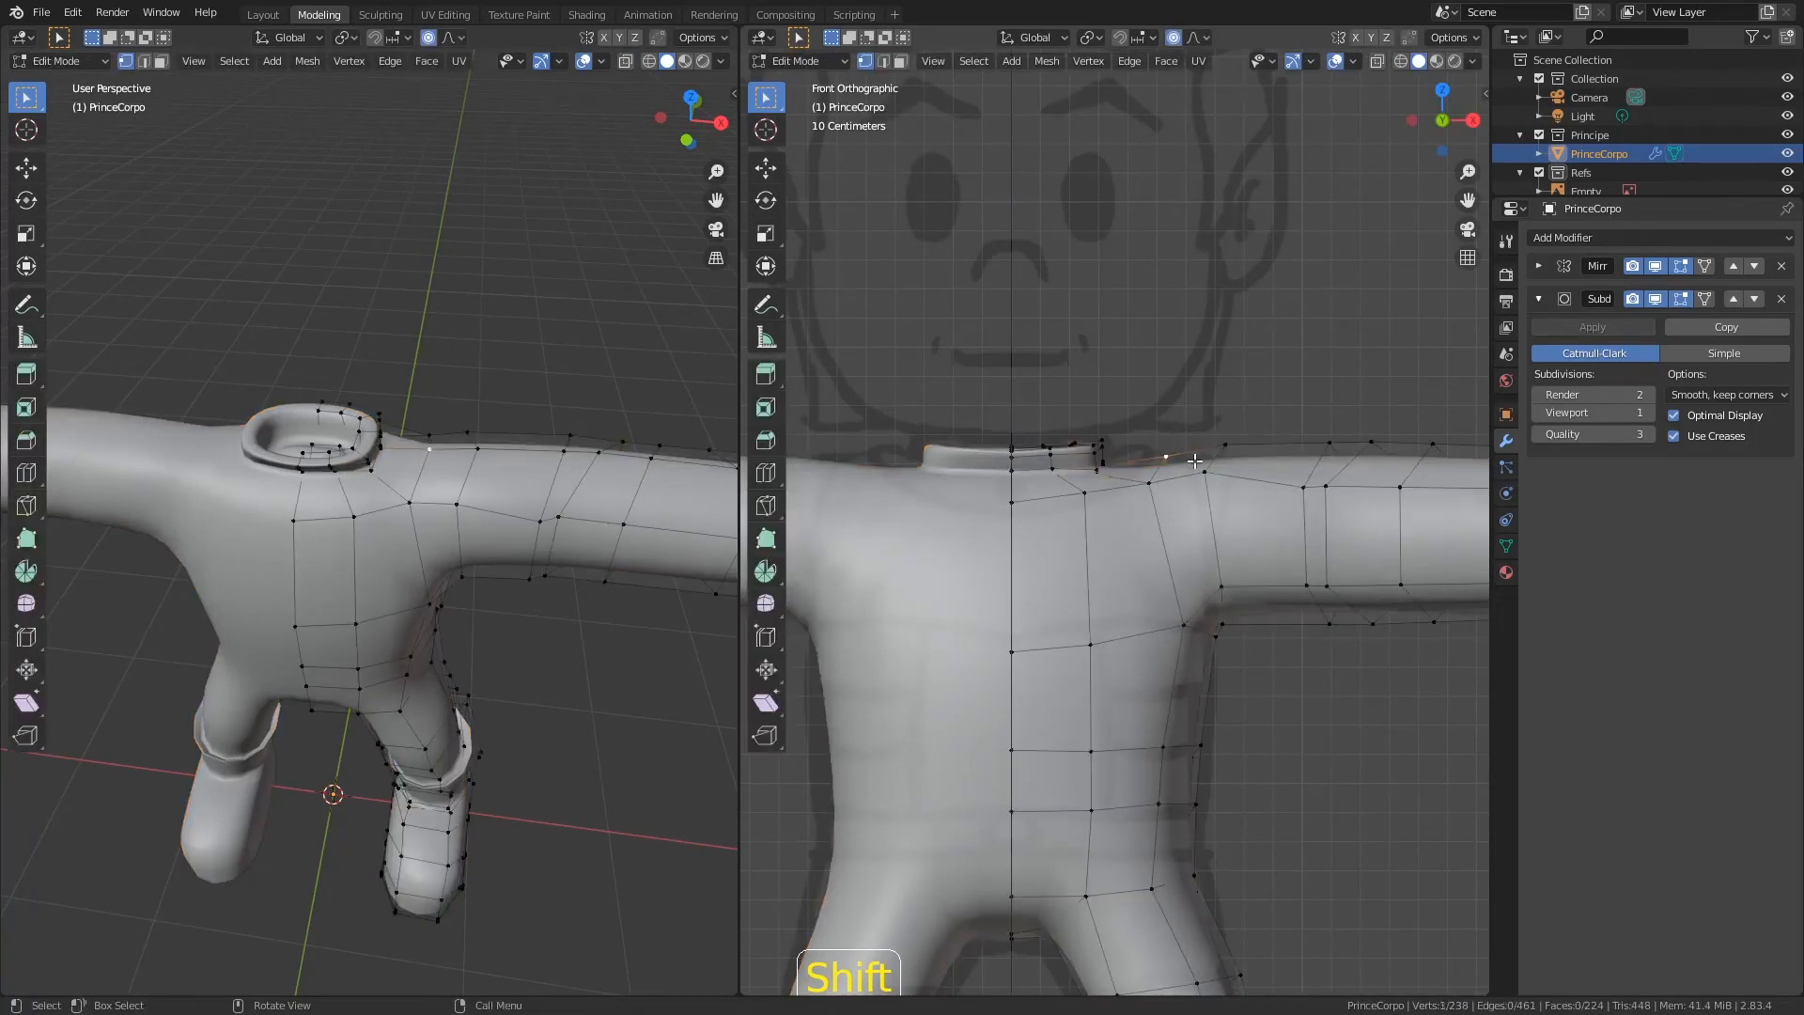
{"action": "key", "text": "g"}
{"action": "left_click", "coordinate": [1177, 490]}
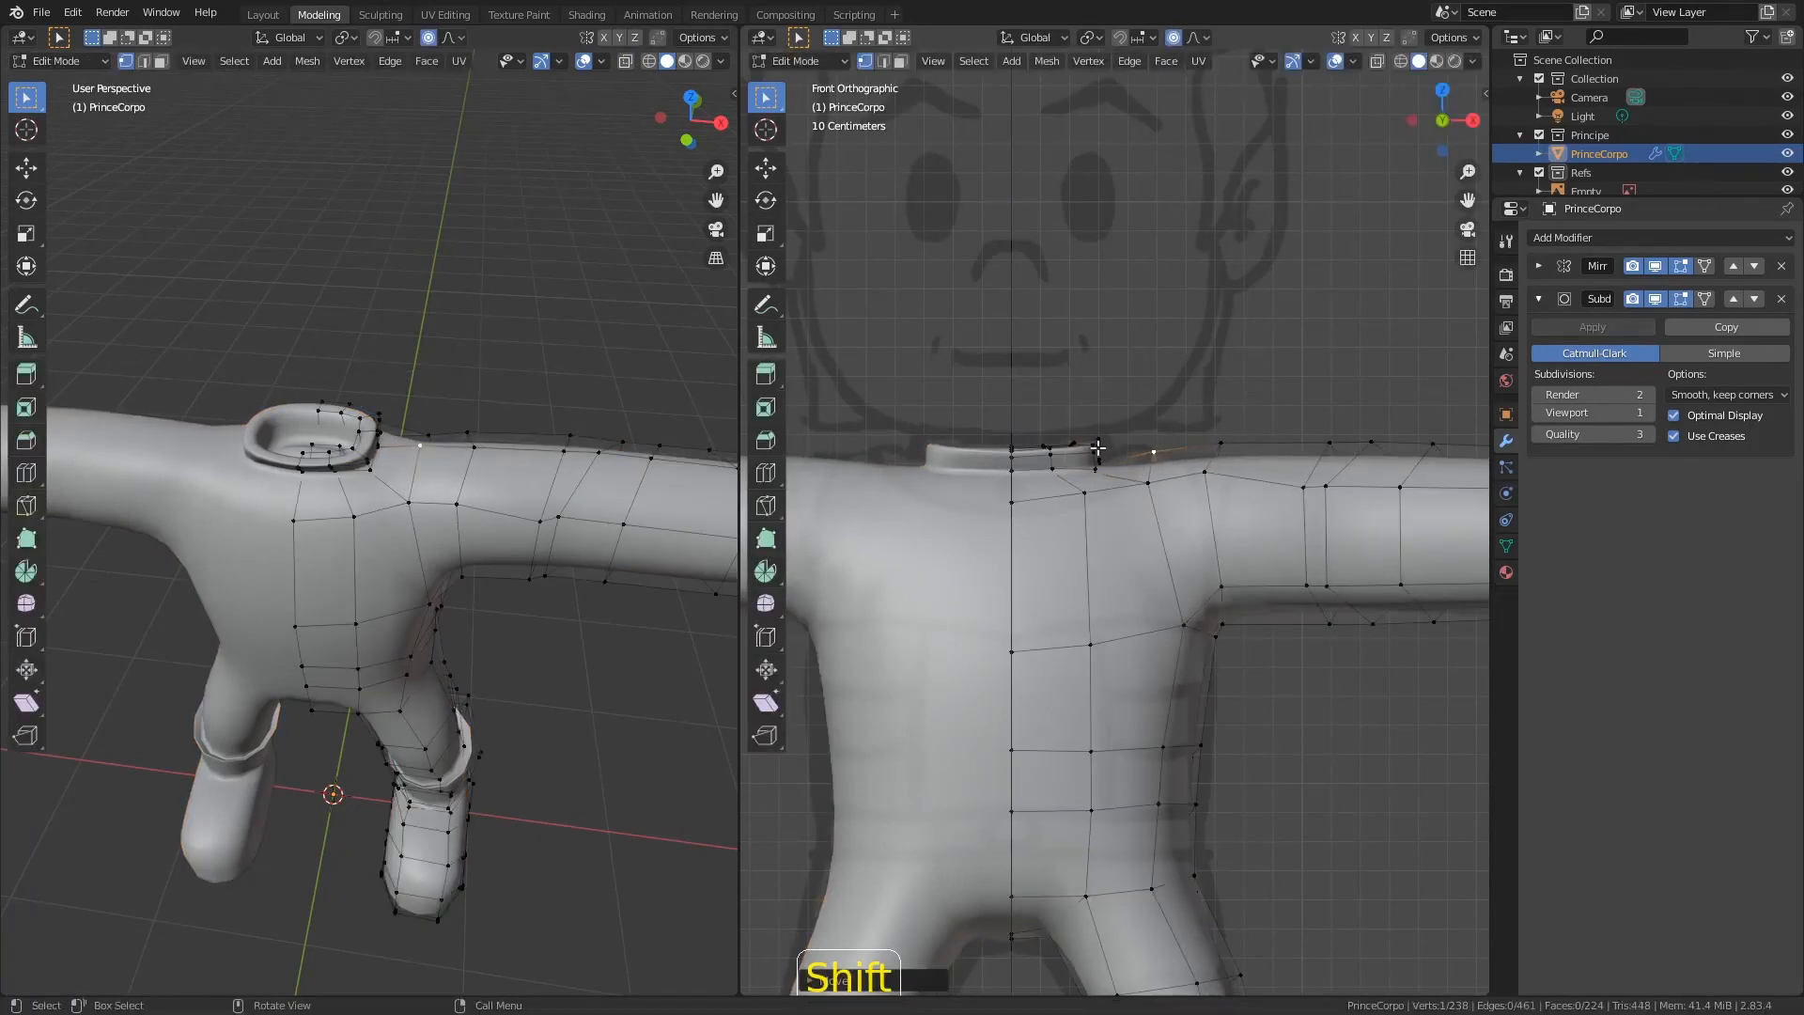
Step: Use a front wireframe view to select the collar's outer vertices front and back, and move them about 0.04 m outward and 0.02 m up
{"action": "left_click_drag", "start_coordinate": [1071, 409], "coordinate": [1125, 470], "text": "shift"}
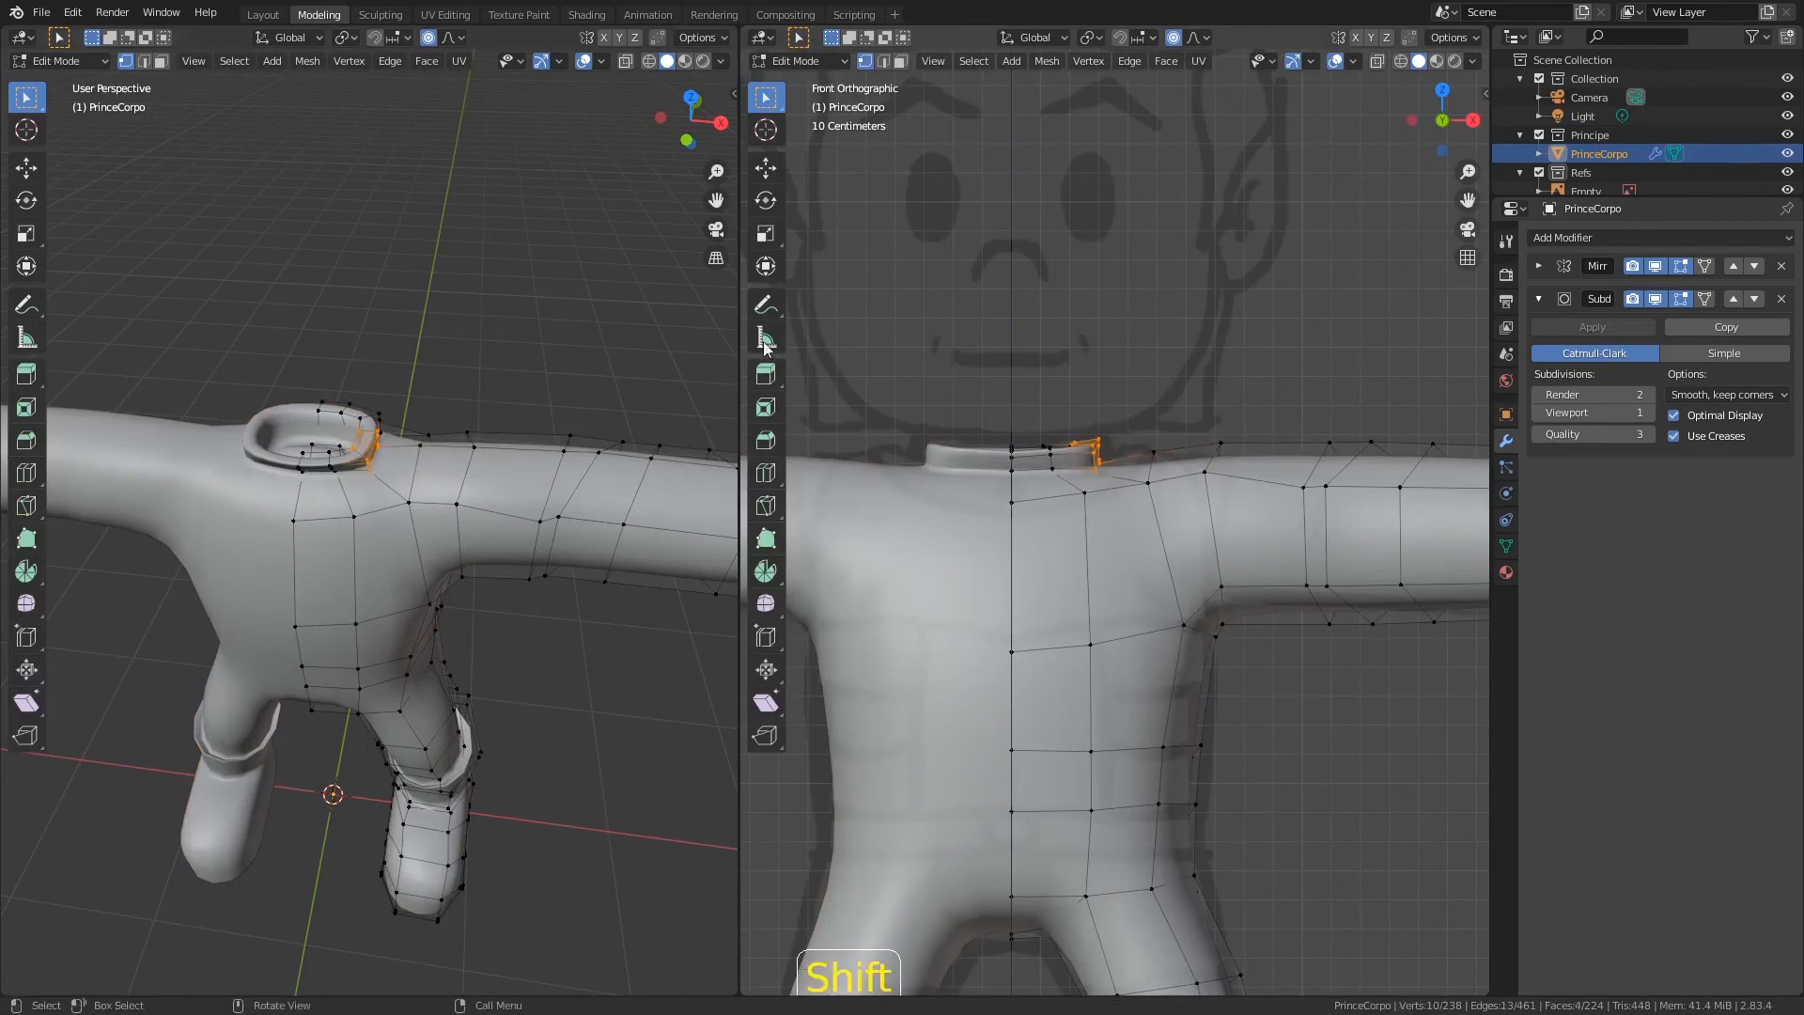
{"action": "left_click", "coordinate": [649, 61]}
{"action": "key", "text": "KP_1"}
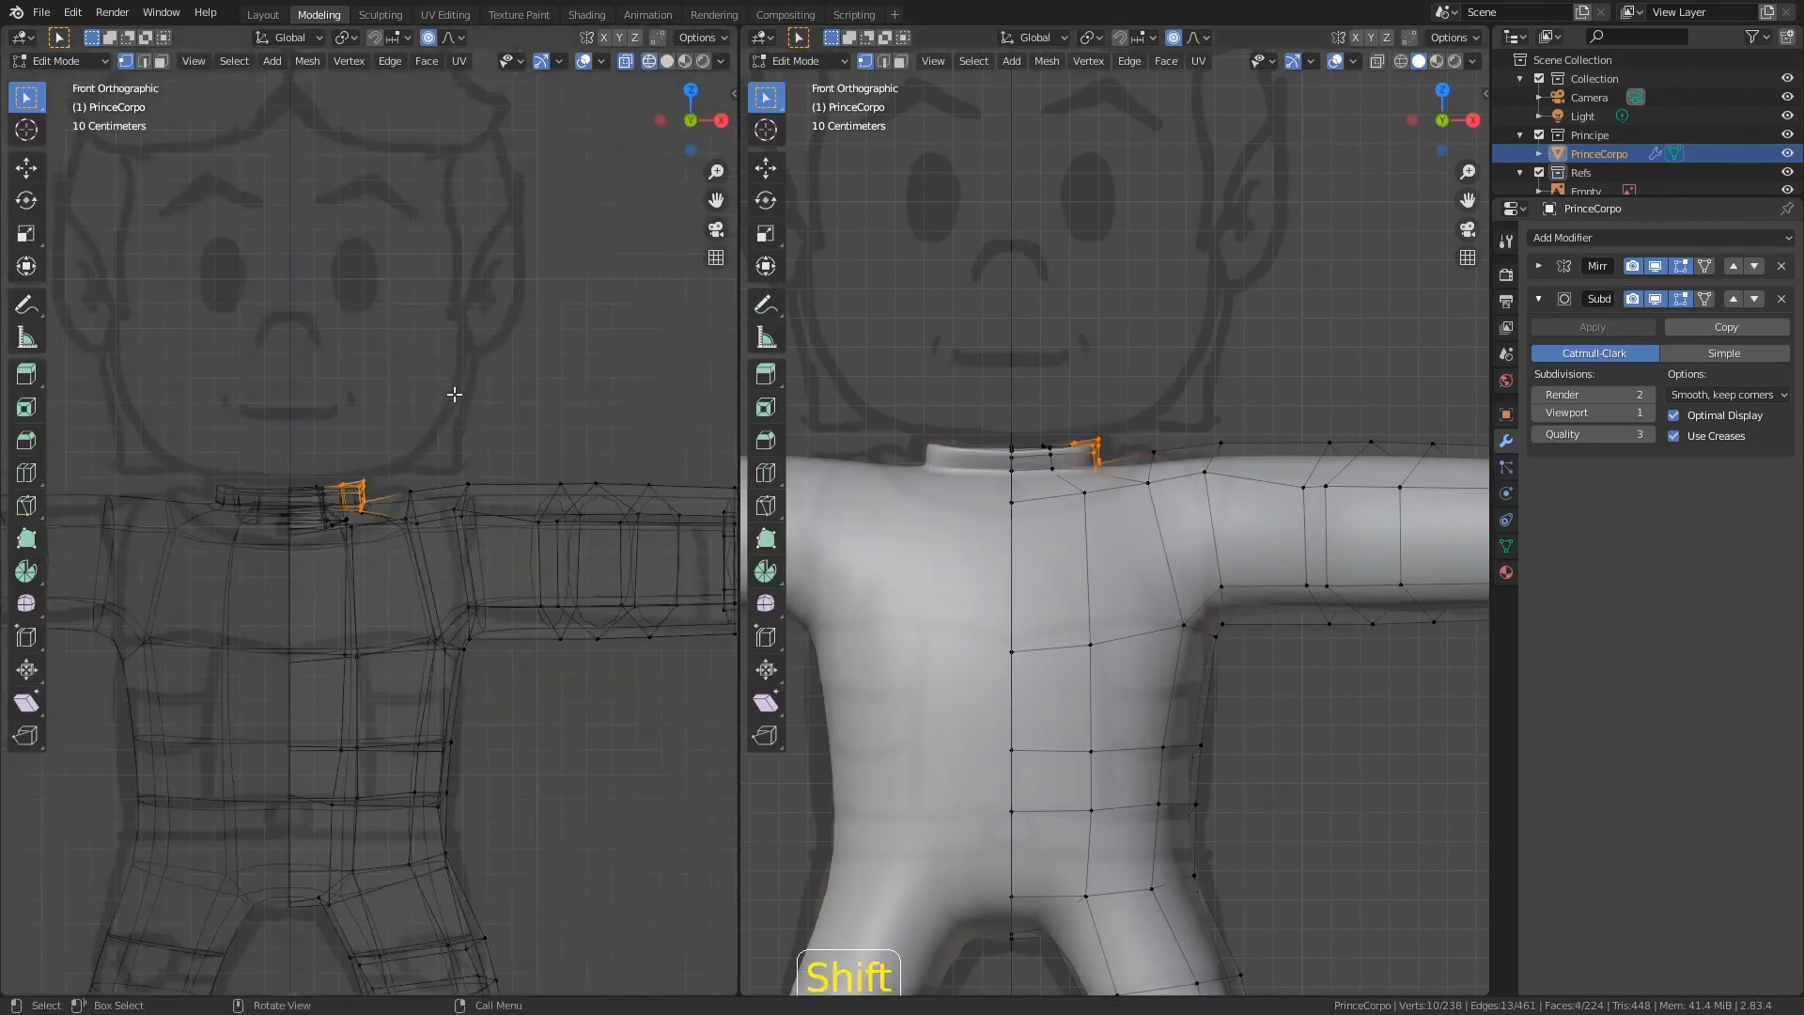
{"action": "left_click_drag", "start_coordinate": [319, 463], "coordinate": [386, 525], "text": "shift"}
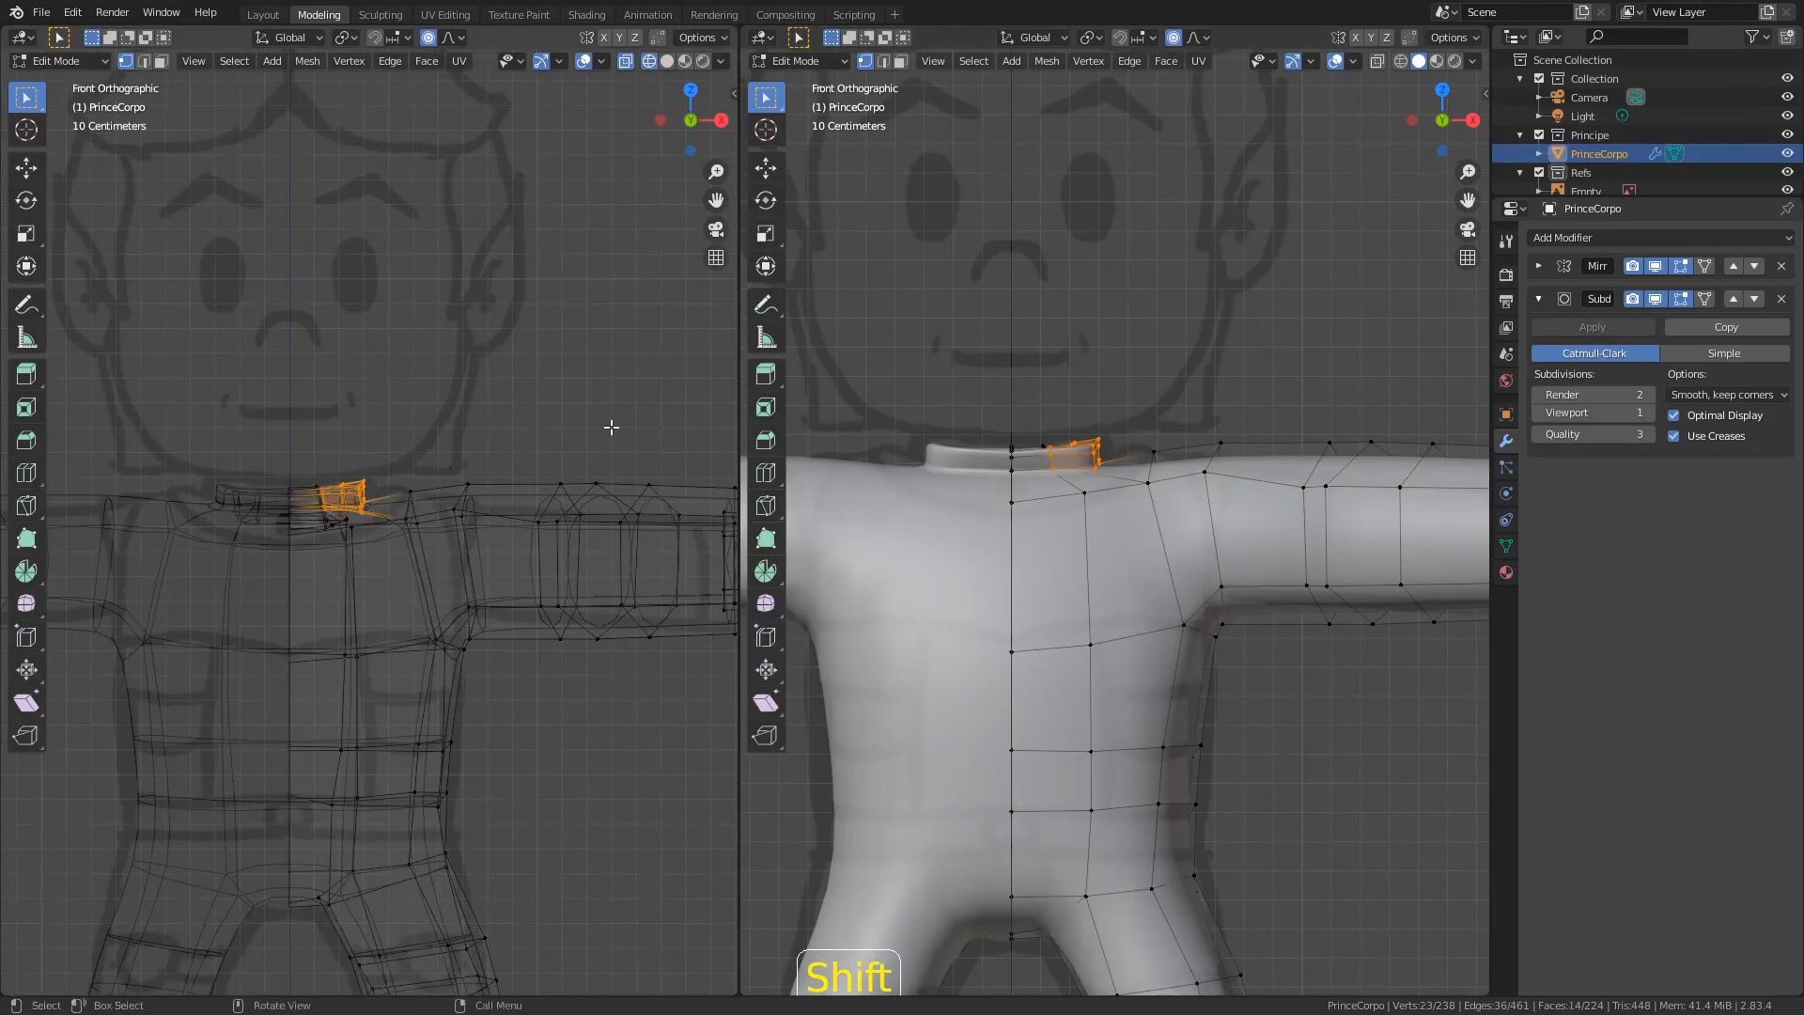
{"action": "key", "text": "g"}
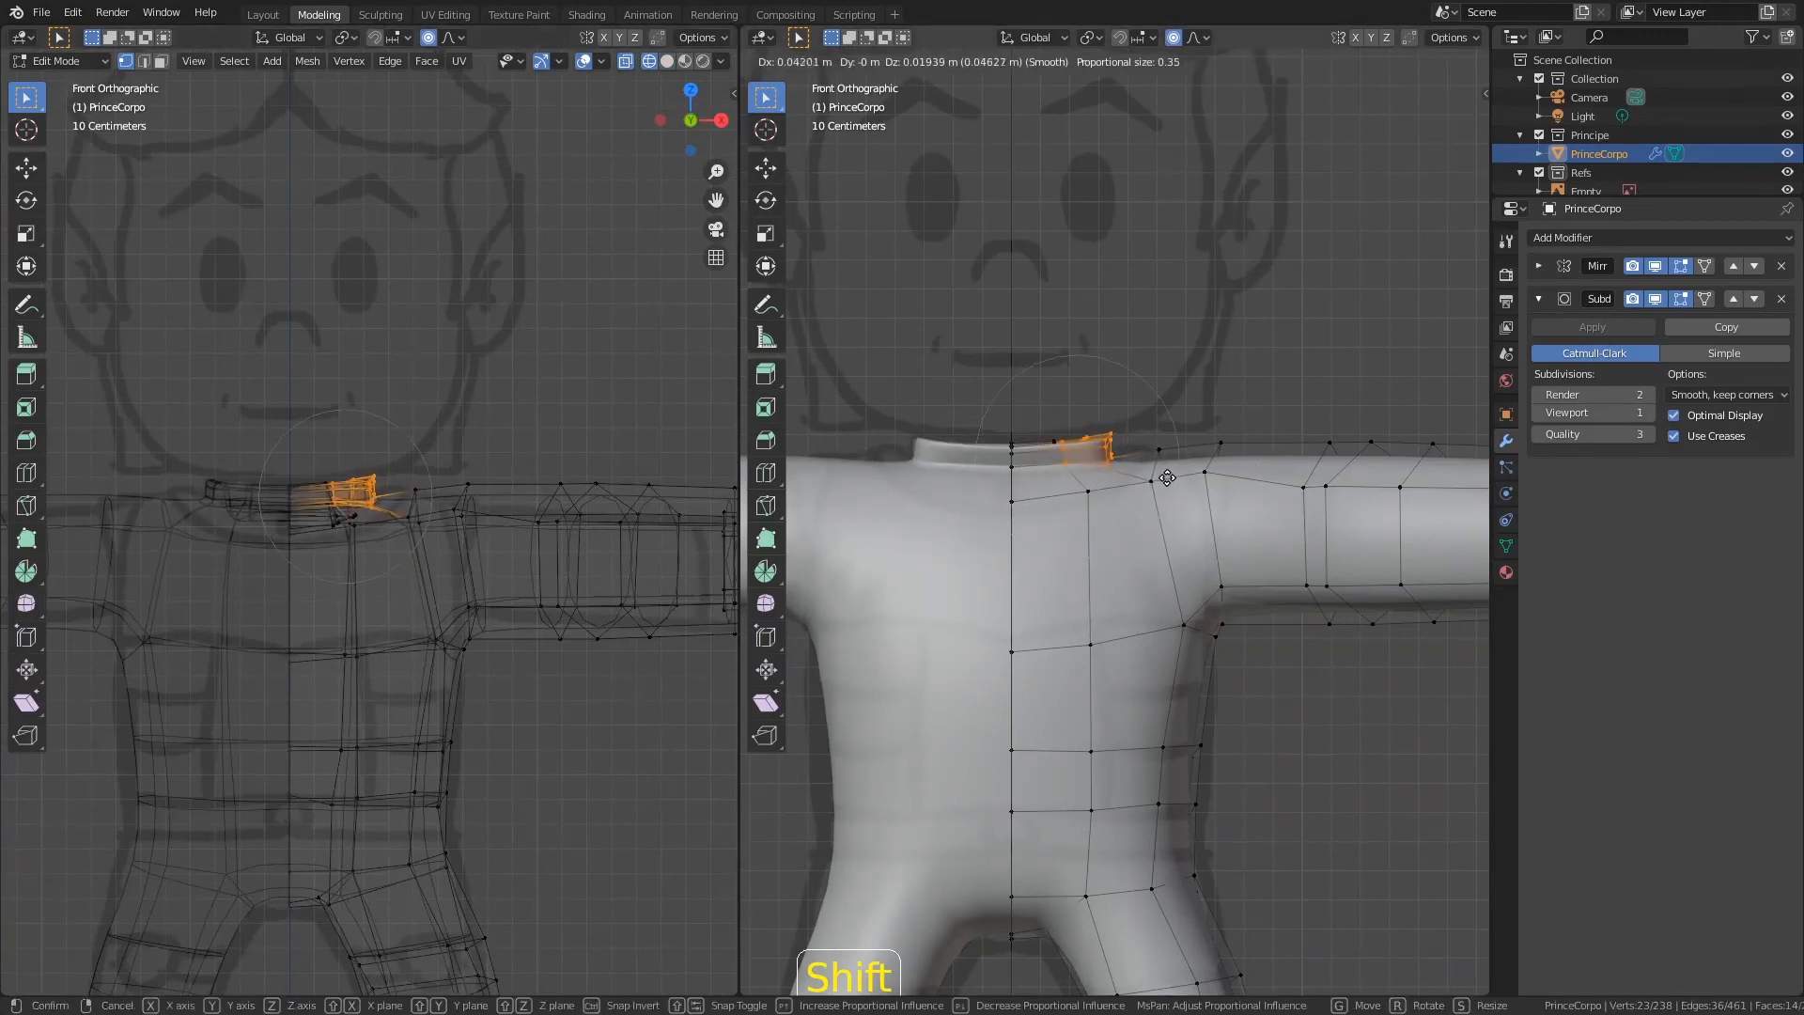
{"action": "left_click", "coordinate": [1167, 479]}
Step: Move the shoulder vertex next to the collar slightly outward and up with proportional editing, and save the file
{"action": "left_click", "coordinate": [1151, 481]}
{"action": "key", "text": "g"}
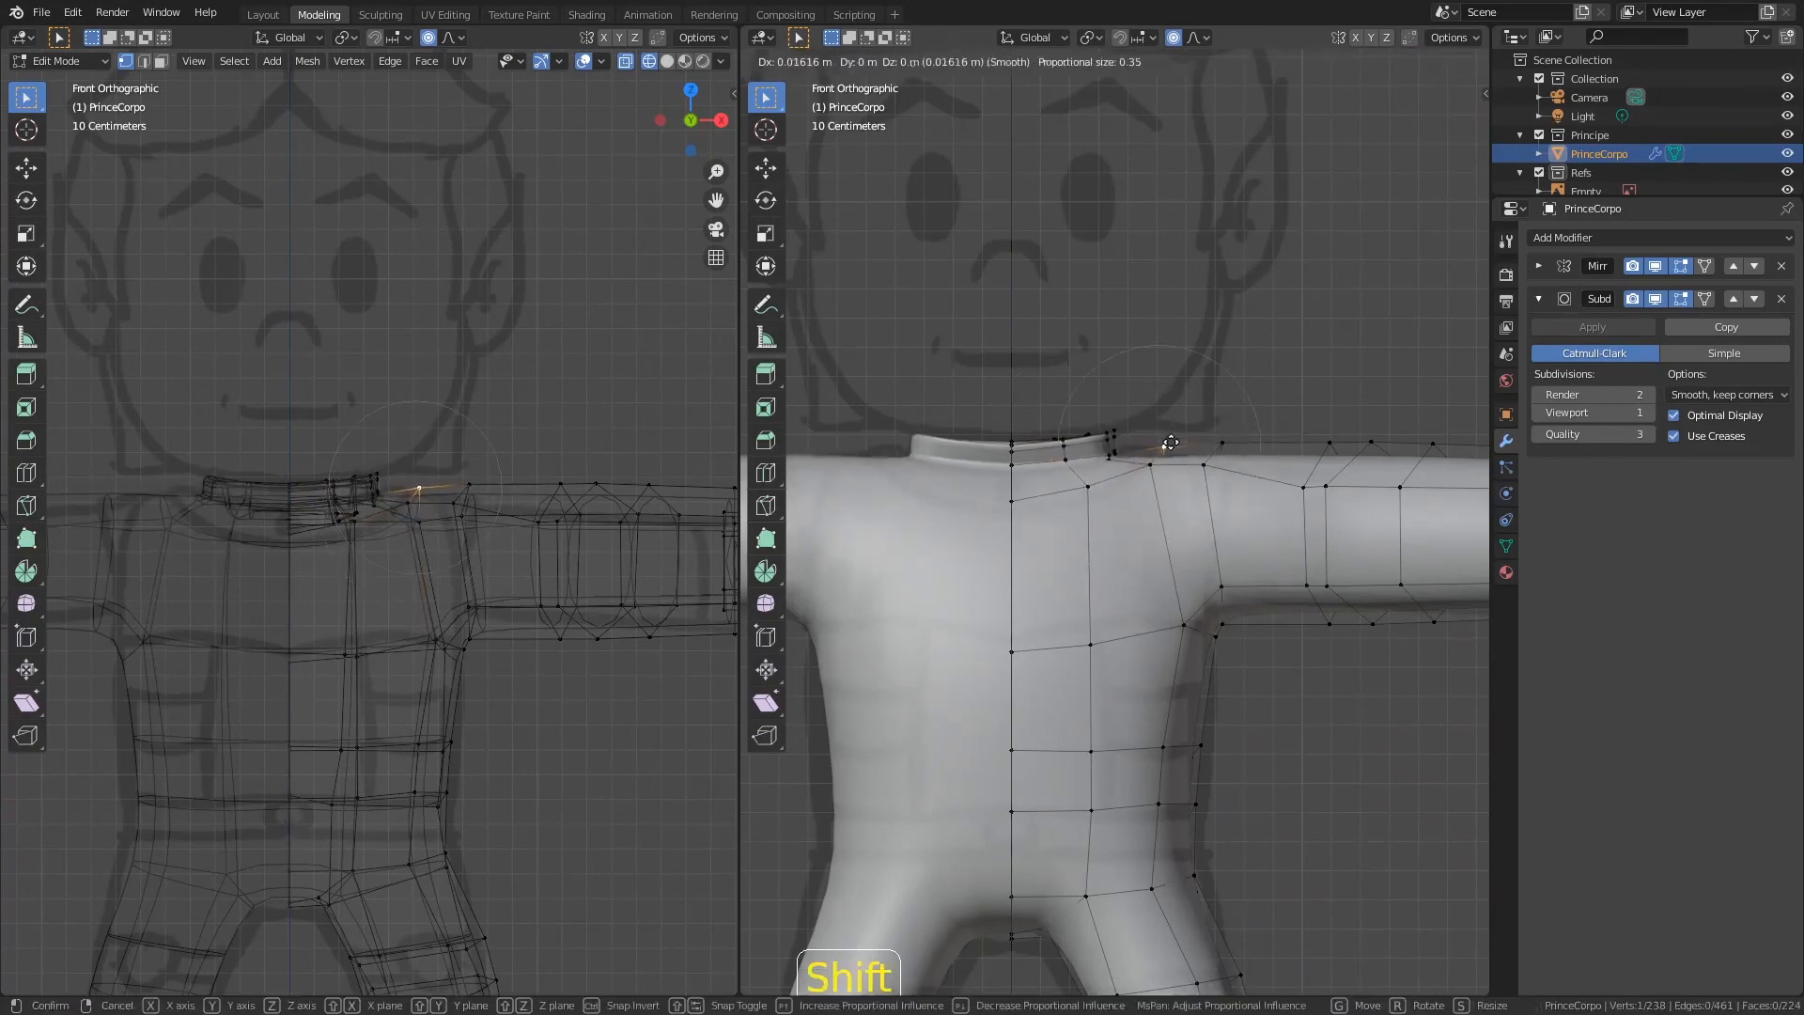
{"action": "left_click", "coordinate": [1166, 440]}
{"action": "key", "text": "Tab"}
{"action": "scroll", "coordinate": [1109, 423], "scroll_direction": "down", "scroll_amount": 3}
{"action": "key", "text": "ctrl+s"}
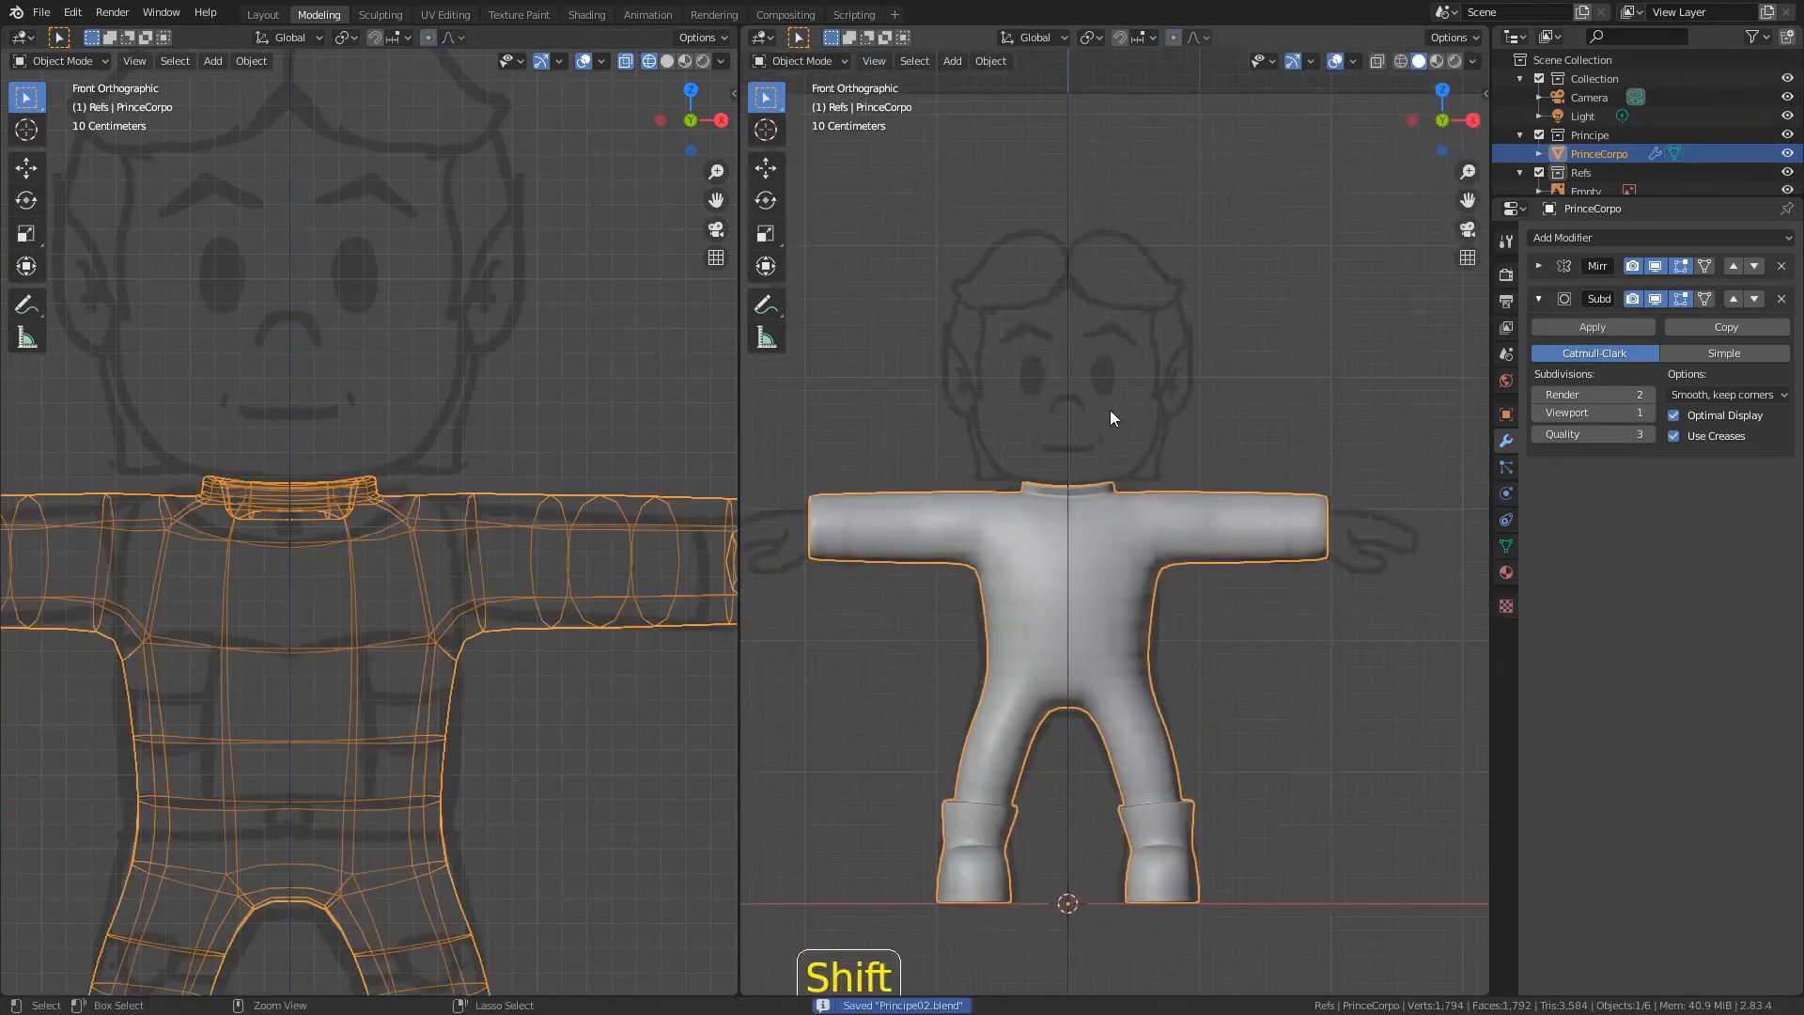
Step: Lower the three middle vertices on top of the sleeve by about 0.08 m, and raise the matching underside vertices slightly
{"action": "key", "text": "Tab"}
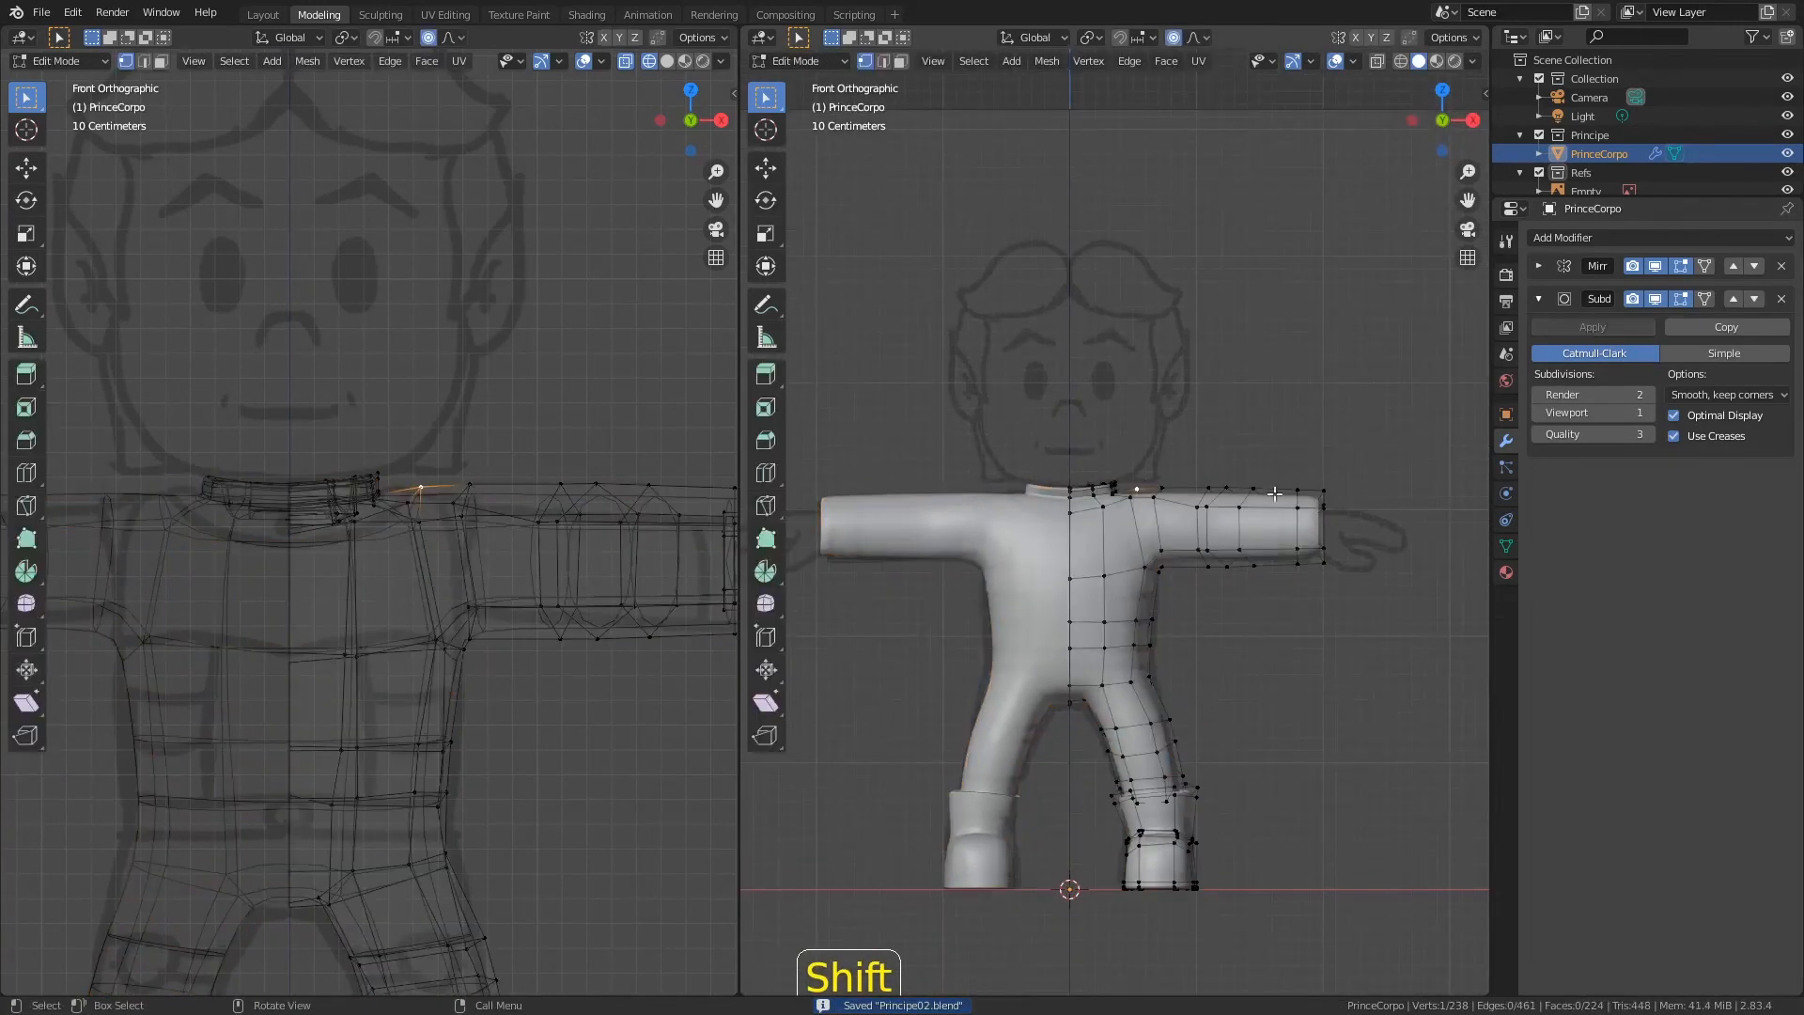
{"action": "scroll", "coordinate": [1370, 464], "scroll_direction": "up", "scroll_amount": 2}
{"action": "left_click_drag", "start_coordinate": [1349, 438], "coordinate": [1246, 481]}
{"action": "key", "text": "g"}
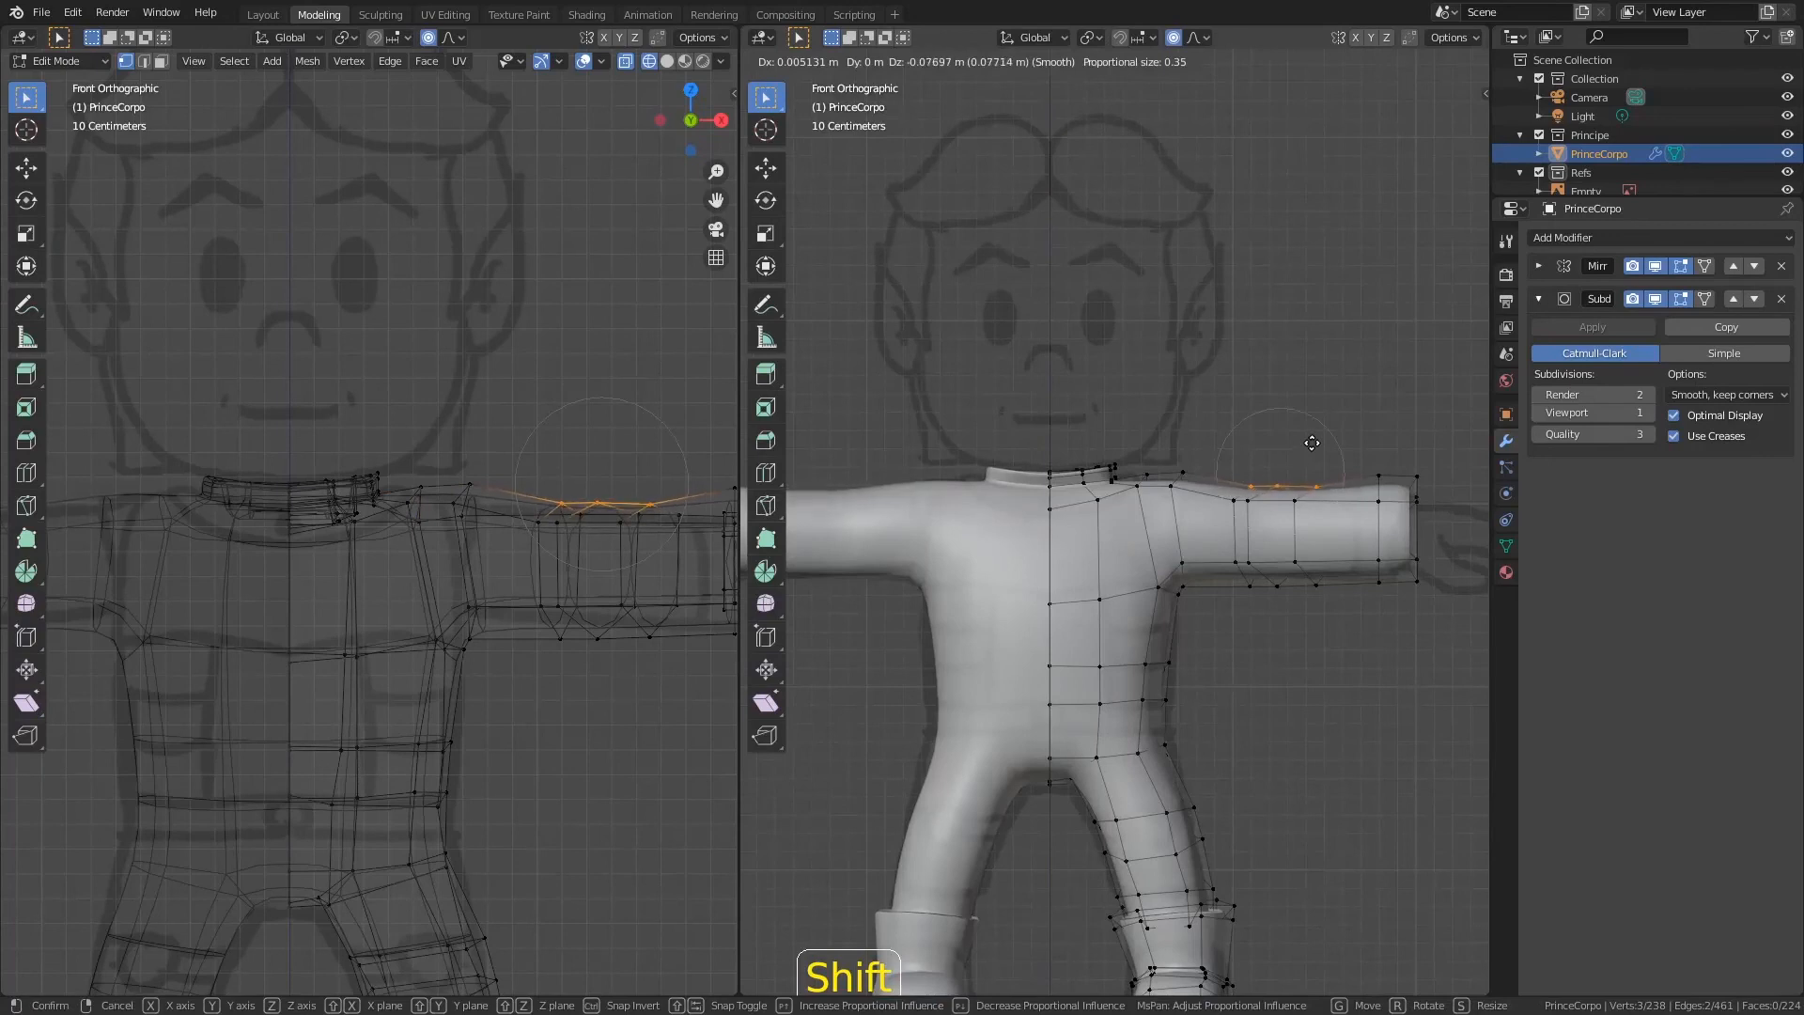
{"action": "left_click", "coordinate": [1316, 440]}
{"action": "left_click_drag", "start_coordinate": [1341, 661], "coordinate": [1226, 575]}
{"action": "key", "text": "g"}
{"action": "left_click", "coordinate": [1289, 578]}
Step: Shift the vertex ring just before the sleeve's end slightly toward the body with proportional editing
{"action": "left_click_drag", "start_coordinate": [1356, 430], "coordinate": [1381, 592]}
{"action": "key", "text": "g"}
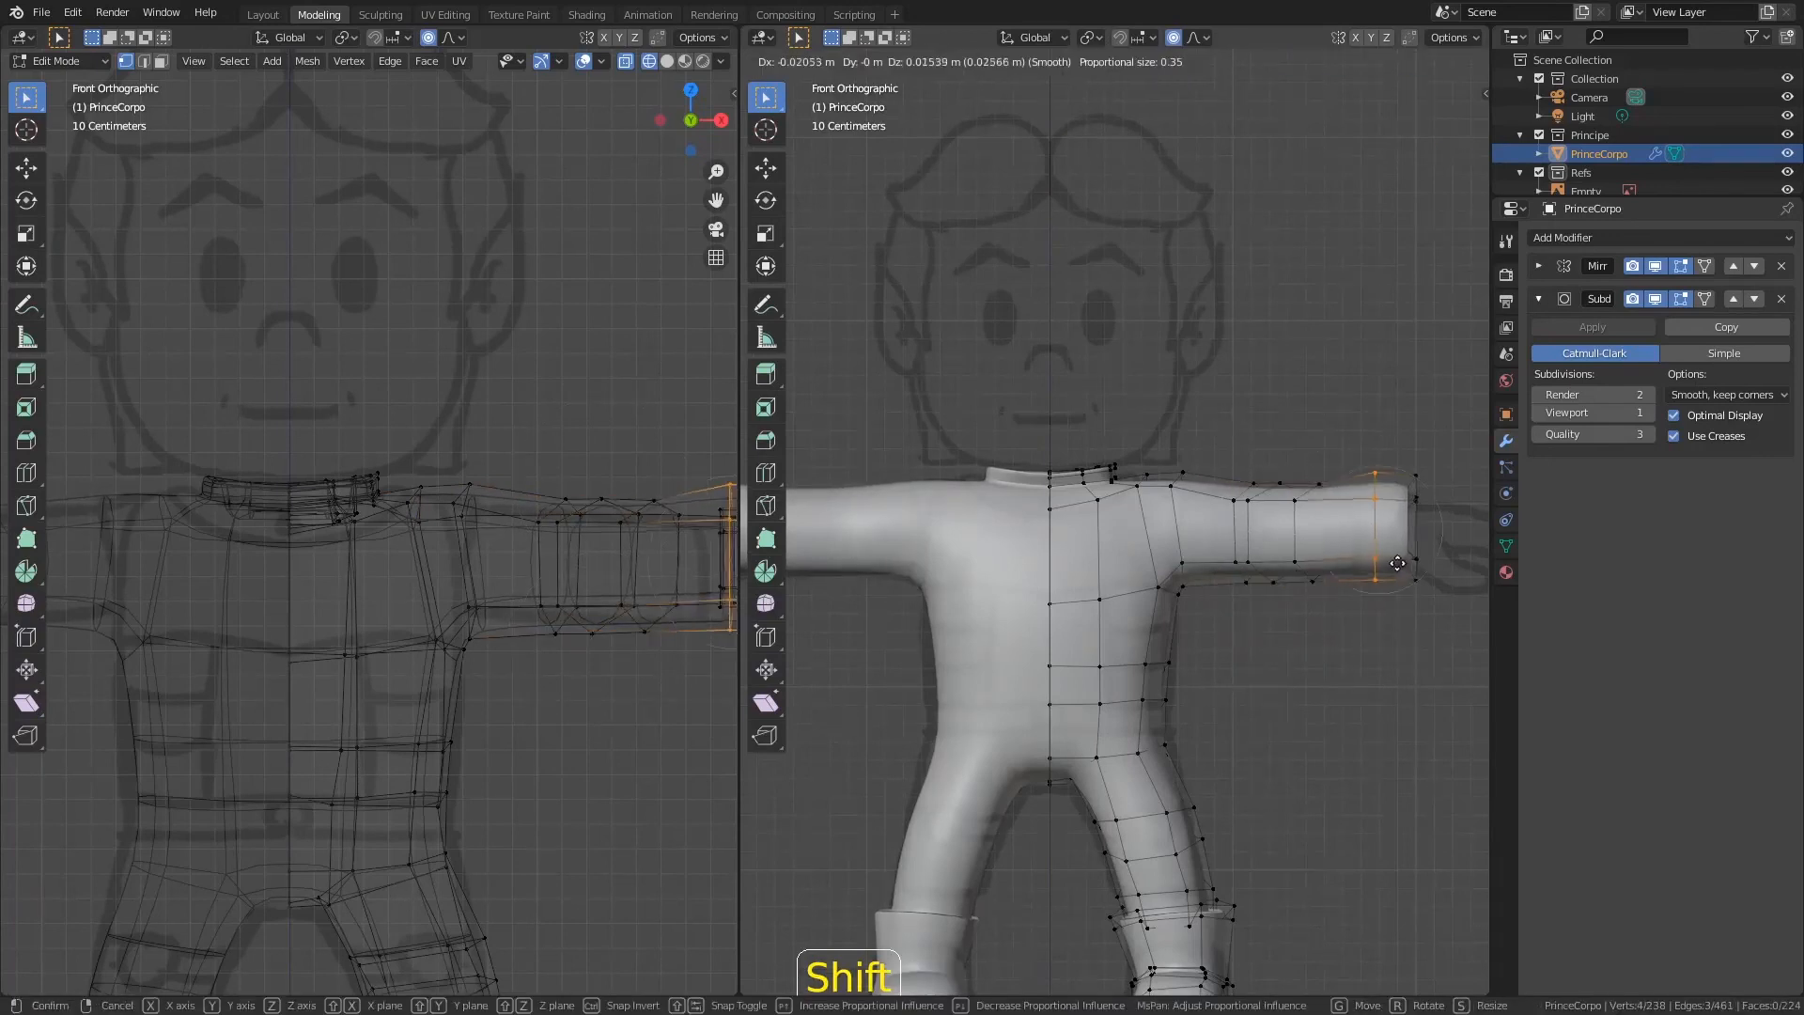
{"action": "left_click", "coordinate": [1395, 570]}
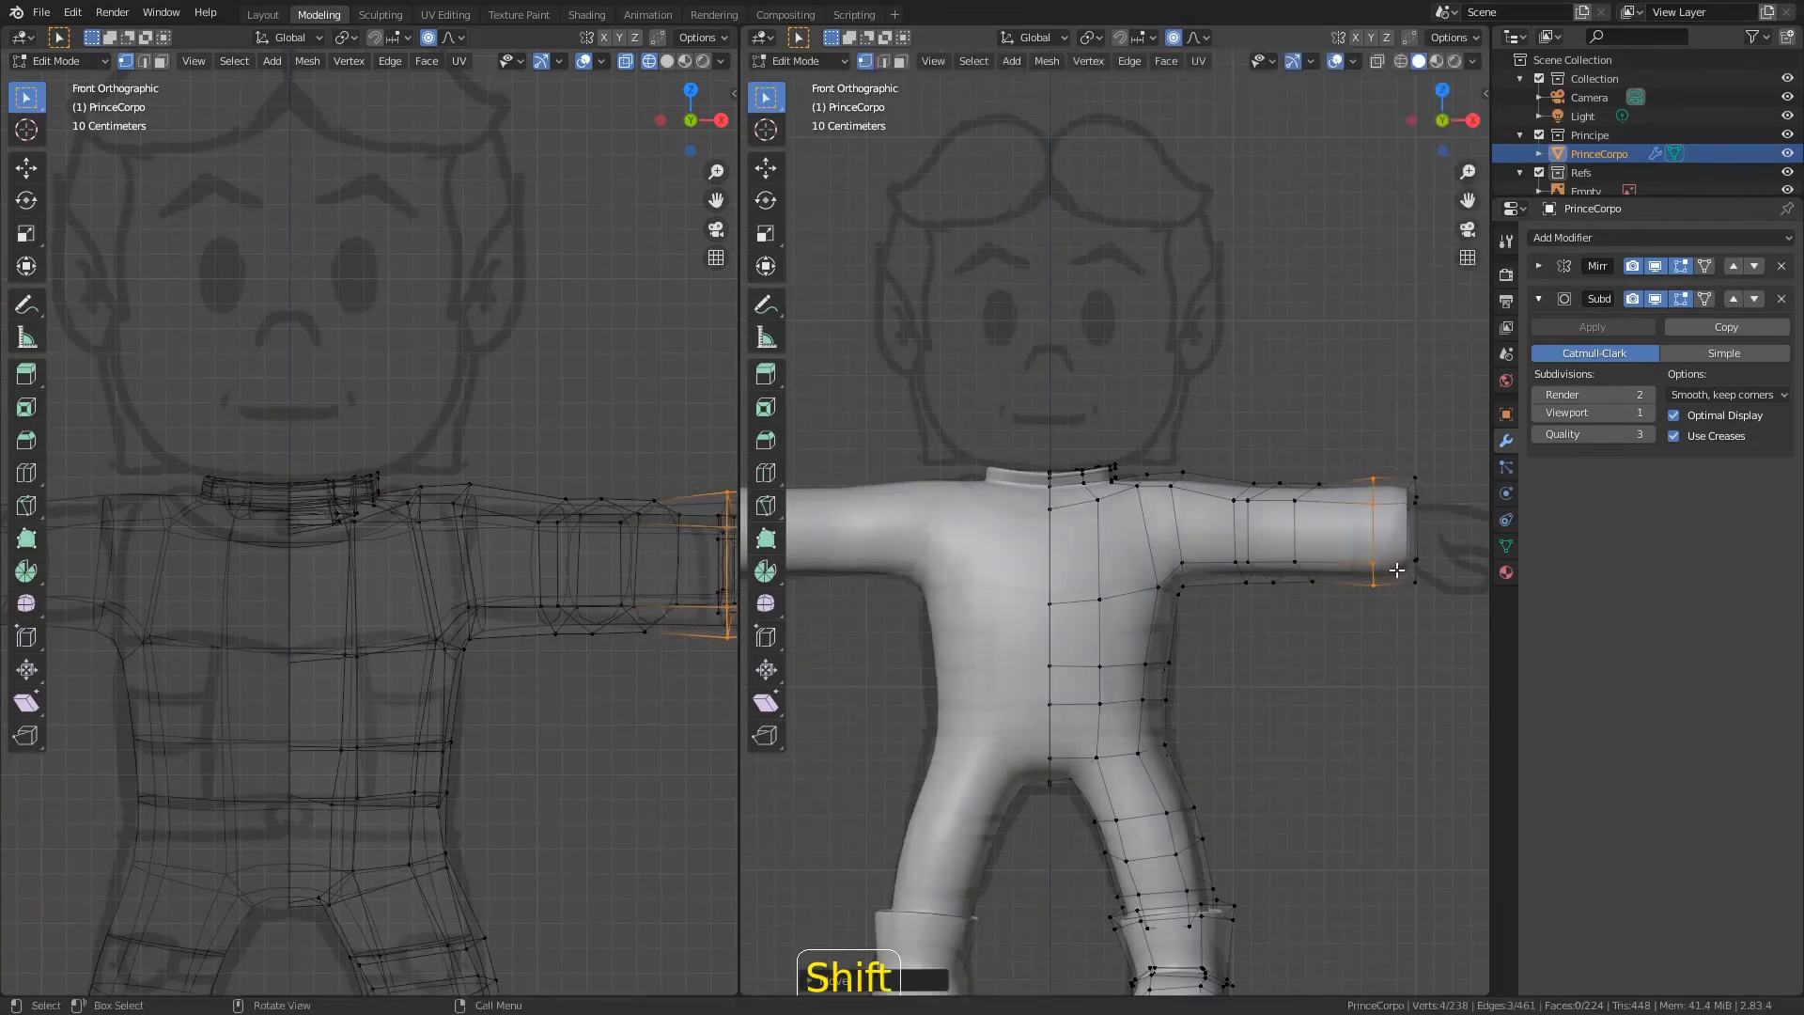
Step: Try to shrink the vertices at the sleeve's end by about 0.03 with Shrink/Fatten, and save the file
{"action": "left_click_drag", "start_coordinate": [1332, 406], "coordinate": [1443, 622]}
{"action": "key", "text": "alt+s"}
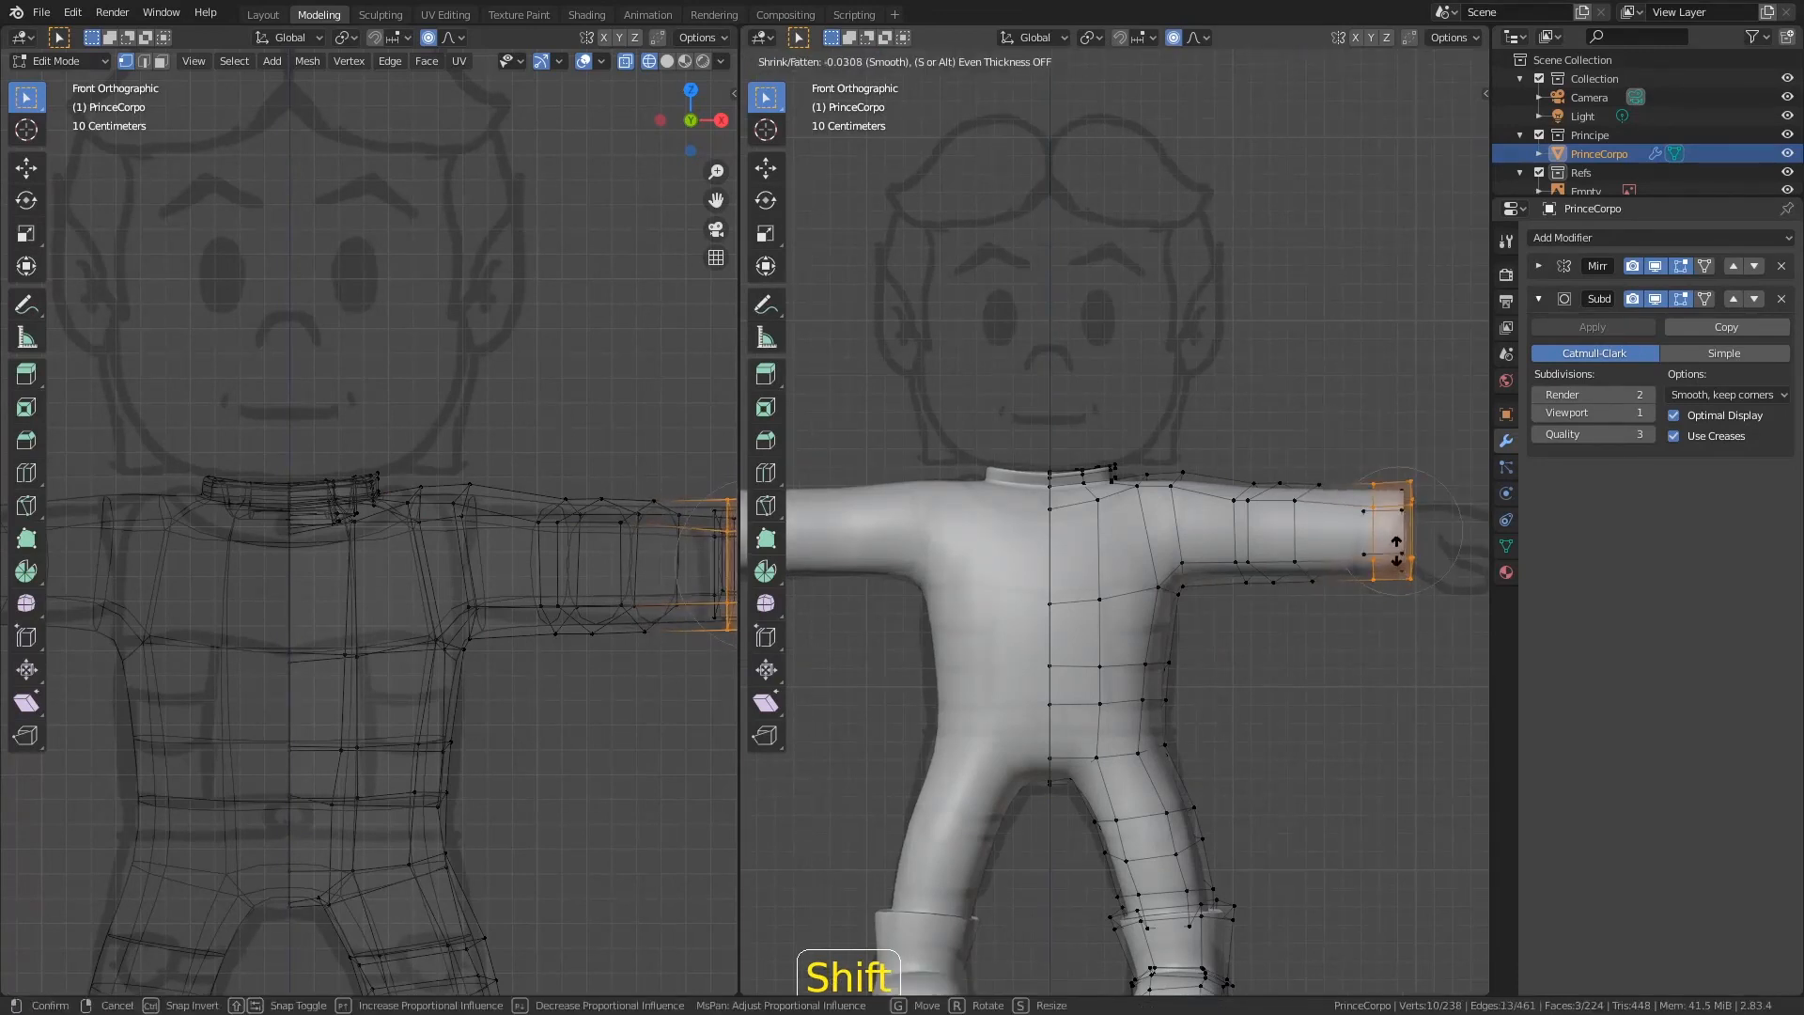
{"action": "left_click", "coordinate": [1396, 550]}
{"action": "key", "text": "Tab"}
{"action": "key", "text": "ctrl+s"}
Step: Examine the whole body in perspective and against the front reference, checking the open sleeve end and collar, and save the file
{"action": "scroll", "coordinate": [1351, 386], "scroll_direction": "down", "scroll_amount": 5}
{"action": "middle_click_drag", "start_coordinate": [1264, 481], "coordinate": [1228, 550]}
{"action": "mouse_move", "coordinate": [1136, 482]}
{"action": "middle_mouse_down"}
{"action": "mouse_move", "coordinate": [1122, 570]}
{"action": "mouse_move", "coordinate": [1135, 509]}
{"action": "middle_mouse_up"}
{"action": "key", "text": "KP_1"}
{"action": "middle_click_drag", "start_coordinate": [1125, 386], "coordinate": [1164, 458], "text": "ctrl"}
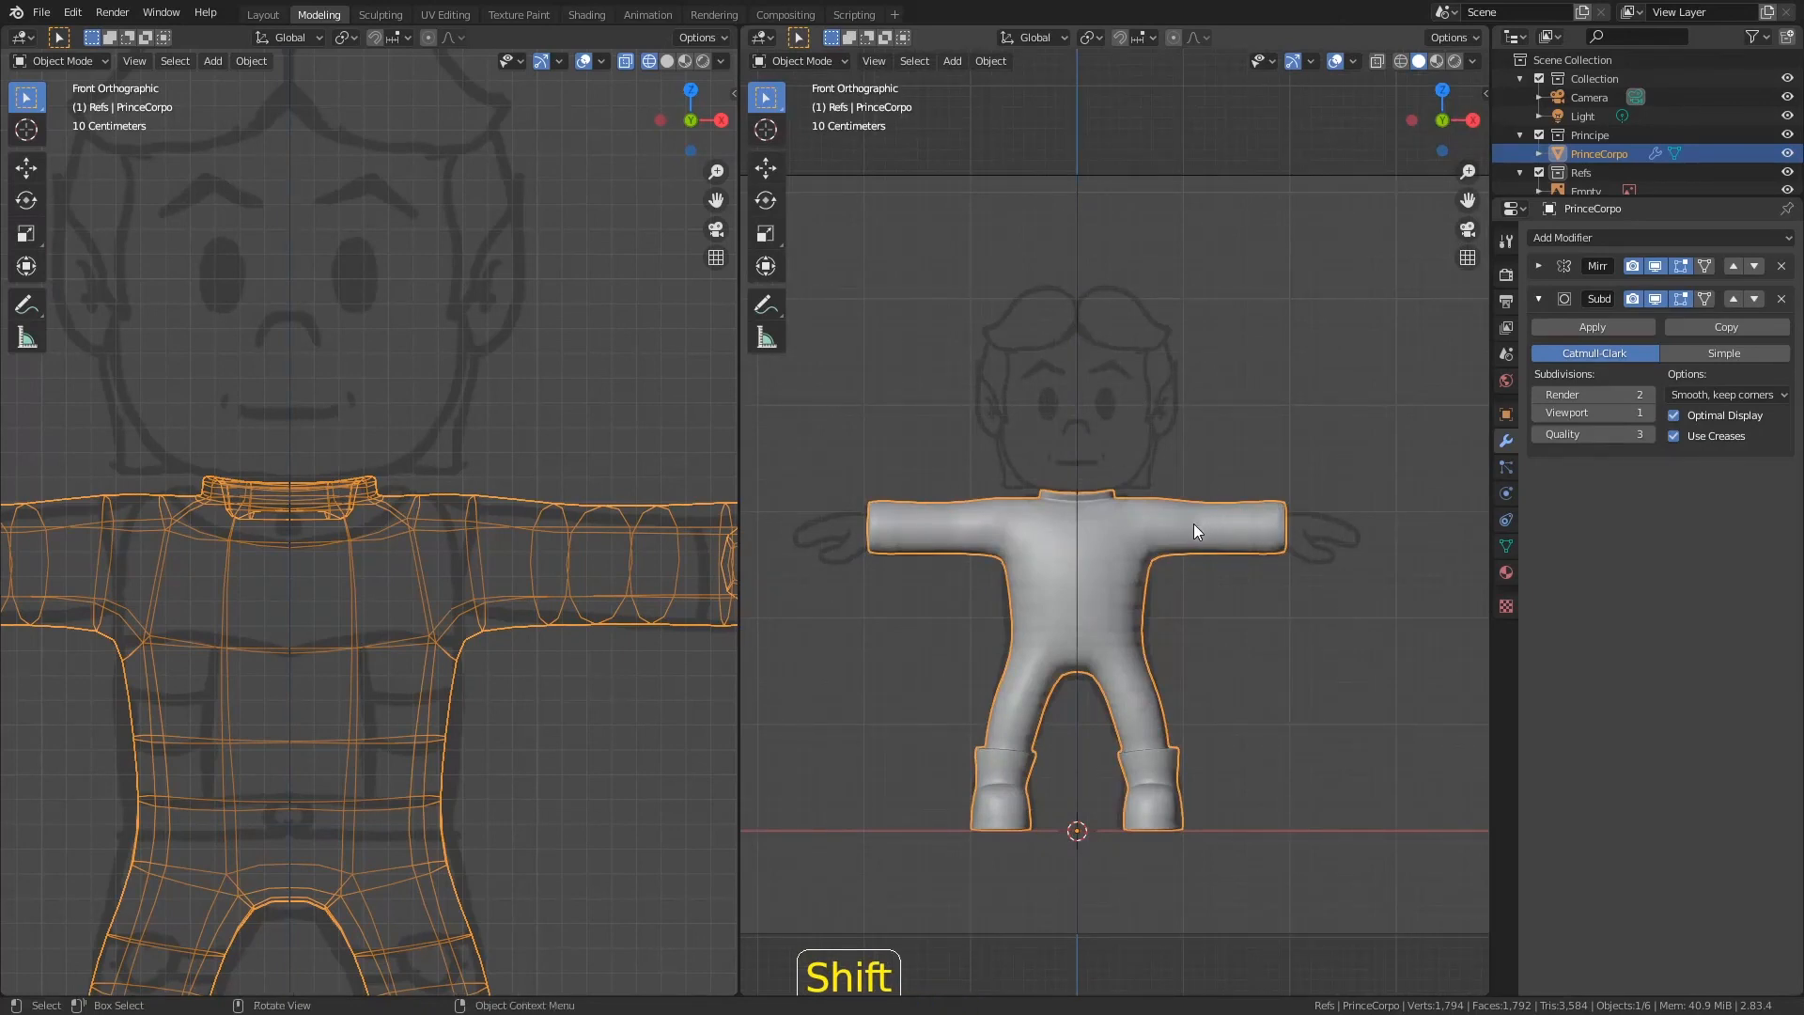
{"action": "middle_click_drag", "start_coordinate": [1137, 448], "coordinate": [1031, 492]}
{"action": "key", "text": "Tab"}
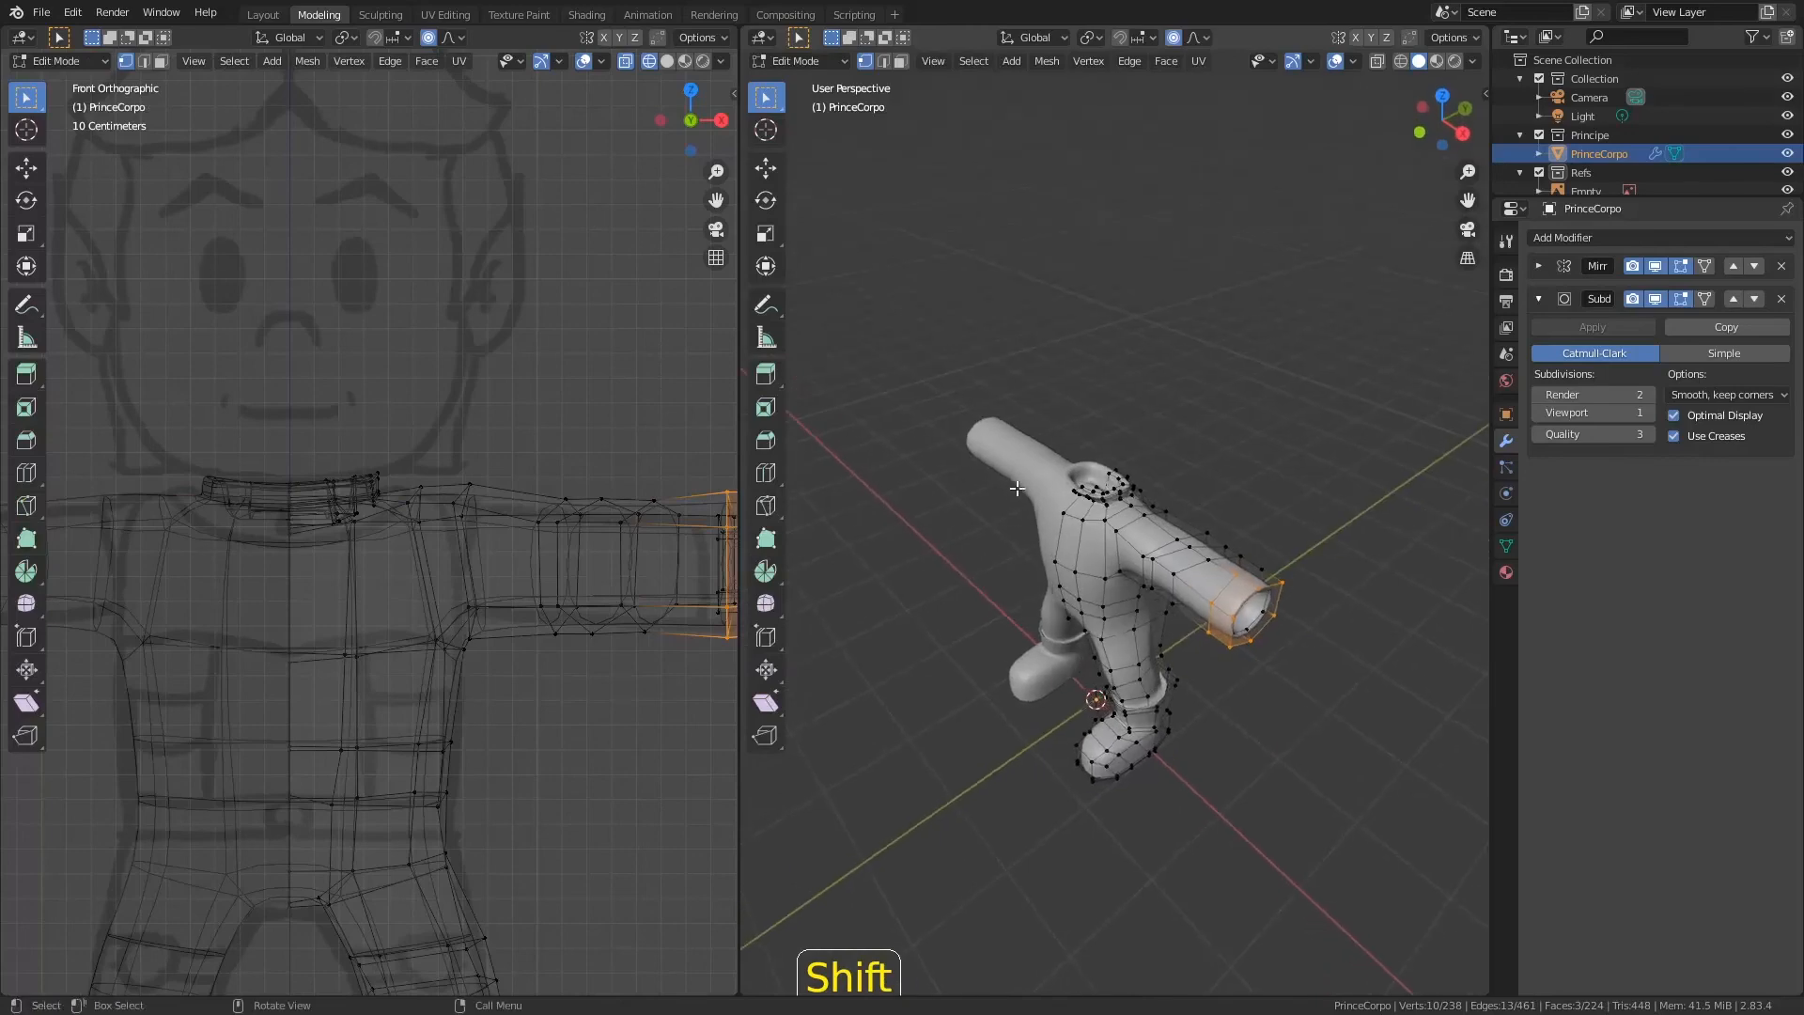
{"action": "key", "text": "Tab"}
{"action": "key", "text": "ctrl+s"}
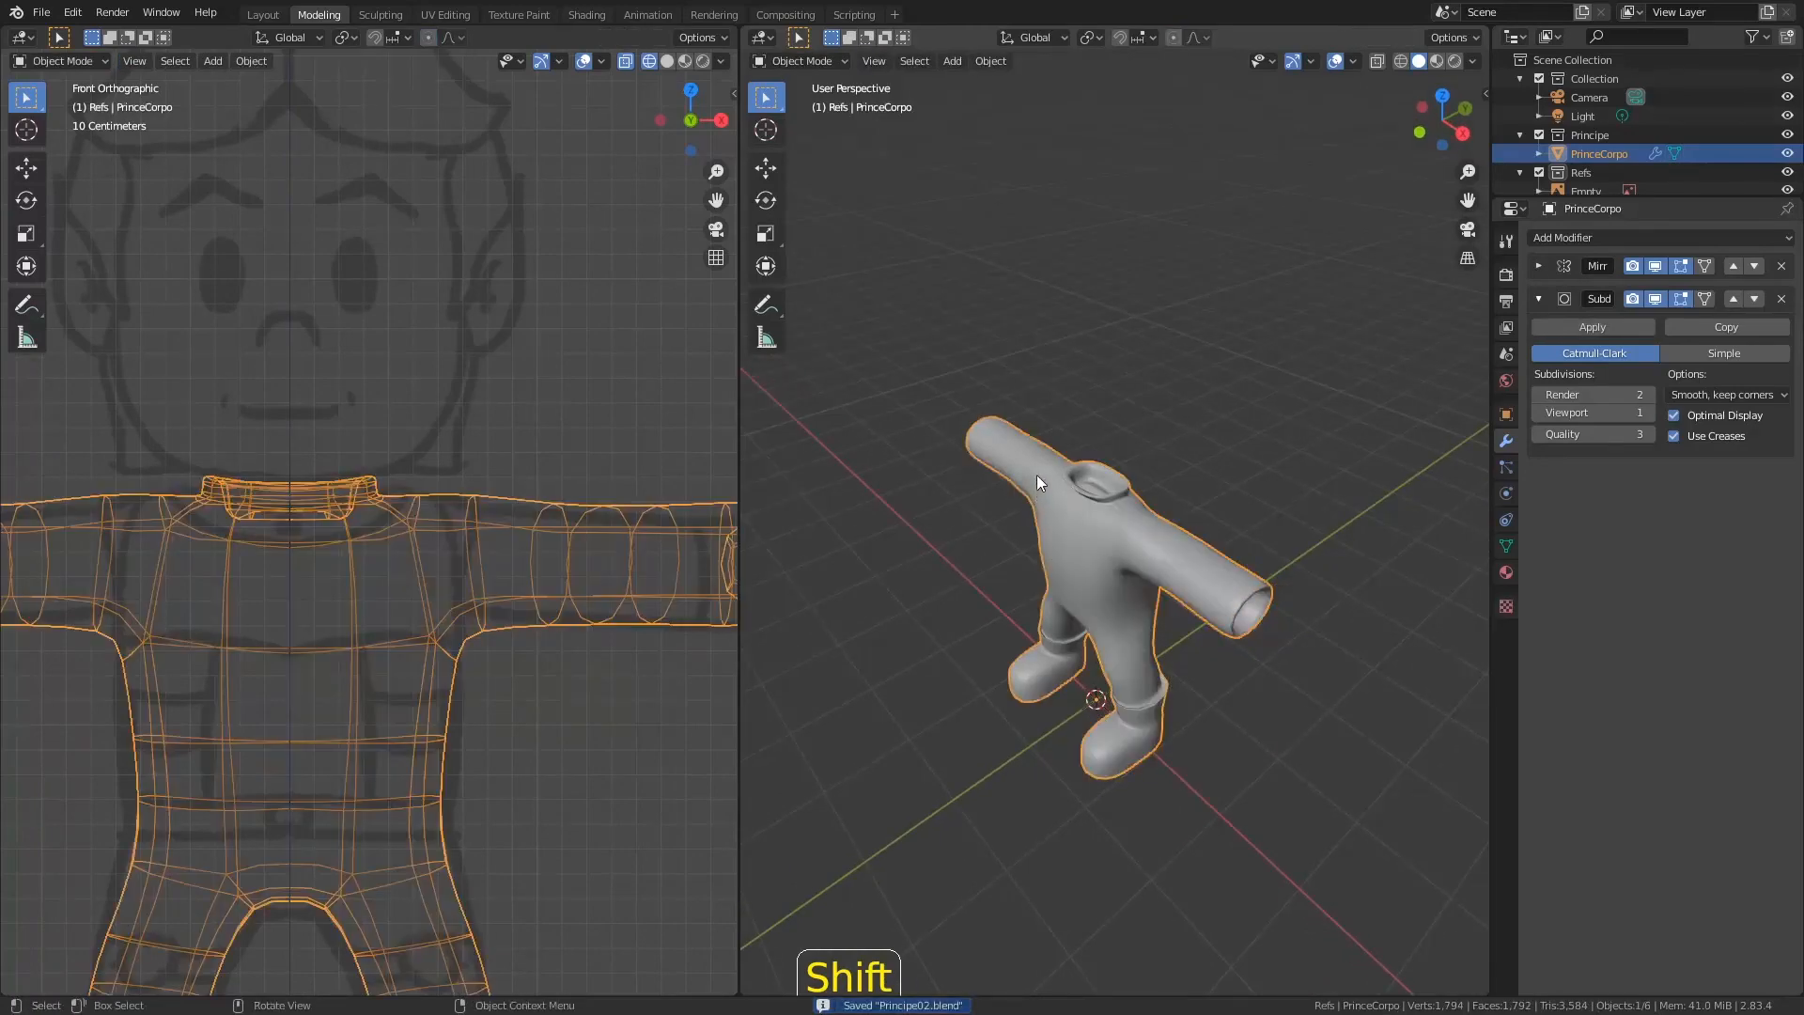